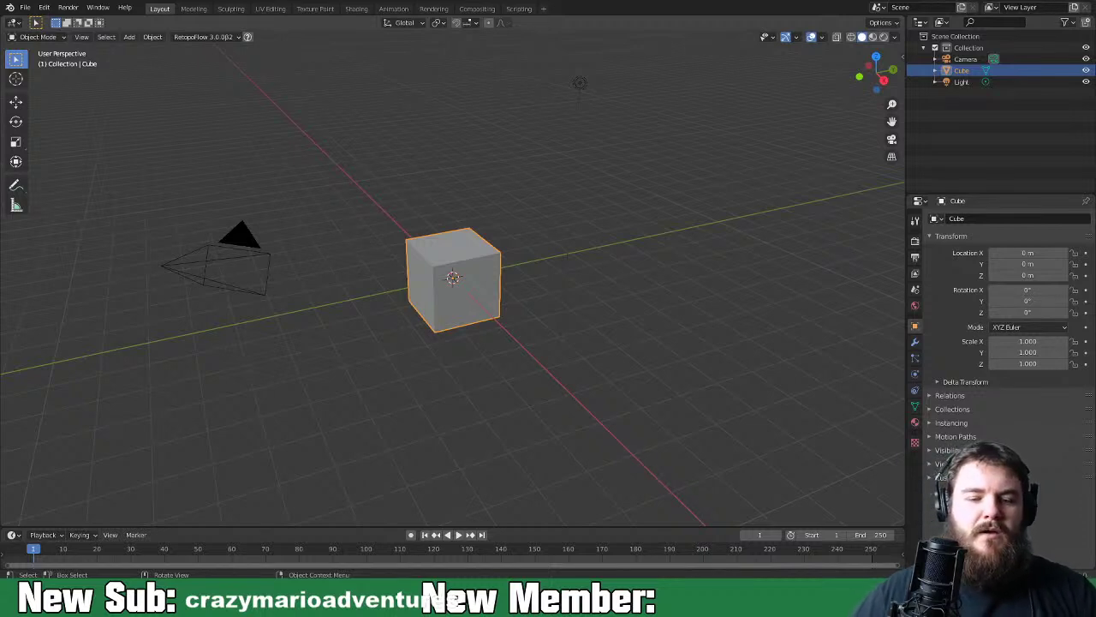
Delete all the default scene objects: the camera, cube and light
left_click(652, 367)
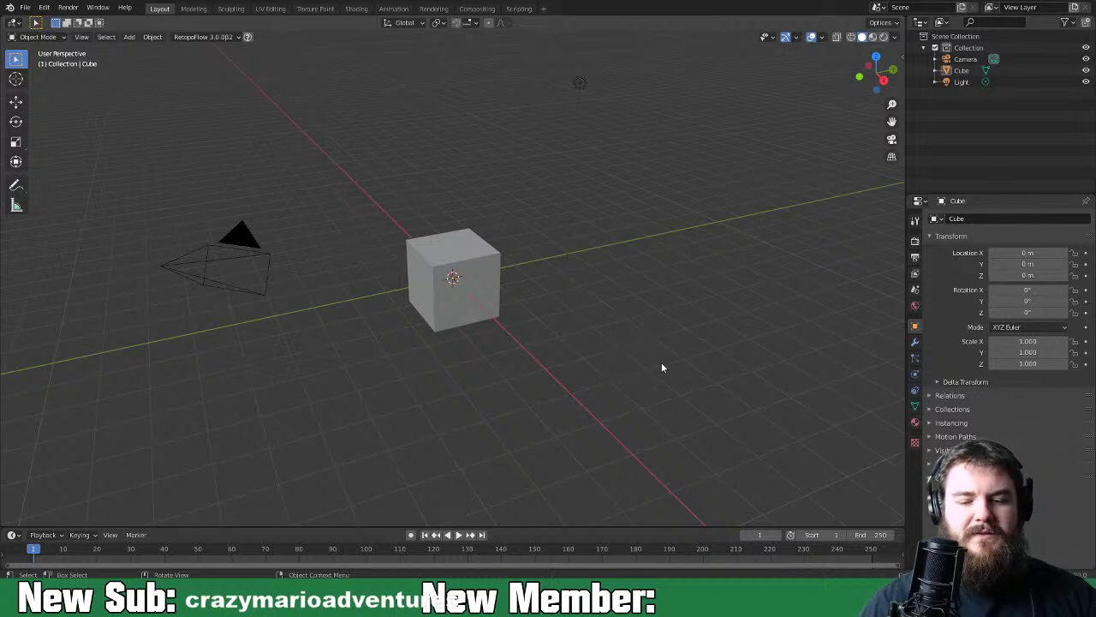
key("a")
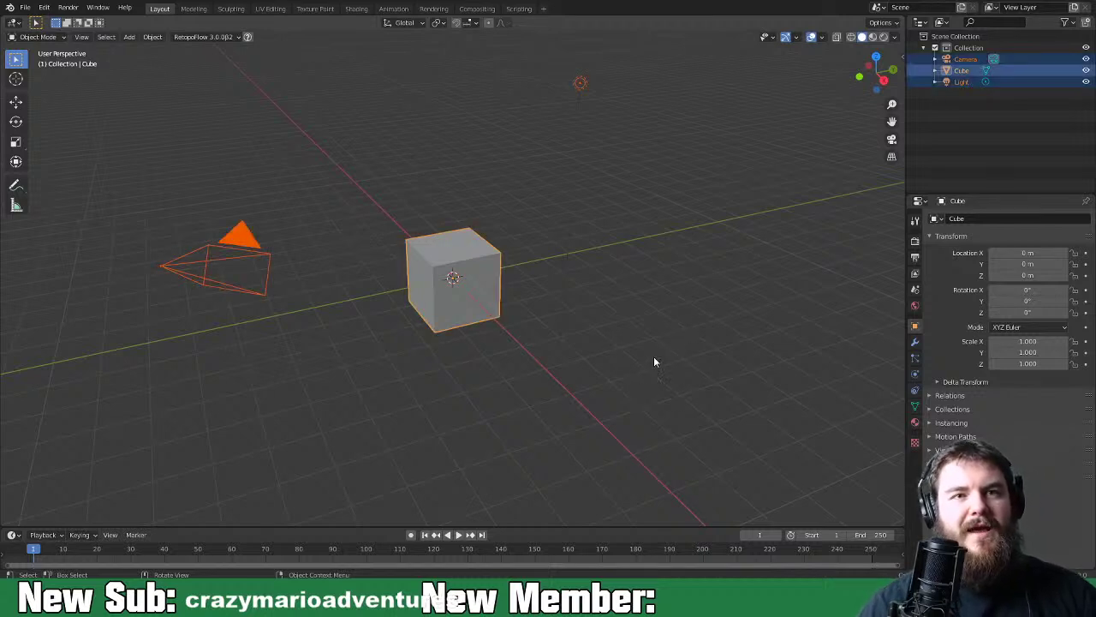
key("x")
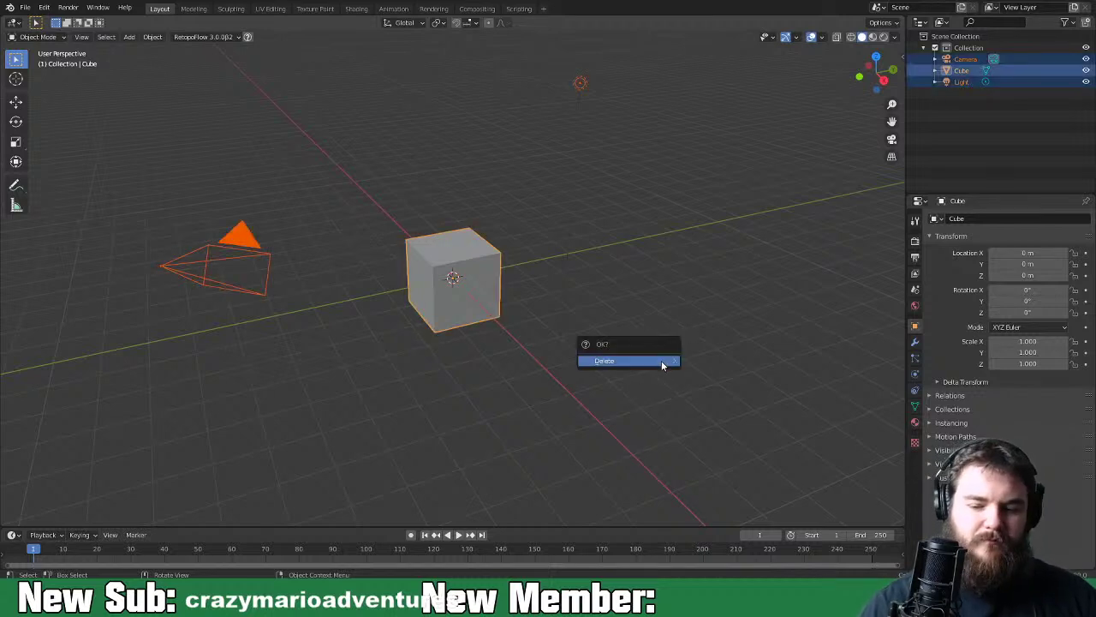
left_click(662, 361)
Add a plane mesh at the world origin
key("shift+a")
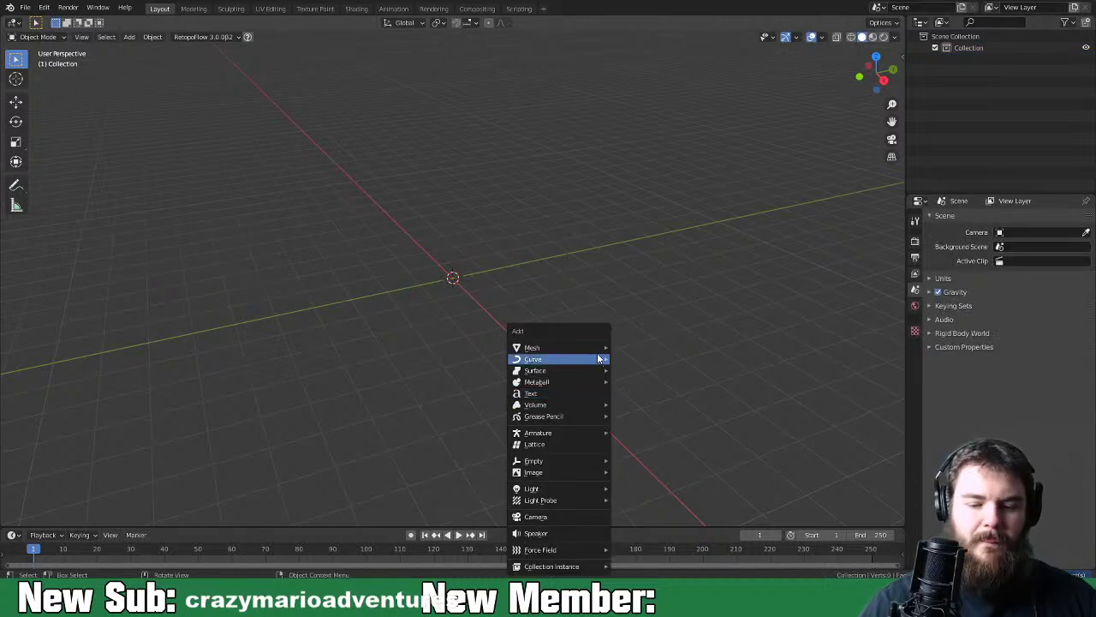
mouse_move(599, 348)
left_click(672, 99)
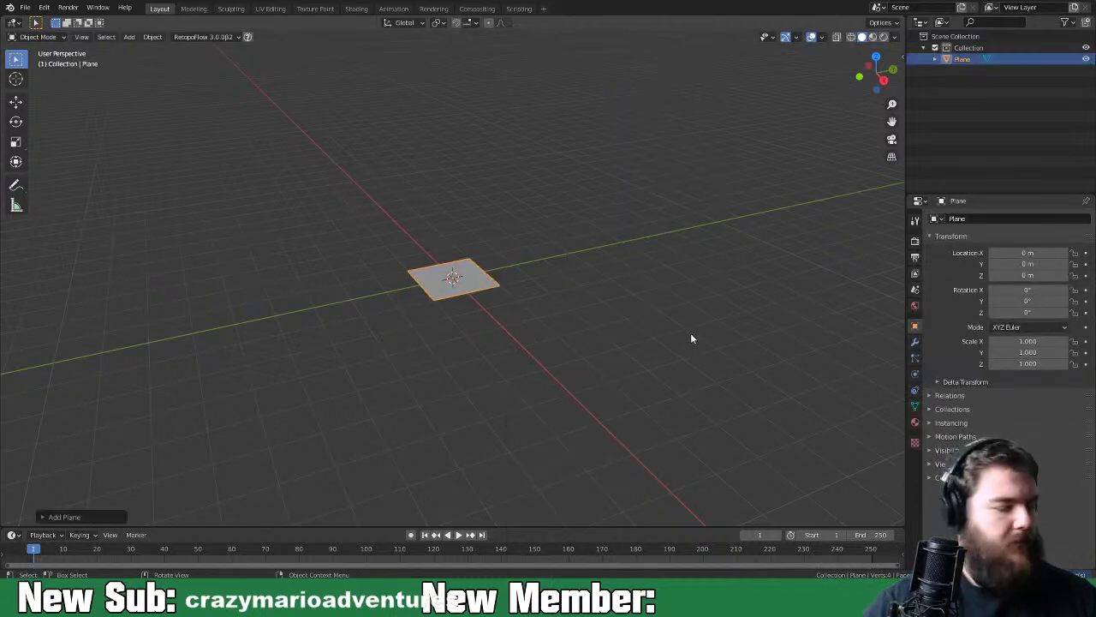
Enable the Screencast Keys overlay in the 3D view and close the sidebar
key("n")
left_click(898, 214)
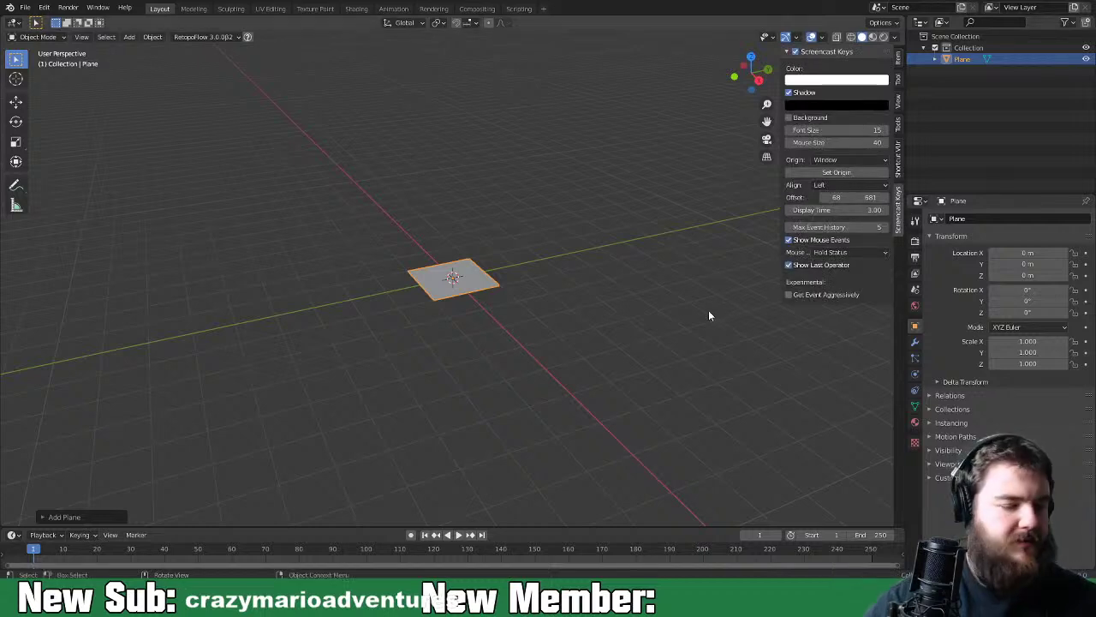
key("n")
left_click(796, 39)
left_click(792, 76)
key("ctrl+s")
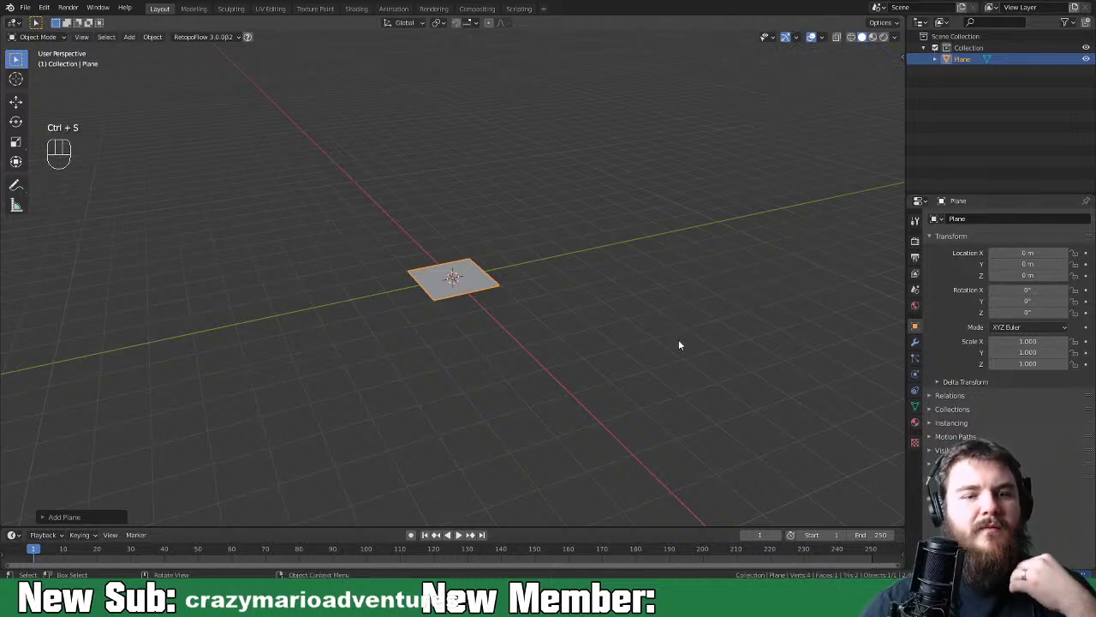
Enter Edit Mode on the plane in front view and merge all its vertices into one point with Collapse
left_click(680, 339)
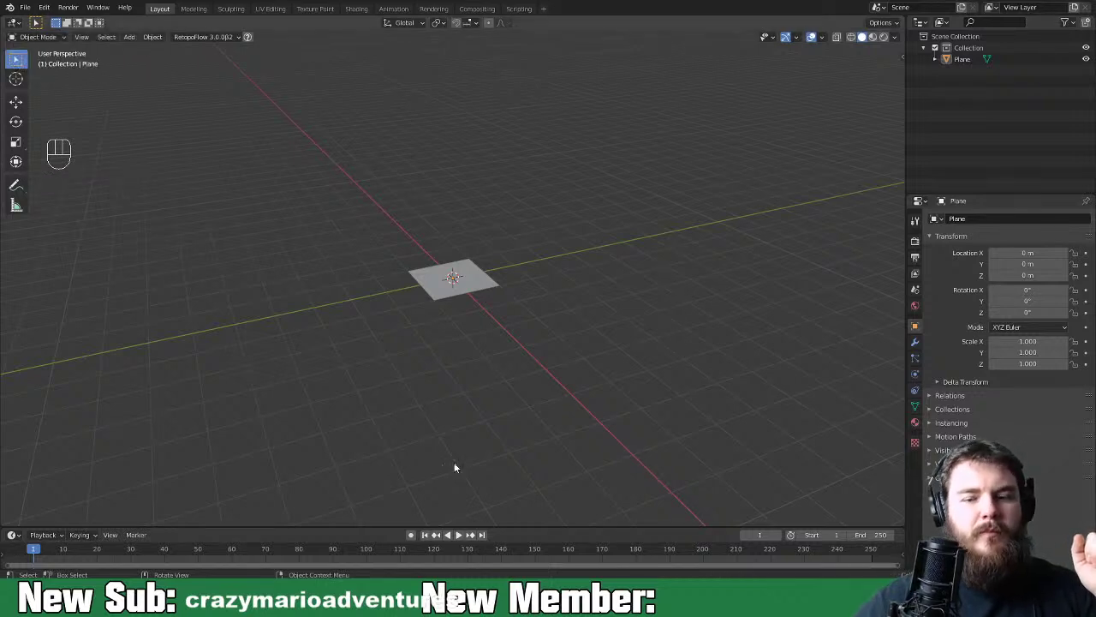
left_click(468, 289)
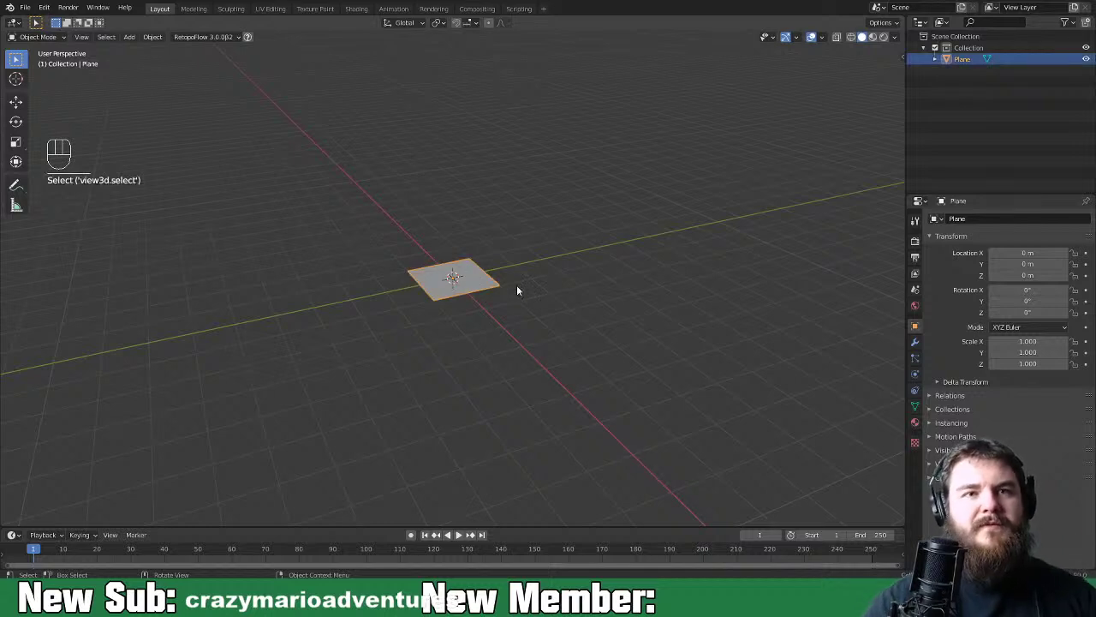
middle_click_drag(585, 356, 645, 361)
key("KP_3")
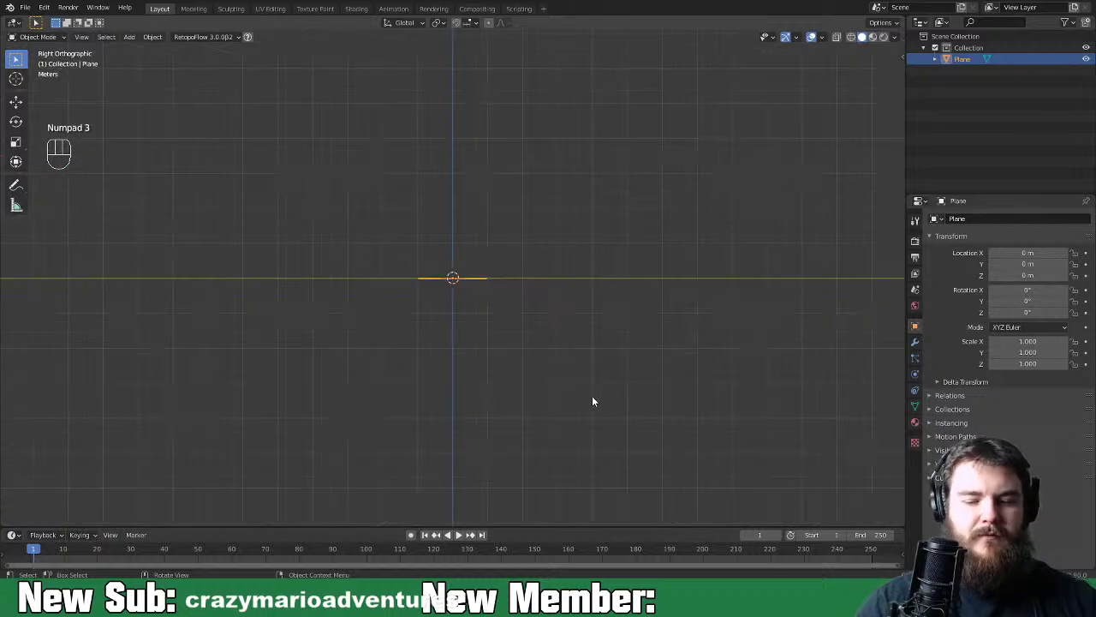
key("KP_1")
key("Tab")
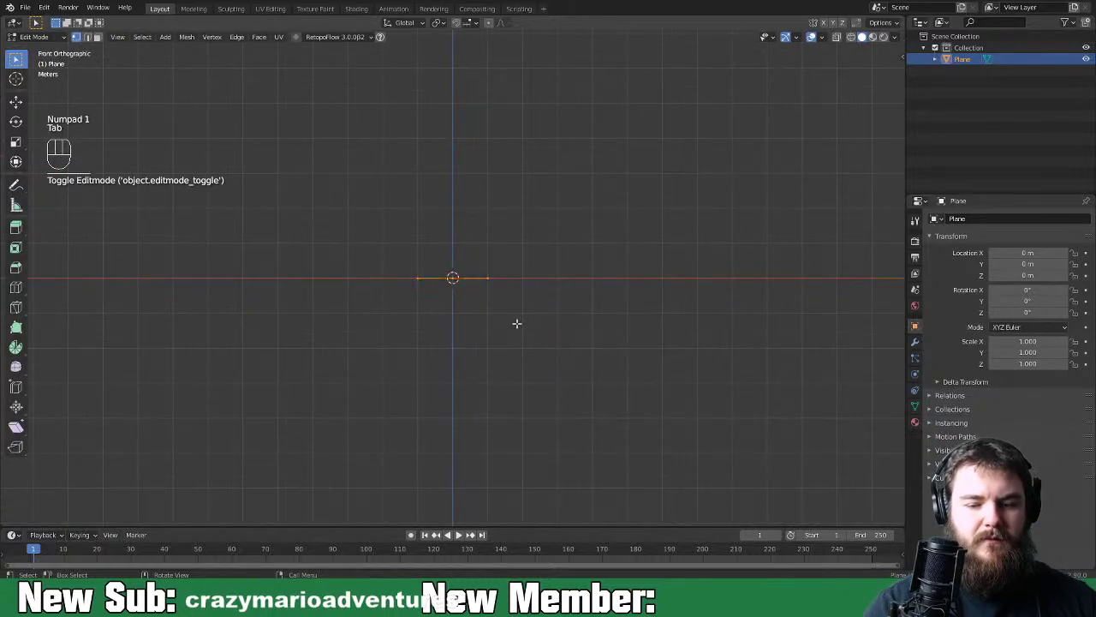
key("m")
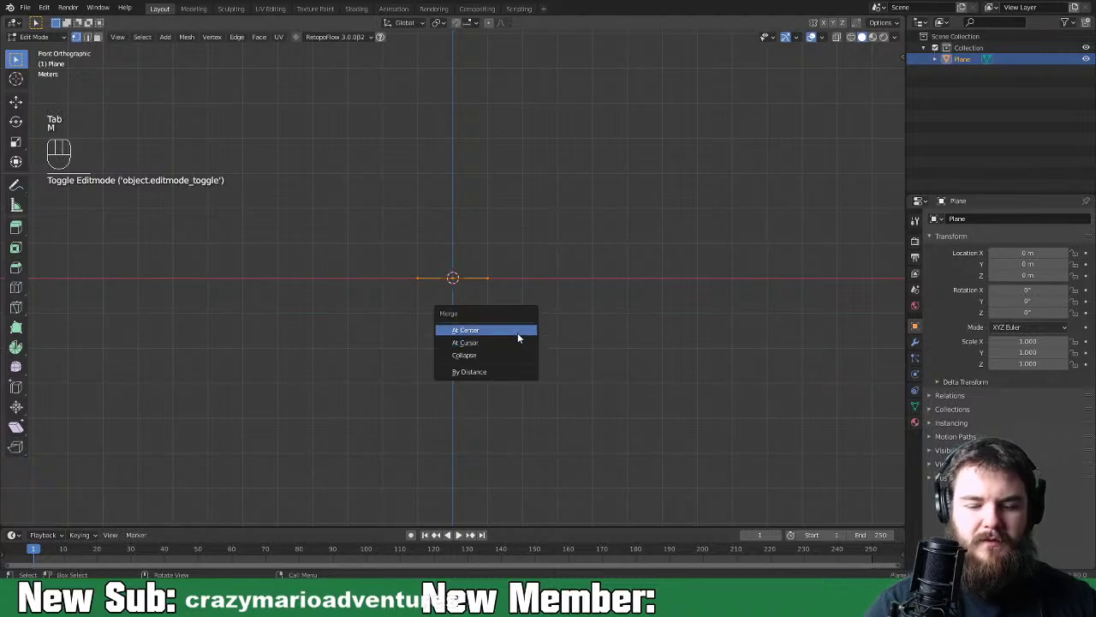
left_click(517, 354)
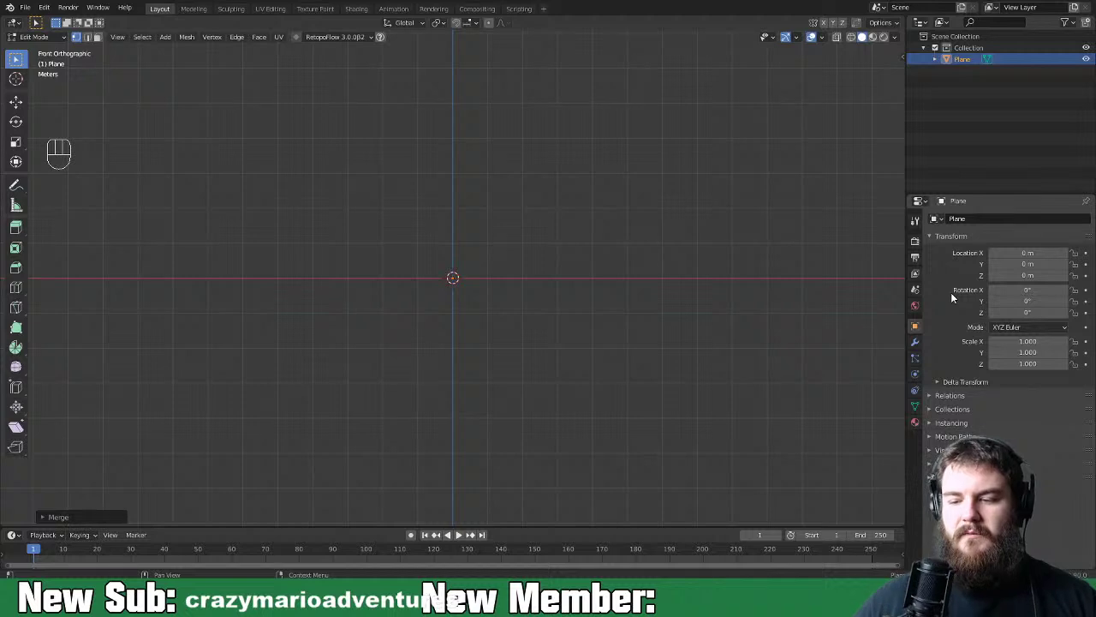
Add a Mirror modifier on the X axis with clipping enabled
left_click(915, 343)
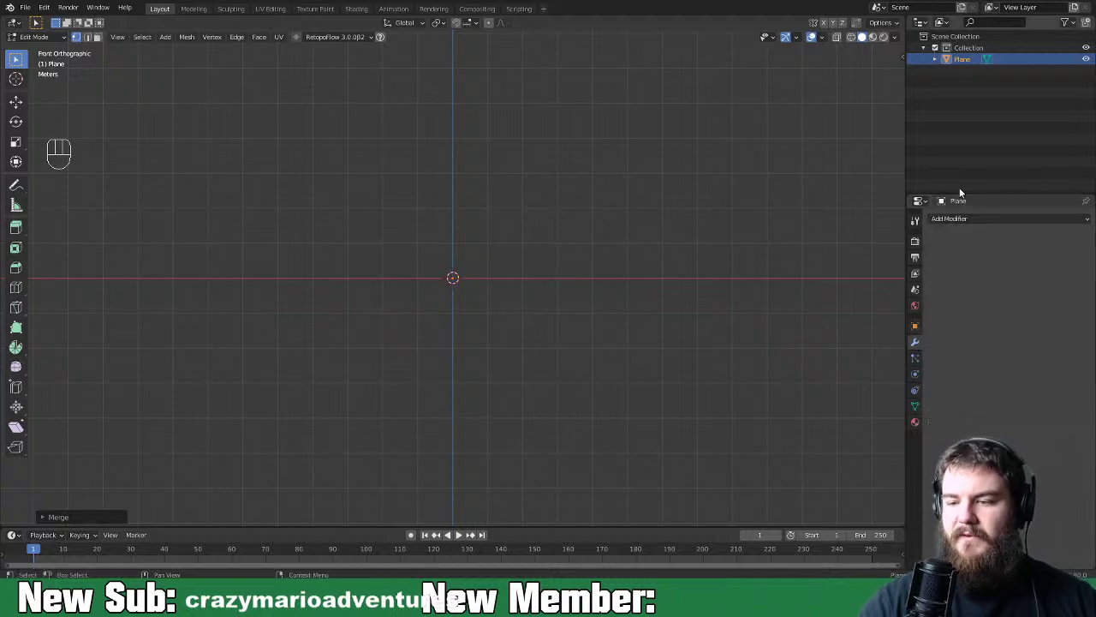
left_click(959, 219)
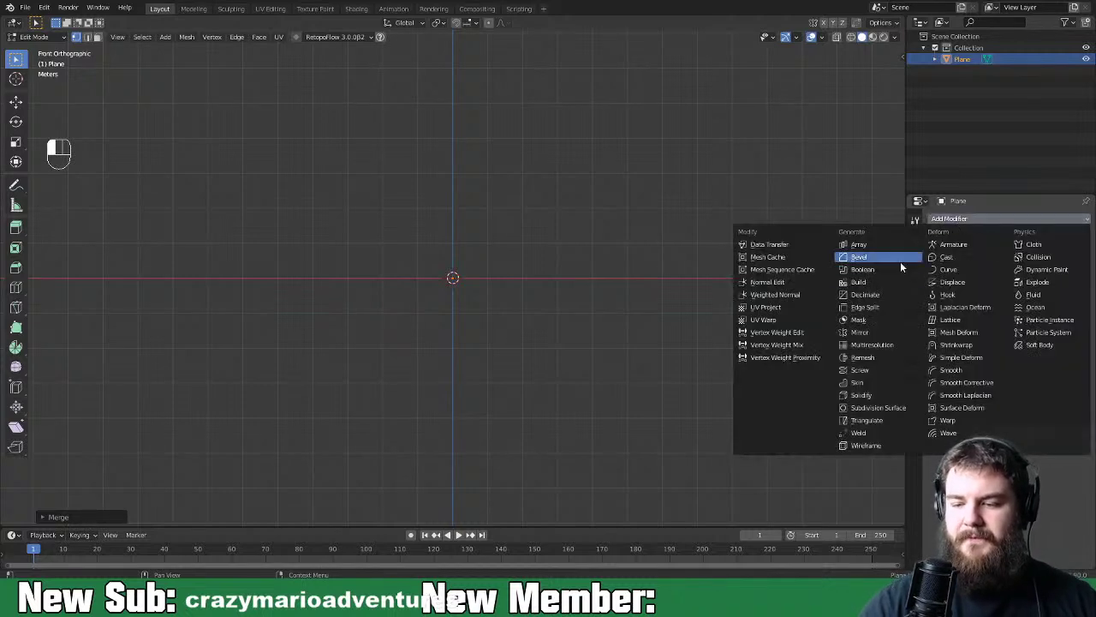
left_click(887, 339)
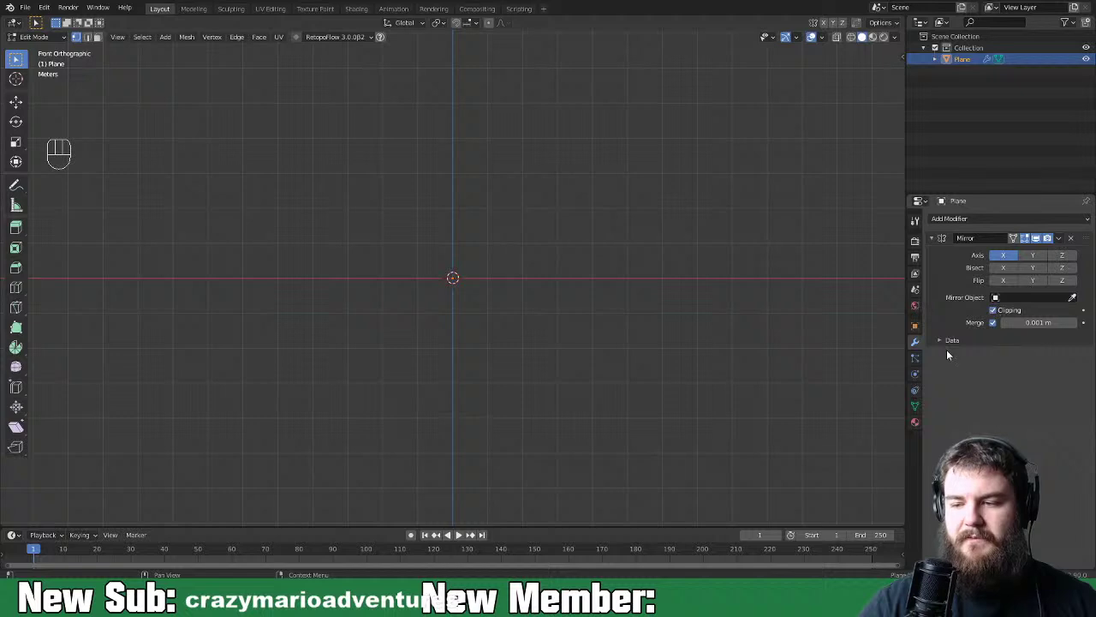
Add a Skin modifier followed by a Subdivision Surface modifier
left_click(1002, 218)
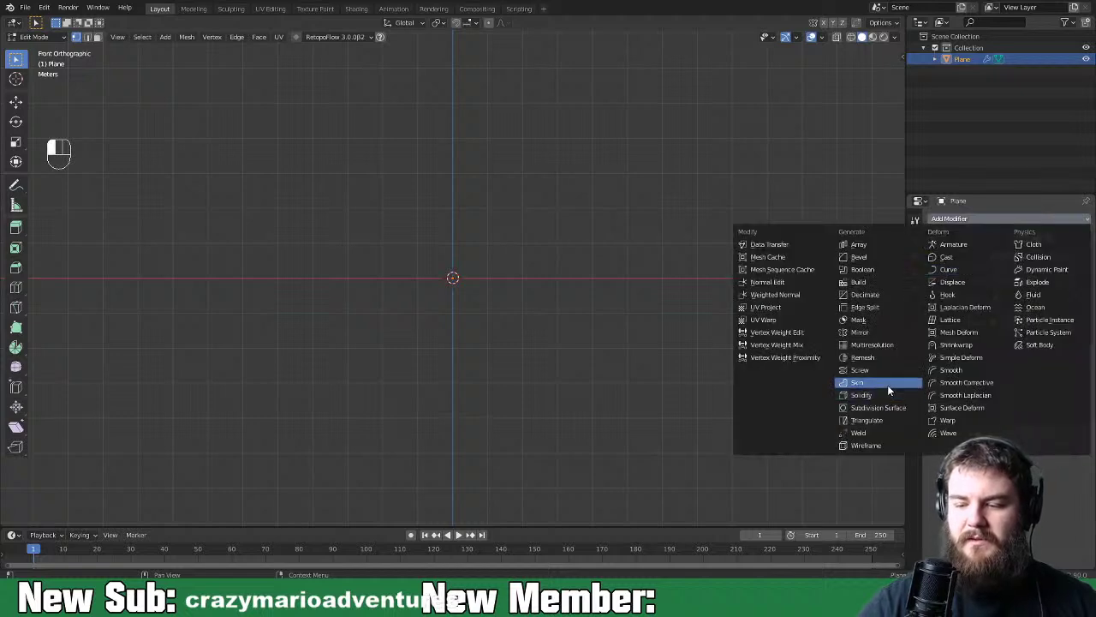
left_click(887, 385)
left_click(1009, 218)
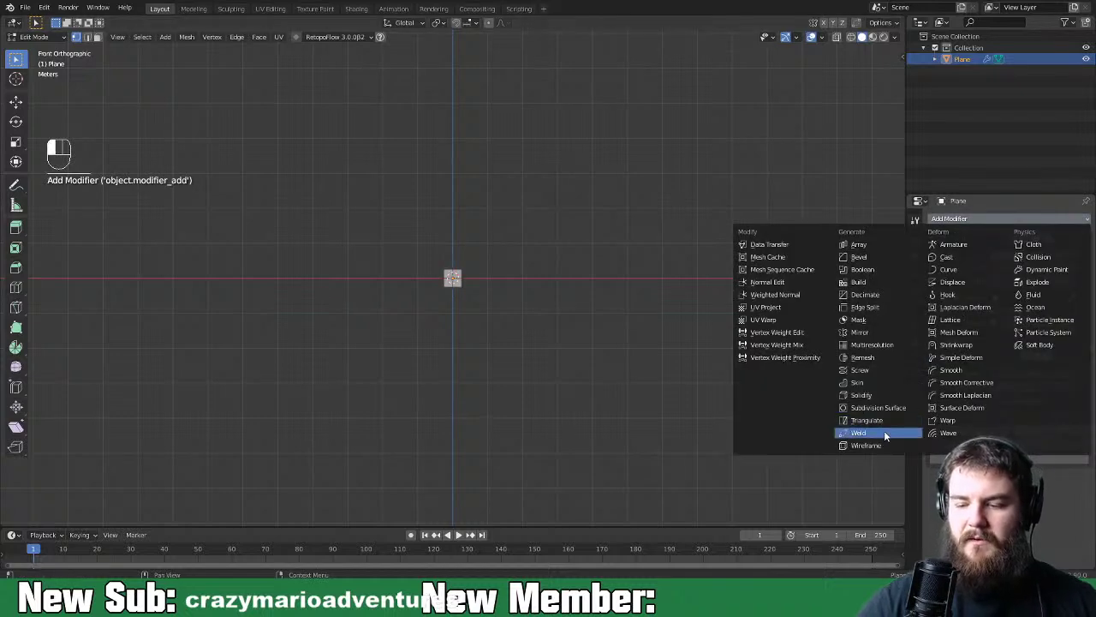
left_click(895, 411)
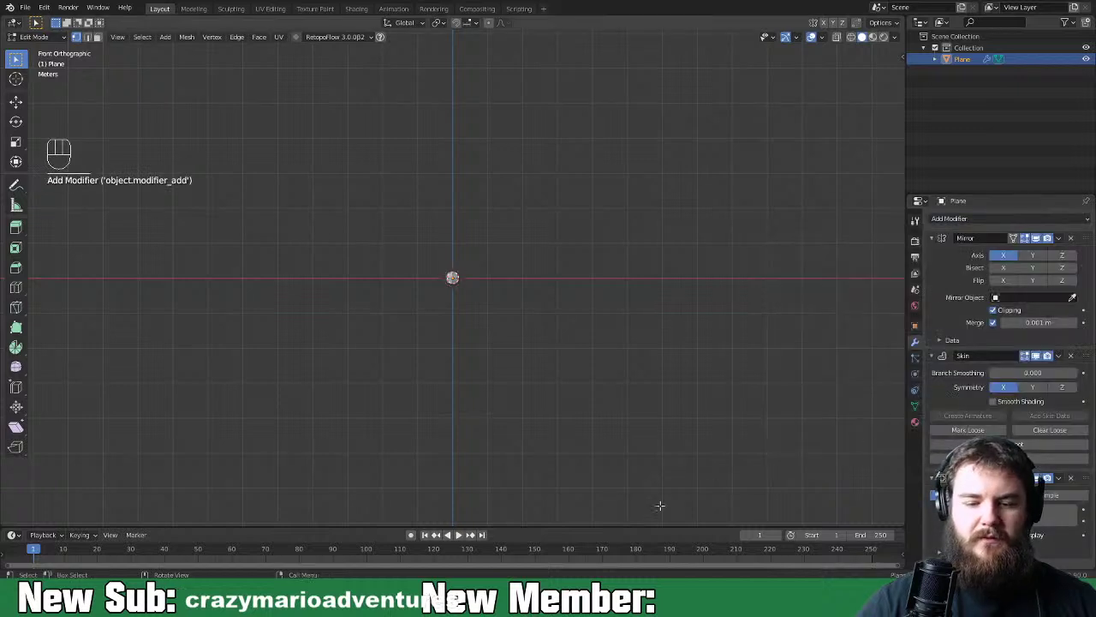
Select the single vertex and enlarge its skin radius to more than twice its size
key("a")
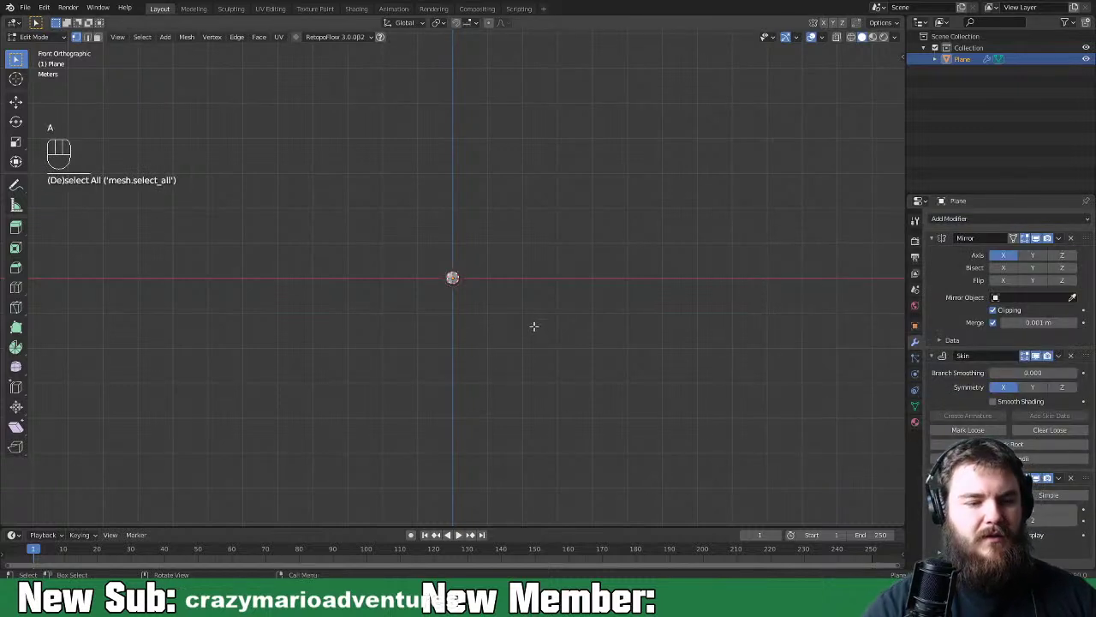
key("ctrl+a")
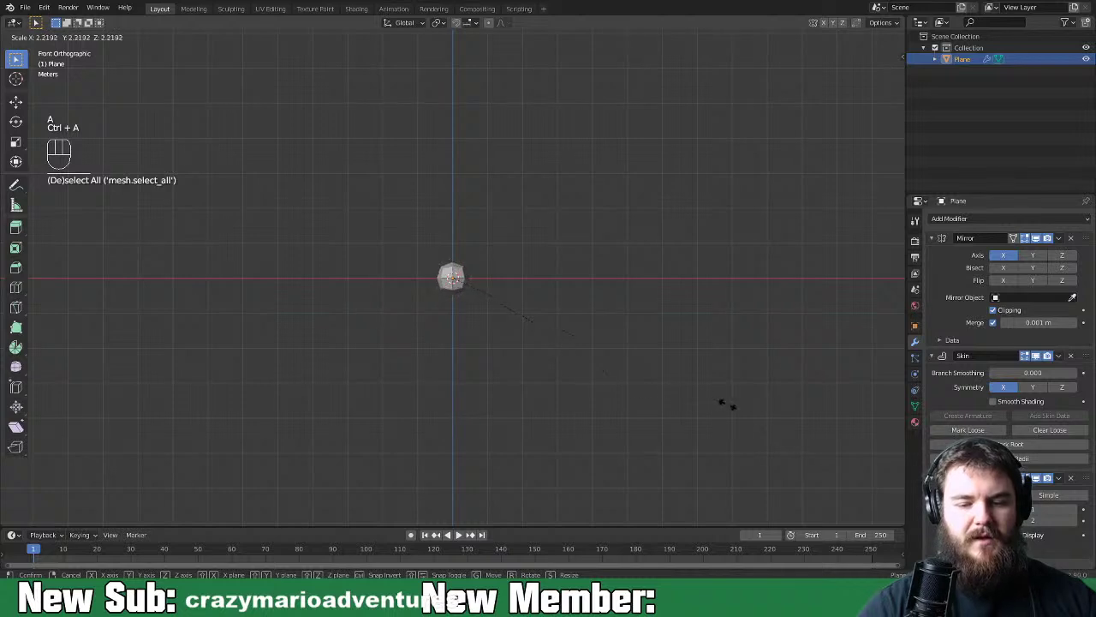
left_click(814, 446)
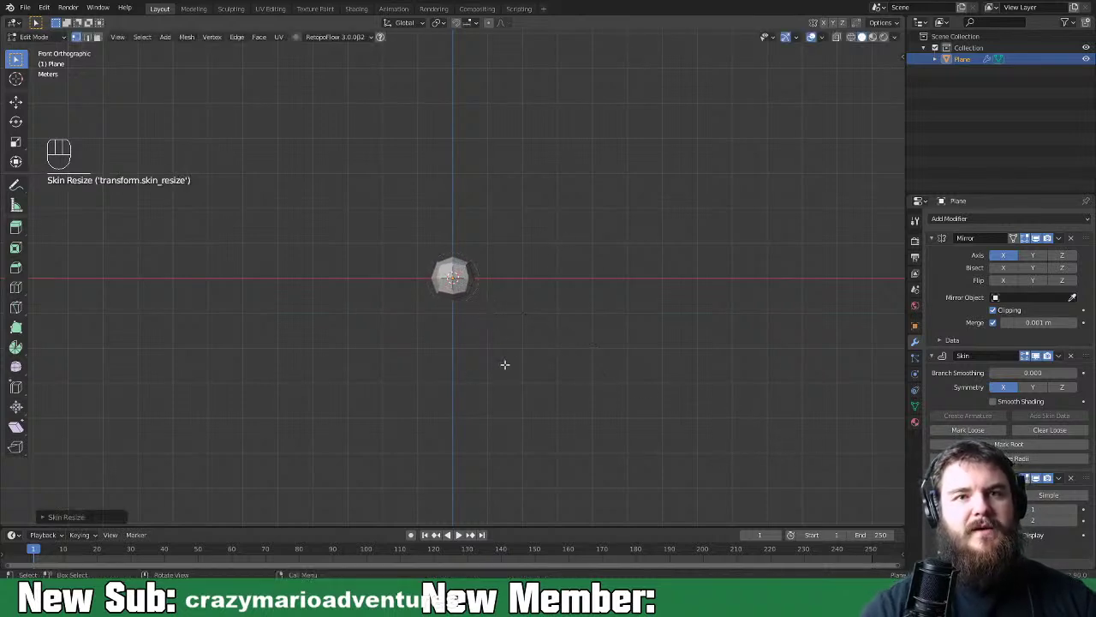
Extrude the vertex about 1.5 m upward along Z and mark the bottom vertex as the skin root
key("e")
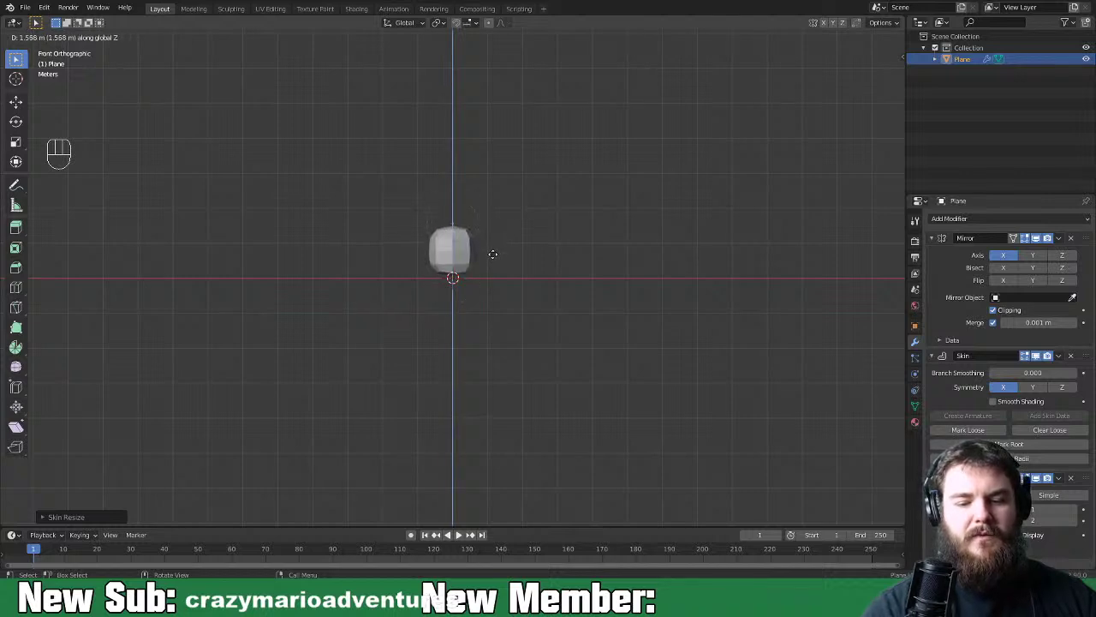
left_click(491, 251)
left_click(469, 328)
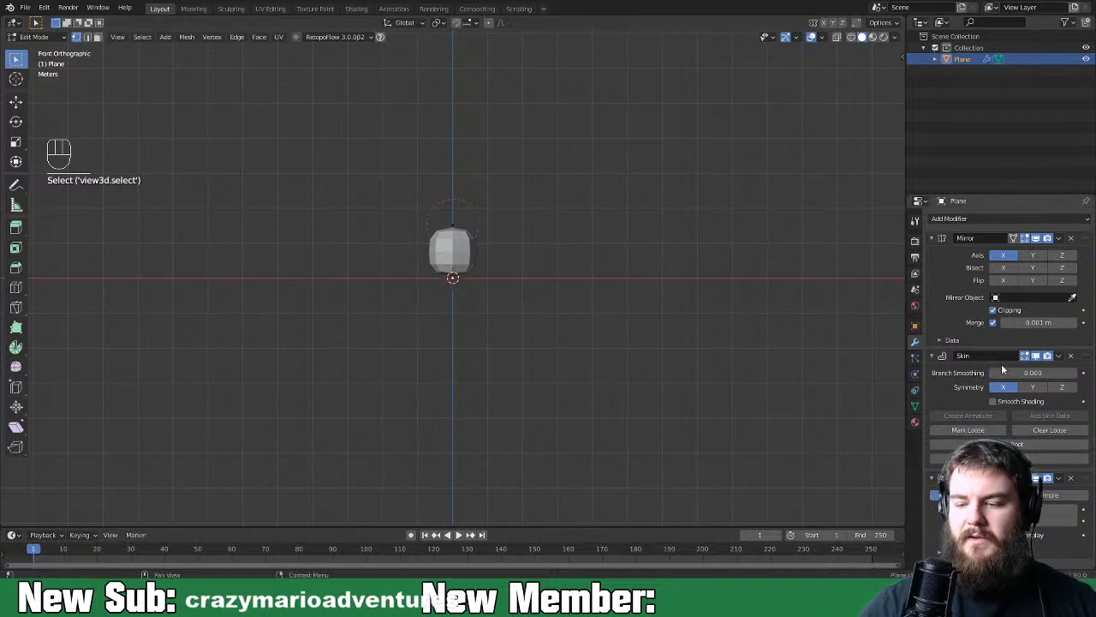
left_click(1027, 444)
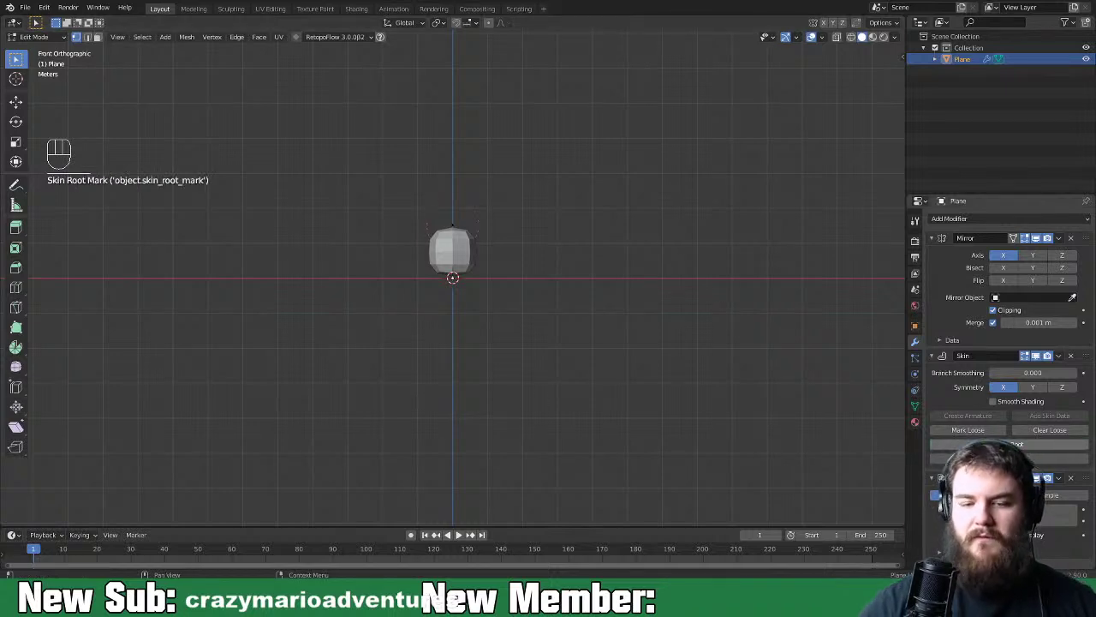
Lower the top vertex along Z to about 1 m above the origin
left_click(468, 234)
key("g")
key("z")
left_click(479, 256)
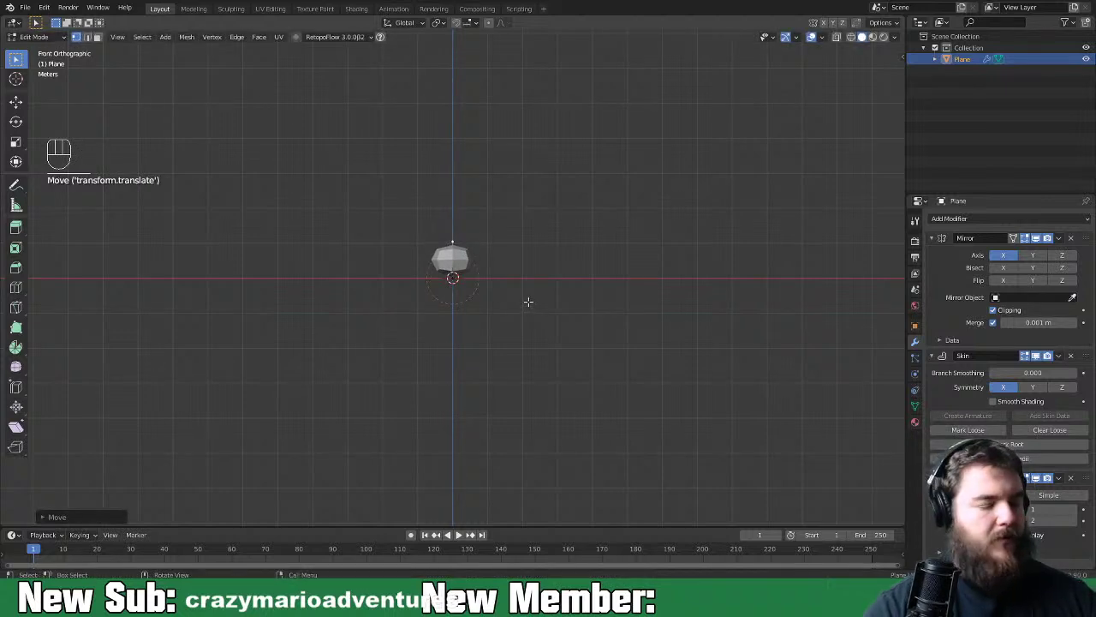
Extrude two more vertices straight up the center line, by about 1.1 m and 1.9 m, with X-ray turned on
key("e")
key("e")
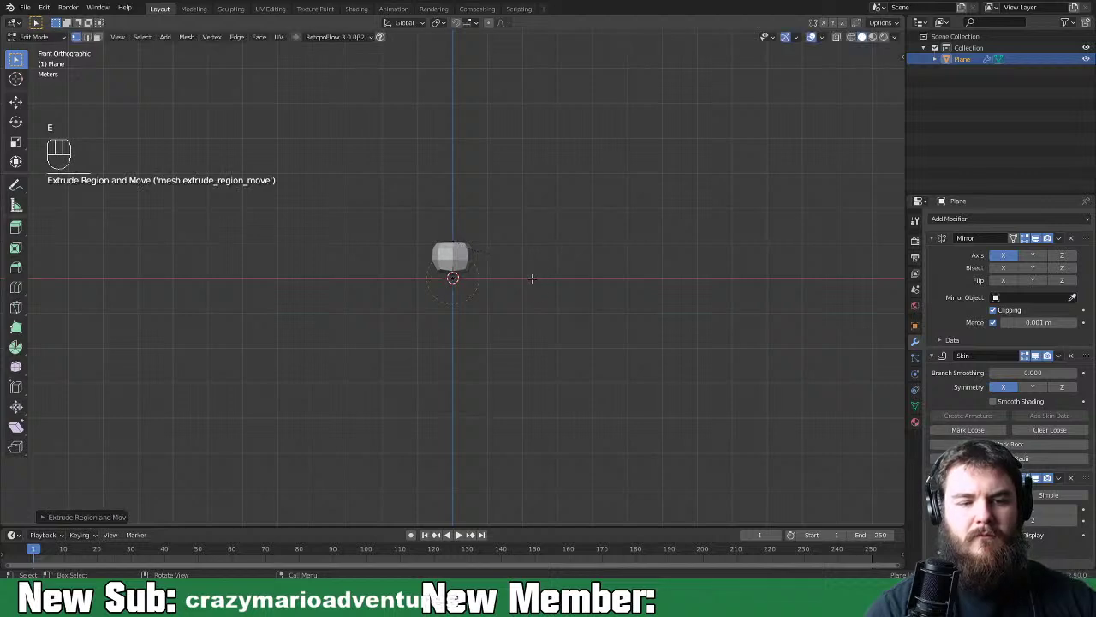
key("g")
left_click(528, 236)
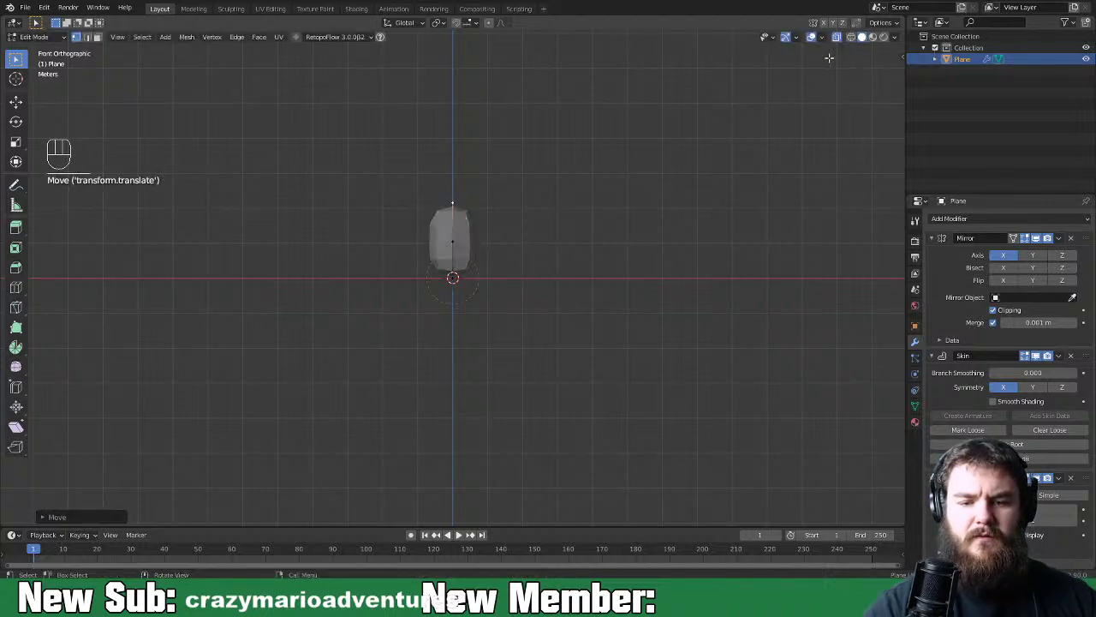
middle_click_drag(568, 250, 546, 338, "shift")
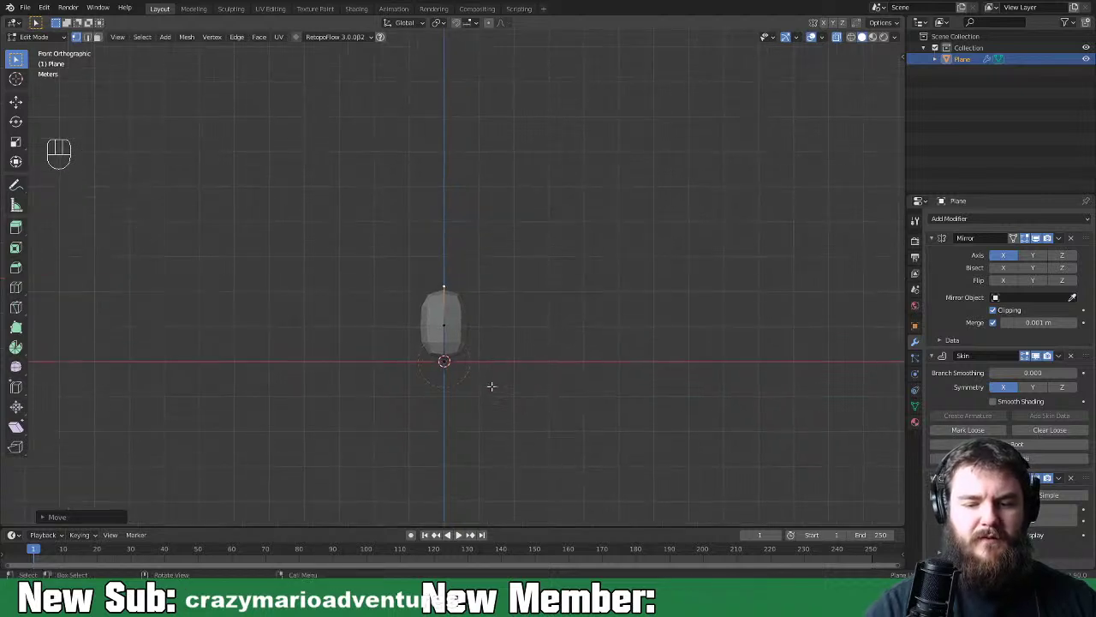
key("e")
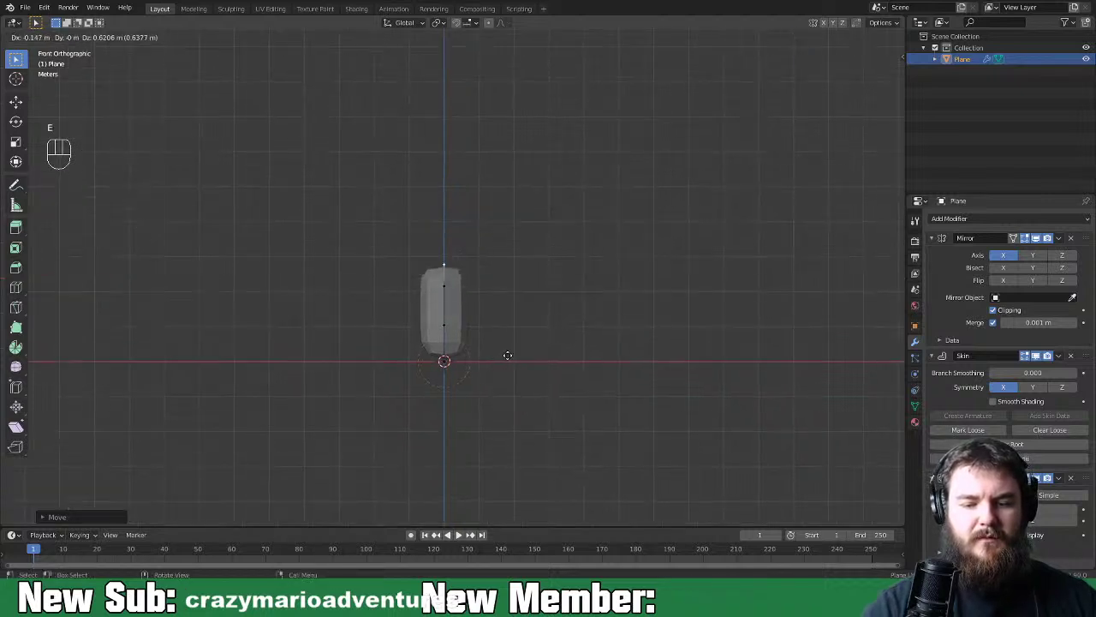
left_click(517, 319)
In the right side view, shift the top vertex down toward -Y and extrude another vertex upward toward +Y
key("KP_3")
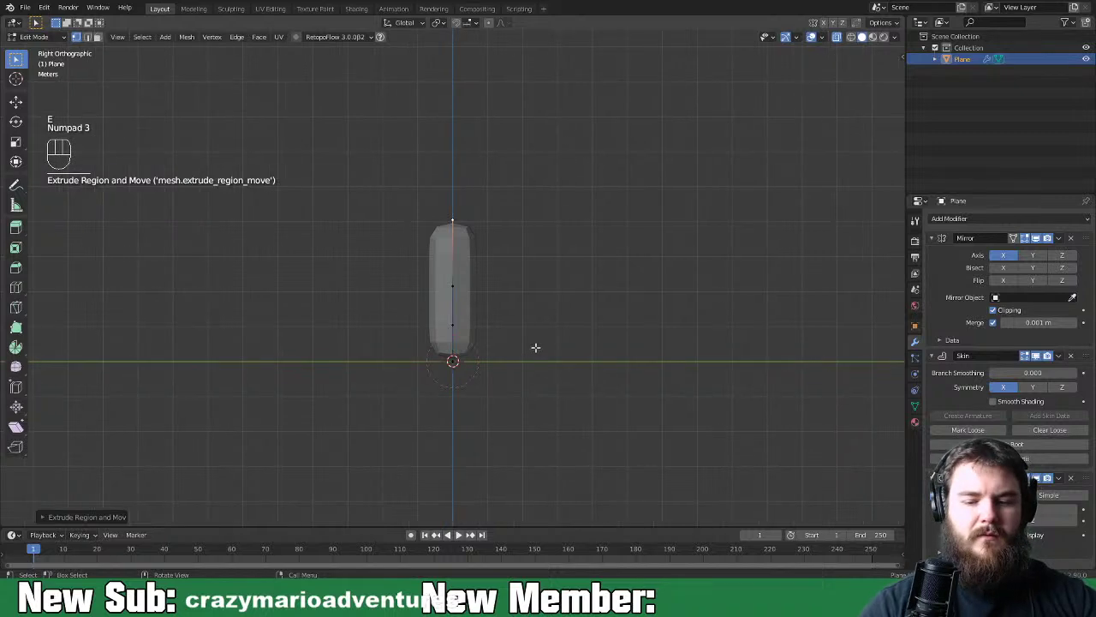
key("g")
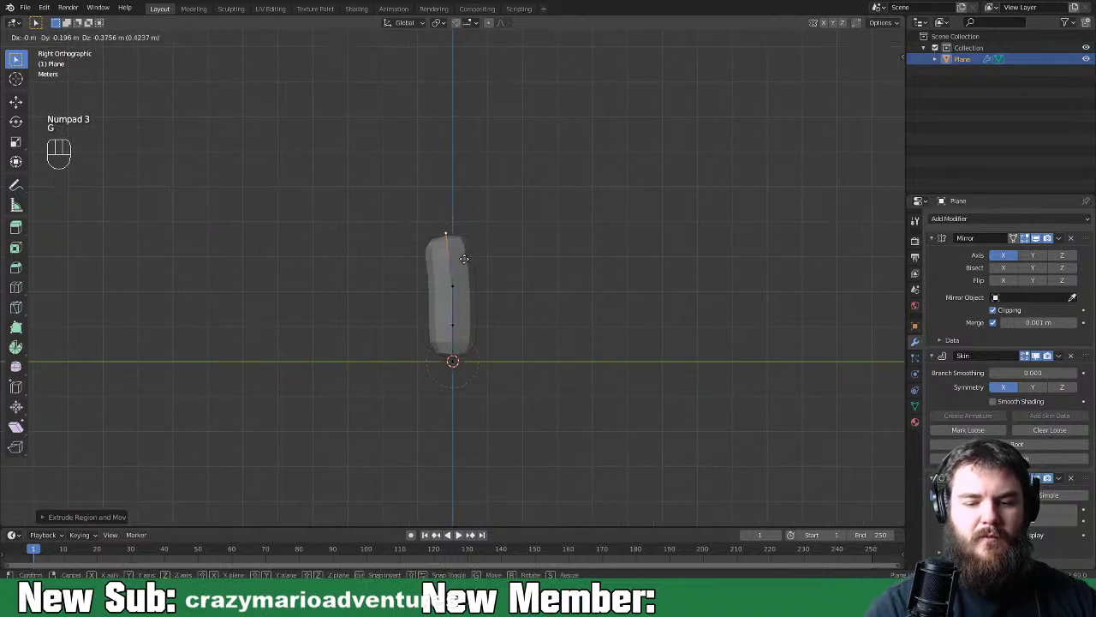
left_click(456, 261)
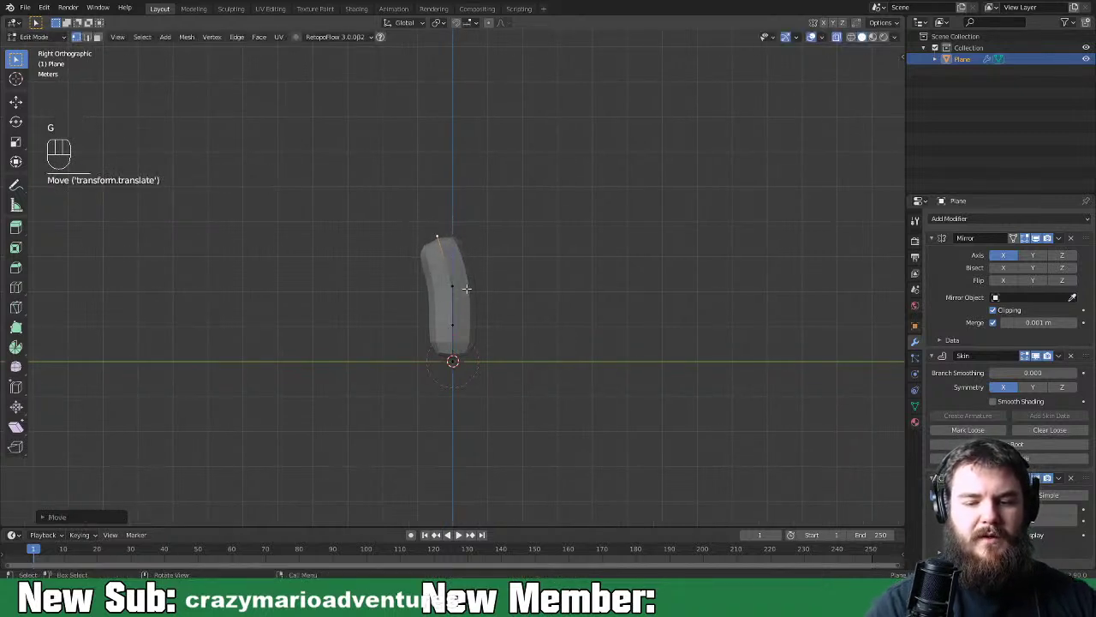
key("e")
left_click(497, 236)
Enlarge the skin radius of the top two vertices and shift them slightly toward -Y
left_click(505, 242, "ctrl")
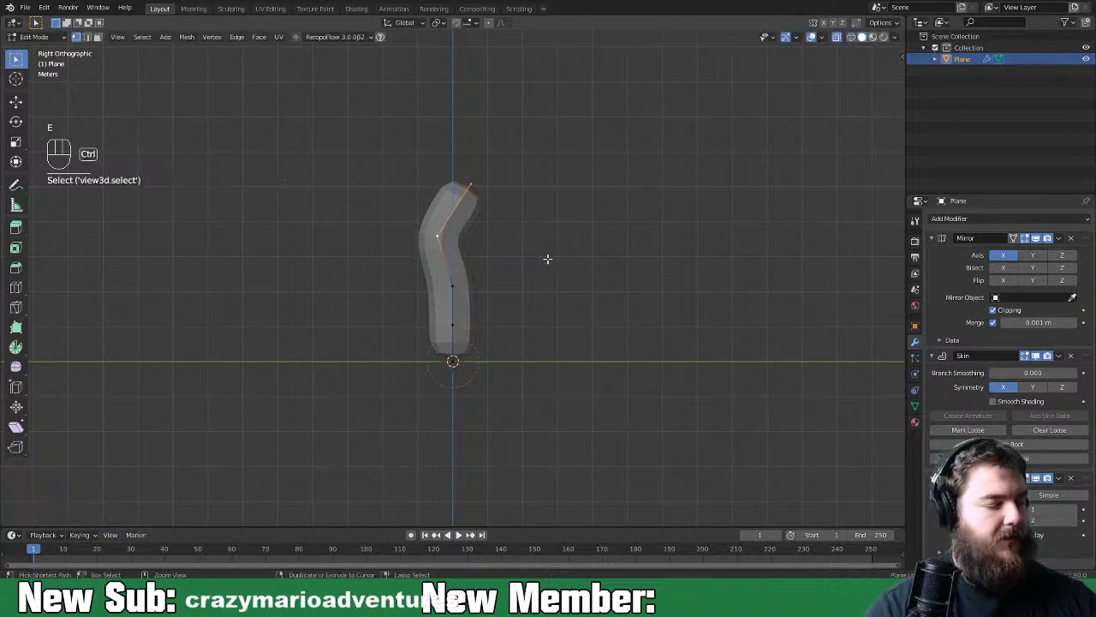
key("ctrl+a")
left_click(656, 262)
key("g")
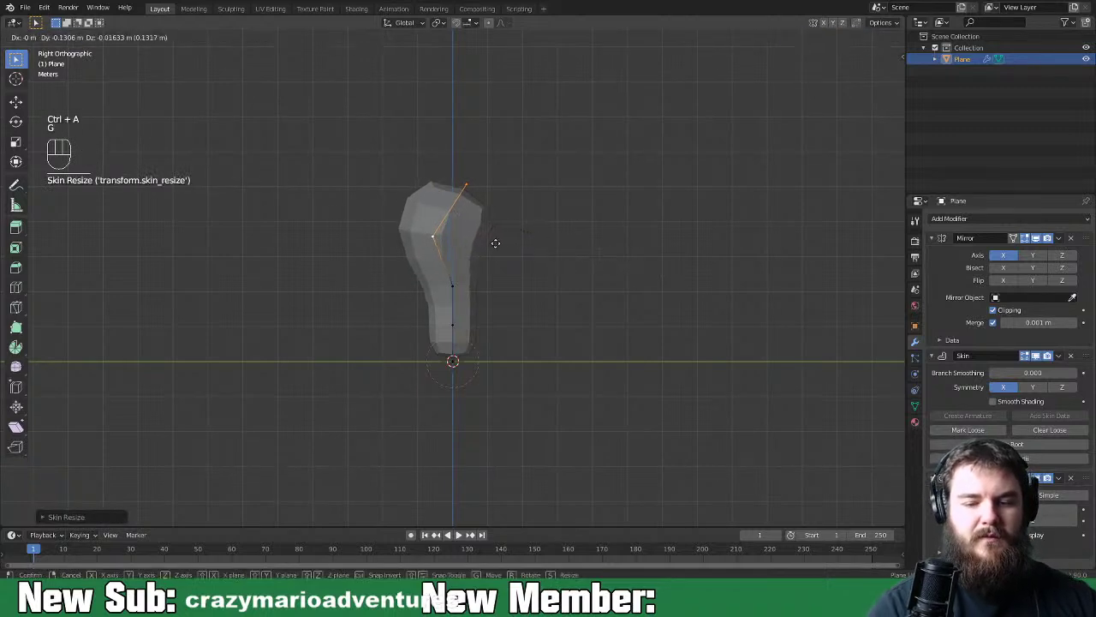
left_click(486, 237)
Rotate the top two vertices to a more upright angle and enlarge their skin radius further
key("r")
left_click(579, 240)
key("ctrl+a")
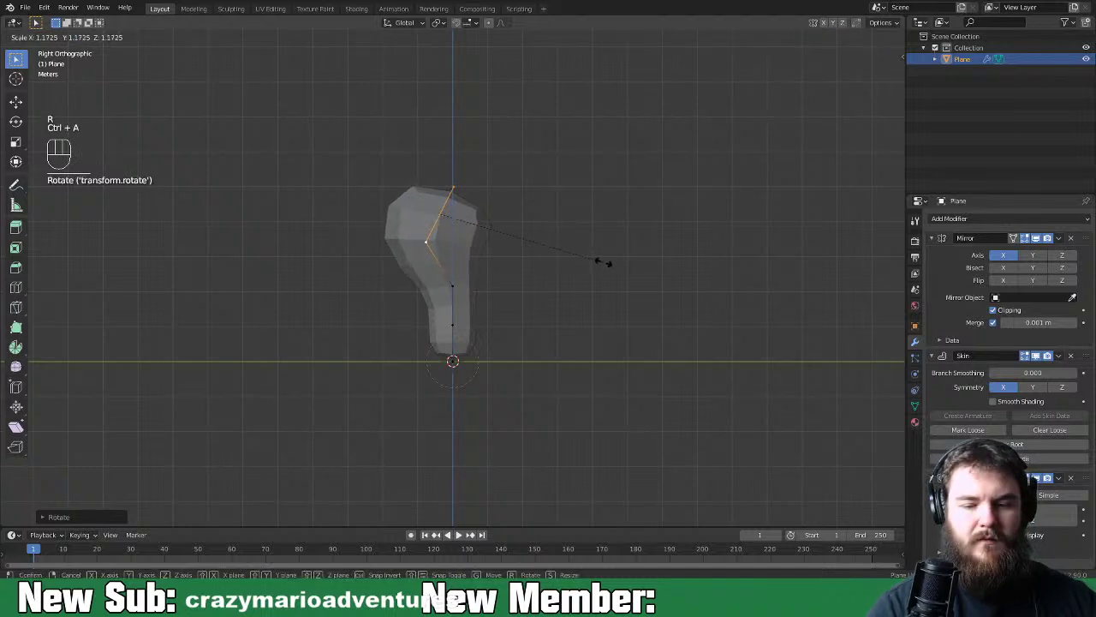
left_click(597, 250)
Strongly enlarge the skin radius of the vertex just above the root and lower it toward the origin
middle_click_drag(597, 250, 442, 351)
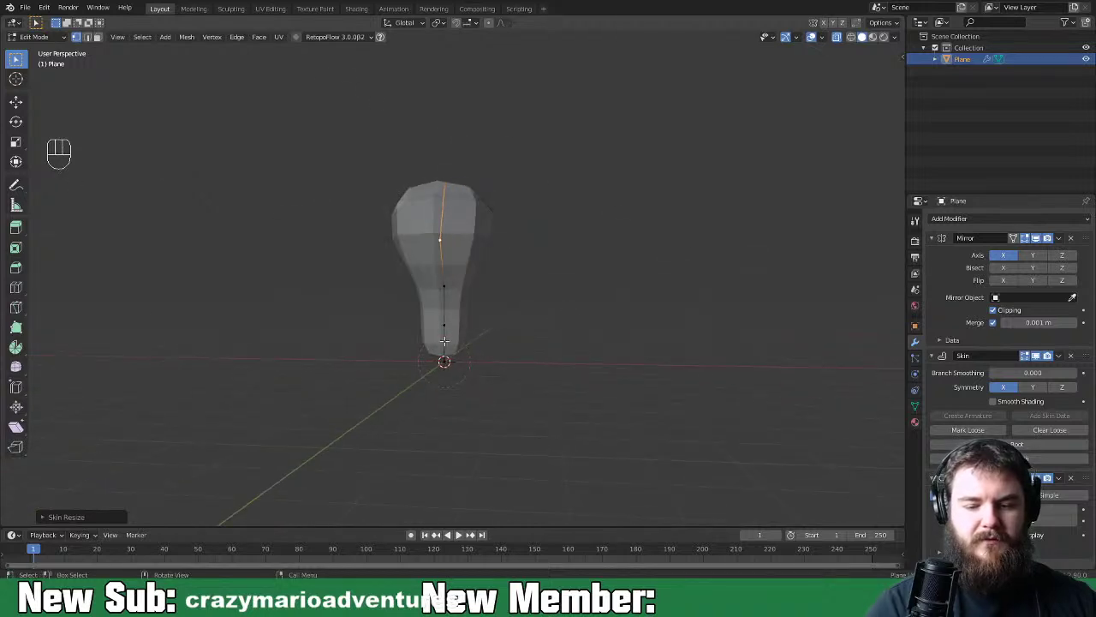
left_click(444, 327)
key("ctrl+a")
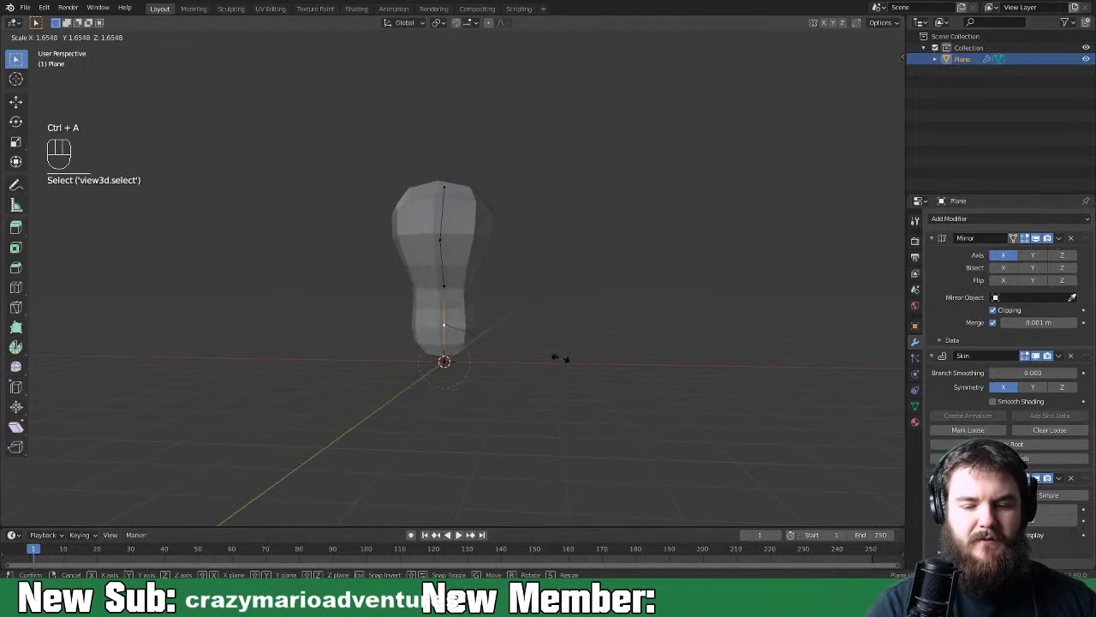
left_click(668, 318)
key("g")
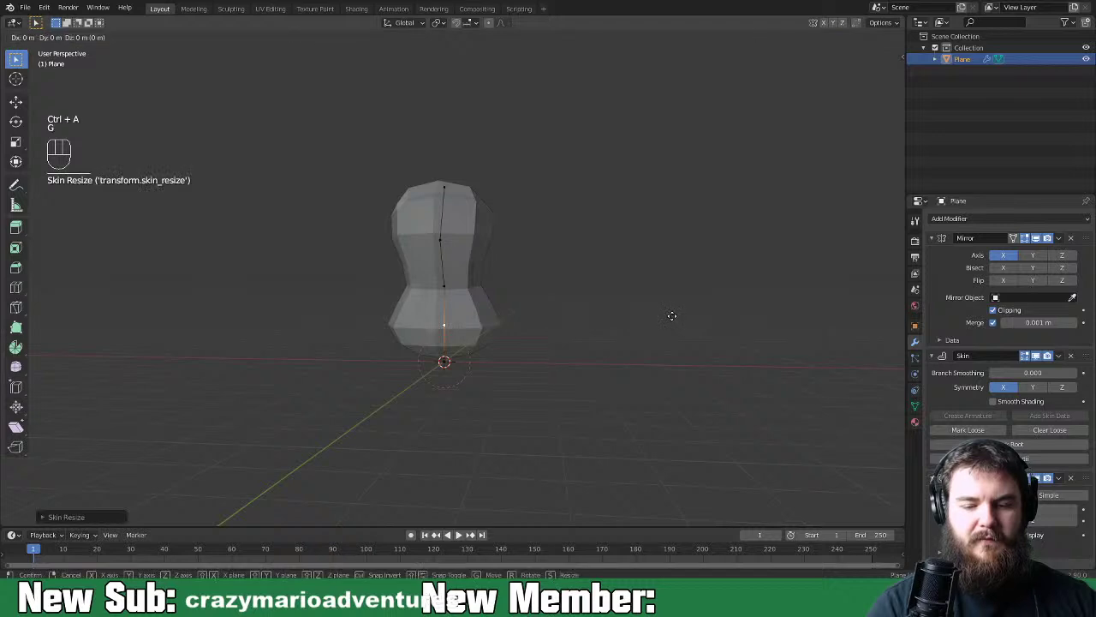
left_click(670, 334)
Subdivide the edge between the lowered vertex and the one above it, and slightly shrink the new vertex's skin radius
left_click(445, 288, "shift")
right_click(532, 315)
left_click(524, 294)
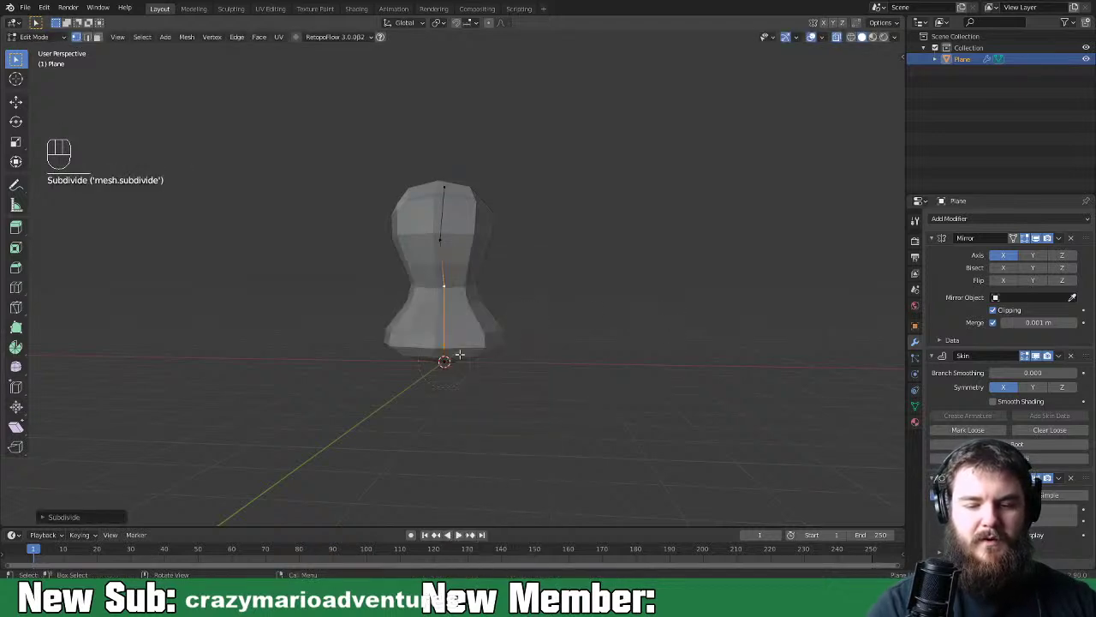
left_click(450, 314)
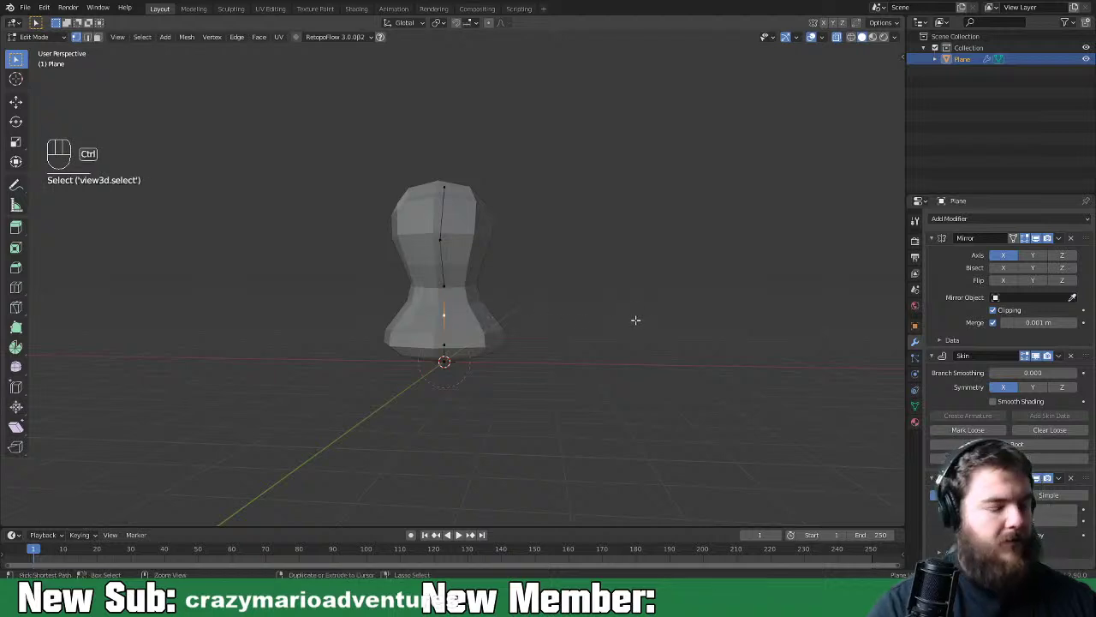
key("ctrl+a")
left_click(563, 310)
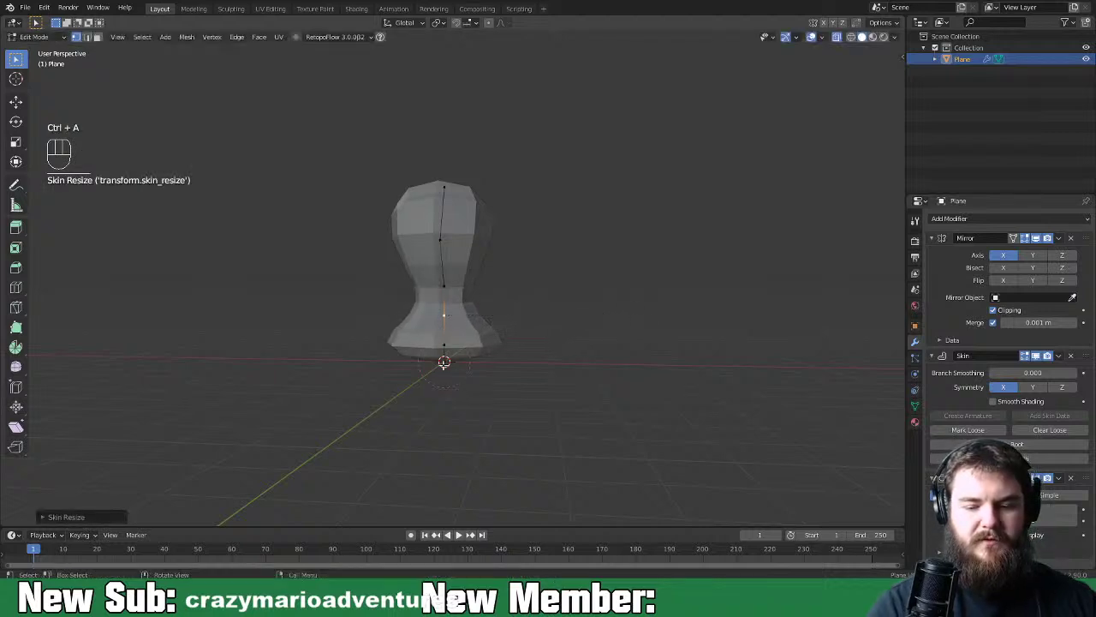
Box-select the two bottom vertices and resize their skin radius in two passes to make the base slightly wider
left_click_drag(420, 334, 470, 379)
key("ctrl+a")
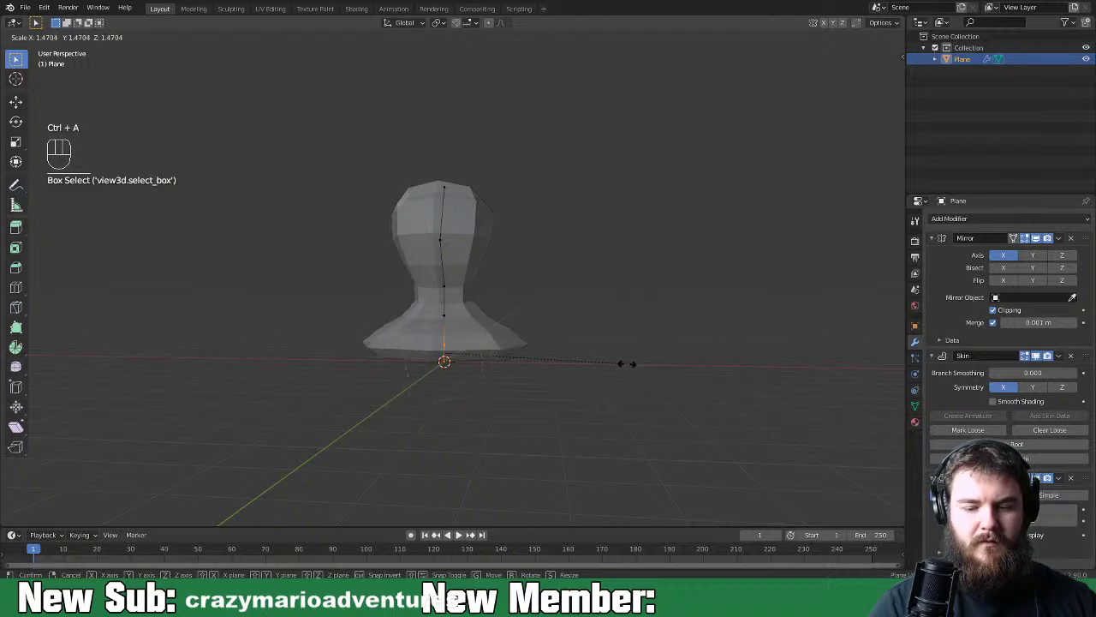
left_click(611, 362)
middle_click_drag(612, 362, 511, 340)
key("ctrl+a")
left_click(594, 348)
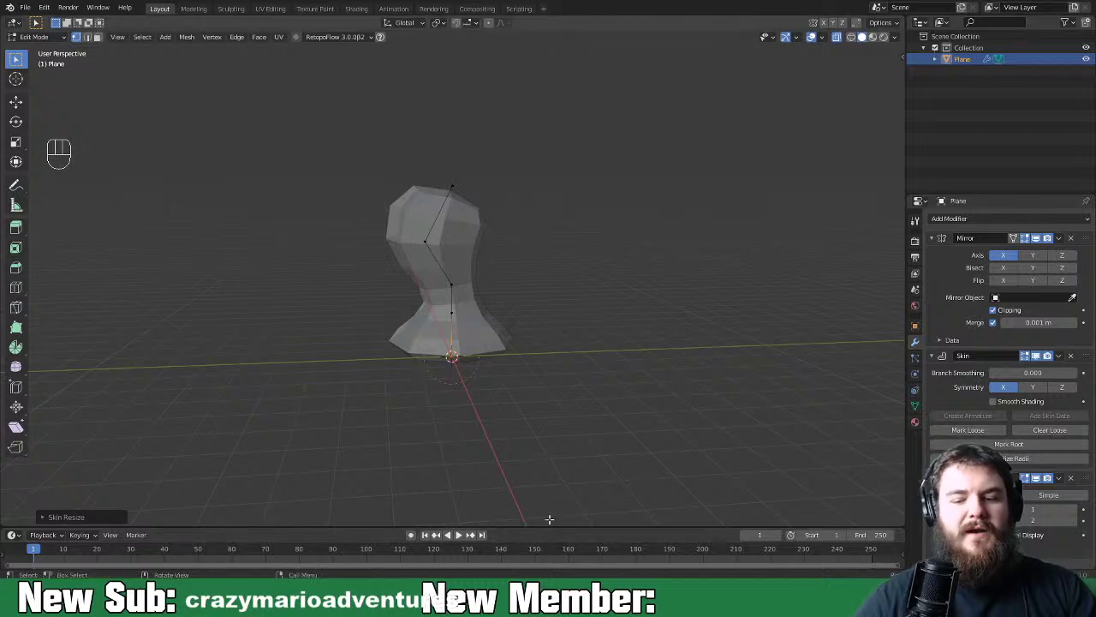
In the right side view, raise the top vertex and nudge the vertex below it slightly down and toward +Y
middle_click_drag(604, 360, 710, 355)
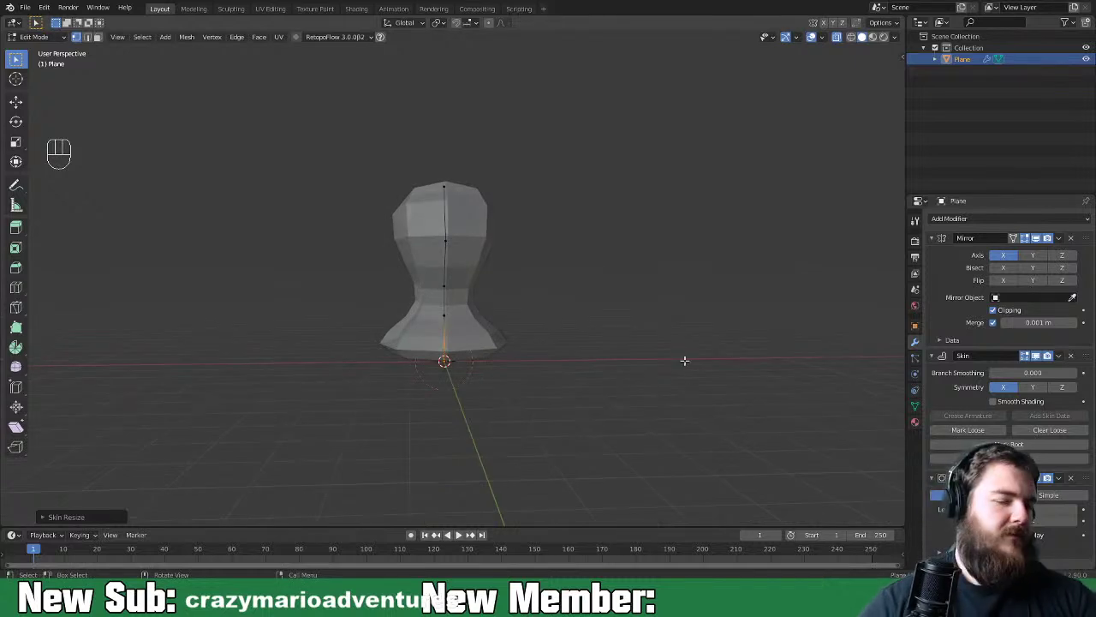
key("KP_1")
middle_click_drag(541, 433, 565, 373)
key("KP_3")
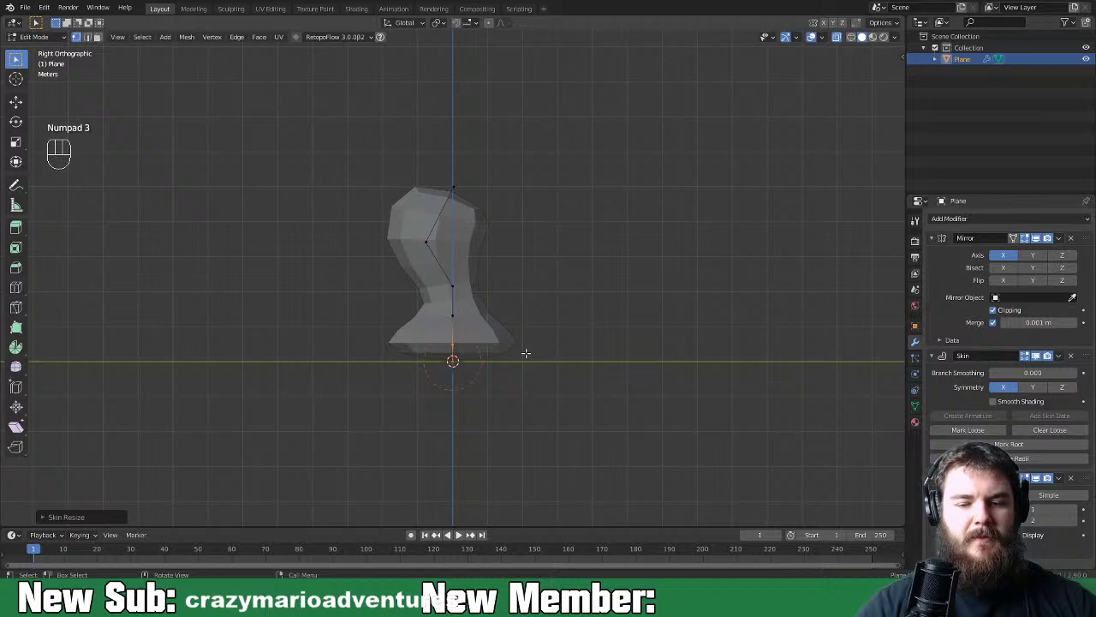
left_click(453, 185)
key("g")
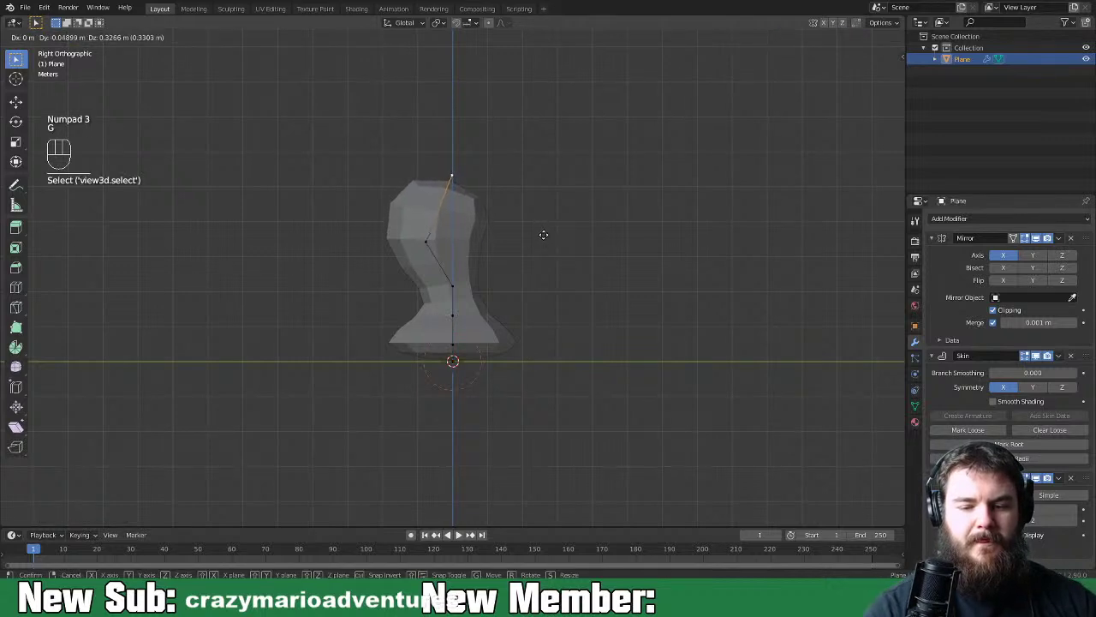
left_click(544, 240)
left_click(427, 242)
key("g")
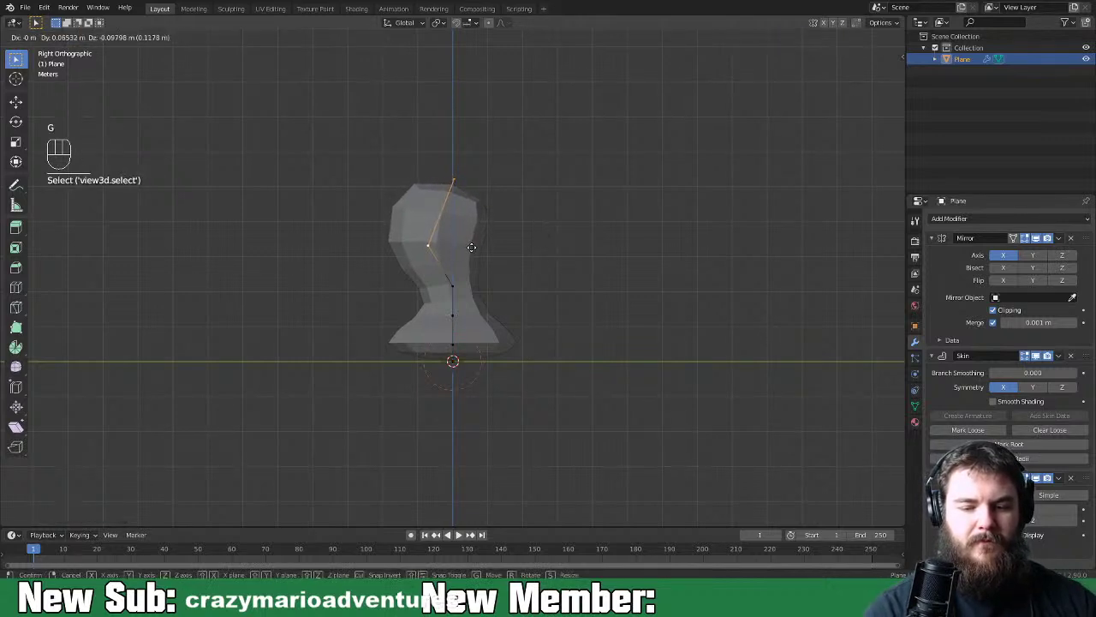
left_click(471, 245)
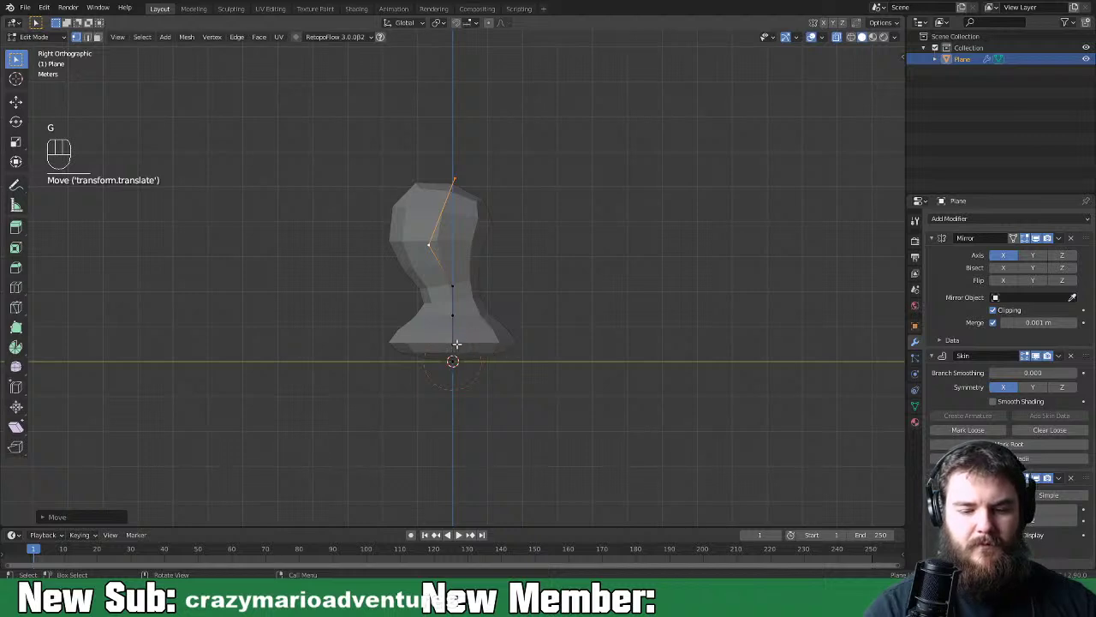
Shrink the skin radius of the two neck vertices by a factor of about 0.84
middle_click_drag(465, 351, 609, 323)
left_click(450, 293)
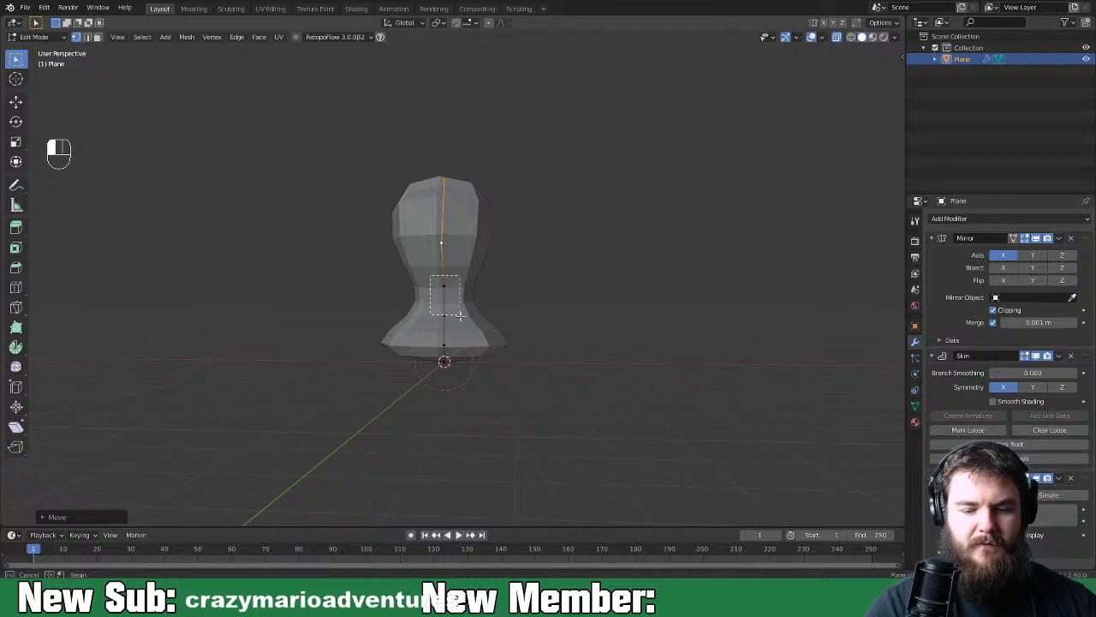
key("ctrl+a")
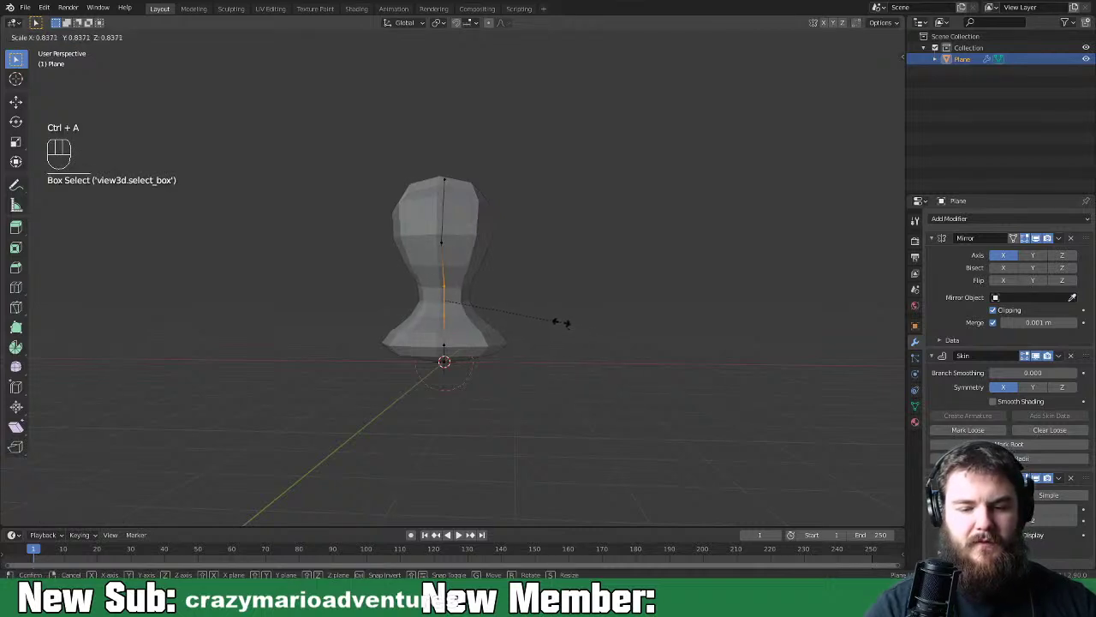
left_click(564, 316)
In Object Mode, duplicate the mesh about 3.95 m along X, then reselect the original and save the file
middle_click_drag(668, 276, 460, 346)
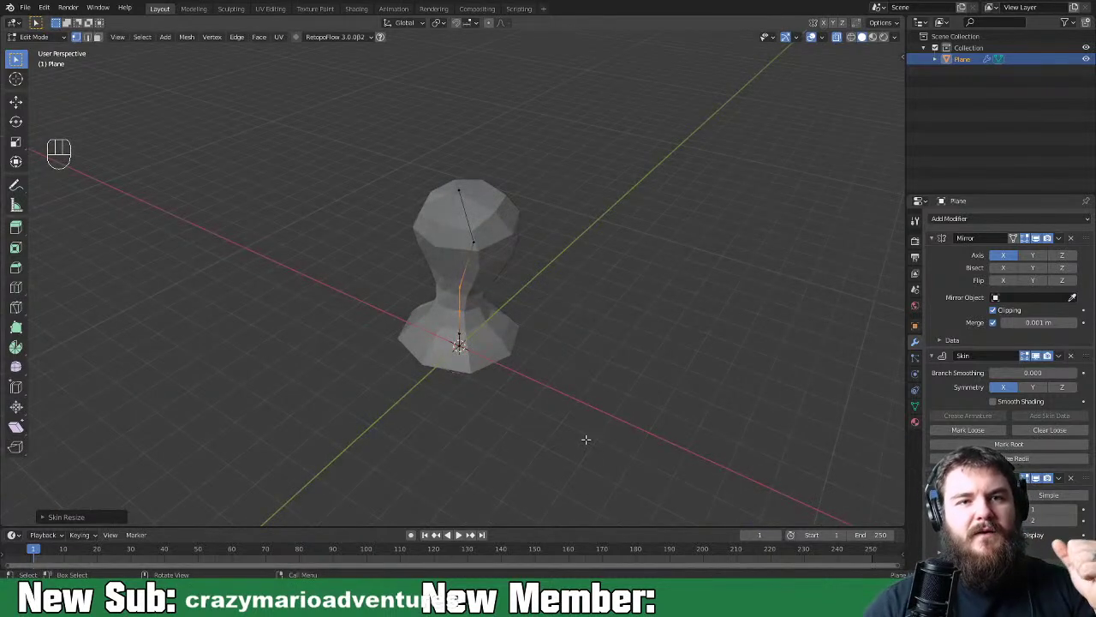
middle_click_drag(577, 435, 631, 429)
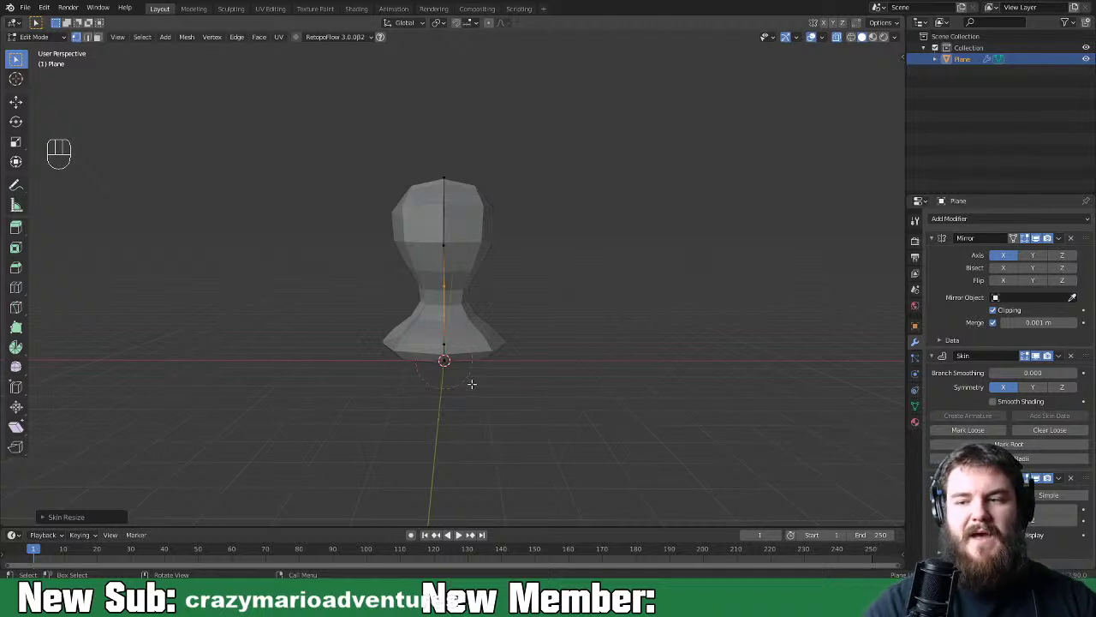
key("Tab")
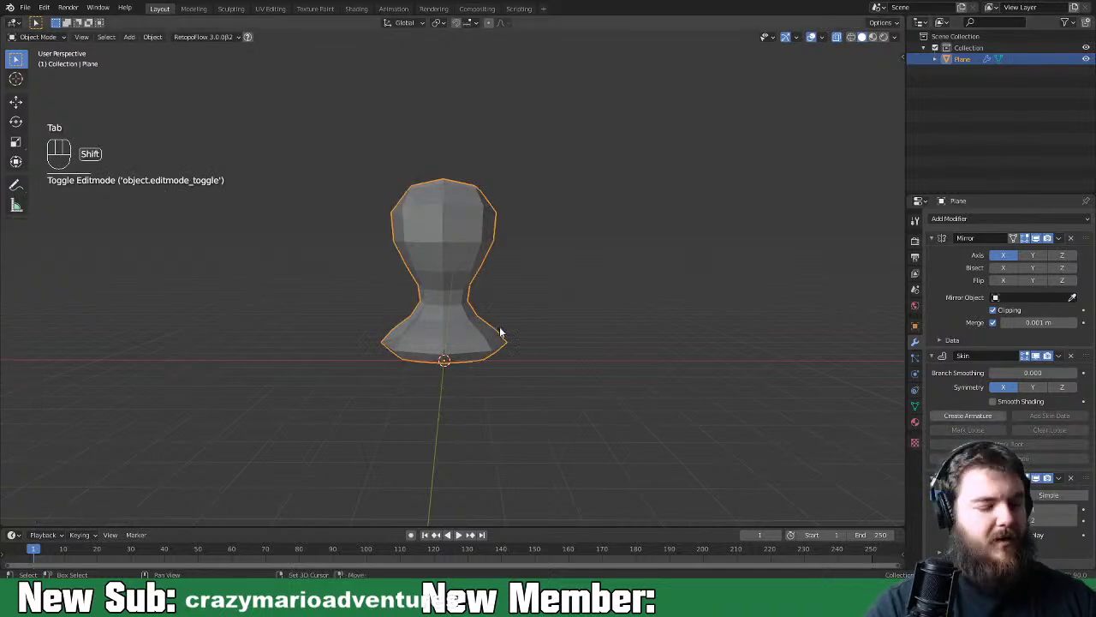
key("shift+d")
key("x")
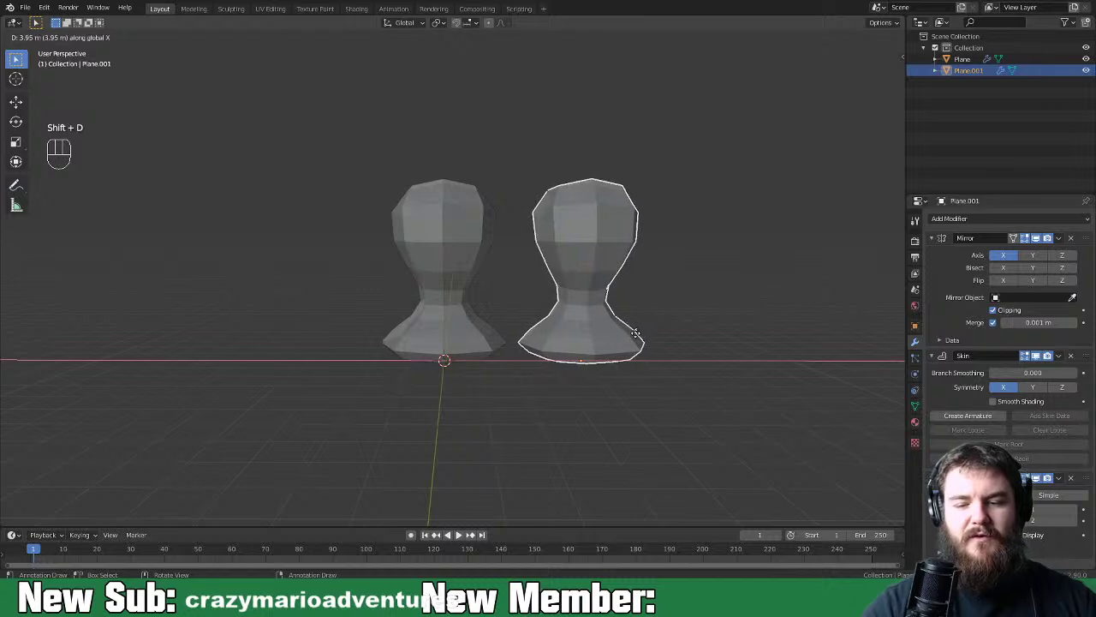
left_click(635, 333)
left_click(605, 366)
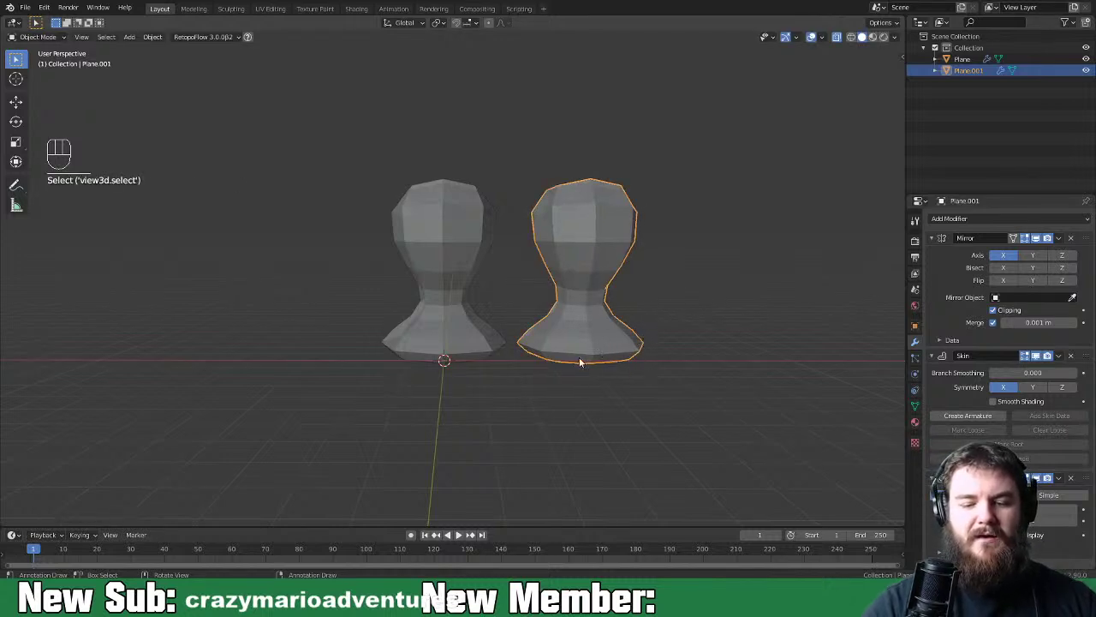
left_click(466, 338)
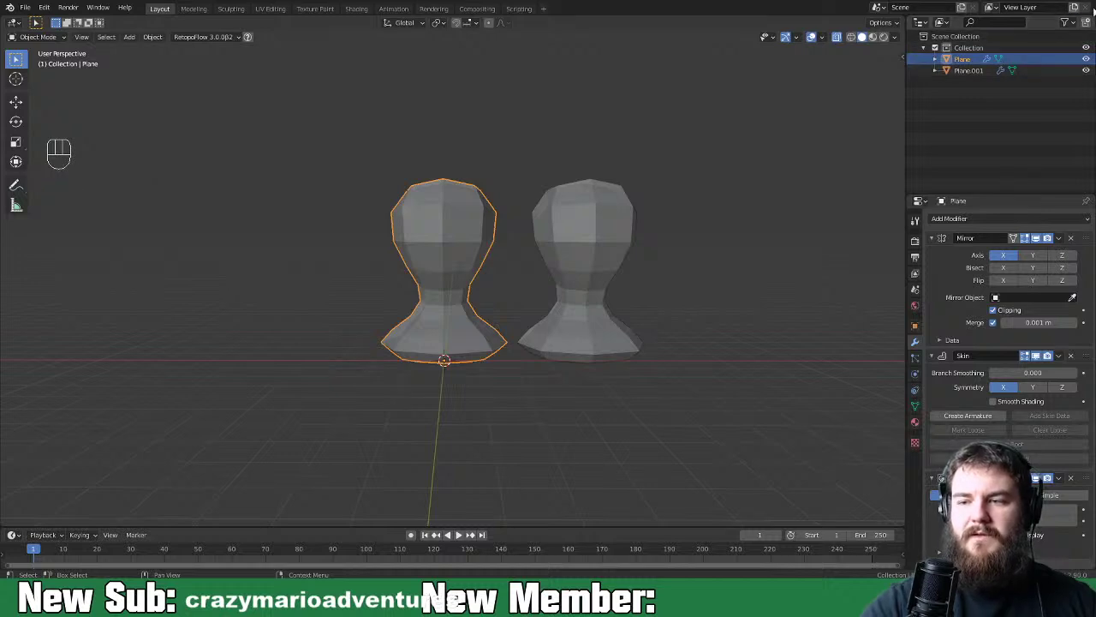
key("ctrl+s")
Add two new collections and rename the first of them as backups
left_click(1085, 23)
left_click(1085, 23)
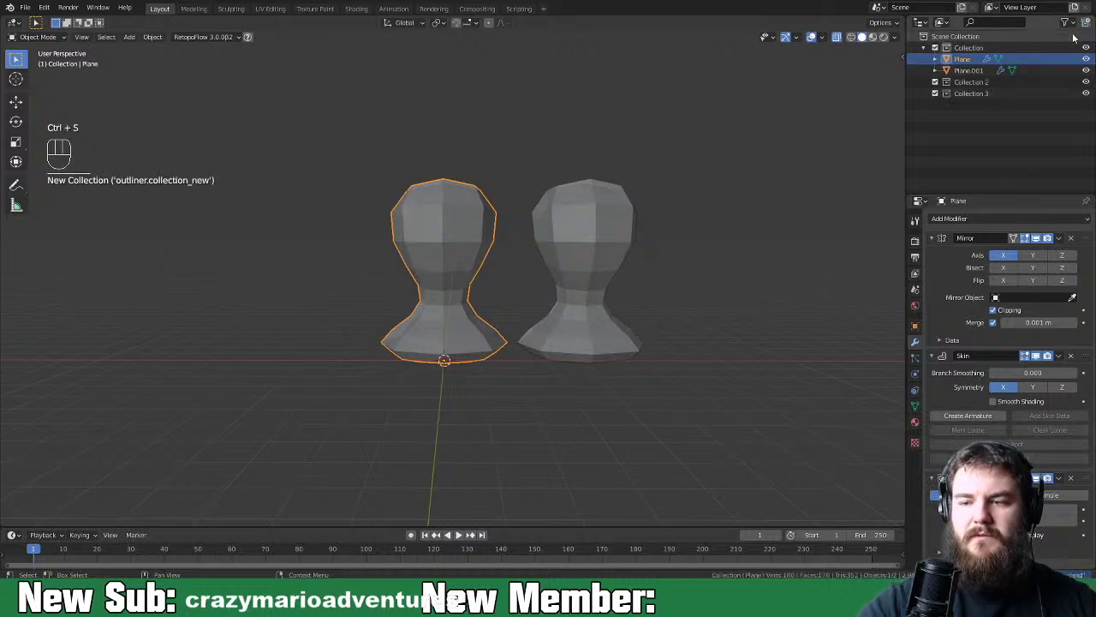
left_click(969, 82)
double_click(974, 81)
type("backups")
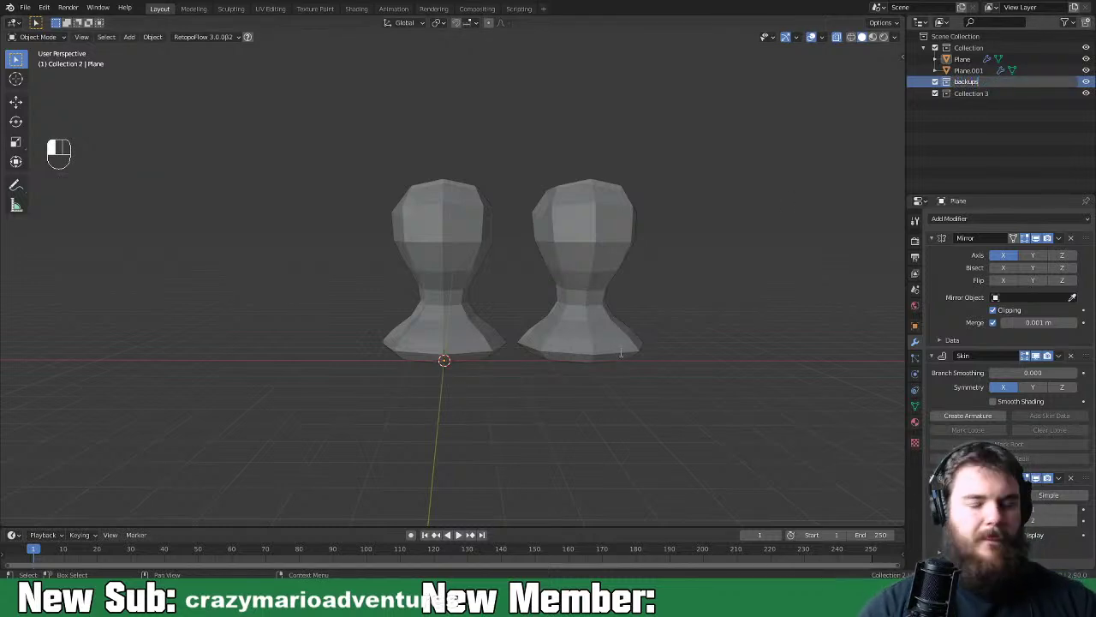
left_click(622, 352)
Move the original mesh into the backups collection and rename it base
left_click_drag(949, 61, 950, 83)
double_click(963, 81)
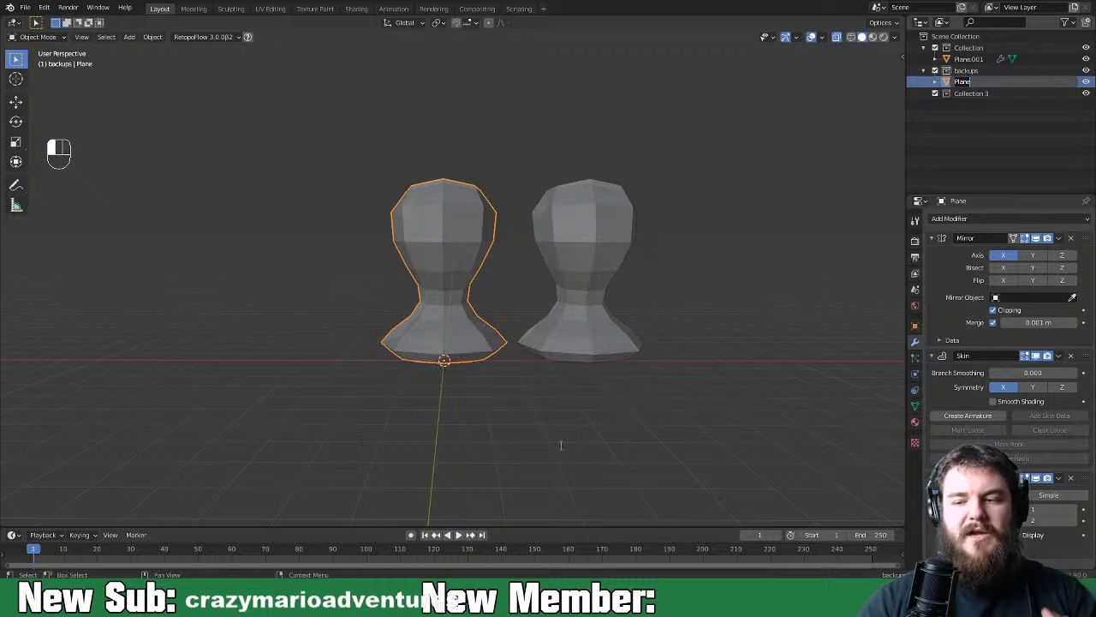
left_click(559, 390)
Save the file and hide the base object together with its backups collection
key("ctrl+s")
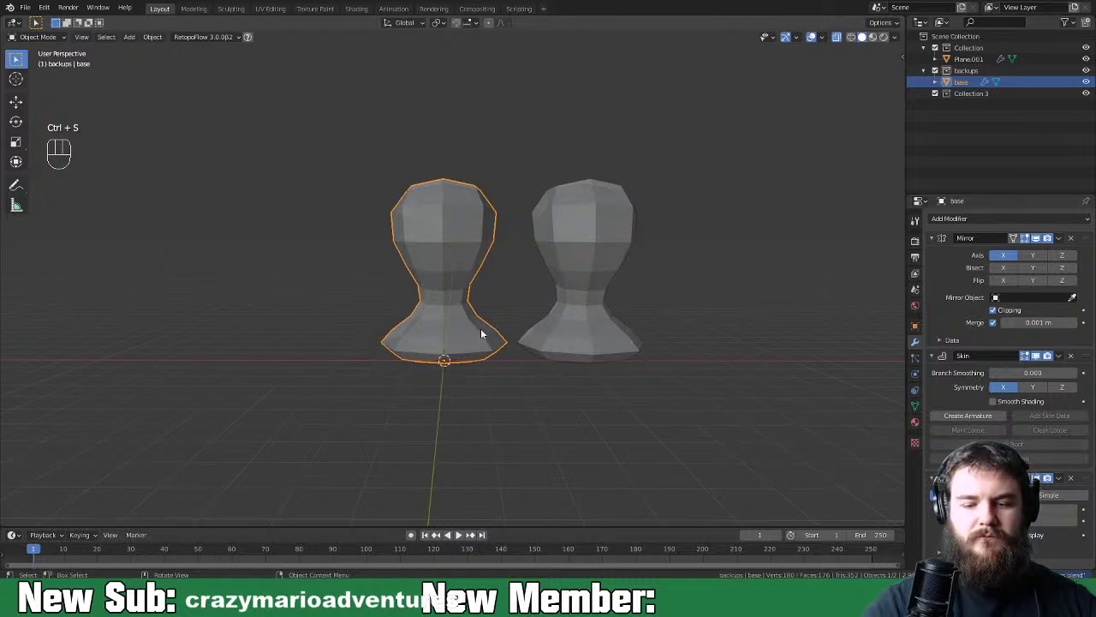
key("h")
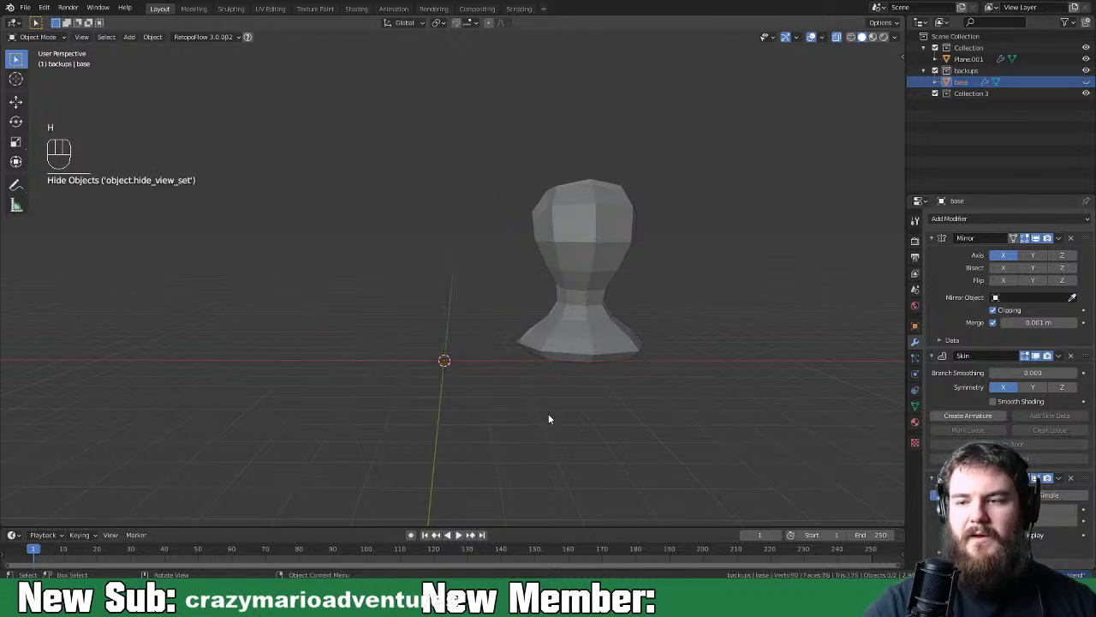
left_click(935, 70)
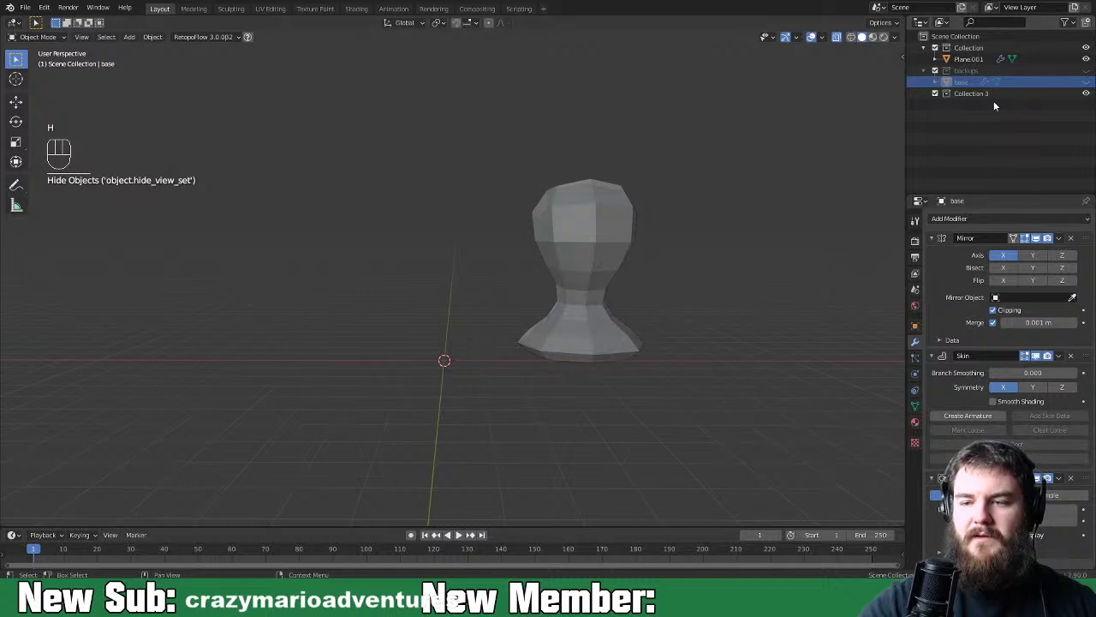
Rename the collection holding the duplicate mesh as moose man
double_click(968, 48)
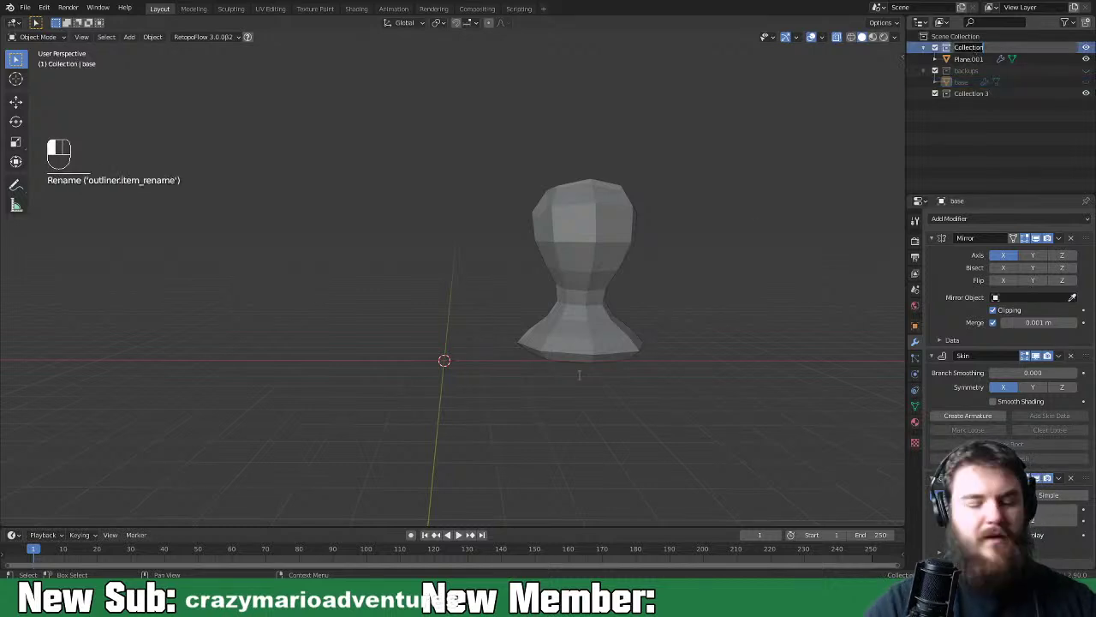
type("d")
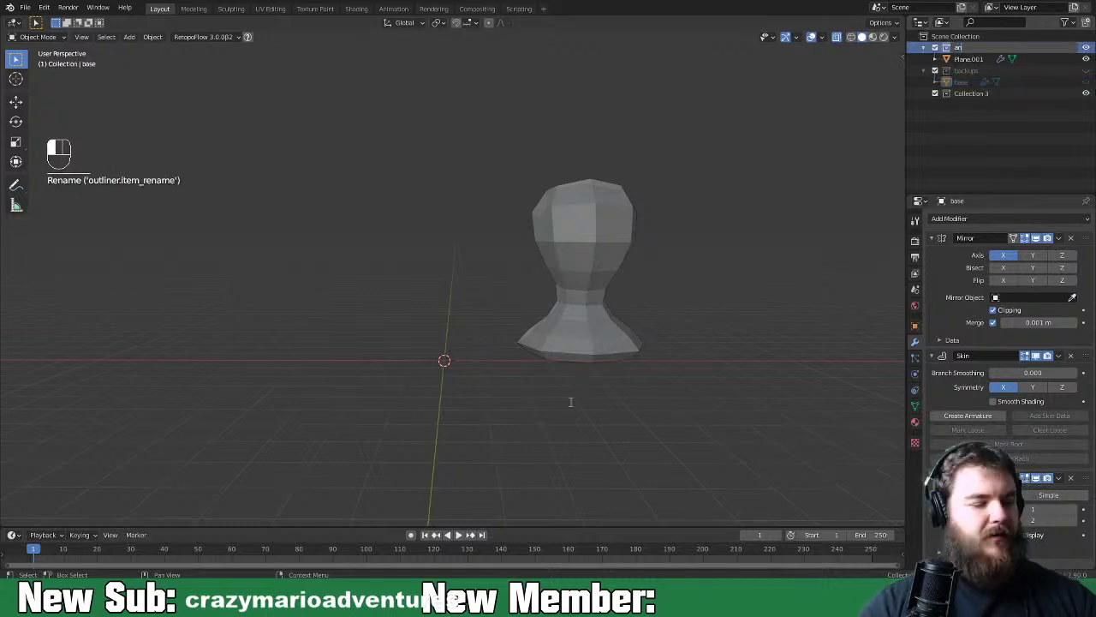
key("BackSpace")
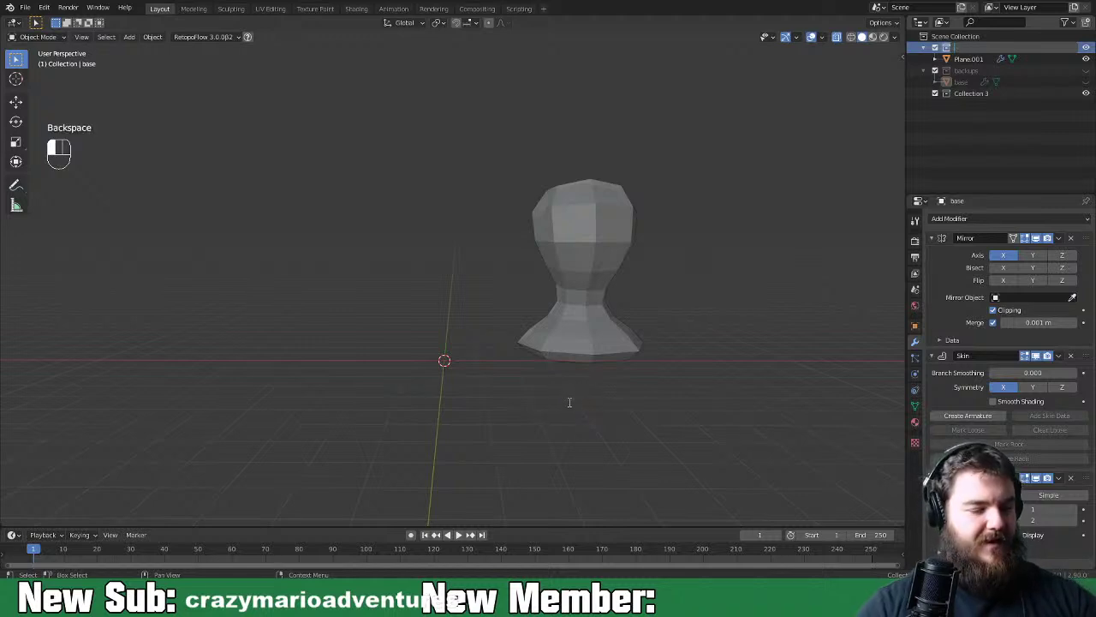
type("modern")
left_click(567, 408)
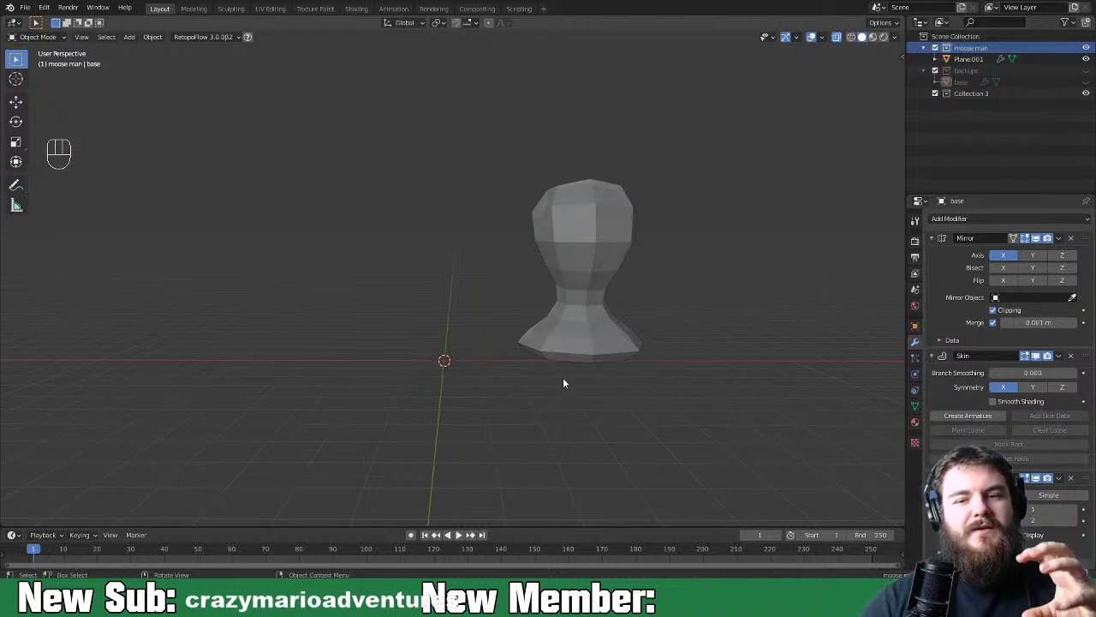
Clear the duplicate mesh's location to return it to the world origin
left_click(606, 334)
key("alt+g")
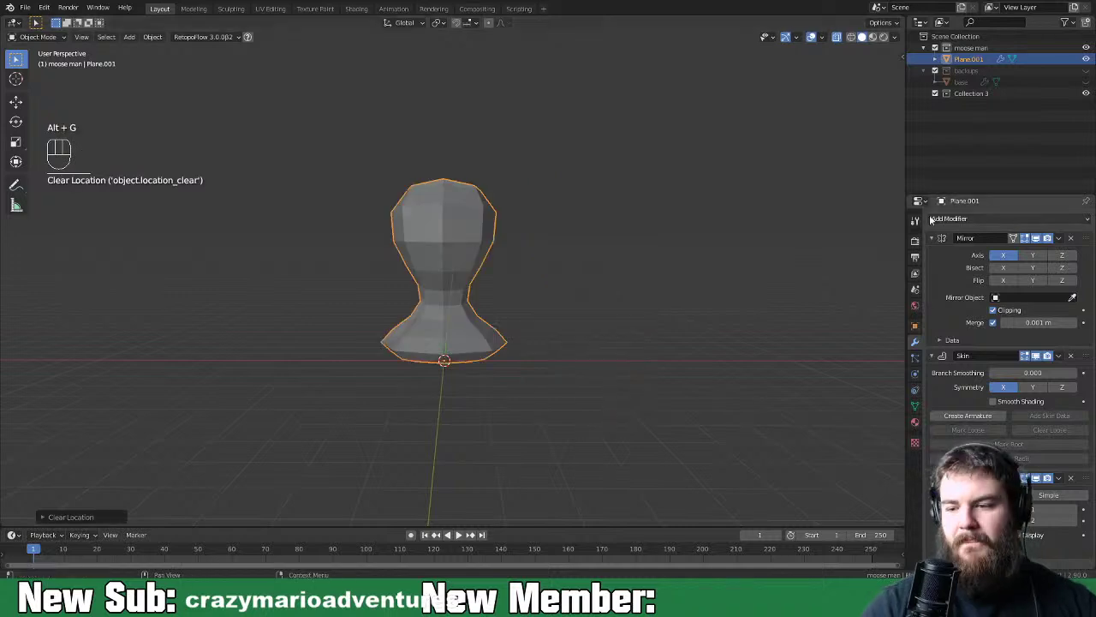
Apply the duplicate mesh's Mirror, Skin and Subdivision modifiers in stack order
left_click(1060, 239)
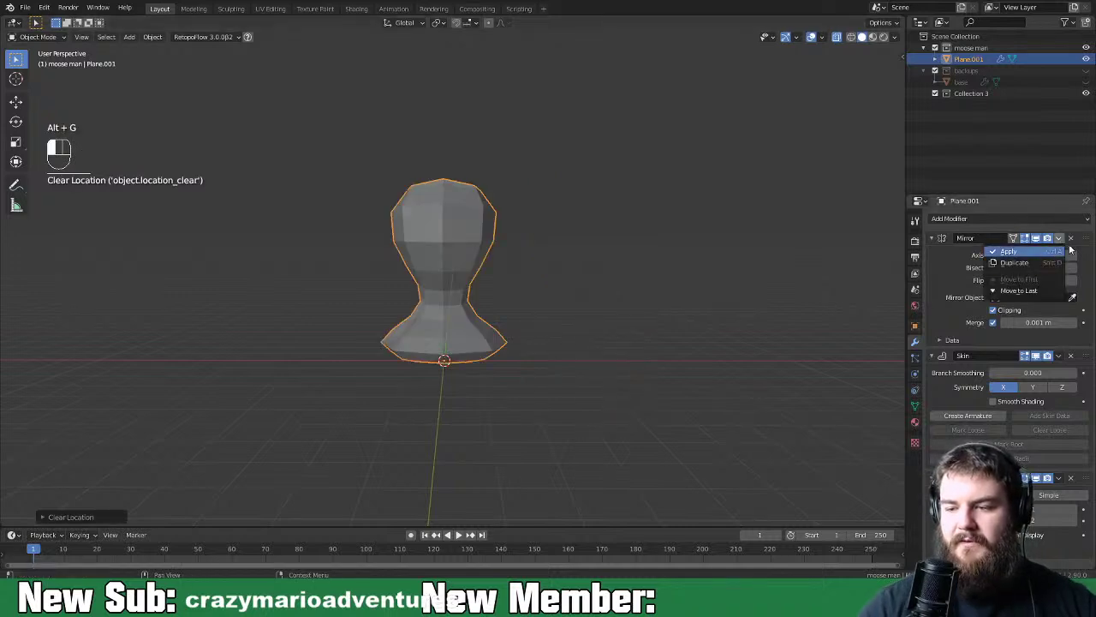
left_click(1046, 252)
left_click(1060, 239)
left_click(1048, 252)
left_click(1060, 239)
left_click(1058, 250)
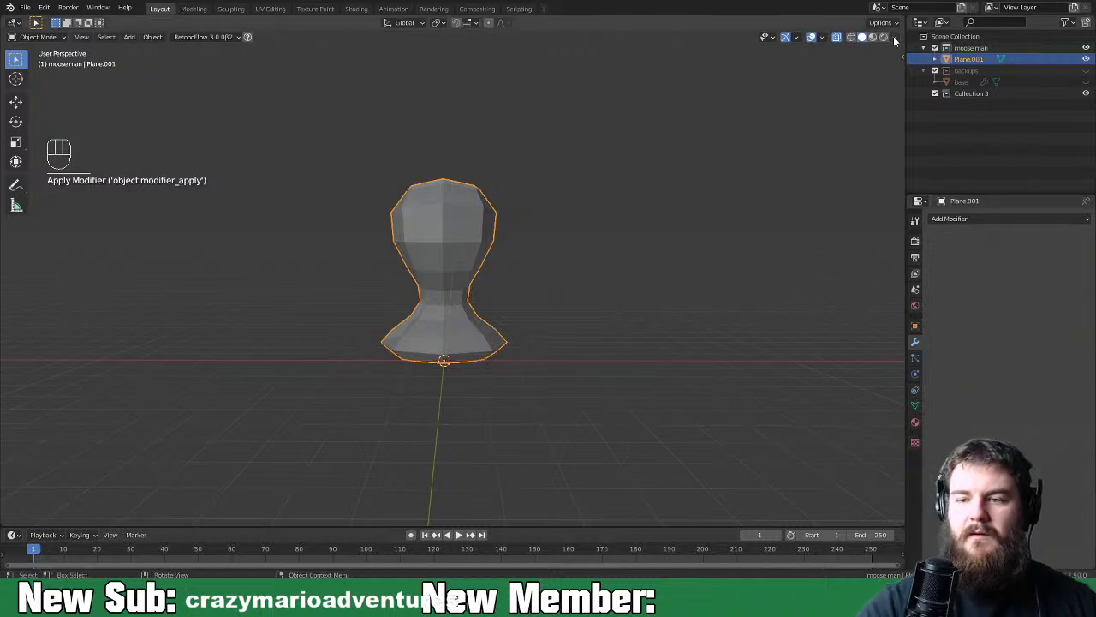
Turn off X-ray display and bring the head-and-shoulders mesh into the Sculpting workspace
left_click(837, 84)
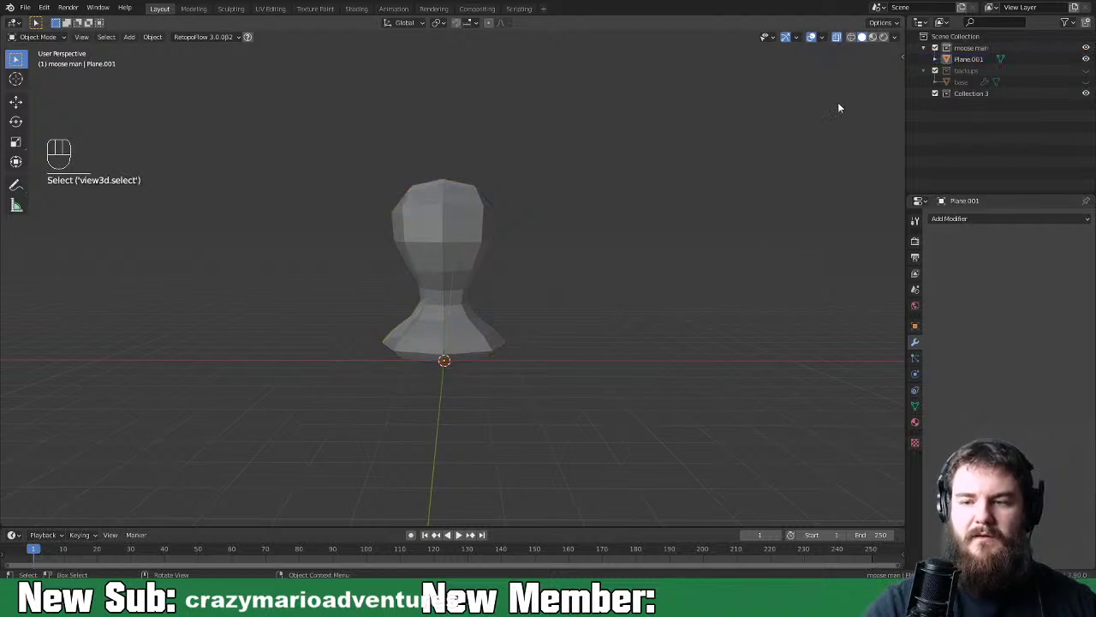
left_click(837, 37)
middle_click_drag(633, 283, 612, 328)
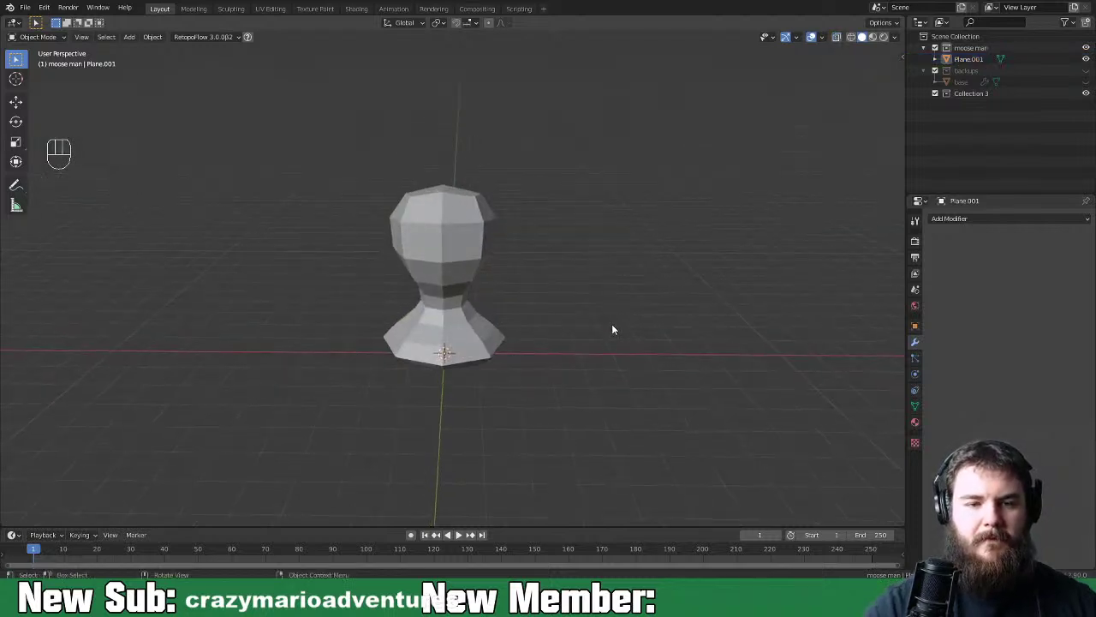
left_click(453, 208)
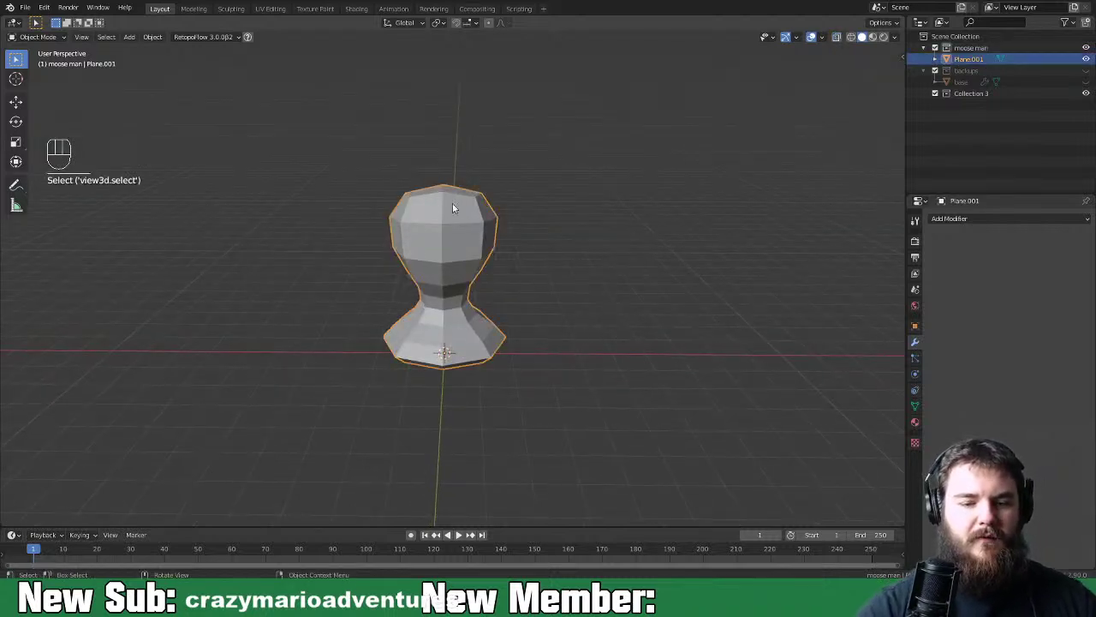
left_click(236, 7)
middle_click_drag(655, 253, 655, 435, "shift")
mouse_move(618, 399)
middle_mouse_down()
mouse_move(660, 397)
mouse_move(656, 364)
middle_mouse_up()
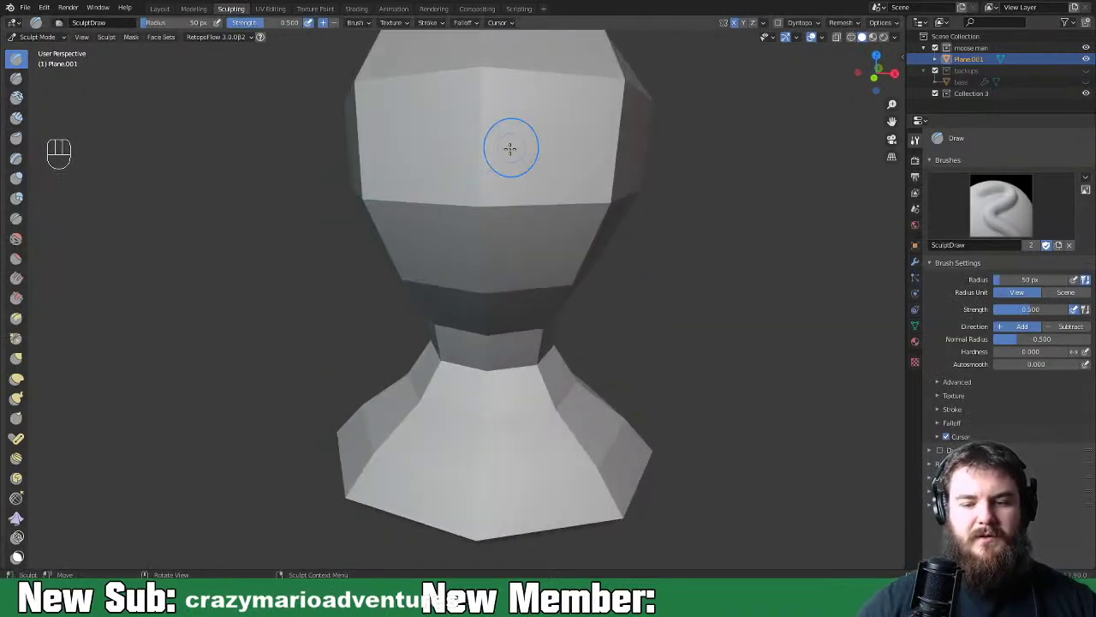
scroll(508, 146, "down", 3)
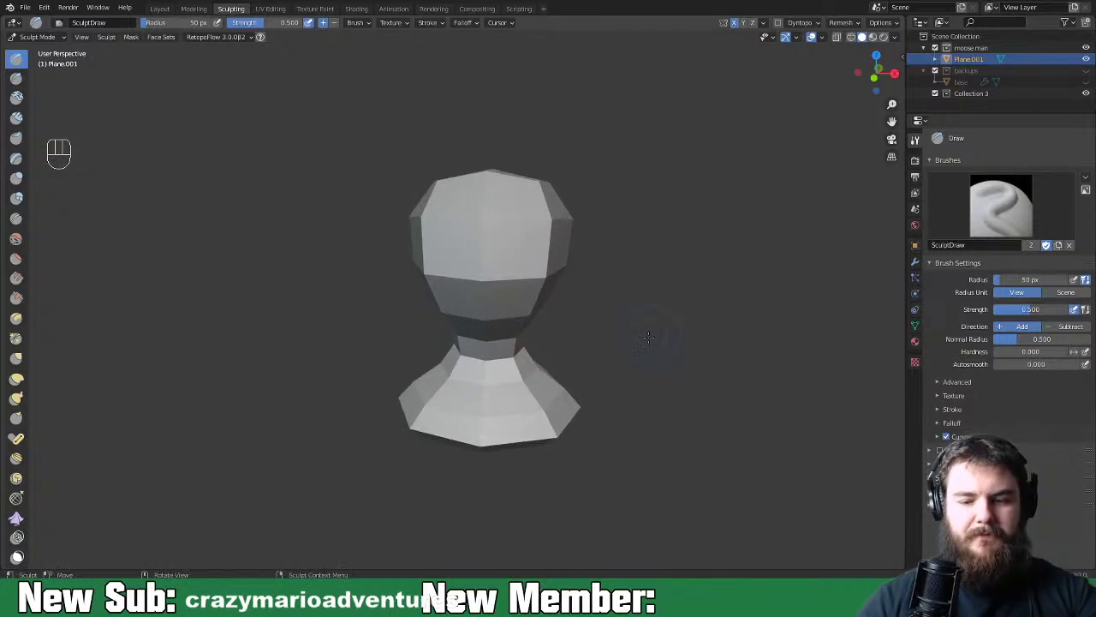
Choose the Inflate sculpting brush and set its radius to 57 px
key("space")
left_click(649, 342)
key("space")
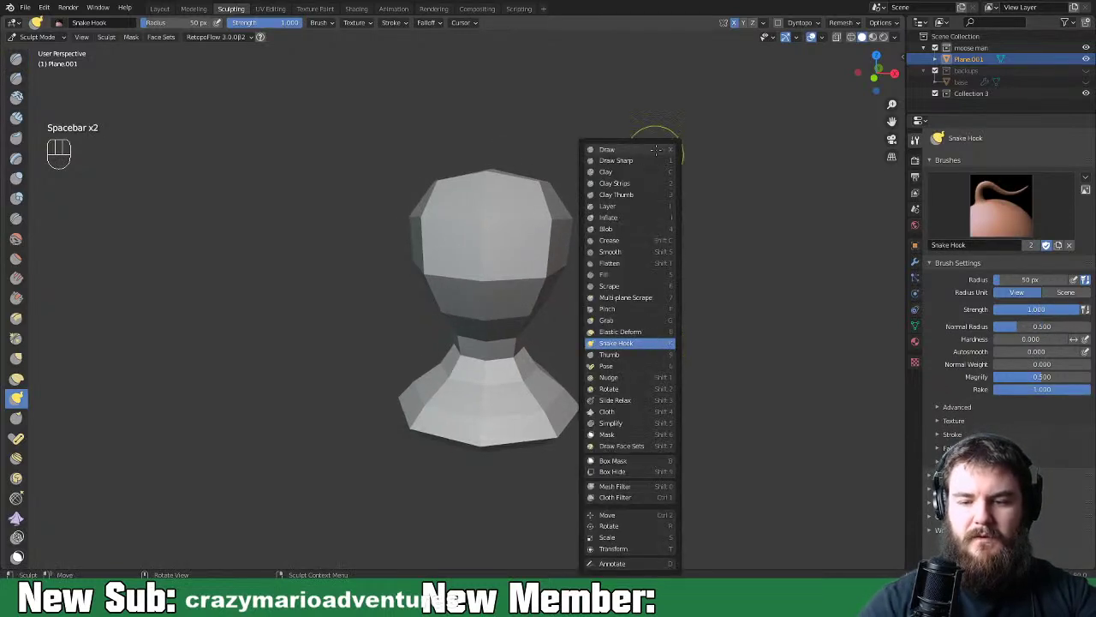
left_click(638, 217)
key("f")
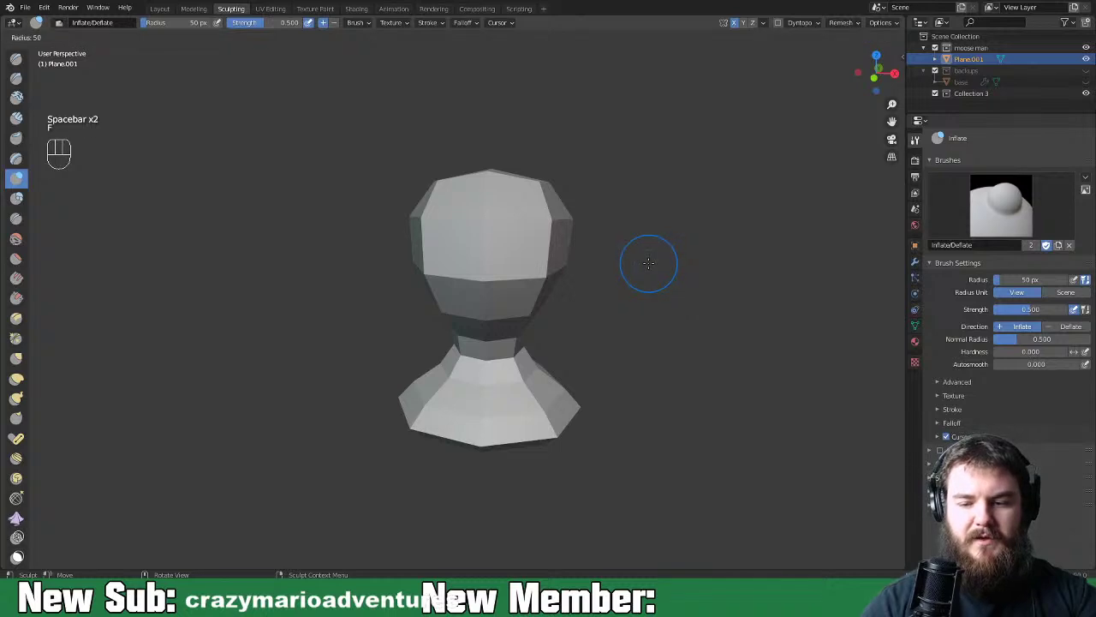
left_click(653, 268)
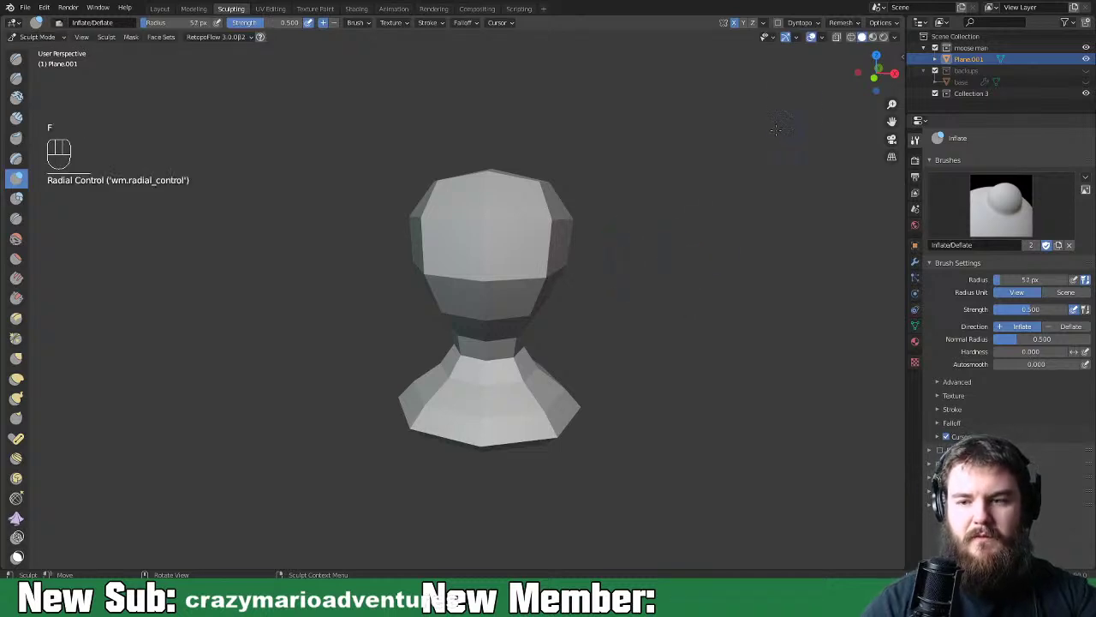
Enable Dyntopo and set the Inflate brush's strength to 0.273
left_click(777, 23)
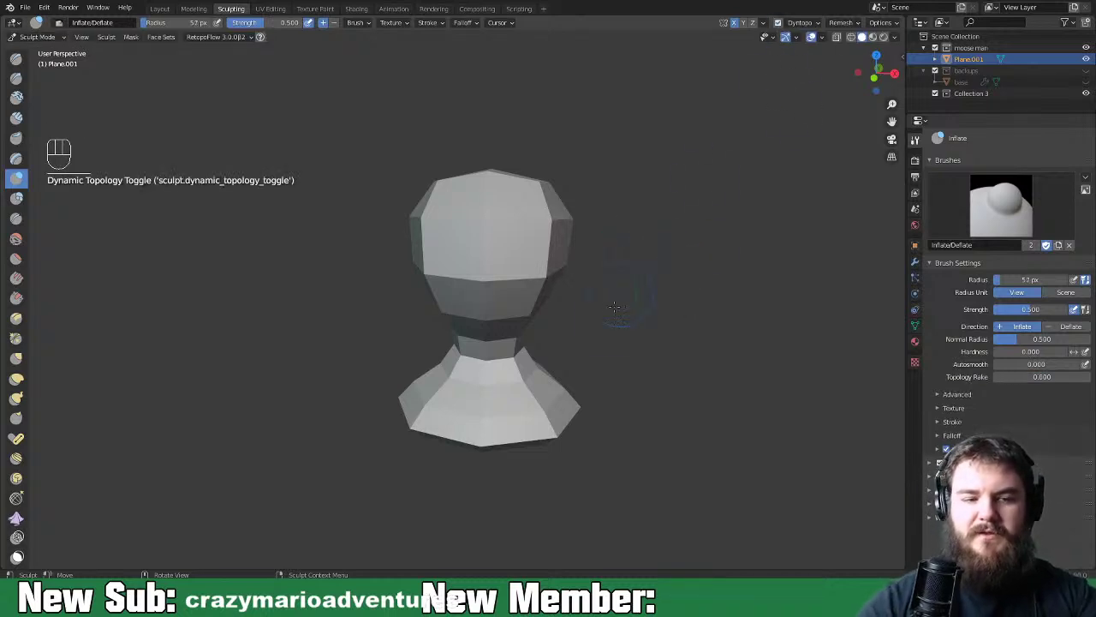
key("shift+f")
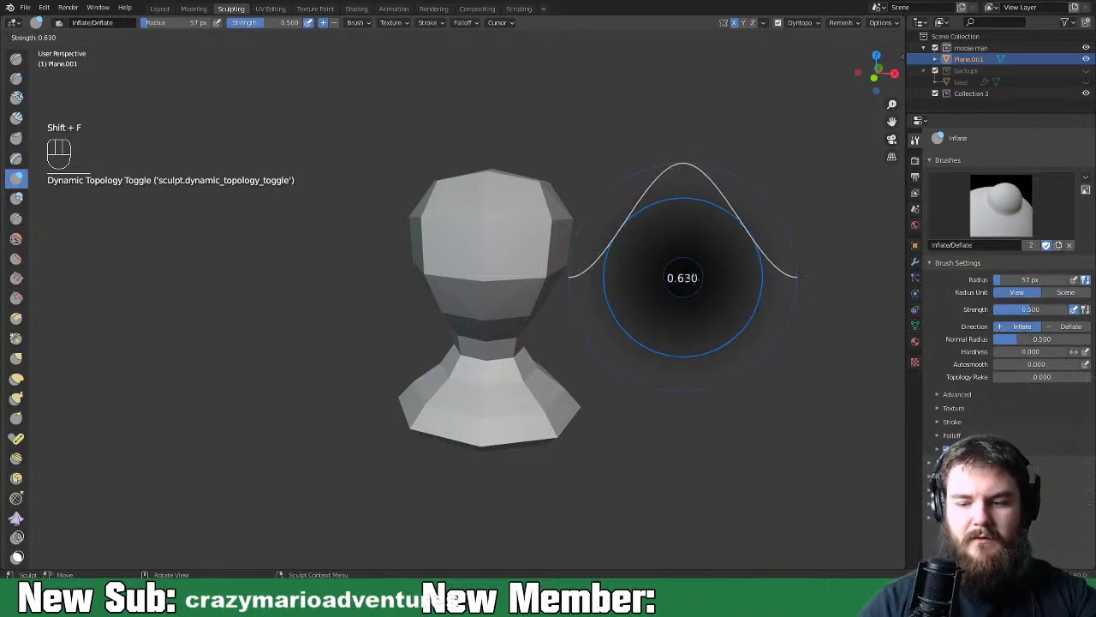
left_click(683, 282)
right_click(632, 286)
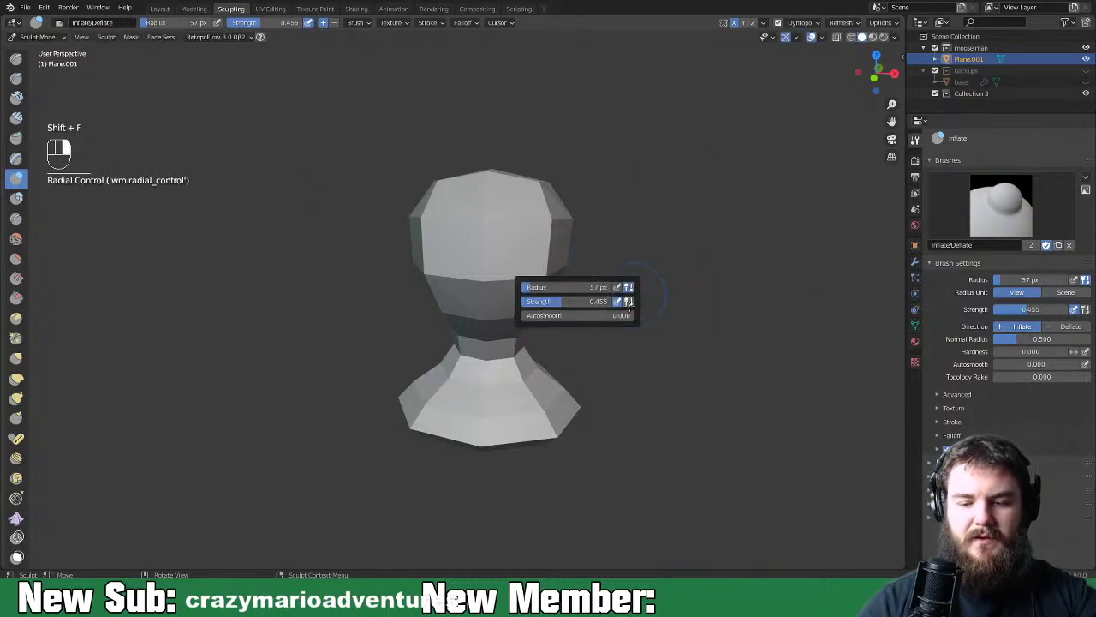
key("shift+f")
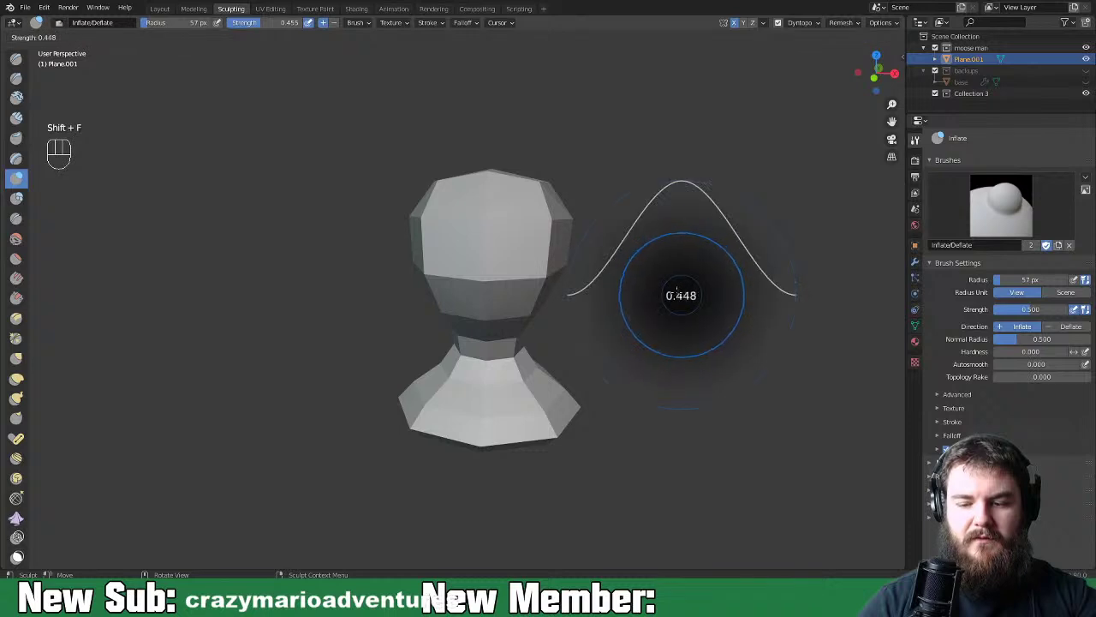
left_click(765, 228)
Sculpt Inflate strokes over the head, neck and shoulders to add geometry and soften the blocky form
mouse_move(636, 332)
middle_mouse_down()
mouse_move(595, 380)
mouse_move(617, 394)
mouse_move(594, 377)
mouse_move(598, 385)
middle_mouse_up()
left_click_drag(540, 248, 495, 251)
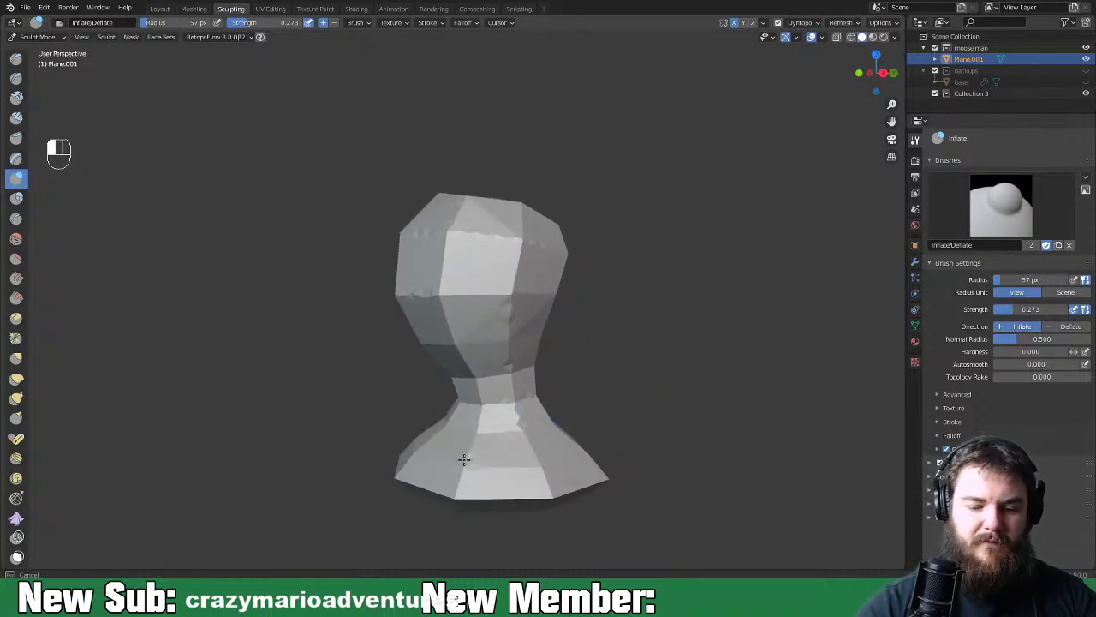
mouse_move(531, 464)
left_mouse_down()
mouse_move(604, 475)
mouse_move(523, 450)
left_mouse_up()
middle_click_drag(522, 449, 558, 332)
mouse_move(587, 434)
middle_mouse_down()
mouse_move(611, 404)
mouse_move(419, 351)
middle_mouse_up()
left_click_drag(420, 351, 393, 326)
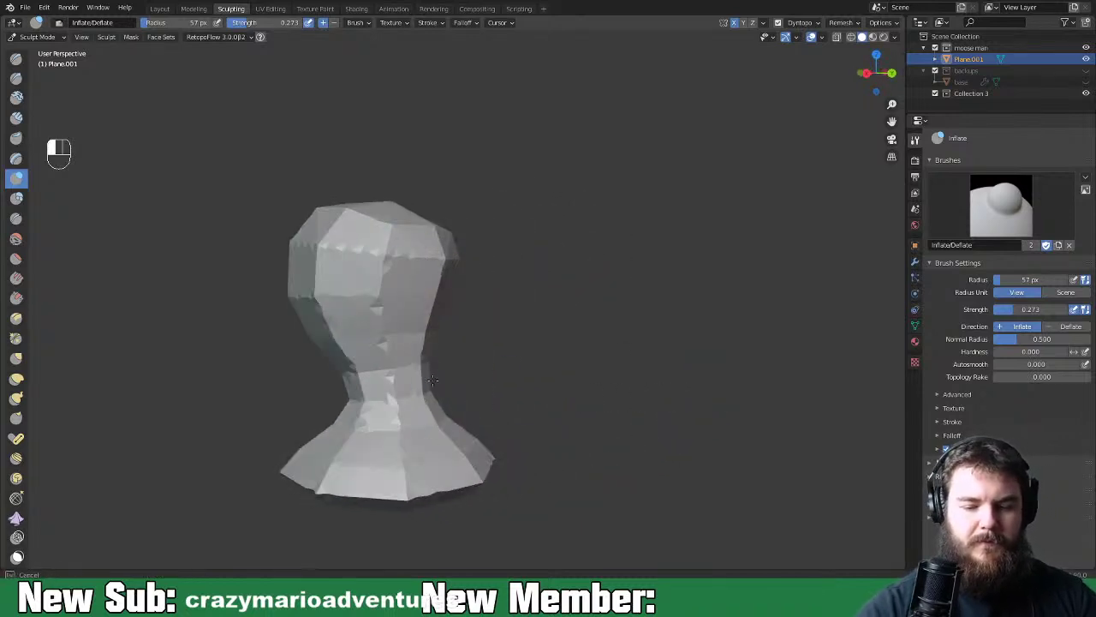
left_click_drag(393, 284, 387, 229)
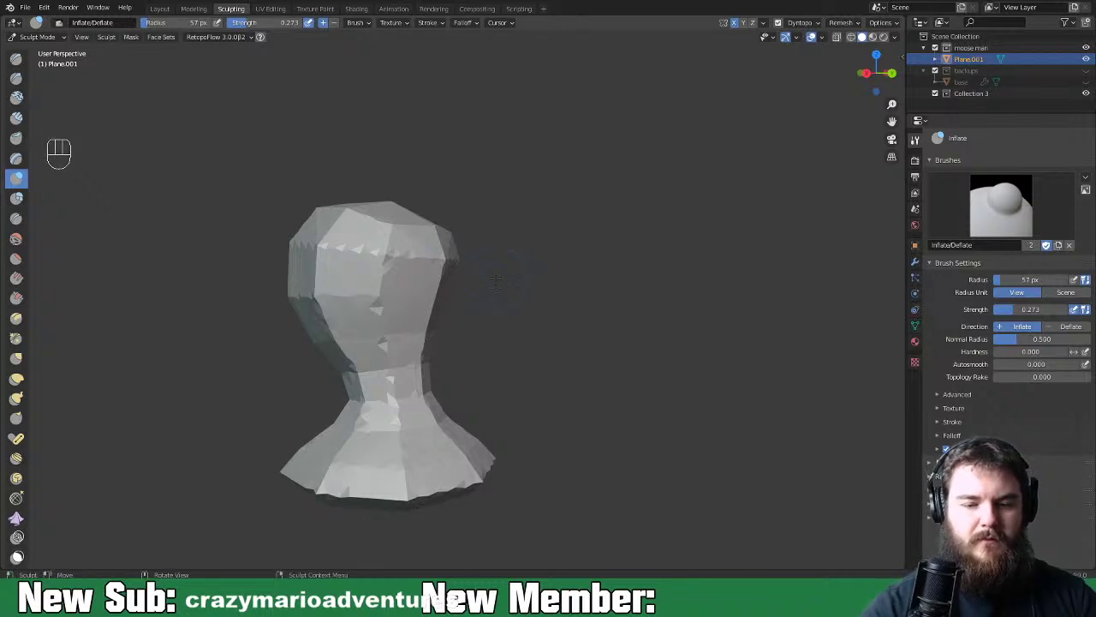
middle_click_drag(503, 283, 499, 367)
mouse_move(400, 362)
left_mouse_down()
mouse_move(339, 336)
mouse_move(395, 381)
left_mouse_up()
middle_click_drag(485, 429, 568, 382)
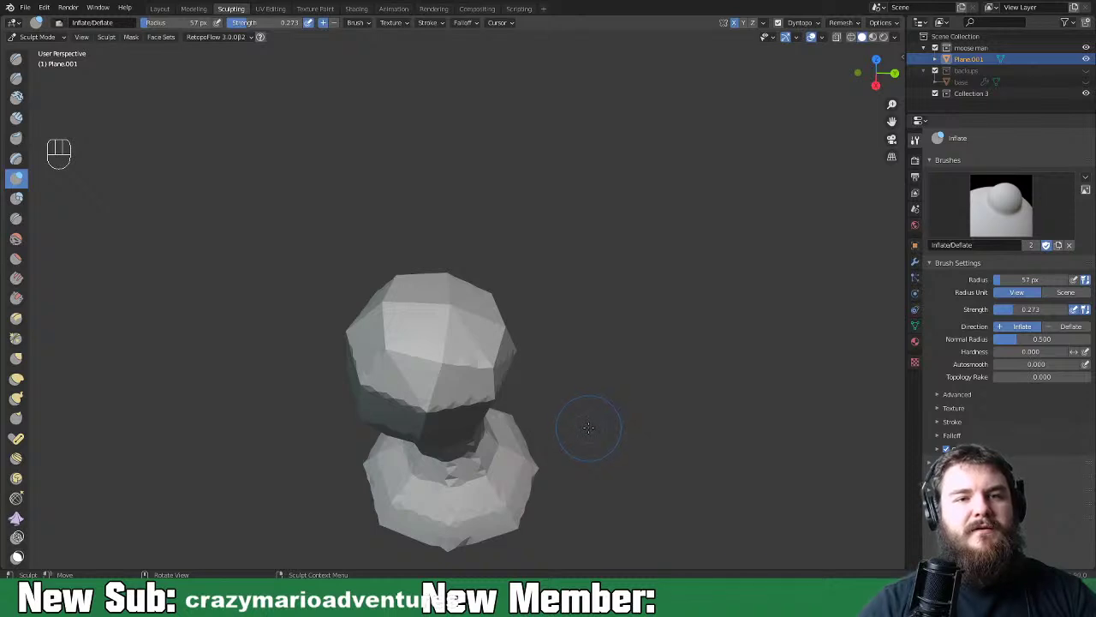
mouse_move(577, 424)
middle_mouse_down()
mouse_move(655, 371)
mouse_move(585, 431)
middle_mouse_up()
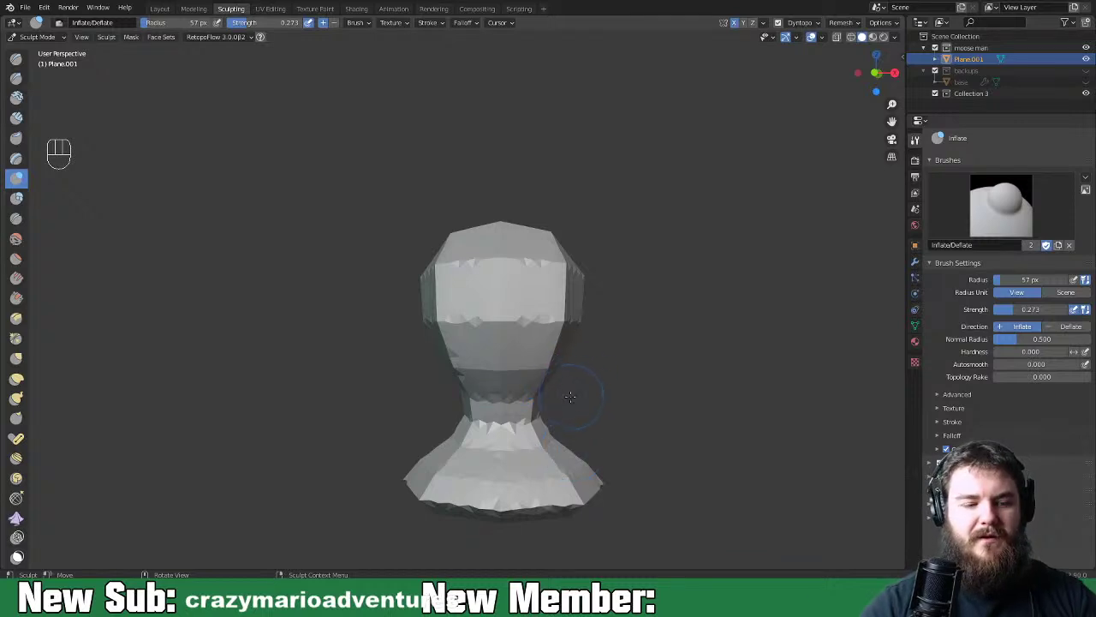
Switch to the Snake Hook brush and set its radius to 82 px
key("space")
left_click(583, 389)
key("space")
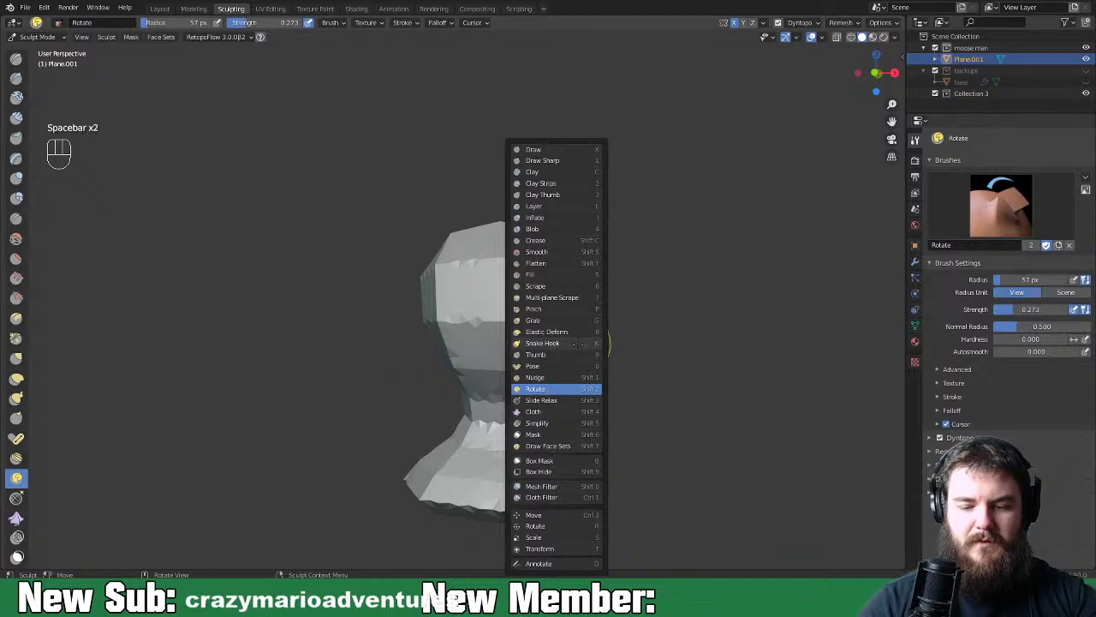
left_click(580, 342)
key("f")
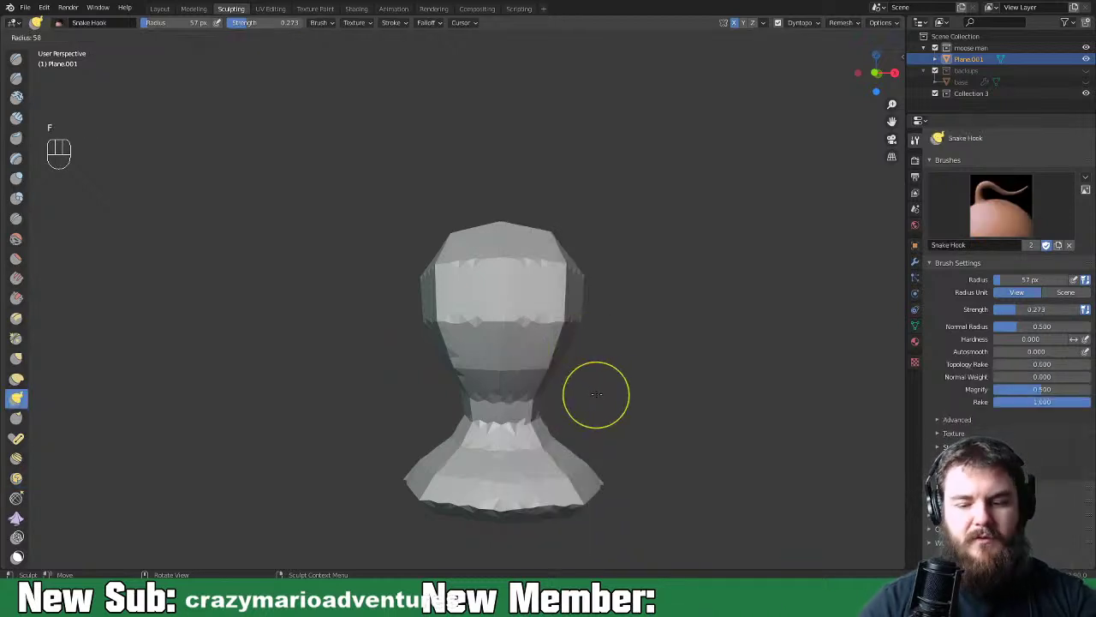
left_click(644, 395)
middle_click_drag(644, 395, 434, 378)
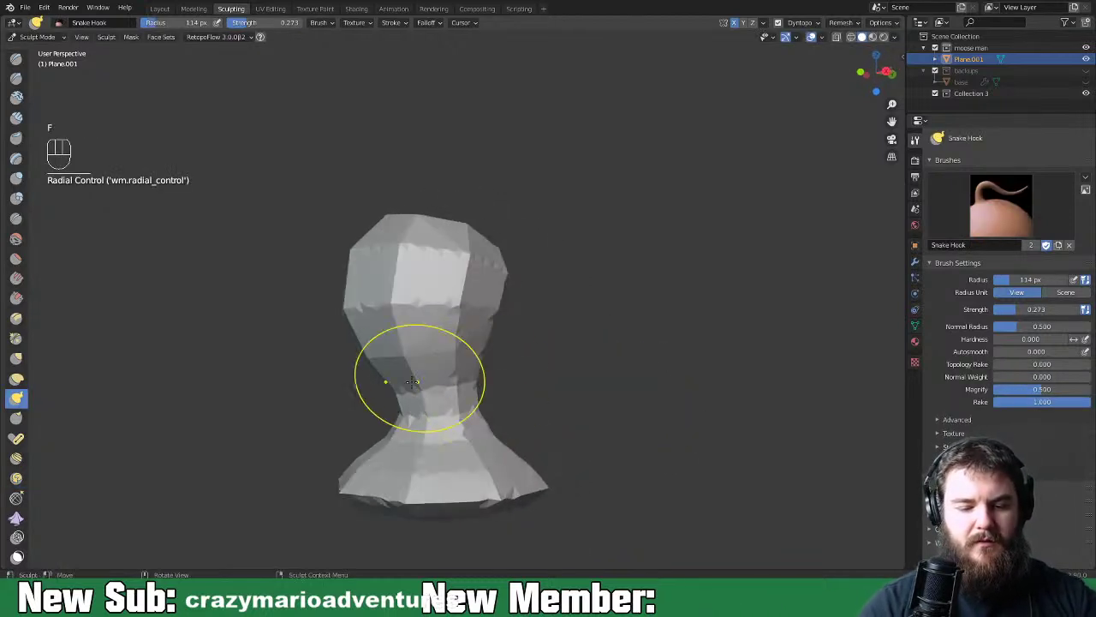
key("f")
left_click(428, 367)
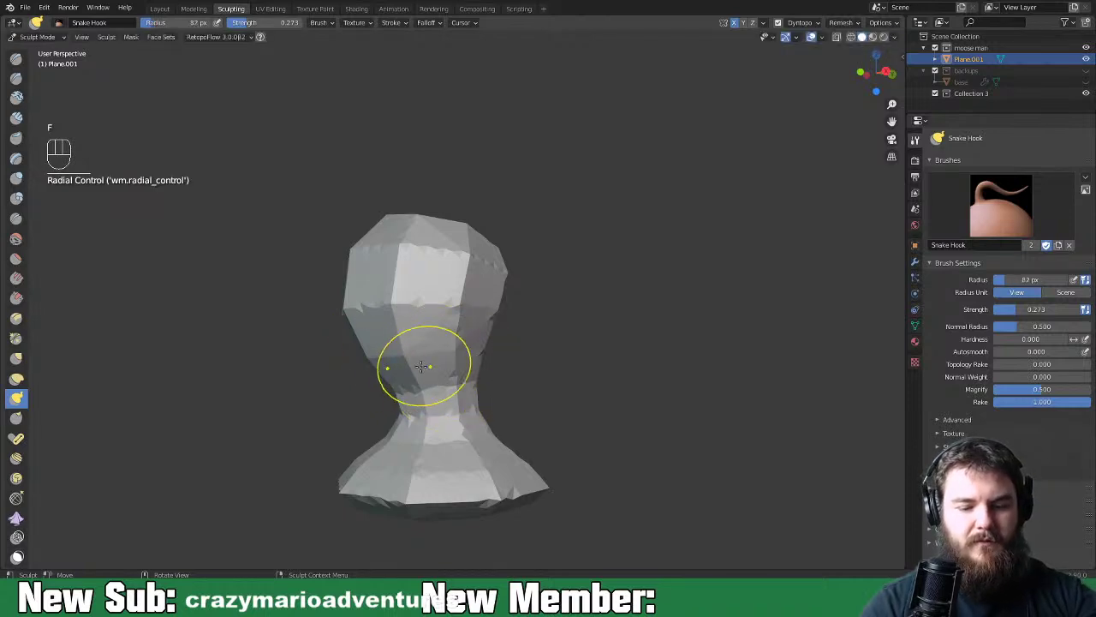
Reshape the jaw, neck and sides of the head with Snake Hook strokes, pulling out a chin
mouse_move(382, 362)
left_mouse_down()
mouse_move(372, 372)
mouse_move(392, 358)
mouse_move(362, 343)
mouse_move(379, 326)
mouse_move(366, 375)
mouse_move(359, 360)
mouse_move(417, 357)
left_mouse_up()
middle_click_drag(417, 357, 588, 360)
mouse_move(480, 392)
left_mouse_down()
mouse_move(548, 390)
mouse_move(586, 319)
mouse_move(570, 300)
mouse_move(582, 282)
mouse_move(570, 284)
mouse_move(588, 331)
left_mouse_up()
mouse_move(587, 330)
middle_mouse_down()
mouse_move(642, 340)
mouse_move(521, 359)
mouse_move(402, 342)
middle_mouse_up()
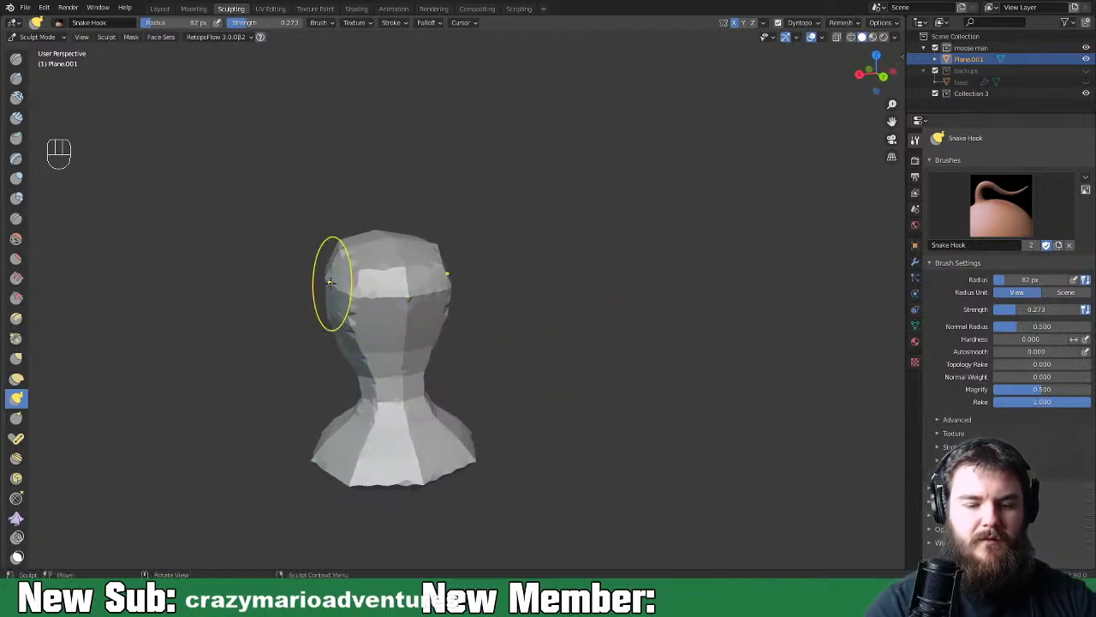
left_click_drag(343, 331, 421, 350)
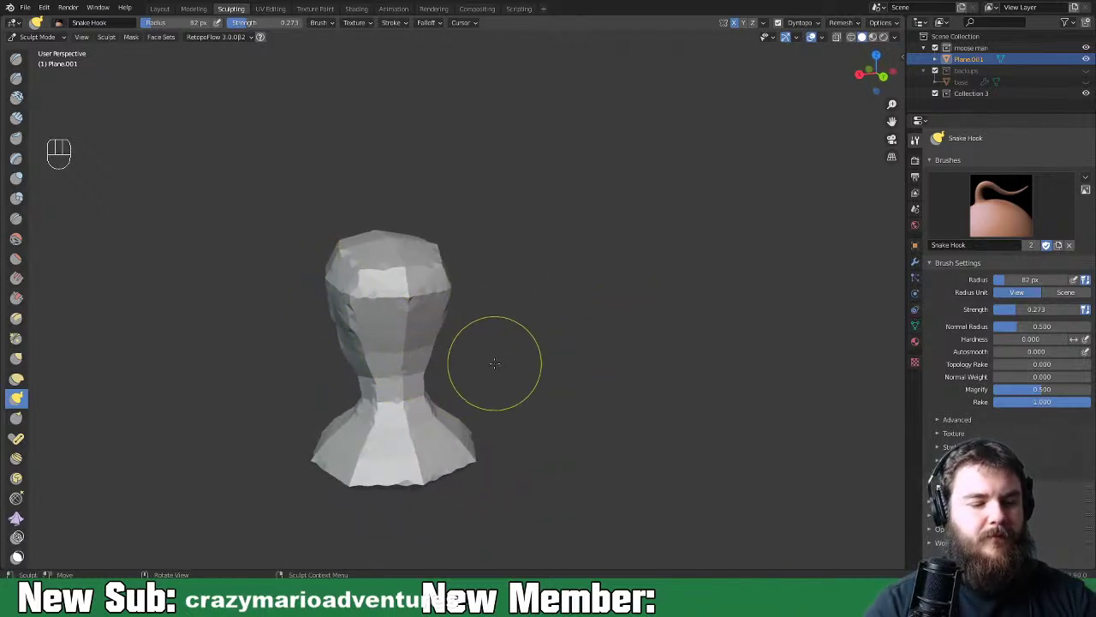
Smooth the faceted surfaces of the head, face, neck and shoulders from several sides
middle_click_drag(480, 379, 435, 306)
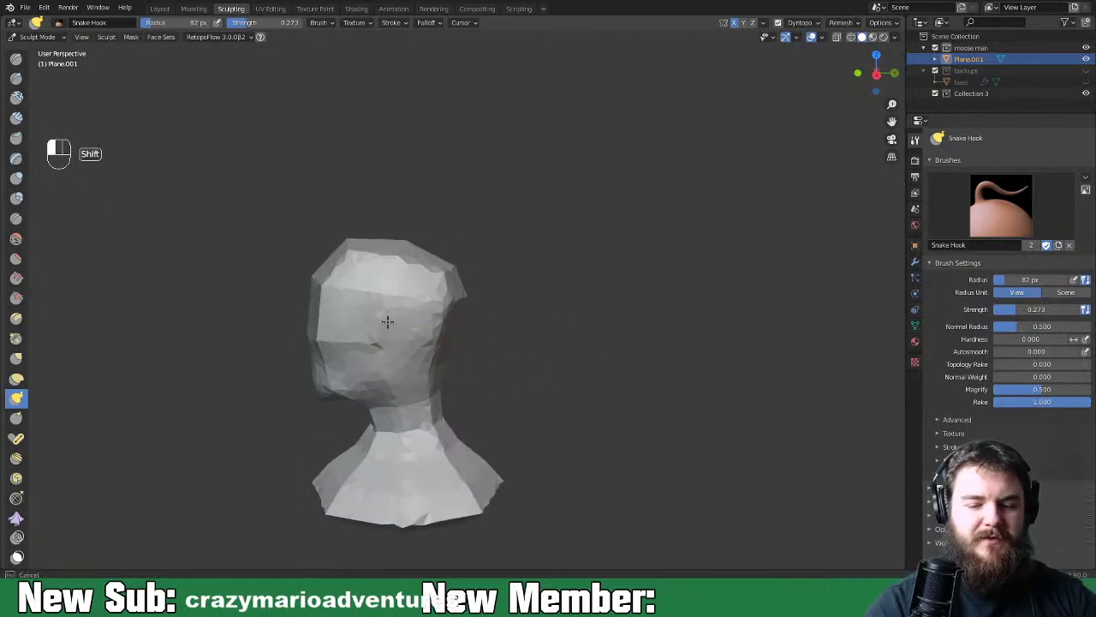
mouse_move(387, 321)
left_mouse_down("shift")
mouse_move(330, 317)
mouse_move(334, 278)
mouse_move(402, 437)
mouse_move(326, 470)
mouse_move(440, 502)
mouse_move(489, 475)
mouse_move(504, 446)
left_mouse_up("shift")
middle_click_drag(506, 440, 416, 425)
mouse_move(415, 426)
left_mouse_down("shift")
mouse_move(410, 282)
mouse_move(389, 368)
mouse_move(389, 472)
mouse_move(310, 478)
left_mouse_up("shift")
middle_click_drag(310, 478, 484, 463)
mouse_move(494, 460)
left_mouse_down("shift")
mouse_move(566, 470)
mouse_move(566, 492)
left_mouse_up("shift")
mouse_move(639, 444)
middle_mouse_down()
mouse_move(643, 420)
mouse_move(685, 444)
mouse_move(660, 480)
mouse_move(719, 418)
middle_mouse_up()
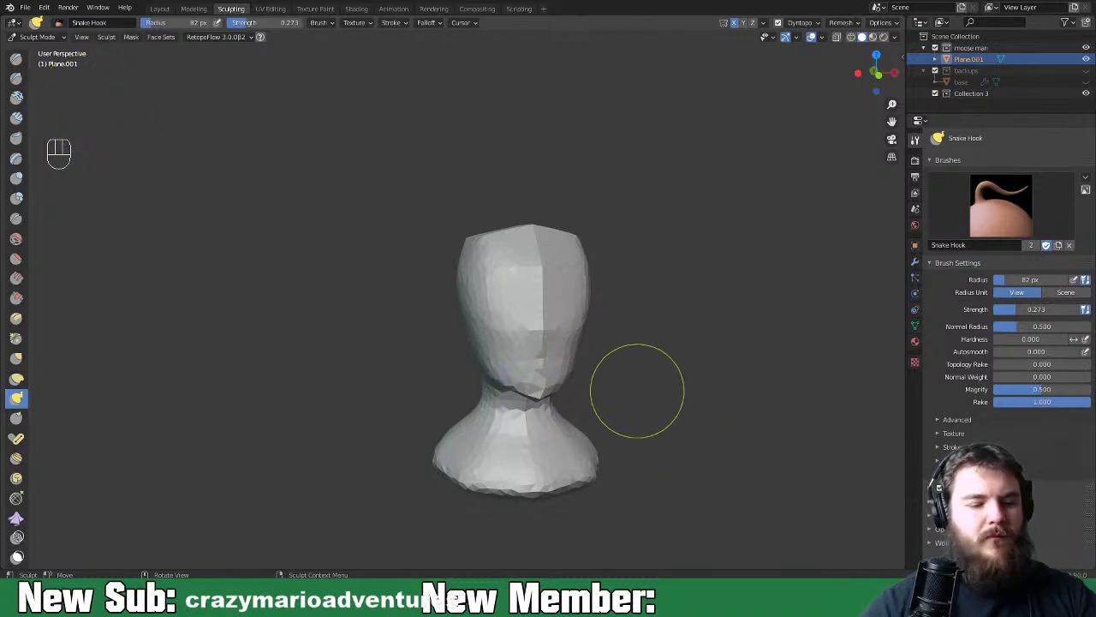
middle_click_drag(648, 379, 580, 386)
middle_click_drag(613, 422, 632, 382)
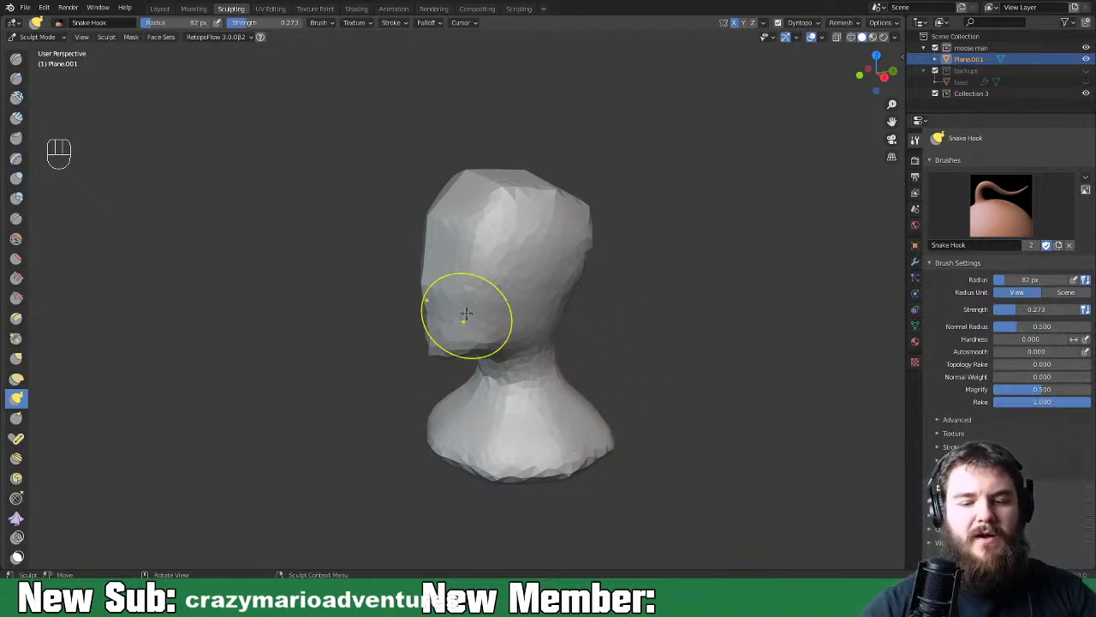
left_click_drag(441, 196, 428, 291, "shift")
mouse_move(477, 408)
middle_mouse_down()
mouse_move(685, 324)
mouse_move(734, 322)
mouse_move(614, 369)
mouse_move(600, 334)
mouse_move(519, 406)
mouse_move(648, 362)
middle_mouse_up()
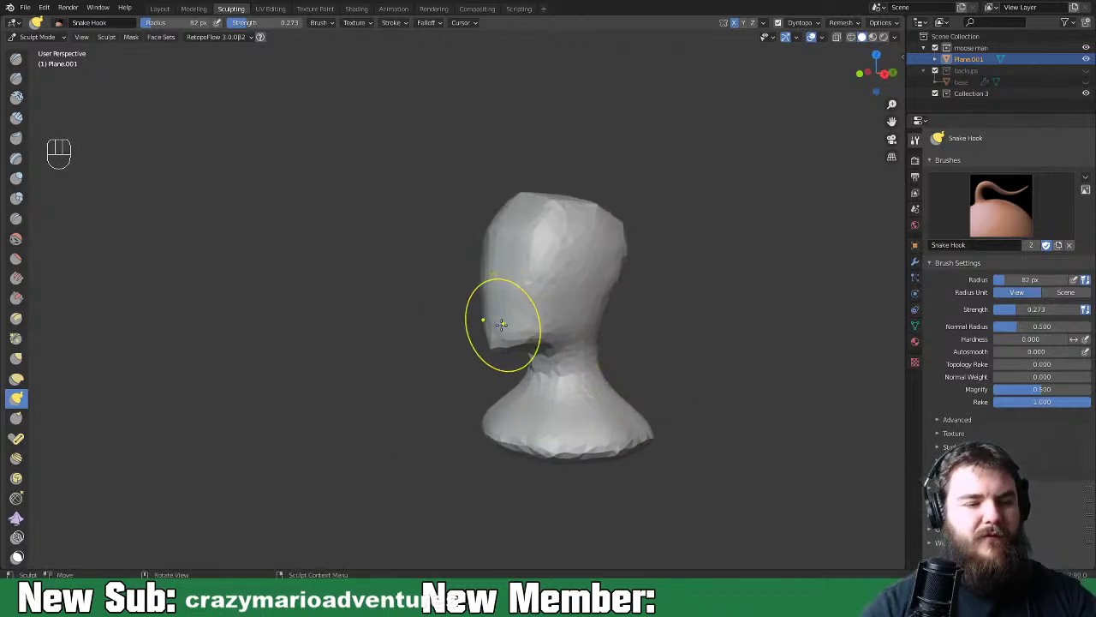
Set the Snake Hook brush's strength to 0.582 and its radius to 134 px
key("Tab")
key("Tab")
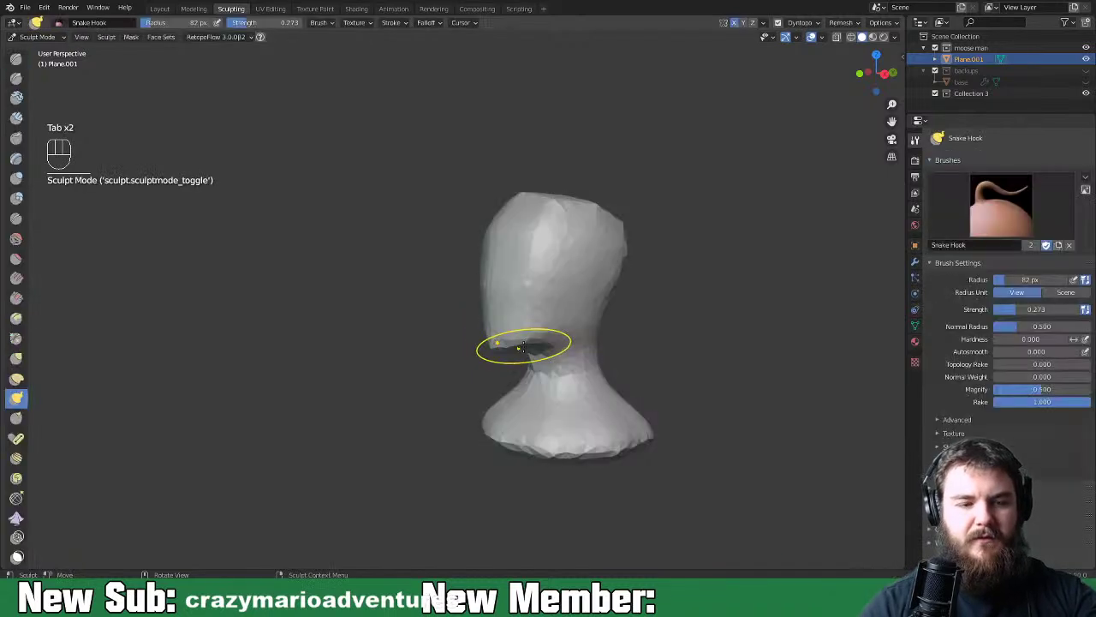
key("shift+f")
left_click(553, 355)
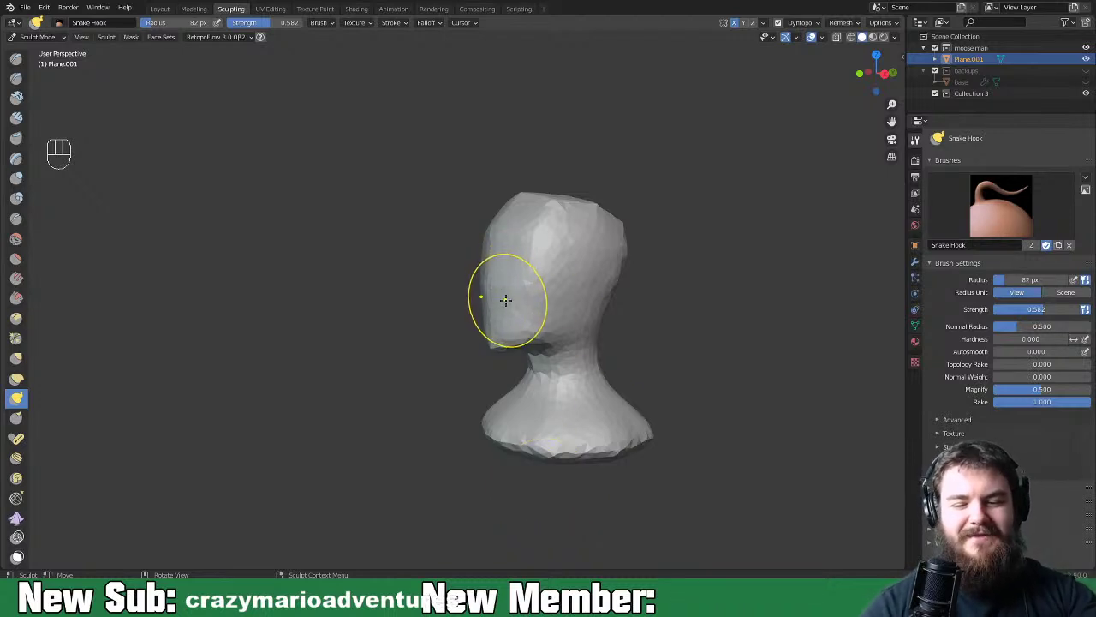
key("f")
left_click(634, 317)
Pull the lower face forward into a long snout and reshape the forehead and top of the head
middle_click_drag(507, 300, 488, 303)
mouse_move(488, 303)
left_mouse_down()
mouse_move(465, 299)
mouse_move(480, 300)
mouse_move(428, 317)
mouse_move(420, 300)
mouse_move(407, 317)
mouse_move(454, 289)
mouse_move(471, 264)
mouse_move(500, 277)
mouse_move(465, 355)
mouse_move(448, 331)
mouse_move(428, 330)
mouse_move(428, 257)
left_mouse_up()
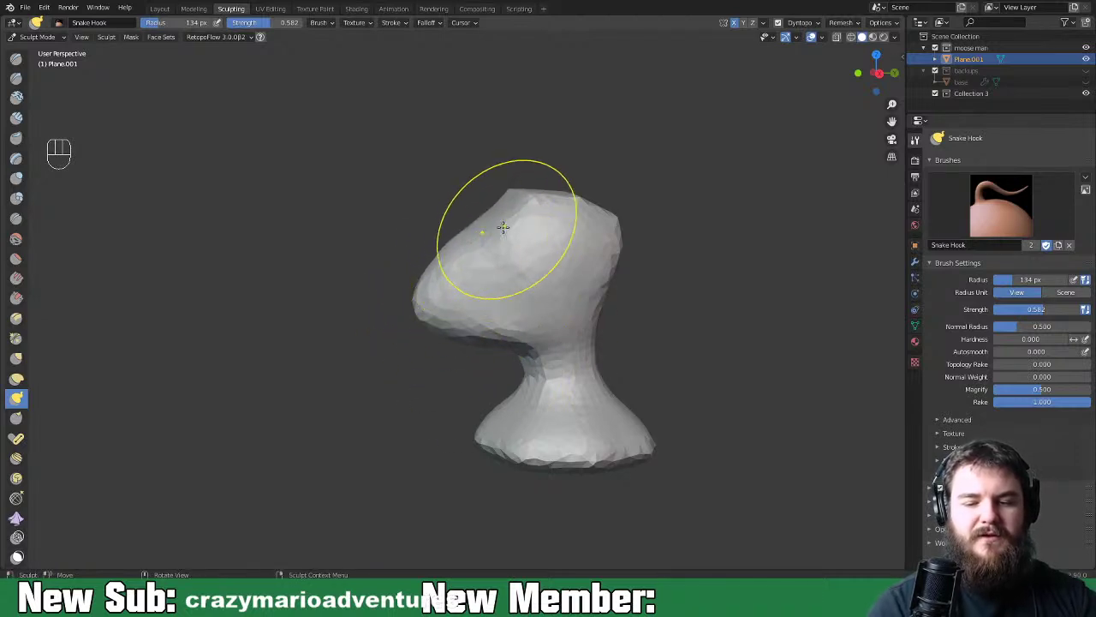
left_click_drag(551, 208, 533, 186)
left_click_drag(489, 218, 481, 229)
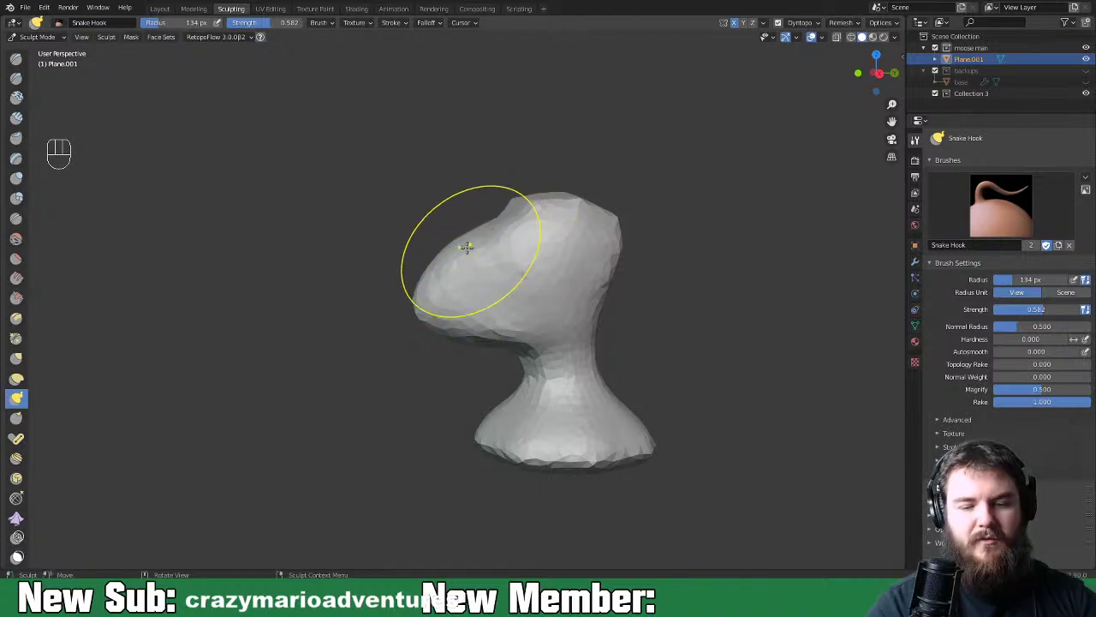
Smooth the crown and snout, and reshape the snout's tip with short Snake Hook strokes
mouse_move(568, 269)
middle_mouse_down()
mouse_move(600, 314)
mouse_move(656, 302)
mouse_move(567, 302)
middle_mouse_up()
mouse_move(583, 208)
left_mouse_down("shift")
mouse_move(522, 205)
mouse_move(484, 283)
mouse_move(488, 308)
left_mouse_up("shift")
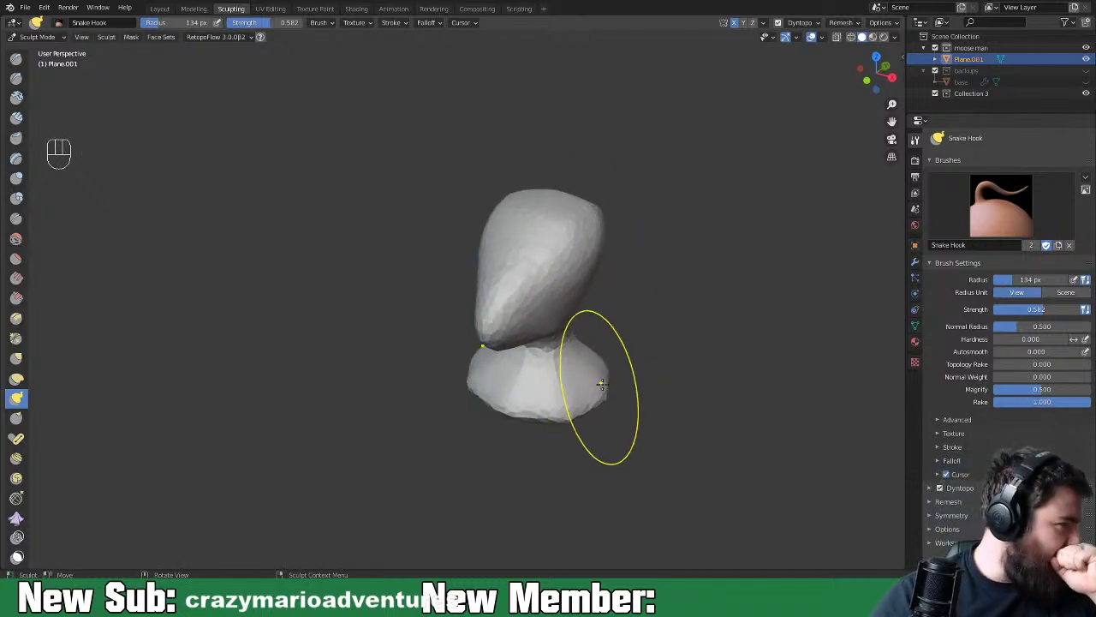
left_click_drag(529, 310, 517, 326)
left_click_drag(517, 324, 529, 338)
mouse_move(530, 339)
middle_mouse_down()
mouse_move(582, 246)
mouse_move(573, 252)
middle_mouse_up()
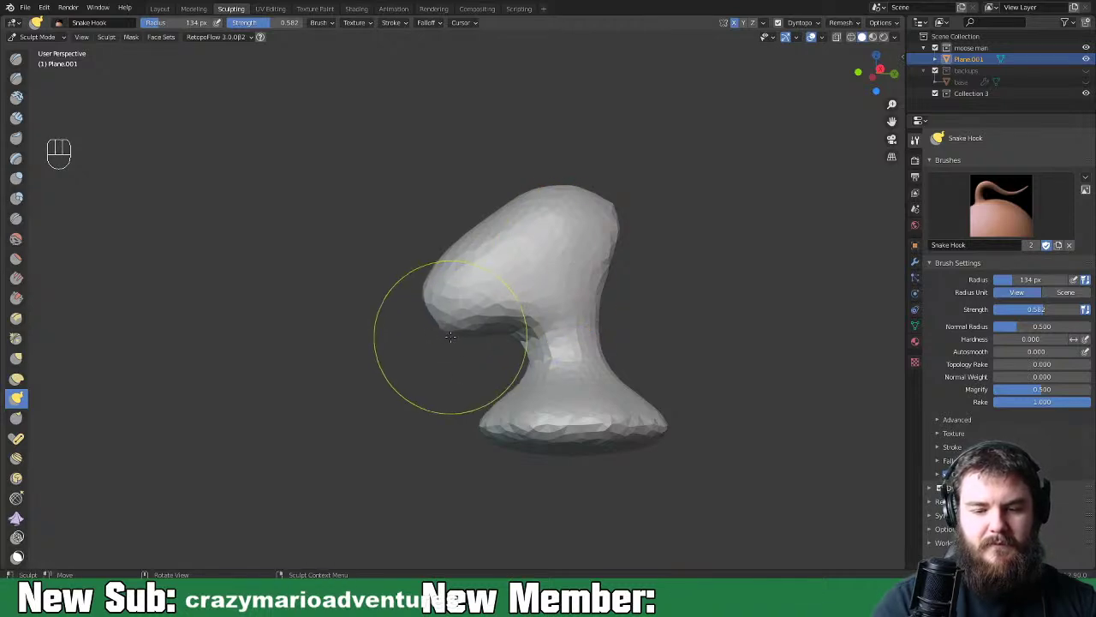
Undo the last Snake Hook stroke on the snout and view the head from the front side
key("ctrl+z")
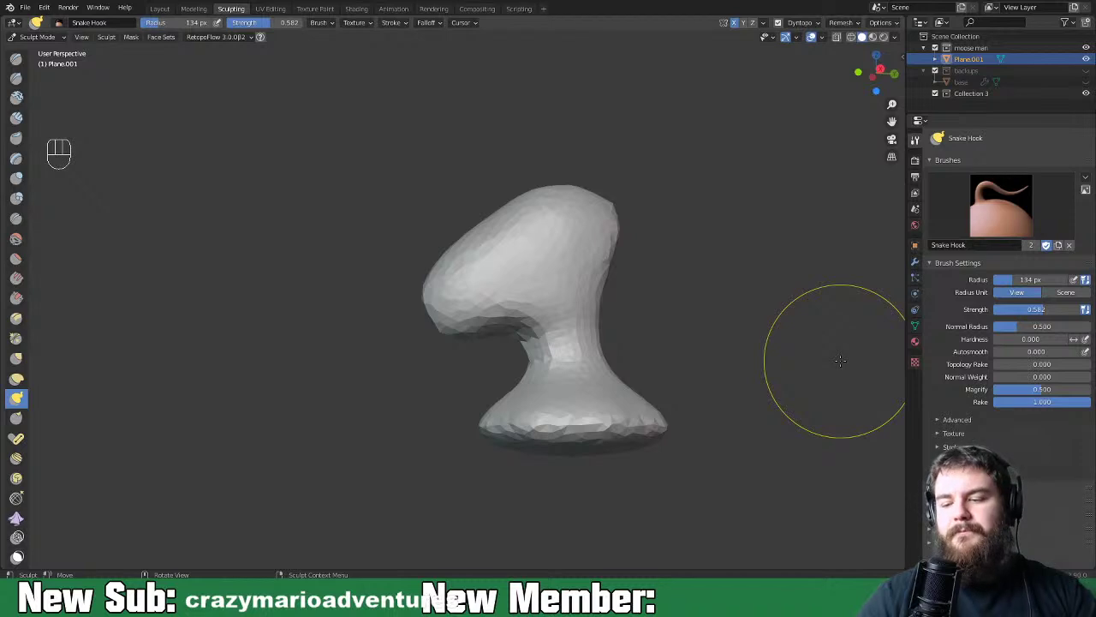
mouse_move(666, 379)
middle_mouse_down()
mouse_move(775, 388)
mouse_move(679, 395)
mouse_move(754, 402)
middle_mouse_up()
mouse_move(663, 355)
middle_mouse_down()
mouse_move(617, 386)
mouse_move(532, 402)
mouse_move(668, 413)
mouse_move(600, 401)
middle_mouse_up()
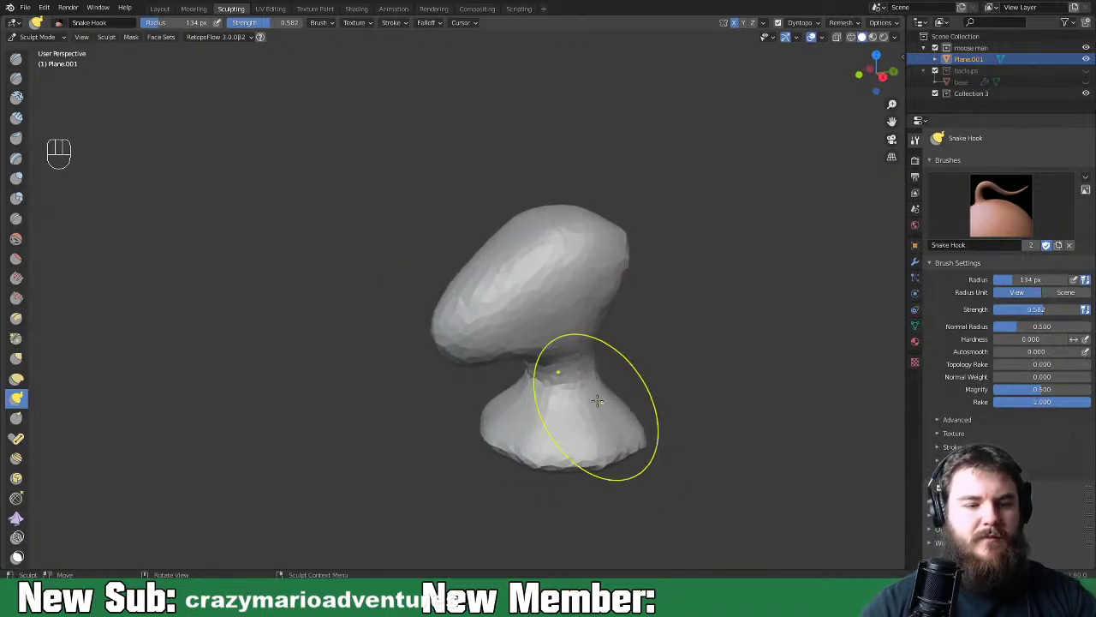
Switch to the Clay Strips brush and set its strength to 0.570 and its radius to 39 px
key("space")
key("space")
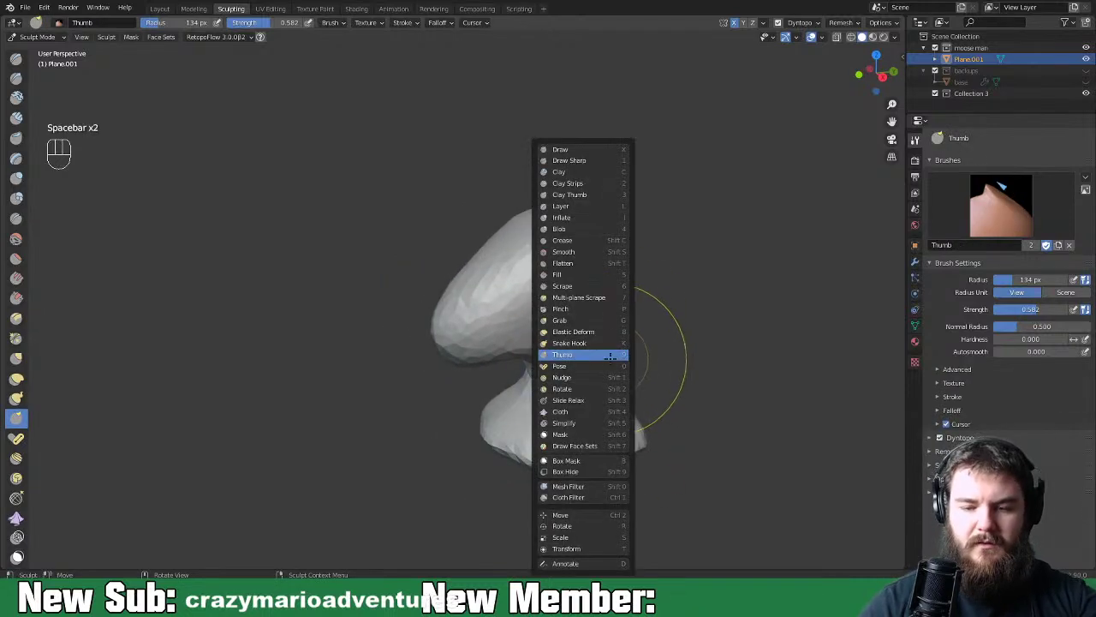
left_click(569, 183)
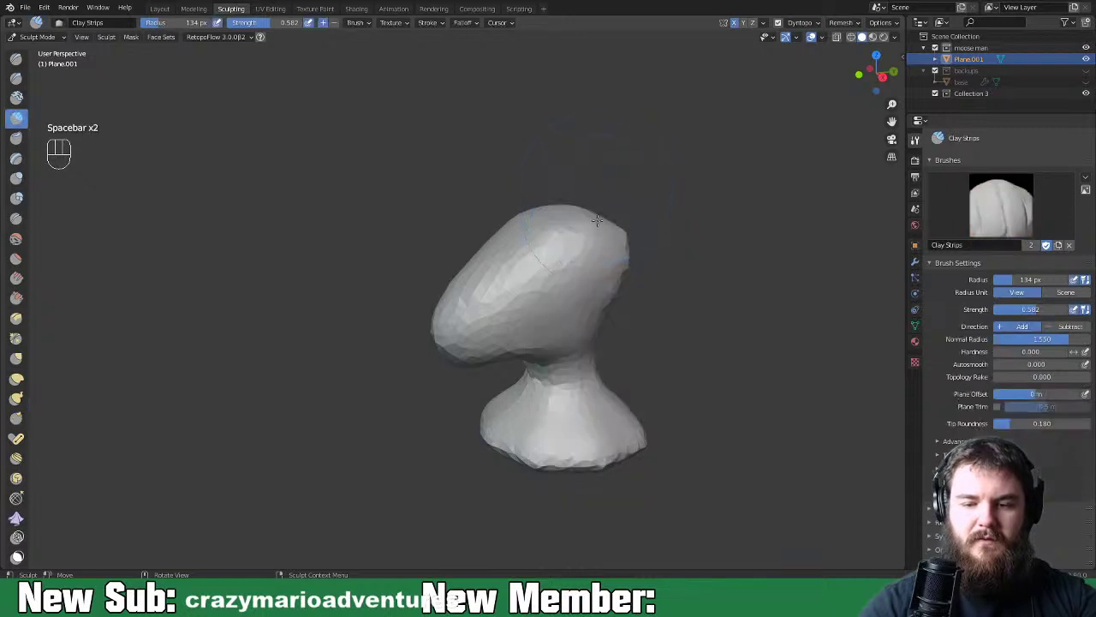
right_click(624, 299)
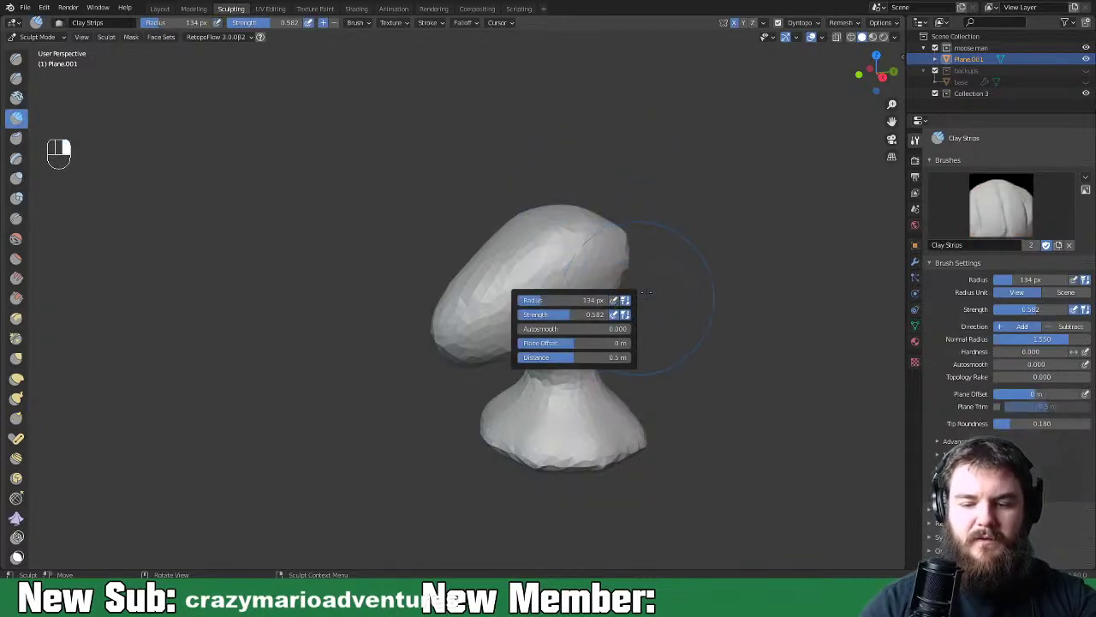
right_click(628, 293)
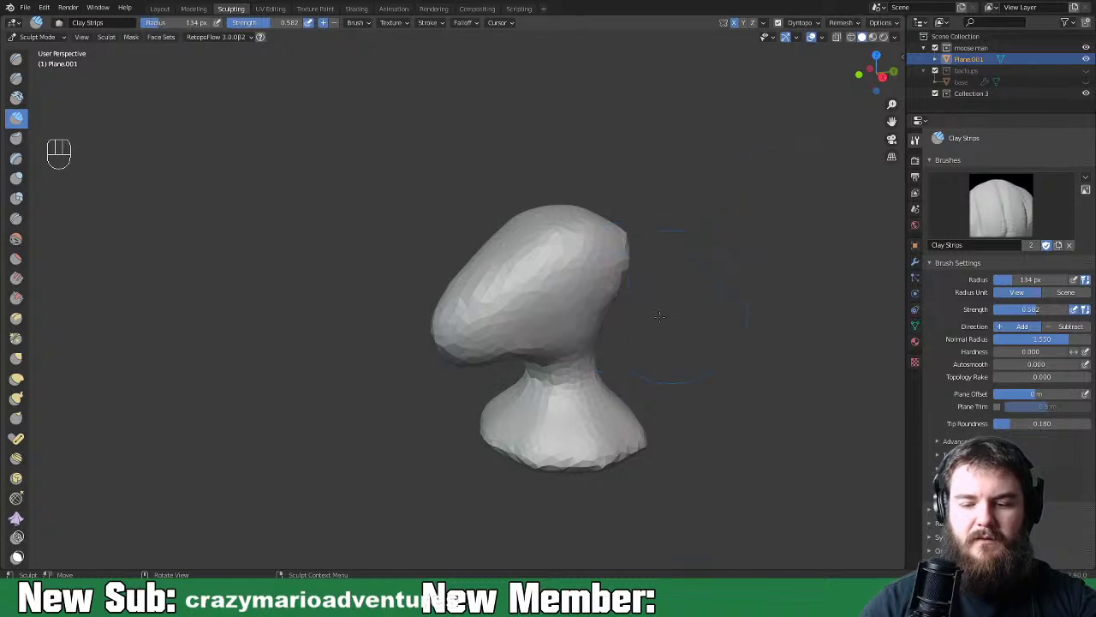
middle_click_drag(625, 301, 621, 332)
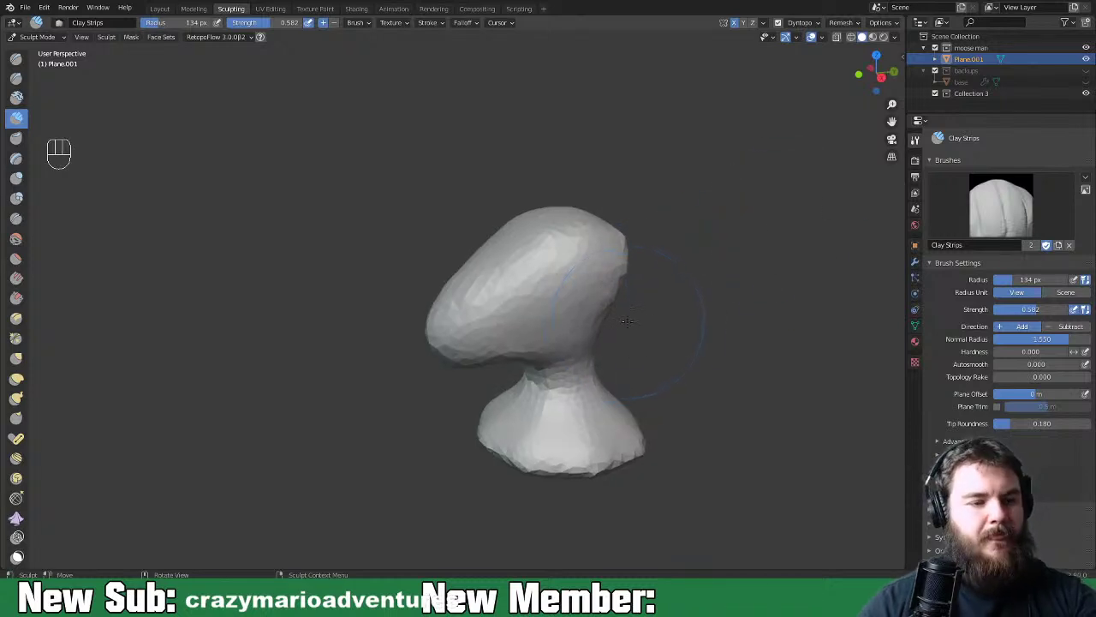
key("shift+f")
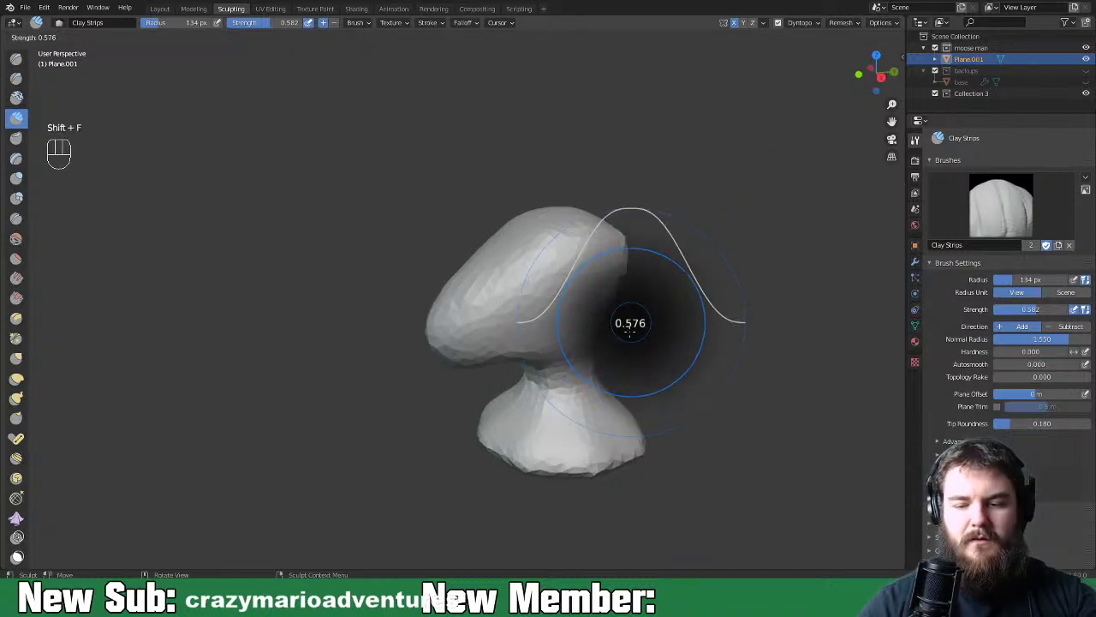
left_click(624, 328)
key("f")
left_click(617, 331)
middle_click_drag(617, 331, 562, 286)
key("f")
left_click(570, 296)
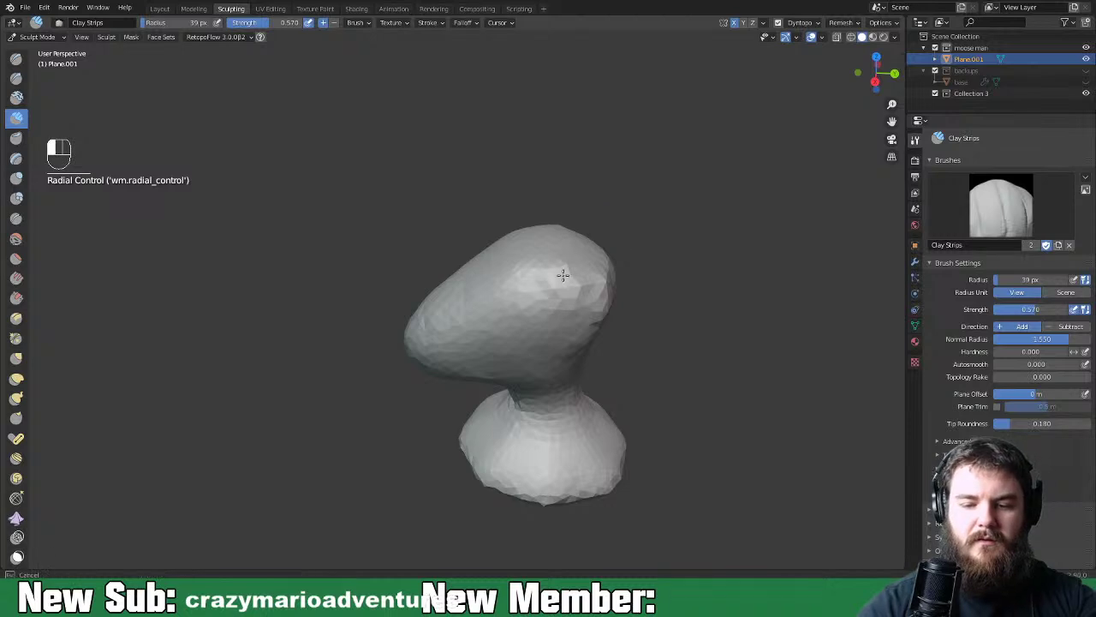
Set the Dyntopo detailing method to Brush Detail and build up a raised lump on the upper rear side of the head
left_click(801, 22)
left_click(815, 57)
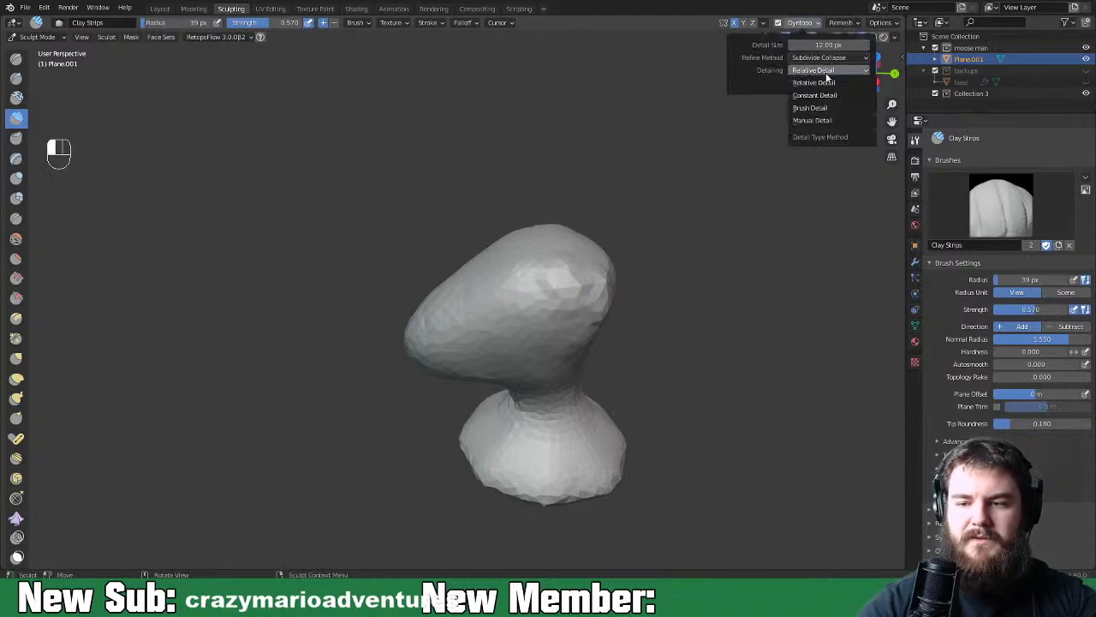
left_click(830, 108)
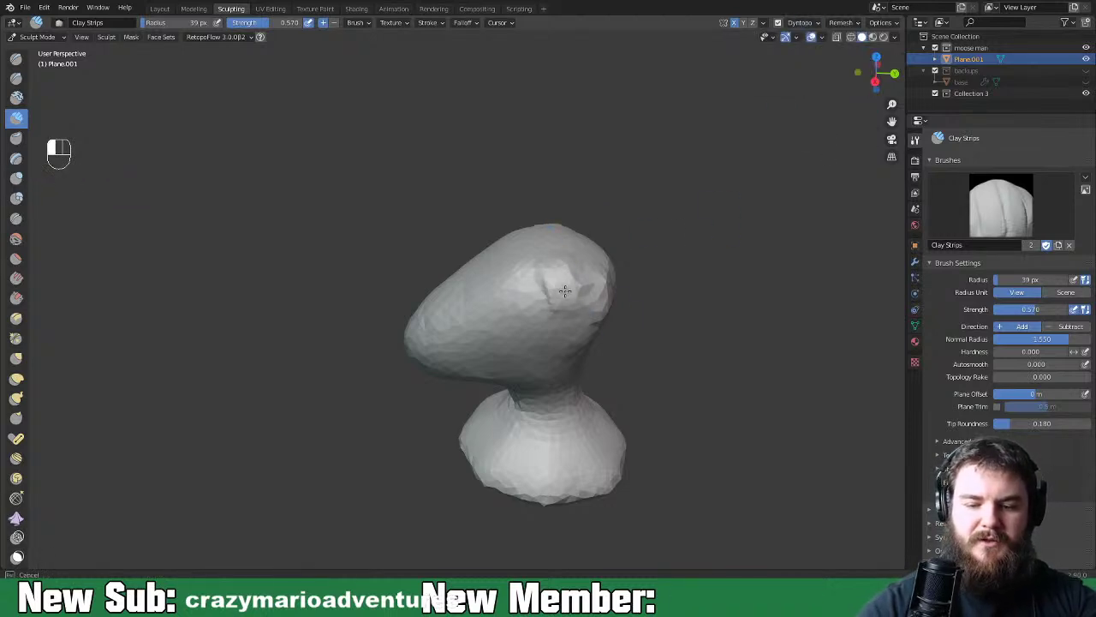
mouse_move(557, 268)
left_mouse_down()
mouse_move(582, 267)
mouse_move(571, 264)
left_mouse_up()
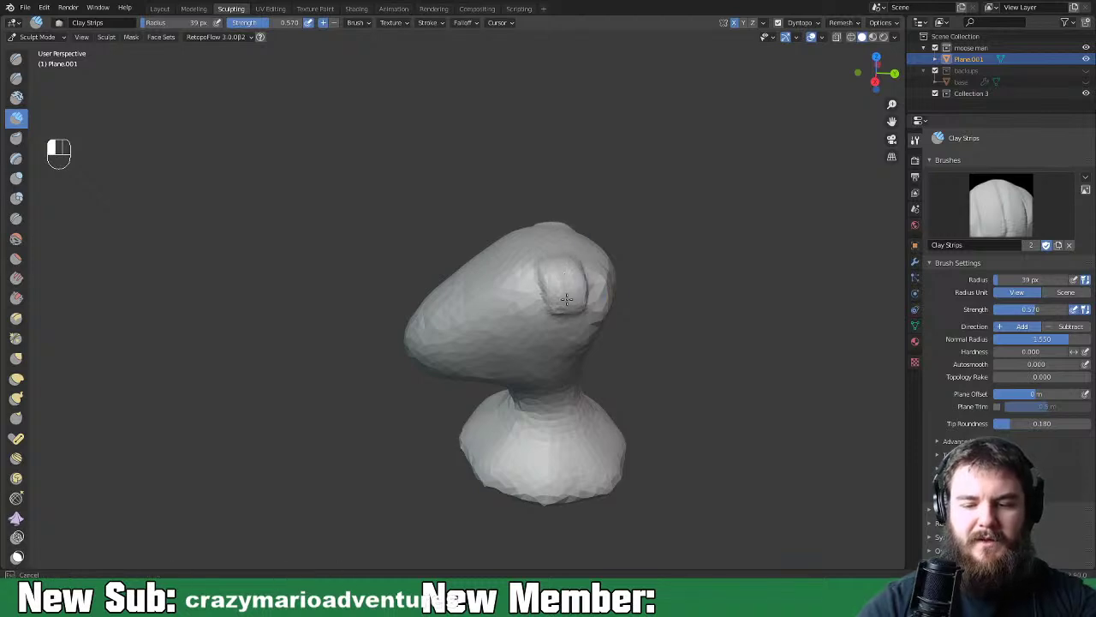
middle_click_drag(597, 296, 788, 250)
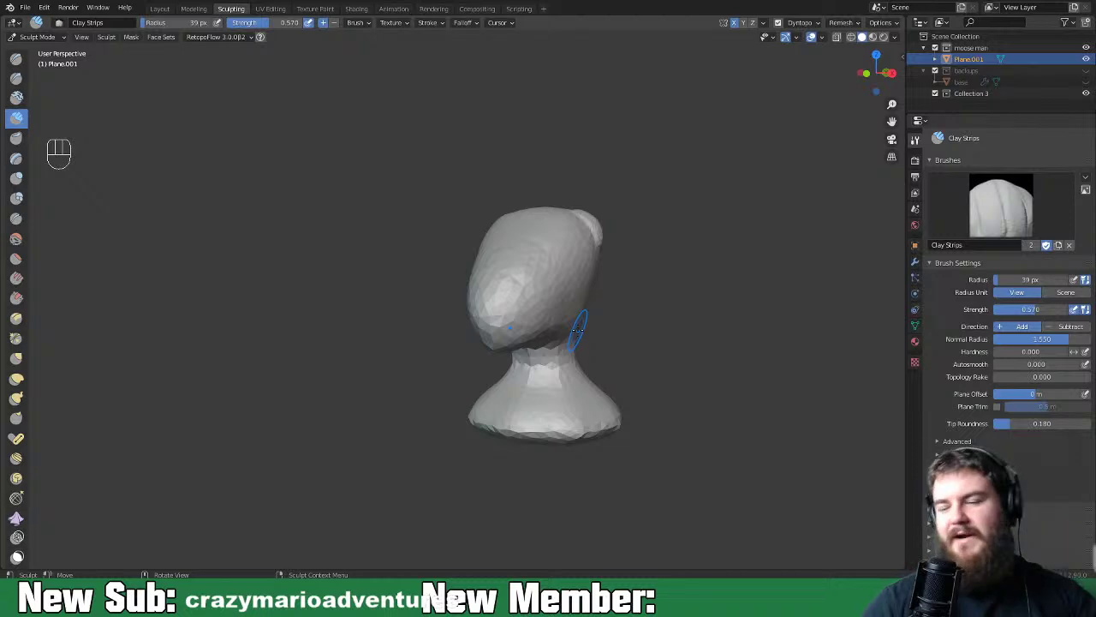
Build up a brow ridge on the side of the face with Clay Strips strokes
middle_click_drag(593, 336, 454, 354)
scroll(634, 341, "up", 3)
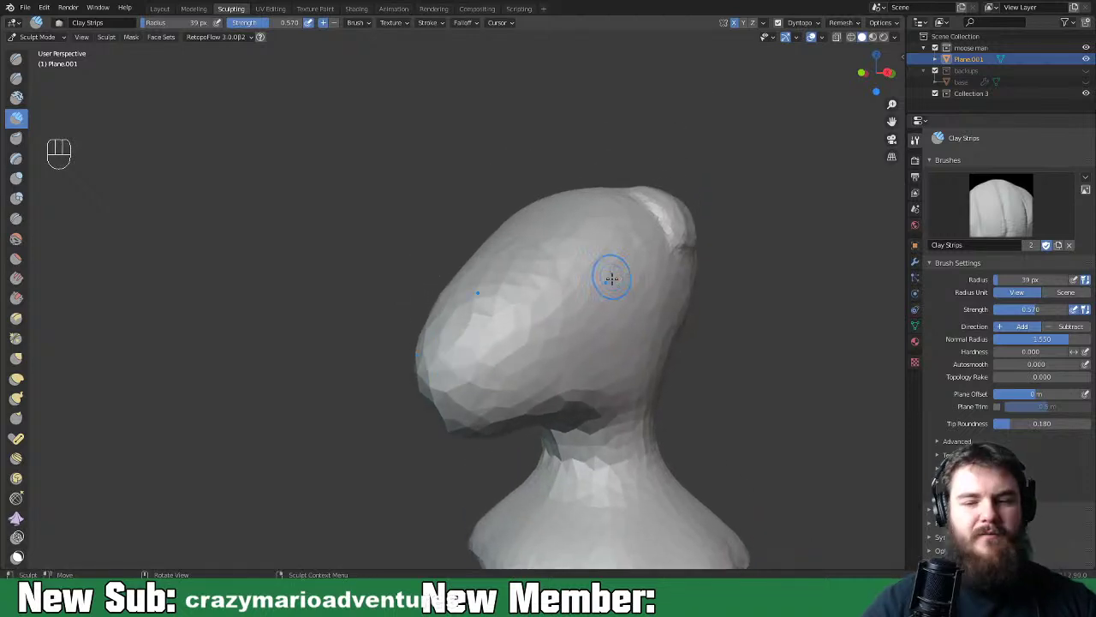
mouse_move(609, 313)
middle_mouse_down()
mouse_move(652, 365)
mouse_move(533, 403)
middle_mouse_up()
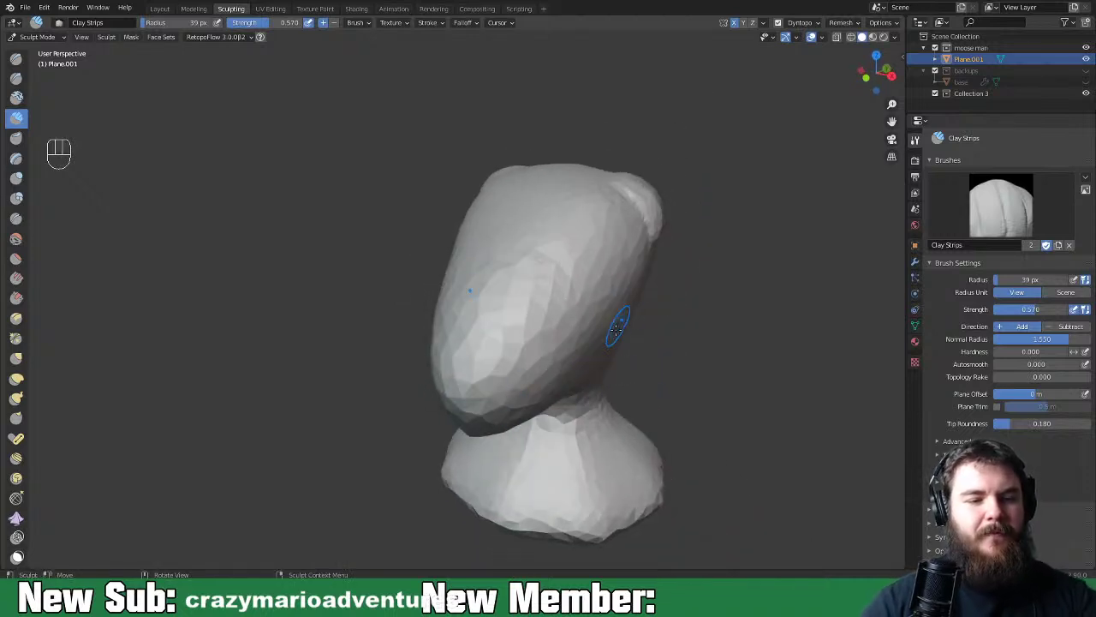
middle_click_drag(603, 316, 582, 267)
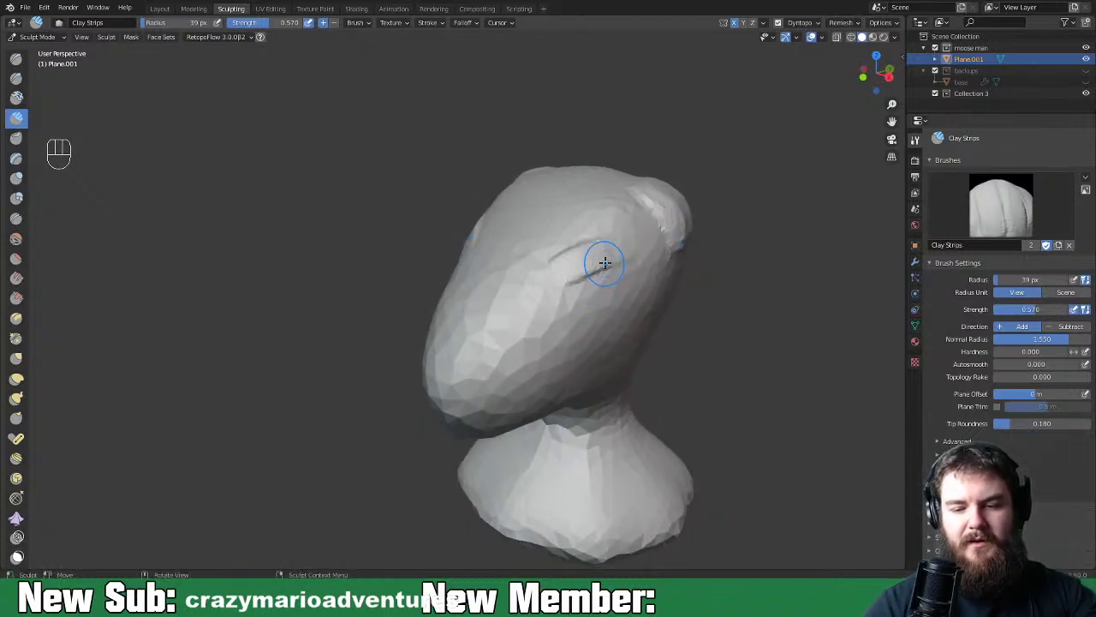
mouse_move(665, 287)
middle_mouse_down()
mouse_move(600, 259)
mouse_move(614, 245)
middle_mouse_up()
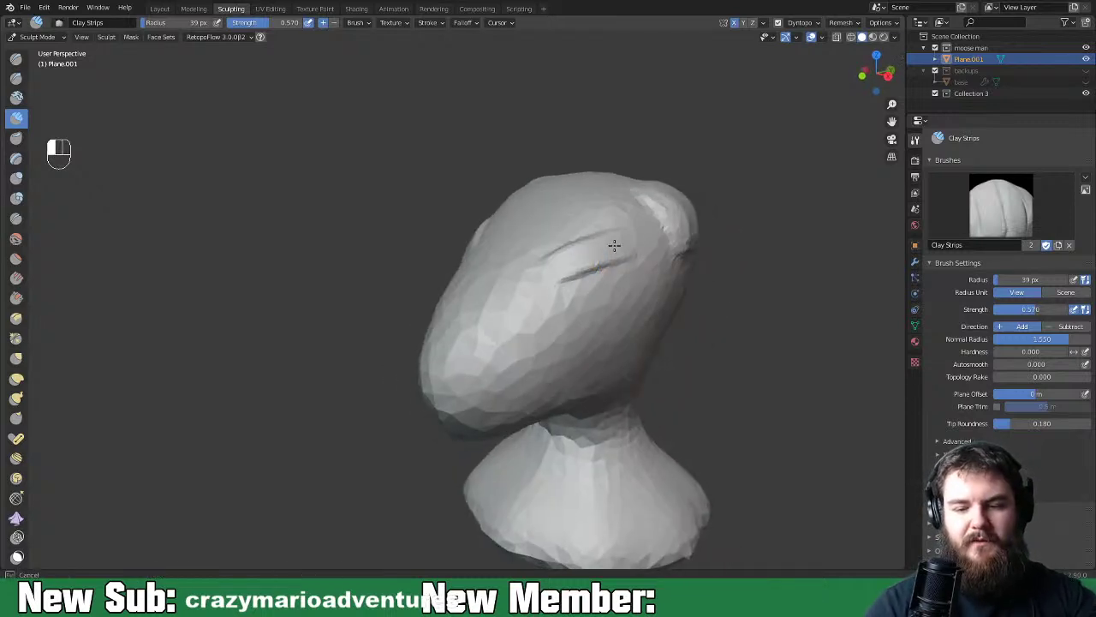
Add clay along the sides and bridge of the snout, and smooth the surface from the snout up to the brow
mouse_move(559, 333)
left_mouse_down()
mouse_move(509, 301)
mouse_move(519, 248)
mouse_move(474, 325)
mouse_move(499, 300)
mouse_move(459, 274)
mouse_move(489, 335)
mouse_move(465, 363)
mouse_move(512, 388)
left_mouse_up()
mouse_move(511, 388)
middle_mouse_down()
mouse_move(539, 325)
mouse_move(494, 345)
mouse_move(467, 320)
middle_mouse_up()
mouse_move(467, 320)
left_mouse_down()
mouse_move(536, 262)
mouse_move(528, 274)
mouse_move(539, 251)
mouse_move(483, 271)
mouse_move(439, 312)
left_mouse_up()
left_click_drag(427, 350, 599, 226, "shift")
middle_click_drag(599, 227, 634, 240)
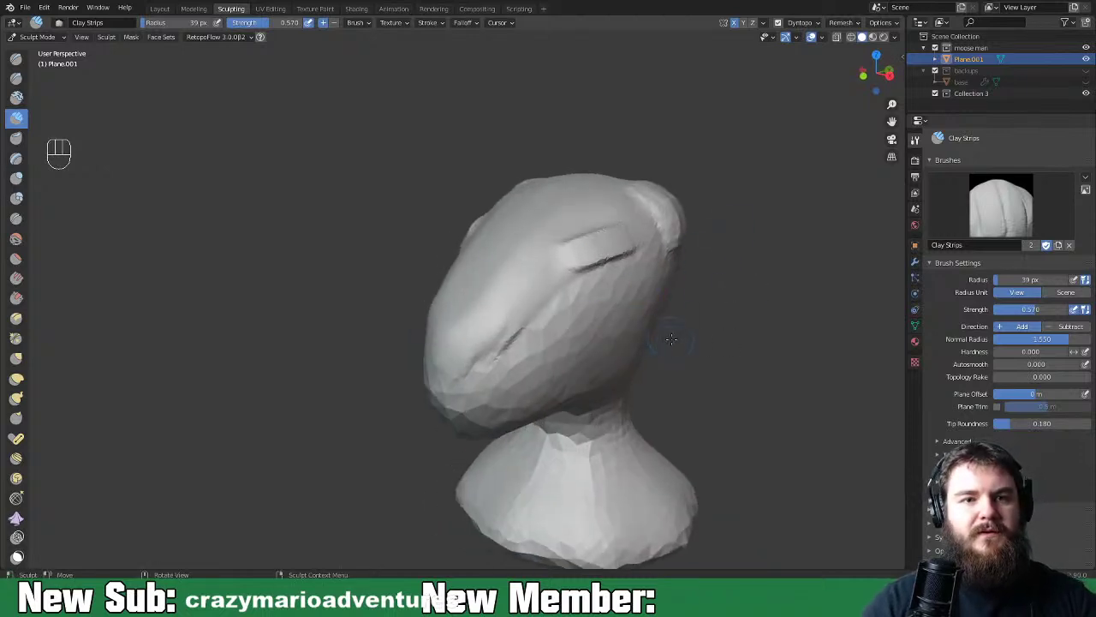
mouse_move(650, 377)
middle_mouse_down()
mouse_move(602, 371)
mouse_move(649, 377)
mouse_move(630, 390)
middle_mouse_up()
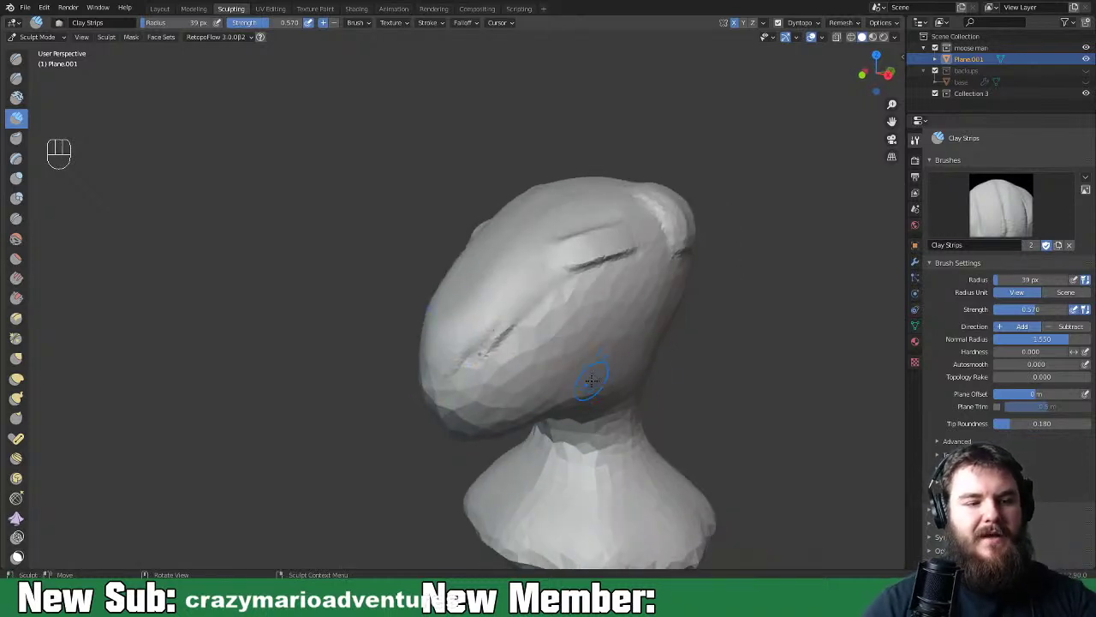
Switch to the Blob brush and carve an inward eye socket beneath the brow ridge
key("space")
key("space")
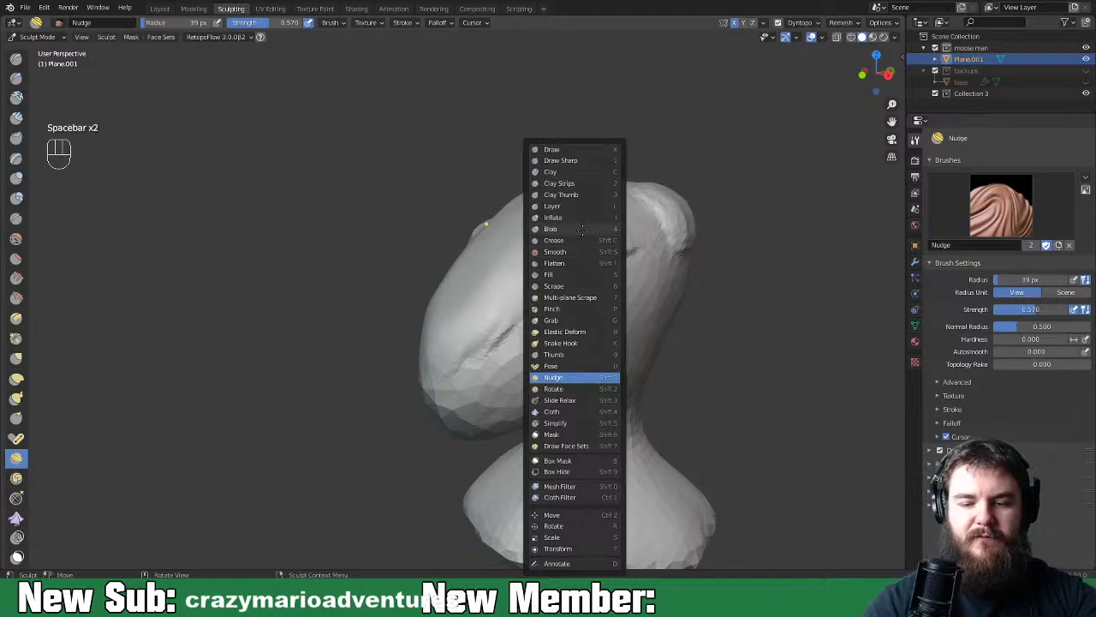
left_click(556, 229)
mouse_move(611, 288)
middle_mouse_down()
mouse_move(587, 282)
mouse_move(600, 311)
middle_mouse_up()
mouse_move(594, 283)
left_mouse_down("ctrl")
mouse_move(594, 262)
mouse_move(574, 274)
mouse_move(625, 260)
mouse_move(568, 274)
mouse_move(616, 260)
left_mouse_up("ctrl")
middle_click_drag(616, 259, 721, 289)
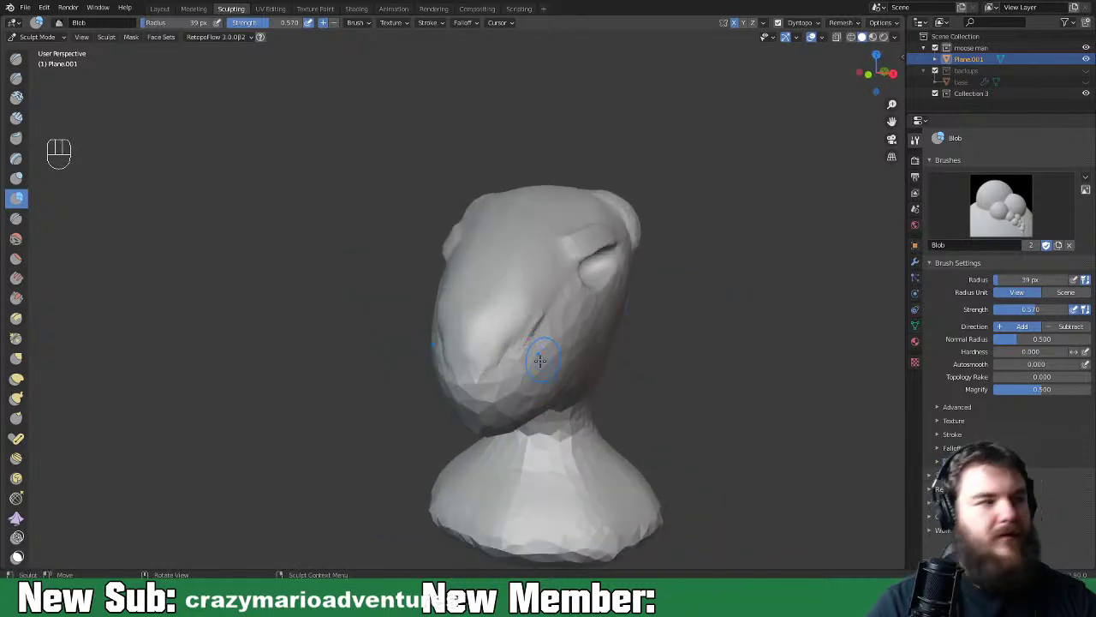
Build up the snout's tip and sides with the Clay Strips brush at an 83 px radius, and smooth the bridge
middle_click_drag(524, 397, 500, 443)
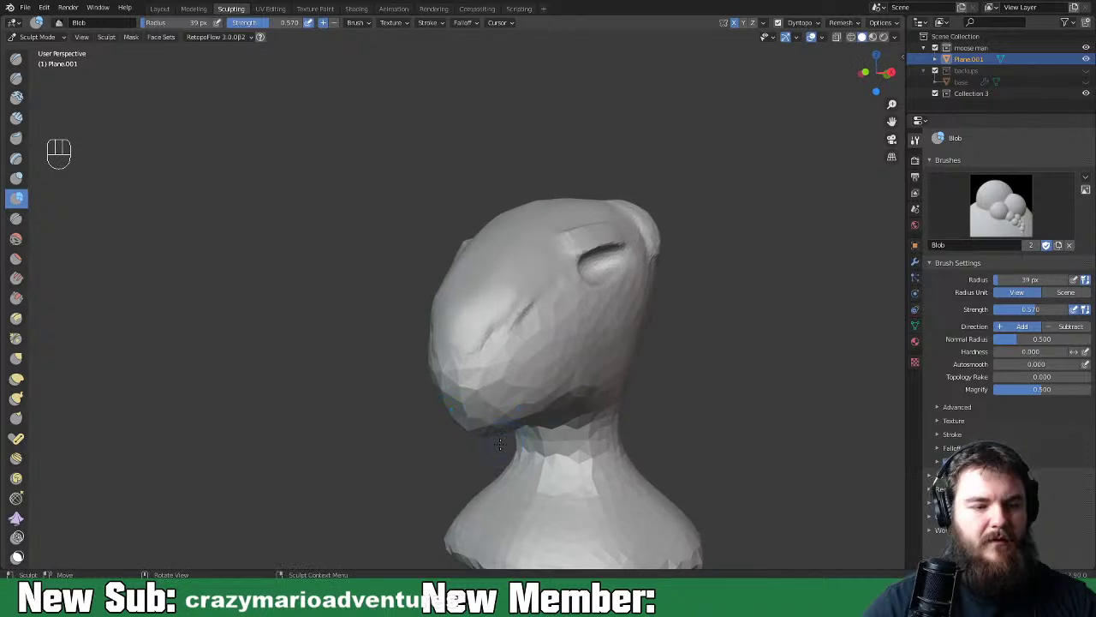
key("space")
key("space")
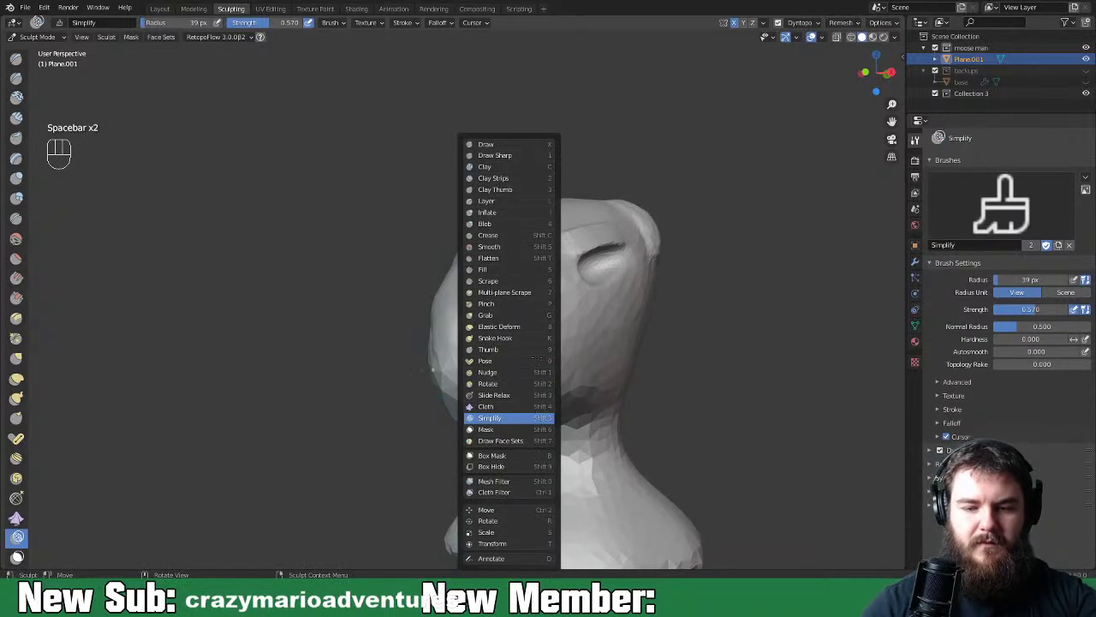
left_click(524, 177)
key("f")
left_click(484, 353)
mouse_move(479, 410)
left_mouse_down()
mouse_move(477, 311)
mouse_move(537, 246)
mouse_move(569, 245)
mouse_move(551, 337)
mouse_move(562, 204)
left_mouse_up()
left_click_drag(487, 266, 565, 228, "shift")
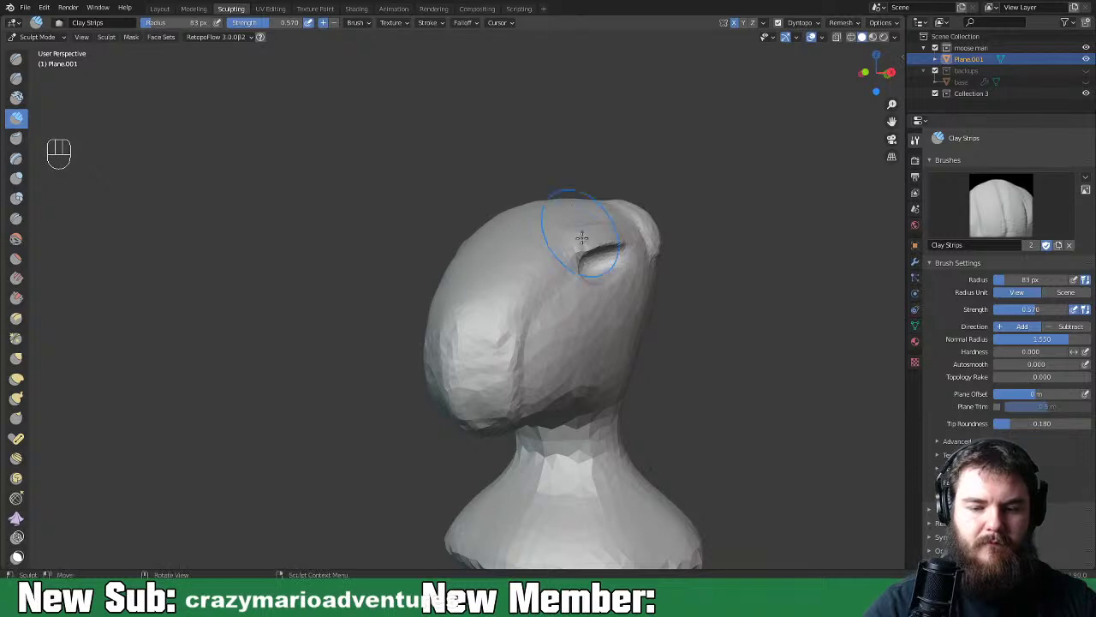
Smooth the brow and forehead, and add more clay to the front of the snout
middle_click_drag(579, 223, 570, 243)
left_click_drag(567, 240, 597, 194, "shift")
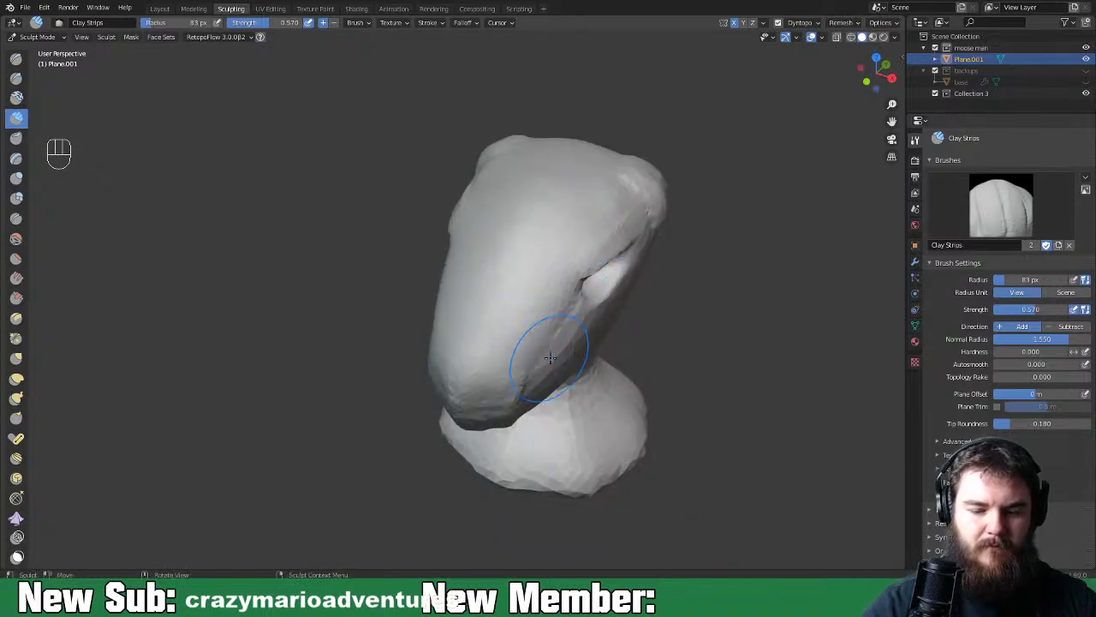
middle_click_drag(513, 343, 489, 374)
mouse_move(476, 385)
left_mouse_down()
mouse_move(465, 363)
mouse_move(486, 363)
mouse_move(488, 351)
mouse_move(474, 328)
mouse_move(445, 368)
left_mouse_up()
mouse_move(569, 365)
middle_mouse_down()
mouse_move(682, 418)
mouse_move(594, 365)
middle_mouse_up()
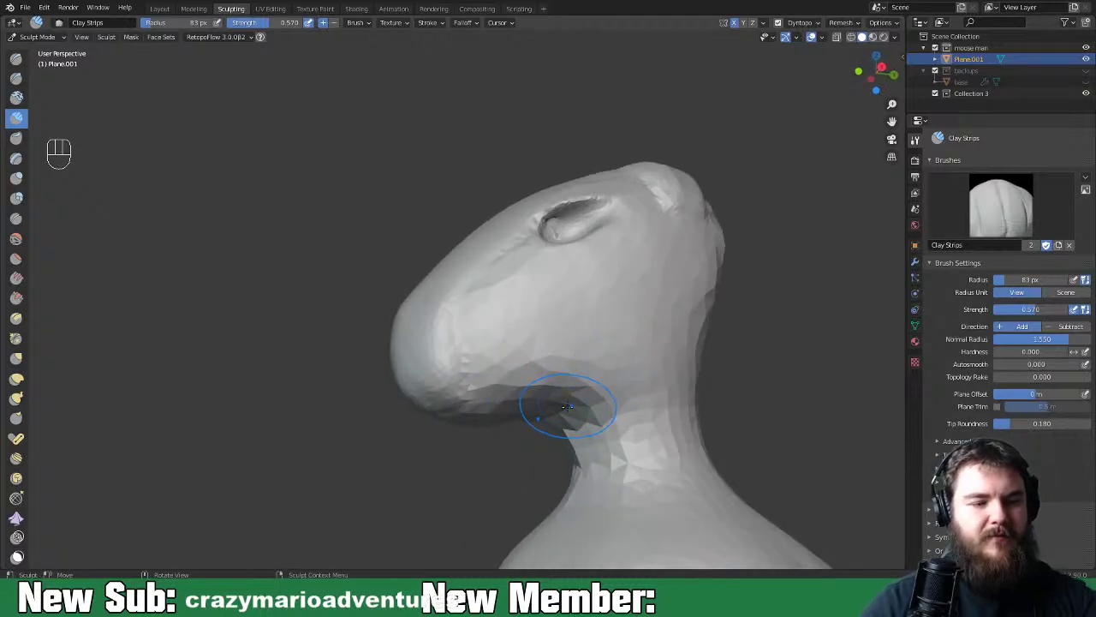
Set the Clay Strips radius to 51 px and build up the jaw and cheek with strokes along the side of the face
key("f")
left_click(557, 399)
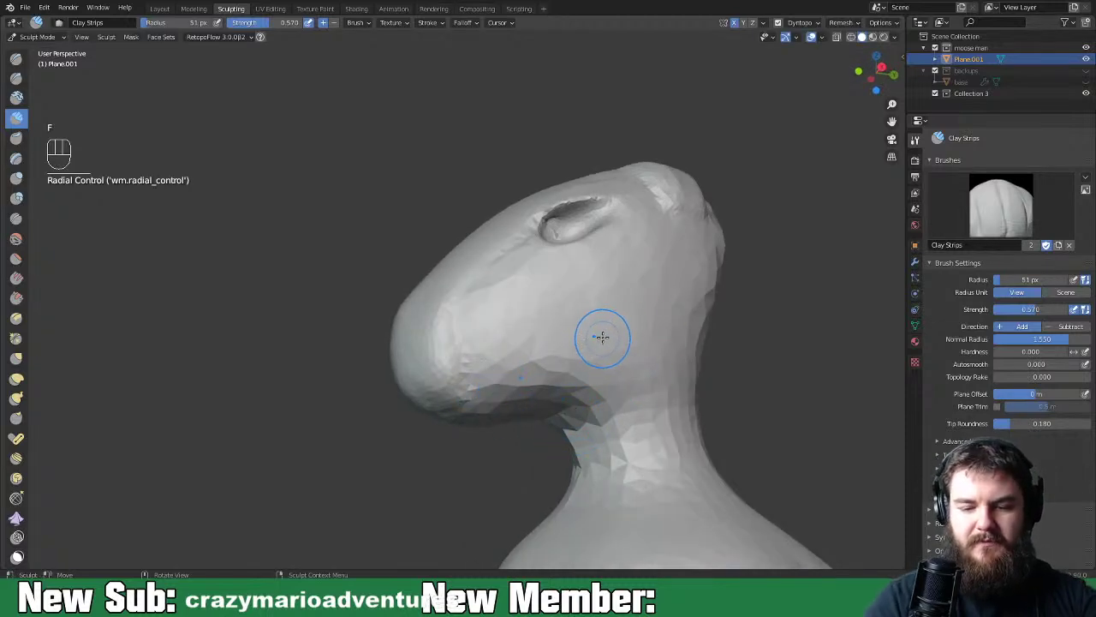
left_click_drag(617, 355, 621, 343)
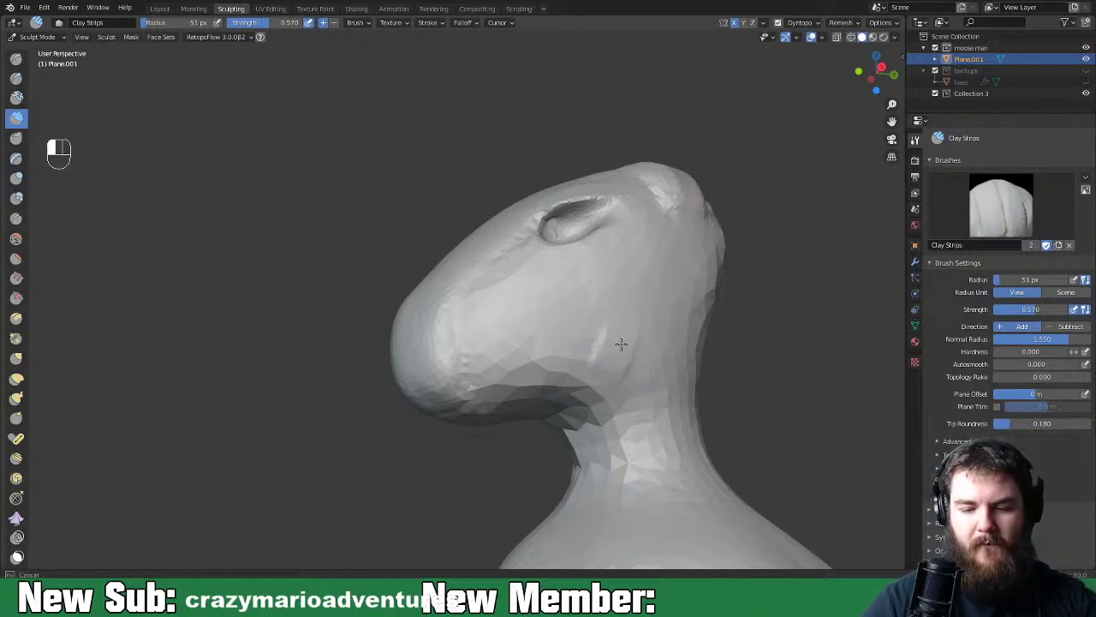
left_click_drag(564, 394, 635, 311)
middle_click_drag(484, 409, 613, 355)
mouse_move(402, 387)
left_mouse_down()
mouse_move(418, 397)
mouse_move(510, 330)
left_mouse_up()
left_click_drag(566, 275, 582, 257)
Smooth the built-up clay and add short Clay Strips strokes on the side of the head
middle_click_drag(582, 257, 648, 499)
mouse_move(651, 388)
left_mouse_down("shift")
mouse_move(617, 381)
mouse_move(591, 407)
mouse_move(523, 416)
mouse_move(644, 432)
left_mouse_up("shift")
mouse_move(644, 433)
middle_mouse_down()
mouse_move(582, 411)
mouse_move(692, 364)
mouse_move(622, 401)
mouse_move(642, 411)
mouse_move(660, 418)
mouse_move(477, 251)
middle_mouse_up()
mouse_move(477, 252)
left_mouse_down()
mouse_move(489, 260)
mouse_move(493, 305)
left_mouse_up()
left_click_drag(489, 257, 499, 298)
mouse_move(552, 330)
middle_mouse_down()
mouse_move(691, 353)
mouse_move(556, 394)
mouse_move(610, 398)
middle_mouse_up()
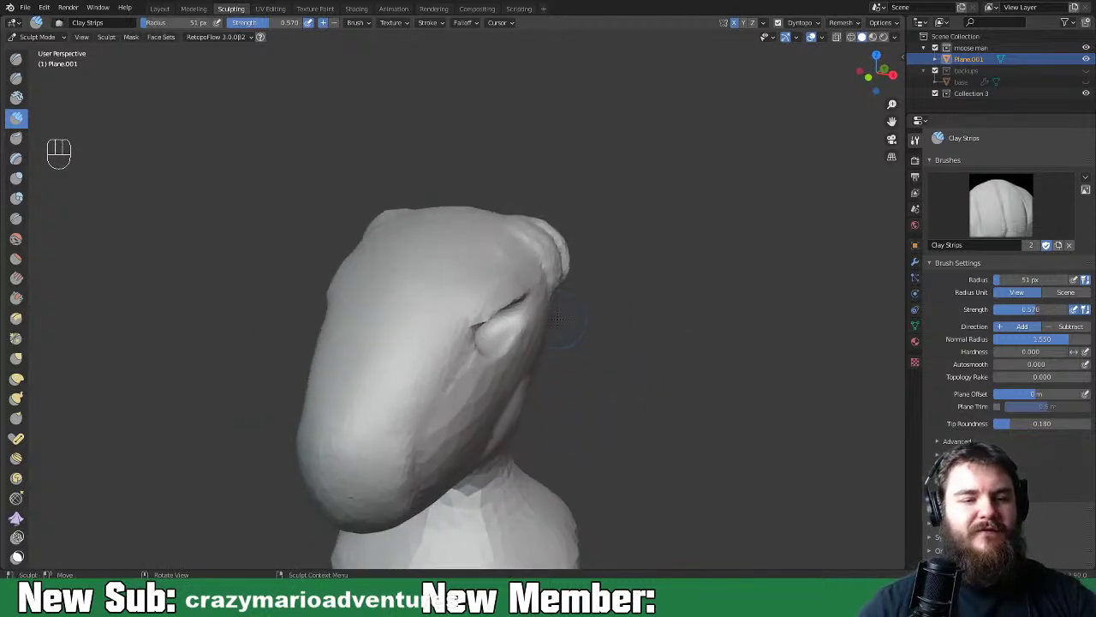
Return to the Layout workspace and add a plane mesh to the scene
left_click(159, 10)
mouse_move(485, 329)
middle_mouse_down()
mouse_move(558, 354)
mouse_move(629, 354)
mouse_move(580, 340)
mouse_move(621, 347)
middle_mouse_up()
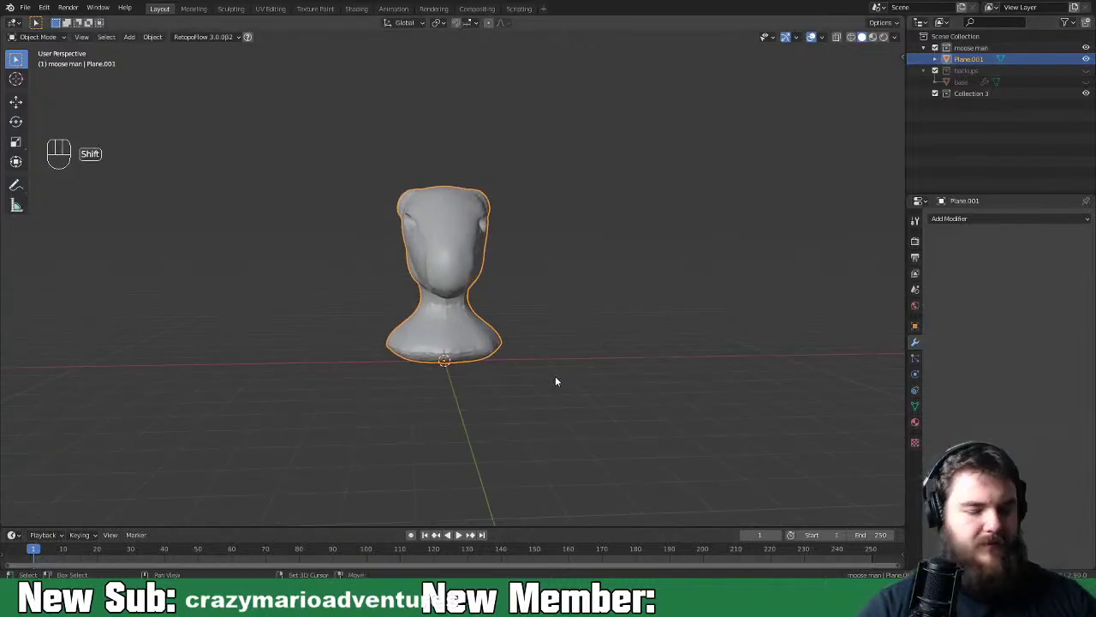
key("shift+a")
mouse_move(562, 349)
left_click(644, 99)
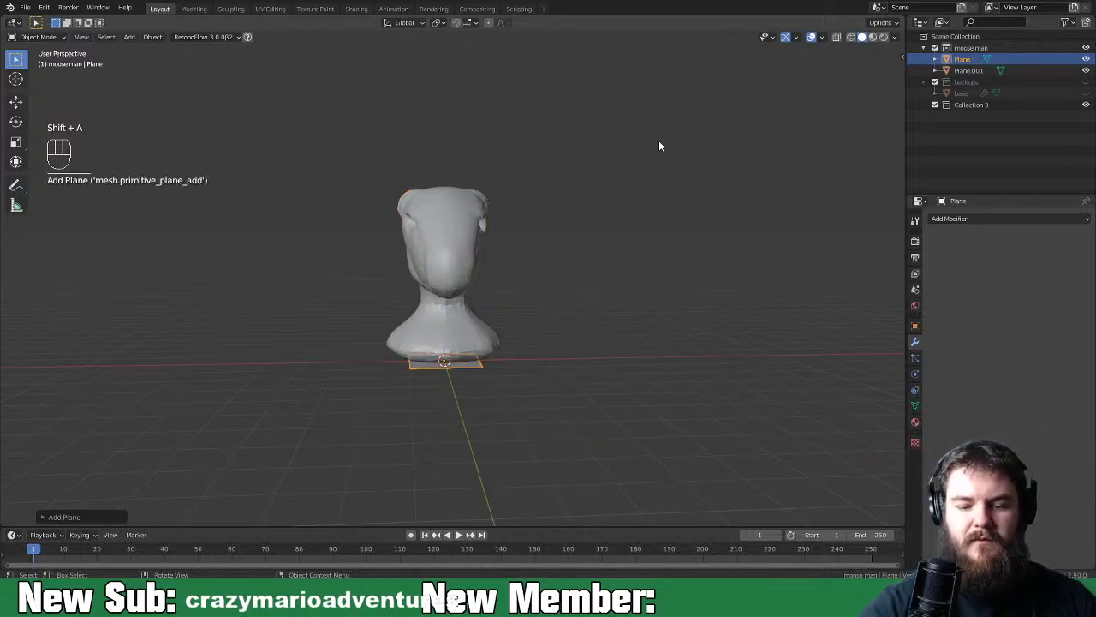
Raise the plane about 4.8 m along Z to the top of the head, and shift it along X and Y beside the head
key("g")
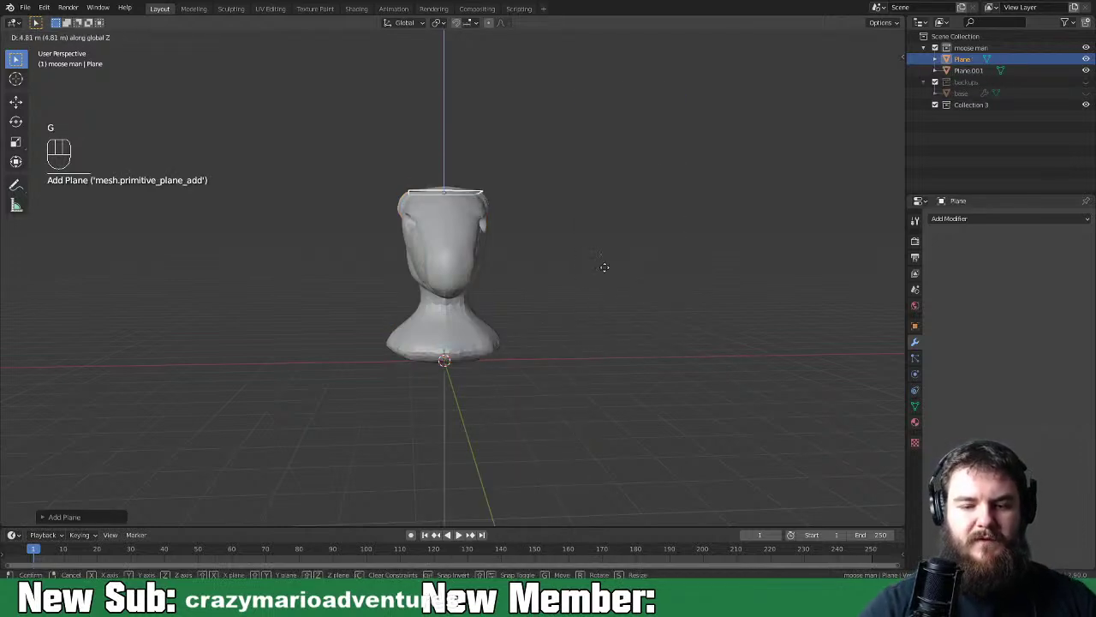
key("g")
left_click(648, 282)
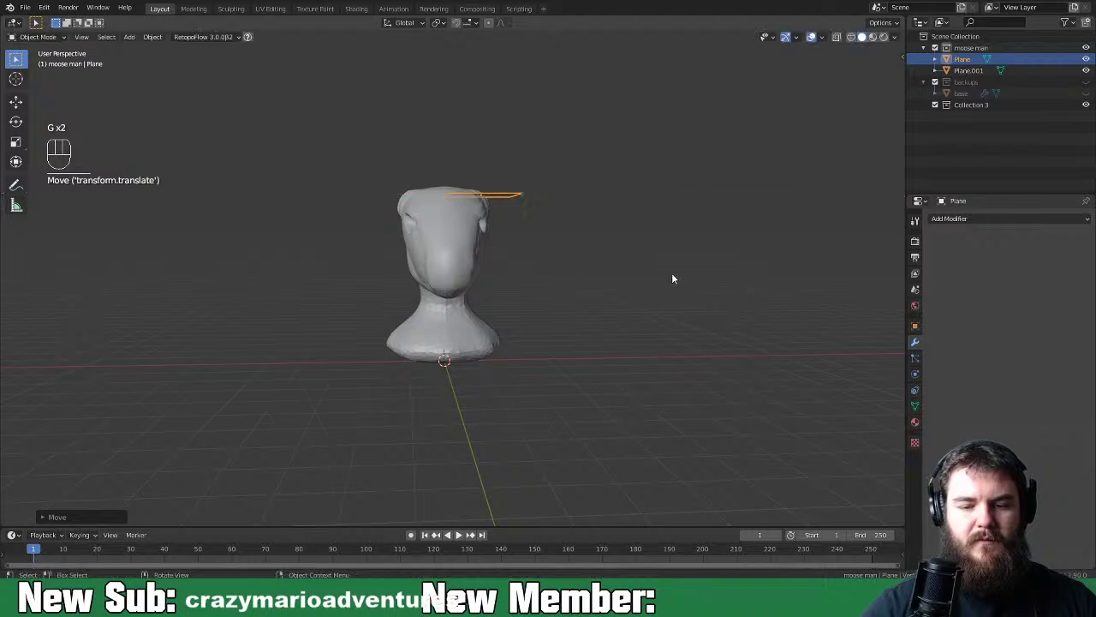
middle_click_drag(673, 277, 646, 323)
key("g")
key("y")
left_click(645, 319)
Merge all of the plane's vertices into a single vertex at its center
key("Tab")
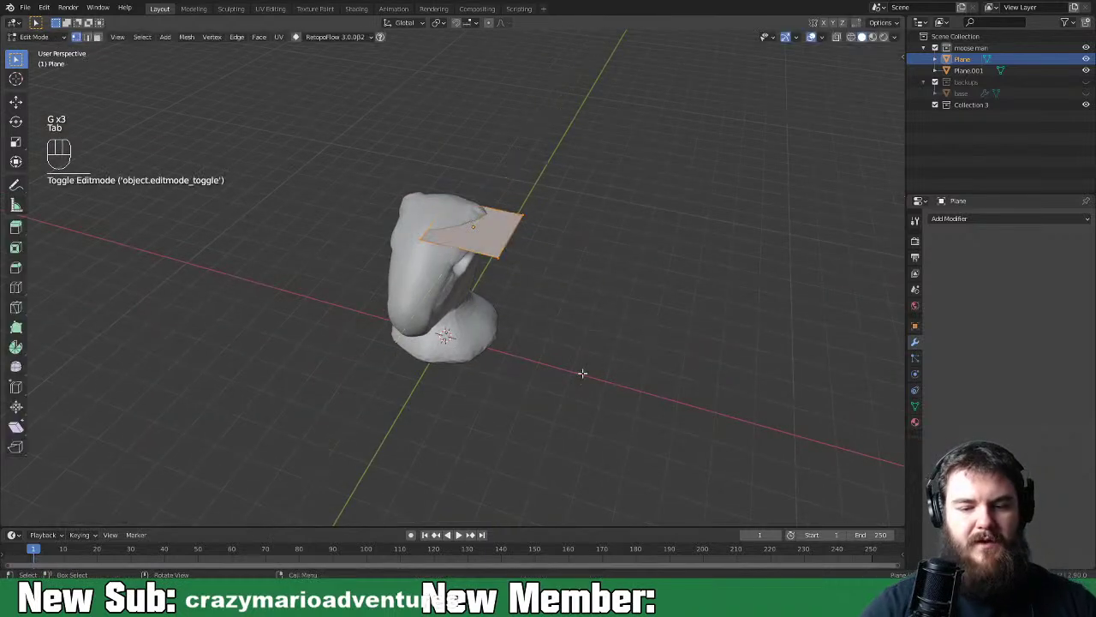
key("m")
left_click(608, 345)
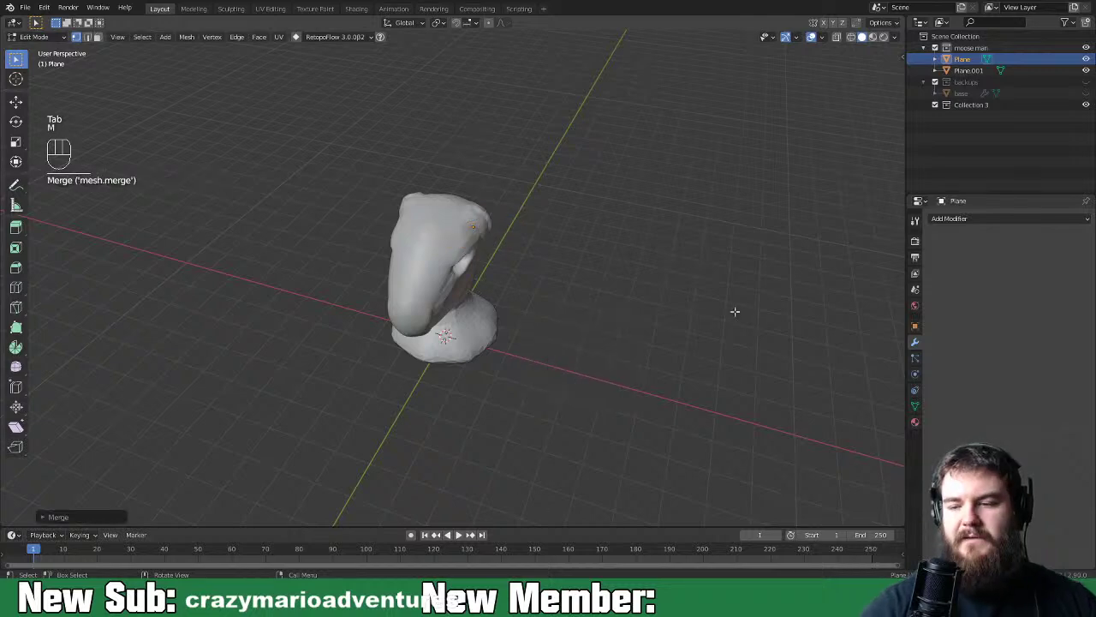
Add Mirror, Skin and Subdivision Surface modifiers to the single-vertex plane object
left_click(981, 217)
left_click(886, 336)
left_click(1004, 220)
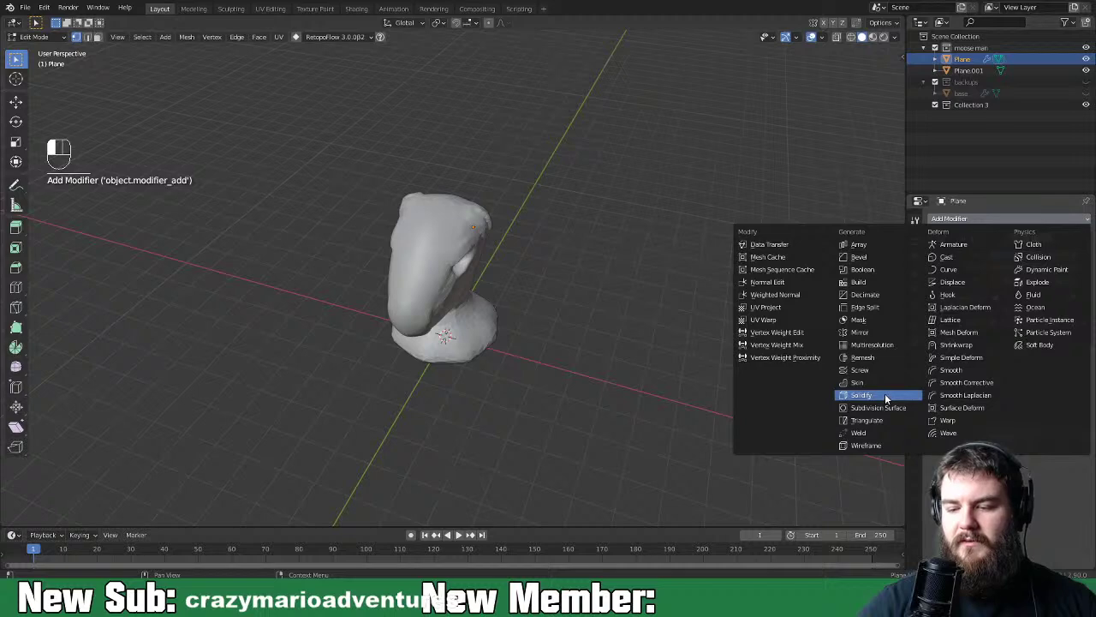
left_click(882, 383)
left_click(981, 218)
left_click(875, 408)
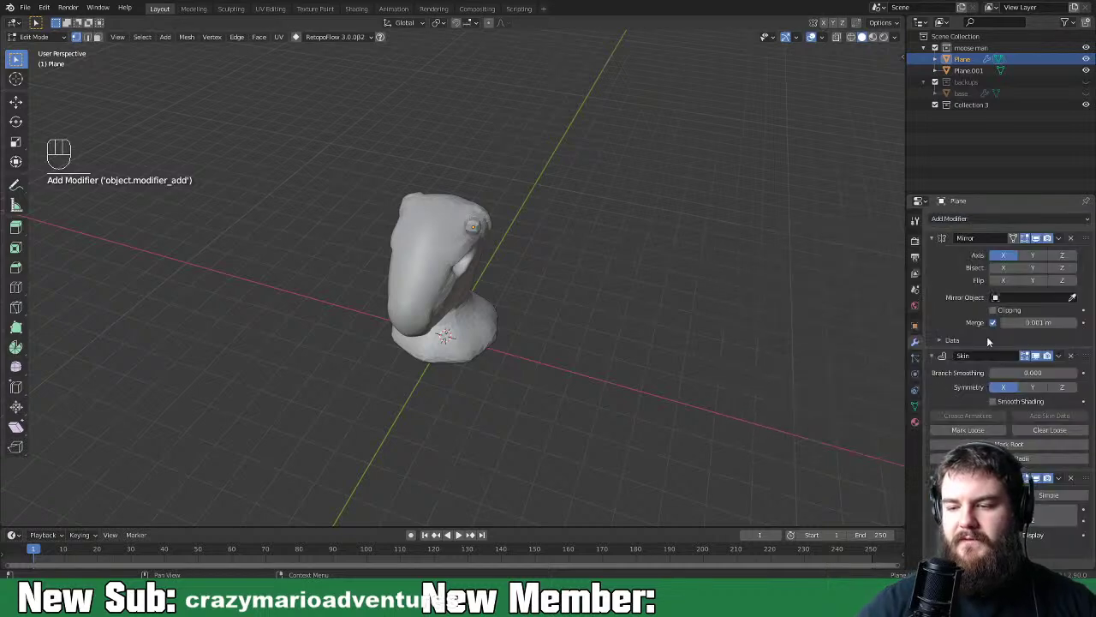
Set the sculpted head as the Mirror modifier's mirror object and collapse the modifier's settings
left_click(1072, 297)
left_click(463, 257)
mouse_move(455, 393)
middle_mouse_down()
mouse_move(651, 378)
mouse_move(761, 316)
mouse_move(614, 355)
mouse_move(643, 379)
middle_mouse_up()
left_click(933, 238)
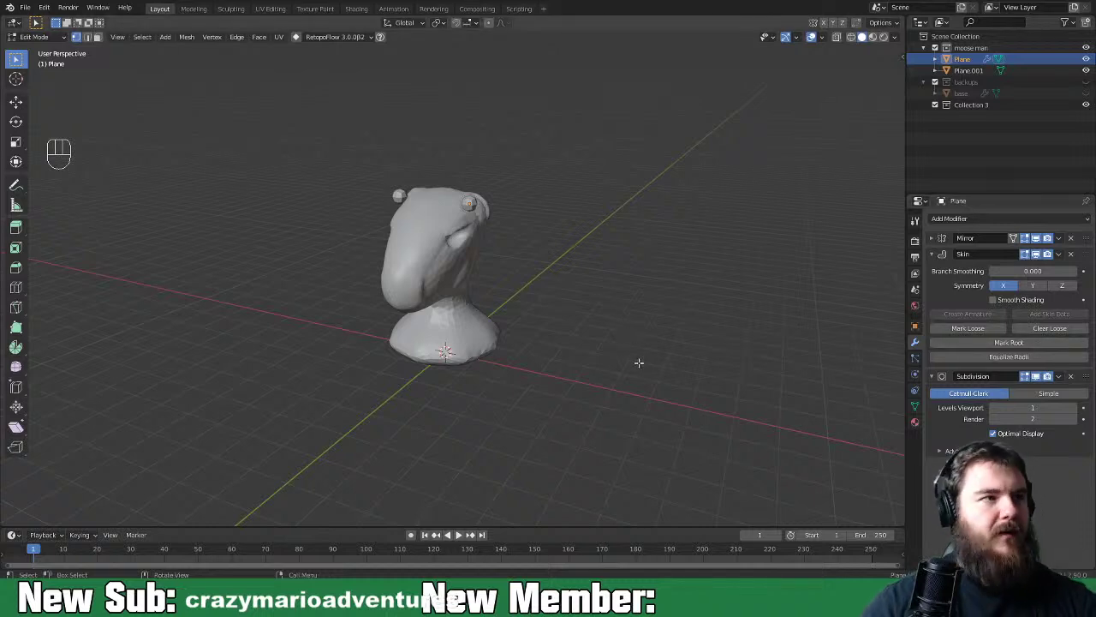
Extrude the vertex outward and slightly upward in front view, and mark the base vertex as the skin root
key("KP_1")
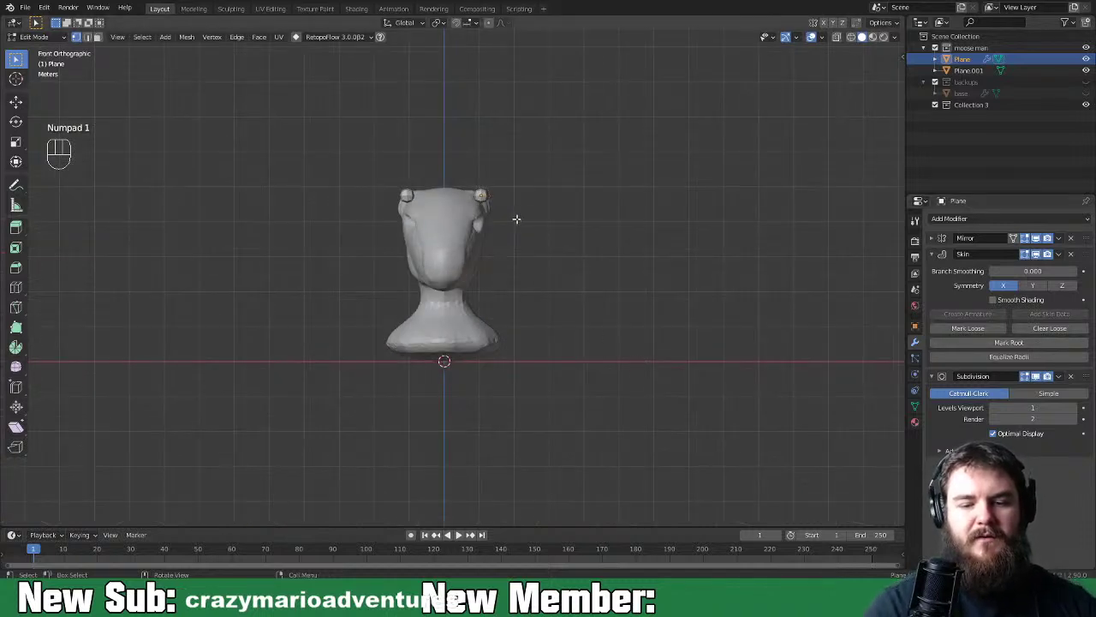
key("e")
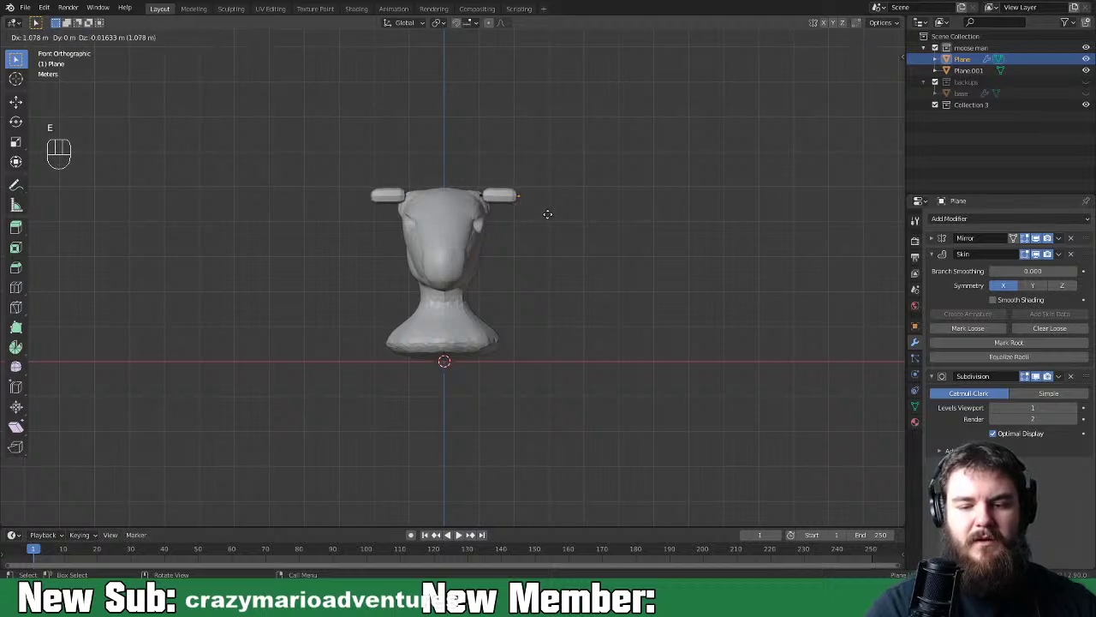
left_click(555, 201)
left_click(515, 213)
left_click(1009, 342)
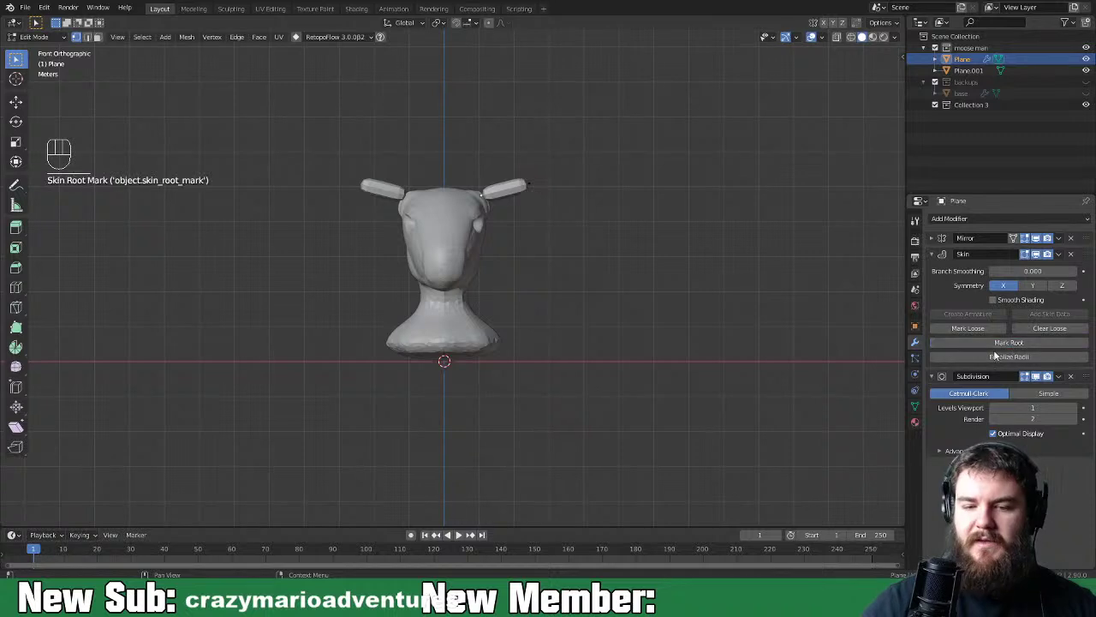
Move the whole antler object down onto the sides of the head and shift it along Y in front of the ears
key("Tab")
key("g")
left_click(548, 212)
middle_click_drag(554, 208, 590, 271)
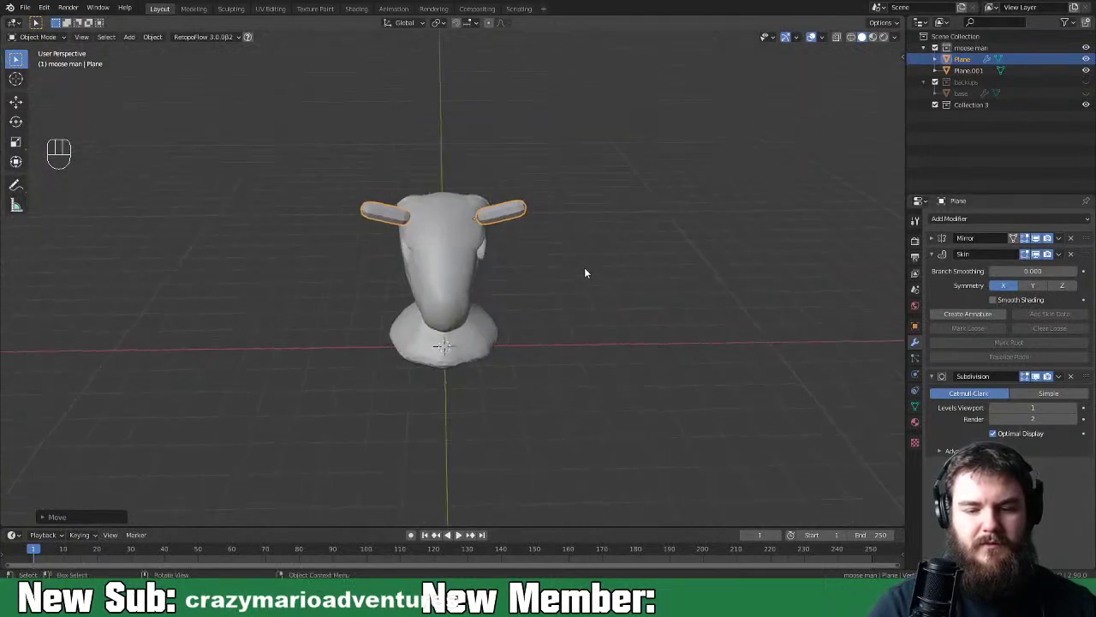
key("g")
left_click(472, 224)
middle_click_drag(471, 222, 474, 254)
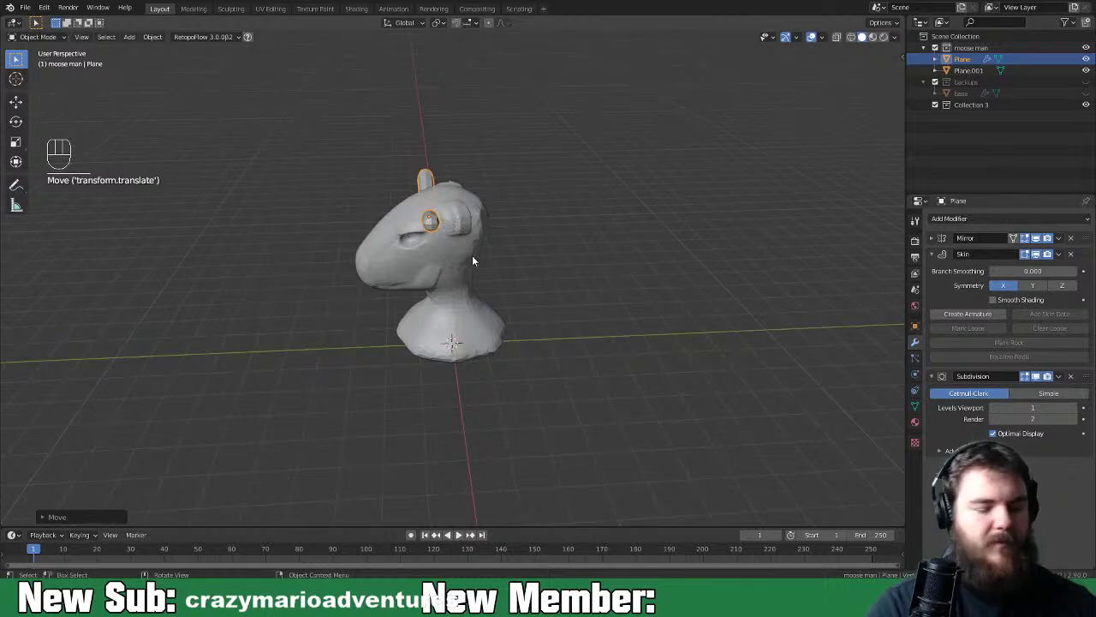
key("g")
key("y")
left_click(476, 255)
middle_click_drag(479, 303, 553, 350)
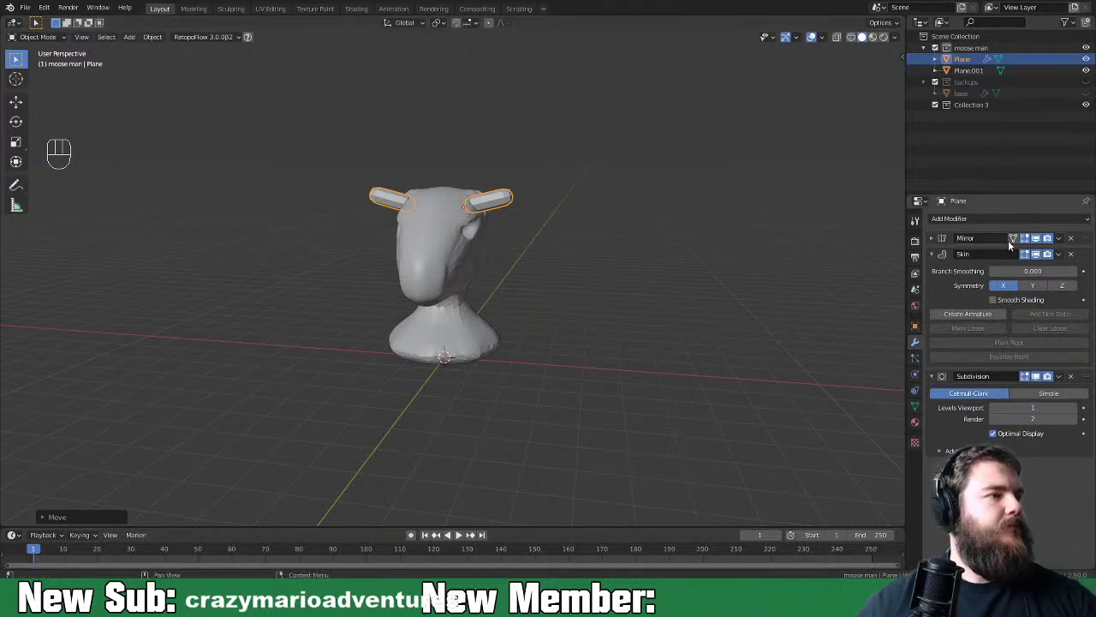
middle_click_drag(540, 330, 605, 337)
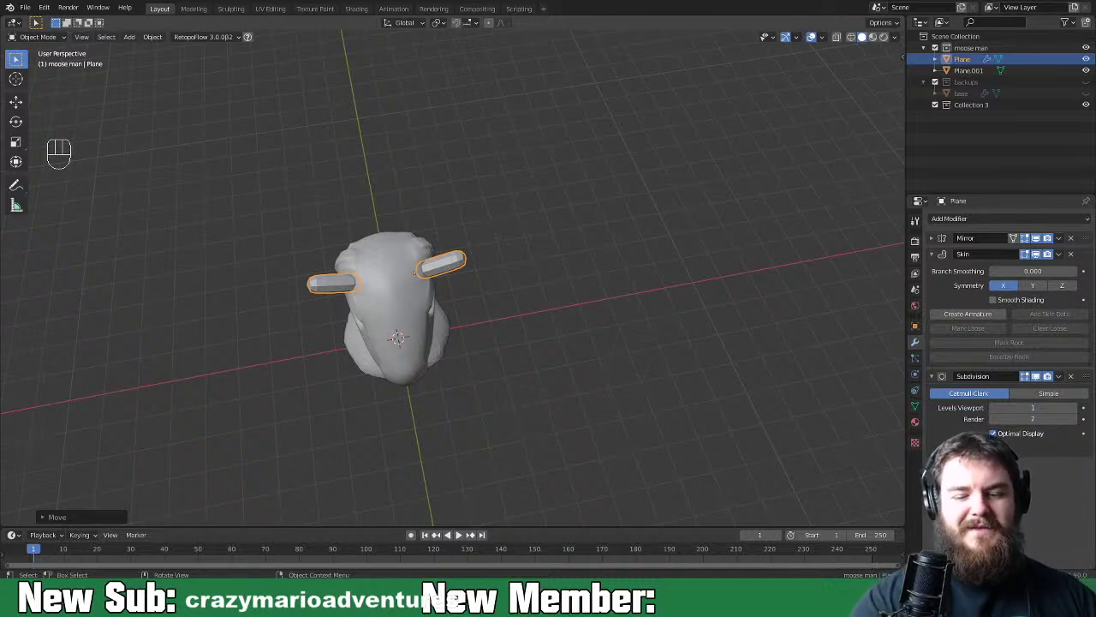
Extrude the antler's tip vertex outward and forward by about 1.18 m
key("Tab")
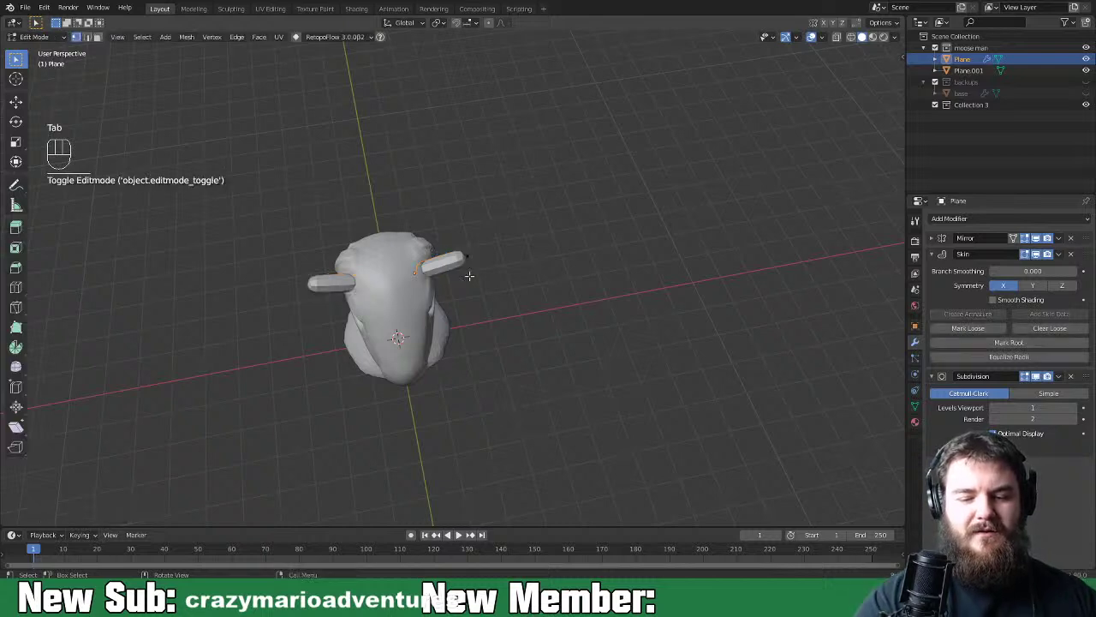
left_click(470, 251)
middle_click_drag(512, 288, 484, 298)
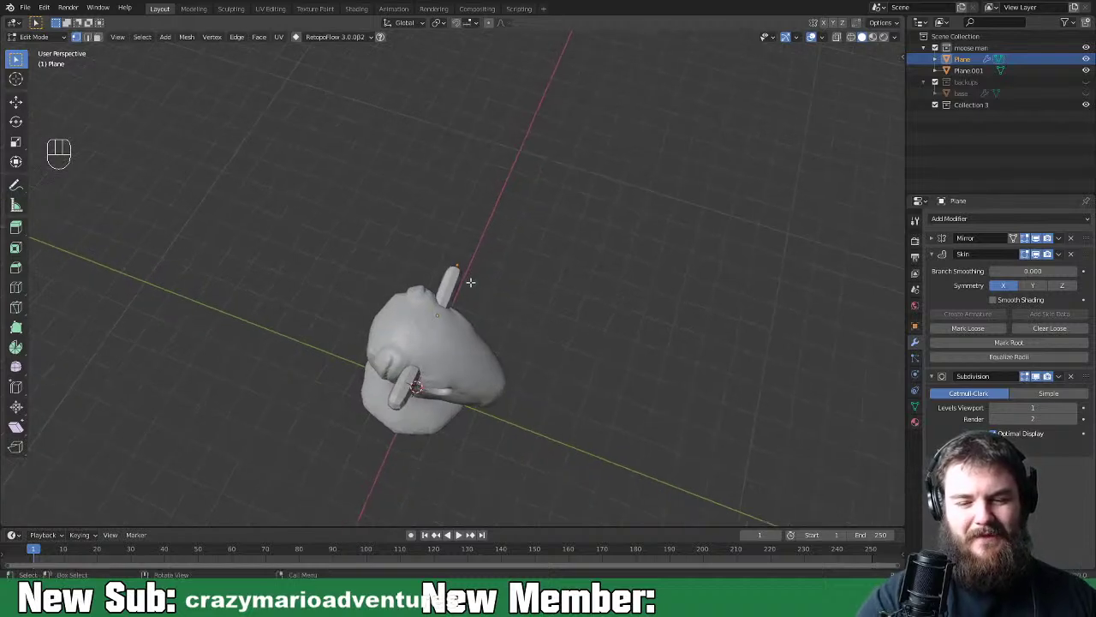
key("e")
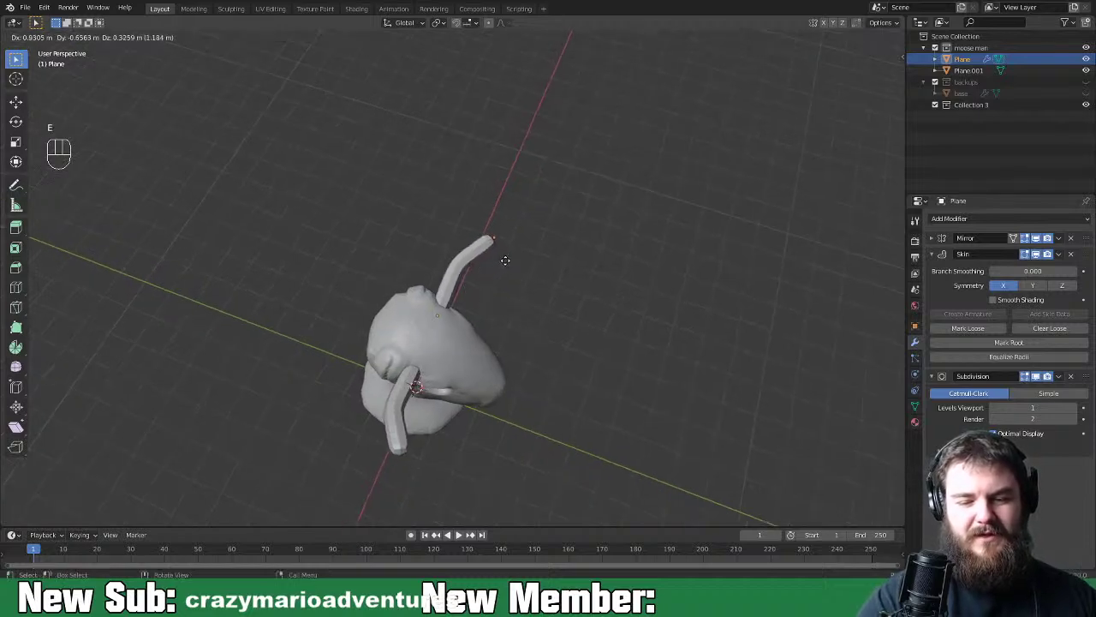
left_click(494, 268)
With X-ray on, extrude a long rear branch from the antler's bend and mark the fork vertex as loose
left_click(493, 299)
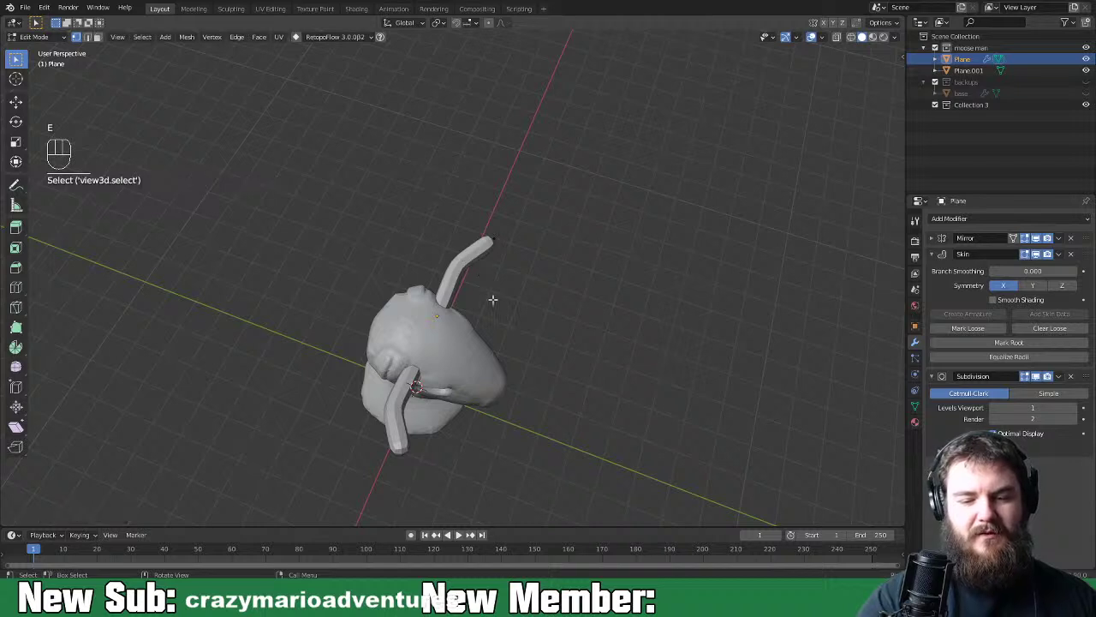
left_click(836, 37)
key("e")
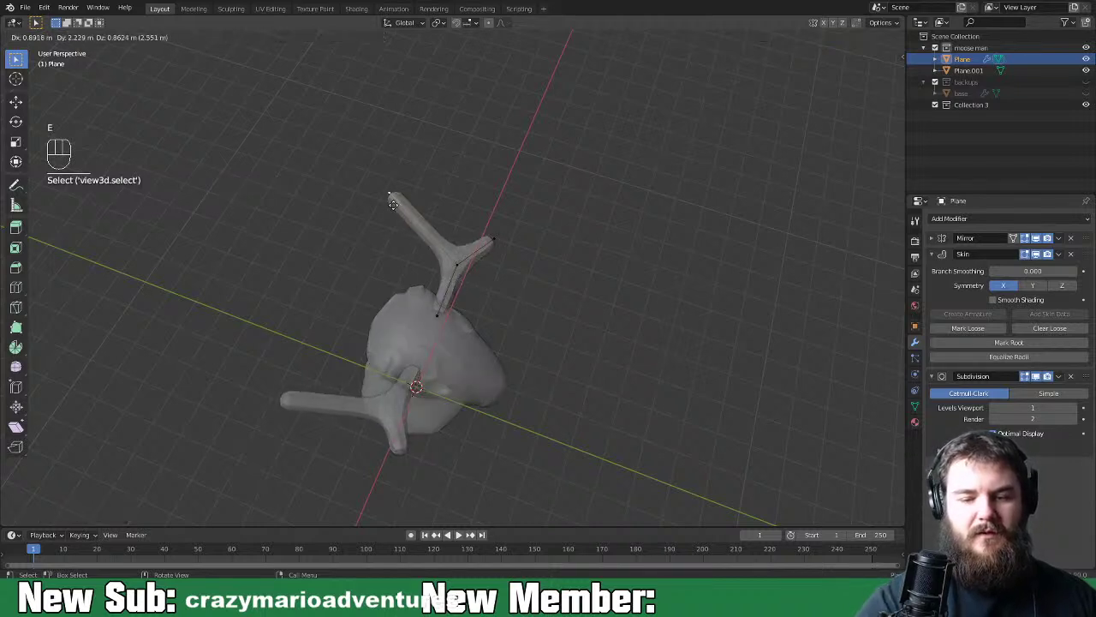
left_click(349, 181)
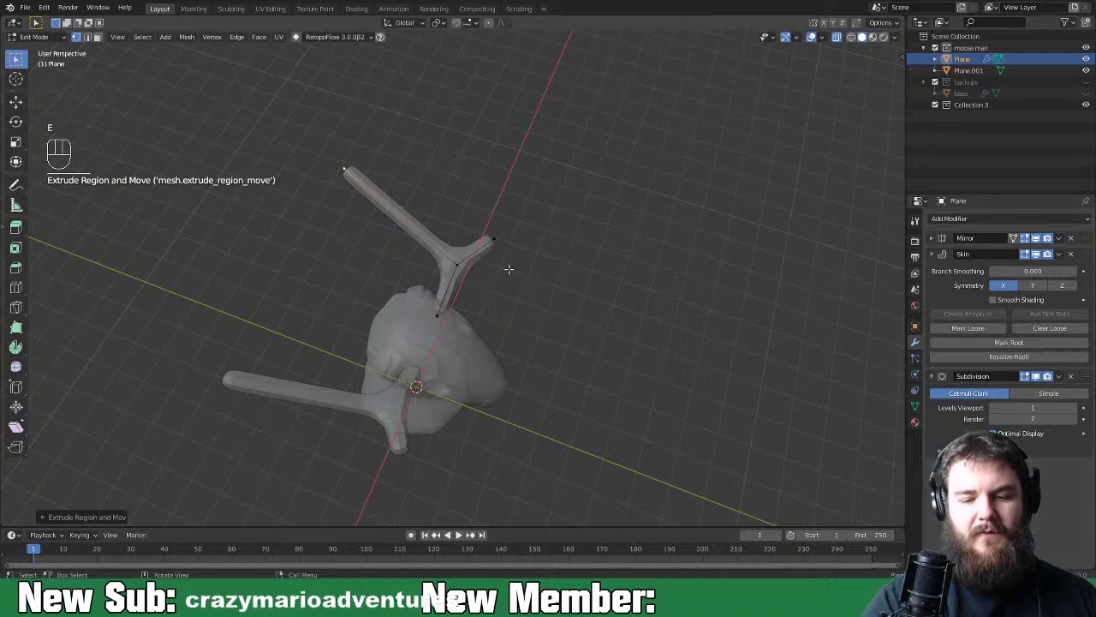
left_click(461, 257)
left_click(968, 328)
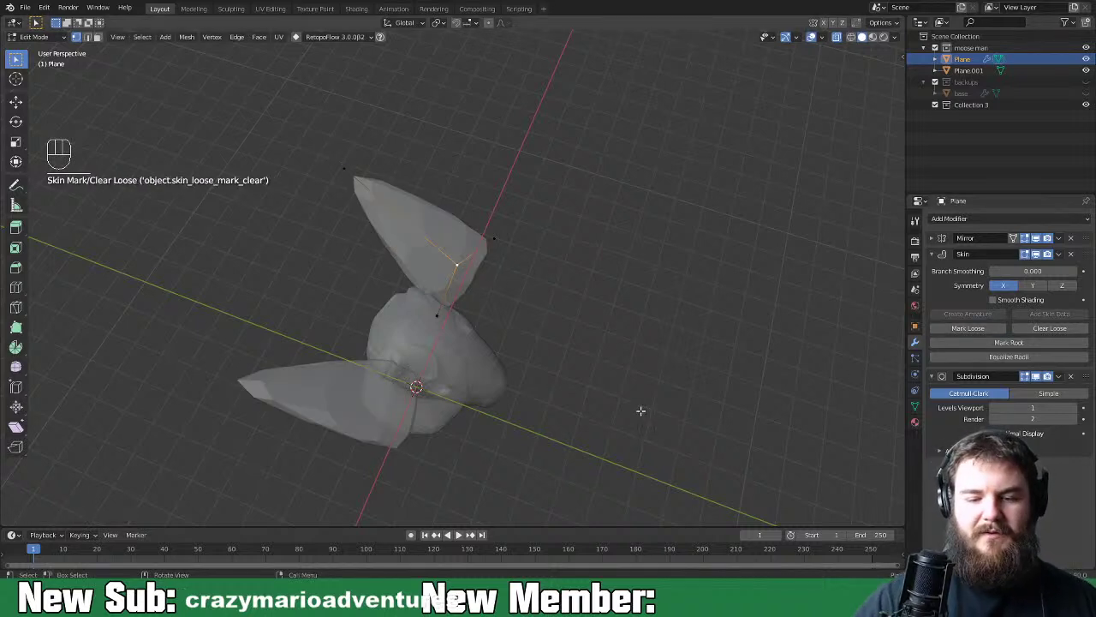
Subdivide the stem edge between the head and the fork, and slide the new vertex up close to the fork
left_click(439, 315, "shift")
right_click(524, 286)
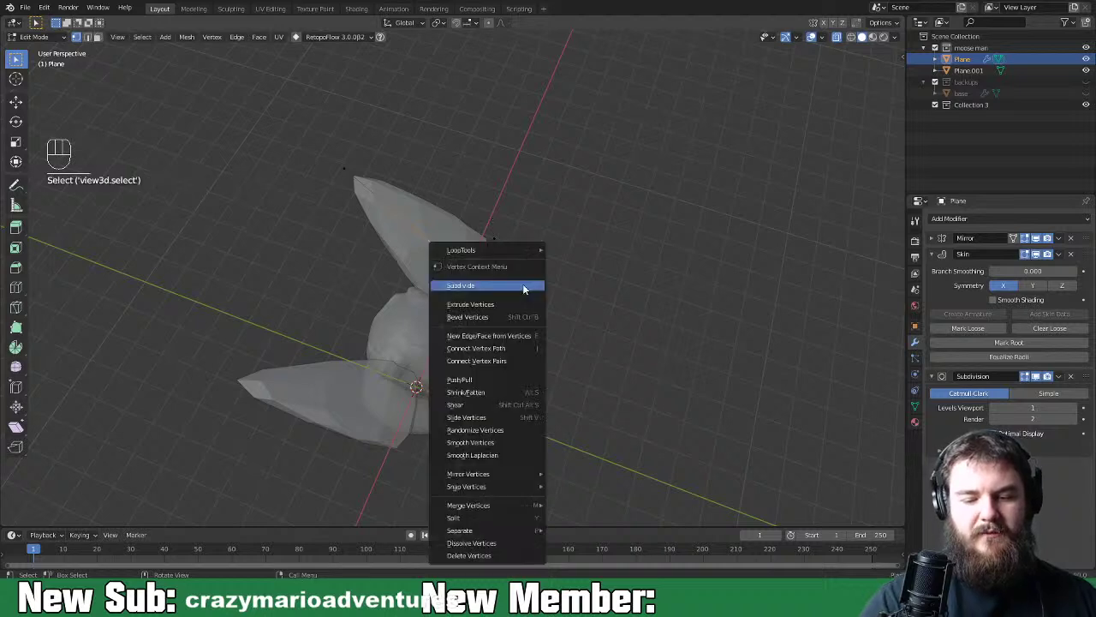
left_click(524, 287)
left_click(454, 302)
key("g")
key("g")
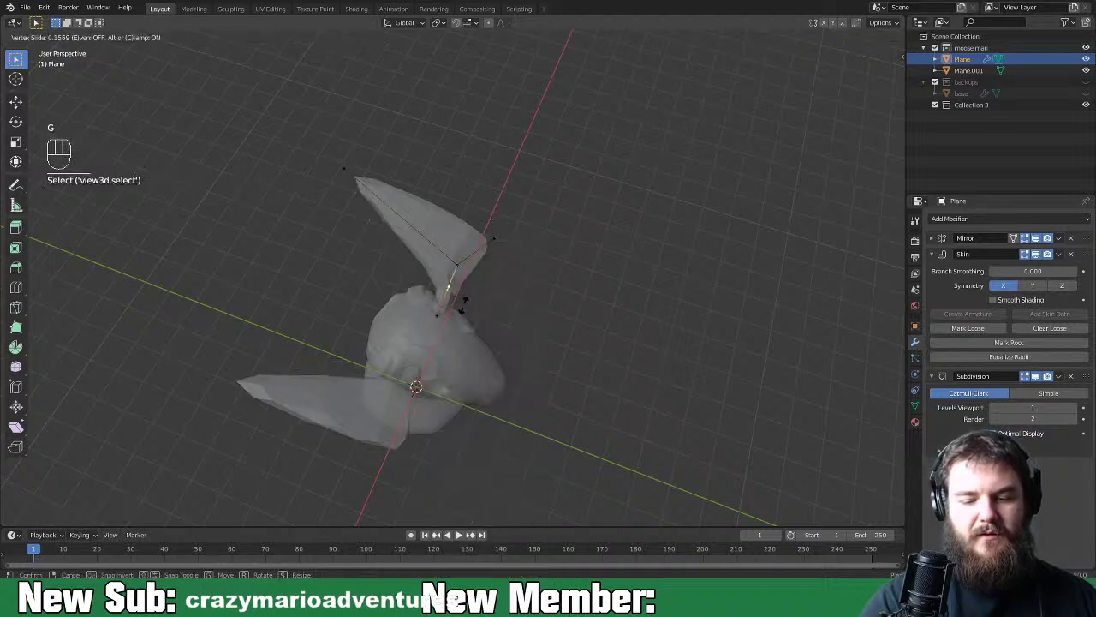
left_click(467, 291)
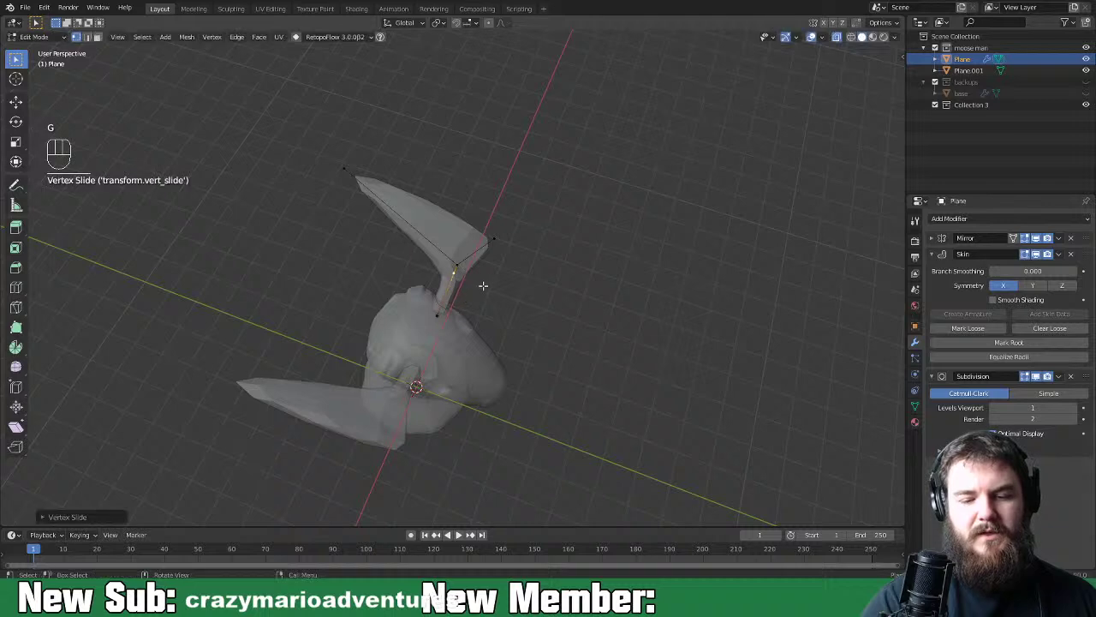
Move the front branch's tip vertex farther out and enlarge the skin radius at both branch tips
left_click(495, 243)
key("g")
left_click(520, 237)
left_click(365, 166)
left_click(509, 232, "shift")
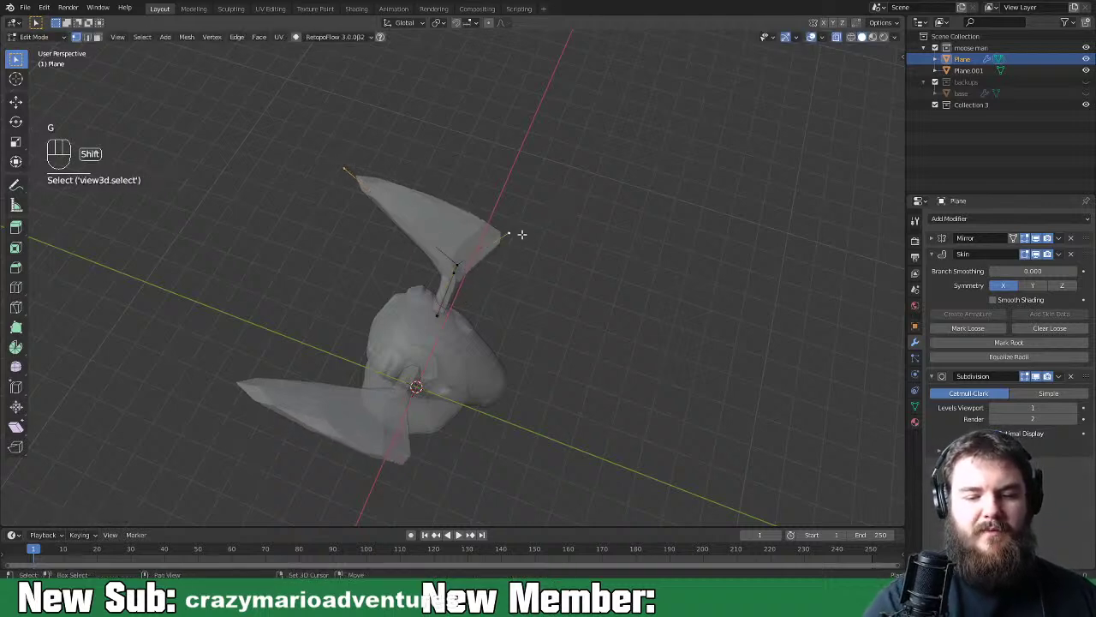
key("ctrl+a")
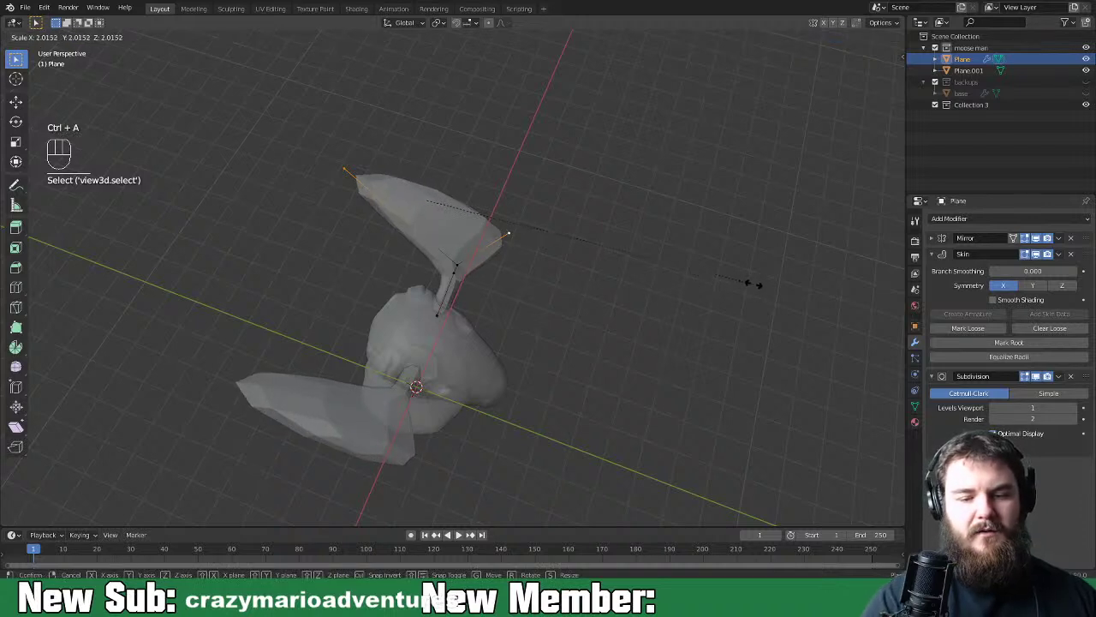
left_click(814, 270)
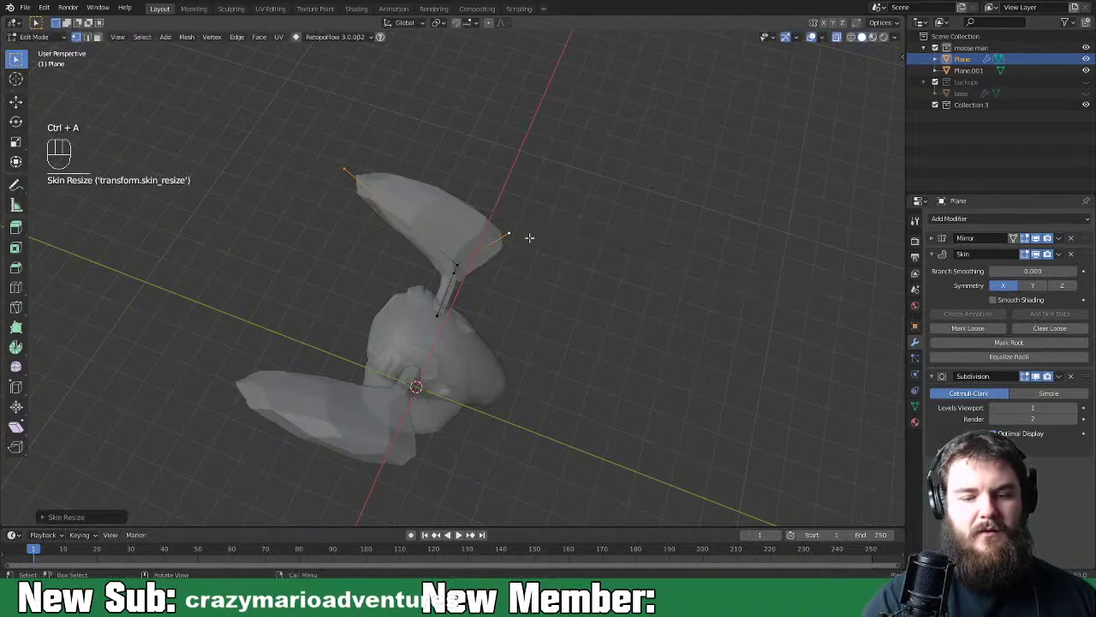
Subdivide the front and rear branch edges of the antler once
key("2")
left_click(447, 246)
left_click(501, 253, "shift")
right_click(555, 238)
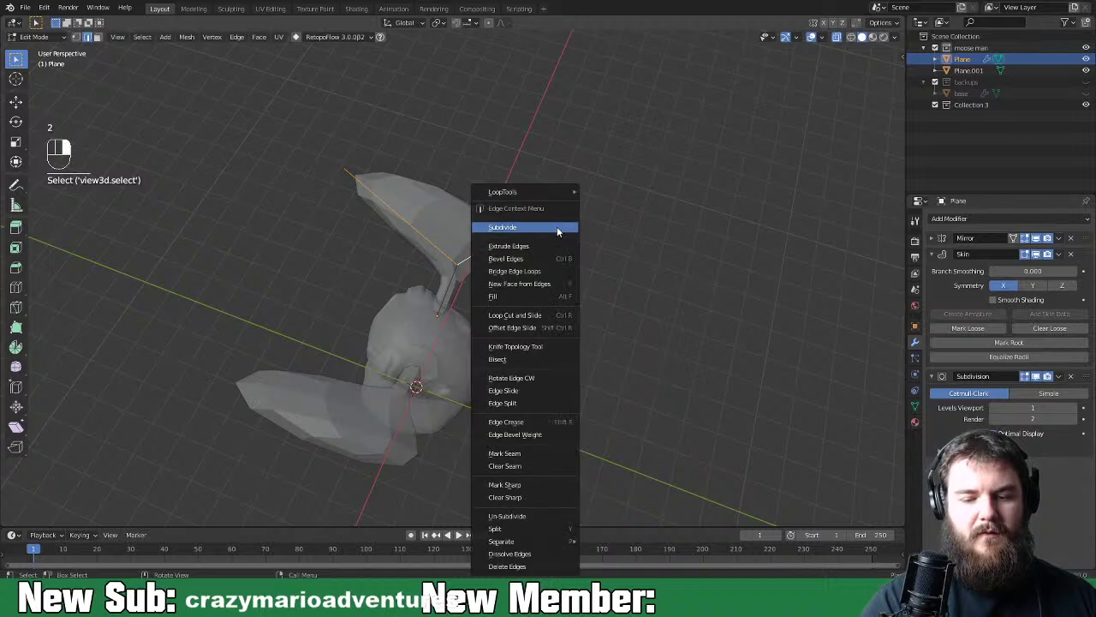
left_click(563, 226)
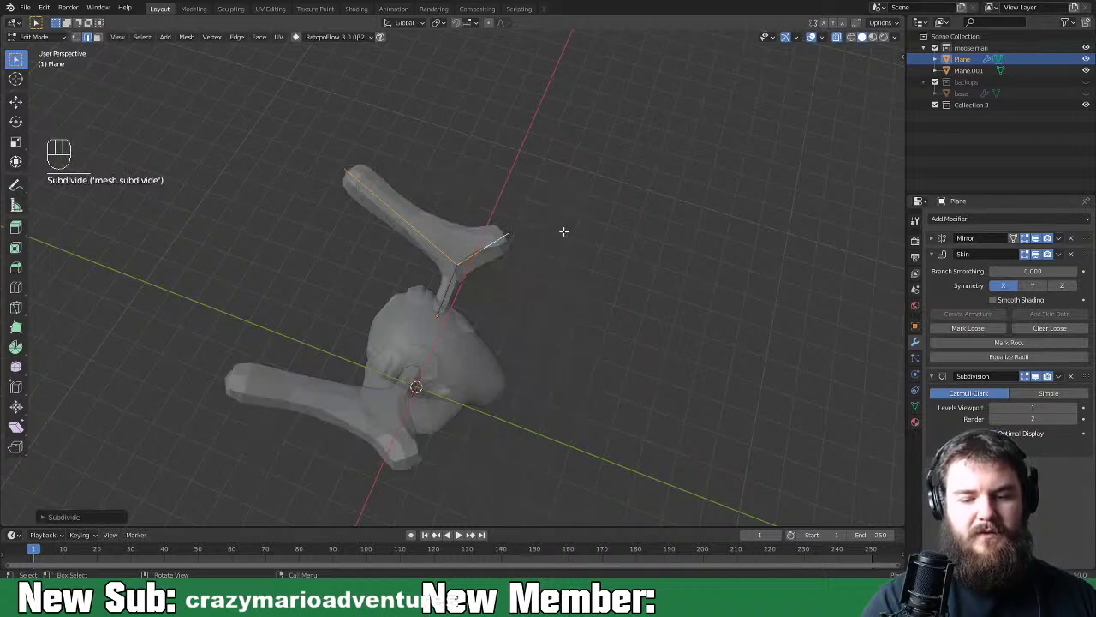
Move the front branch's middle and tip vertices outward, away from the fork
key("grave")
key("Escape")
key("1")
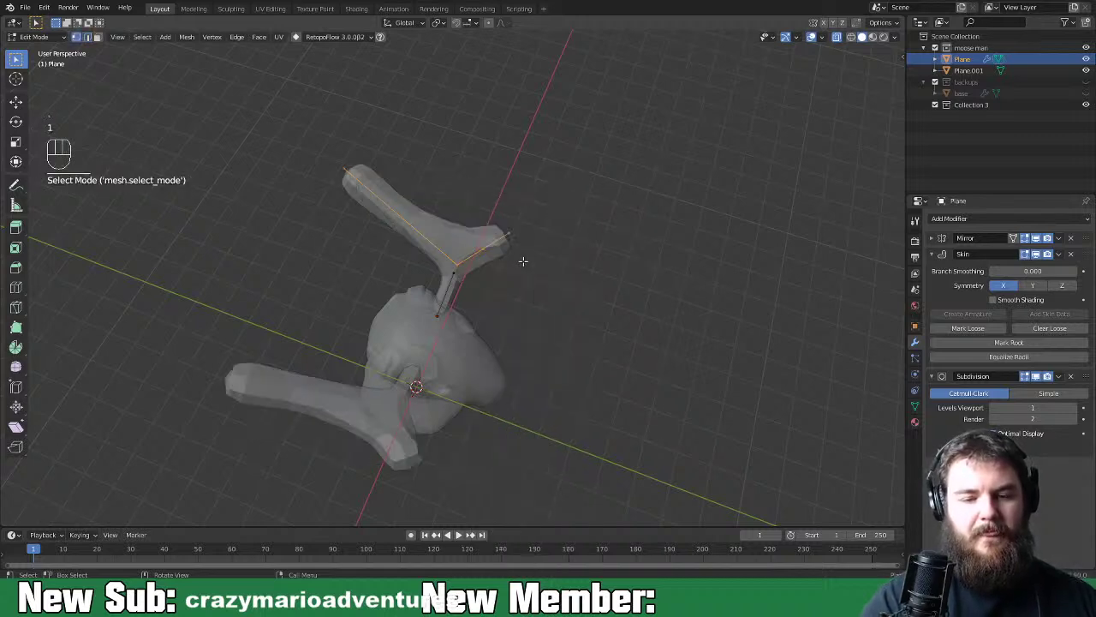
left_click_drag(477, 228, 528, 272)
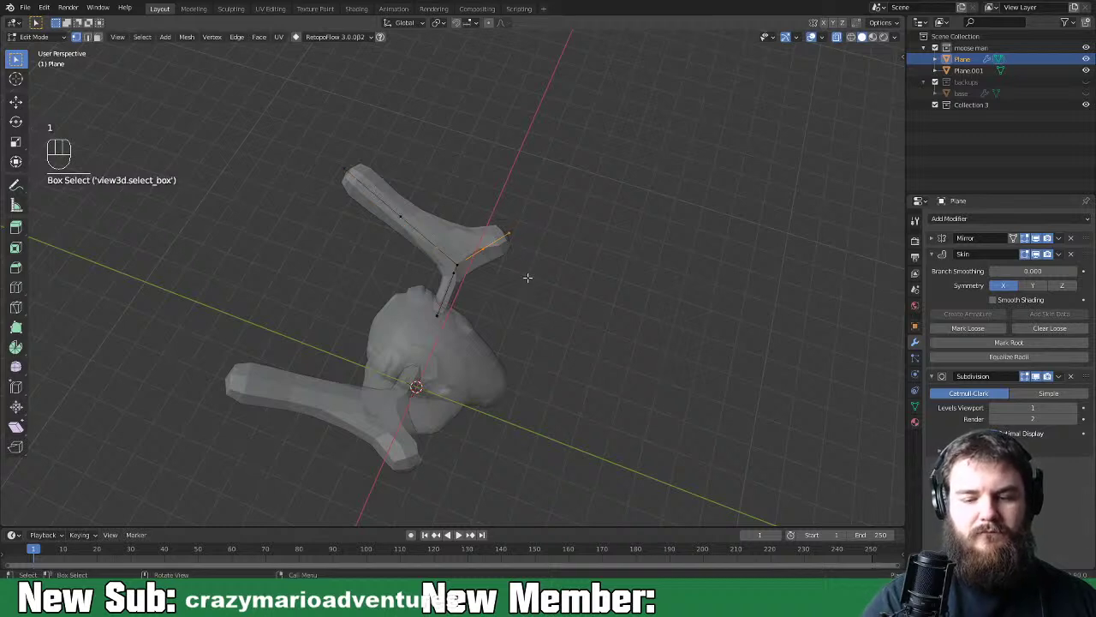
key("g")
left_click(532, 228)
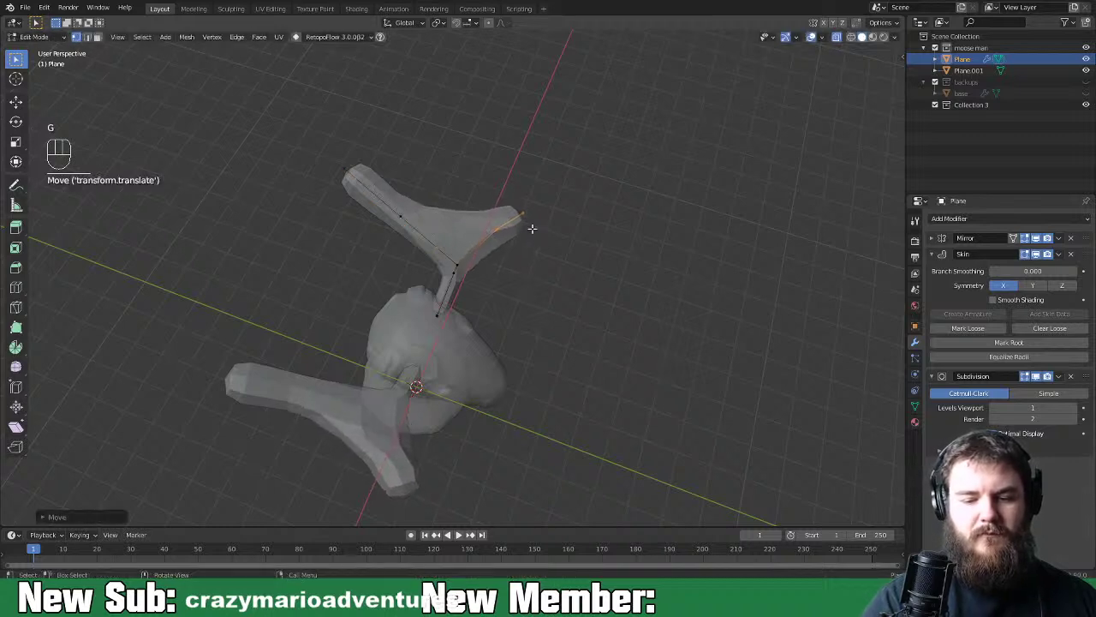
Scale the skin radius about 2.4 times at the rear branch's middle vertex and about 1.25 times at the front branch's
left_click(402, 217)
key("ctrl+a")
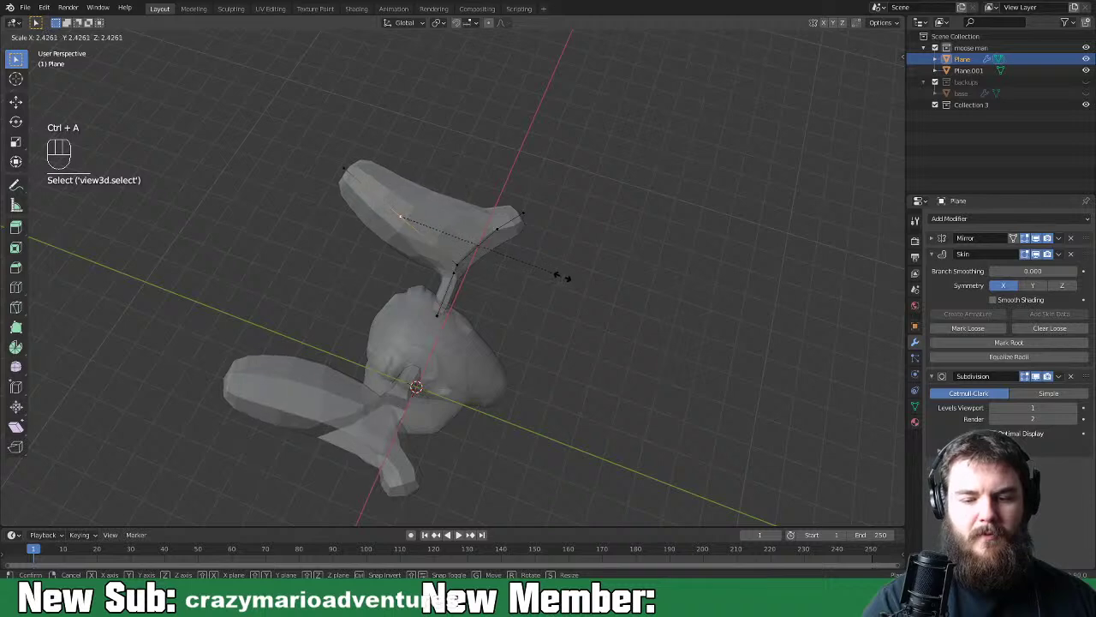
left_click(556, 267)
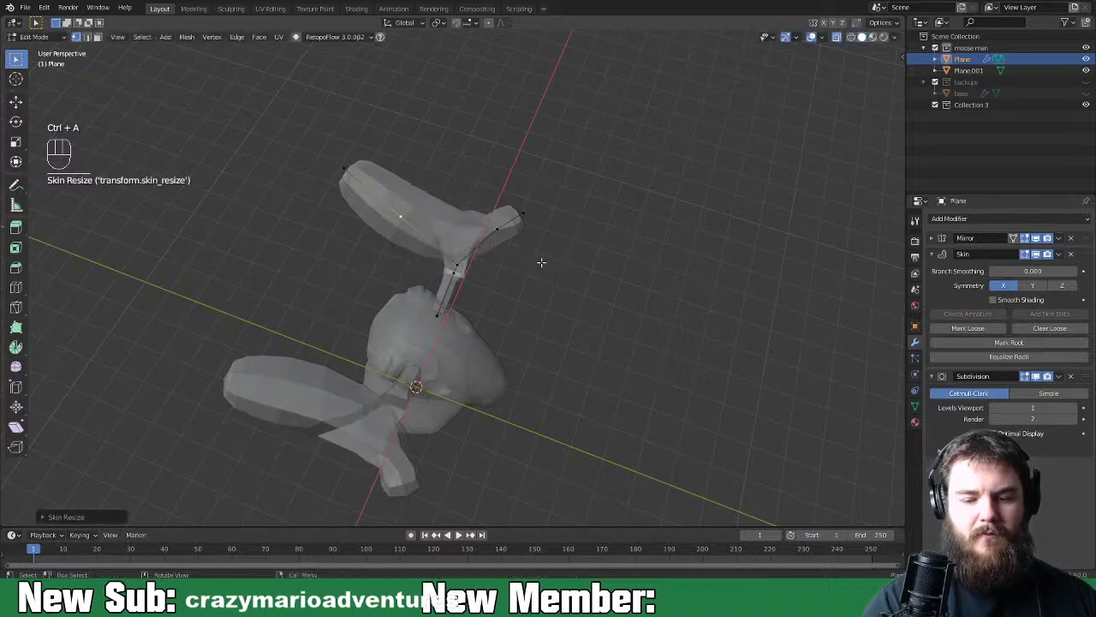
left_click(460, 267)
middle_click_drag(479, 273, 518, 272)
key("ctrl+a")
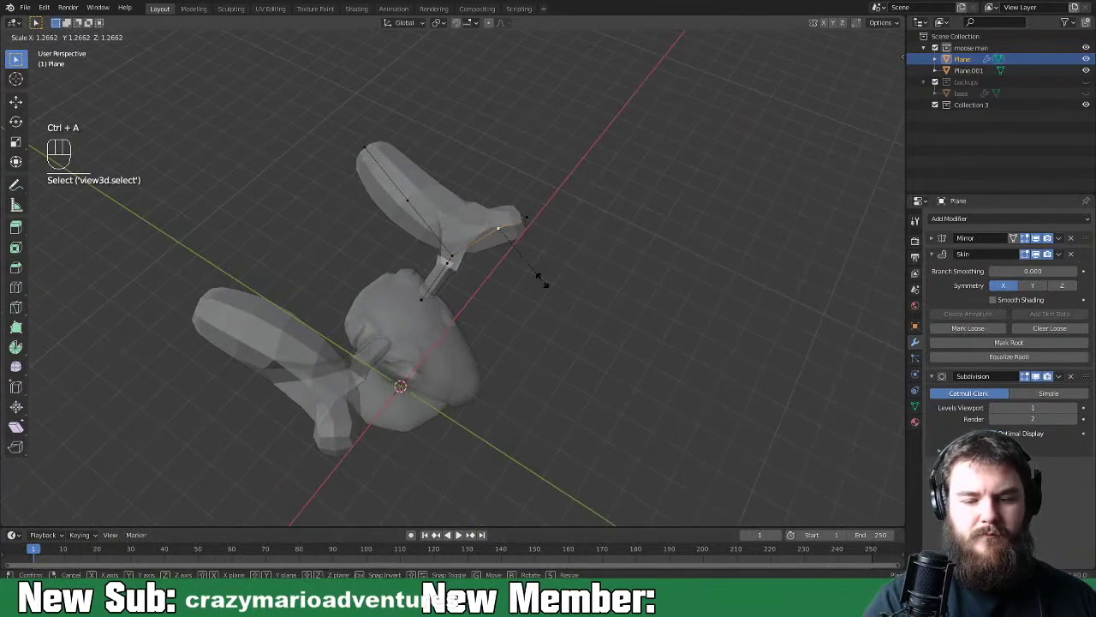
left_click(538, 276)
middle_click_drag(538, 276, 546, 300)
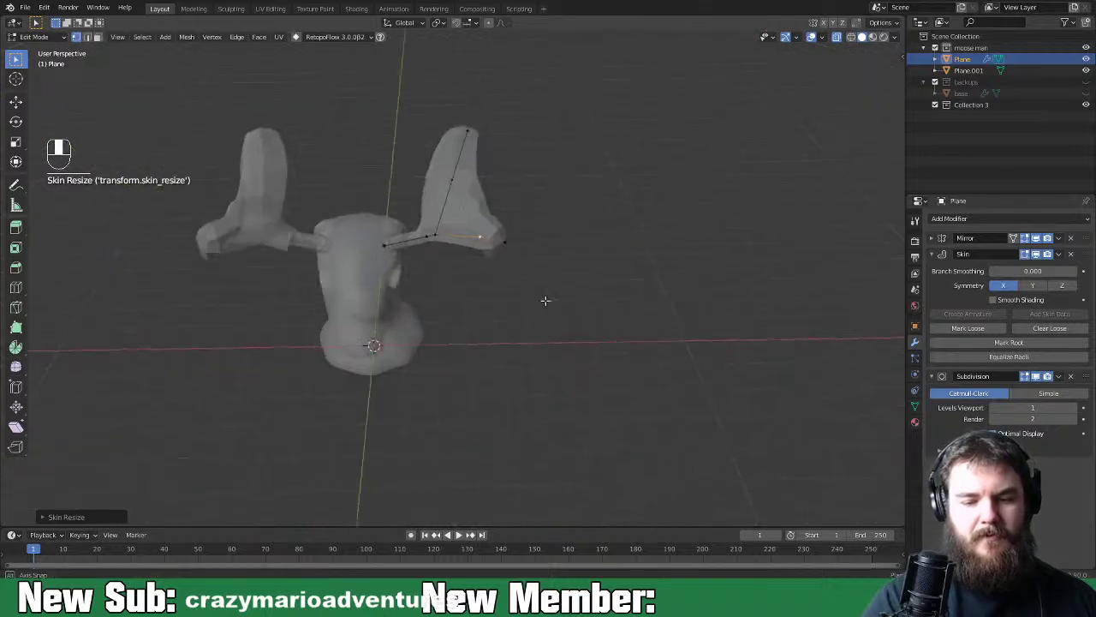
Raise the rear branch's tip vertex and check the antlers from several angles
left_click(514, 249)
middle_click_drag(513, 250, 690, 196)
left_click(334, 173)
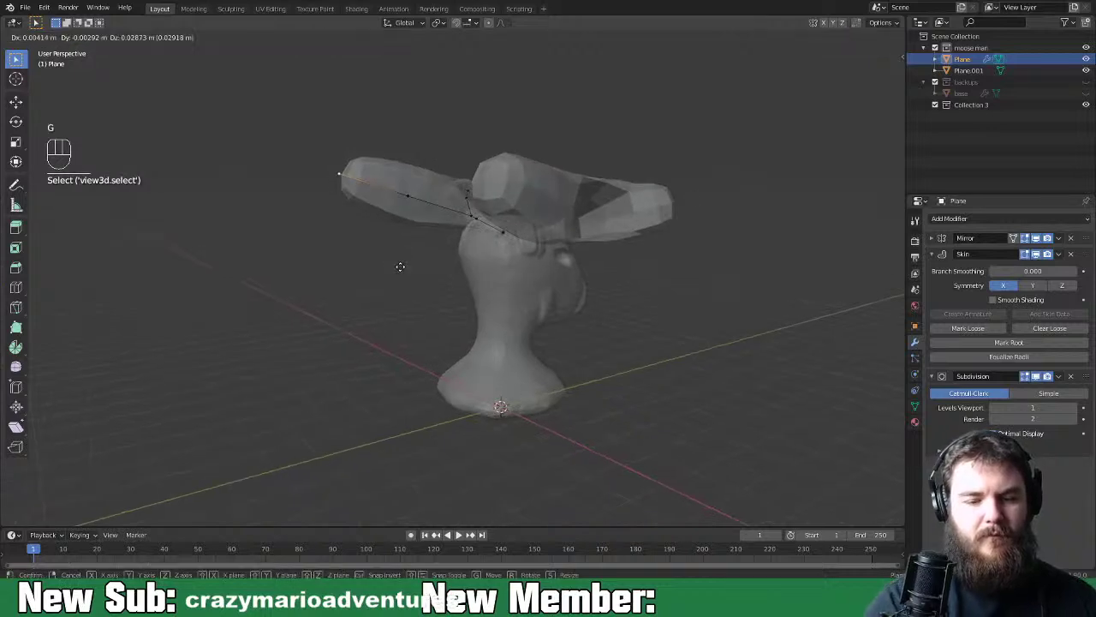
key("g")
left_click(402, 244)
middle_click_drag(658, 211, 551, 453)
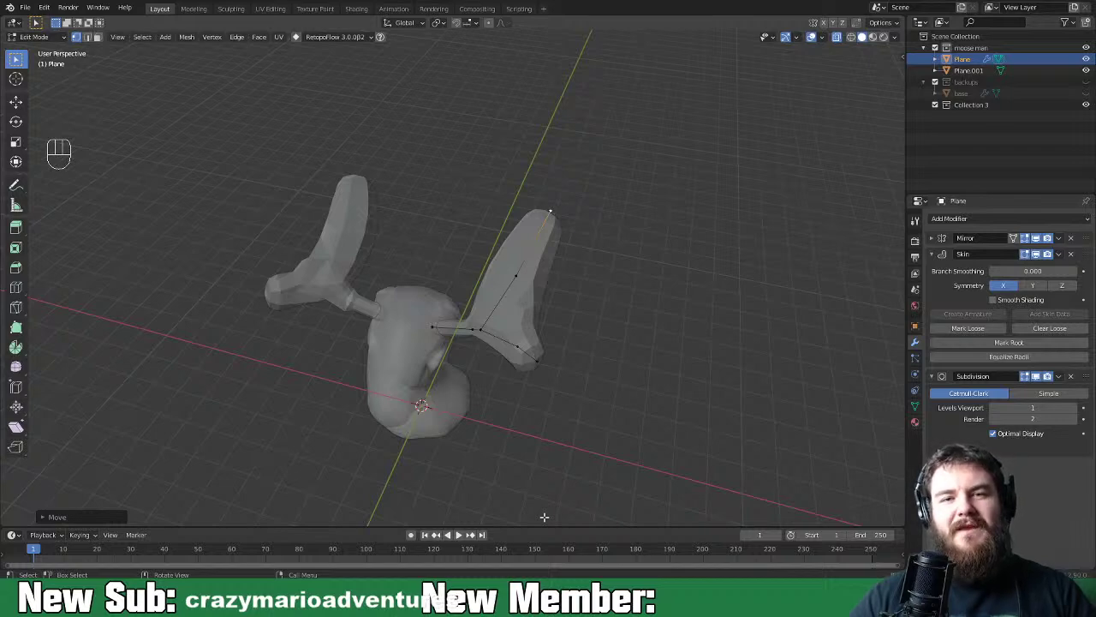
middle_click_drag(588, 338, 629, 265)
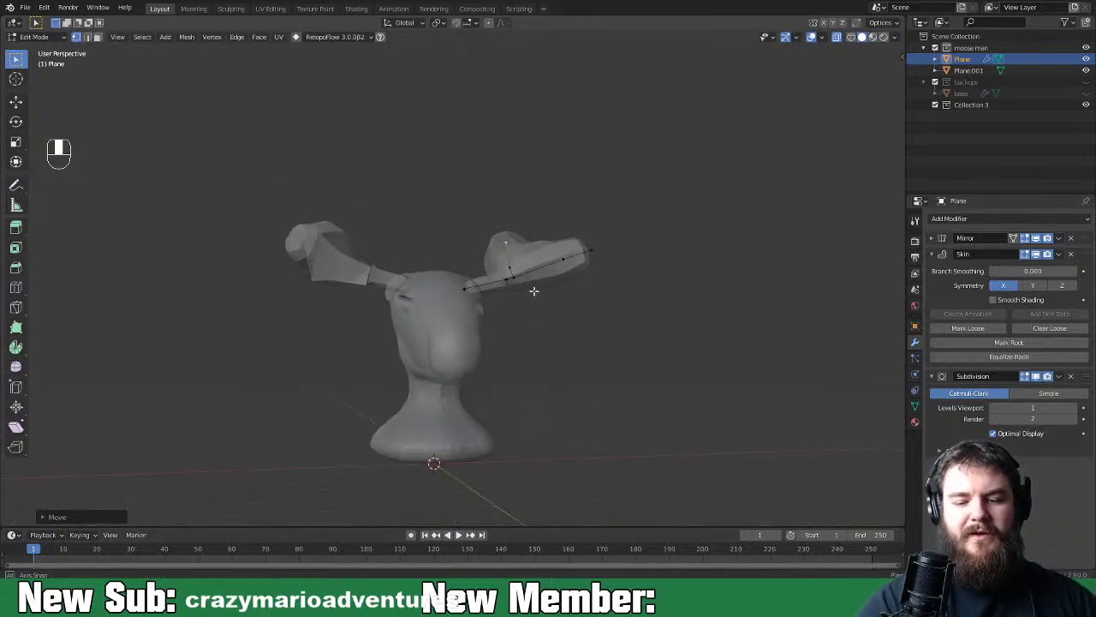
Enlarge the skin radius at the antler's fork vertex
middle_click_drag(533, 289, 498, 293)
left_click(507, 290)
key("ctrl+a")
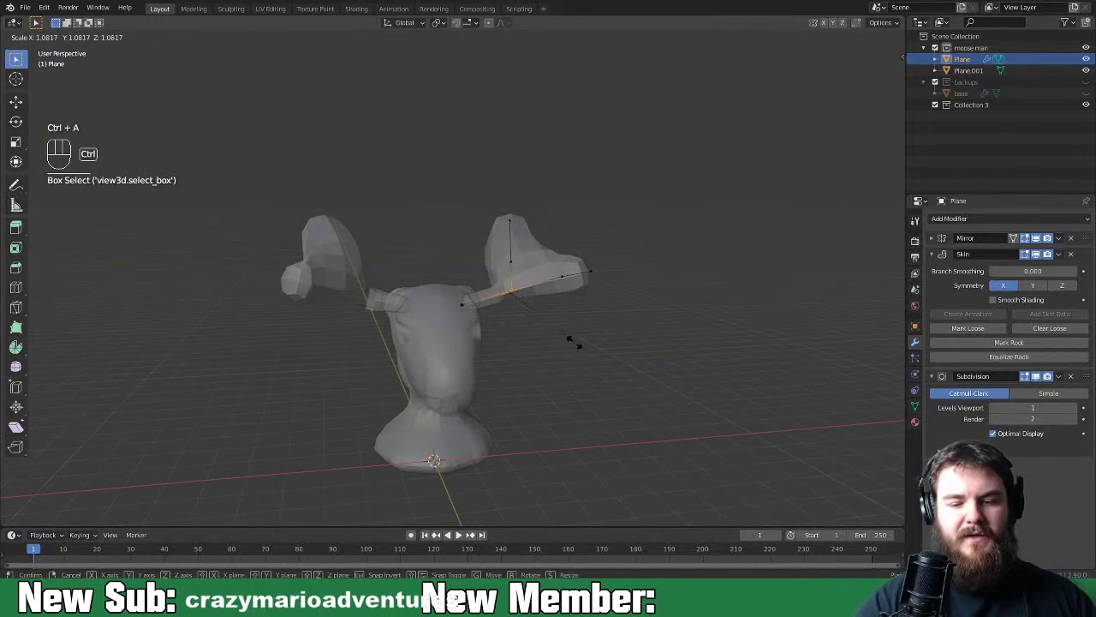
left_click(592, 369)
Move the antler's fork vertex outward, away from the head, along with the stem's end
middle_click_drag(548, 310, 579, 386)
left_click(507, 323)
key("g")
left_click(541, 318)
middle_click_drag(603, 320, 523, 337)
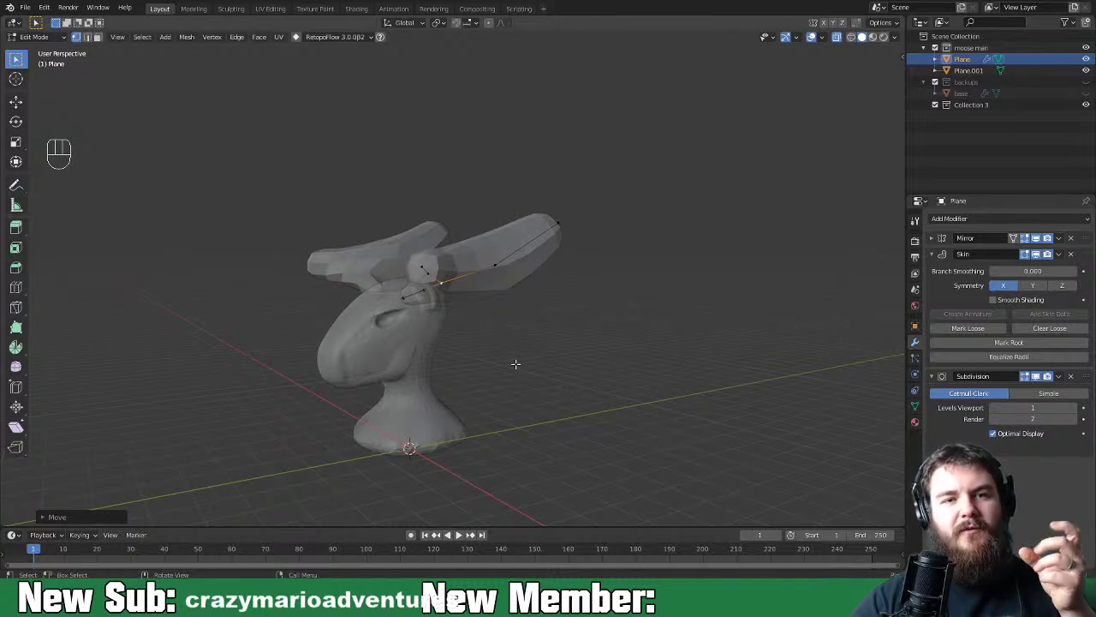
Flatten the skin radius of the rear branch's middle and tip vertices by scaling it to about 0.55 along global Y
middle_click_drag(551, 362, 625, 402)
left_click(552, 216, "shift")
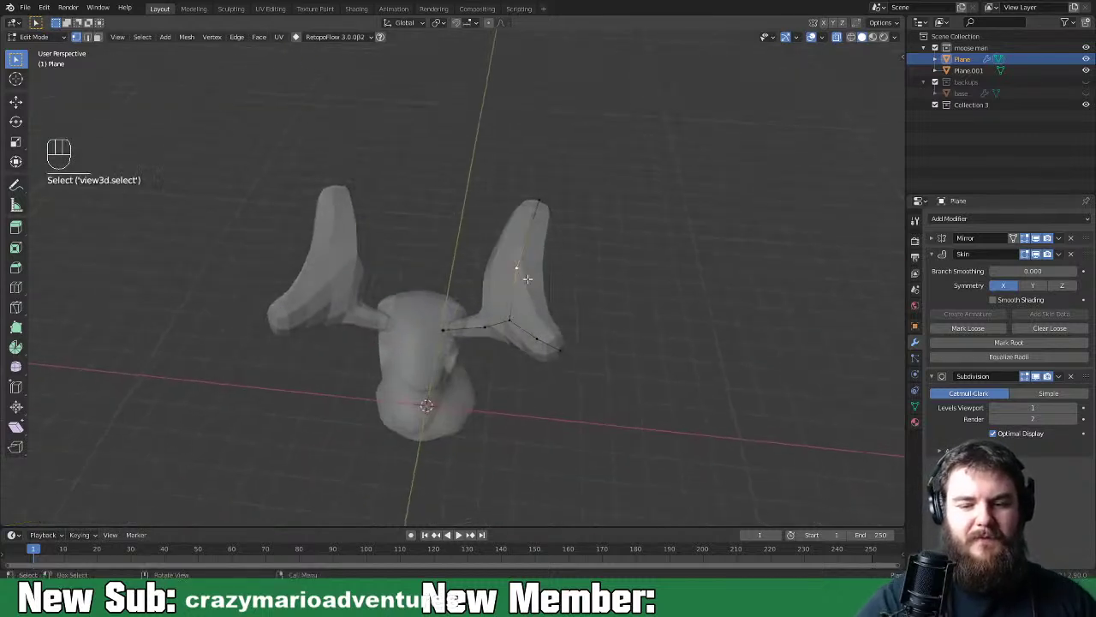
key("ctrl+a")
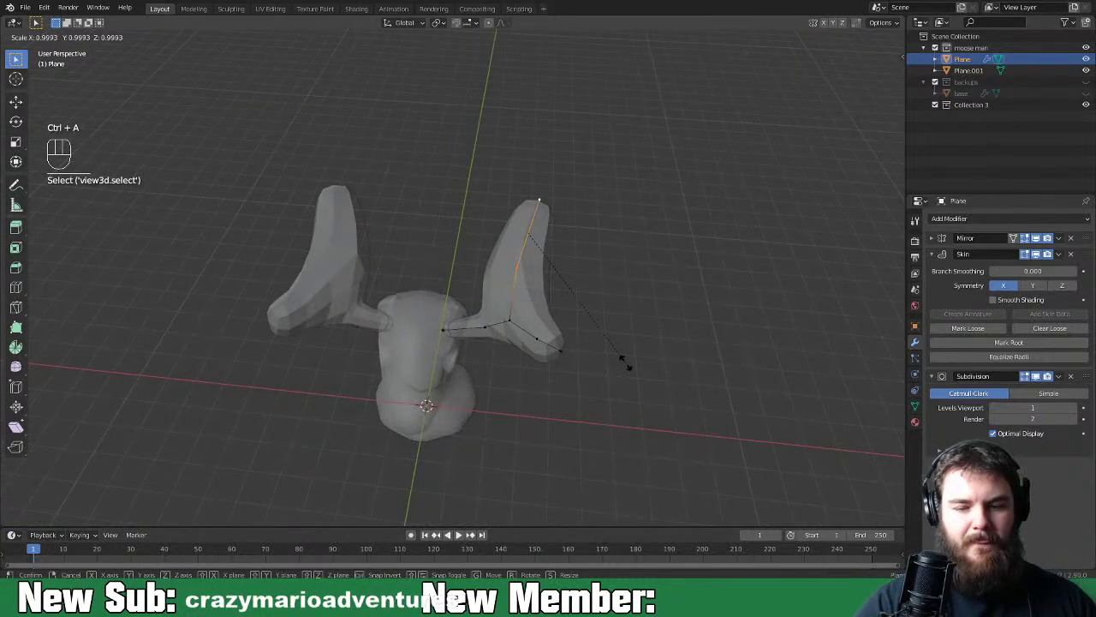
key("y")
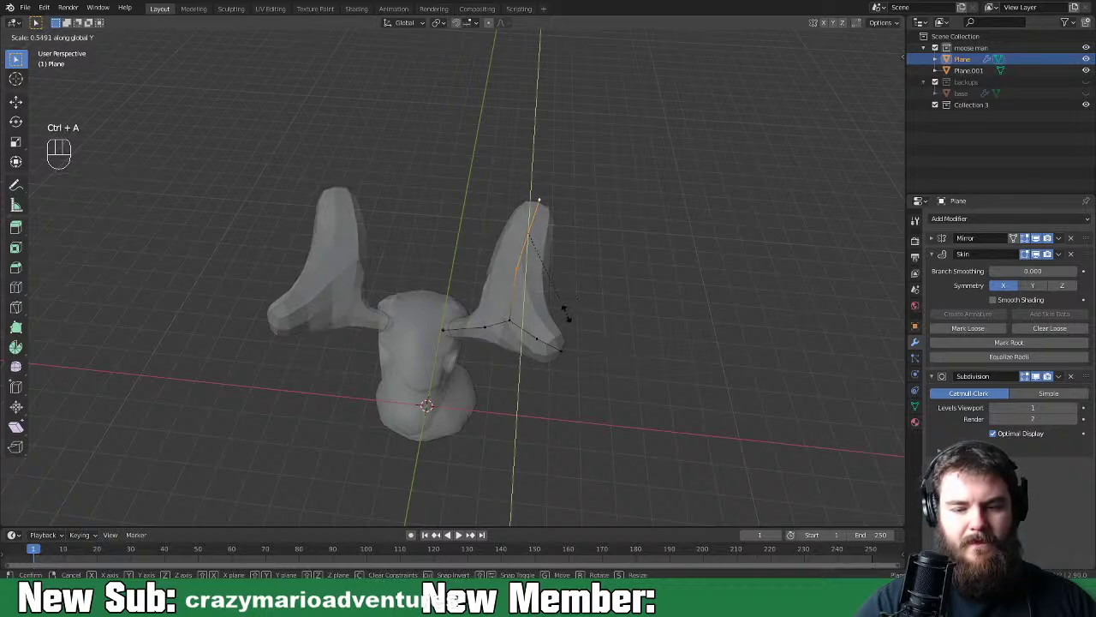
left_click(567, 313)
Scale the skin radius of the front branch's middle and tip vertices to about 0.71 along global Y
middle_click_drag(594, 342, 592, 308)
left_click(565, 271)
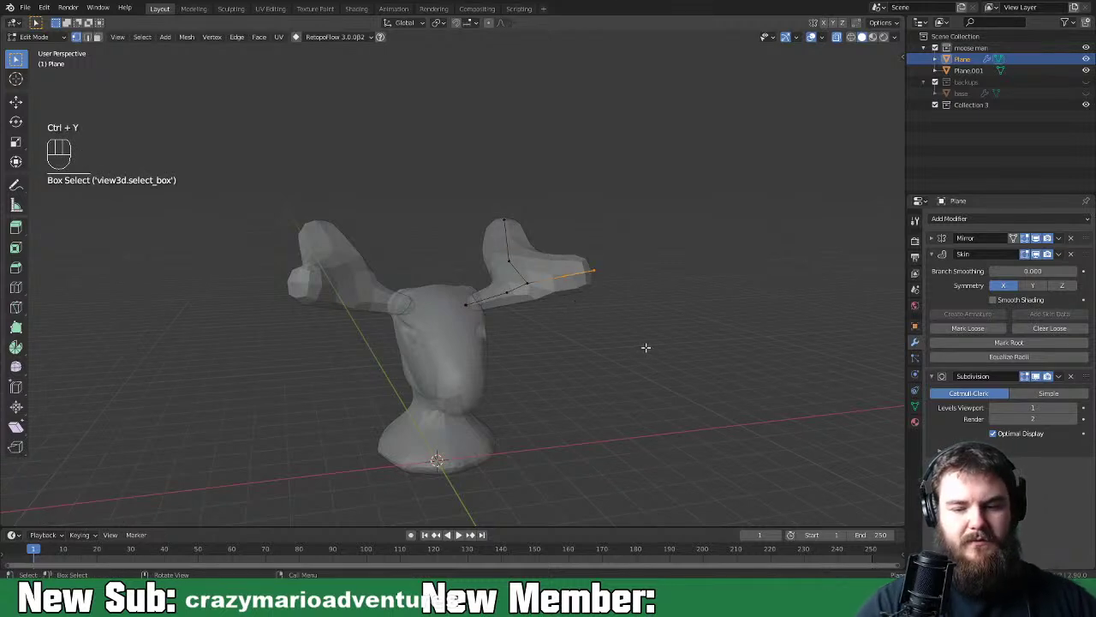
key("ctrl+a")
key("ctrl+y")
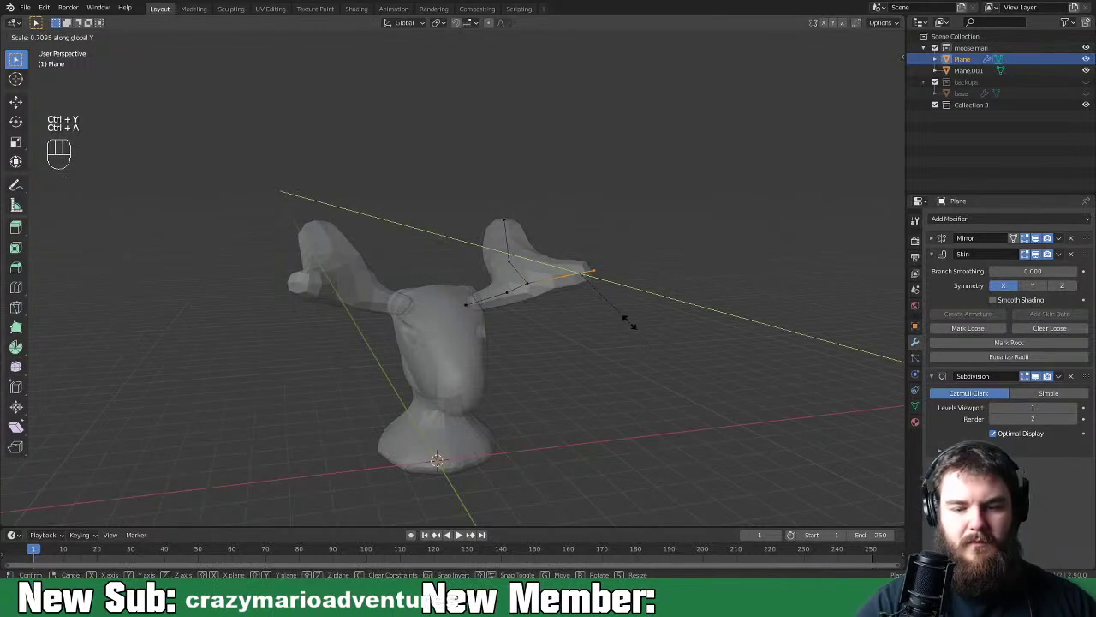
left_click(631, 322)
Leave mesh editing and examine the shape of both antlers from above and from the side
middle_click_drag(633, 326, 651, 383)
key("Tab")
middle_click_drag(733, 231, 562, 402)
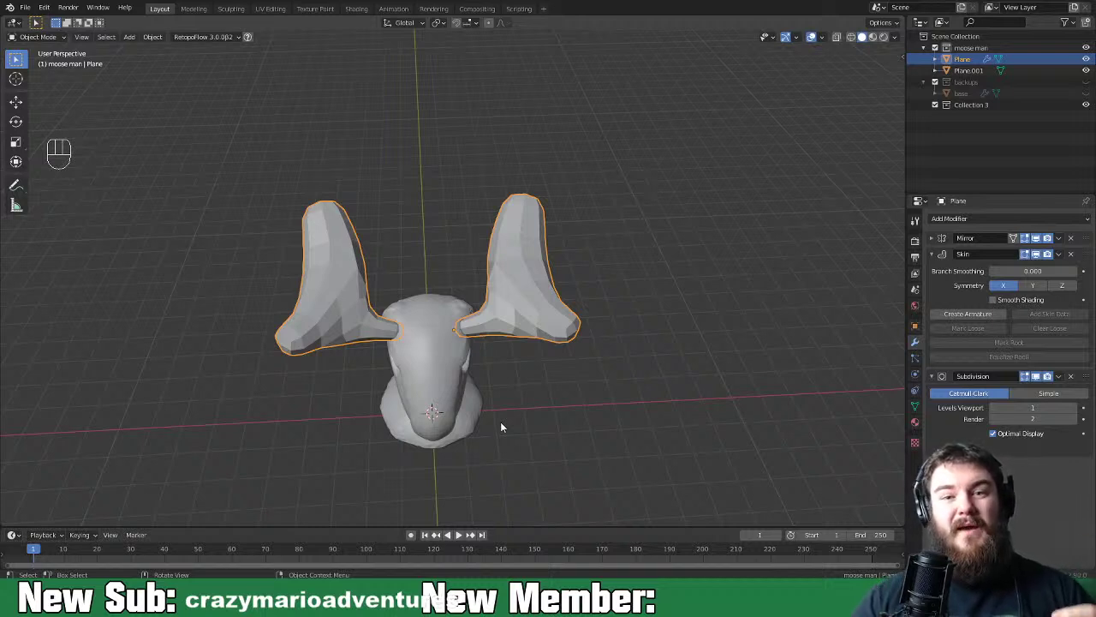
middle_click_drag(666, 433, 626, 408)
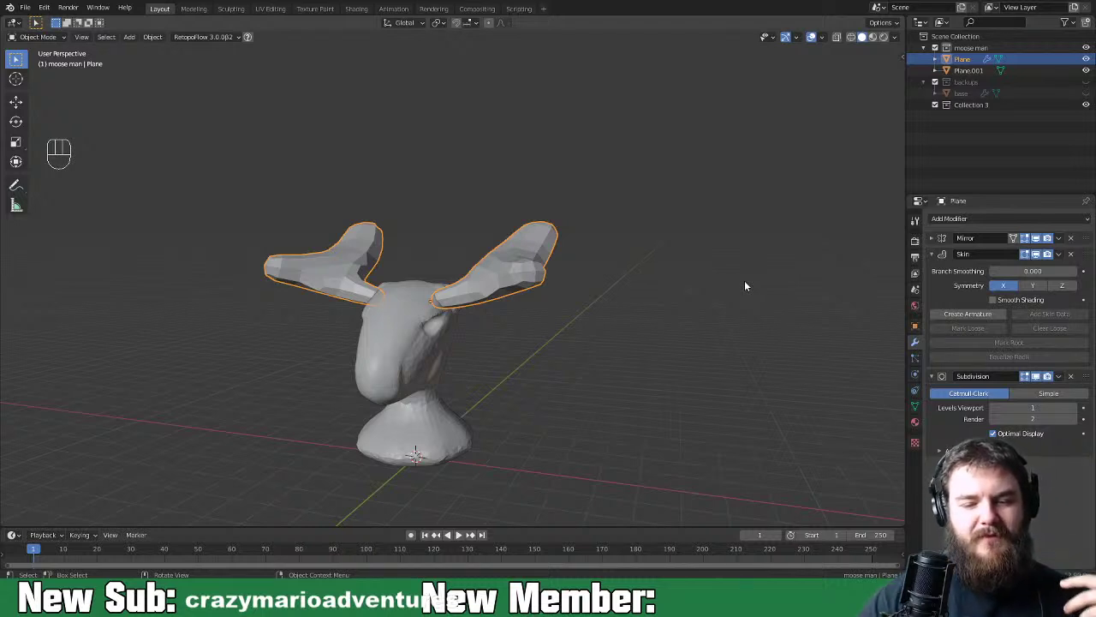
middle_click_drag(595, 391, 645, 412)
Return to editing the antler mesh and slide the stem's middle vertex about 0.15 along its edge toward the fork
key("Tab")
key("Tab")
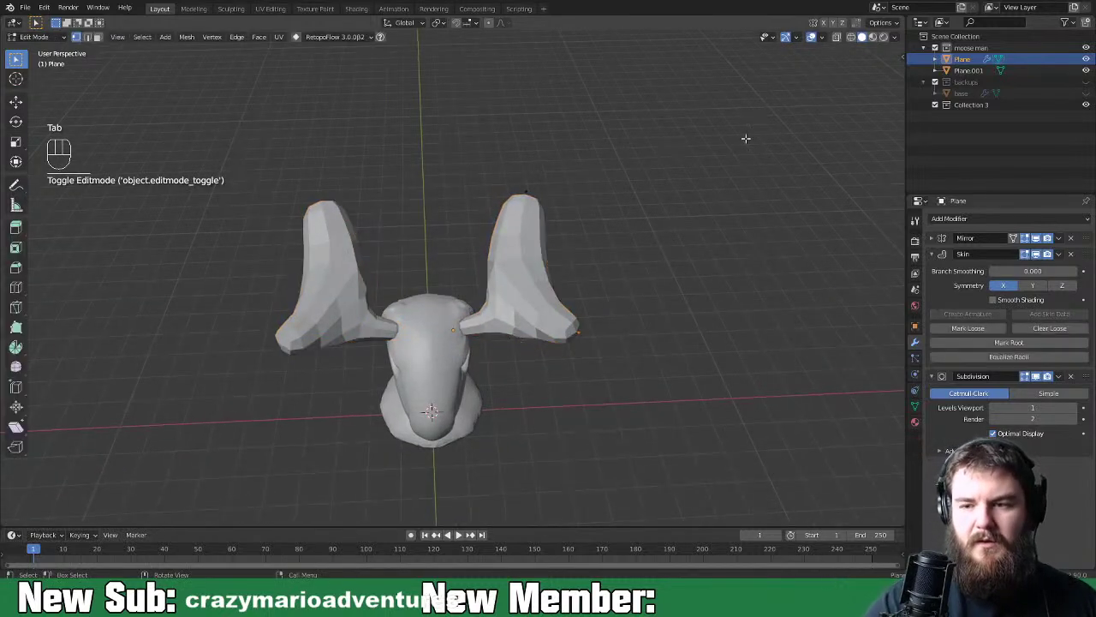
key("Tab")
left_click(499, 321)
key("g")
key("g")
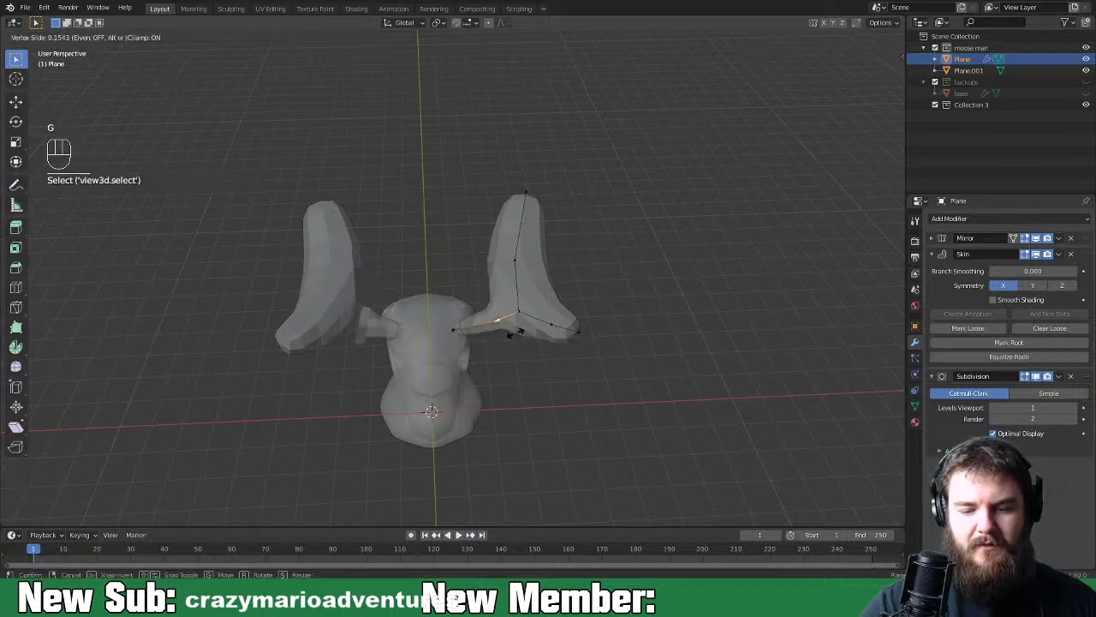
left_click(519, 332)
middle_click_drag(518, 331, 549, 273)
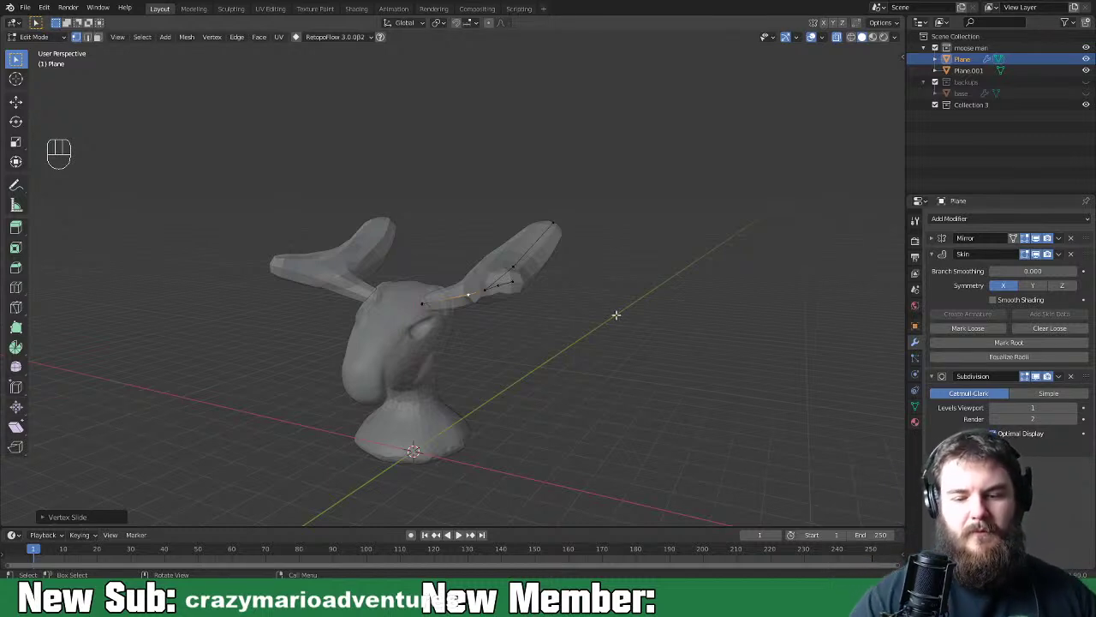
middle_click_drag(617, 334, 673, 311)
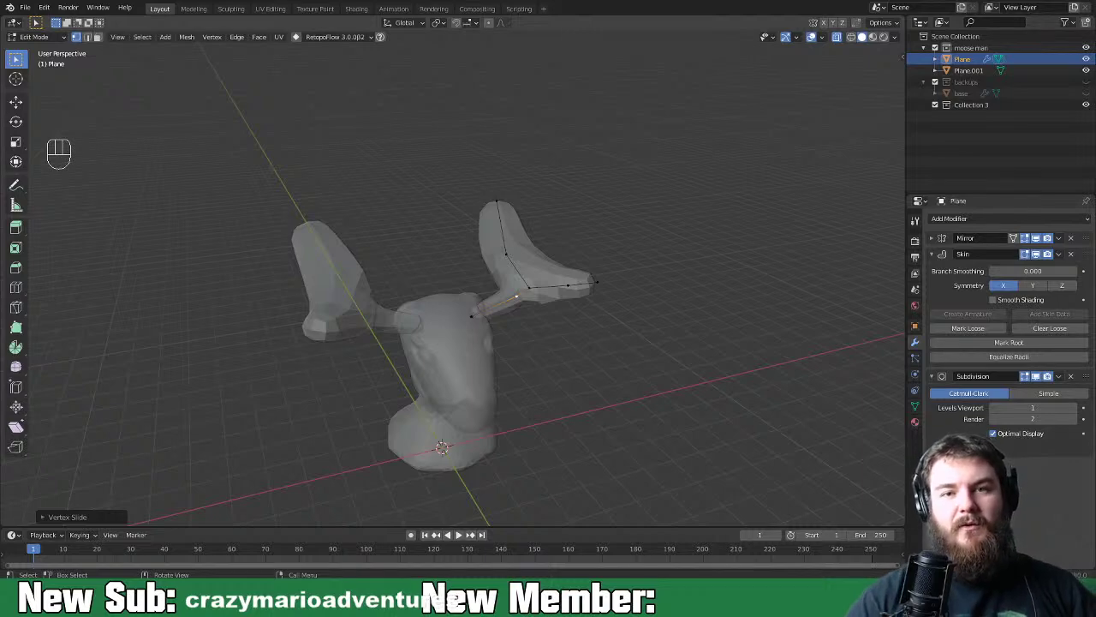
Nudge the antler's fork vertex slightly outward, away from the stem
middle_click_drag(531, 334, 577, 332)
left_click(533, 290)
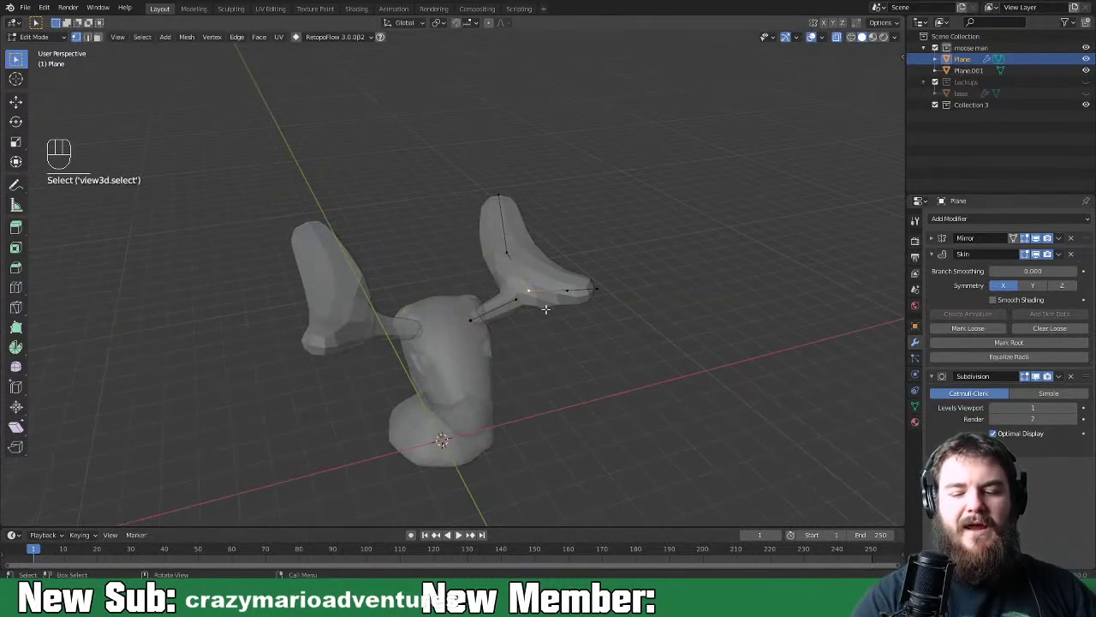
key("g")
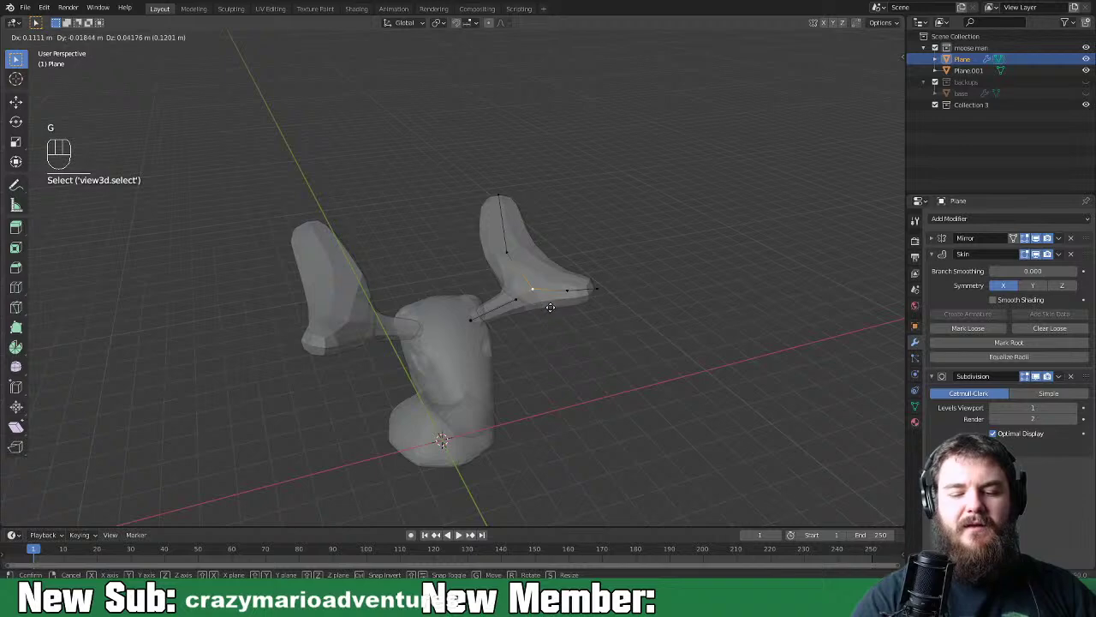
left_click(599, 309)
middle_click_drag(599, 308, 503, 312)
Slightly reduce the skin radius at the stem's middle vertex and rescale it at the fork vertex
left_click(503, 312)
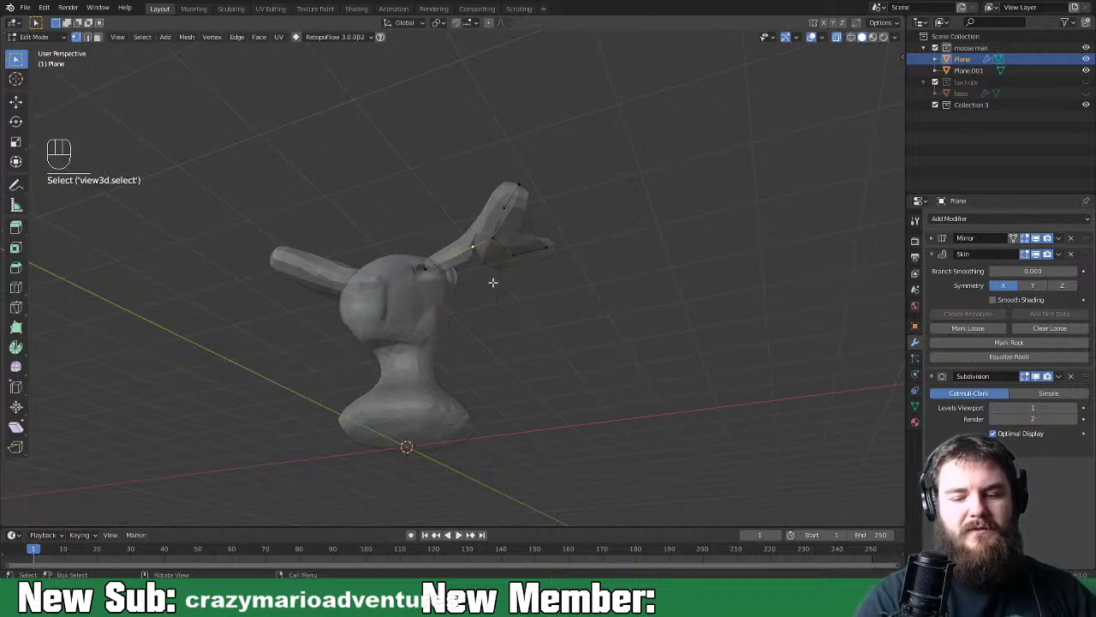
key("ctrl+a")
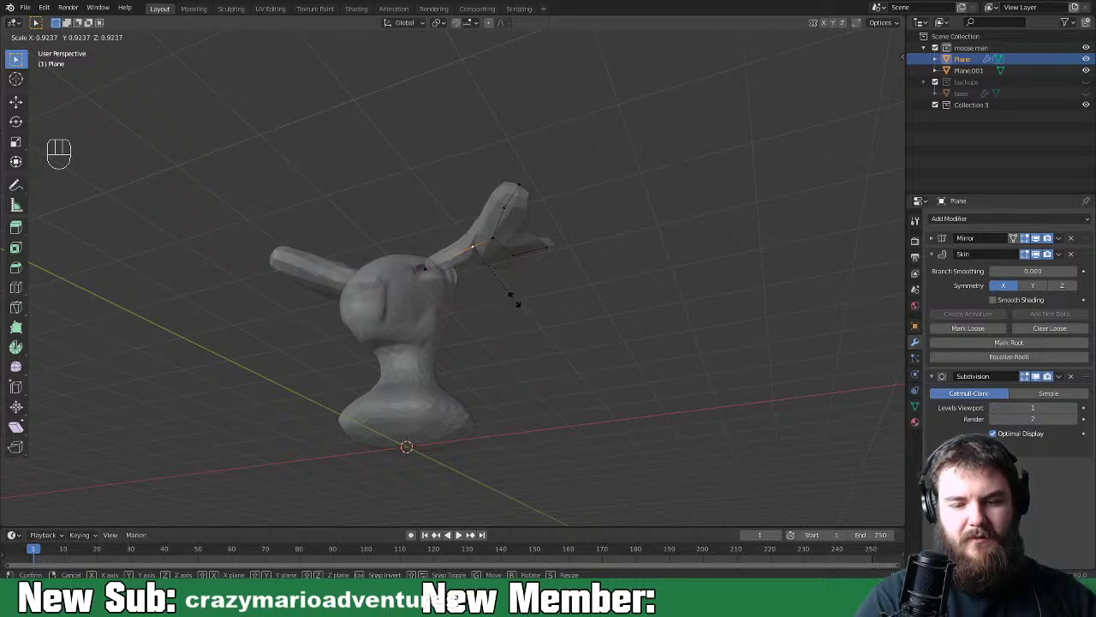
left_click(509, 294)
left_click(493, 246)
key("ctrl+a")
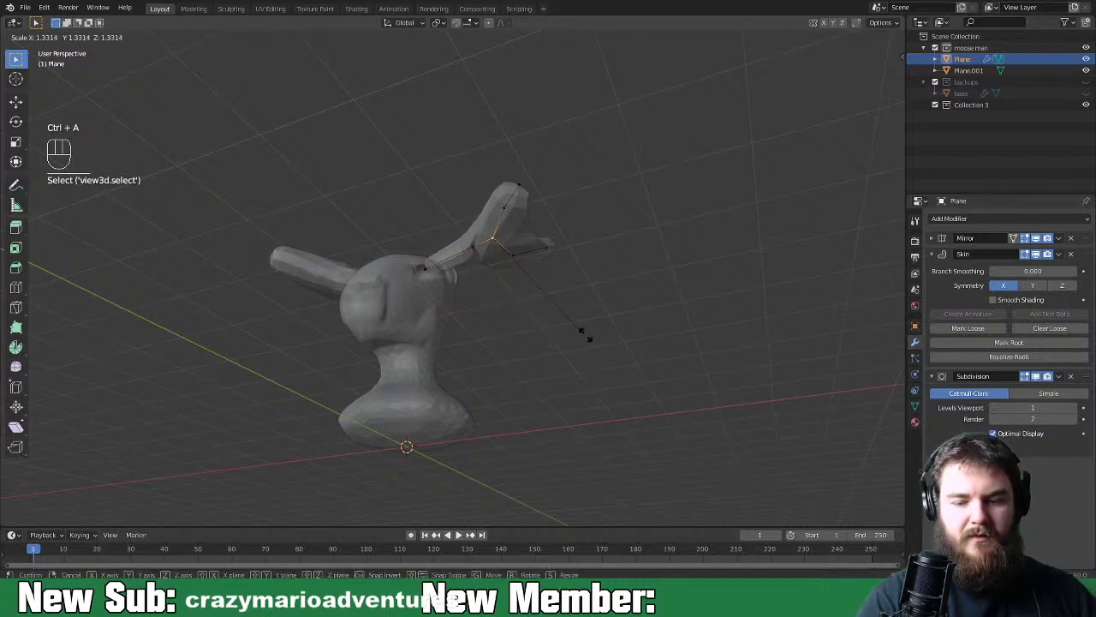
left_click(514, 284)
Adjust the height of the fork vertex along the global Z axis
middle_click_drag(513, 283, 530, 302)
key("g")
key("z")
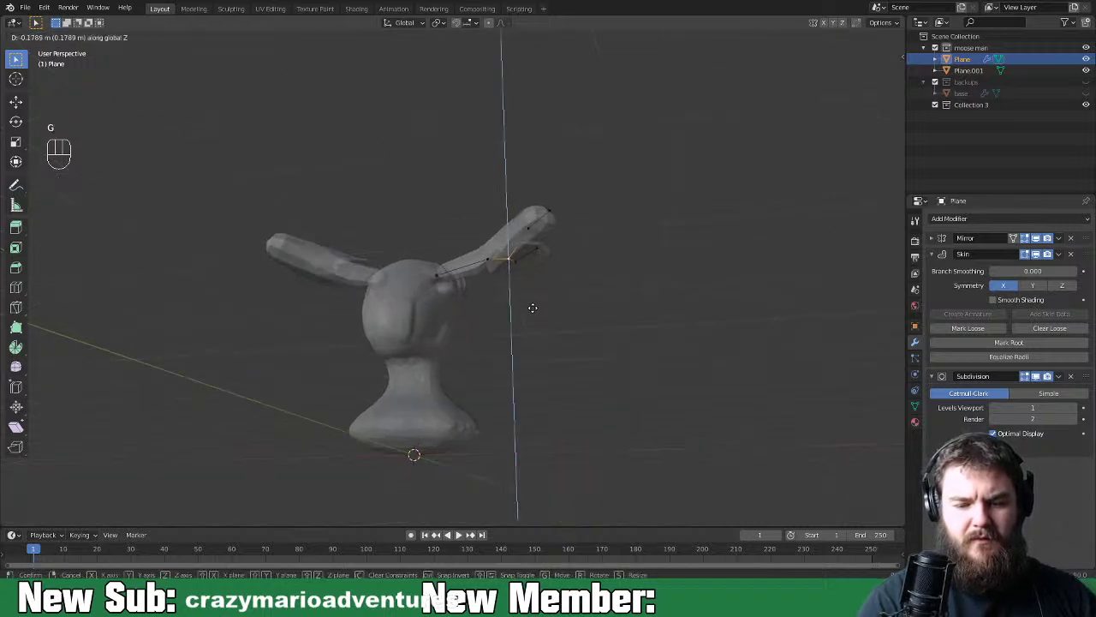
left_click(533, 297)
middle_click_drag(534, 300, 519, 248)
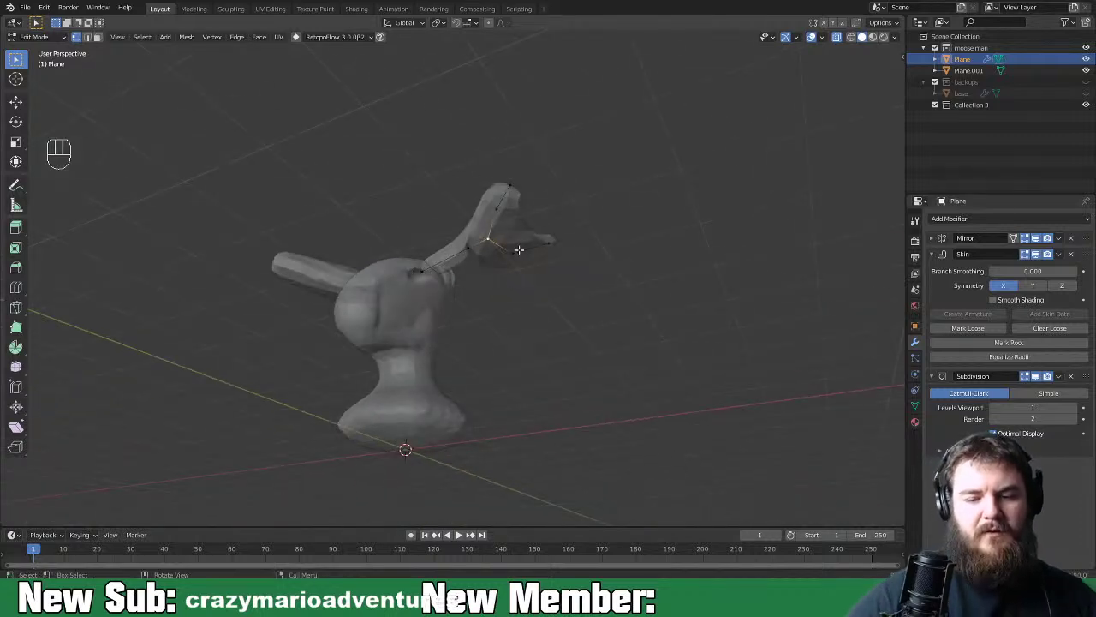
Slide the stem's middle vertex slightly along its edge toward the head
left_click(466, 251)
key("g")
key("g")
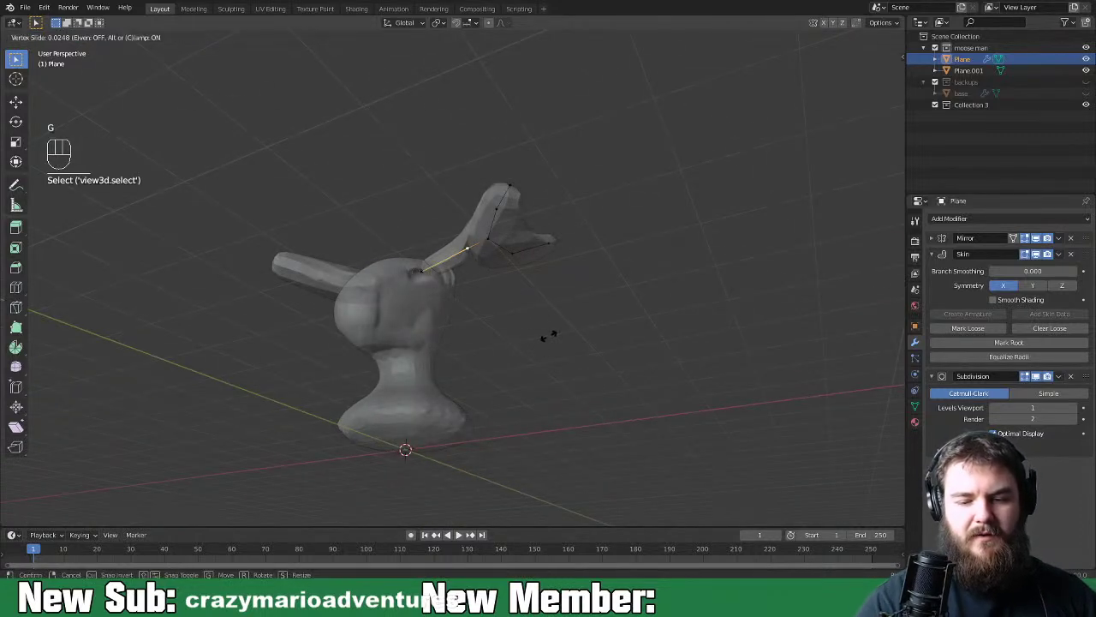
left_click(545, 340)
middle_click_drag(597, 313, 640, 400)
Subdivide the stem edge between the antler's base vertex at the head and the stem's middle vertex
left_click(483, 329)
right_click(561, 346)
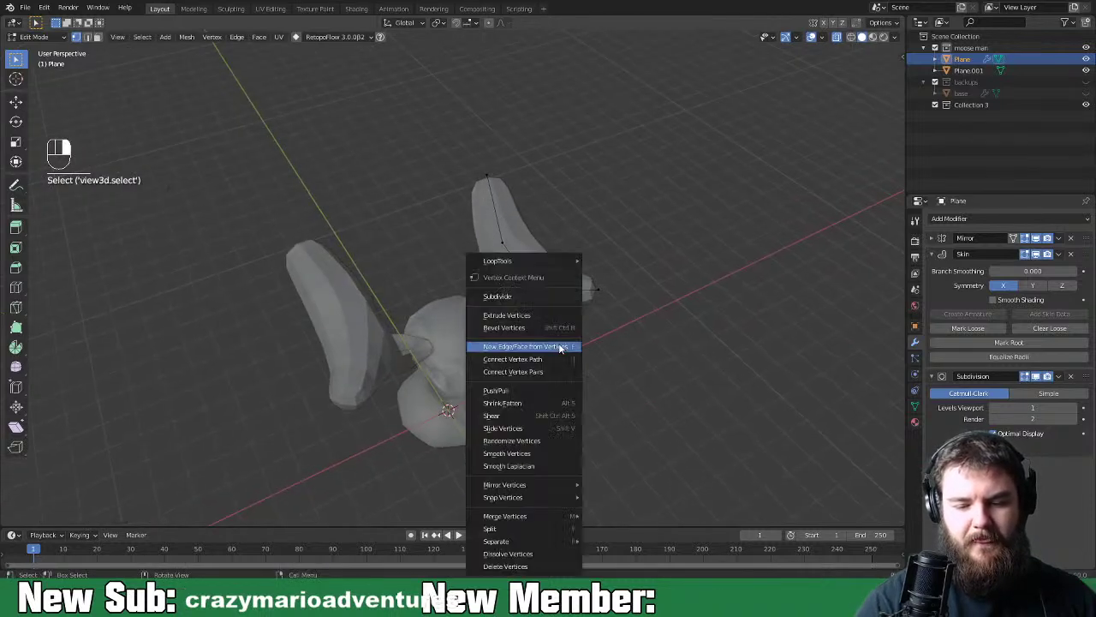
left_click(566, 296)
Slide the new stem vertex along its edge toward the fork and check the antler's stem up close
left_click(504, 323)
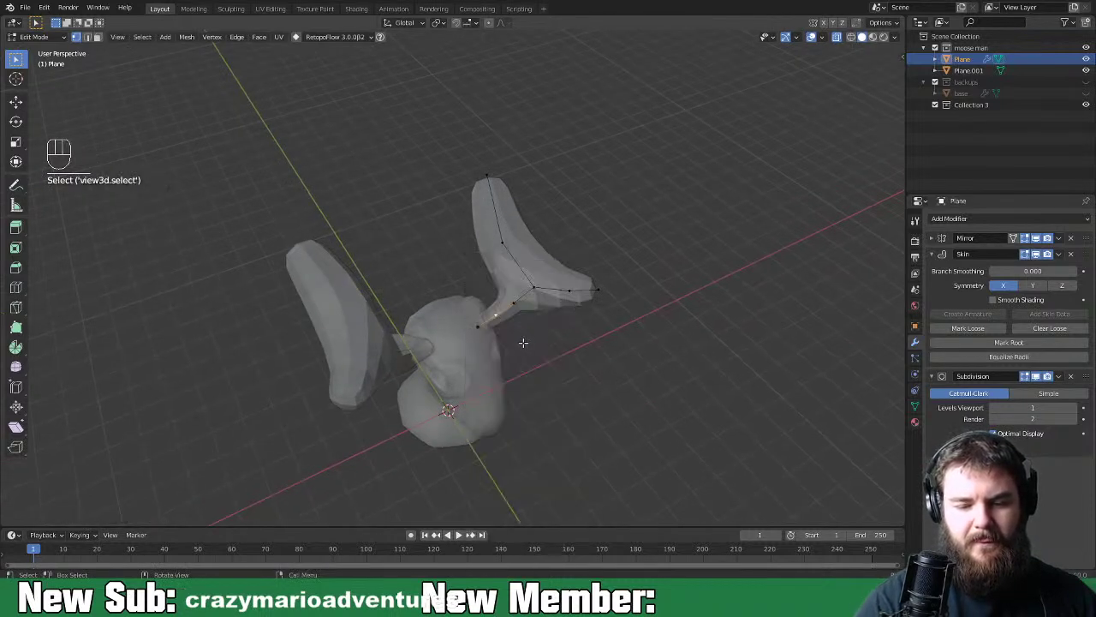
key("g")
key("g")
left_click(534, 336)
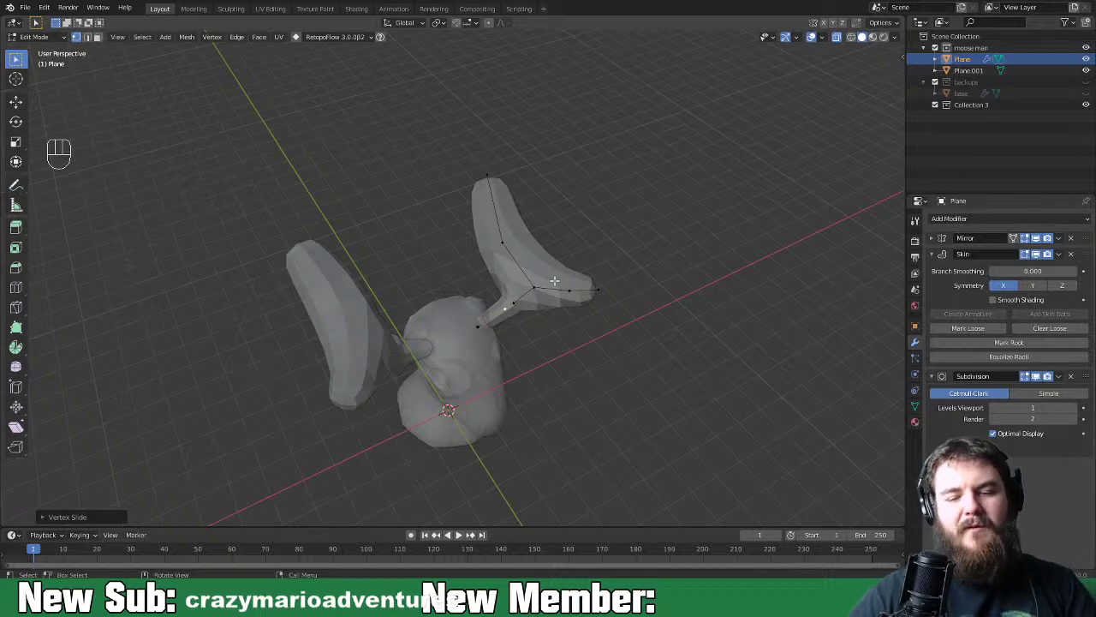
scroll(770, 456, "up", 2)
middle_click_drag(757, 333, 624, 305)
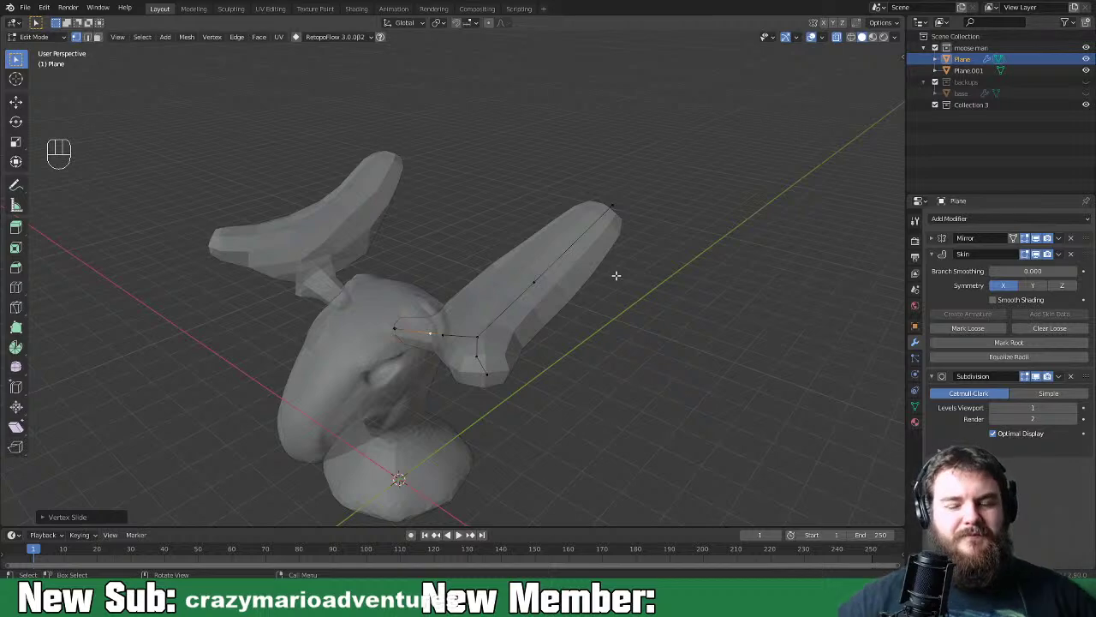
Rotate the fork and all vertices of the front and rear branches together
middle_click_drag(582, 344, 648, 332)
left_click_drag(524, 173, 656, 341)
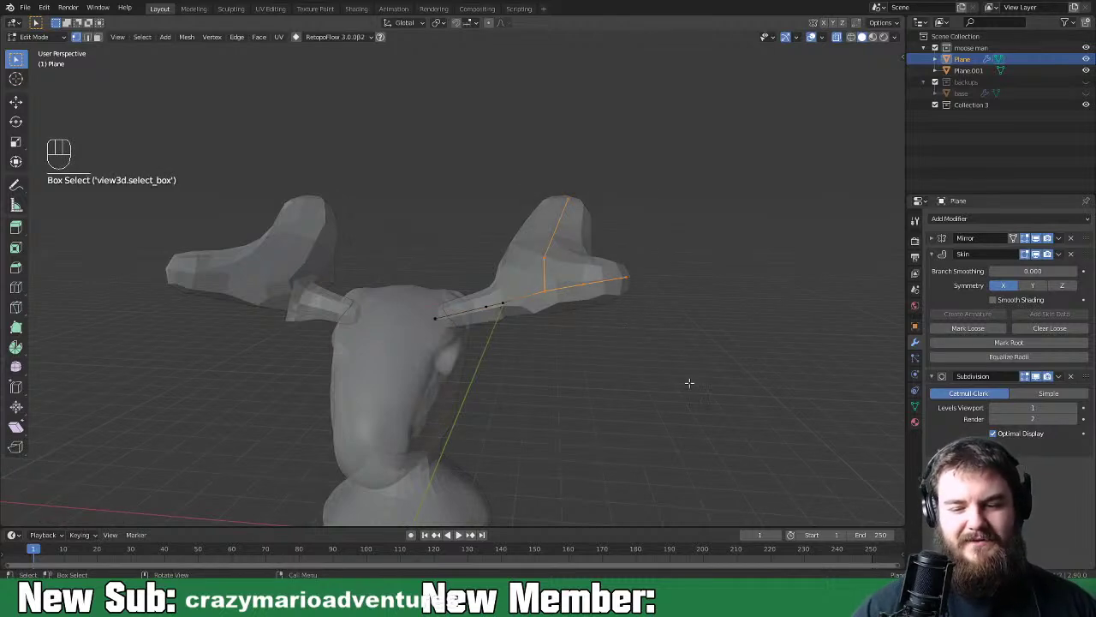
key("r")
key("y")
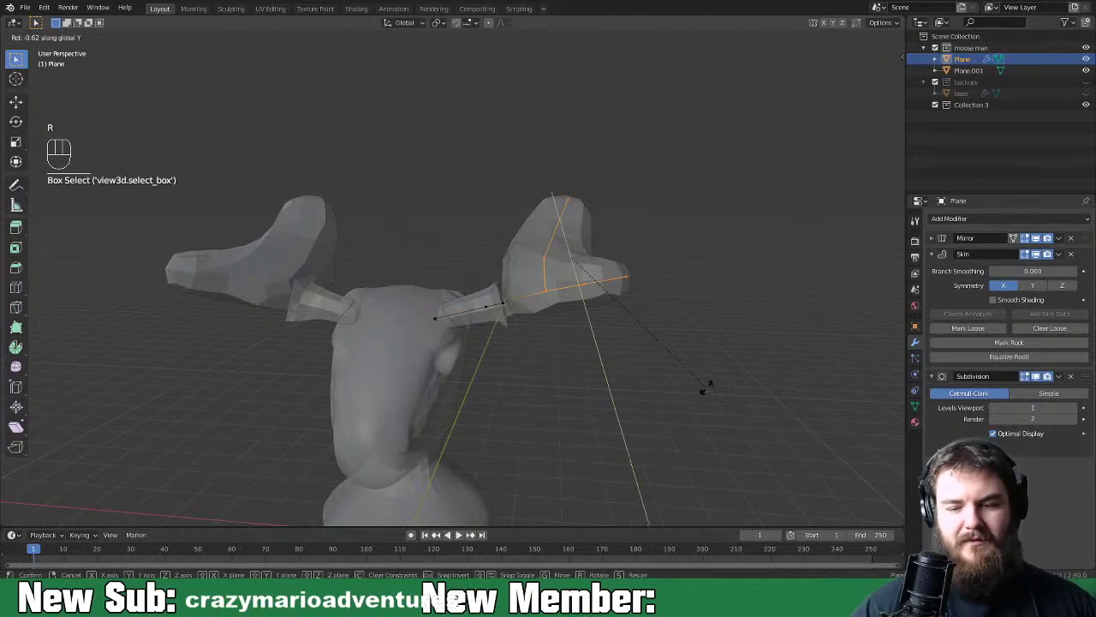
right_click(709, 375)
key("r")
middle_click_drag(671, 400, 587, 367)
Leave mesh editing and rename the antler object to "antlers"
key("Tab")
key("Tab")
key("Tab")
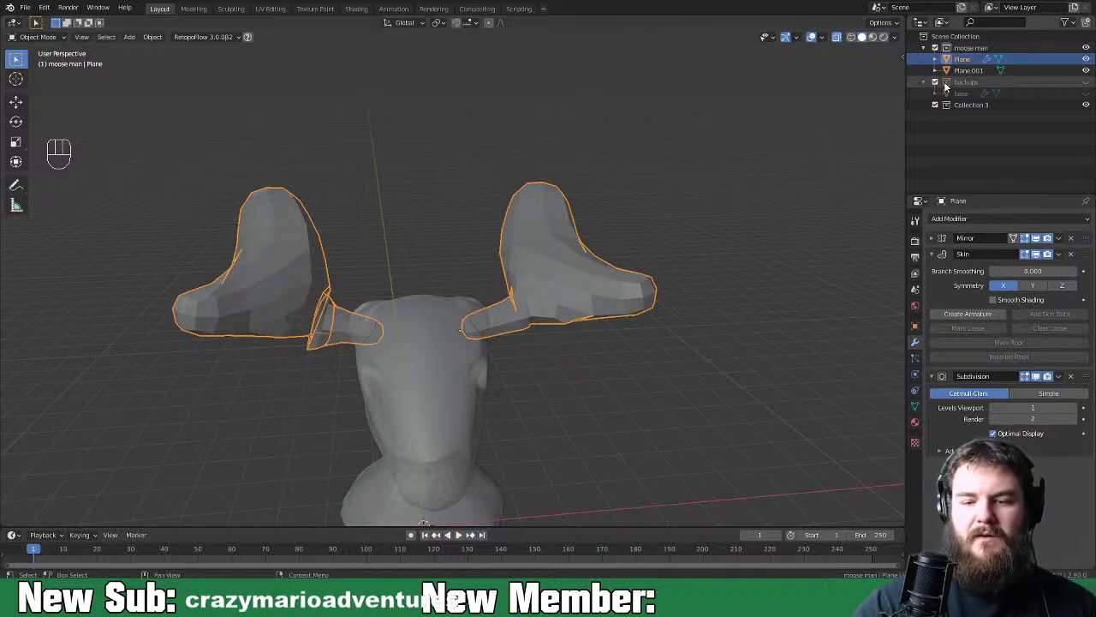
double_click(961, 59)
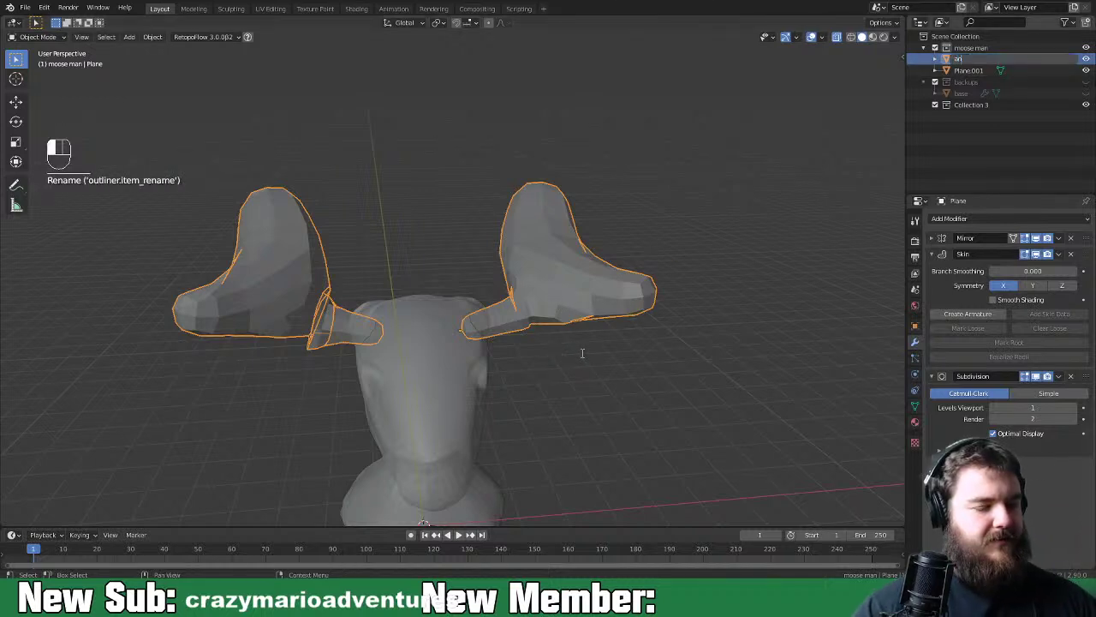
key("Return")
Rename the head object Plane.001 to "moose man head"
left_click(968, 71)
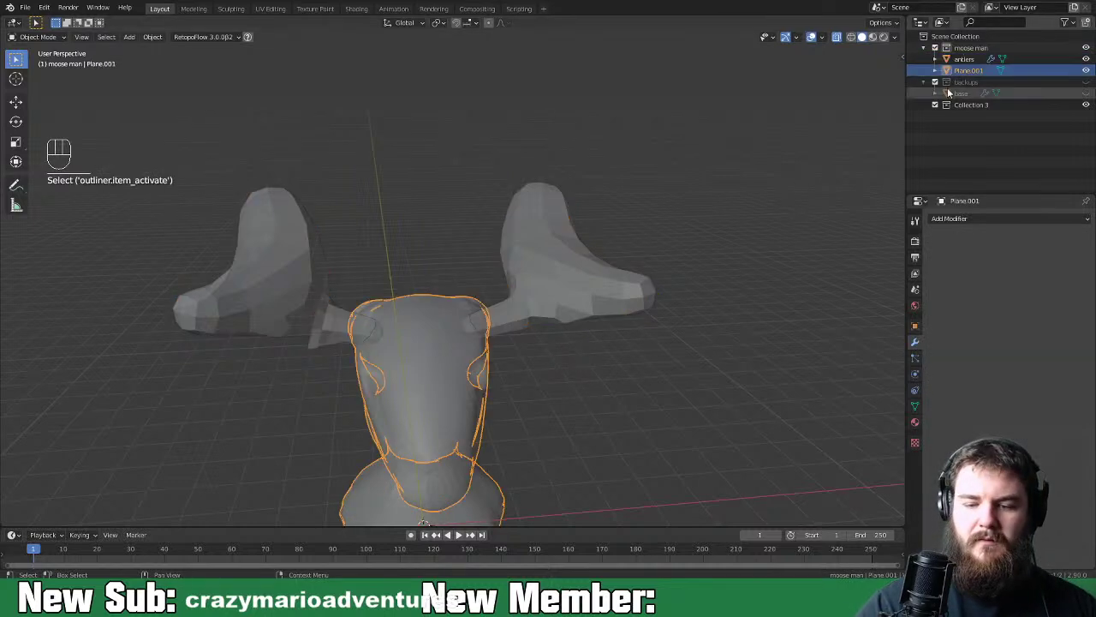
double_click(969, 73)
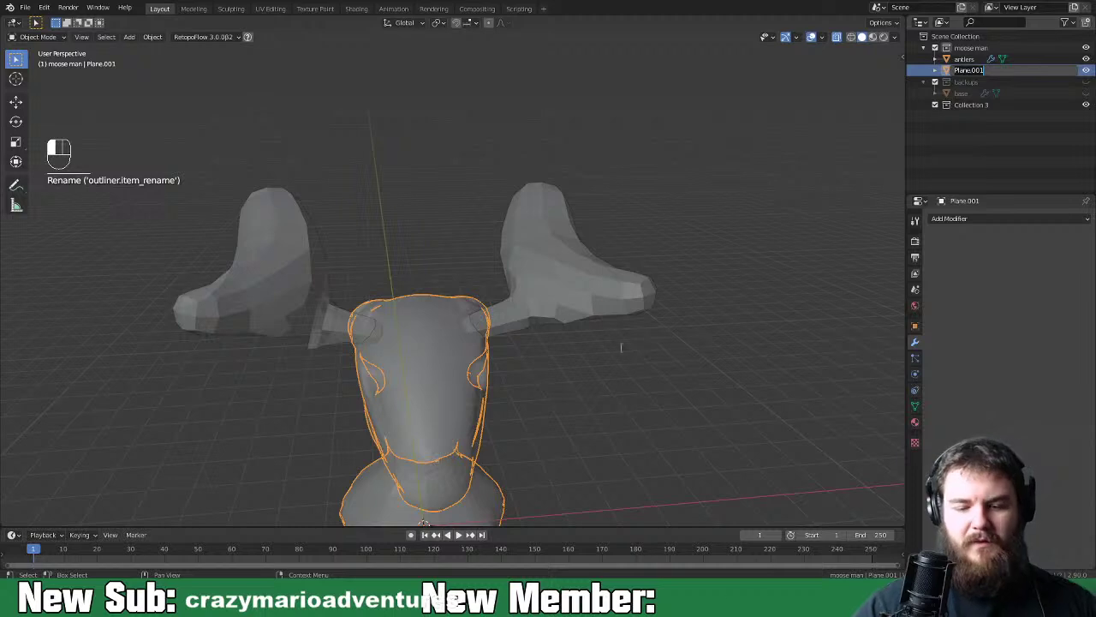
type("mo")
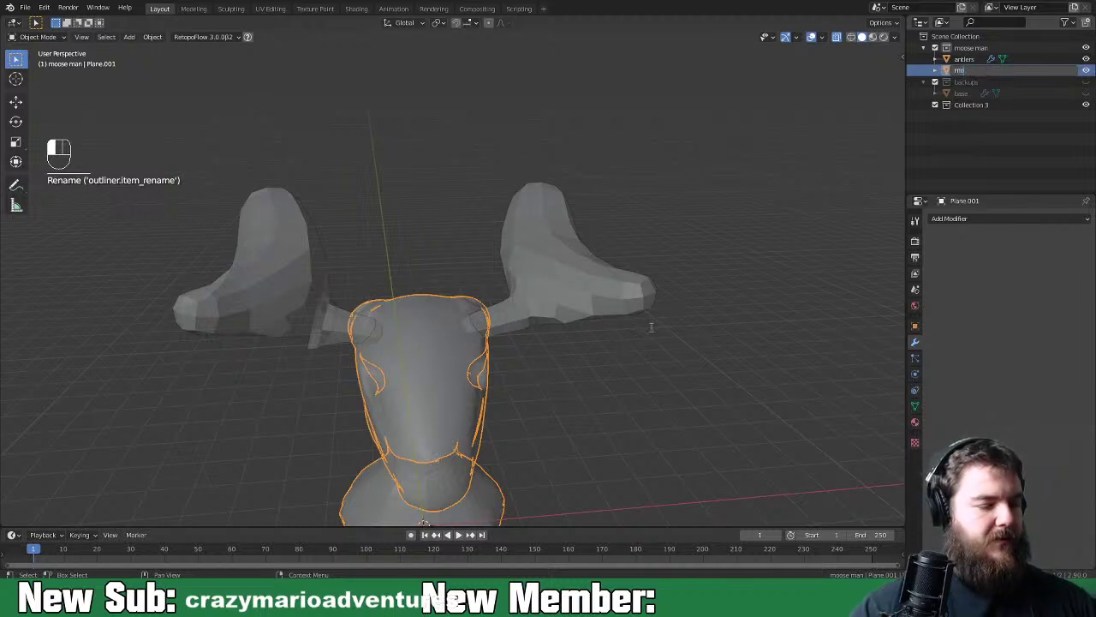
type("ose man head")
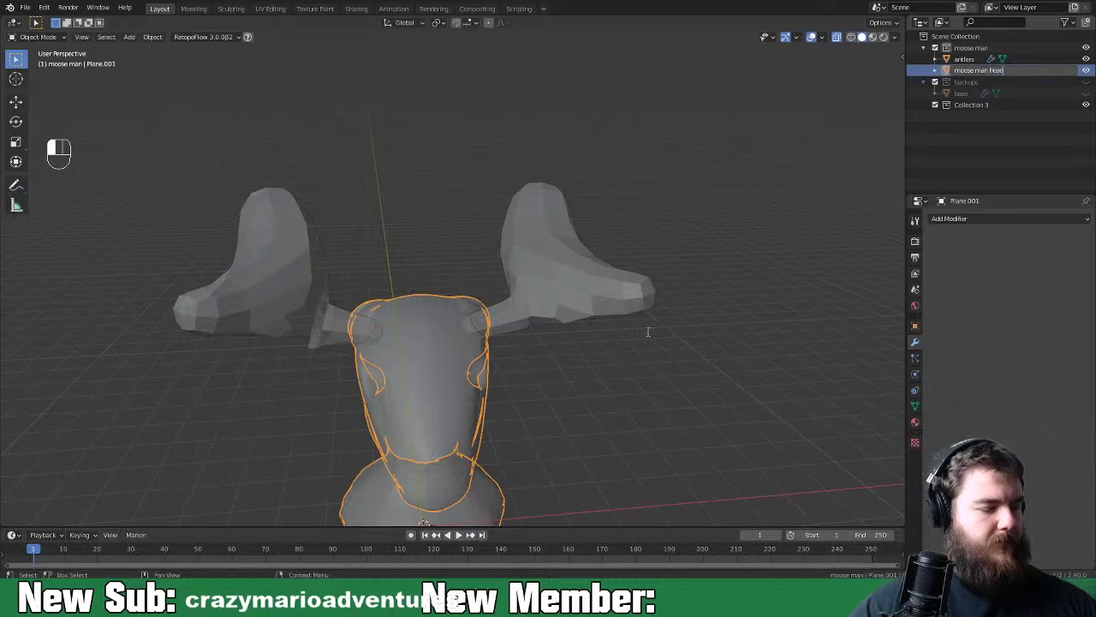
left_click(649, 332)
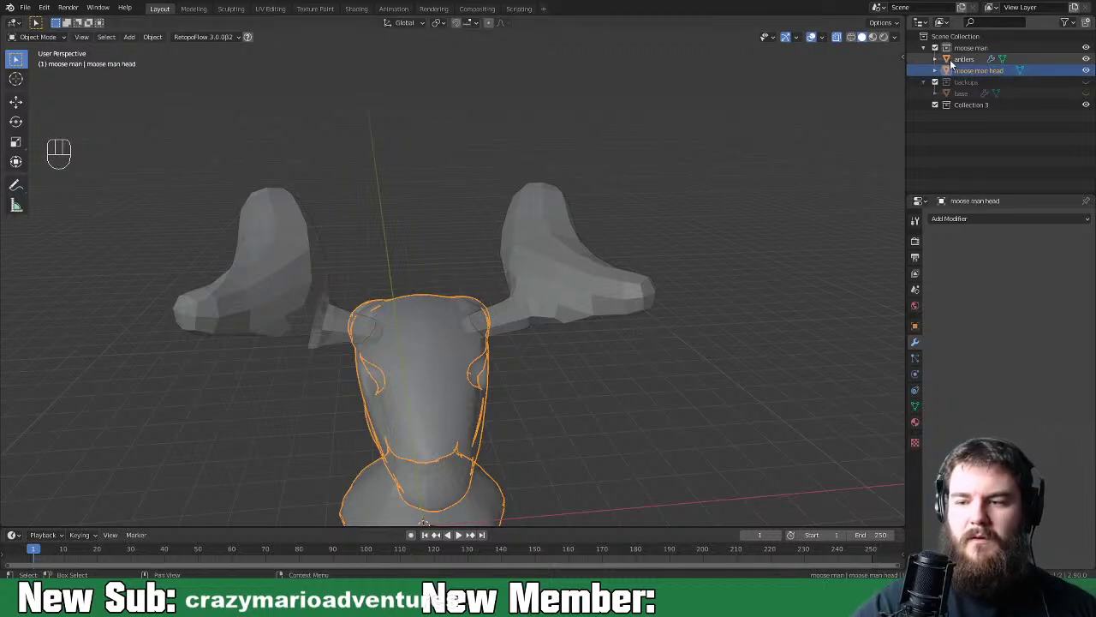
Duplicate the antlers object in place
left_click(963, 59)
key("shift+d")
right_click(620, 322)
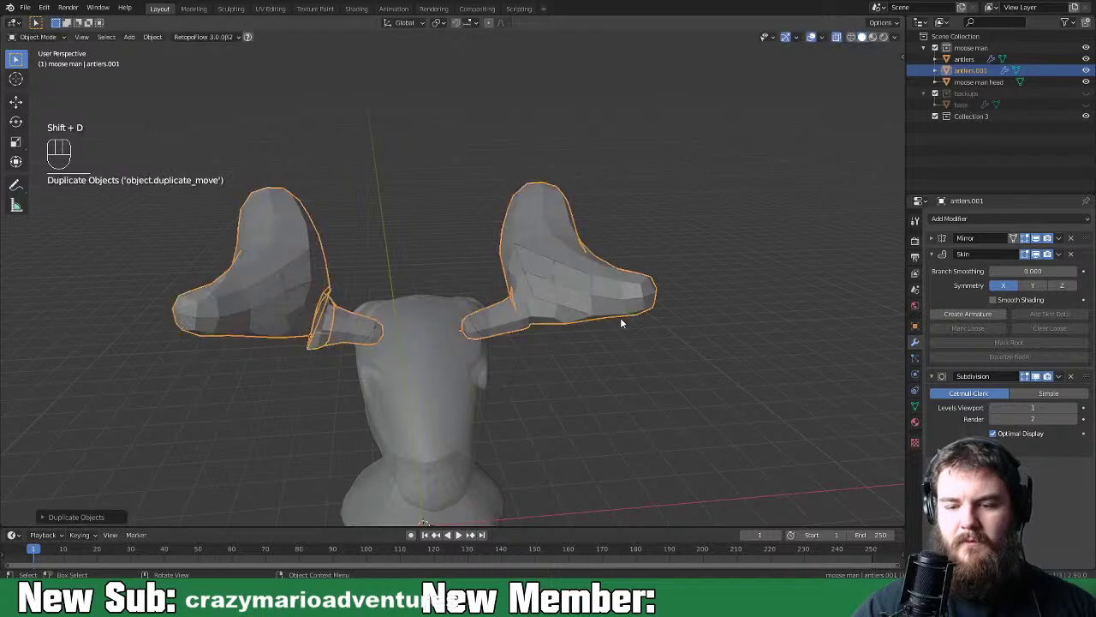
Move the duplicated antlers into the backups collection and turn off X-ray display
key("m")
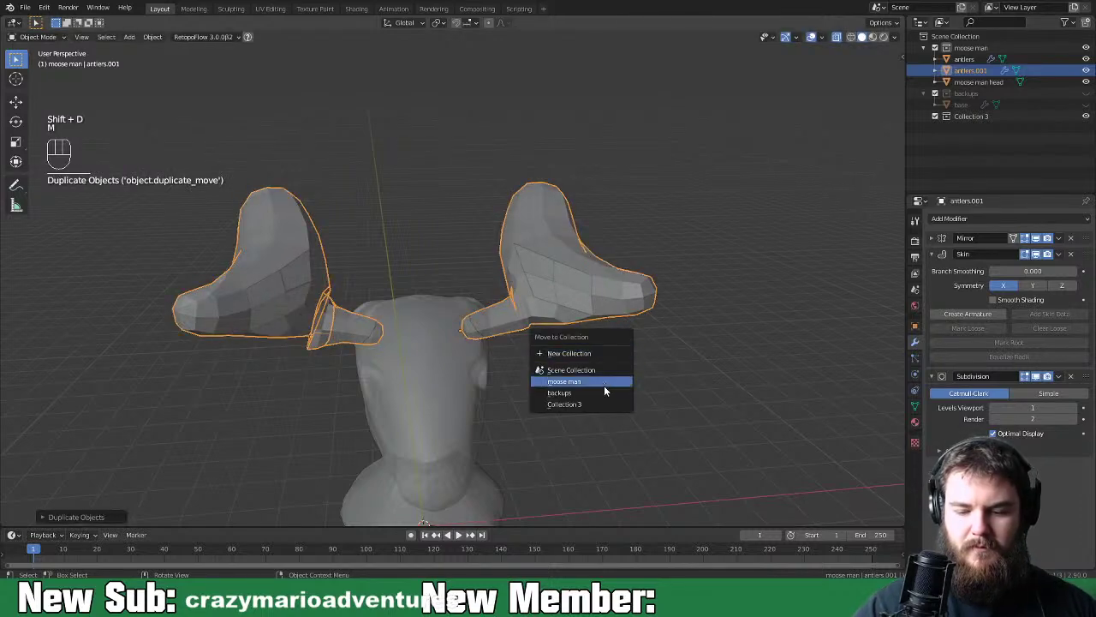
left_click(607, 393)
left_click(456, 400)
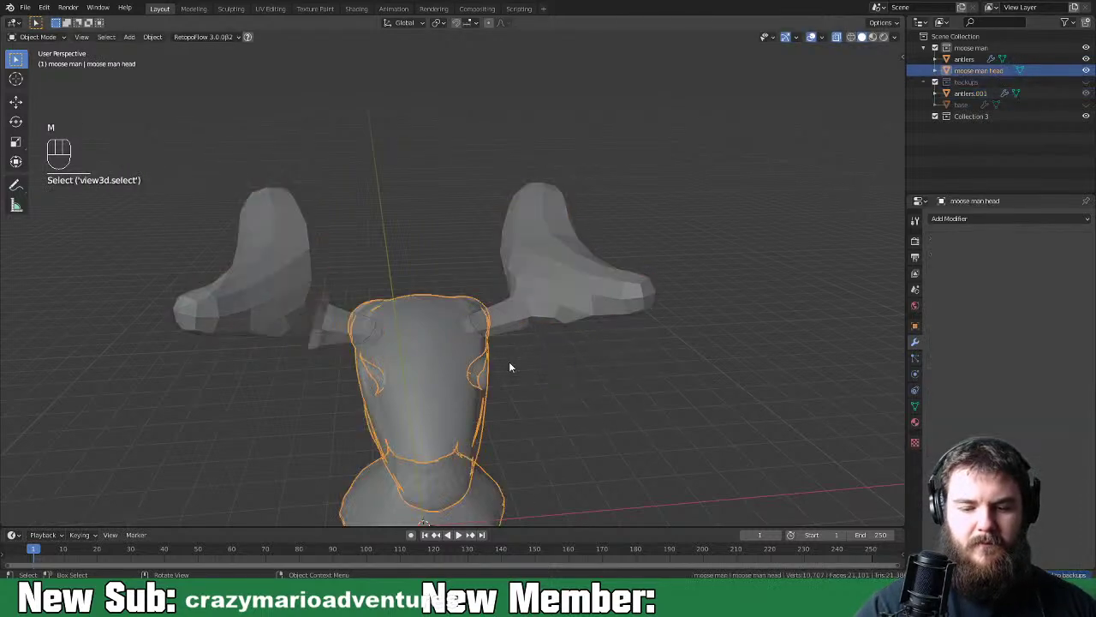
left_click(558, 364)
left_click(759, 194)
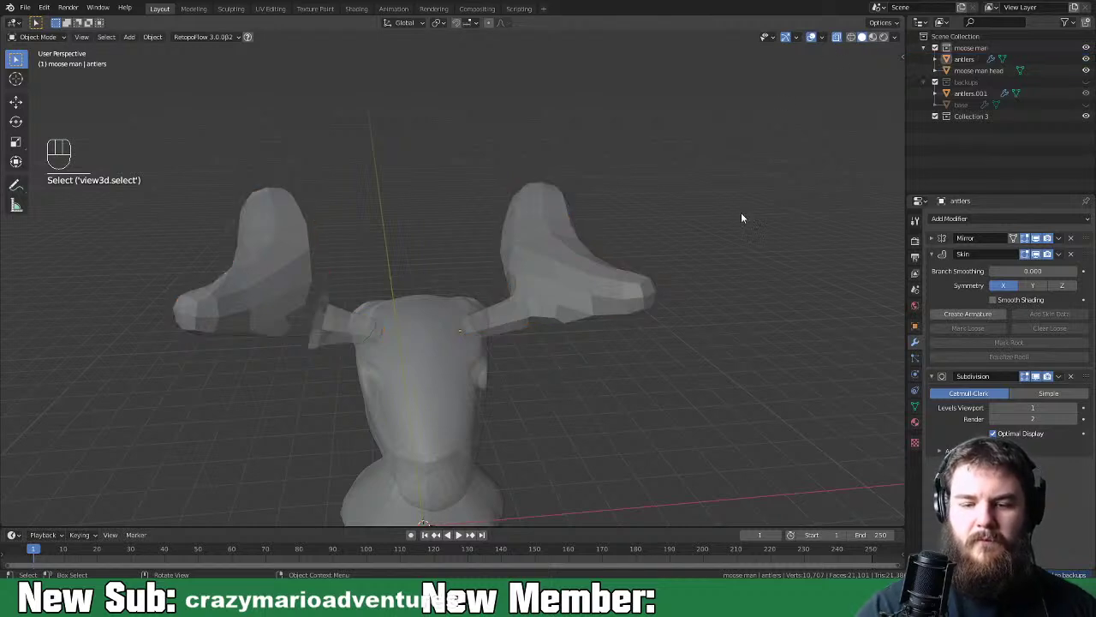
left_click(837, 38)
Apply the Skin and Subdivision modifiers on the original antlers, keeping the Mirror modifier
left_click(615, 307)
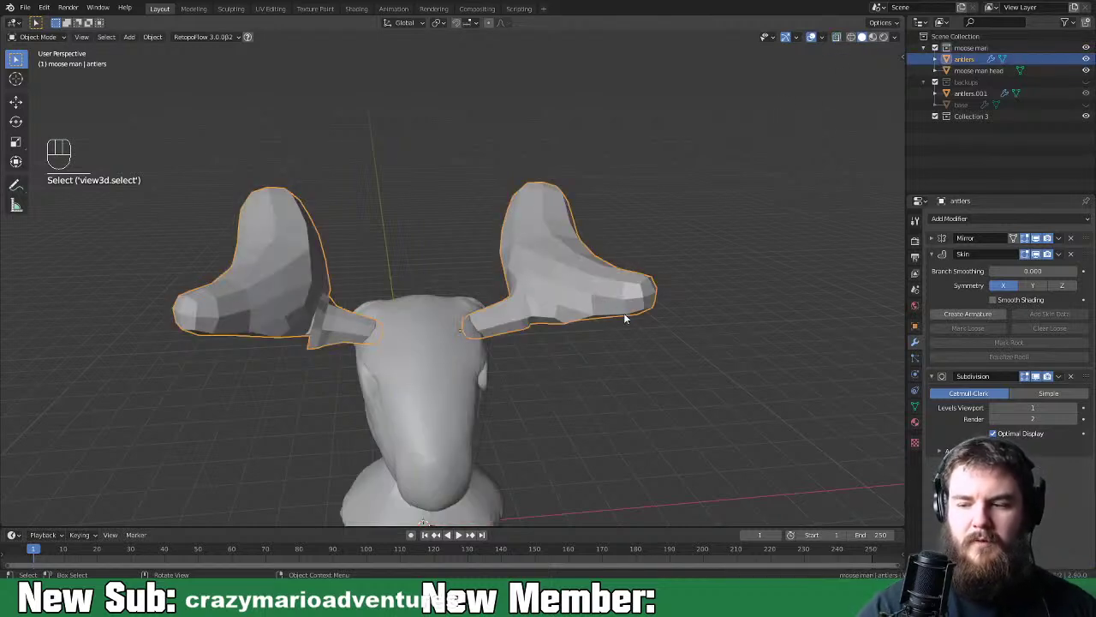
left_click(1059, 238)
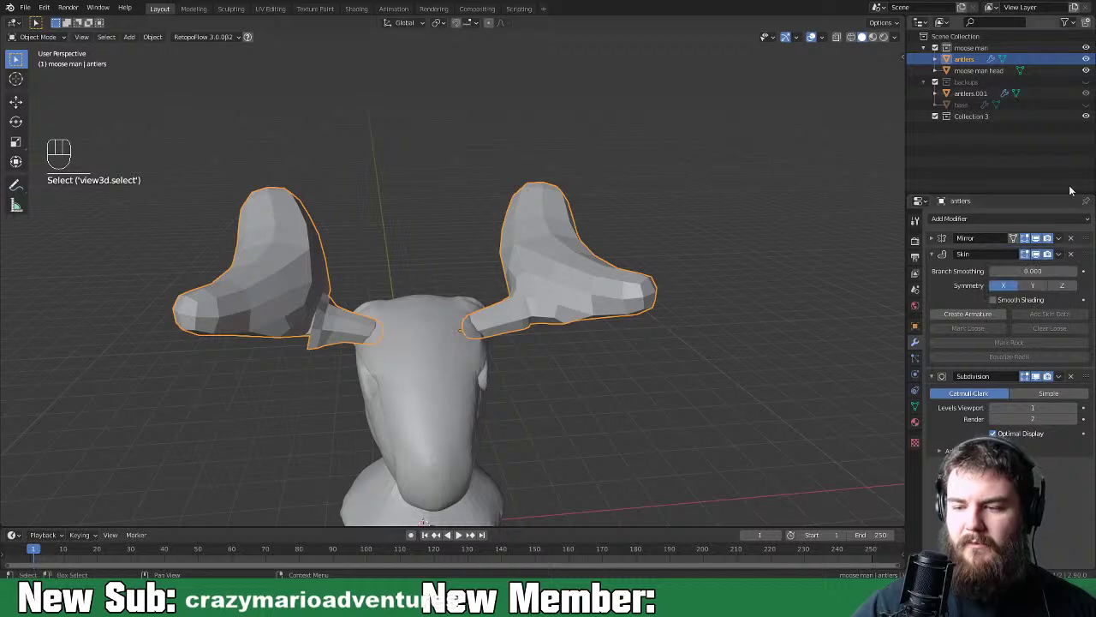
left_click(1059, 254)
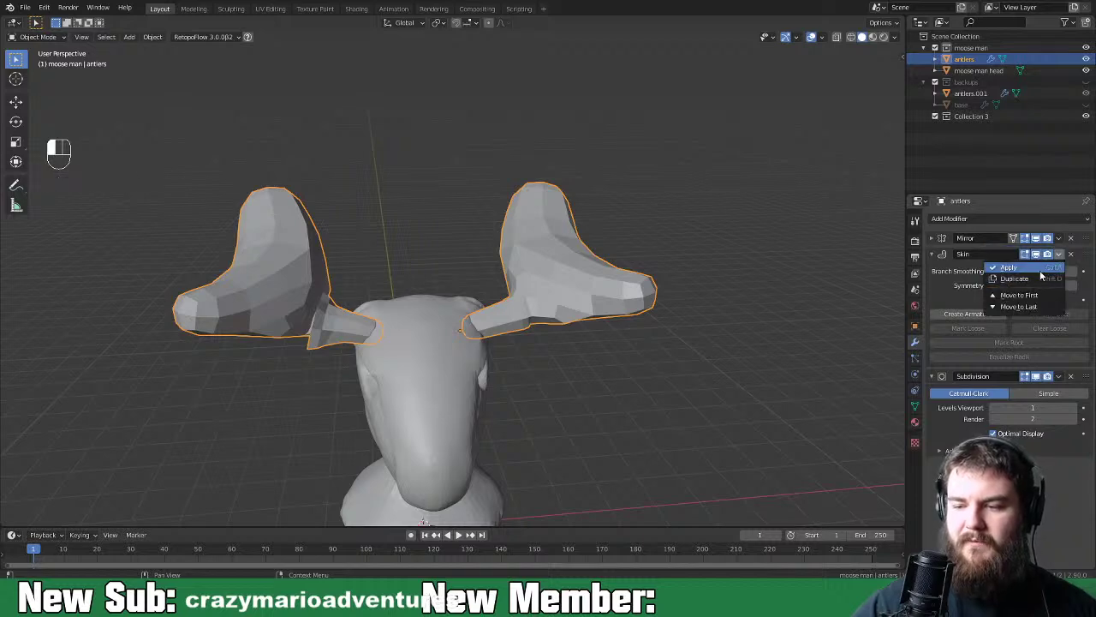
left_click(1043, 268)
left_click(1059, 255)
left_click(1049, 269)
middle_click_drag(766, 347, 513, 364)
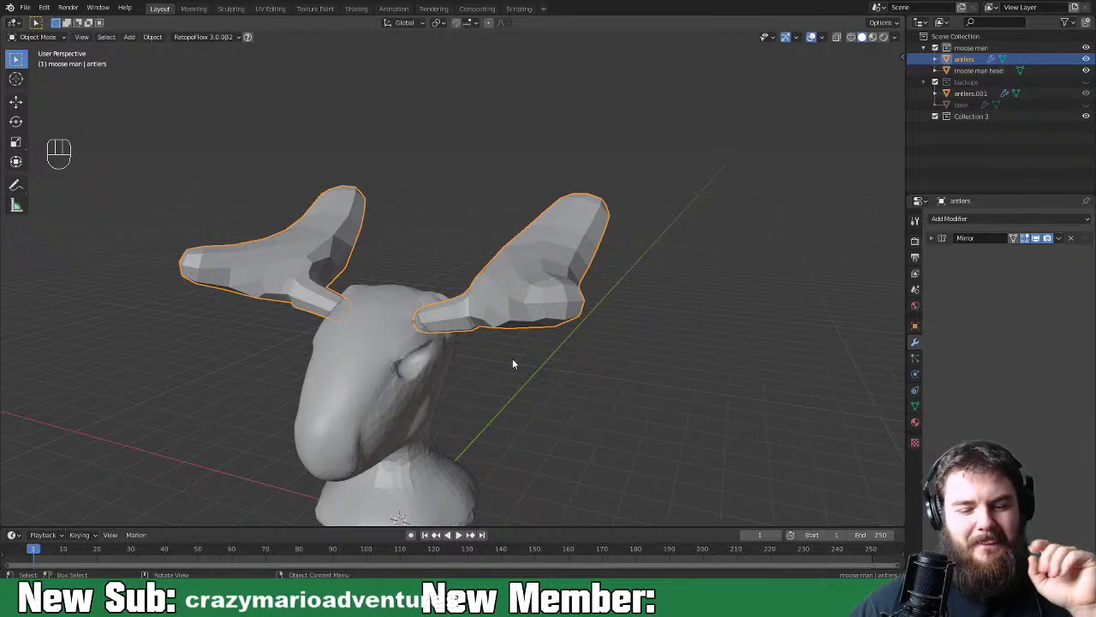
Select the moose man head and switch to the Sculpting workspace
left_click(428, 385)
middle_click_drag(592, 446, 622, 400)
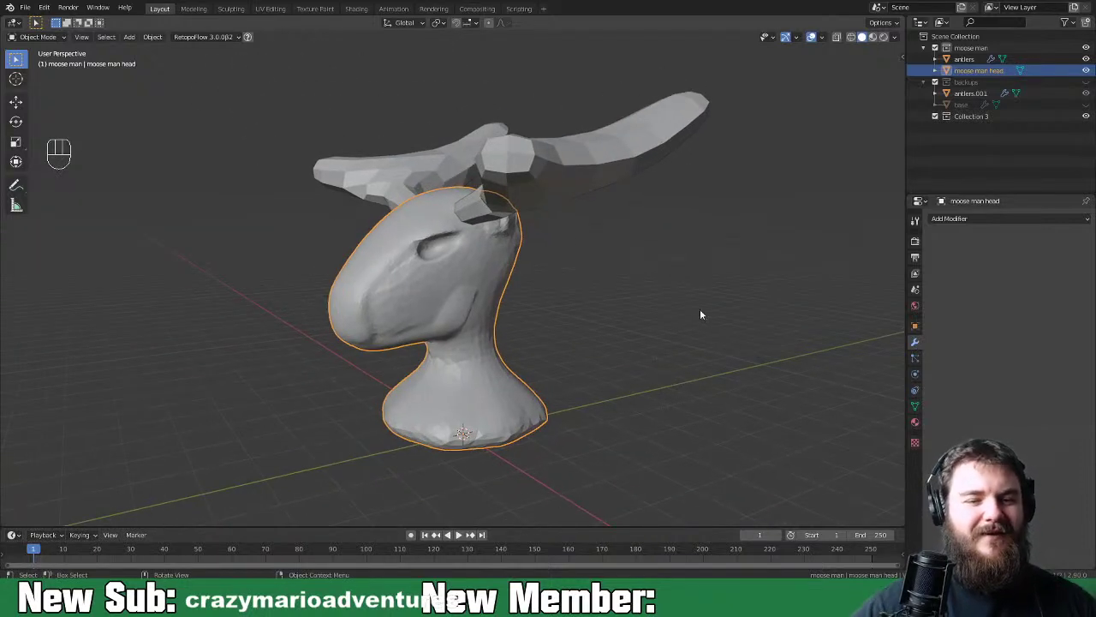
left_click(231, 9)
mouse_move(629, 411)
middle_mouse_down()
mouse_move(582, 394)
mouse_move(659, 377)
mouse_move(636, 374)
middle_mouse_up()
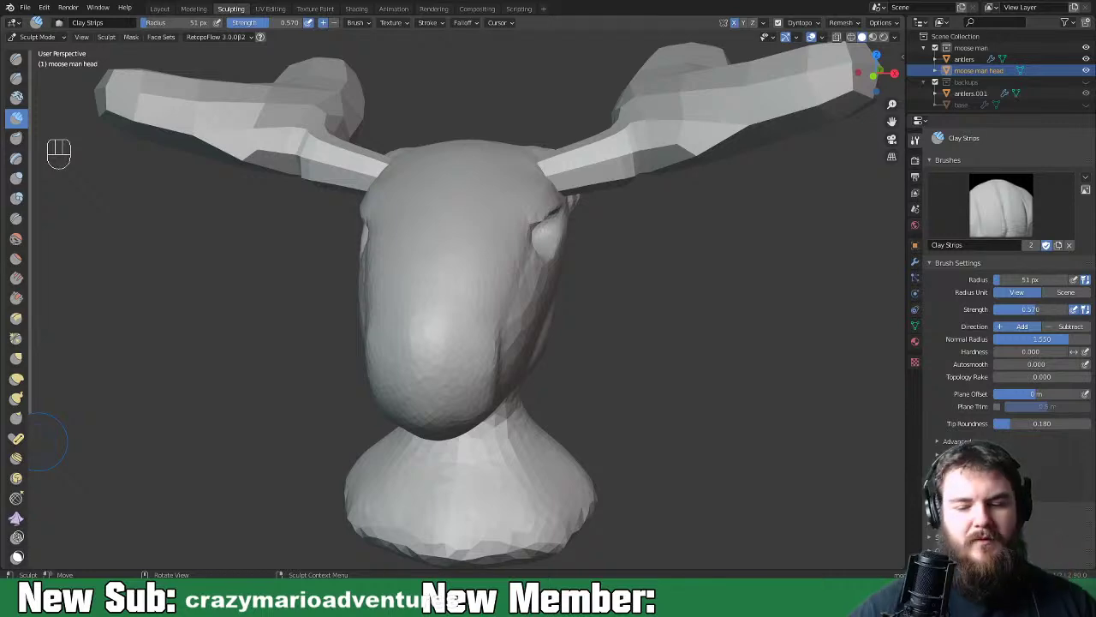
mouse_move(548, 368)
middle_mouse_down()
mouse_move(633, 342)
mouse_move(653, 348)
mouse_move(561, 359)
mouse_move(566, 371)
middle_mouse_up()
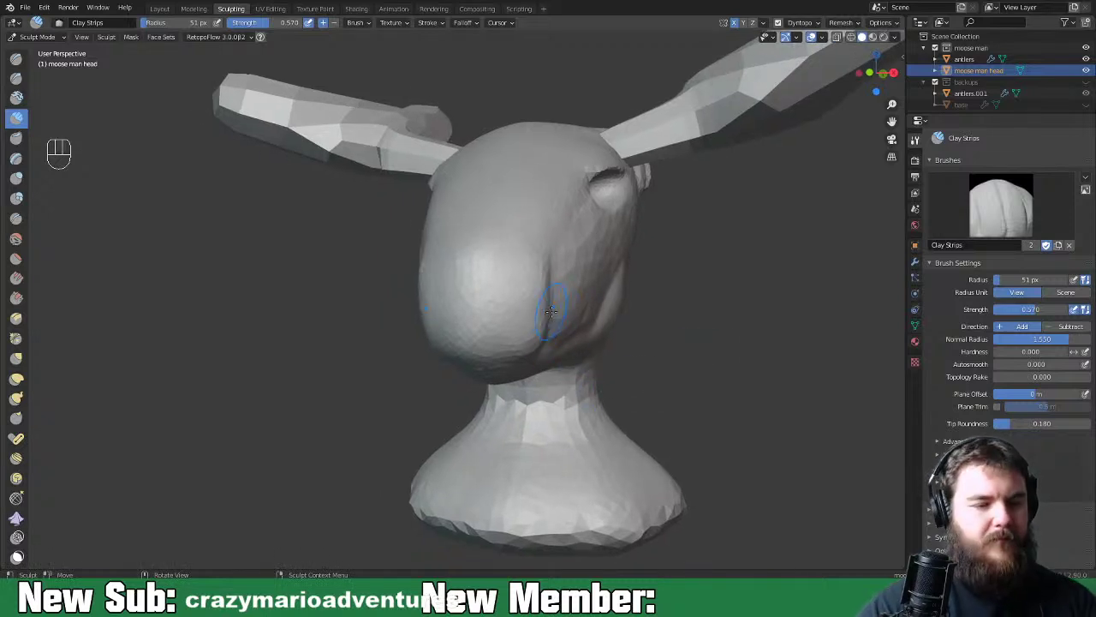
Build up volume on the sides of the muzzle with Clay Strips strokes
middle_click_drag(559, 304, 503, 283)
mouse_move(501, 267)
left_mouse_down()
mouse_move(503, 303)
mouse_move(395, 313)
mouse_move(433, 304)
mouse_move(445, 326)
mouse_move(428, 328)
mouse_move(462, 294)
mouse_move(467, 359)
left_mouse_up()
middle_click_drag(466, 360, 463, 340)
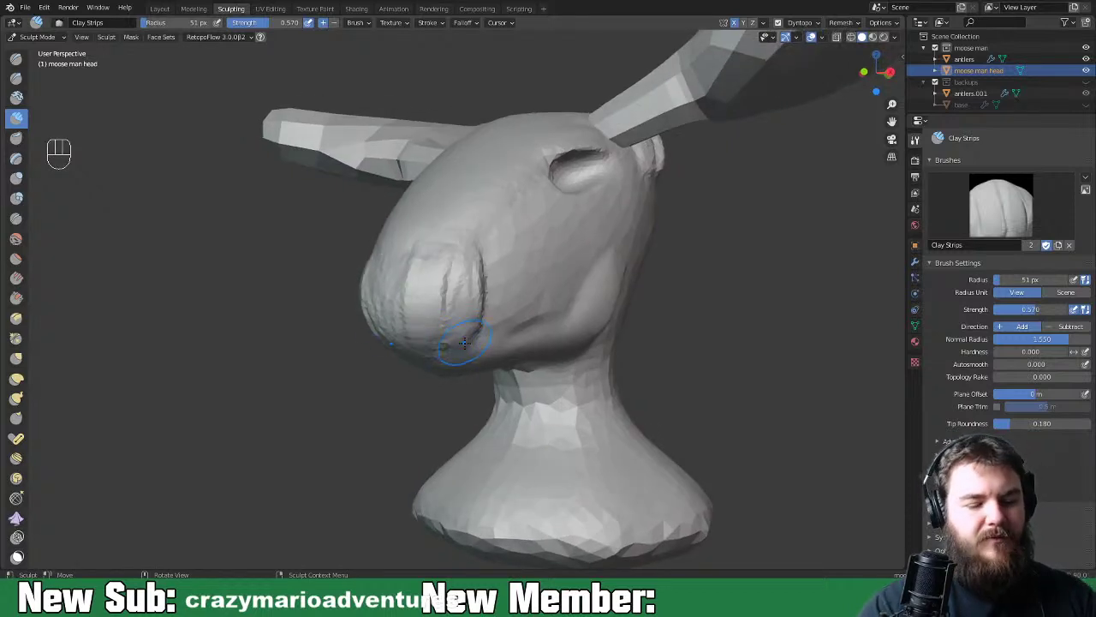
Pull the lower front of the muzzle forward into a lip with the Grab brush
key("space")
key("space")
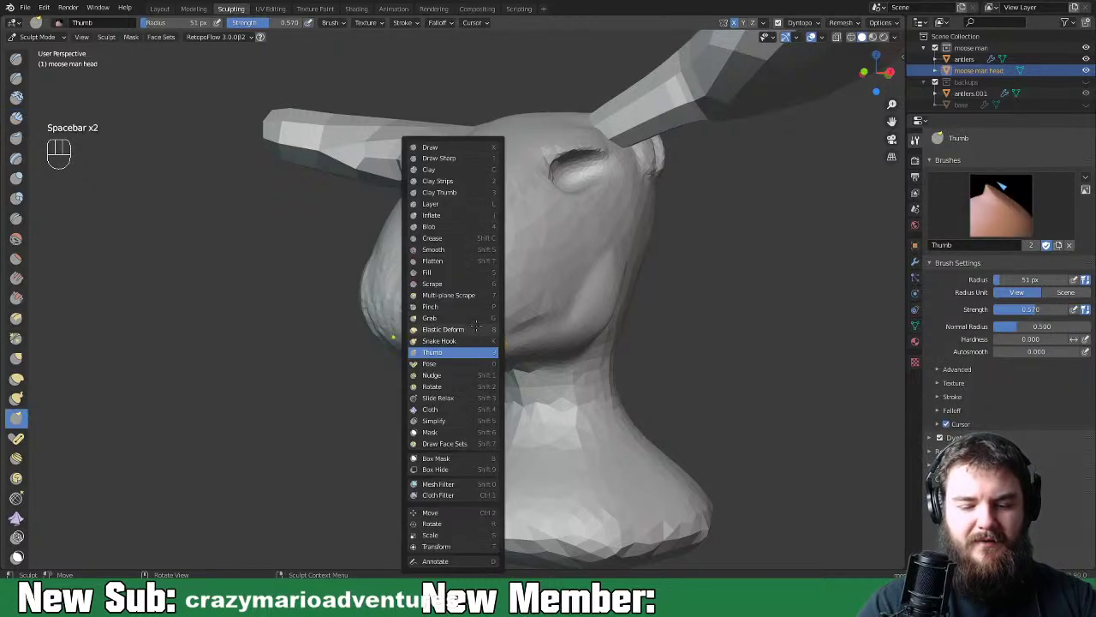
left_click(476, 317)
mouse_move(429, 354)
middle_mouse_down()
mouse_move(397, 342)
mouse_move(404, 319)
middle_mouse_up()
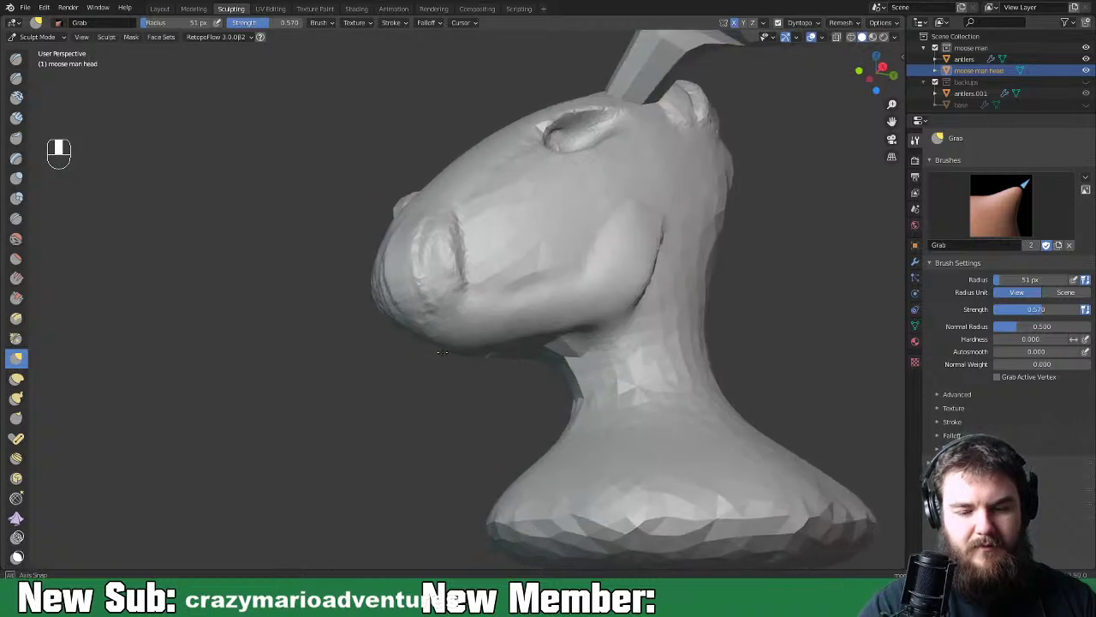
left_click_drag(379, 337, 380, 336)
left_click_drag(397, 327, 392, 317)
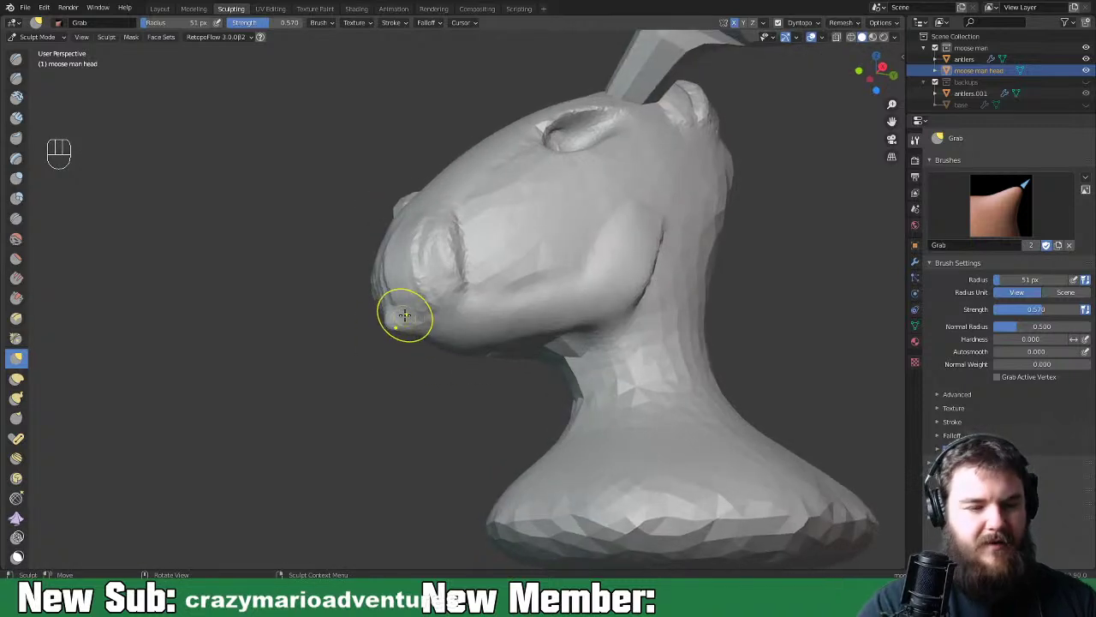
Set the Grab brush radius to 120 px and reshape the front and sides of the muzzle
key("f")
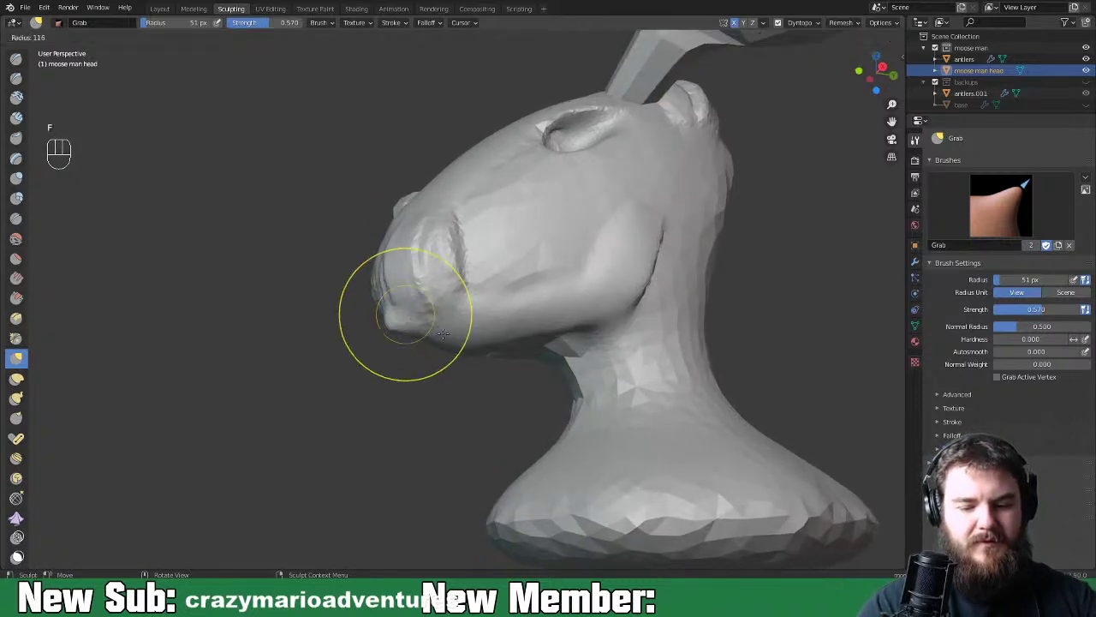
left_click(393, 301)
mouse_move(390, 294)
left_mouse_down()
mouse_move(391, 277)
mouse_move(428, 240)
left_mouse_up()
middle_click_drag(428, 240, 535, 283)
mouse_move(489, 299)
left_mouse_down()
mouse_move(534, 300)
mouse_move(482, 298)
mouse_move(501, 315)
mouse_move(477, 331)
left_mouse_up()
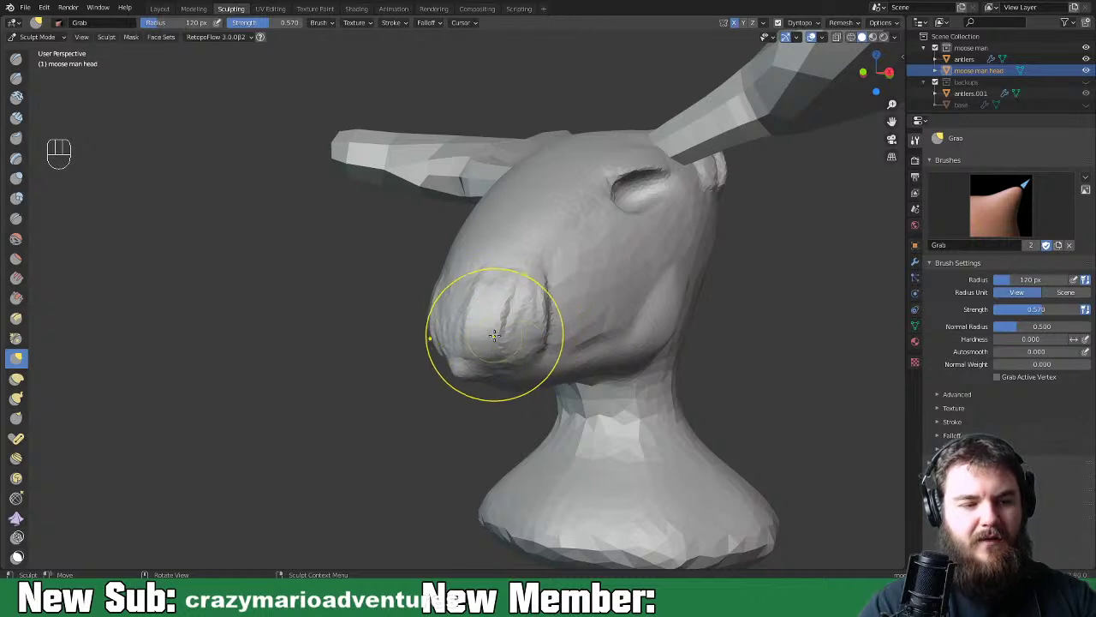
Smooth the rough clay strokes on the nose and muzzle sides
middle_click_drag(489, 335, 495, 338)
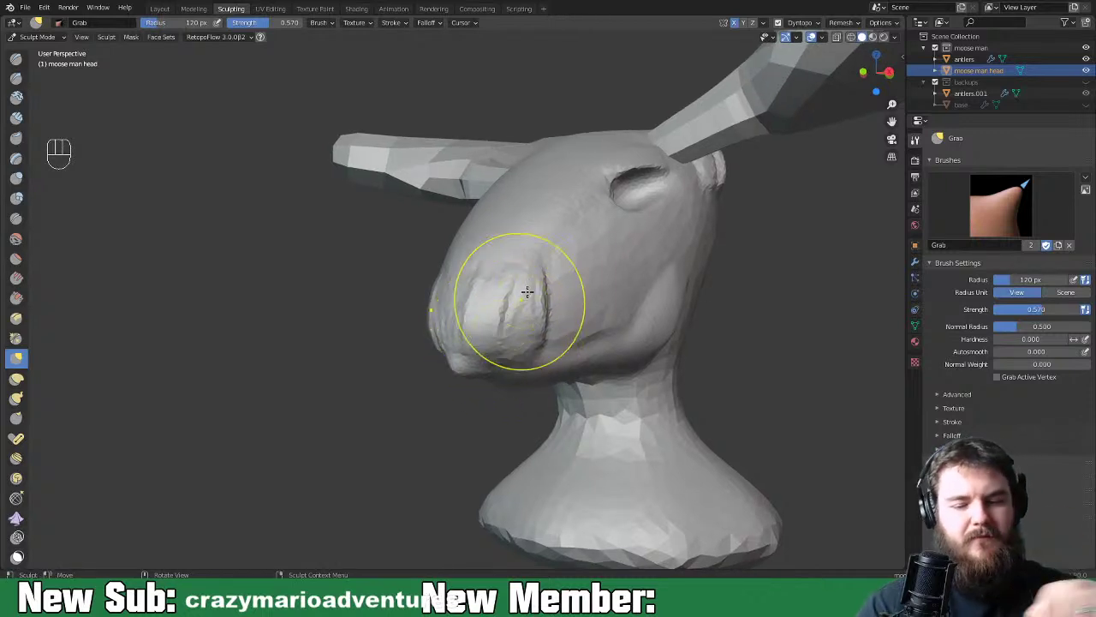
mouse_move(443, 318)
middle_mouse_down()
mouse_move(535, 293)
mouse_move(436, 294)
mouse_move(421, 323)
middle_mouse_up()
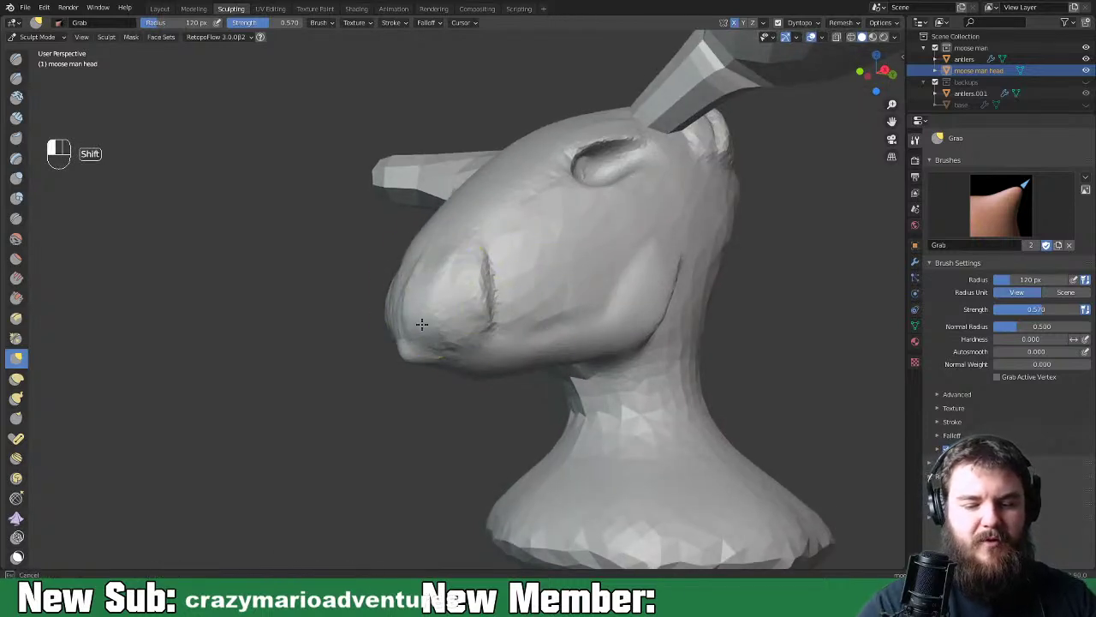
mouse_move(453, 363)
middle_mouse_down()
mouse_move(543, 392)
mouse_move(613, 274)
mouse_move(480, 334)
middle_mouse_up()
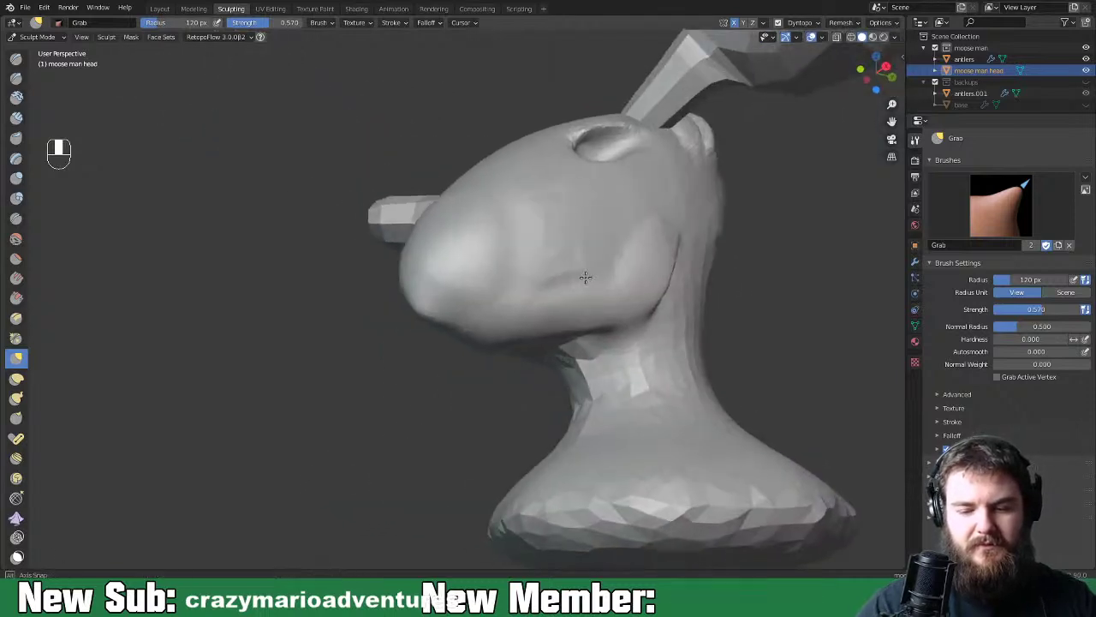
Carve the mouth line along the lower muzzle with the Crease brush at a 22 px radius
key("space")
key("space")
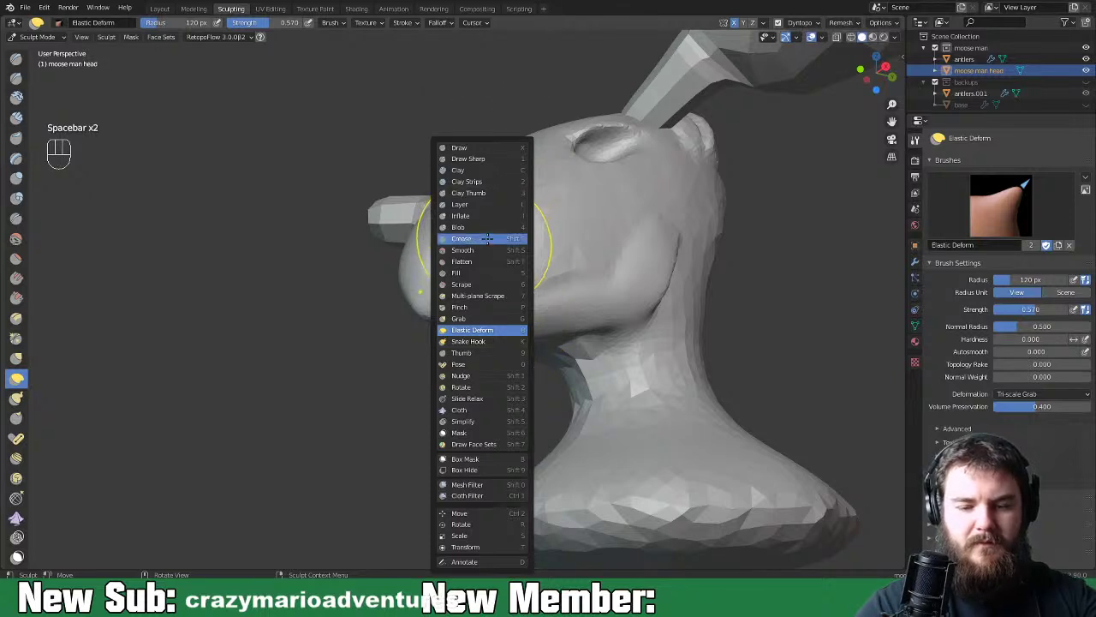
left_click(484, 238)
key("f")
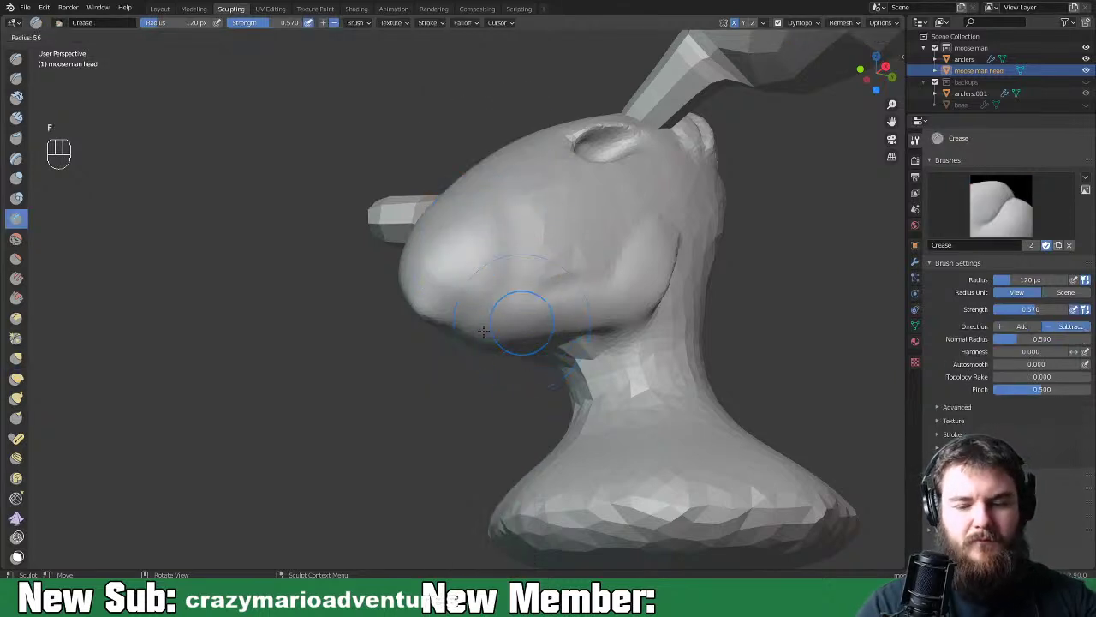
left_click(518, 319)
mouse_move(518, 319)
middle_mouse_down()
mouse_move(543, 279)
mouse_move(529, 292)
middle_mouse_up()
left_click_drag(470, 299, 523, 282)
mouse_move(467, 307)
left_mouse_down()
mouse_move(456, 309)
mouse_move(466, 291)
left_mouse_up()
Deepen the mouth crease and extend it back toward the cheek
mouse_move(467, 291)
middle_mouse_down()
mouse_move(540, 321)
mouse_move(518, 360)
mouse_move(535, 332)
middle_mouse_up()
mouse_move(536, 333)
left_mouse_down()
mouse_move(573, 316)
mouse_move(557, 320)
left_mouse_up()
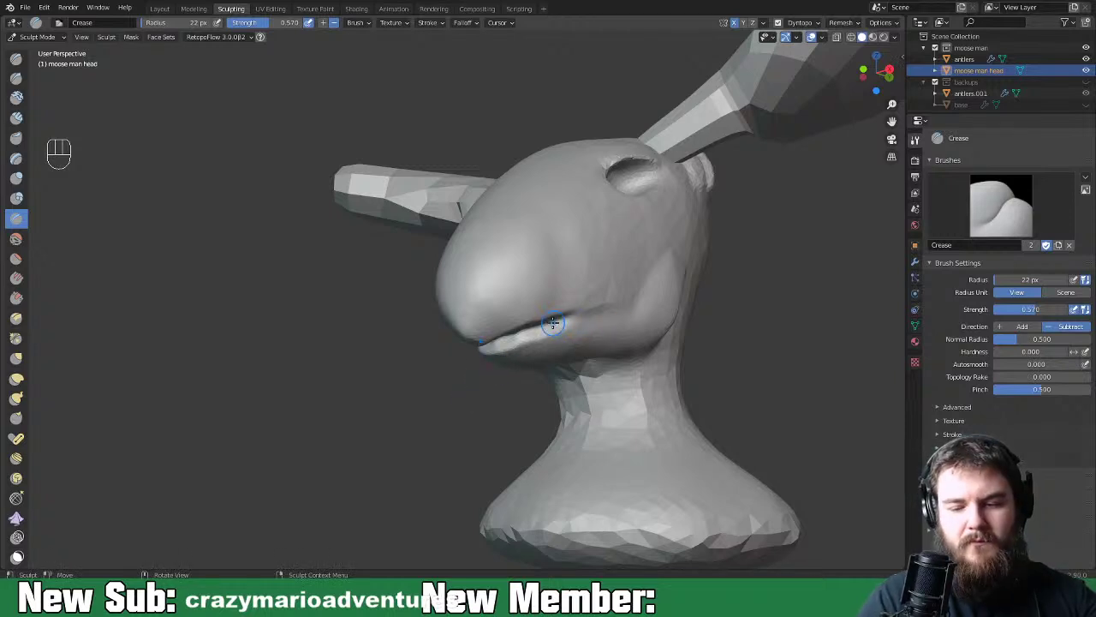
middle_click_drag(548, 324, 599, 297)
mouse_move(599, 296)
left_mouse_down()
mouse_move(556, 295)
mouse_move(564, 285)
mouse_move(597, 298)
left_mouse_up()
middle_click_drag(597, 298, 530, 323)
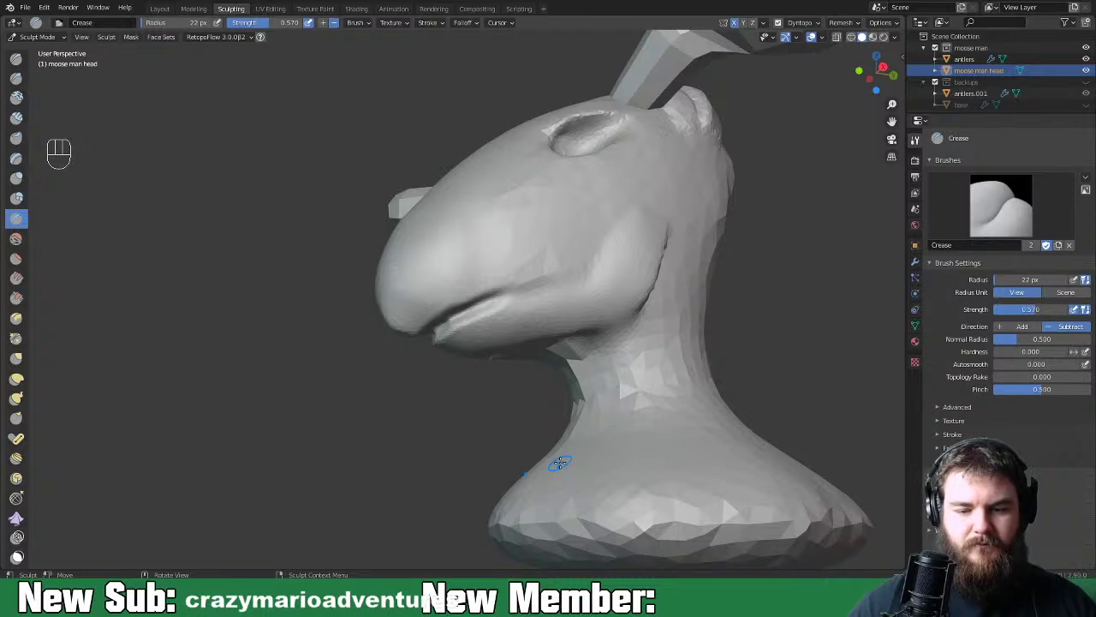
middle_click_drag(601, 392, 515, 396)
middle_click_drag(562, 440, 664, 404)
Raise the sides of the upper lip with the Grab brush at a 90 px radius to broaden and flatten the lip's edge
key("space")
left_click(643, 406)
key("space")
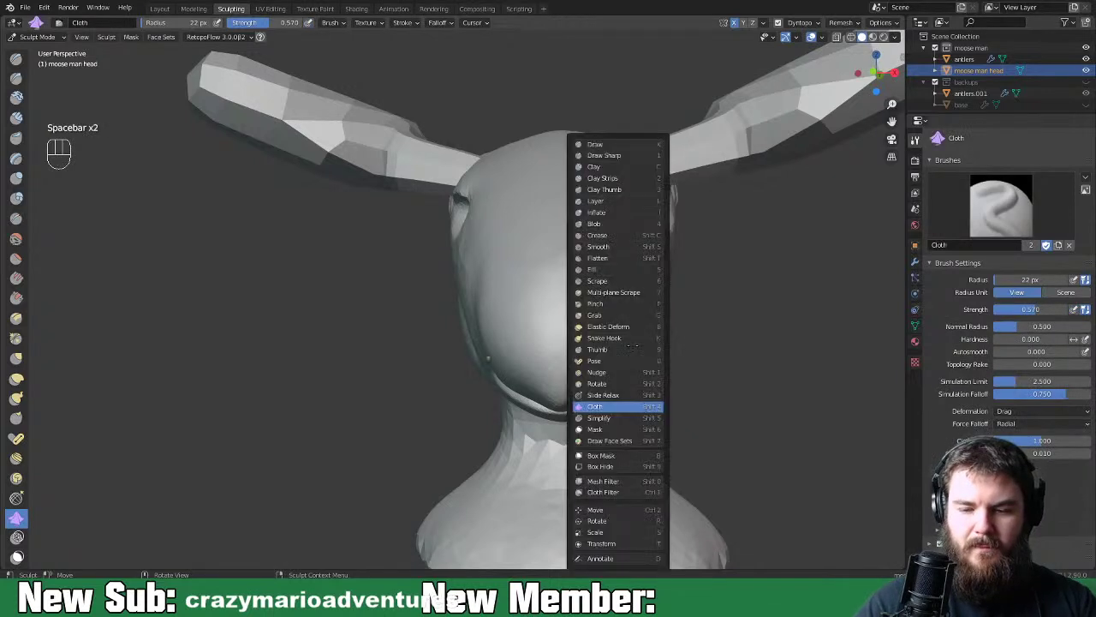
left_click(621, 315)
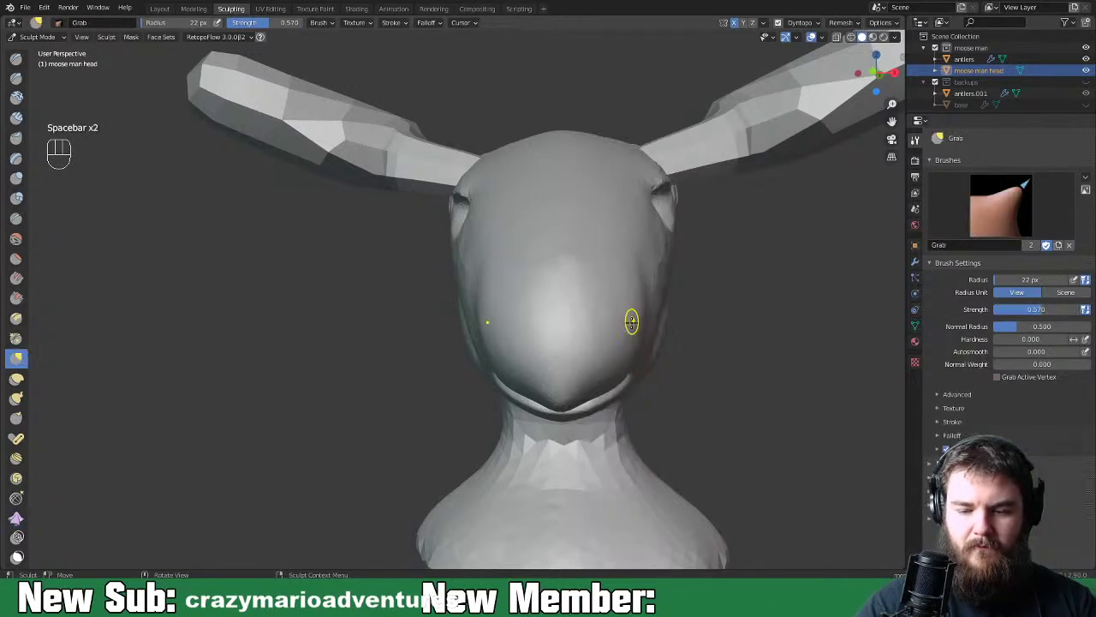
key("f")
left_click(606, 358)
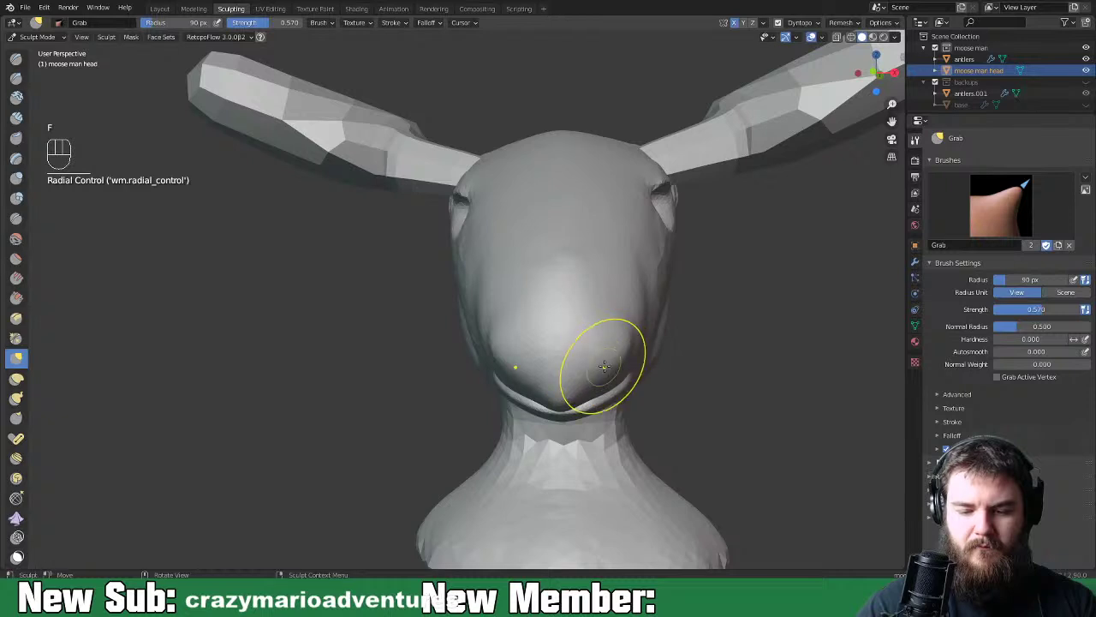
left_click_drag(607, 369, 609, 319)
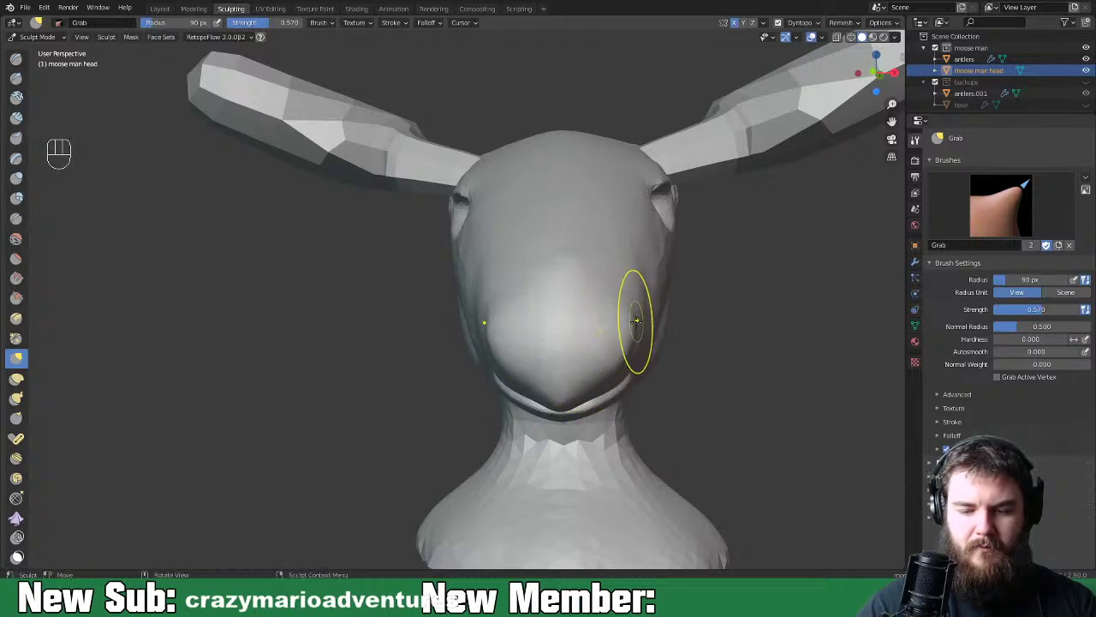
middle_click_drag(640, 350, 624, 317)
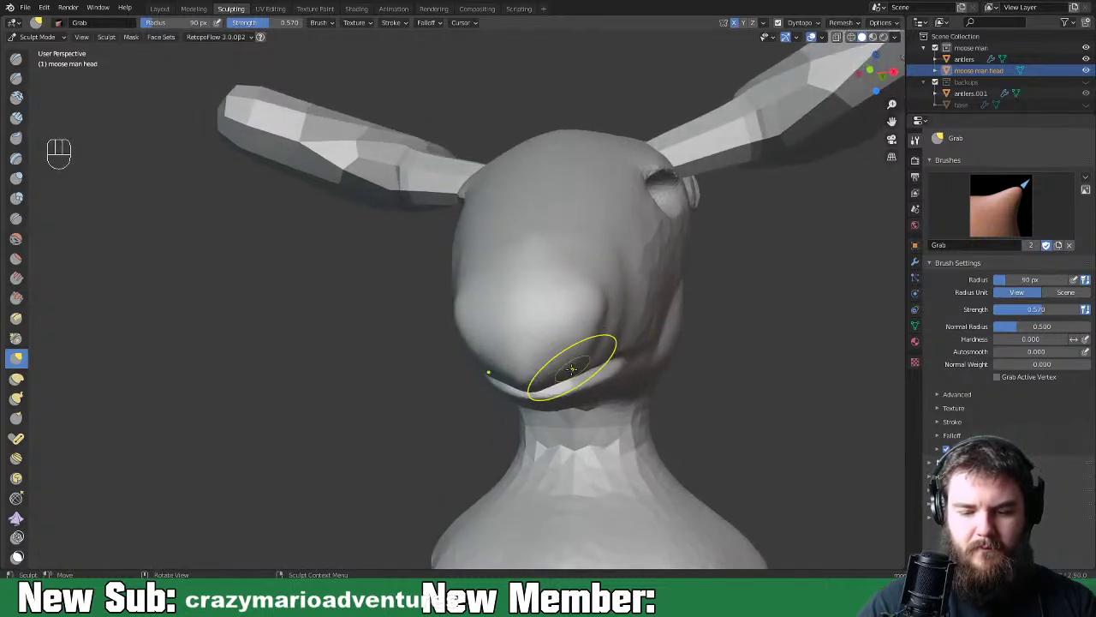
mouse_move(595, 367)
middle_mouse_down()
mouse_move(404, 391)
mouse_move(606, 355)
middle_mouse_up()
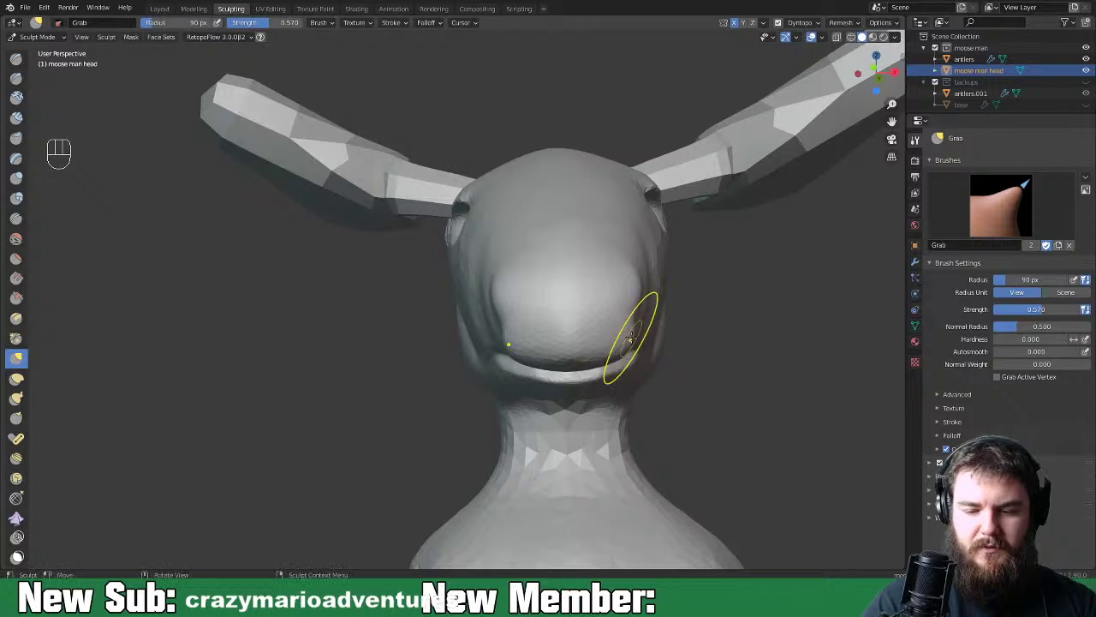
Reshape the side of the muzzle above the mouth corner with the Grab brush
middle_click_drag(628, 341, 479, 359)
mouse_move(362, 354)
middle_mouse_down()
mouse_move(394, 367)
mouse_move(441, 355)
mouse_move(416, 372)
mouse_move(724, 379)
mouse_move(592, 386)
middle_mouse_up()
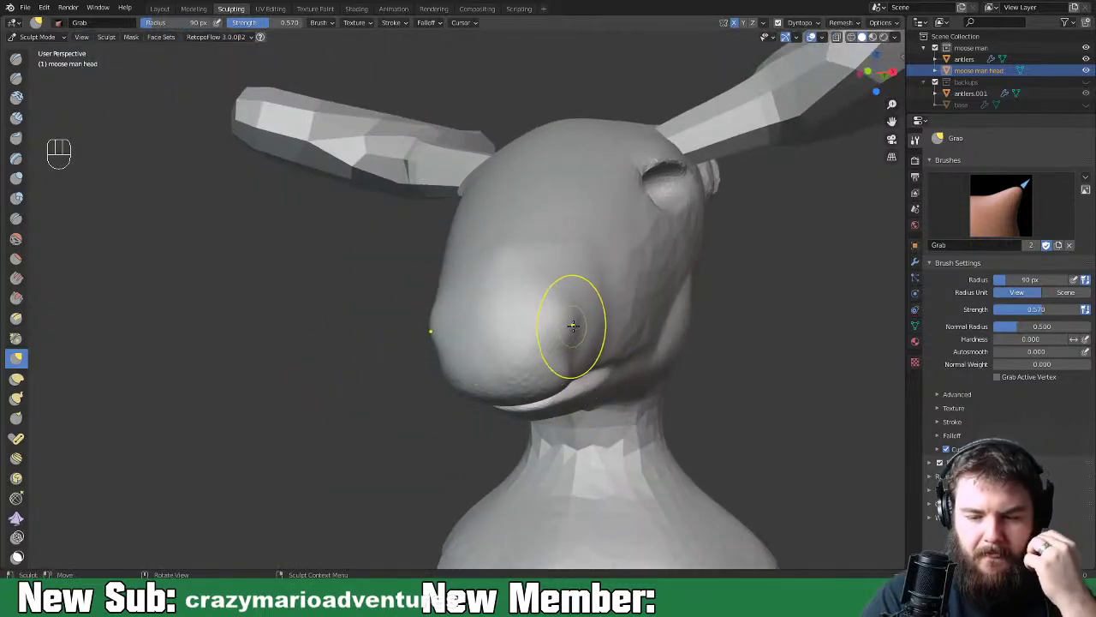
left_click_drag(571, 311, 574, 332)
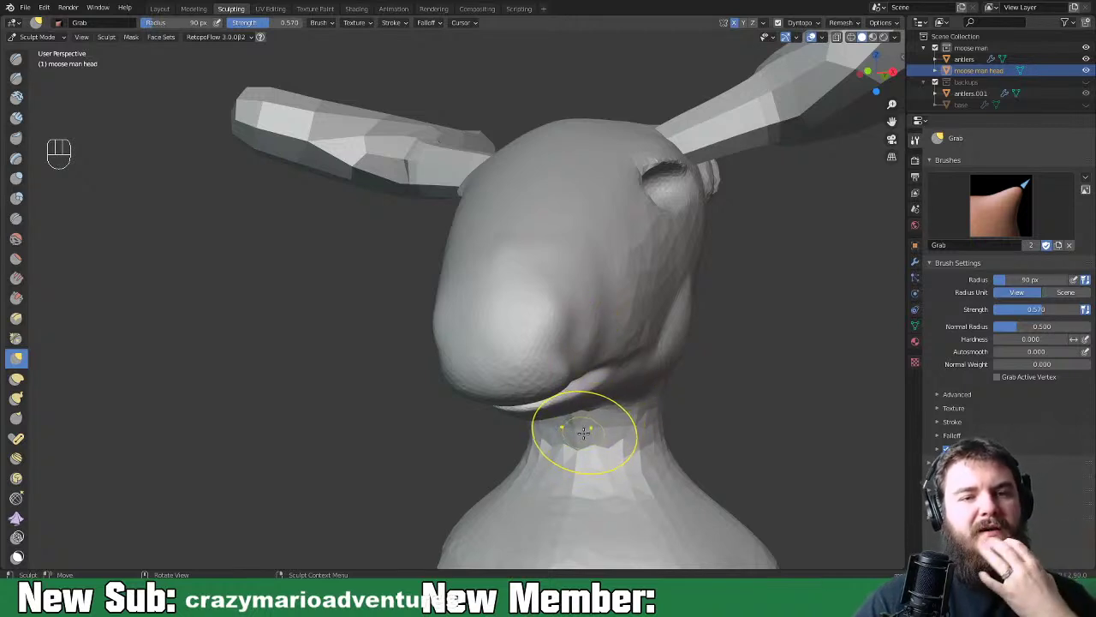
Set the Grab brush radius to 127 px and push in the sides of the snout below the eyes
middle_click_drag(605, 402, 668, 417)
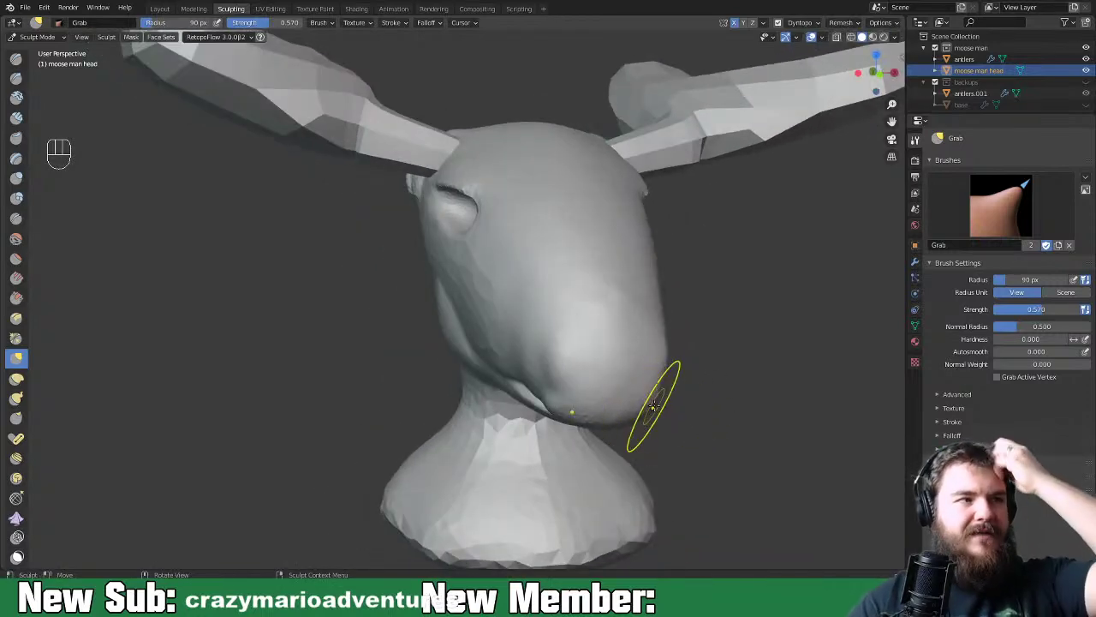
middle_click_drag(671, 374, 613, 409)
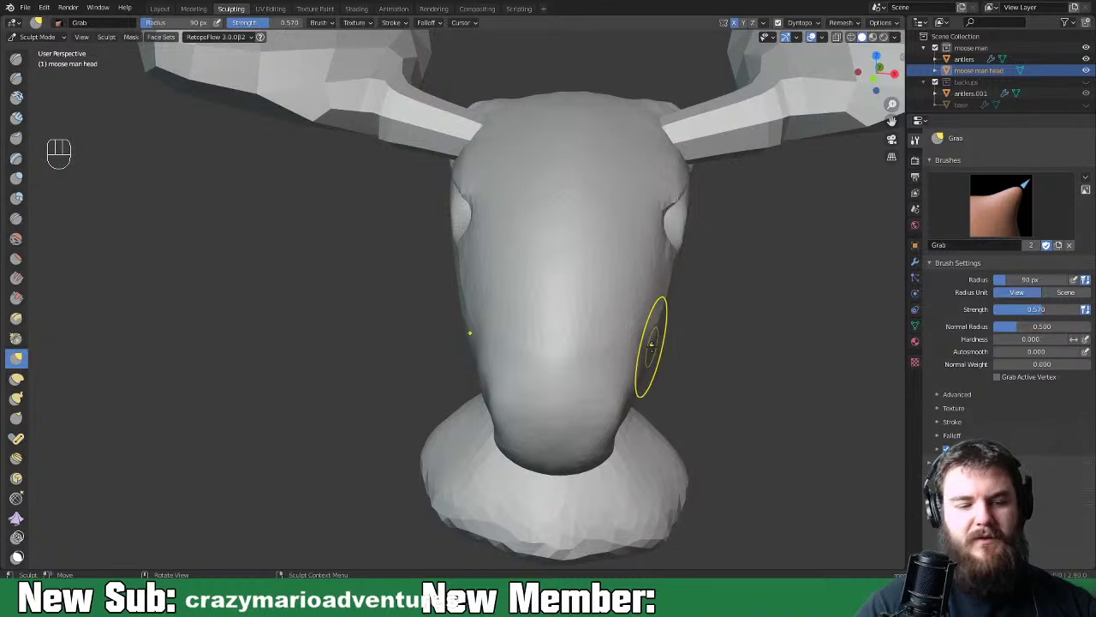
key("f")
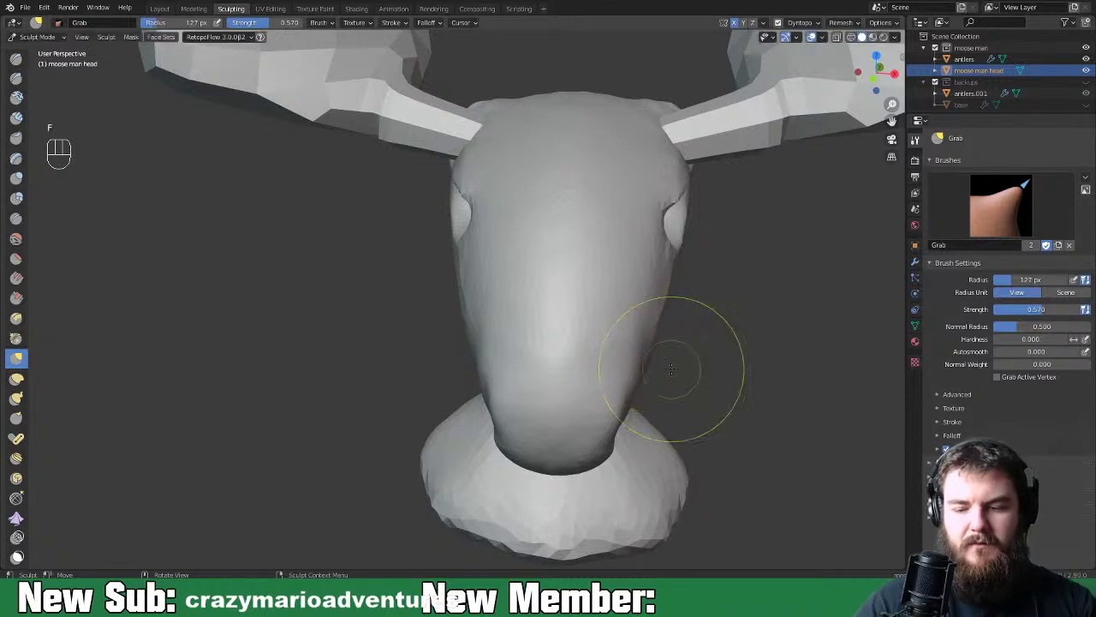
left_click(648, 326)
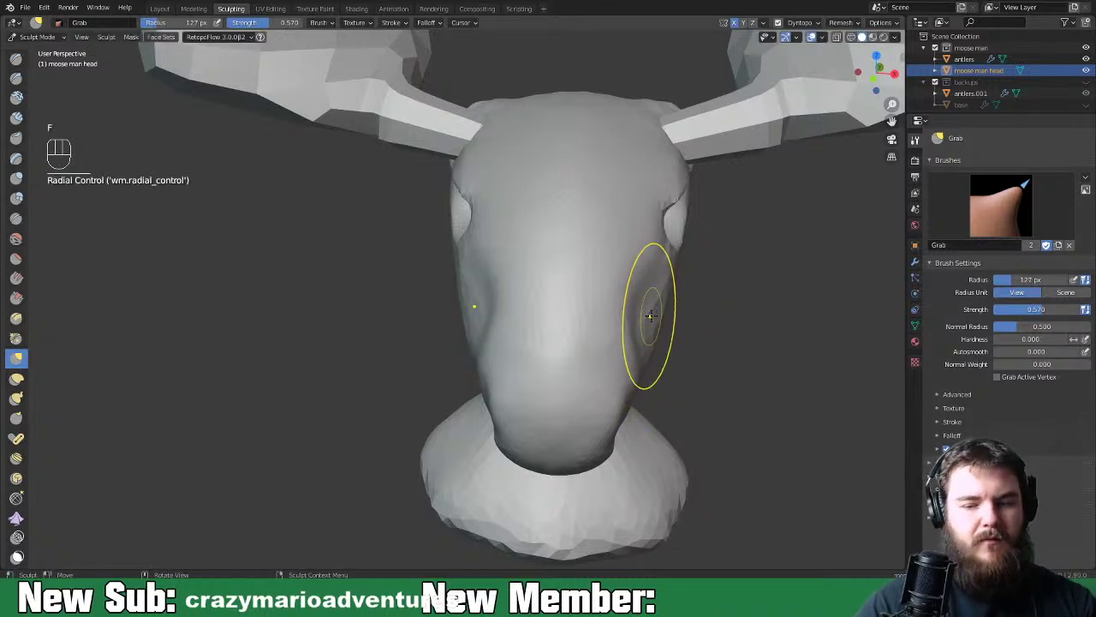
Push the sides of the snout below the eyes further inward with the Grab brush at 158 px radius and 0.497 strength
key("shift+f")
left_click(648, 319)
key("space")
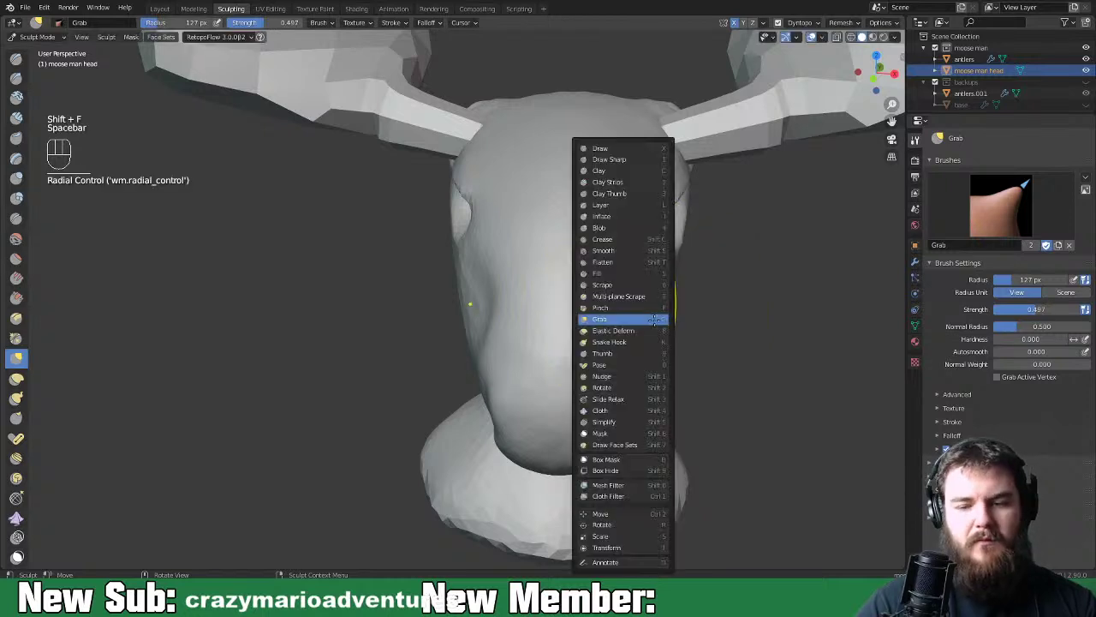
key("f")
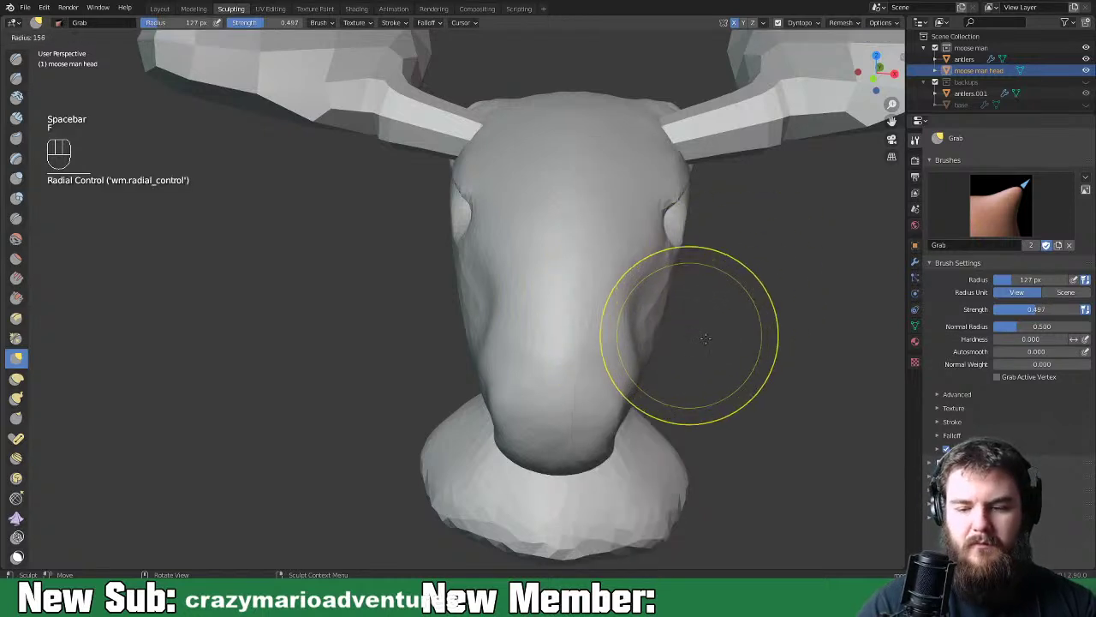
left_click(707, 331)
left_click_drag(661, 282, 646, 286)
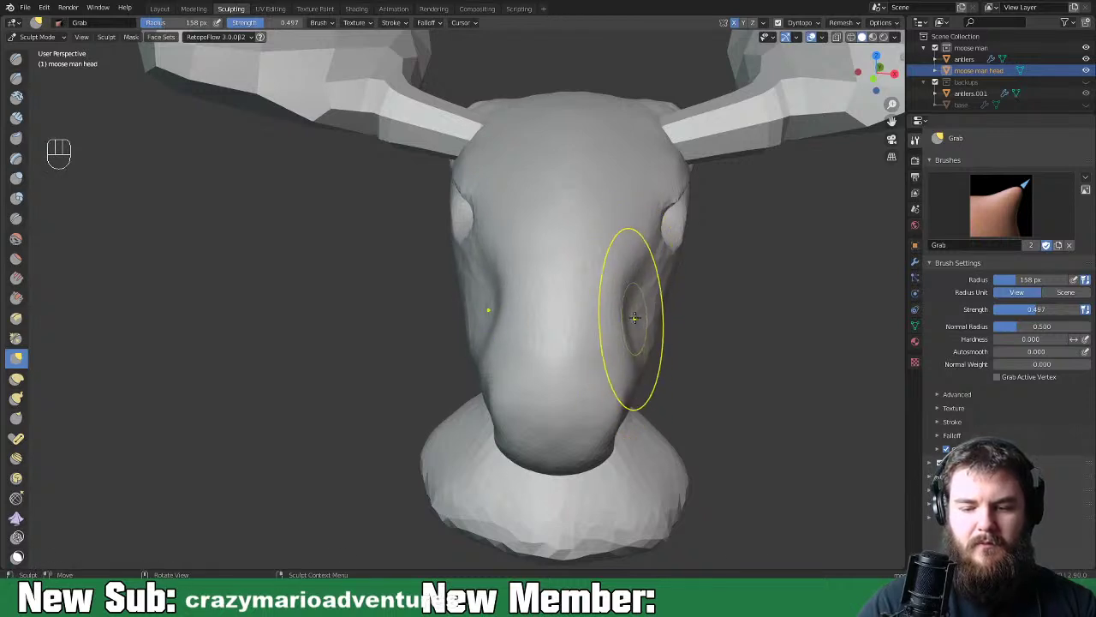
Soften the hollows between the eyes and muzzle with the Grab brush at 116 px radius and 0.400 strength
key("shift+f")
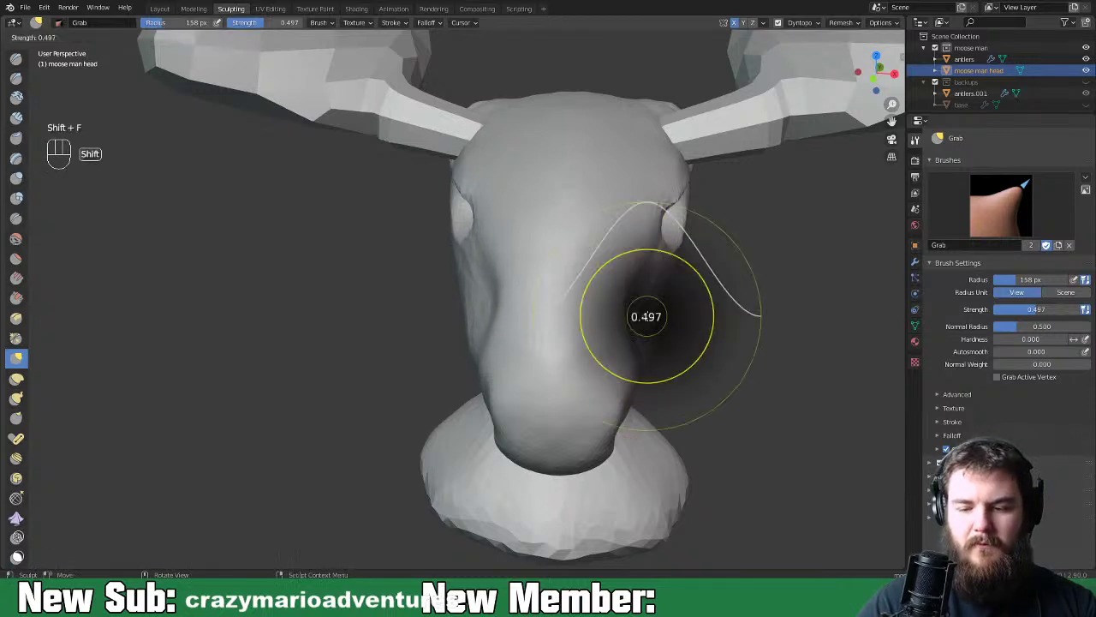
left_click(645, 316)
key("f")
left_click(641, 307)
mouse_move(687, 310)
middle_mouse_down()
mouse_move(599, 317)
mouse_move(673, 326)
middle_mouse_up()
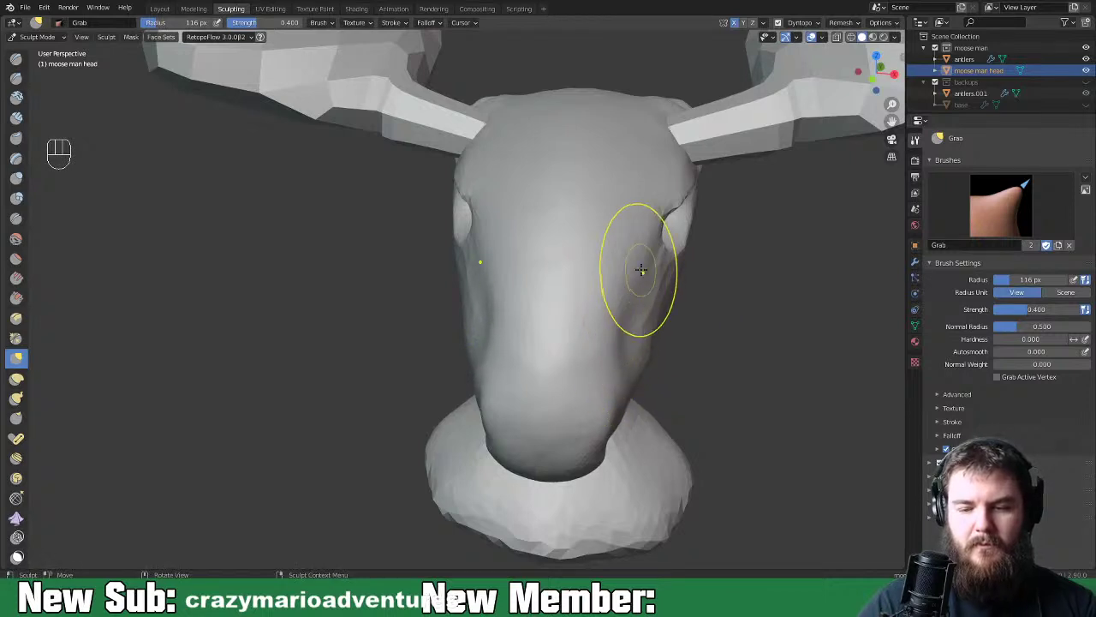
mouse_move(676, 182)
middle_mouse_down()
mouse_move(727, 299)
mouse_move(626, 277)
mouse_move(724, 299)
mouse_move(716, 289)
mouse_move(702, 301)
middle_mouse_up()
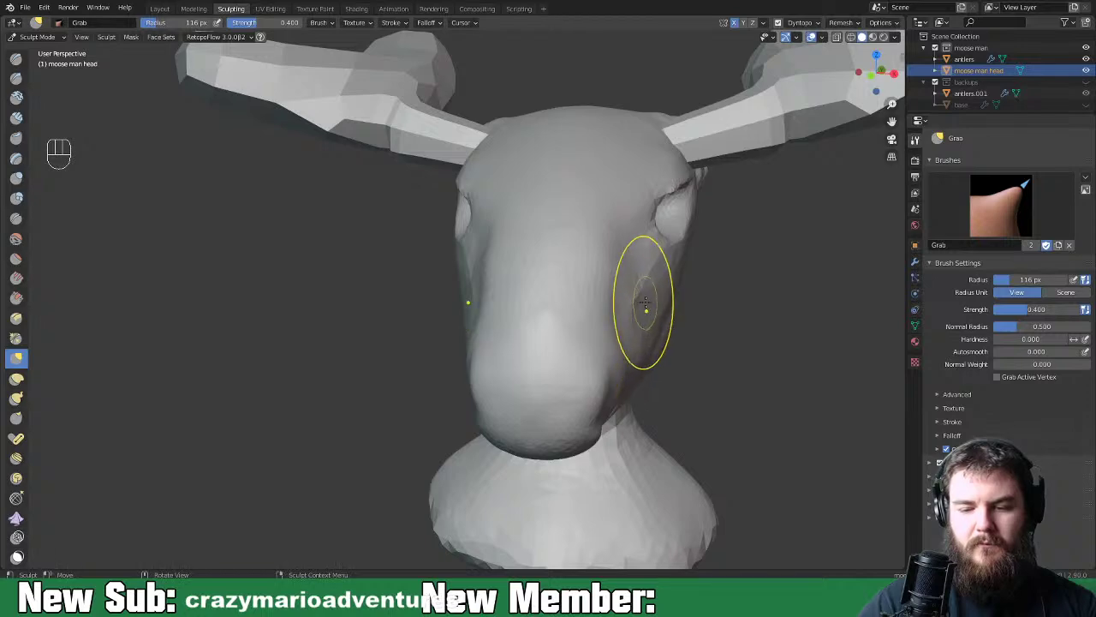
Refine the profile of the nose tip and the front of the upper lip with the Grab brush
mouse_move(653, 347)
middle_mouse_down()
mouse_move(706, 274)
mouse_move(591, 307)
middle_mouse_up()
left_click_drag(312, 318, 343, 257)
mouse_move(343, 257)
middle_mouse_down()
mouse_move(355, 337)
mouse_move(340, 326)
mouse_move(343, 276)
middle_mouse_up()
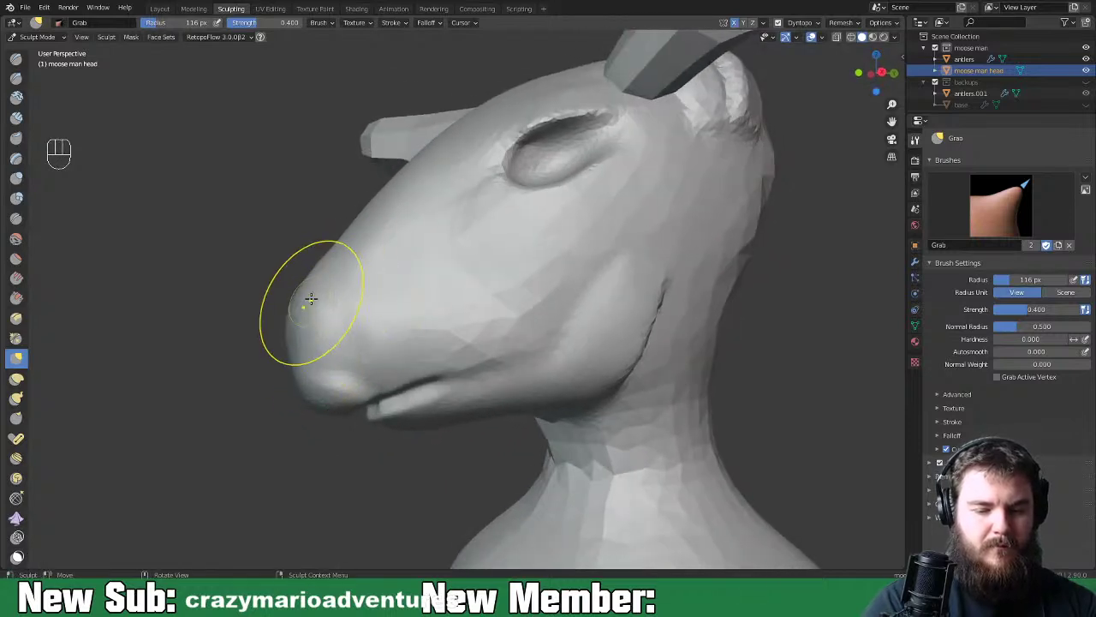
left_click_drag(301, 379, 298, 368)
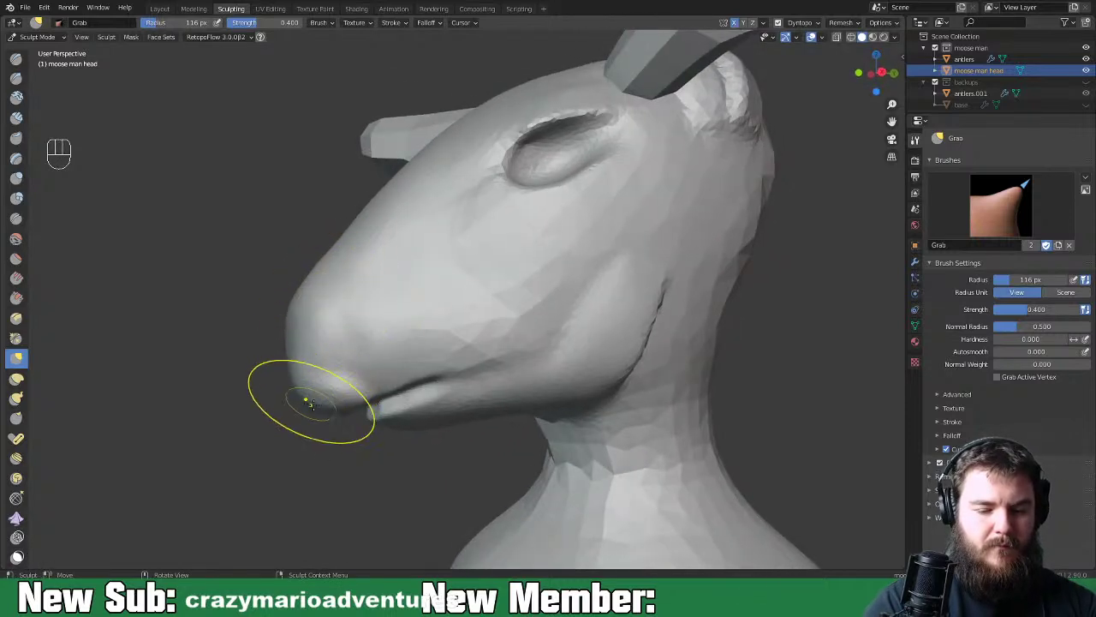
Build up the underside of the jaw and chin with the Clay Strips brush at a 63 px radius
mouse_move(403, 448)
middle_mouse_down()
mouse_move(525, 286)
mouse_move(566, 316)
middle_mouse_up()
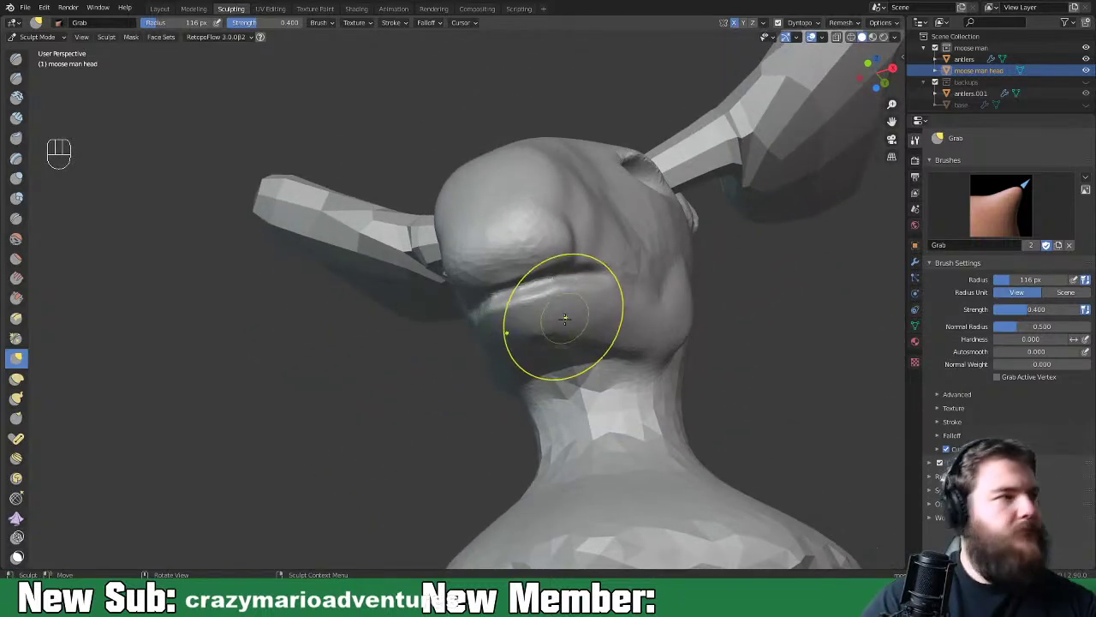
middle_click_drag(536, 351, 416, 434)
key("space")
key("space")
key("space")
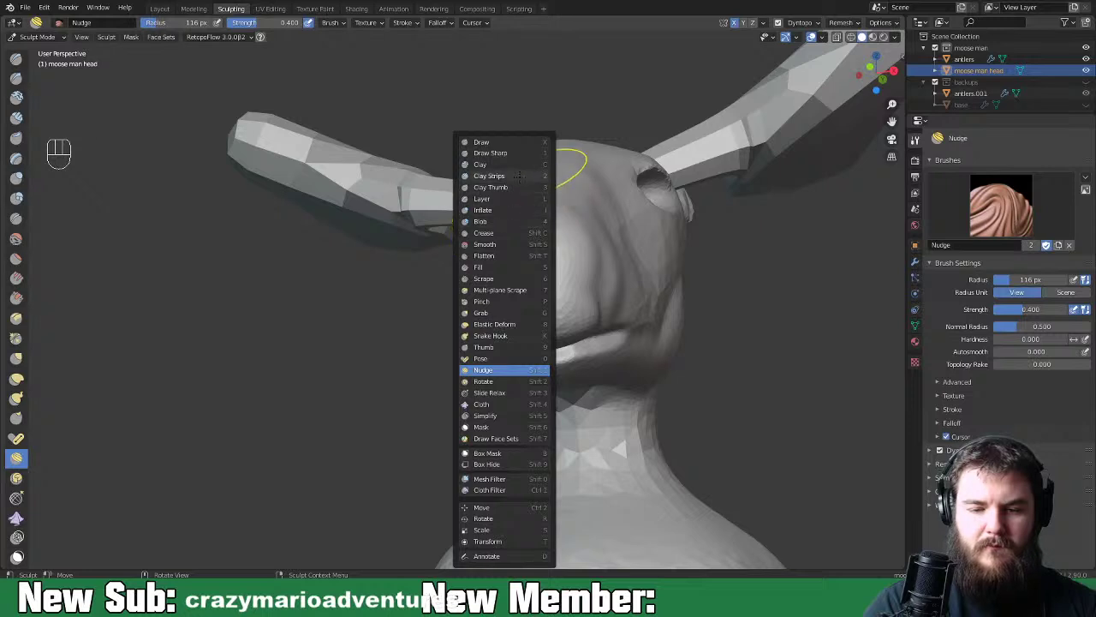
left_click(518, 175)
mouse_move(595, 364)
middle_mouse_down()
mouse_move(538, 346)
mouse_move(573, 330)
mouse_move(586, 302)
middle_mouse_up()
key("f")
left_click(506, 356)
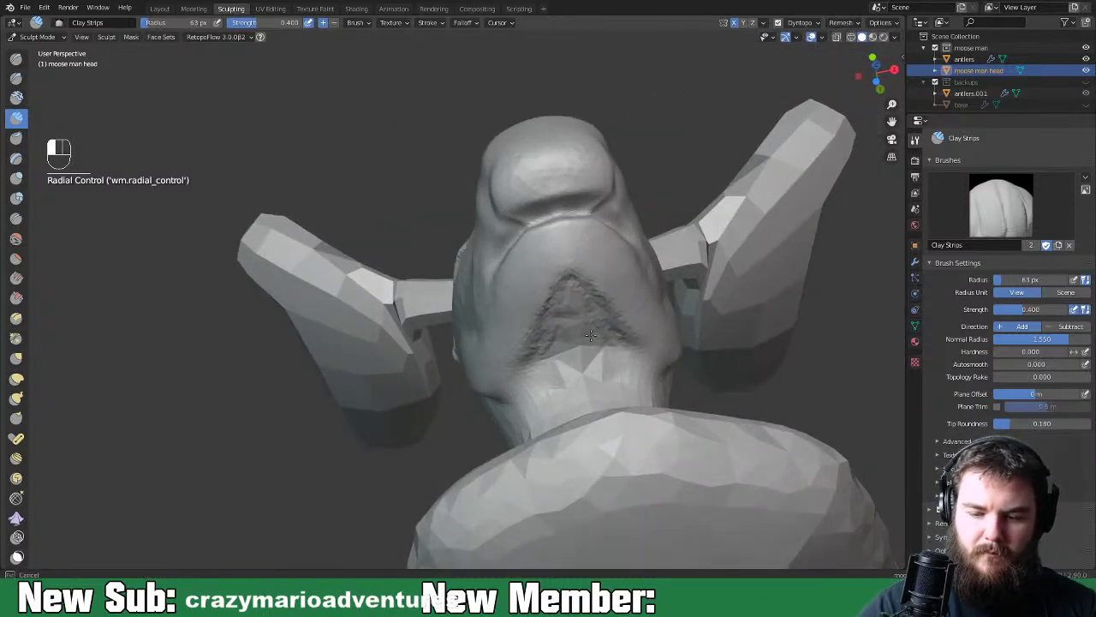
middle_click_drag(644, 321, 575, 330)
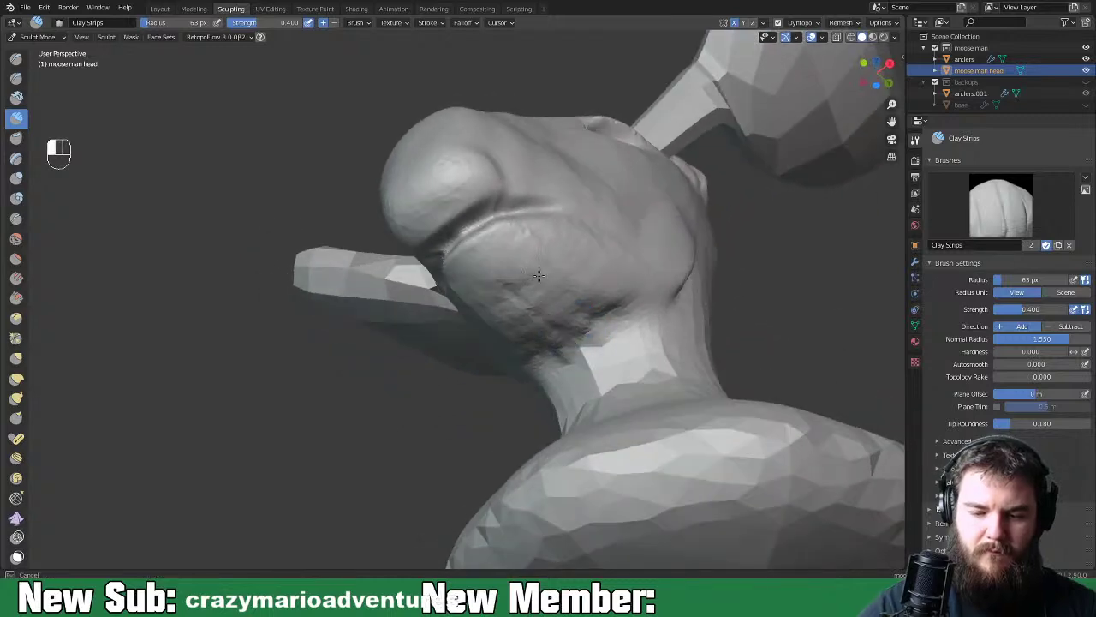
Smooth the added clay along the side and lower edge of the jaw
middle_click_drag(627, 297, 581, 324)
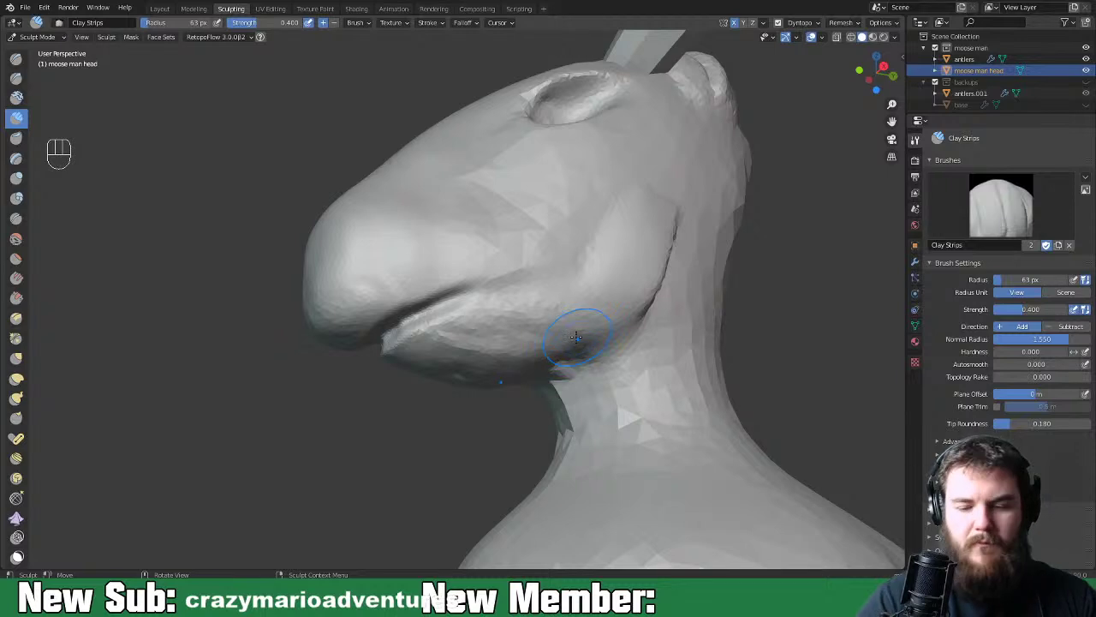
left_click_drag(580, 339, 443, 332, "shift")
left_click_drag(609, 336, 600, 355, "shift")
Add muscle strands down the front of the throat from the jaw with the Clay Strips brush
middle_click_drag(600, 354, 706, 340)
mouse_move(597, 438)
left_mouse_down()
mouse_move(599, 402)
mouse_move(602, 443)
mouse_move(585, 393)
left_mouse_up()
middle_click_drag(584, 393, 622, 362)
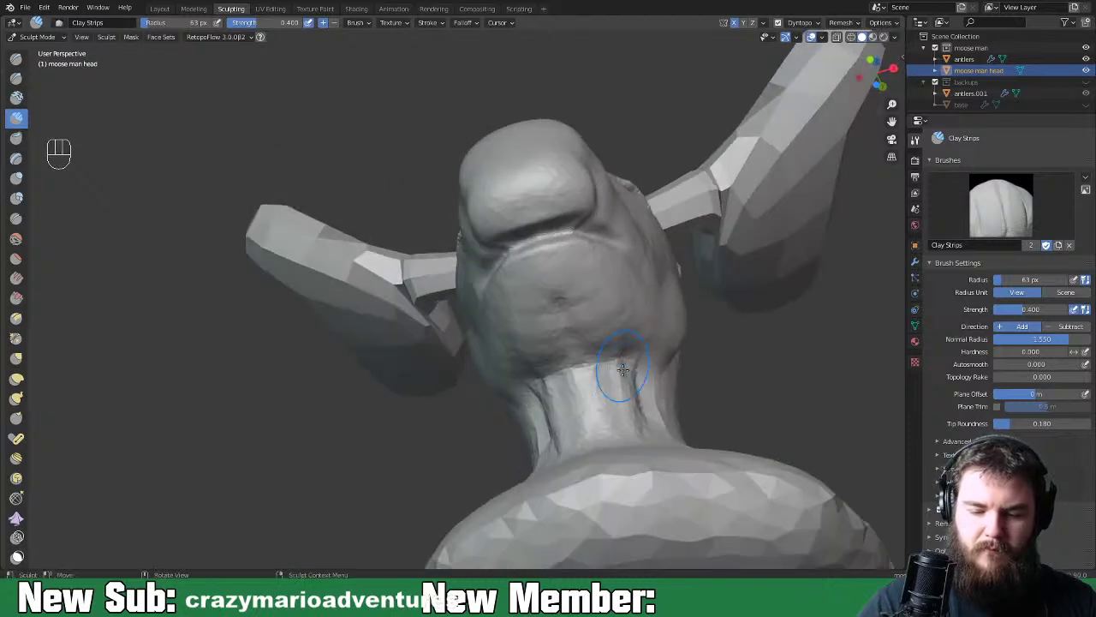
left_click_drag(579, 347, 626, 406)
mouse_move(626, 406)
middle_mouse_down()
mouse_move(622, 443)
mouse_move(638, 419)
middle_mouse_up()
Build up the side of the neck from behind the jaw to the shoulder, softening where the jaw meets the neck
mouse_move(637, 419)
left_mouse_down()
mouse_move(685, 342)
mouse_move(702, 379)
left_mouse_up()
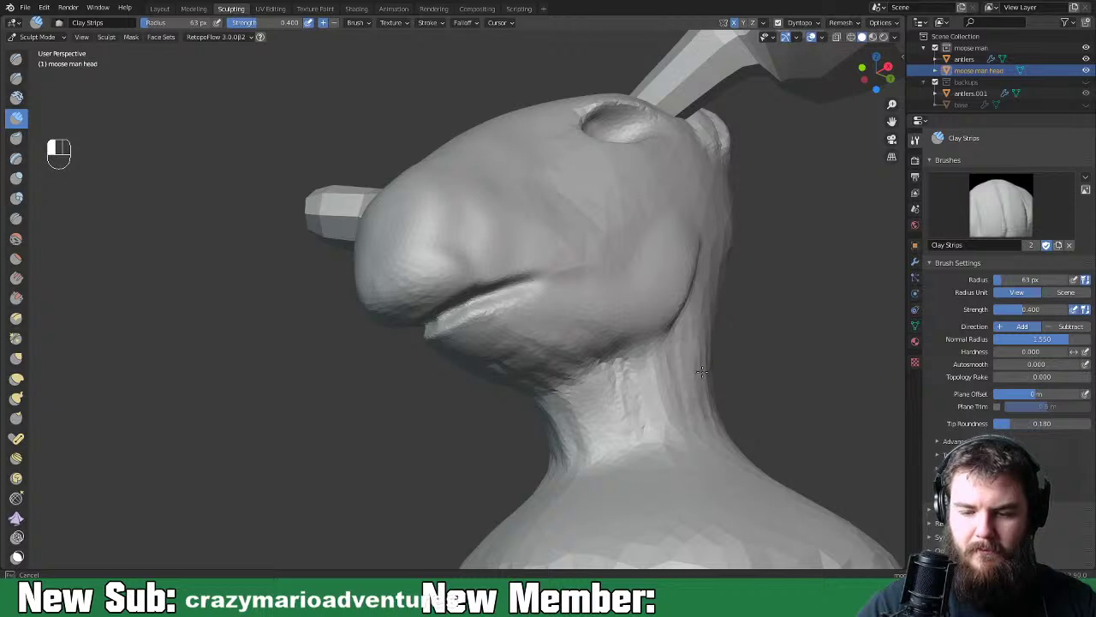
middle_click_drag(688, 377, 660, 367)
mouse_move(660, 368)
left_mouse_down()
mouse_move(672, 338)
mouse_move(711, 408)
left_mouse_up()
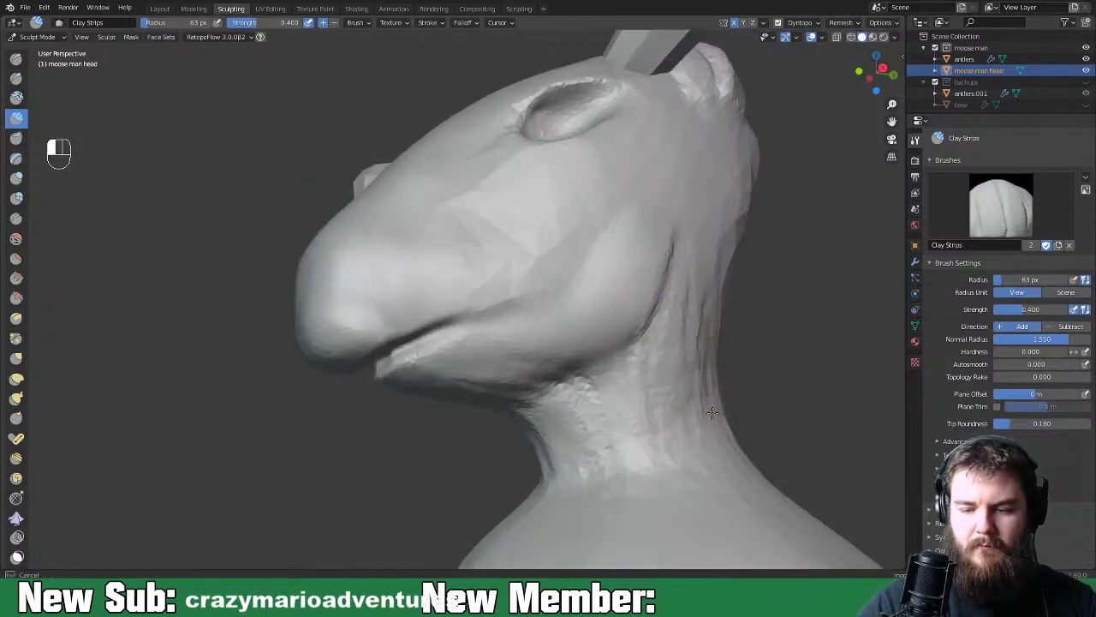
mouse_move(716, 464)
left_mouse_down()
mouse_move(643, 433)
mouse_move(569, 469)
left_mouse_up()
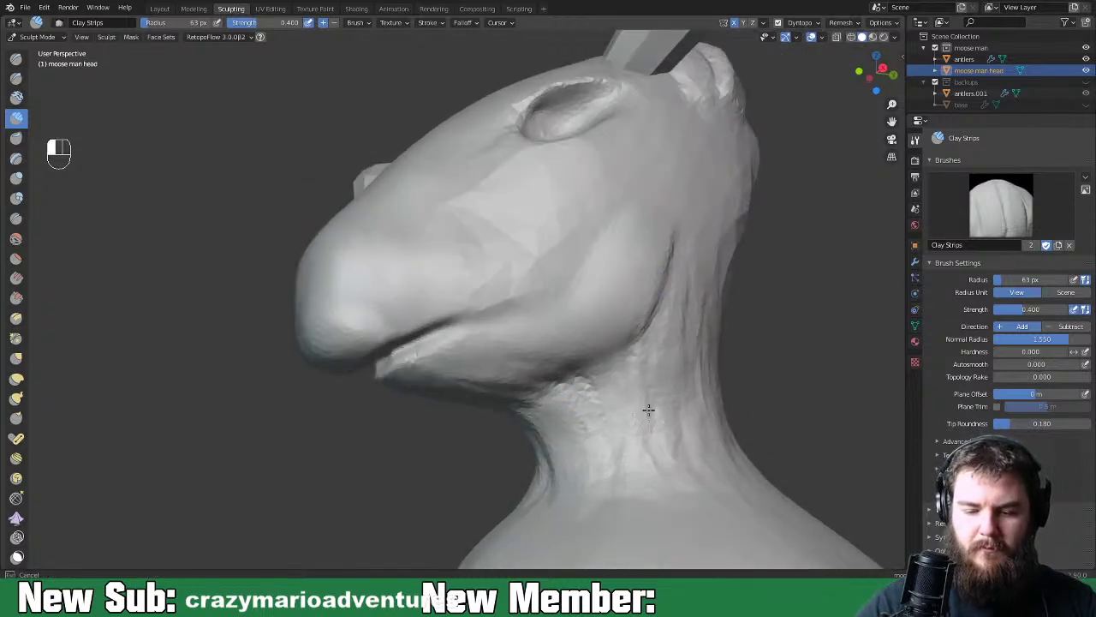
mouse_move(659, 387)
left_mouse_down()
mouse_move(649, 371)
mouse_move(679, 243)
left_mouse_up()
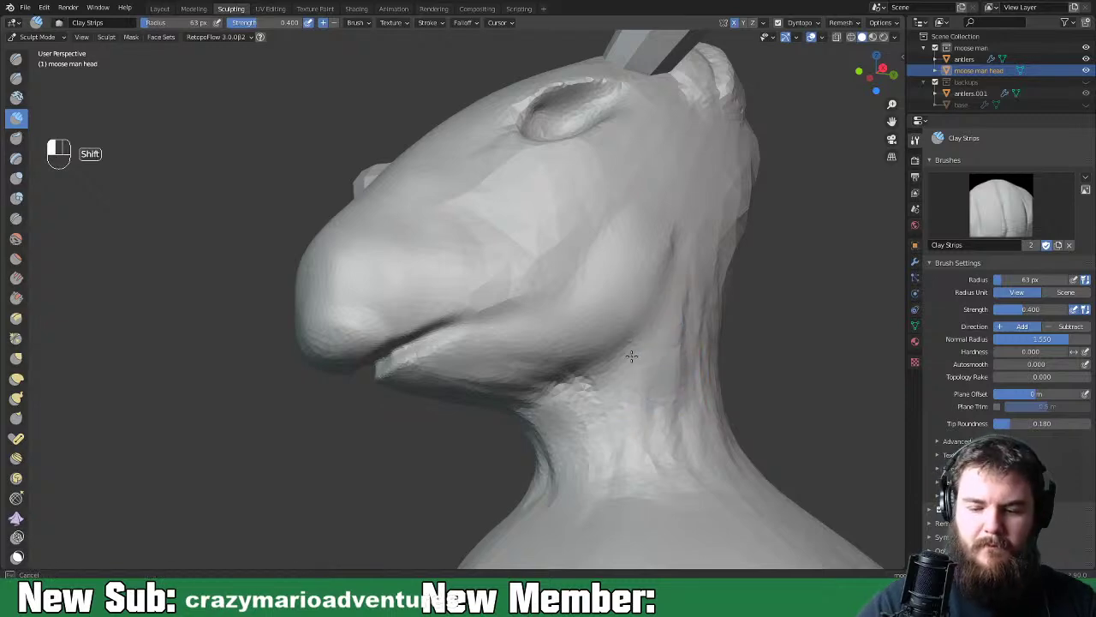
Refine the rim of the lower lip with the Clay Strips brush at a 50 px radius
mouse_move(548, 370)
middle_mouse_down()
mouse_move(563, 399)
mouse_move(600, 396)
mouse_move(614, 359)
middle_mouse_up()
key("ctrl+equal")
key("ctrl+equal")
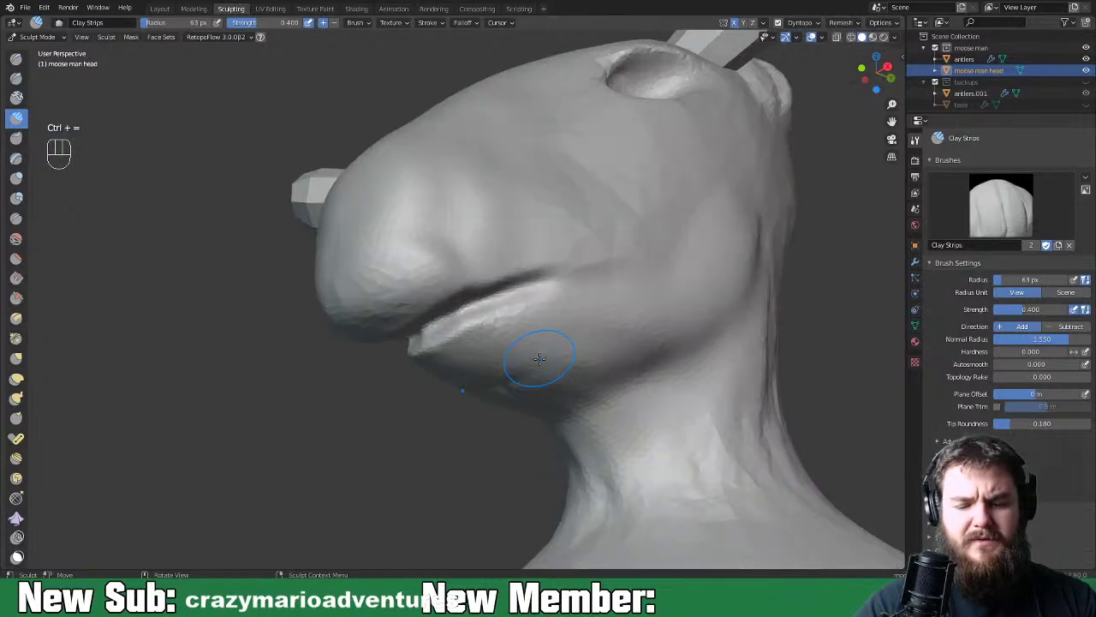
middle_click_drag(543, 367, 594, 380)
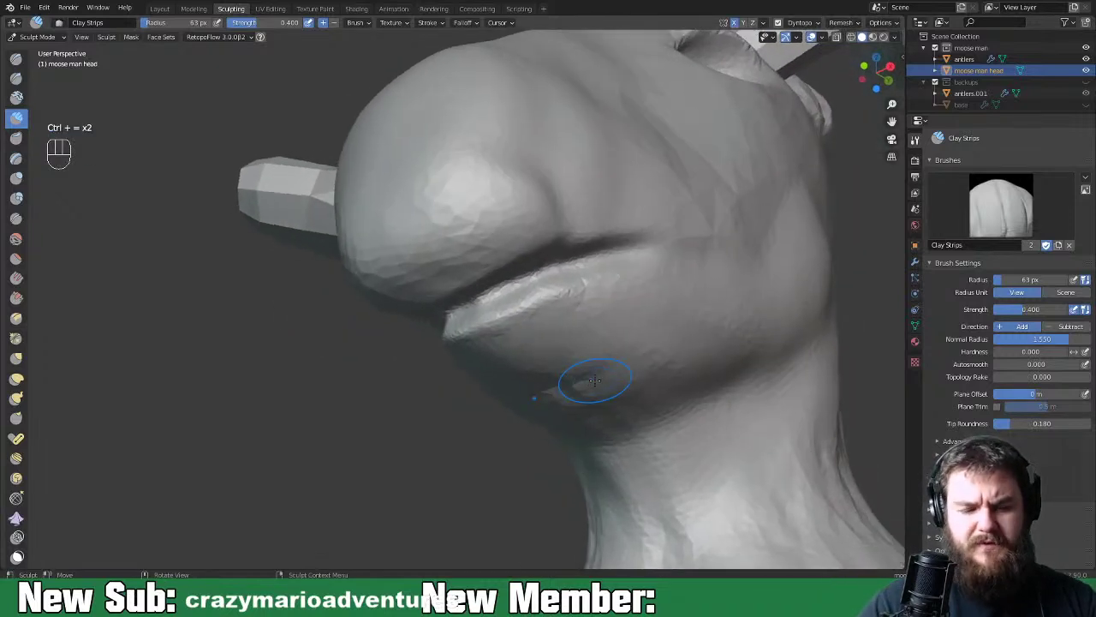
middle_click_drag(634, 338, 576, 356, "shift")
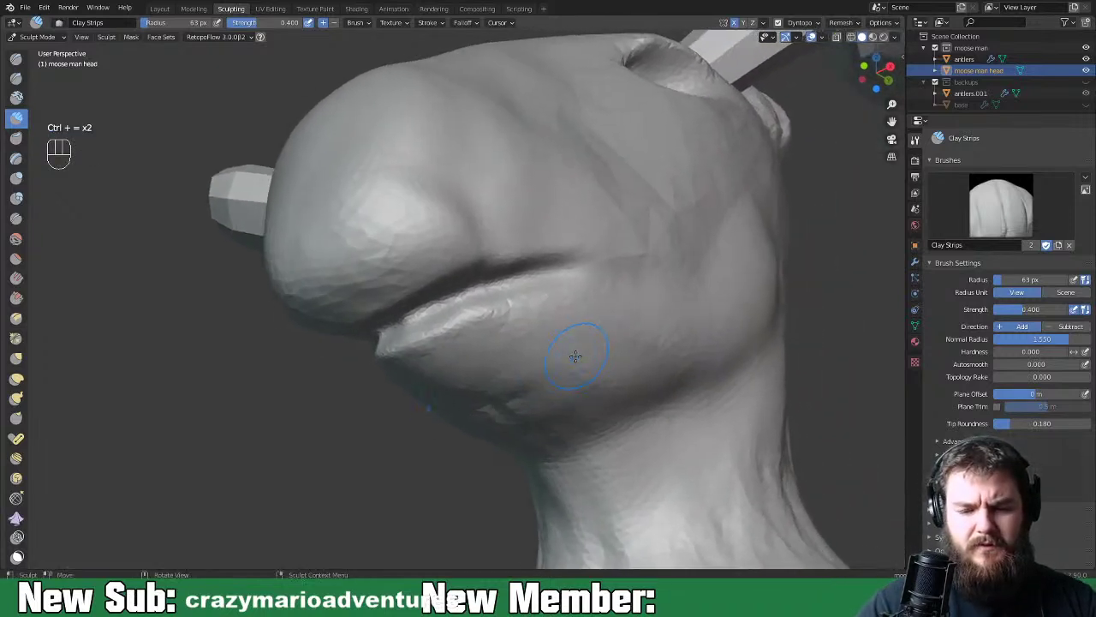
key("f")
left_click(484, 371)
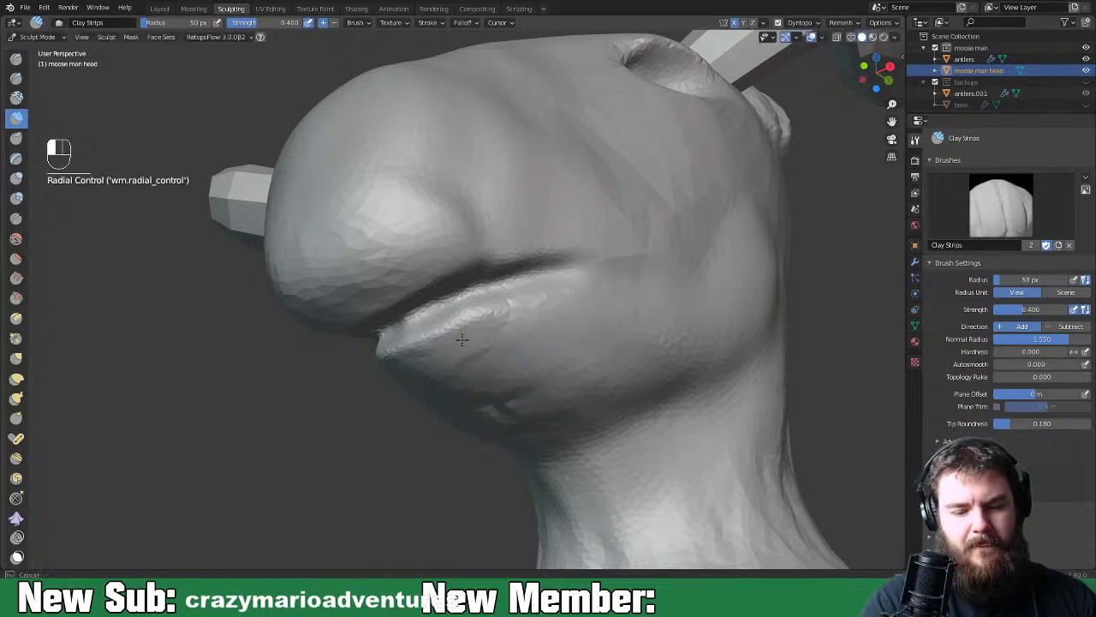
Thicken the lower lip with the Clay Strips brush at 82 px radius and 0.485 strength
key("shift+f")
left_click(480, 378)
key("f")
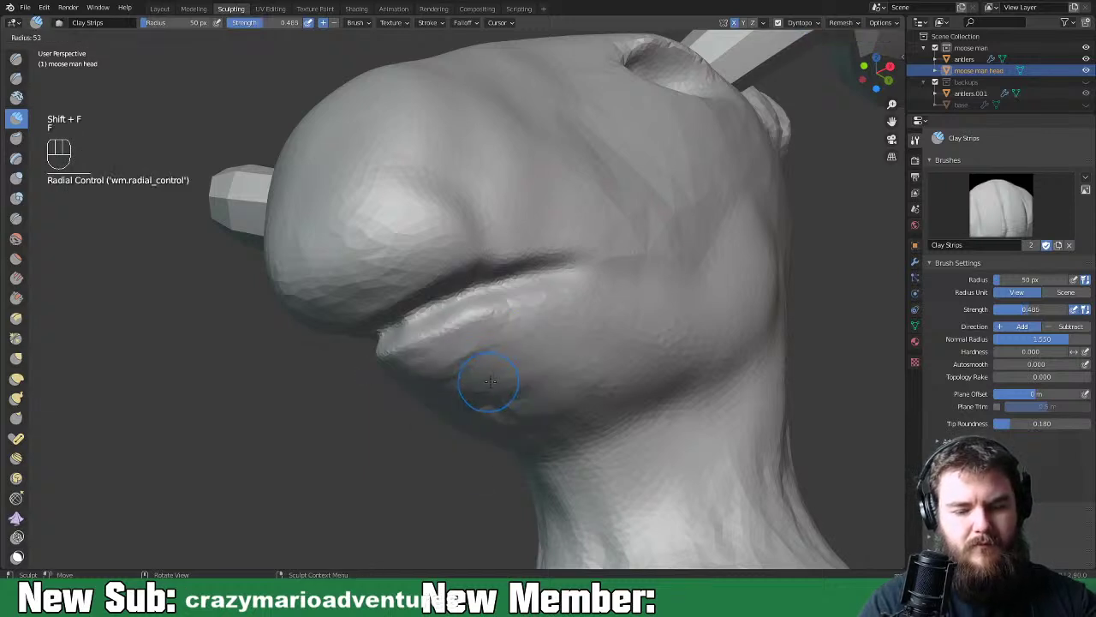
left_click(503, 379)
mouse_move(508, 353)
left_mouse_down()
mouse_move(534, 318)
mouse_move(569, 321)
mouse_move(514, 325)
mouse_move(555, 360)
left_mouse_up()
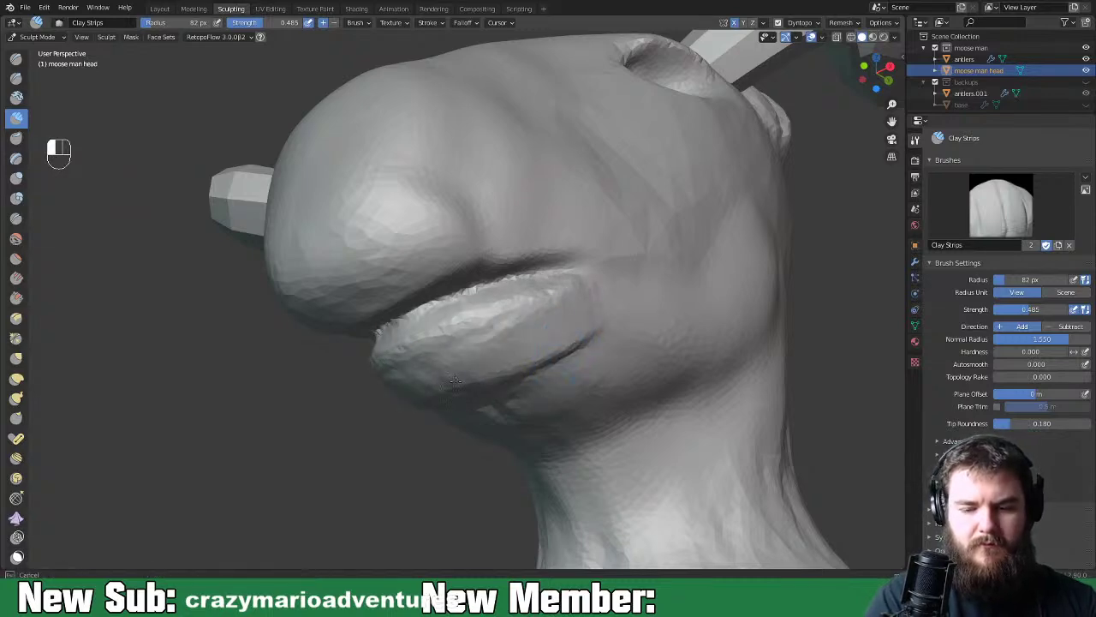
Fill out the lower lip from below and build up the chin beneath it with Clay Strips
middle_click_drag(494, 348, 471, 377)
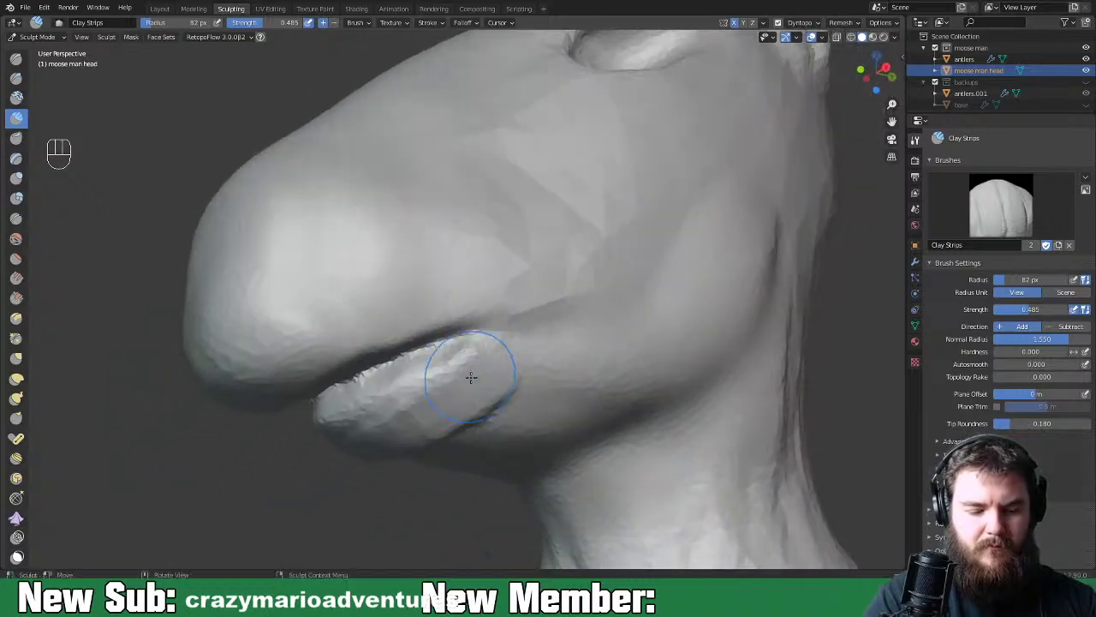
middle_click_drag(366, 438, 501, 341)
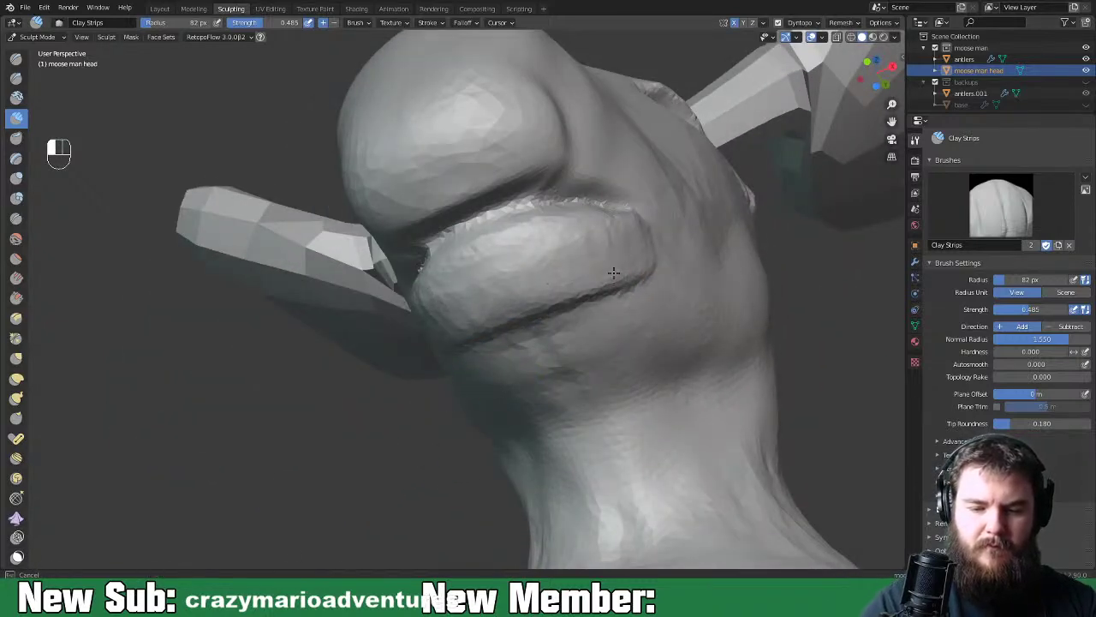
mouse_move(548, 270)
left_mouse_down()
mouse_move(531, 338)
mouse_move(612, 313)
mouse_move(599, 334)
mouse_move(650, 340)
left_mouse_up()
Reshape the chin and the underside of the jaw in profile with the Grab brush at a 177 px radius
middle_click_drag(651, 340, 565, 428)
key("space")
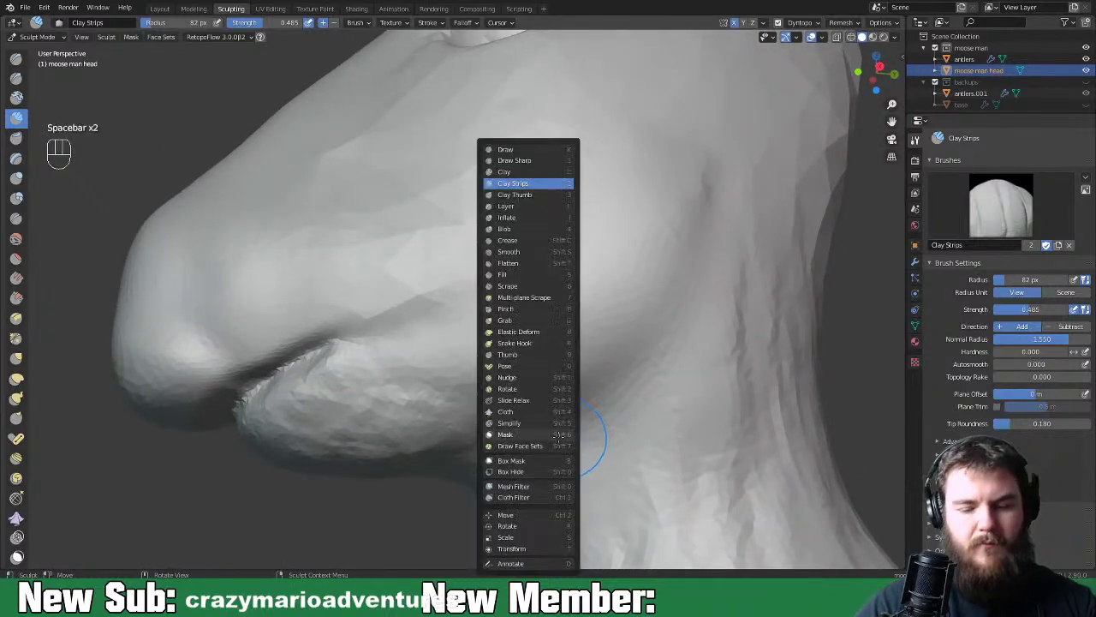
left_click(561, 435)
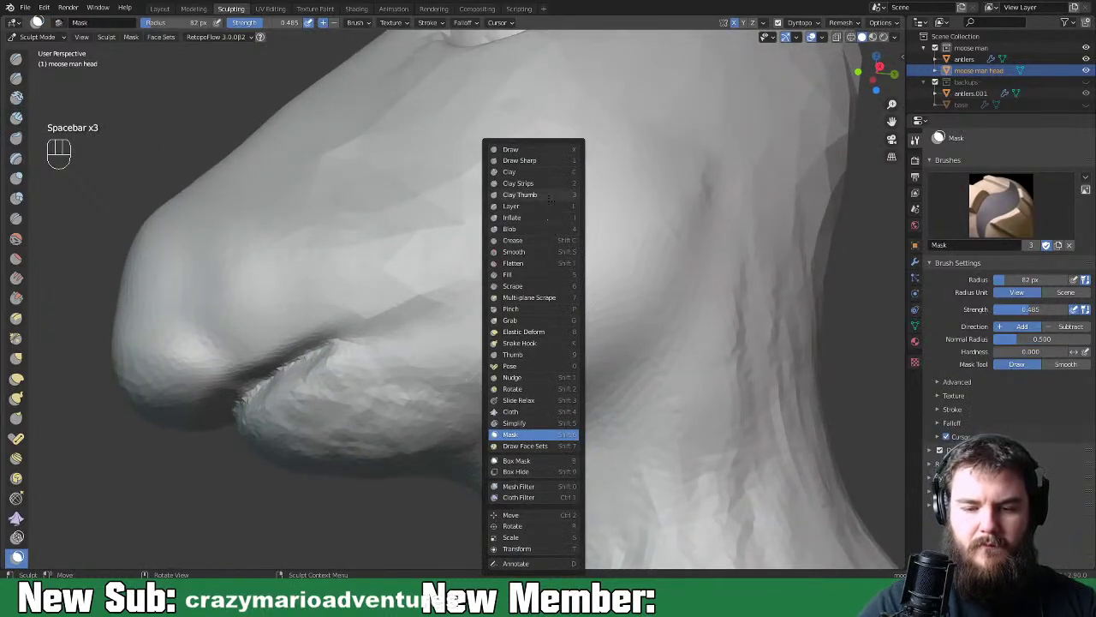
left_click(540, 321)
key("f")
left_click_drag(514, 459, 433, 457)
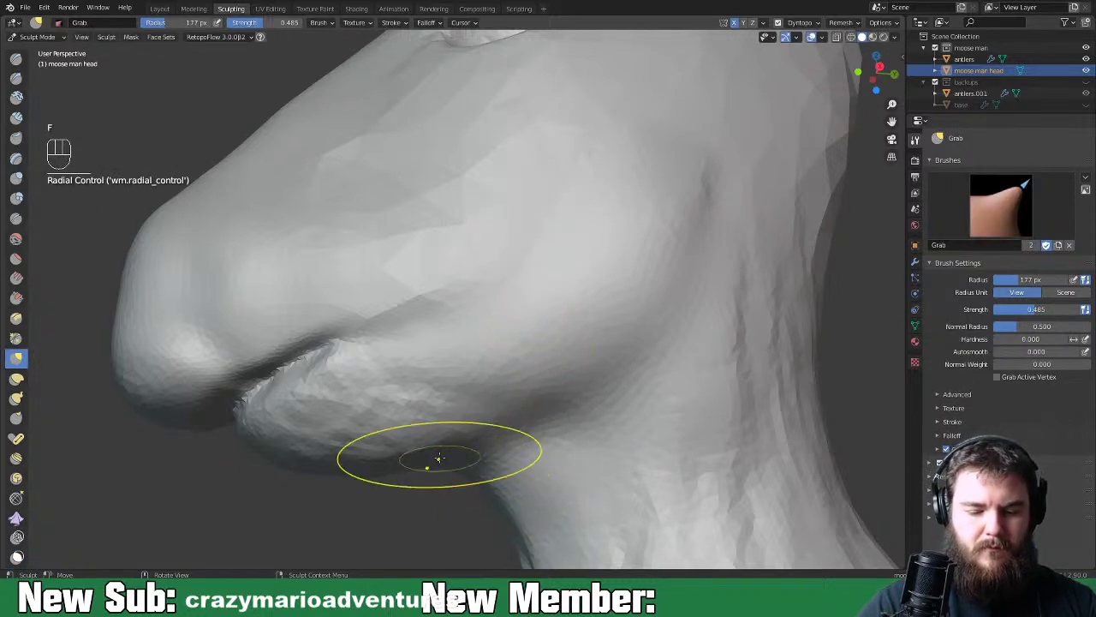
left_click_drag(313, 484, 474, 447)
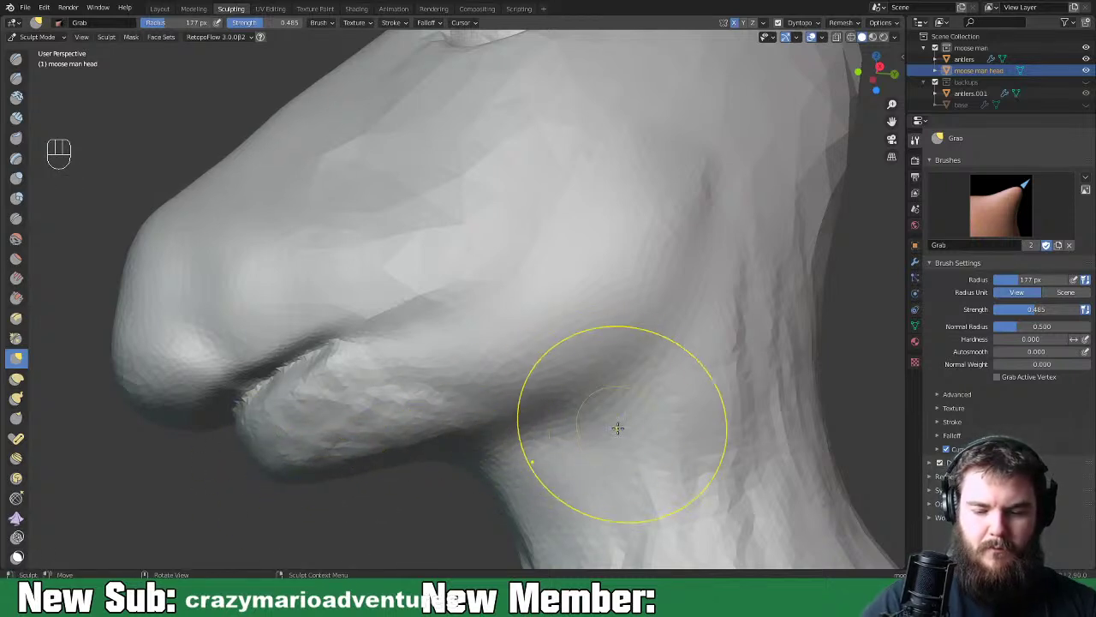
Choose the Clay Thumb brush for the neck and set its radius to 77 px
mouse_move(620, 428)
middle_mouse_down()
mouse_move(636, 416)
mouse_move(717, 426)
mouse_move(710, 354)
middle_mouse_up()
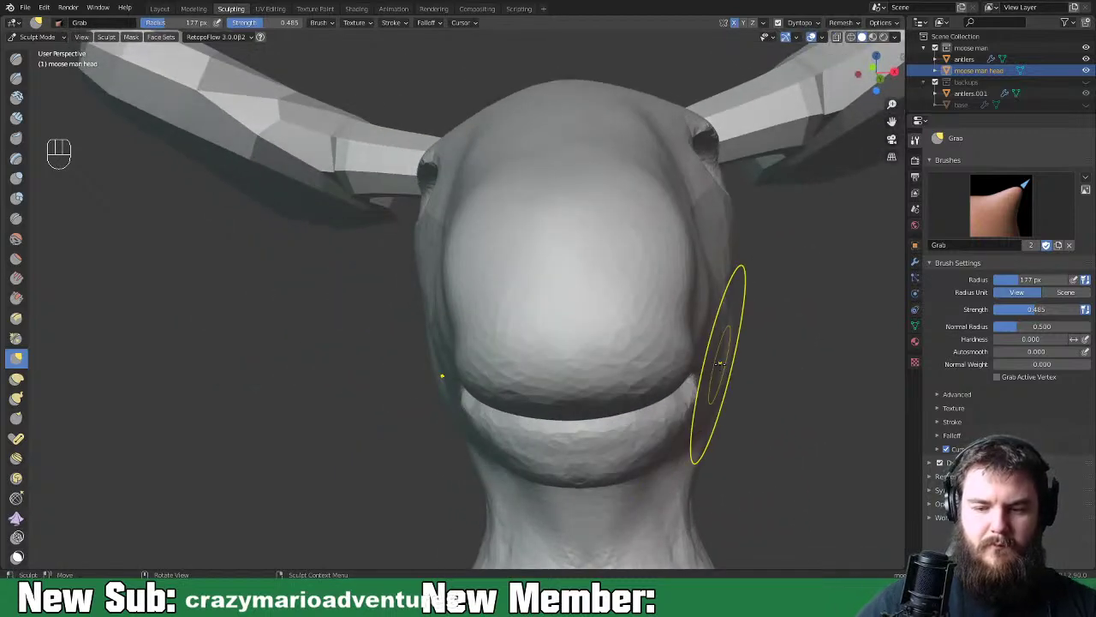
scroll(666, 415, "down", 4)
mouse_move(666, 414)
middle_mouse_down()
mouse_move(513, 436)
mouse_move(797, 411)
mouse_move(587, 419)
mouse_move(709, 440)
middle_mouse_up()
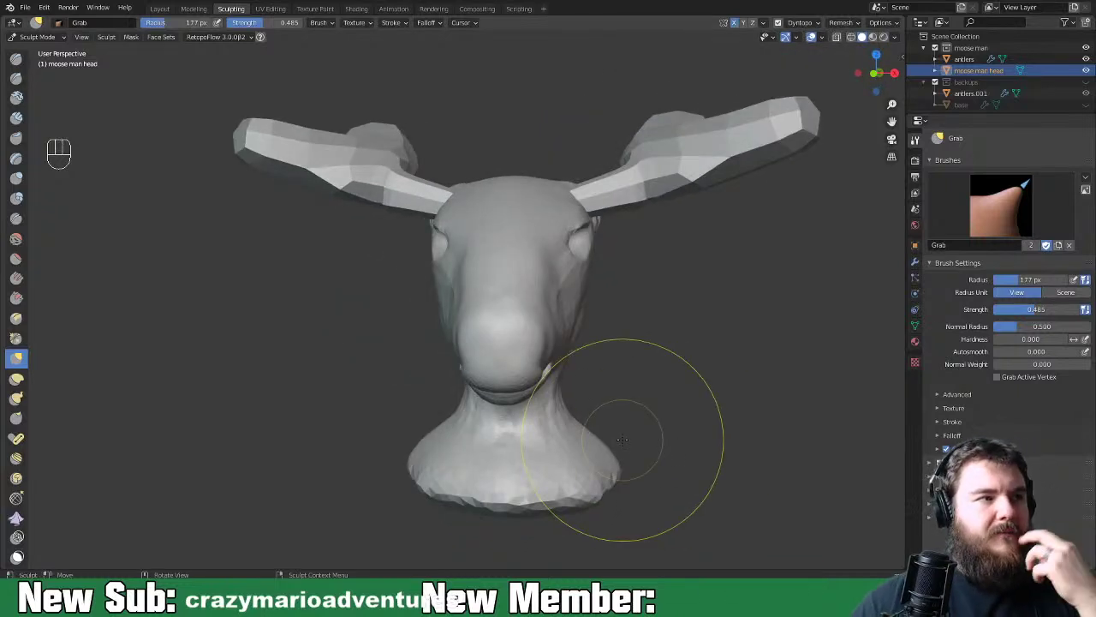
mouse_move(622, 440)
middle_mouse_down()
mouse_move(602, 436)
mouse_move(631, 453)
middle_mouse_up()
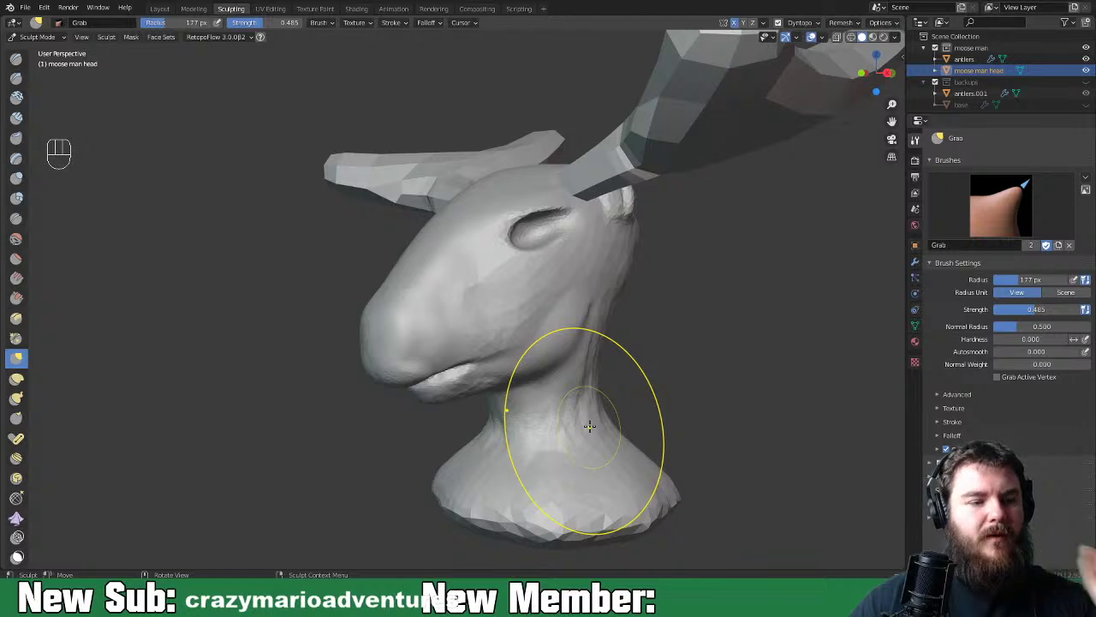
key("space")
key("space")
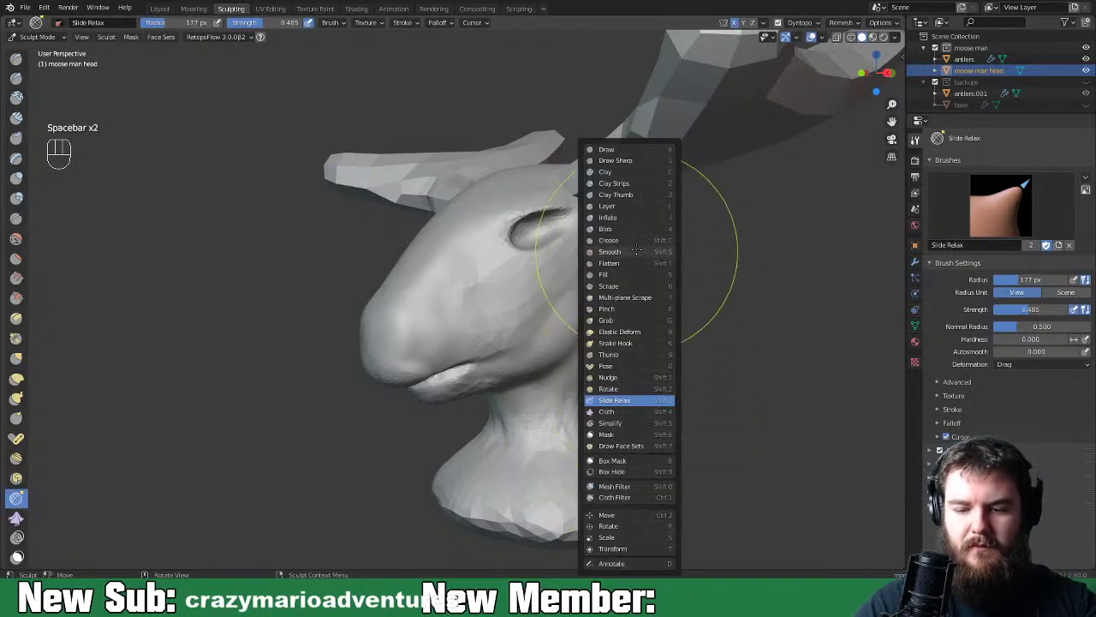
left_click(640, 194)
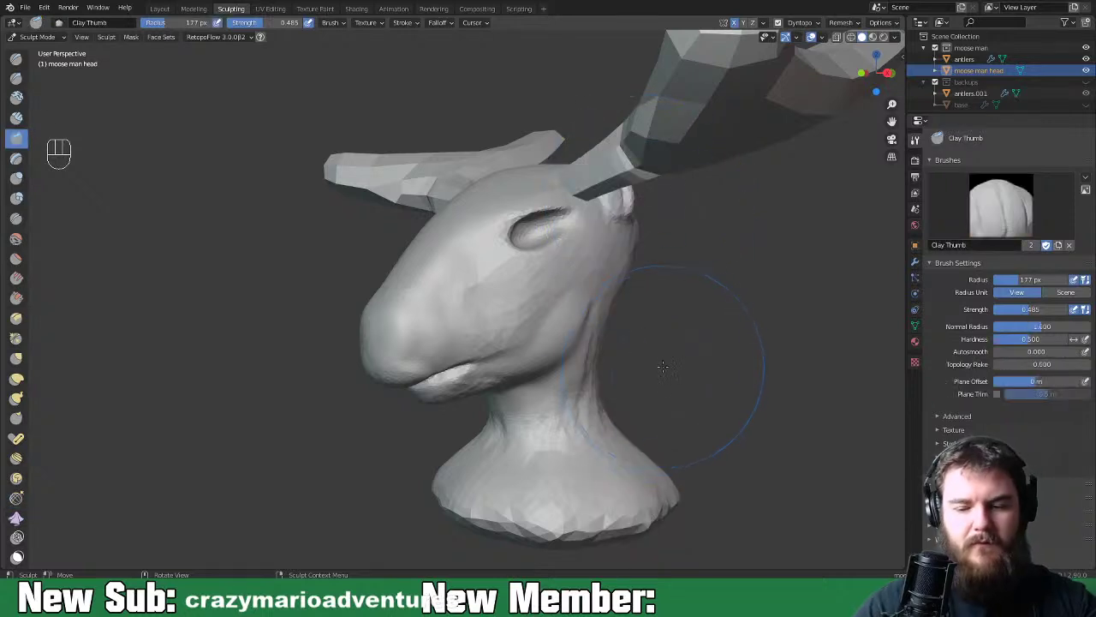
key("f")
left_click(645, 414)
mouse_move(645, 414)
middle_mouse_down()
mouse_move(582, 419)
mouse_move(631, 367)
mouse_move(575, 417)
middle_mouse_up()
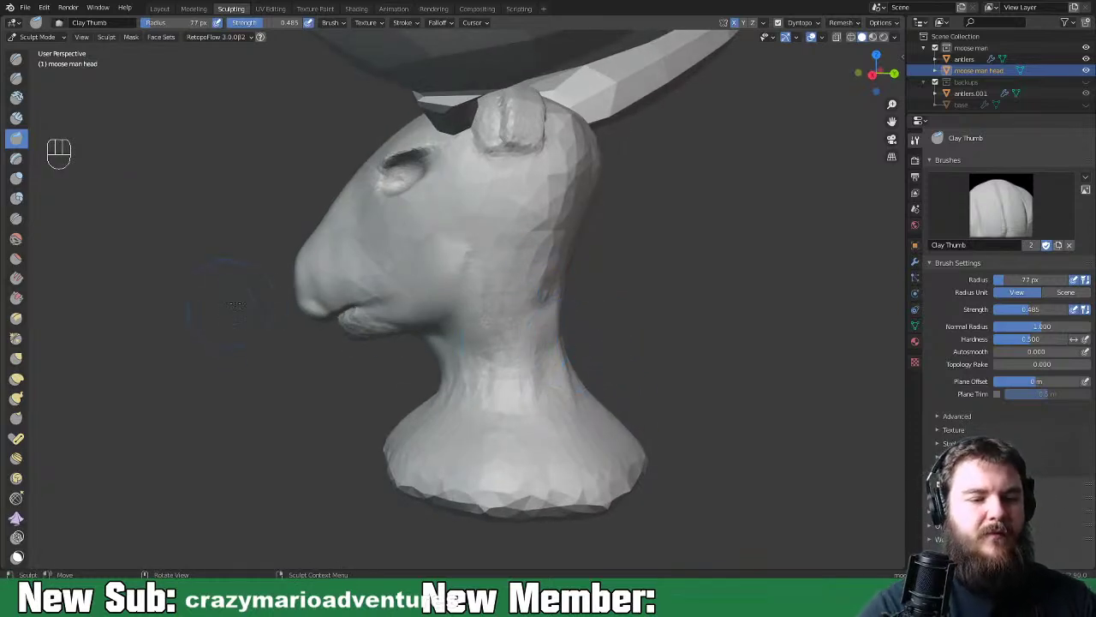
Thicken the sides and back of the neck with the Clay Strips brush at 77 px radius and 0.485 strength
key("space")
left_click(629, 366)
key("space")
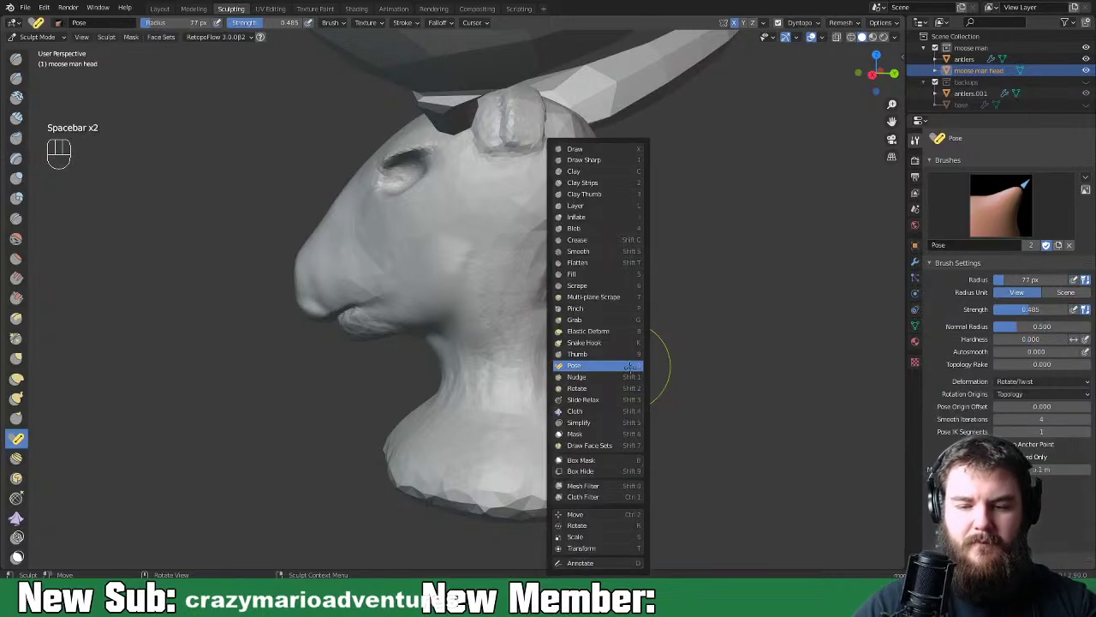
left_click(611, 182)
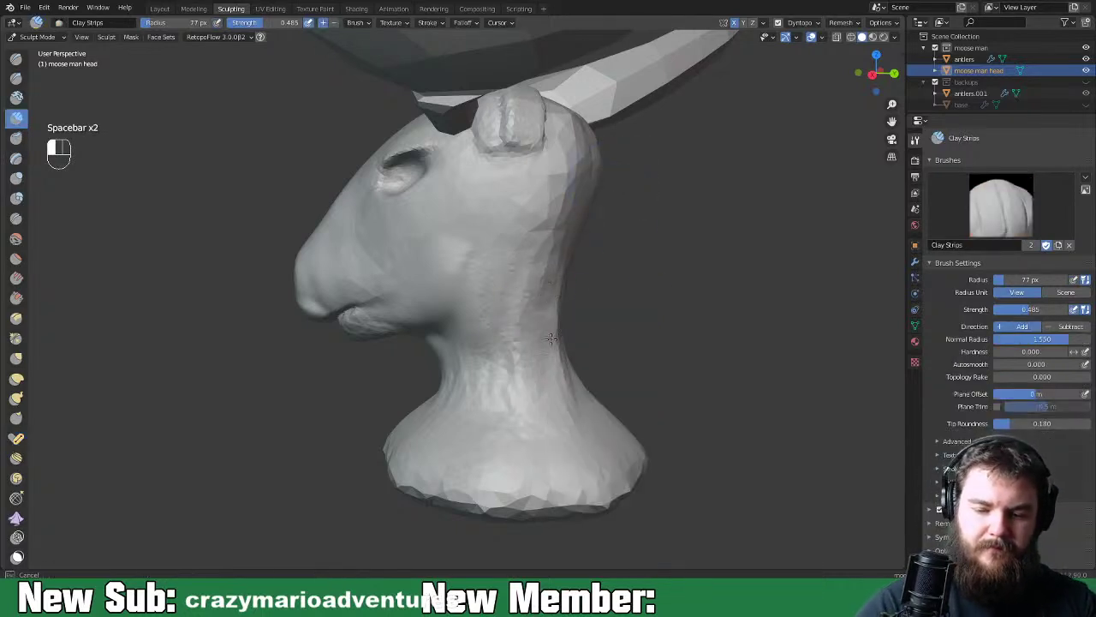
mouse_move(550, 338)
left_mouse_down()
mouse_move(532, 458)
mouse_move(516, 337)
mouse_move(471, 360)
mouse_move(514, 255)
mouse_move(550, 262)
left_mouse_up()
mouse_move(560, 304)
left_mouse_down()
mouse_move(569, 223)
mouse_move(568, 382)
left_mouse_up()
middle_click_drag(601, 430, 501, 394)
mouse_move(495, 257)
left_mouse_down()
mouse_move(480, 429)
mouse_move(508, 305)
mouse_move(482, 420)
mouse_move(460, 249)
mouse_move(420, 271)
mouse_move(502, 436)
mouse_move(504, 214)
mouse_move(489, 246)
mouse_move(416, 294)
mouse_move(502, 416)
left_mouse_up()
mouse_move(502, 416)
middle_mouse_down()
mouse_move(727, 394)
mouse_move(608, 392)
middle_mouse_up()
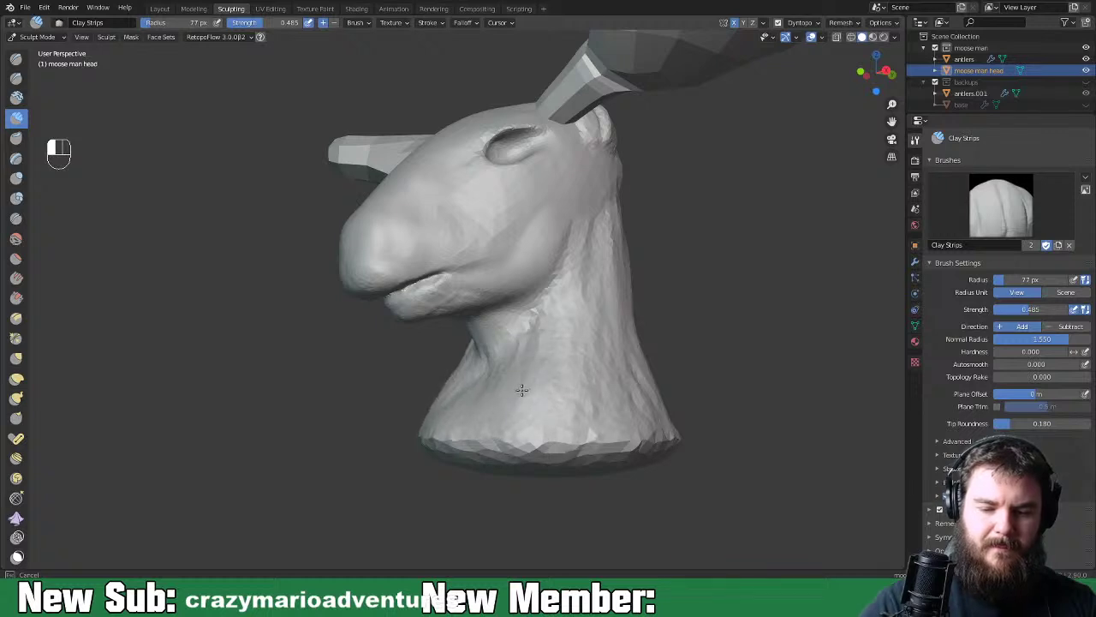
Smooth the clay strokes around the side and back of the neck, from below the ear to the base
middle_click_drag(612, 282, 588, 208)
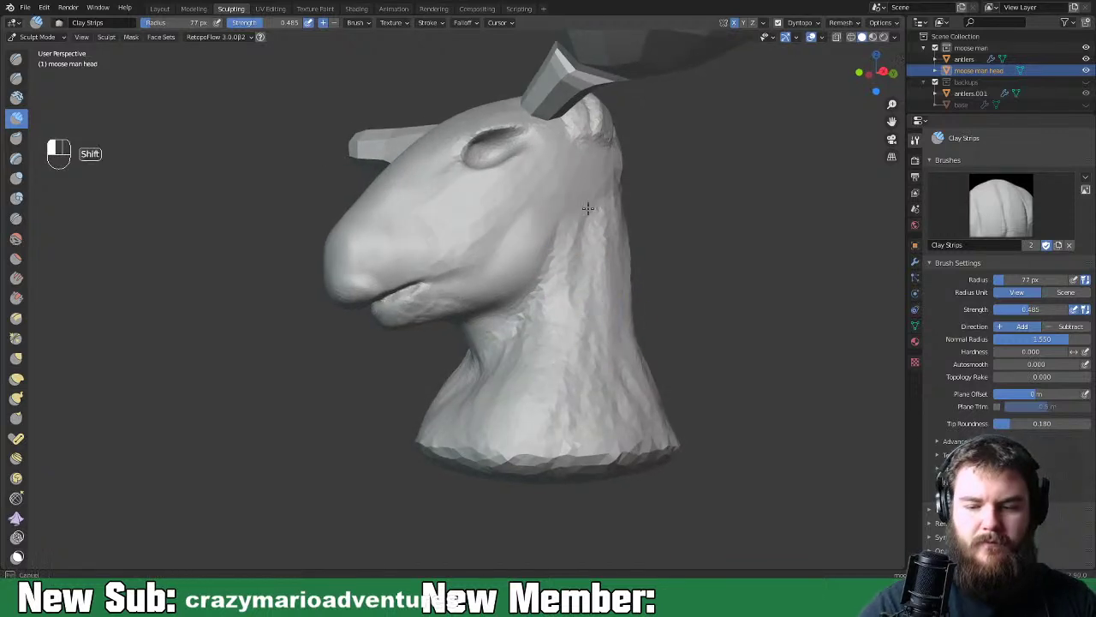
middle_click_drag(629, 199, 475, 281)
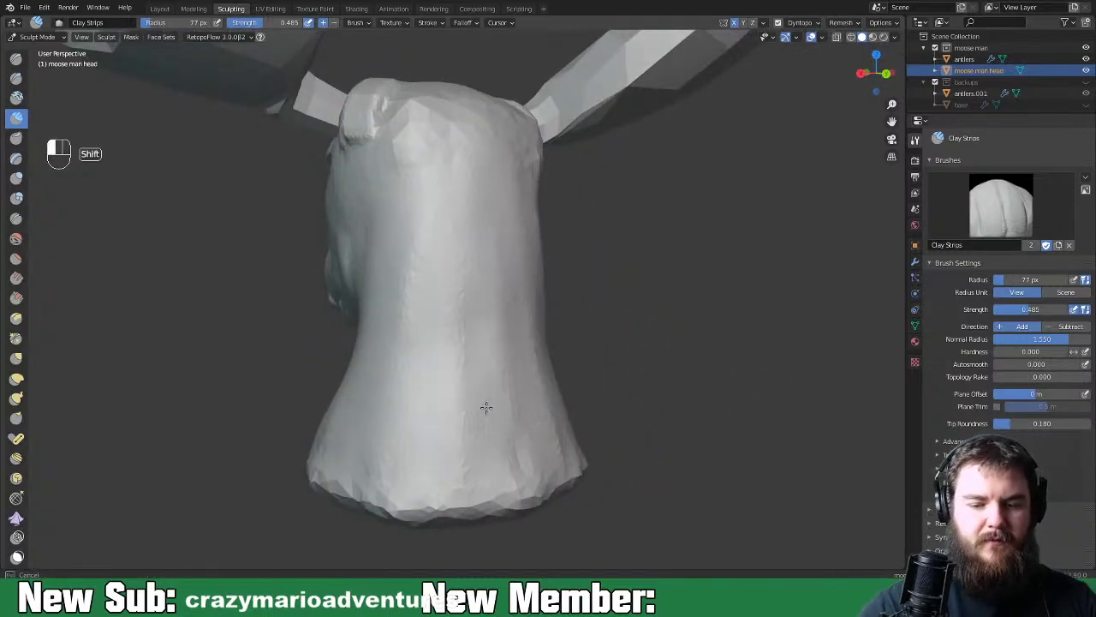
middle_click_drag(525, 473, 631, 425)
middle_click_drag(572, 440, 417, 295)
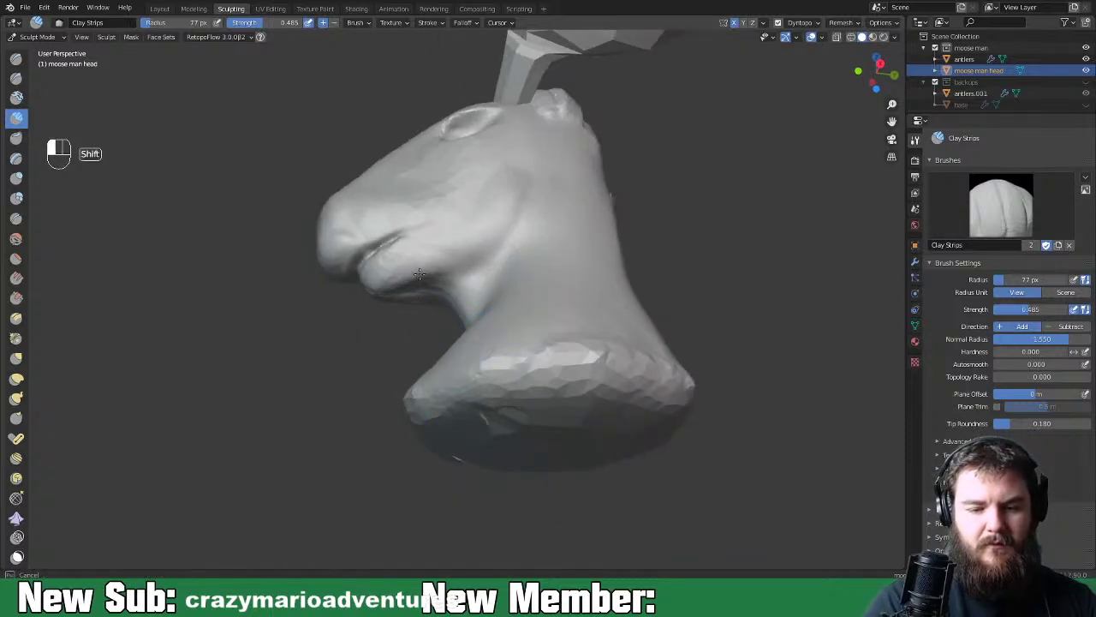
Build up the lower neck at the sides and back with Clay Strips and smooth the strokes into the surface
middle_click_drag(600, 225, 621, 411)
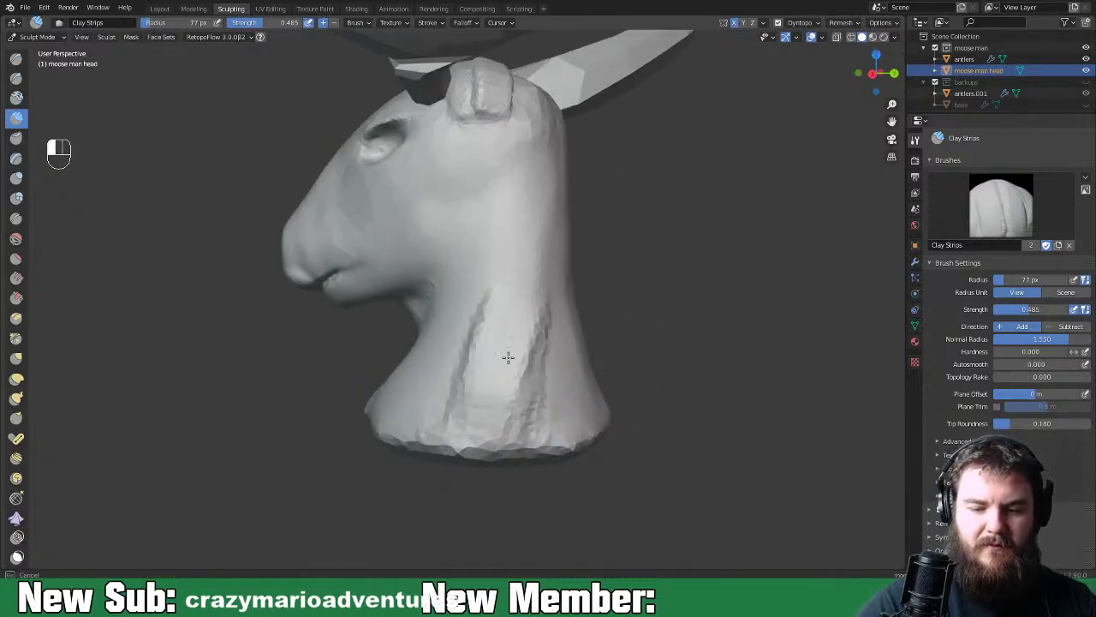
middle_click_drag(531, 413, 692, 425)
mouse_move(630, 359)
middle_mouse_down()
mouse_move(572, 308)
mouse_move(566, 317)
mouse_move(535, 299)
middle_mouse_up()
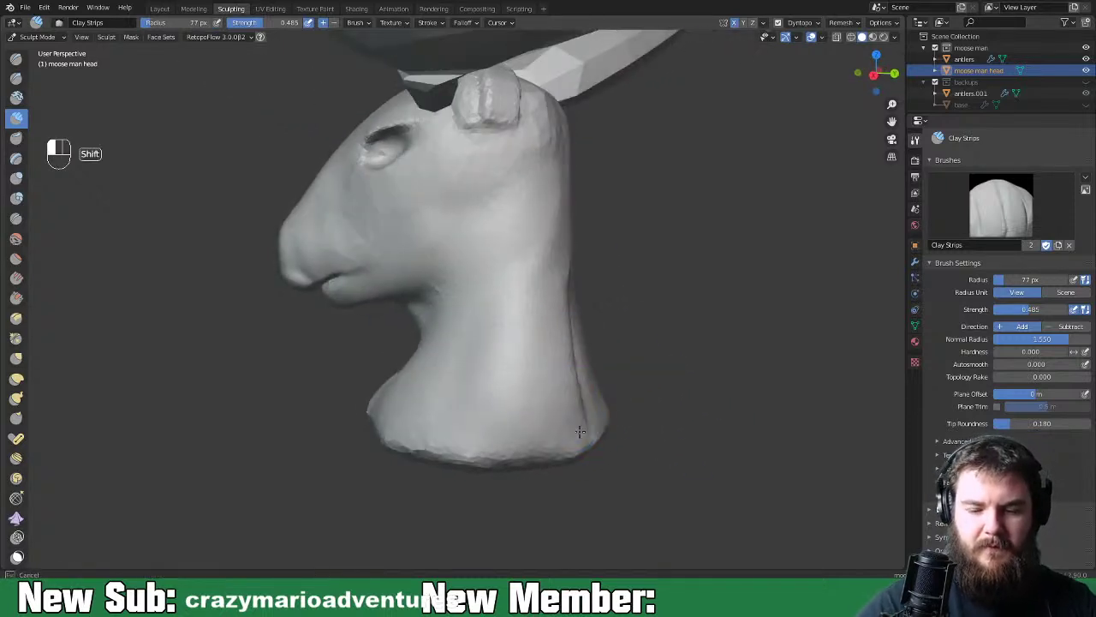
middle_click_drag(598, 344, 533, 372)
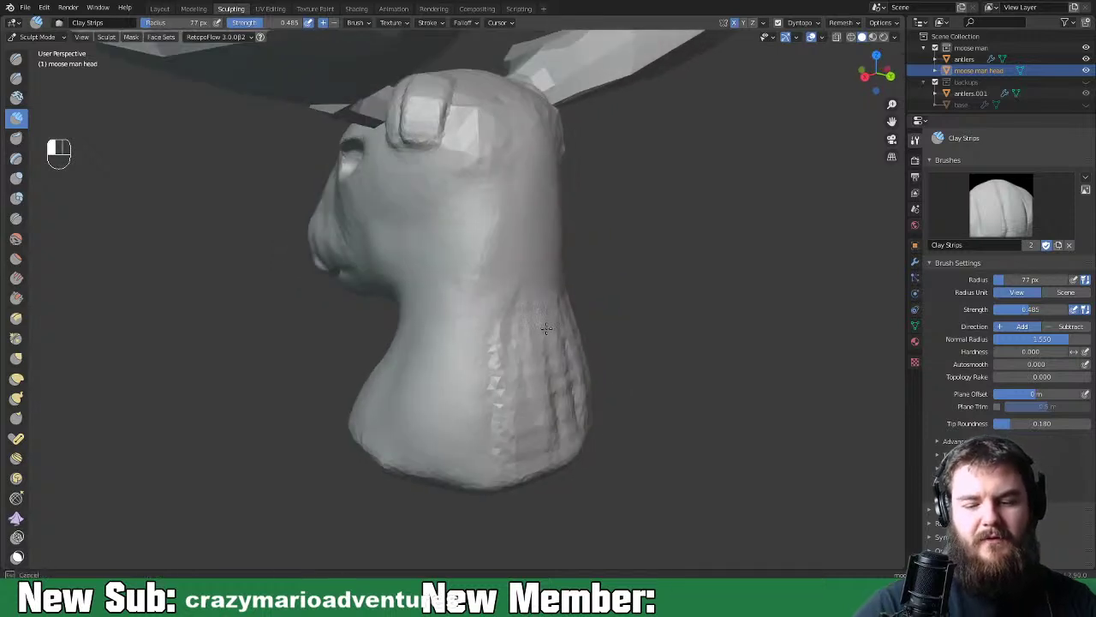
middle_click_drag(498, 459, 693, 419)
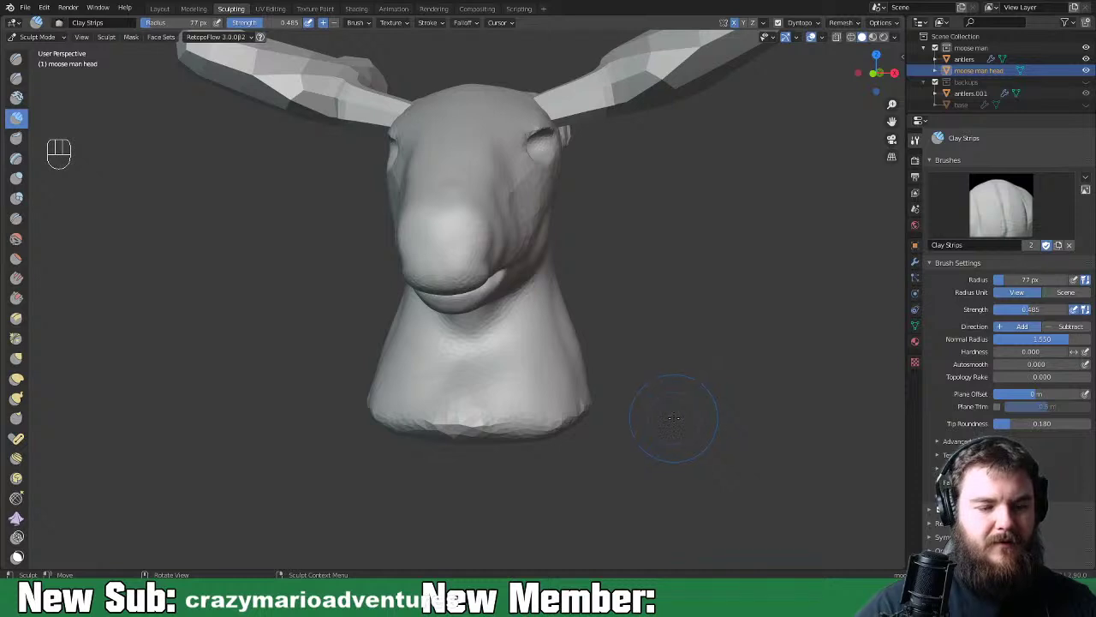
Pull the base of the neck outward into shoulders with the Snake Hook brush at a 156 px radius
key("space")
key("space")
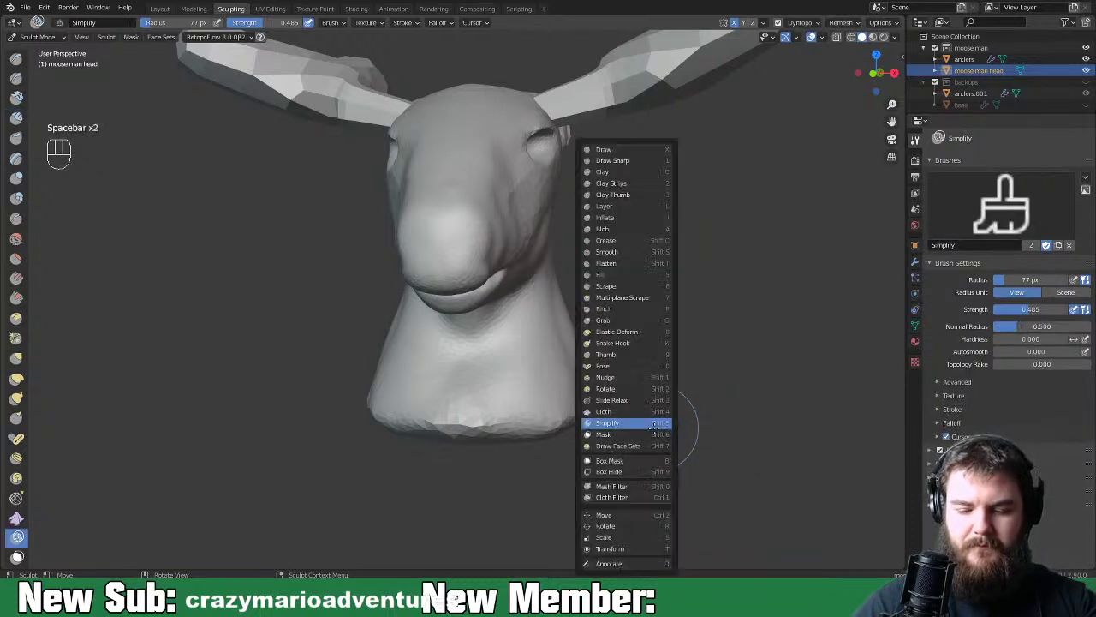
left_click(629, 343)
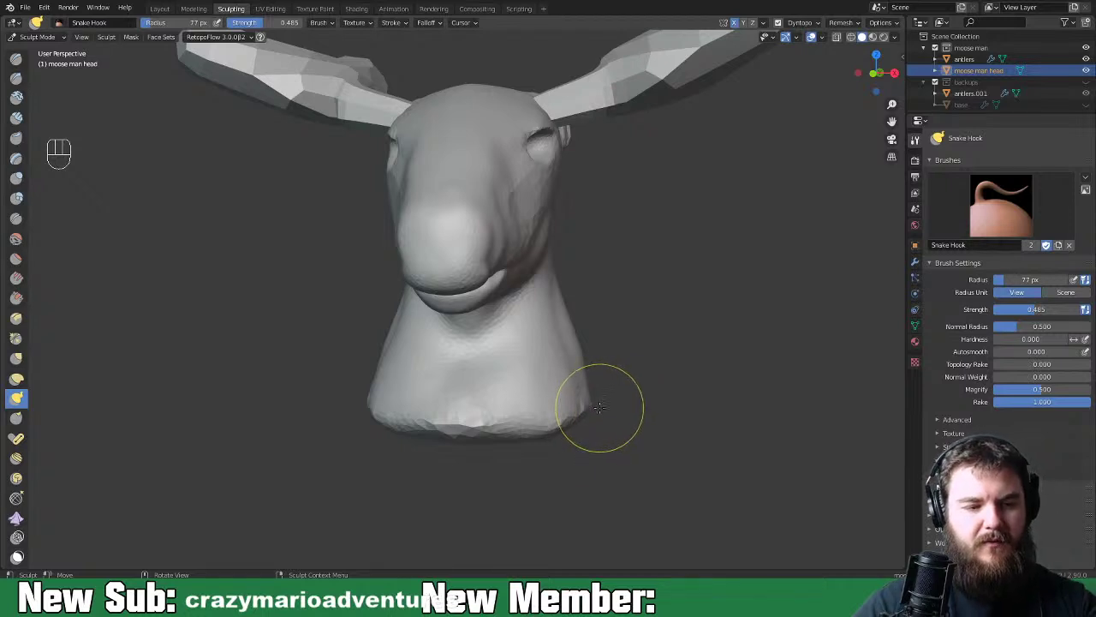
key("f")
left_click(613, 405)
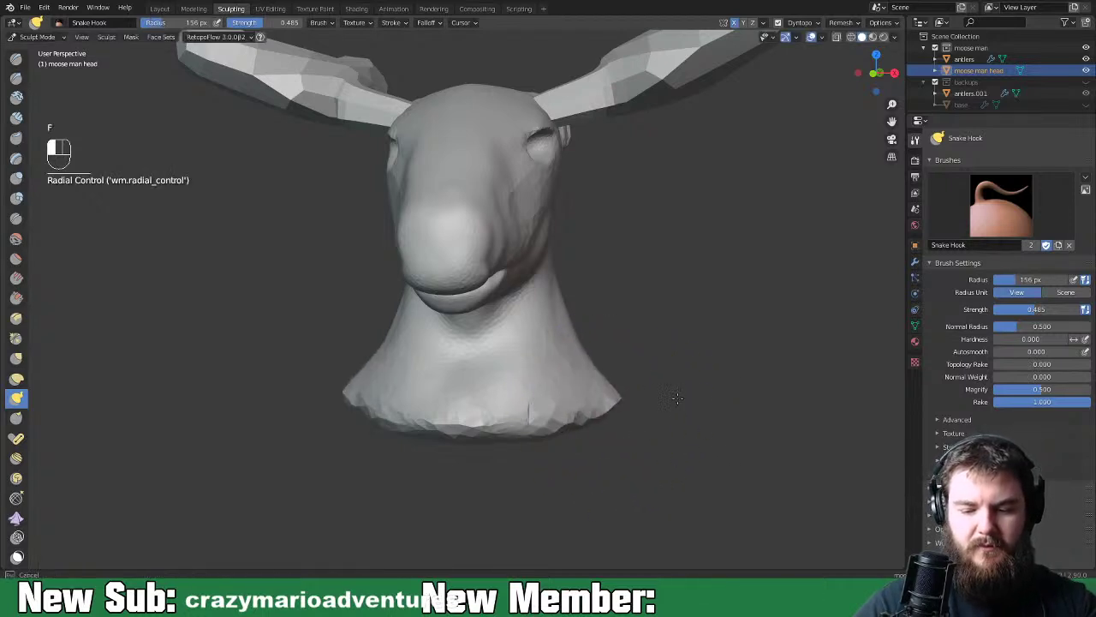
left_click_drag(613, 394, 672, 394)
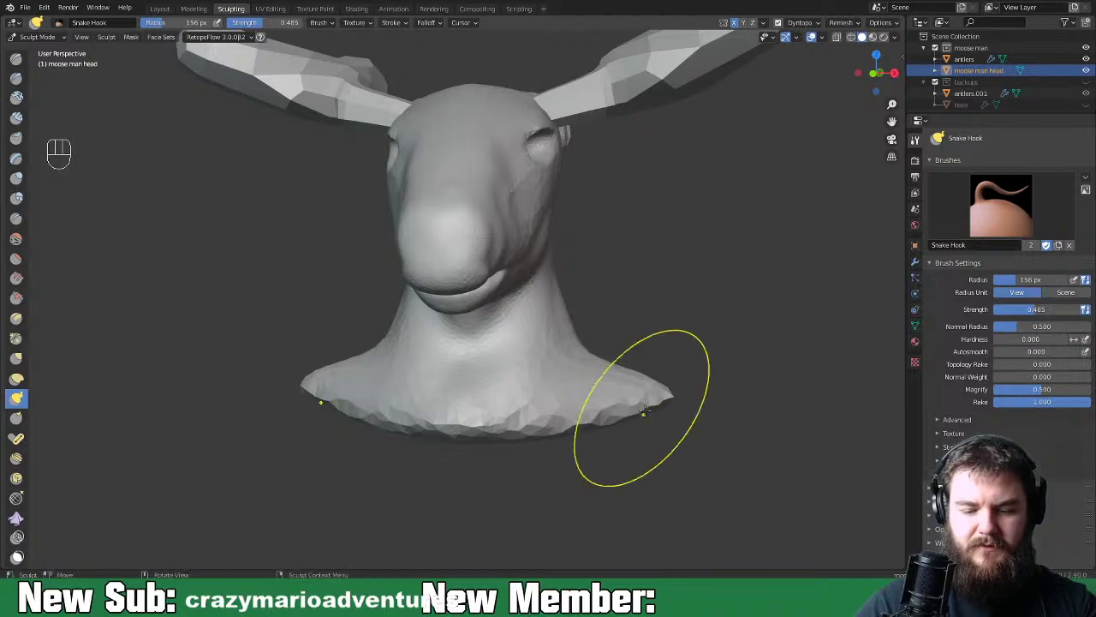
Widen and thicken the shoulders and the lower edge of the bust from several angles with the Snake Hook brush
mouse_move(673, 399)
middle_mouse_down()
mouse_move(608, 432)
mouse_move(440, 453)
middle_mouse_up()
mouse_move(330, 447)
left_mouse_down()
mouse_move(289, 489)
mouse_move(286, 453)
mouse_move(257, 443)
left_mouse_up()
mouse_move(257, 443)
middle_mouse_down()
mouse_move(387, 457)
mouse_move(573, 444)
middle_mouse_up()
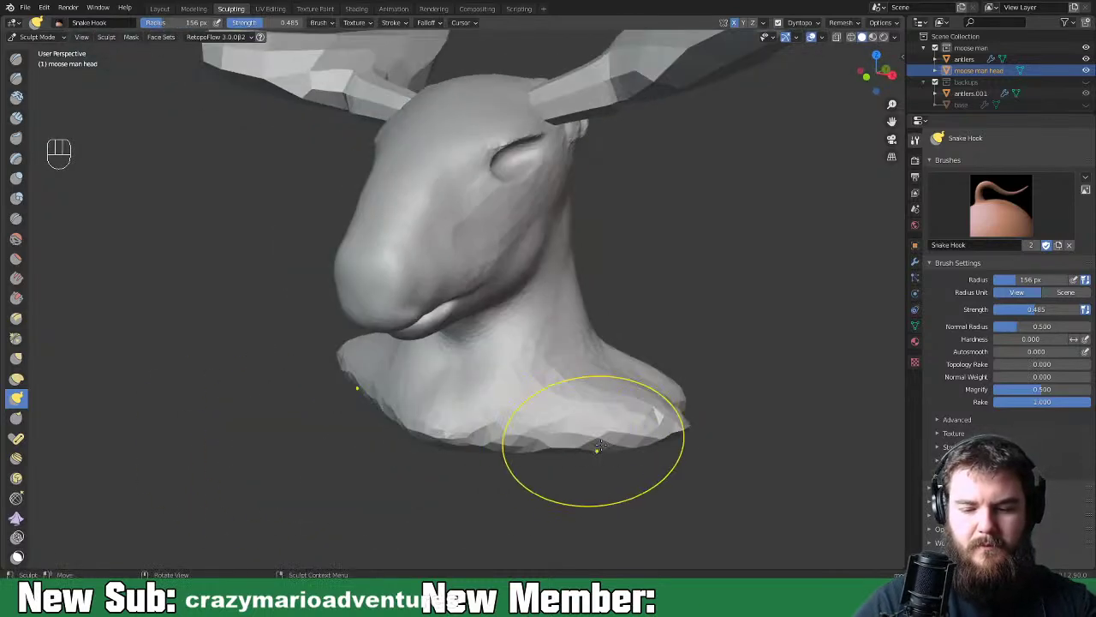
left_click_drag(683, 399, 723, 399)
mouse_move(688, 412)
middle_mouse_down()
mouse_move(664, 411)
mouse_move(722, 403)
mouse_move(499, 472)
middle_mouse_up()
mouse_move(500, 472)
left_mouse_down()
mouse_move(448, 479)
mouse_move(413, 452)
mouse_move(480, 475)
mouse_move(624, 489)
left_mouse_up()
mouse_move(623, 489)
middle_mouse_down()
mouse_move(640, 458)
mouse_move(554, 477)
mouse_move(703, 400)
mouse_move(710, 429)
mouse_move(661, 471)
mouse_move(660, 404)
mouse_move(671, 394)
mouse_move(640, 417)
mouse_move(695, 386)
middle_mouse_up()
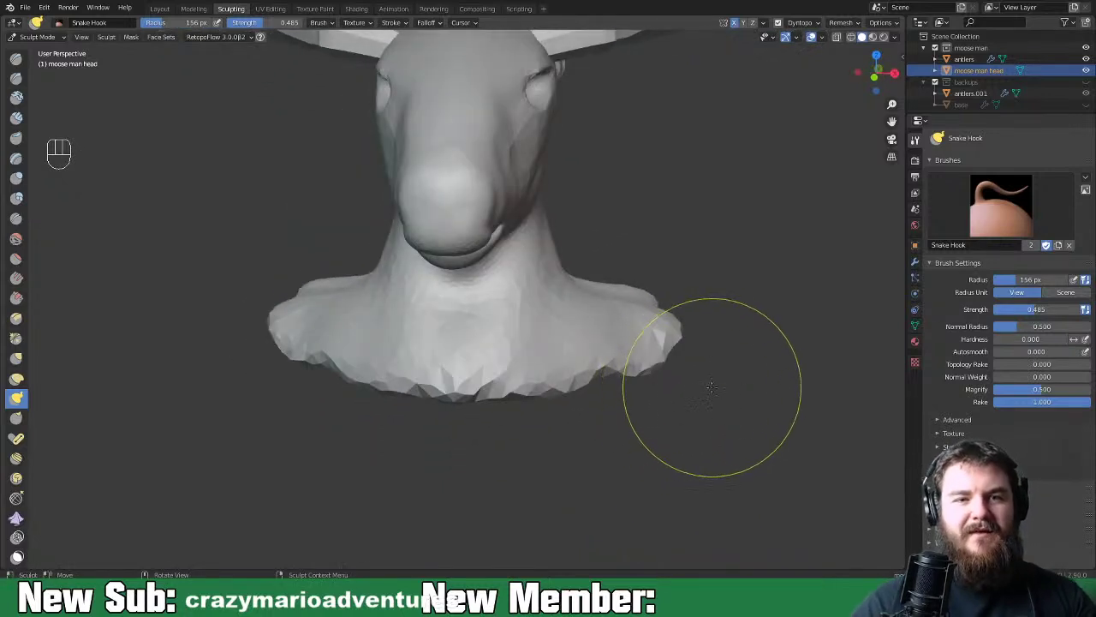
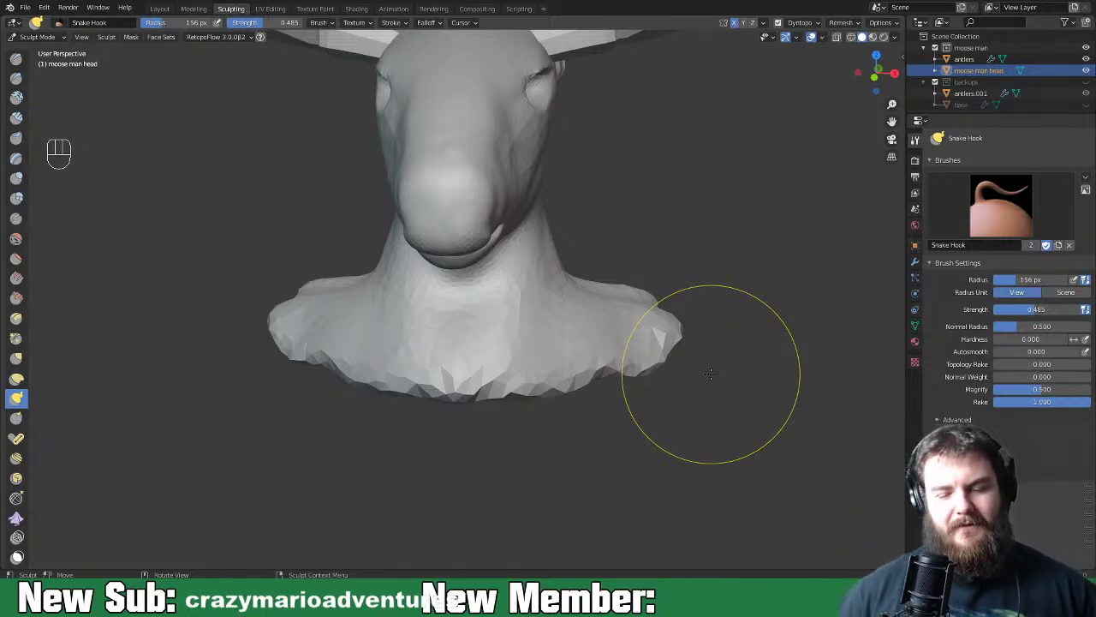
Fill out the slope from the neck to the shoulder tops with the Snake Hook brush
mouse_move(646, 245)
middle_mouse_down()
mouse_move(651, 362)
mouse_move(638, 376)
mouse_move(655, 388)
mouse_move(399, 381)
mouse_move(668, 390)
middle_mouse_up()
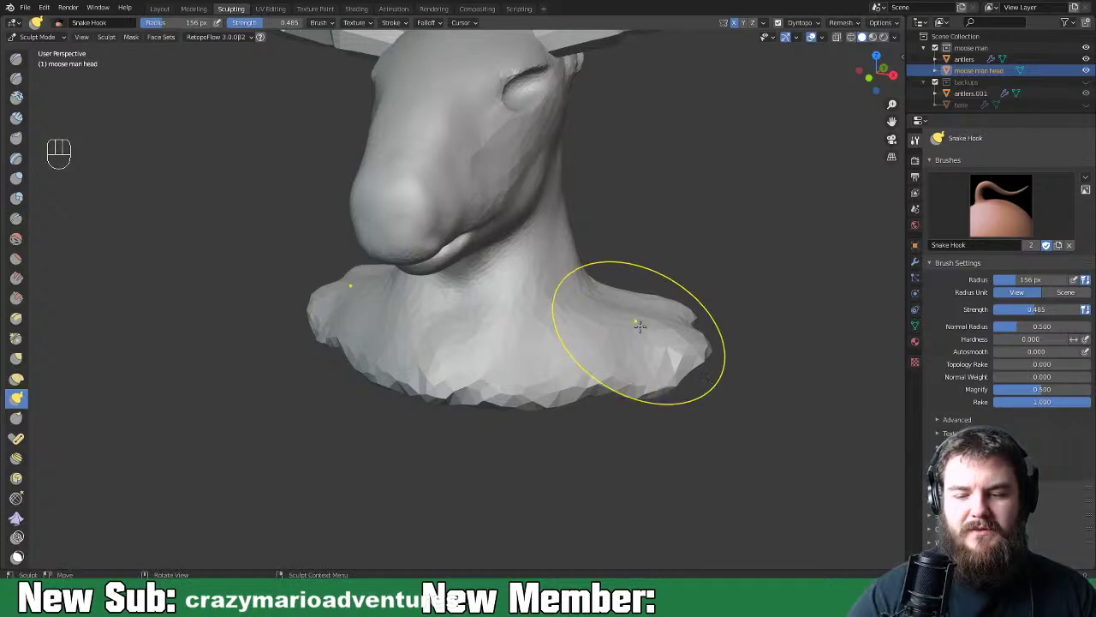
middle_click_drag(647, 337, 624, 344)
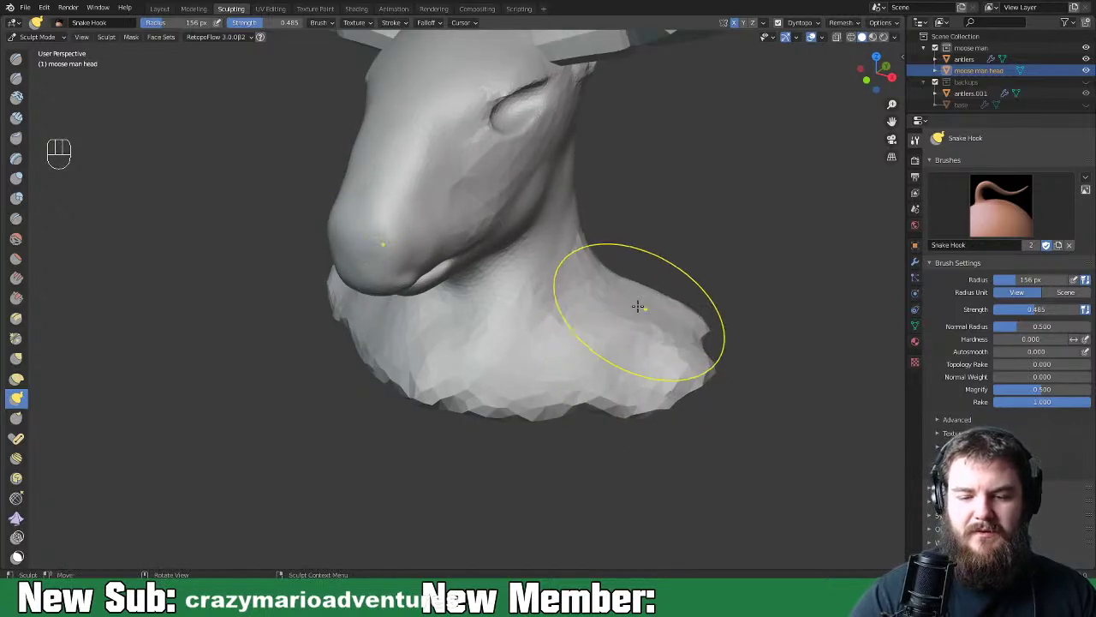
mouse_move(619, 305)
middle_mouse_down()
mouse_move(704, 309)
mouse_move(596, 342)
mouse_move(736, 353)
middle_mouse_up()
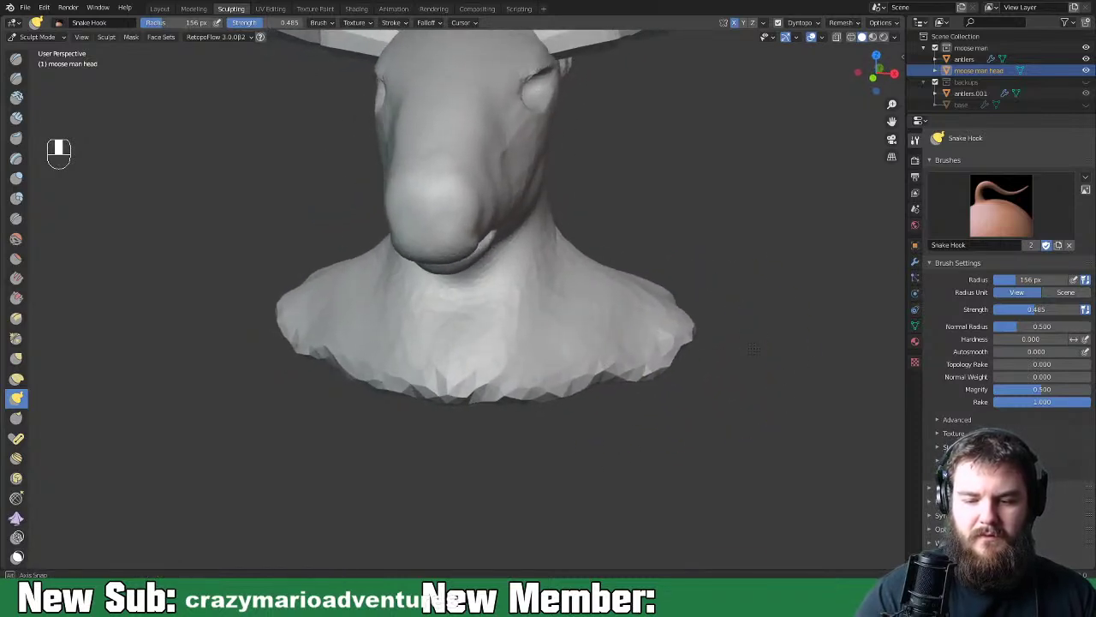
Build up muscle mass from the neck across the upper back and shoulders with Clay Strips at an 83 px radius
key("space")
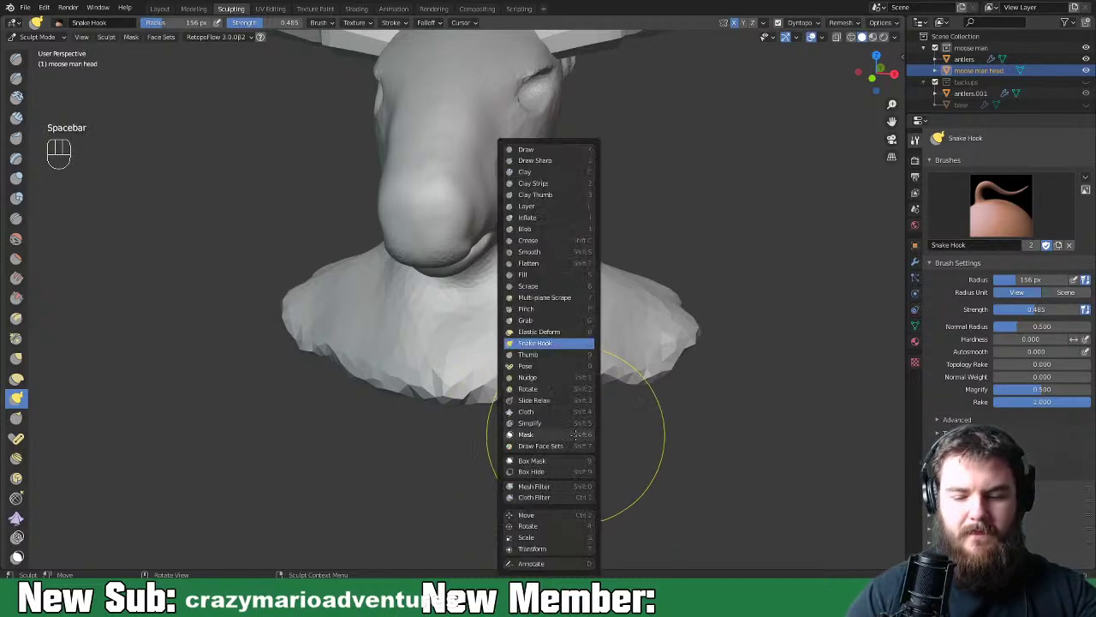
key("space")
key("space")
key("space")
key("space")
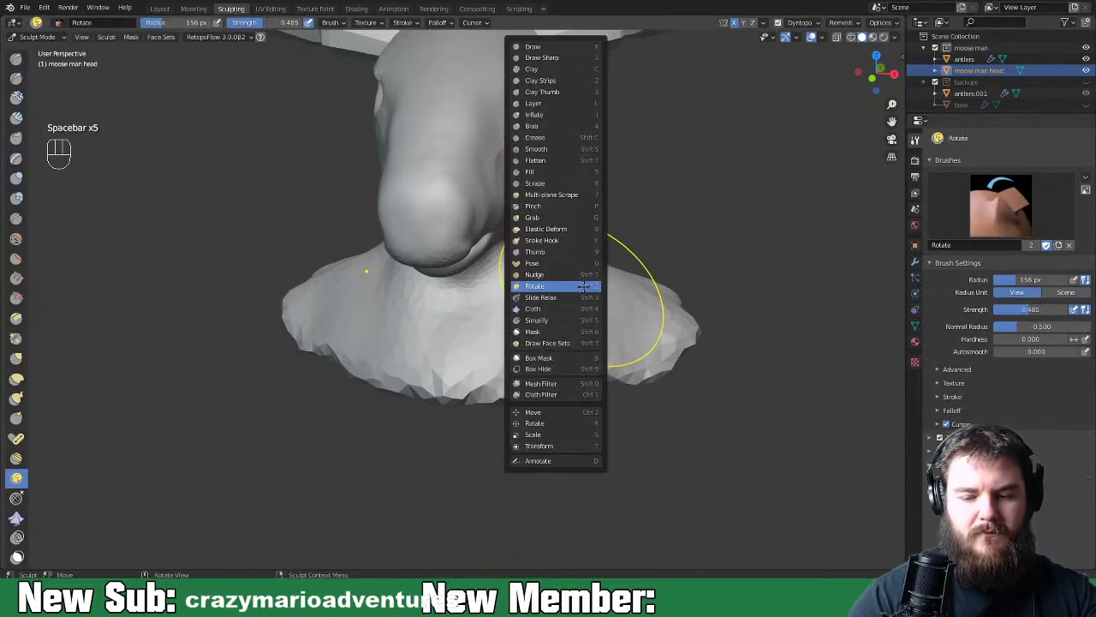
left_click(548, 81)
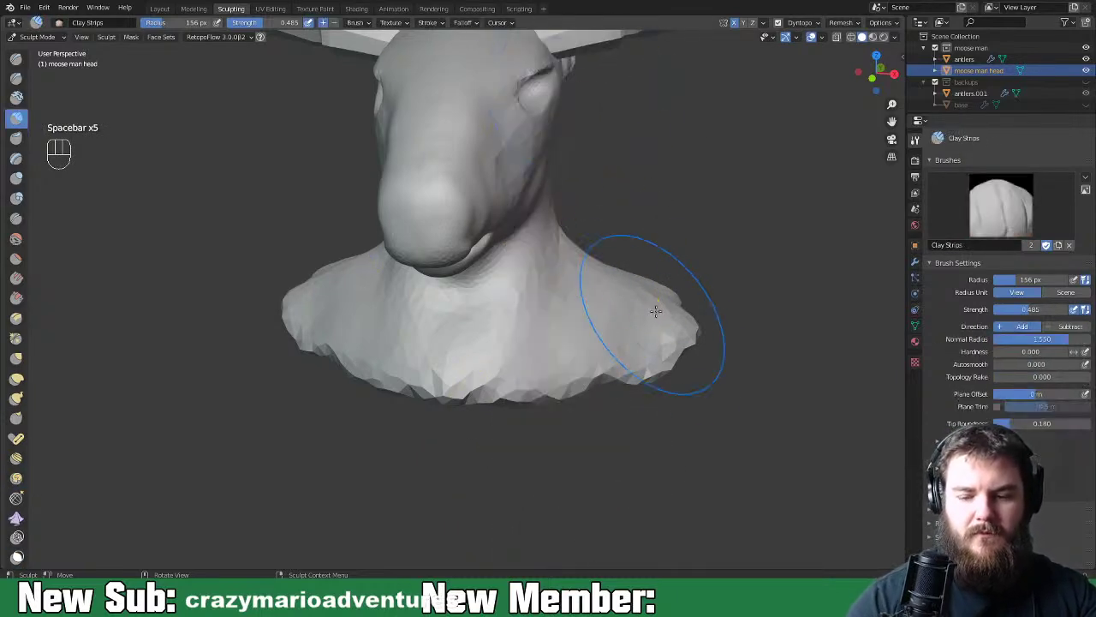
key("f")
left_click(662, 355)
mouse_move(662, 355)
middle_mouse_down()
mouse_move(658, 343)
mouse_move(608, 368)
mouse_move(567, 294)
middle_mouse_up()
mouse_move(567, 293)
left_mouse_down()
mouse_move(600, 465)
mouse_move(570, 337)
mouse_move(545, 305)
mouse_move(502, 379)
mouse_move(506, 397)
mouse_move(521, 342)
mouse_move(587, 349)
mouse_move(591, 325)
left_mouse_up()
middle_click_drag(591, 325, 521, 245)
mouse_move(521, 245)
left_mouse_down()
mouse_move(540, 282)
mouse_move(545, 371)
mouse_move(445, 428)
mouse_move(599, 343)
mouse_move(524, 420)
mouse_move(600, 334)
mouse_move(411, 411)
mouse_move(435, 430)
mouse_move(518, 430)
mouse_move(497, 377)
mouse_move(428, 377)
mouse_move(276, 488)
left_mouse_up()
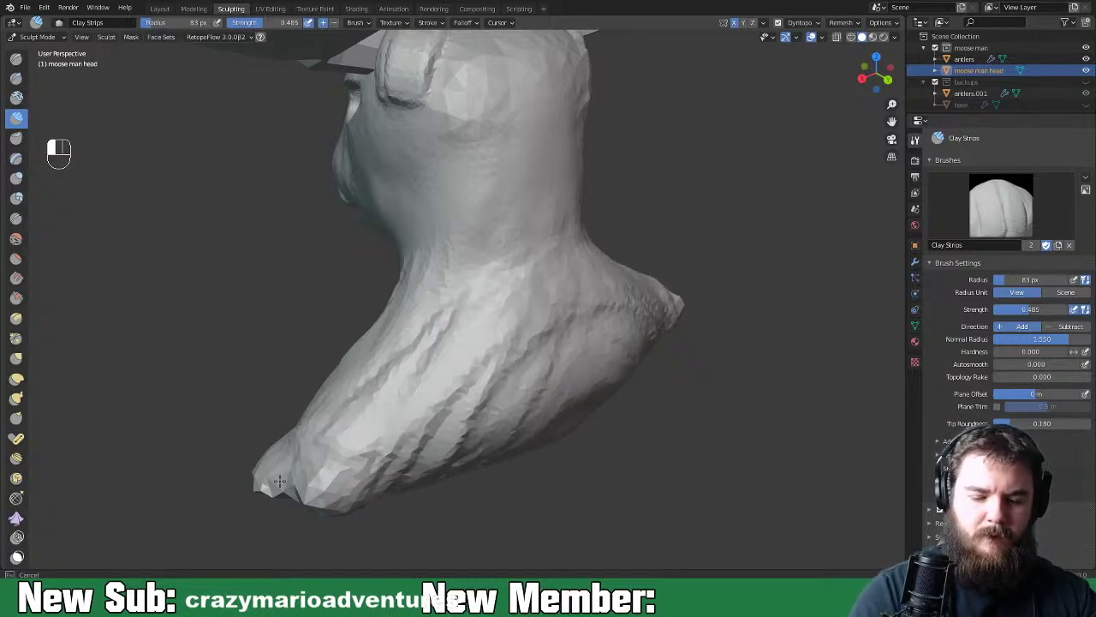
Add volume to the front and outer ends of the shoulders with the Clay Strips brush
middle_click_drag(425, 439, 711, 370)
mouse_move(740, 360)
left_mouse_down()
mouse_move(697, 399)
mouse_move(718, 371)
left_mouse_up()
middle_click_drag(728, 399, 697, 392)
mouse_move(697, 392)
left_mouse_down()
mouse_move(676, 364)
mouse_move(699, 402)
left_mouse_up()
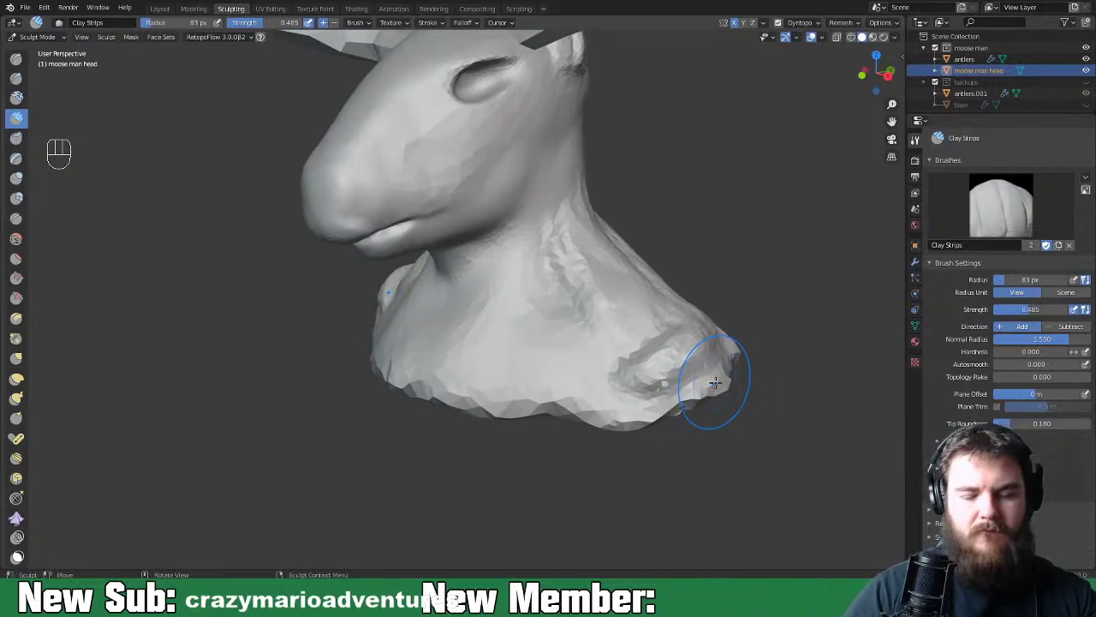
Set the Clay Strips brush radius to 87 px and smooth the outer end of the shoulder
key("space")
left_click(737, 363)
key("space")
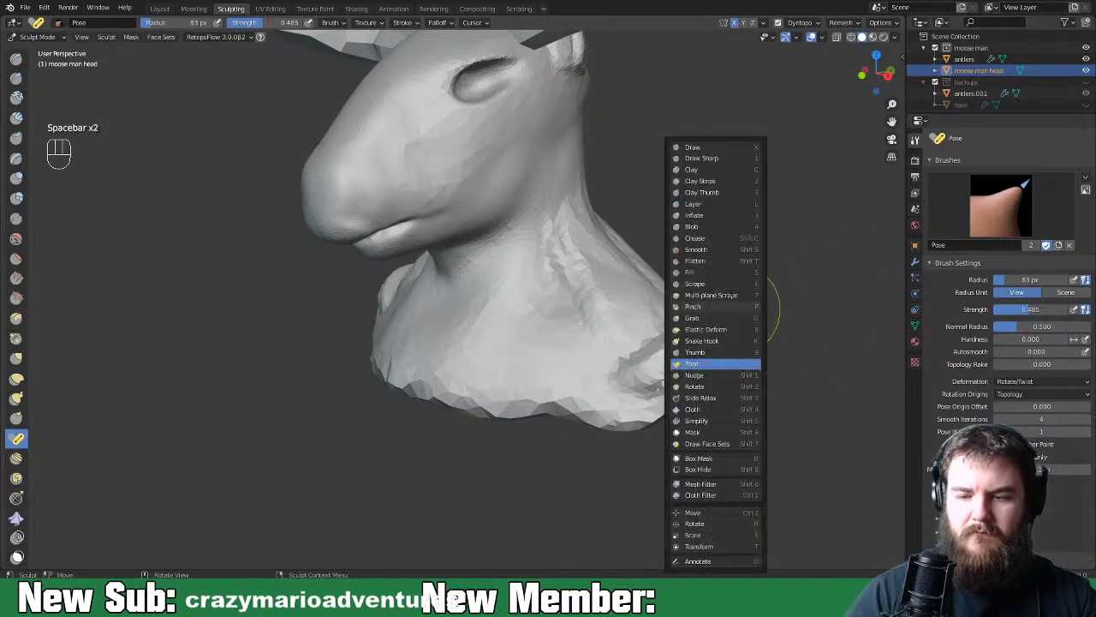
left_click(723, 182)
key("f")
left_click(667, 386)
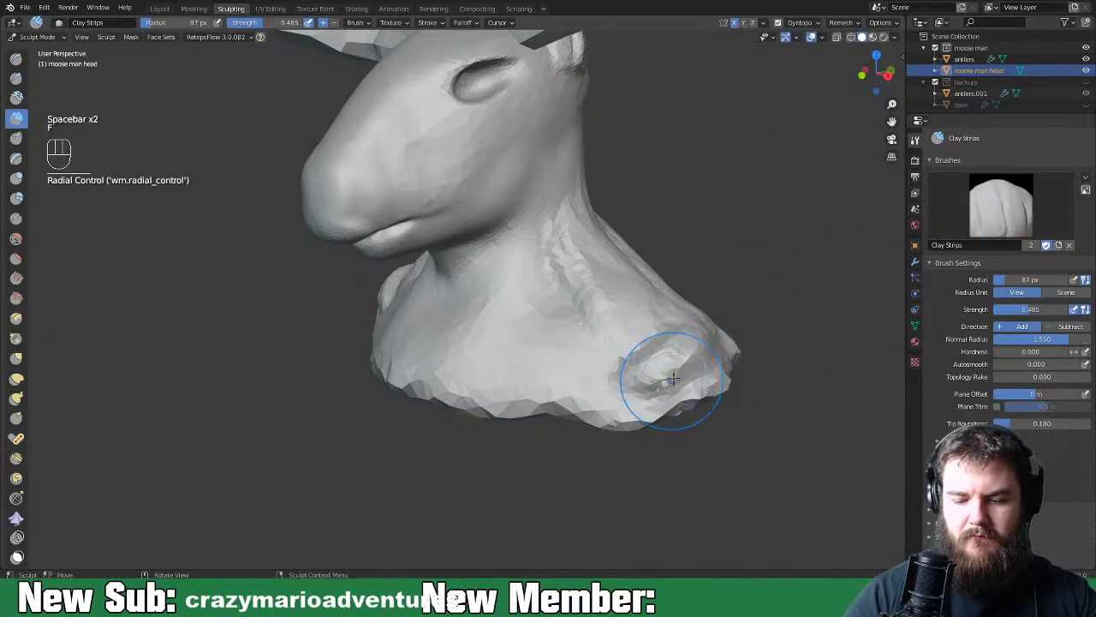
mouse_move(710, 390)
left_mouse_down("shift")
mouse_move(710, 367)
mouse_move(663, 377)
mouse_move(718, 389)
left_mouse_up("shift")
Build up the upper back behind the shoulders and smooth it into the neck and shoulder surfaces
middle_click_drag(732, 337, 548, 308)
mouse_move(522, 294)
left_mouse_down("shift")
mouse_move(560, 276)
mouse_move(620, 317)
left_mouse_up("shift")
middle_click_drag(620, 316, 573, 229)
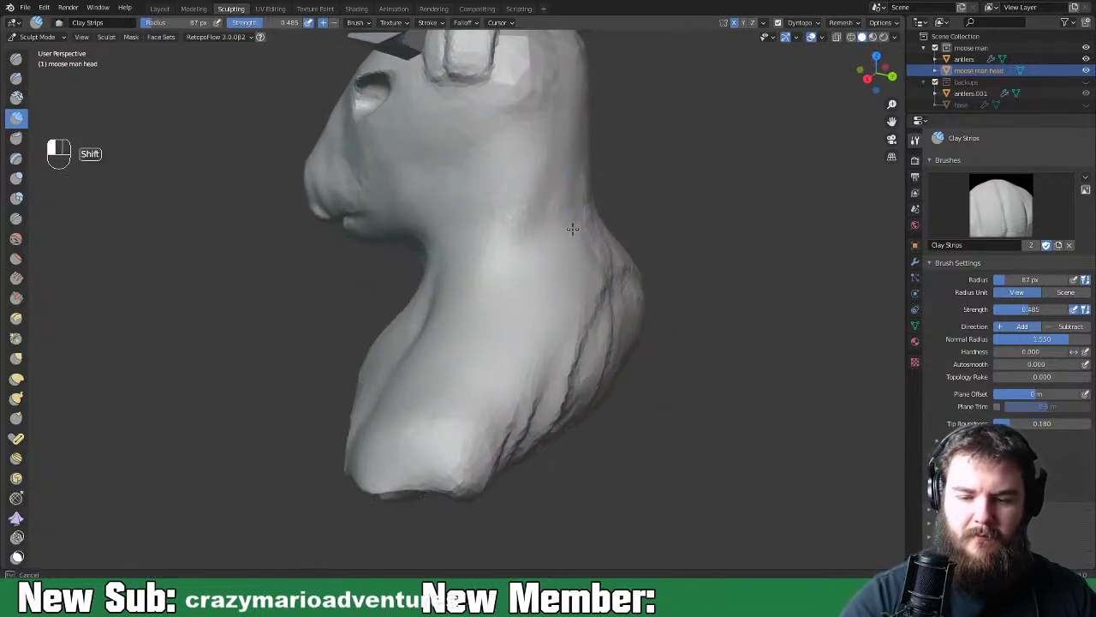
left_click_drag(589, 367, 539, 428, "shift")
middle_click_drag(539, 428, 681, 304)
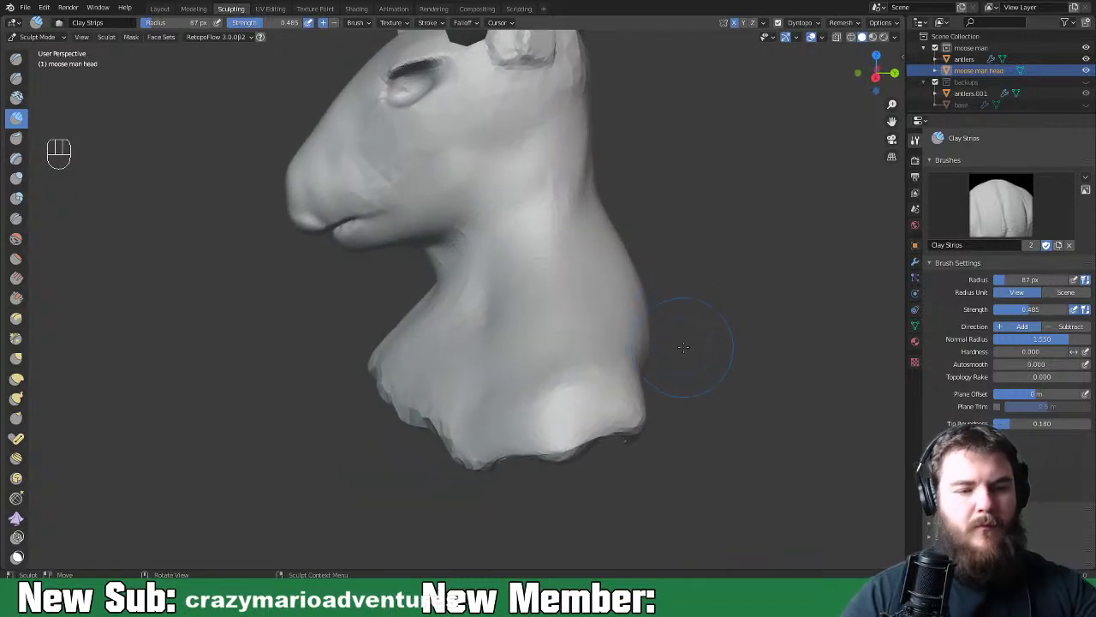
Reshape the back of the neck and the upper back profile with the Grab brush at an 87 px radius
key("space")
left_click(682, 507)
key("space")
left_click(679, 321)
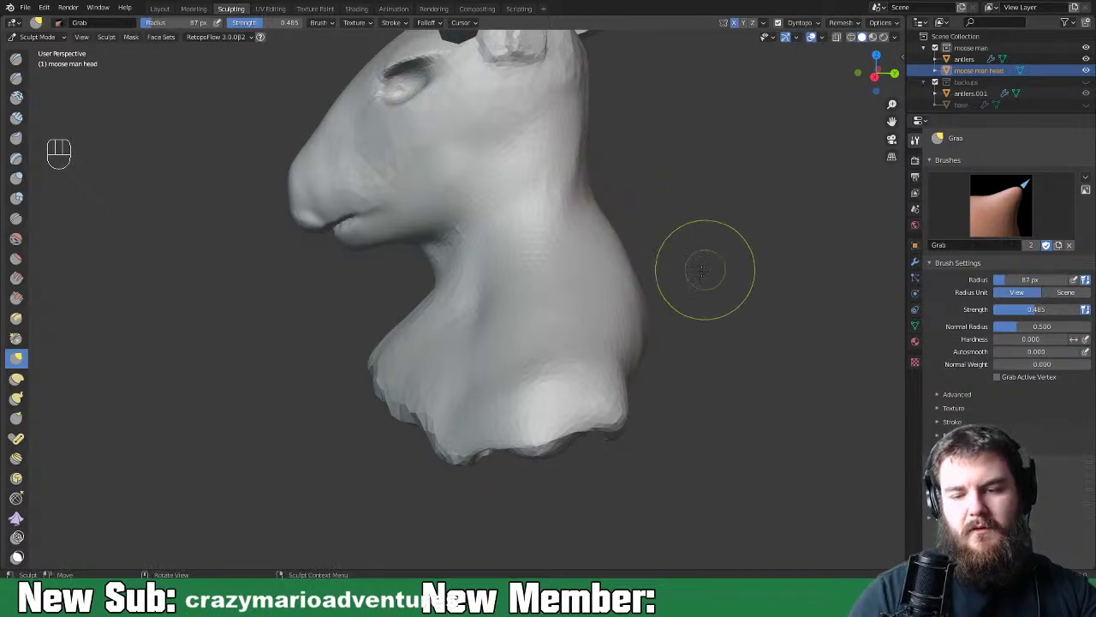
middle_click_drag(625, 240, 617, 250)
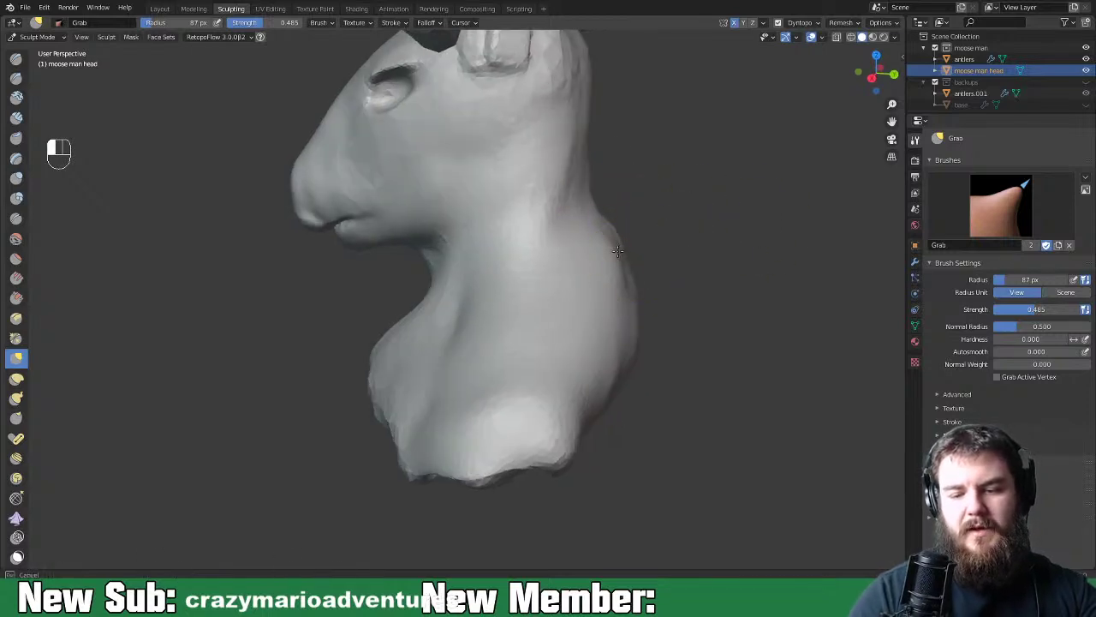
left_click_drag(589, 180, 591, 178)
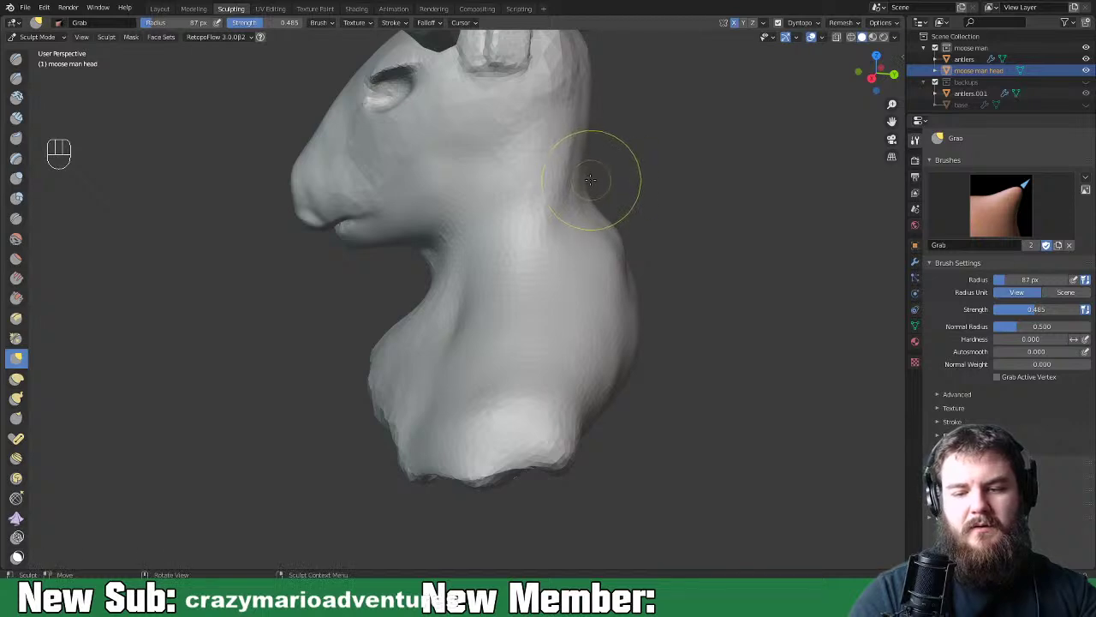
Build up the upper back behind the shoulder with Clay Strips and smooth the strokes into the surface
mouse_move(701, 242)
middle_mouse_down()
mouse_move(558, 251)
mouse_move(622, 276)
middle_mouse_up()
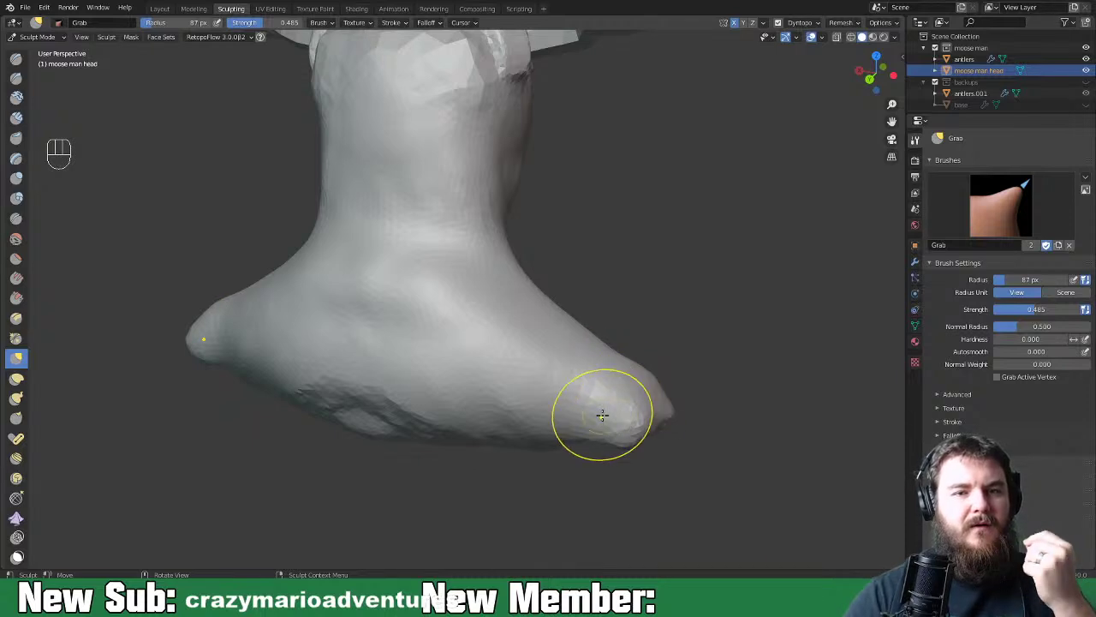
mouse_move(602, 417)
middle_mouse_down()
mouse_move(733, 423)
mouse_move(637, 422)
mouse_move(657, 418)
middle_mouse_up()
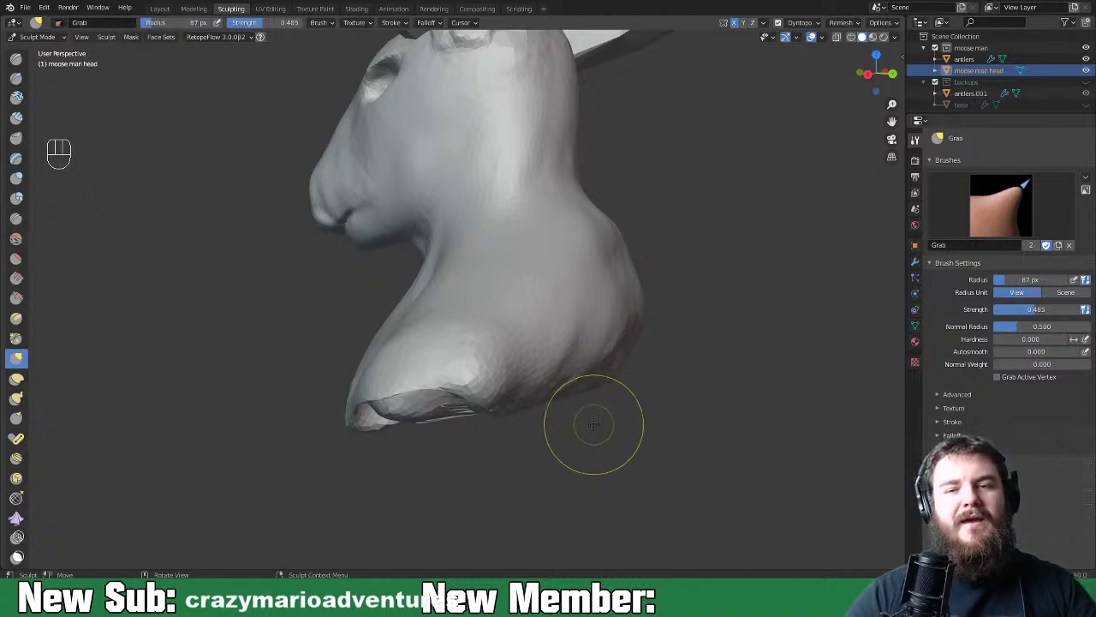
middle_click_drag(634, 439, 757, 426)
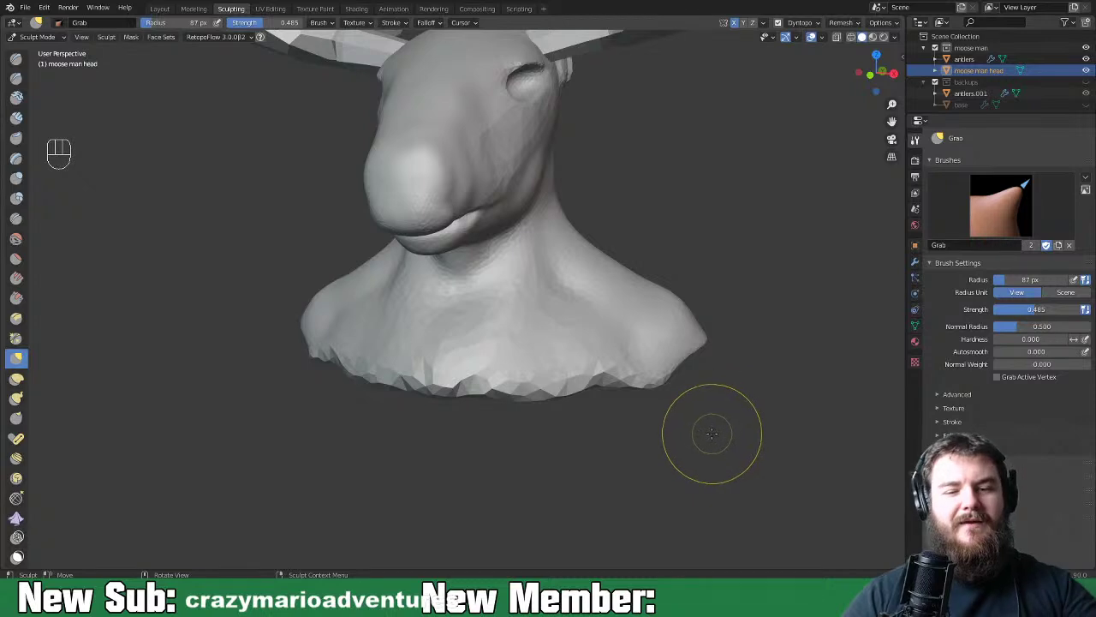
mouse_move(721, 353)
middle_mouse_down()
mouse_move(722, 416)
mouse_move(655, 422)
mouse_move(678, 446)
middle_mouse_up()
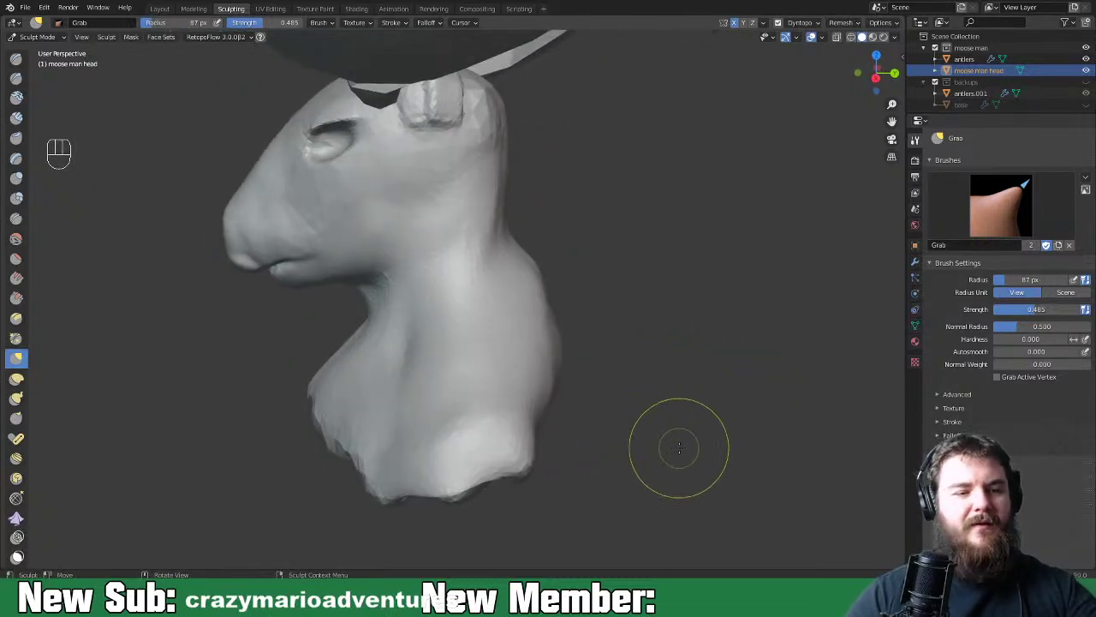
key("space")
key("space")
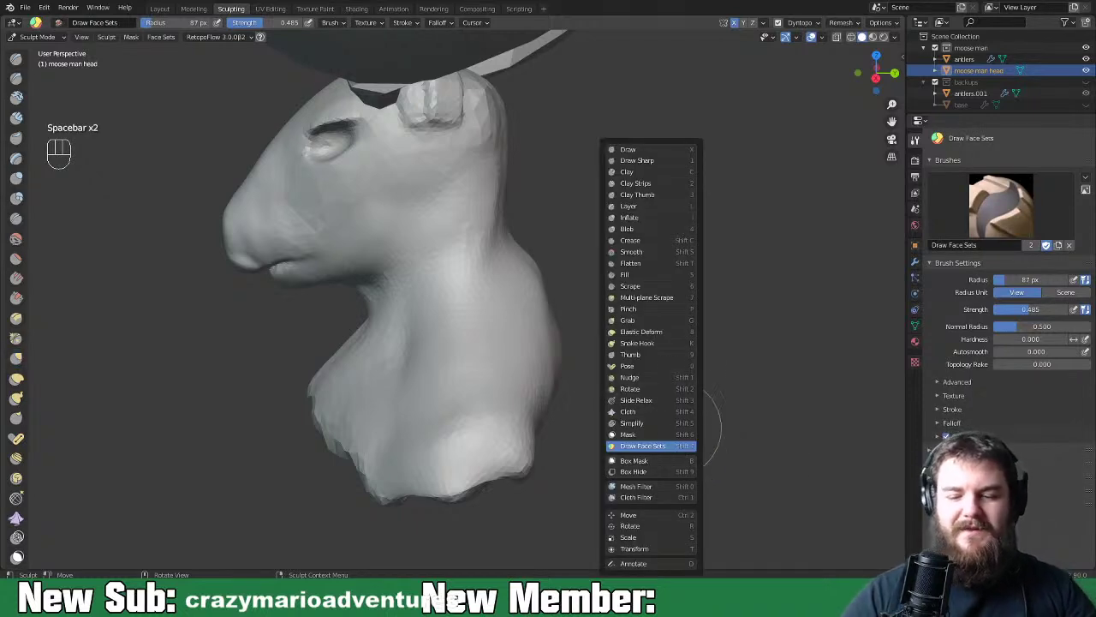
left_click(670, 183)
mouse_move(582, 350)
middle_mouse_down()
mouse_move(541, 345)
mouse_move(536, 358)
middle_mouse_up()
mouse_move(549, 383)
left_mouse_down()
mouse_move(495, 360)
mouse_move(454, 410)
mouse_move(511, 400)
mouse_move(555, 353)
left_mouse_up()
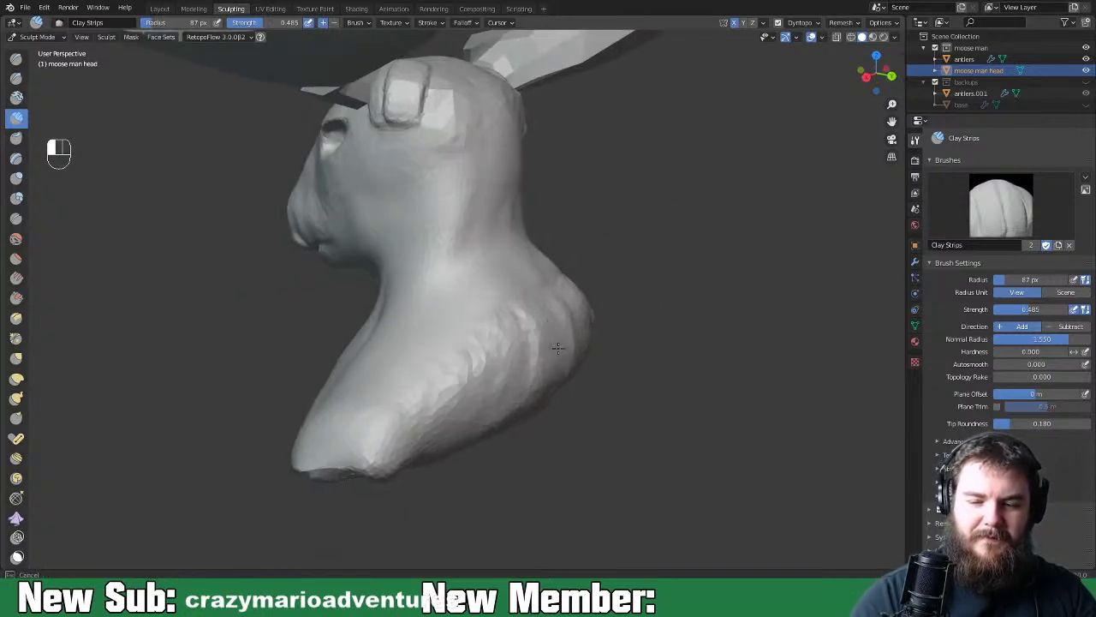
mouse_move(530, 323)
left_mouse_down()
mouse_move(443, 384)
mouse_move(540, 395)
left_mouse_up()
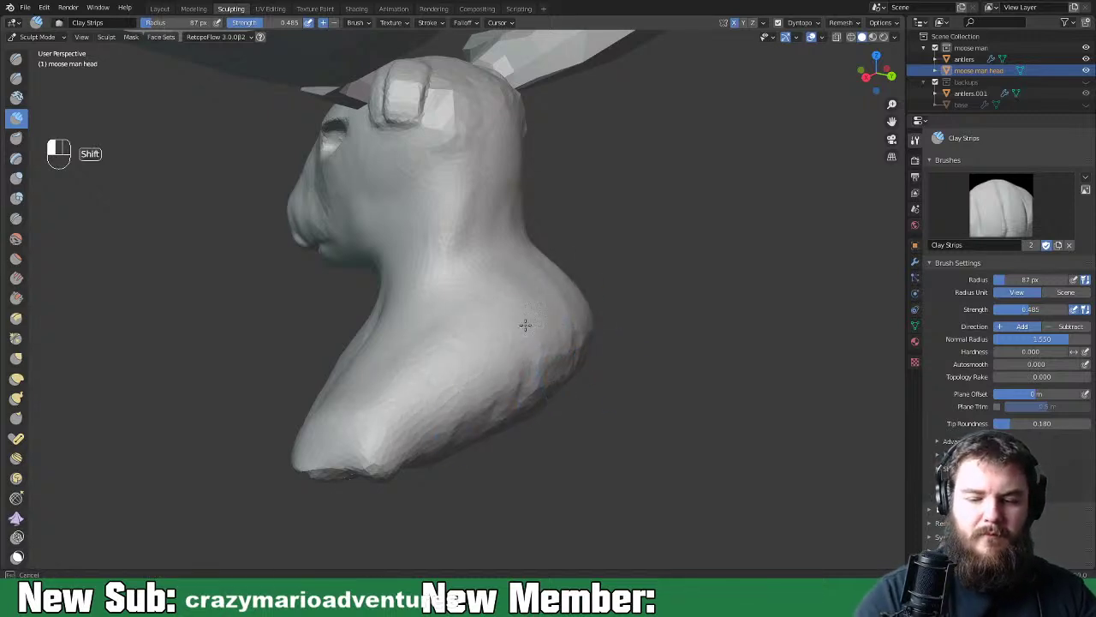
Adjust the silhouette of the upper back and rear shoulder with the Grab brush at a 147 px radius
middle_click_drag(458, 425, 626, 358)
key("space")
key("space")
key("space")
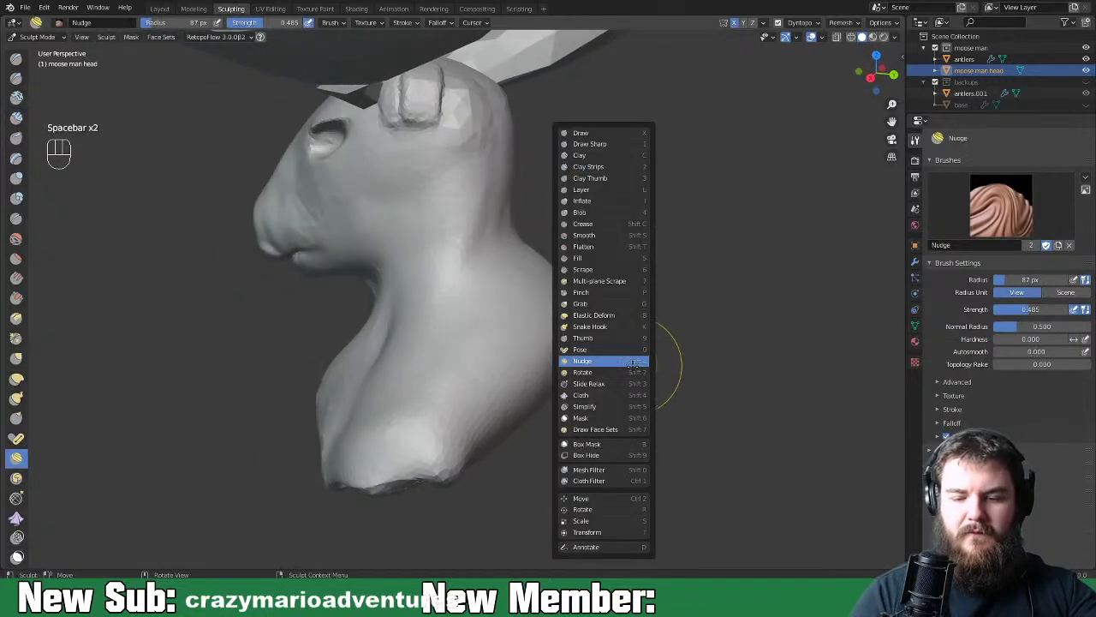
left_click(619, 301)
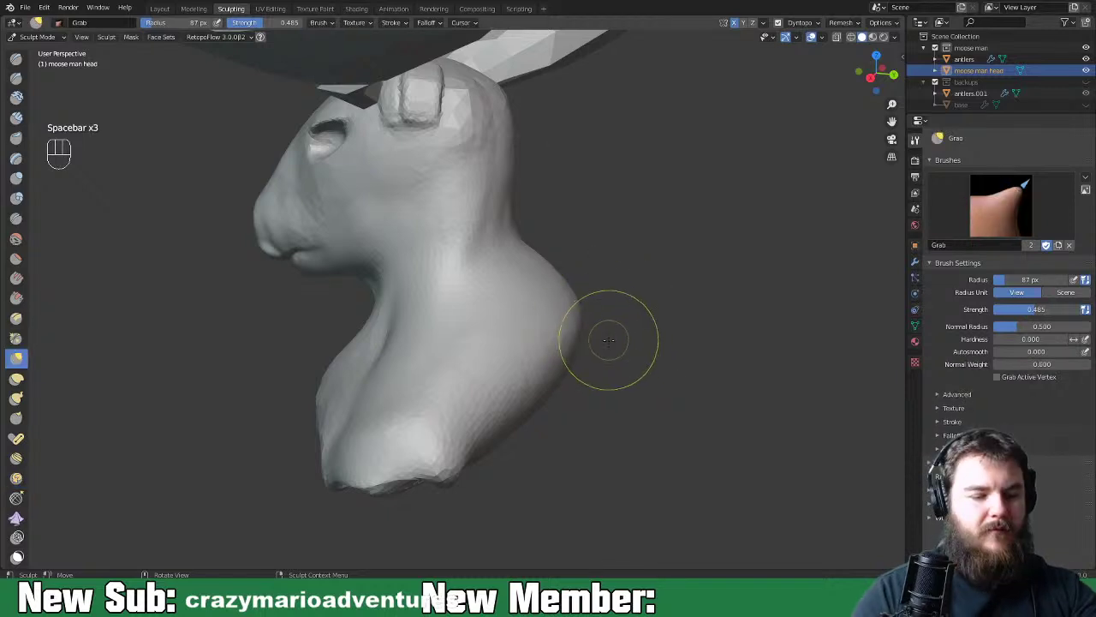
key("f")
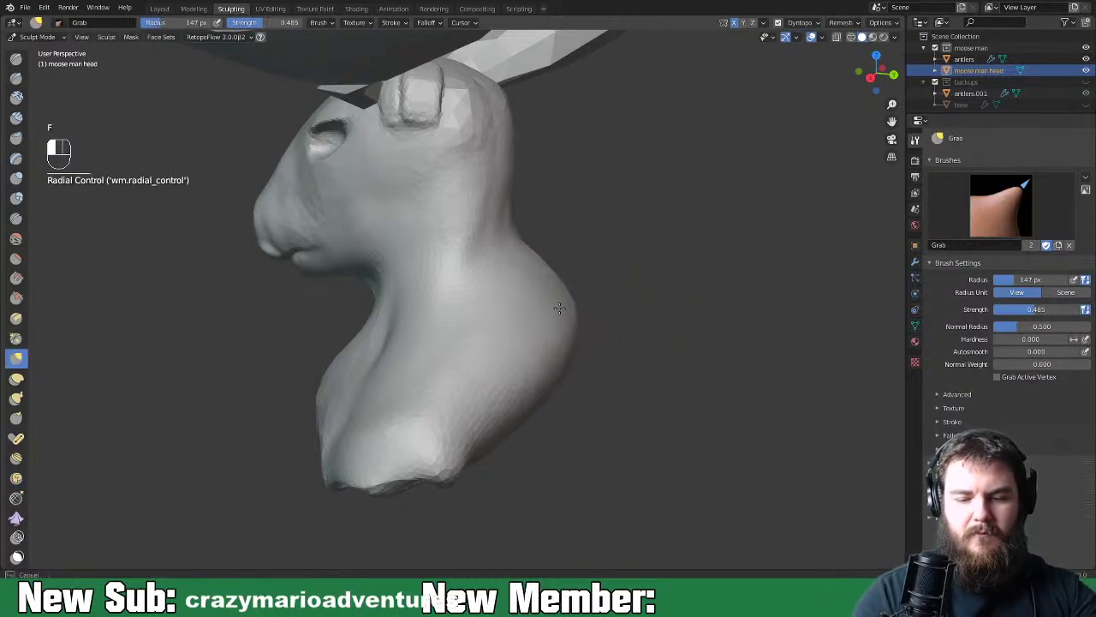
mouse_move(542, 368)
middle_mouse_down()
mouse_move(600, 365)
mouse_move(553, 318)
middle_mouse_up()
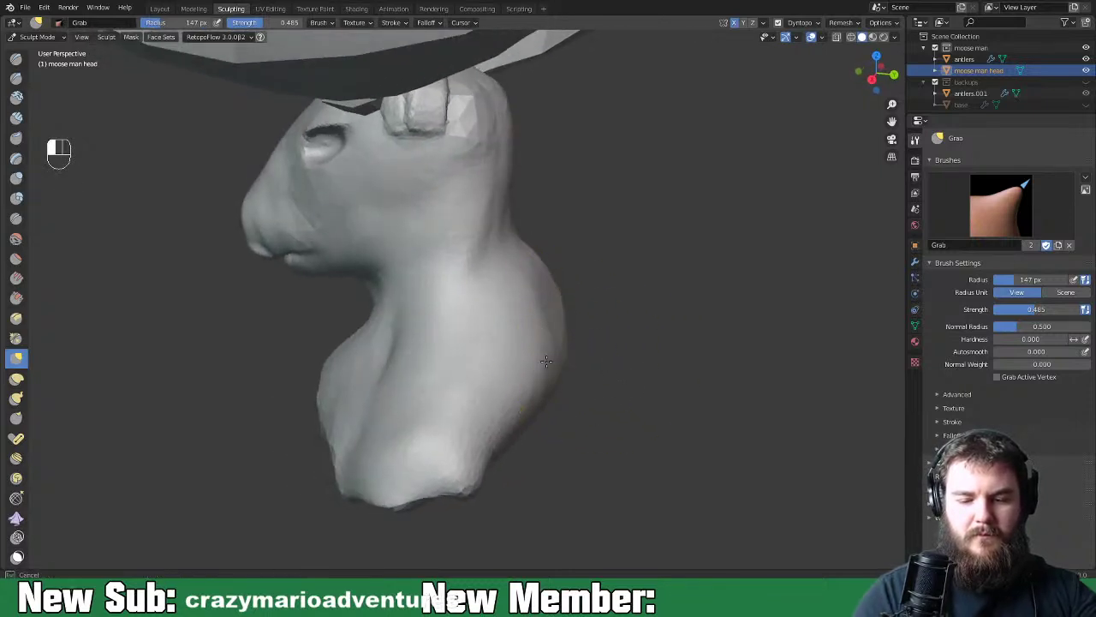
left_click_drag(522, 425, 514, 440)
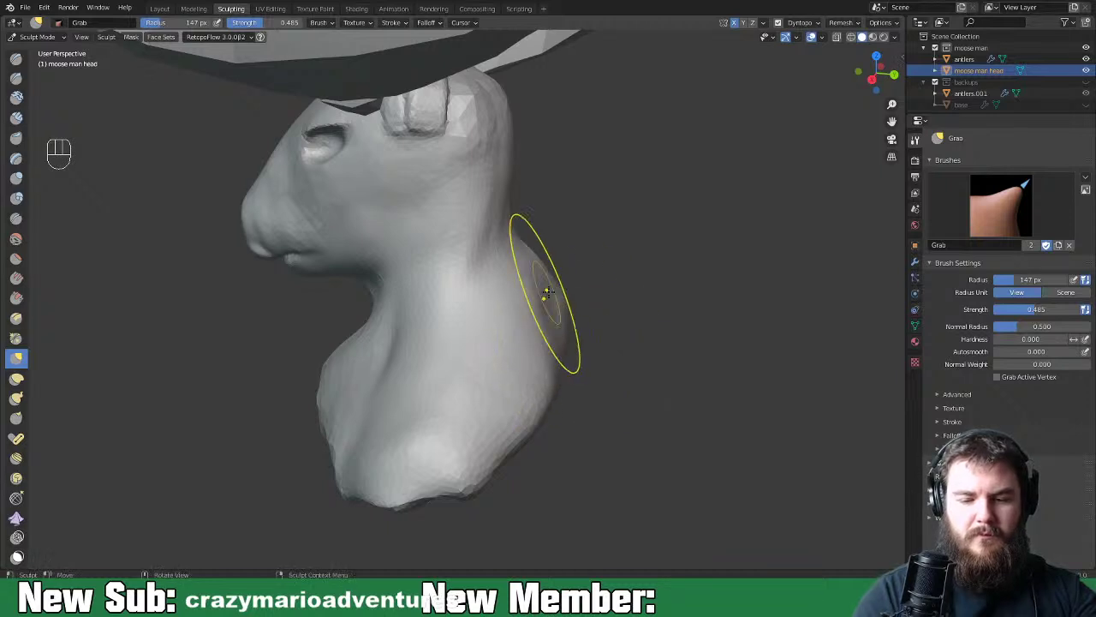
Pull the shoulder blades and the groove along the spine into shape with the Grab brush
mouse_move(647, 338)
middle_mouse_down()
mouse_move(656, 337)
mouse_move(577, 318)
mouse_move(668, 315)
mouse_move(641, 354)
mouse_move(673, 357)
middle_mouse_up()
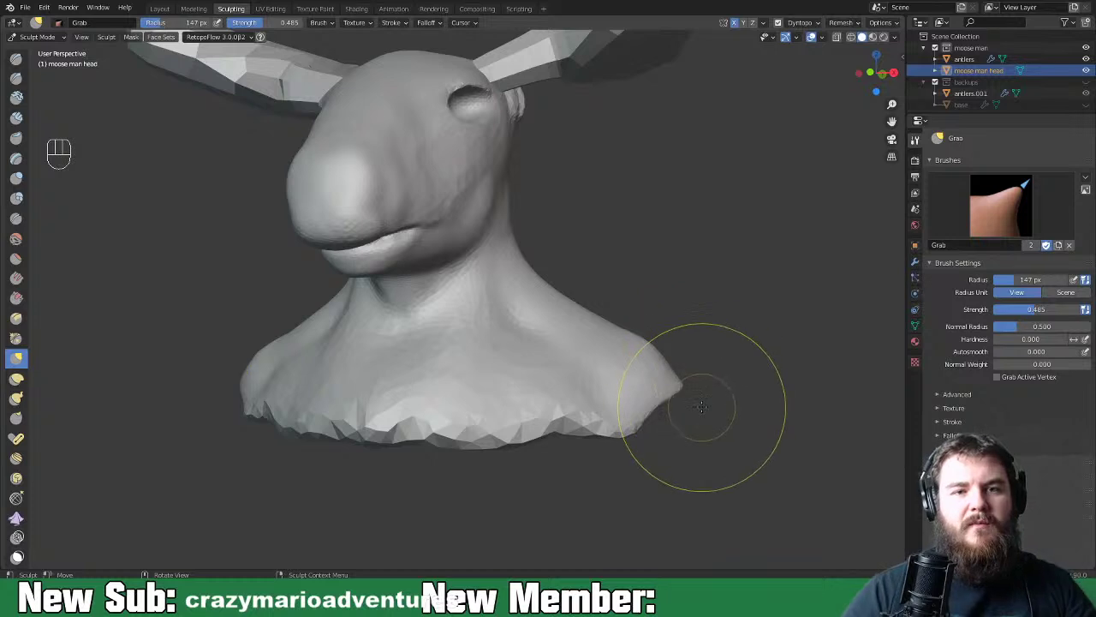
mouse_move(693, 416)
middle_mouse_down()
mouse_move(711, 403)
mouse_move(643, 434)
mouse_move(665, 429)
mouse_move(646, 421)
mouse_move(660, 420)
mouse_move(642, 433)
mouse_move(570, 383)
middle_mouse_up()
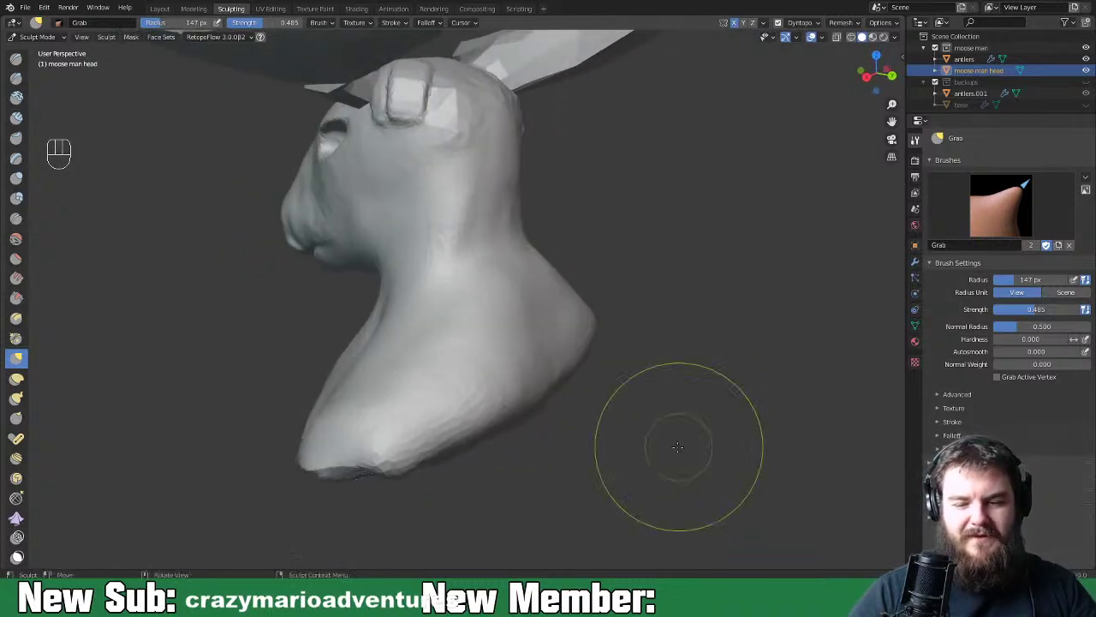
left_click_drag(563, 378, 521, 341)
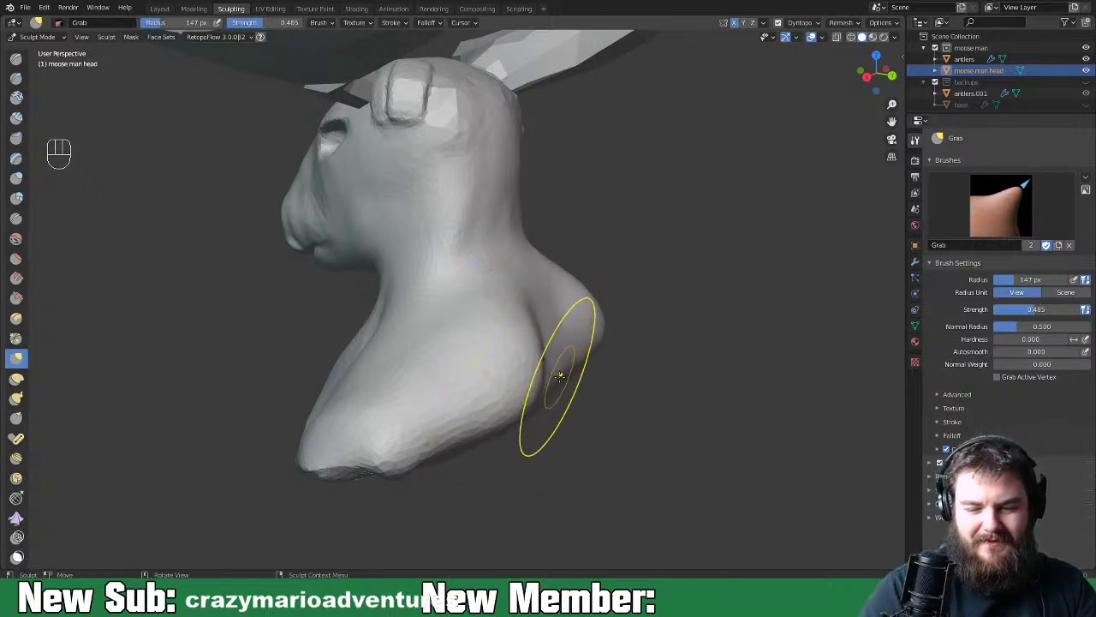
middle_click_drag(561, 370, 493, 380)
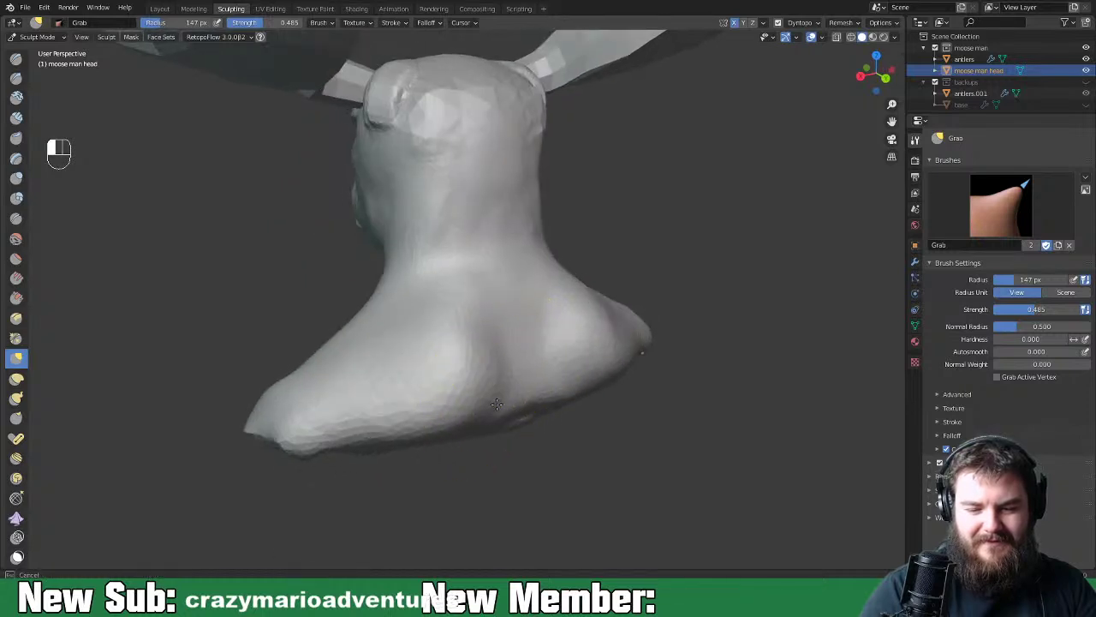
middle_click_drag(567, 335, 656, 380)
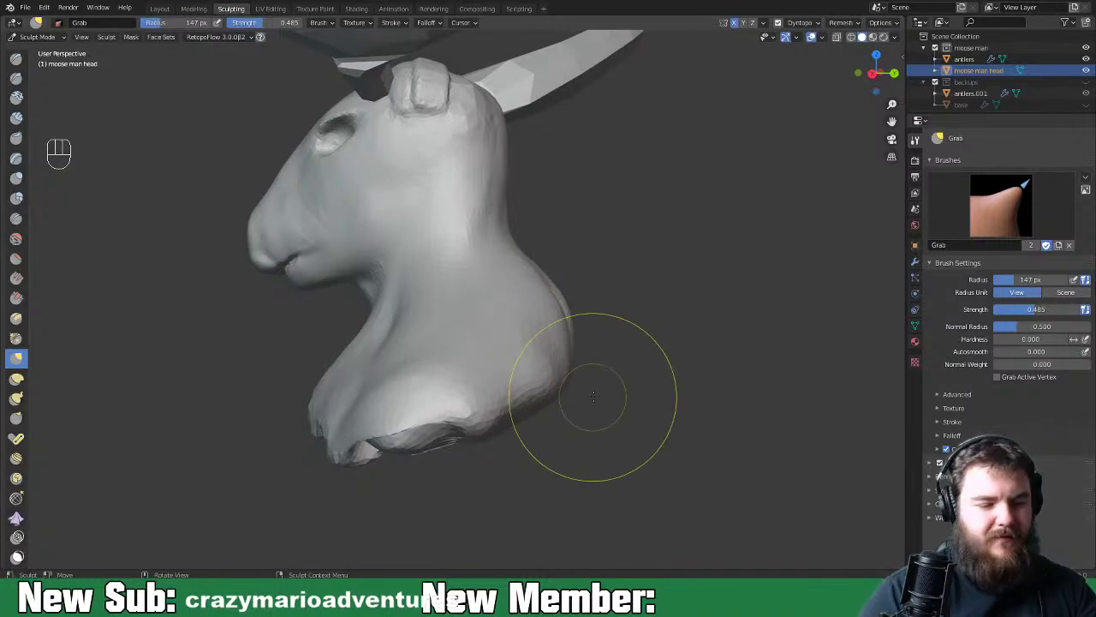
Smooth the shoulder blade area and the transition from the neck into the upper back
middle_click_drag(587, 404, 570, 383)
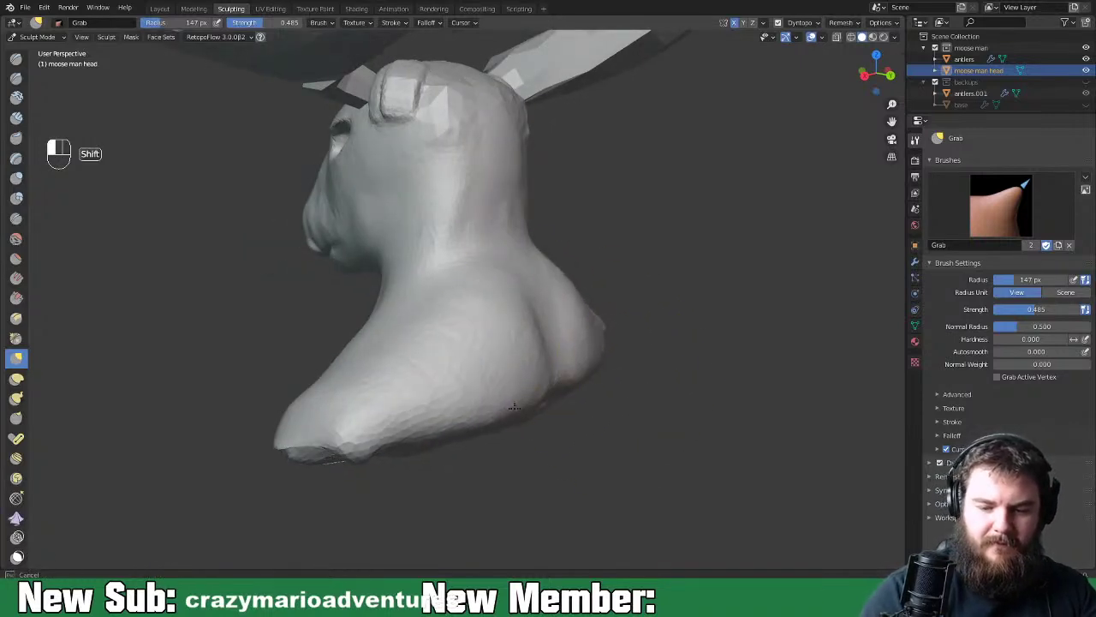
mouse_move(568, 390)
middle_mouse_down()
mouse_move(541, 358)
mouse_move(647, 316)
mouse_move(571, 335)
mouse_move(560, 326)
mouse_move(525, 342)
middle_mouse_up()
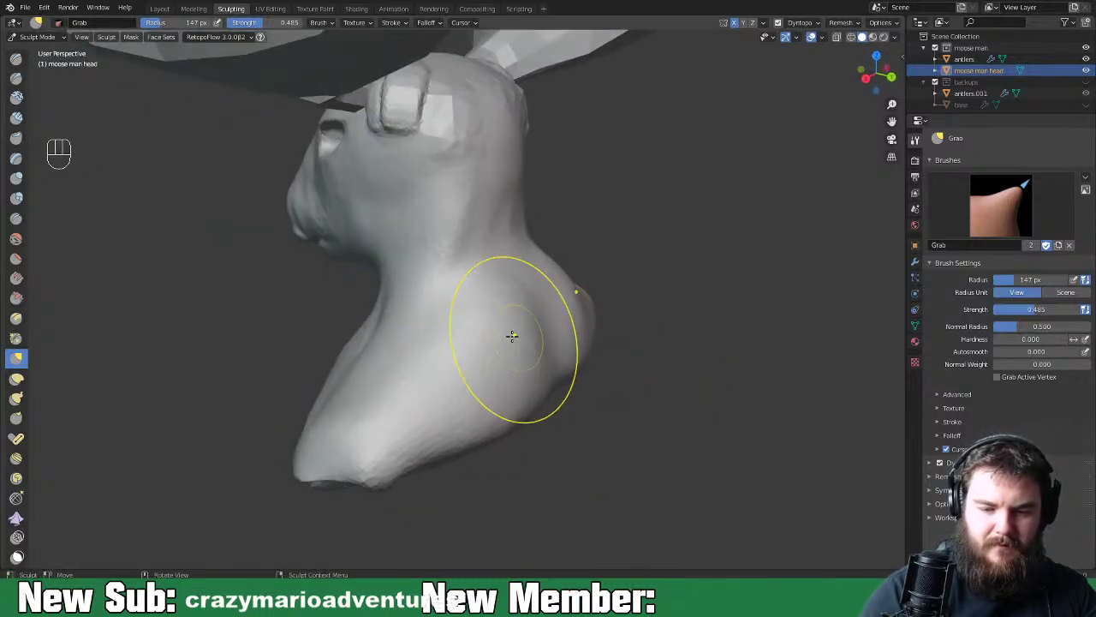
middle_click_drag(411, 333, 452, 369)
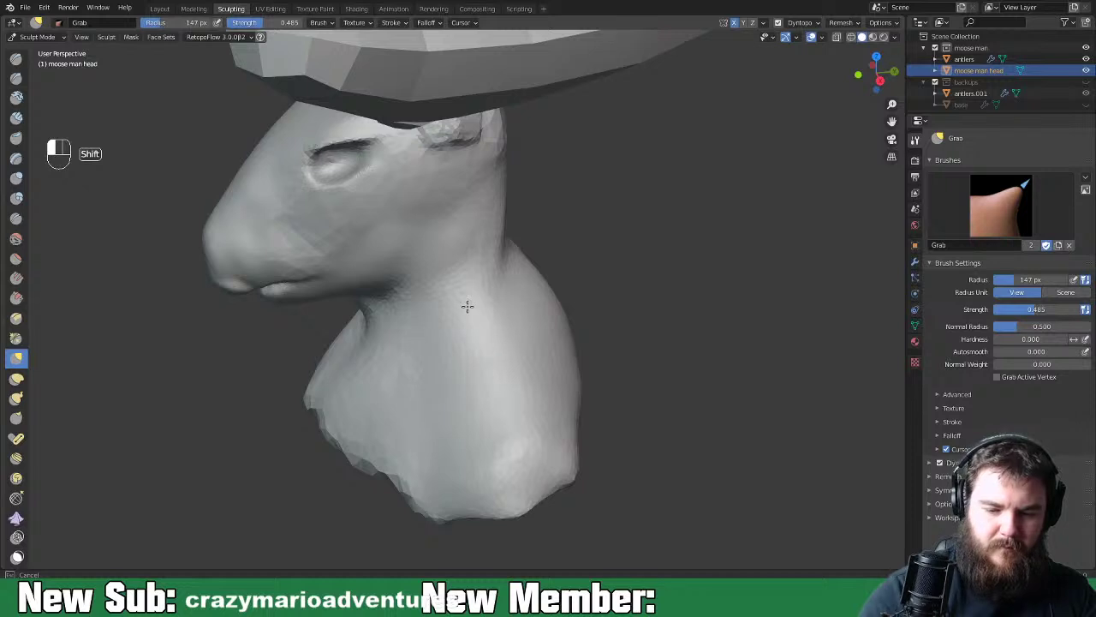
mouse_move(526, 343)
middle_mouse_down("shift")
mouse_move(528, 314)
mouse_move(497, 255)
middle_mouse_up("shift")
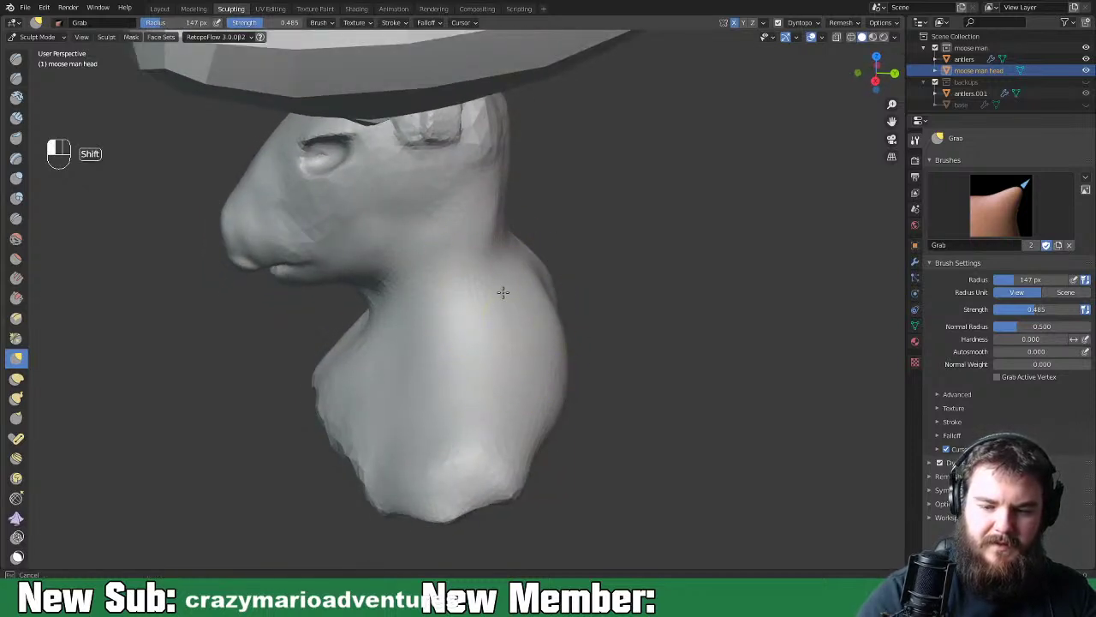
Build up the muscle from the neck to the shoulder with Clay Strips at an 85 px radius and smooth it
key("space")
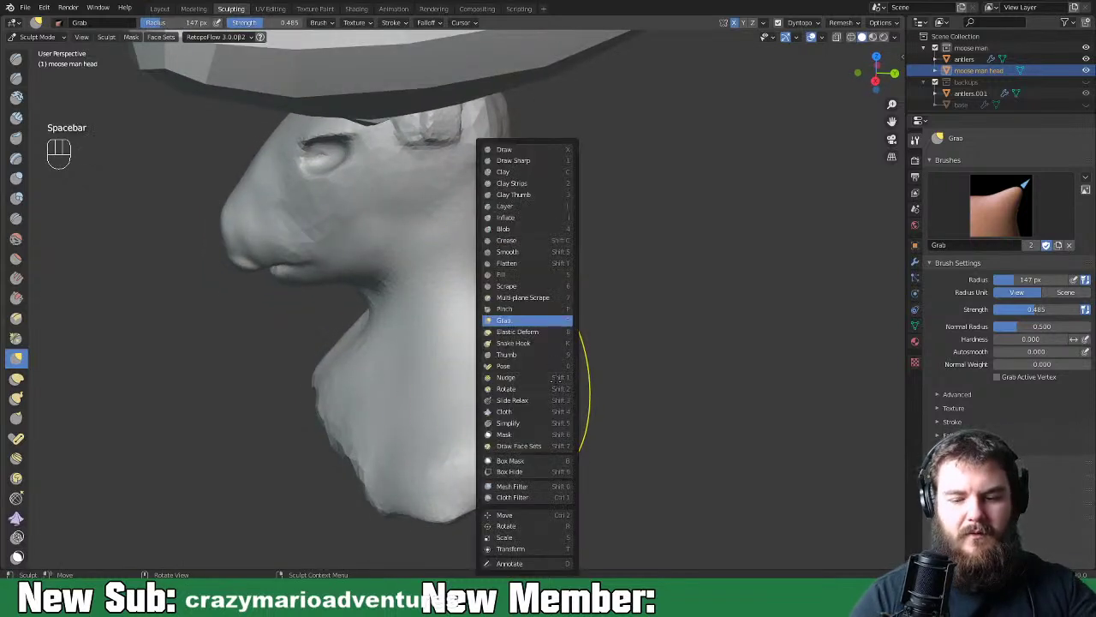
key("space")
key("space")
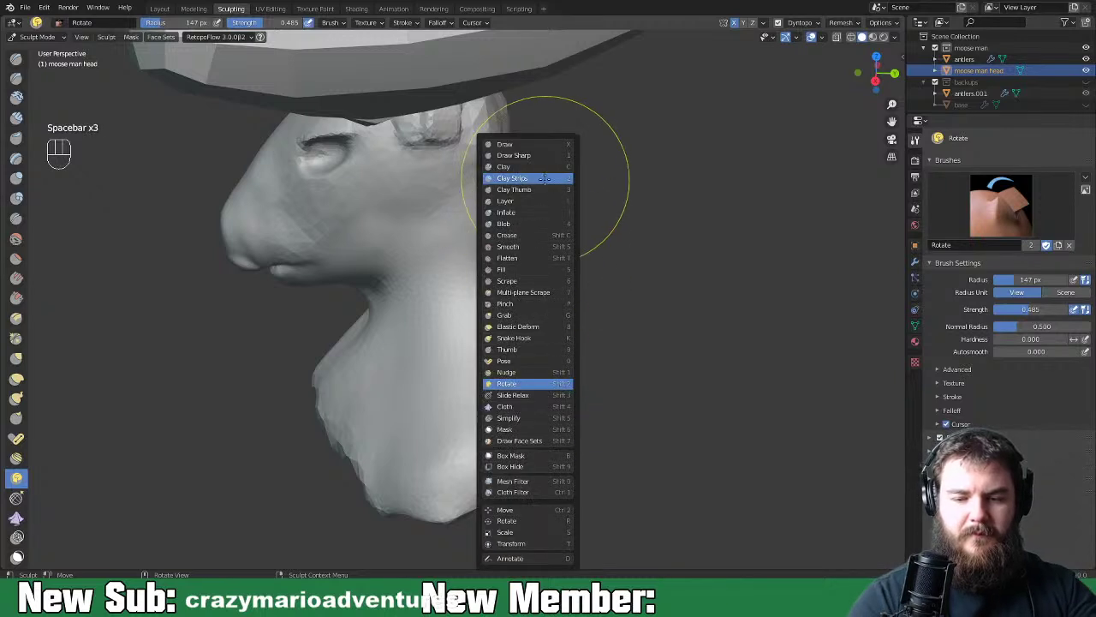
left_click(519, 177)
key("f")
left_click(537, 290)
middle_click_drag(537, 289, 508, 306)
mouse_move(509, 305)
left_mouse_down()
mouse_move(462, 298)
mouse_move(427, 374)
mouse_move(494, 329)
mouse_move(504, 353)
mouse_move(497, 318)
mouse_move(412, 366)
left_mouse_up()
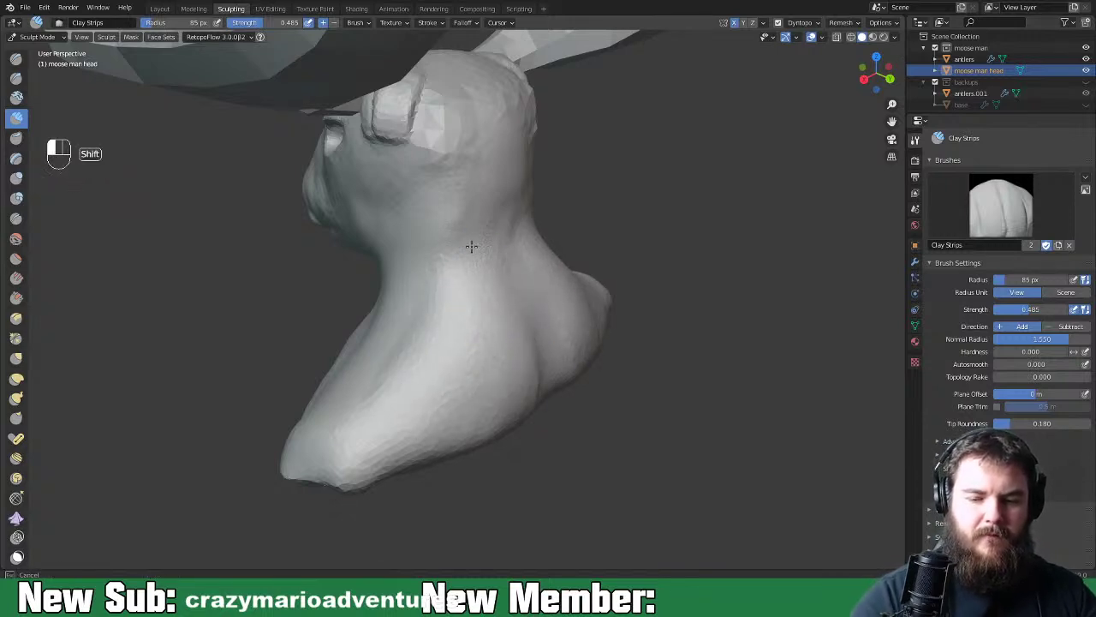
mouse_move(493, 310)
middle_mouse_down()
mouse_move(656, 320)
mouse_move(502, 354)
middle_mouse_up()
mouse_move(502, 355)
left_mouse_down()
mouse_move(487, 305)
mouse_move(529, 335)
mouse_move(469, 282)
left_mouse_up()
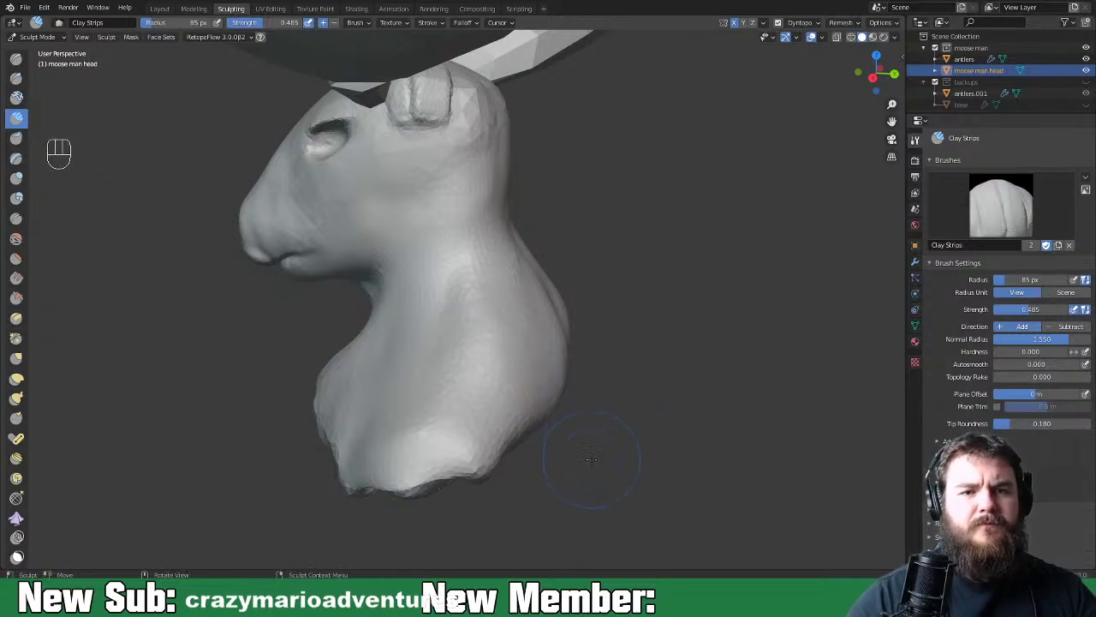
Add volume along the collarbone line across the upper chest with the Clay Strips brush
middle_click_drag(613, 429, 684, 434)
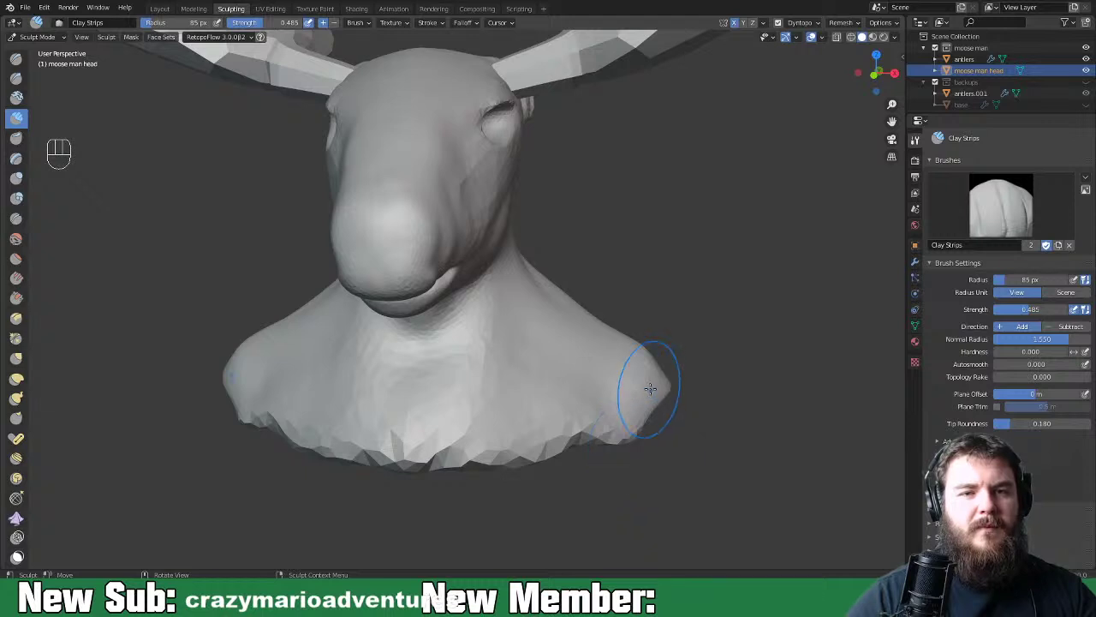
middle_click_drag(633, 458, 632, 428)
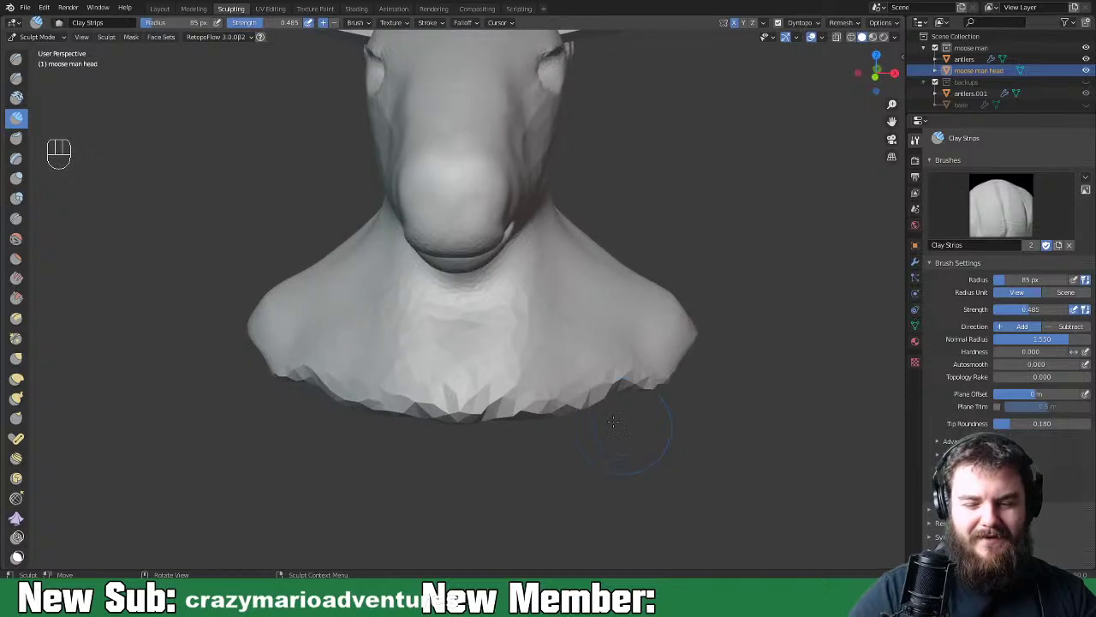
middle_click_drag(531, 377, 499, 368)
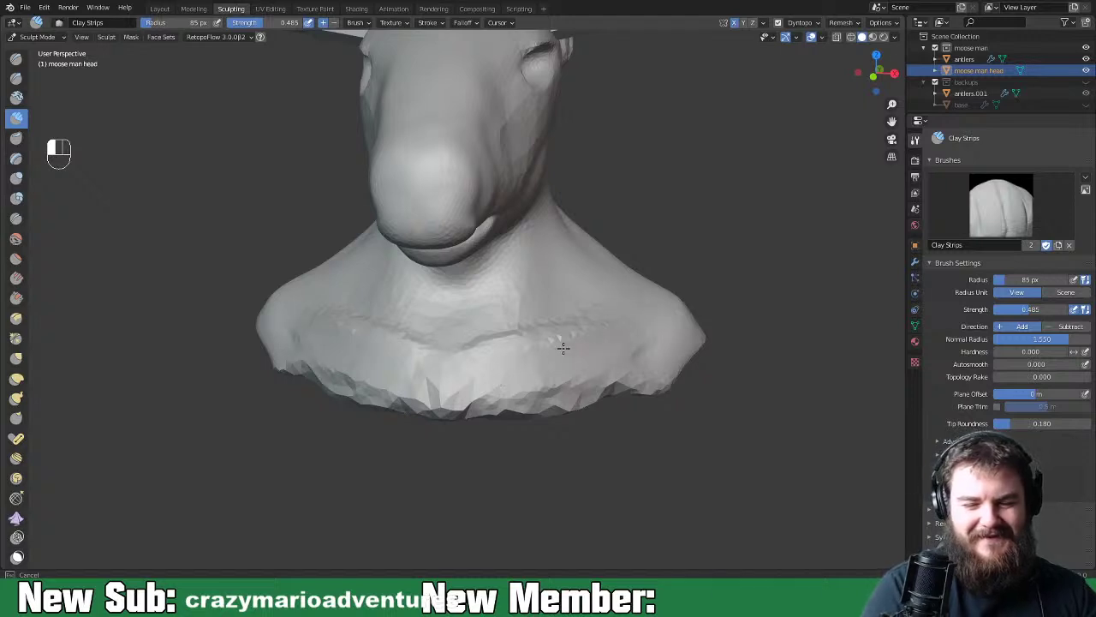
left_click(524, 360)
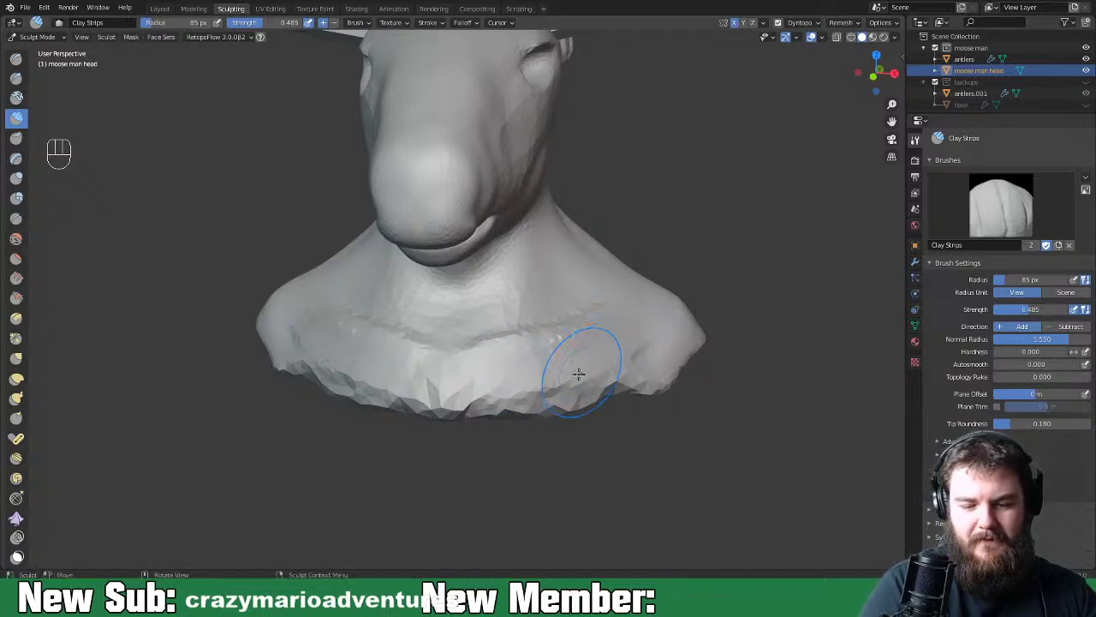
Build up the chest muscles below the collarbones and smooth the chest down to its lower edge
middle_click_drag(636, 355, 601, 379)
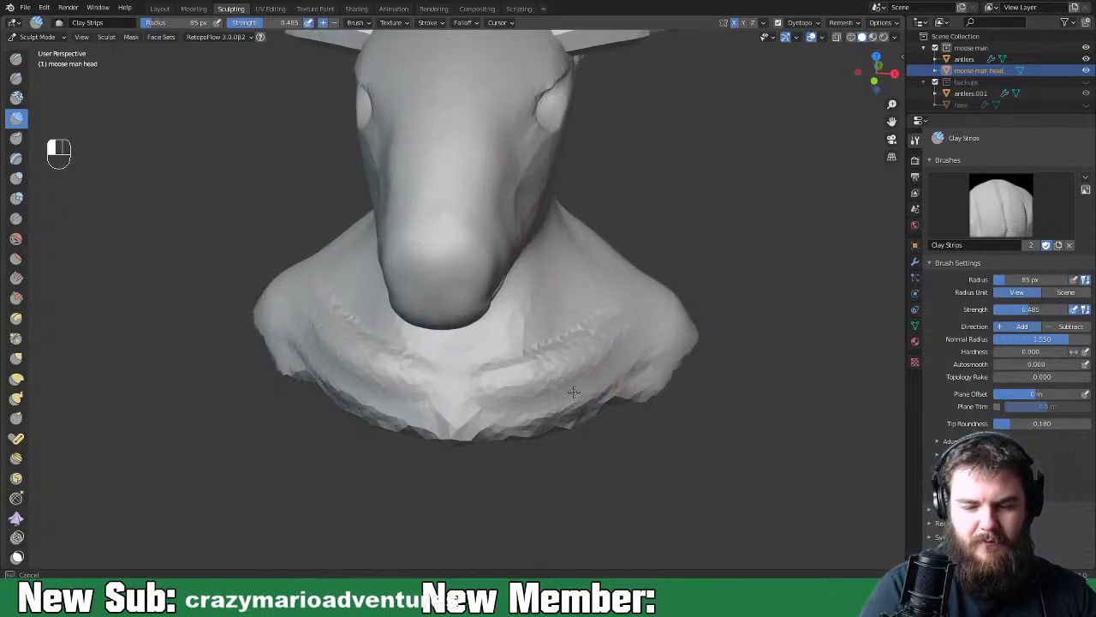
middle_click_drag(570, 386, 596, 346)
left_click_drag(651, 377, 682, 363, "shift")
mouse_move(690, 350)
middle_mouse_down()
mouse_move(653, 319)
mouse_move(626, 325)
mouse_move(723, 326)
mouse_move(641, 365)
middle_mouse_up()
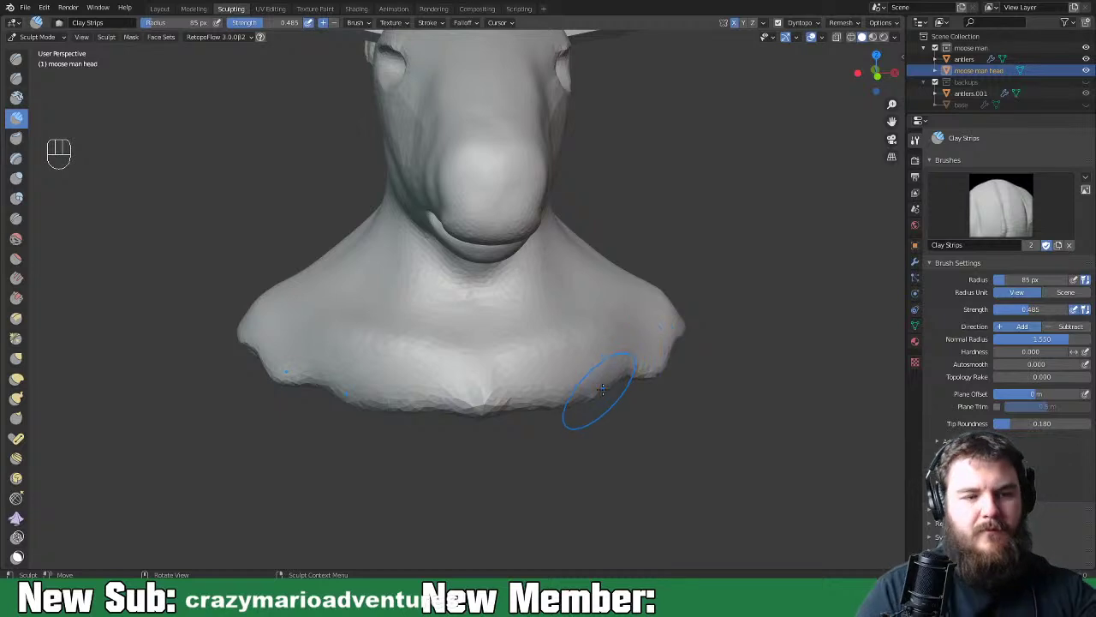
Carve the throat hollow and neck muscle lines above the collarbones using the Crease brush at a 50 px radius
key("space")
key("space")
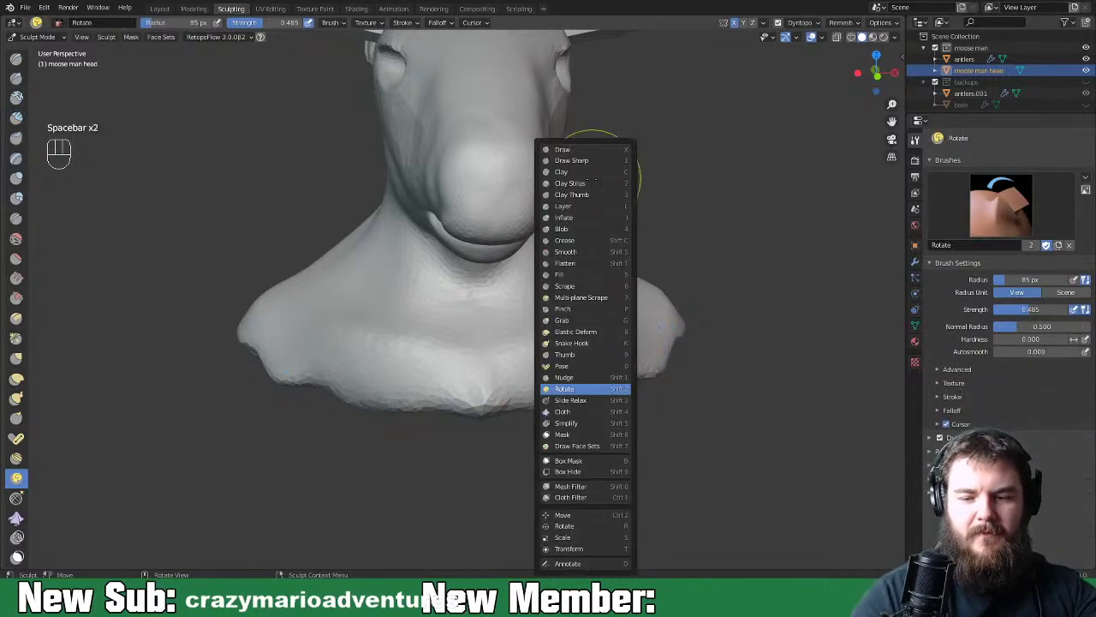
left_click(578, 240)
middle_click_drag(579, 361, 500, 368)
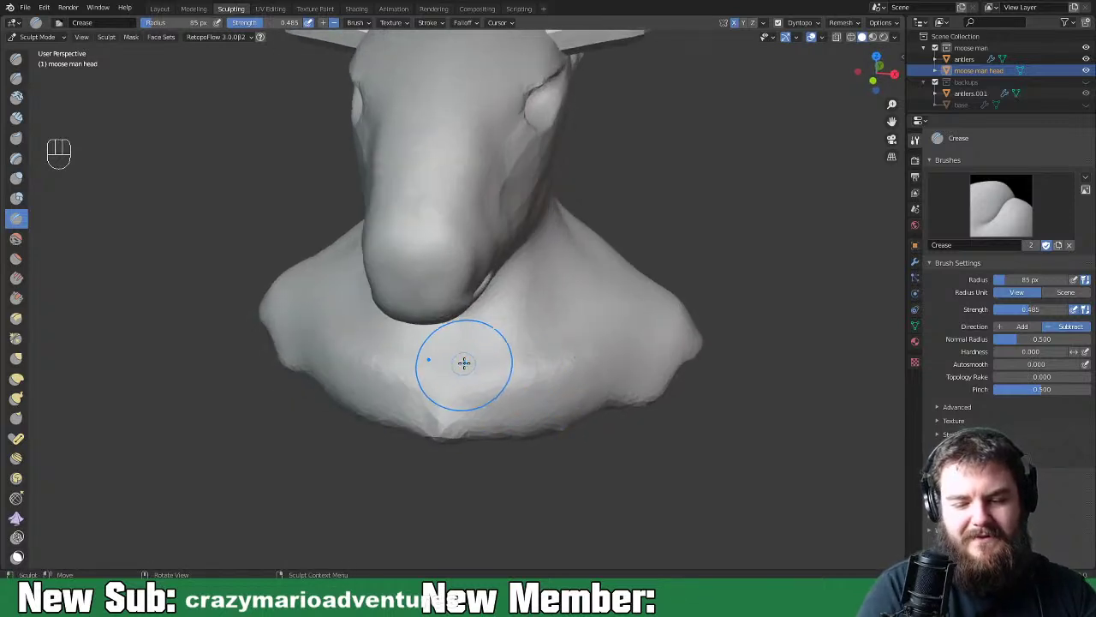
key("f")
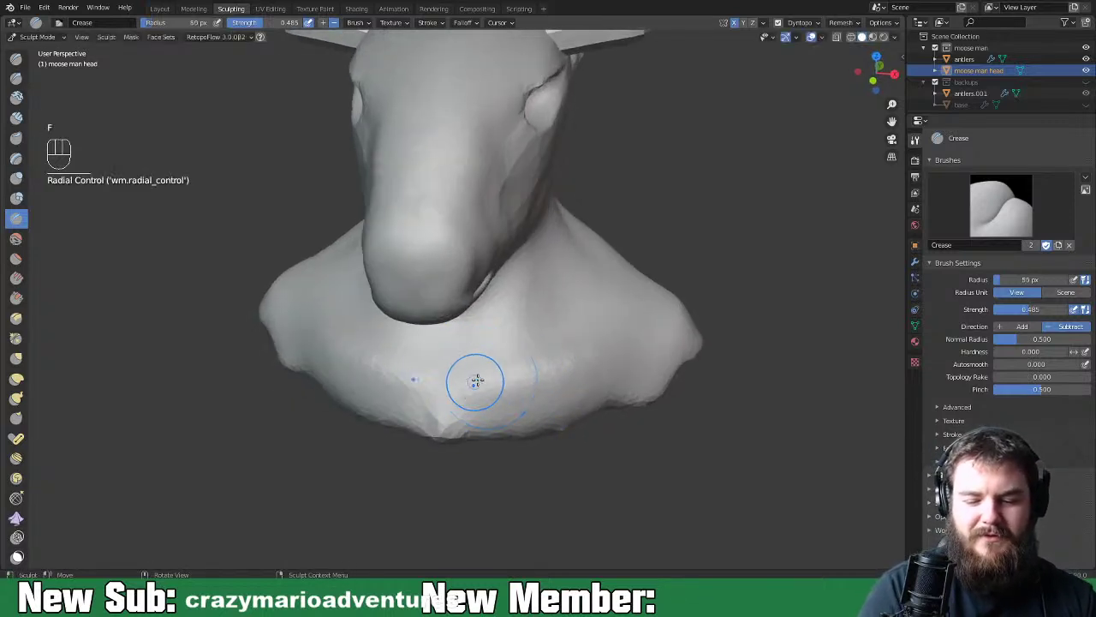
middle_click_drag(571, 342, 595, 344)
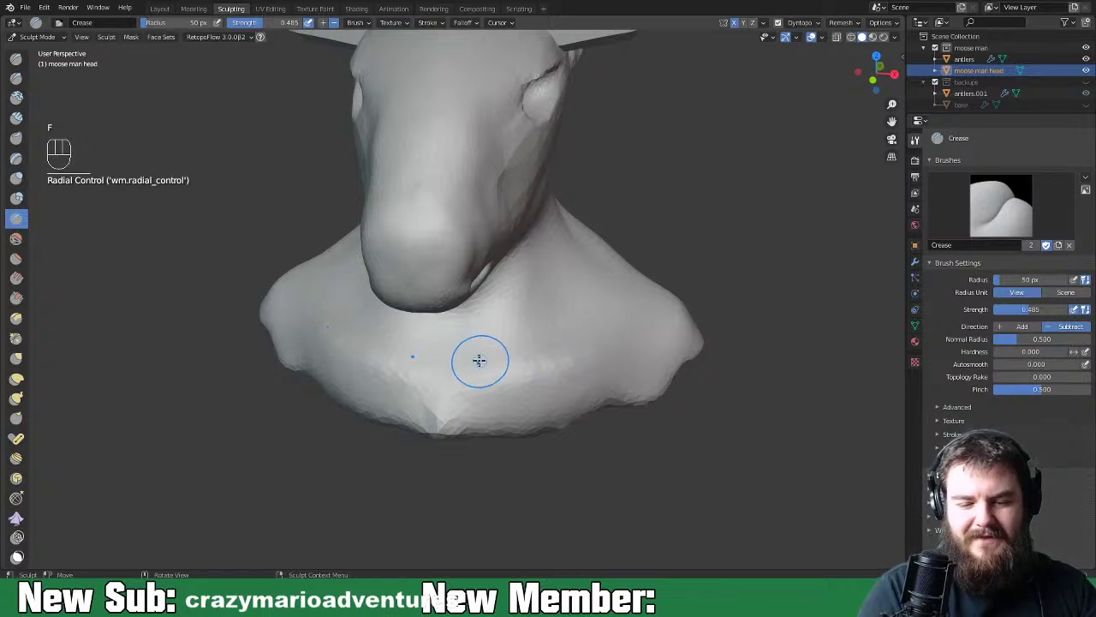
middle_click_drag(479, 325, 505, 255)
mouse_move(491, 322)
middle_mouse_down()
mouse_move(502, 325)
mouse_move(480, 310)
middle_mouse_up()
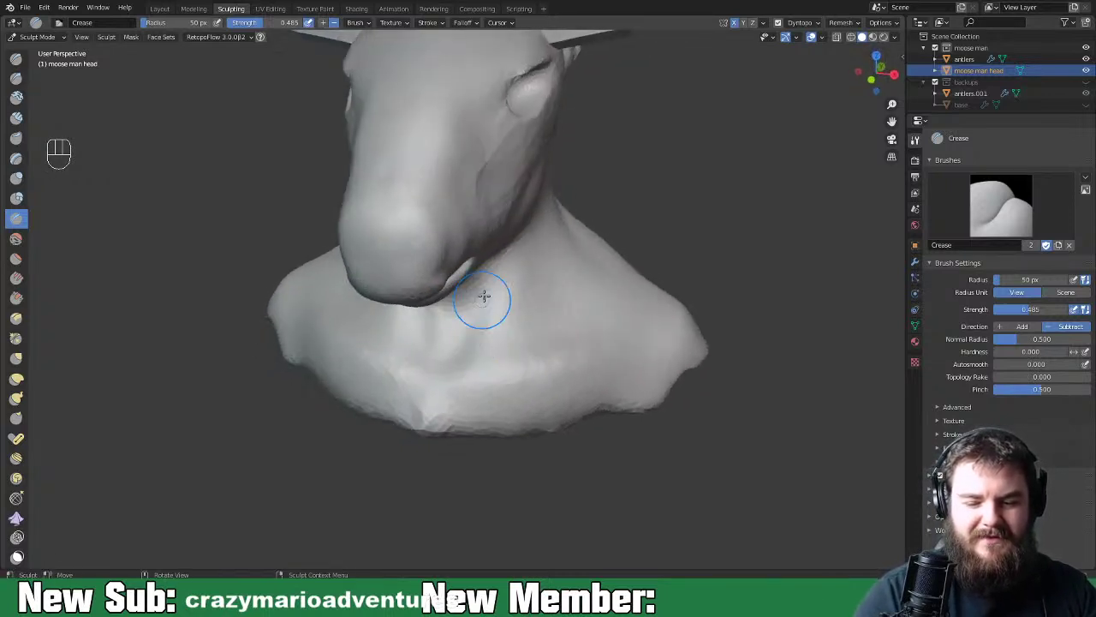
middle_click_drag(492, 311, 504, 257)
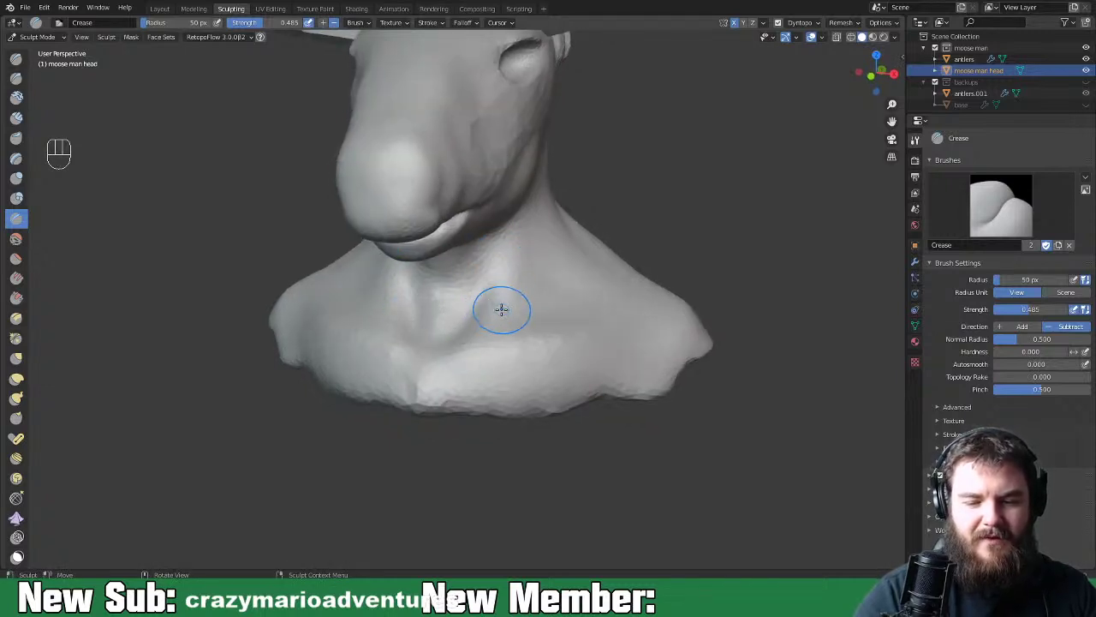
middle_click_drag(414, 420, 388, 418)
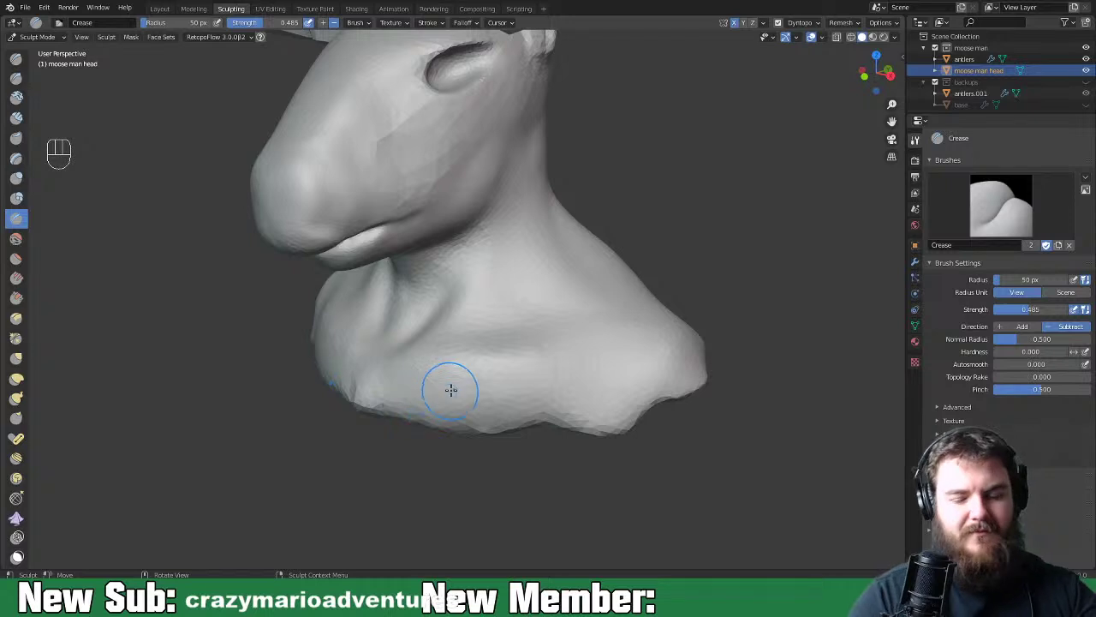
Reshape the chest and lower edge of the bust using the Elastic Deform brush at a 107 px radius
key("space")
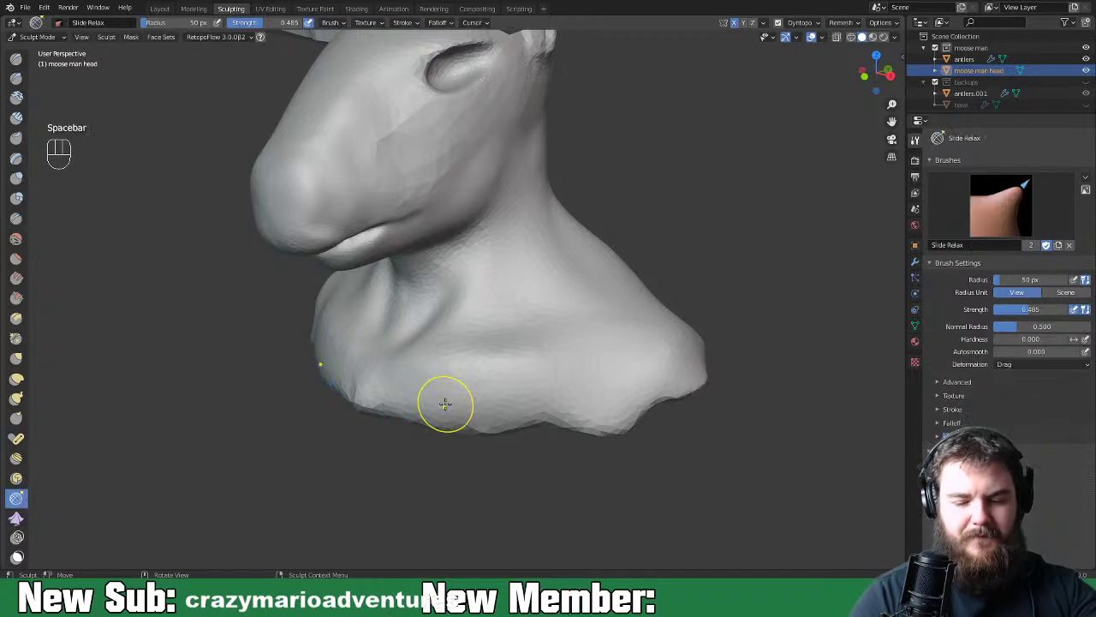
key("space")
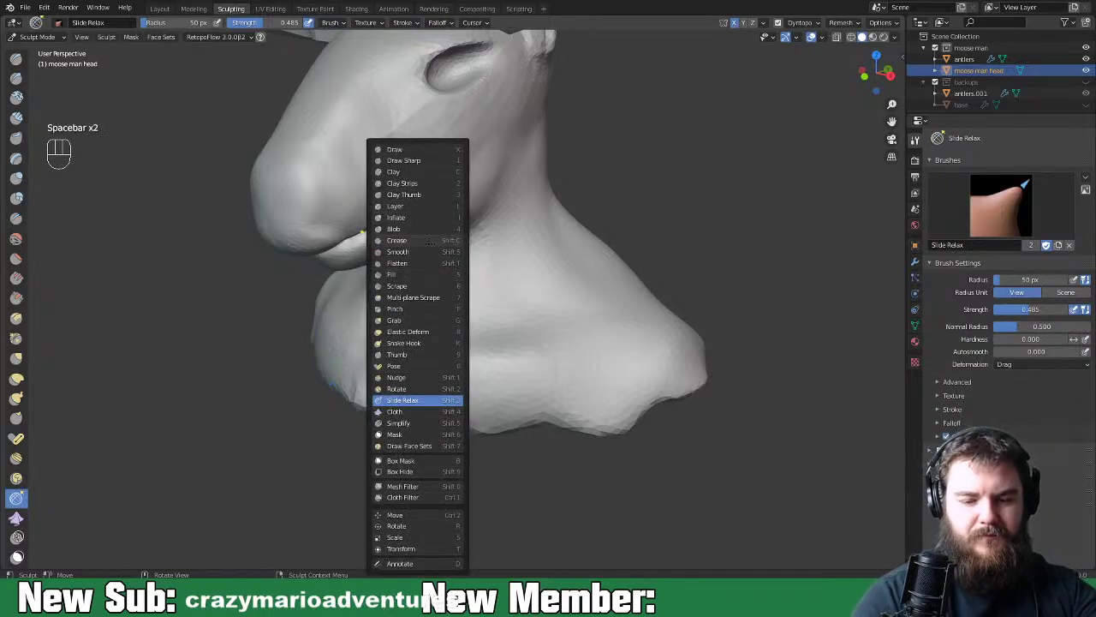
left_click(417, 333)
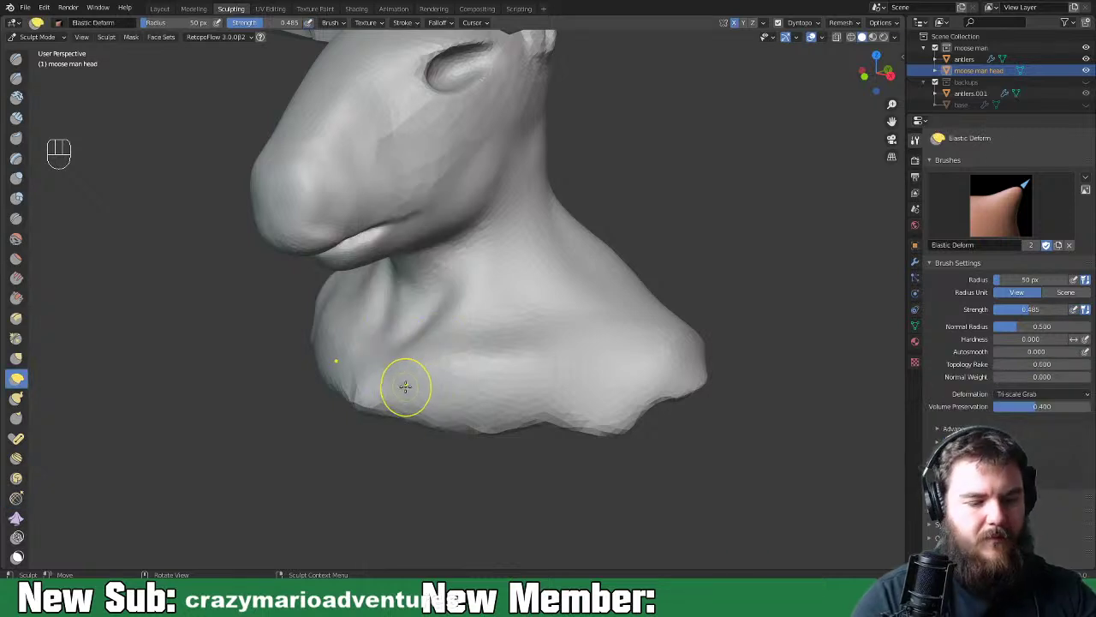
key("f")
left_click(425, 386)
middle_click_drag(426, 387, 359, 385)
left_click_drag(384, 382, 453, 368)
mouse_move(453, 367)
middle_mouse_down()
mouse_move(587, 382)
mouse_move(502, 372)
mouse_move(503, 307)
middle_mouse_up()
left_click_drag(550, 228, 591, 343)
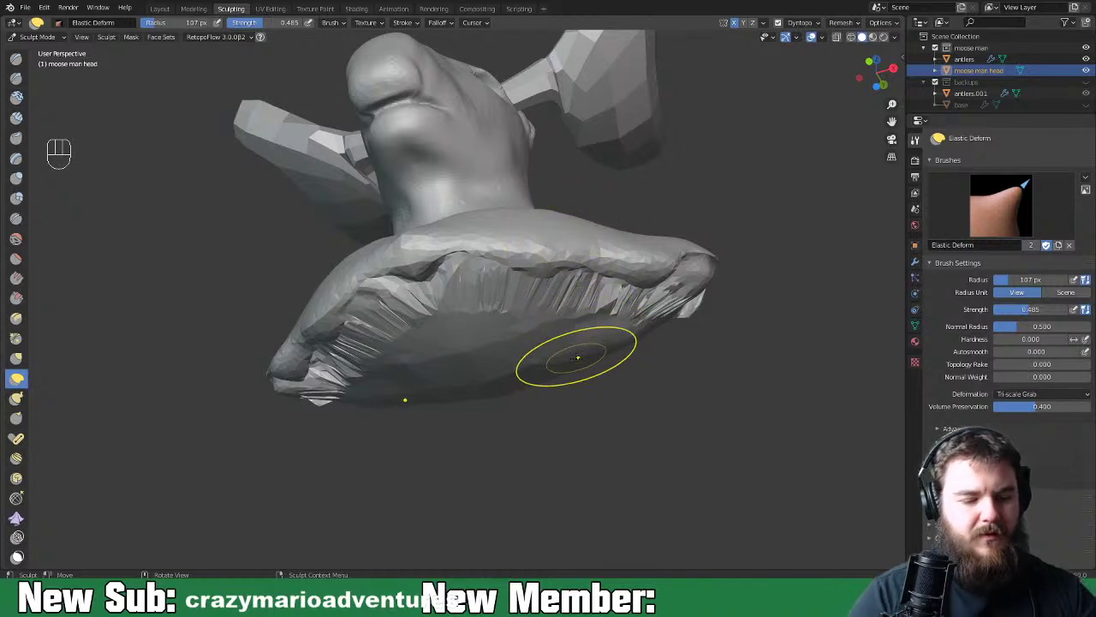
Fill out the stretched, hollow underside of the bust using the Inflate brush at a 63 px radius
key("space")
key("space")
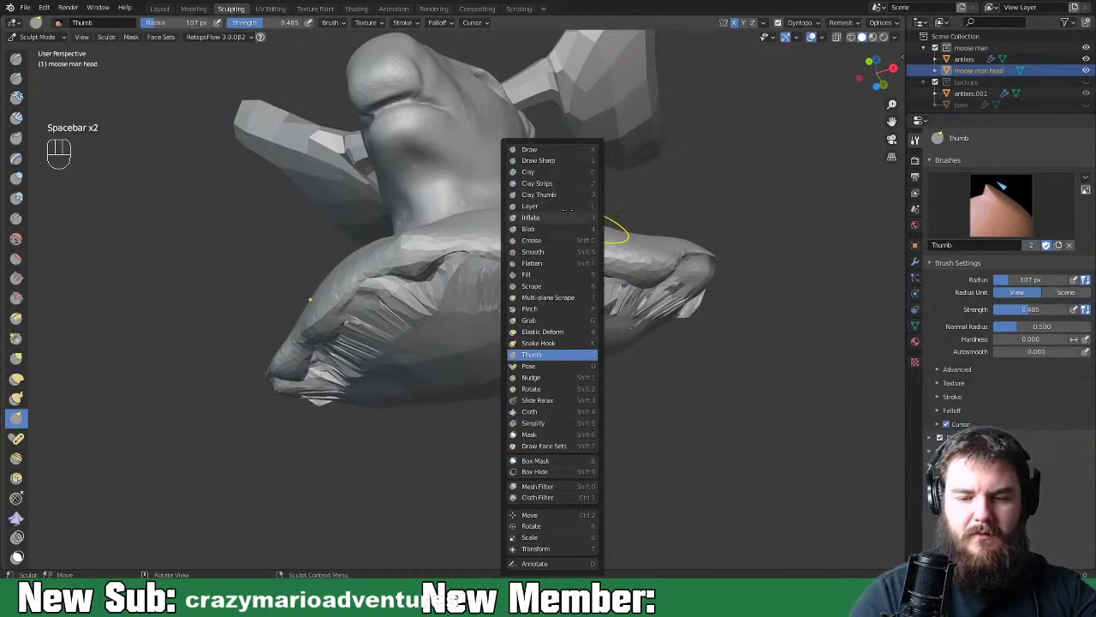
left_click(565, 218)
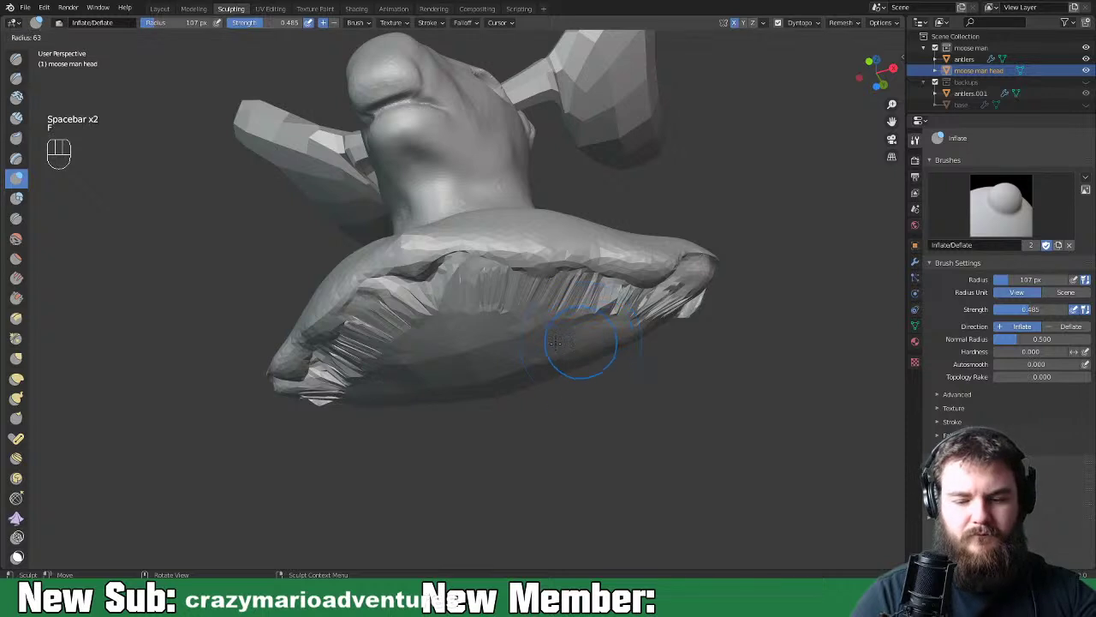
middle_click_drag(580, 342, 531, 301)
key("f")
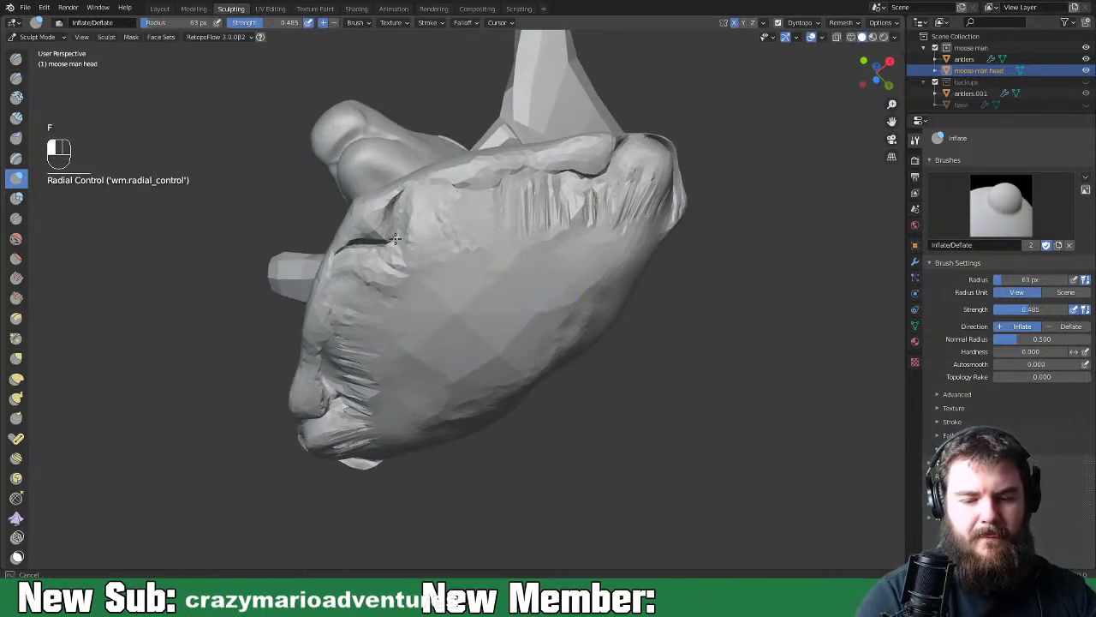
mouse_move(582, 205)
left_mouse_down()
mouse_move(594, 177)
mouse_move(638, 178)
left_mouse_up()
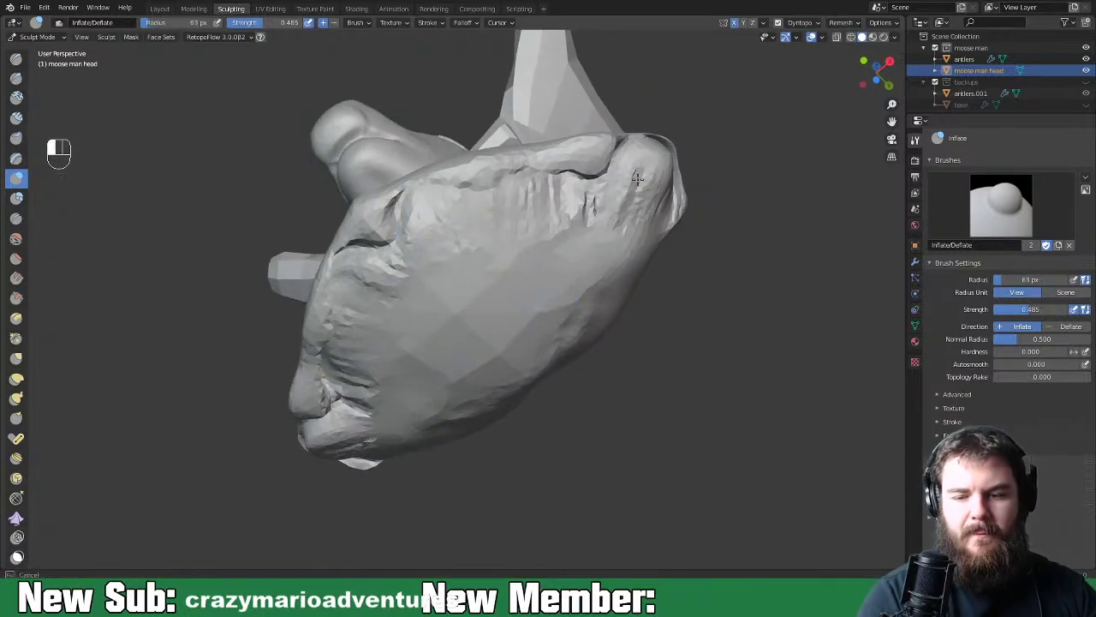
mouse_move(550, 320)
left_mouse_down()
mouse_move(514, 282)
mouse_move(441, 282)
mouse_move(560, 254)
left_mouse_up()
mouse_move(608, 306)
middle_mouse_down()
mouse_move(518, 330)
mouse_move(506, 349)
mouse_move(477, 286)
middle_mouse_up()
mouse_move(477, 286)
left_mouse_down()
mouse_move(428, 227)
mouse_move(453, 244)
left_mouse_up()
middle_click_drag(453, 245, 560, 301)
left_click_drag(560, 301, 486, 317)
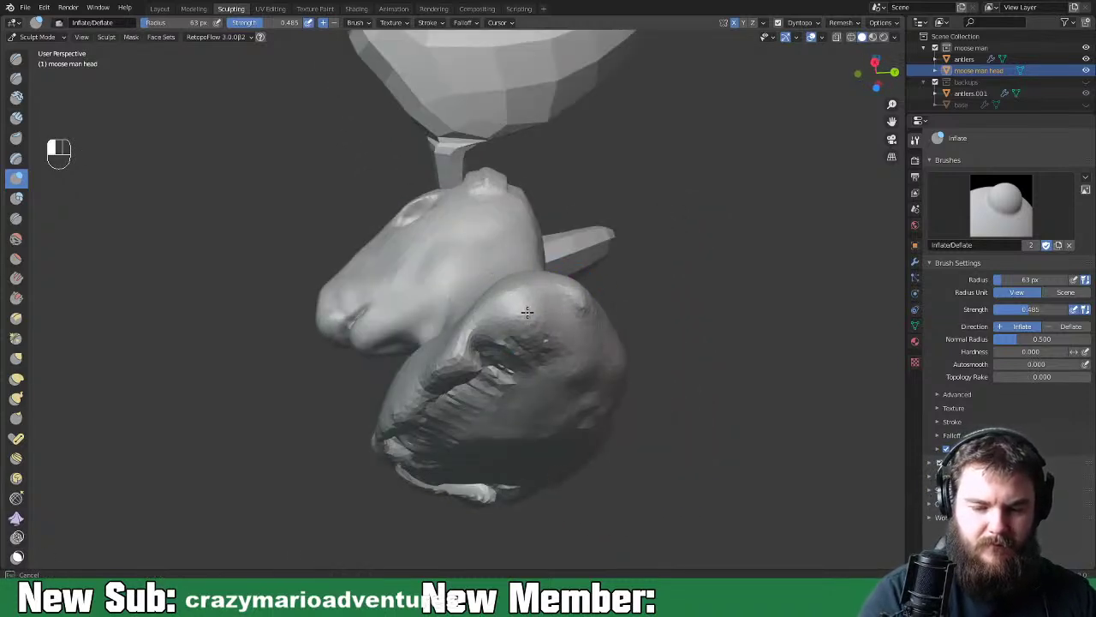
Smooth the ragged rim and creased surface around the underside of the bust
middle_click_drag(476, 381, 445, 342)
left_click_drag(445, 282, 429, 379, "shift")
mouse_move(429, 379)
middle_mouse_down()
mouse_move(440, 355)
mouse_move(437, 369)
middle_mouse_up()
mouse_move(437, 368)
left_mouse_down("shift")
mouse_move(440, 350)
mouse_move(461, 429)
mouse_move(433, 400)
mouse_move(463, 432)
mouse_move(458, 411)
left_mouse_up("shift")
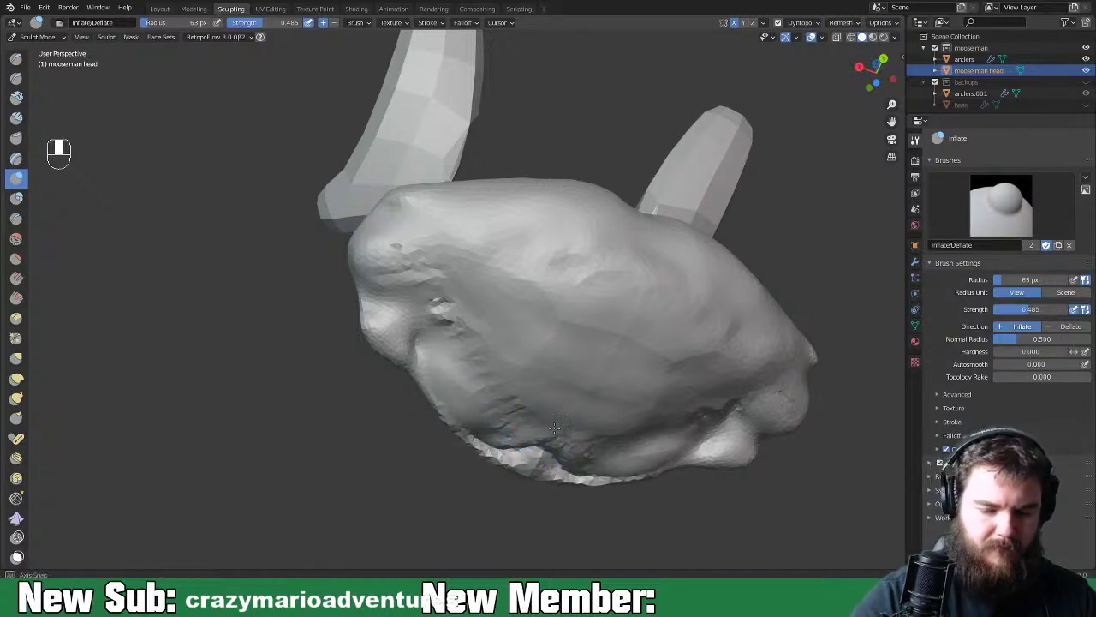
middle_click_drag(555, 427, 526, 453)
mouse_move(514, 458)
left_mouse_down("shift")
mouse_move(479, 439)
mouse_move(492, 465)
mouse_move(443, 399)
left_mouse_up("shift")
mouse_move(498, 377)
left_mouse_down("shift")
mouse_move(462, 274)
mouse_move(433, 295)
mouse_move(445, 254)
mouse_move(496, 350)
left_mouse_up("shift")
Inflate the remaining pits beneath the shoulder and smooth them into the rounded underside
middle_click_drag(551, 399, 453, 321)
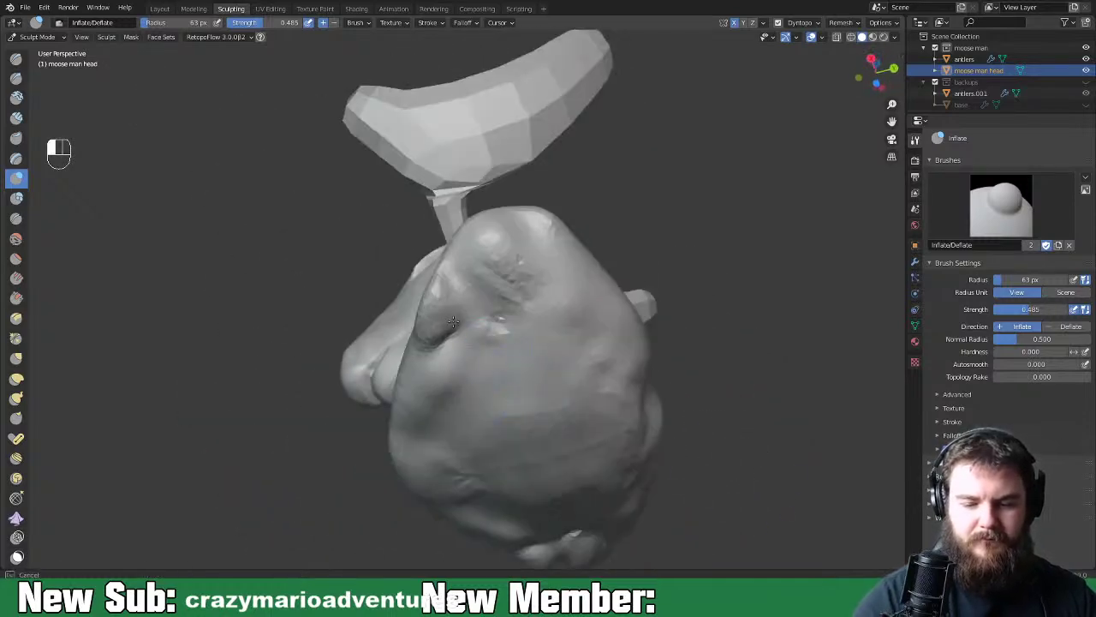
left_click_drag(518, 310, 488, 388)
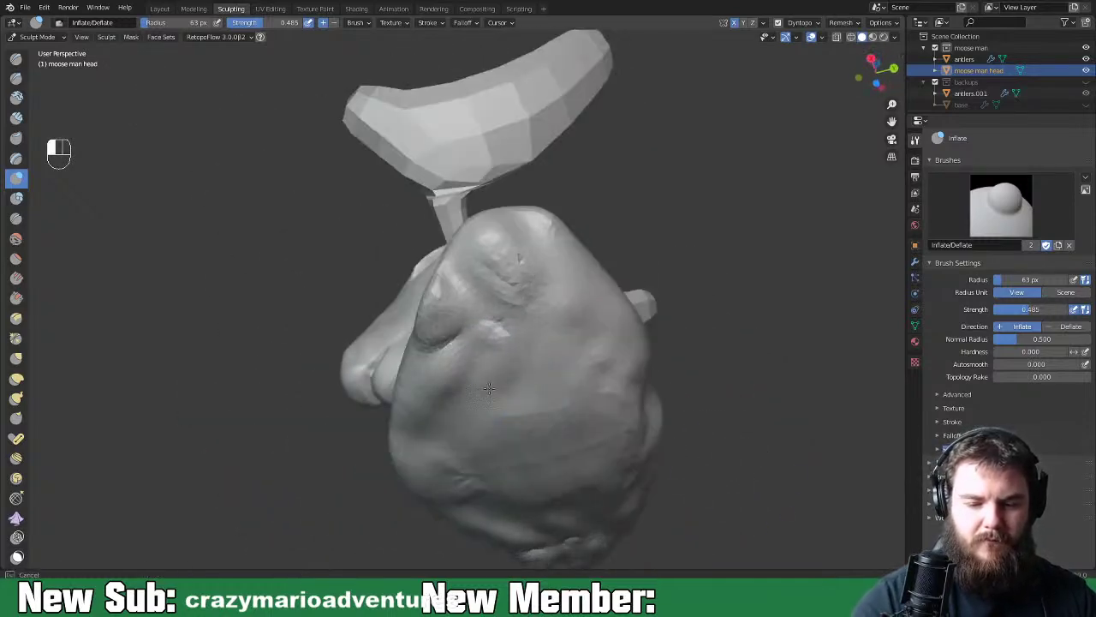
mouse_move(442, 352)
left_mouse_down("shift")
mouse_move(458, 256)
mouse_move(446, 295)
mouse_move(459, 338)
mouse_move(528, 332)
left_mouse_up("shift")
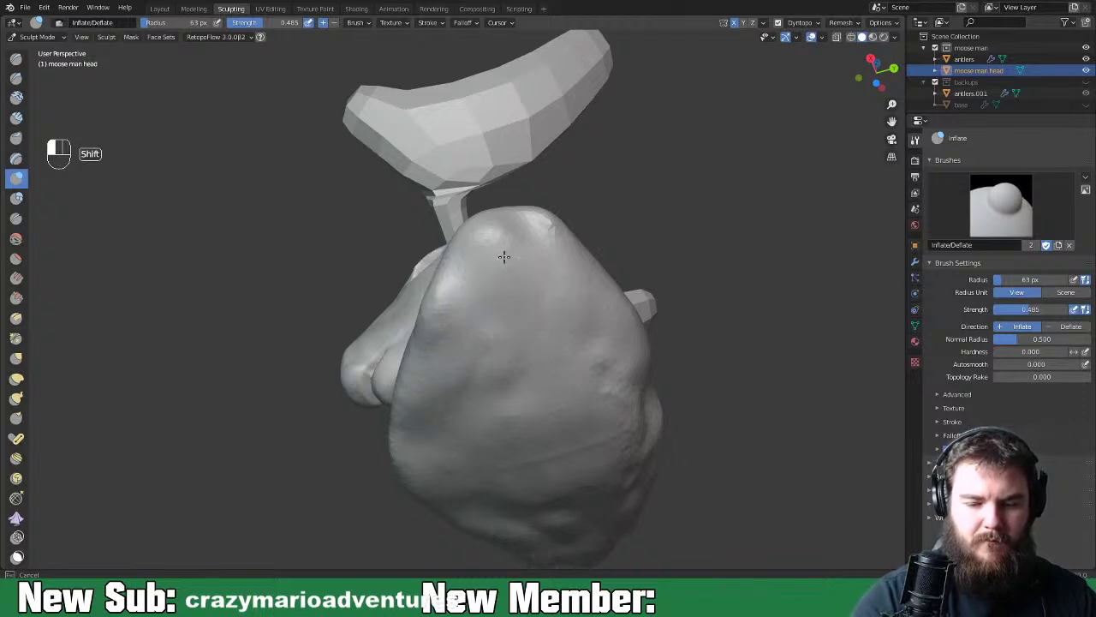
mouse_move(504, 256)
middle_mouse_down()
mouse_move(617, 403)
mouse_move(676, 455)
mouse_move(597, 442)
mouse_move(756, 442)
mouse_move(641, 394)
mouse_move(651, 407)
mouse_move(577, 418)
mouse_move(645, 446)
middle_mouse_up()
Adjust the snout and forehead profile using the Grab brush at a 109 px radius
key("space")
left_click(569, 430)
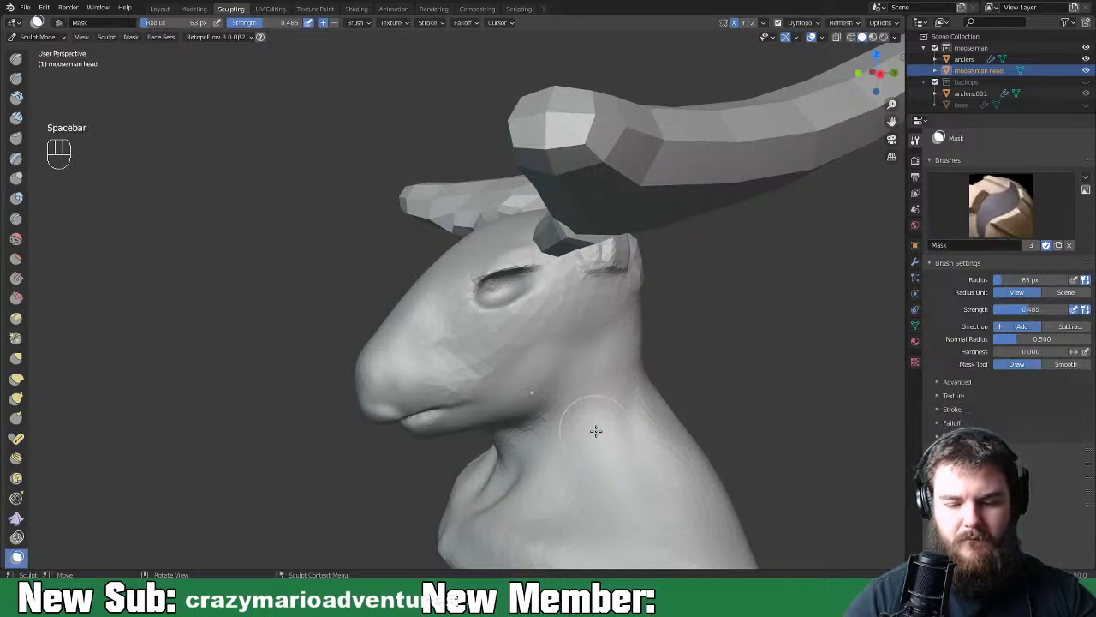
key("space")
left_click(580, 317)
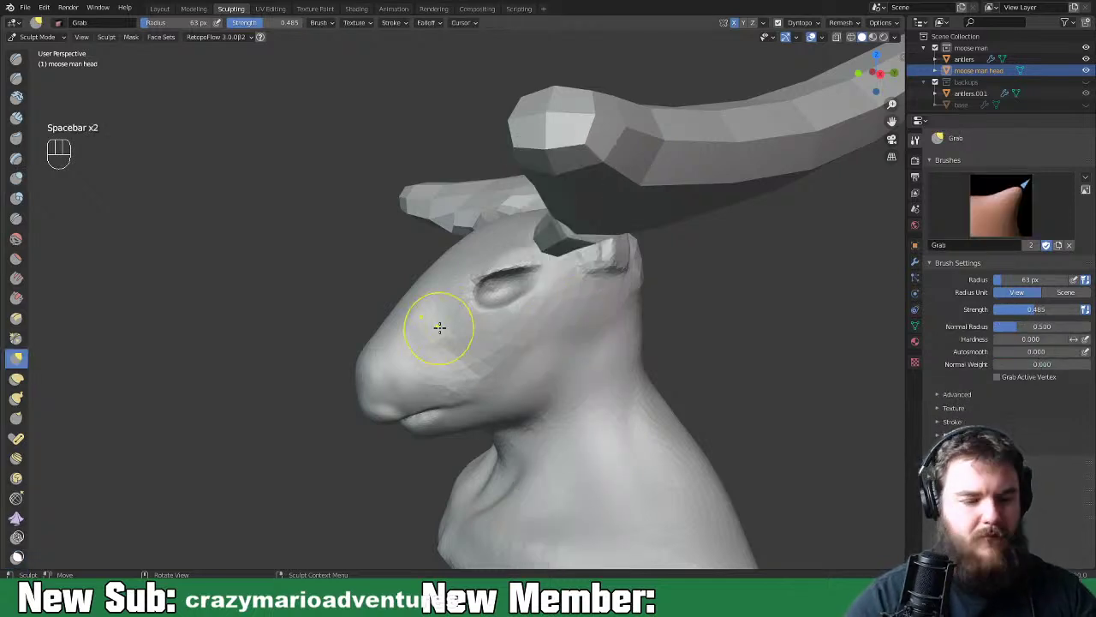
key("f")
left_click(473, 347)
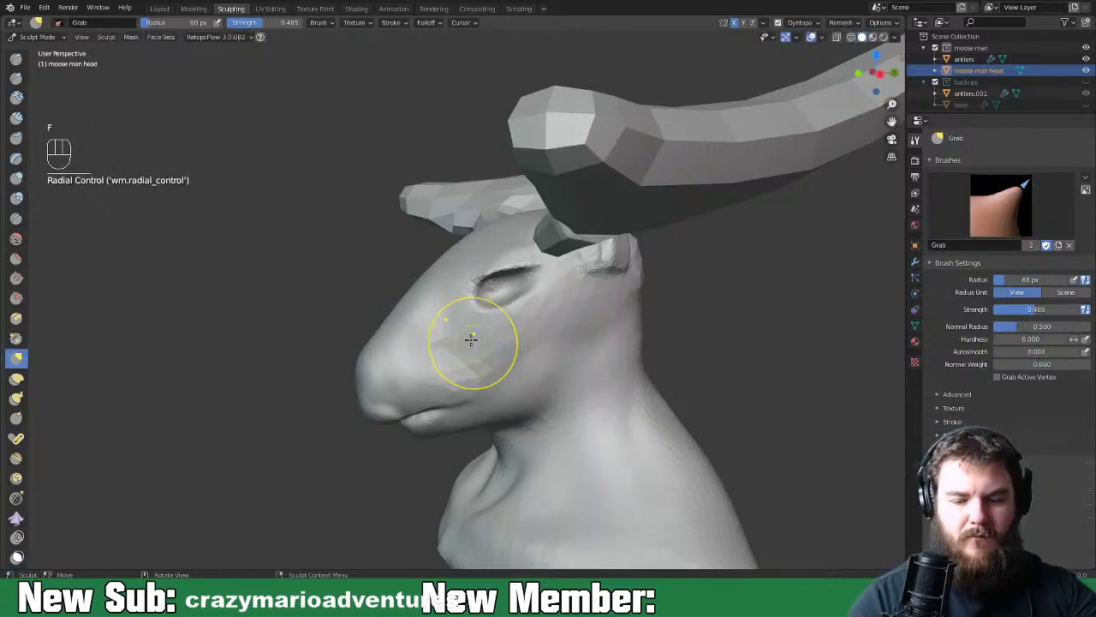
key("f")
left_click(421, 283)
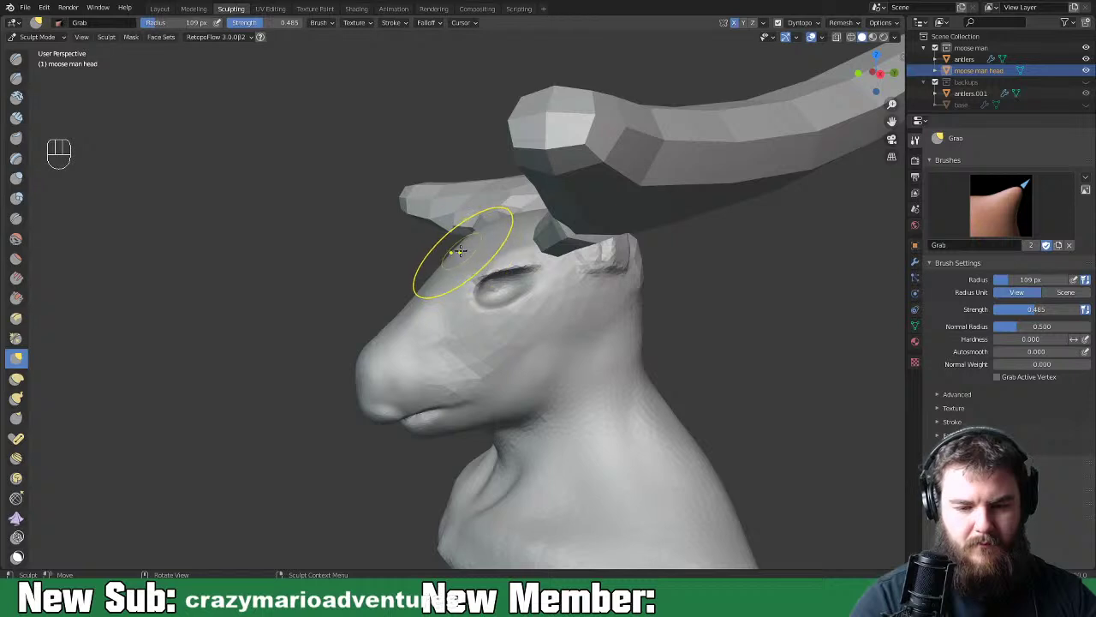
Round out the crown and brow between the antler bases with the Grab brush
mouse_move(539, 214)
middle_mouse_down()
mouse_move(565, 216)
mouse_move(511, 214)
mouse_move(525, 200)
middle_mouse_up()
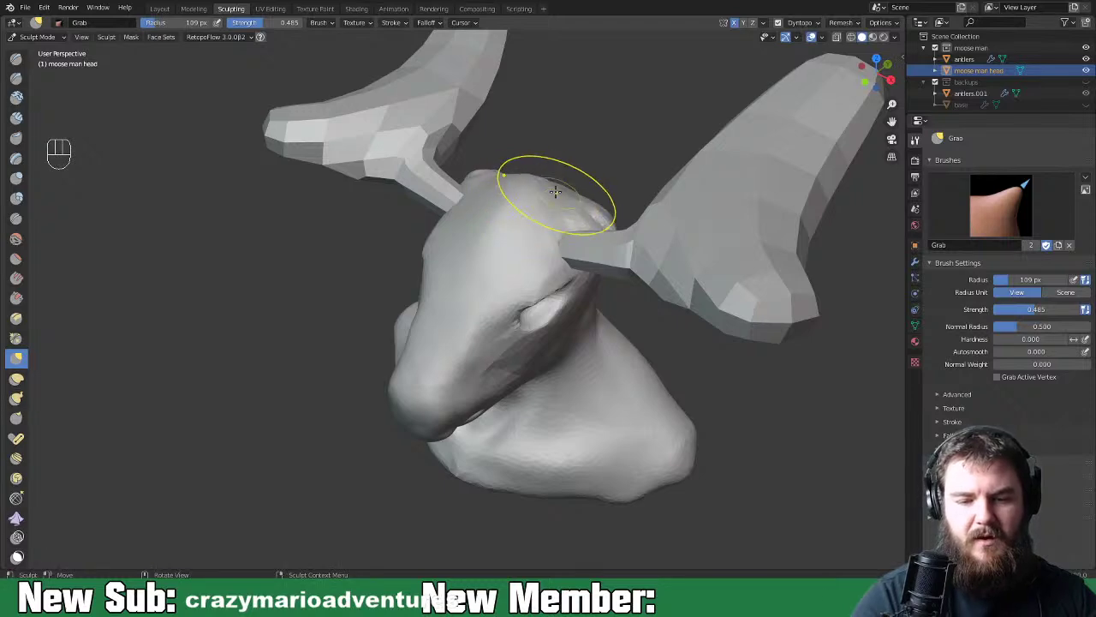
mouse_move(556, 192)
middle_mouse_down()
mouse_move(600, 184)
mouse_move(548, 176)
mouse_move(657, 169)
mouse_move(574, 184)
mouse_move(546, 202)
middle_mouse_up()
middle_click_drag(554, 209, 463, 322)
middle_click_drag(529, 309, 751, 311)
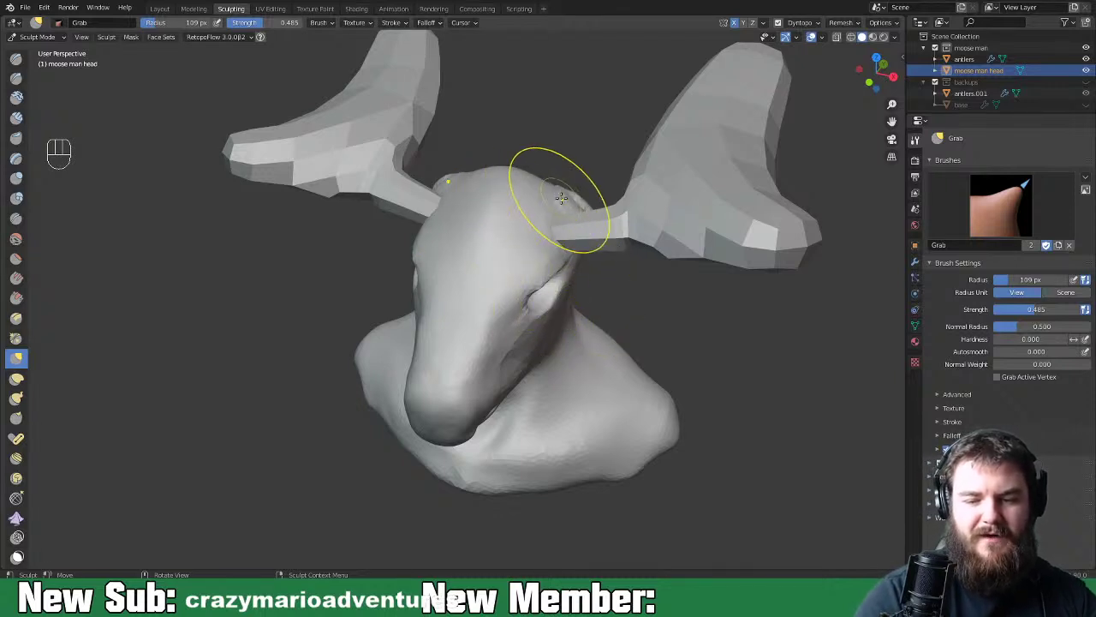
left_click_drag(539, 199, 560, 196)
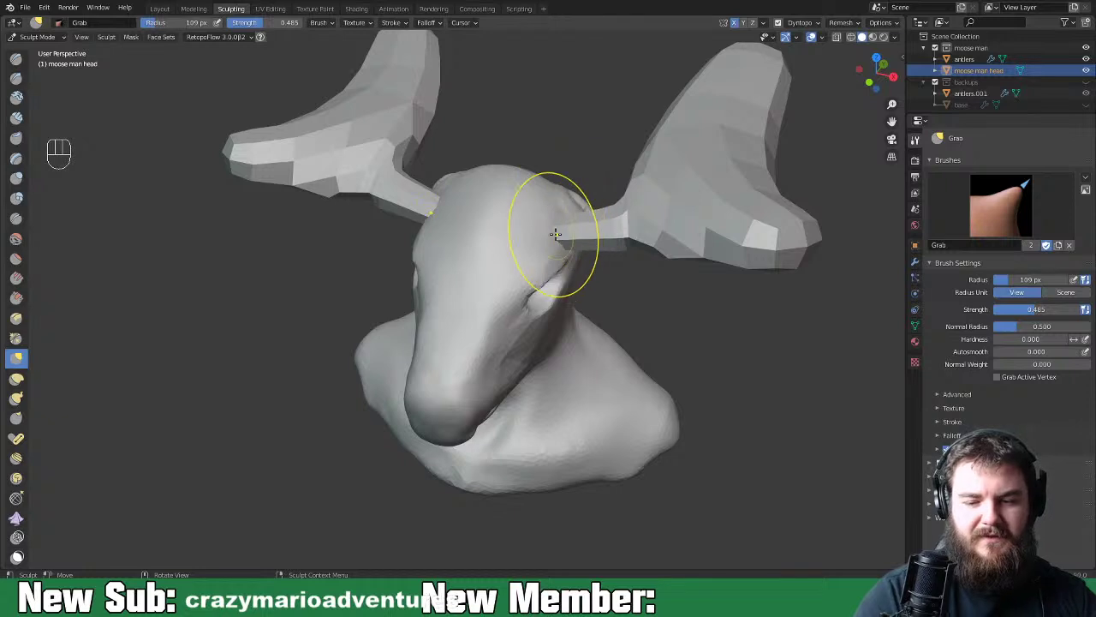
middle_click_drag(562, 238, 546, 297)
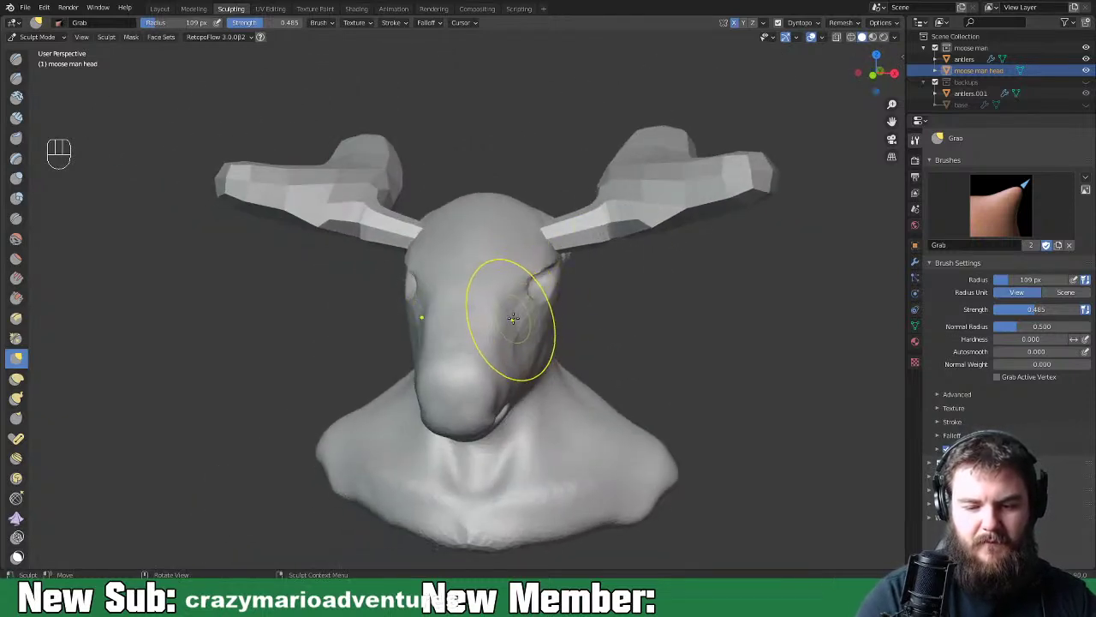
Refine the cheeks below the eyes using the Grab brush at a 79 px radius and save the file
mouse_move(606, 314)
middle_mouse_down()
mouse_move(546, 343)
mouse_move(572, 346)
middle_mouse_up()
key("f")
left_click(605, 358)
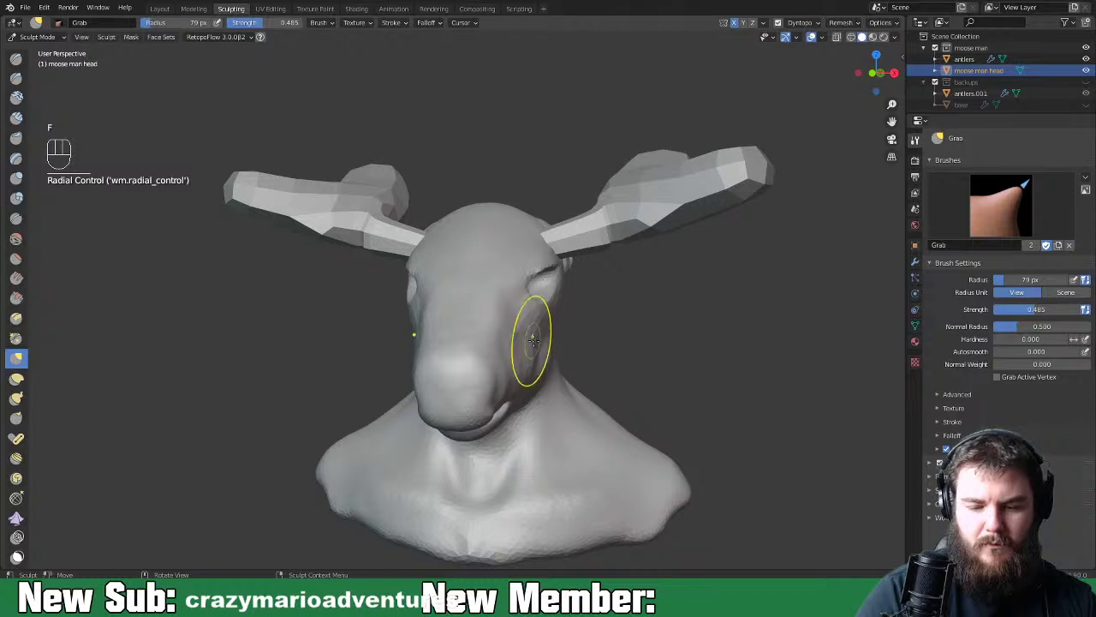
middle_click_drag(526, 354, 556, 333)
mouse_move(512, 370)
middle_mouse_down()
mouse_move(591, 360)
mouse_move(487, 357)
mouse_move(605, 368)
mouse_move(617, 311)
middle_mouse_up()
scroll(504, 364, "up", 3)
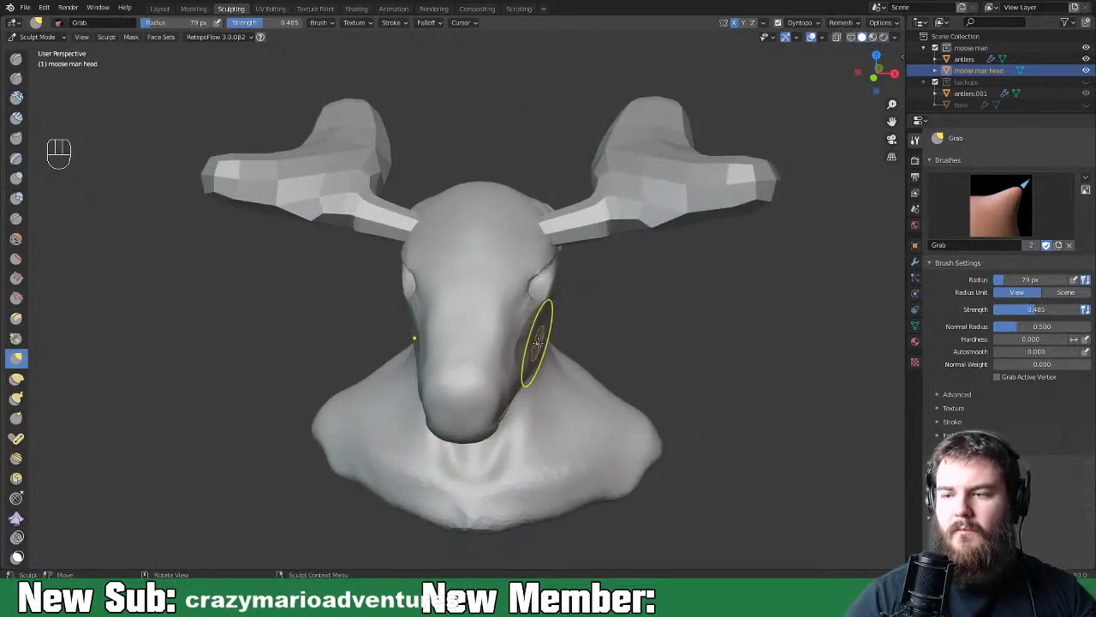
key("ctrl+s")
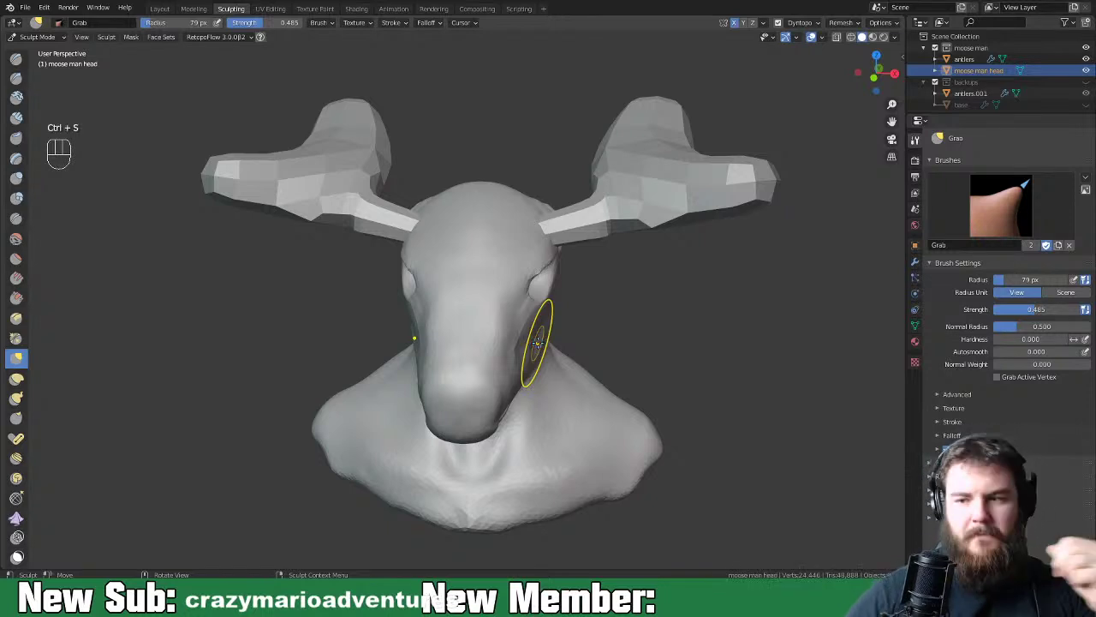
Pull the muzzle and upper lip forward in side view using the Elastic Deform brush at a 123 px radius
mouse_move(573, 336)
middle_mouse_down()
mouse_move(538, 380)
mouse_move(588, 436)
mouse_move(528, 421)
middle_mouse_up()
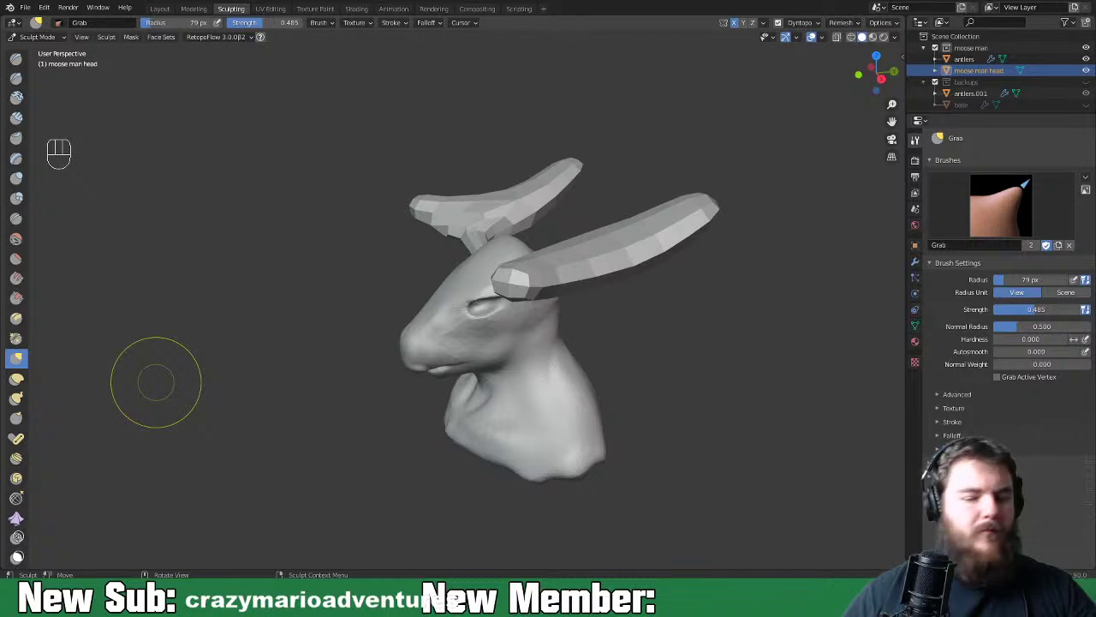
mouse_move(591, 365)
middle_mouse_down()
mouse_move(557, 363)
mouse_move(588, 342)
middle_mouse_up()
scroll(589, 342, "up", 3)
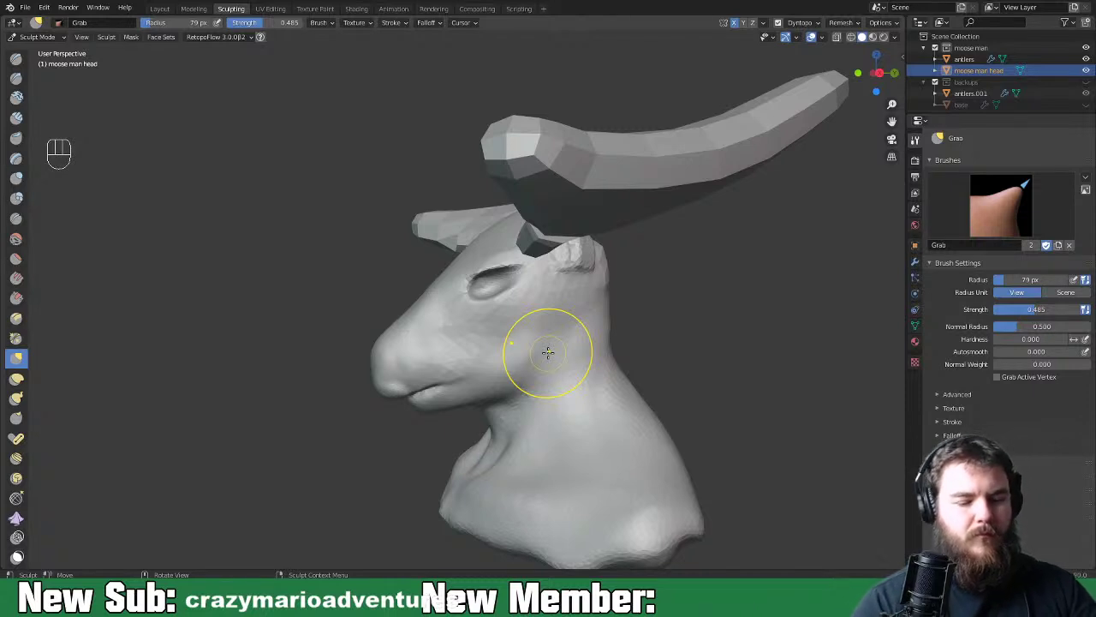
left_click(16, 377)
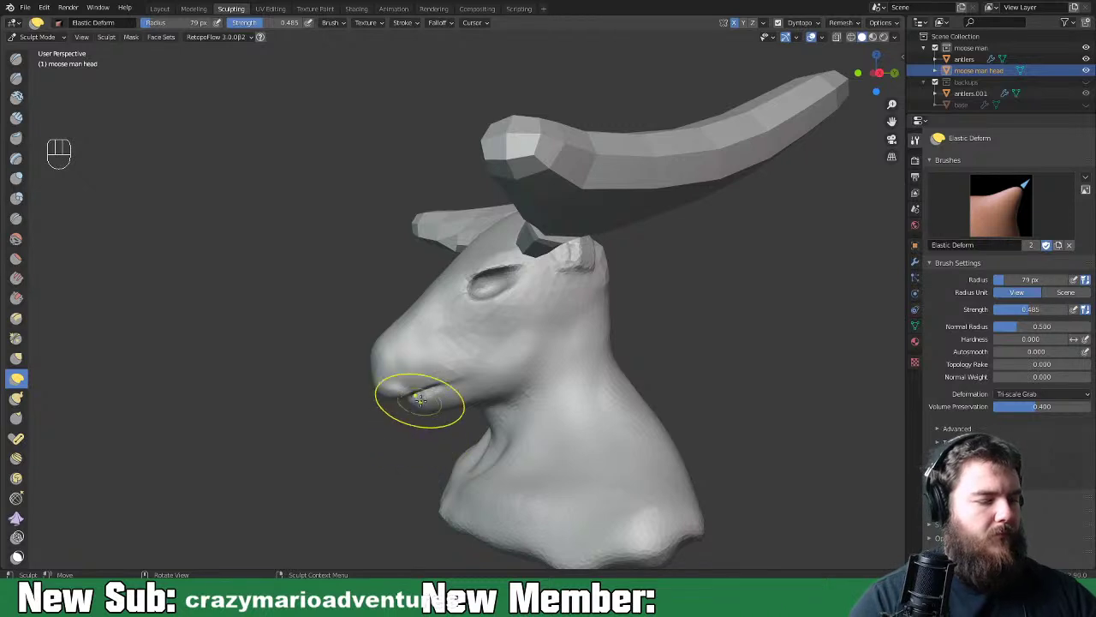
key("f")
left_click(361, 400)
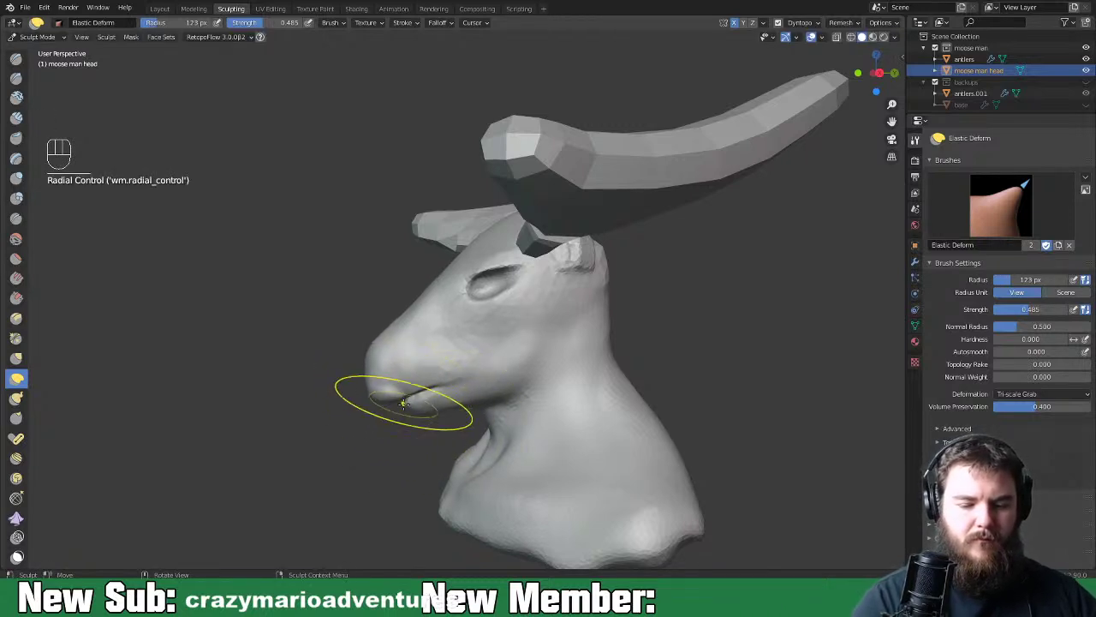
Nudge the tip of the moose's upper lip slightly with the Elastic Deform brush at 123 px radius
mouse_move(568, 342)
middle_mouse_down()
mouse_move(670, 373)
mouse_move(576, 374)
mouse_move(445, 406)
middle_mouse_up()
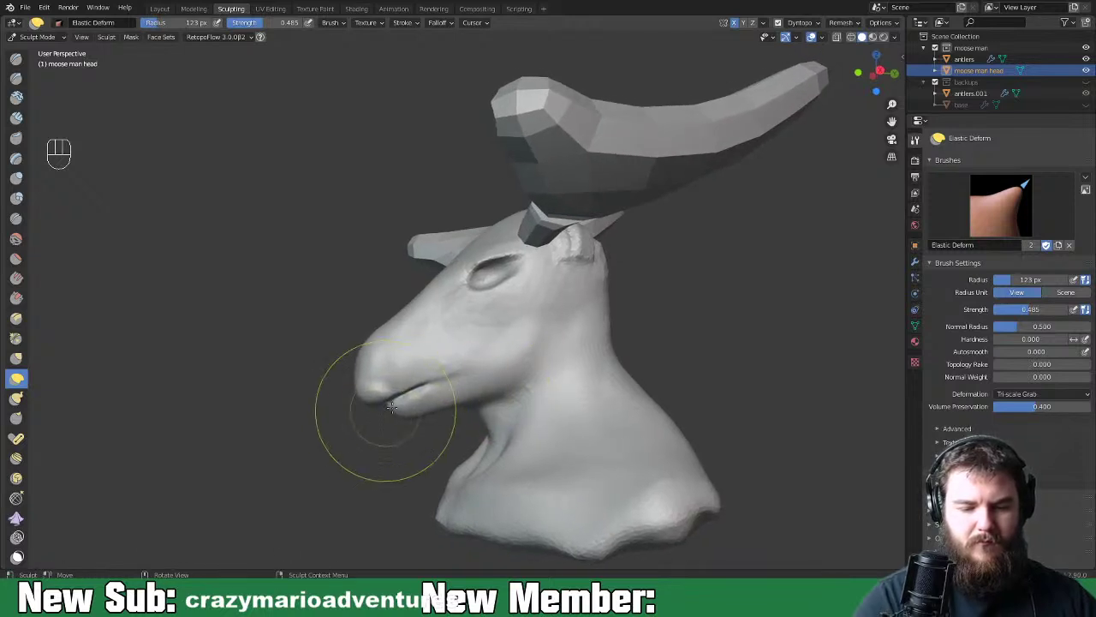
middle_click_drag(685, 343, 800, 339)
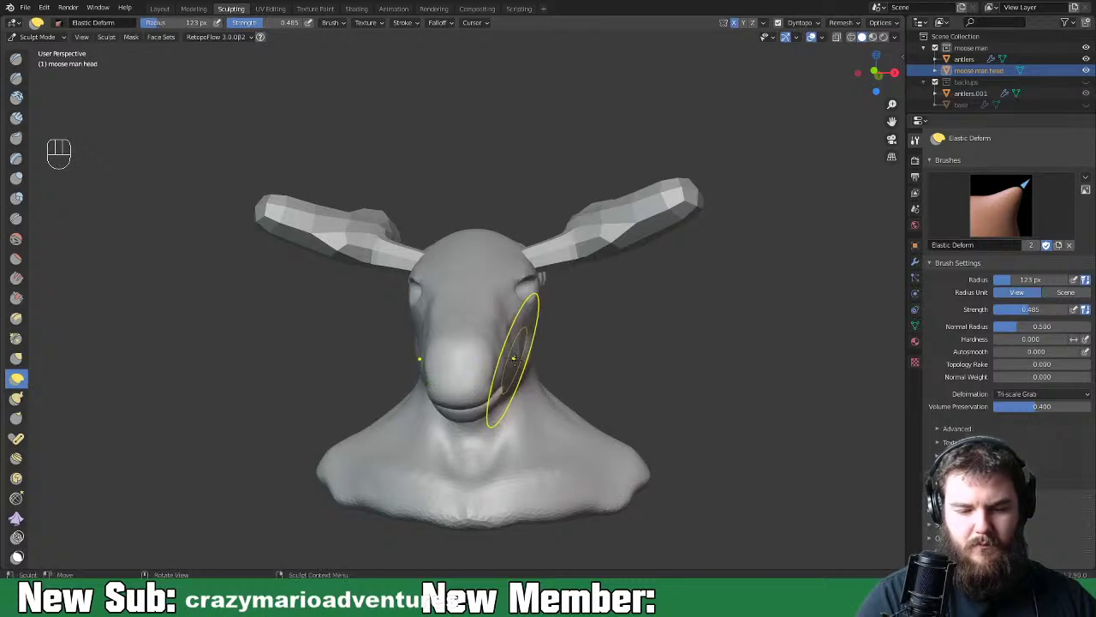
mouse_move(544, 378)
middle_mouse_down()
mouse_move(450, 375)
mouse_move(545, 356)
mouse_move(462, 374)
middle_mouse_up()
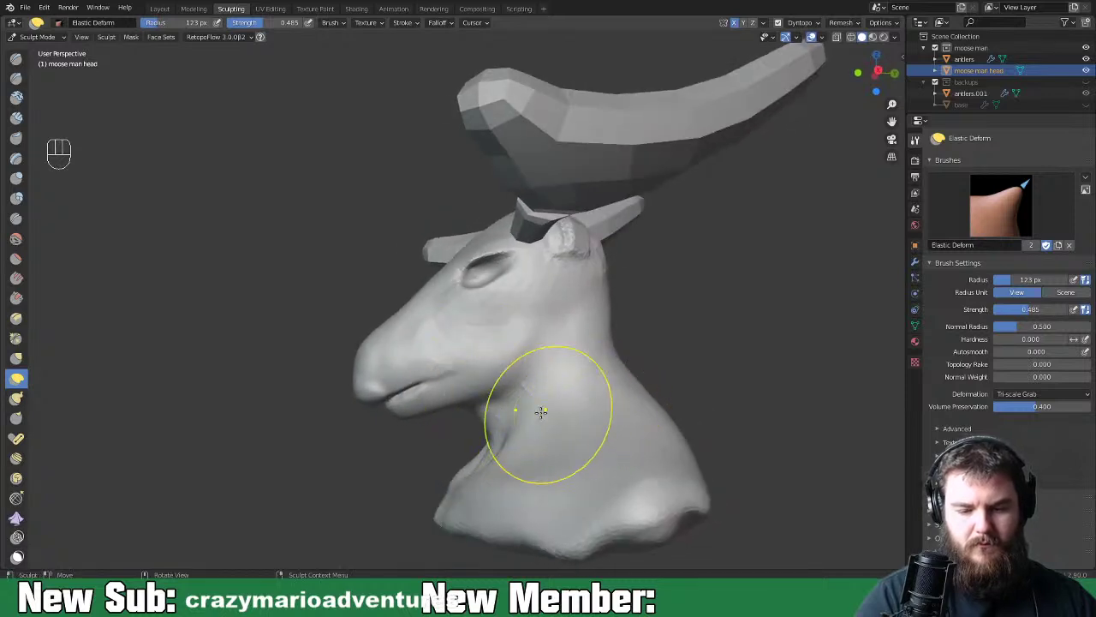
left_click_drag(367, 393, 369, 396)
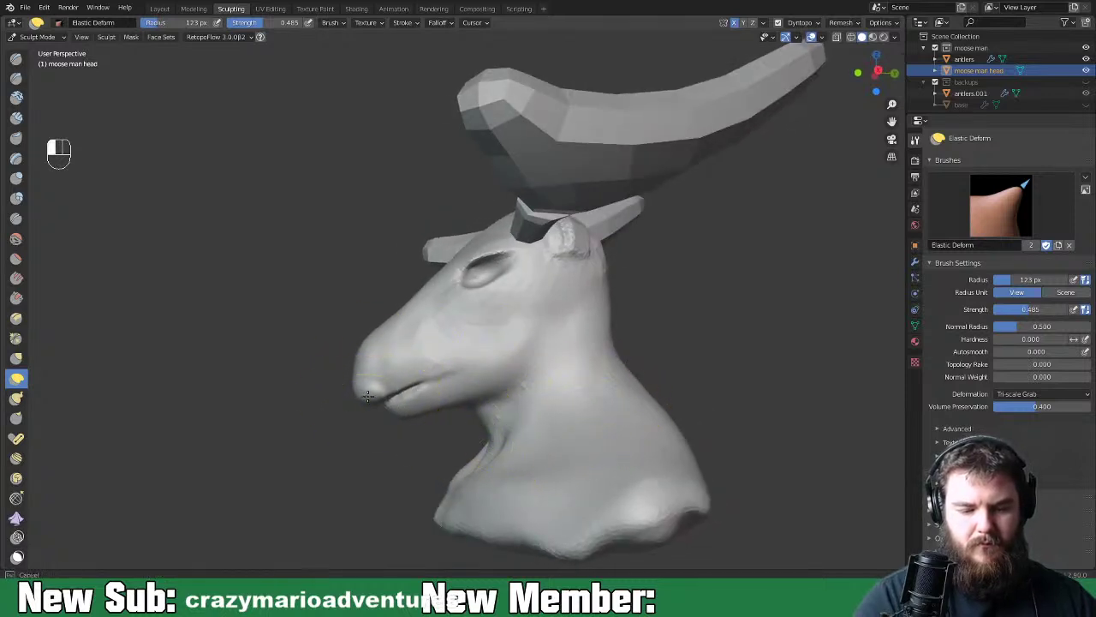
mouse_move(599, 383)
middle_mouse_down()
mouse_move(771, 391)
mouse_move(675, 368)
mouse_move(557, 362)
mouse_move(570, 368)
mouse_move(544, 370)
mouse_move(531, 417)
mouse_move(599, 403)
mouse_move(558, 400)
middle_mouse_up()
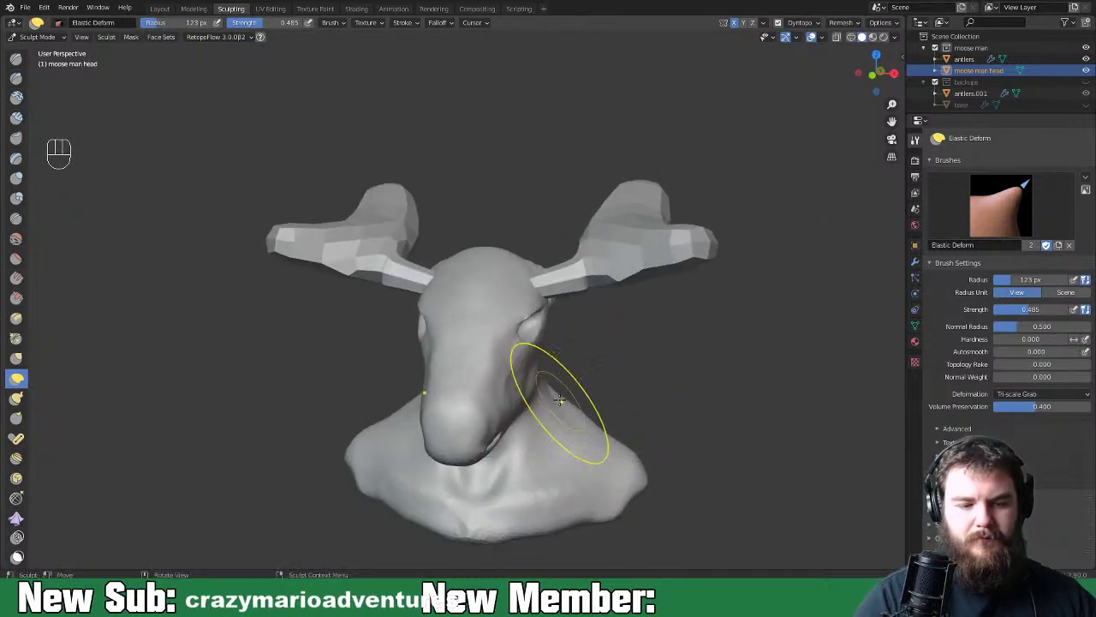
Switch to the Grab brush, push the cheek below the eye inward and smooth the reshaped area
key("space")
key("space")
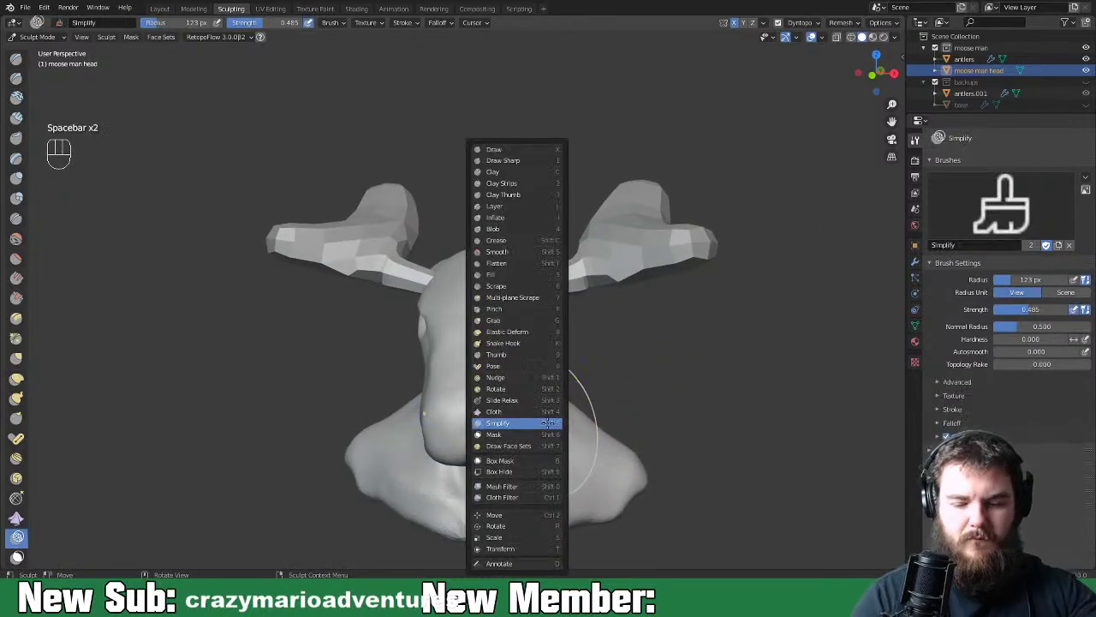
left_click(522, 320)
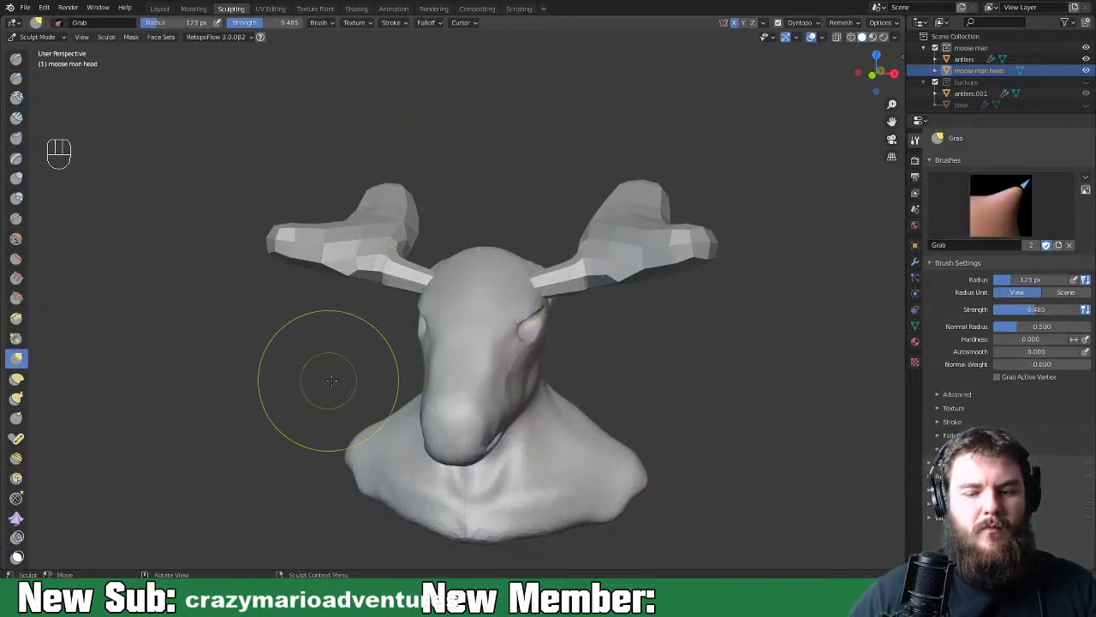
scroll(580, 416, "up", 3)
mouse_move(580, 417)
middle_mouse_down()
mouse_move(561, 412)
mouse_move(568, 438)
mouse_move(612, 448)
middle_mouse_up()
scroll(612, 448, "up", 3)
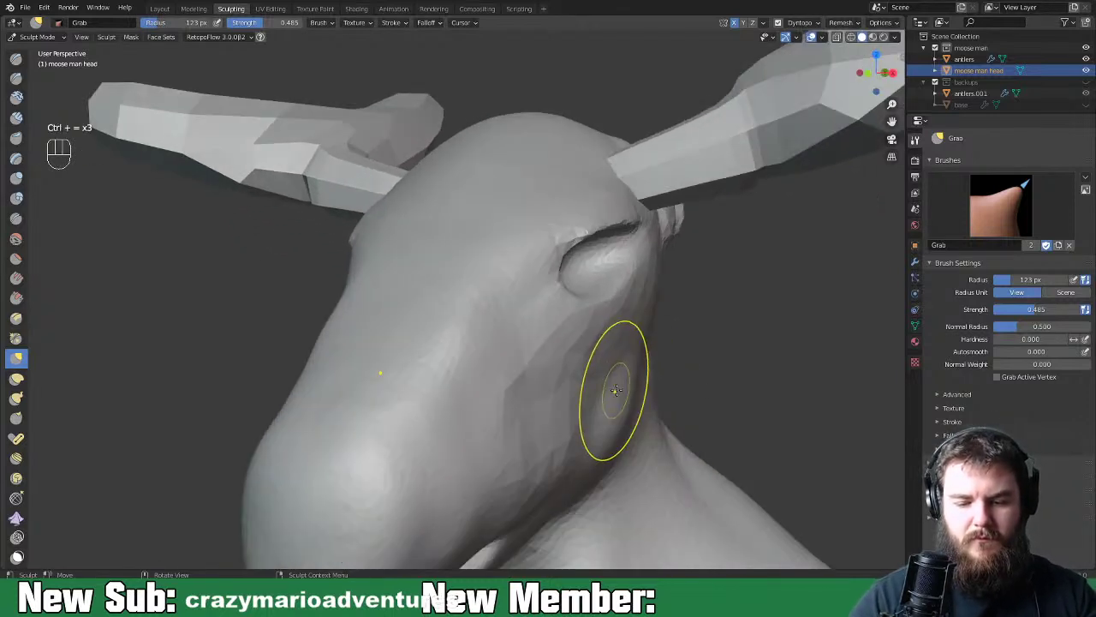
middle_click_drag(665, 409, 589, 375)
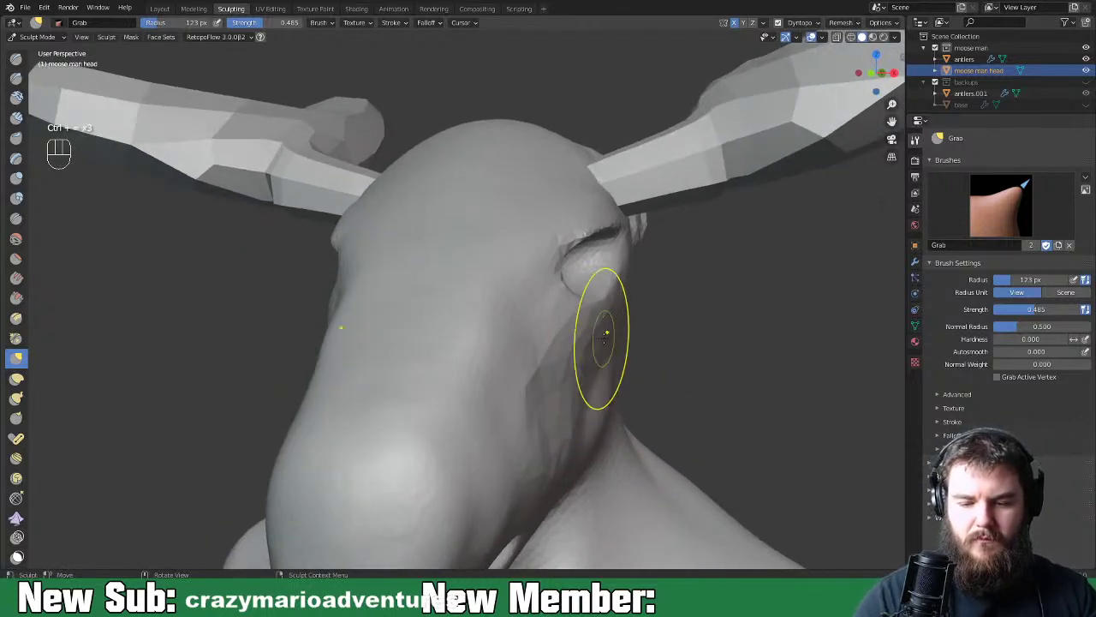
left_click_drag(592, 335, 569, 316)
middle_click_drag(655, 342, 605, 346)
mouse_move(631, 289)
left_mouse_down("shift")
mouse_move(608, 323)
mouse_move(590, 310)
left_mouse_up("shift")
Pull the inner eye corner and the side of the muzzle downward with the Grab brush, and smooth the cheek
mouse_move(599, 316)
middle_mouse_down()
mouse_move(702, 367)
mouse_move(604, 347)
mouse_move(583, 325)
middle_mouse_up()
left_click_drag(554, 291, 549, 304)
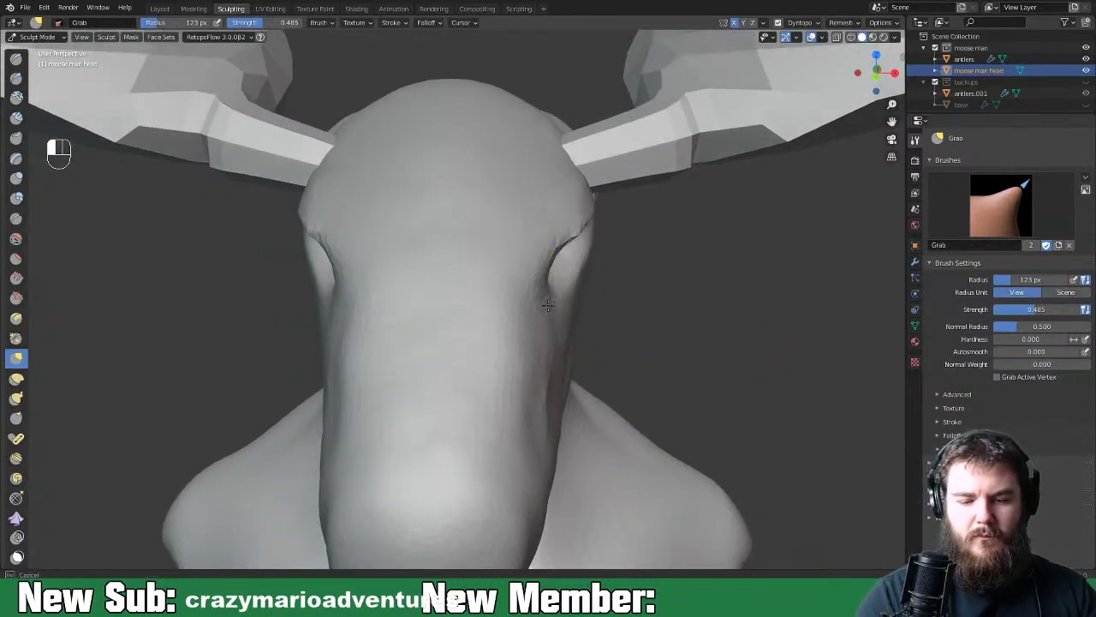
left_click_drag(523, 369, 518, 477)
left_click_drag(565, 406, 542, 465)
mouse_move(543, 465)
middle_mouse_down()
mouse_move(534, 411)
mouse_move(582, 349)
middle_mouse_up()
left_click_drag(581, 349, 525, 441, "shift")
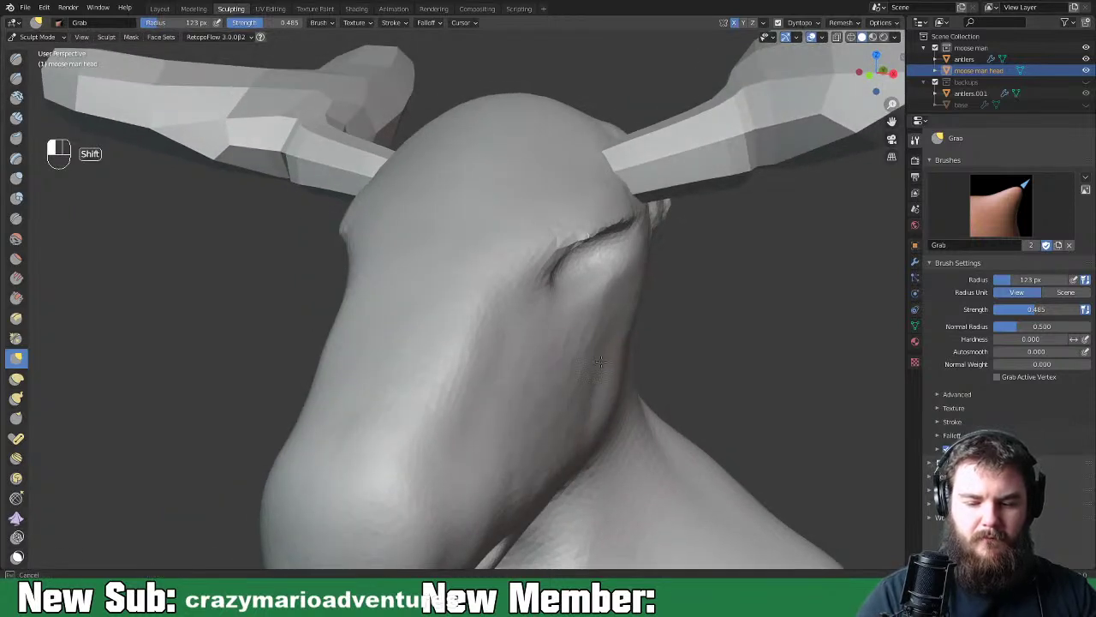
Switch to the Elastic Deform brush at 72 px radius and reshape the eye socket so it opens wider
middle_click_drag(507, 455, 771, 330)
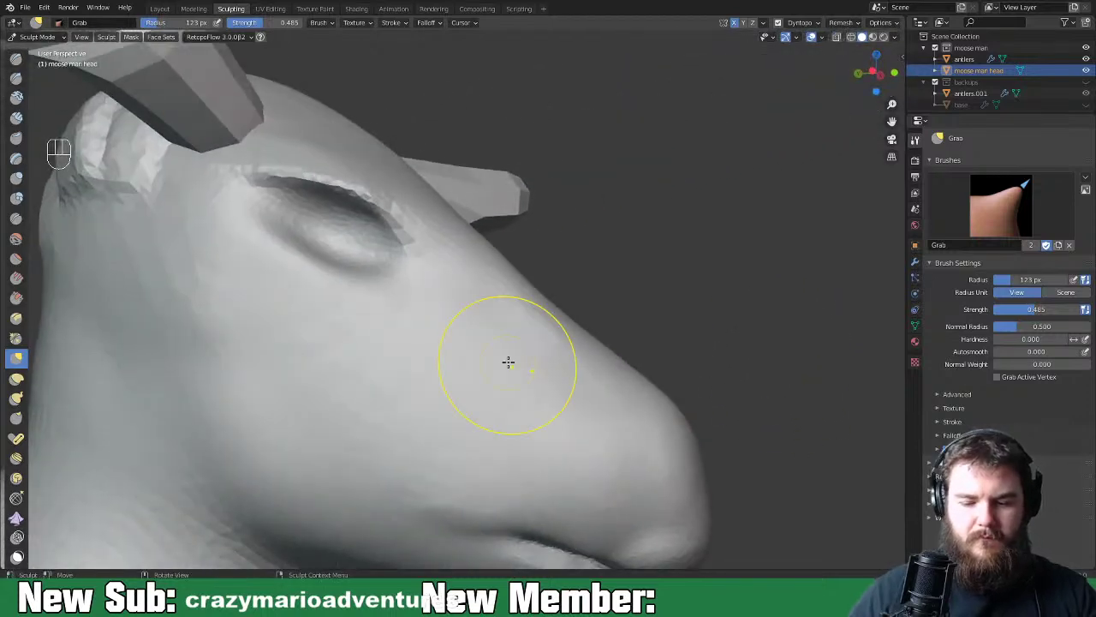
scroll(508, 362, "down", 8)
mouse_move(643, 379)
middle_mouse_down()
mouse_move(514, 416)
mouse_move(399, 421)
mouse_move(488, 445)
middle_mouse_up()
scroll(506, 380, "up", 4)
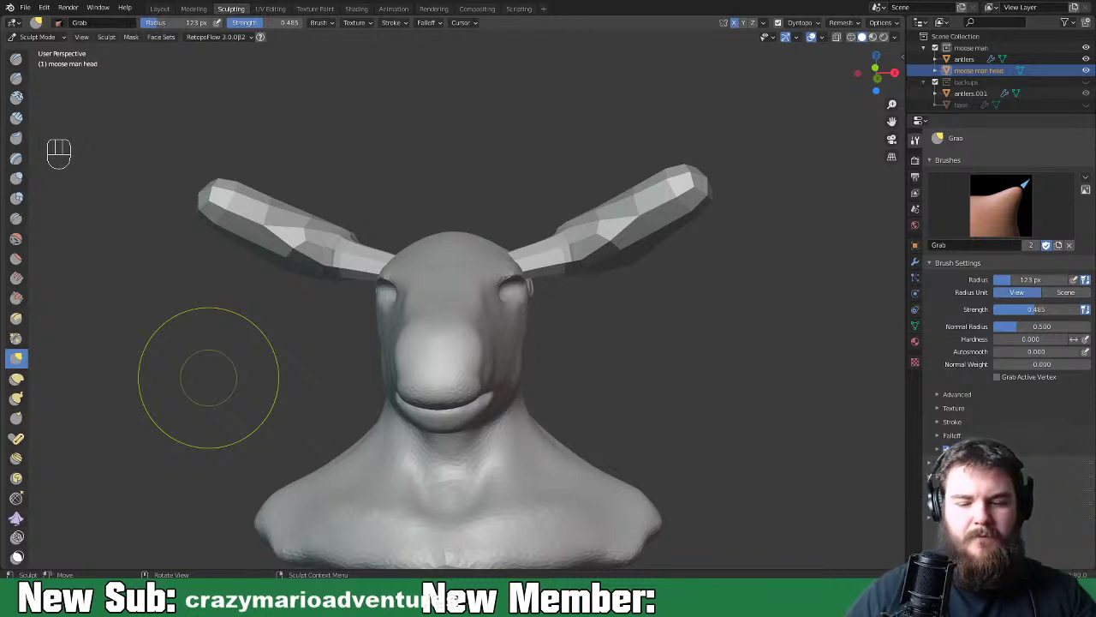
mouse_move(208, 377)
middle_mouse_down()
mouse_move(517, 403)
mouse_move(471, 397)
middle_mouse_up()
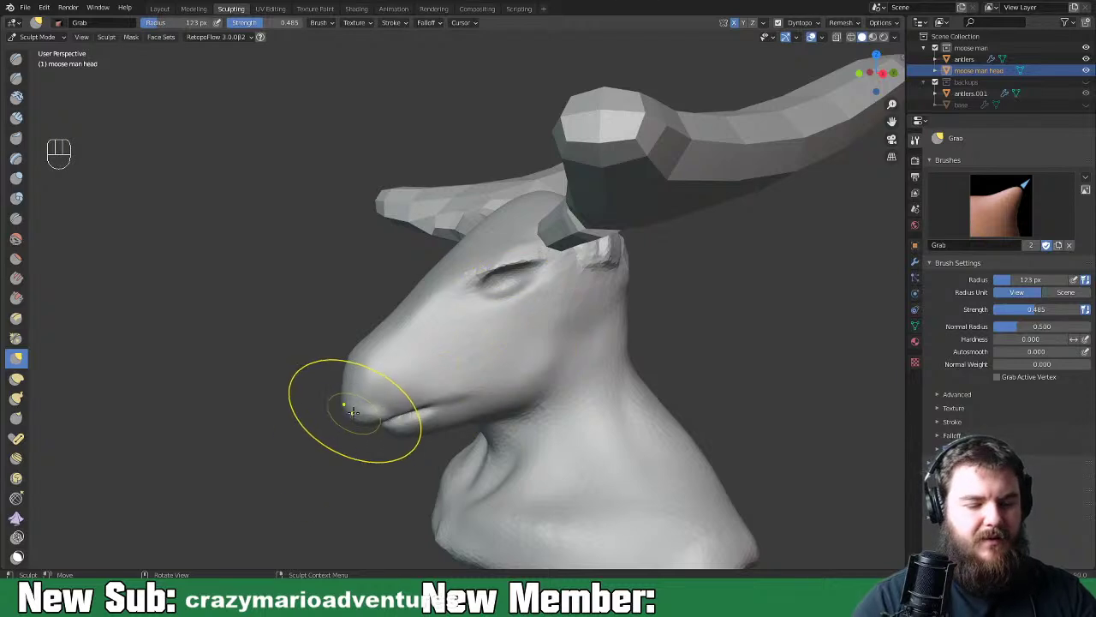
left_click(16, 398)
left_click(16, 378)
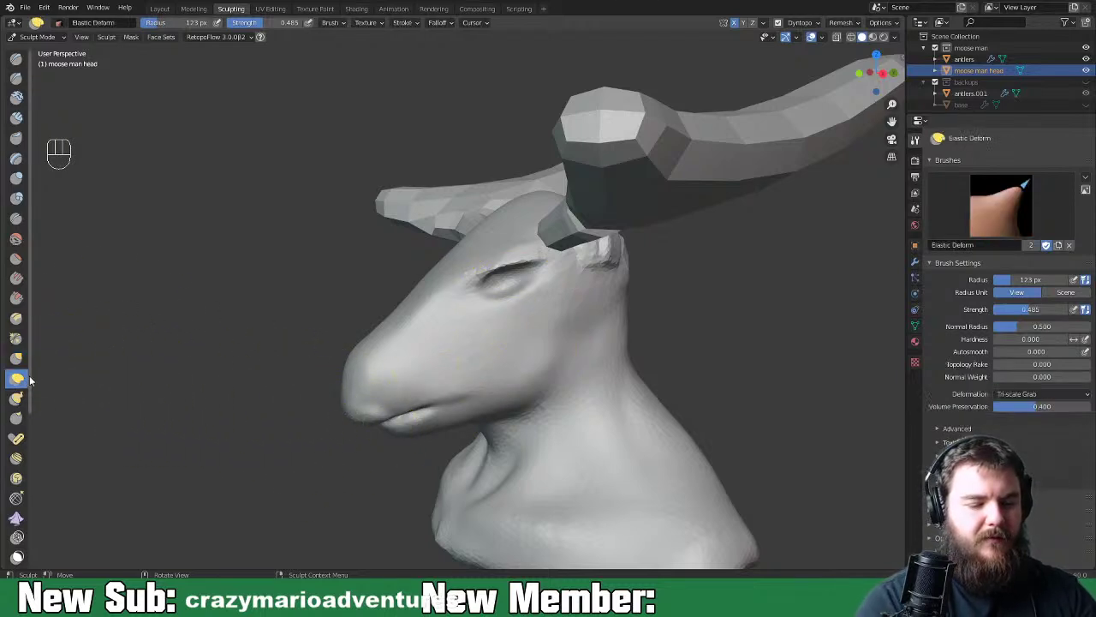
left_click(511, 280)
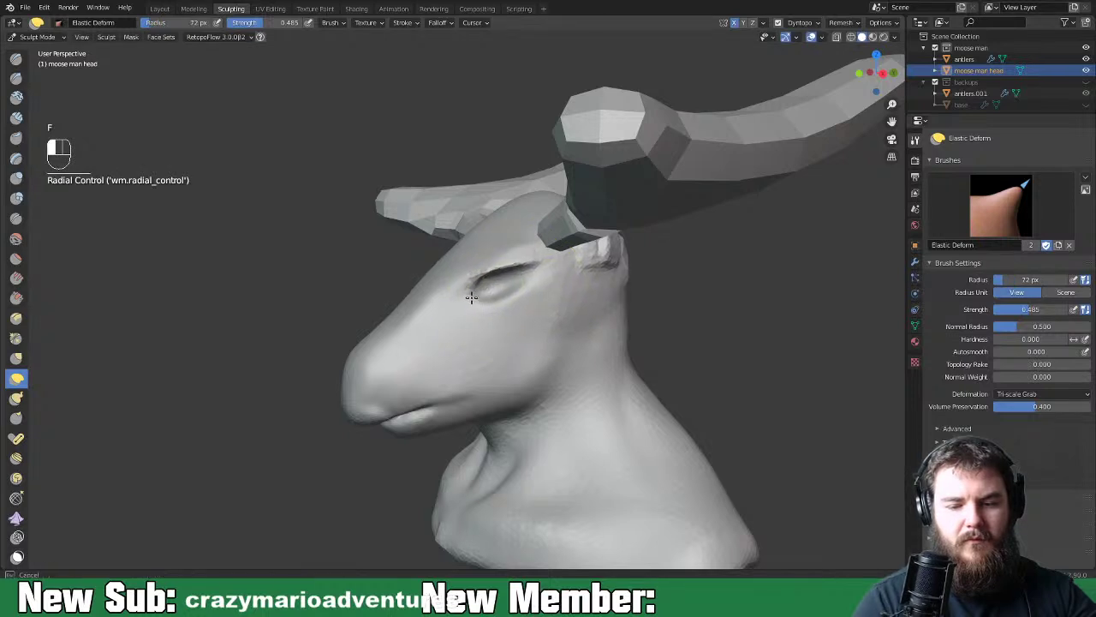
left_click_drag(492, 289, 502, 287)
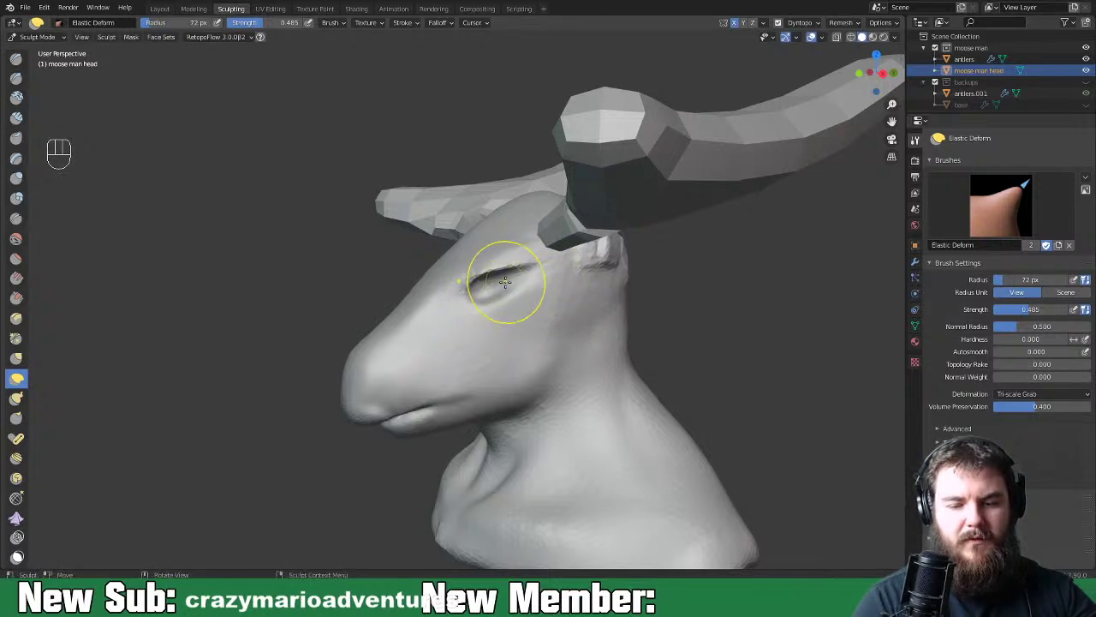
mouse_move(502, 288)
middle_mouse_down()
mouse_move(823, 317)
mouse_move(603, 314)
middle_mouse_up()
mouse_move(512, 286)
left_mouse_down()
mouse_move(527, 267)
mouse_move(526, 296)
left_mouse_up()
Save the file and switch the moose head from Sculpt Mode to Object Mode
mouse_move(526, 299)
middle_mouse_down()
mouse_move(740, 298)
mouse_move(625, 291)
mouse_move(595, 234)
mouse_move(602, 282)
mouse_move(683, 265)
middle_mouse_up()
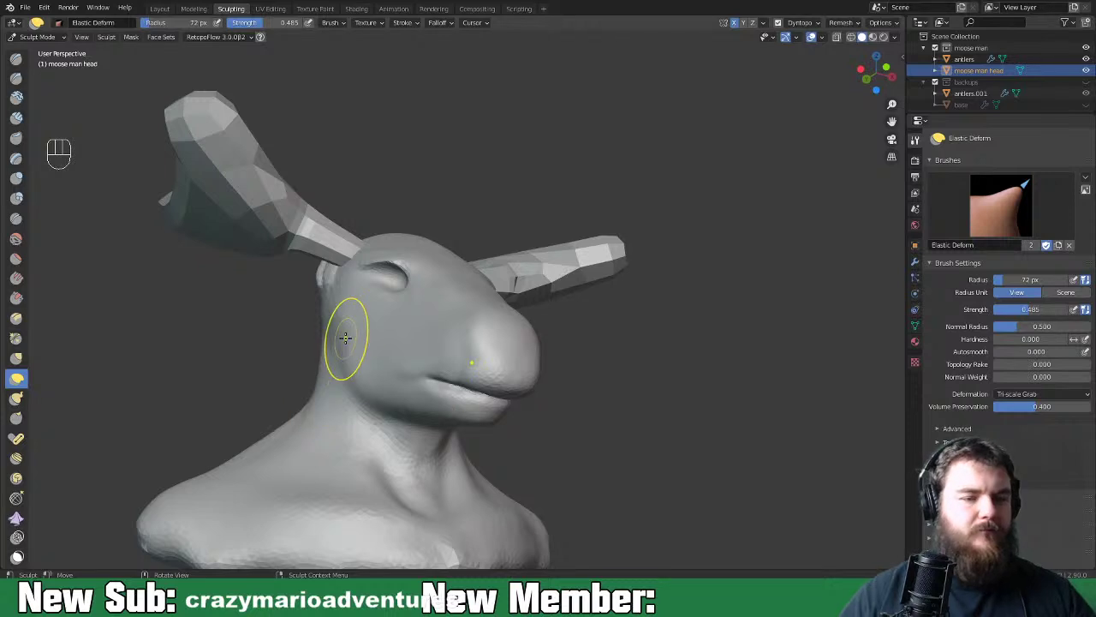
key("ctrl+s")
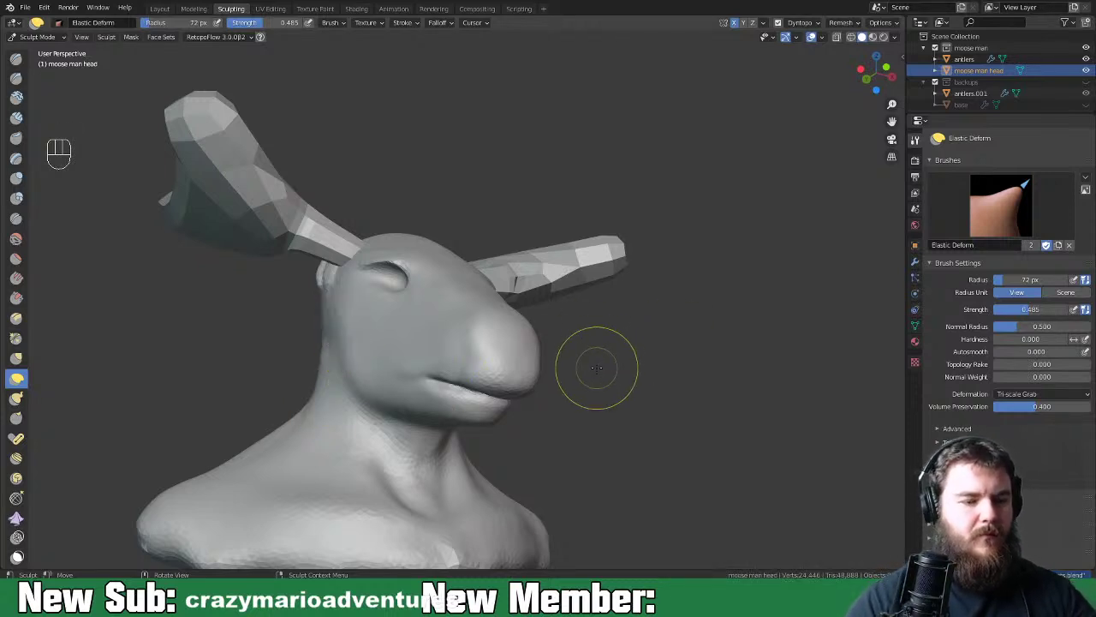
key("ctrl+Tab")
left_click(518, 372)
middle_click_drag(673, 363, 595, 437)
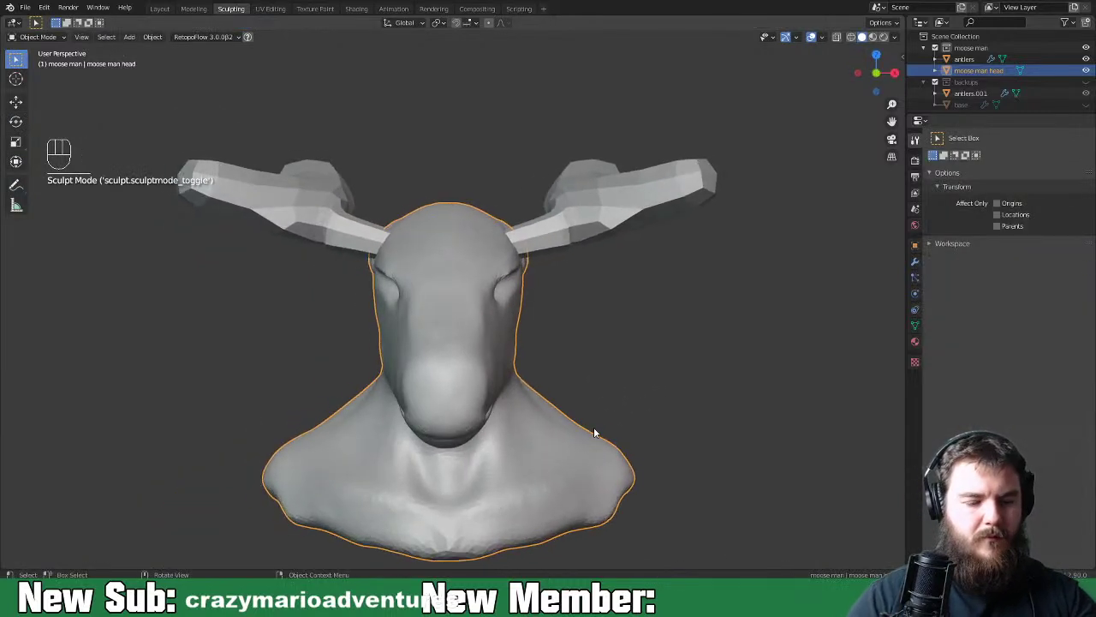
Add a UV sphere and raise it along the Z axis to the moose's eye level
key("shift+a")
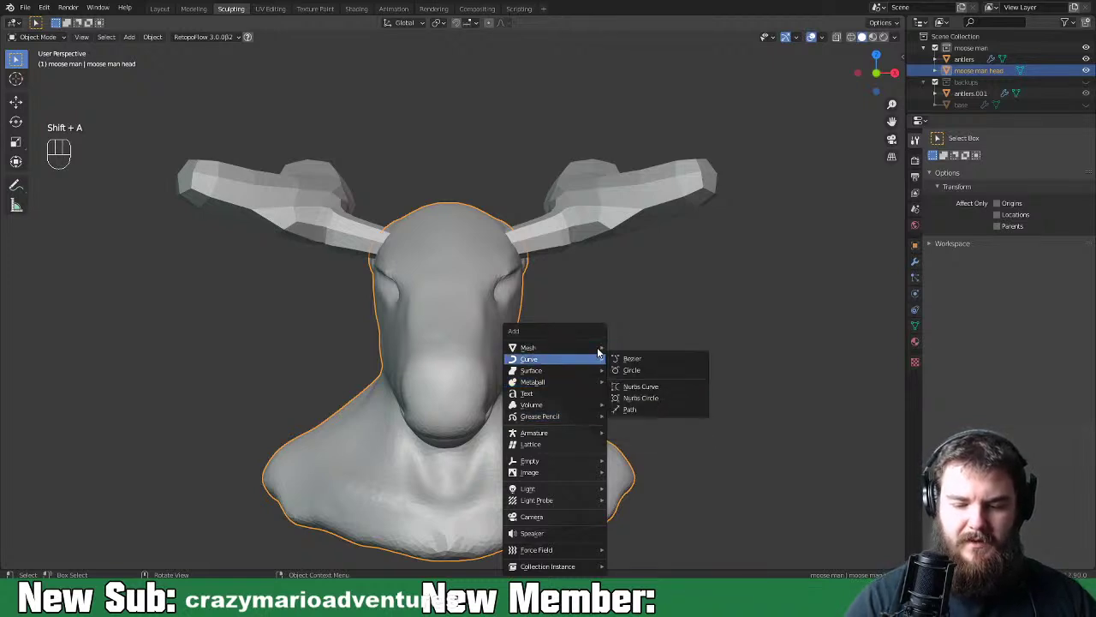
mouse_move(592, 354)
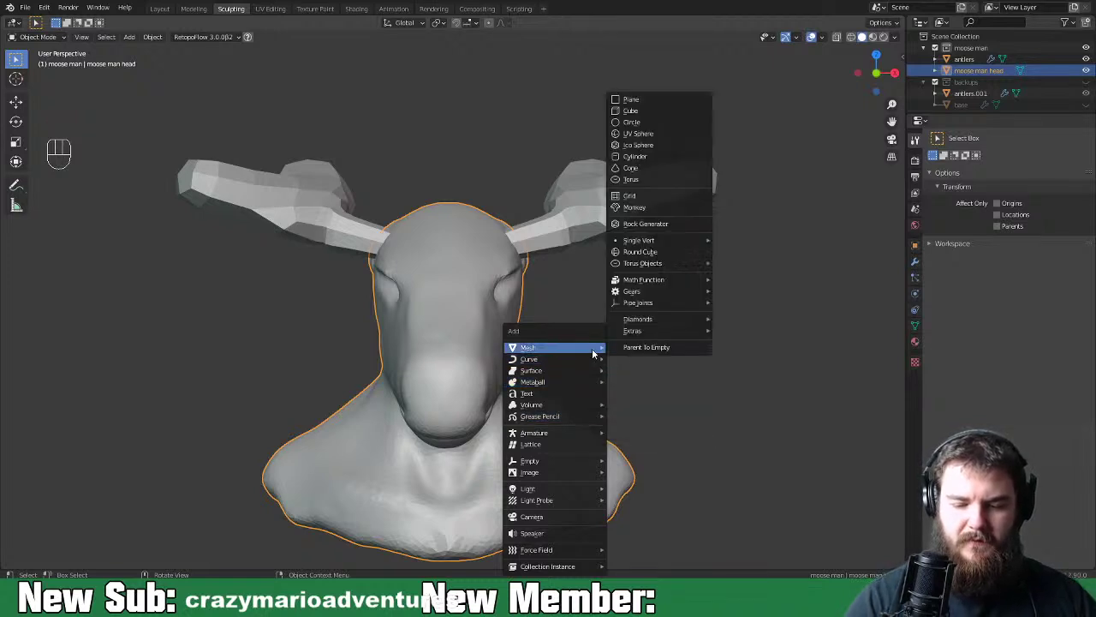
left_click(682, 134)
key("g")
key("z")
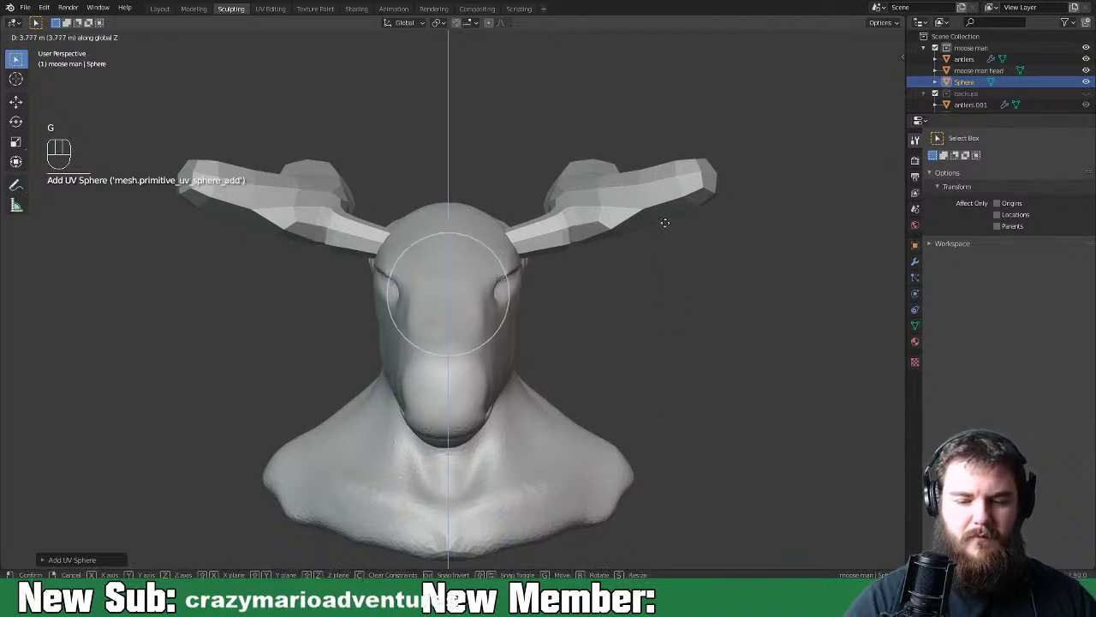
left_click(663, 228)
Scale the sphere to about 0.58 and move it along the X axis out to the side of the head
middle_click_drag(692, 363, 707, 357)
key("ctrl+a")
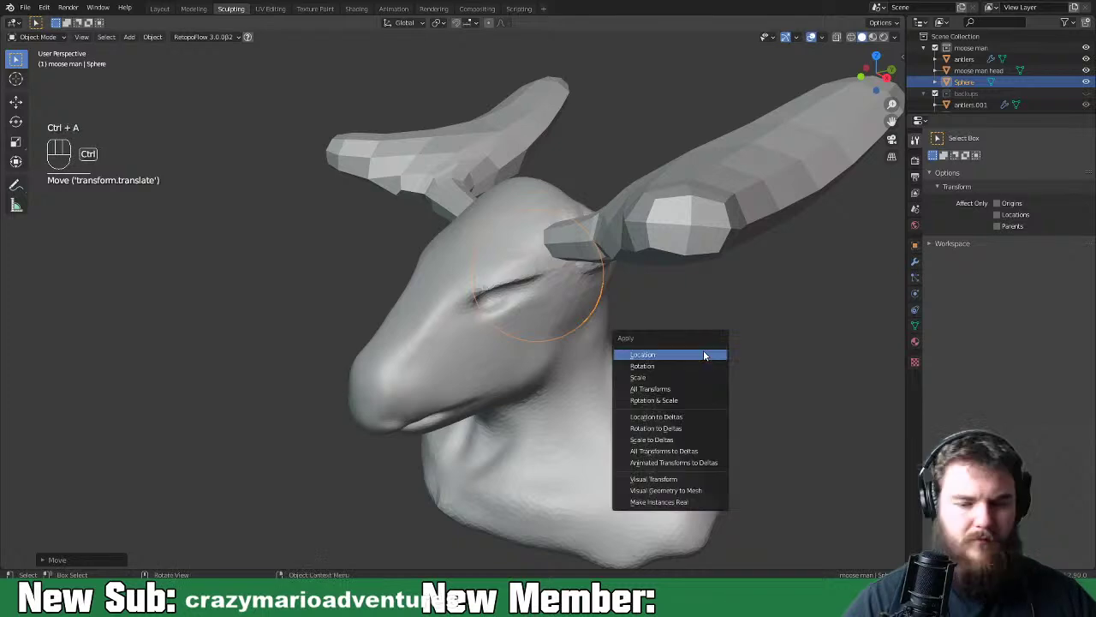
key("s")
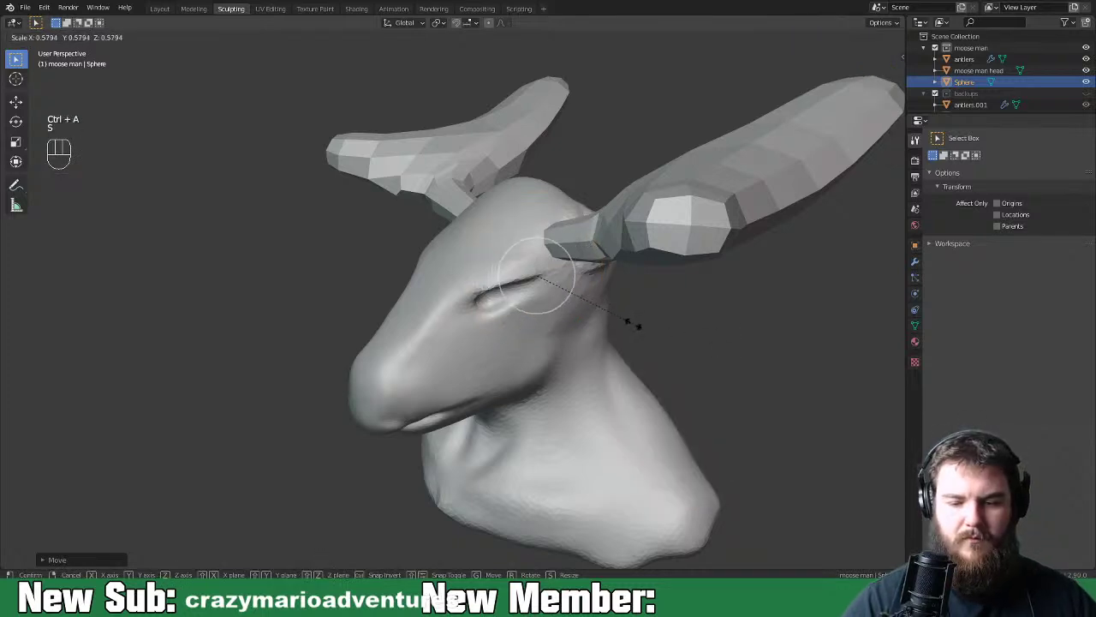
left_click(628, 318)
key("g")
key("x")
left_click(697, 343)
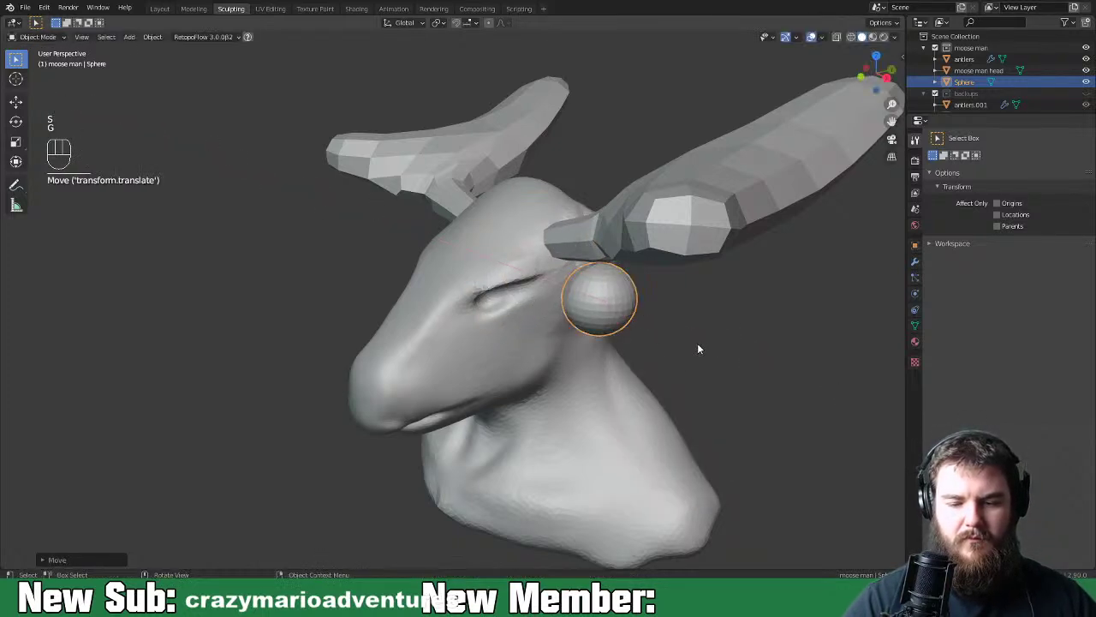
Rotate the sphere 90 degrees about the global X axis
middle_click_drag(697, 342, 751, 343)
type("rx9")
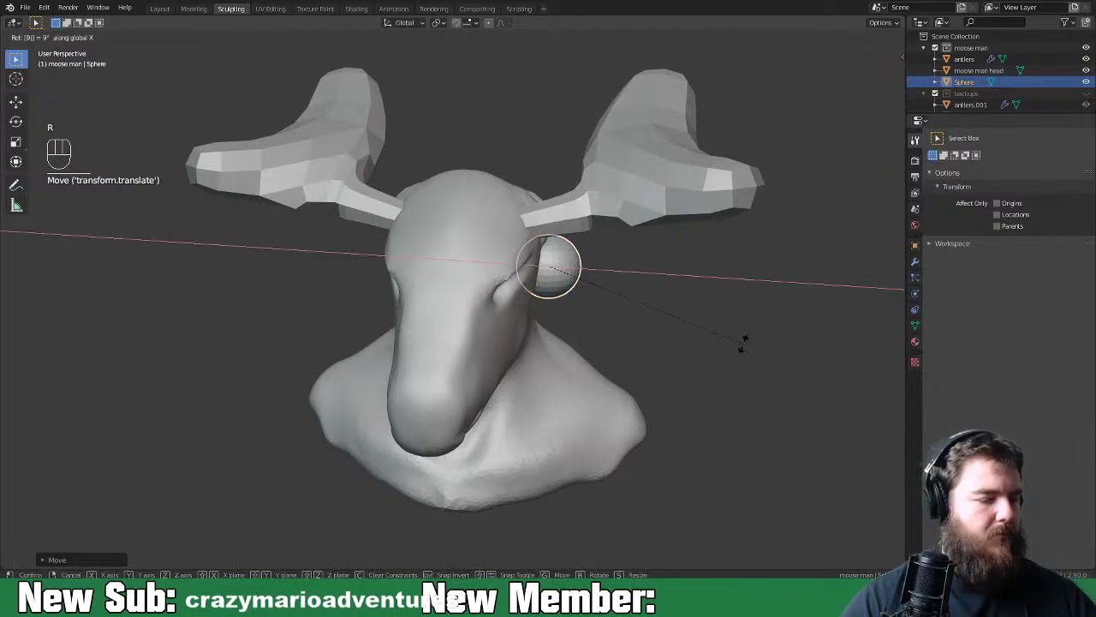
type("0")
key("Return")
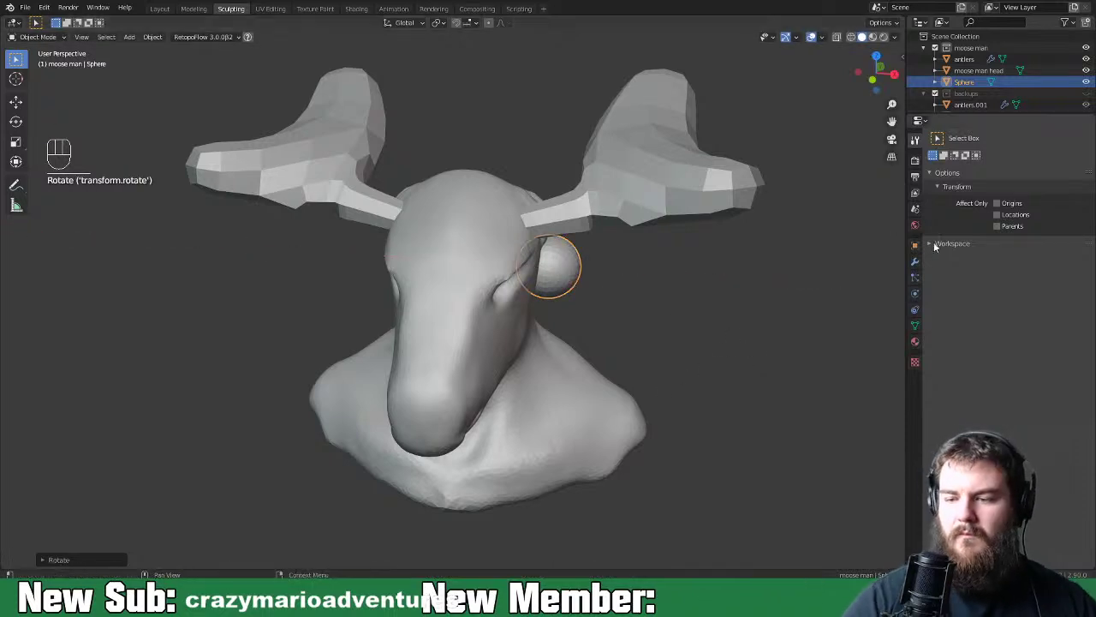
Add a Mirror modifier on the X axis to the sphere, using the moose man head as mirror object
left_click(914, 261)
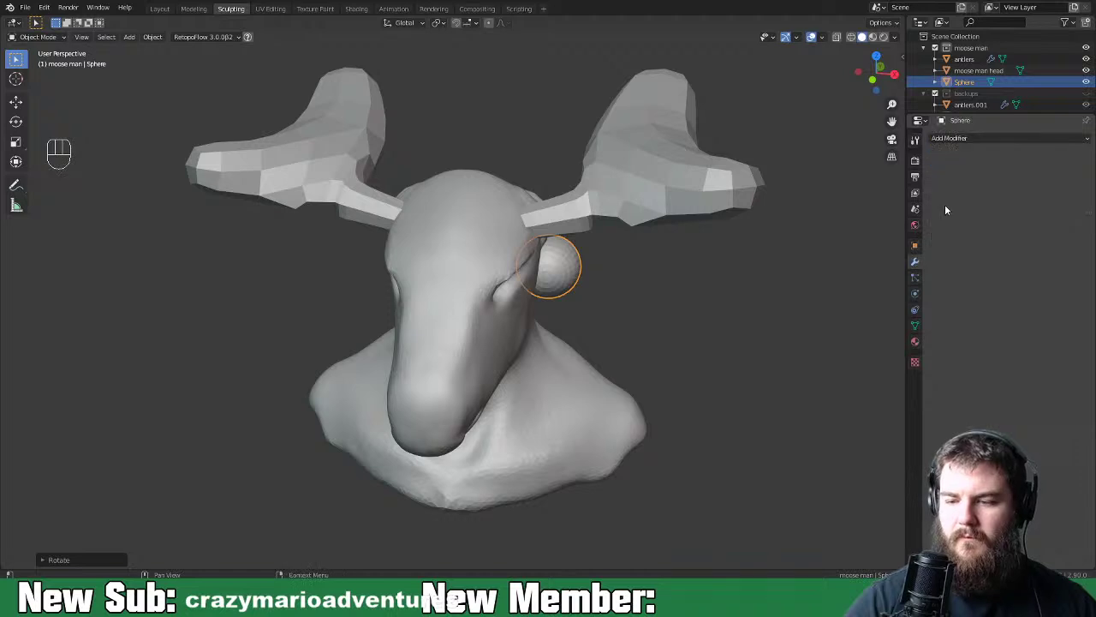
left_click(979, 139)
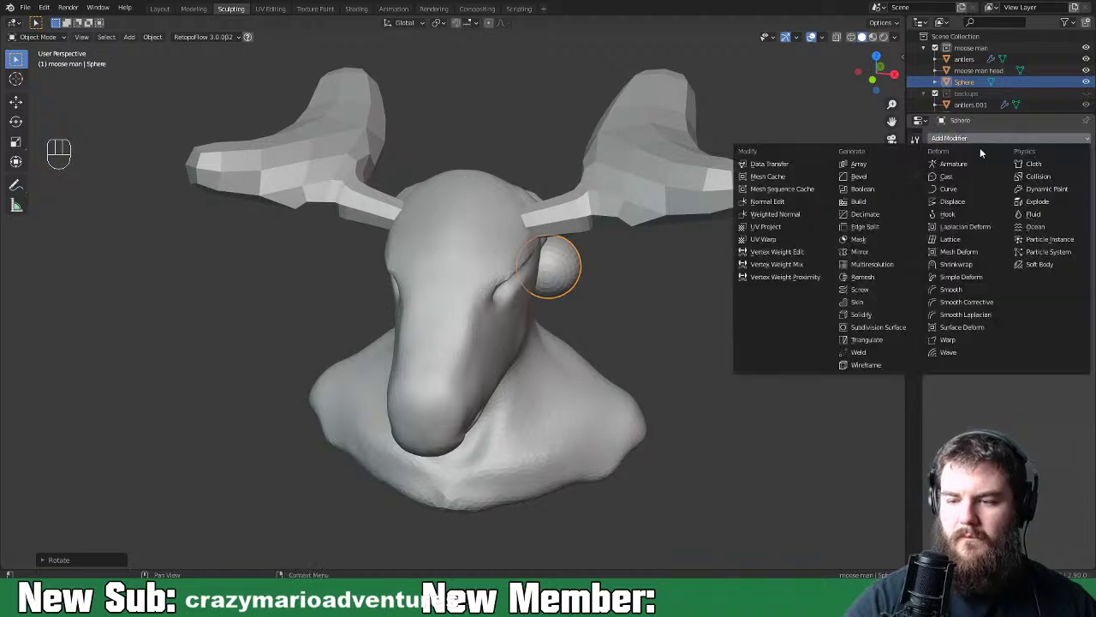
left_click(896, 252)
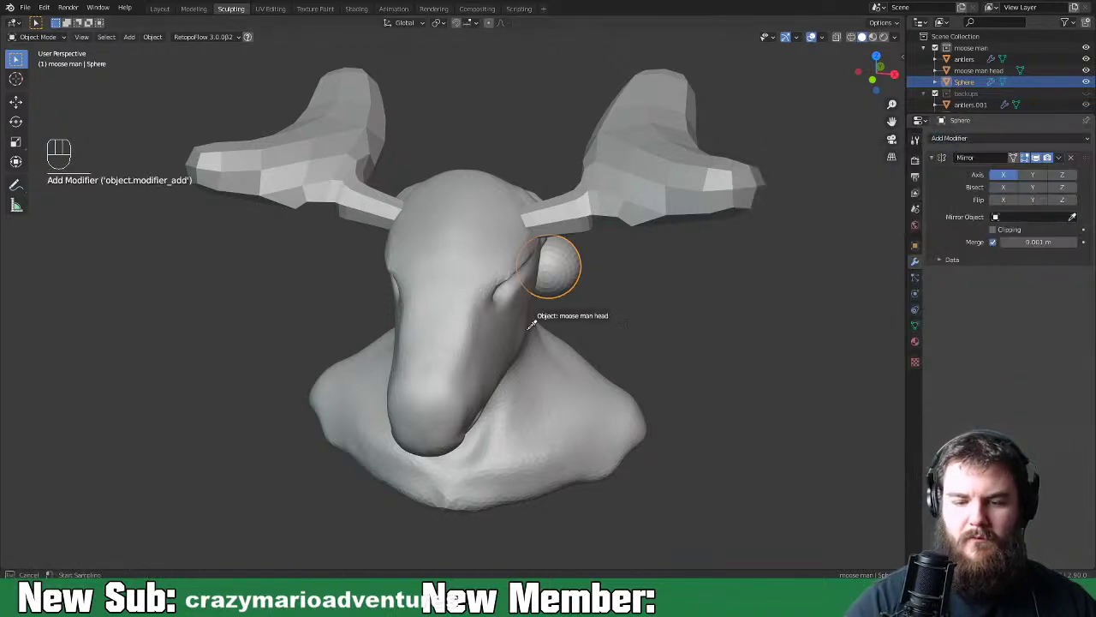
left_click(558, 322)
left_click(573, 281)
Move the sphere forward along Y, align it with the eye socket in front view, and scale it down to eyeball size
middle_click_drag(636, 300, 653, 350)
key("g")
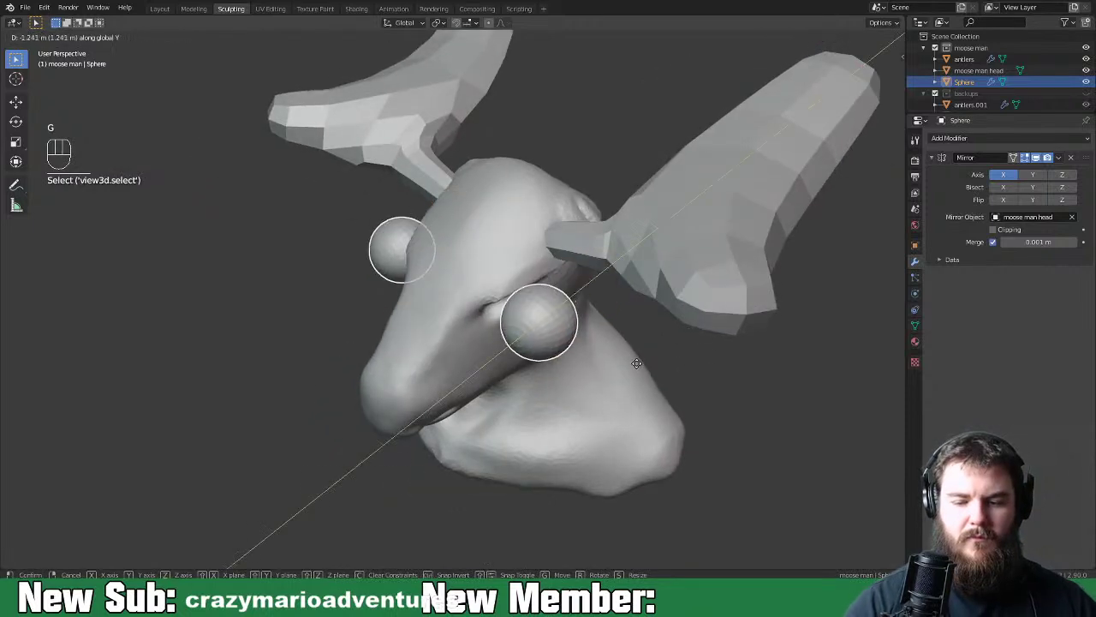
left_click(639, 366)
key("KP_1")
key("g")
left_click(703, 338)
key("s")
left_click(665, 370)
Enlarge the eyeball to about 1.3 times its size, rotate it about Z and move it into the eye socket
middle_click_drag(665, 370, 597, 365)
key("s")
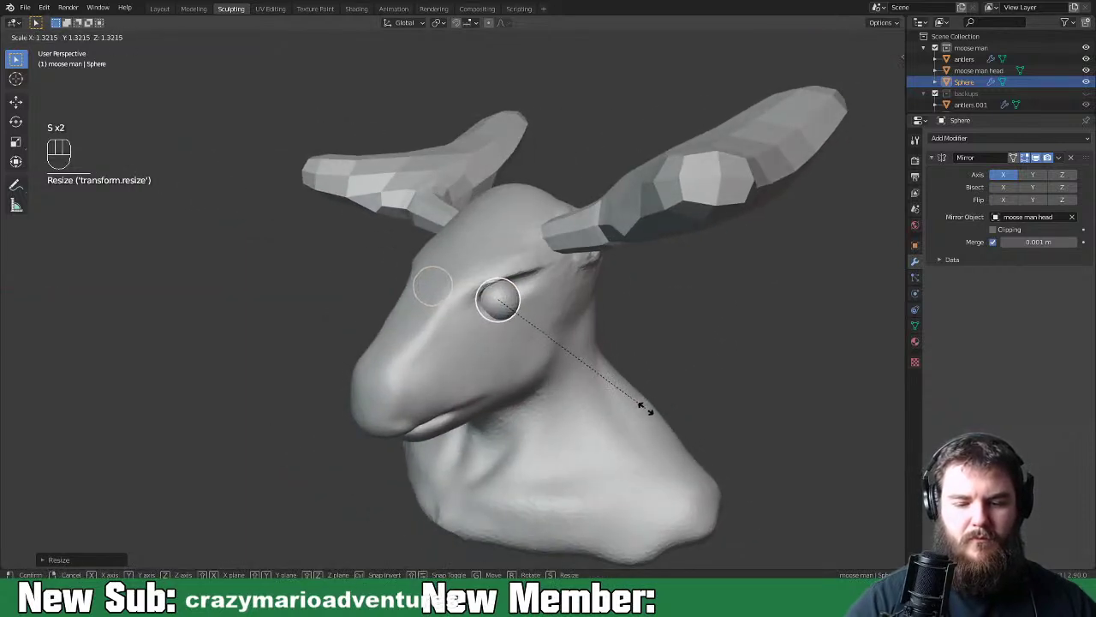
key("r")
key("z")
left_click(647, 302)
key("g")
left_click(616, 402)
mouse_move(617, 402)
middle_mouse_down()
mouse_move(698, 361)
mouse_move(754, 363)
mouse_move(611, 385)
middle_mouse_up()
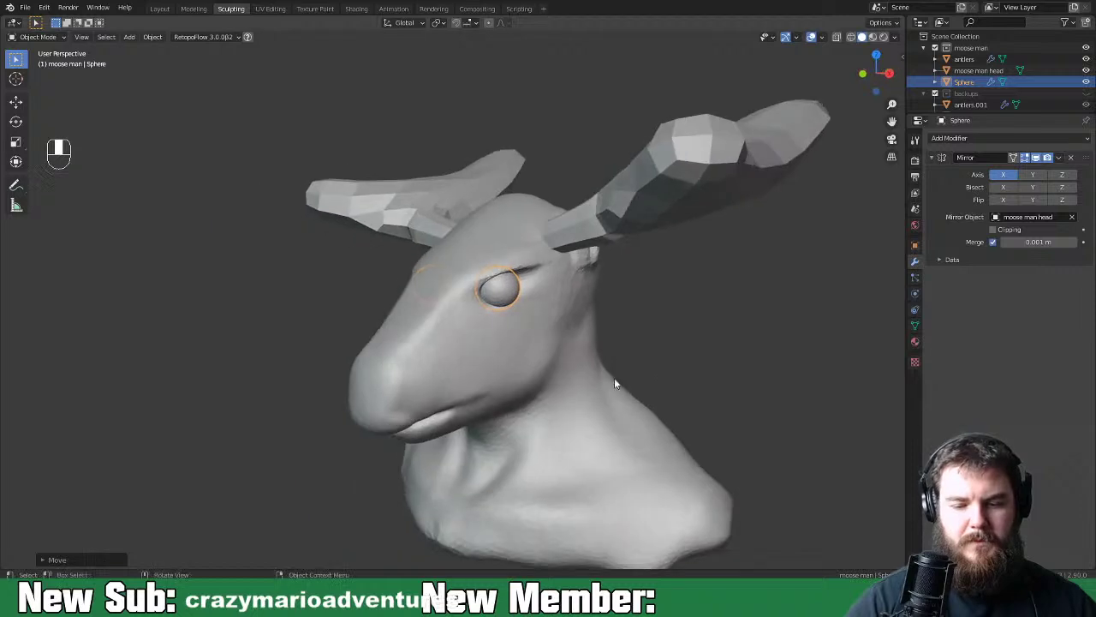
Fine-tune the eyeball's rotation about the Z axis and its scale to fit the eye socket
key("r")
key("z")
left_click(649, 372)
key("s")
left_click(638, 386)
middle_click_drag(638, 385, 574, 373)
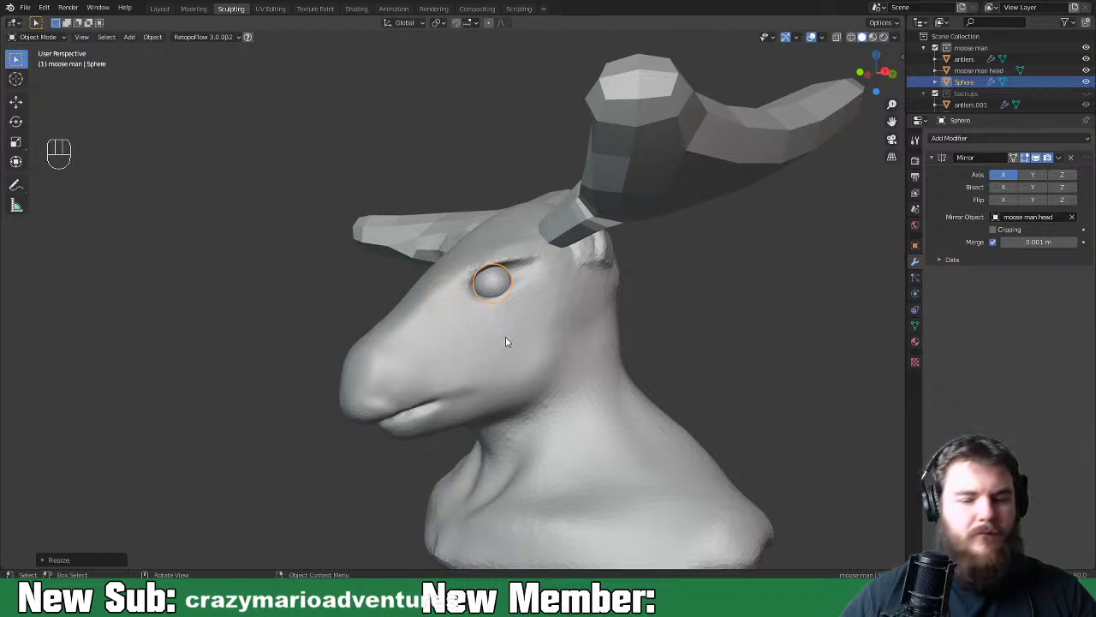
Leave the sphere and switch to the moose man head in Sculpt Mode
scroll(506, 341, "up", 2)
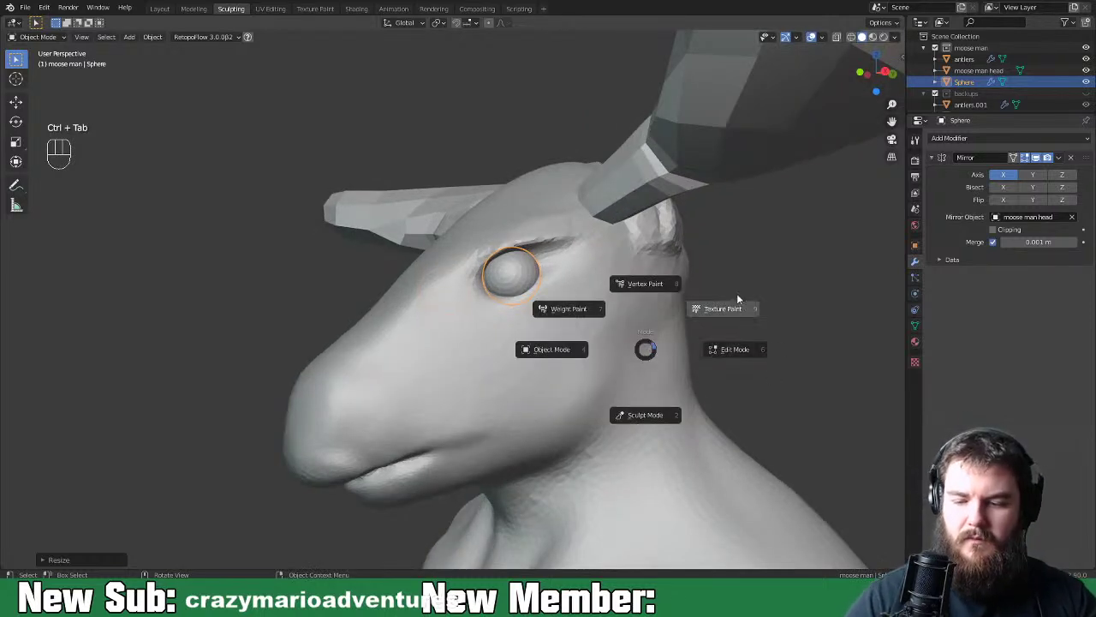
left_click(665, 417)
key("ctrl+Tab")
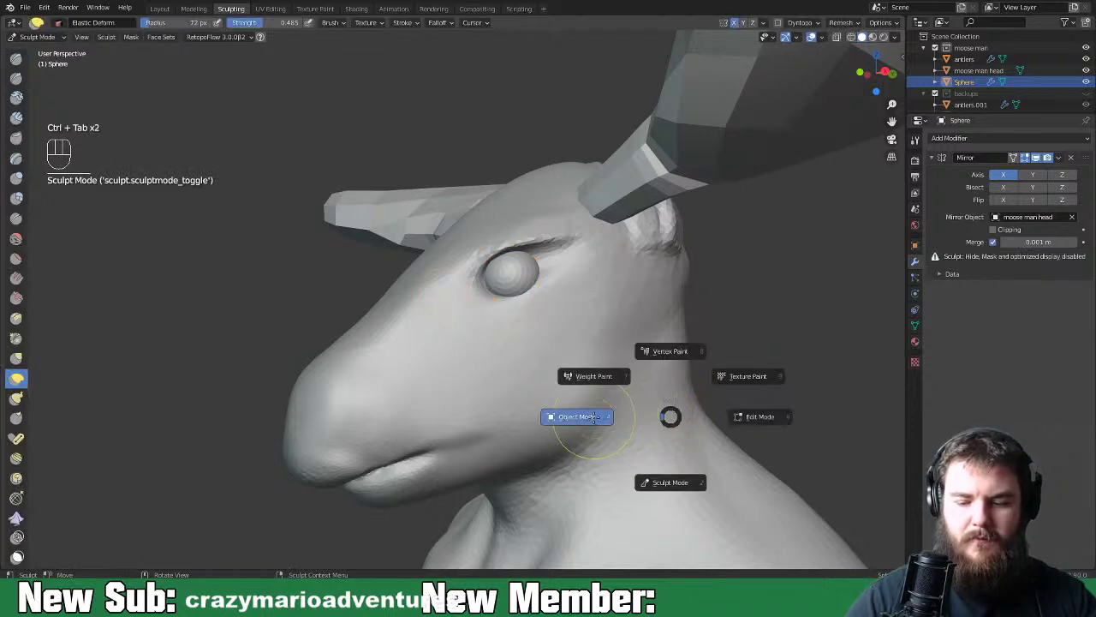
left_click(591, 415)
left_click(613, 392)
key("ctrl+Tab")
left_click(639, 478)
mouse_move(656, 386)
middle_mouse_down()
mouse_move(718, 394)
mouse_move(653, 368)
mouse_move(680, 385)
middle_mouse_up()
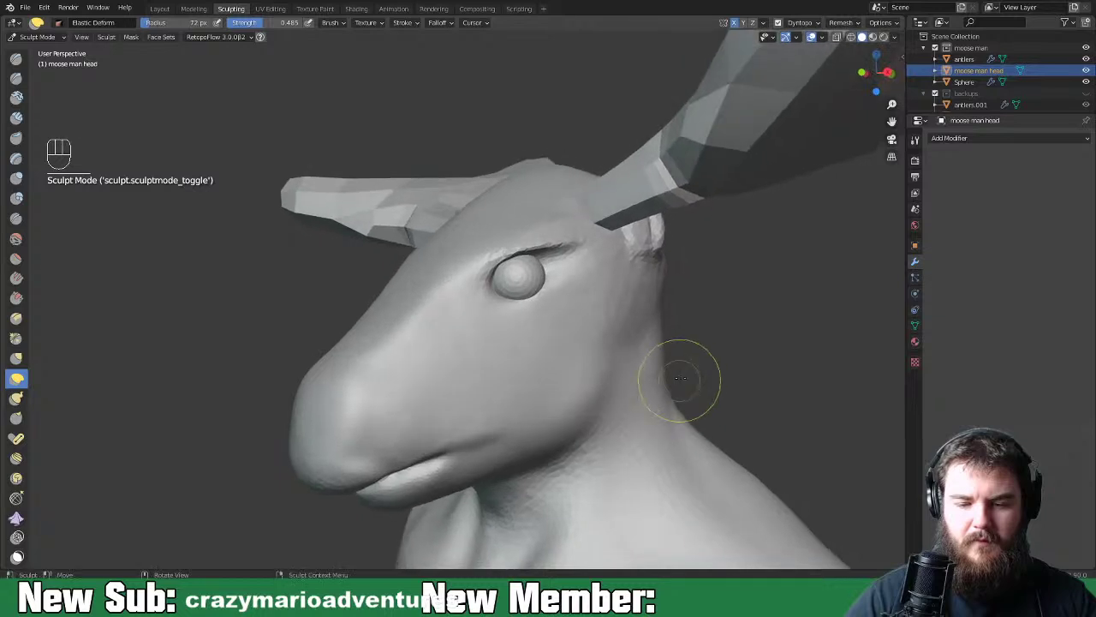
Try to sketch the eye shape around the eyeball with annotation strokes
key("d")
key("d")
key("d")
key("d")
key("d")
key("d")
key("d")
key("d")
key("d")
key("d")
key("d")
key("d")
key("d")
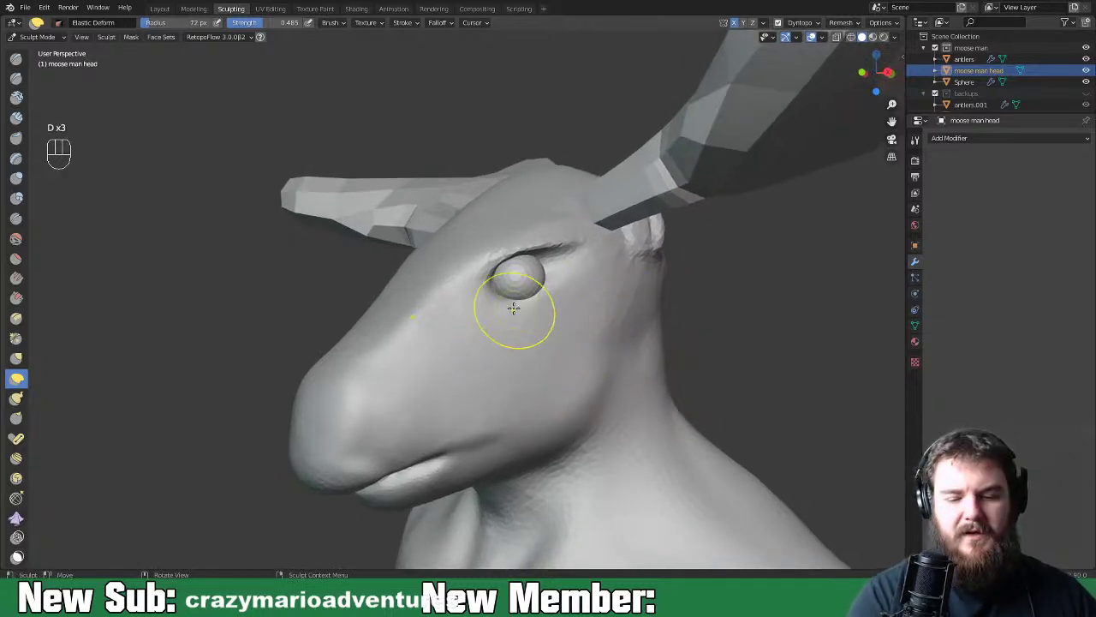
key("d")
key("d")
key("d")
key("d")
key("d")
key("d")
mouse_move(487, 299)
left_mouse_down()
mouse_move(575, 284)
mouse_move(613, 234)
left_mouse_up()
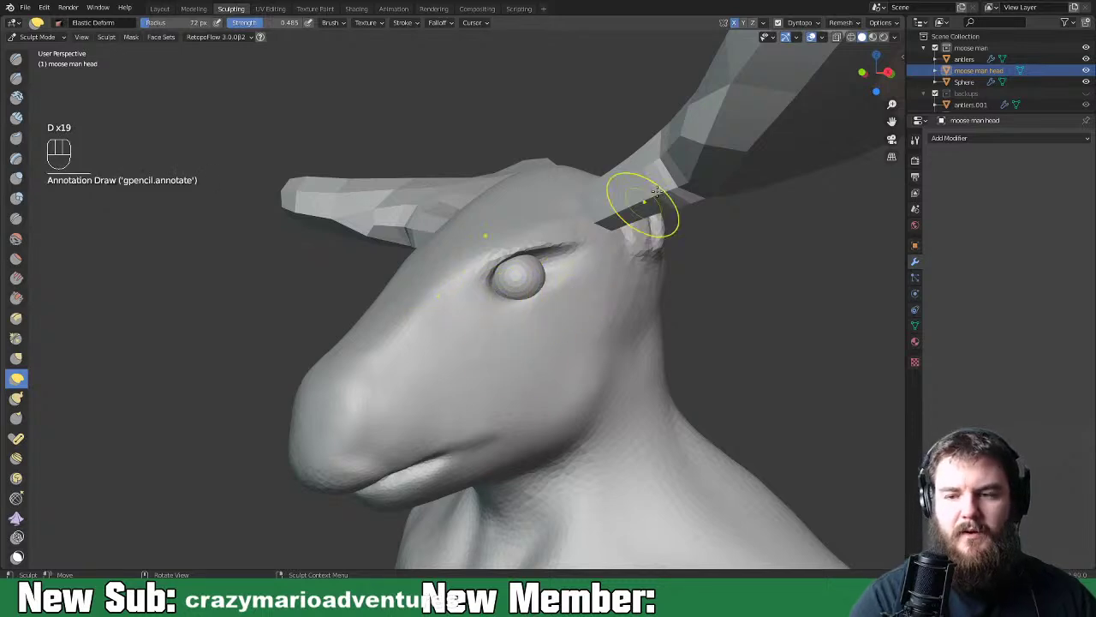
Check that Annotations are shown in the viewport overlays and sketch an almond-shaped eyelid outline around the eyeball
left_click(822, 37)
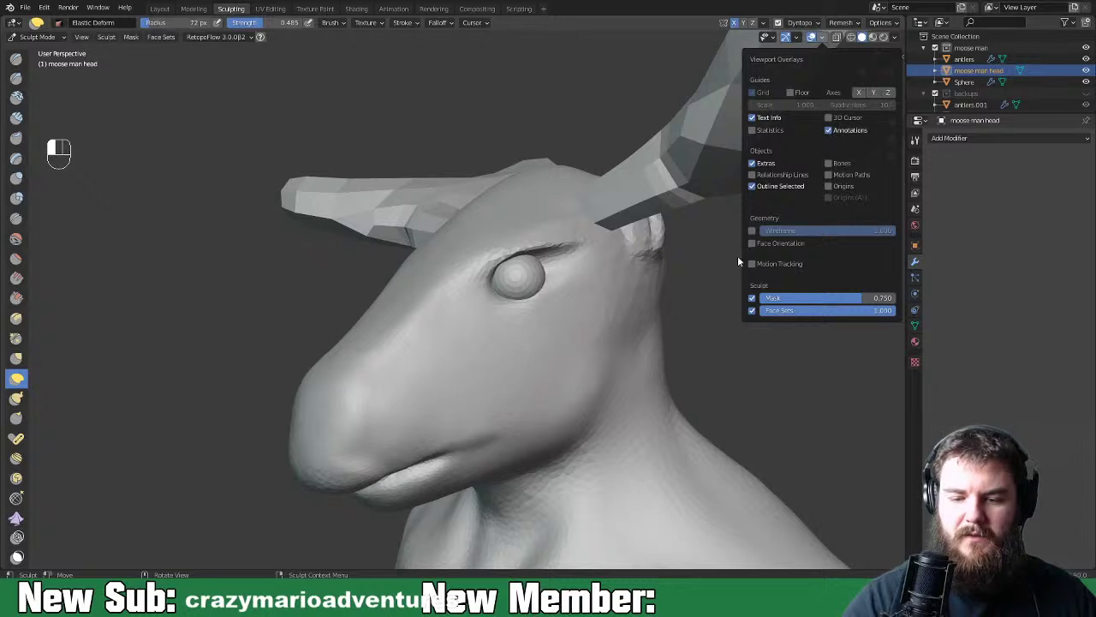
key("d")
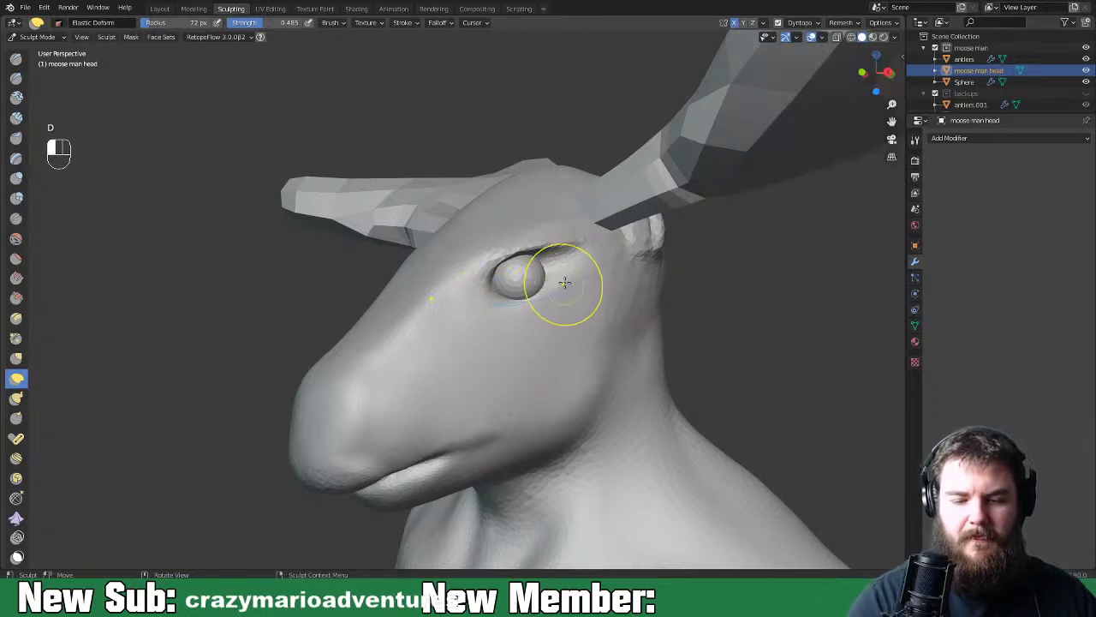
left_click_drag(572, 257, 497, 298)
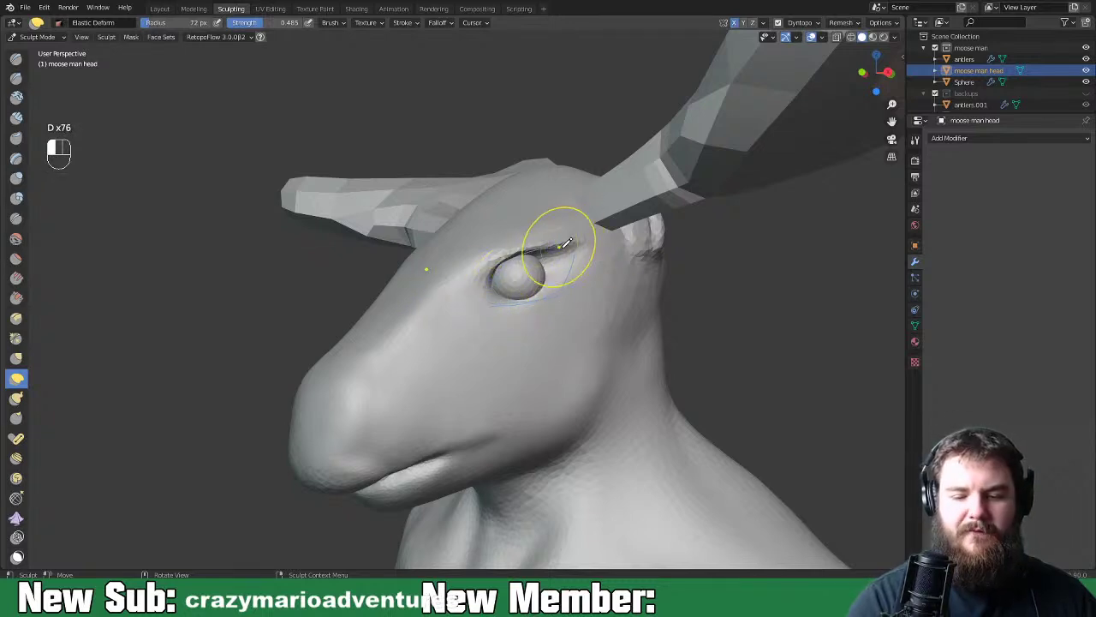
left_click_drag(599, 253, 636, 268)
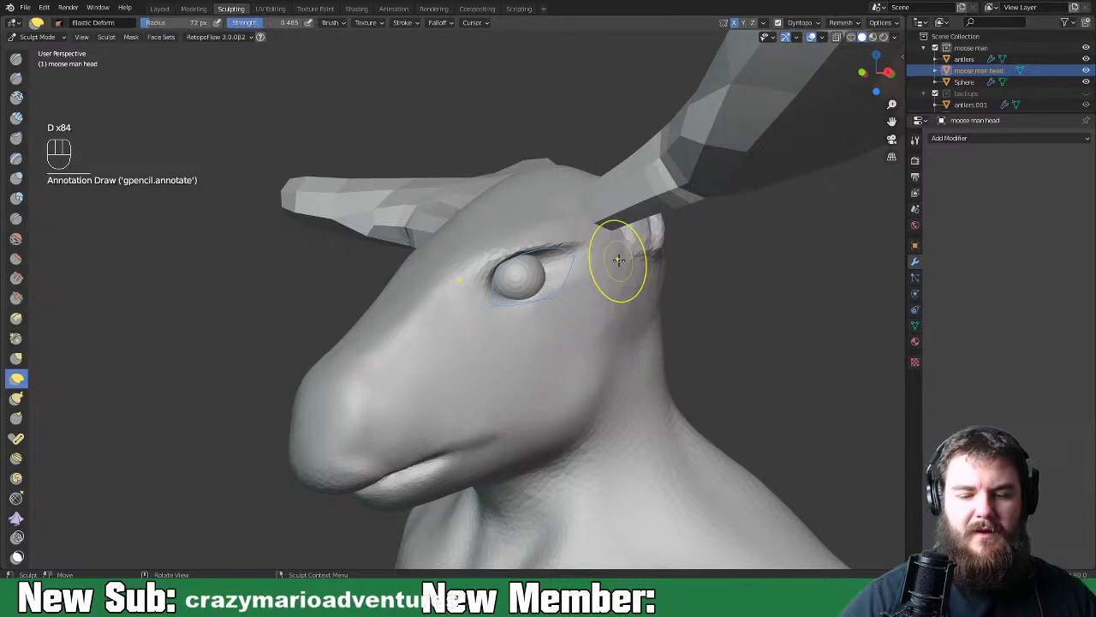
Build up the lower eyelid and both eye corners along the annotated outline using Clay Strips with a 52 px radius
scroll(641, 315, "up", 2)
mouse_move(636, 317)
middle_mouse_down("shift")
mouse_move(619, 356)
mouse_move(683, 361)
mouse_move(677, 351)
mouse_move(659, 359)
middle_mouse_up("shift")
scroll(632, 368, "up", 2)
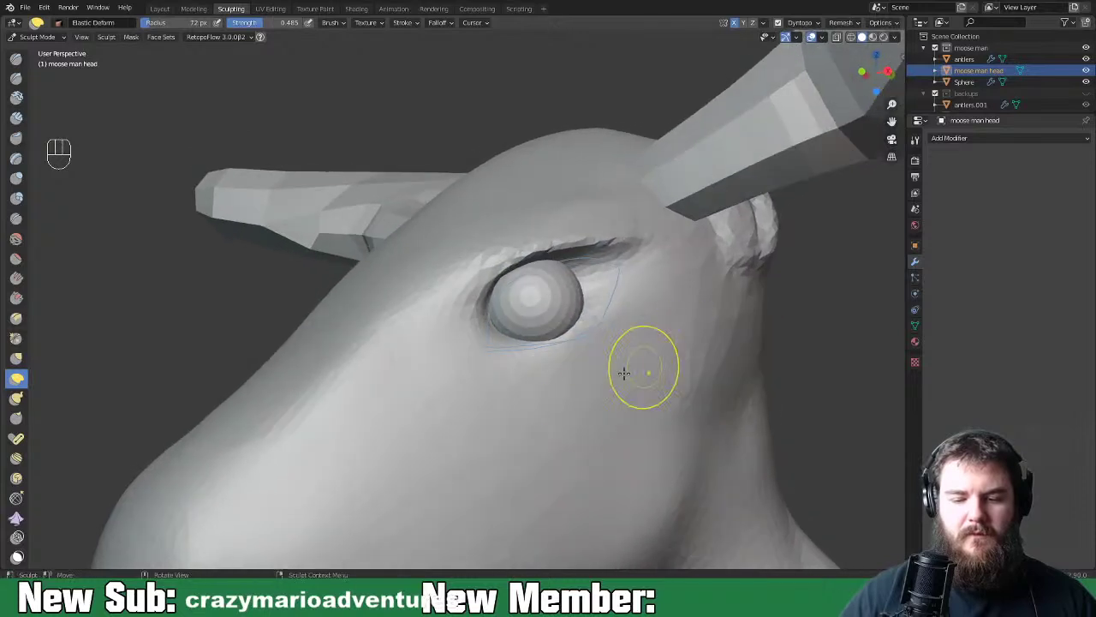
key("space")
key("space")
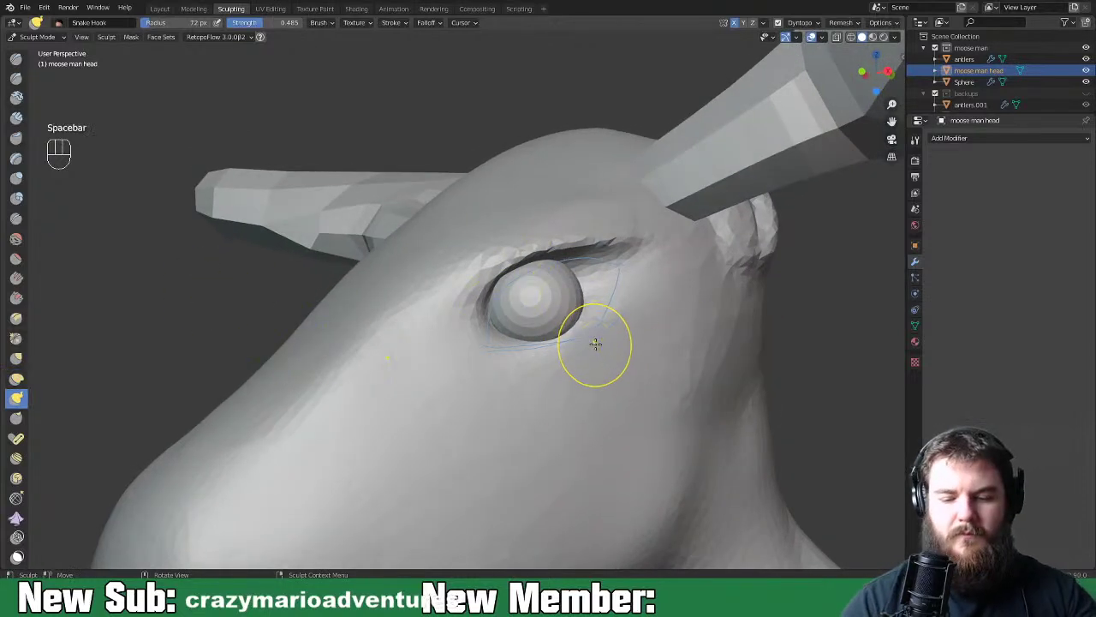
left_click(599, 183)
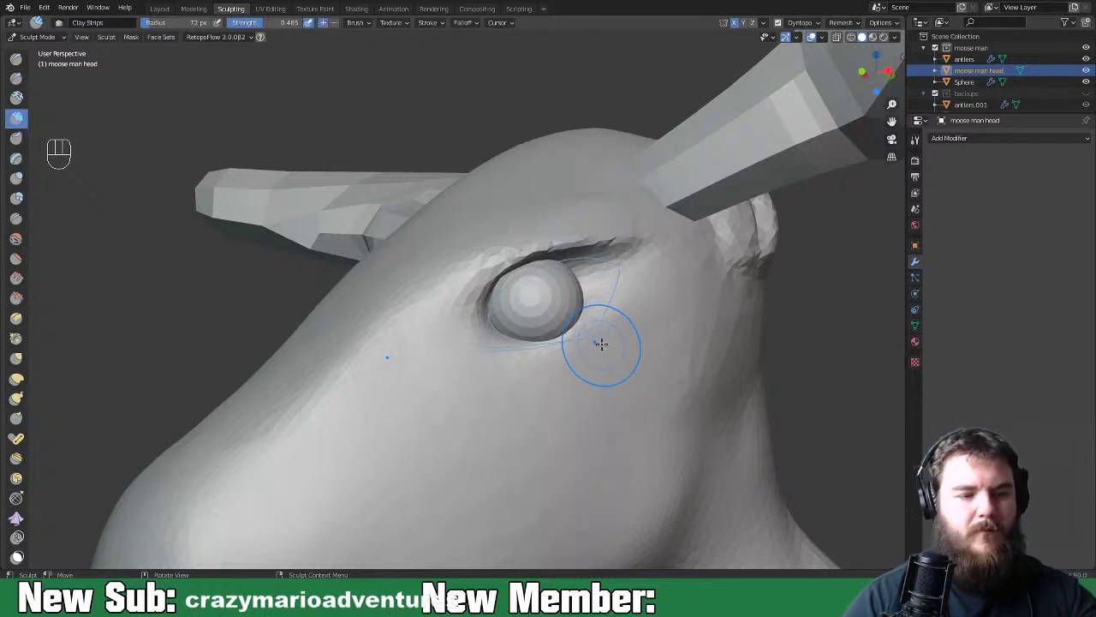
key("f")
left_click(591, 346)
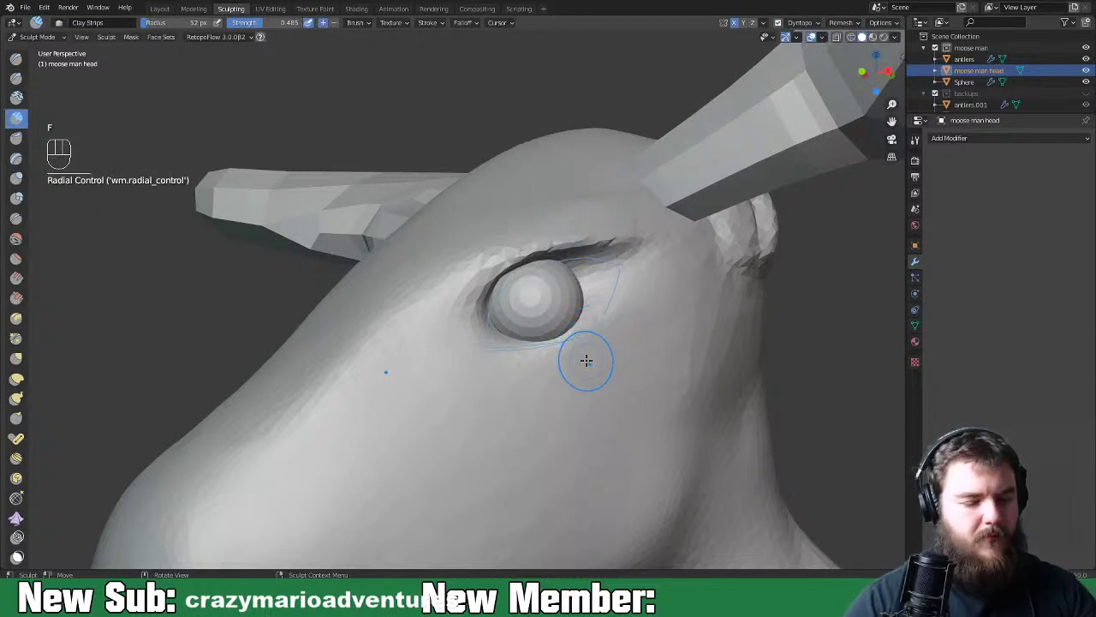
mouse_move(596, 333)
left_mouse_down()
mouse_move(633, 282)
mouse_move(621, 326)
mouse_move(608, 309)
mouse_move(625, 267)
left_mouse_up()
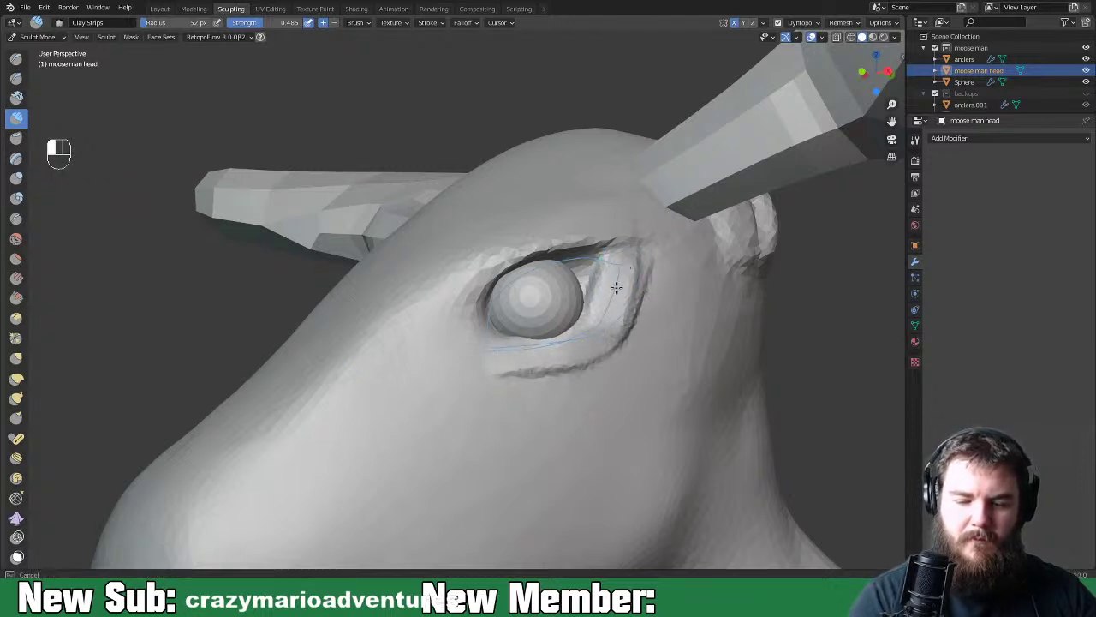
left_click_drag(464, 350, 506, 261)
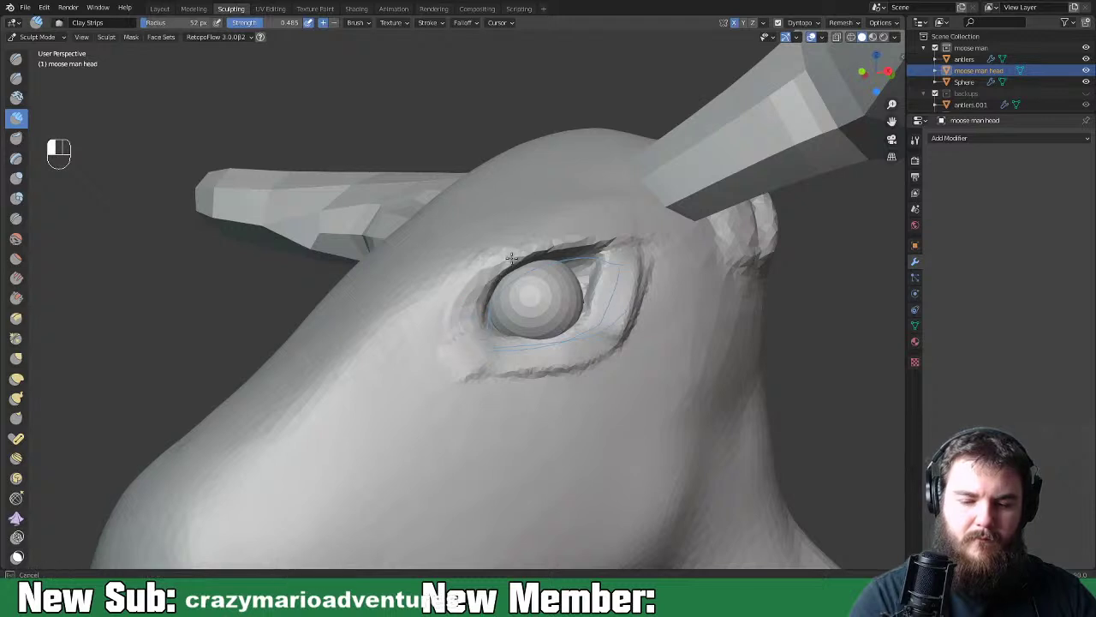
Build up the upper eyelid, the brow above it and the area at the inner eye corner with Clay Strips
left_click_drag(578, 247, 608, 241)
mouse_move(477, 282)
left_mouse_down()
mouse_move(514, 260)
mouse_move(606, 246)
left_mouse_up()
left_click_drag(524, 251, 576, 229)
mouse_move(457, 330)
left_mouse_down()
mouse_move(497, 257)
mouse_move(565, 243)
left_mouse_up()
mouse_move(476, 271)
left_mouse_down()
mouse_move(504, 248)
mouse_move(583, 224)
left_mouse_up()
left_click_drag(454, 266, 463, 255)
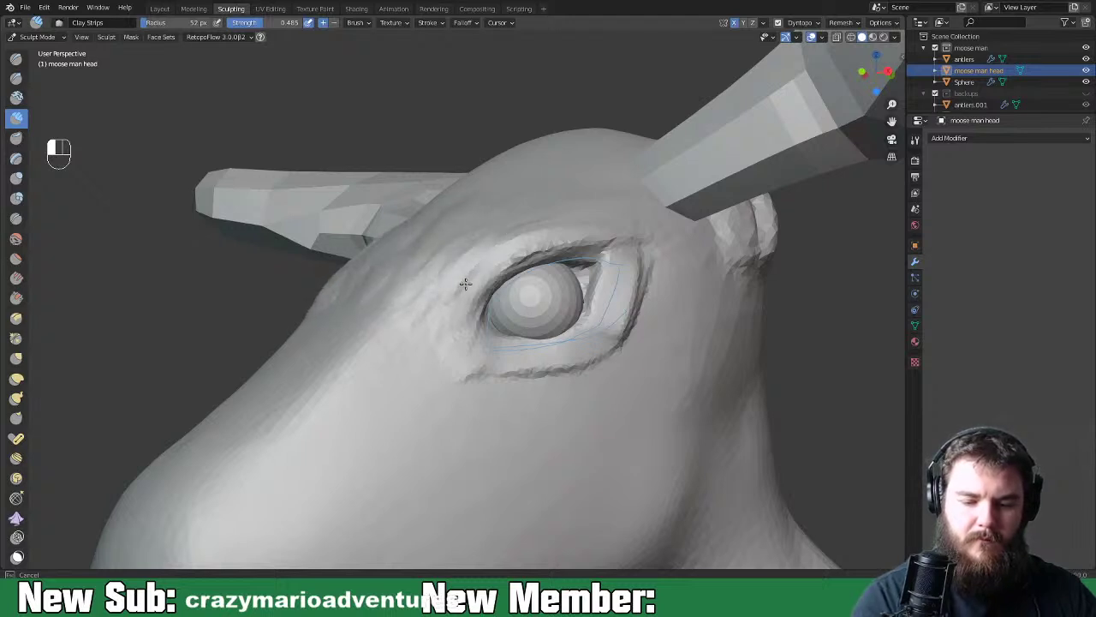
left_click_drag(463, 363, 479, 316)
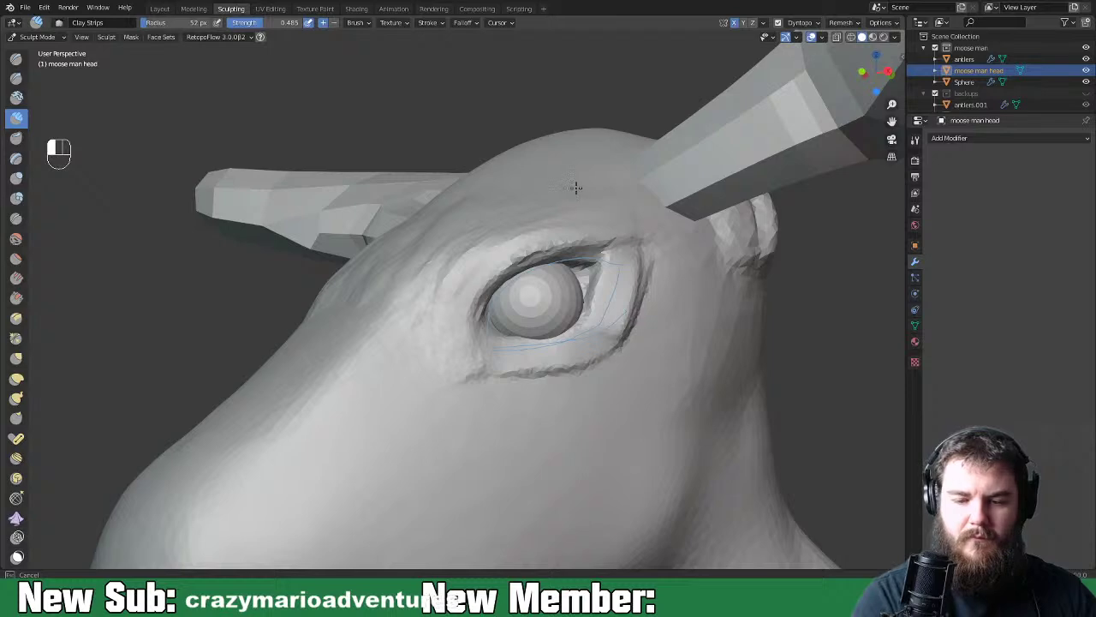
Extend the Clay Strips buildup across the forehead and brow back to the base of the antler
middle_click_drag(550, 188, 523, 276)
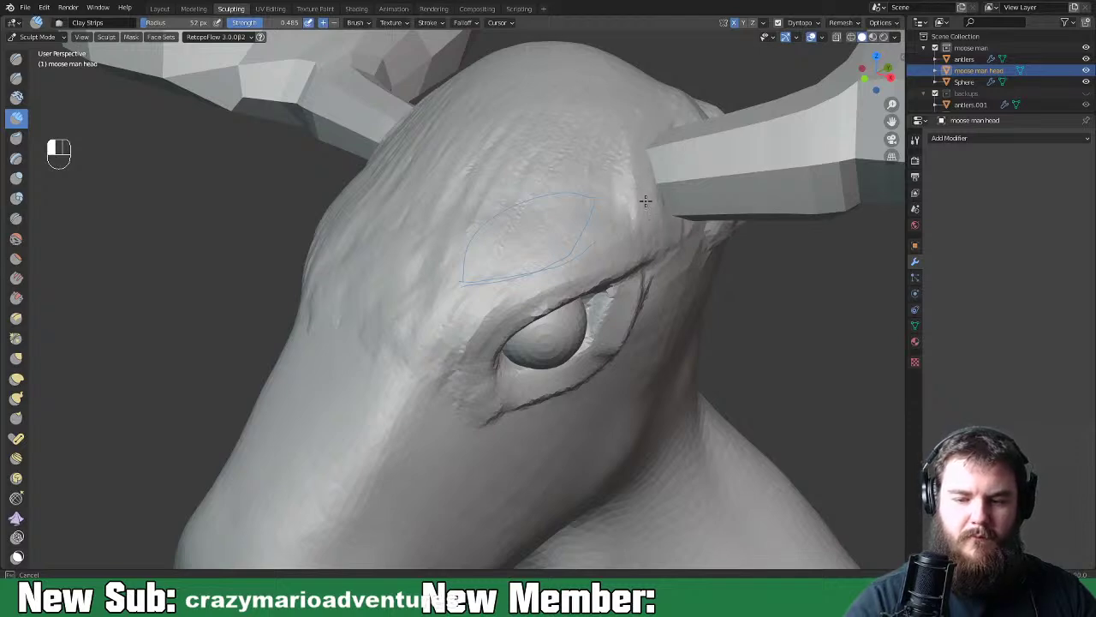
middle_click_drag(652, 217, 661, 212)
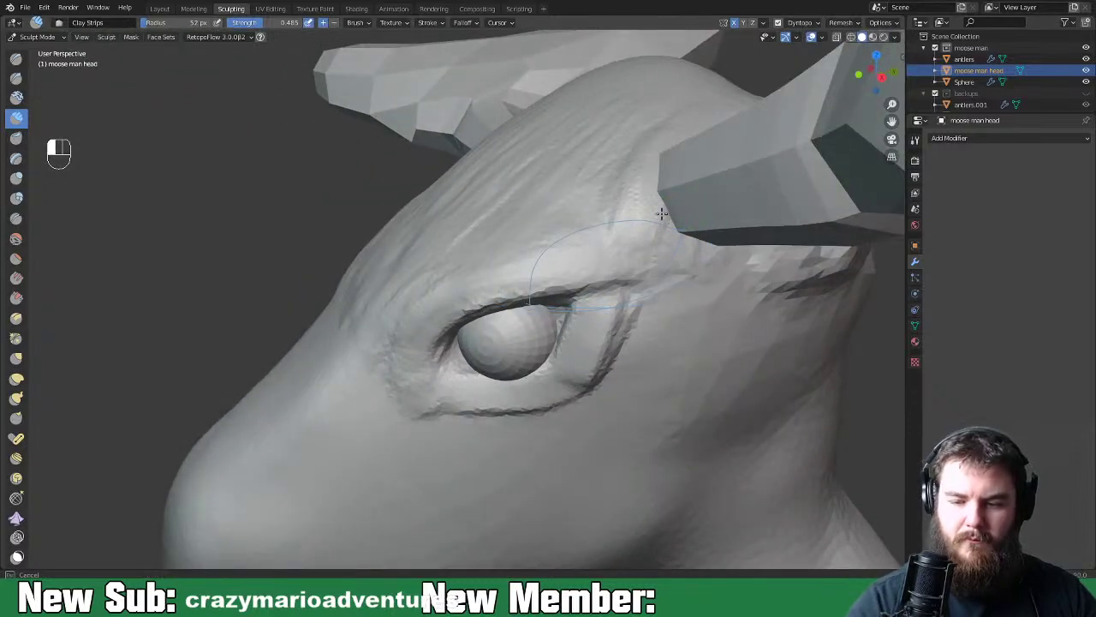
mouse_move(753, 257)
middle_mouse_down()
mouse_move(710, 240)
mouse_move(568, 230)
middle_mouse_up()
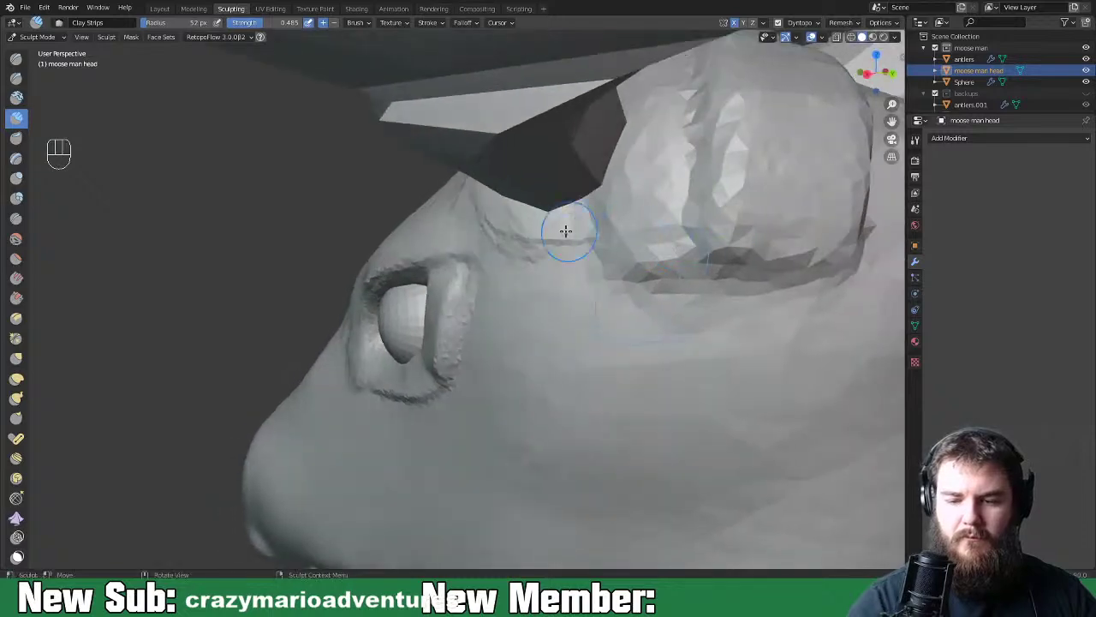
Add more Clay Strips volume to the outer eye corner and the lower eyelid
middle_click_drag(631, 166, 636, 249)
mouse_move(578, 312)
left_mouse_down()
mouse_move(582, 283)
mouse_move(581, 309)
left_mouse_up()
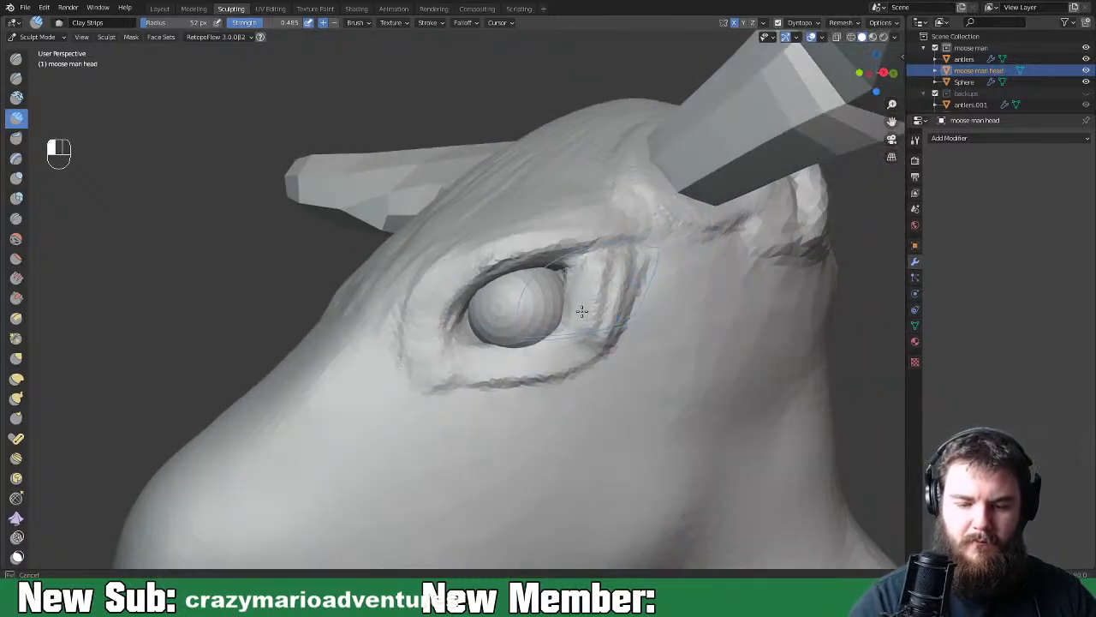
left_click_drag(471, 354, 505, 353)
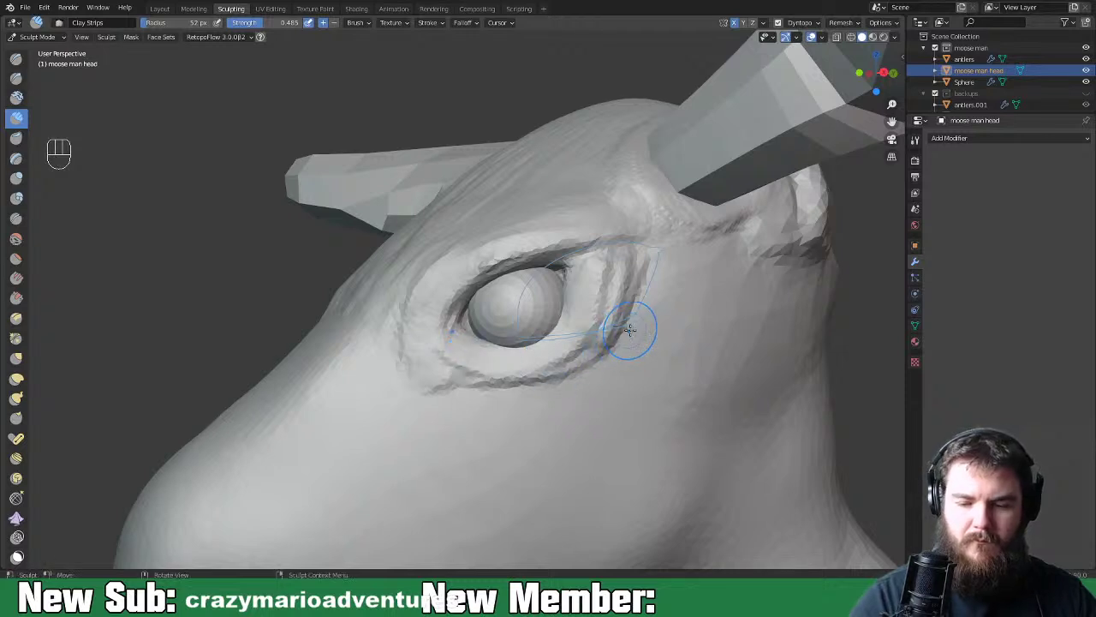
Smooth the clay buildup on the eyelids, inner eye corner, brow and forehead
mouse_move(626, 329)
left_mouse_down("shift")
mouse_move(648, 257)
mouse_move(599, 319)
left_mouse_up("shift")
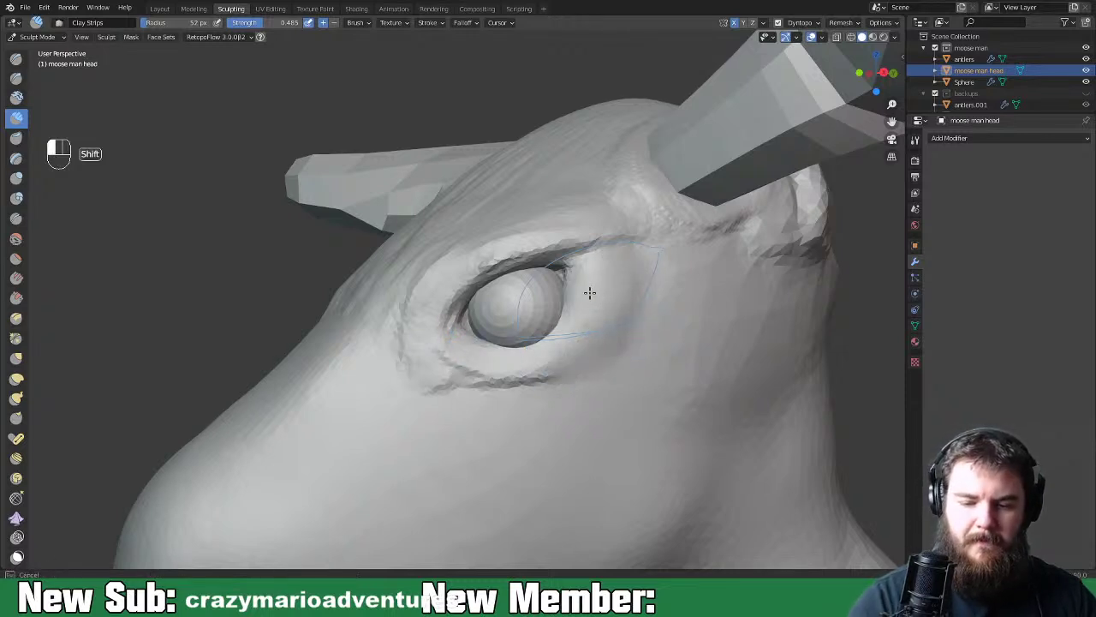
left_click_drag(550, 365, 437, 385, "shift")
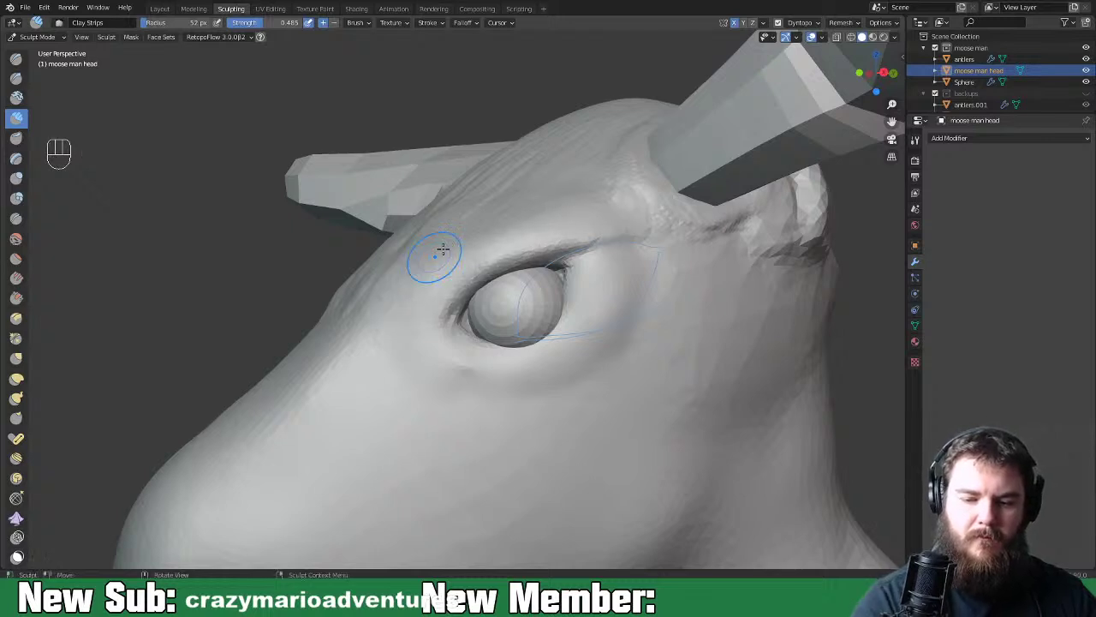
middle_click_drag(405, 283, 553, 235)
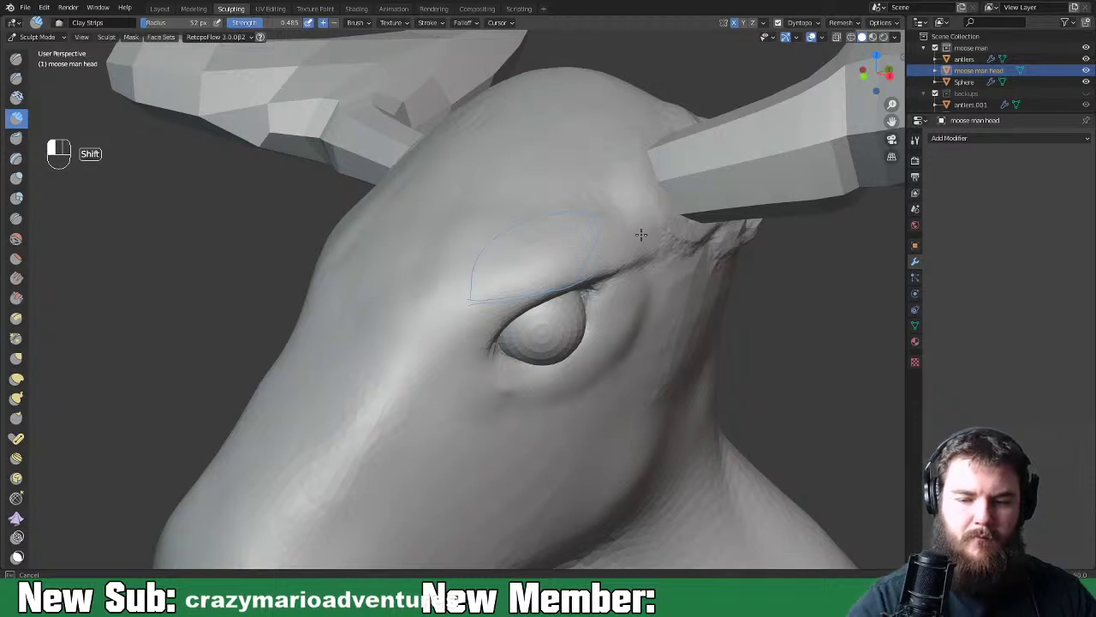
middle_click_drag(657, 235, 605, 457)
scroll(696, 400, "down", 3)
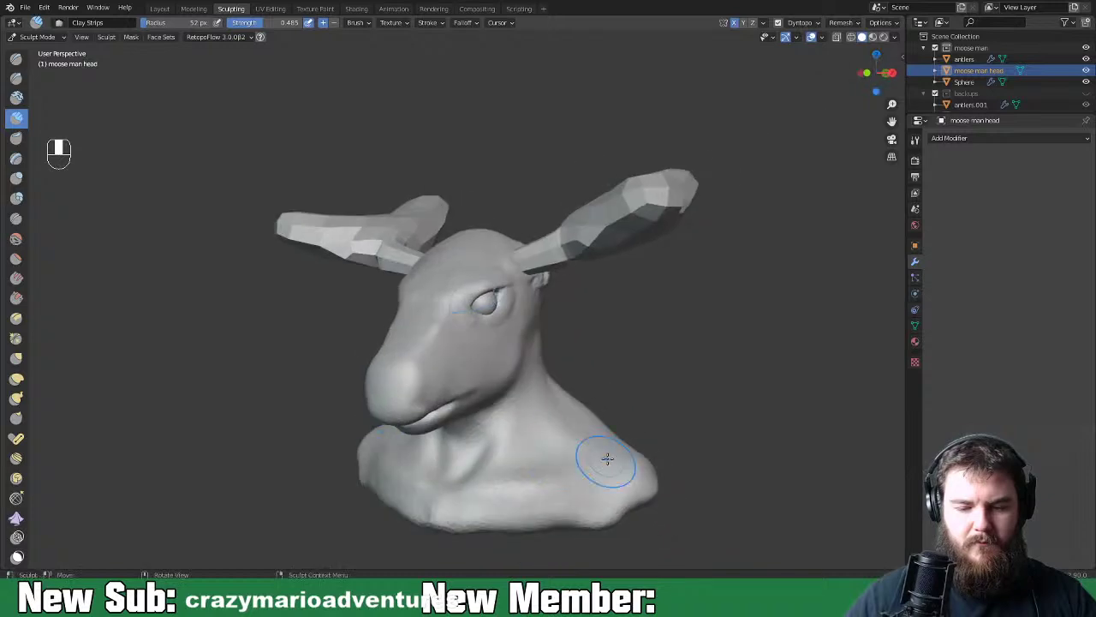
Thicken the inner rim of the upper eyelid against the eyeball using Clay Strips with a 41 px radius, and define its crease
scroll(516, 447, "up", 4)
scroll(516, 447, "up", 4)
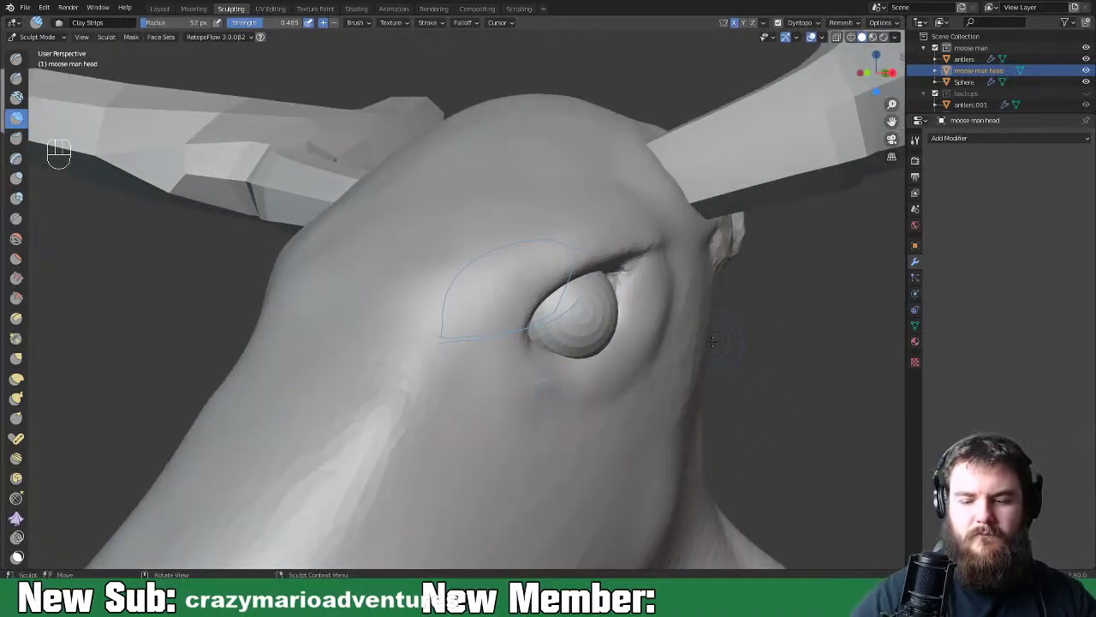
scroll(712, 340, "up", 2)
middle_click_drag(734, 330, 716, 305)
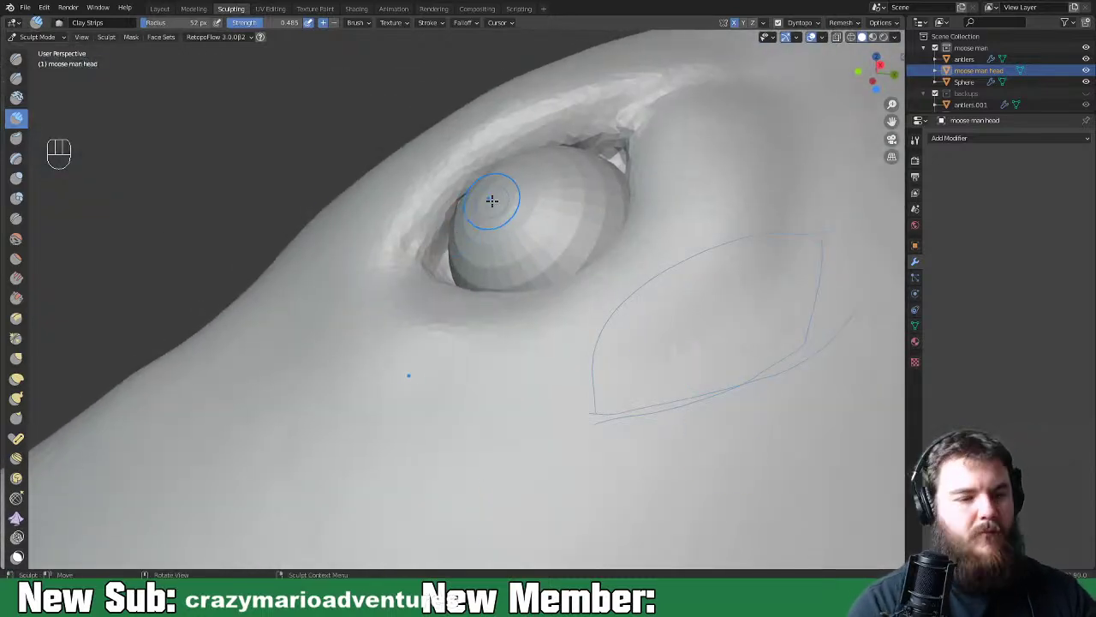
key("f")
left_click(431, 250)
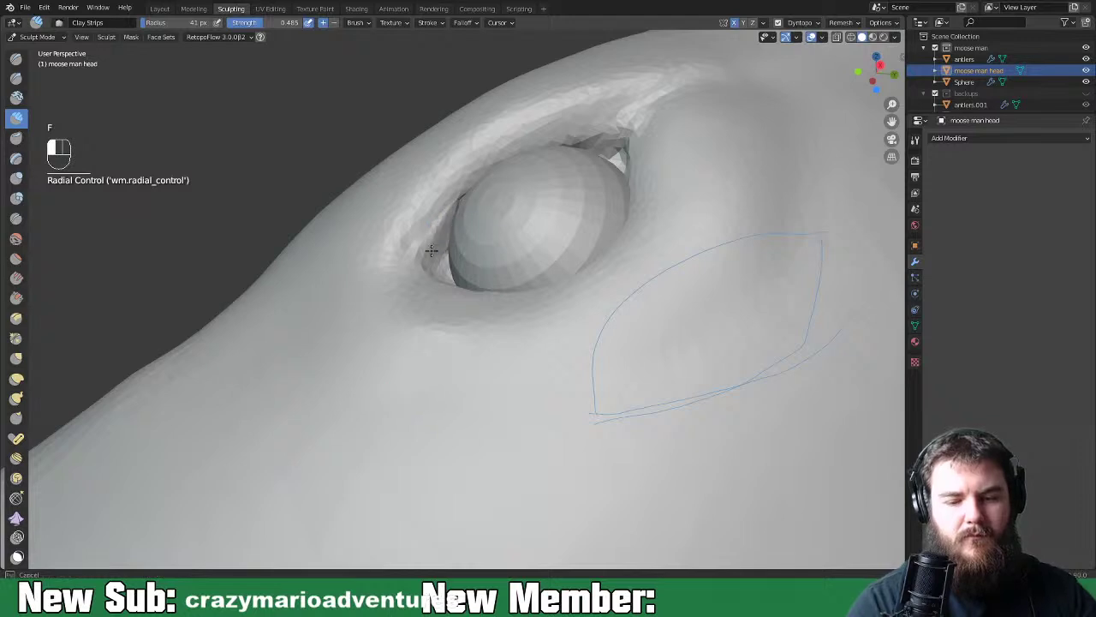
mouse_move(619, 147)
left_mouse_down()
mouse_move(604, 139)
mouse_move(434, 268)
mouse_move(445, 237)
left_mouse_up()
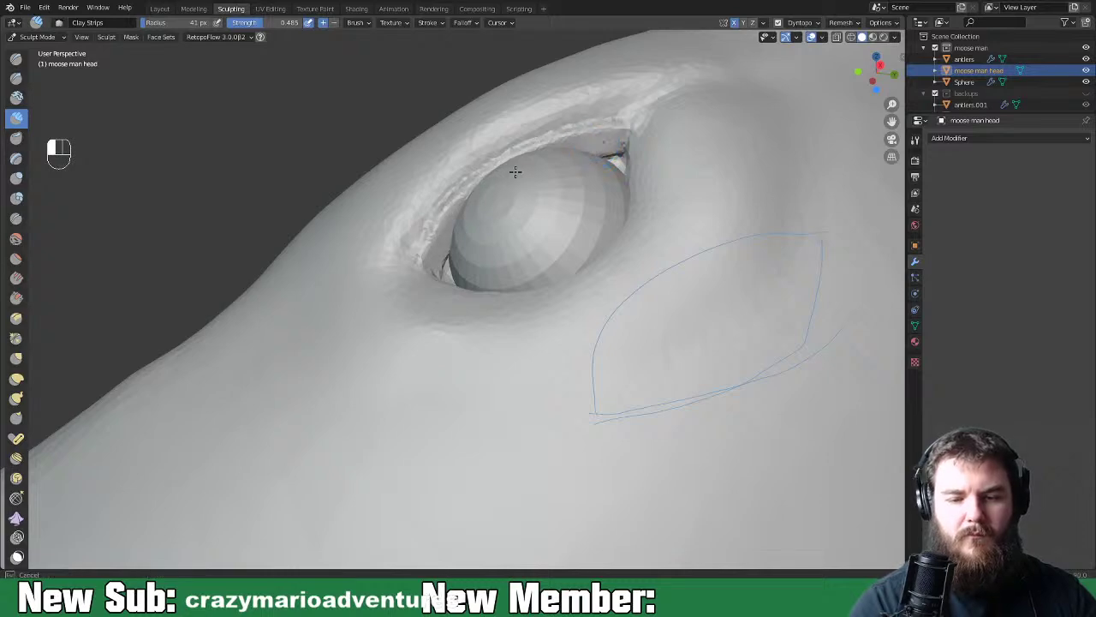
middle_click_drag(575, 242, 650, 291)
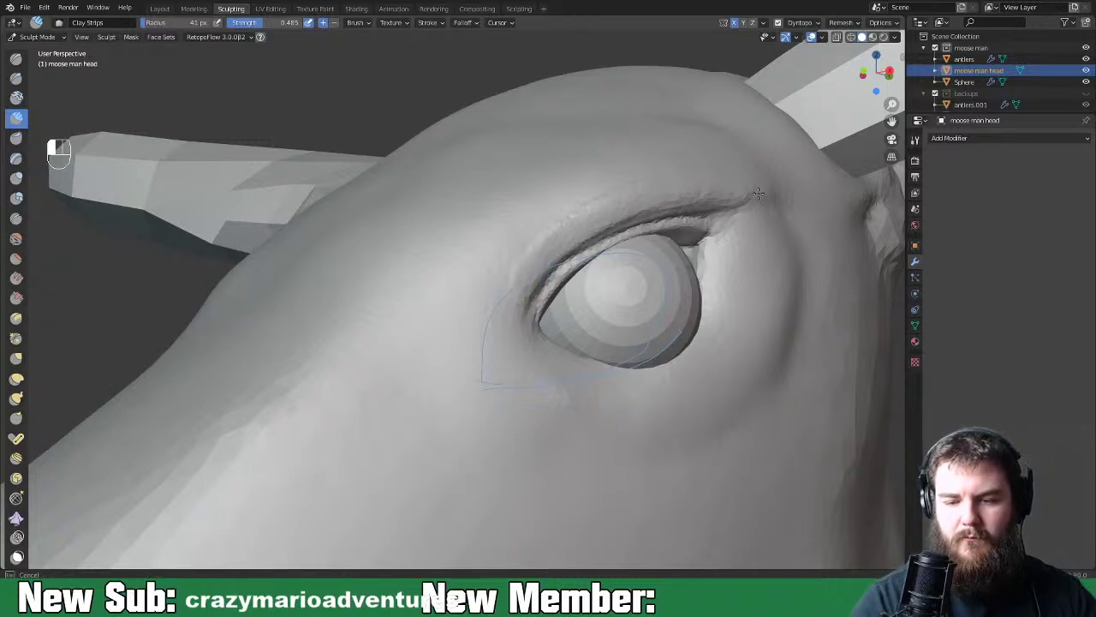
middle_click_drag(710, 239, 653, 227)
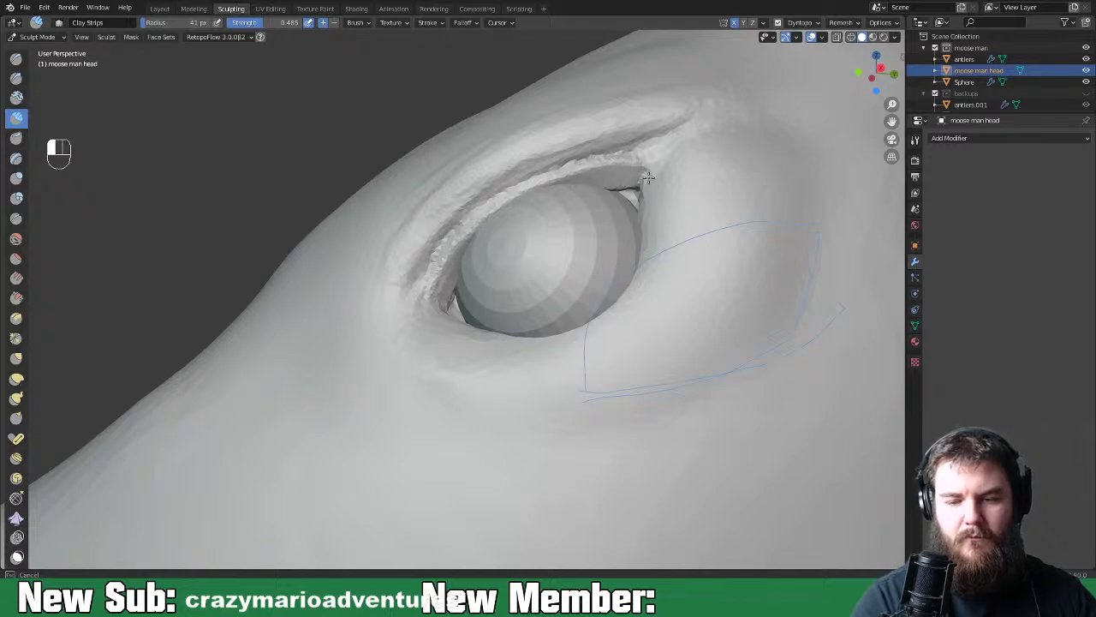
Build up the lower eyelid and outer eye corner with Clay Strips at a 63 px radius, and smooth the added clay
scroll(694, 238, "down", 3)
middle_click_drag(694, 237, 751, 271)
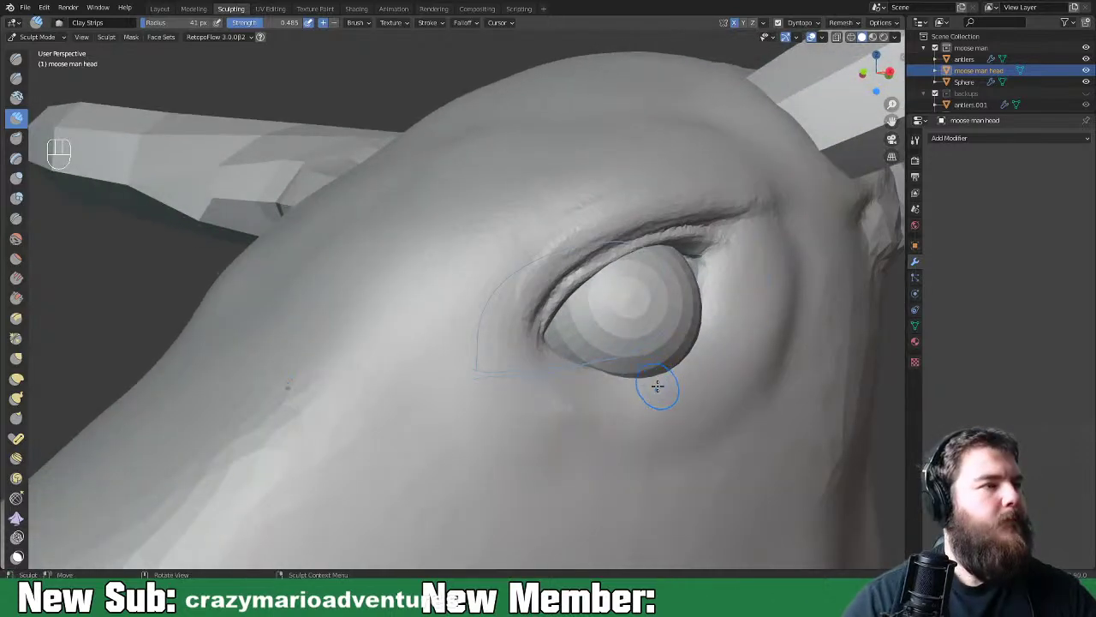
key("f")
left_click(722, 363)
middle_click_drag(722, 362, 690, 364)
key("f")
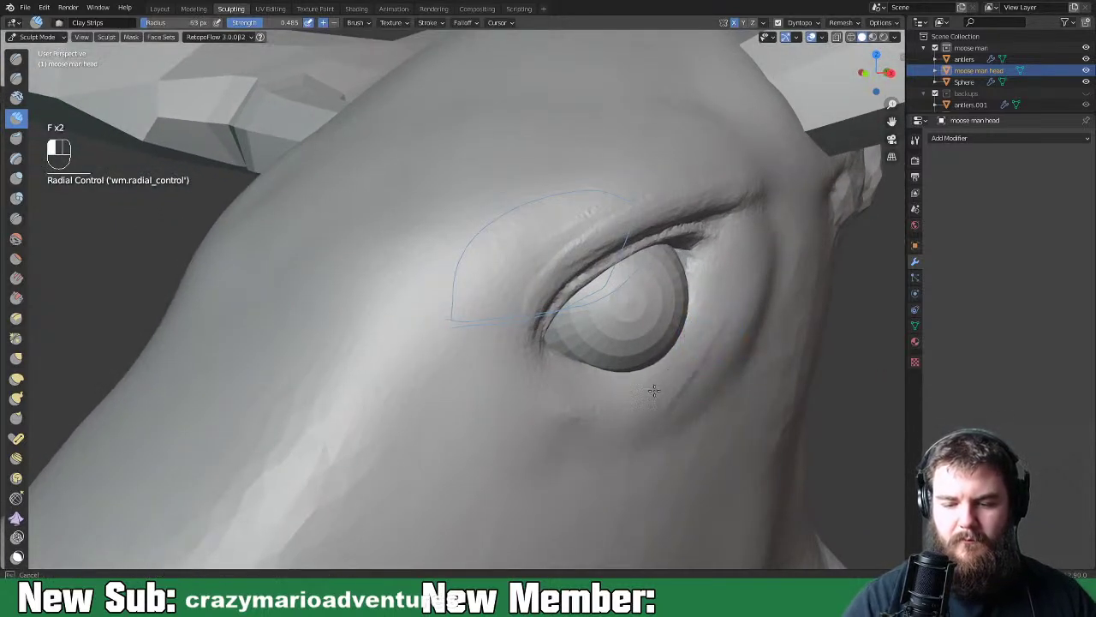
middle_click_drag(703, 330, 714, 294)
mouse_move(695, 307)
left_mouse_down()
mouse_move(644, 344)
mouse_move(569, 343)
left_mouse_up()
mouse_move(656, 348)
left_mouse_down()
mouse_move(694, 318)
mouse_move(648, 347)
mouse_move(677, 335)
mouse_move(719, 271)
mouse_move(708, 270)
left_mouse_up()
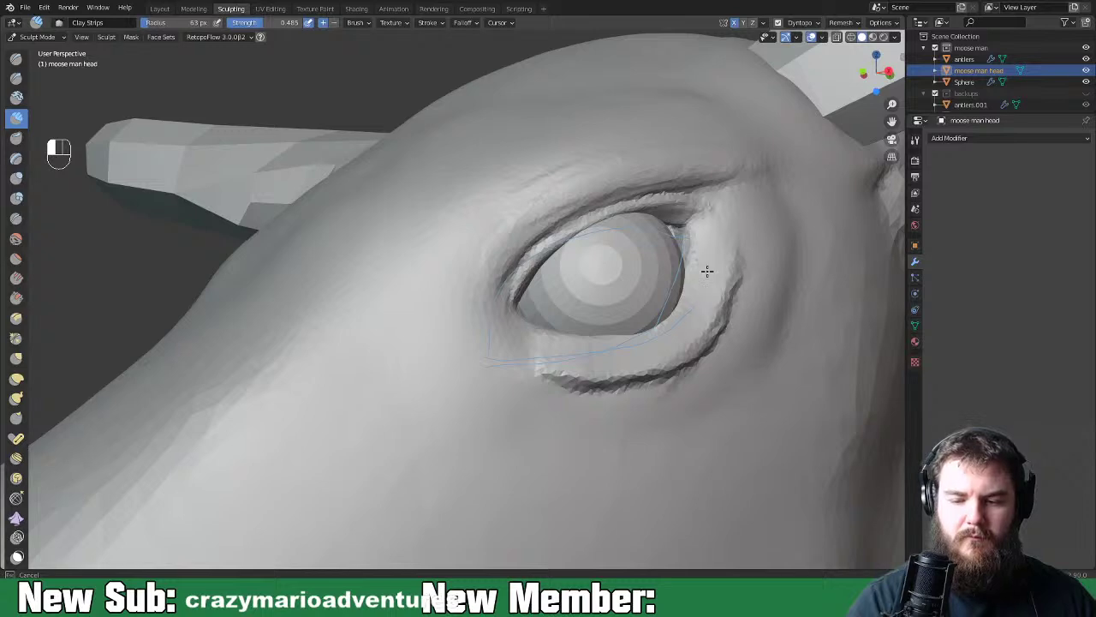
middle_click_drag(710, 326, 675, 345)
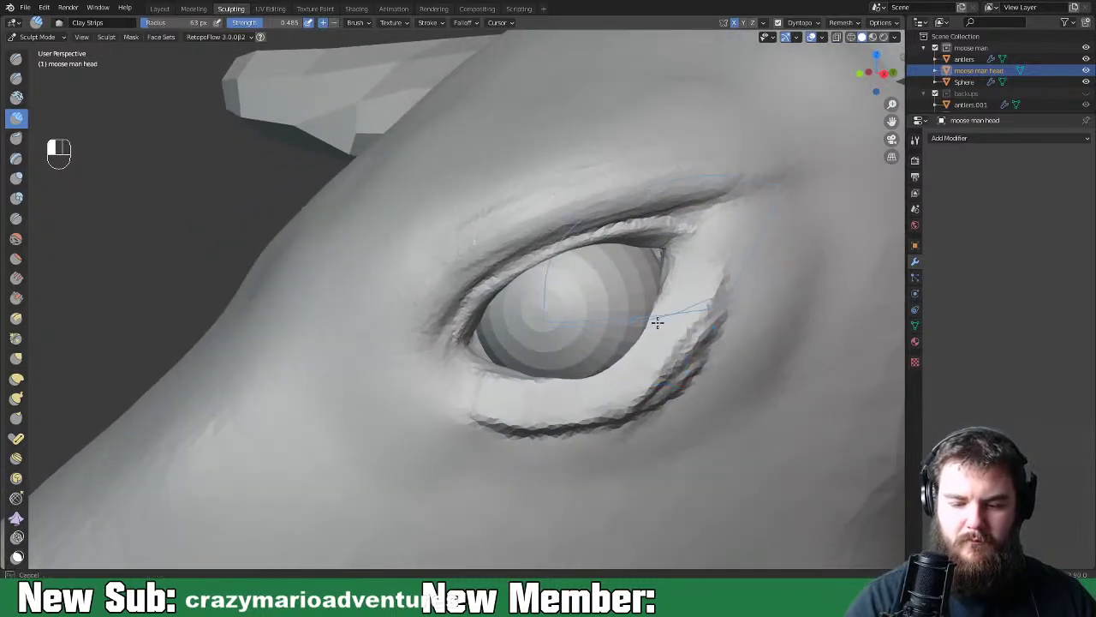
mouse_move(606, 372)
left_mouse_down()
mouse_move(508, 385)
mouse_move(500, 420)
mouse_move(527, 433)
mouse_move(589, 419)
mouse_move(632, 394)
left_mouse_up()
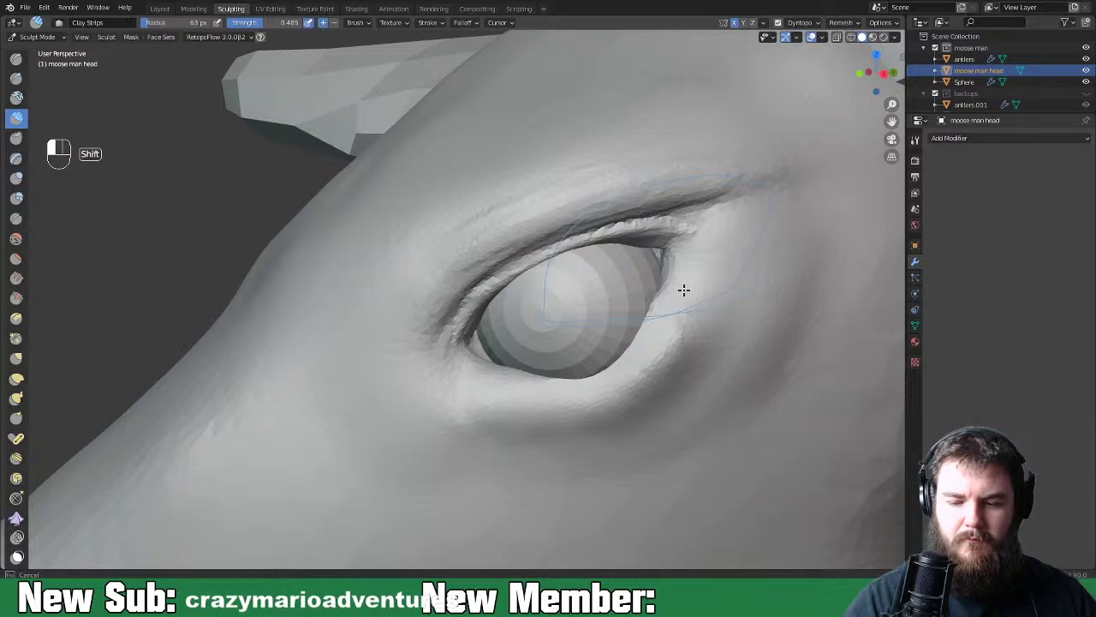
Reshape the bag and cheek area below the eye using the Grab brush with an 88 px radius, smoothing the fold
mouse_move(636, 417)
middle_mouse_down()
mouse_move(682, 368)
mouse_move(668, 379)
middle_mouse_up()
key("g")
key("f")
left_click(685, 369)
key("f")
left_click(676, 375)
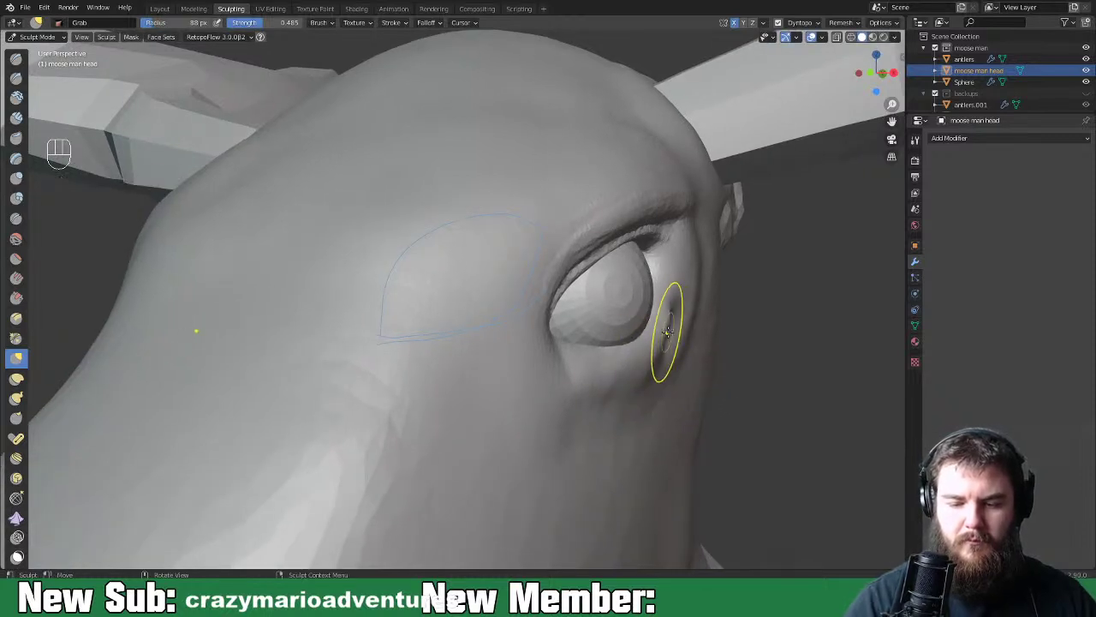
middle_click_drag(668, 327, 684, 318)
scroll(684, 318, "up", 3)
left_click_drag(686, 344, 695, 358, "shift")
middle_click_drag(695, 358, 732, 351)
left_click_drag(677, 335, 665, 354)
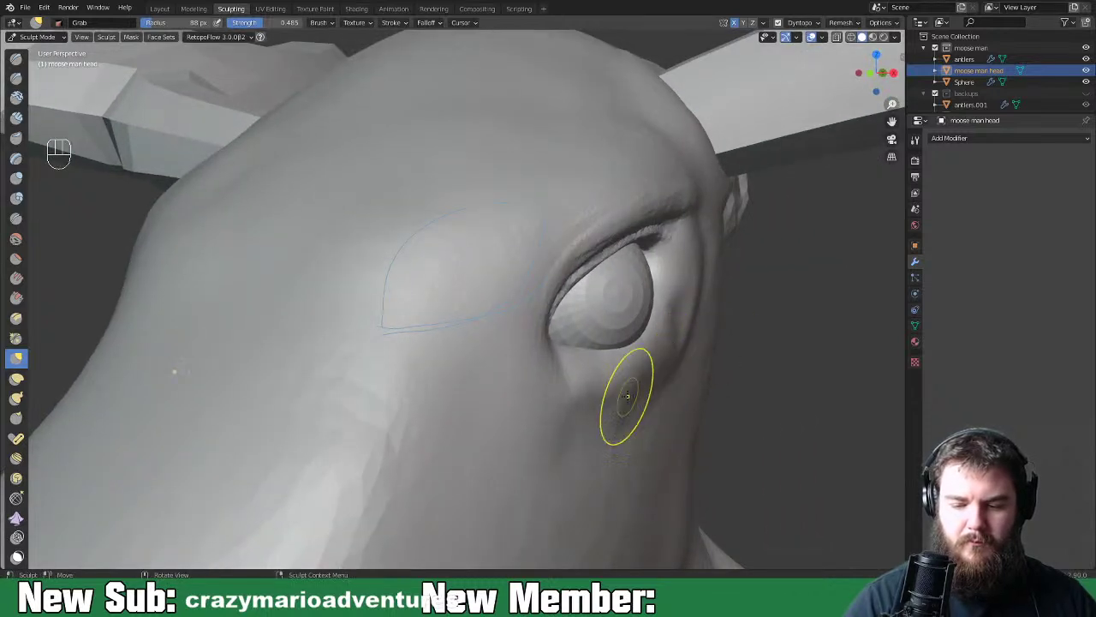
left_click_drag(592, 403, 641, 403)
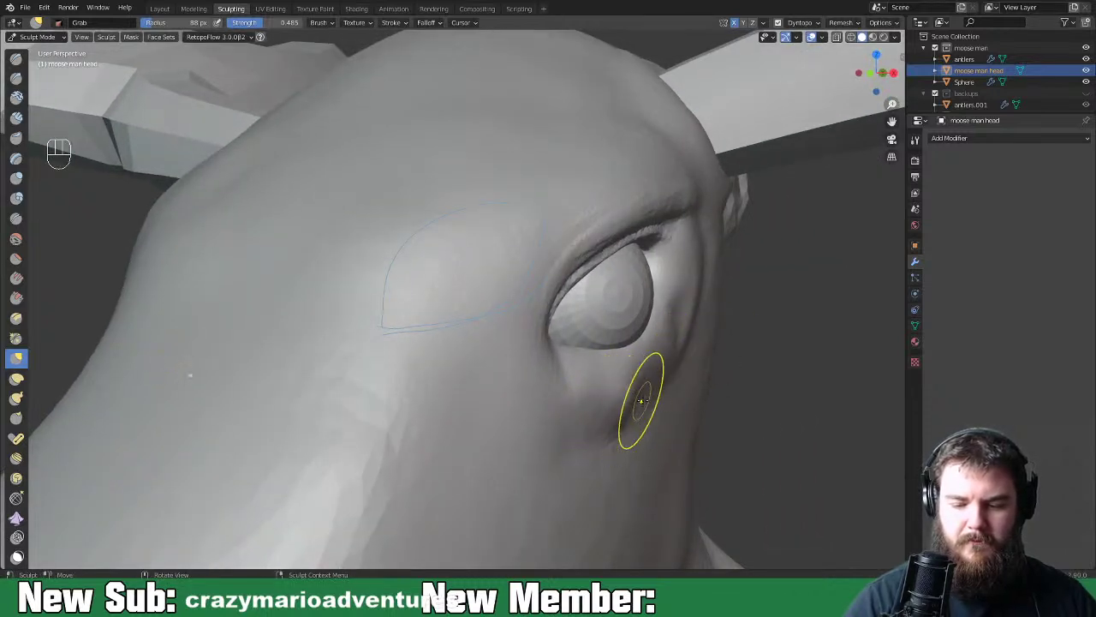
Sharpen the lower eyelid edge against the eyeball toward the inner corner using the Crease brush with a 53 px radius
middle_click_drag(677, 359, 617, 369)
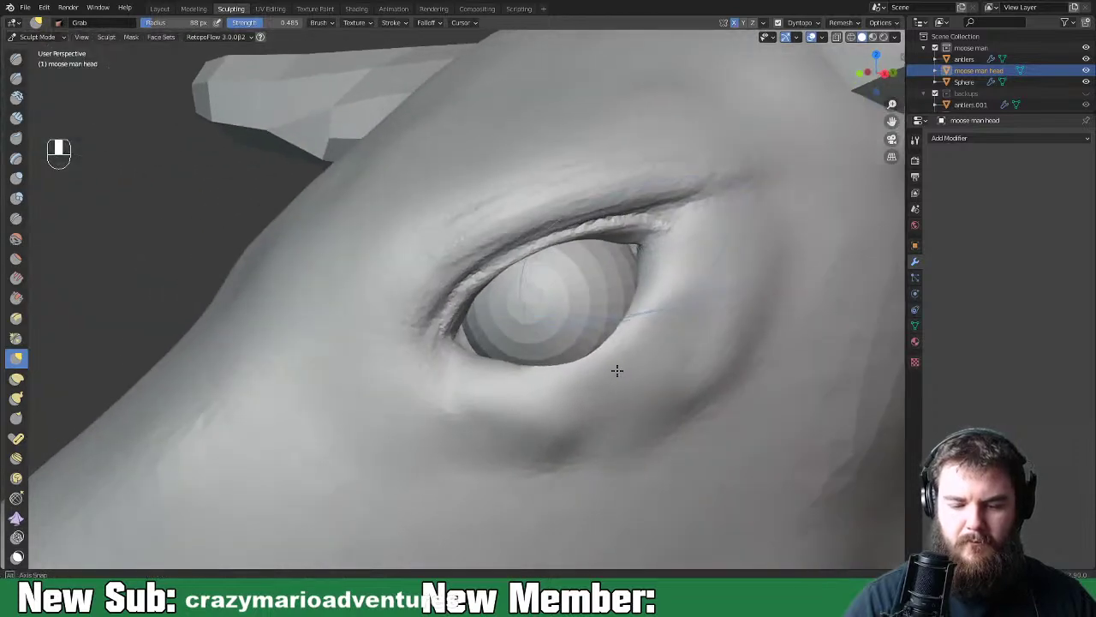
key("space")
left_click(589, 358)
key("space")
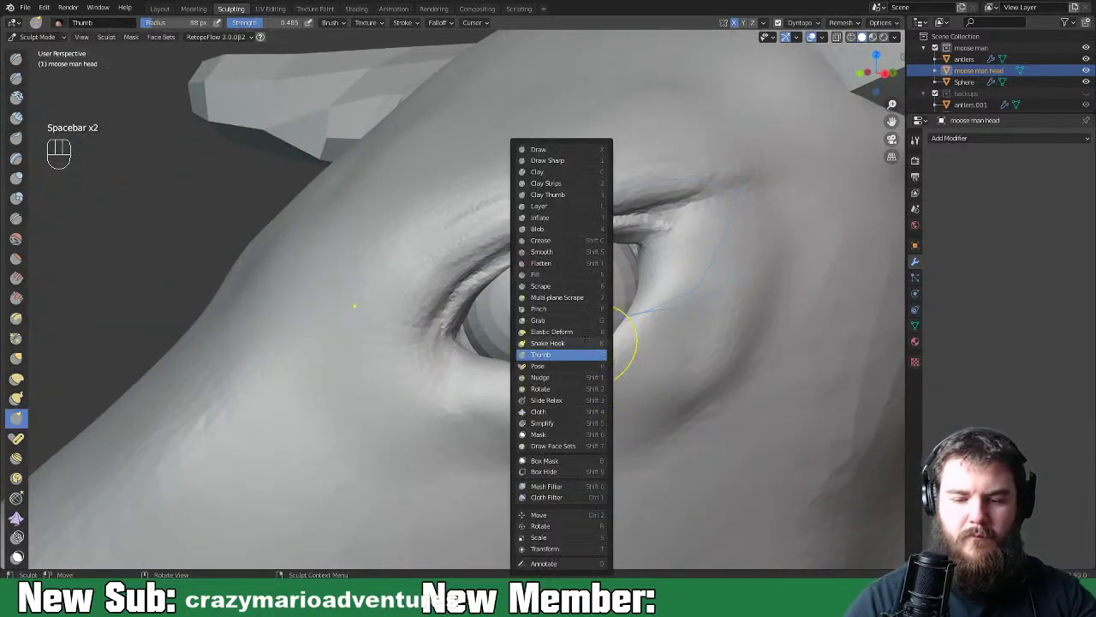
left_click(564, 240)
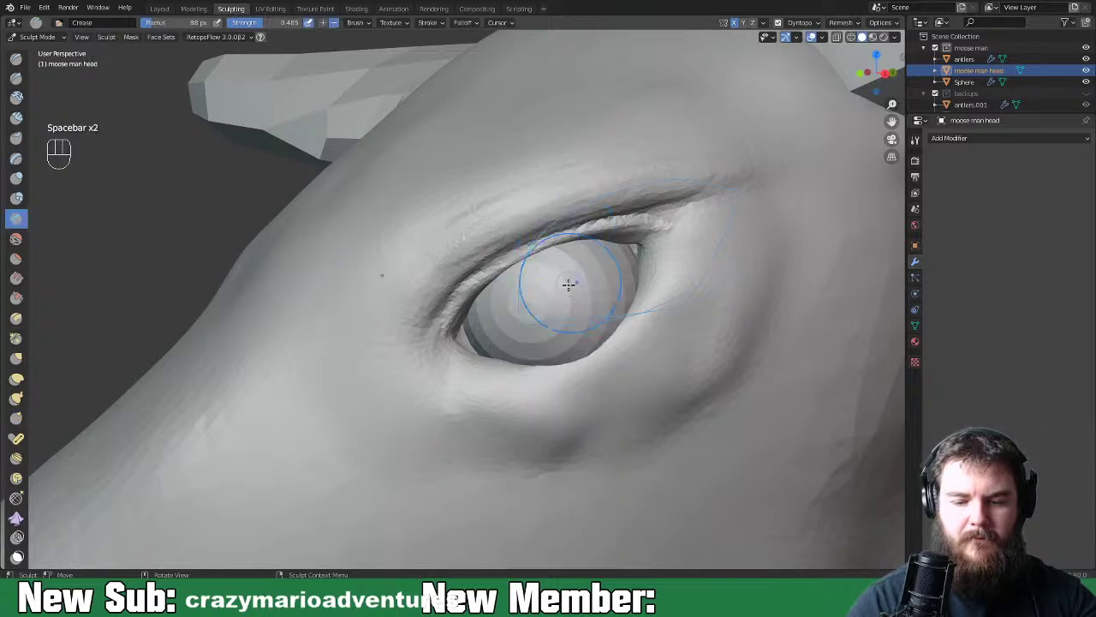
key("f")
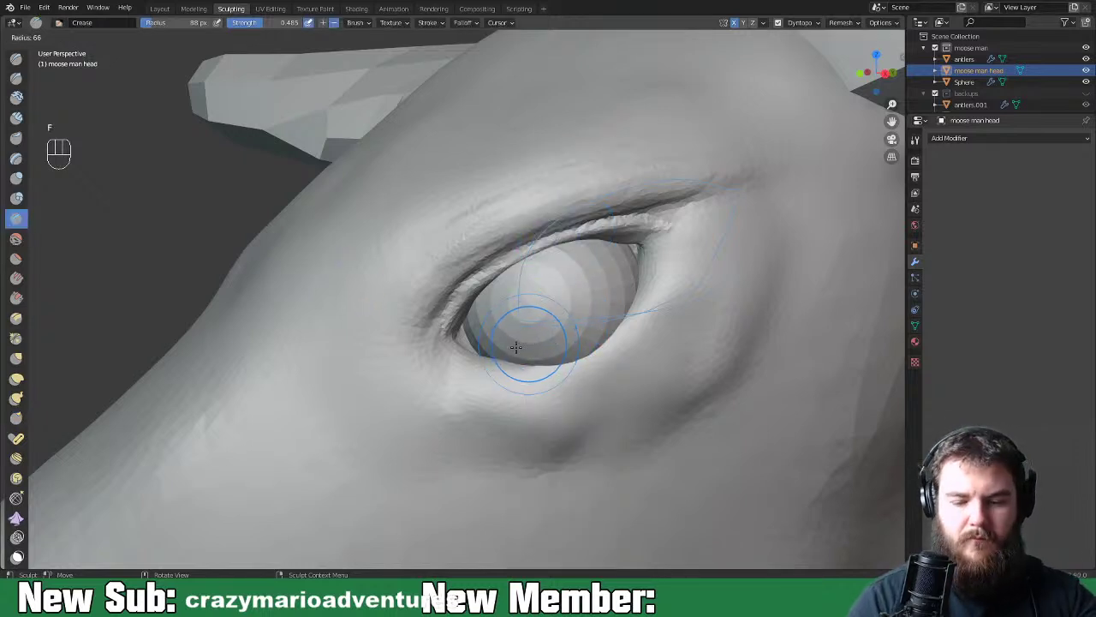
left_click(510, 349)
middle_click_drag(495, 351, 525, 343)
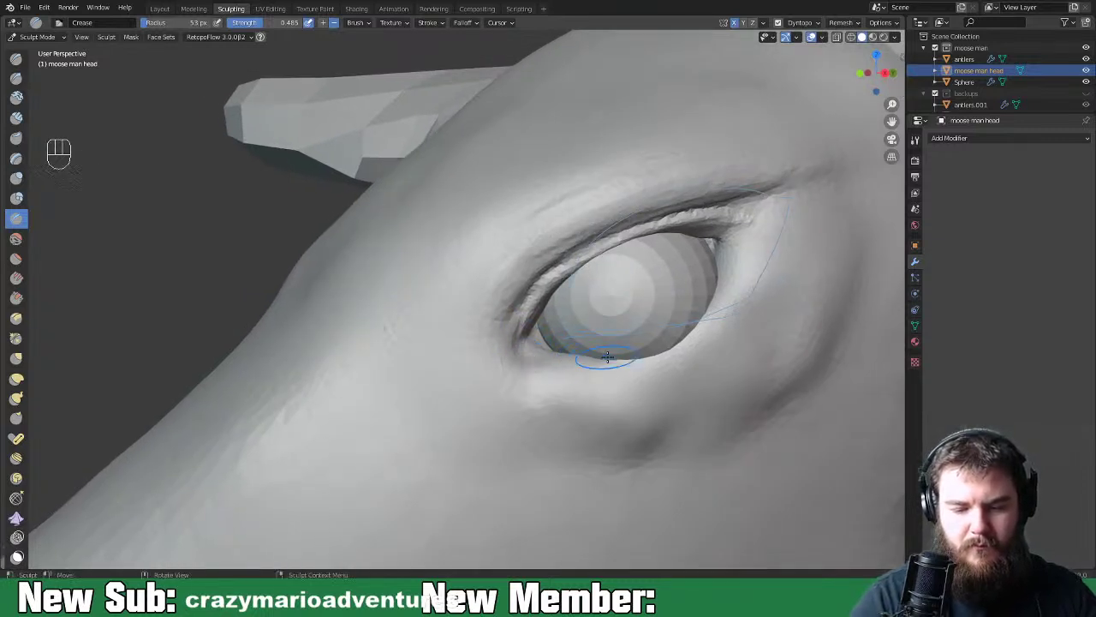
middle_click_drag(522, 353, 565, 387)
left_click_drag(615, 358, 566, 388)
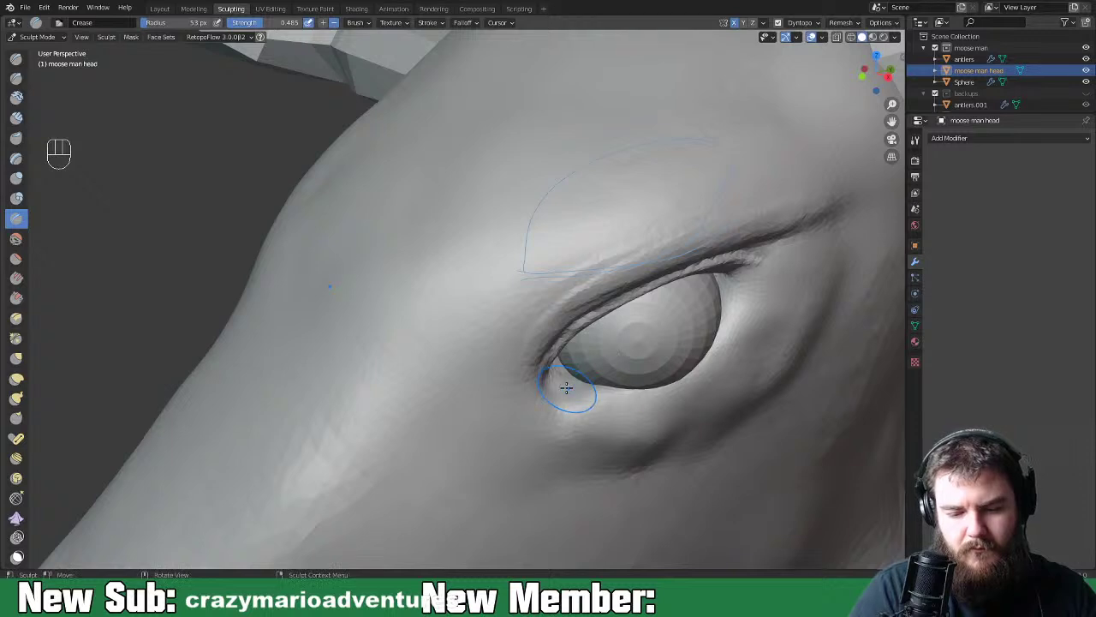
middle_click_drag(604, 359, 734, 281)
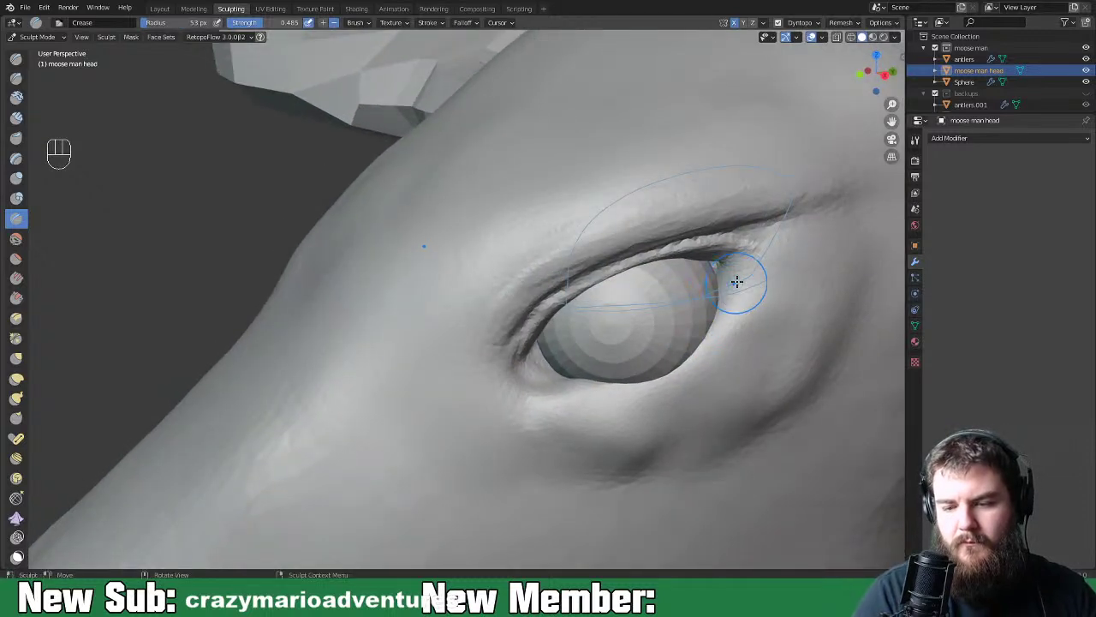
Cut finer creases at the outer and inner eye corners using the Crease brush with a 19 px radius
key("f")
left_click(678, 338)
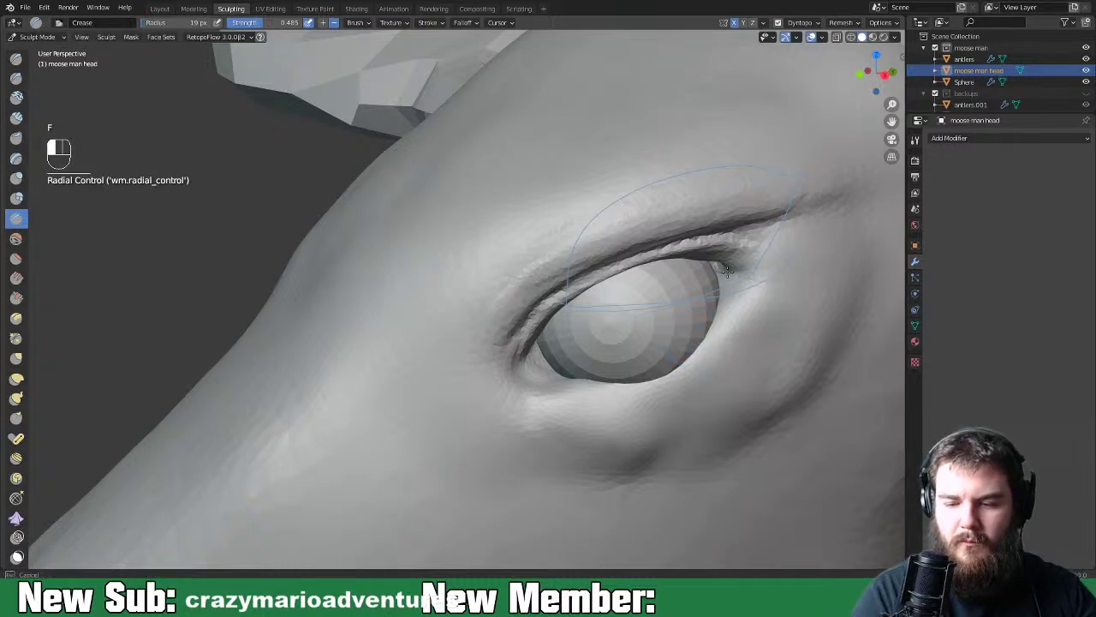
mouse_move(595, 351)
left_mouse_down()
mouse_move(516, 387)
mouse_move(529, 380)
left_mouse_up()
middle_click_drag(694, 338, 633, 378)
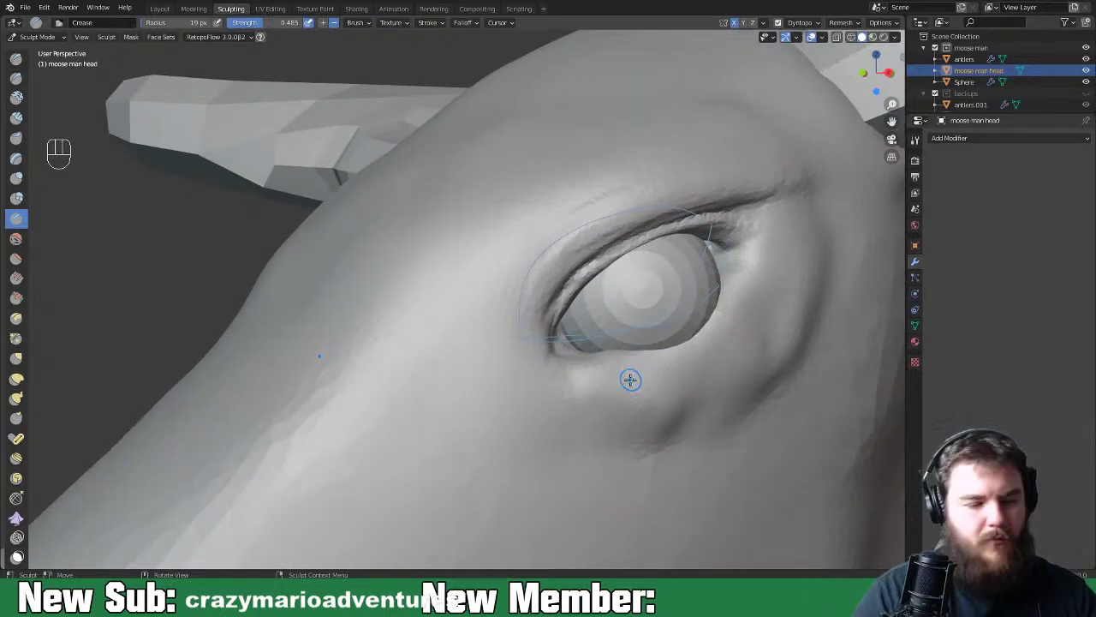
Adjust the inner corner and lower eyelid shape around the eyeball using the Grab brush, enlarging its radius to 143 px
key("space")
key("space")
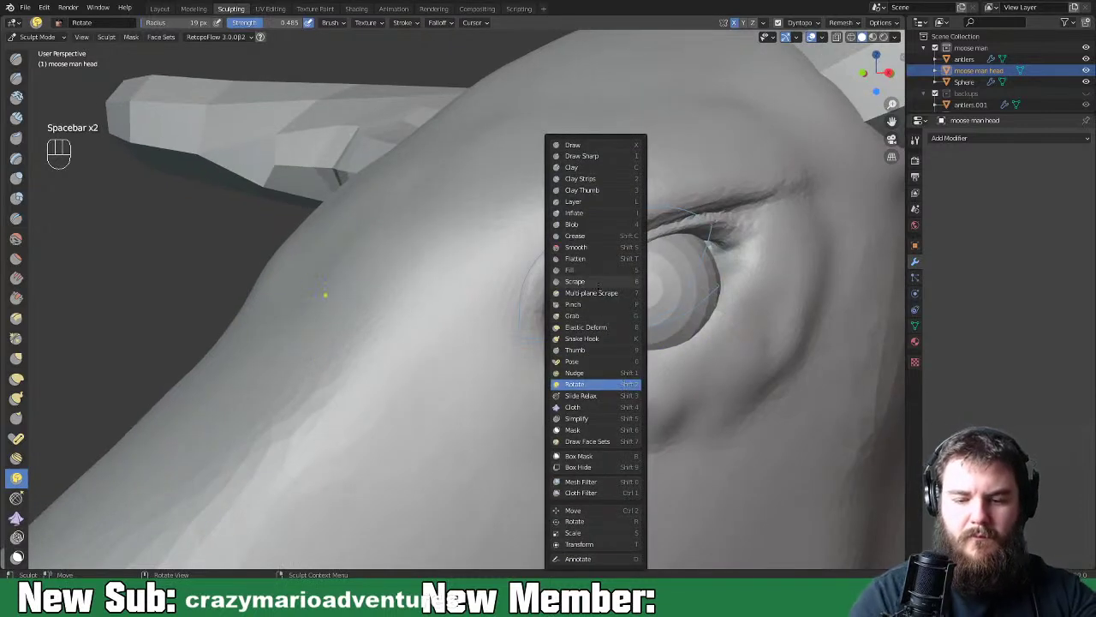
left_click(600, 316)
key("f")
left_click(613, 366)
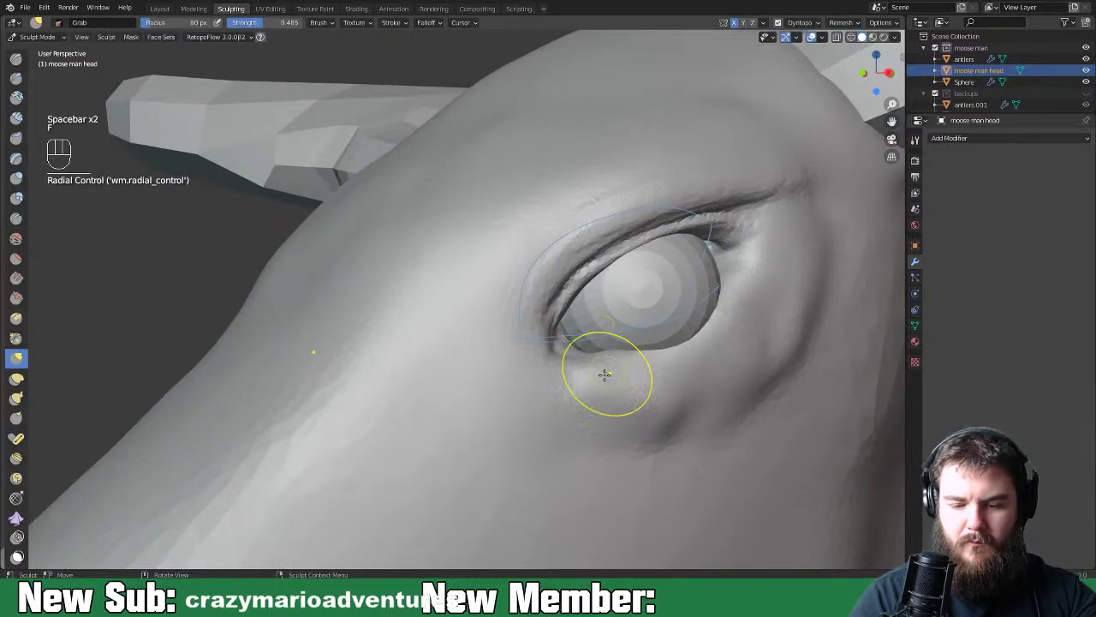
key("f")
left_click(591, 356)
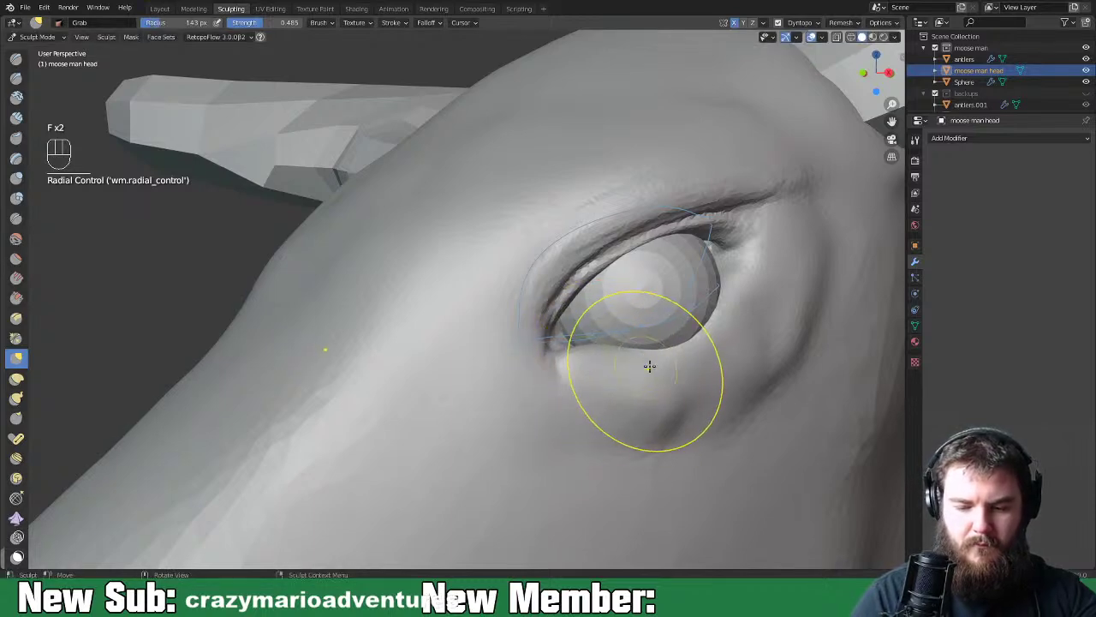
middle_click_drag(697, 340, 666, 342)
mouse_move(681, 335)
left_mouse_down()
mouse_move(665, 345)
mouse_move(702, 323)
left_mouse_up()
middle_click_drag(702, 324, 722, 343)
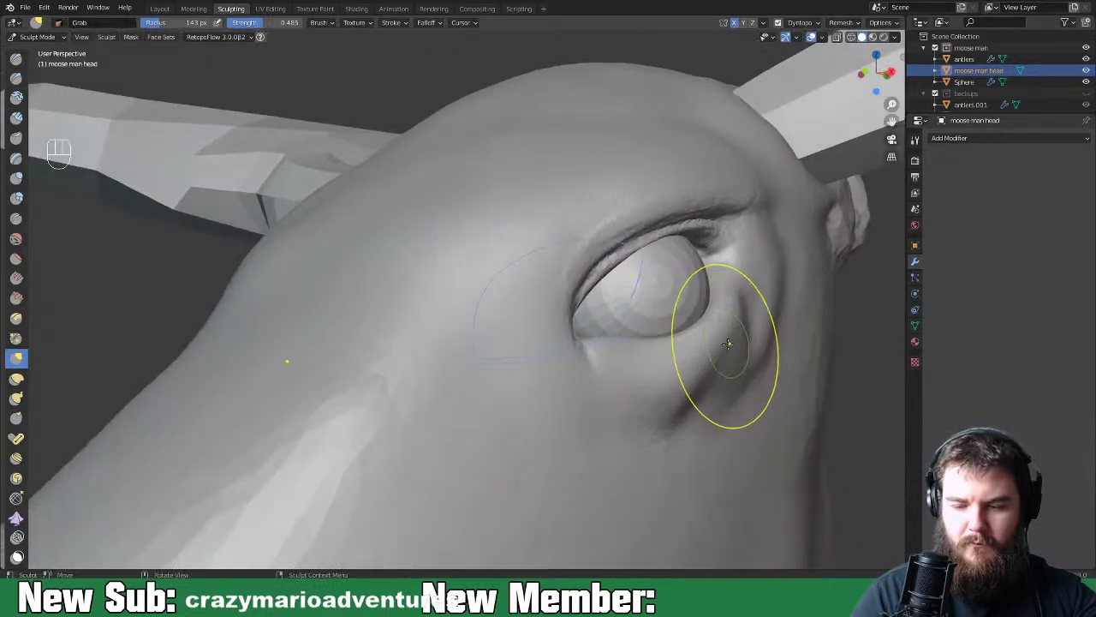
Smooth the folds beneath the lower eyelid, from the outer side to the inner corner
left_click_drag(724, 385, 715, 377, "shift")
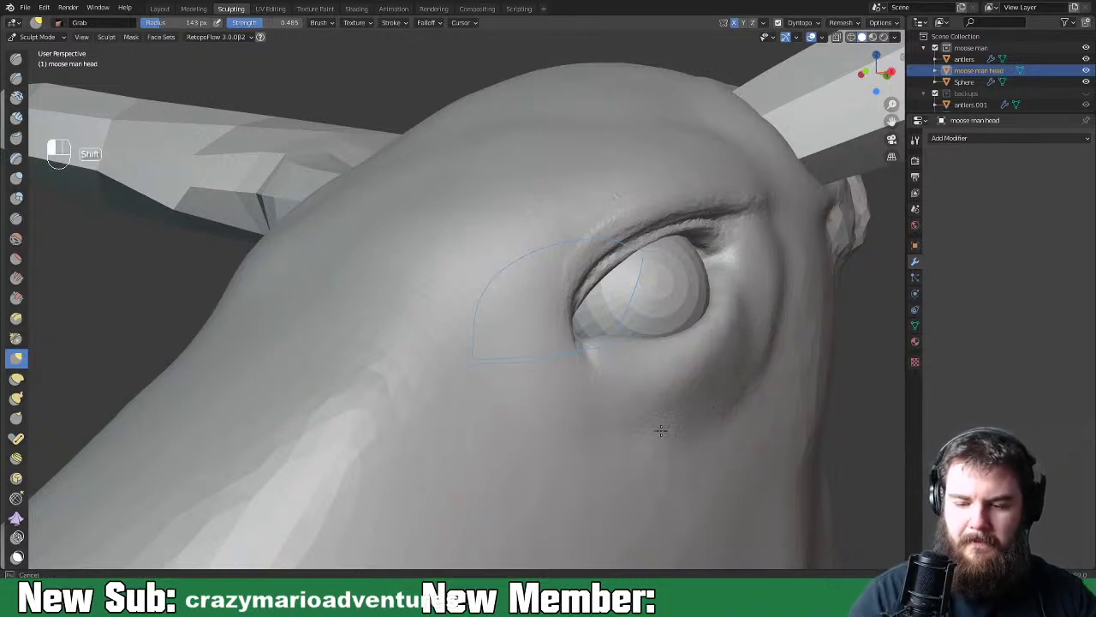
left_click_drag(598, 376, 626, 411, "shift")
mouse_move(625, 411)
middle_mouse_down()
mouse_move(558, 428)
mouse_move(644, 385)
mouse_move(663, 362)
mouse_move(660, 432)
mouse_move(543, 465)
mouse_move(548, 453)
mouse_move(528, 438)
mouse_move(539, 453)
middle_mouse_up()
scroll(616, 415, "down", 3)
scroll(648, 360, "down", 4)
scroll(548, 432, "up", 5)
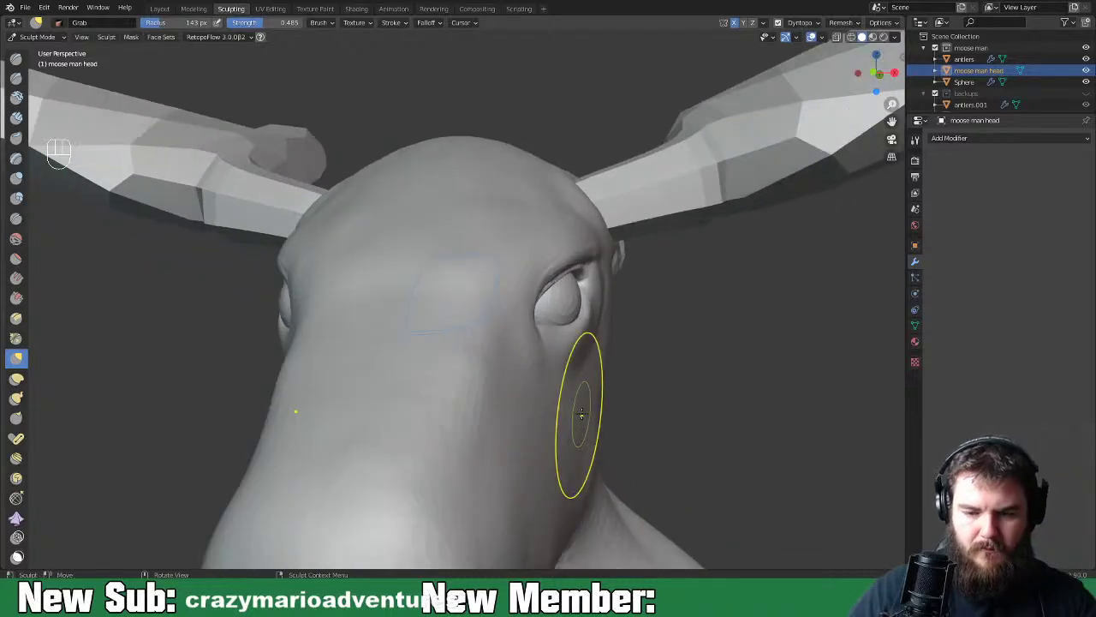
Switch to Object Mode and rotate the mirrored eyeball sphere around the global Z axis, plus about 11° around global X
key("ctrl+Tab")
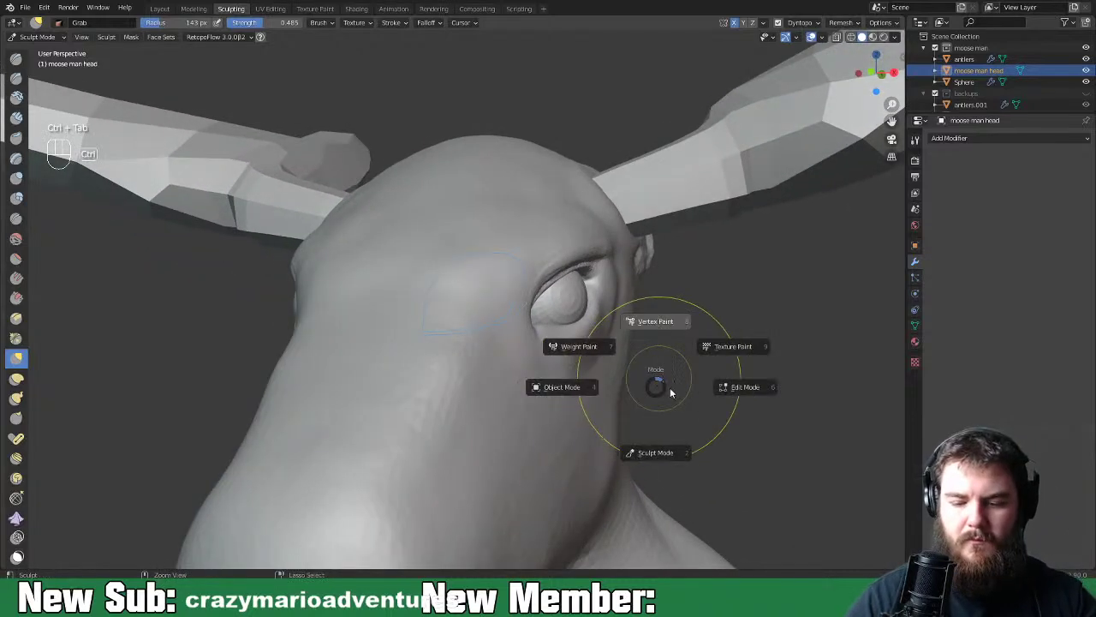
key("ctrl+Tab")
key("ctrl+Tab")
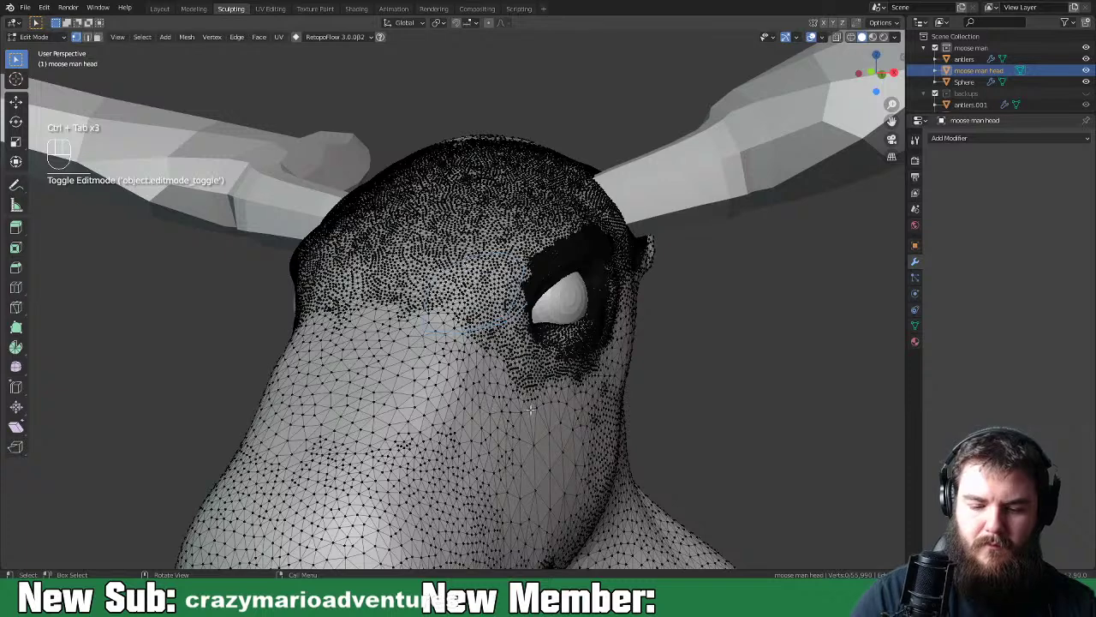
key("ctrl+Tab")
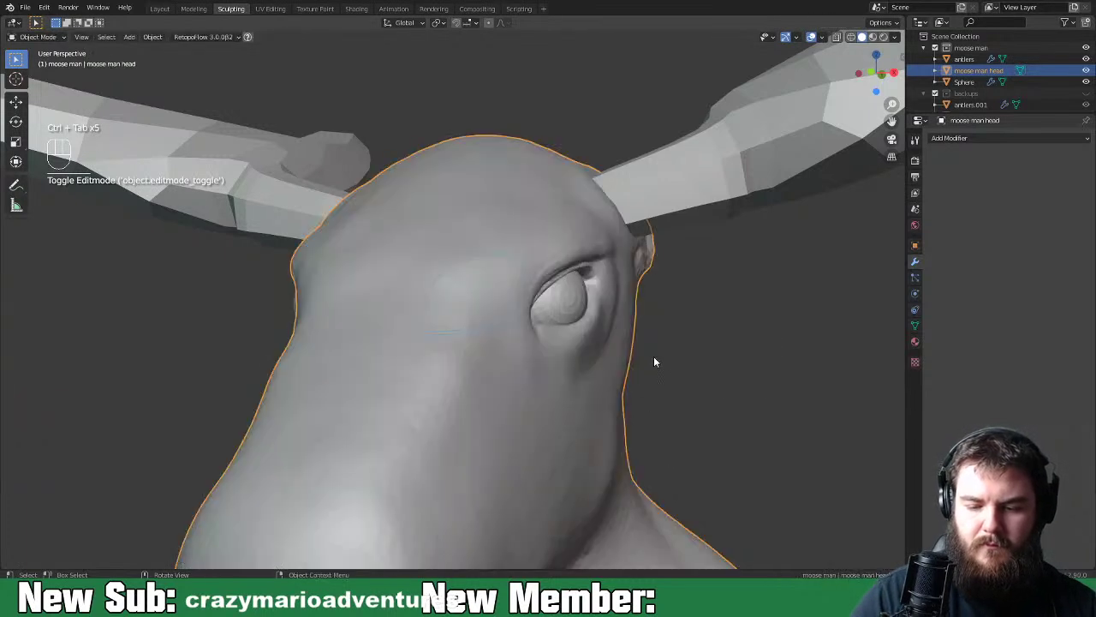
left_click(575, 317)
key("r")
key("z")
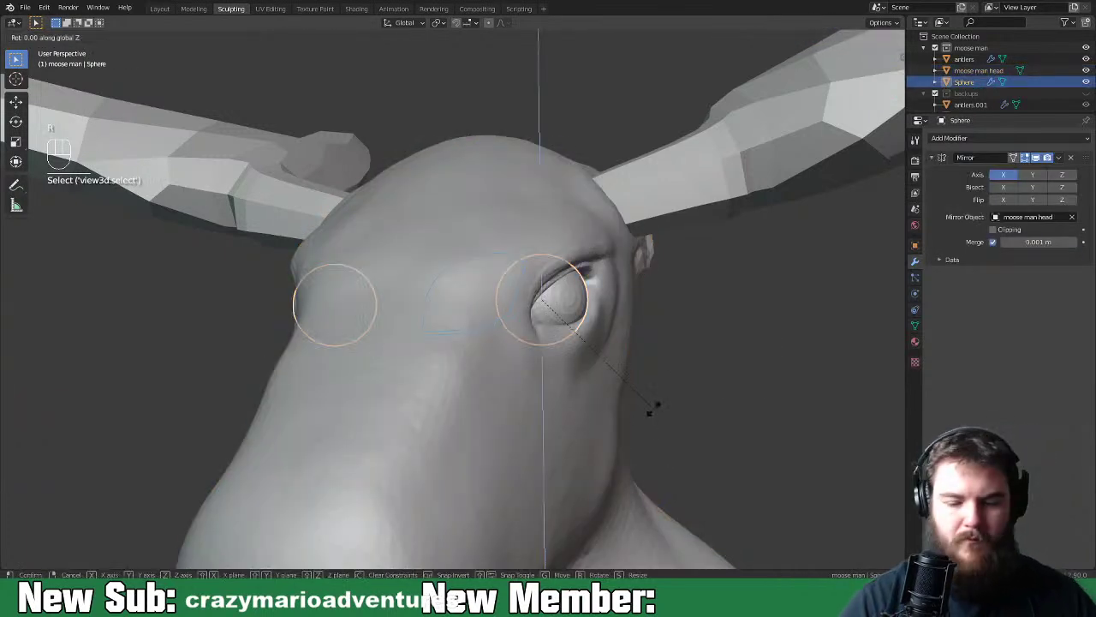
left_click(657, 366)
key("r")
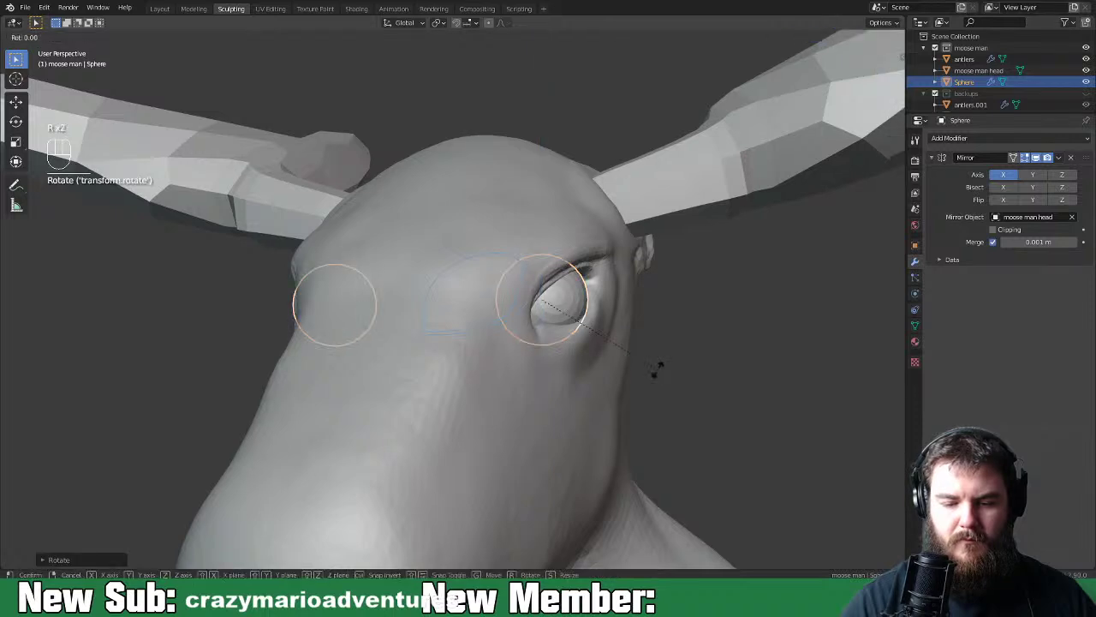
key("x")
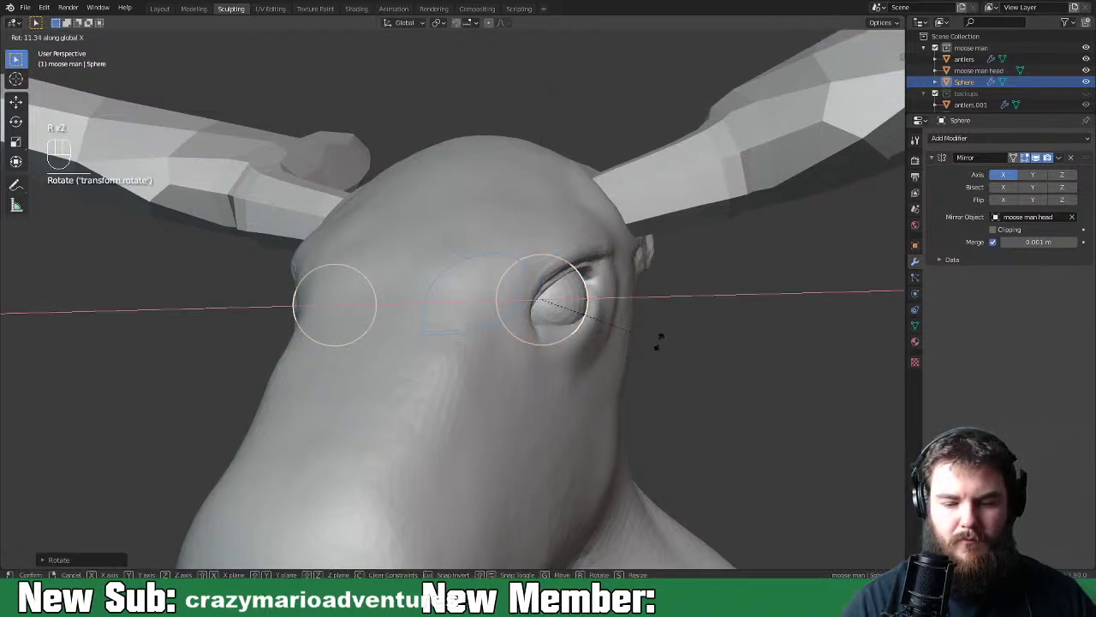
left_click(660, 342)
Shade the eyeball sphere smooth, and put the moose man head back into Sculpt Mode
middle_click_drag(661, 349, 655, 375)
right_click(655, 375)
left_click(653, 380)
left_click(653, 414)
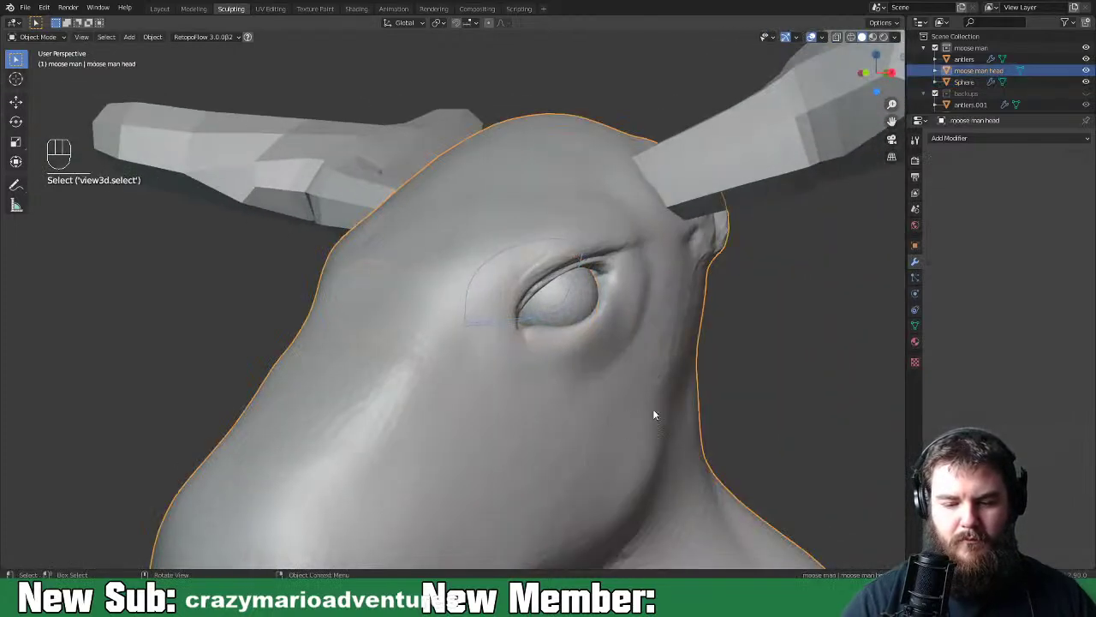
mouse_move(696, 392)
middle_mouse_down()
mouse_move(765, 382)
mouse_move(697, 379)
mouse_move(599, 399)
mouse_move(695, 408)
middle_mouse_up()
key("ctrl+Tab")
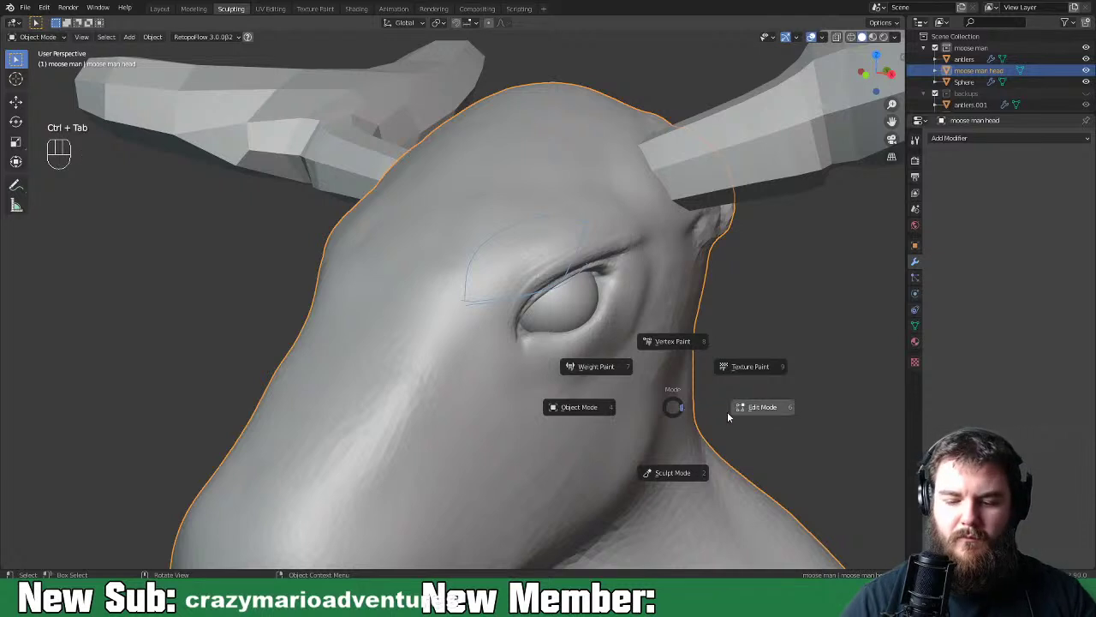
left_click(658, 470)
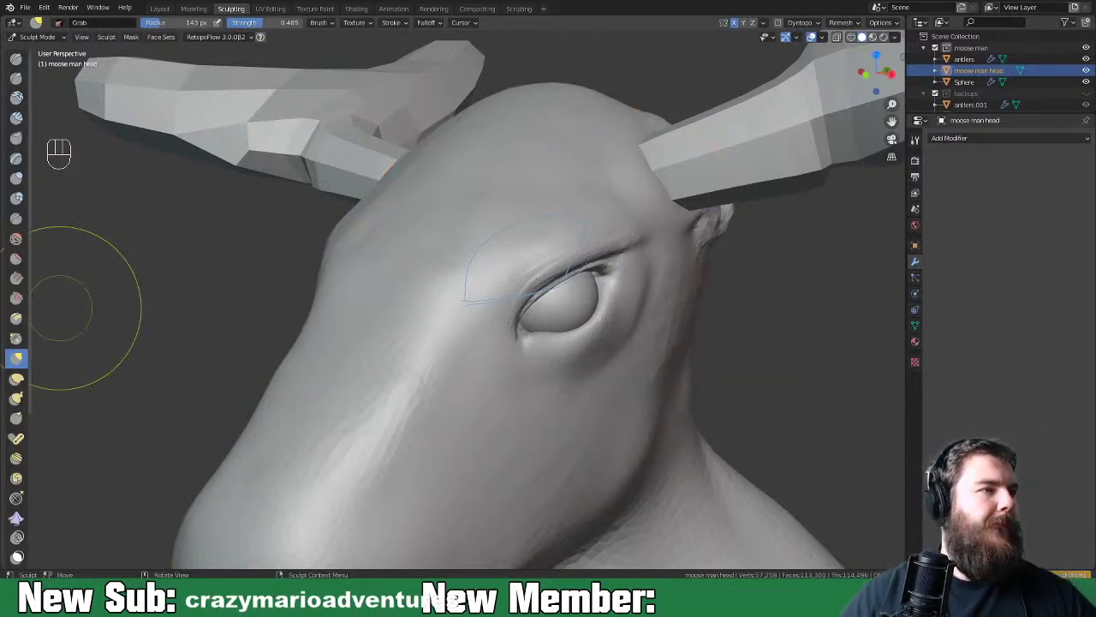
scroll(624, 411, "down", 8)
mouse_move(519, 405)
middle_mouse_down()
mouse_move(694, 380)
mouse_move(456, 398)
mouse_move(516, 384)
middle_mouse_up()
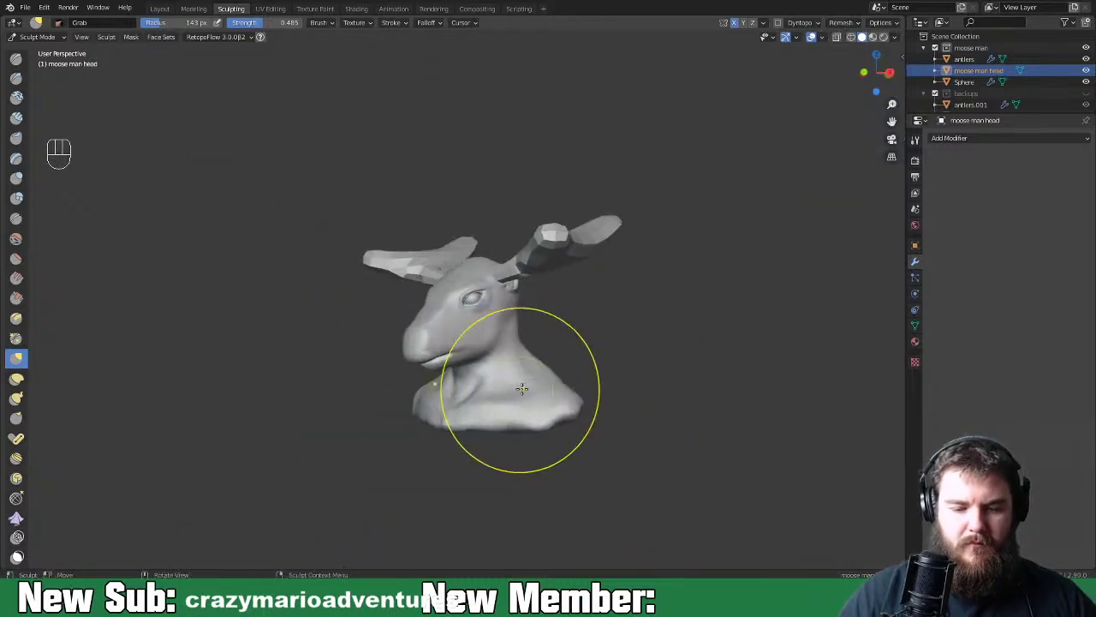
scroll(465, 367, "up", 8)
mouse_move(431, 380)
middle_mouse_down("shift")
mouse_move(403, 348)
mouse_move(494, 333)
mouse_move(411, 323)
mouse_move(378, 359)
mouse_move(448, 362)
middle_mouse_up("shift")
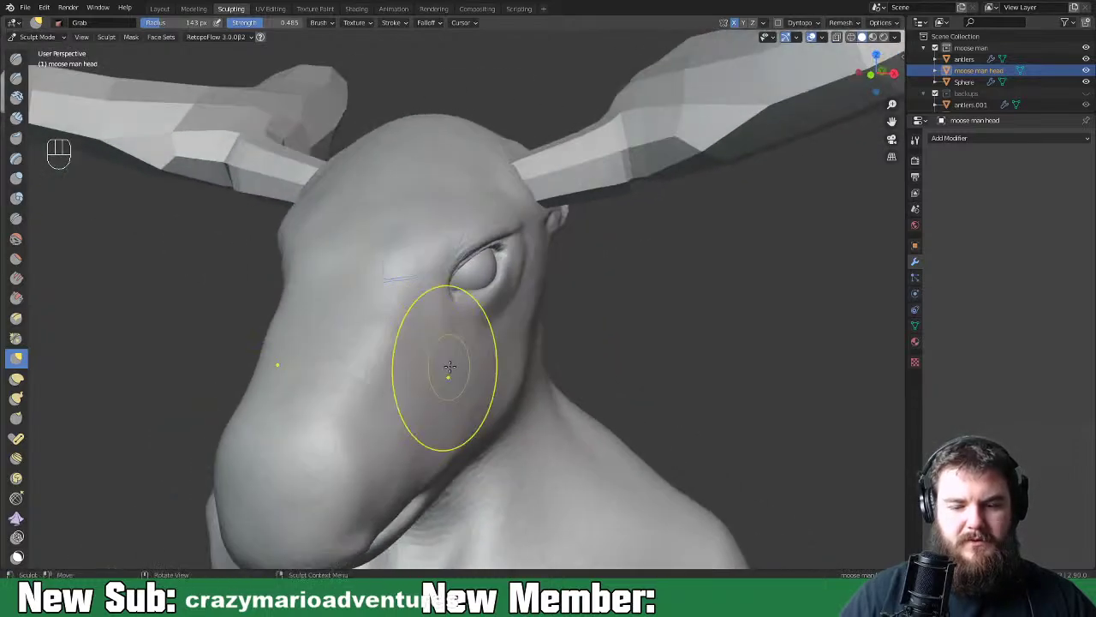
scroll(451, 347, "up", 3)
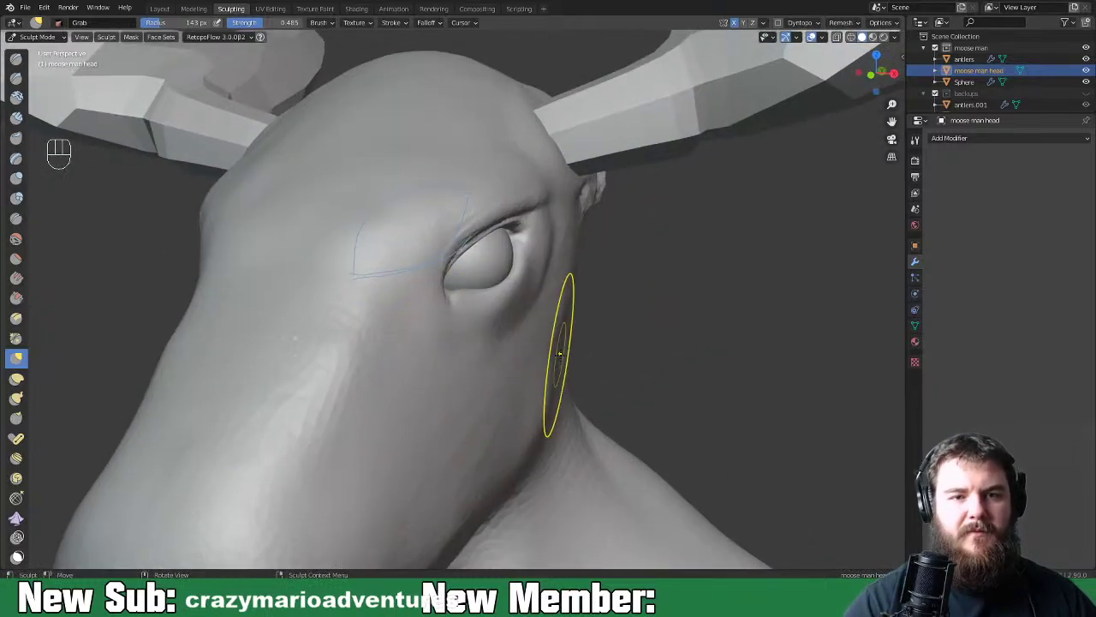
Reduce the Grab brush radius to 88 px and push the cheek contour below the eye inward
key("f")
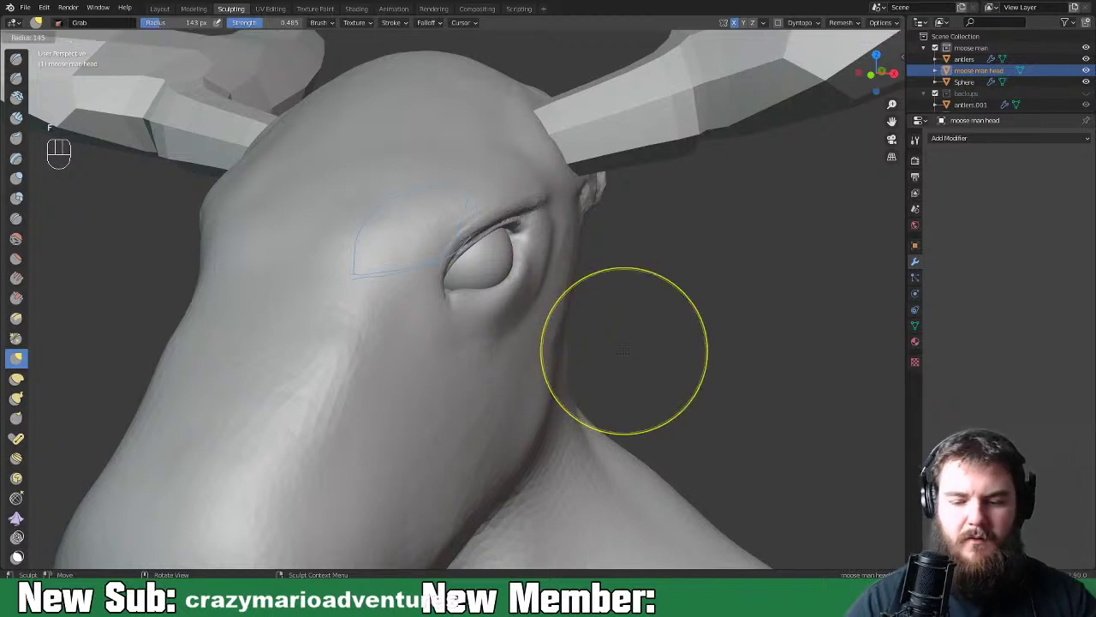
left_click(604, 351)
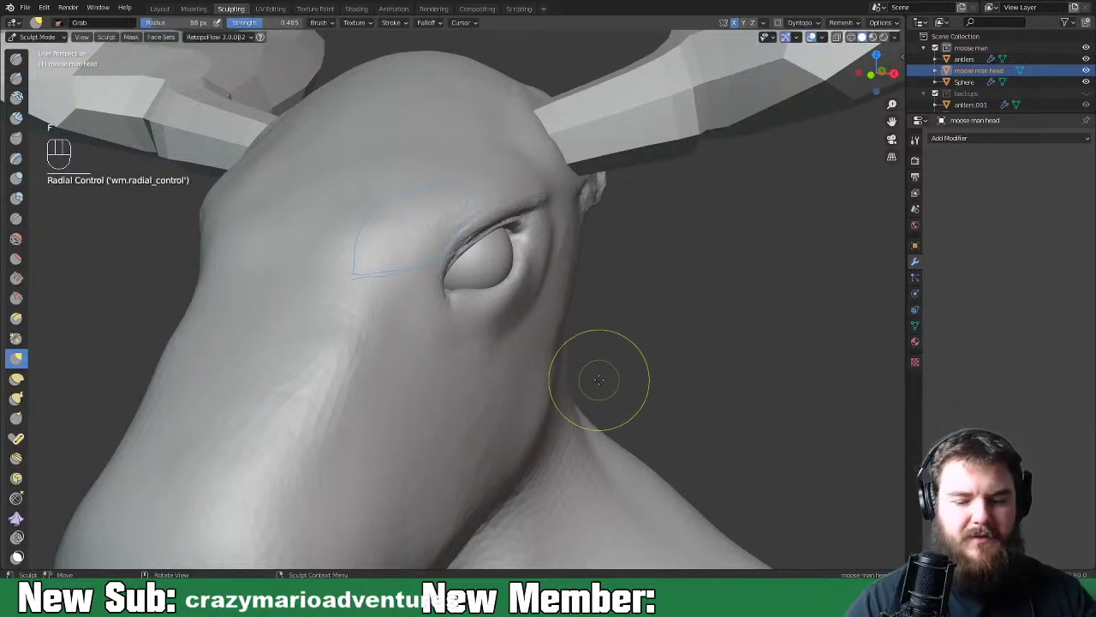
mouse_move(601, 375)
middle_mouse_down()
mouse_move(574, 343)
mouse_move(640, 363)
mouse_move(653, 380)
middle_mouse_up()
left_click_drag(569, 358, 554, 343)
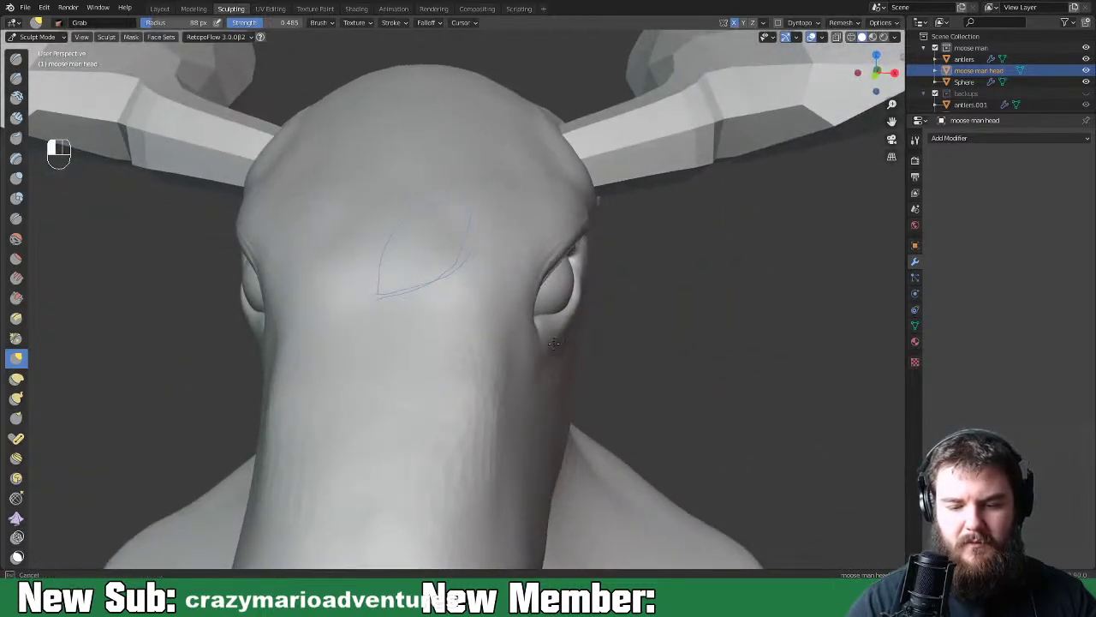
middle_click_drag(567, 339, 574, 360)
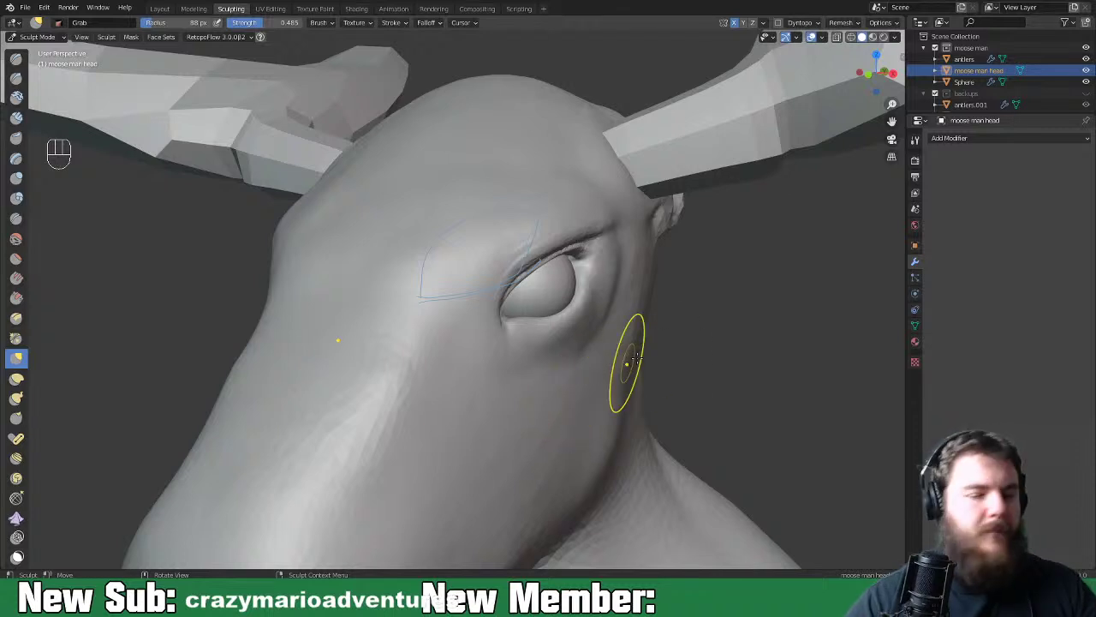
Switch to the Clay Strips brush and add volume to the cheek below the outer eye corner
key("space")
key("space")
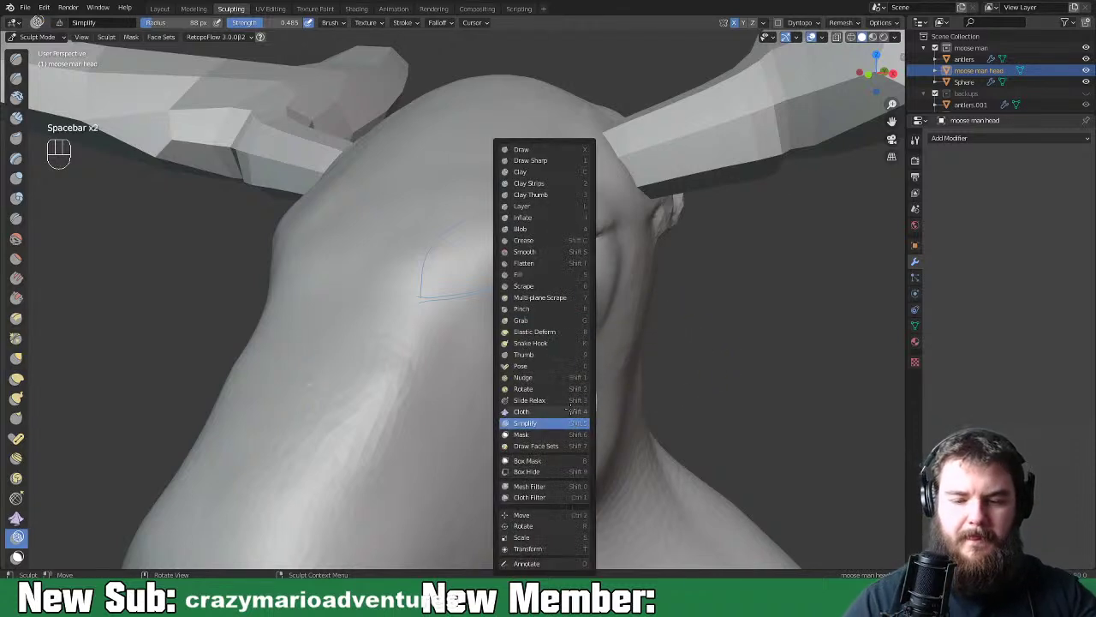
left_click(531, 183)
mouse_move(531, 183)
middle_mouse_down()
mouse_move(598, 427)
mouse_move(592, 403)
middle_mouse_up()
mouse_move(548, 300)
left_mouse_down()
mouse_move(577, 367)
mouse_move(553, 438)
mouse_move(585, 334)
left_mouse_up()
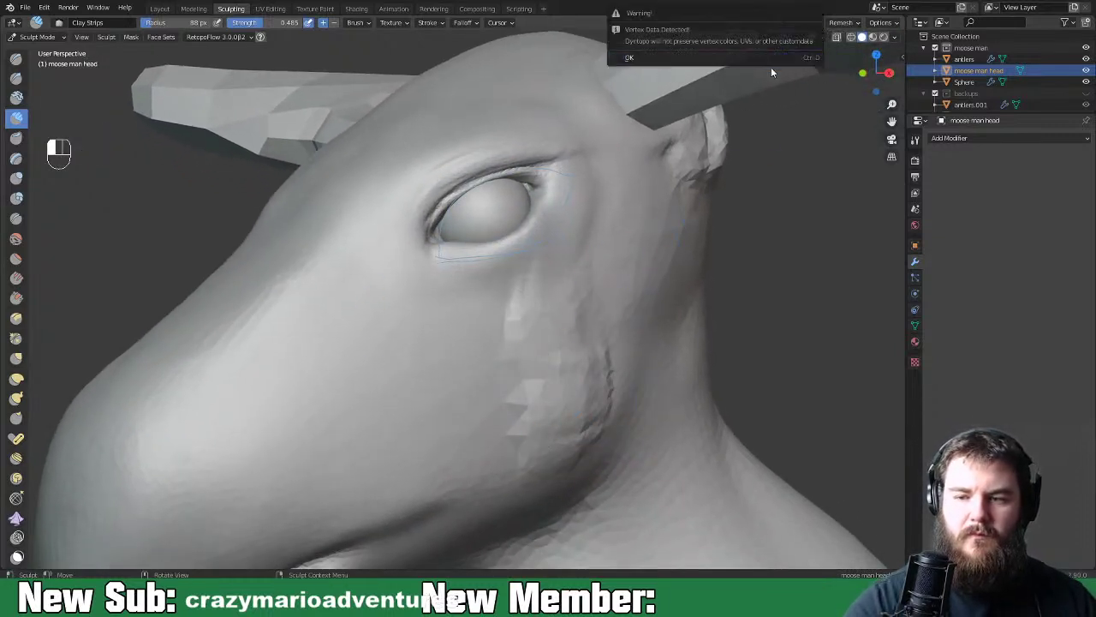
Enable Dyntopo, build up the cheek from the outer eye towards the mouth with Clay Strips, and smooth the strokes
left_click(767, 37)
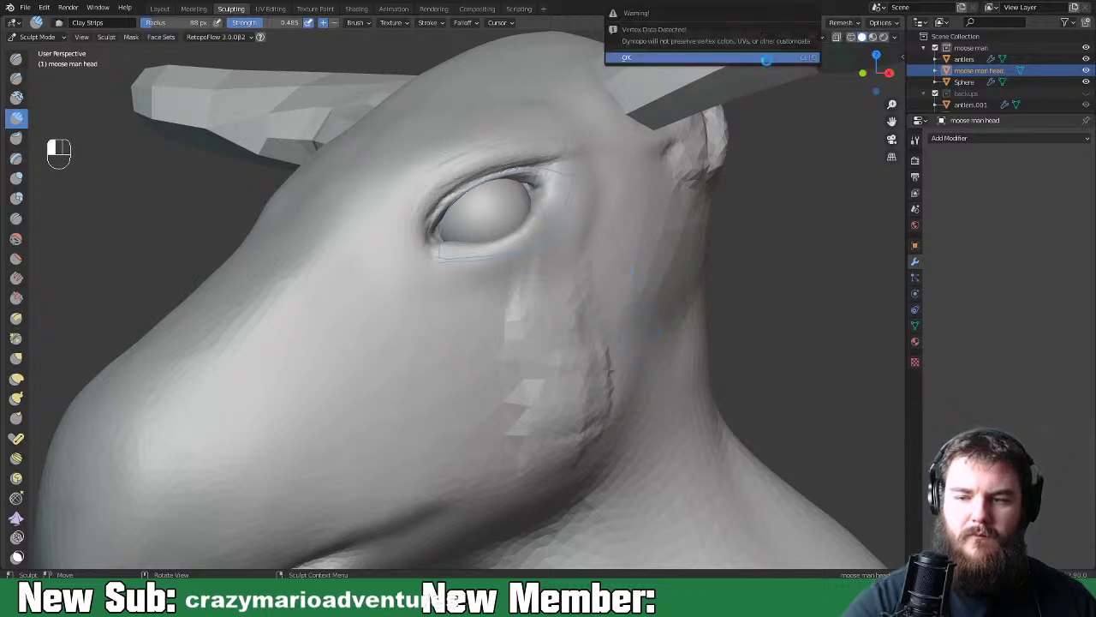
left_click(767, 59)
mouse_move(631, 288)
left_mouse_down()
mouse_move(521, 318)
mouse_move(531, 359)
mouse_move(586, 383)
mouse_move(623, 244)
mouse_move(618, 411)
mouse_move(584, 432)
mouse_move(486, 437)
mouse_move(382, 357)
mouse_move(295, 448)
left_mouse_up()
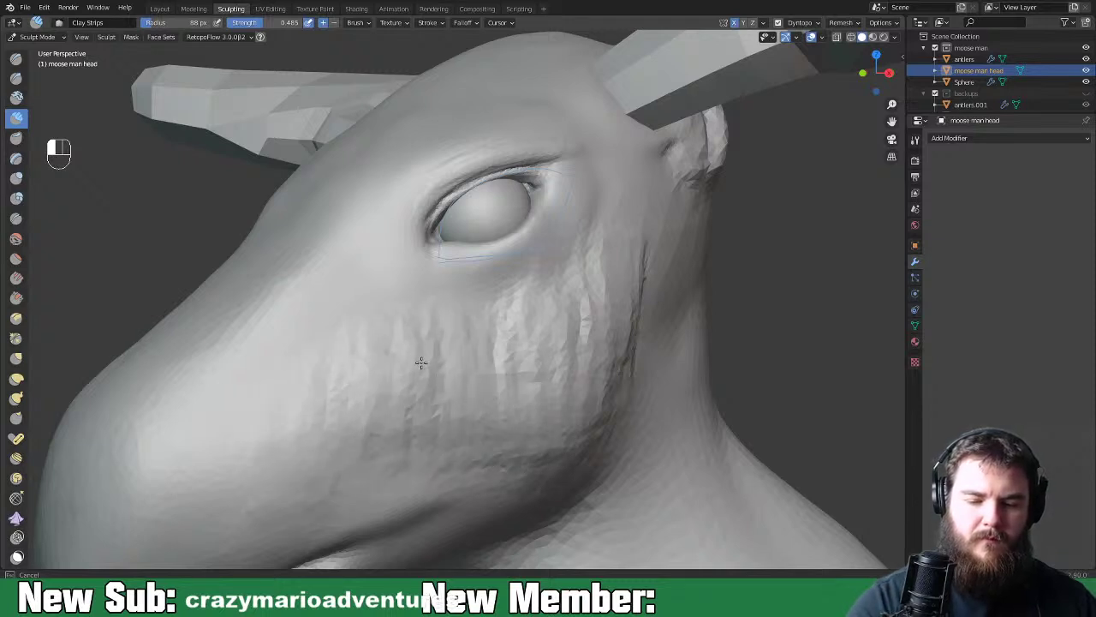
mouse_move(599, 257)
left_mouse_down("shift")
mouse_move(634, 242)
mouse_move(616, 337)
left_mouse_up("shift")
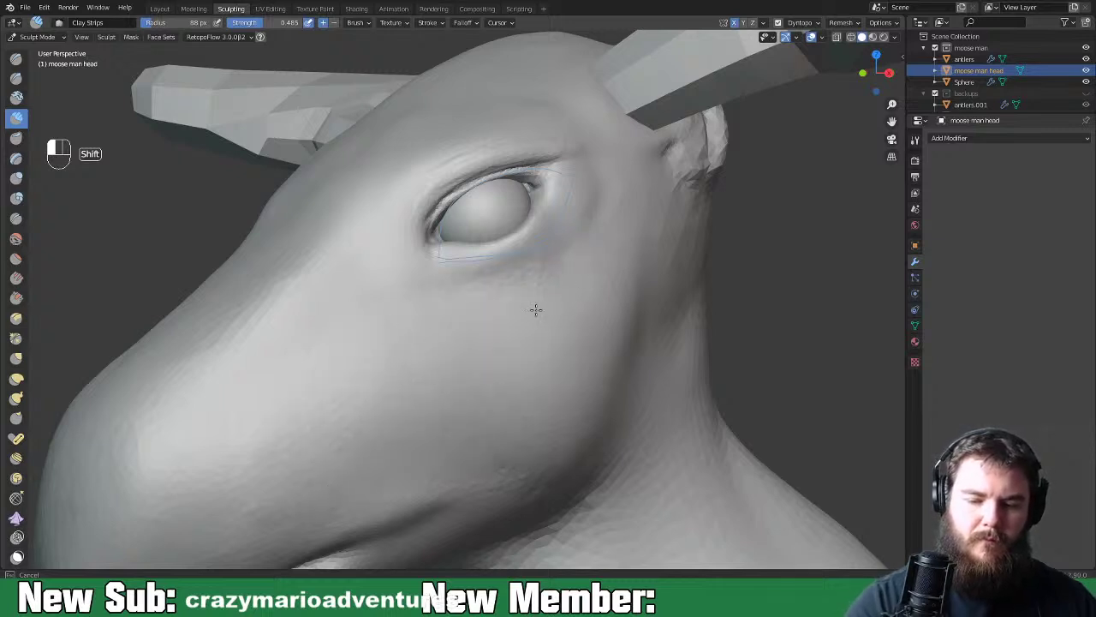
Inspect the head's overall form from the front and side, and examine the eyelids up close
middle_click_drag(520, 300, 781, 341)
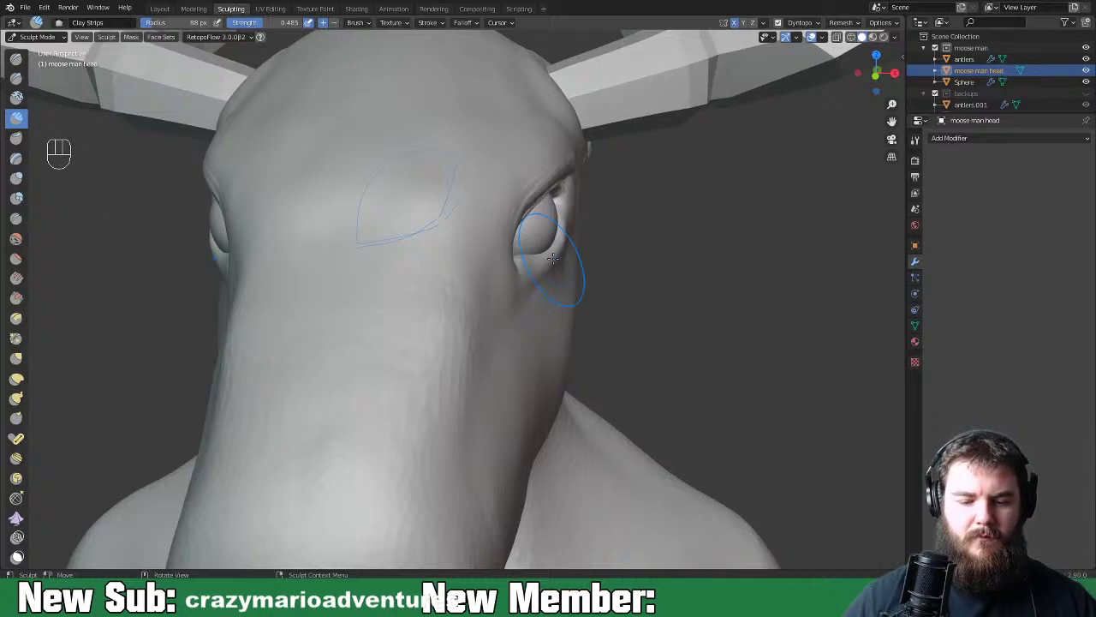
scroll(553, 258, "down", 6)
middle_click_drag(553, 258, 438, 425)
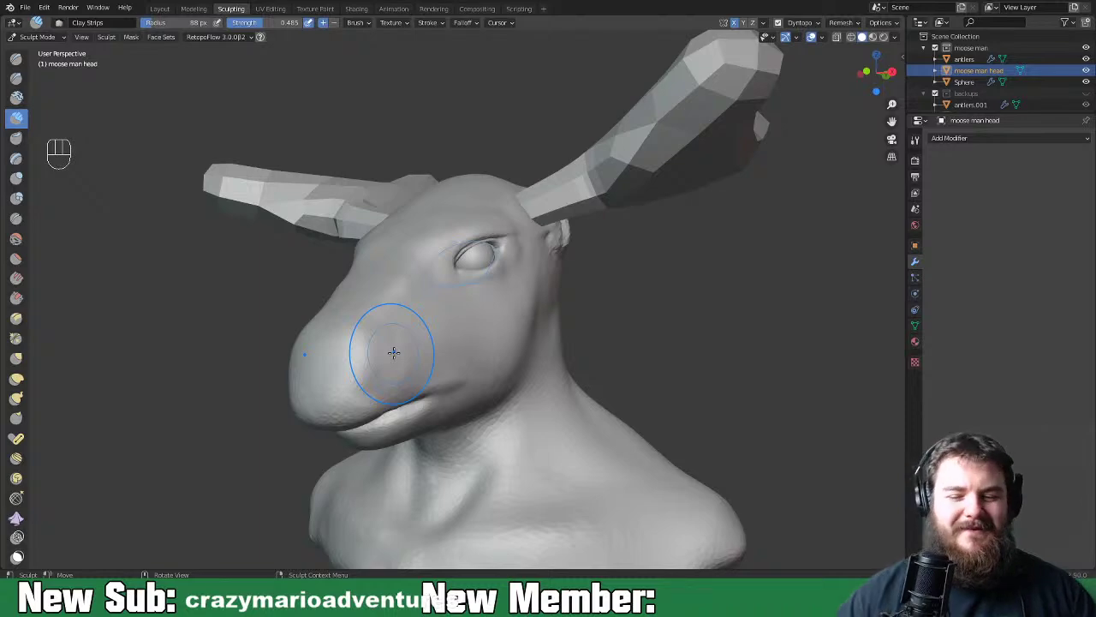
scroll(479, 336, "up", 3)
mouse_move(480, 339)
middle_mouse_down()
mouse_move(591, 339)
mouse_move(501, 340)
mouse_move(491, 320)
mouse_move(512, 264)
middle_mouse_up()
mouse_move(651, 336)
middle_mouse_down()
mouse_move(611, 362)
mouse_move(625, 335)
middle_mouse_up()
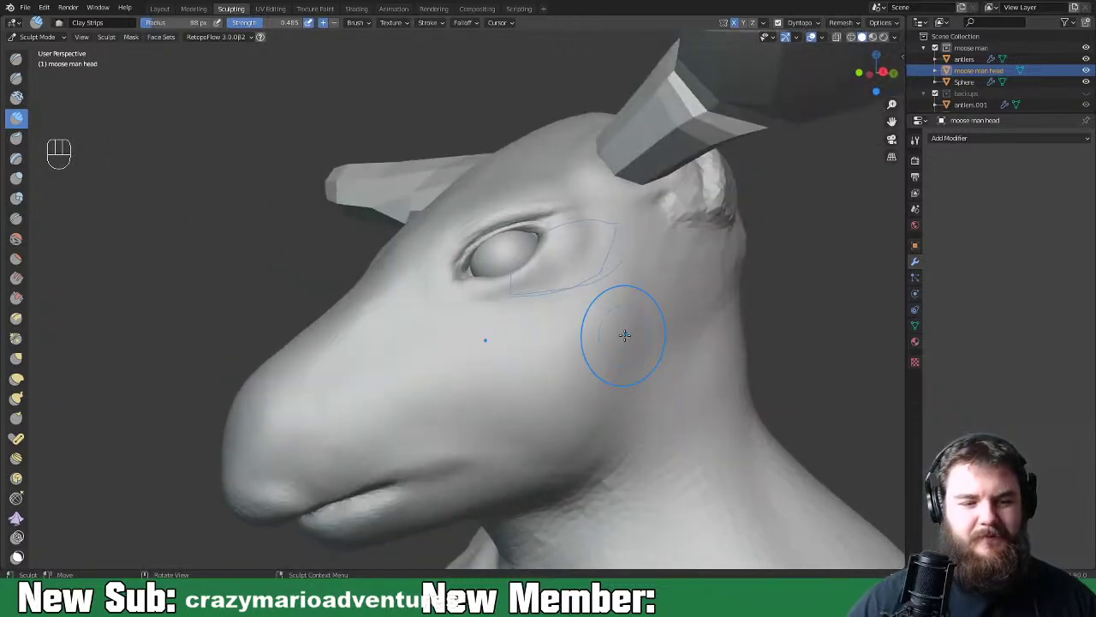
scroll(600, 257, "up", 12)
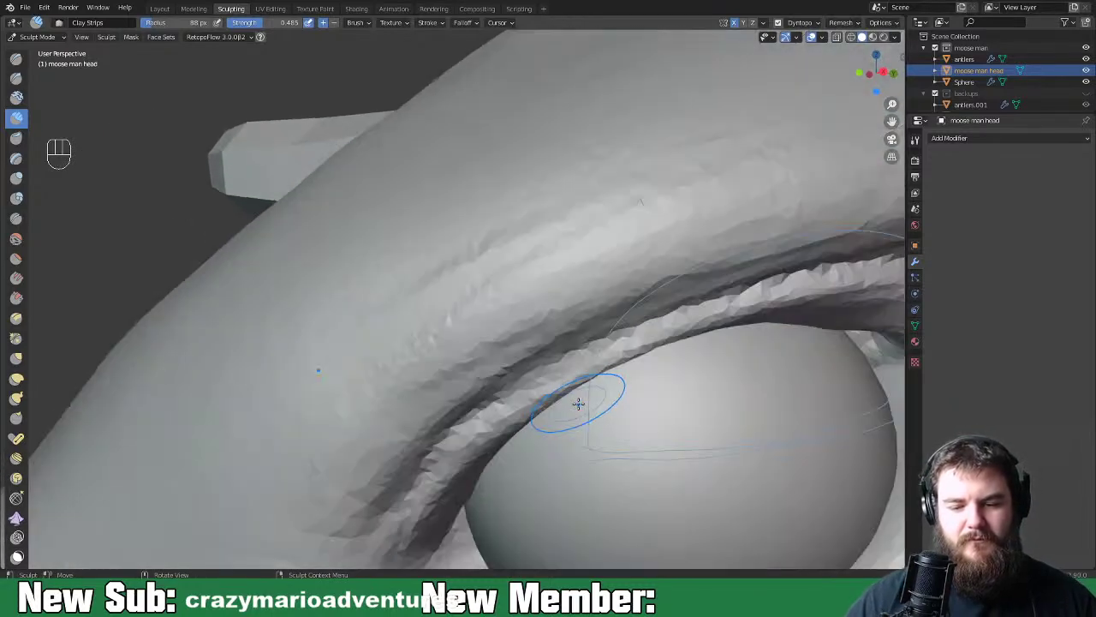
scroll(551, 369, "down", 6)
scroll(487, 345, "up", 3)
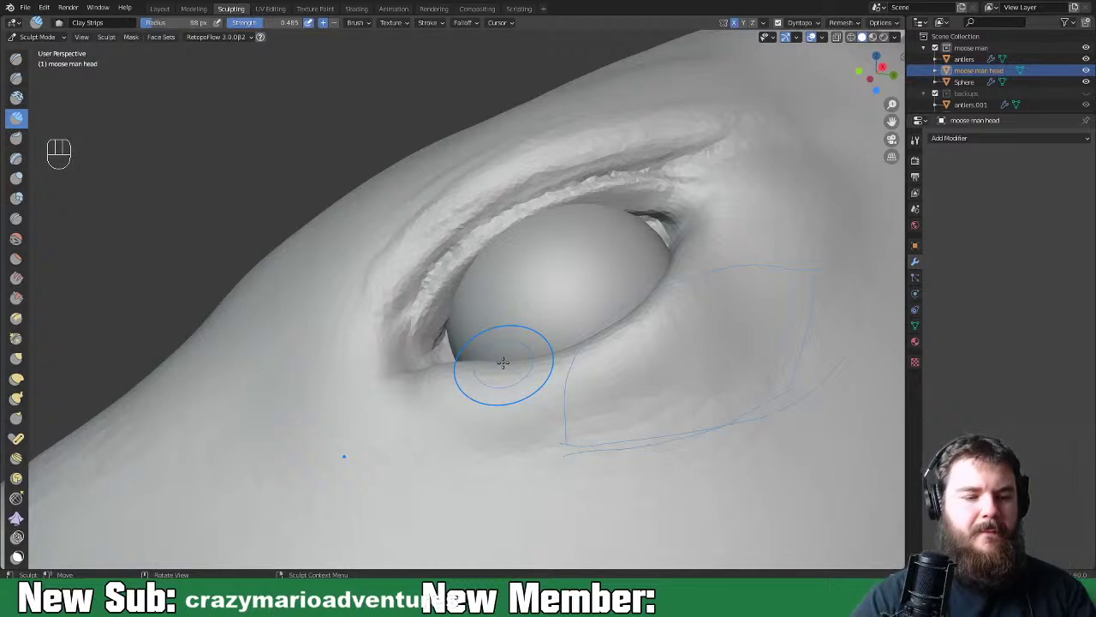
middle_click_drag(590, 279, 585, 283)
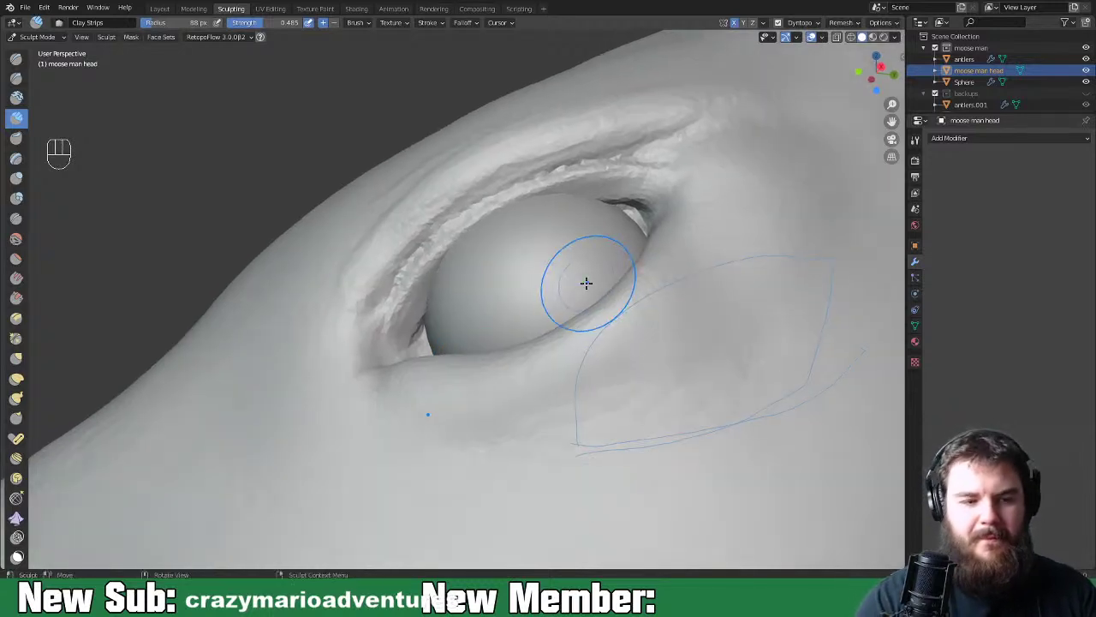
Build up the upper eyelid rim above the eyeball towards the outer corner using Clay Strips with a 57 px radius
key("space")
left_click(572, 327)
key("space")
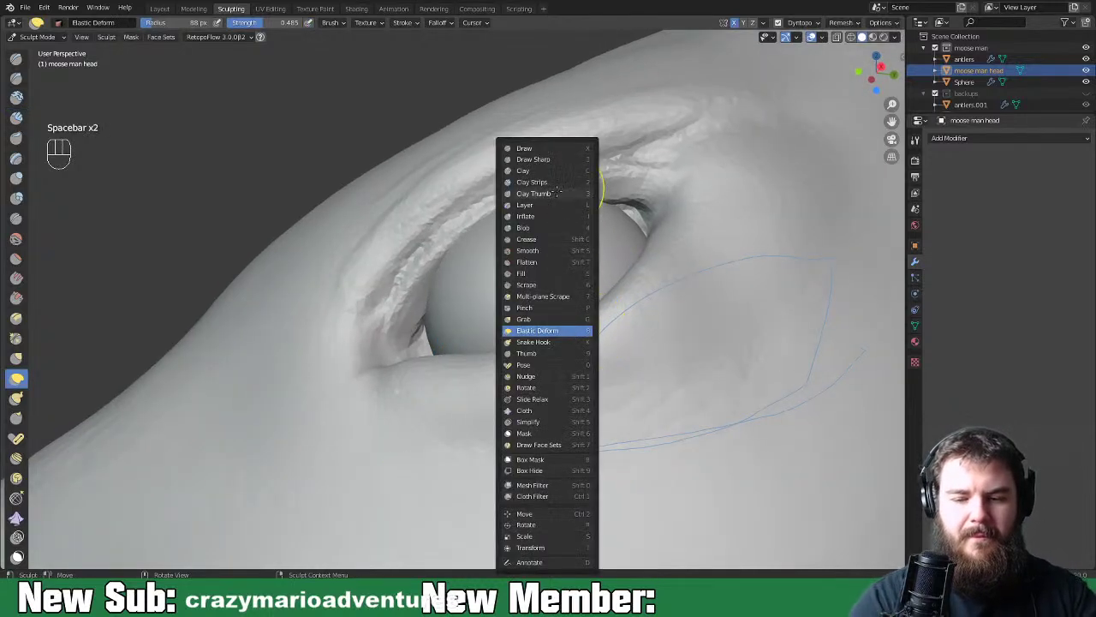
left_click(553, 182)
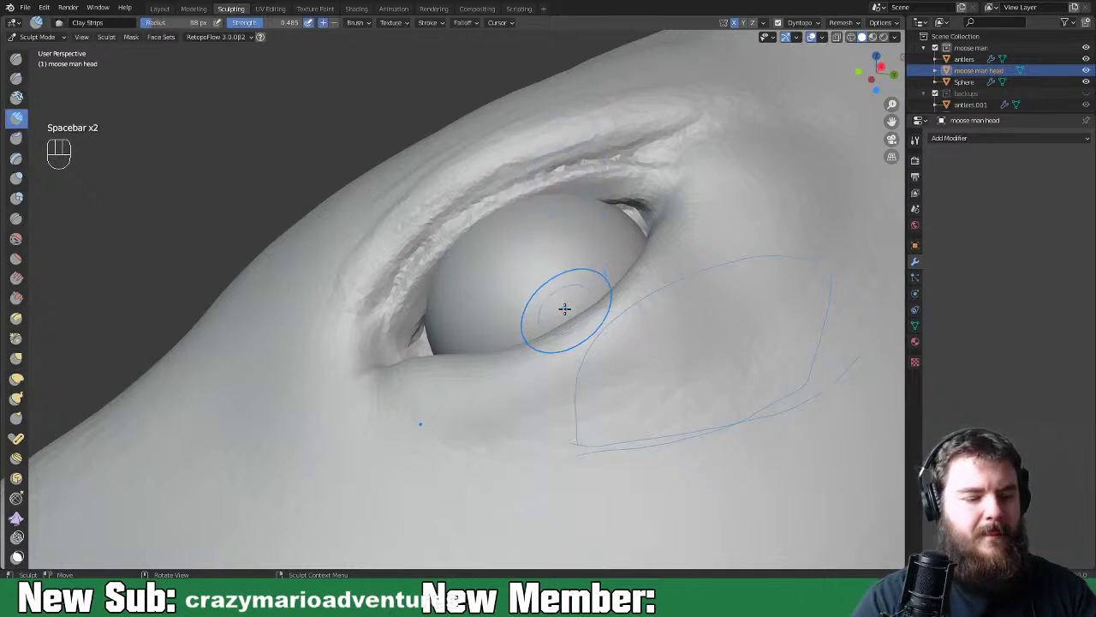
key("f")
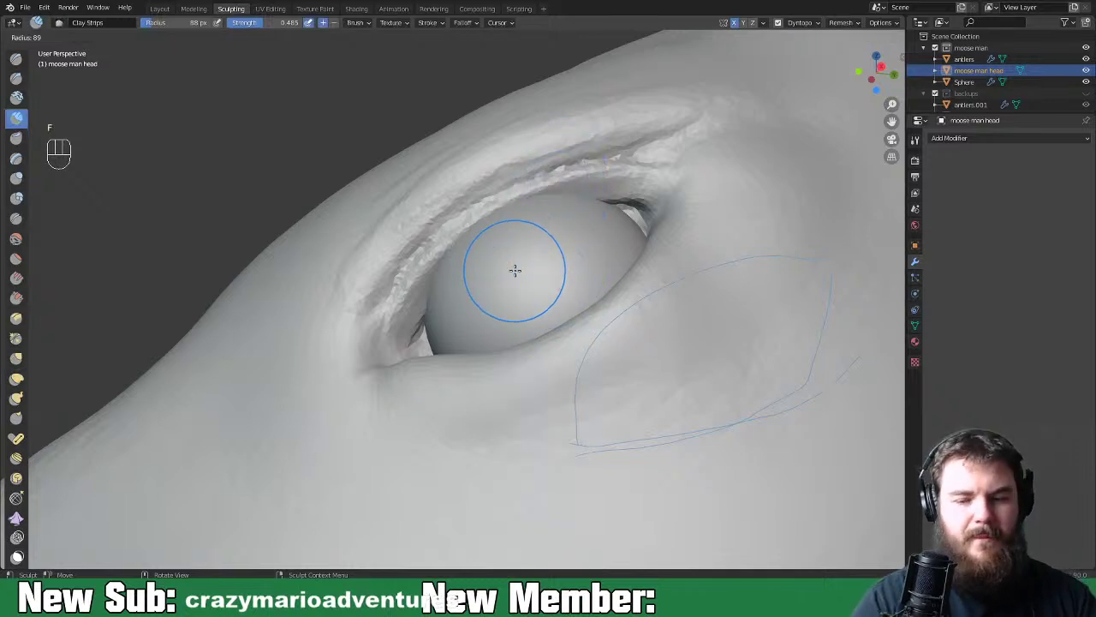
left_click(505, 278)
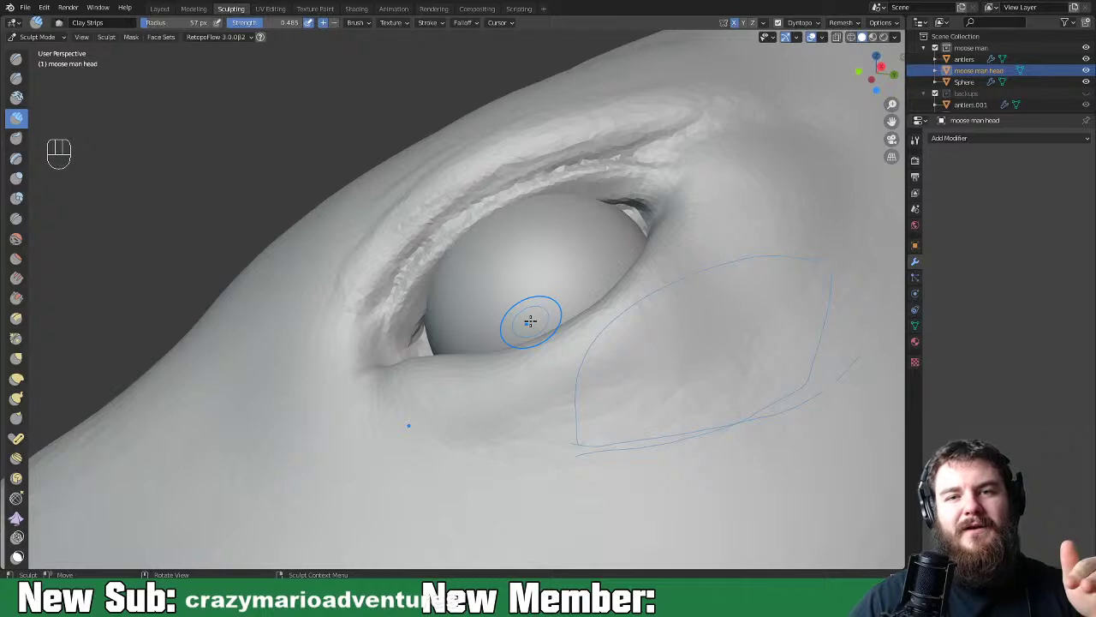
mouse_move(590, 360)
middle_mouse_down()
mouse_move(622, 345)
mouse_move(598, 385)
middle_mouse_up()
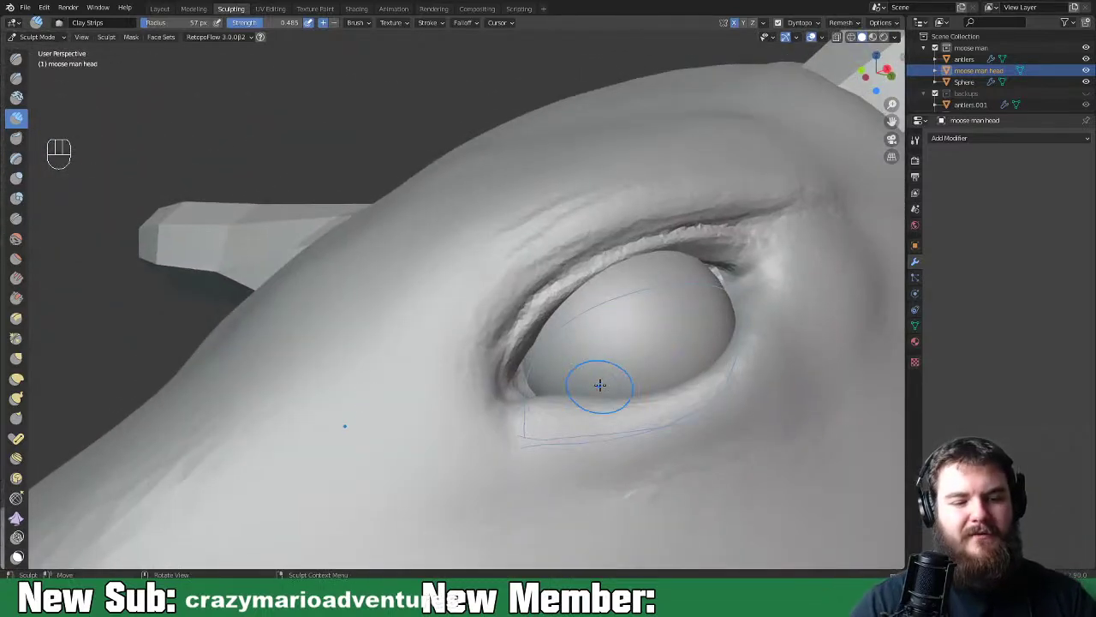
middle_click_drag(703, 253, 504, 303)
left_click_drag(504, 303, 463, 310)
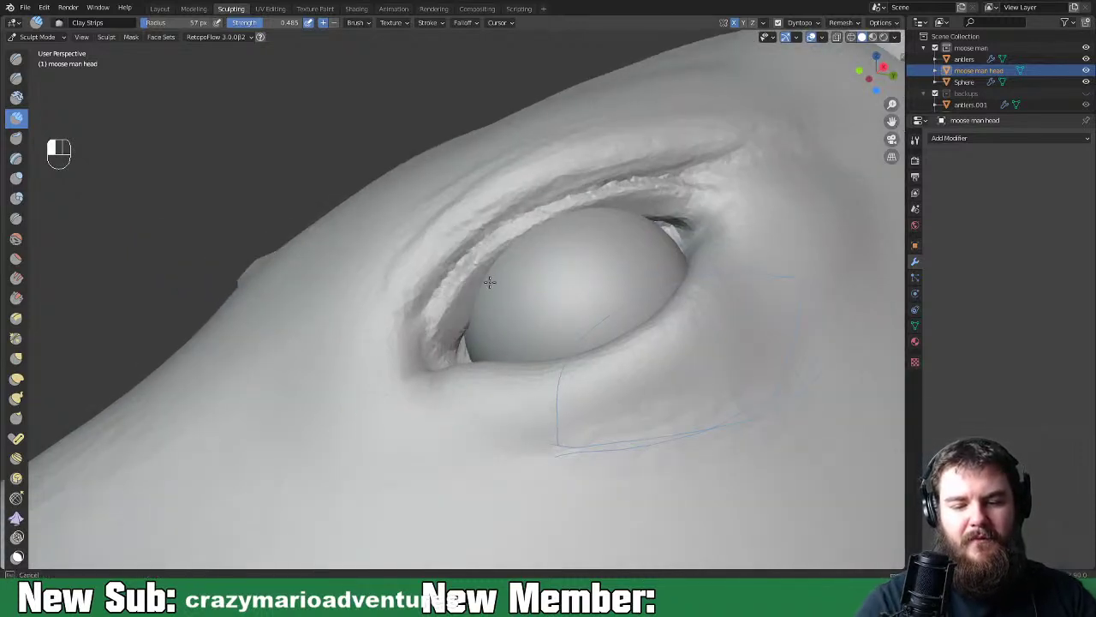
mouse_move(598, 216)
left_mouse_down()
mouse_move(669, 212)
mouse_move(685, 224)
left_mouse_up()
mouse_move(685, 224)
middle_mouse_down()
mouse_move(759, 293)
mouse_move(694, 291)
mouse_move(656, 274)
mouse_move(440, 262)
middle_mouse_up()
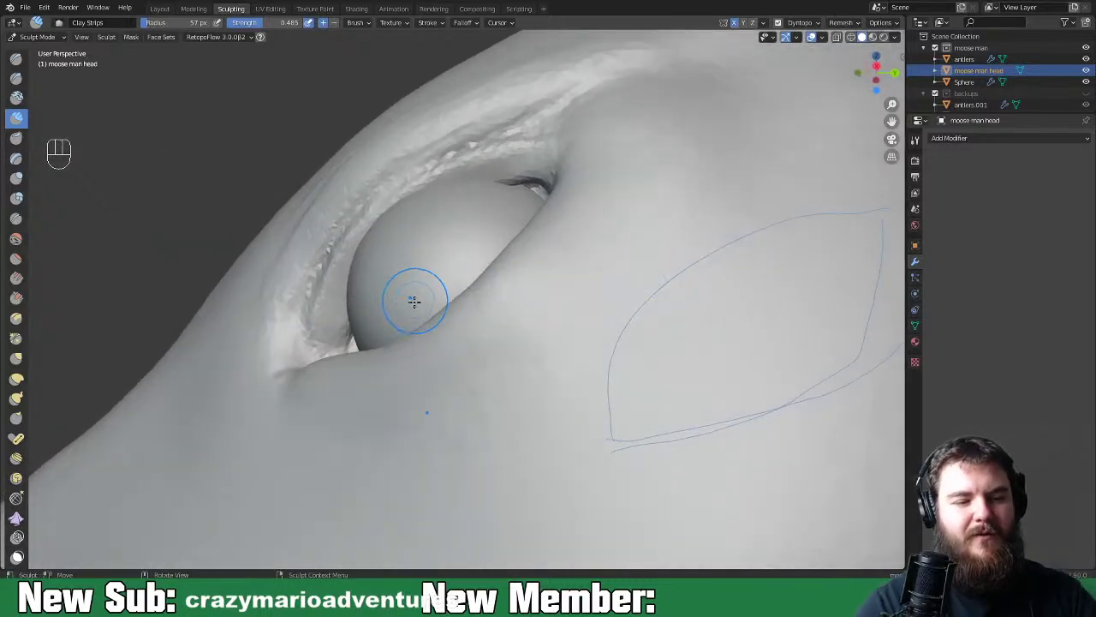
Thicken the upper eyelid's edge over the eyeball towards the outer corner using the Draw brush
key("space")
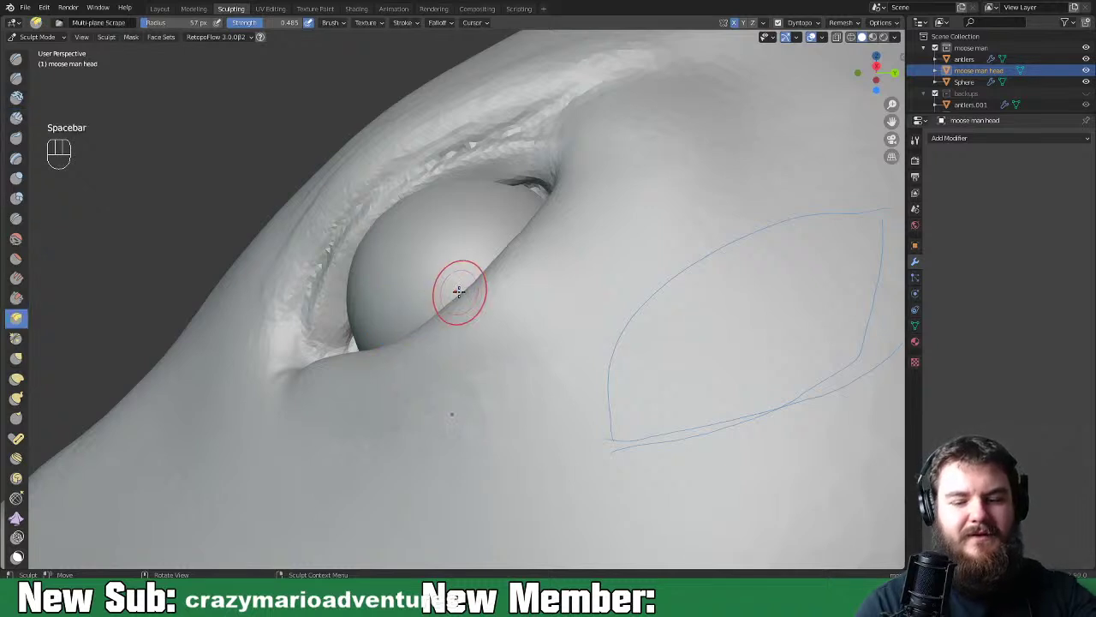
key("space")
left_click(439, 145)
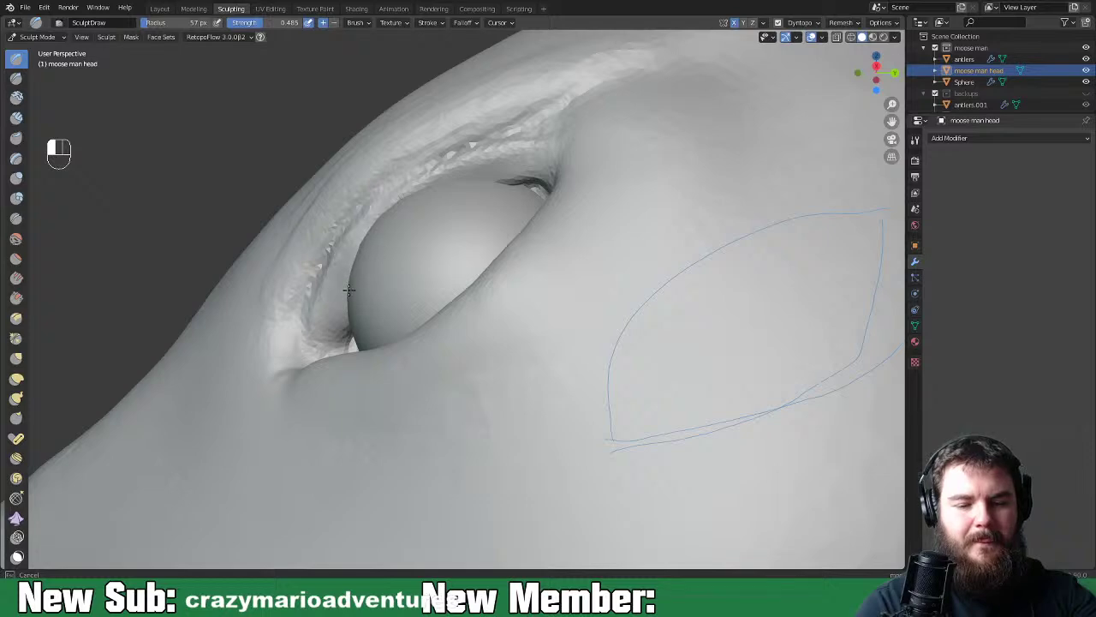
mouse_move(443, 191)
left_mouse_down()
mouse_move(521, 172)
mouse_move(457, 186)
mouse_move(491, 179)
left_mouse_up()
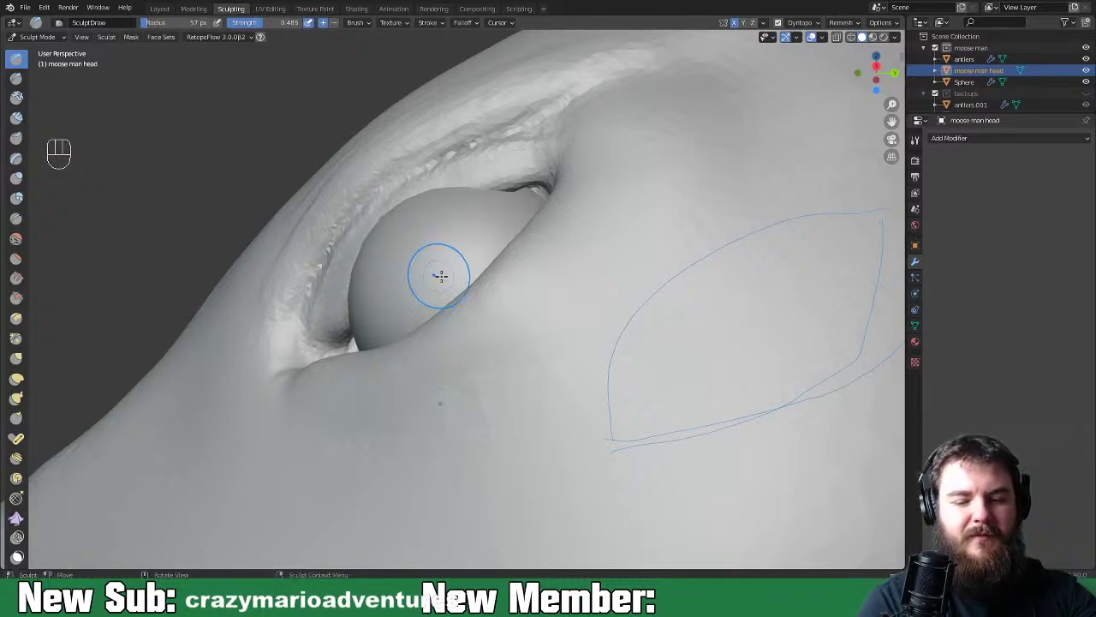
Smooth the upper eyelid surface, fill in the outer eye corner with the Draw brush, and blend the lid edge
middle_click_drag(440, 276, 573, 313)
middle_click_drag(713, 358, 656, 300)
mouse_move(656, 301)
left_mouse_down("shift")
mouse_move(710, 252)
mouse_move(533, 317)
mouse_move(651, 257)
left_mouse_up("shift")
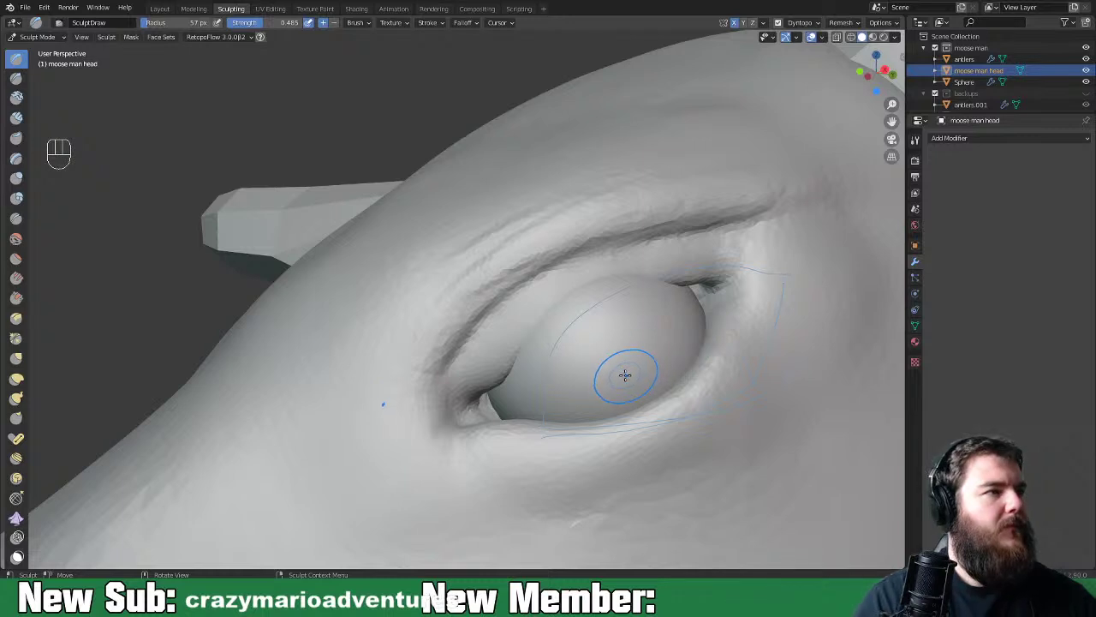
mouse_move(718, 335)
left_mouse_down()
mouse_move(715, 291)
mouse_move(731, 292)
mouse_move(697, 284)
mouse_move(741, 296)
left_mouse_up()
left_click_drag(673, 290, 665, 290, "shift")
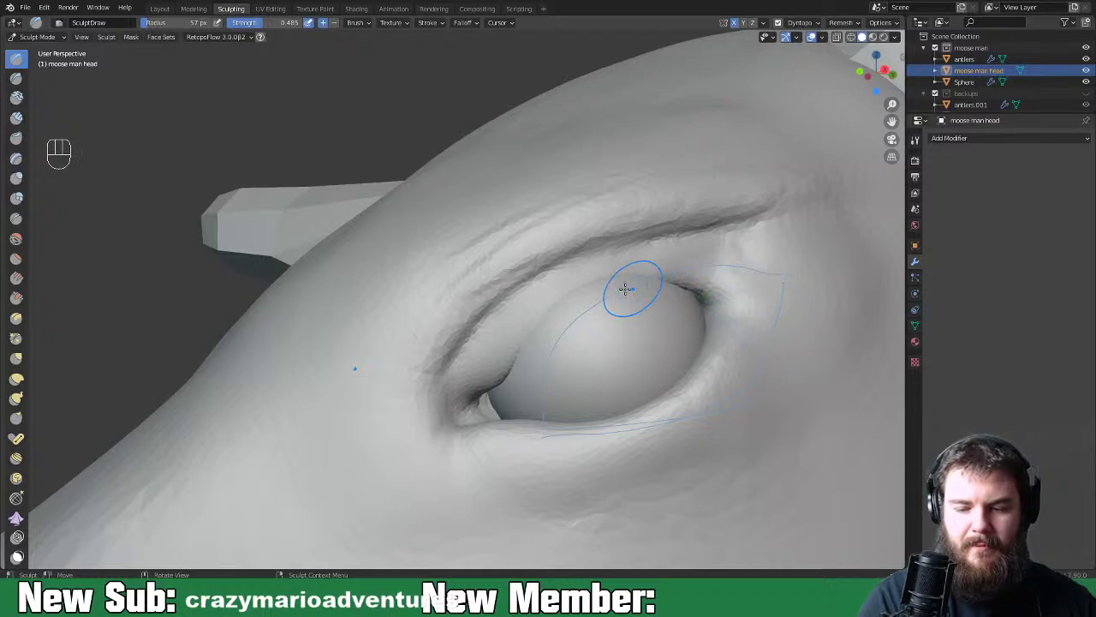
Pull the upper eyelid edge into shape around the eyeball with the Grab brush at 111 px radius, and toggle Sculpt Mode off and on
middle_click_drag(636, 289, 565, 282)
middle_click_drag(531, 326, 622, 360, "shift")
key("g")
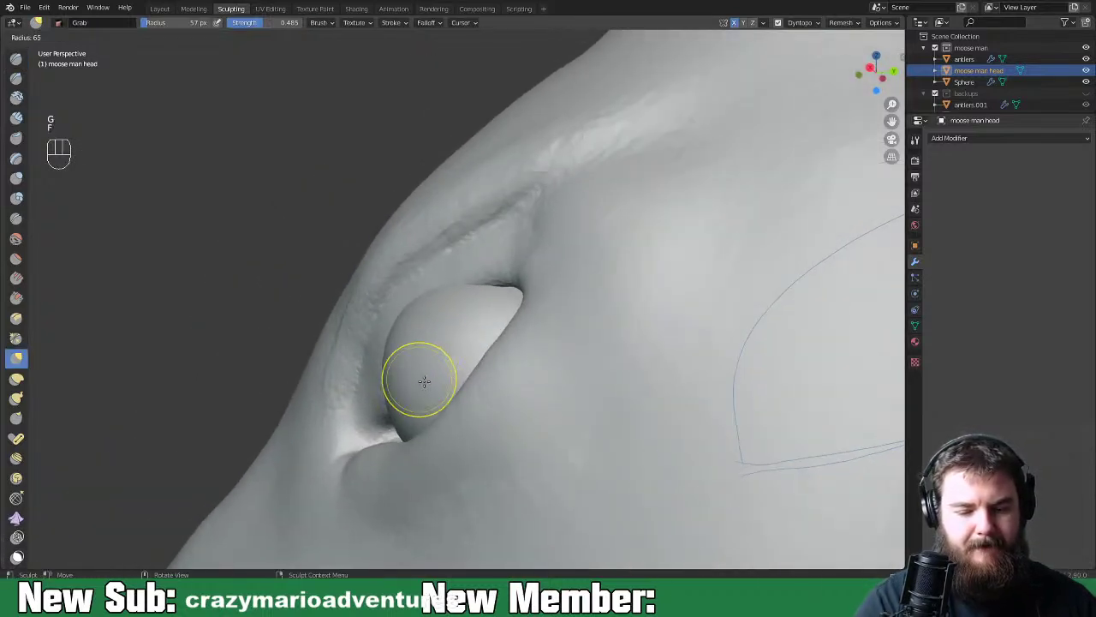
key("f")
left_click(399, 382)
mouse_move(399, 377)
middle_mouse_down()
mouse_move(437, 330)
mouse_move(551, 237)
middle_mouse_up()
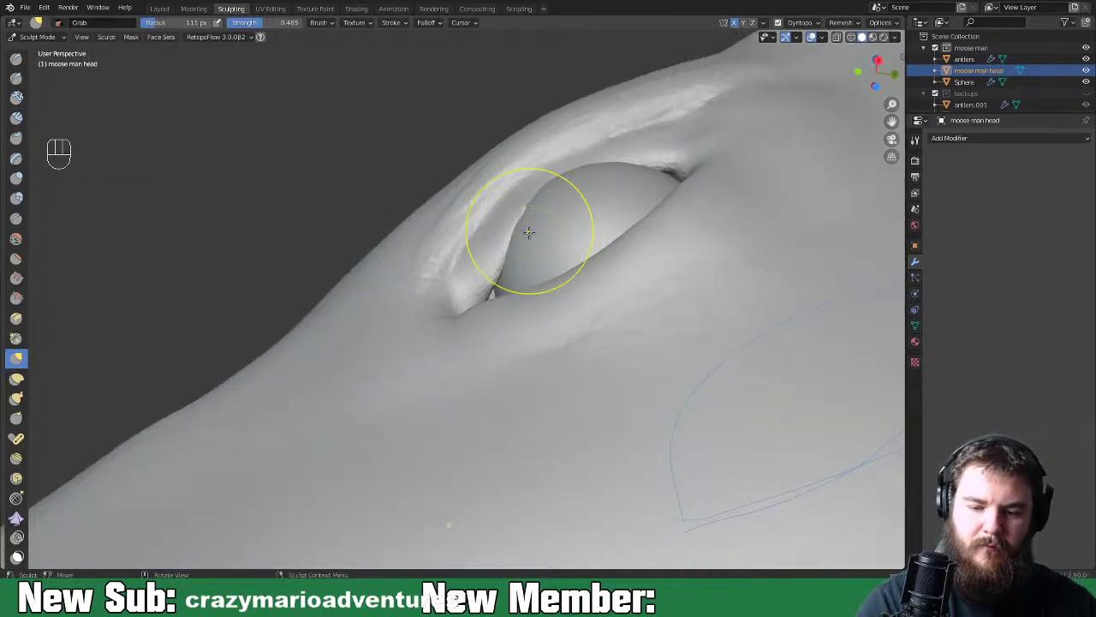
mouse_move(543, 214)
left_mouse_down()
mouse_move(572, 183)
mouse_move(632, 168)
mouse_move(573, 181)
mouse_move(673, 161)
left_mouse_up()
mouse_move(546, 203)
middle_mouse_down()
mouse_move(673, 385)
mouse_move(641, 363)
mouse_move(673, 371)
mouse_move(656, 313)
middle_mouse_up()
key("Tab")
key("Tab")
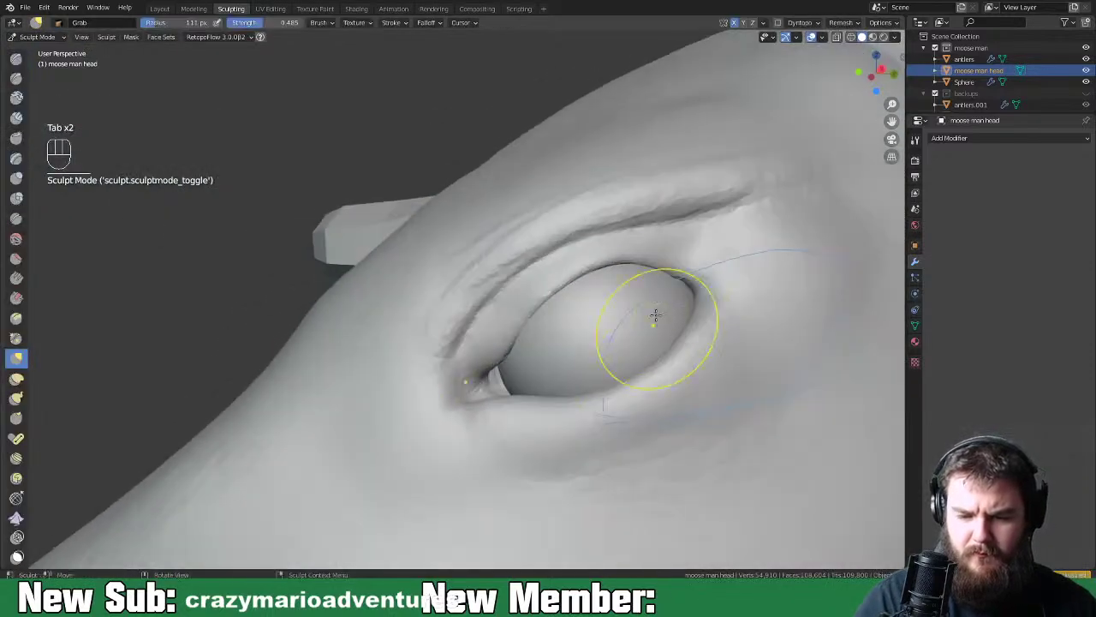
Thicken the upper eyelid's edge along the eyeball with the Inflate brush at 73 px radius, and smooth it near the outer corner
scroll(543, 288, "up", 6)
scroll(586, 354, "down", 6)
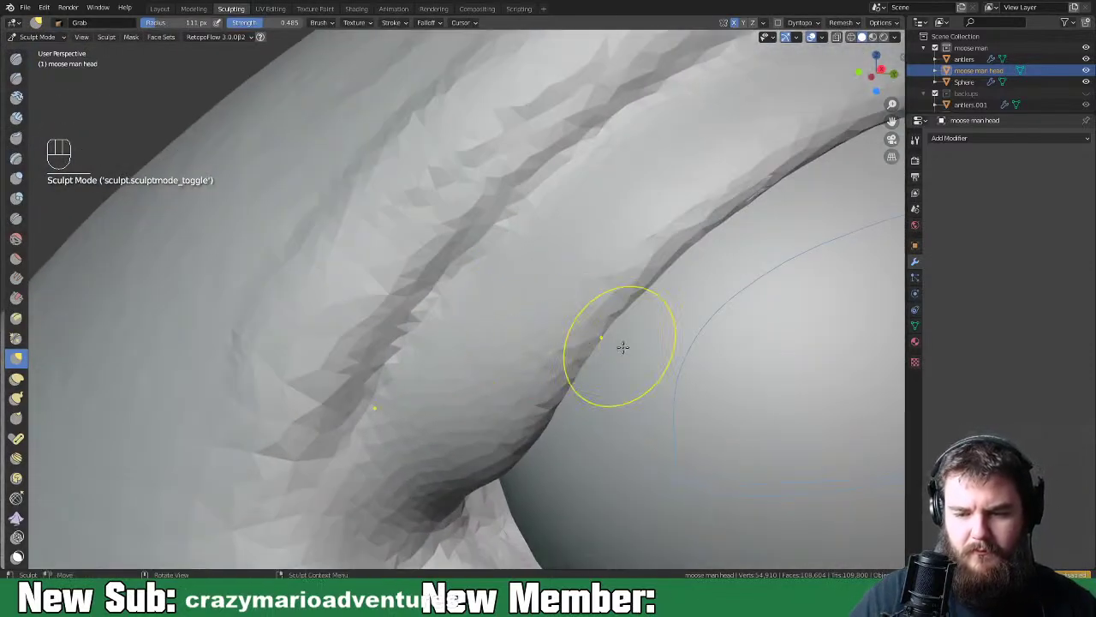
middle_click_drag(651, 359, 597, 363)
scroll(607, 344, "up", 2)
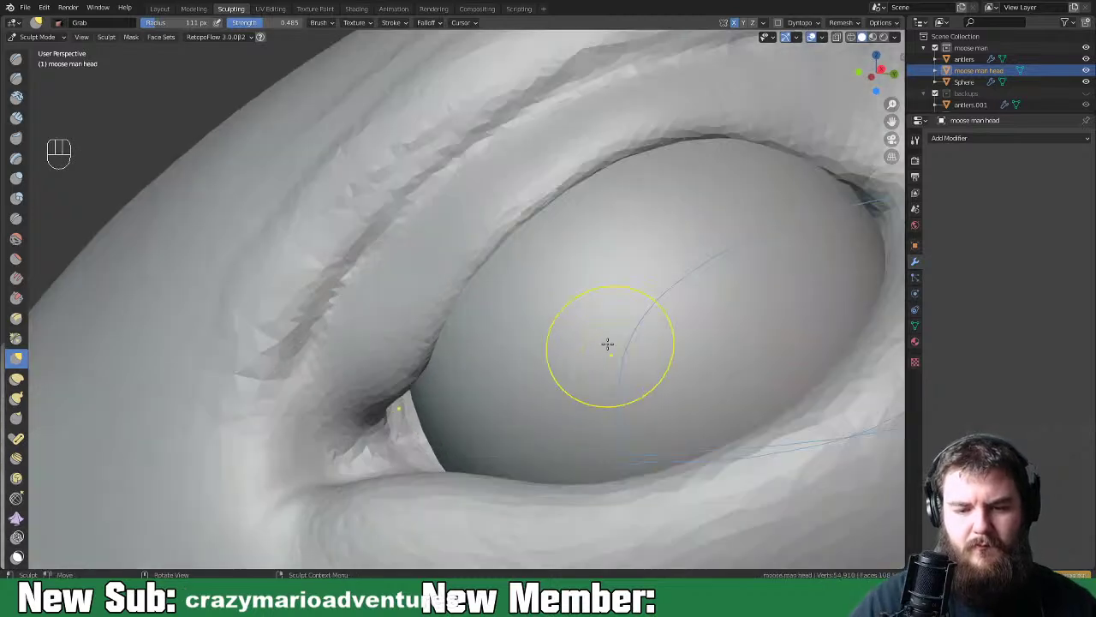
mouse_move(558, 222)
middle_mouse_down()
mouse_move(543, 222)
mouse_move(531, 253)
middle_mouse_up()
scroll(531, 253, "down", 3)
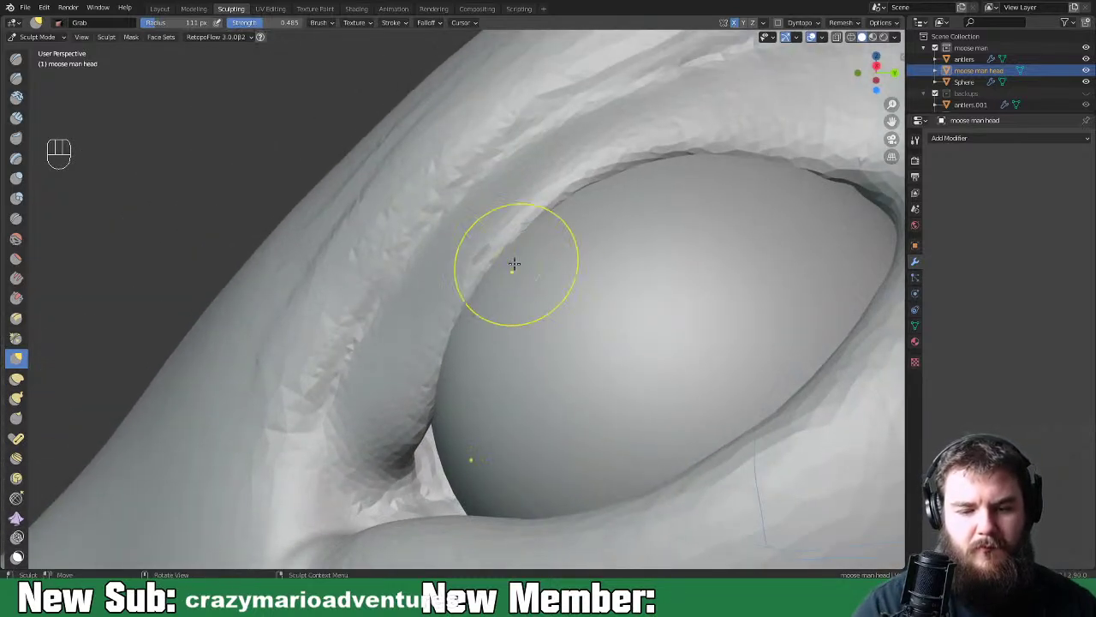
key("i")
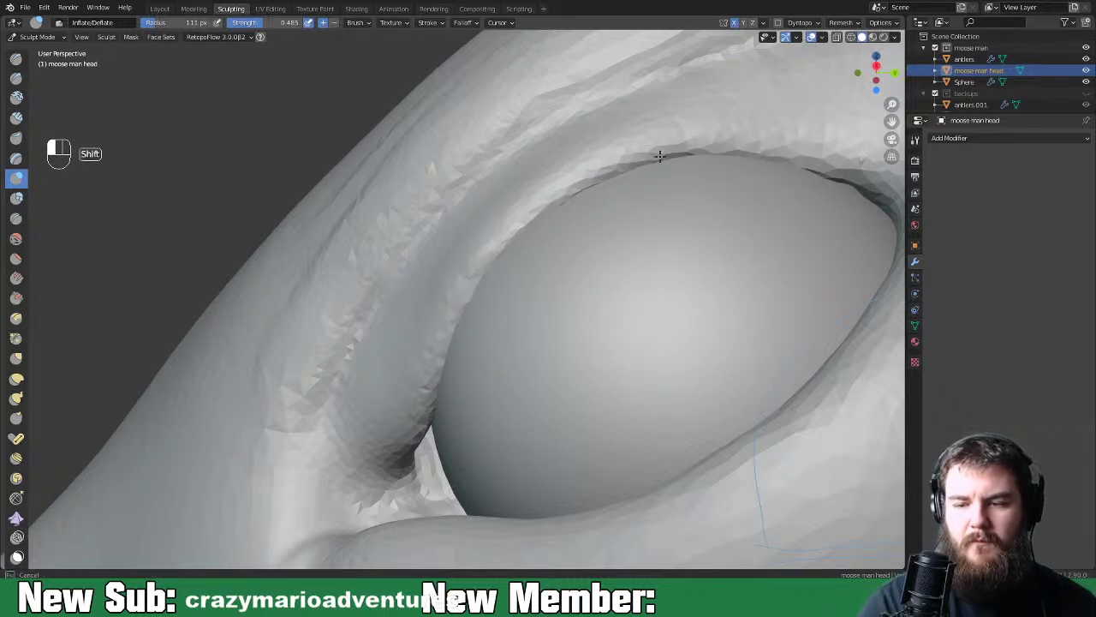
key("f")
left_click(436, 368)
key("f")
left_click(417, 428)
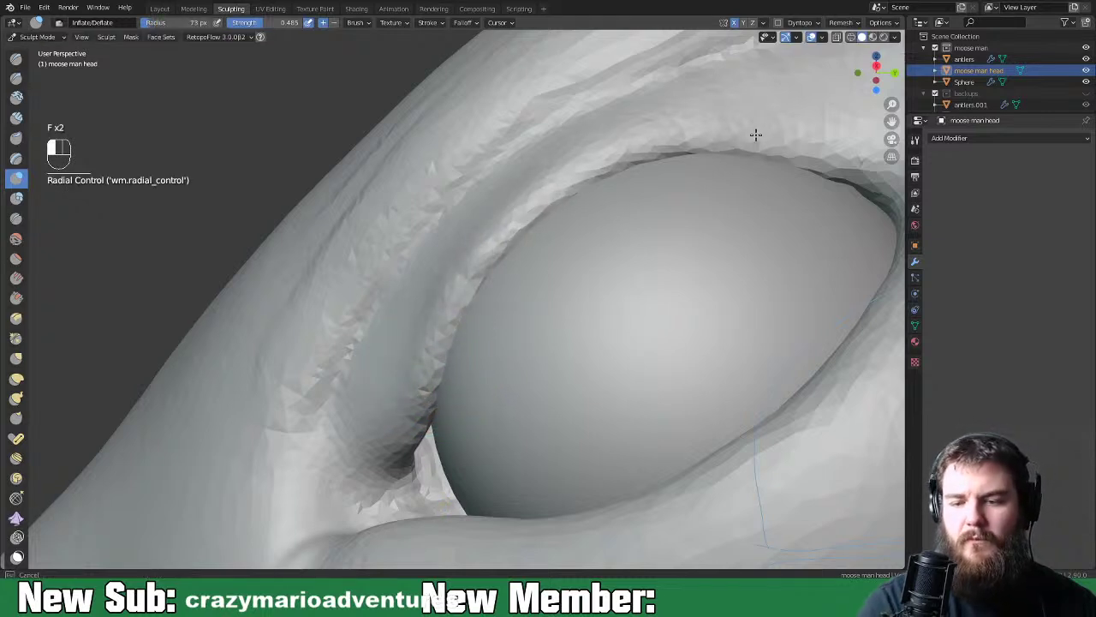
left_click_drag(830, 150, 812, 143, "shift")
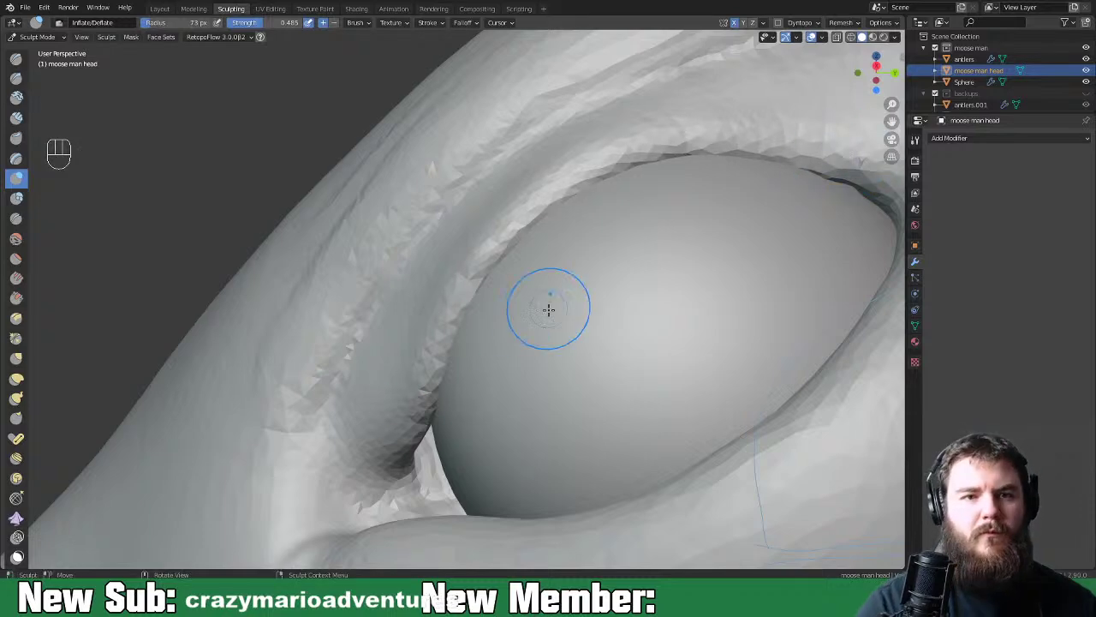
Sharpen the upper eyelid fold and the inner eye corner using the Crease brush at 48 px radius
middle_click_drag(587, 385, 631, 391)
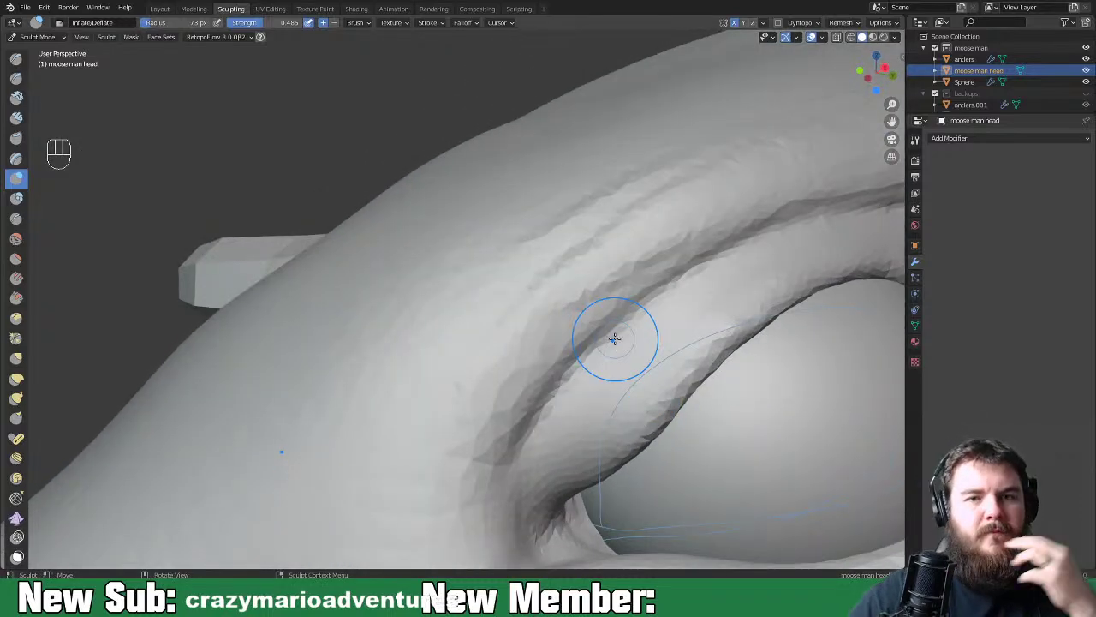
middle_click_drag(571, 342, 349, 285)
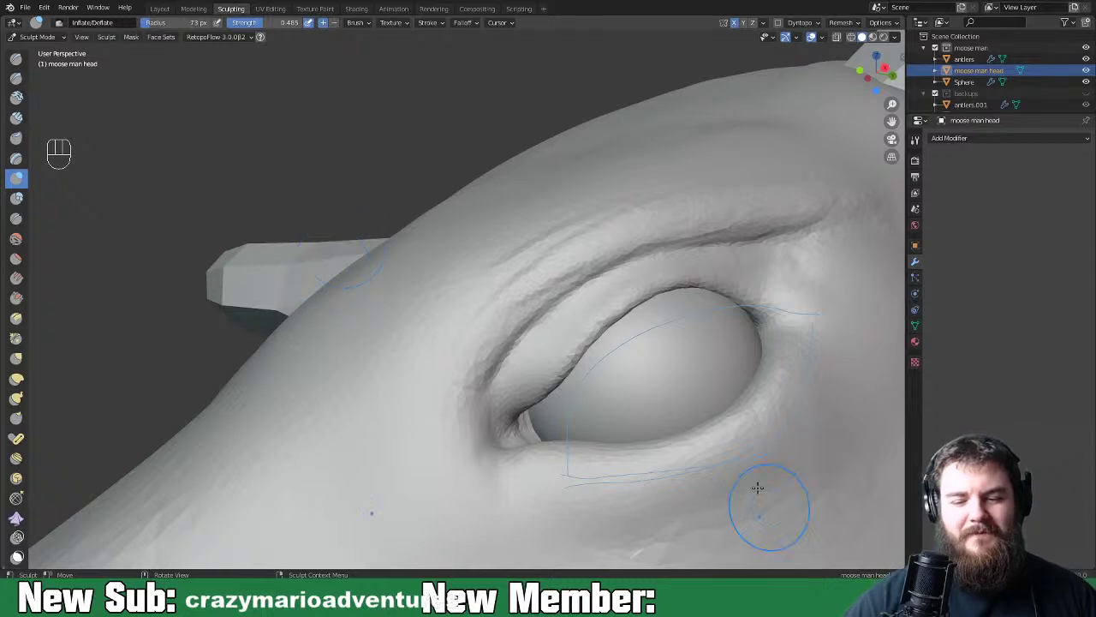
middle_click_drag(716, 314, 623, 383)
middle_click_drag(685, 360, 678, 310)
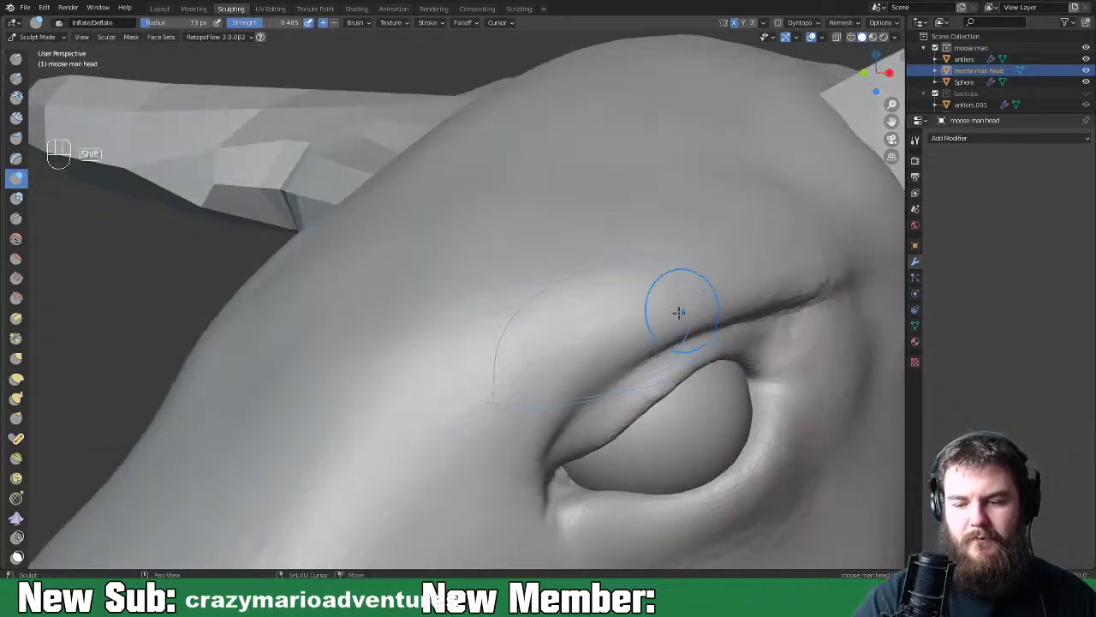
key("shift+c")
middle_click_drag(710, 372, 666, 331)
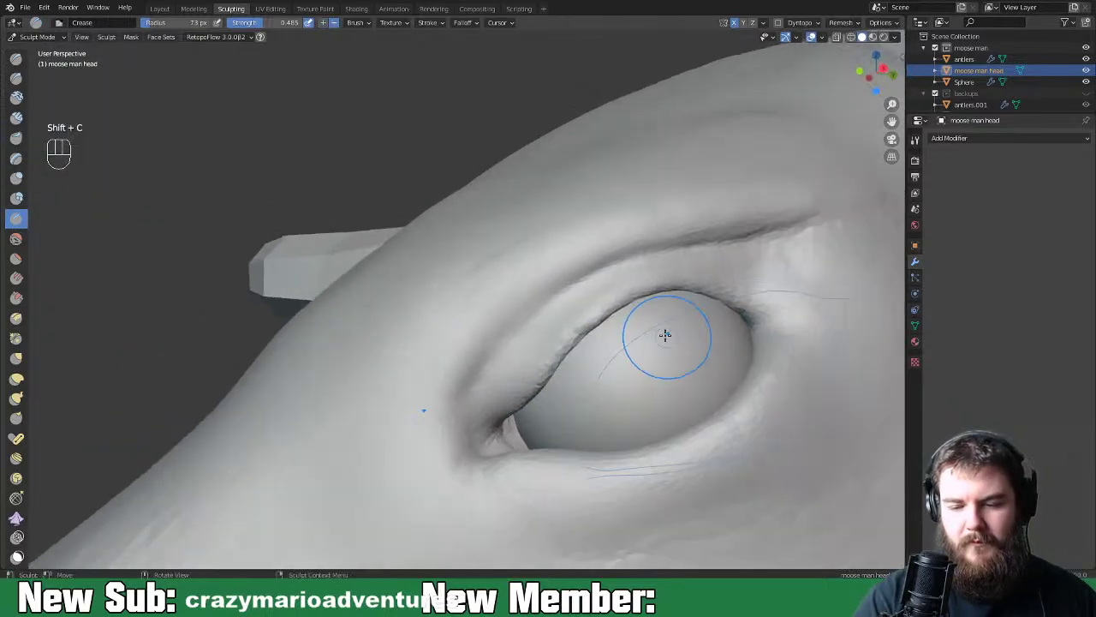
key("f")
left_click(638, 327)
left_click_drag(502, 379, 701, 257)
mouse_move(565, 310)
left_mouse_down()
mouse_move(771, 259)
mouse_move(681, 255)
mouse_move(533, 335)
mouse_move(566, 309)
left_mouse_up()
left_click_drag(495, 404, 491, 448)
middle_click_drag(492, 448, 571, 463)
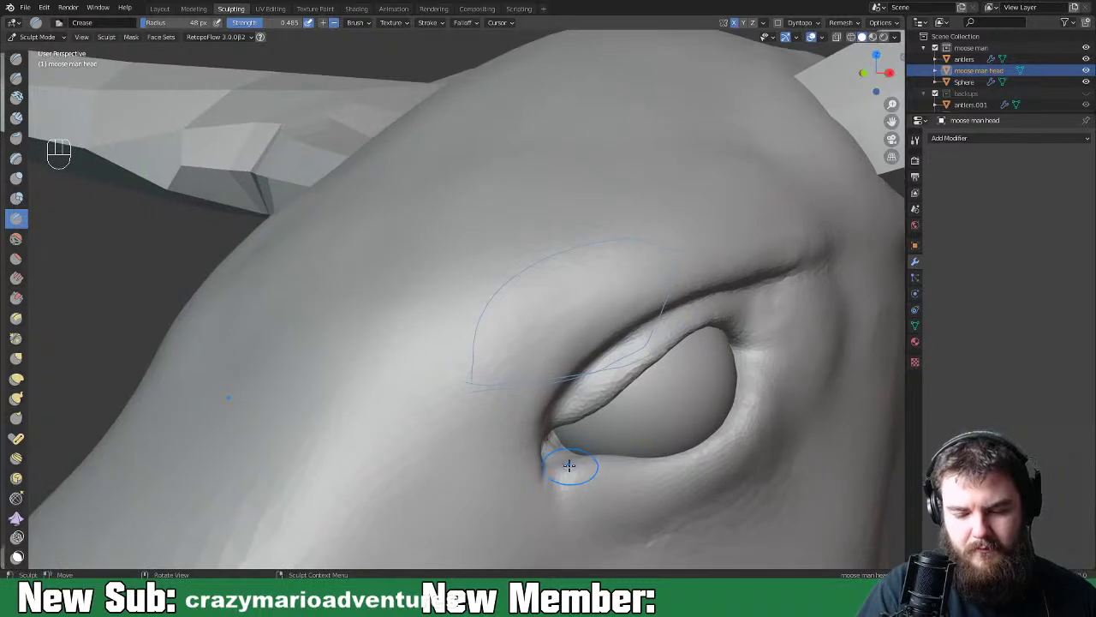
Pull the inner eye corner into shape against the eyeball using the Grab brush at 79 px radius
key("g")
key("f")
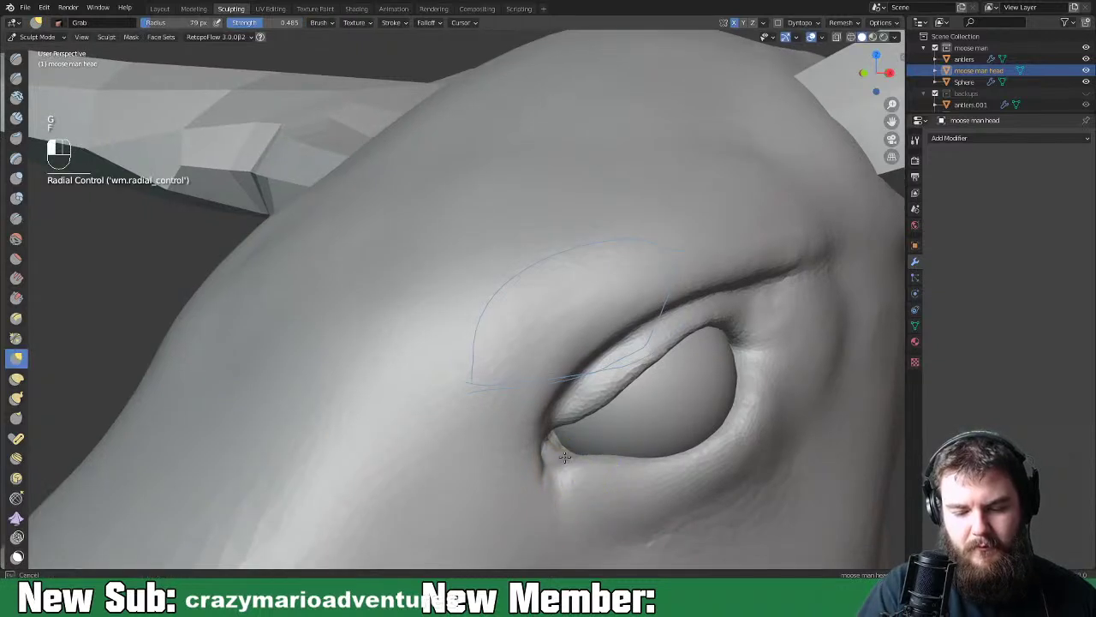
left_click(580, 460)
middle_click_drag(595, 468, 534, 457)
mouse_move(507, 409)
left_mouse_down()
mouse_move(465, 428)
mouse_move(477, 456)
mouse_move(483, 435)
mouse_move(481, 459)
mouse_move(482, 428)
mouse_move(479, 452)
left_mouse_up()
mouse_move(521, 457)
middle_mouse_down()
mouse_move(585, 476)
mouse_move(597, 462)
middle_mouse_up()
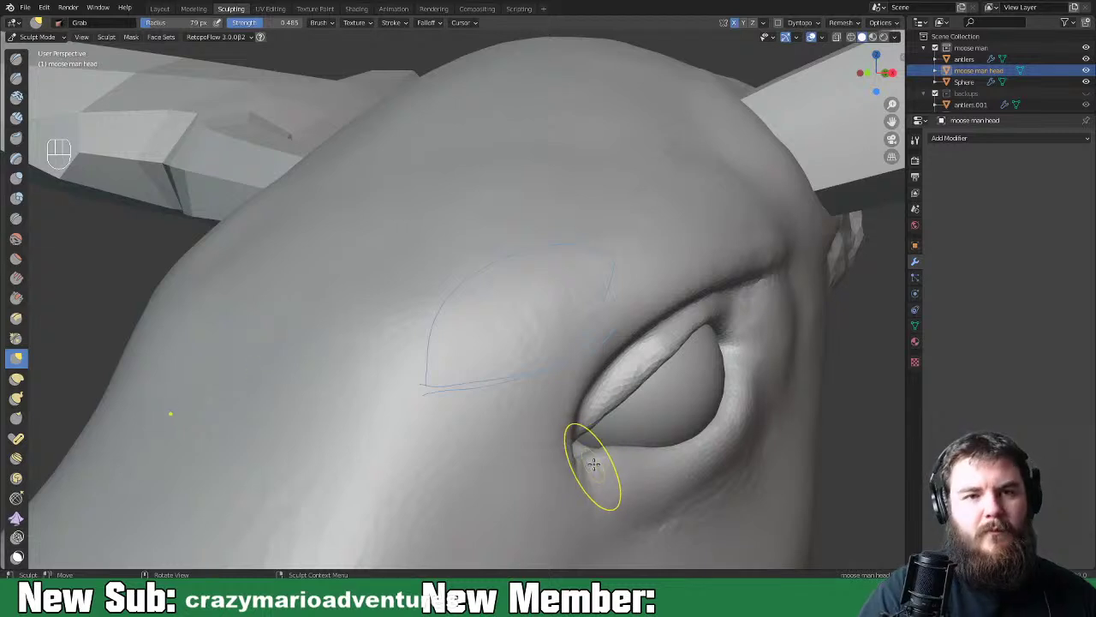
middle_click_drag(593, 463, 579, 460)
mouse_move(580, 463)
left_mouse_down()
mouse_move(565, 445)
mouse_move(557, 454)
left_mouse_up()
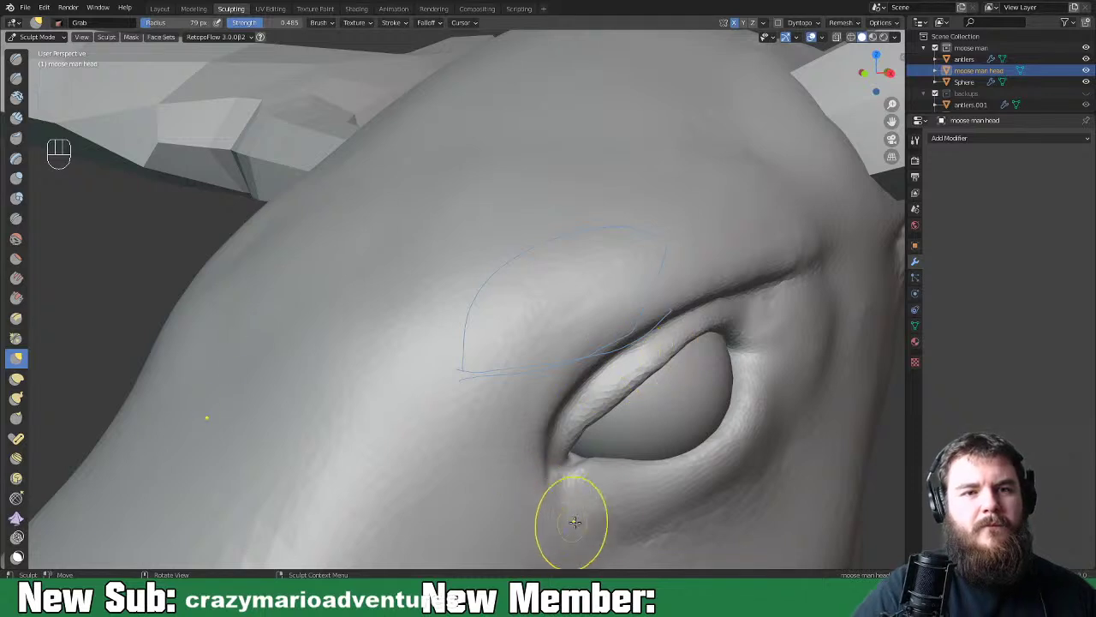
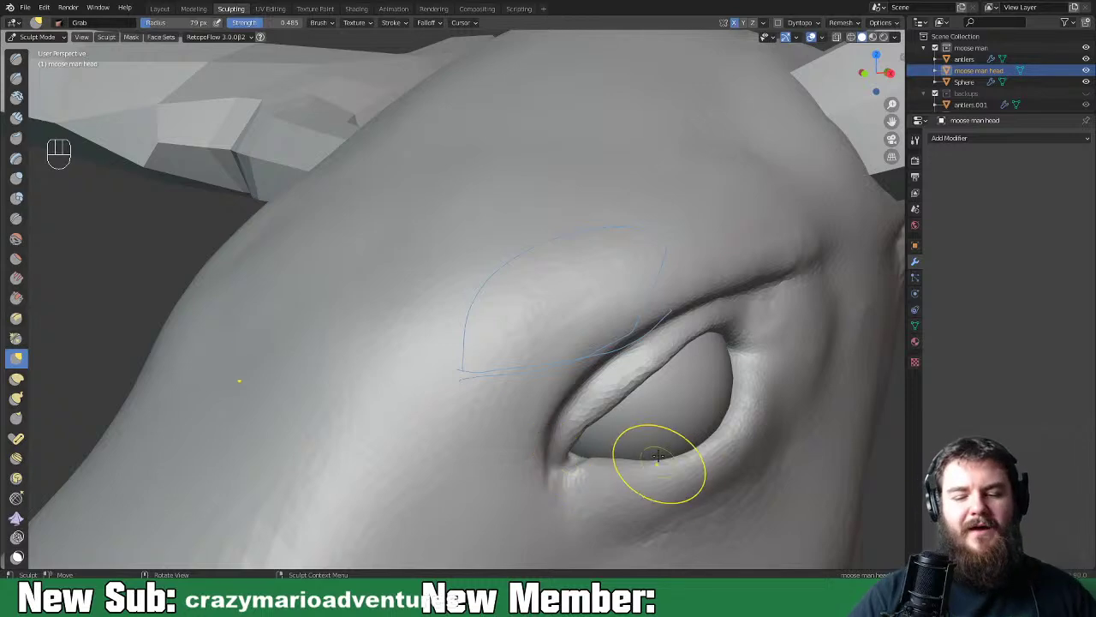
Reshape the upper eyelid near the outer eye corner using the Grab brush at 73 px radius
mouse_move(729, 379)
middle_mouse_down()
mouse_move(703, 360)
mouse_move(778, 328)
middle_mouse_up()
middle_click_drag(790, 183, 448, 313)
scroll(447, 341, "up", 4)
scroll(446, 341, "down", 2)
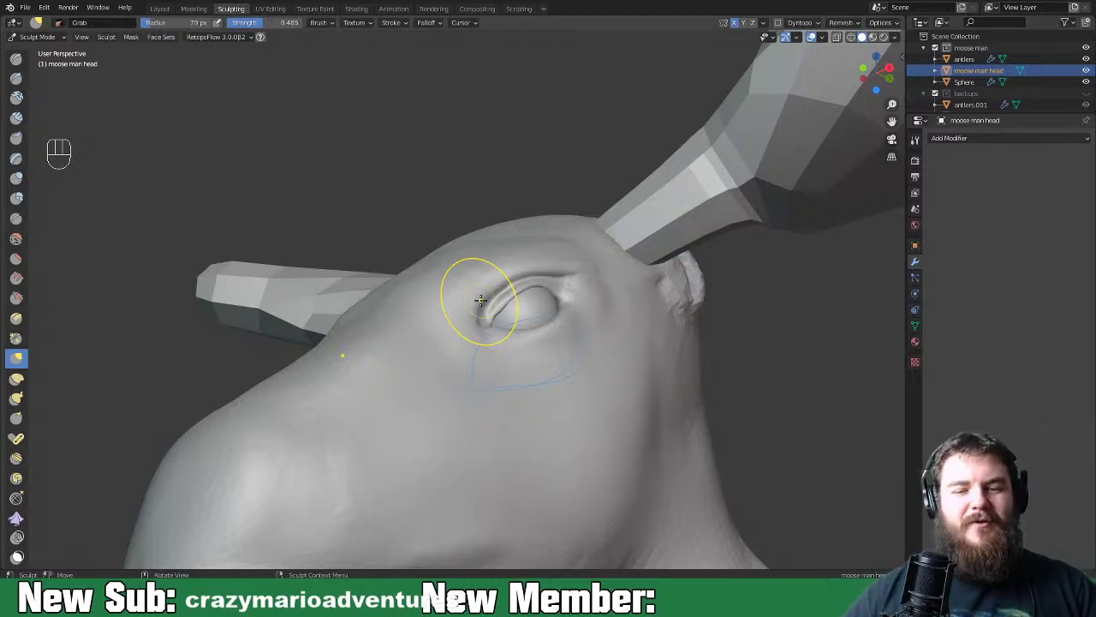
mouse_move(482, 257)
middle_mouse_down()
mouse_move(651, 363)
mouse_move(723, 391)
mouse_move(679, 345)
mouse_move(678, 357)
mouse_move(639, 362)
middle_mouse_up()
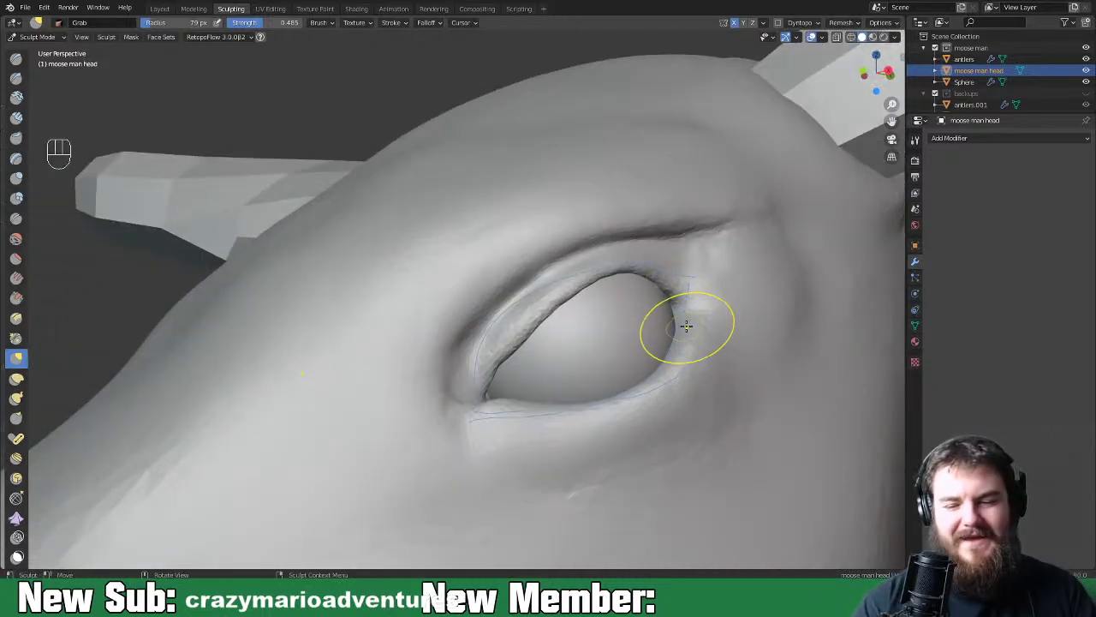
mouse_move(688, 320)
middle_mouse_down()
mouse_move(631, 320)
mouse_move(631, 338)
mouse_move(611, 345)
mouse_move(702, 341)
mouse_move(631, 330)
mouse_move(585, 350)
mouse_move(623, 354)
mouse_move(628, 336)
middle_mouse_up()
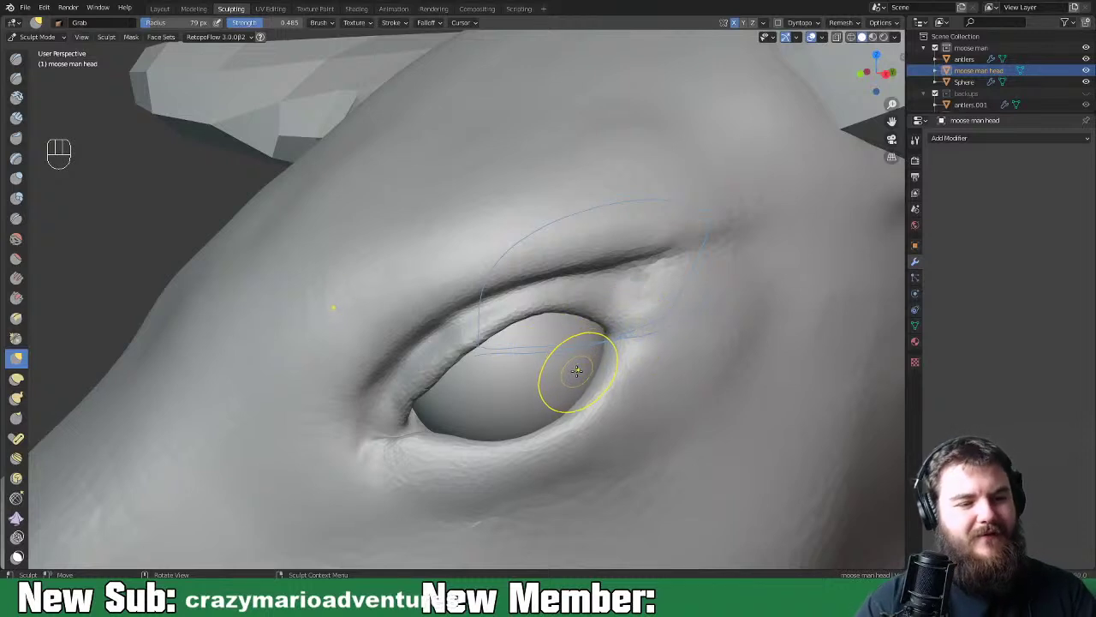
key("f")
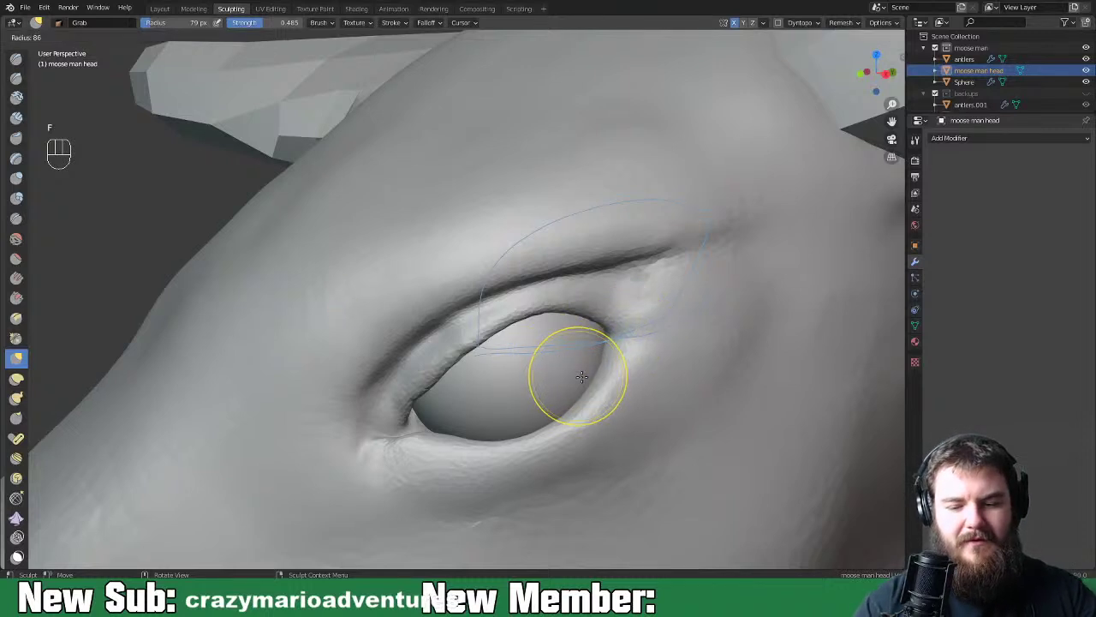
left_click(577, 378)
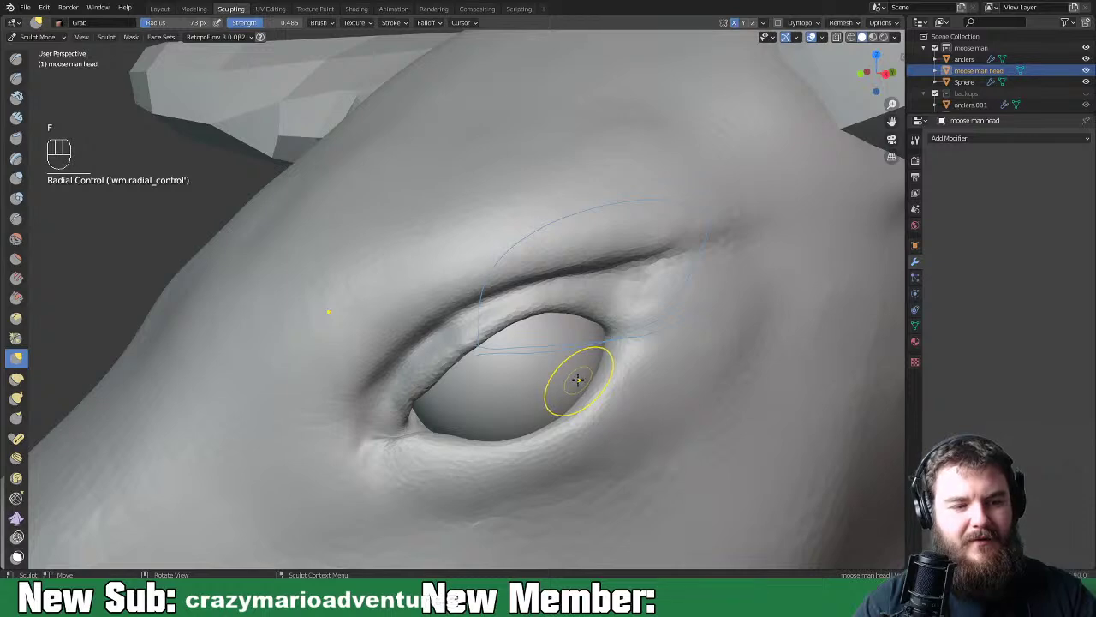
key("space")
key("space")
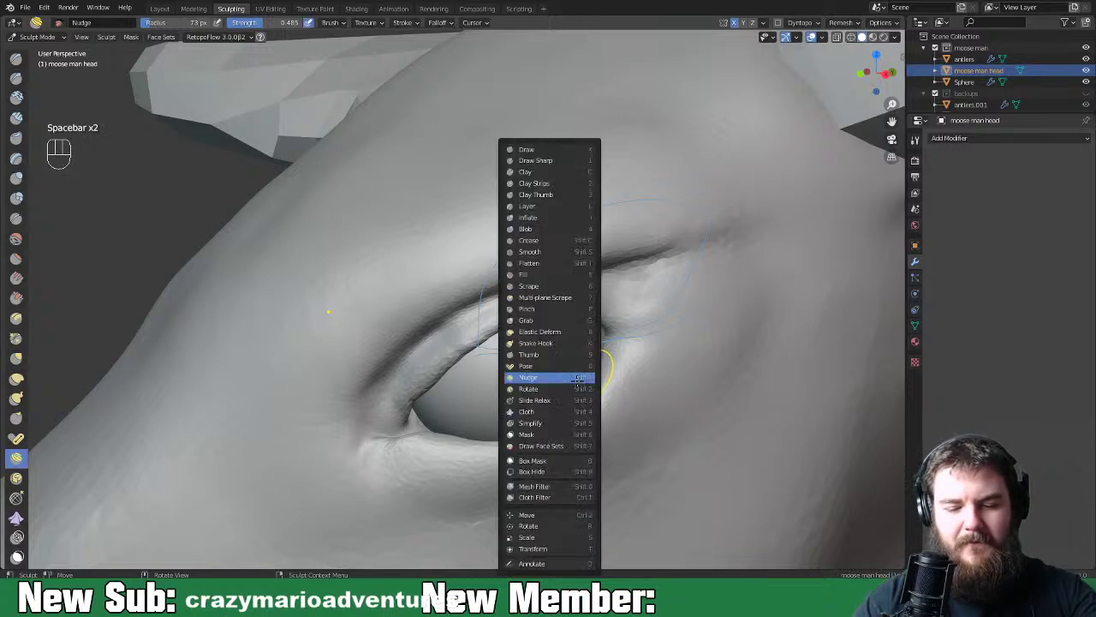
left_click(565, 319)
middle_click_drag(577, 367, 606, 339)
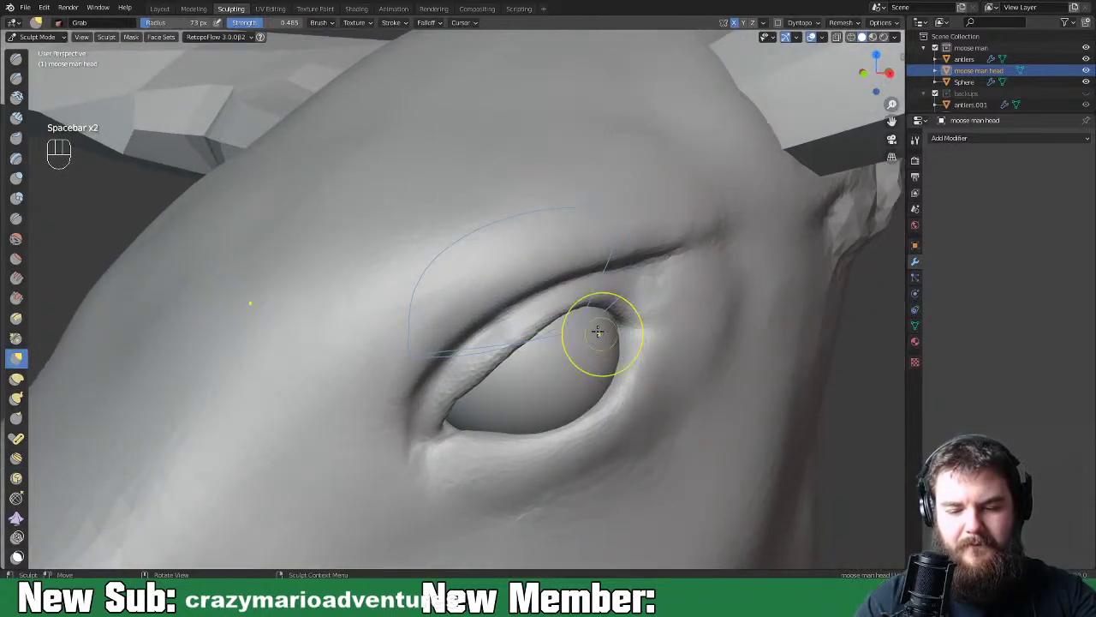
mouse_move(589, 308)
left_mouse_down()
mouse_move(552, 330)
mouse_move(602, 308)
mouse_move(625, 313)
left_mouse_up()
mouse_move(680, 318)
middle_mouse_down()
mouse_move(665, 262)
mouse_move(614, 288)
mouse_move(599, 319)
middle_mouse_up()
mouse_move(380, 416)
middle_mouse_down()
mouse_move(514, 391)
mouse_move(446, 410)
mouse_move(494, 372)
middle_mouse_up()
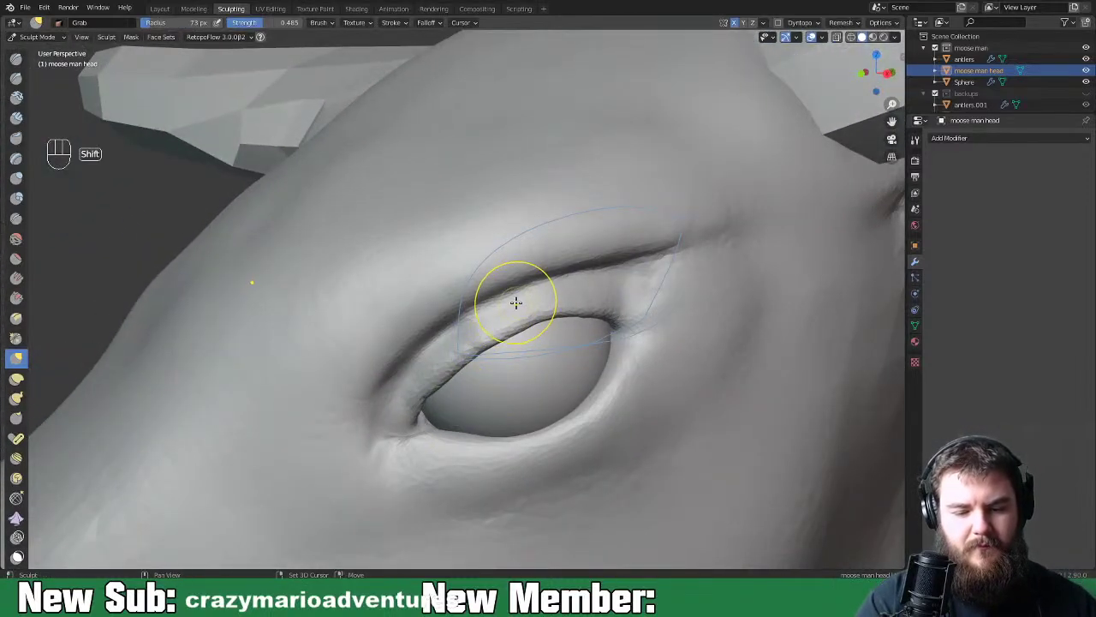
Smooth the skin below the eye and behind its outer corner
mouse_move(680, 289)
middle_mouse_down()
mouse_move(796, 295)
mouse_move(698, 286)
middle_mouse_up()
scroll(702, 269, "down", 10)
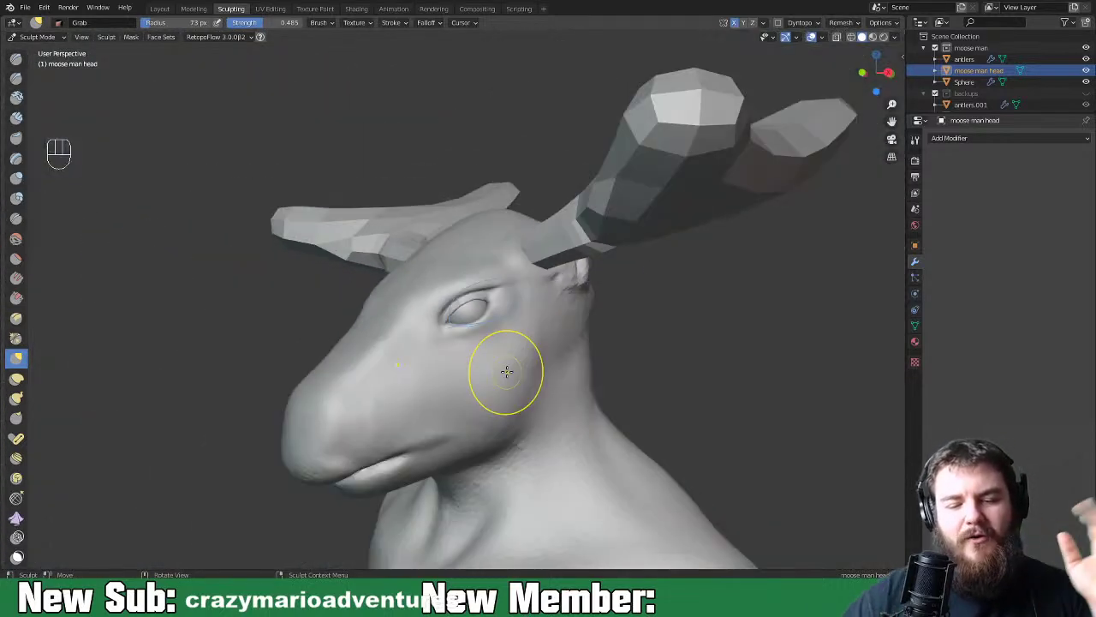
middle_click_drag(502, 368, 569, 379)
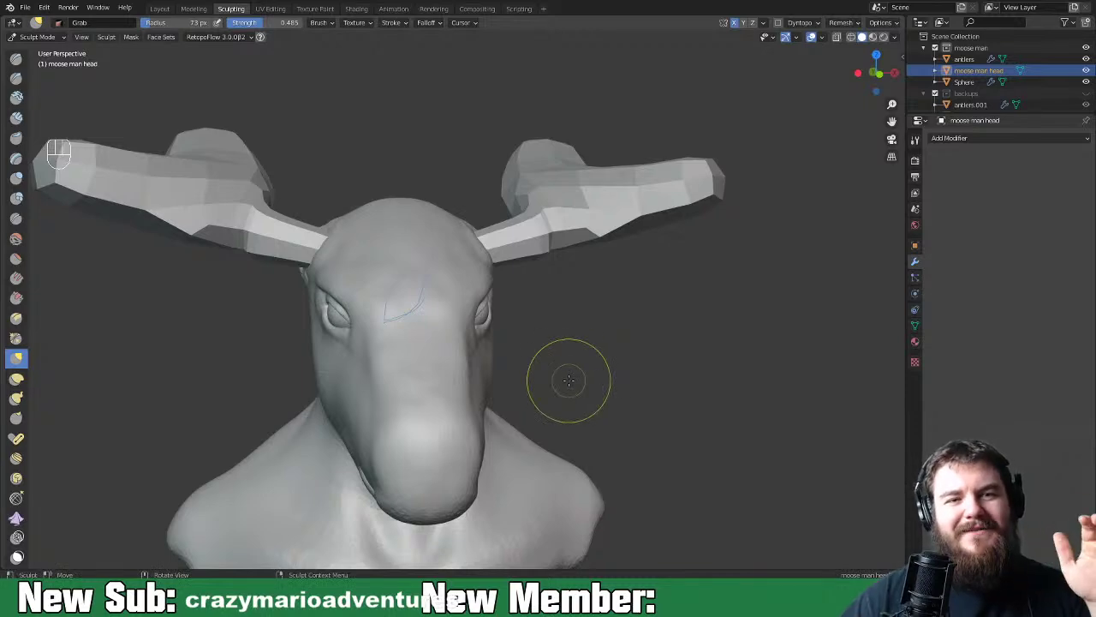
scroll(567, 384, "up", 3)
middle_click_drag(633, 391, 483, 339)
scroll(491, 374, "up", 3)
middle_click_drag(524, 302, 582, 344)
left_click_drag(581, 343, 571, 273, "shift")
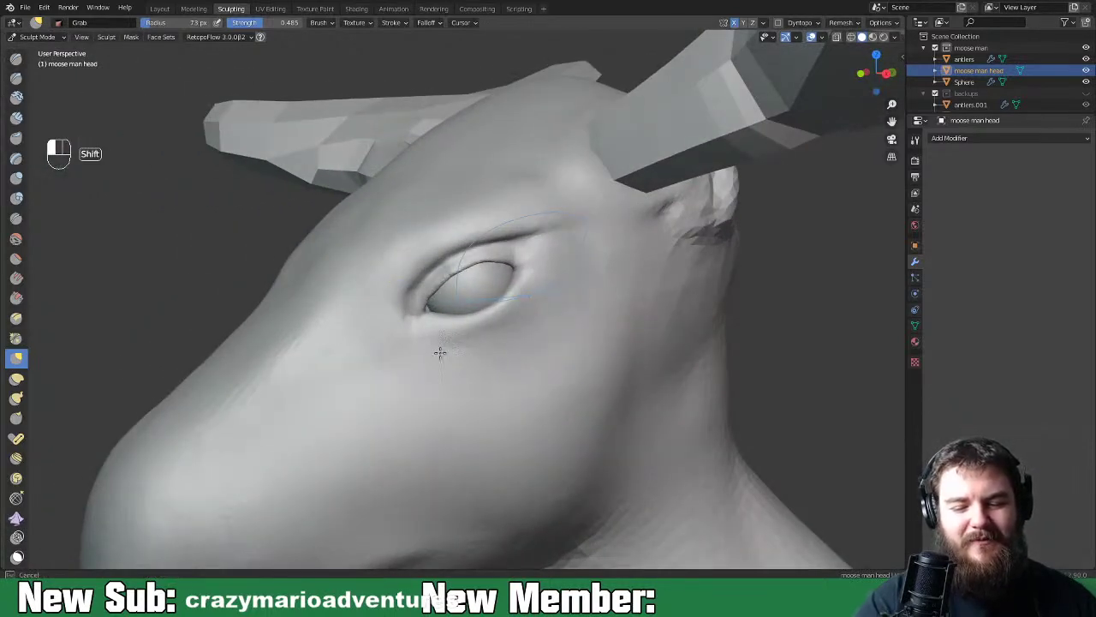
left_click_drag(561, 273, 576, 327, "shift")
Pull the brow fold down over the upper eyelid from the inner to the outer corner using the Grab brush at 73 px radius
middle_click_drag(577, 330, 623, 336)
scroll(497, 360, "down", 6)
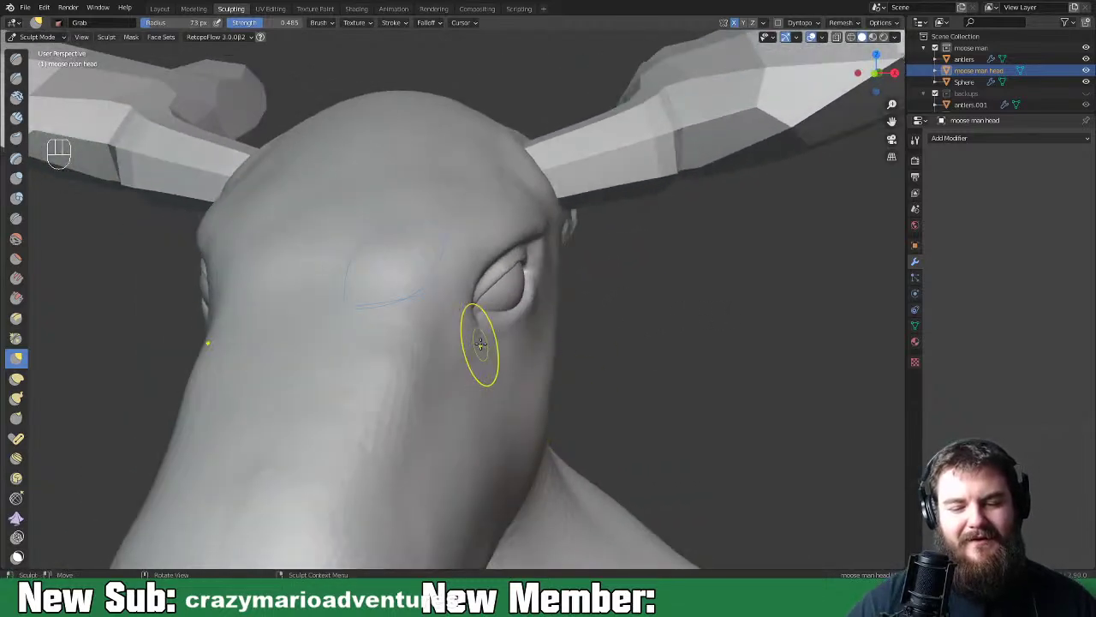
mouse_move(505, 368)
middle_mouse_down()
mouse_move(616, 359)
mouse_move(375, 368)
mouse_move(543, 357)
mouse_move(434, 345)
mouse_move(448, 355)
middle_mouse_up()
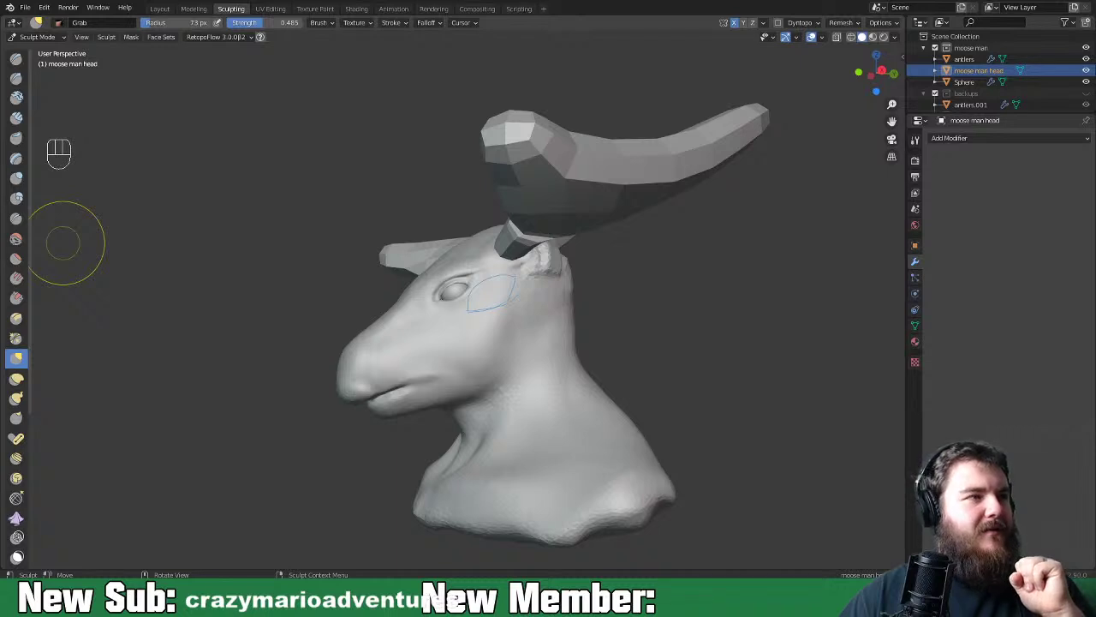
middle_click_drag(404, 372, 461, 396)
scroll(461, 397, "up", 3)
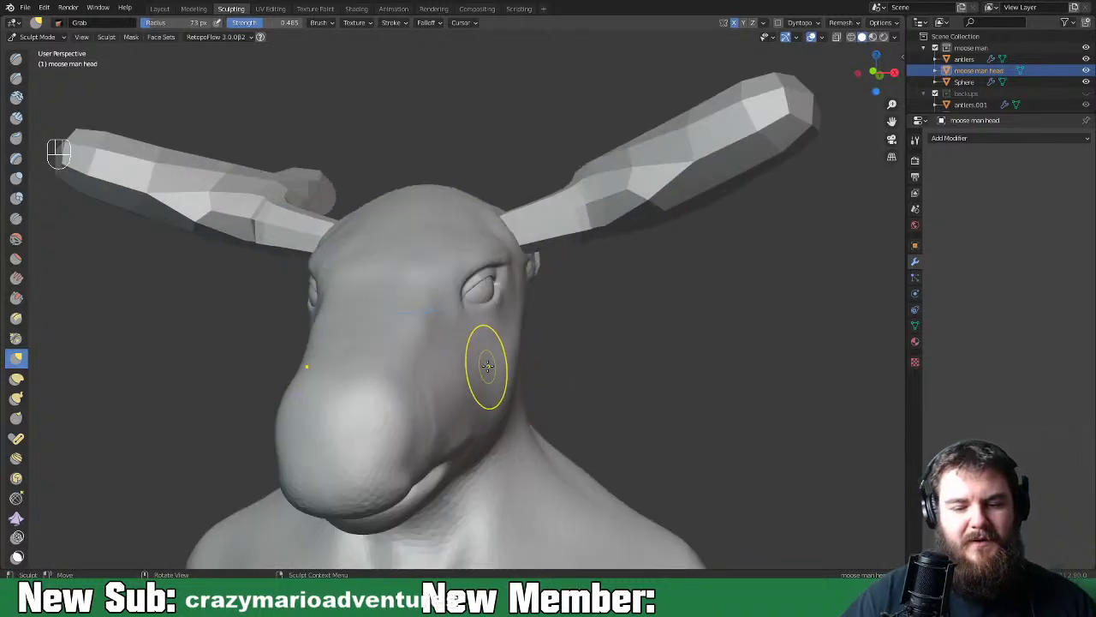
scroll(485, 367, "up", 1)
scroll(443, 286, "up", 3)
middle_click_drag(443, 286, 455, 294, "shift")
mouse_move(455, 294)
left_mouse_down()
mouse_move(562, 245)
mouse_move(519, 274)
mouse_move(489, 261)
left_mouse_up()
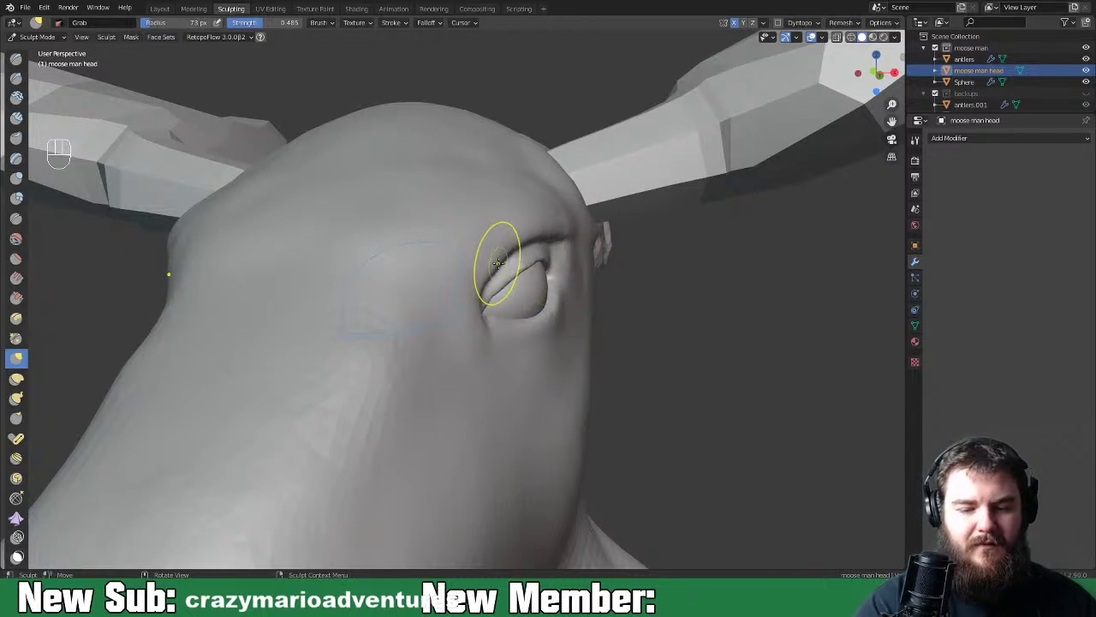
left_click_drag(537, 238, 561, 241)
left_click_drag(565, 235, 561, 240)
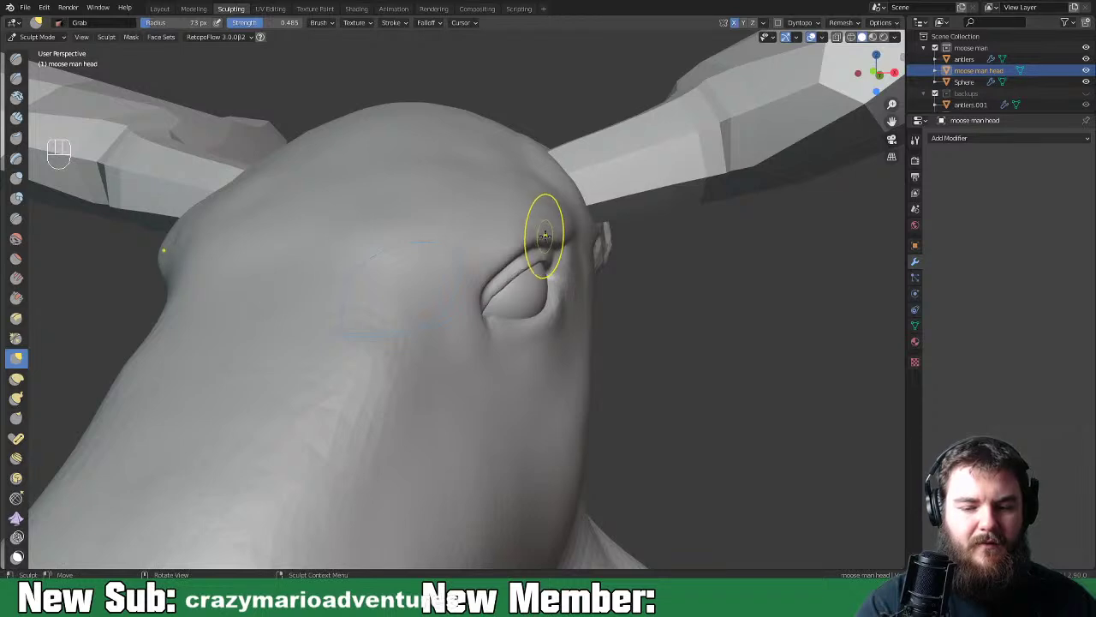
Refine the brow fold's edge along the whole upper eyelid using the Grab brush at 54 px radius
key("f")
left_click(519, 241)
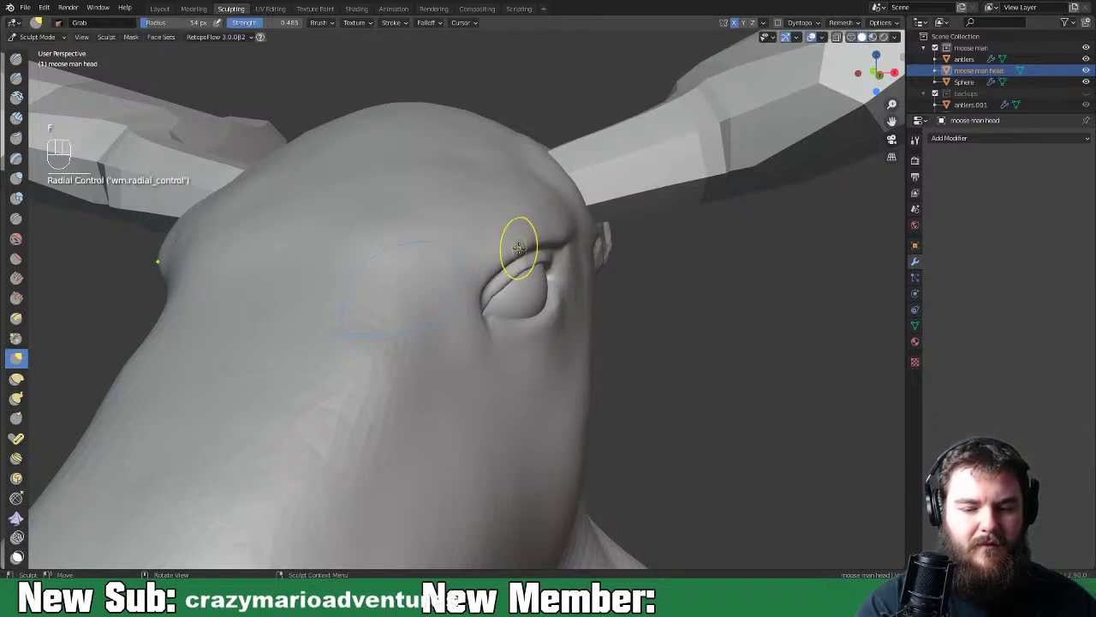
left_click_drag(489, 280, 477, 305)
left_click_drag(502, 271, 526, 251)
left_click_drag(526, 251, 543, 245)
left_click_drag(543, 245, 559, 245)
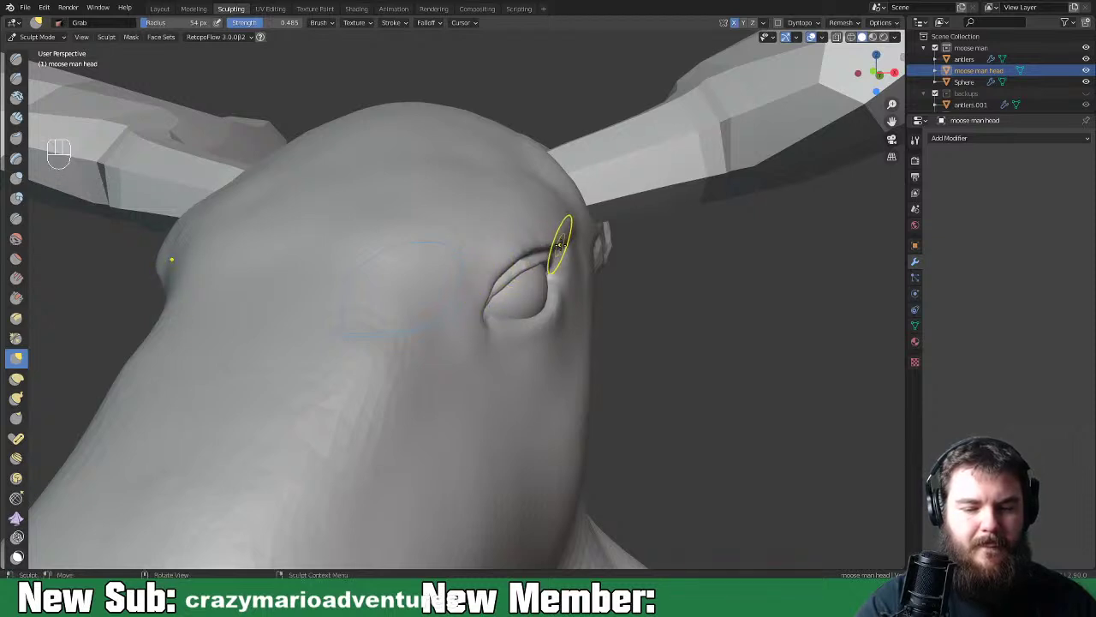
mouse_move(660, 342)
middle_mouse_down()
mouse_move(524, 348)
mouse_move(587, 333)
mouse_move(637, 347)
middle_mouse_up()
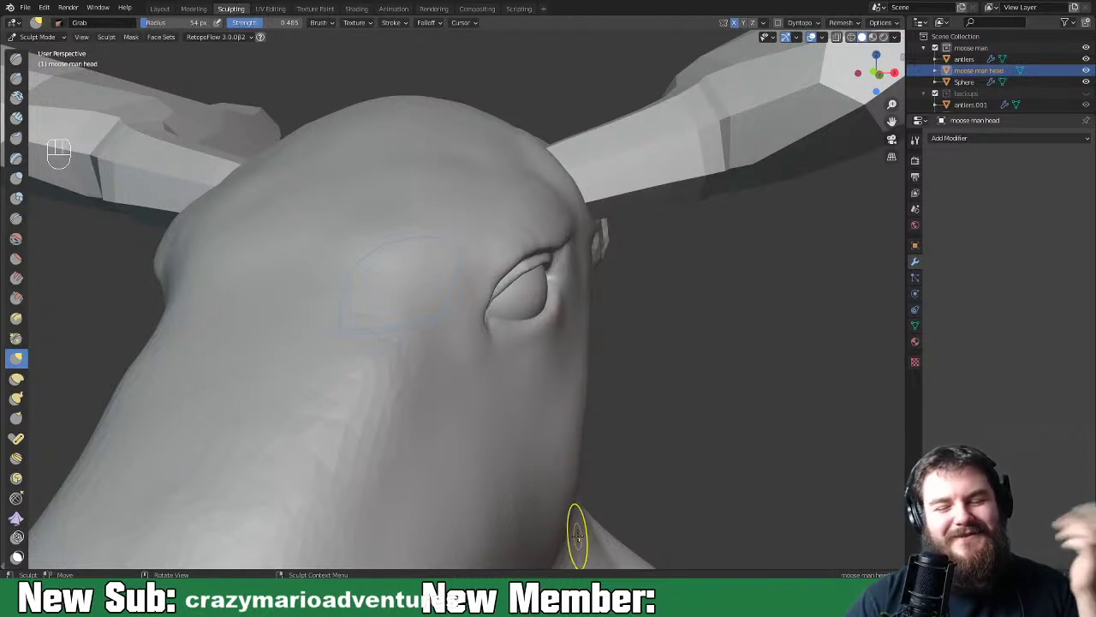
mouse_move(588, 506)
middle_mouse_down()
mouse_move(691, 509)
mouse_move(563, 514)
mouse_move(608, 493)
mouse_move(611, 457)
middle_mouse_up()
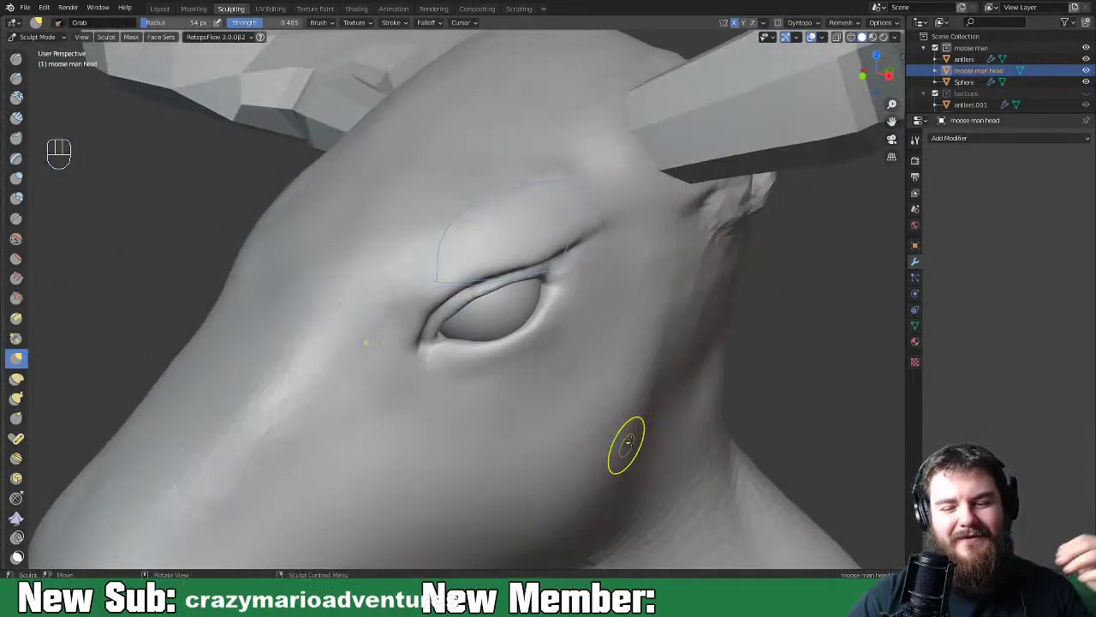
Smooth the outer end of the brow fold where it runs past the outer eye corner
scroll(651, 334, "up", 3)
middle_click_drag(729, 337, 727, 358)
key("d")
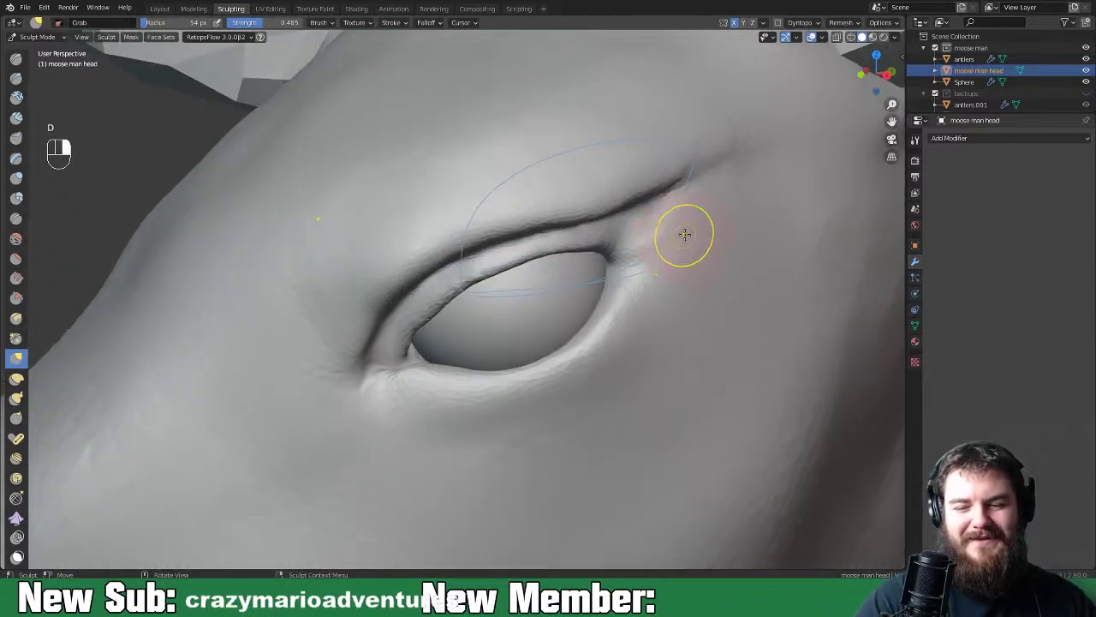
mouse_move(679, 194)
right_mouse_down()
mouse_move(540, 218)
mouse_move(521, 184)
mouse_move(634, 144)
right_mouse_up()
left_click_drag(675, 199, 689, 178, "shift")
left_click_drag(660, 222, 645, 241, "shift")
middle_click_drag(707, 279, 762, 294)
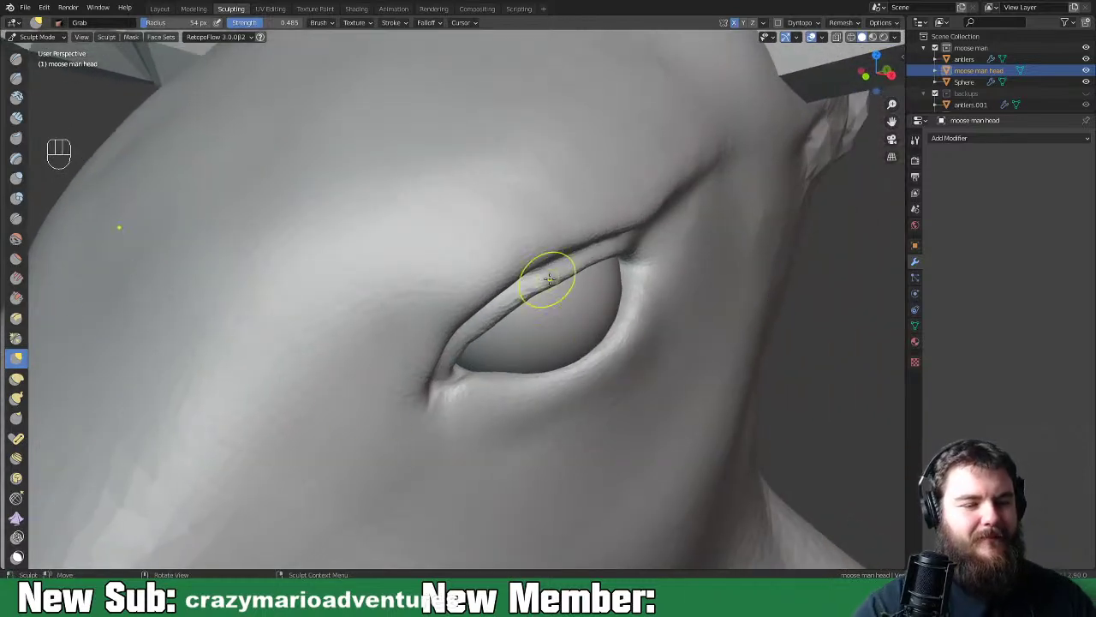
Build up the outer end of the brow fold using the Clay Strips brush at 54 px radius and smooth it
key("space")
key("space")
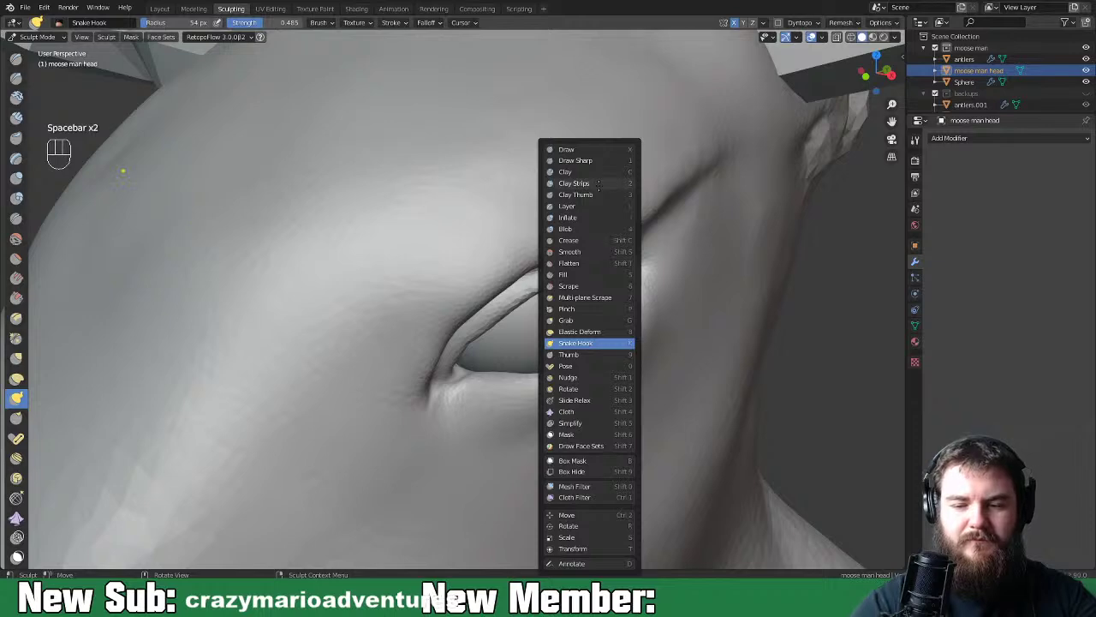
left_click(599, 183)
mouse_move(692, 238)
middle_mouse_down()
mouse_move(702, 252)
mouse_move(685, 208)
mouse_move(616, 262)
mouse_move(602, 238)
middle_mouse_up()
mouse_move(591, 230)
left_mouse_down()
mouse_move(572, 221)
mouse_move(604, 190)
mouse_move(638, 202)
mouse_move(594, 203)
left_mouse_up()
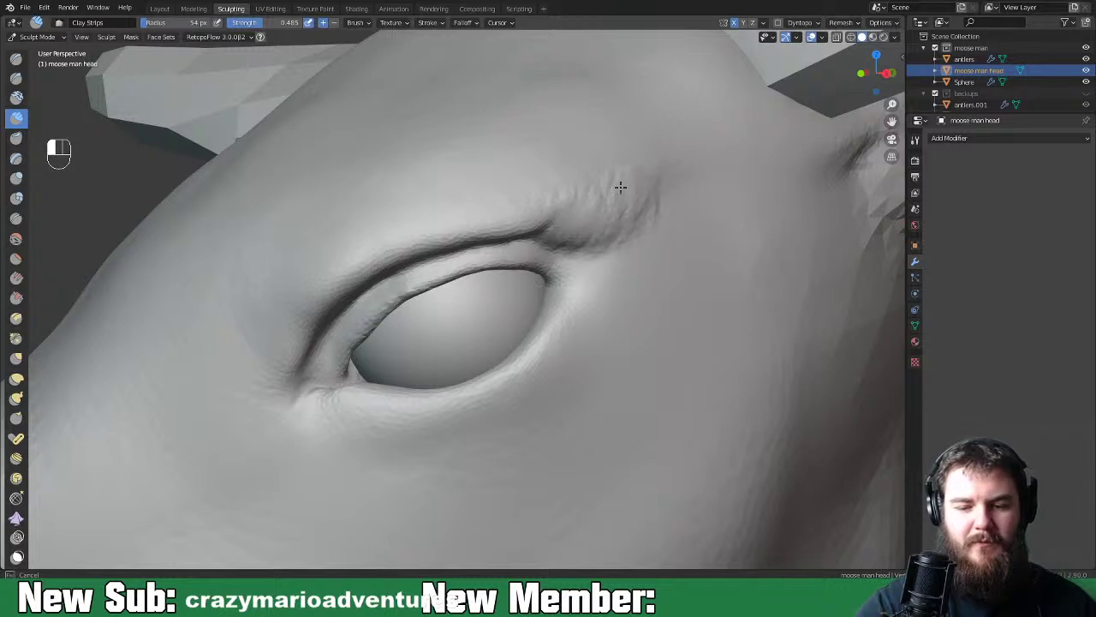
left_click_drag(656, 203, 631, 242, "shift")
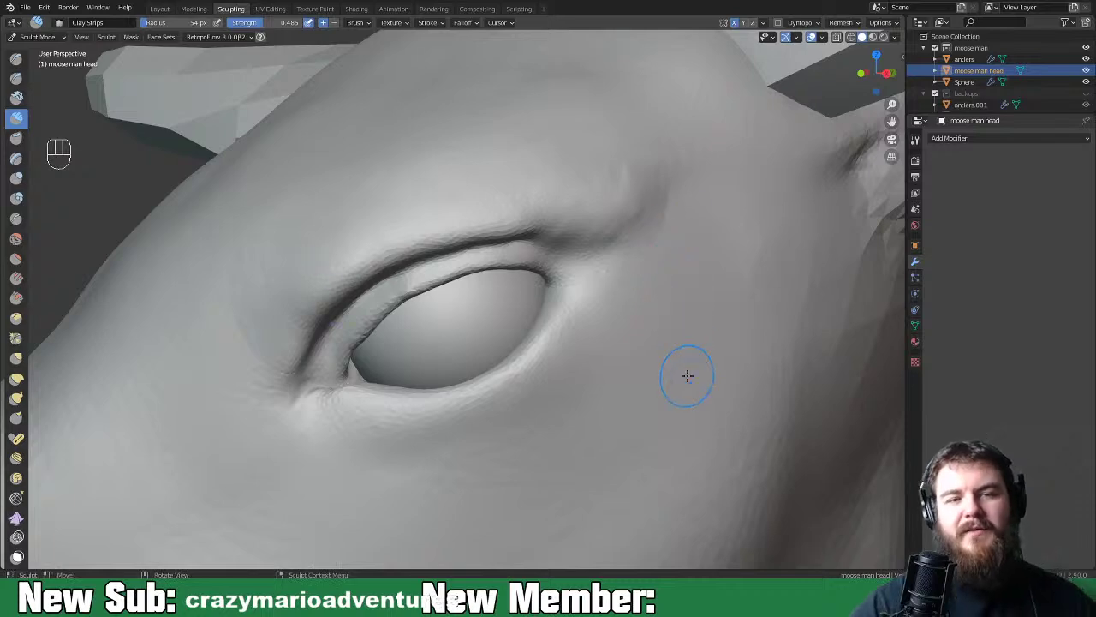
Add clay strips across the brow ridge above the outer half of the eye and blend them smooth
scroll(685, 323, "down", 3)
mouse_move(676, 291)
middle_mouse_down()
mouse_move(570, 250)
mouse_move(595, 203)
middle_mouse_up()
mouse_move(603, 253)
left_mouse_down()
mouse_move(613, 207)
mouse_move(600, 249)
mouse_move(574, 160)
left_mouse_up()
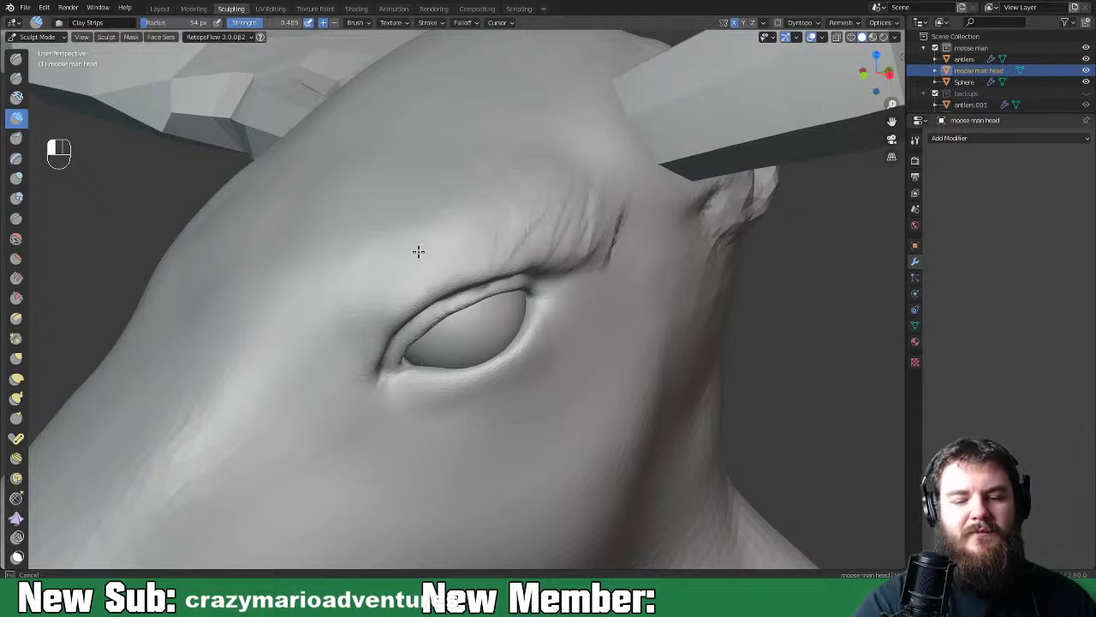
key("shift")
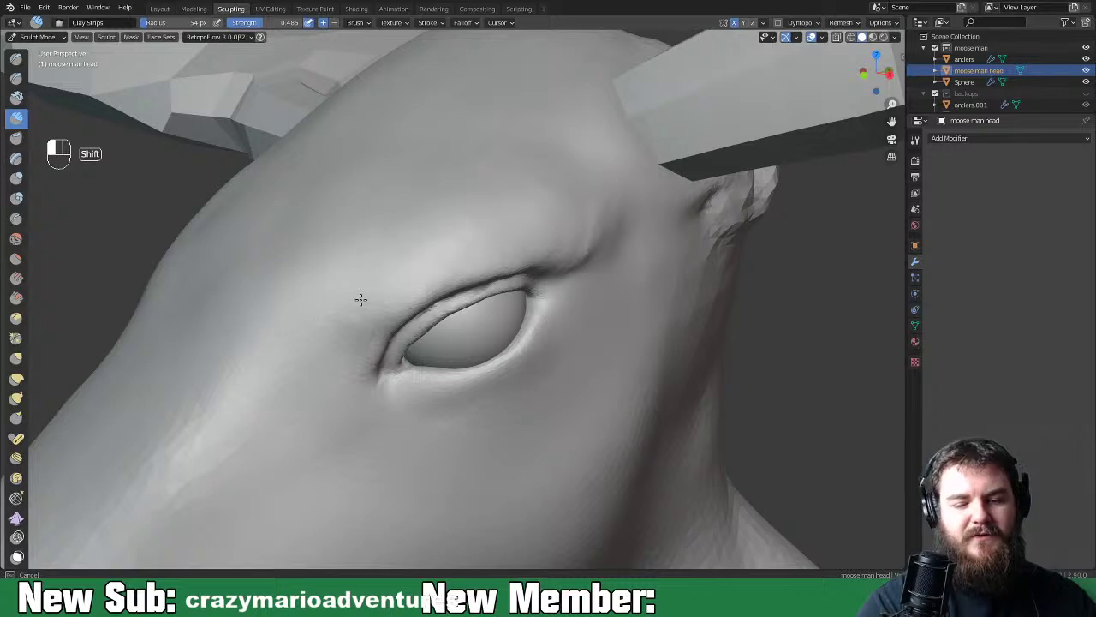
left_click_drag(579, 272, 651, 266, "shift")
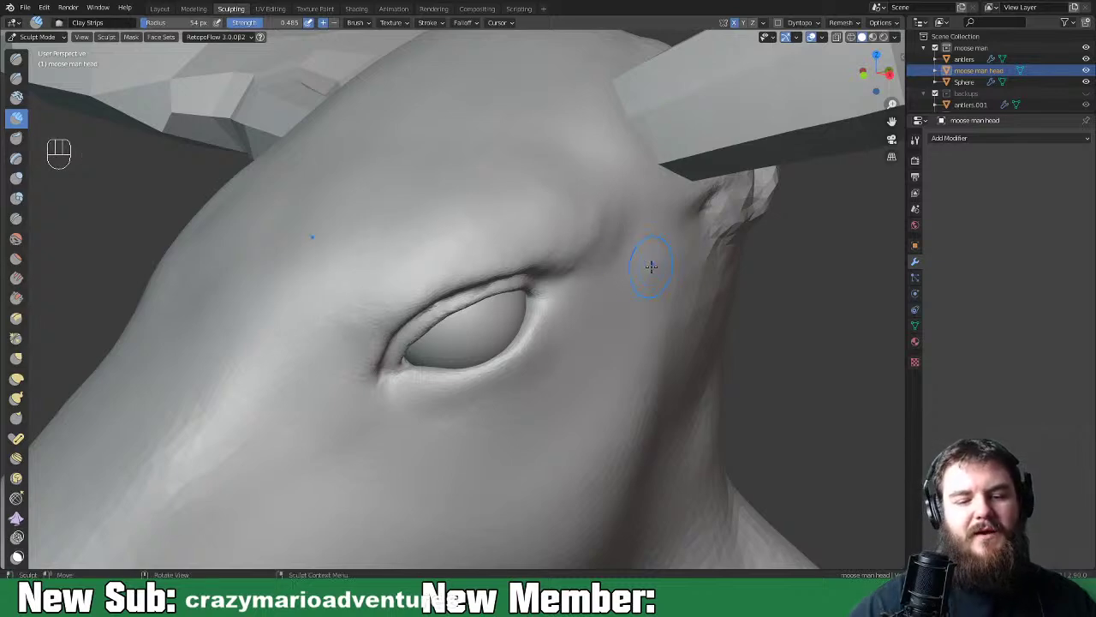
Examine the proportions of the eyes, brow and head from the three-quarter, side and front views
scroll(504, 255, "down", 8)
mouse_move(514, 400)
middle_mouse_down()
mouse_move(565, 395)
mouse_move(480, 386)
middle_mouse_up()
scroll(514, 389, "up", 2)
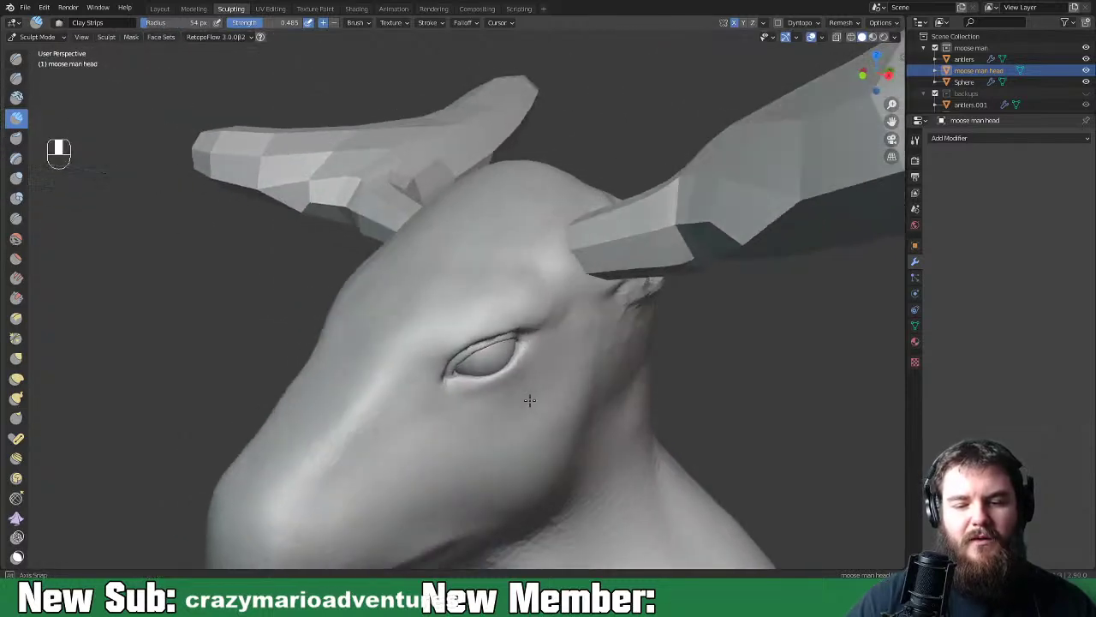
scroll(475, 383, "up", 3)
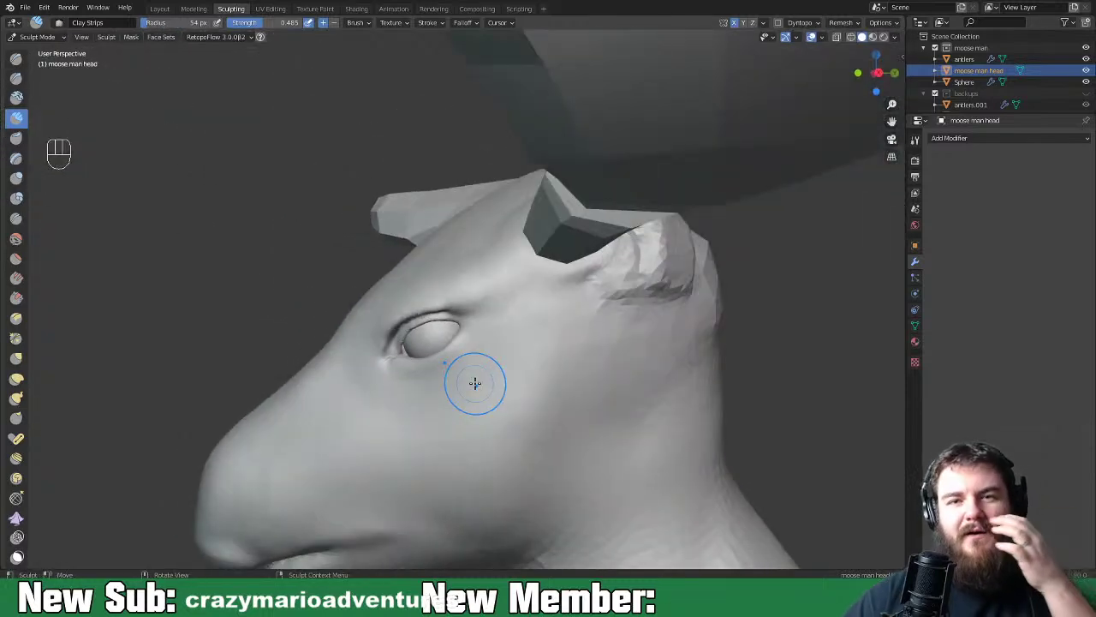
scroll(474, 383, "down", 1)
scroll(485, 362, "down", 3)
middle_click_drag(485, 363, 591, 411)
scroll(582, 423, "up", 3)
scroll(573, 434, "down", 2)
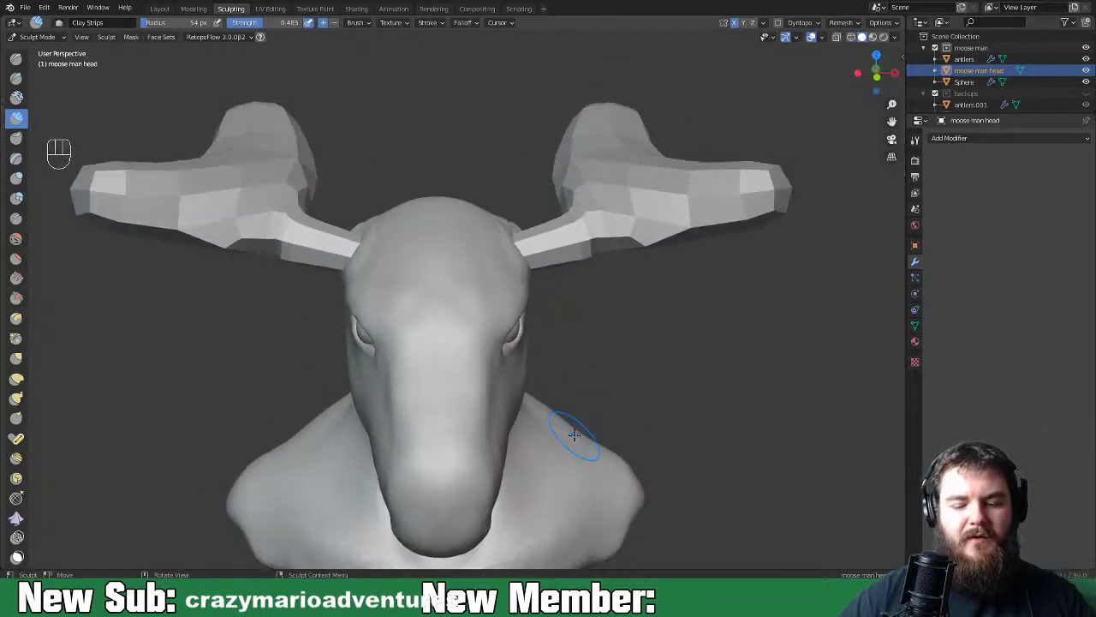
middle_click_drag(548, 428, 635, 393)
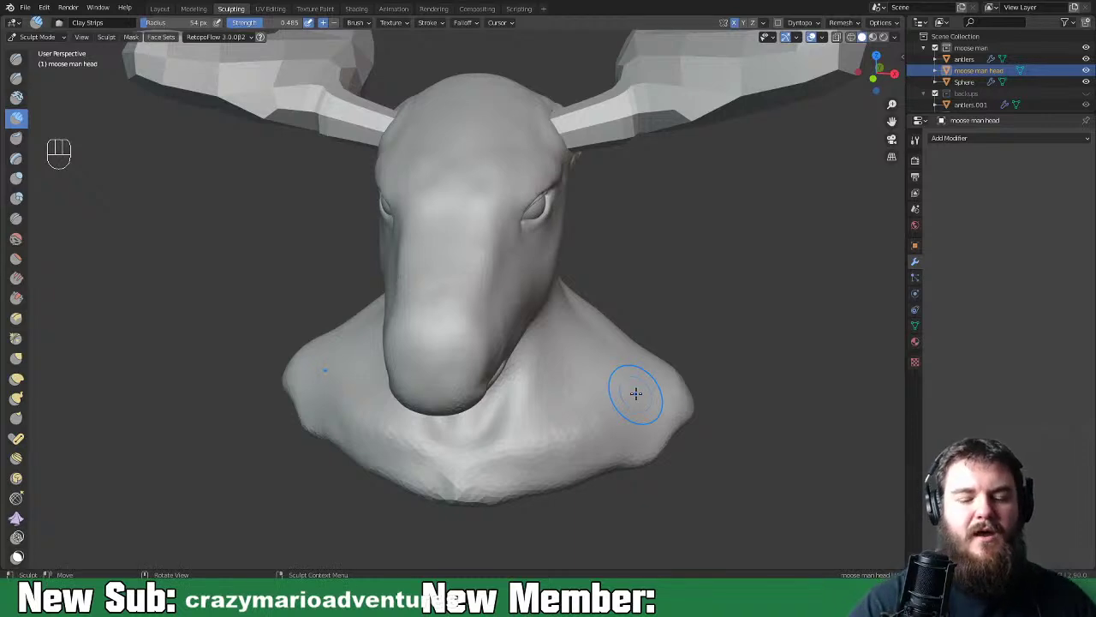
Build up the bridge of the muzzle from between the eyes toward the nose with Clay Strips and smooth it
scroll(715, 310, "up", 2)
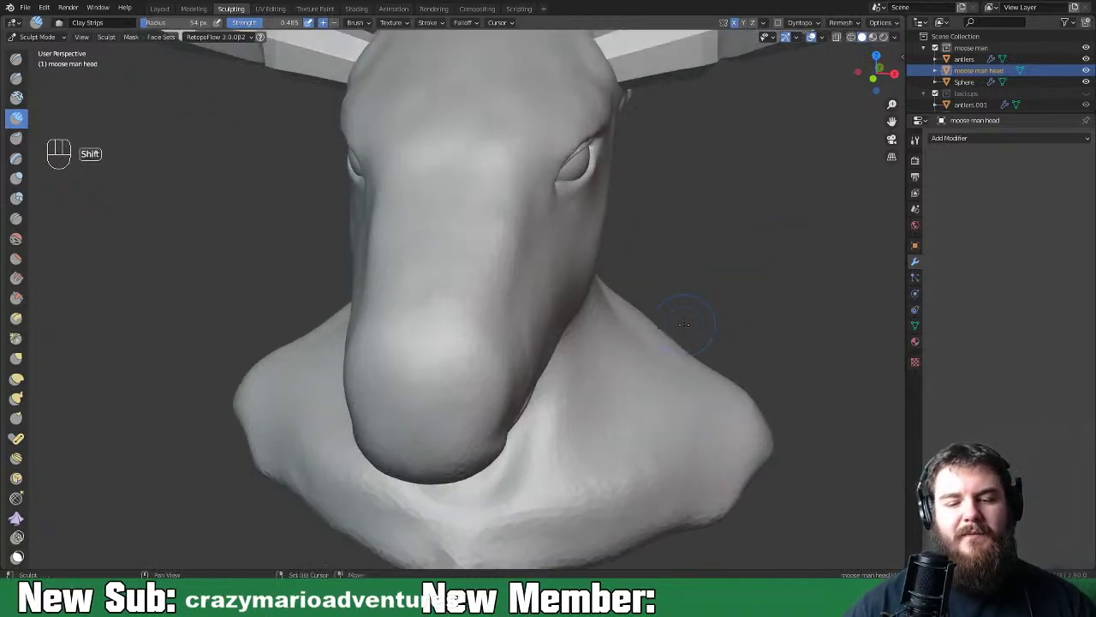
middle_click_drag(554, 233, 465, 257)
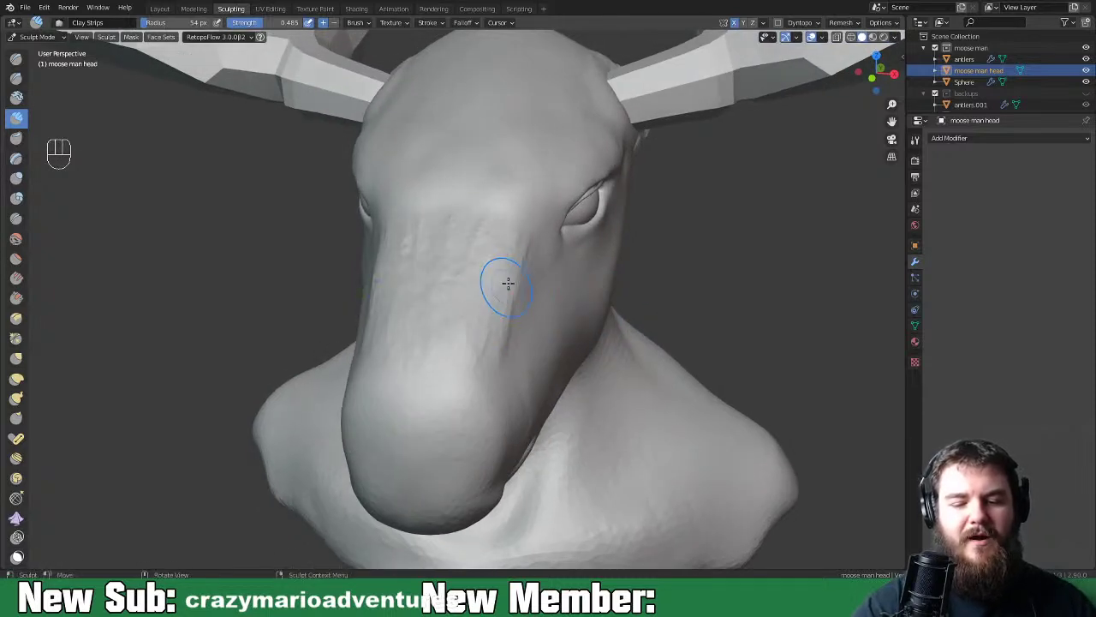
middle_click_drag(521, 245, 506, 250)
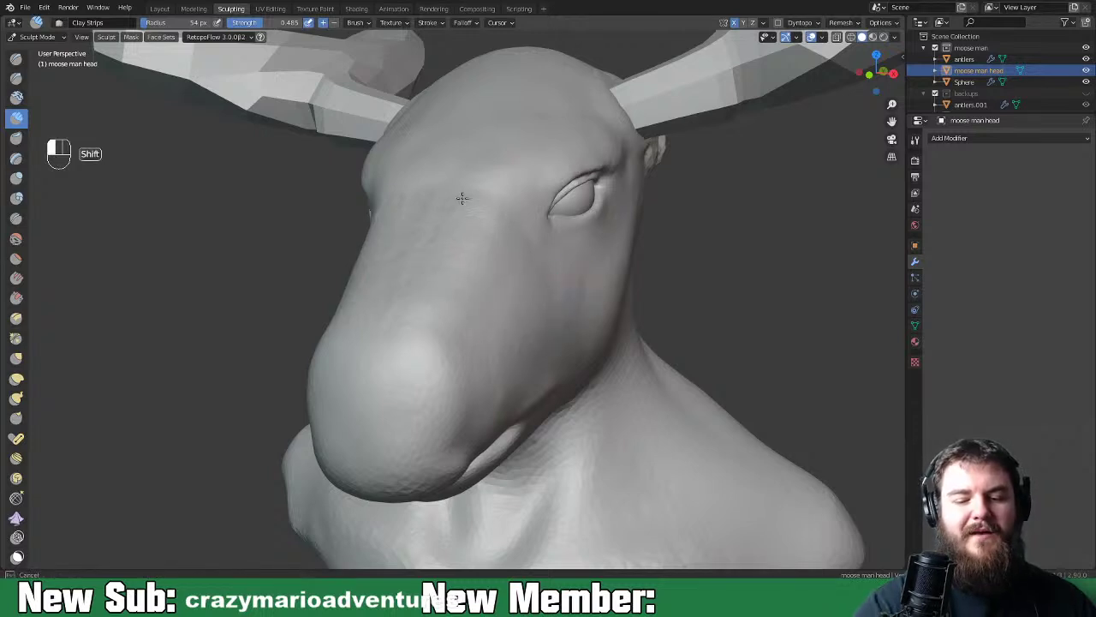
mouse_move(534, 314)
middle_mouse_down()
mouse_move(533, 367)
mouse_move(514, 355)
mouse_move(599, 358)
mouse_move(475, 331)
middle_mouse_up()
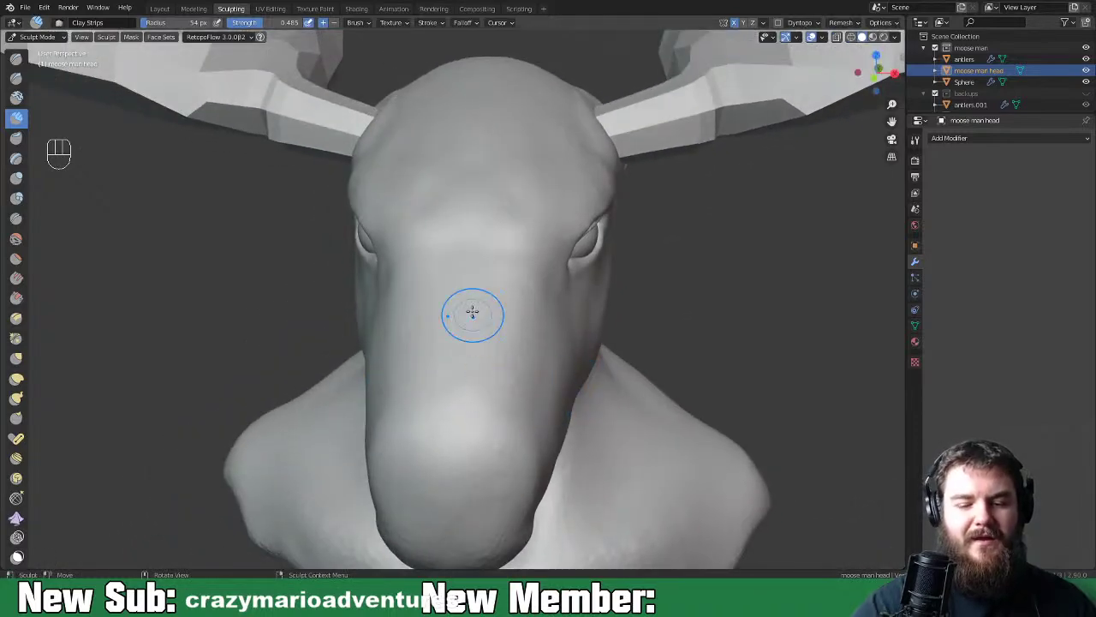
mouse_move(466, 257)
left_mouse_down()
mouse_move(475, 290)
mouse_move(489, 287)
left_mouse_up()
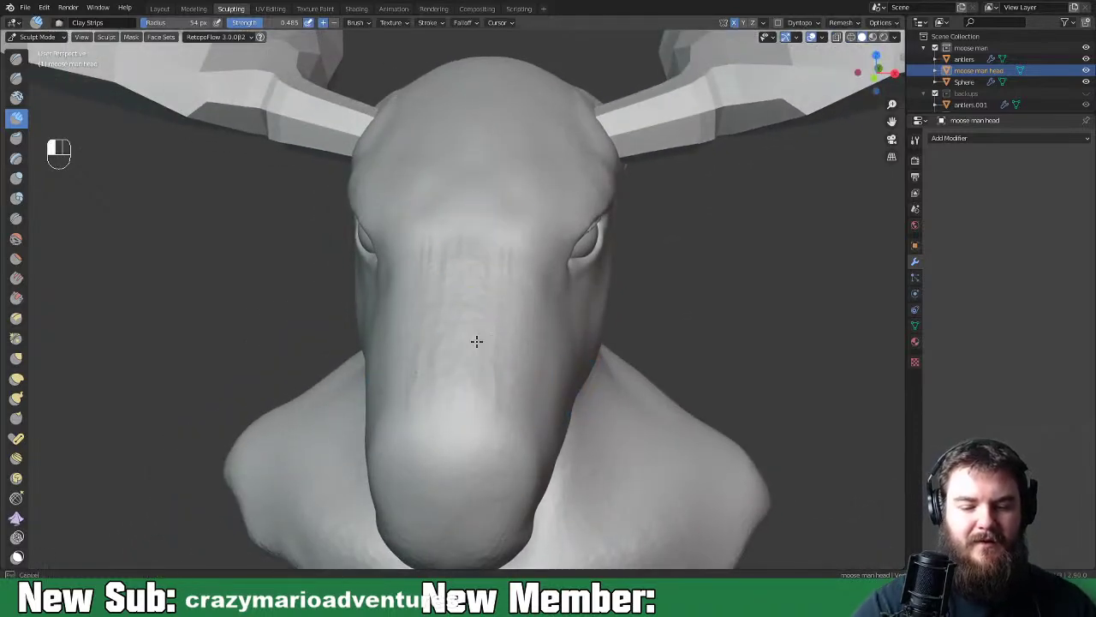
mouse_move(475, 410)
left_mouse_down()
mouse_move(485, 278)
mouse_move(491, 418)
left_mouse_up()
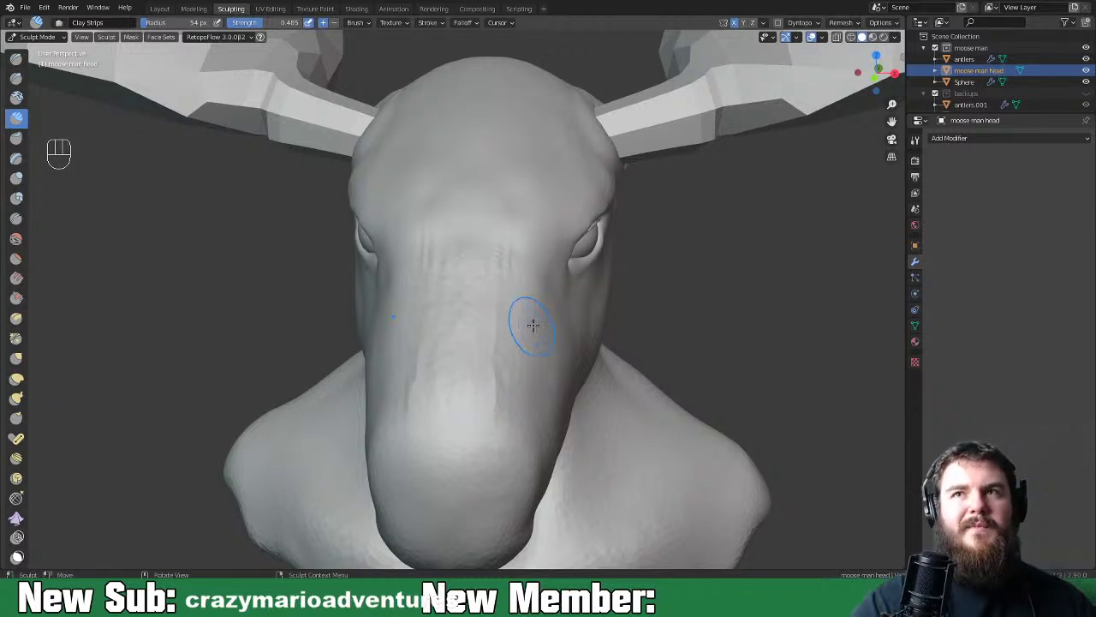
middle_click_drag(532, 319, 522, 335)
mouse_move(443, 374)
left_mouse_down()
mouse_move(423, 391)
mouse_move(424, 354)
mouse_move(477, 226)
mouse_move(429, 340)
left_mouse_up()
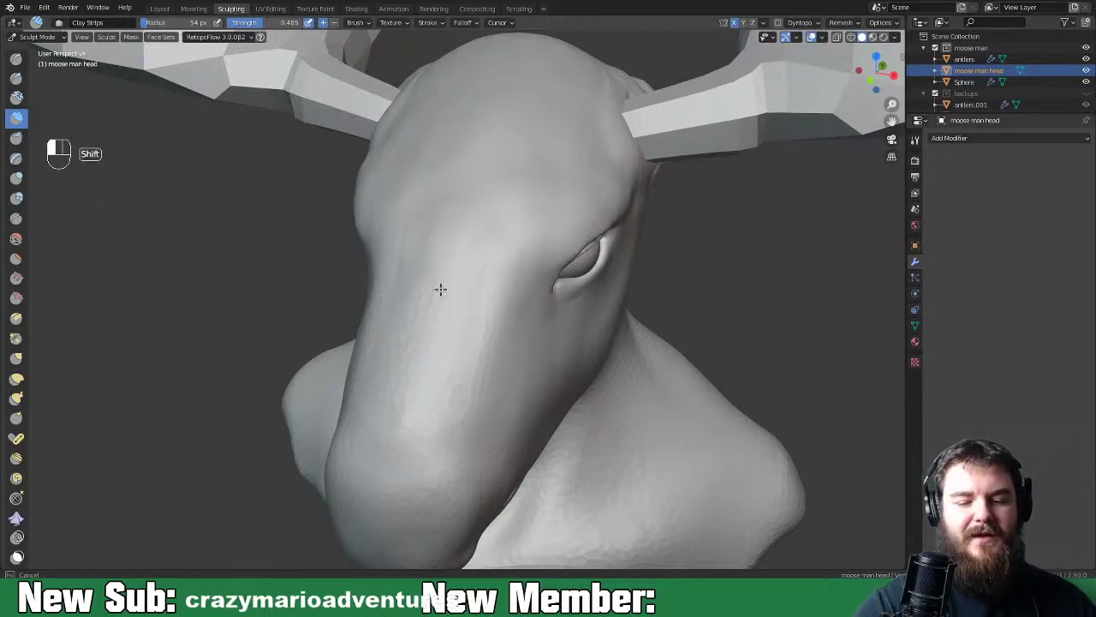
Add clay strips over the forehead between the brows and antlers, and smooth the surface
mouse_move(427, 370)
middle_mouse_down()
mouse_move(538, 384)
mouse_move(656, 362)
mouse_move(539, 365)
mouse_move(553, 383)
mouse_move(513, 392)
middle_mouse_up()
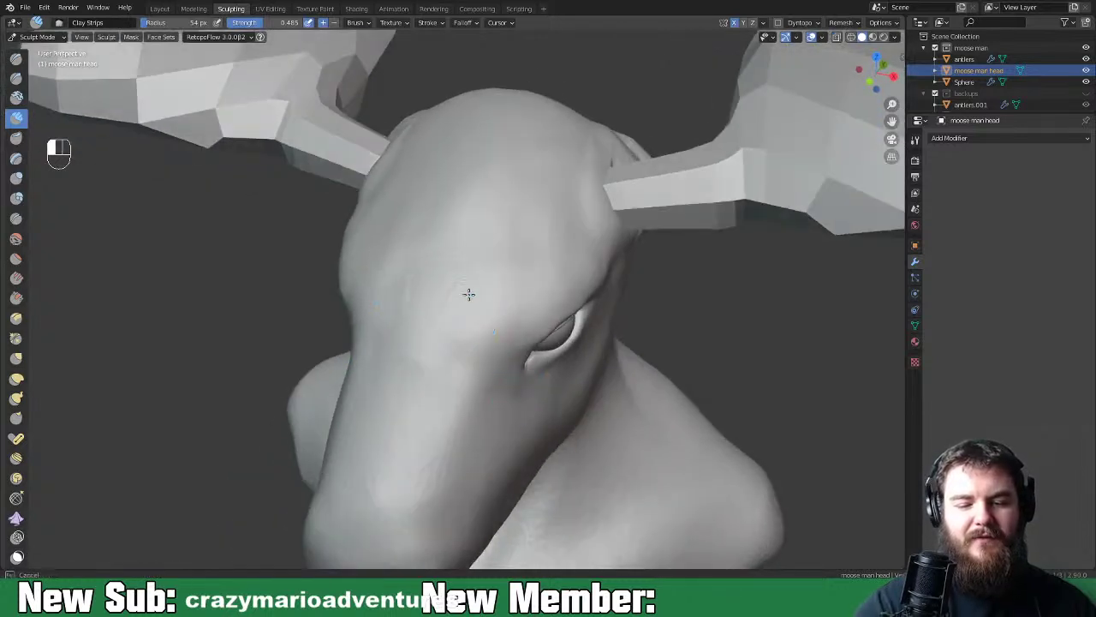
left_click_drag(468, 294, 482, 275)
mouse_move(550, 233)
left_mouse_down()
mouse_move(497, 262)
mouse_move(499, 152)
mouse_move(470, 250)
mouse_move(493, 268)
left_mouse_up()
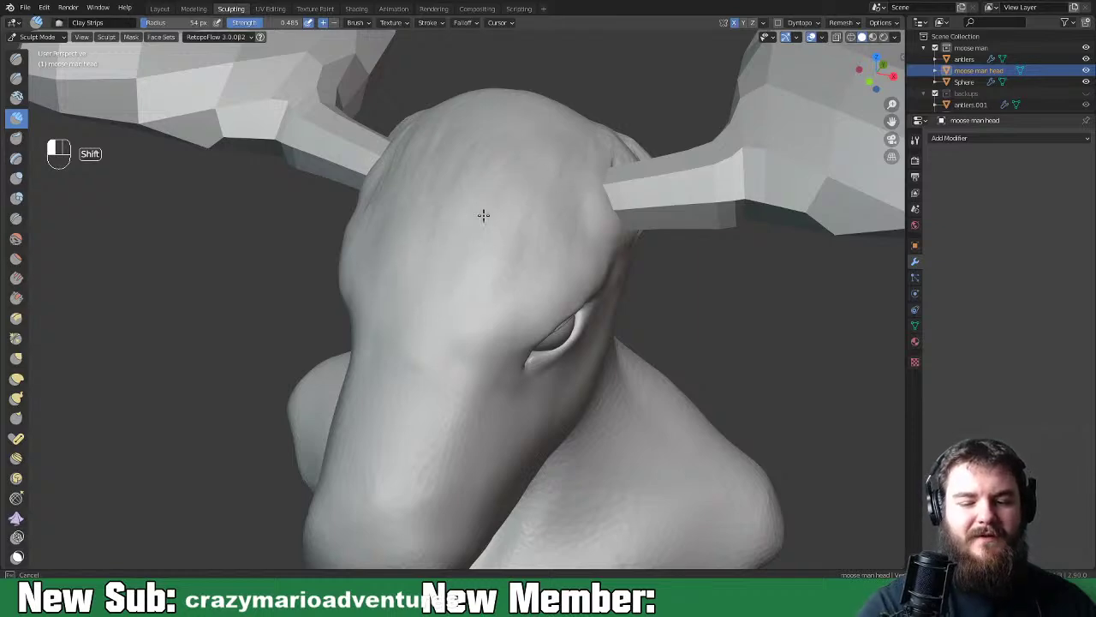
Build up the back of the head with Clay Strips, enabling Dyntopo for finer geometry, and smooth the strokes
middle_click_drag(455, 401, 576, 407)
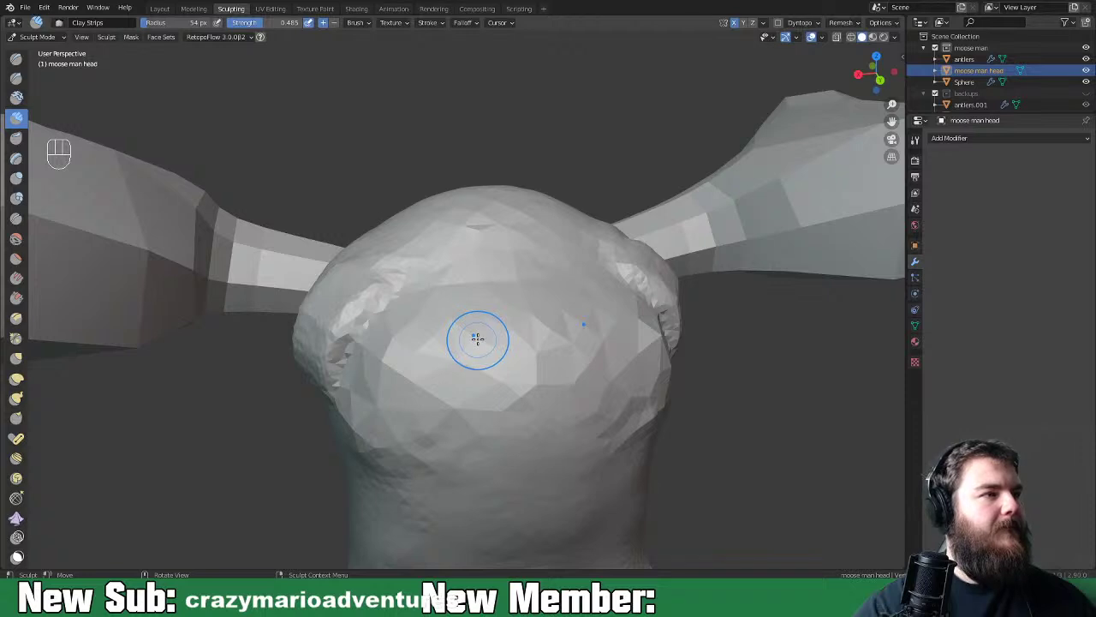
mouse_move(462, 280)
left_mouse_down()
mouse_move(477, 311)
mouse_move(591, 428)
mouse_move(386, 479)
mouse_move(620, 411)
mouse_move(528, 444)
mouse_move(548, 496)
left_mouse_up()
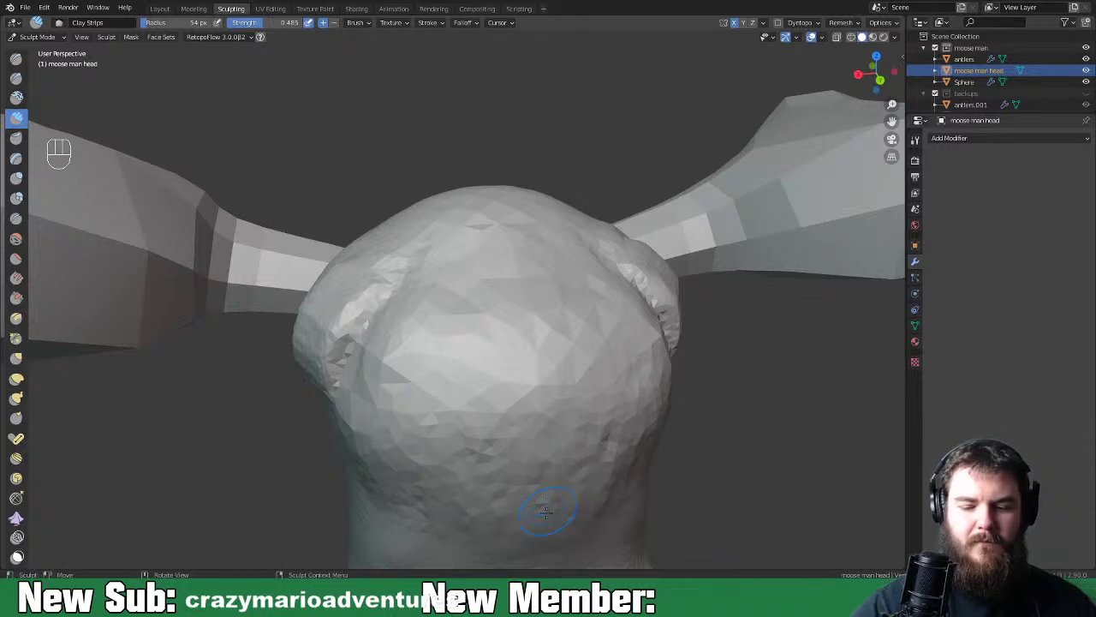
left_click(778, 22)
left_click(771, 58)
mouse_move(511, 224)
left_mouse_down()
mouse_move(495, 223)
mouse_move(482, 338)
mouse_move(482, 522)
mouse_move(424, 510)
mouse_move(359, 385)
mouse_move(423, 299)
mouse_move(495, 308)
mouse_move(514, 245)
mouse_move(374, 445)
left_mouse_up()
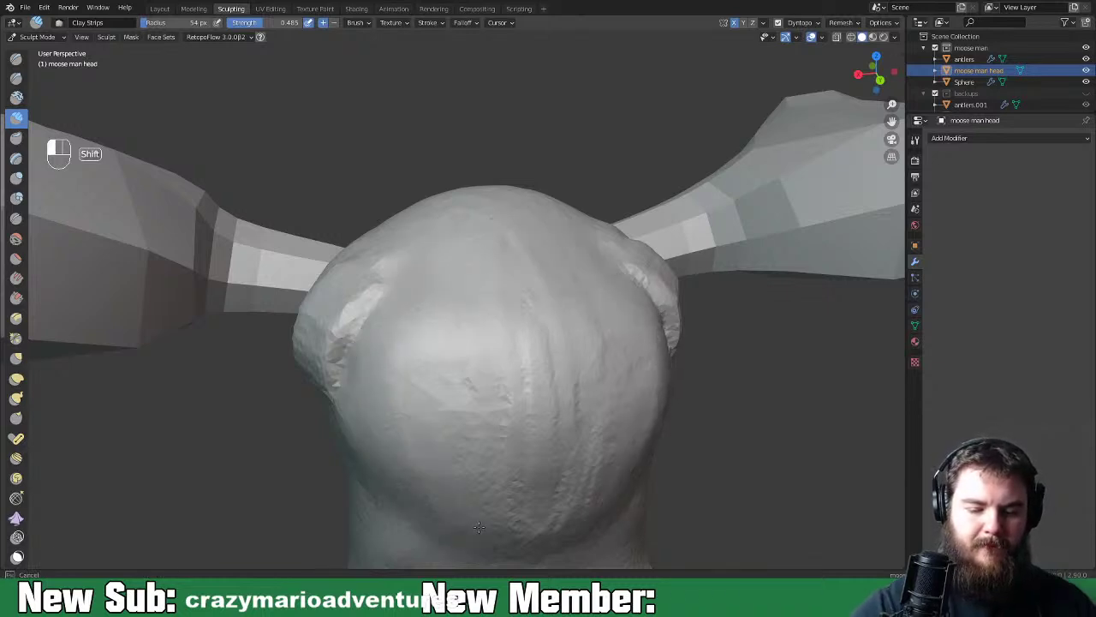
left_click_drag(525, 466, 533, 445, "shift")
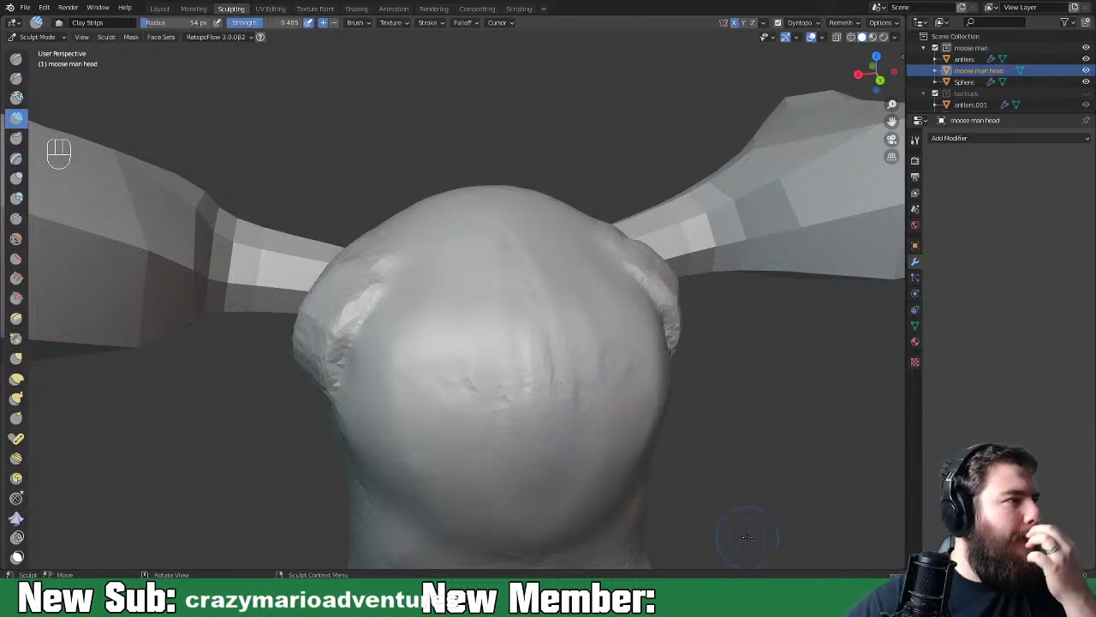
Switch to Object Mode and select the antlers
scroll(775, 496, "down", 6)
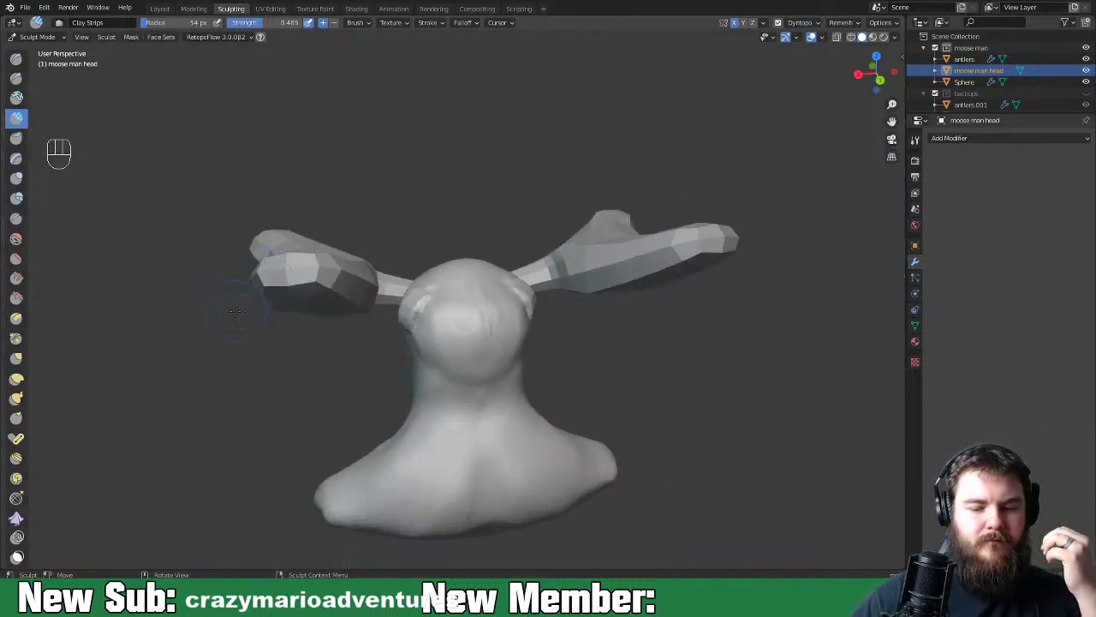
middle_click_drag(774, 497, 324, 335)
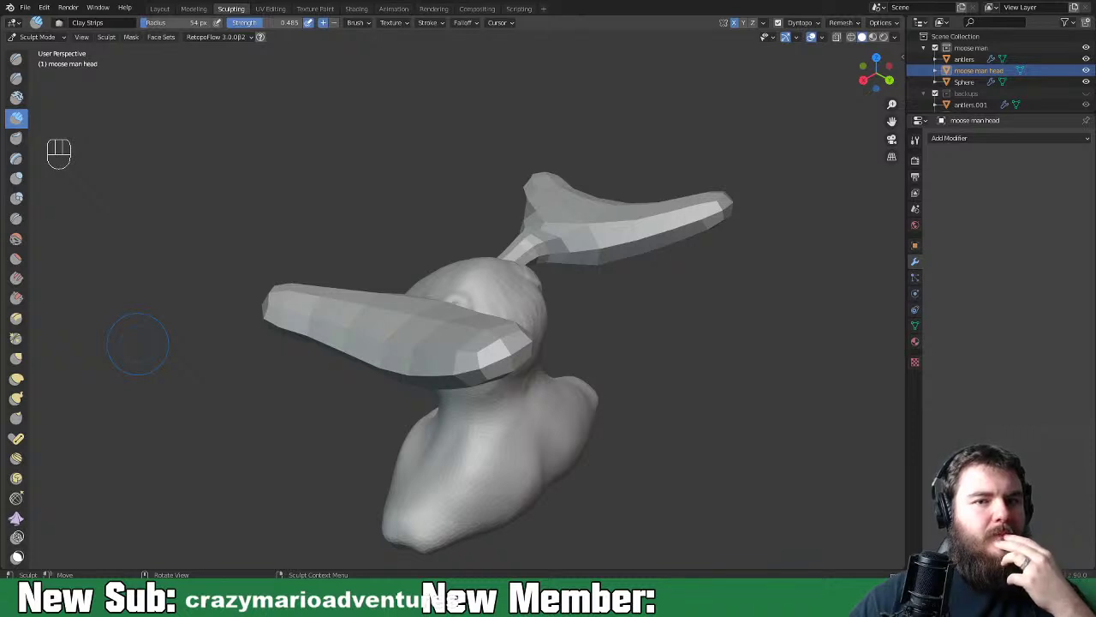
middle_click_drag(491, 346, 669, 334)
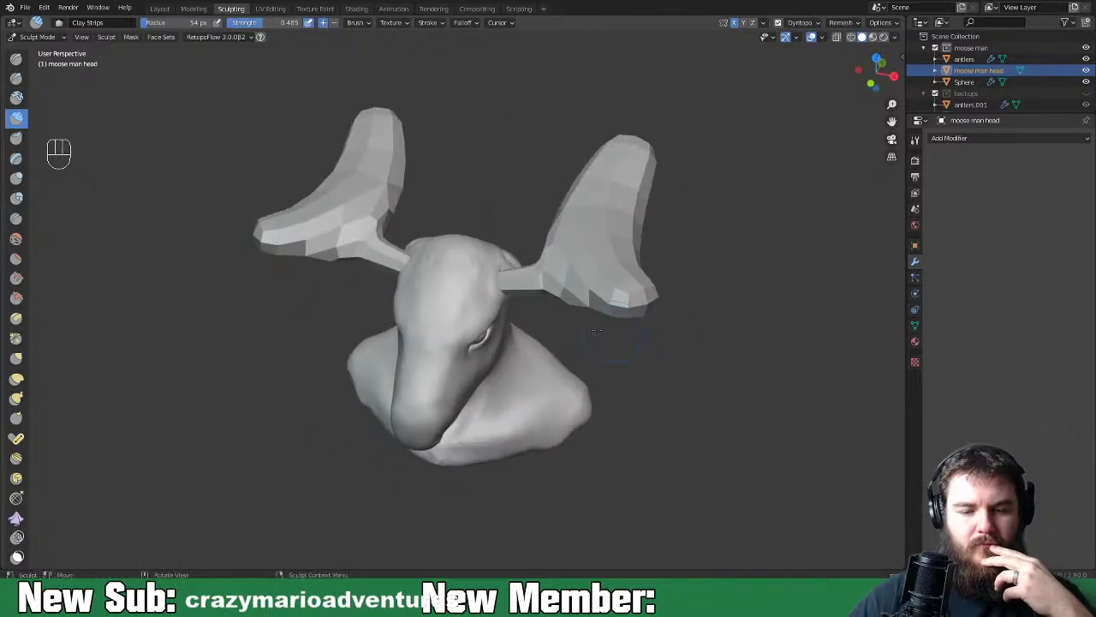
left_click(39, 37)
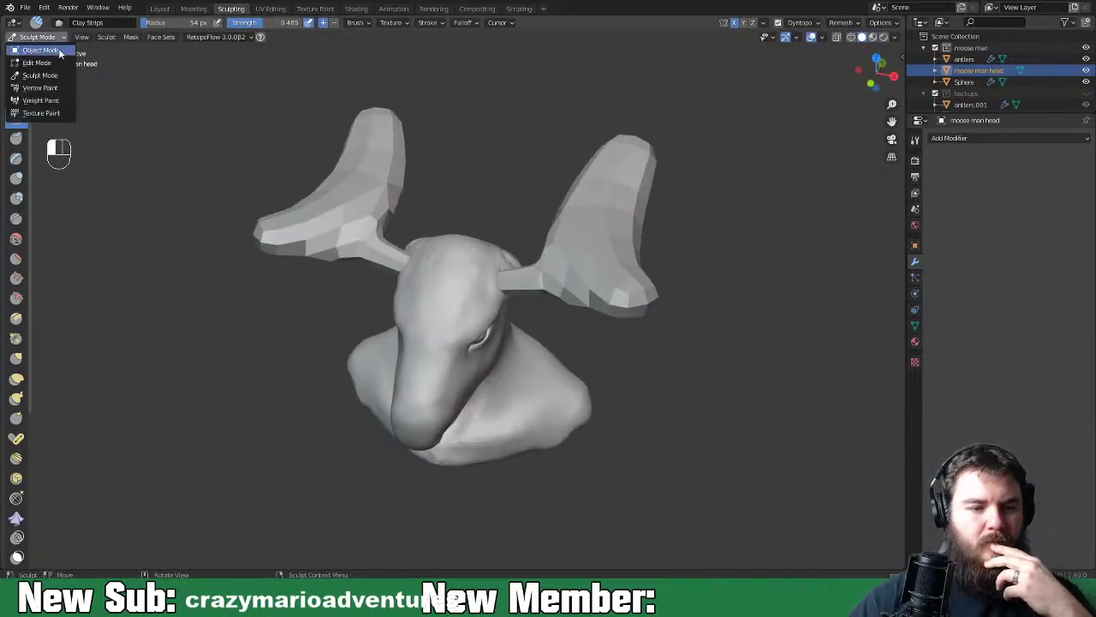
left_click(57, 53)
left_click(602, 274)
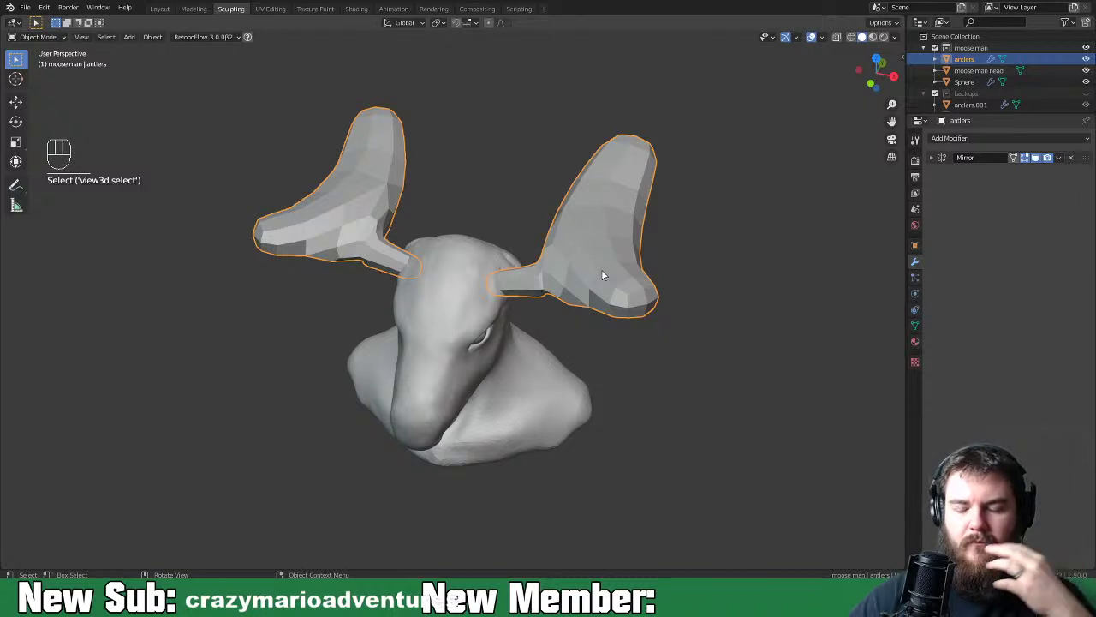
middle_click_drag(602, 268, 638, 276)
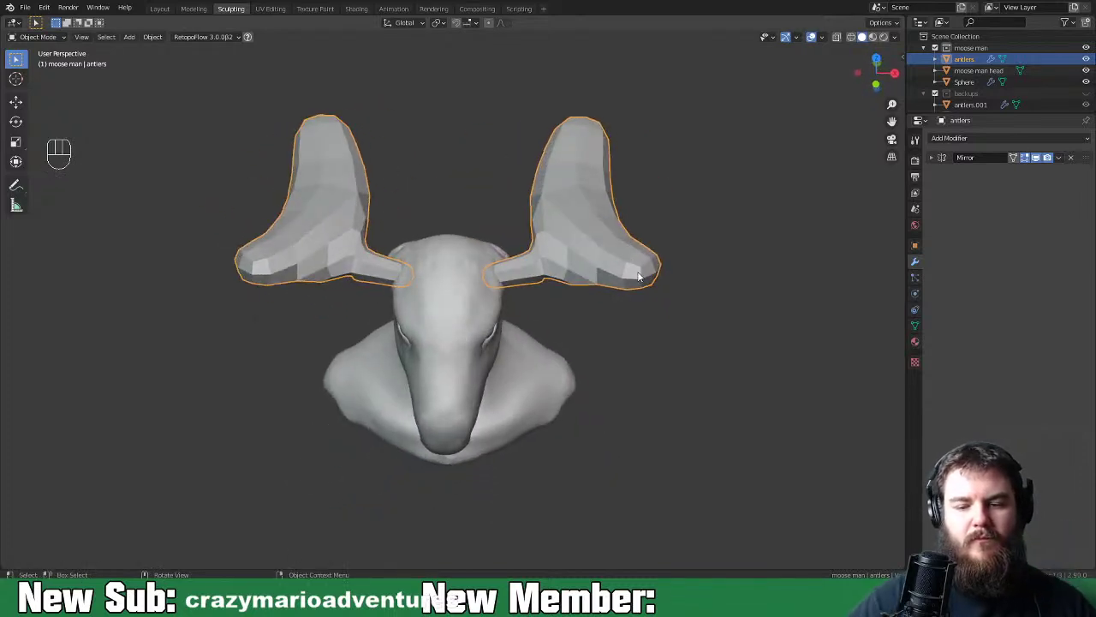
key("Tab")
key("Tab")
key("Tab")
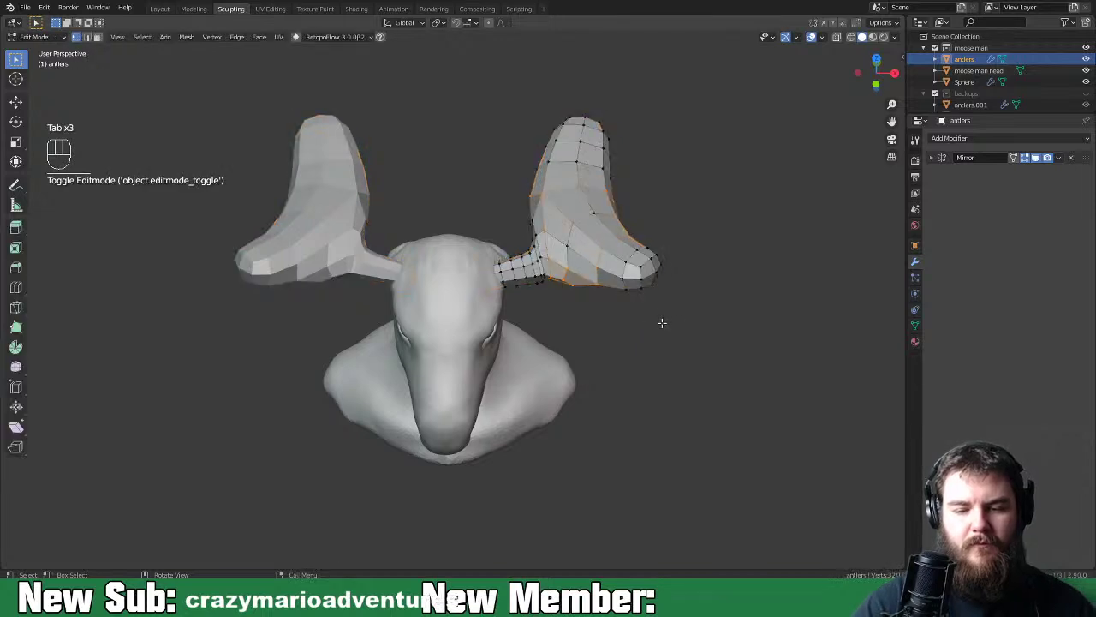
key("Tab")
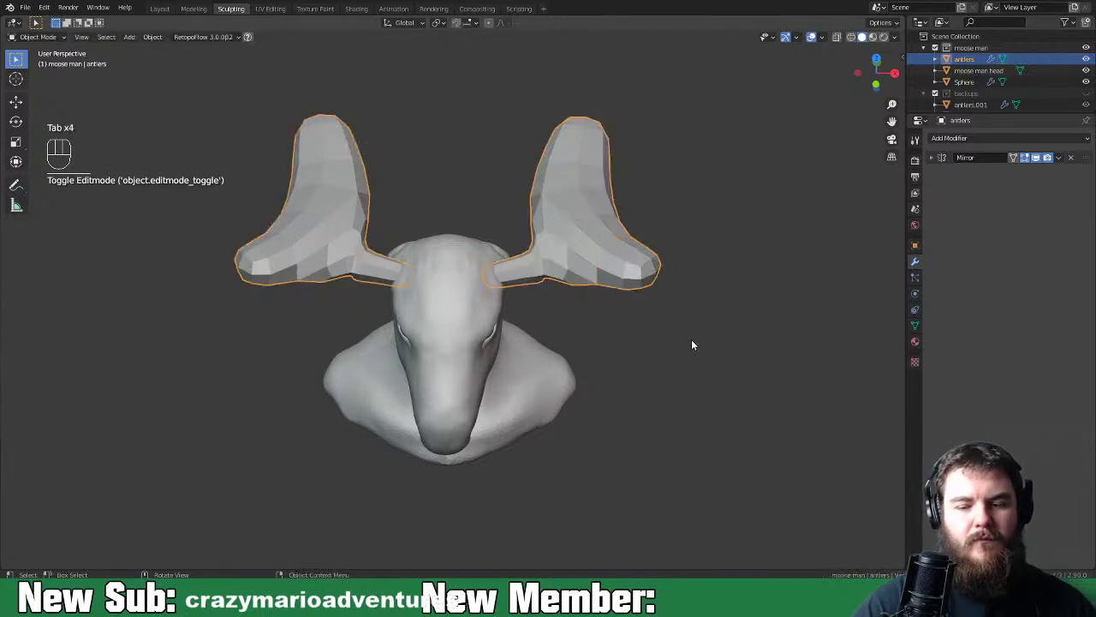
Widen the antlers by scaling them about 1.15 along the X axis, and apply the scale
mouse_move(691, 354)
middle_mouse_down()
mouse_move(712, 342)
mouse_move(673, 330)
mouse_move(548, 384)
mouse_move(722, 394)
mouse_move(651, 386)
mouse_move(704, 386)
mouse_move(649, 374)
mouse_move(673, 374)
mouse_move(665, 347)
mouse_move(695, 385)
mouse_move(688, 369)
mouse_move(597, 345)
mouse_move(663, 328)
mouse_move(717, 340)
mouse_move(796, 286)
mouse_move(665, 360)
mouse_move(688, 364)
middle_mouse_up()
key("s")
key("x")
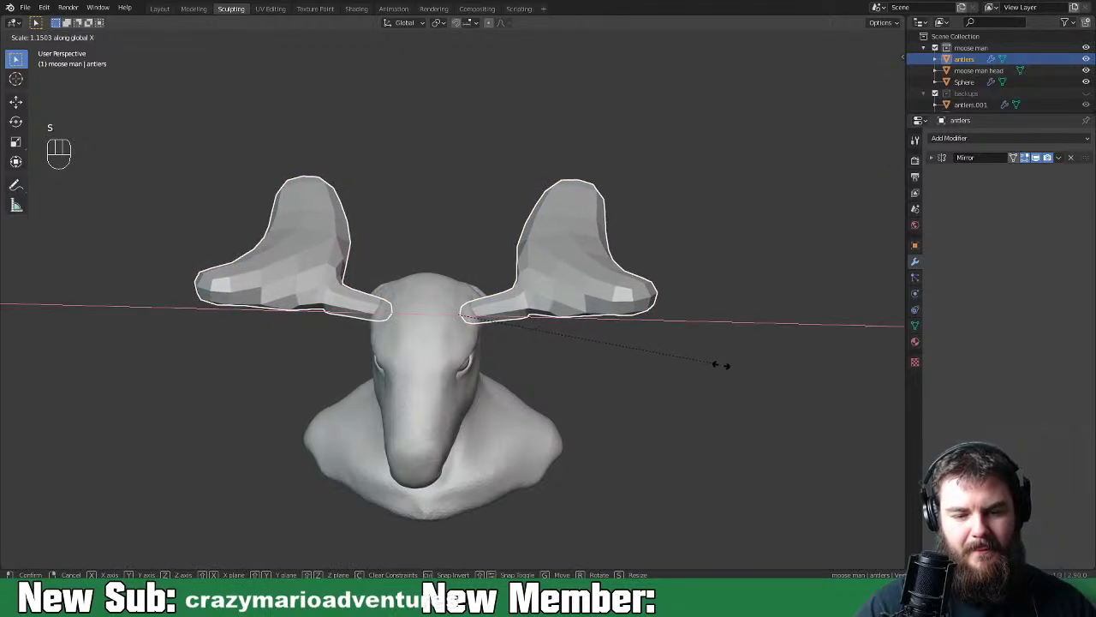
left_click(719, 367)
mouse_move(700, 379)
middle_mouse_down()
mouse_move(767, 352)
mouse_move(704, 361)
middle_mouse_up()
key("ctrl+a")
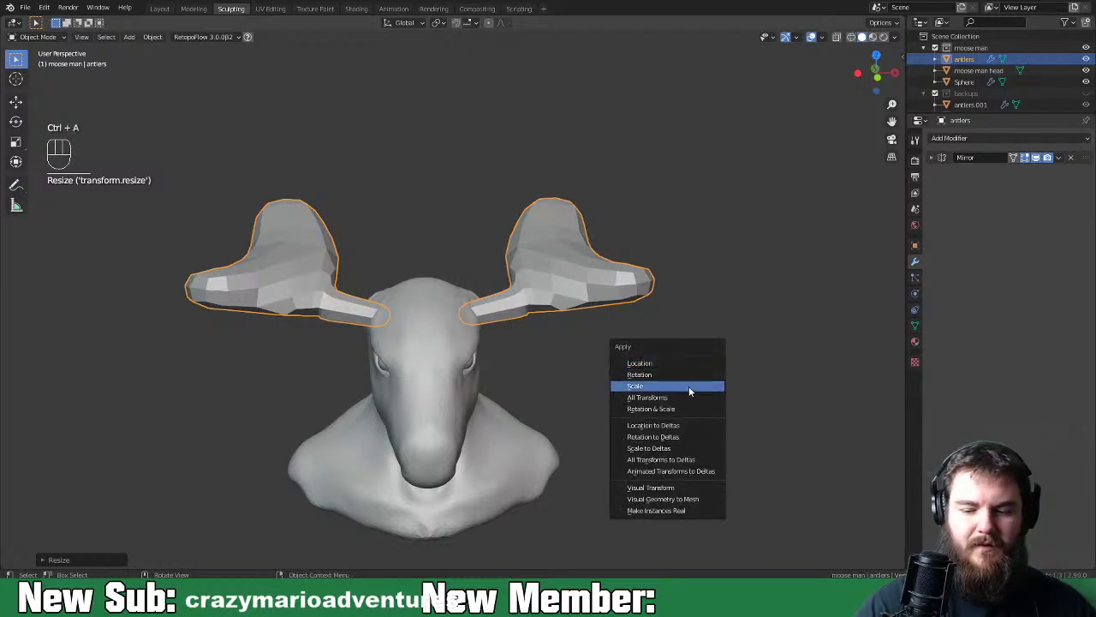
left_click(692, 386)
middle_click_drag(699, 367, 682, 406)
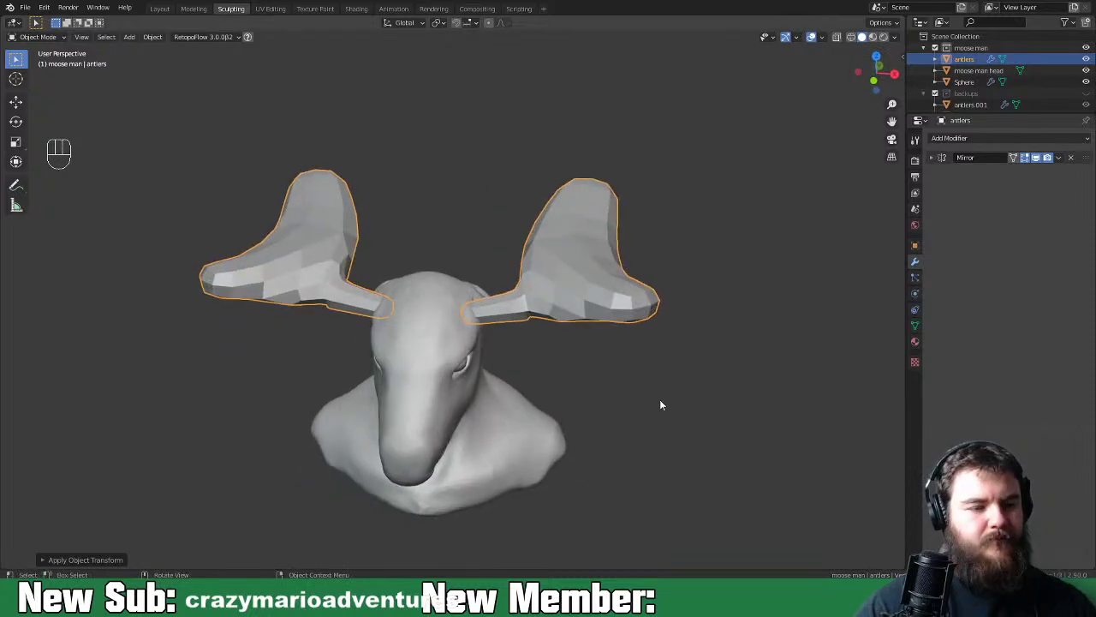
Switch the antlers to Sculpt Mode, choose the Inflate brush at a 46 px radius, and enable Dyntopo
key("ctrl+Tab")
left_click(666, 459)
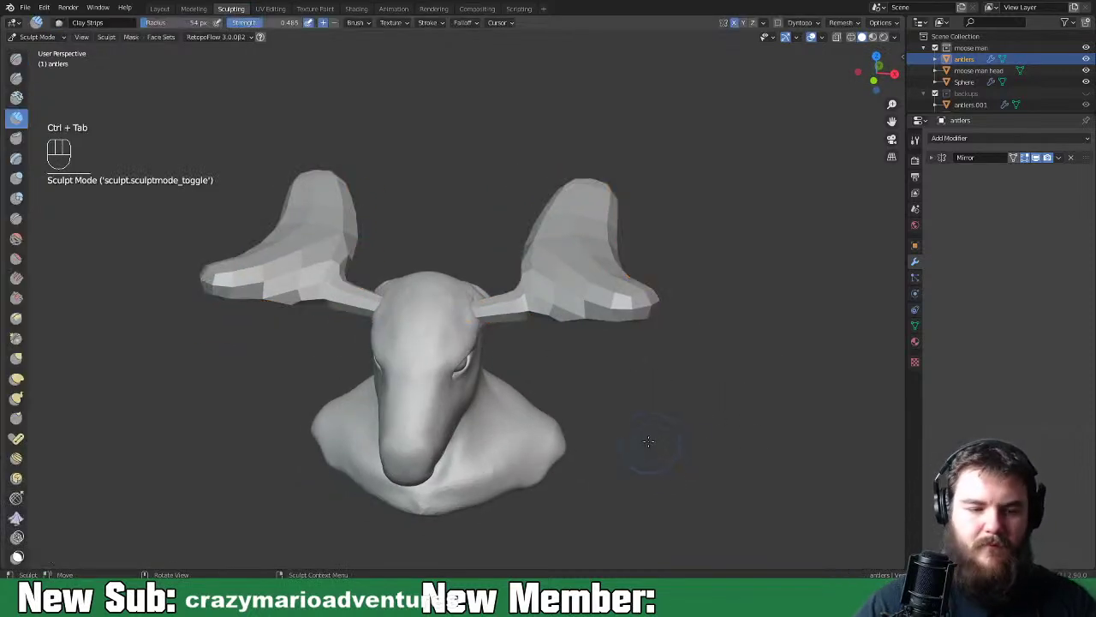
key("space")
key("space")
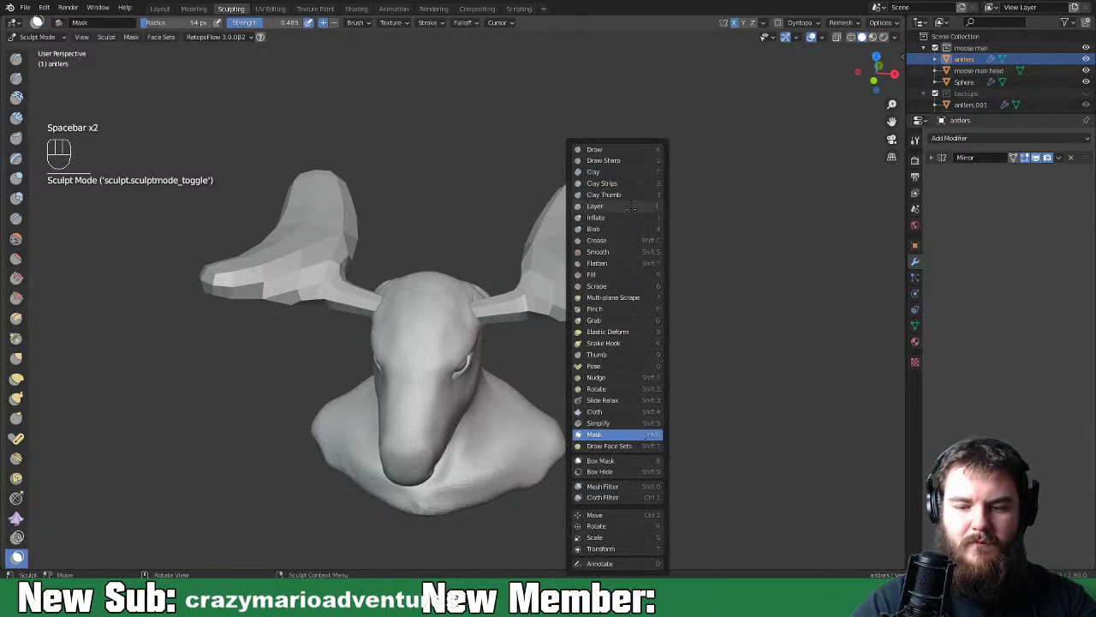
left_click(613, 217)
key("f")
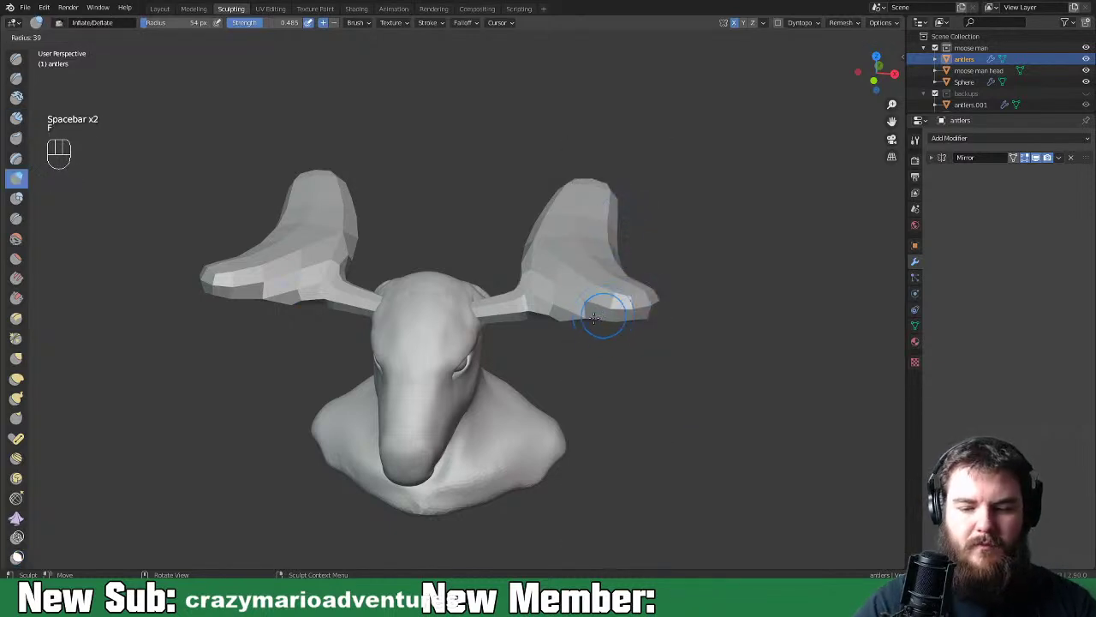
left_click(599, 321)
middle_click_drag(594, 318, 611, 297)
scroll(607, 294, "up", 2)
scroll(493, 290, "up", 2)
middle_click_drag(497, 343, 576, 325)
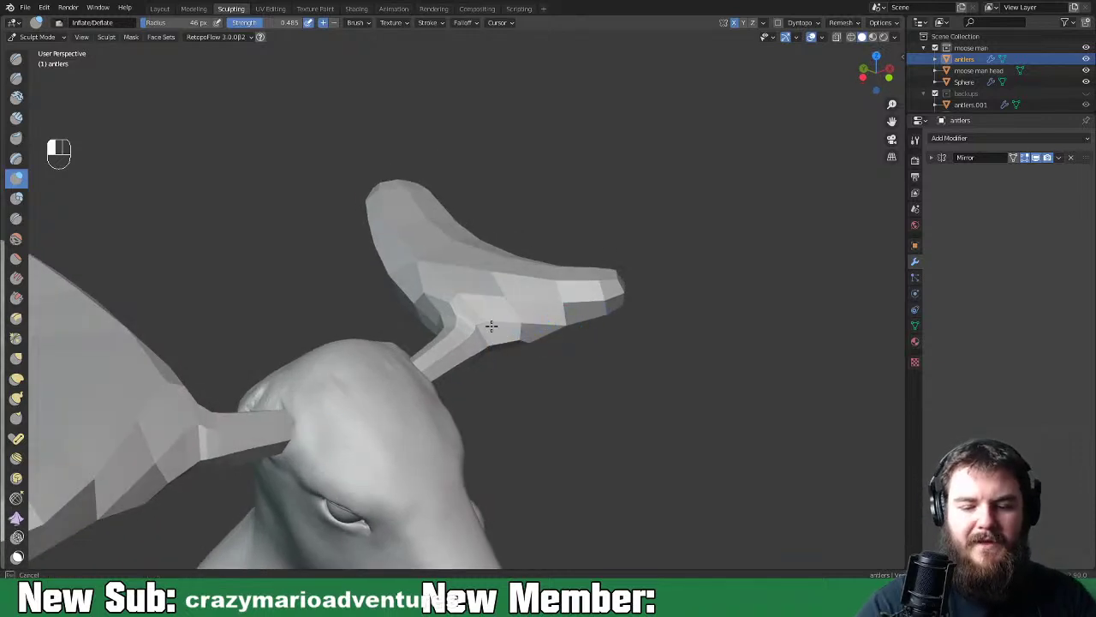
left_click(778, 23)
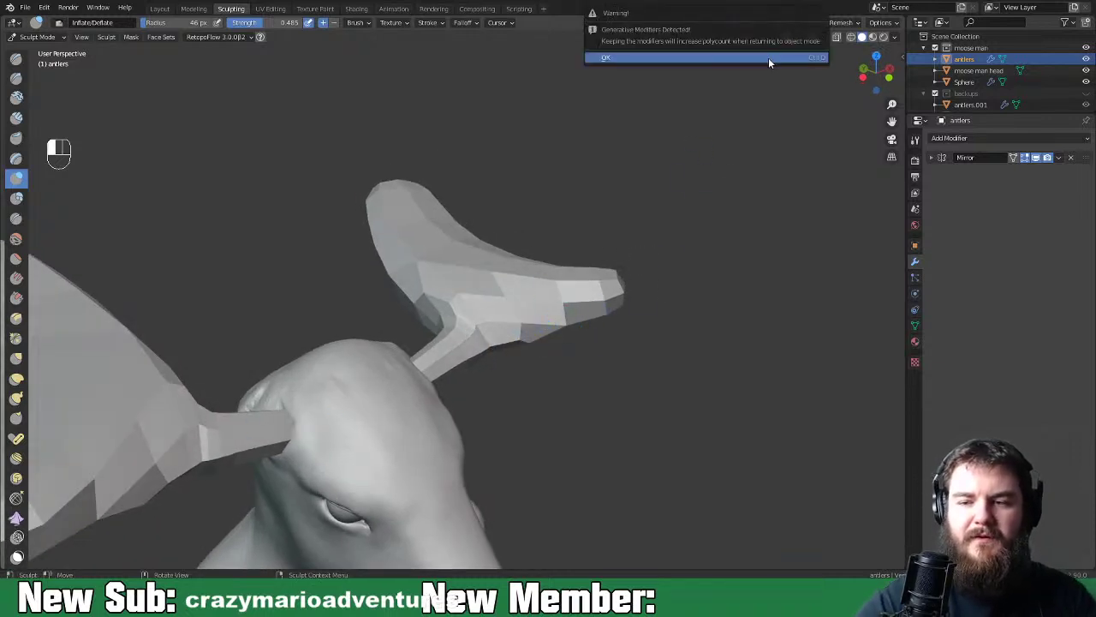
left_click(771, 57)
Inflate the antler's palm and rim from all sides to refine its geometry, and smooth the faceted surface
mouse_move(543, 310)
left_mouse_down()
mouse_move(462, 360)
mouse_move(480, 351)
left_mouse_up()
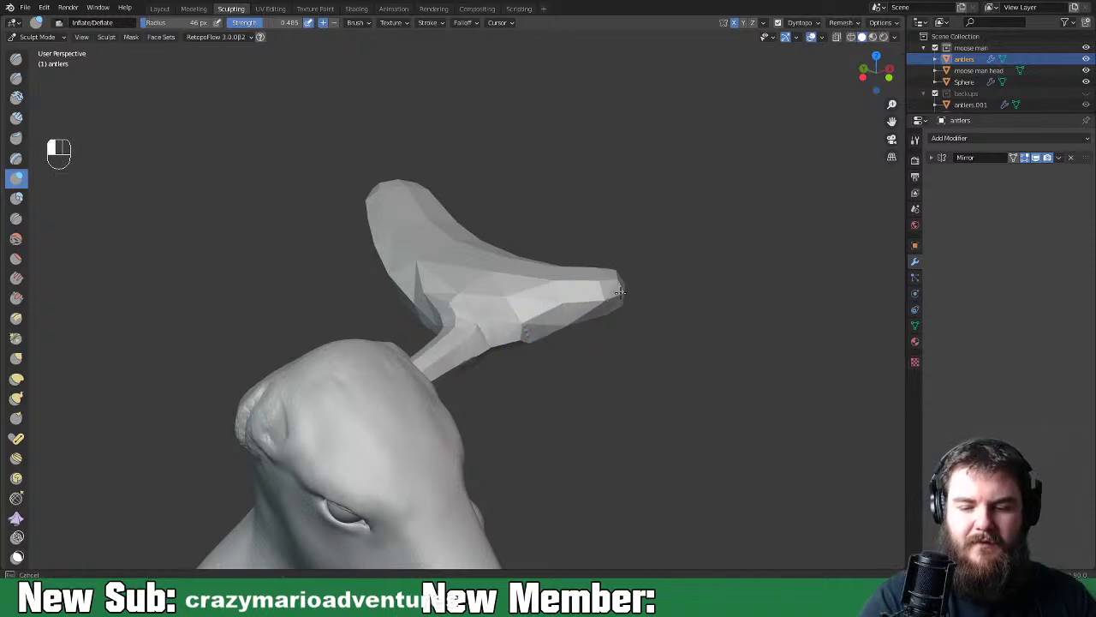
middle_click_drag(542, 290, 571, 316)
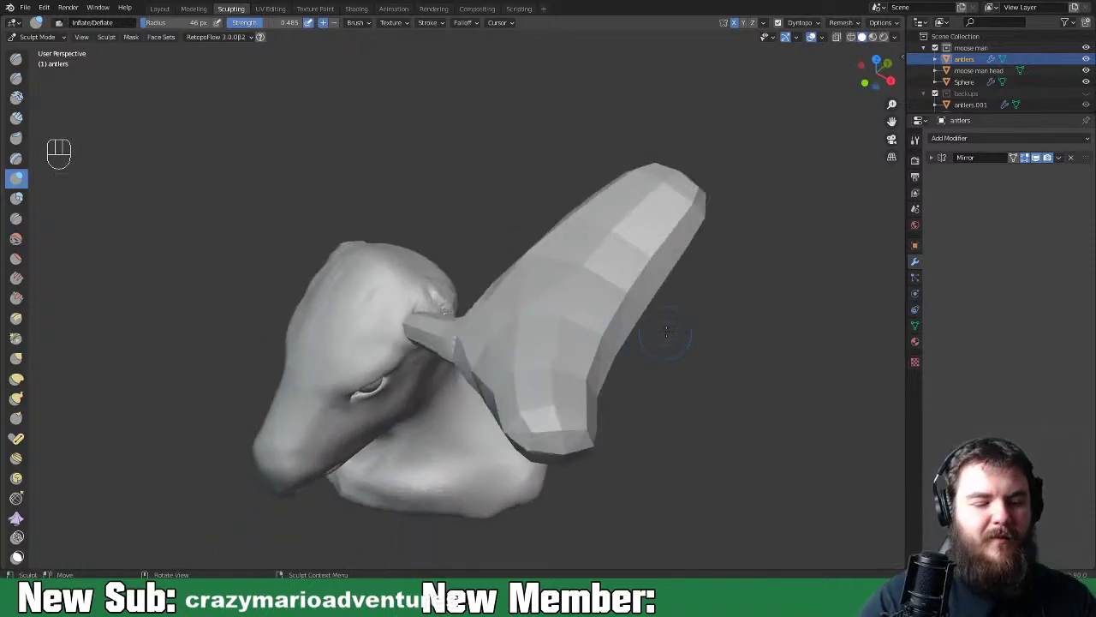
middle_click_drag(666, 332, 578, 366)
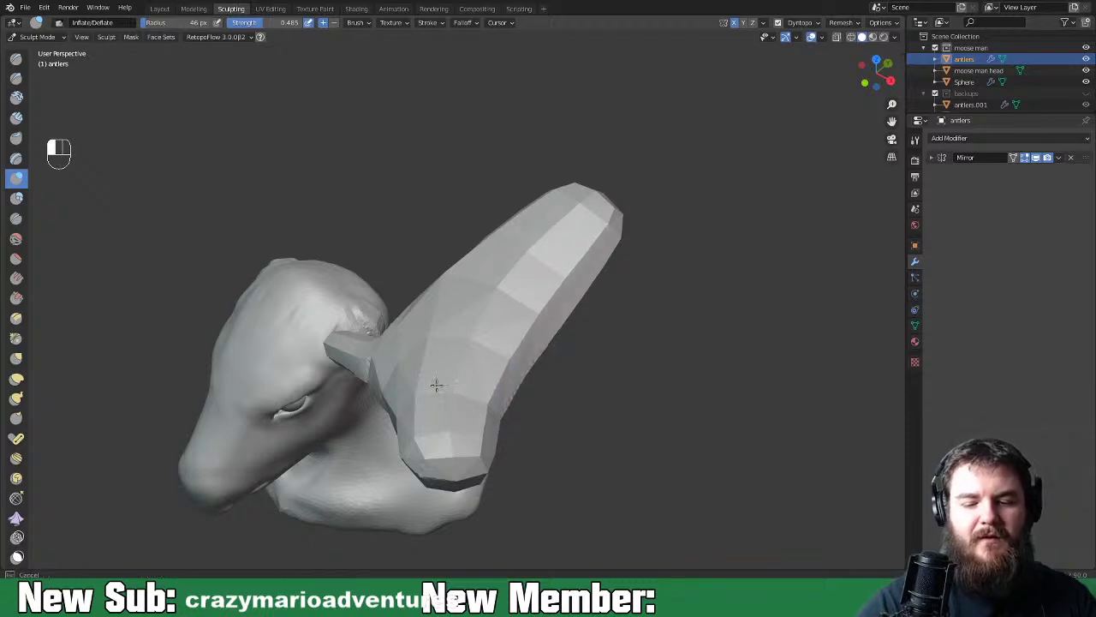
middle_click_drag(479, 237, 465, 338)
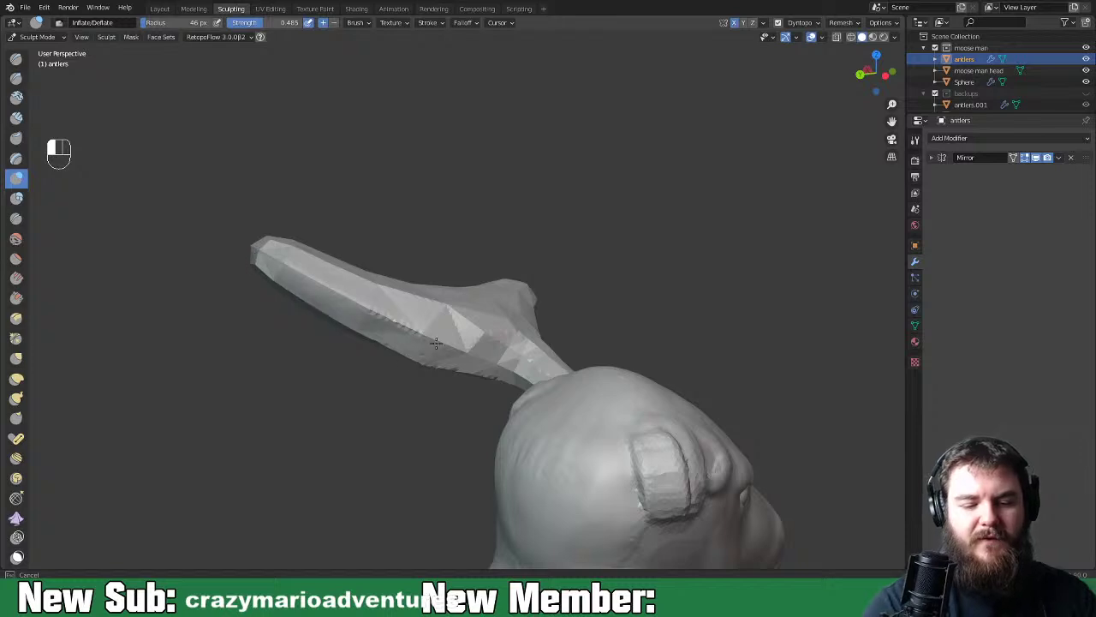
middle_click_drag(460, 380, 538, 316)
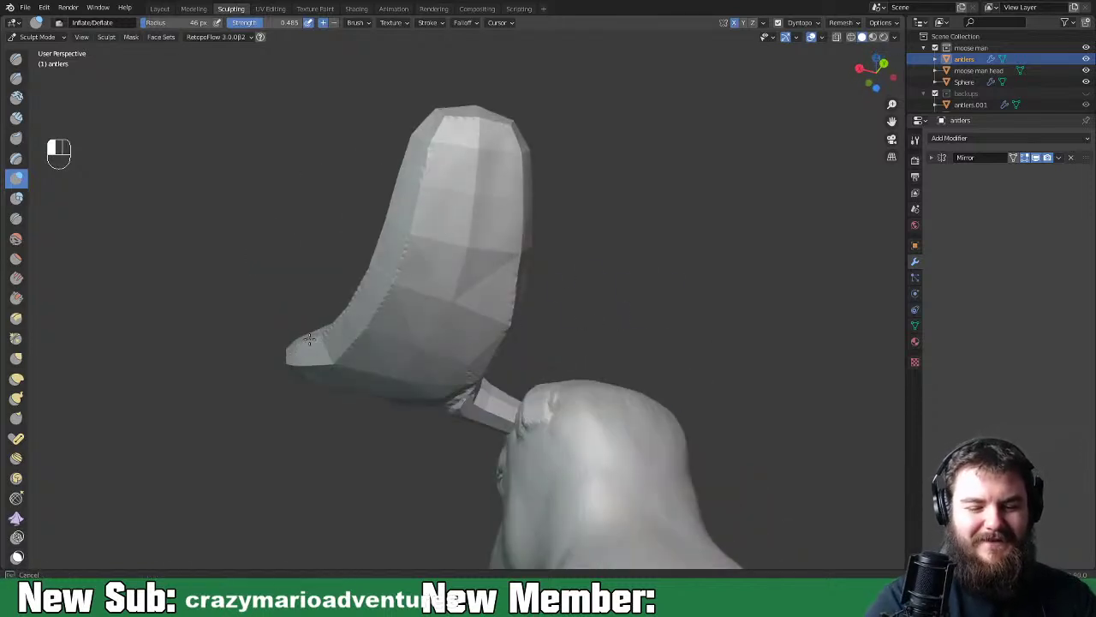
middle_click_drag(392, 336, 379, 337)
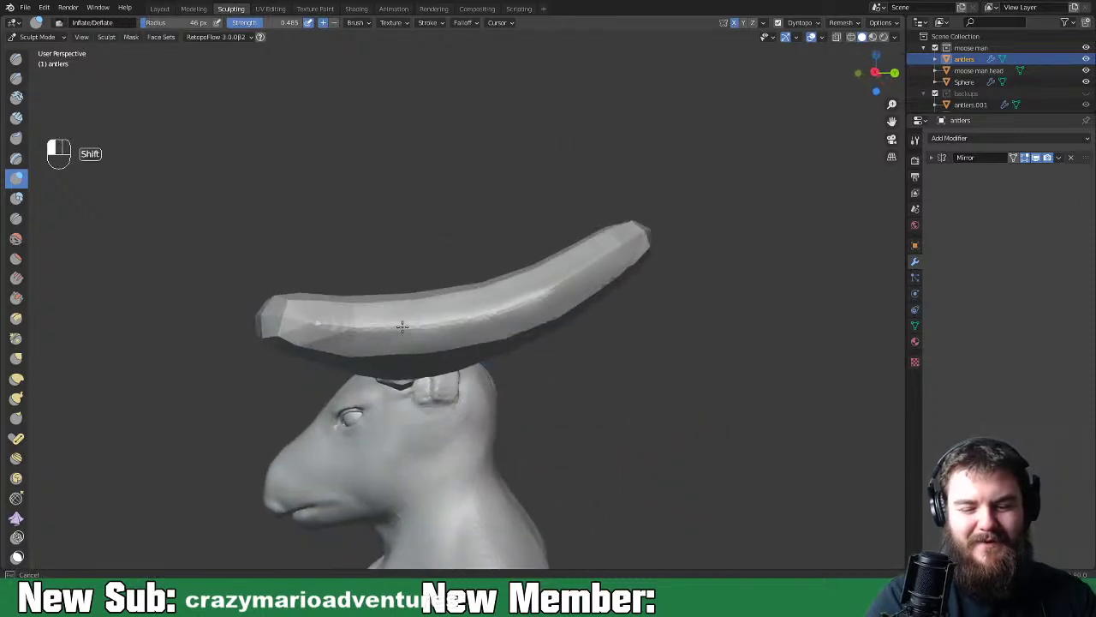
middle_click_drag(533, 297, 590, 202)
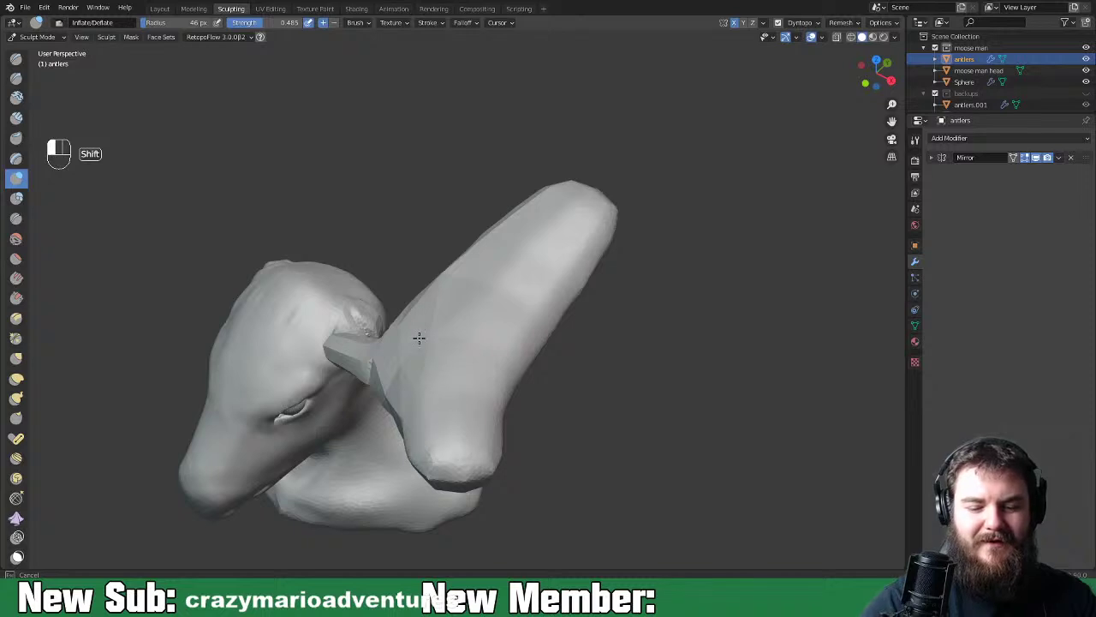
middle_click_drag(561, 180, 428, 335)
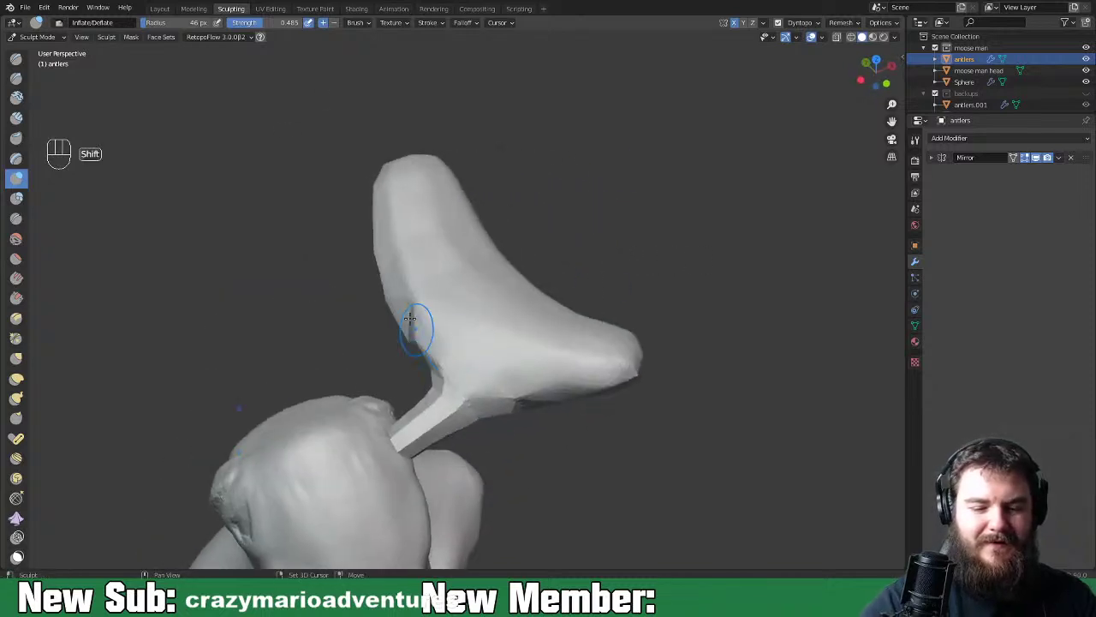
Thicken and smooth the junction of stem and palm, then smooth the antler's underside and back
mouse_move(440, 364)
left_mouse_down("shift")
mouse_move(446, 384)
mouse_move(429, 415)
left_mouse_up("shift")
middle_click_drag(550, 392, 455, 392)
left_click_drag(390, 401, 430, 393, "shift")
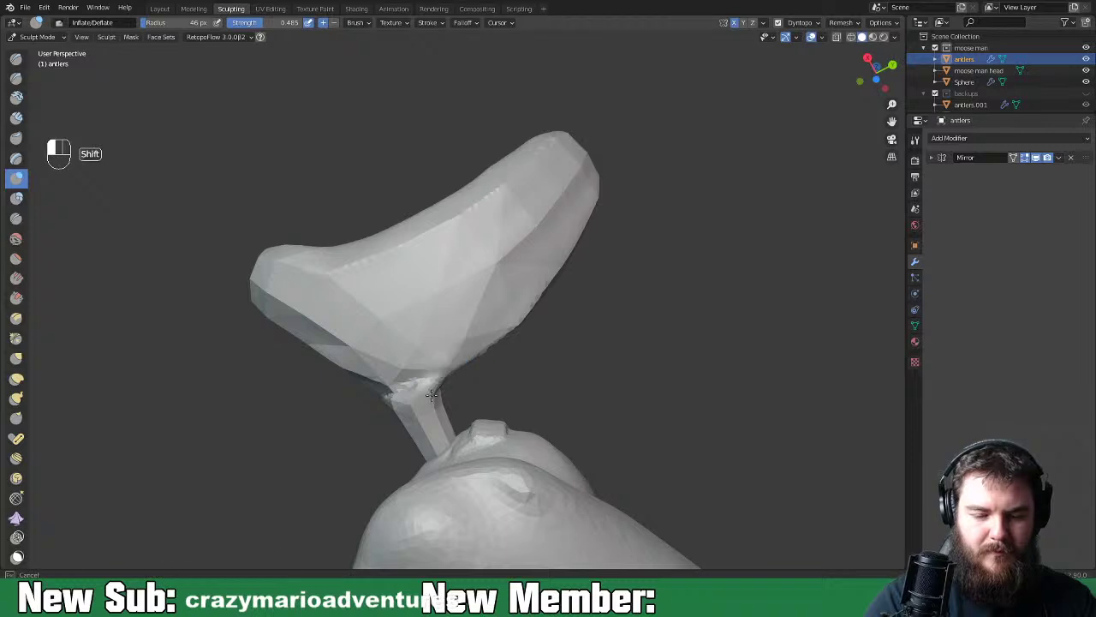
middle_click_drag(392, 394, 391, 323)
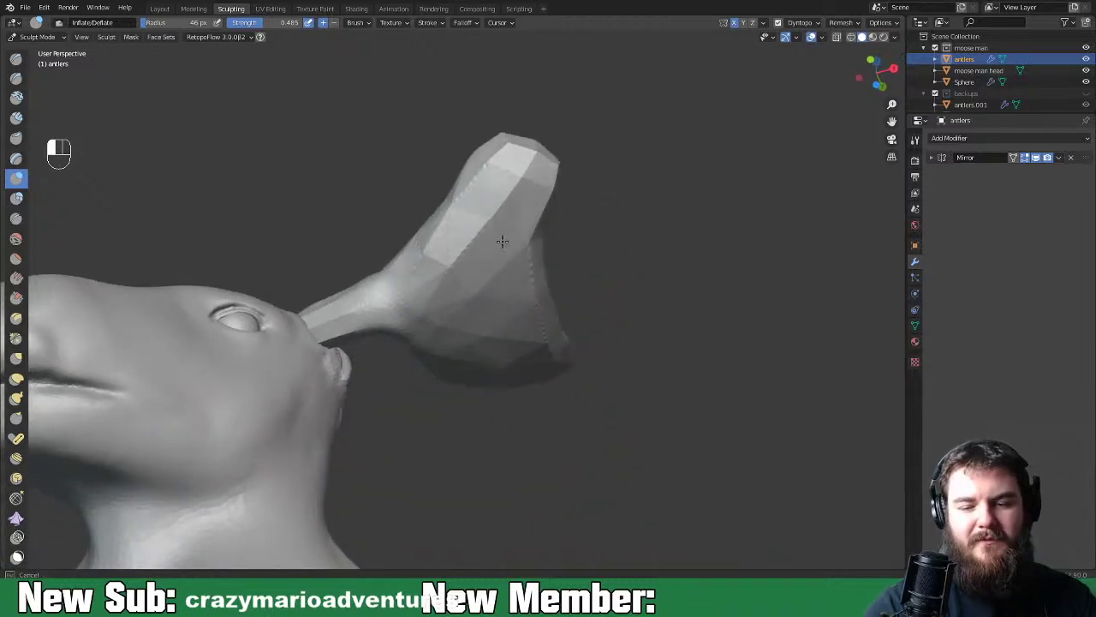
middle_click_drag(517, 312, 431, 330)
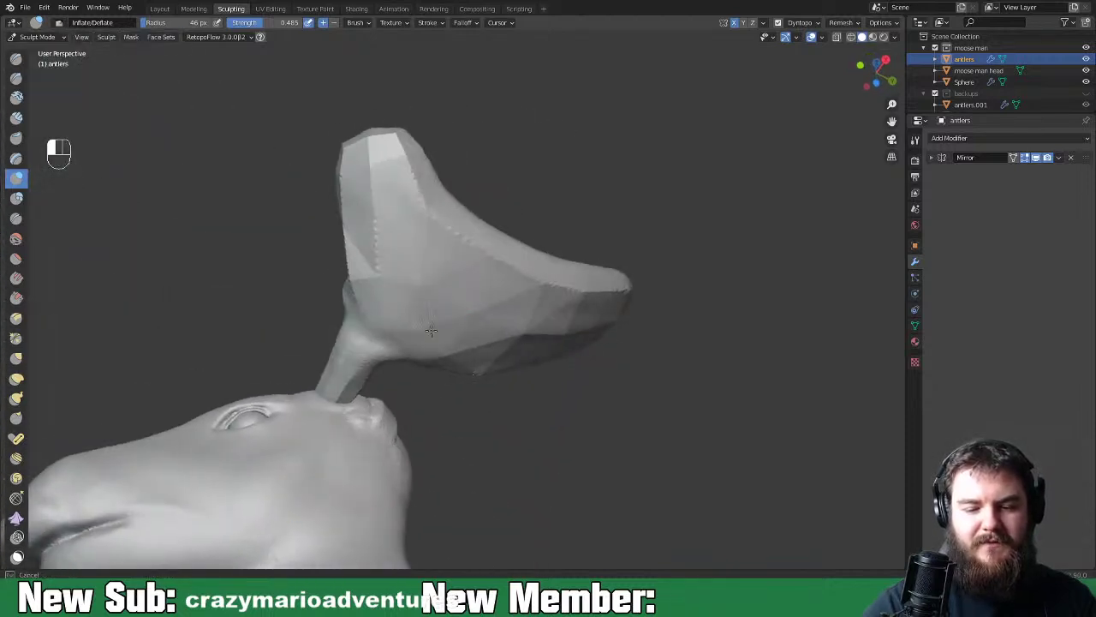
left_click_drag(373, 281, 340, 176, "shift")
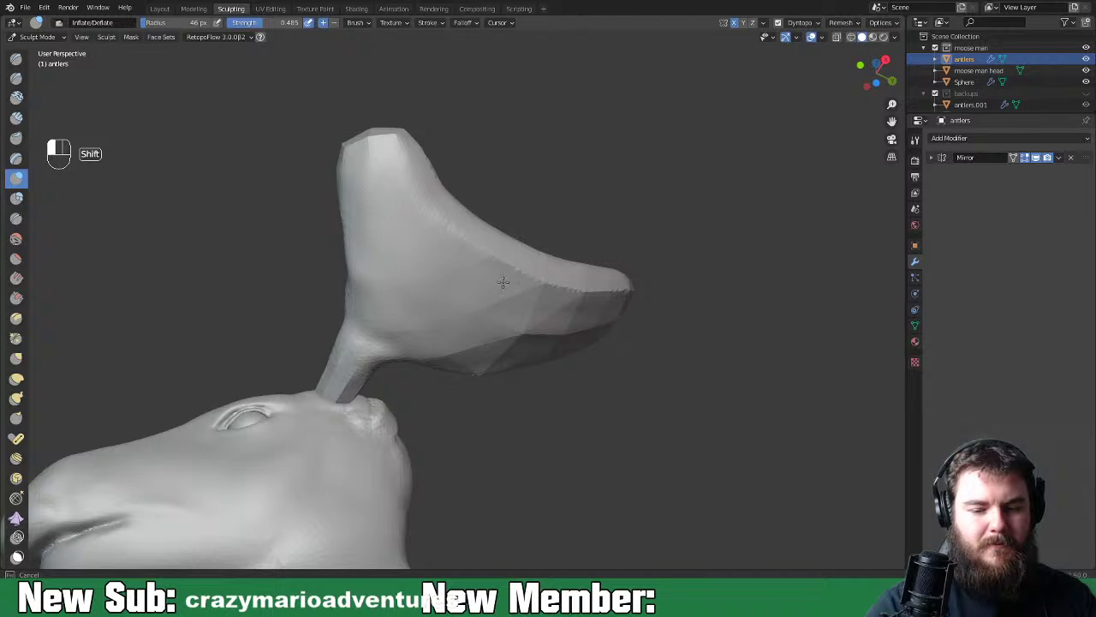
middle_click_drag(677, 253, 512, 295)
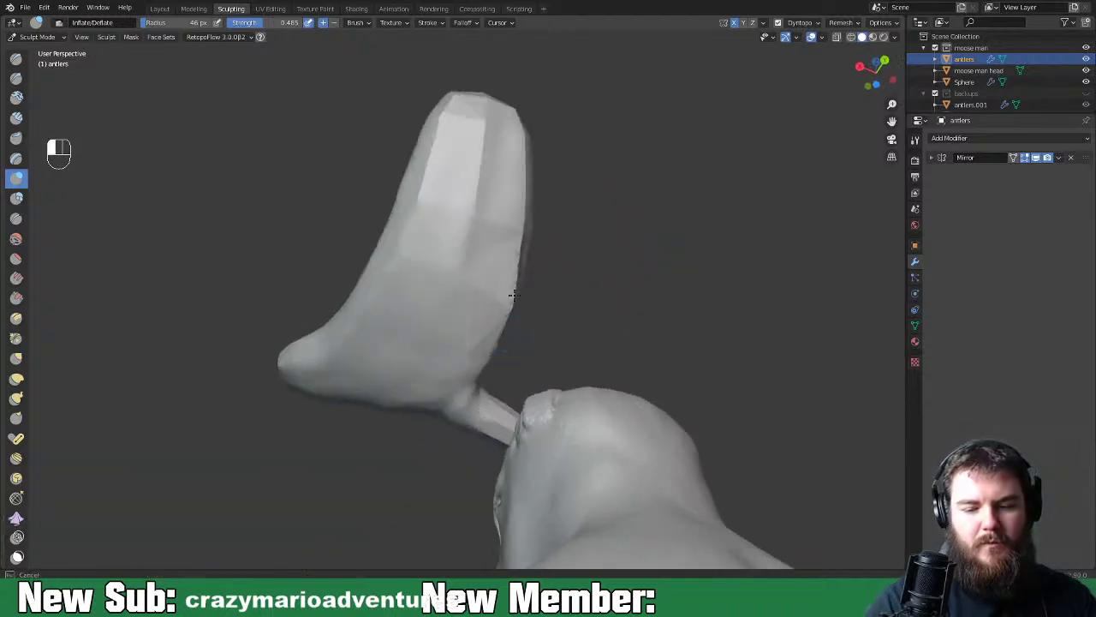
left_click_drag(490, 101, 521, 242, "shift")
middle_click_drag(452, 229, 761, 307)
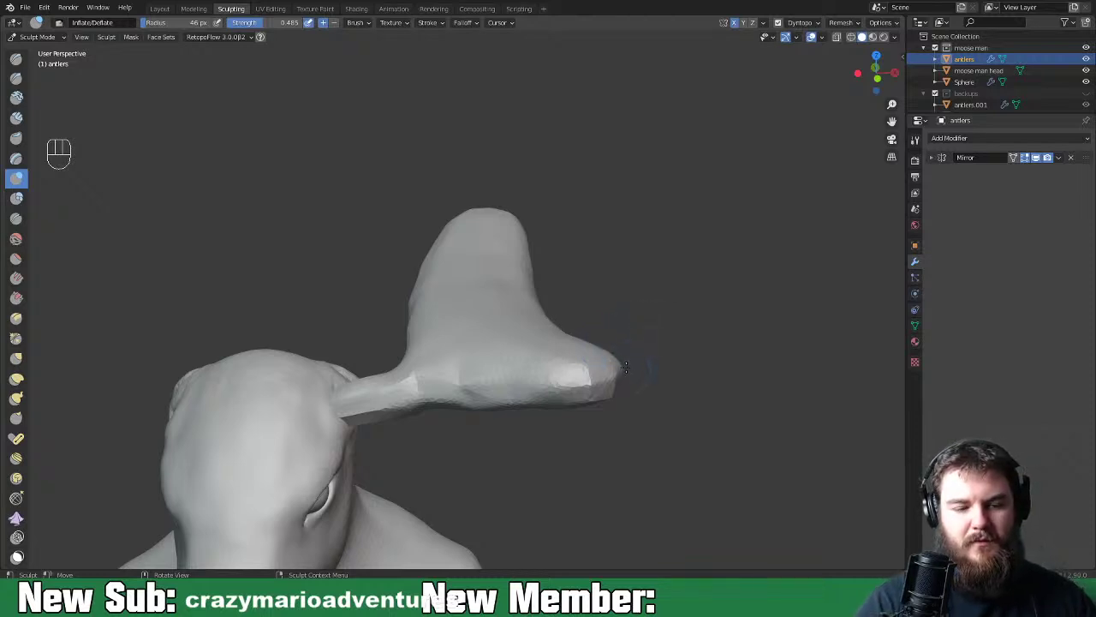
Widen the antler's outer edge and hollow the palm into a cupped shape with Snake Hook at a 102 px radius
key("k")
key("f")
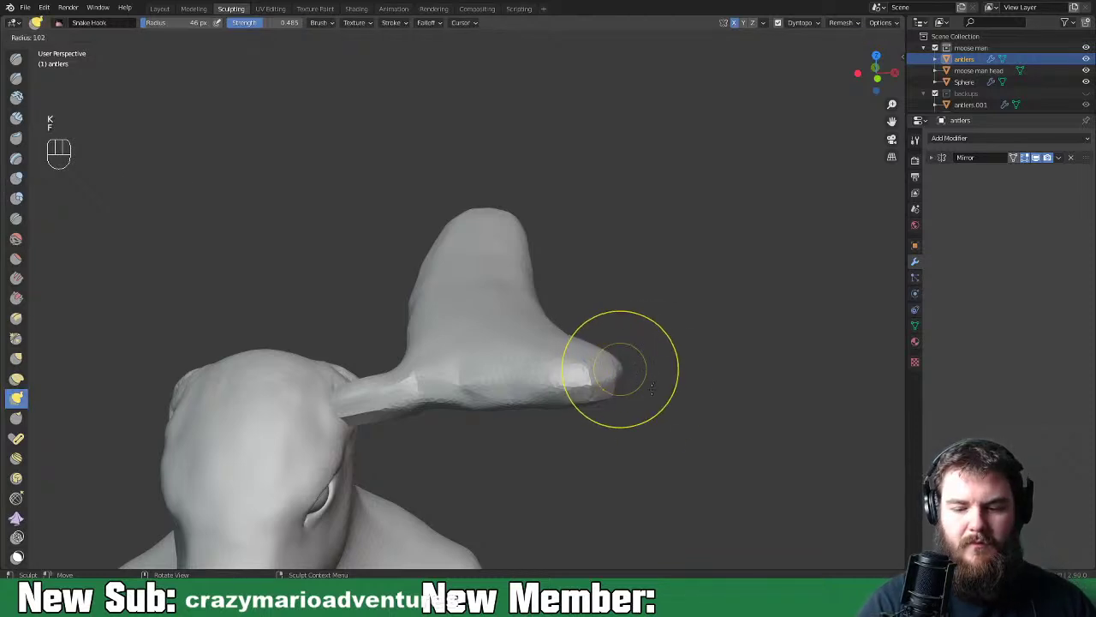
left_click(568, 318)
mouse_move(568, 318)
middle_mouse_down()
mouse_move(560, 360)
mouse_move(553, 351)
middle_mouse_up()
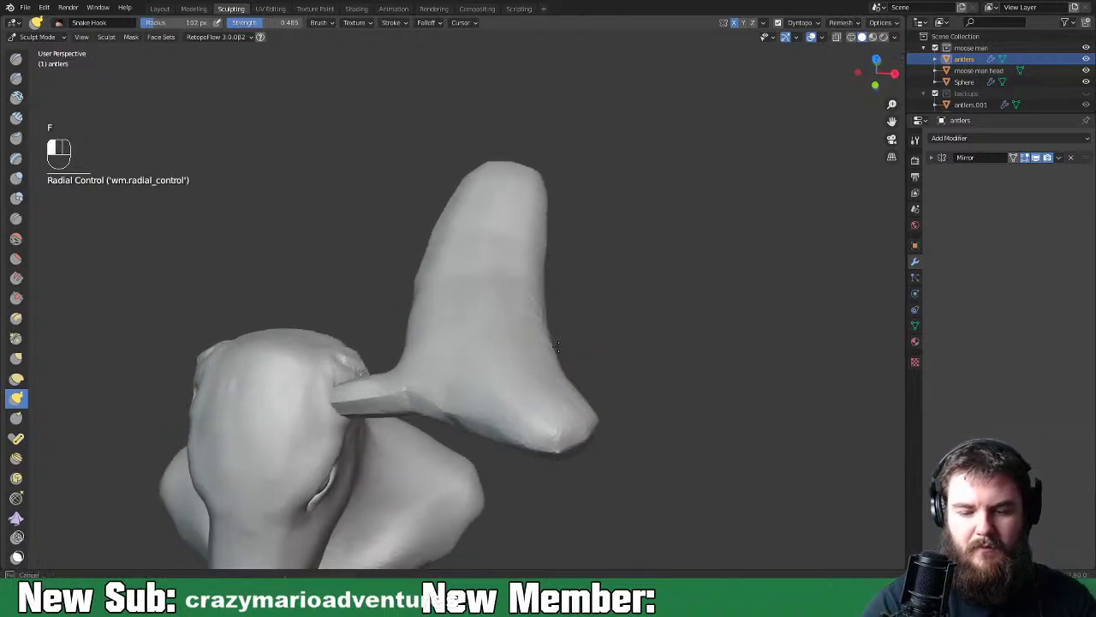
left_click_drag(569, 334, 553, 218)
mouse_move(593, 254)
left_mouse_down()
mouse_move(568, 274)
mouse_move(563, 342)
left_mouse_up()
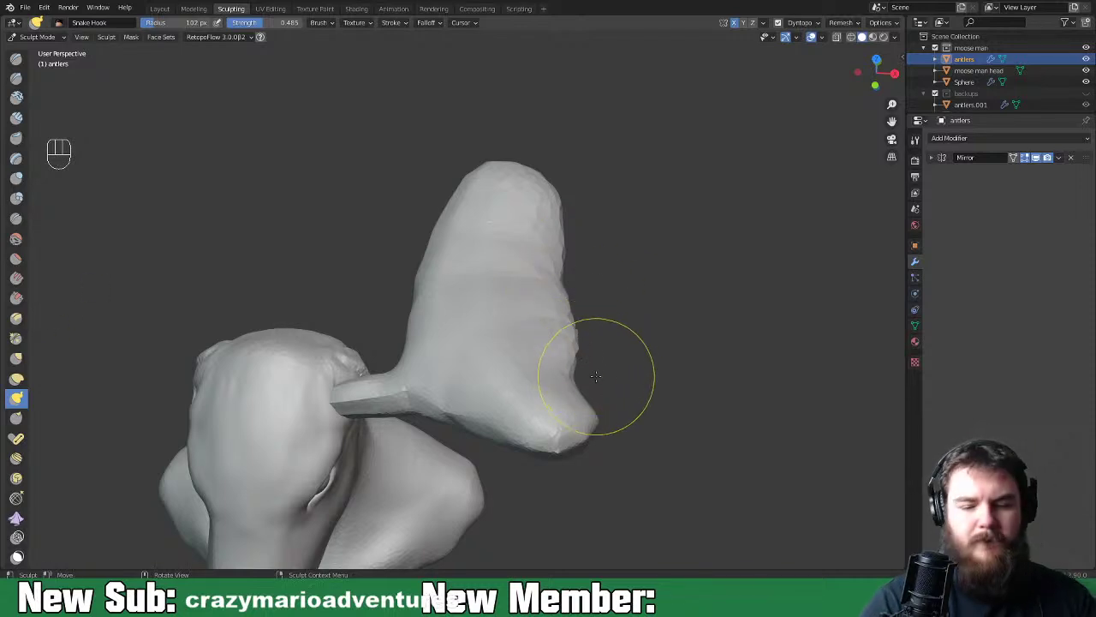
mouse_move(624, 379)
middle_mouse_down()
mouse_move(646, 350)
mouse_move(696, 353)
middle_mouse_up()
mouse_move(533, 301)
left_mouse_down()
mouse_move(514, 314)
mouse_move(487, 290)
left_mouse_up()
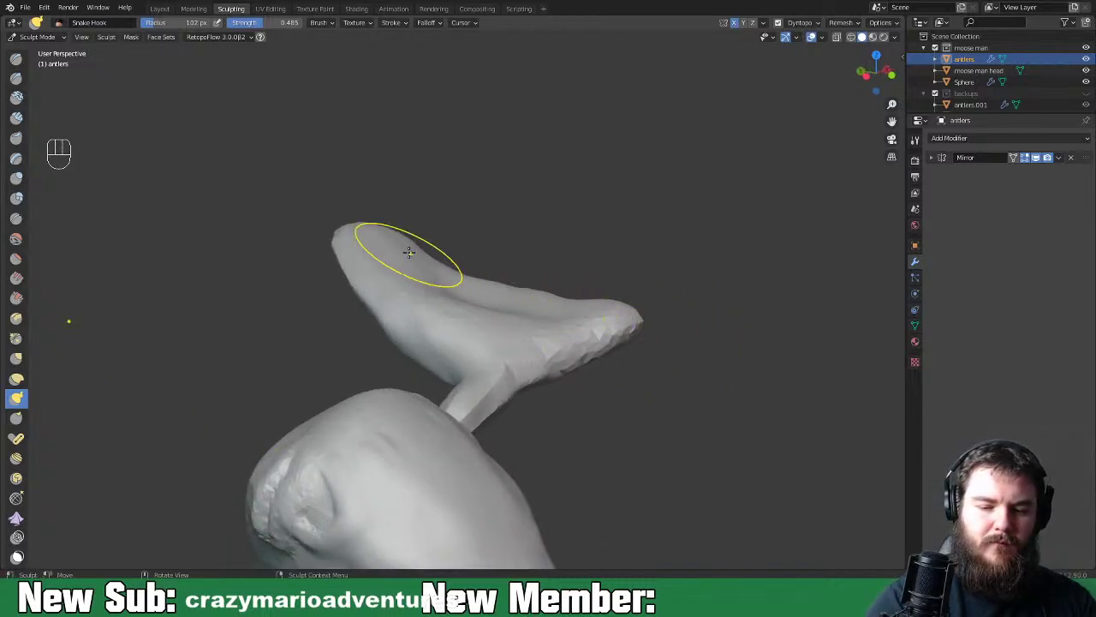
mouse_move(409, 283)
left_mouse_down()
mouse_move(422, 303)
mouse_move(470, 325)
mouse_move(447, 302)
left_mouse_up()
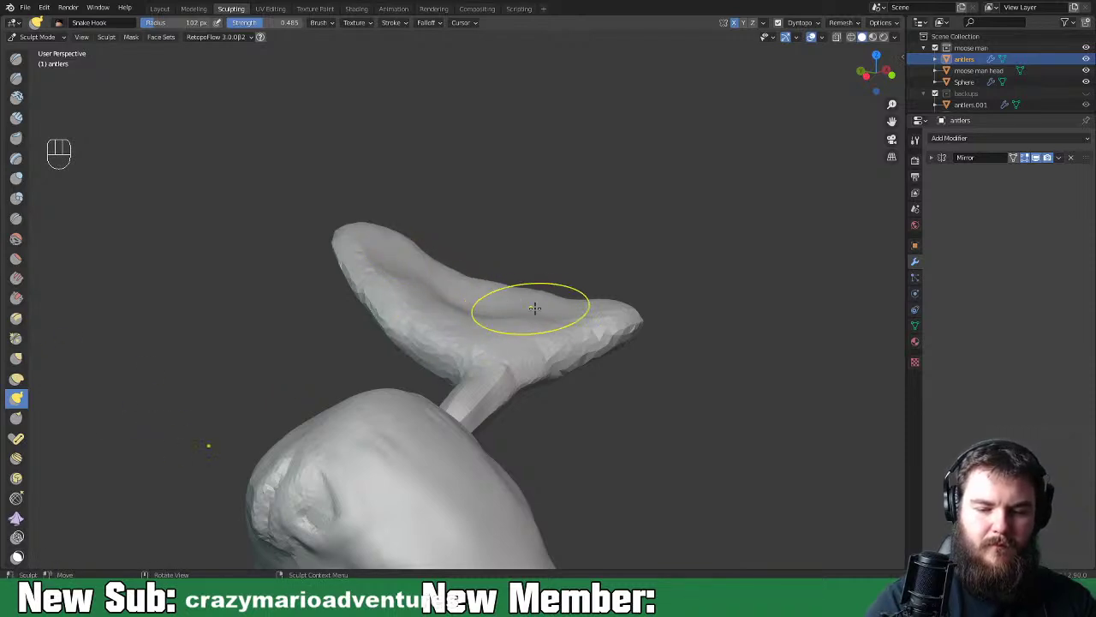
Pull the antler's front end into a pointed tine and form a second tine beside it with Snake Hook at 72 px
mouse_move(533, 327)
left_mouse_down()
mouse_move(672, 295)
mouse_move(701, 256)
left_mouse_up()
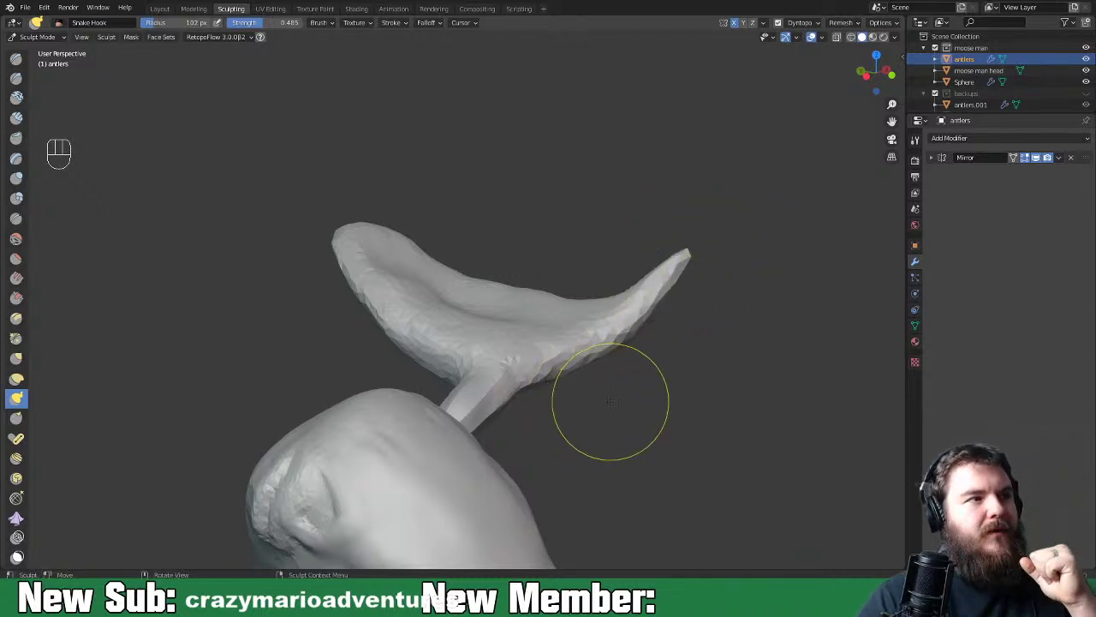
middle_click_drag(714, 282, 723, 364)
key("f")
left_click(665, 216)
left_click_drag(665, 215, 655, 227)
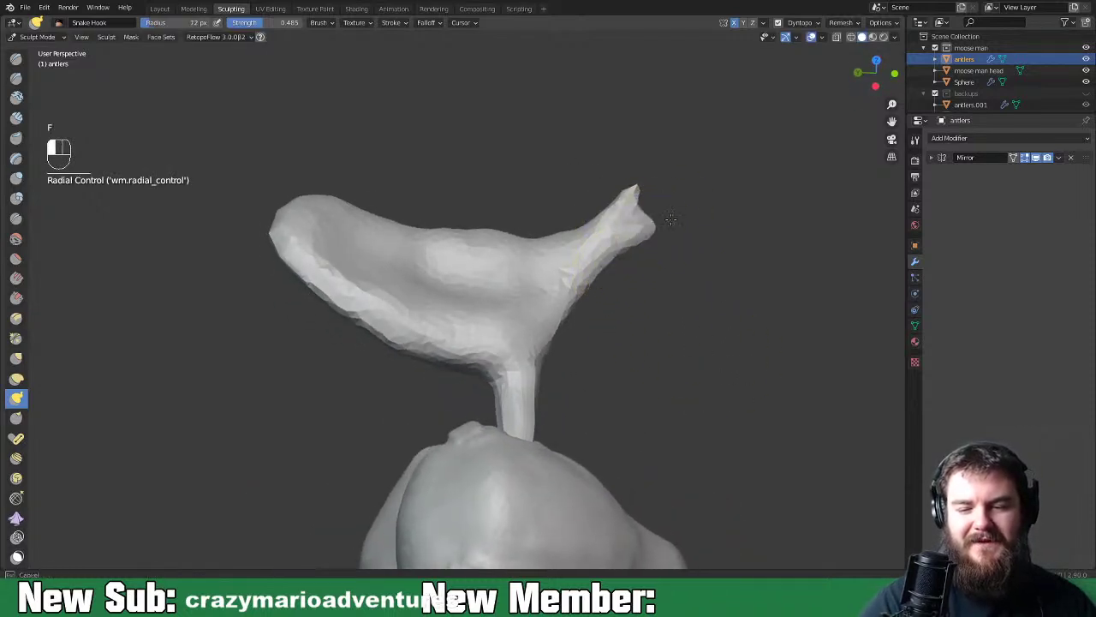
left_click_drag(588, 296, 628, 265)
Pull two large tines up from the antler's outer edge with Snake Hook at a 100 px radius
mouse_move(617, 264)
middle_mouse_down()
mouse_move(651, 291)
mouse_move(694, 303)
mouse_move(605, 274)
mouse_move(722, 309)
mouse_move(585, 272)
mouse_move(453, 335)
mouse_move(553, 318)
mouse_move(587, 291)
mouse_move(506, 300)
middle_mouse_up()
key("f")
left_click(587, 302)
mouse_move(657, 242)
middle_mouse_down()
mouse_move(485, 343)
mouse_move(528, 384)
middle_mouse_up()
left_click_drag(473, 314, 479, 304)
left_click_drag(477, 312, 491, 289)
left_click_drag(482, 297, 498, 272)
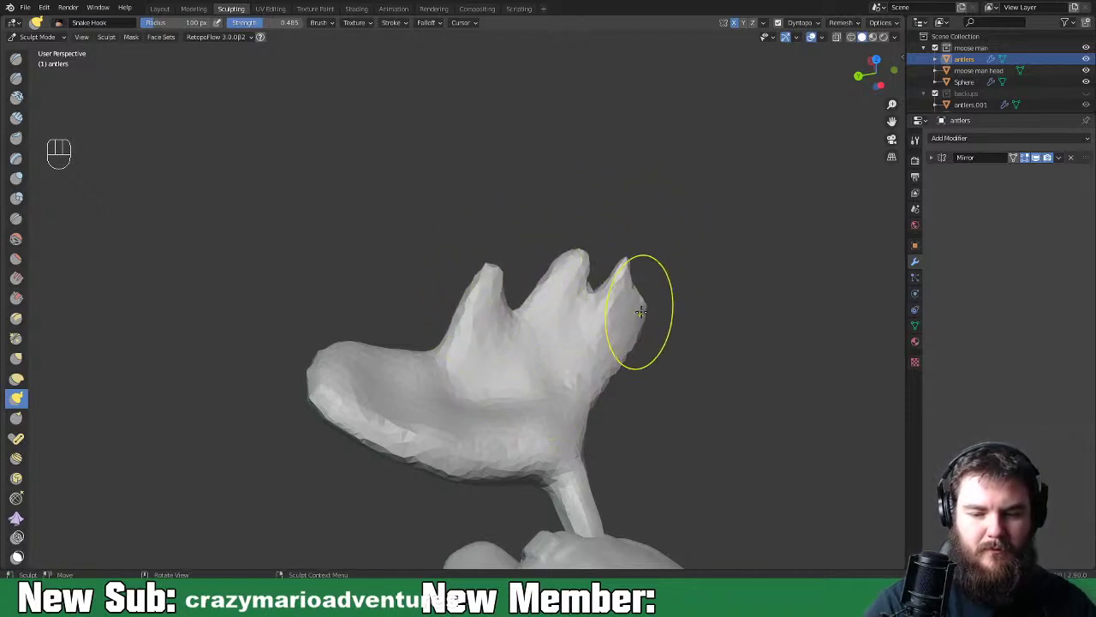
Draw out small tines at the front of the antler near the stem with Snake Hook at a 51 px radius
key("f")
left_click(650, 285)
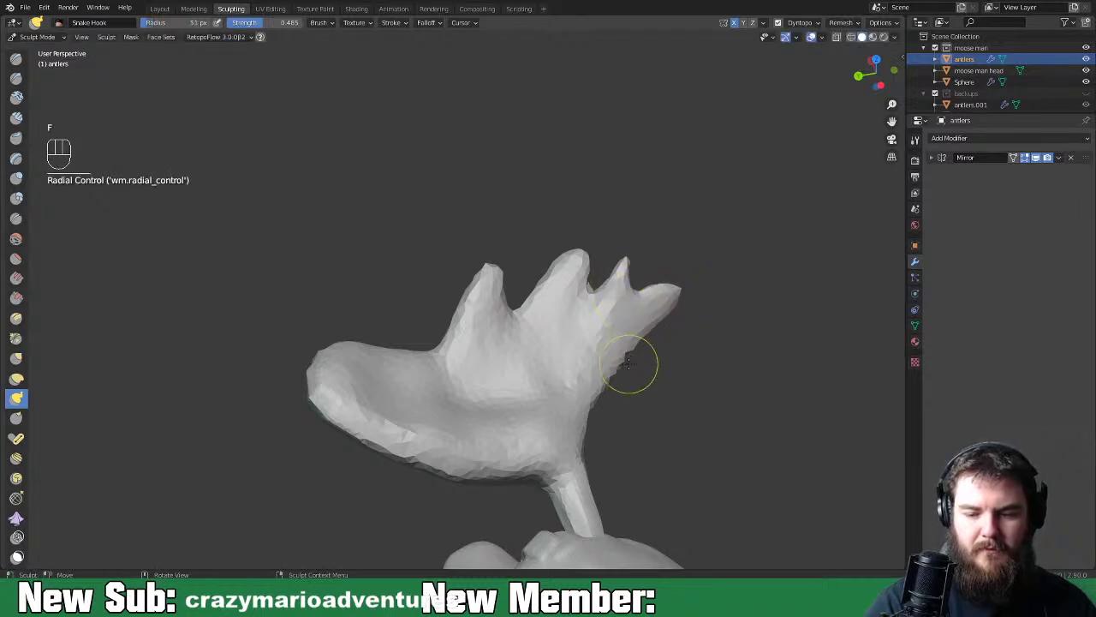
middle_click_drag(645, 352, 658, 345)
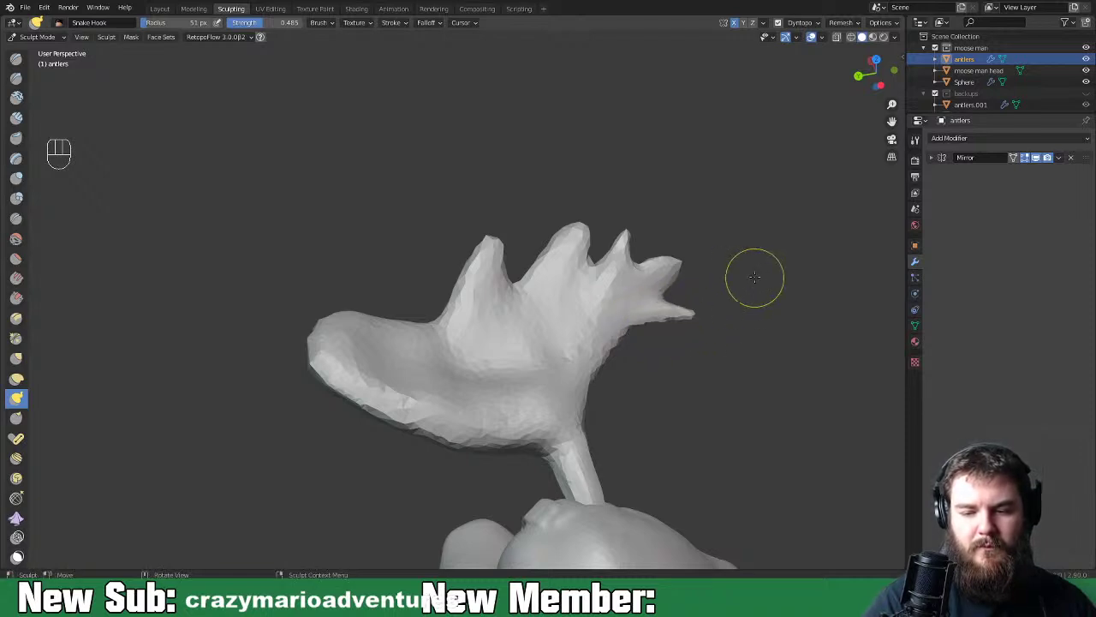
mouse_move(669, 318)
middle_mouse_down()
mouse_move(697, 362)
mouse_move(651, 291)
mouse_move(542, 231)
mouse_move(586, 324)
middle_mouse_up()
Pull a broad tine out of the antler's front lower edge and extend the neighbouring tines with Snake Hook at an 89 px radius
key("f")
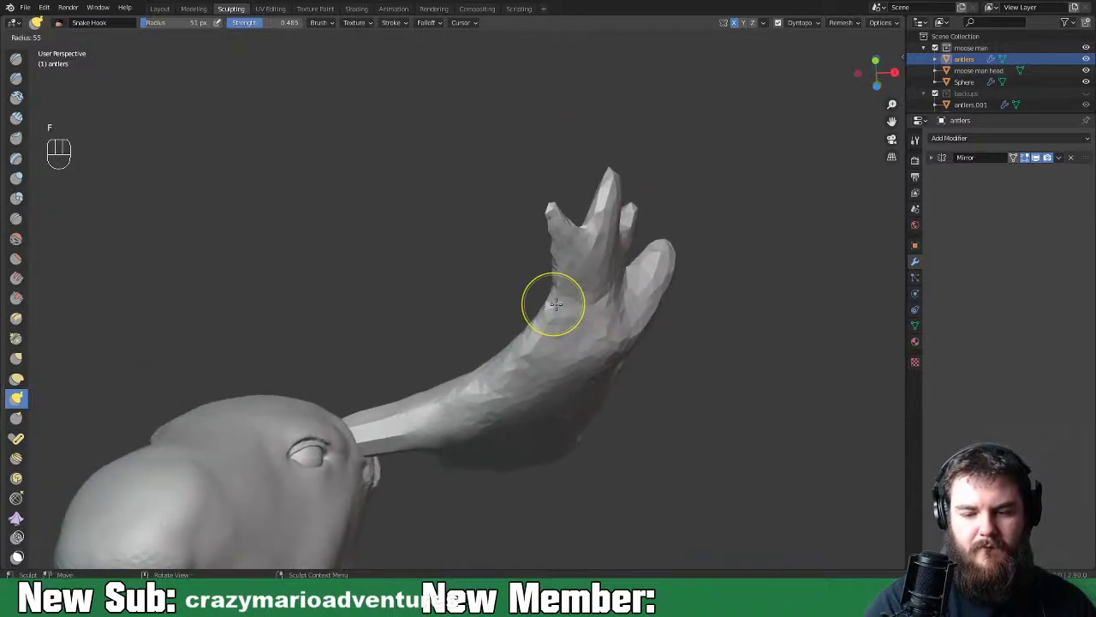
left_click_drag(556, 273, 558, 271)
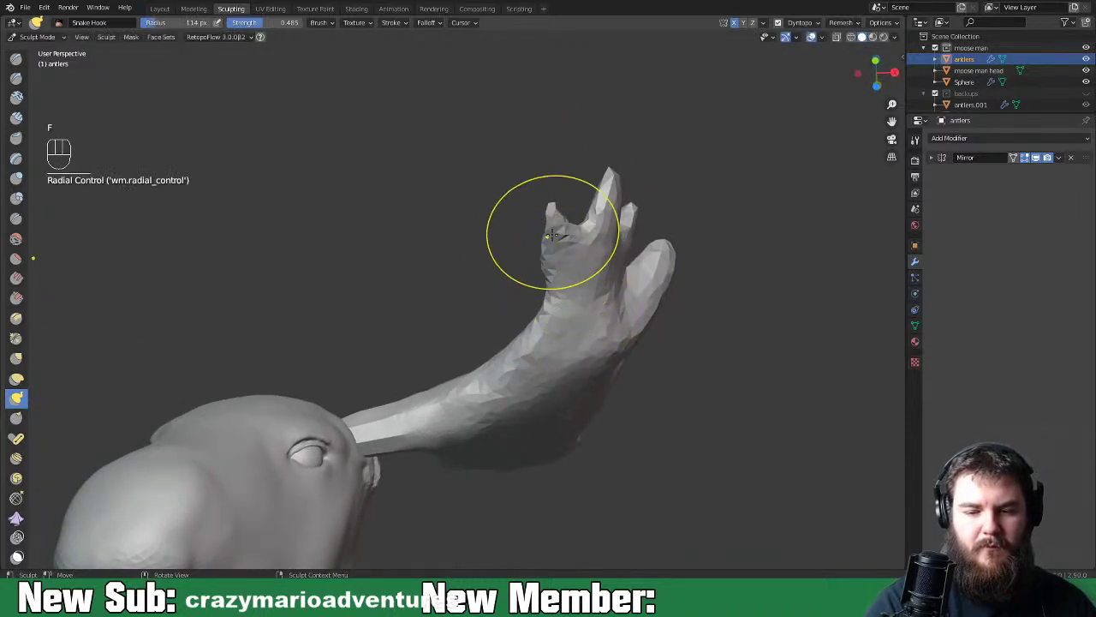
mouse_move(555, 239)
middle_mouse_down()
mouse_move(778, 346)
mouse_move(489, 343)
middle_mouse_up()
key("f")
left_click(513, 322)
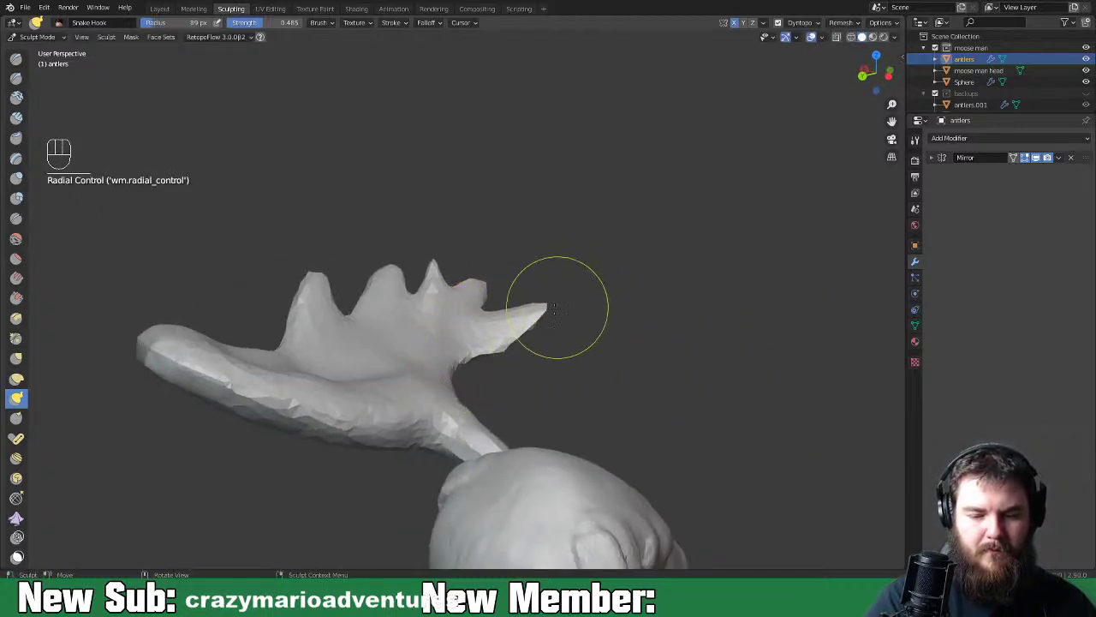
middle_click_drag(558, 307, 463, 311)
mouse_move(677, 348)
middle_mouse_down()
mouse_move(661, 342)
mouse_move(690, 352)
mouse_move(636, 371)
mouse_move(595, 341)
middle_mouse_up()
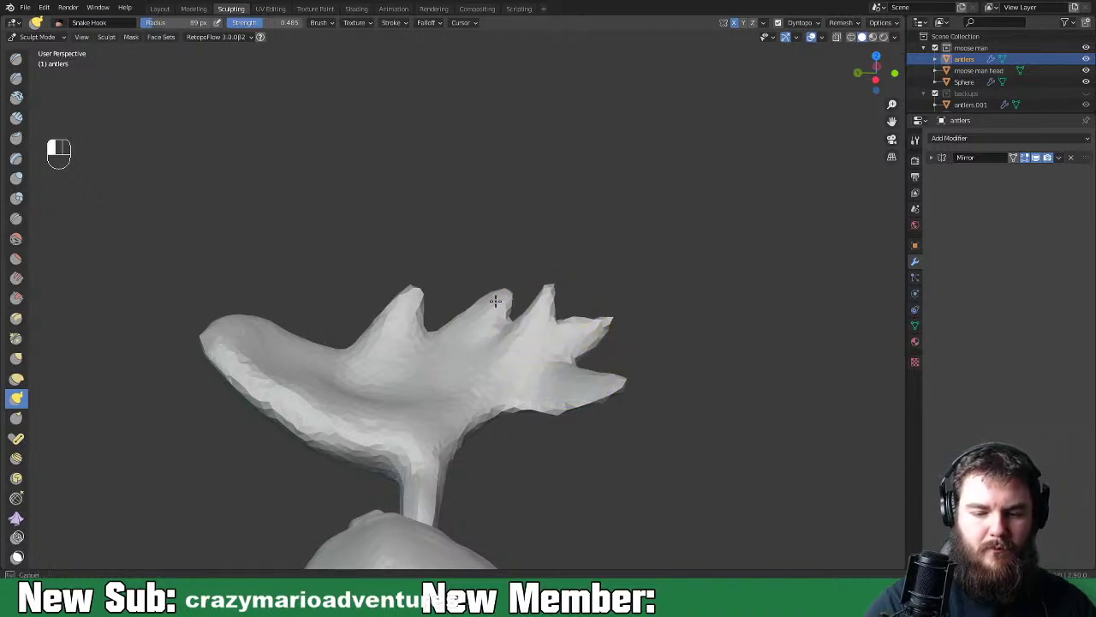
Pull the antler's rounded back end into a long pointed tine and form another tine beside it with Snake Hook
mouse_move(369, 348)
middle_mouse_down()
mouse_move(340, 328)
mouse_move(408, 245)
mouse_move(404, 281)
mouse_move(487, 290)
mouse_move(472, 319)
middle_mouse_up()
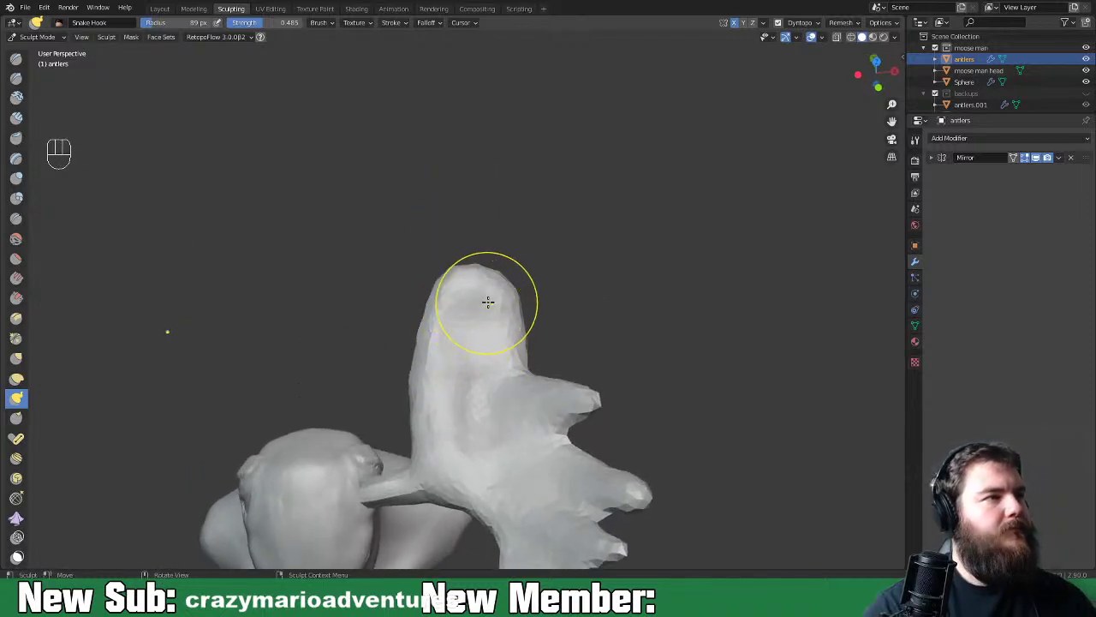
middle_click_drag(461, 266, 463, 355)
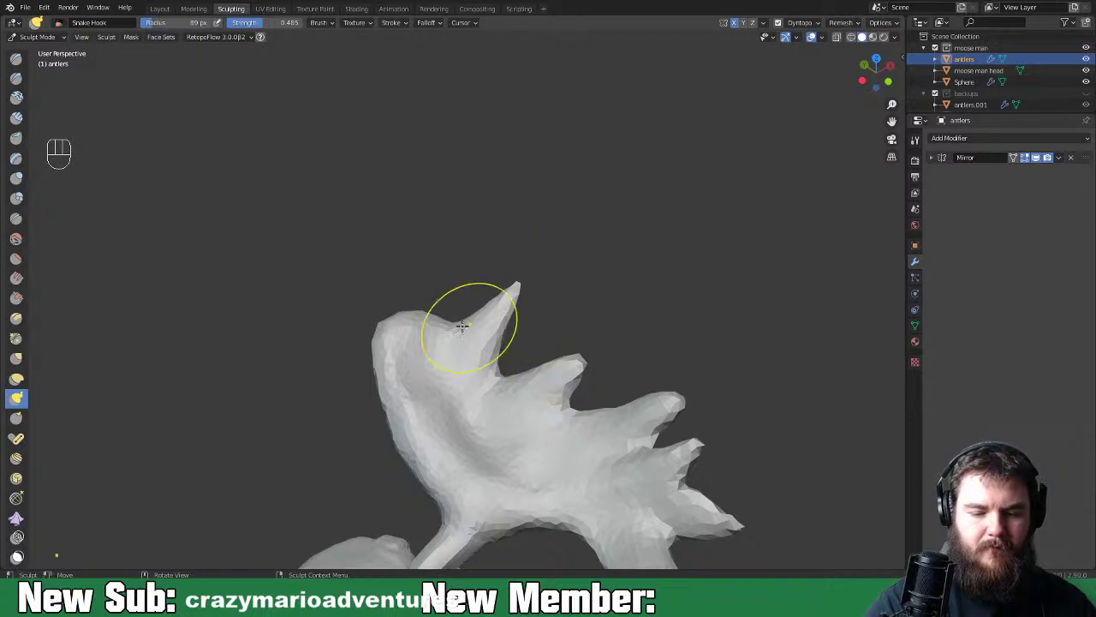
middle_click_drag(463, 325, 440, 232)
middle_click_drag(416, 293, 643, 293)
middle_click_drag(561, 387, 598, 304, "shift")
middle_click_drag(518, 399, 482, 342)
Straighten and space out the middle tines along the antler's outer edge with Grab at an 89 px radius
key("g")
mouse_move(510, 323)
left_mouse_down()
mouse_move(496, 342)
mouse_move(506, 252)
mouse_move(488, 302)
left_mouse_up()
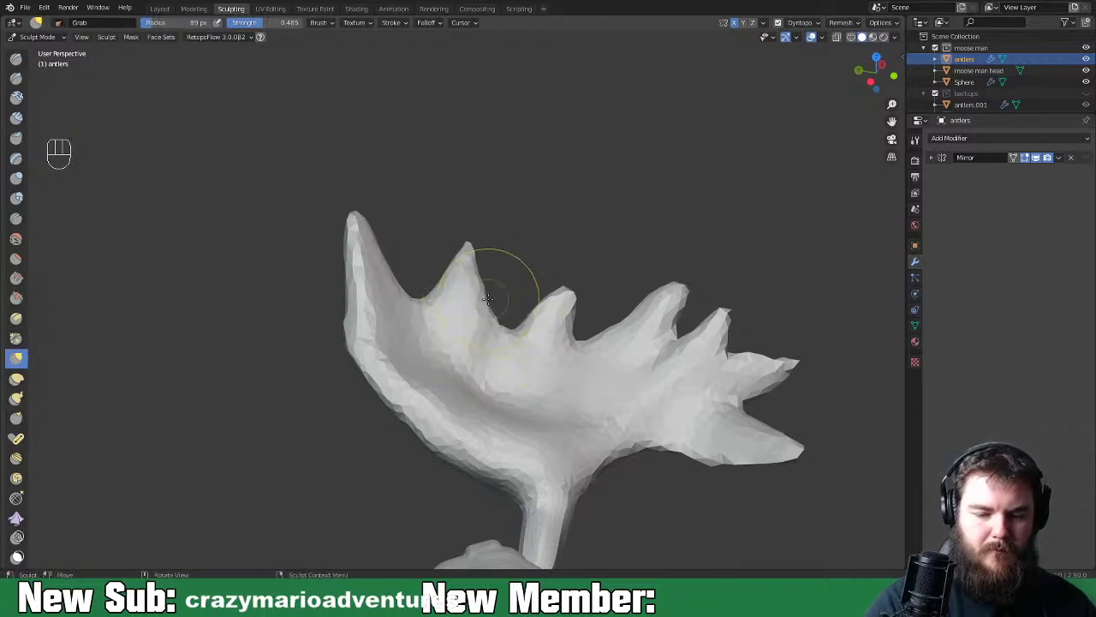
mouse_move(563, 298)
left_mouse_down()
mouse_move(578, 276)
mouse_move(569, 301)
left_mouse_up()
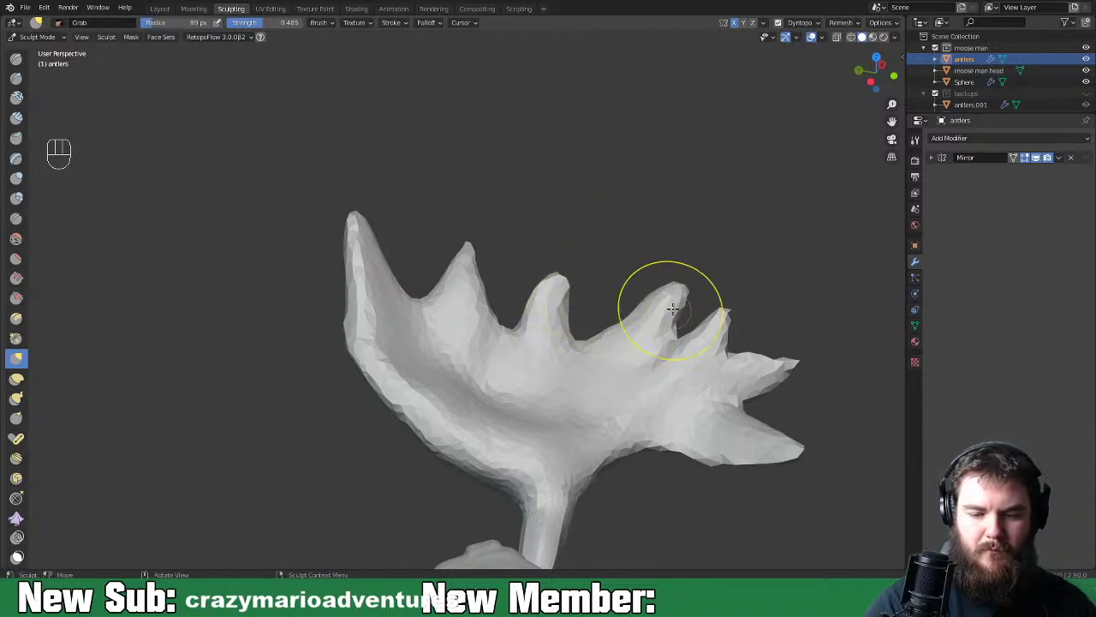
mouse_move(658, 306)
left_mouse_down()
mouse_move(680, 281)
mouse_move(648, 295)
left_mouse_up()
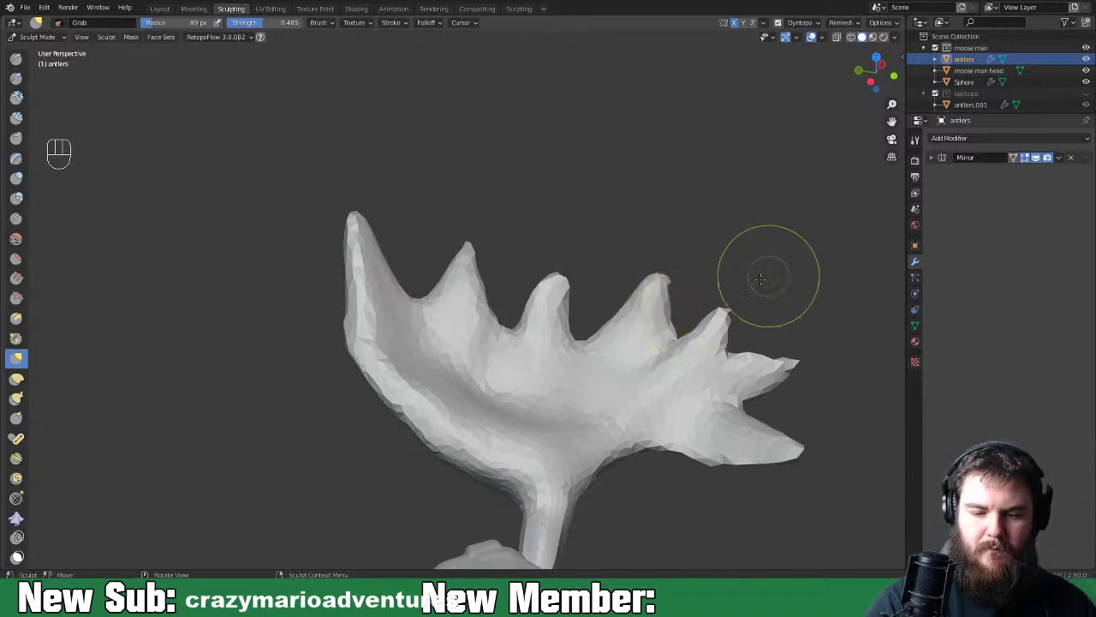
Draw out an additional tine on the inner side of the antler's back end with Snake Hook at an 89 px radius
middle_click_drag(777, 271, 530, 326)
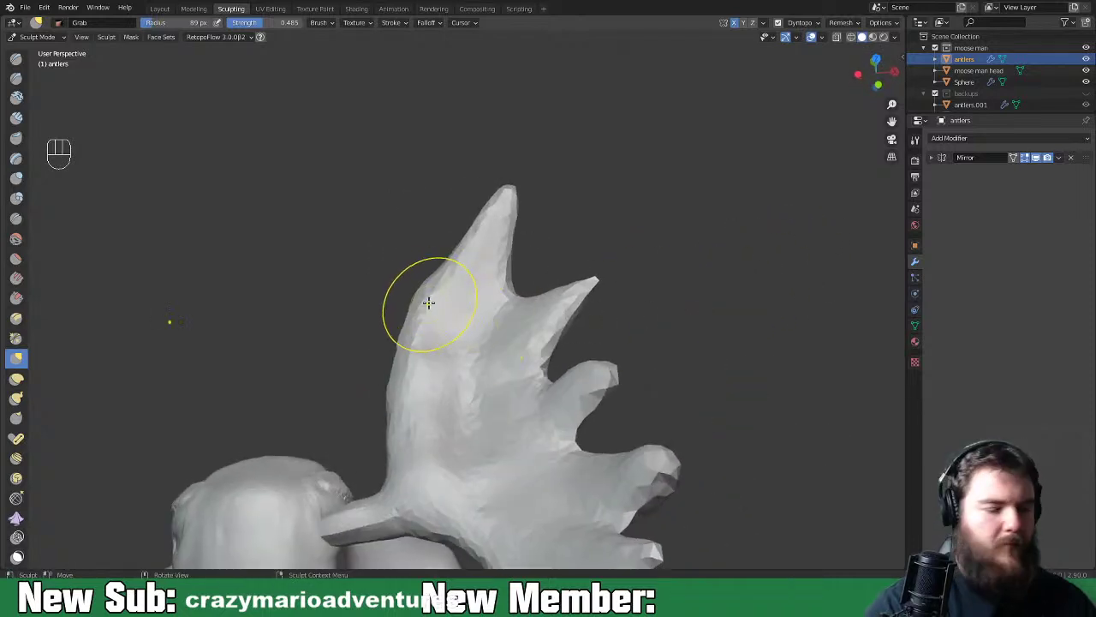
key("k")
left_click_drag(429, 300, 380, 224)
left_click_drag(402, 262, 370, 200)
mouse_move(395, 256)
left_mouse_down()
mouse_move(398, 205)
mouse_move(412, 189)
left_mouse_up()
mouse_move(415, 316)
left_mouse_down()
mouse_move(398, 323)
mouse_move(399, 349)
mouse_move(391, 346)
left_mouse_up()
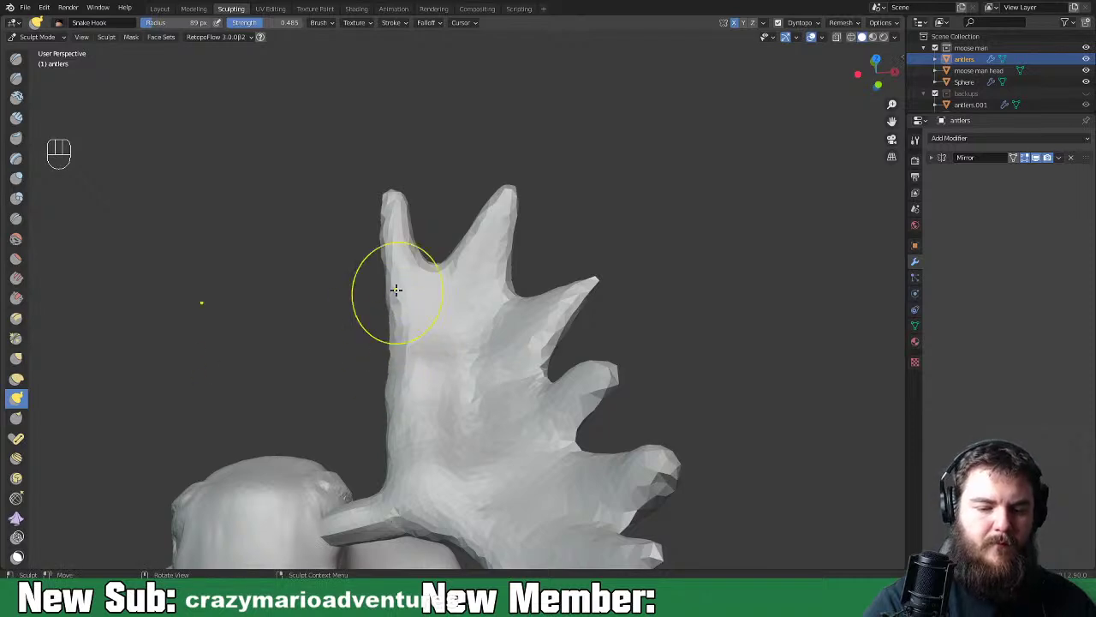
Nudge the new back tine and the palm's inner edge inward with Grab at a 163 px radius
key("g")
key("f")
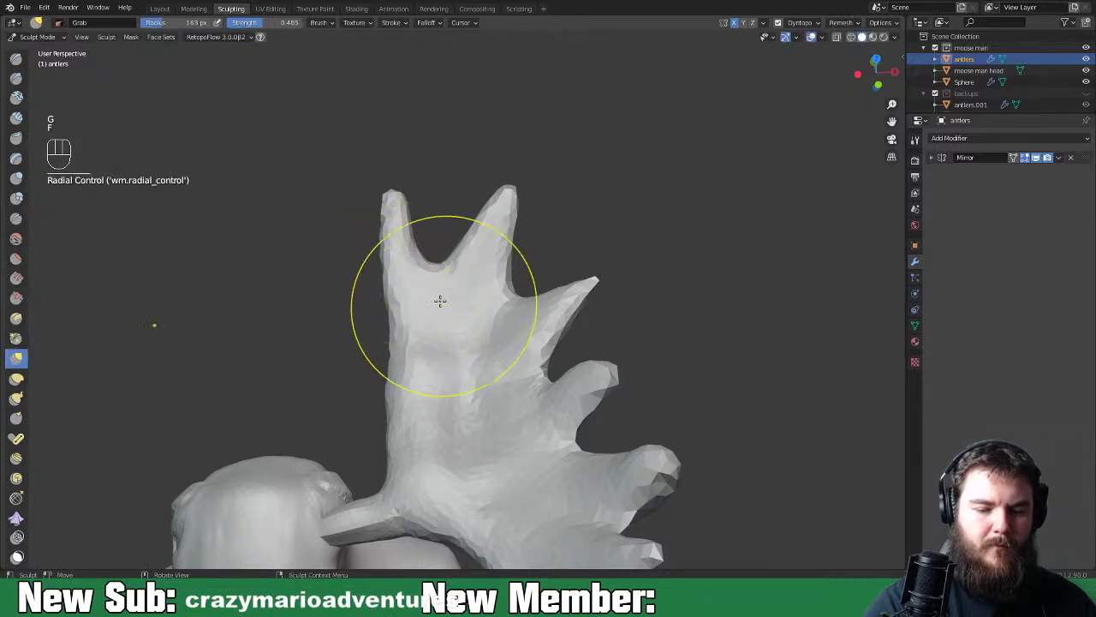
left_click_drag(392, 253, 402, 243)
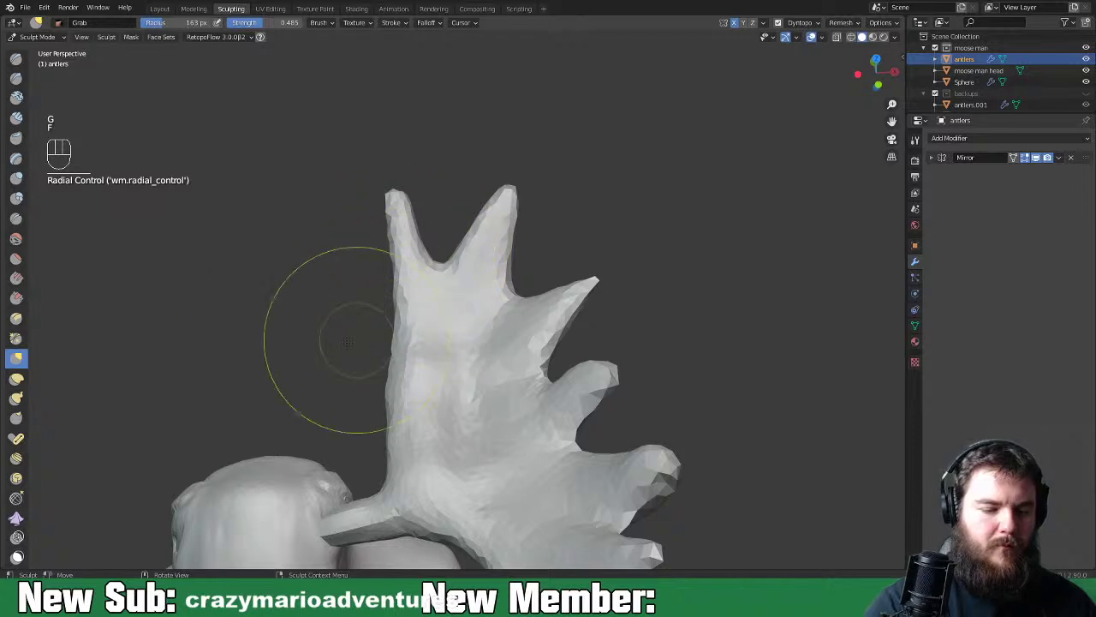
Bend the upper palm and its two back tines toward the outer side with Elastic Deform at a 163 px radius
left_click(15, 378)
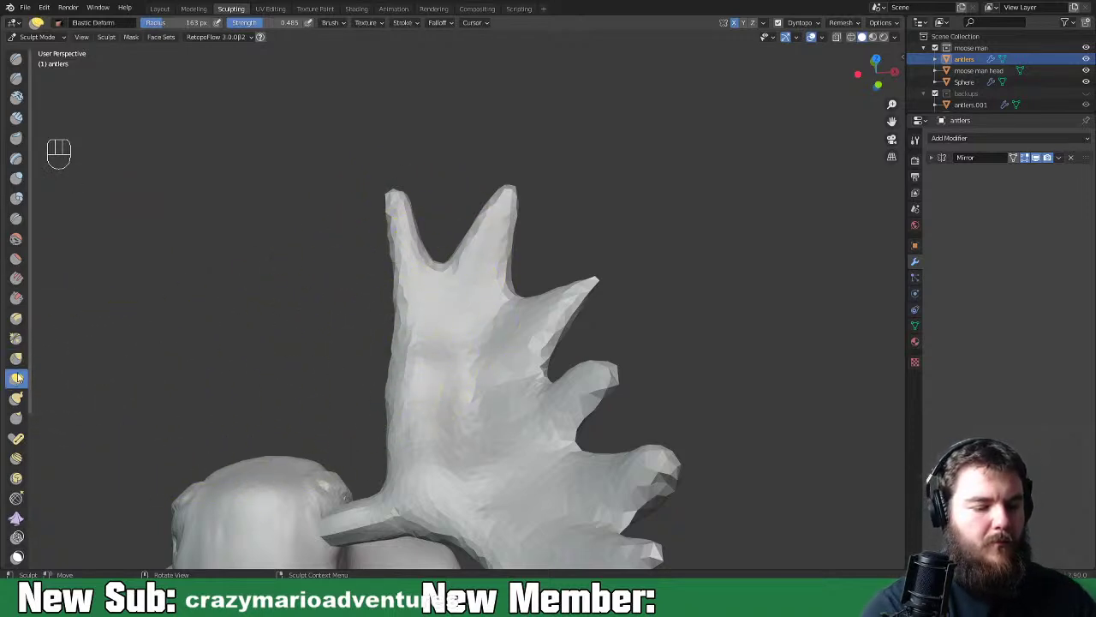
mouse_move(408, 277)
left_mouse_down()
mouse_move(420, 261)
mouse_move(417, 217)
left_mouse_up()
left_click_drag(429, 318, 472, 311)
left_click_drag(526, 360, 500, 346)
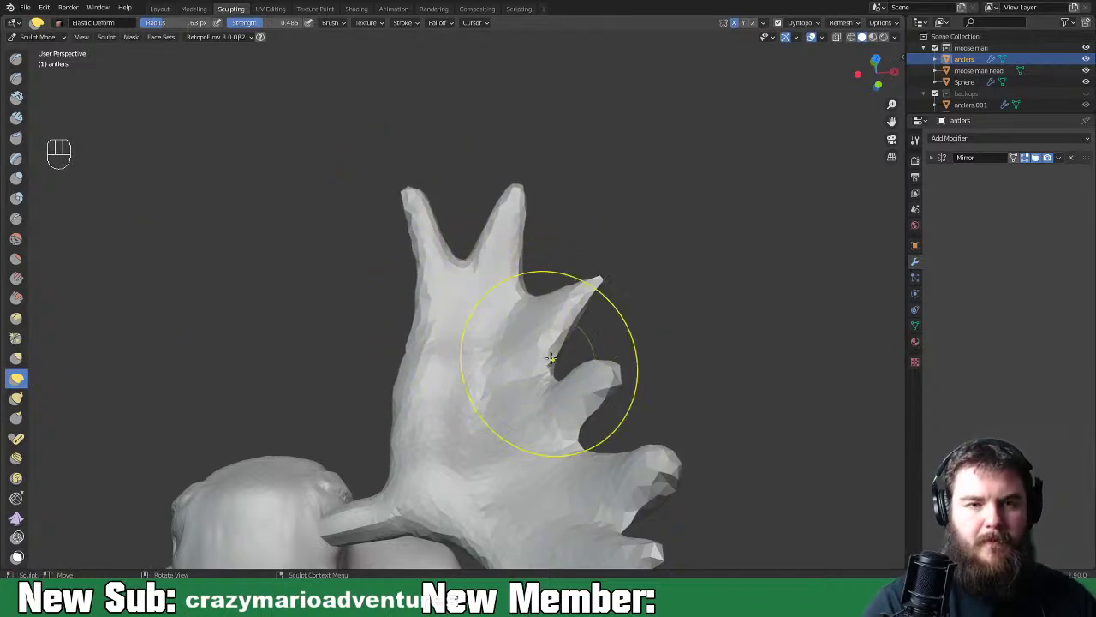
Pull the curved edge between the antler's stem and front tine outward with Grab
scroll(447, 324, "down", 4)
mouse_move(455, 328)
middle_mouse_down()
mouse_move(315, 229)
mouse_move(394, 257)
mouse_move(467, 314)
middle_mouse_up()
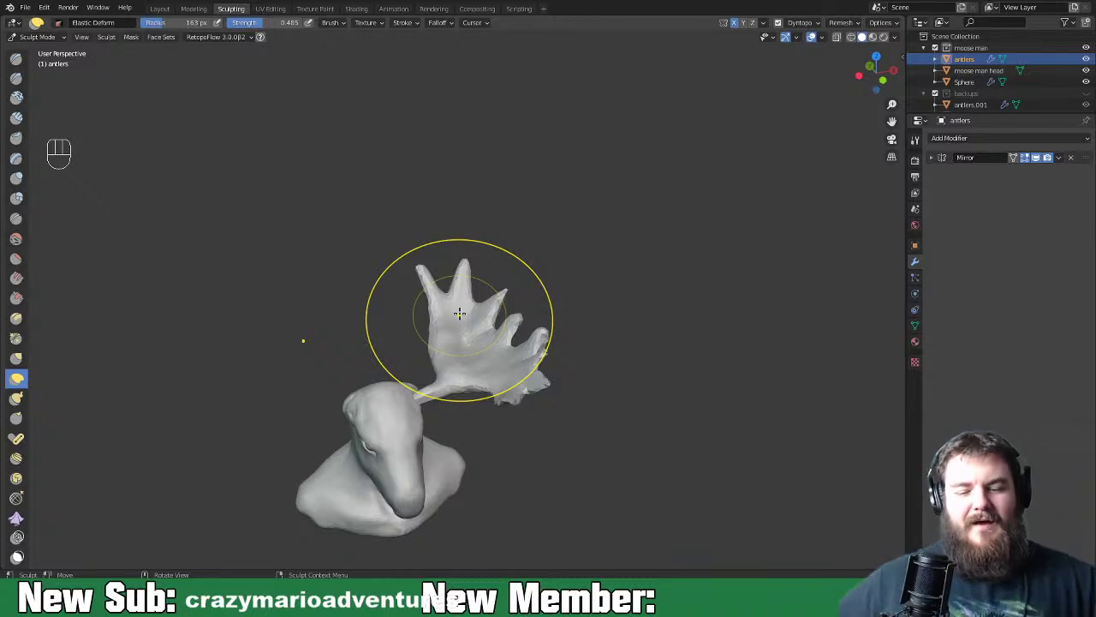
scroll(502, 502, "up", 5)
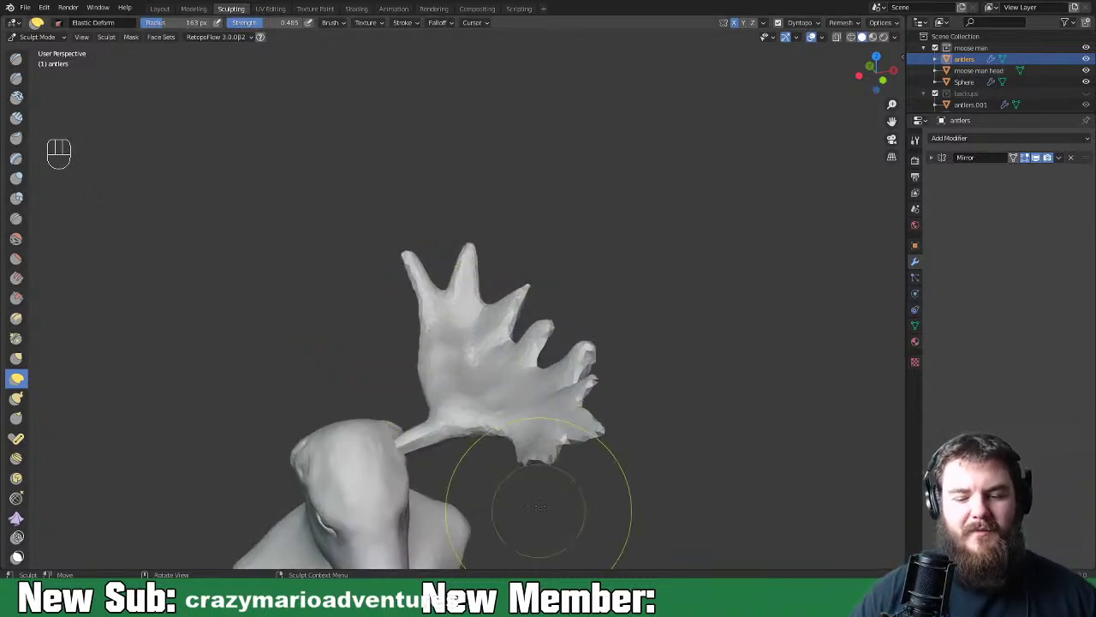
middle_click_drag(562, 371, 660, 374)
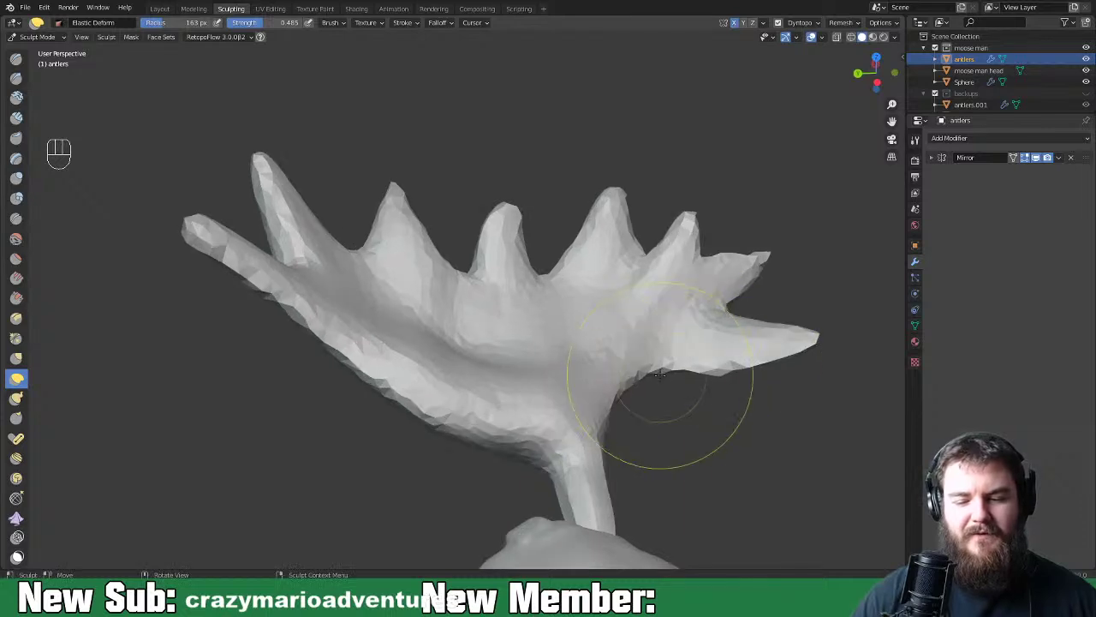
key("g")
key("f")
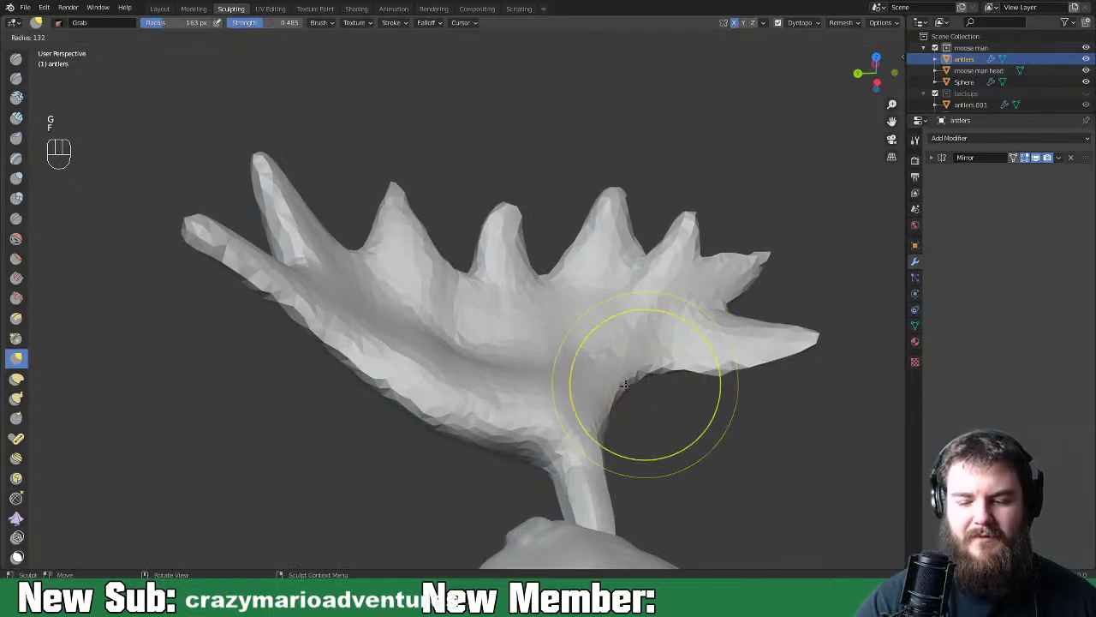
left_click(635, 392)
left_click_drag(634, 391, 674, 381)
Reshape the underside contour below the front tine with Grab at a 191 px radius
mouse_move(729, 403)
middle_mouse_down()
mouse_move(650, 420)
mouse_move(725, 349)
mouse_move(697, 372)
mouse_move(641, 348)
mouse_move(706, 497)
middle_mouse_up()
key("g")
key("f")
left_click(780, 429)
mouse_move(698, 439)
middle_mouse_down()
mouse_move(677, 351)
mouse_move(660, 420)
middle_mouse_up()
middle_click_drag(659, 419, 677, 473, "shift")
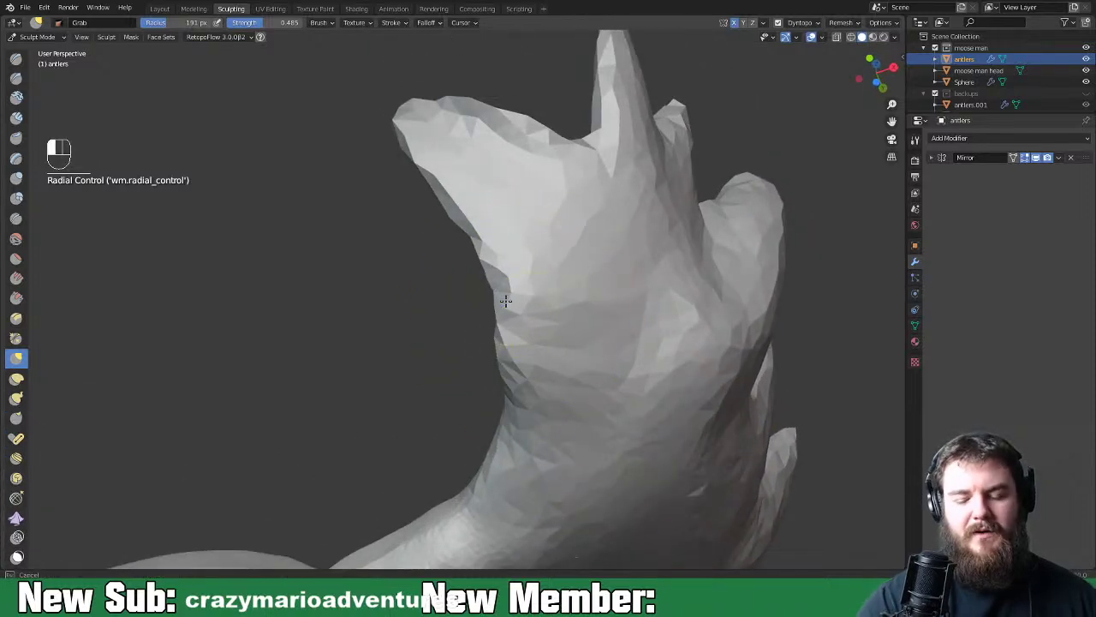
Thicken the underside of the antler's front palm with Inflate/Deflate at a 126 px radius
key("i")
key("f")
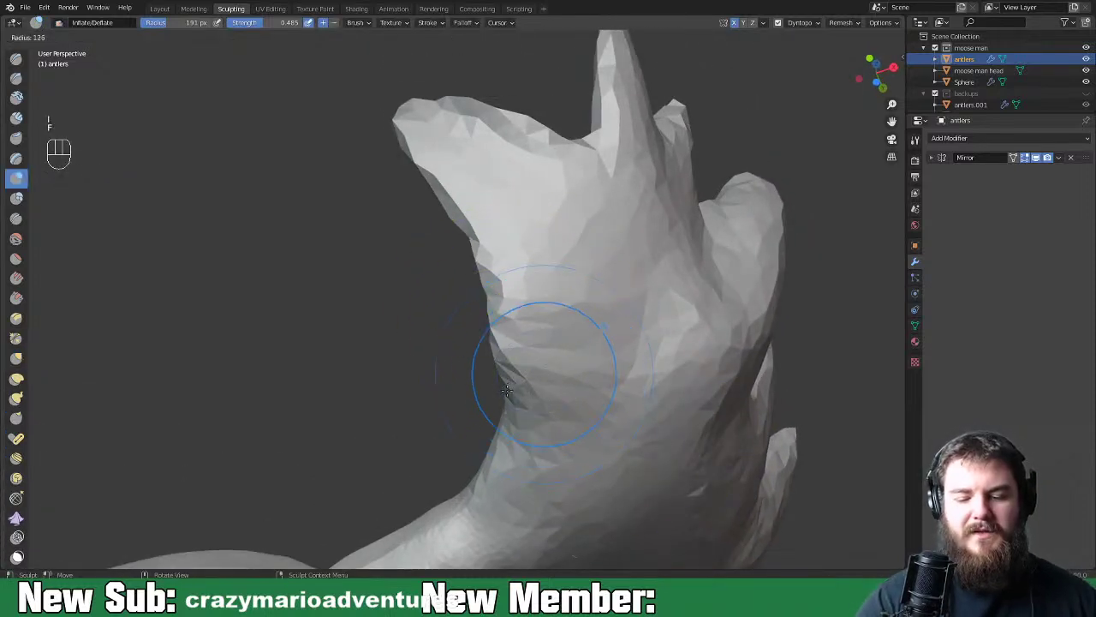
left_click(515, 452)
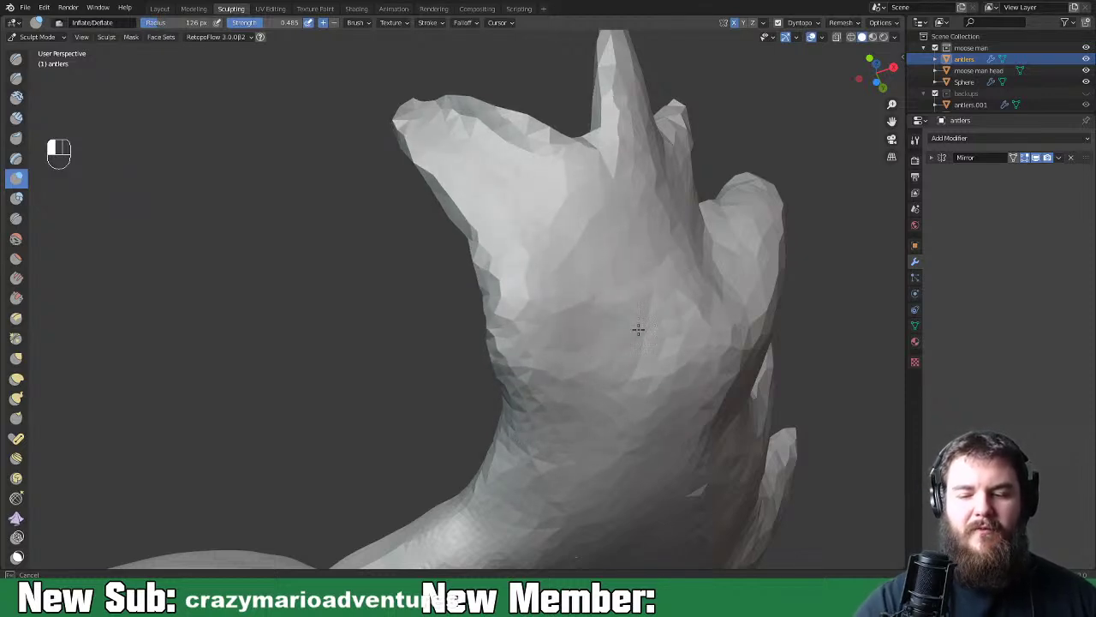
left_click_drag(699, 382, 732, 471)
Thicken the palm's front edge beside the stem with Inflate/Deflate at a 90 px radius
mouse_move(775, 531)
middle_mouse_down()
mouse_move(743, 505)
mouse_move(698, 517)
mouse_move(731, 402)
middle_mouse_up()
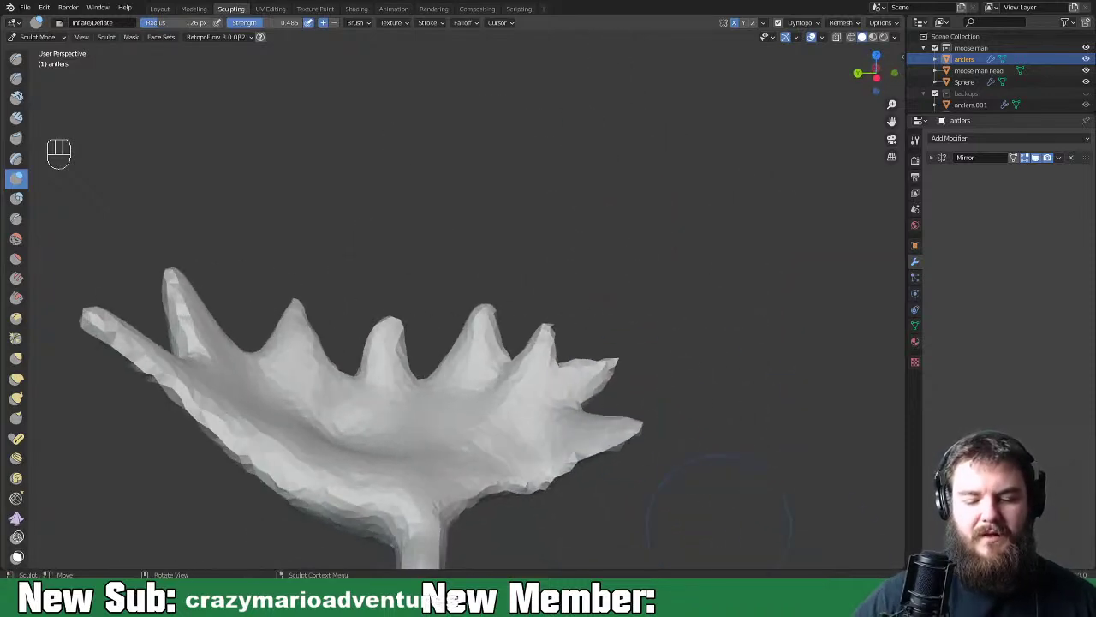
mouse_move(407, 326)
middle_mouse_down()
mouse_move(665, 230)
mouse_move(540, 317)
mouse_move(568, 331)
middle_mouse_up()
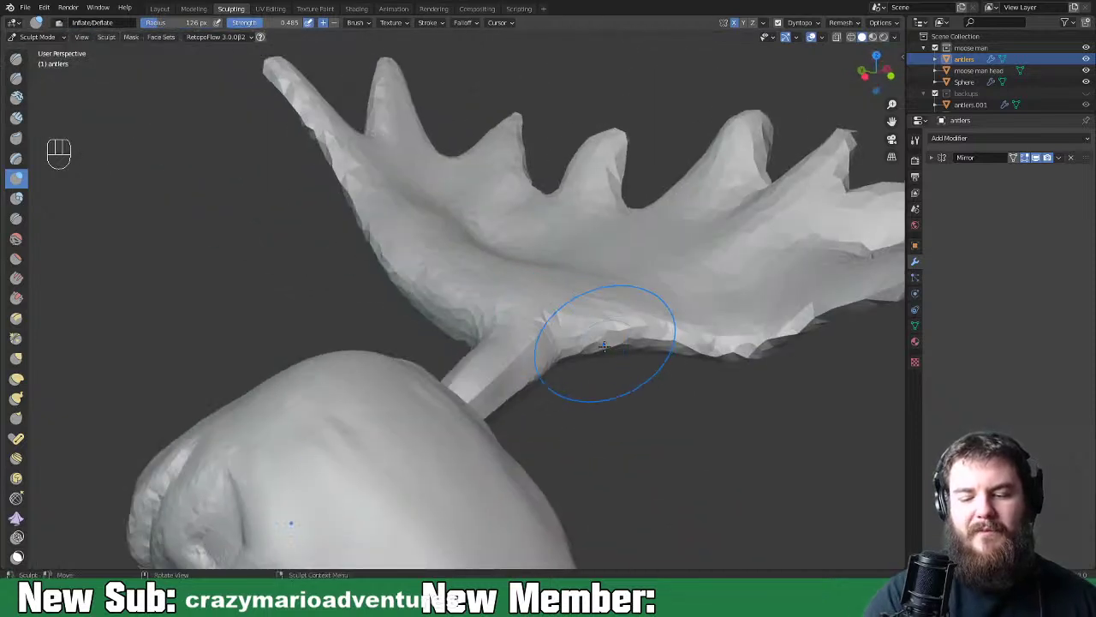
key("f")
left_click(676, 347)
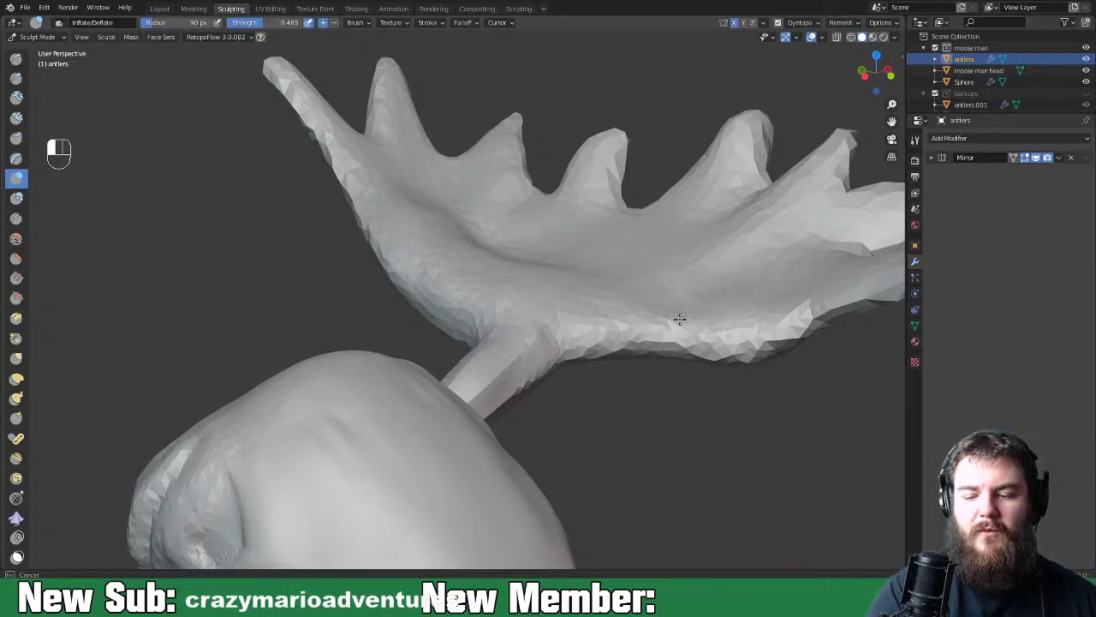
Smooth the inner surface of the antler's palm between the stem and the tines
middle_click_drag(575, 257, 639, 321)
key("shift")
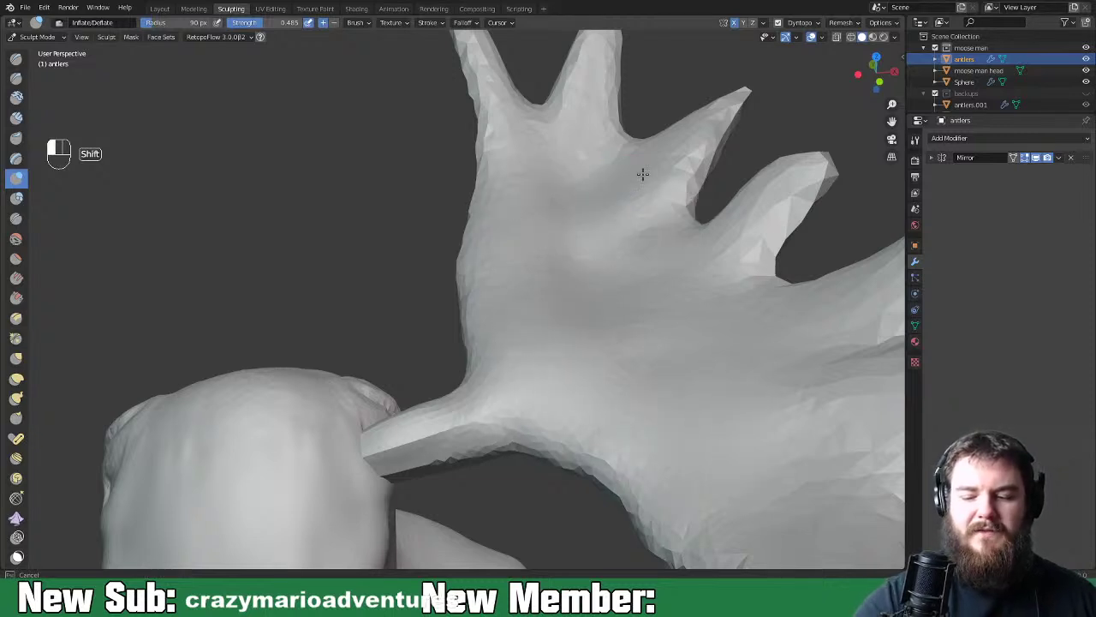
middle_click_drag(759, 350, 724, 374)
mouse_move(787, 266)
left_mouse_down("shift")
mouse_move(724, 372)
mouse_move(795, 289)
mouse_move(732, 347)
left_mouse_up("shift")
Adjust the front tine with Grab at a 117 px radius and smooth its surface
middle_click_drag(734, 354, 587, 326)
key("g")
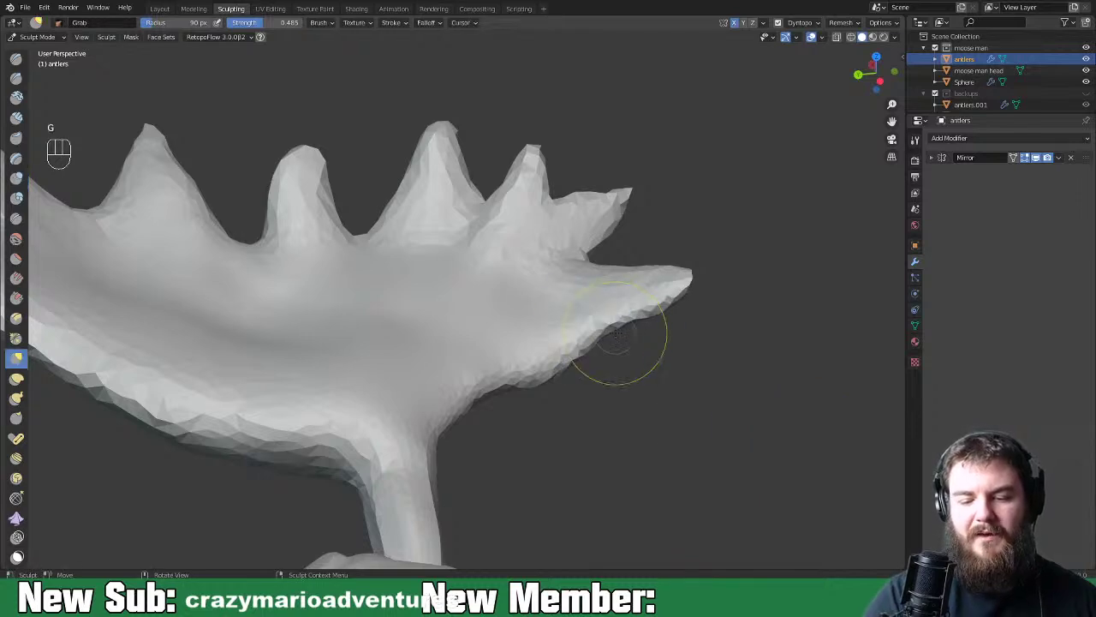
key("f")
left_click(634, 351)
mouse_move(633, 351)
middle_mouse_down()
mouse_move(647, 357)
mouse_move(520, 343)
middle_mouse_up()
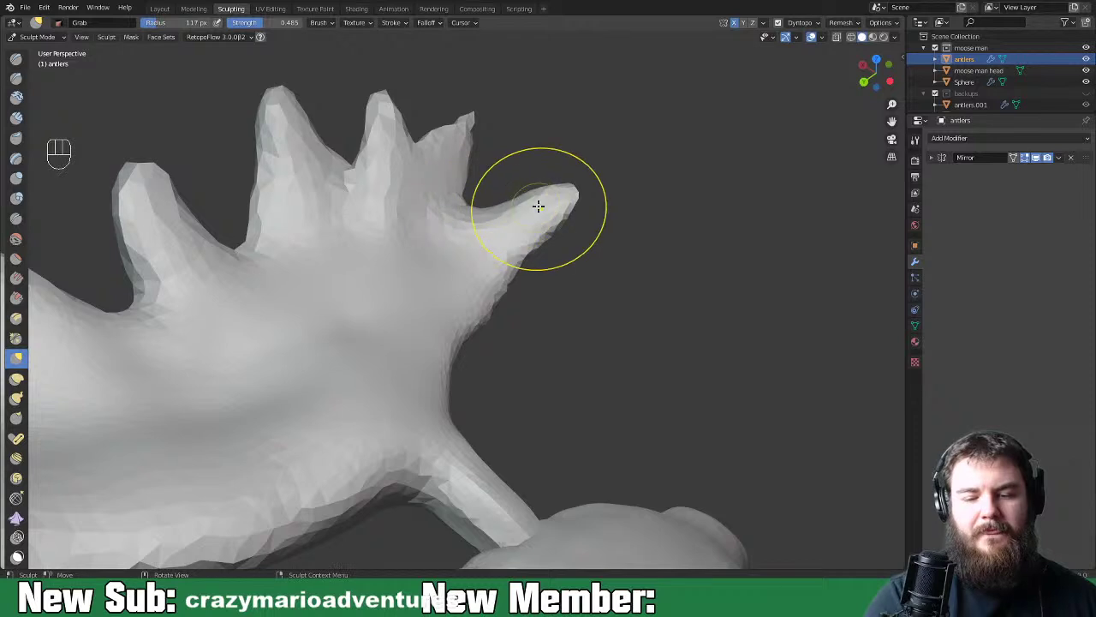
left_click_drag(567, 208, 506, 214, "shift")
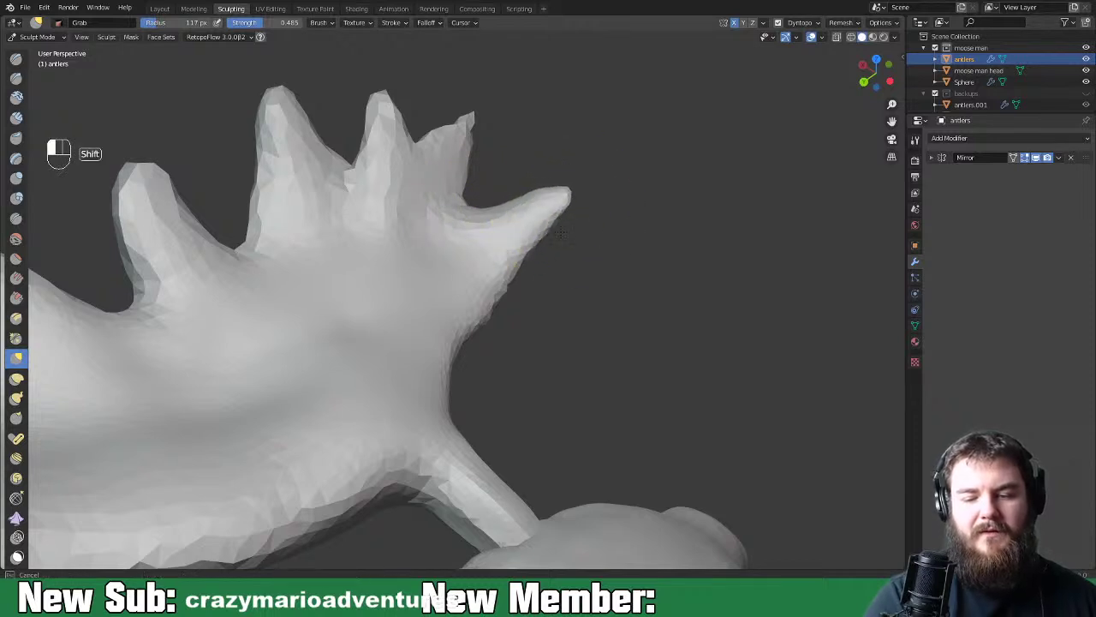
Thicken the front tines and the underside around their bases with Inflate/Deflate at a 76 px radius
mouse_move(563, 264)
middle_mouse_down()
mouse_move(679, 306)
mouse_move(656, 343)
mouse_move(588, 289)
mouse_move(618, 308)
middle_mouse_up()
key("i")
key("f")
left_click(551, 366)
middle_click_drag(551, 366, 540, 297)
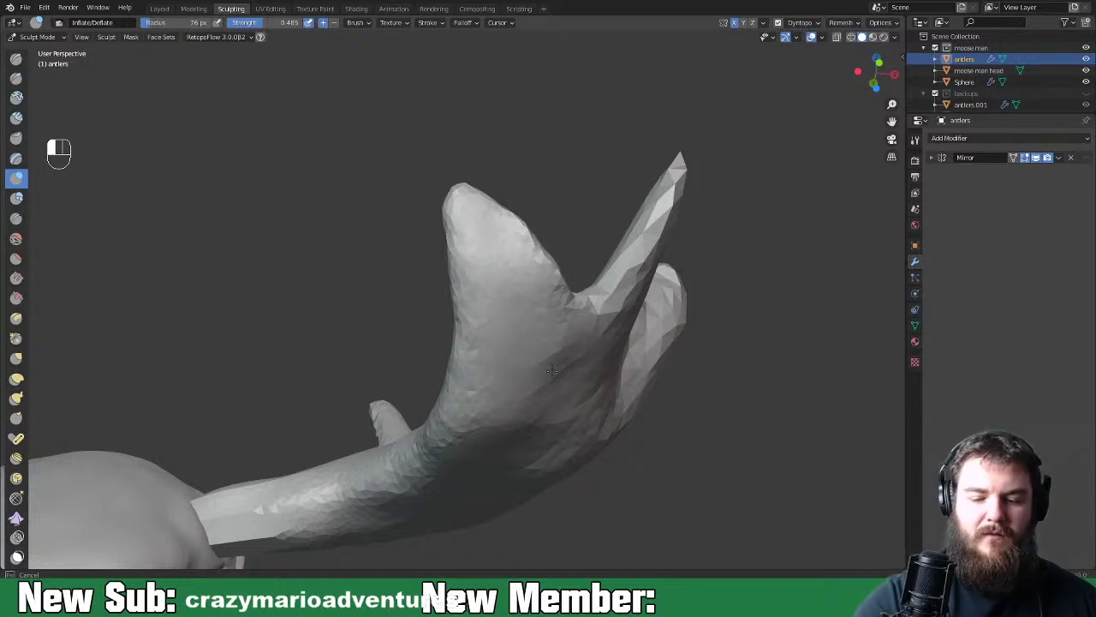
middle_click_drag(622, 291, 509, 364)
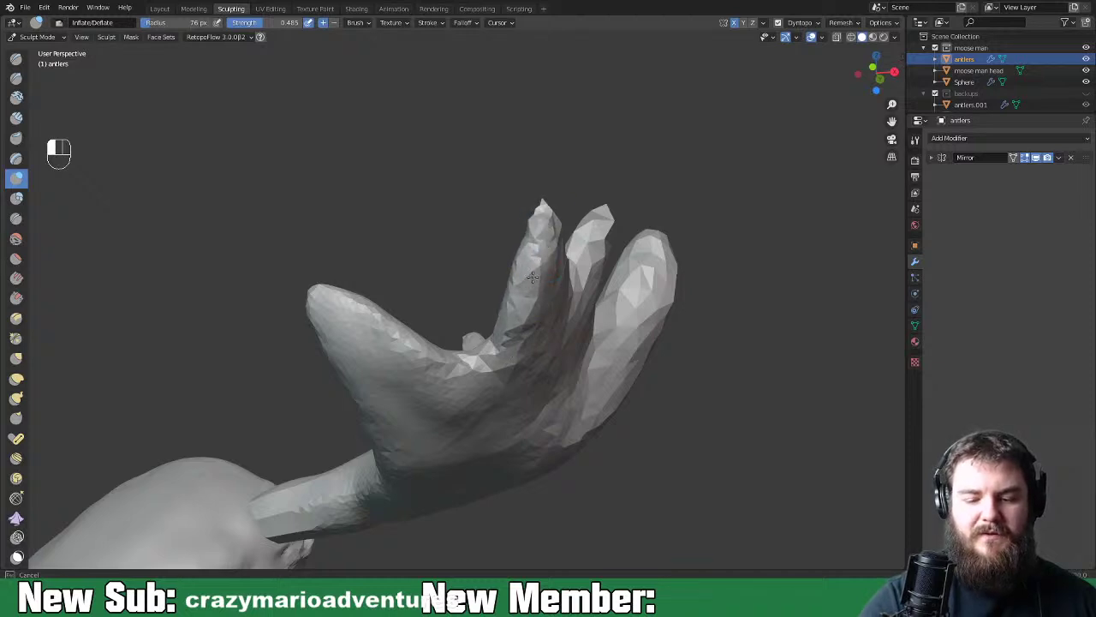
middle_click_drag(552, 271, 531, 325)
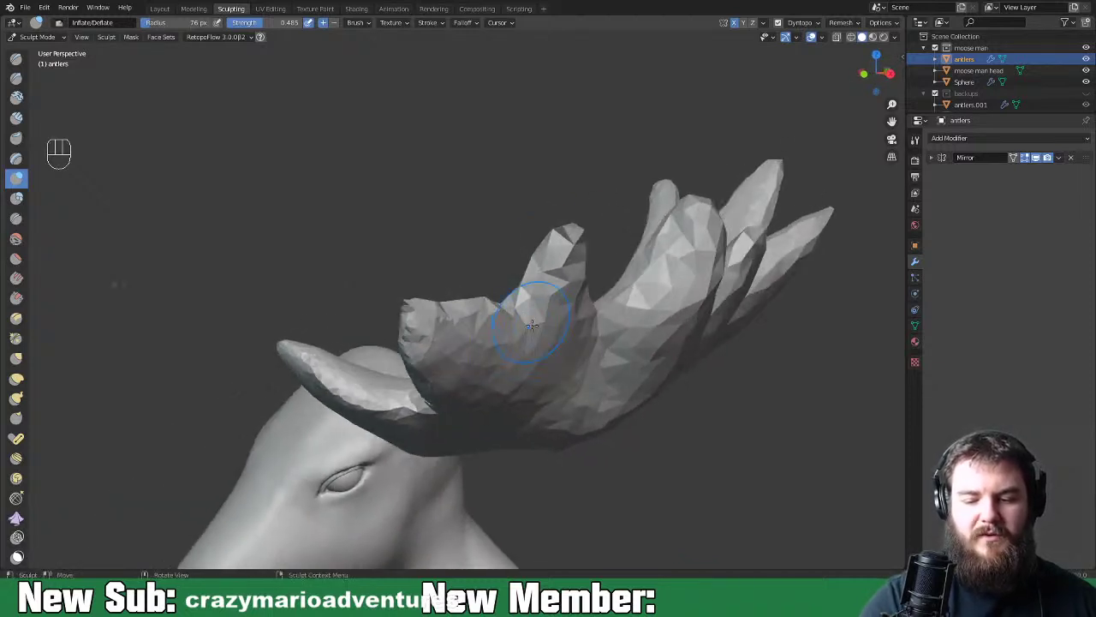
Smooth the two front tines of the antler and the surface joining them
mouse_move(475, 315)
left_mouse_down("shift")
mouse_move(421, 314)
mouse_move(419, 329)
left_mouse_up("shift")
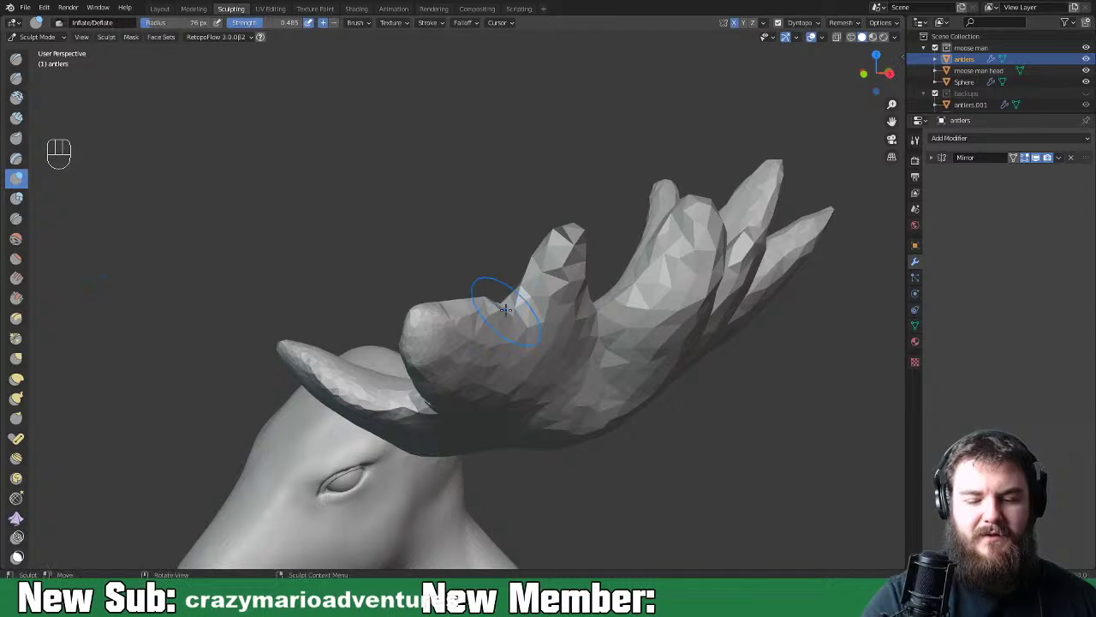
middle_click_drag(490, 327, 563, 416)
left_click_drag(567, 390, 570, 379, "shift")
middle_click_drag(545, 366, 495, 337)
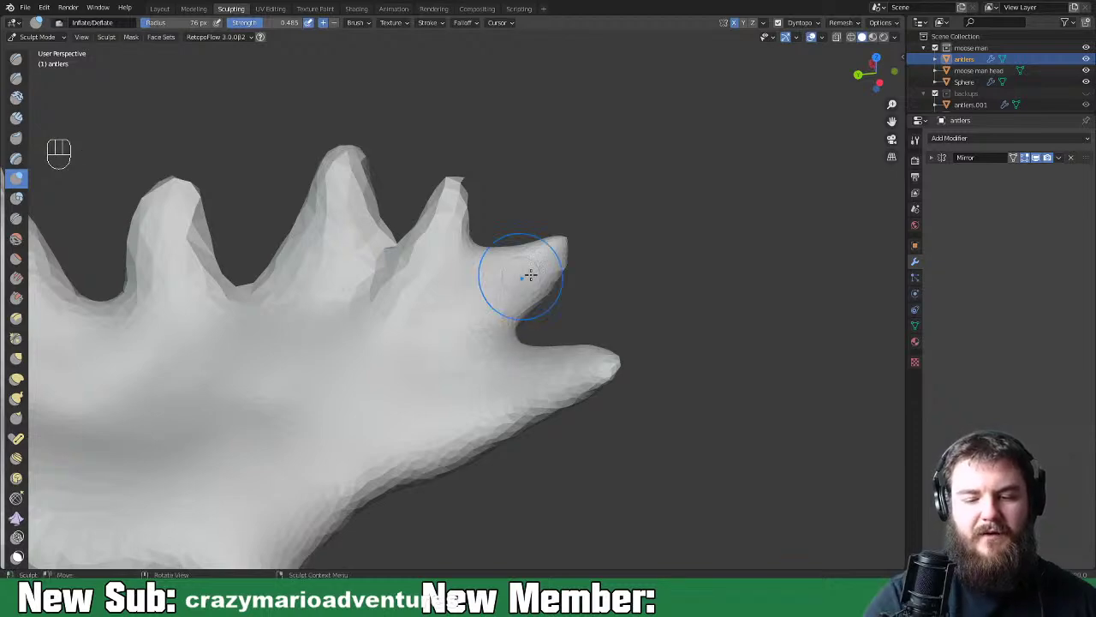
mouse_move(528, 274)
middle_mouse_down()
mouse_move(488, 294)
mouse_move(454, 333)
middle_mouse_up()
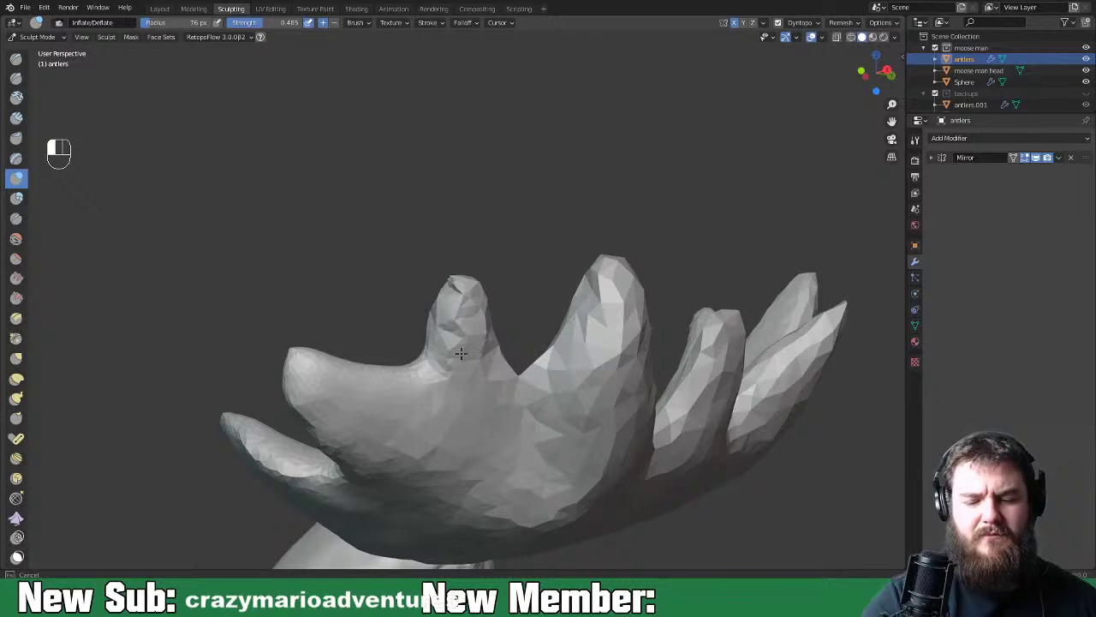
left_click_drag(459, 367, 461, 289, "shift")
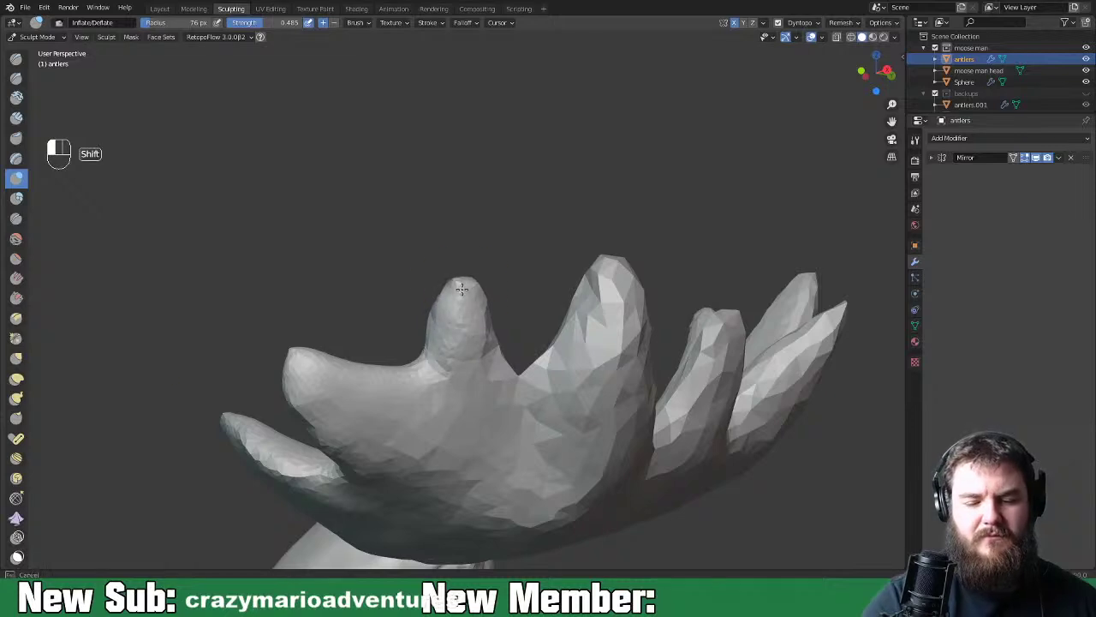
Reshape the second tine and its base with Grab at a 107 px radius
key("g")
key("f")
left_click(416, 374)
mouse_move(497, 363)
middle_mouse_down()
mouse_move(571, 282)
mouse_move(573, 299)
mouse_move(537, 336)
mouse_move(551, 374)
mouse_move(534, 397)
middle_mouse_up()
key("i")
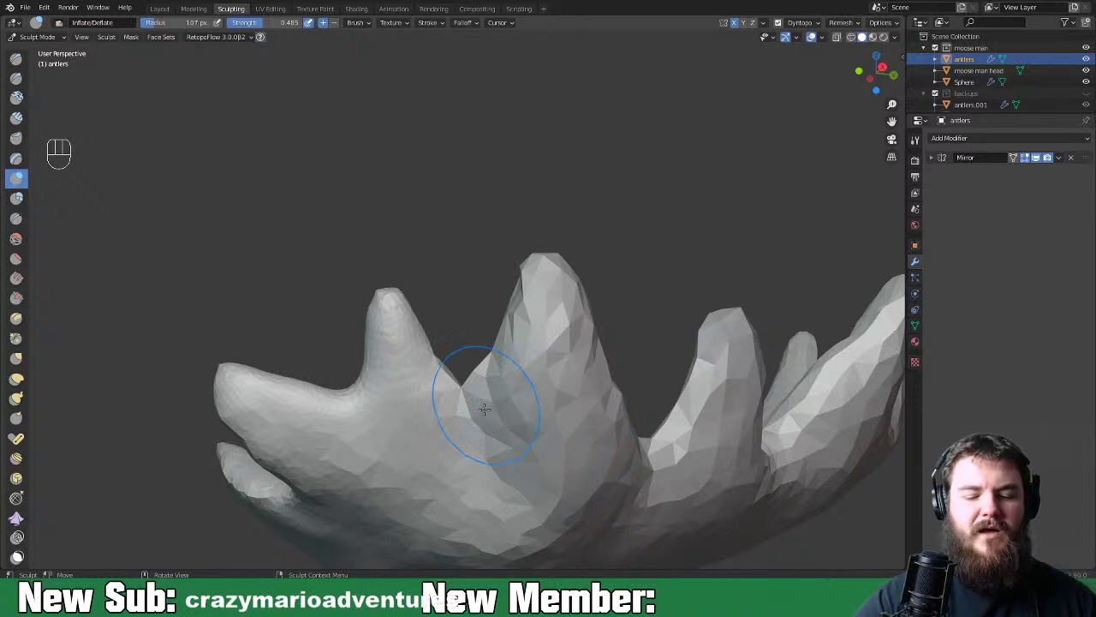
Thicken the notch and underside between the second and third tines with Inflate/Deflate at an 88 px radius, and smooth them
key("f")
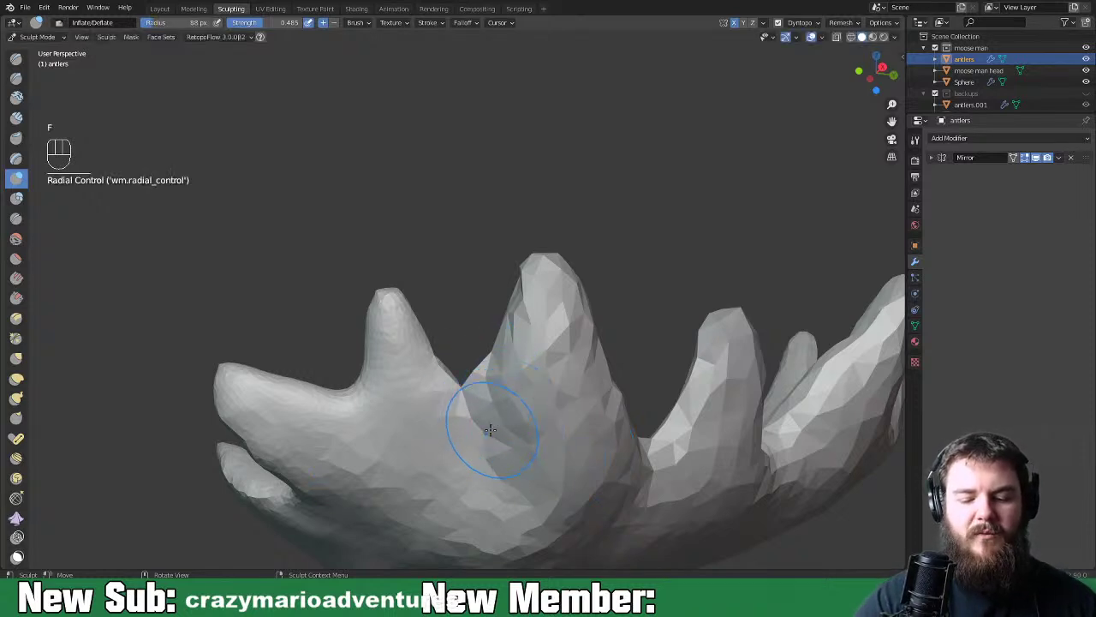
left_click(472, 441)
mouse_move(535, 317)
middle_mouse_down()
mouse_move(568, 362)
mouse_move(571, 337)
middle_mouse_up()
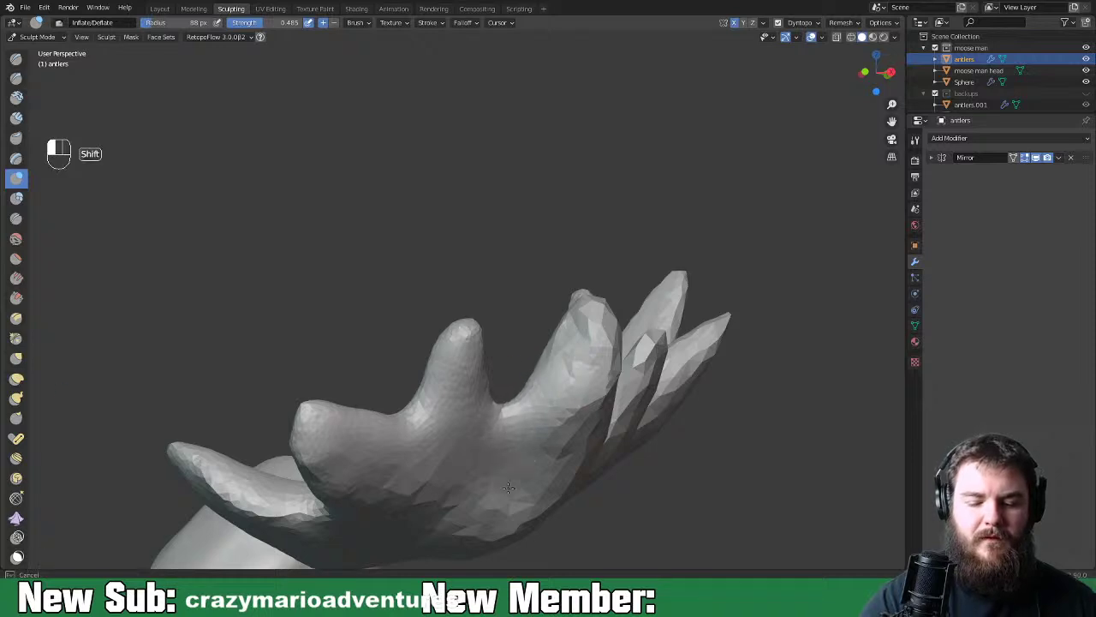
middle_click_drag(535, 526, 514, 409)
mouse_move(514, 408)
left_mouse_down()
mouse_move(462, 338)
mouse_move(462, 399)
mouse_move(426, 335)
mouse_move(462, 368)
mouse_move(472, 326)
mouse_move(434, 339)
left_mouse_up()
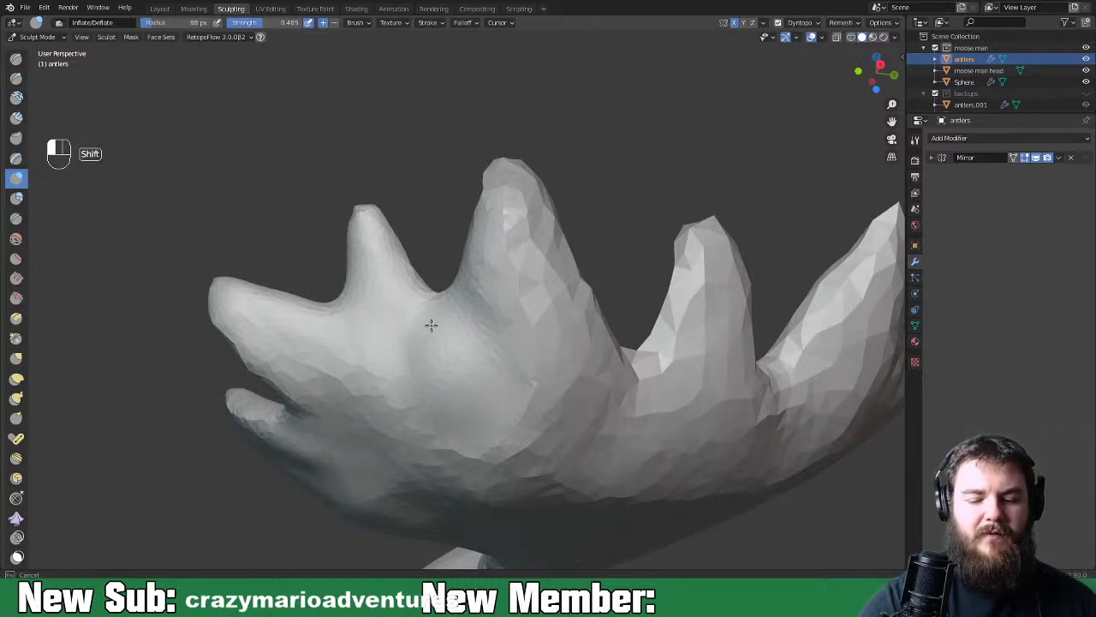
left_click_drag(373, 439, 435, 404, "shift")
mouse_move(435, 403)
middle_mouse_down()
mouse_move(536, 338)
mouse_move(609, 416)
mouse_move(457, 343)
middle_mouse_up()
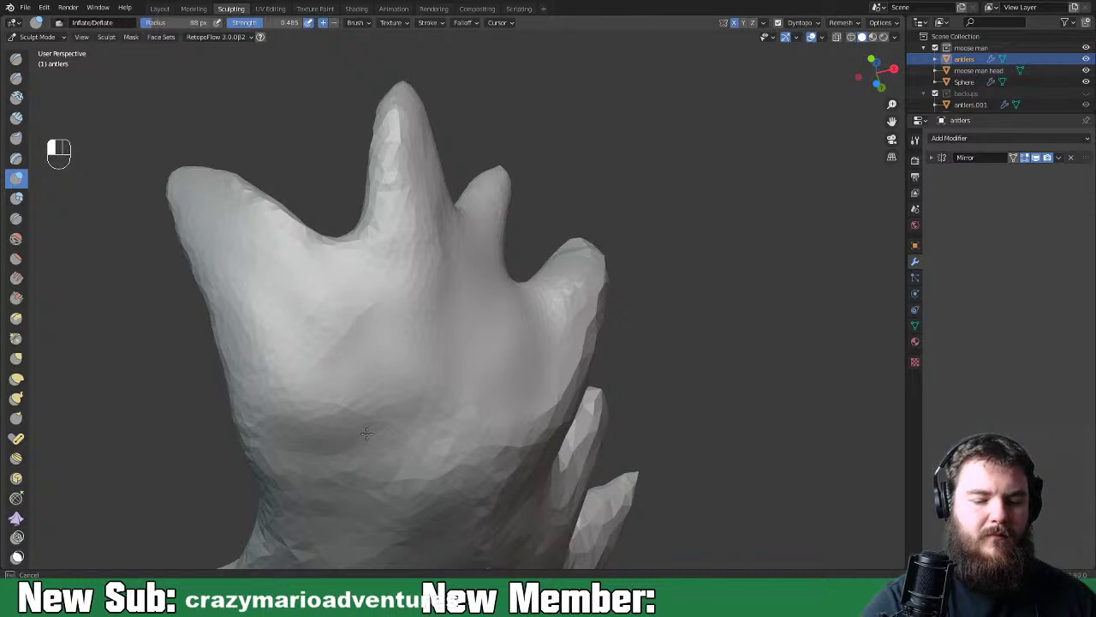
middle_click_drag(452, 438, 496, 404)
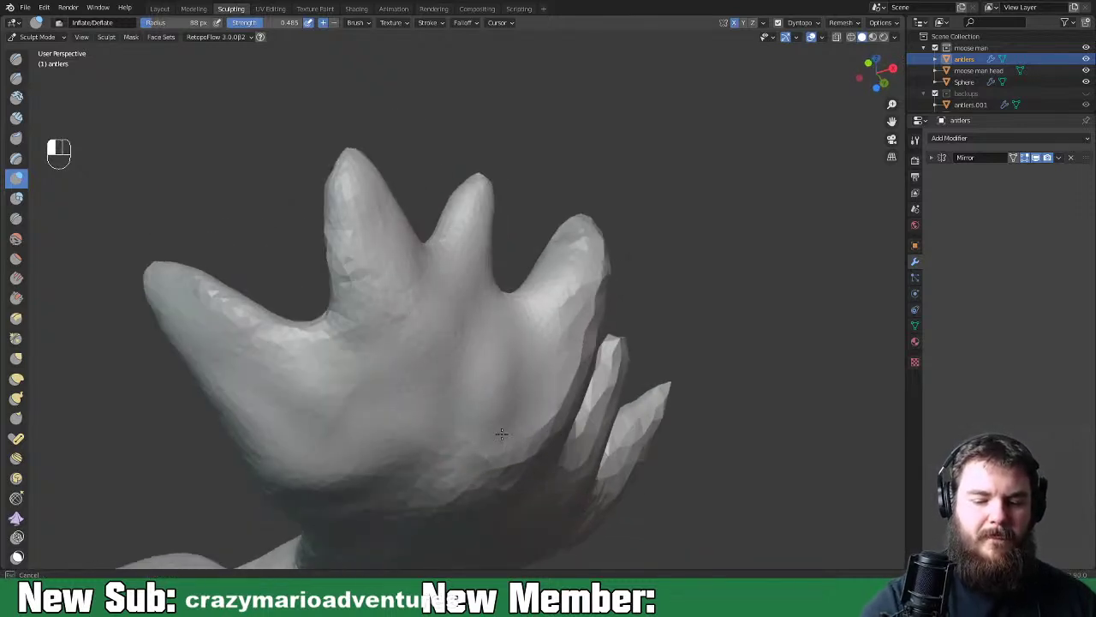
middle_click_drag(565, 394, 524, 337)
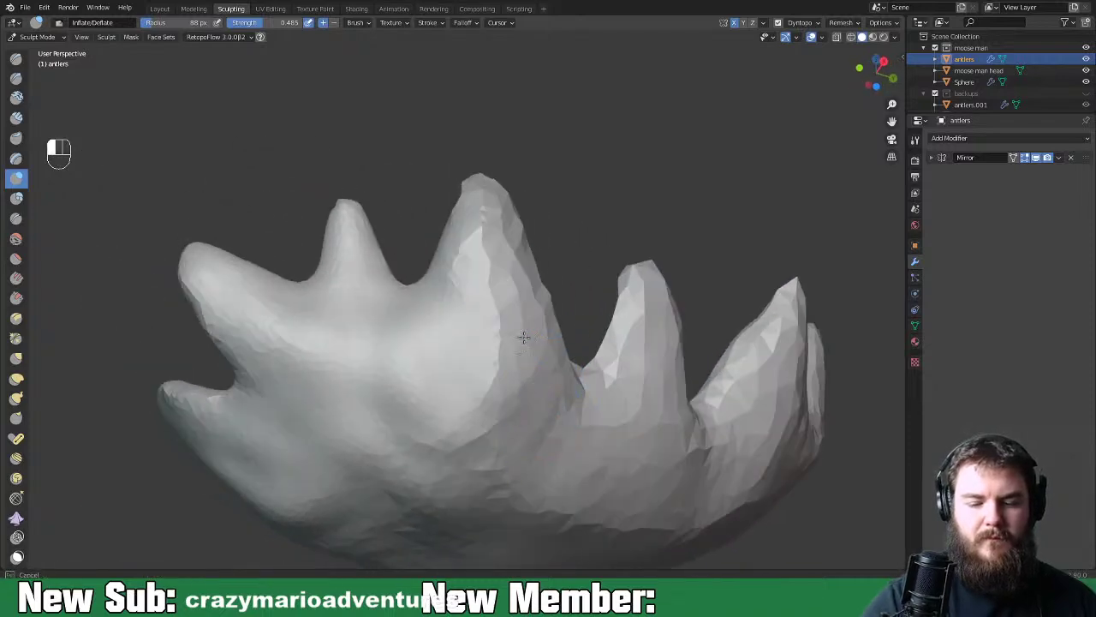
Smooth the third tine from its tip down to its base, rounding off the faceted surface
middle_click_drag(492, 199, 506, 318)
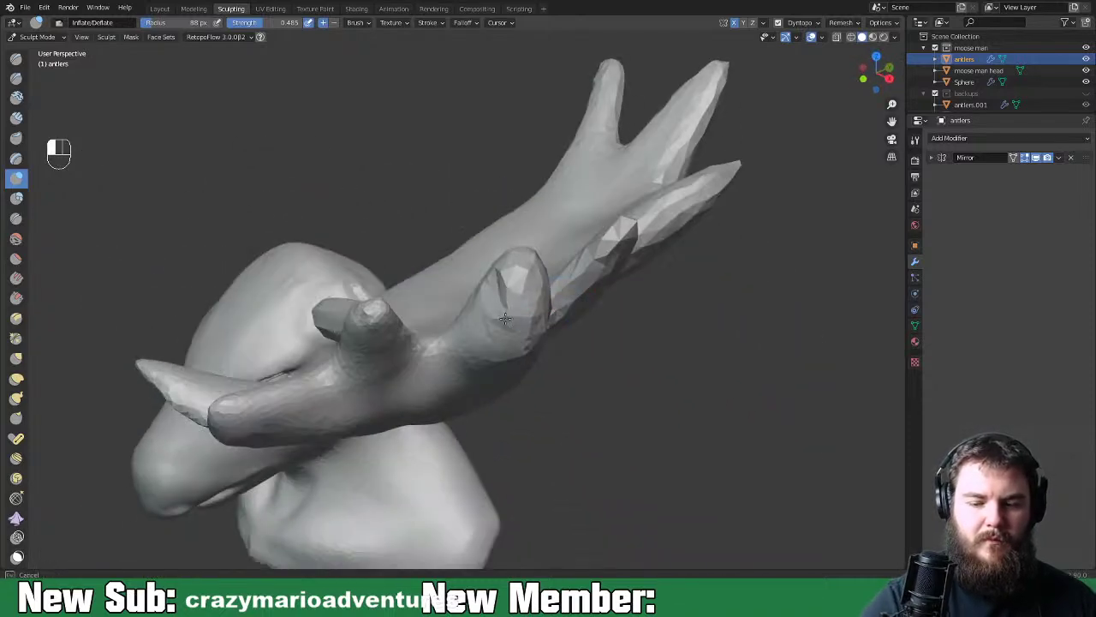
left_click_drag(509, 258, 521, 278, "shift")
middle_click_drag(604, 367, 520, 360)
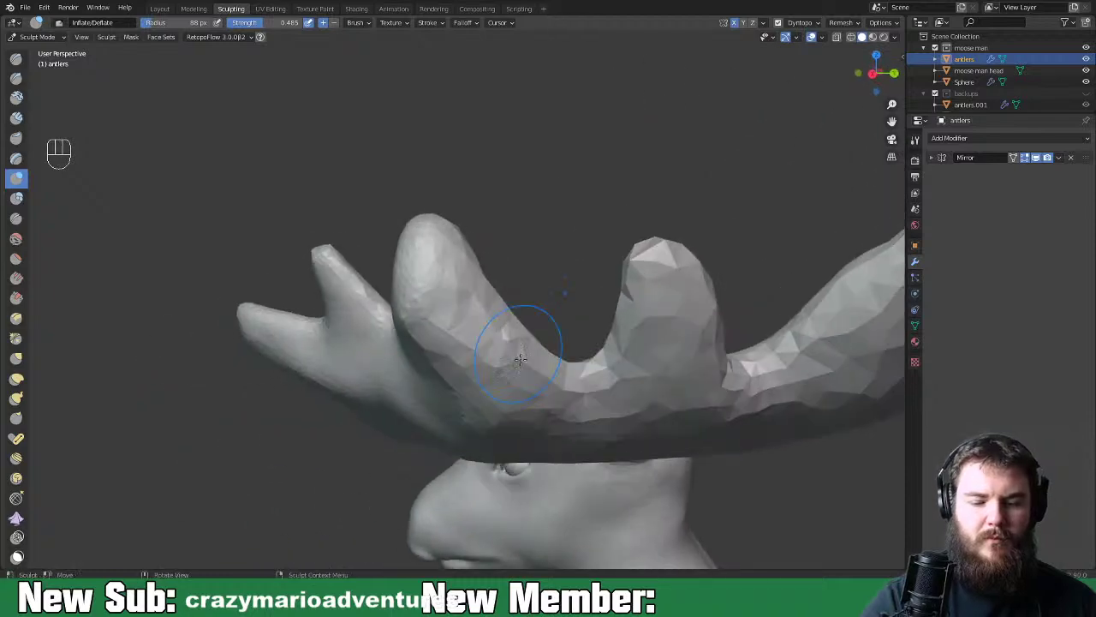
middle_click_drag(453, 304, 364, 279)
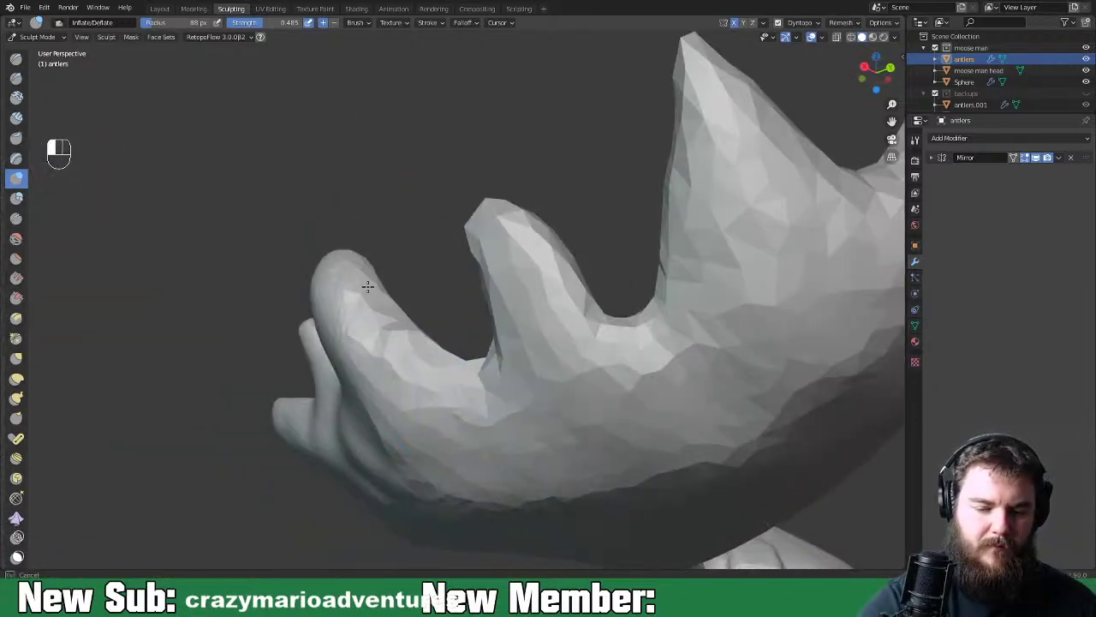
mouse_move(406, 357)
left_mouse_down("shift")
mouse_move(433, 385)
mouse_move(401, 369)
mouse_move(377, 295)
left_mouse_up("shift")
middle_click_drag(386, 279, 393, 321)
Thicken the fourth tine and the palm's underside around its base with Inflate/Deflate
mouse_move(355, 257)
middle_mouse_down()
mouse_move(639, 320)
mouse_move(557, 295)
mouse_move(561, 308)
mouse_move(514, 355)
middle_mouse_up()
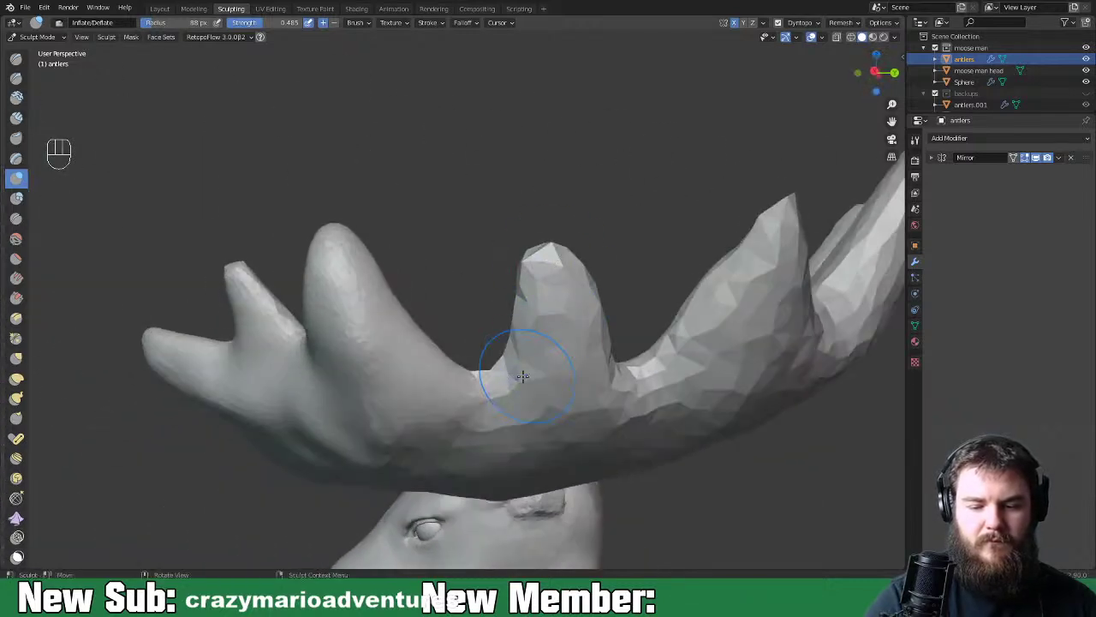
mouse_move(528, 325)
left_mouse_down()
mouse_move(516, 296)
mouse_move(556, 248)
mouse_move(602, 330)
mouse_move(555, 405)
left_mouse_up()
middle_click_drag(580, 434, 557, 320)
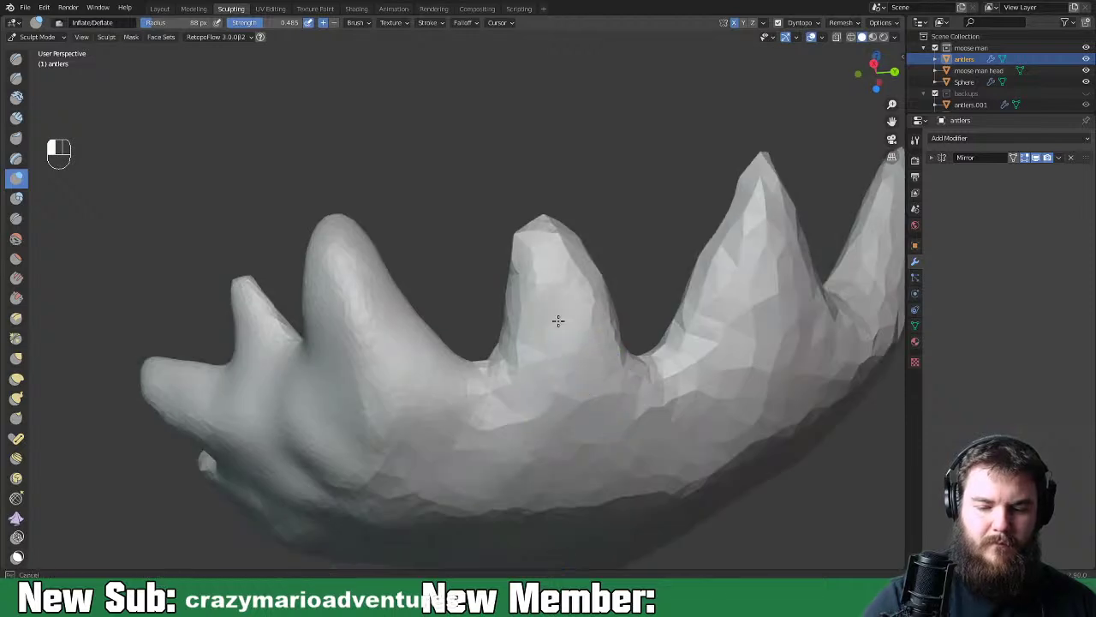
left_click_drag(620, 451, 576, 472)
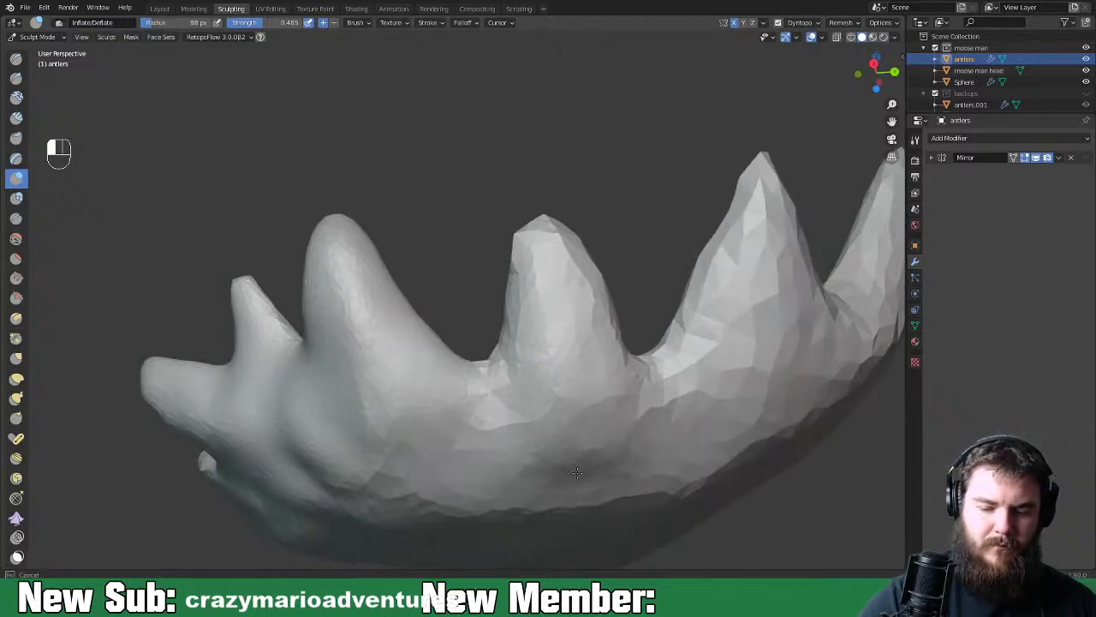
left_click_drag(506, 454, 461, 435)
left_click_drag(388, 463, 374, 432)
Smooth the fourth tine and the notches on either side of it, on both faces of the palm
left_click_drag(353, 366, 443, 475, "shift")
mouse_move(576, 353)
left_mouse_down("shift")
mouse_move(548, 257)
mouse_move(523, 291)
mouse_move(600, 282)
mouse_move(634, 376)
left_mouse_up("shift")
middle_click_drag(651, 423, 404, 517)
mouse_move(464, 406)
middle_mouse_down("shift")
mouse_move(511, 436)
mouse_move(553, 440)
mouse_move(522, 447)
mouse_move(541, 453)
middle_mouse_up("shift")
mouse_move(436, 382)
left_mouse_down("shift")
mouse_move(431, 320)
mouse_move(440, 343)
mouse_move(419, 339)
mouse_move(487, 386)
left_mouse_up("shift")
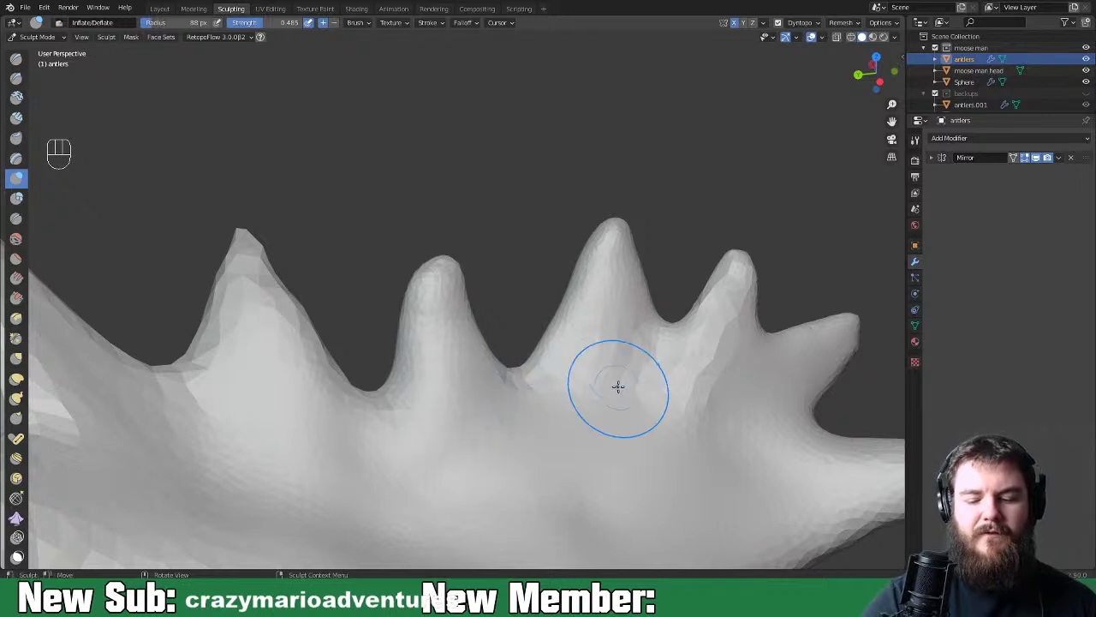
middle_click_drag(619, 385, 553, 429)
left_click_drag(483, 370, 470, 340, "shift")
mouse_move(471, 340)
middle_mouse_down()
mouse_move(504, 403)
mouse_move(436, 411)
middle_mouse_up()
Thicken the fifth tine with Inflate/Deflate and smooth the underside around its base
mouse_move(375, 323)
left_mouse_down()
mouse_move(390, 287)
mouse_move(411, 308)
mouse_move(398, 318)
mouse_move(415, 397)
mouse_move(375, 343)
mouse_move(394, 296)
left_mouse_up()
middle_click_drag(394, 295, 520, 361)
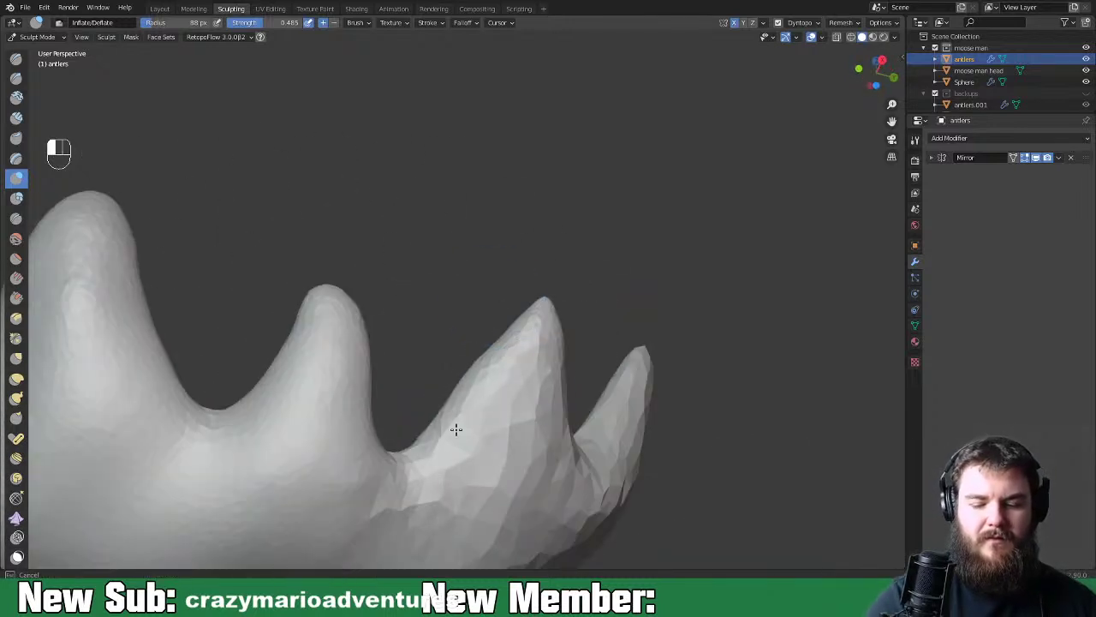
mouse_move(534, 338)
left_mouse_down()
mouse_move(533, 440)
mouse_move(578, 465)
left_mouse_up()
mouse_move(578, 465)
middle_mouse_down()
mouse_move(591, 488)
mouse_move(525, 465)
mouse_move(465, 321)
middle_mouse_up()
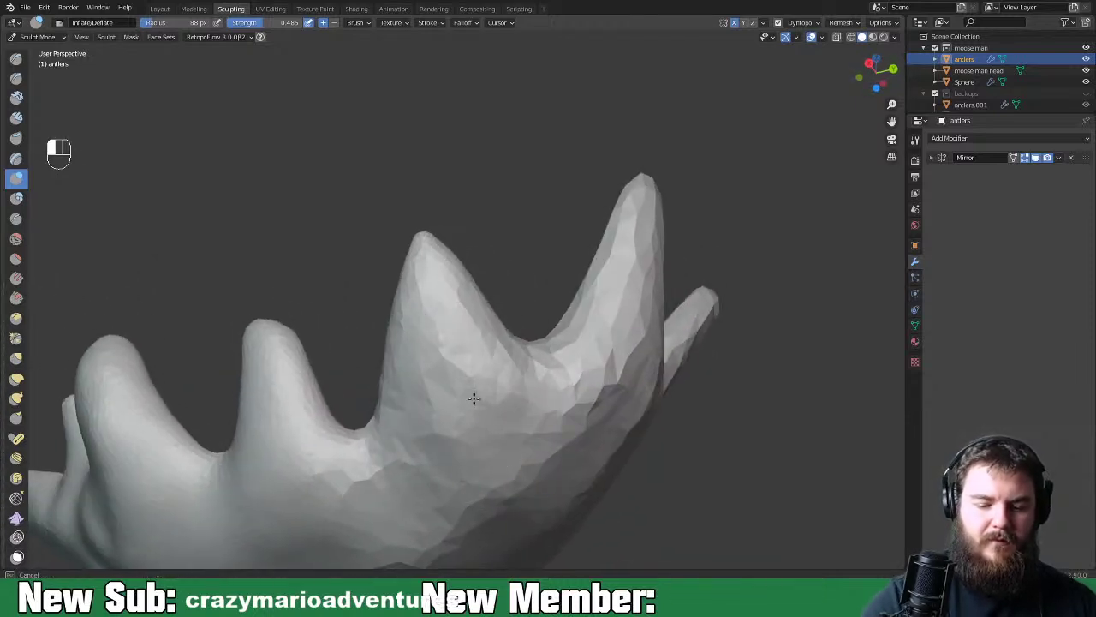
mouse_move(533, 410)
left_mouse_down("shift")
mouse_move(433, 283)
mouse_move(433, 480)
mouse_move(501, 475)
mouse_move(488, 453)
left_mouse_up("shift")
Smooth the sixth tine's outer surface and the side facing the rearmost tine
mouse_move(489, 453)
middle_mouse_down()
mouse_move(617, 482)
mouse_move(588, 453)
mouse_move(628, 489)
mouse_move(587, 440)
mouse_move(632, 417)
mouse_move(657, 435)
middle_mouse_up()
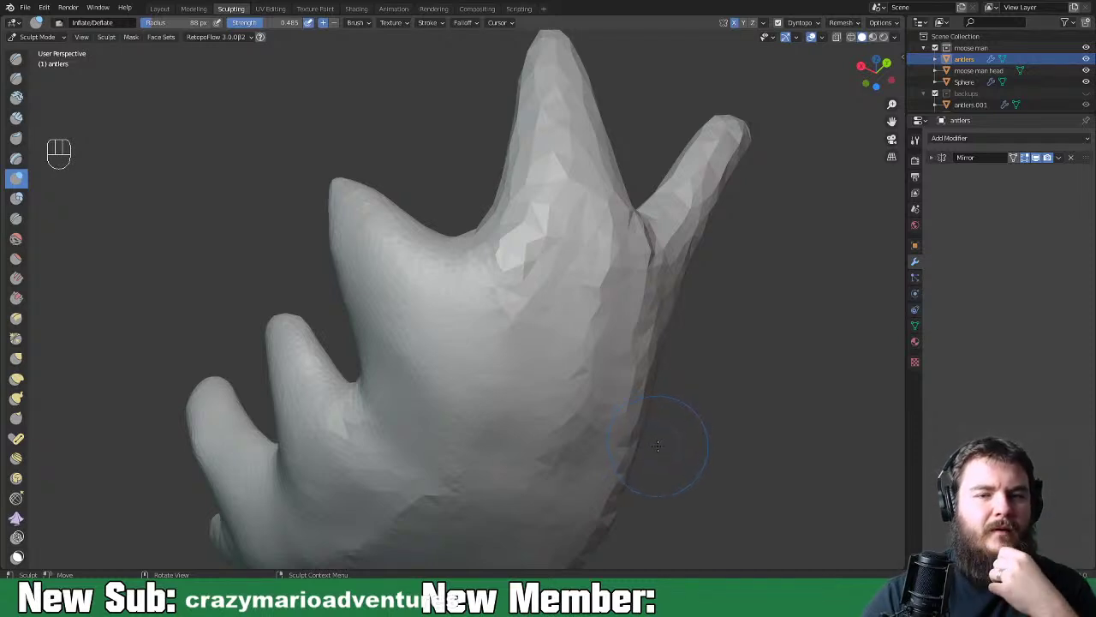
mouse_move(502, 367)
middle_mouse_down()
mouse_move(703, 459)
mouse_move(470, 417)
mouse_move(480, 320)
mouse_move(580, 227)
middle_mouse_up()
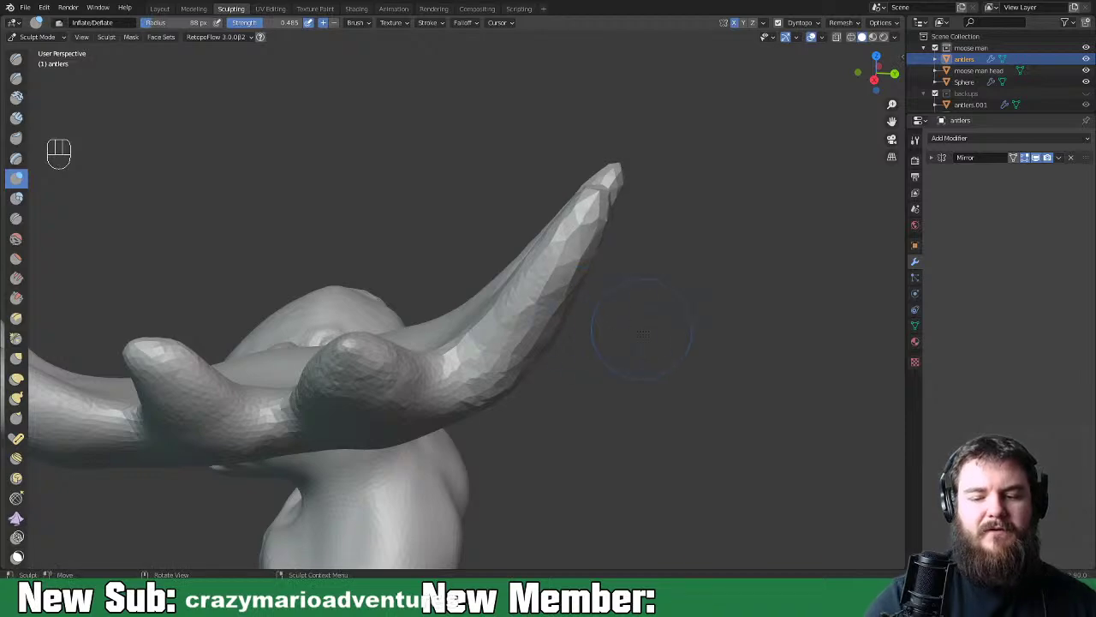
middle_click_drag(641, 314, 479, 257)
left_click_drag(441, 207, 474, 335, "shift")
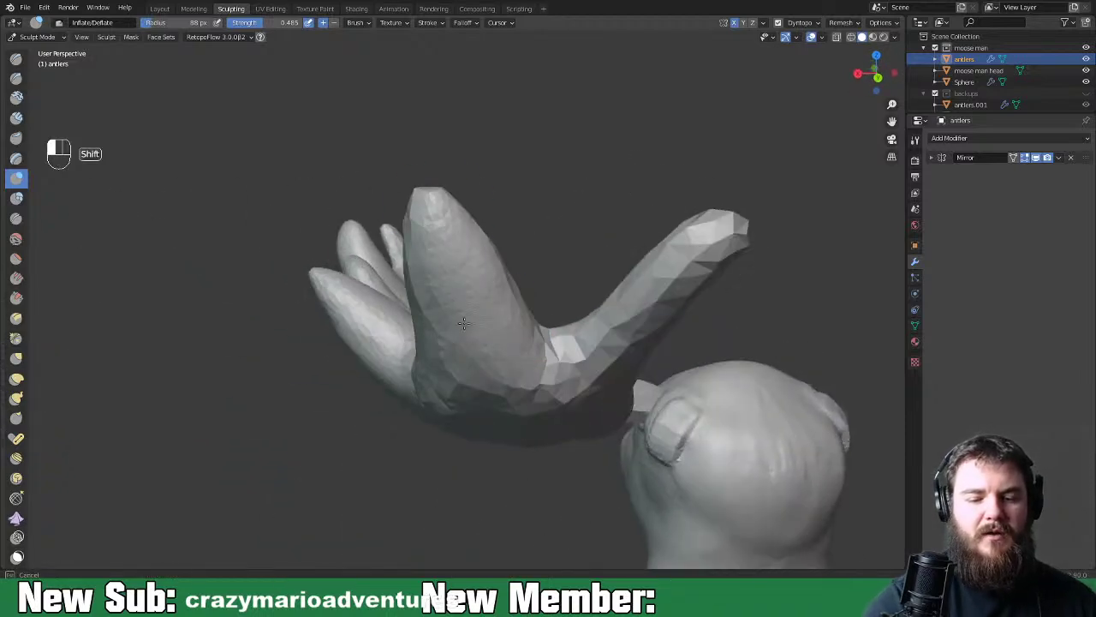
mouse_move(423, 350)
middle_mouse_down()
mouse_move(608, 331)
mouse_move(489, 286)
mouse_move(335, 273)
middle_mouse_up()
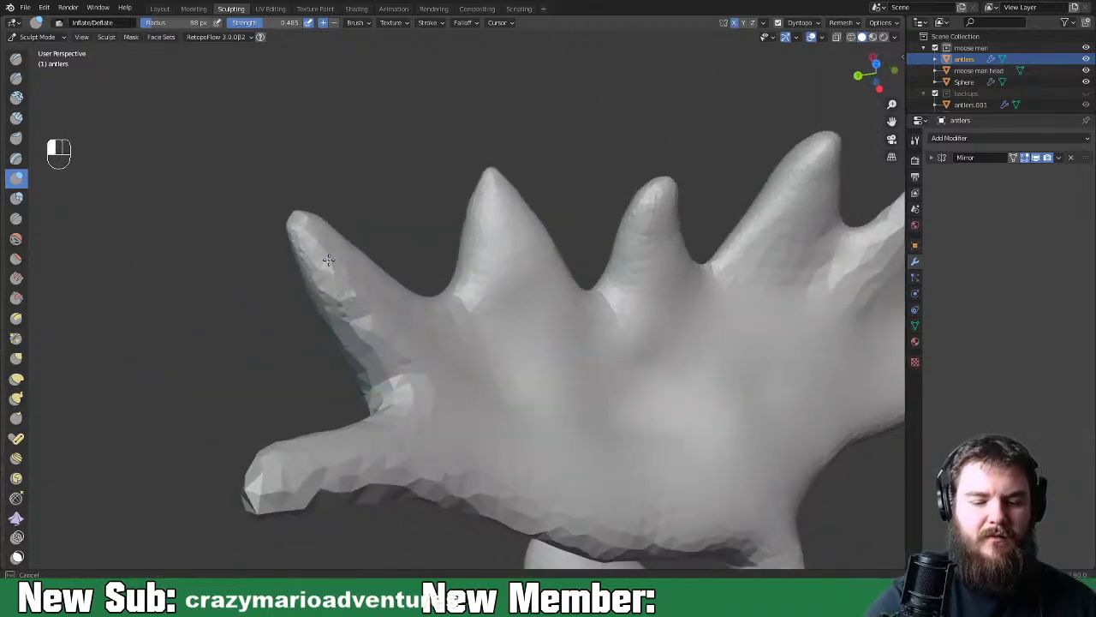
left_click_drag(391, 366, 352, 290, "shift")
Smooth the palm's underside below the sixth tine and the notch leading to the rearmost tine
middle_click_drag(451, 348, 586, 317)
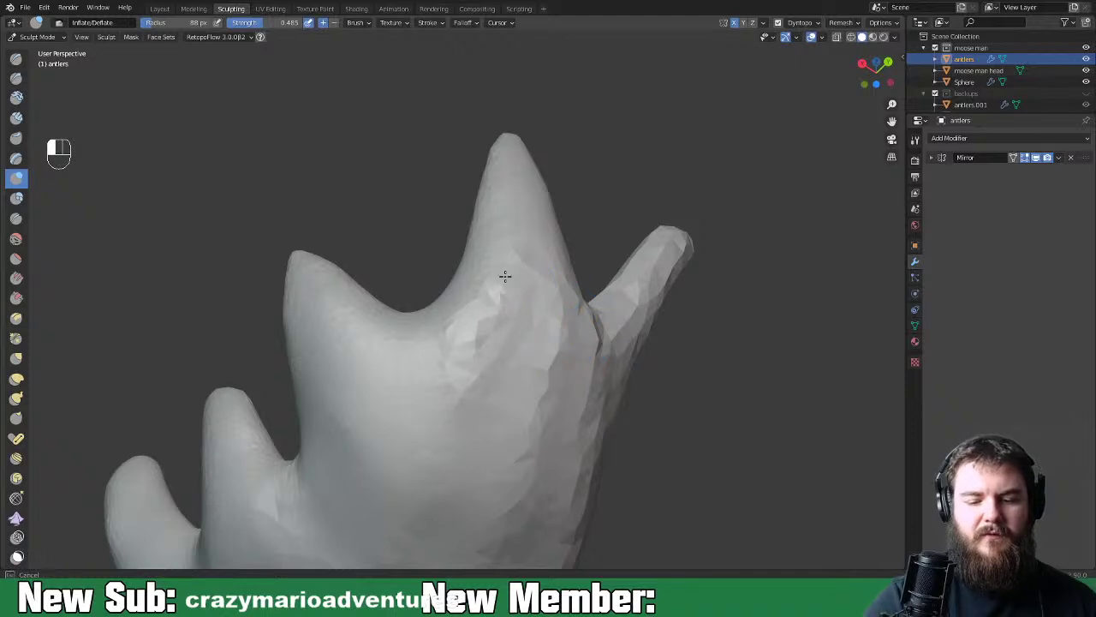
mouse_move(556, 288)
left_mouse_down("shift")
mouse_move(560, 368)
mouse_move(541, 482)
left_mouse_up("shift")
left_click_drag(511, 242, 536, 325, "shift")
middle_click_drag(536, 326, 576, 318)
mouse_move(582, 318)
left_mouse_down("shift")
mouse_move(638, 180)
mouse_move(677, 171)
mouse_move(600, 257)
mouse_move(608, 240)
mouse_move(673, 222)
mouse_move(634, 256)
left_mouse_up("shift")
Thicken the rearmost tine with Inflate/Deflate and smooth it along the palm's rear edge
mouse_move(634, 257)
middle_mouse_down()
mouse_move(437, 368)
mouse_move(337, 286)
mouse_move(489, 367)
middle_mouse_up()
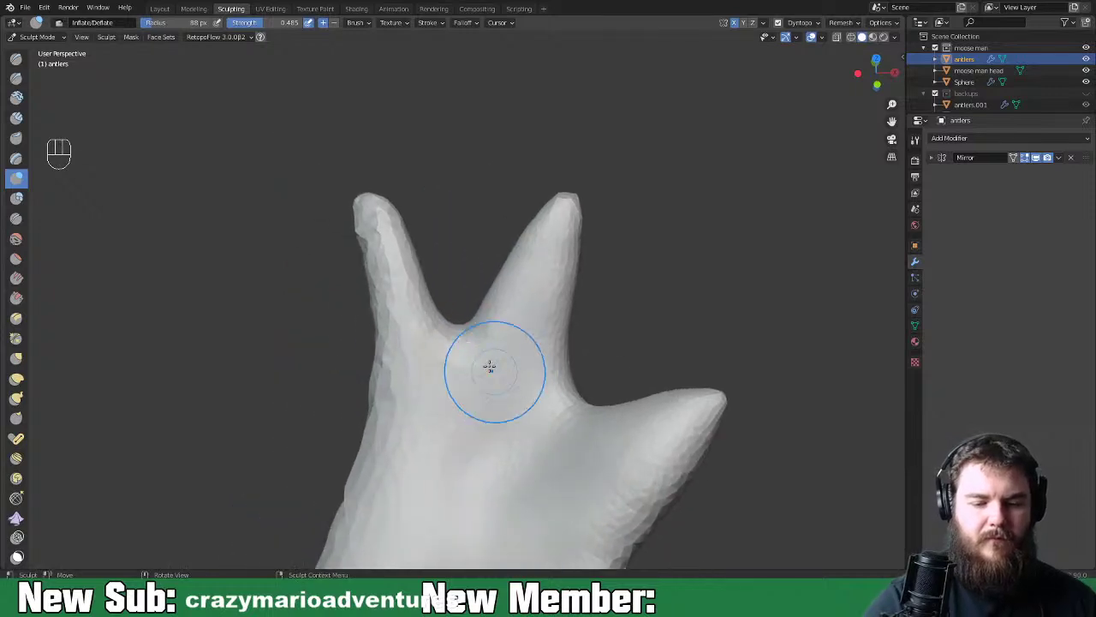
mouse_move(379, 220)
middle_mouse_down("shift")
mouse_move(408, 282)
mouse_move(477, 316)
middle_mouse_up("shift")
mouse_move(477, 319)
left_mouse_down()
mouse_move(484, 445)
mouse_move(502, 343)
mouse_move(494, 505)
left_mouse_up()
middle_click_drag(599, 465, 380, 380)
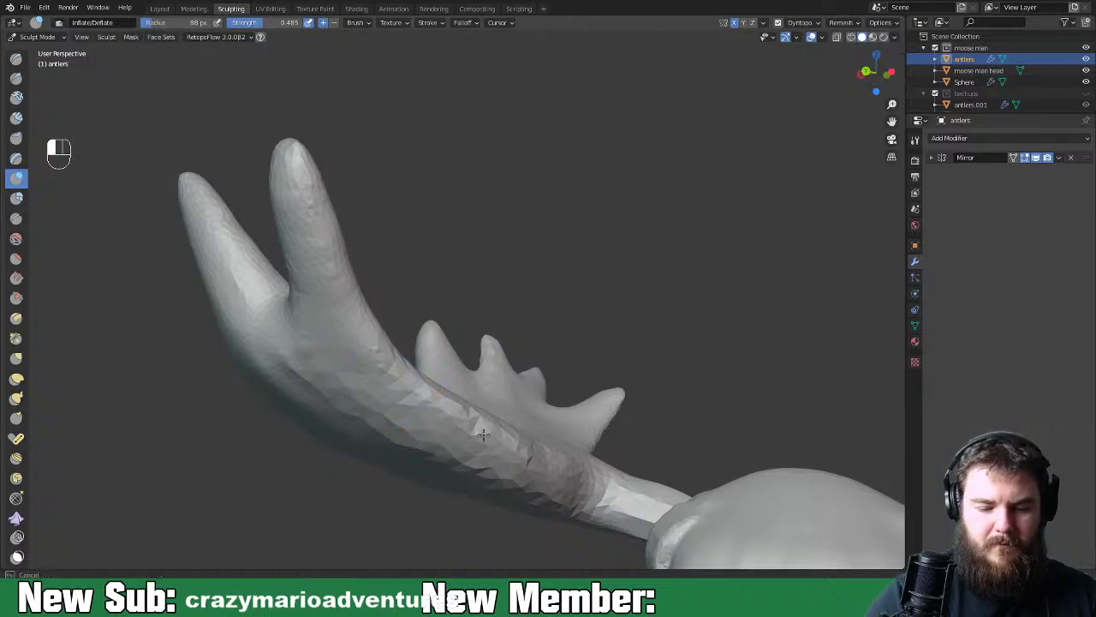
mouse_move(369, 365)
left_mouse_down("shift")
mouse_move(368, 317)
mouse_move(343, 301)
left_mouse_up("shift")
middle_click_drag(468, 438, 599, 417)
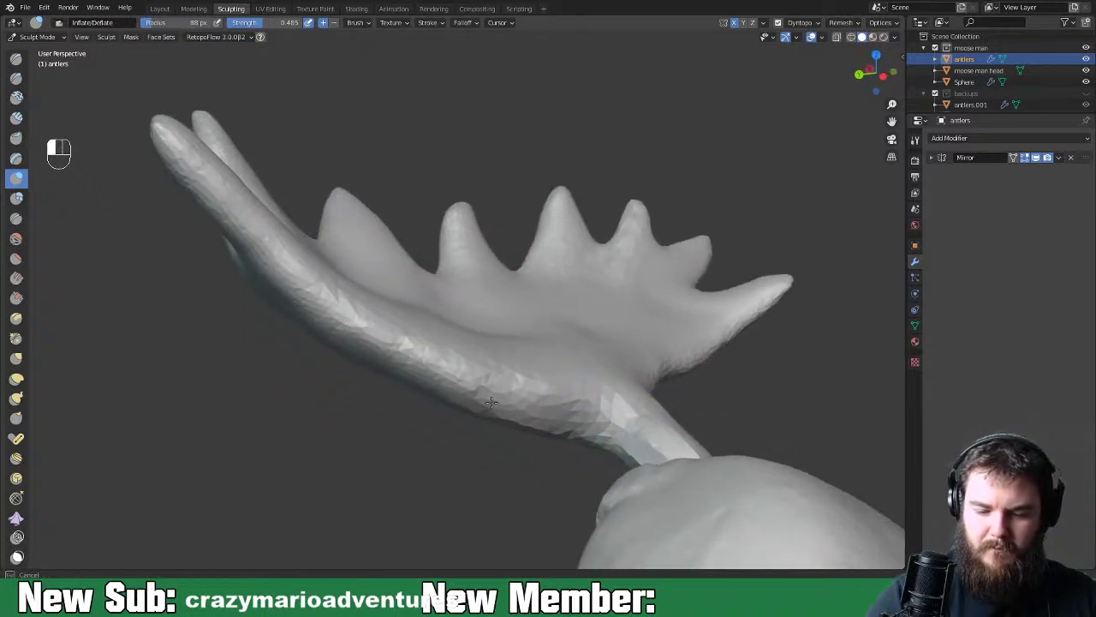
mouse_move(479, 389)
left_mouse_down("shift")
mouse_move(576, 406)
mouse_move(480, 385)
mouse_move(363, 330)
mouse_move(420, 353)
left_mouse_up("shift")
Smooth the antler's stem from the palm down to where it meets the head
middle_click_drag(678, 362, 705, 350)
scroll(118, 185, "down", 5)
middle_click_drag(582, 301, 524, 408)
scroll(524, 408, "up", 4)
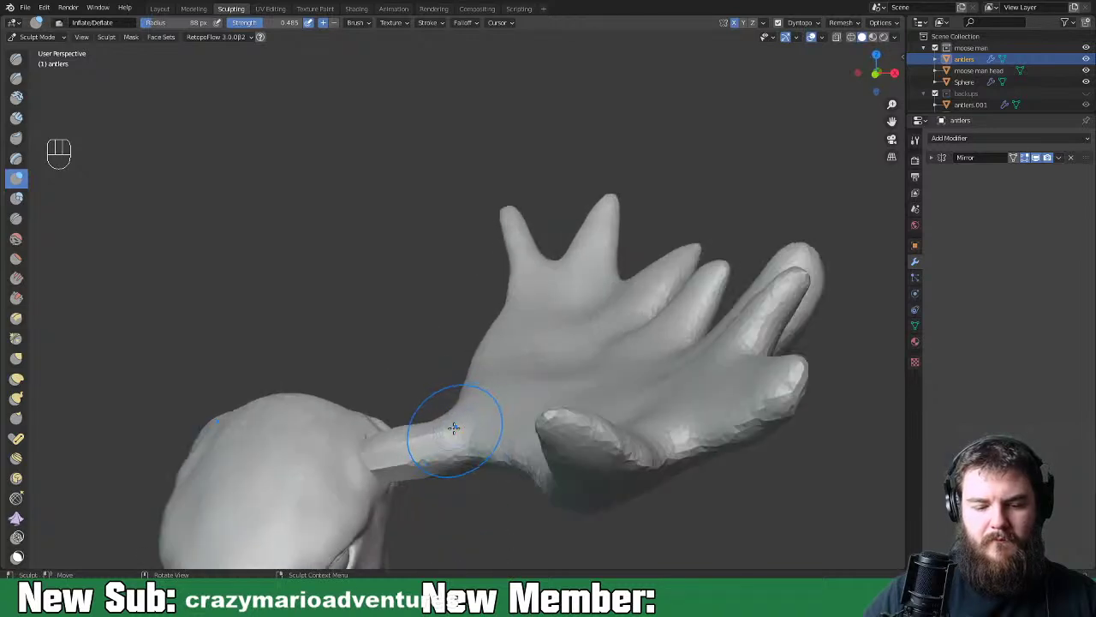
scroll(558, 314, "down", 2)
scroll(566, 301, "up", 1)
middle_click_drag(588, 299, 538, 371, "shift")
left_click_drag(568, 358, 528, 364, "shift")
middle_click_drag(564, 365, 532, 289)
scroll(549, 410, "up", 2)
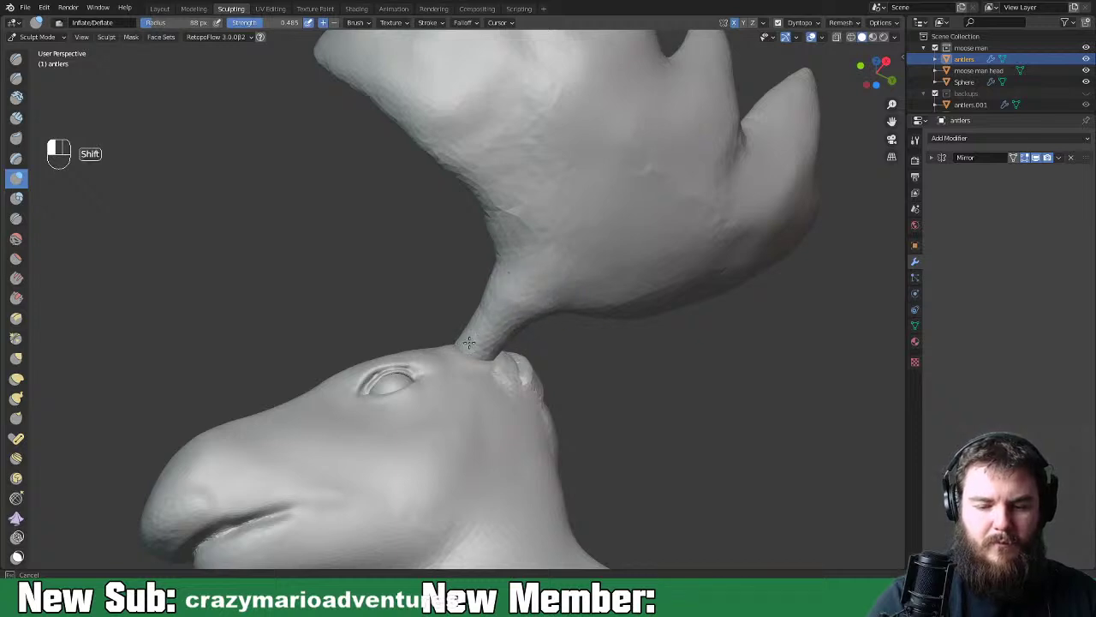
mouse_move(471, 342)
middle_mouse_down()
mouse_move(432, 368)
mouse_move(423, 360)
middle_mouse_up()
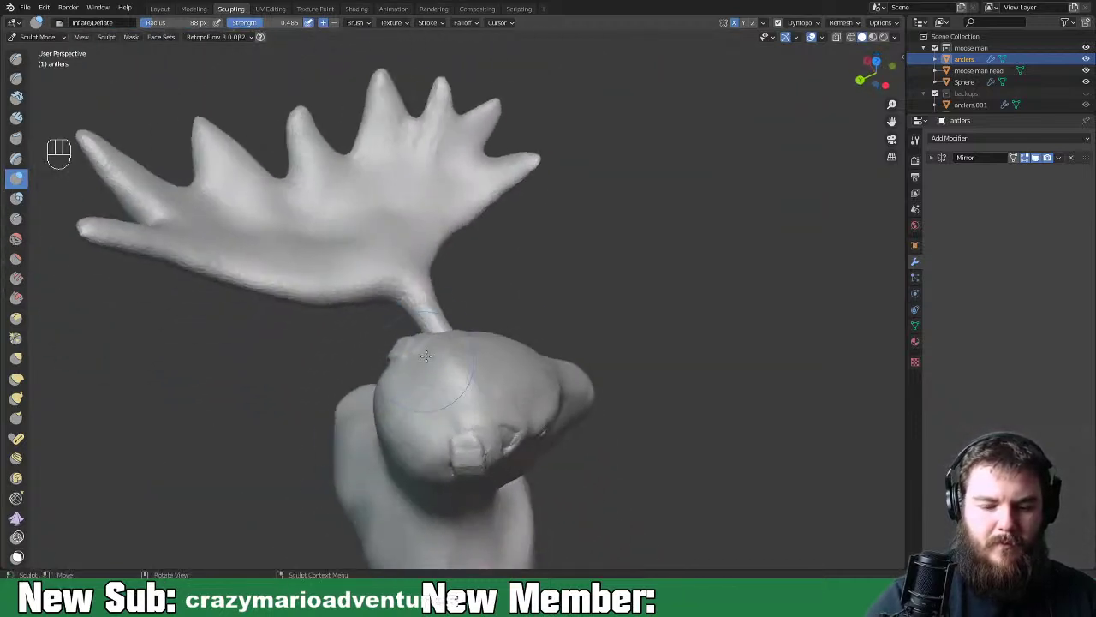
mouse_move(423, 316)
middle_mouse_down("shift")
mouse_move(411, 317)
mouse_move(570, 328)
mouse_move(512, 416)
middle_mouse_up("shift")
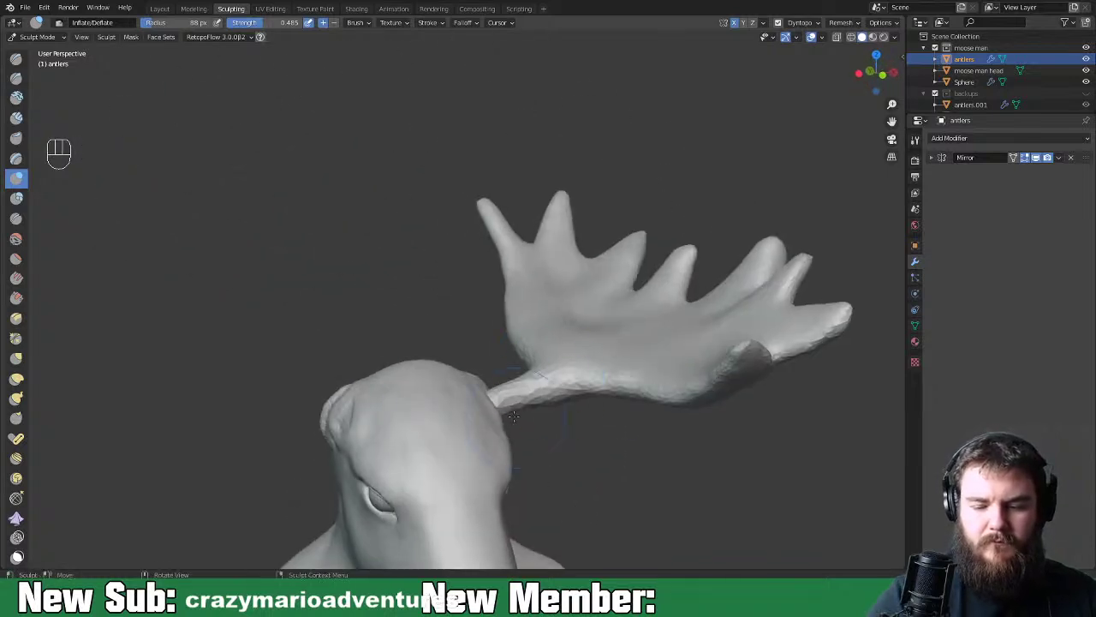
key("ctrl+equal")
key("ctrl+equal")
key("ctrl+equal")
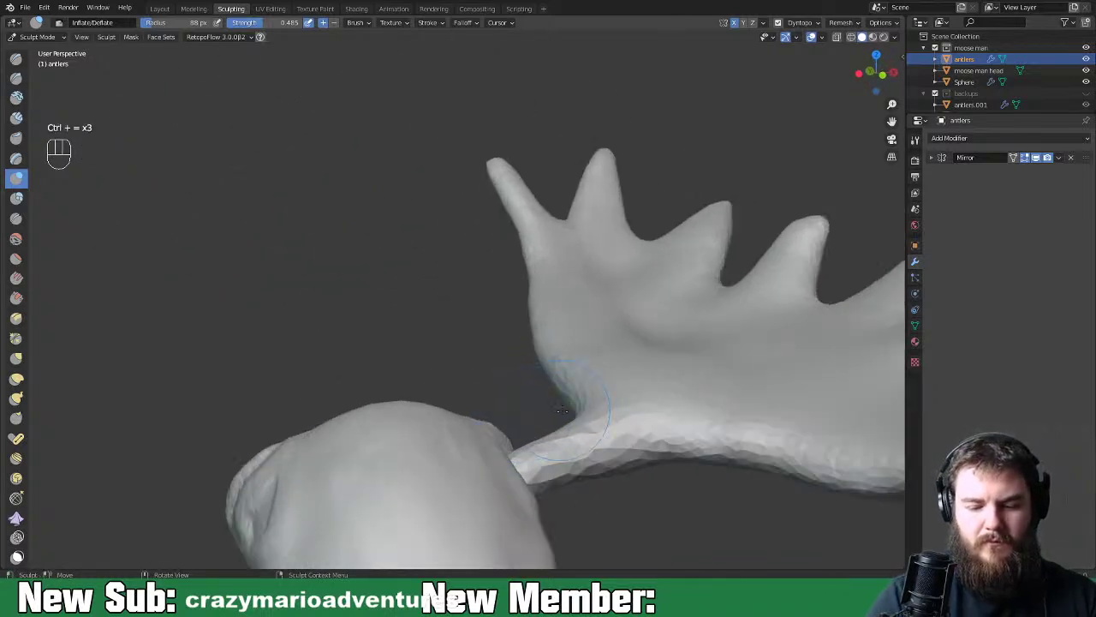
key("ctrl+equal")
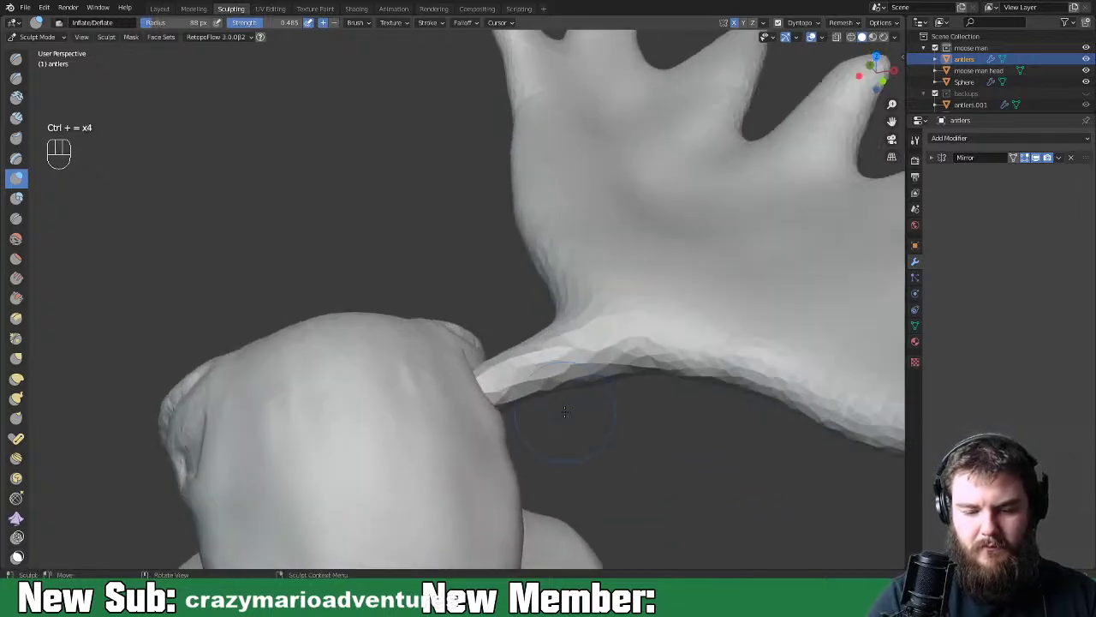
middle_click_drag(576, 415, 553, 391, "shift")
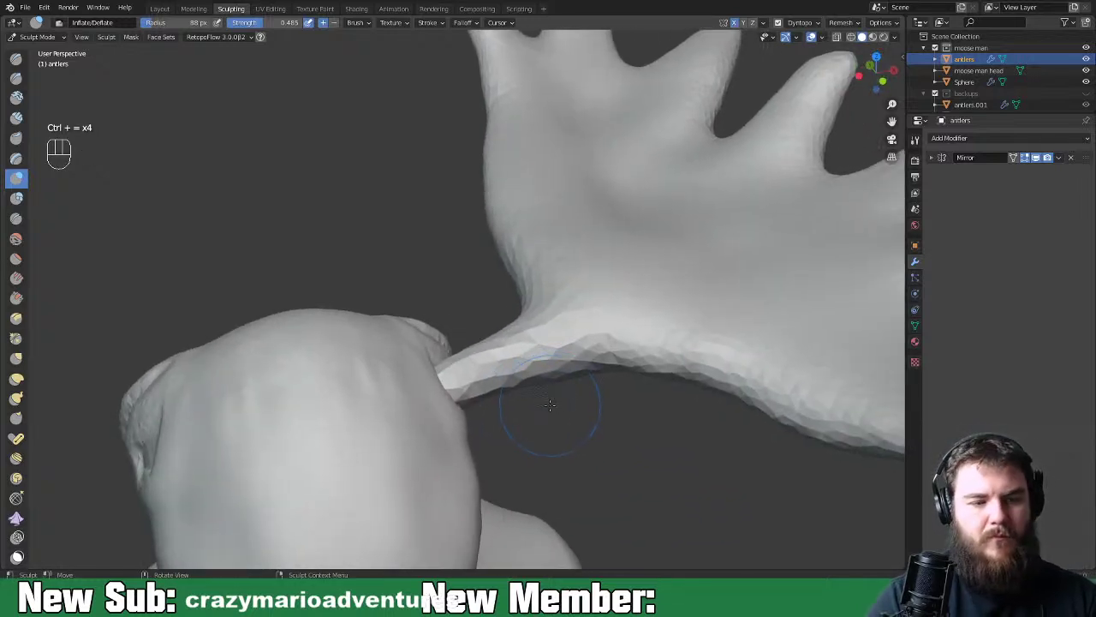
Set the brush radius to 57 px and smooth the faceted antler stem where it enters the head
key("f")
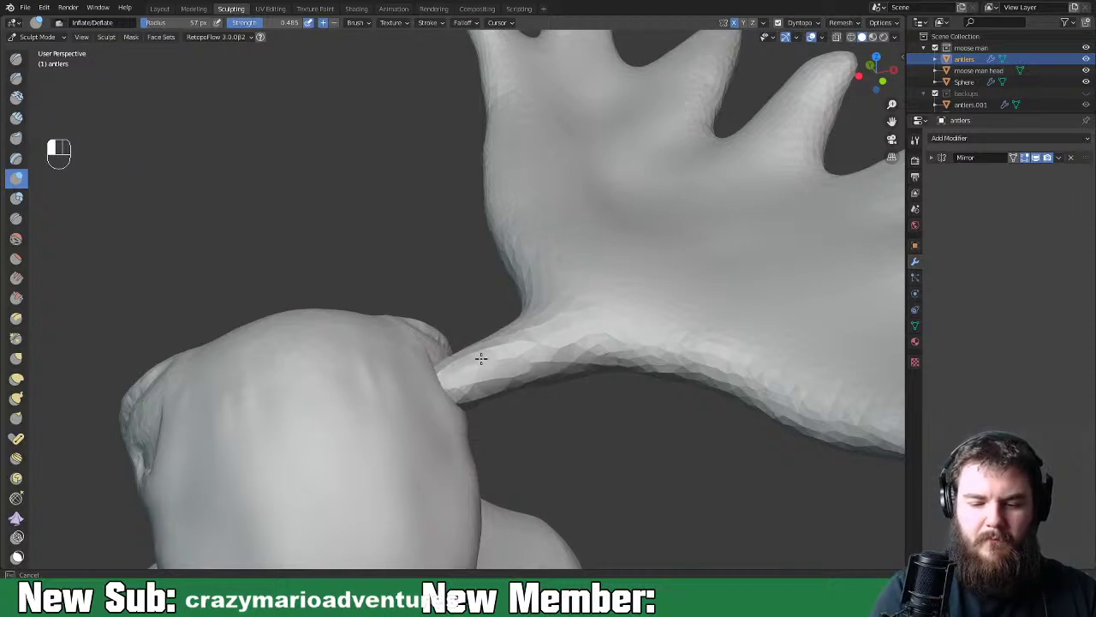
middle_click_drag(514, 266, 342, 402)
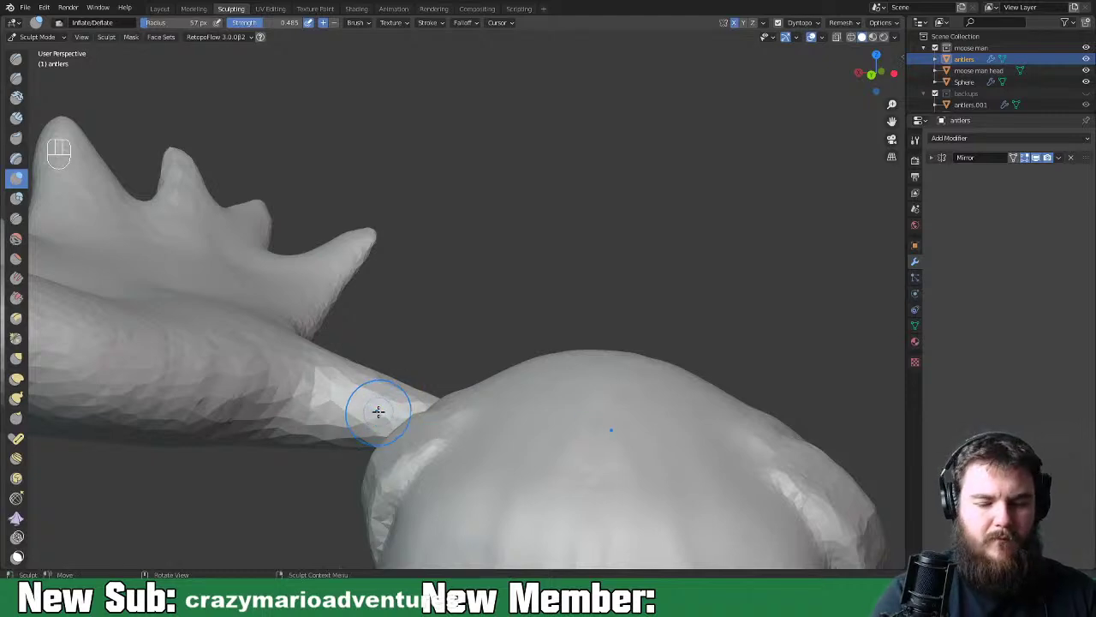
middle_click_drag(378, 413, 412, 381, "shift")
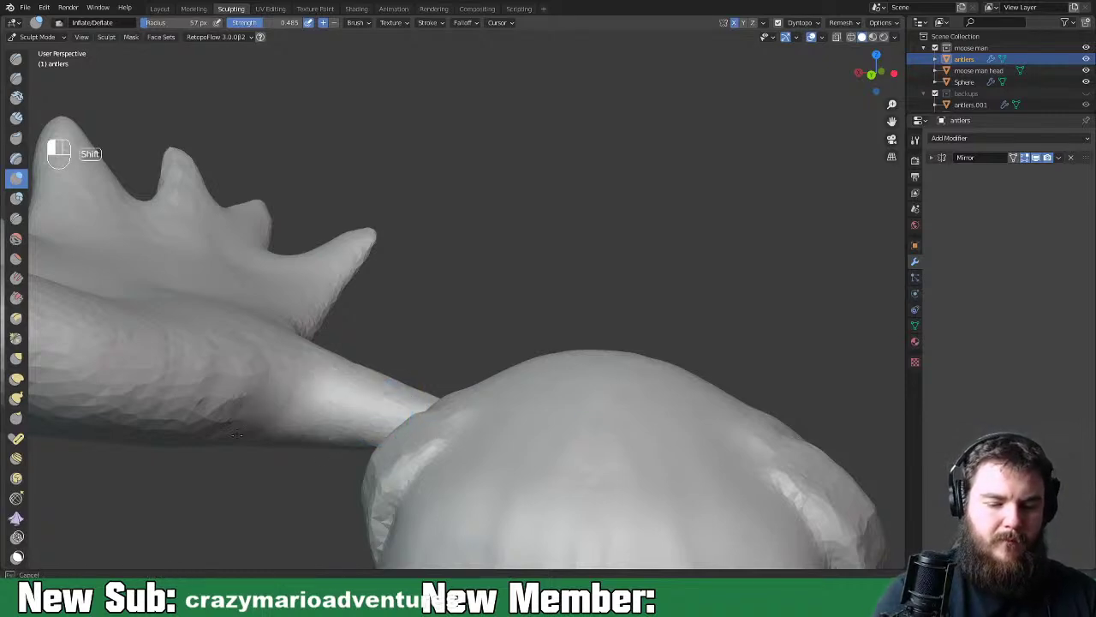
middle_click_drag(242, 377, 428, 406, "shift")
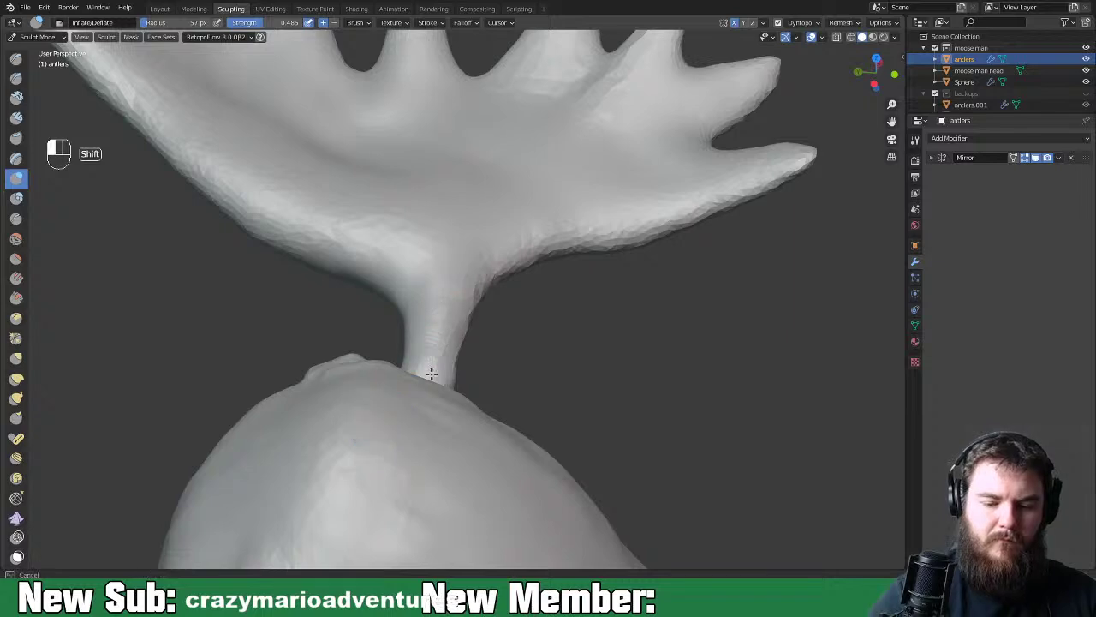
Smooth the antler stem's upper side and underside, continuing out along the adjoining edge of the palm
middle_click_drag(424, 308, 491, 429, "shift")
mouse_move(491, 429)
left_mouse_down("shift")
mouse_move(474, 437)
mouse_move(597, 423)
left_mouse_up("shift")
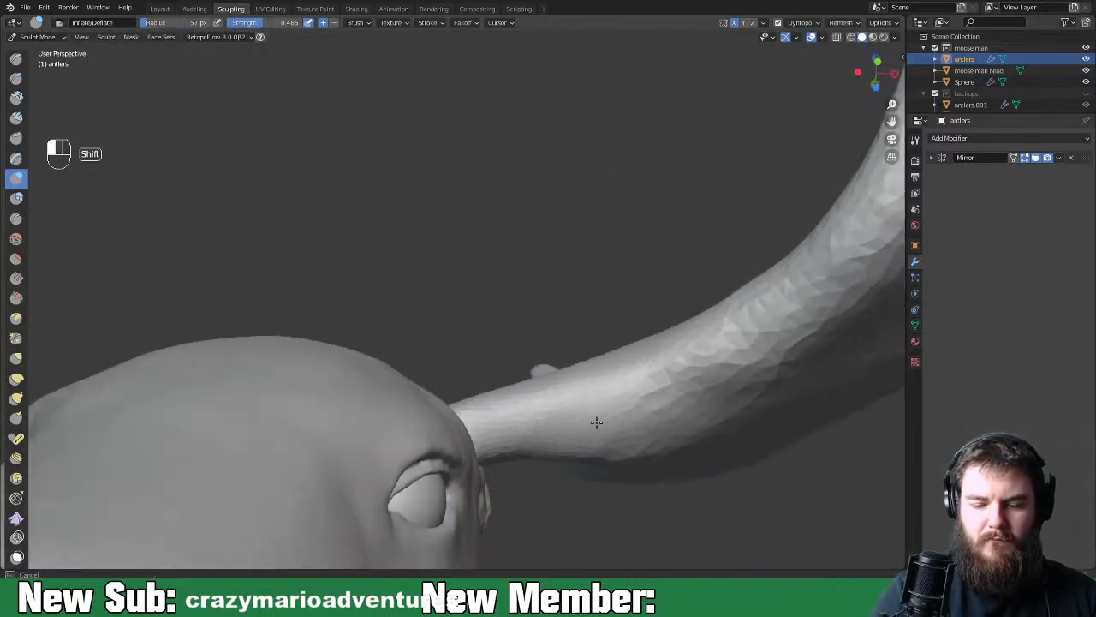
left_click_drag(728, 353, 737, 403, "shift")
middle_click_drag(736, 402, 764, 482)
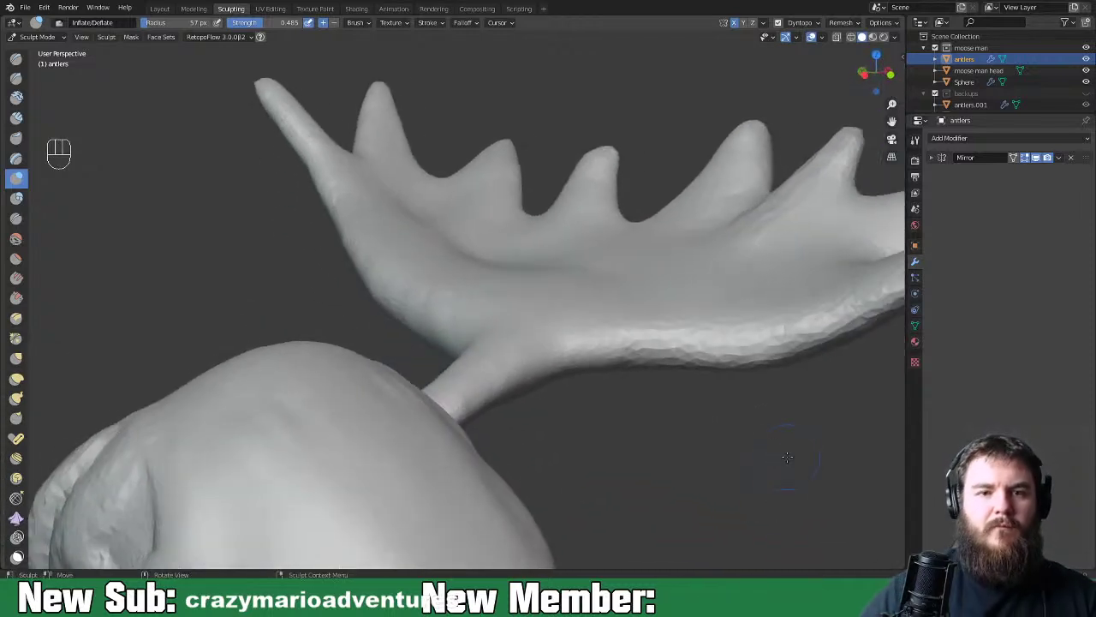
Turn on Smooth Shading in the dynamic topology settings for the antlers
scroll(713, 456, "down", 6)
middle_click_drag(492, 425, 480, 364)
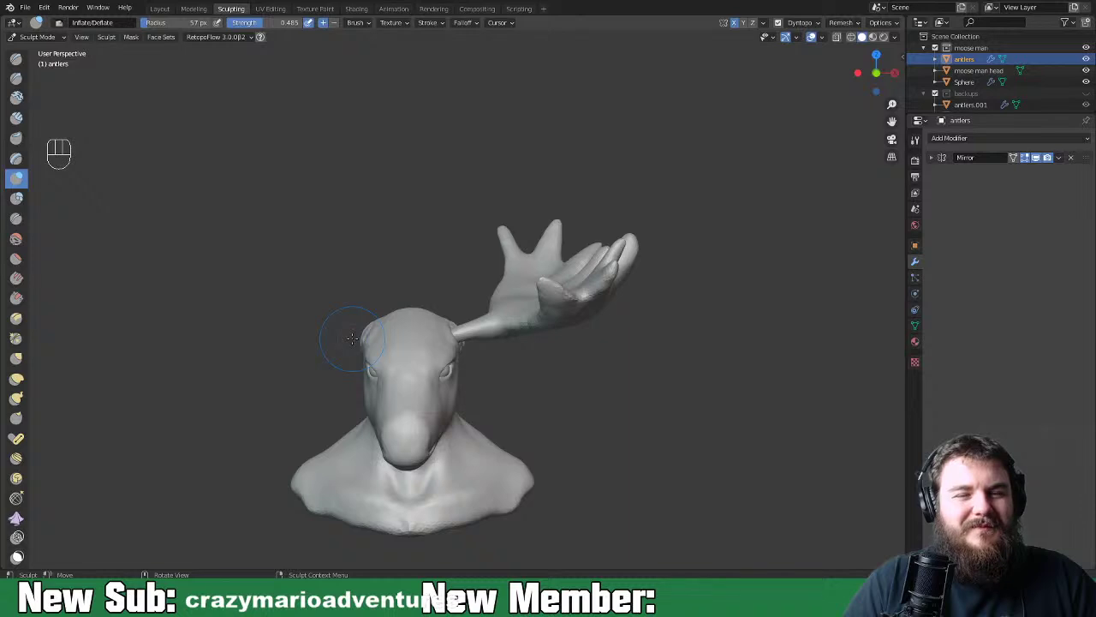
mouse_move(351, 339)
middle_mouse_down()
mouse_move(664, 327)
mouse_move(563, 317)
middle_mouse_up()
right_click(557, 314)
left_click(799, 22)
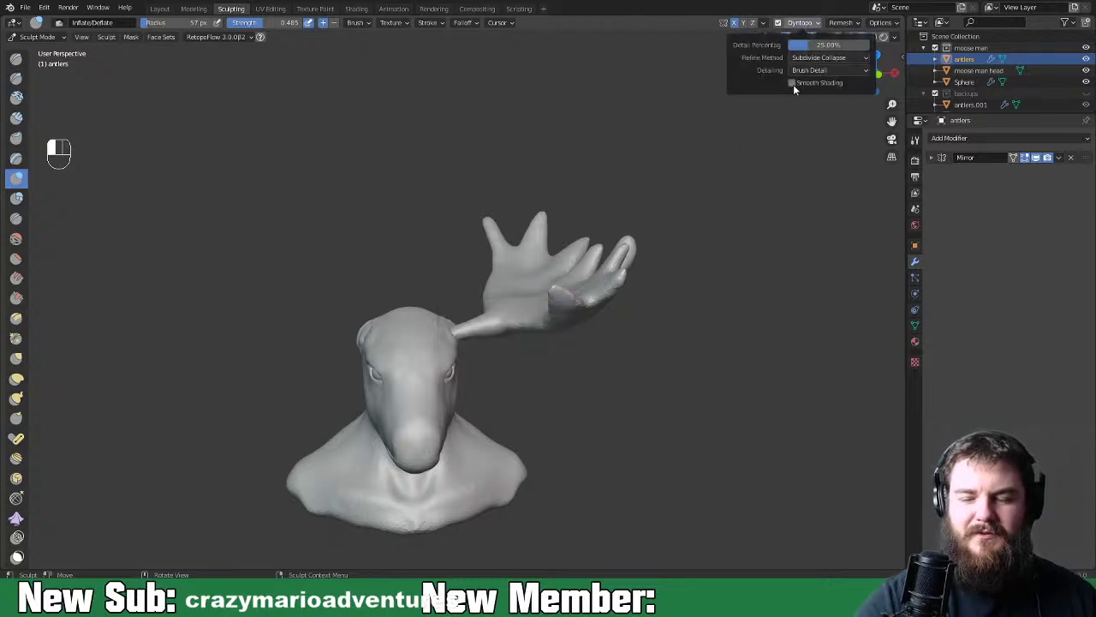
Smooth the outer underside of the antler palm below the front and middle tines
middle_click_drag(698, 299, 607, 246)
scroll(607, 247, "up", 3)
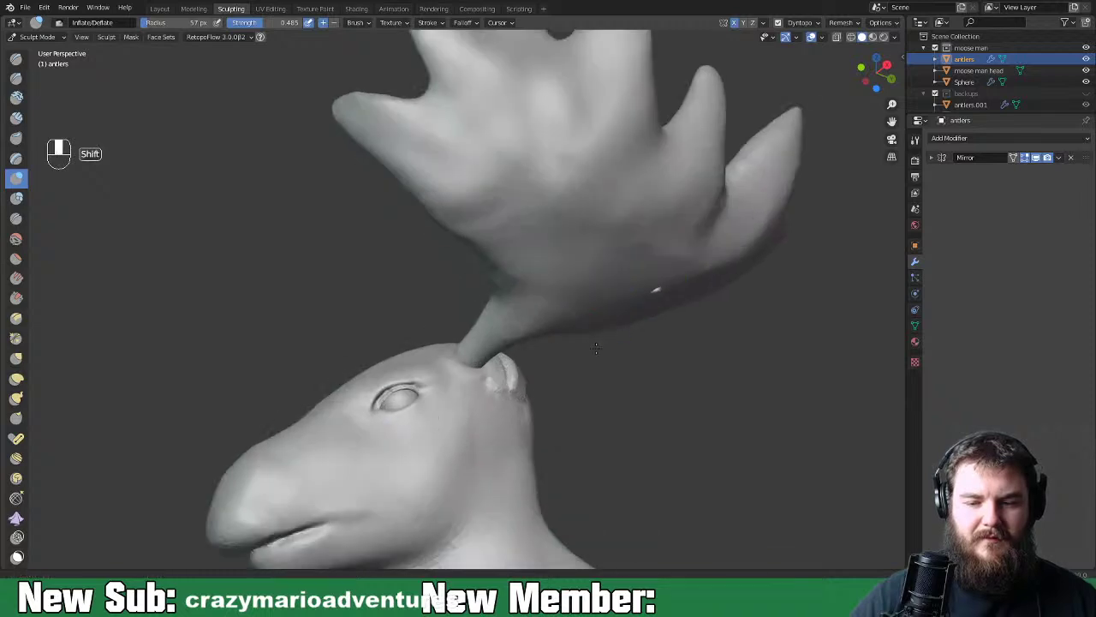
middle_click_drag(597, 323, 583, 450, "shift")
left_click_drag(562, 296, 560, 297, "shift")
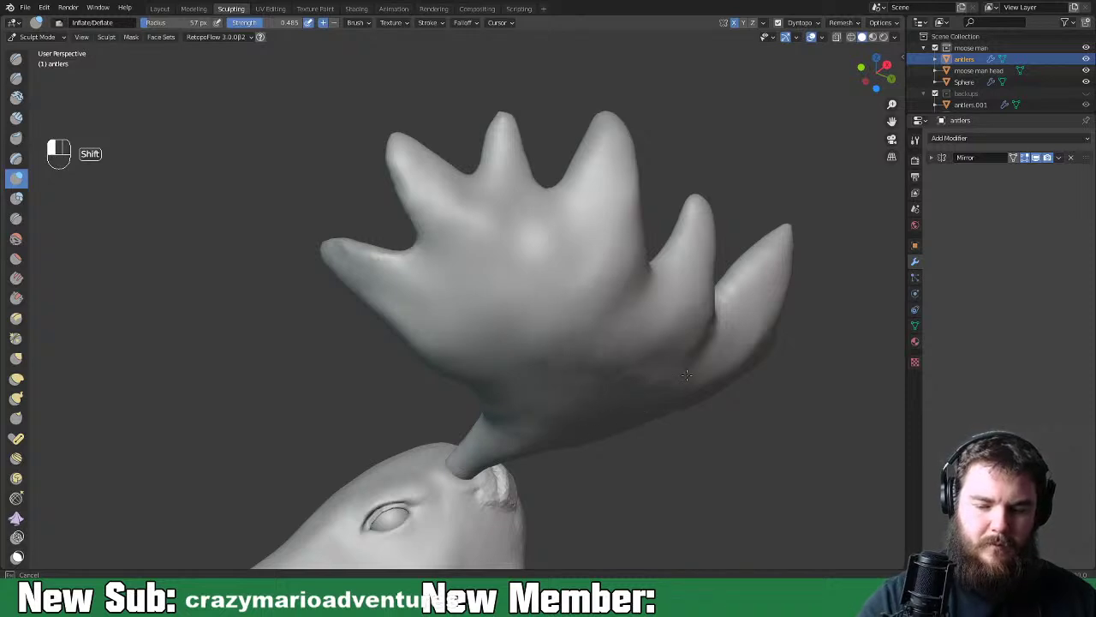
middle_click_drag(686, 375, 530, 260)
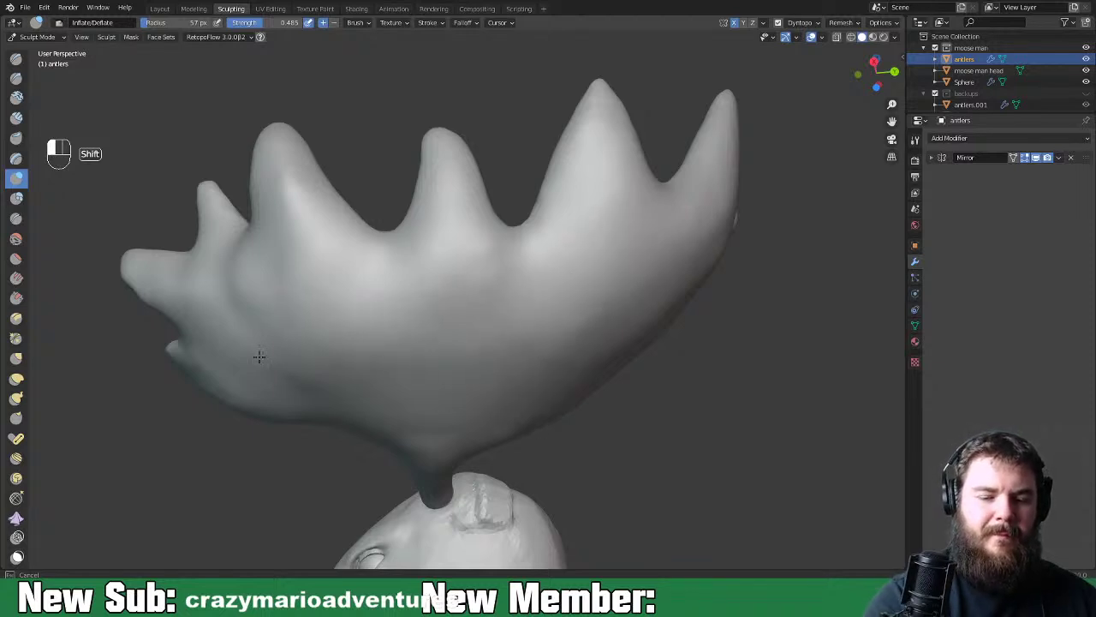
Smooth the inner surface of the antler palm between the stem and the tine bases
middle_click_drag(307, 390, 545, 338)
left_click_drag(545, 338, 555, 348, "shift")
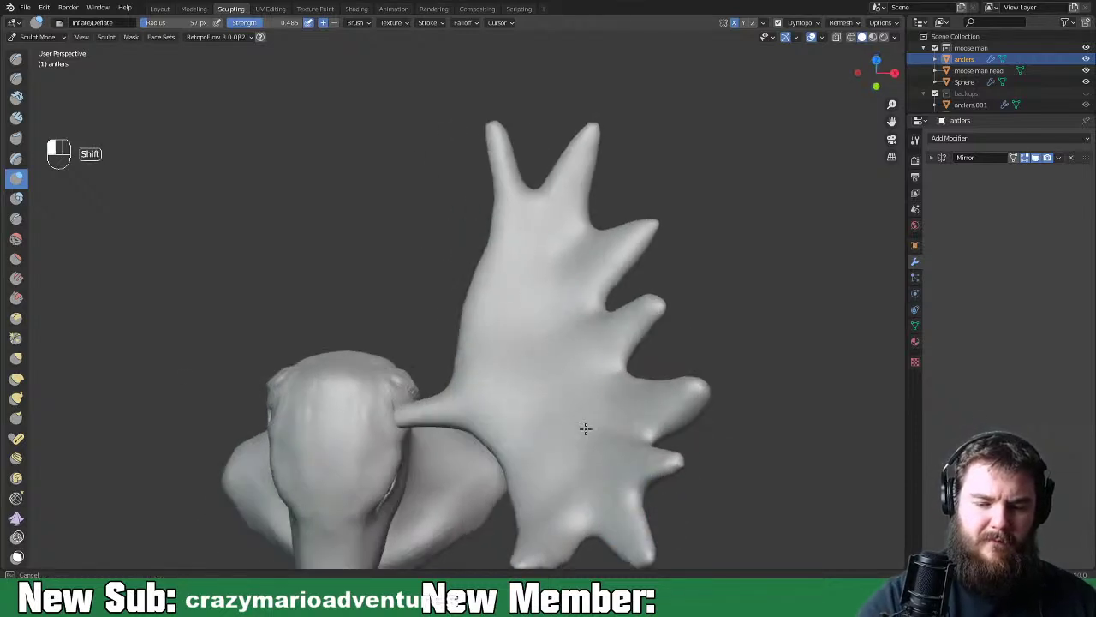
left_click_drag(491, 405, 579, 411, "shift")
middle_click_drag(624, 453, 765, 325)
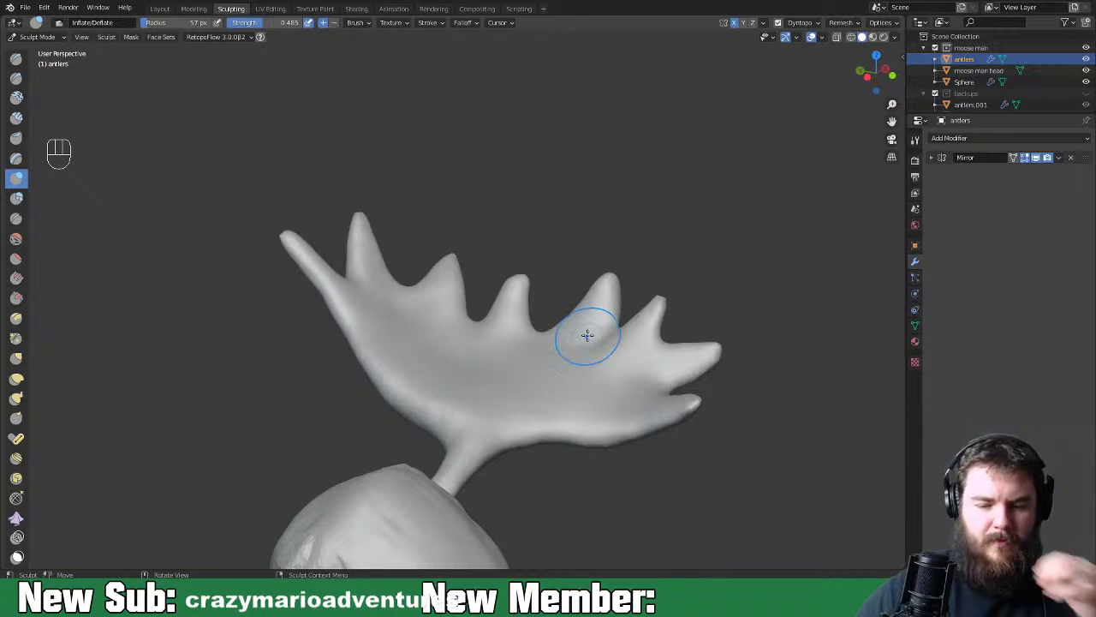
Leave Sculpt Mode for Object Mode, select the moose man head and review the whole bust
scroll(588, 335, "down", 6)
mouse_move(588, 356)
middle_mouse_down()
mouse_move(553, 427)
mouse_move(531, 426)
middle_mouse_up()
scroll(513, 426, "up", 3)
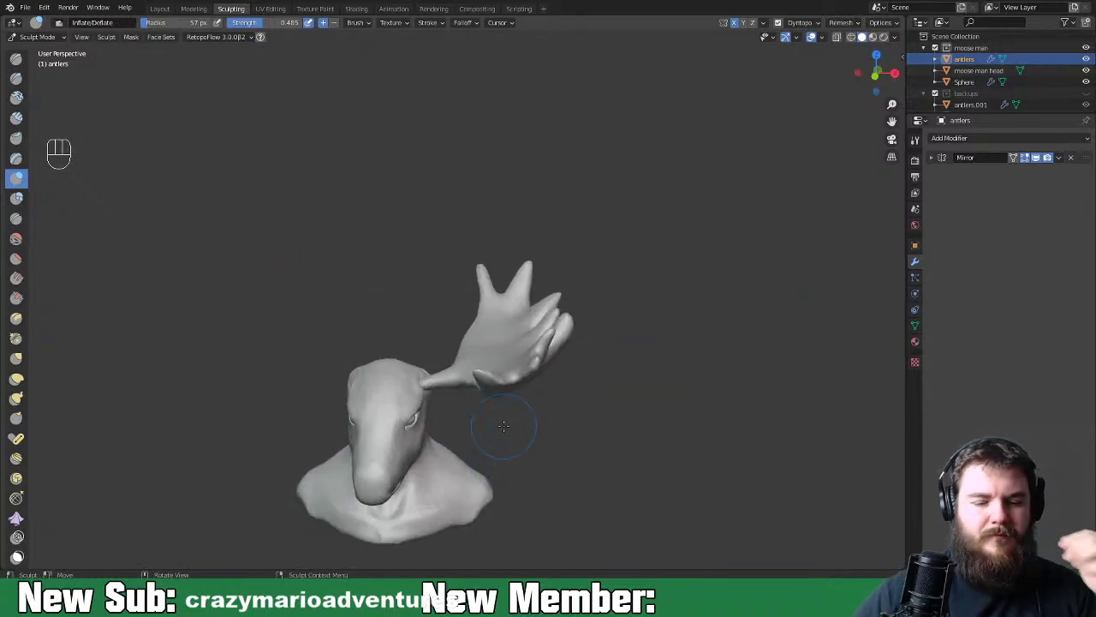
key("ctrl+Tab")
left_click(539, 396)
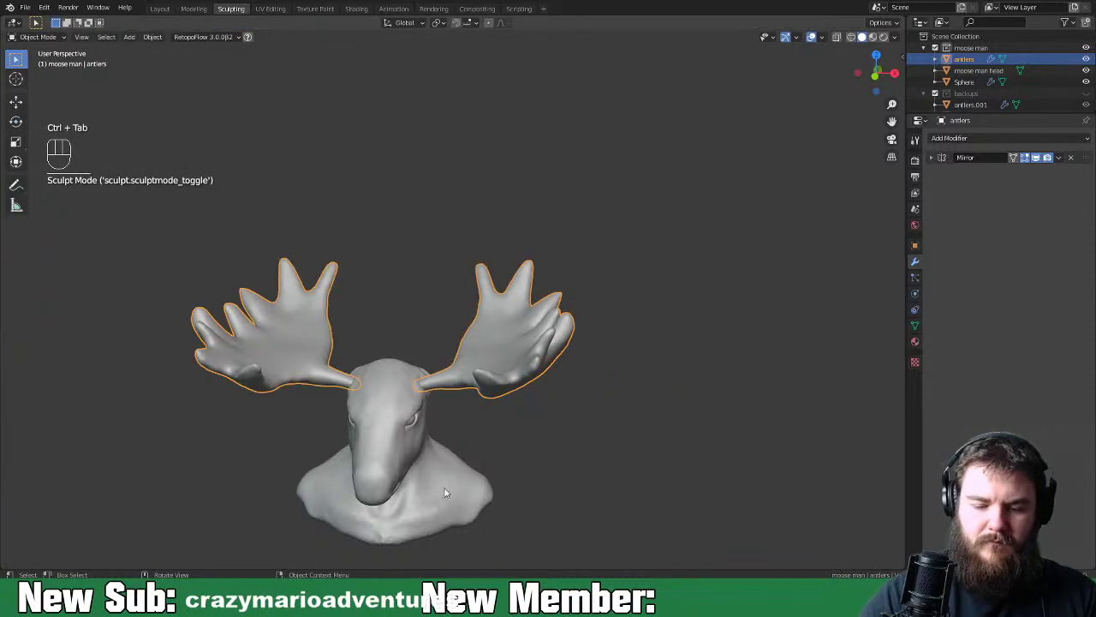
left_click(393, 463)
middle_click_drag(394, 462, 526, 458)
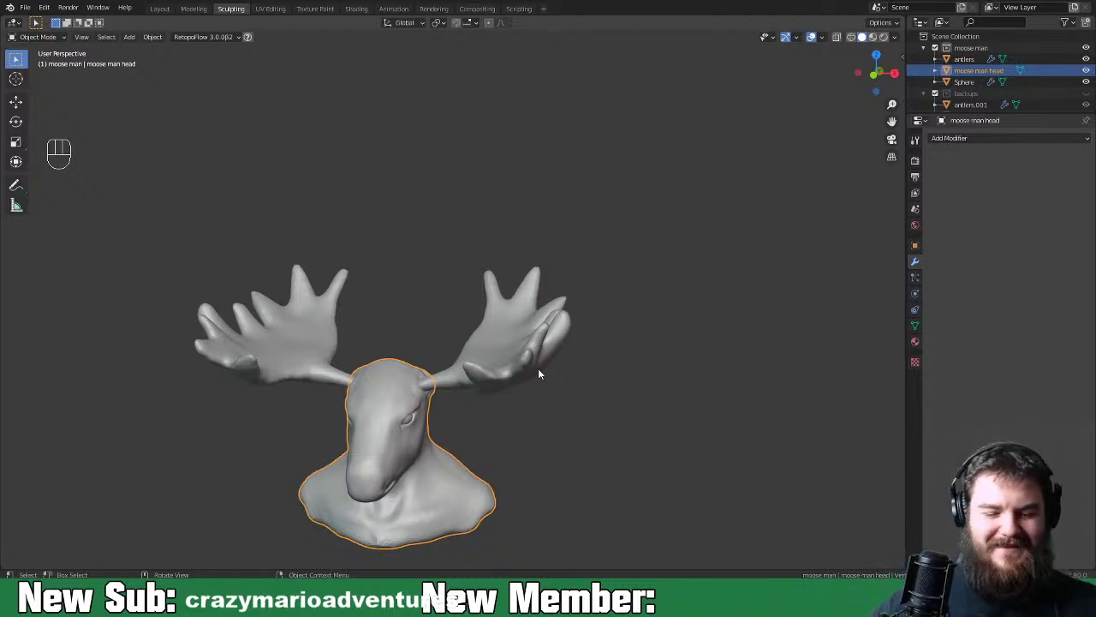
middle_click_drag(538, 372, 584, 400)
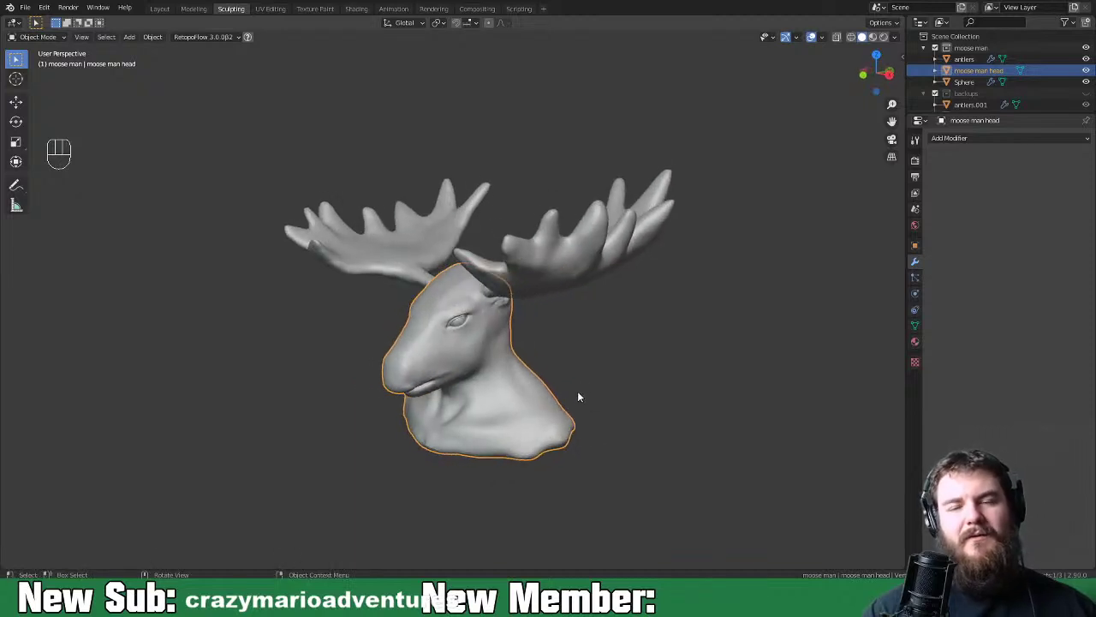
middle_click_drag(655, 395, 607, 387)
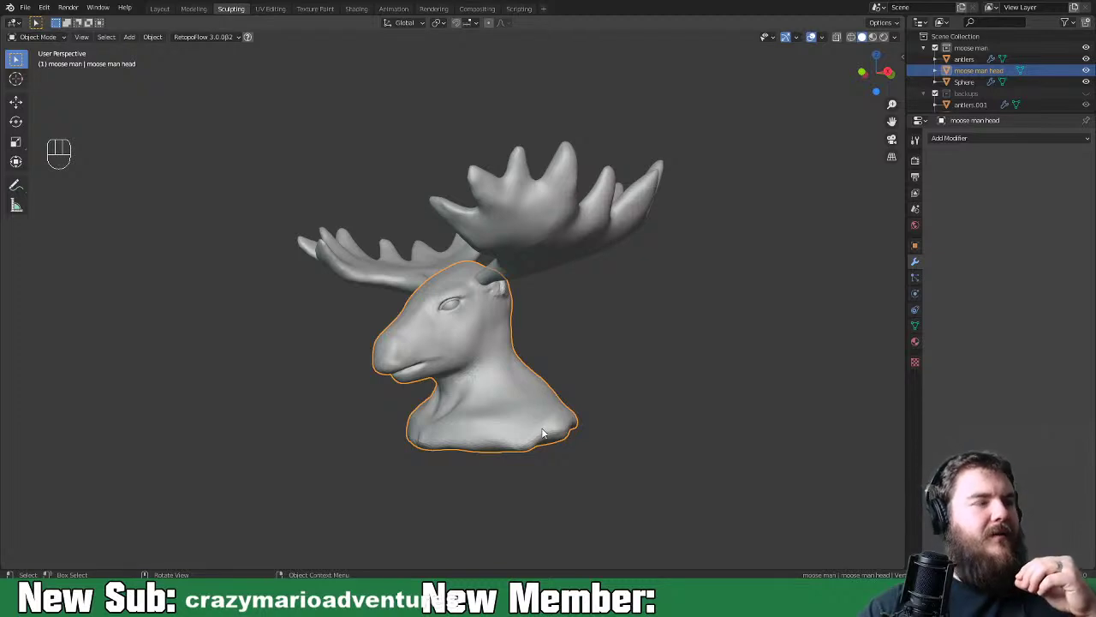
Add a cylinder mesh and move it up along the Z axis onto the top of the head
middle_click_drag(560, 445, 651, 477)
key("shift+a")
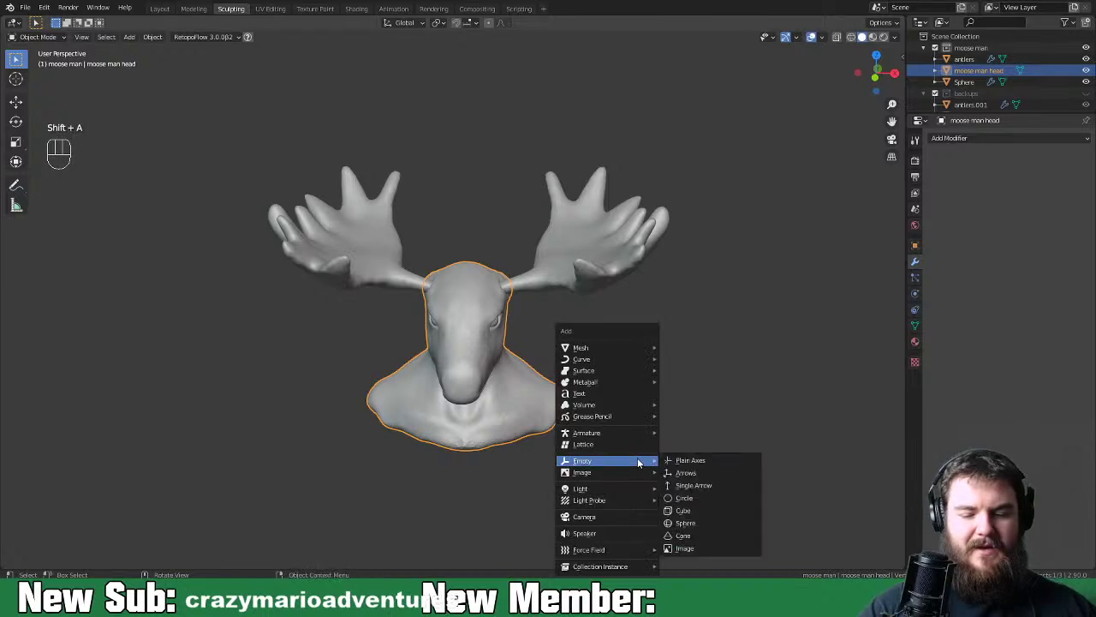
mouse_move(632, 348)
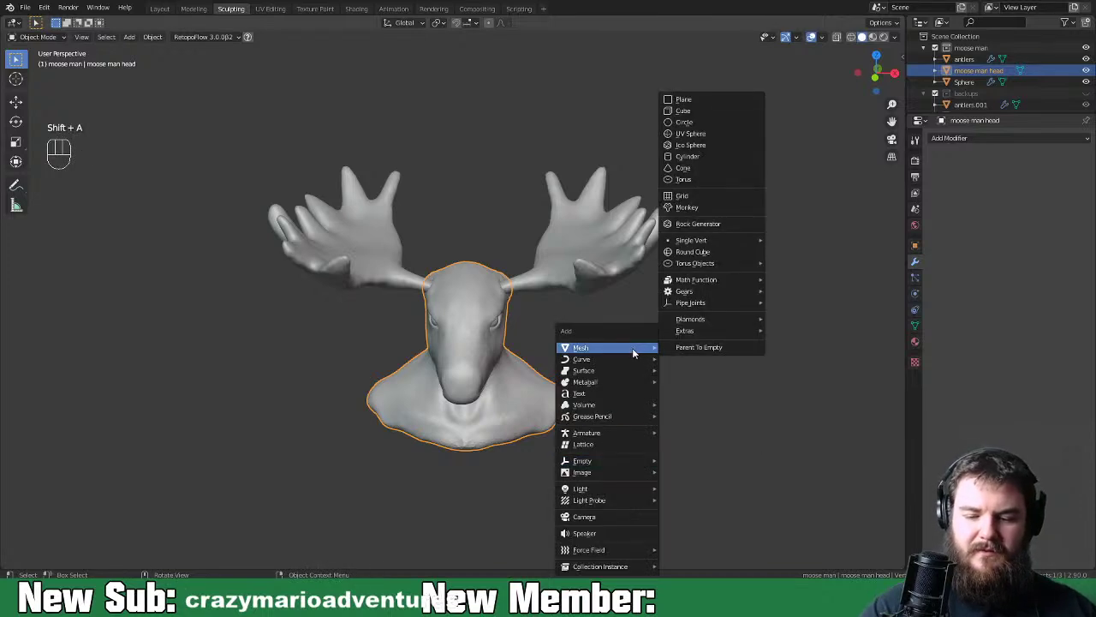
left_click(730, 147)
key("g")
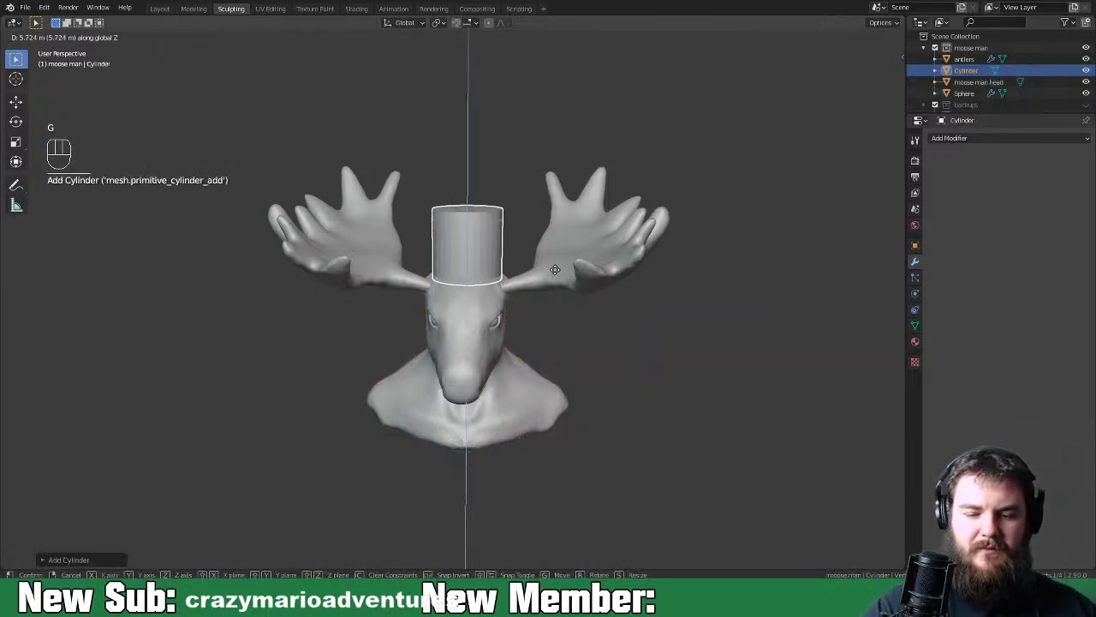
left_click(559, 274)
Narrow the cylinder to about half its width with its height locked, and scale the whole cylinder down slightly
key("s")
key("shift+z")
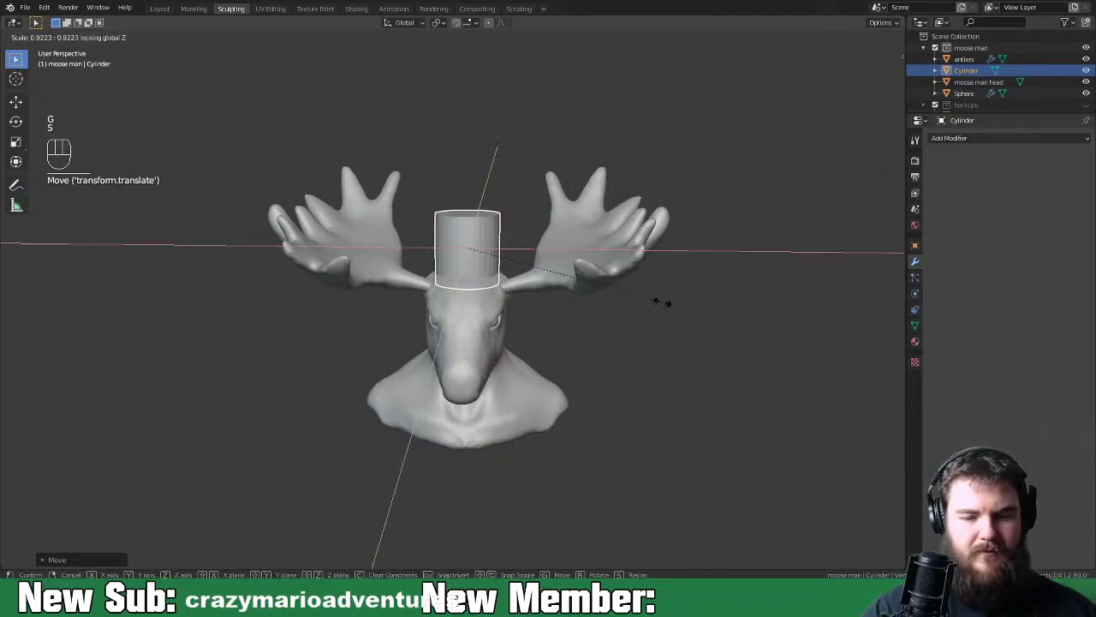
left_click(569, 299)
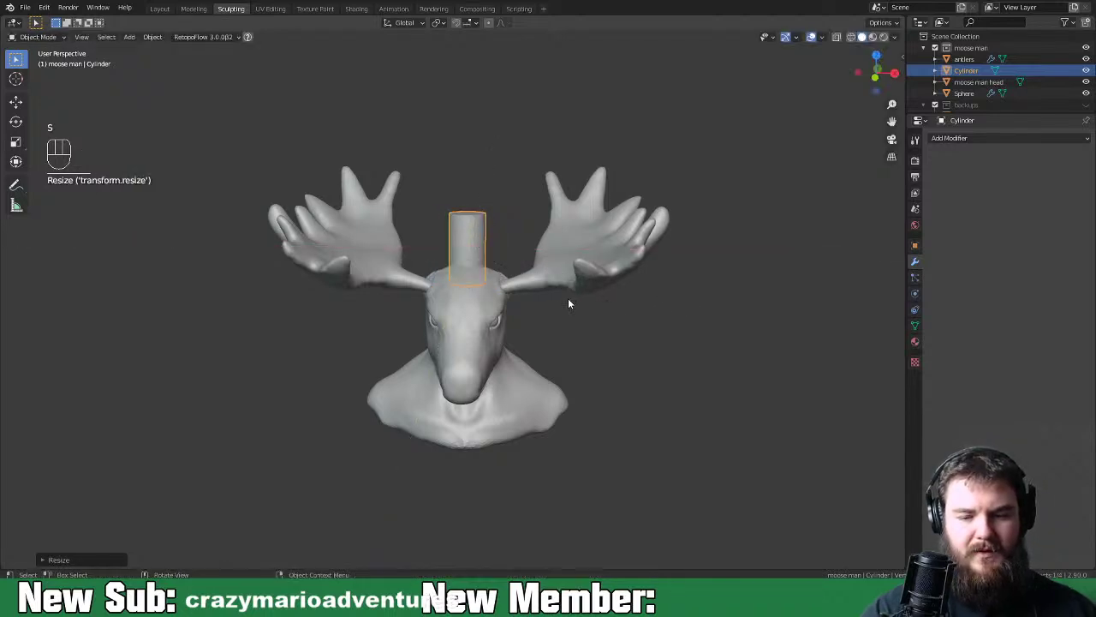
key("s")
left_click(626, 304)
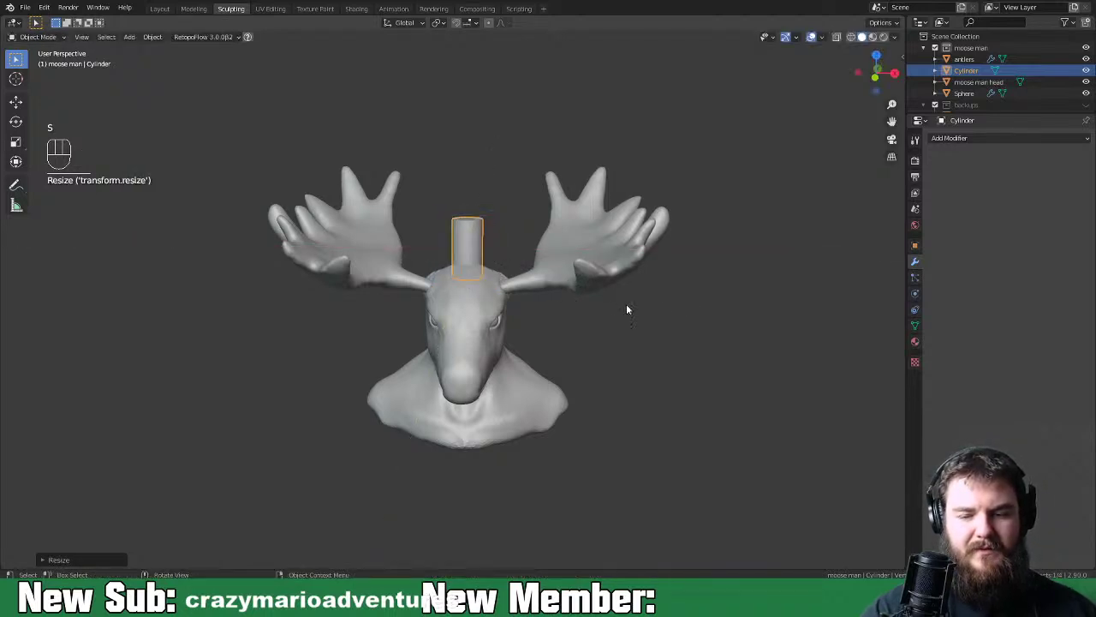
Add a Mirror modifier to the cylinder with the moose man head as the mirror object
left_click(982, 139)
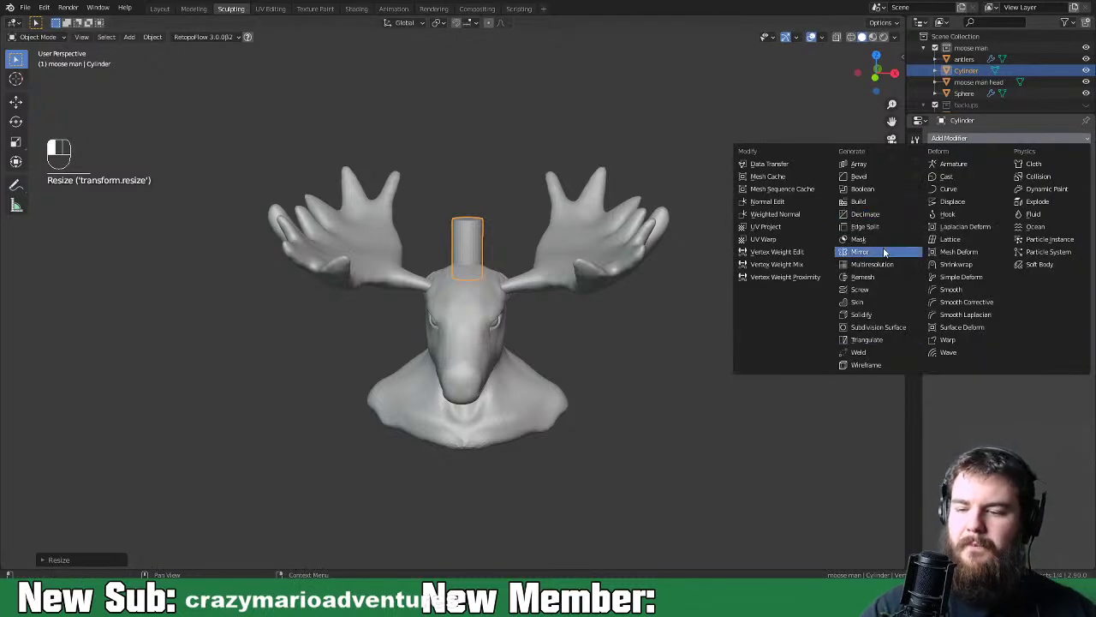
left_click(882, 252)
left_click(1073, 218)
left_click(502, 297)
Move the cylinder sideways along the X axis to the antler base and apply its object transform
key("g")
key("x")
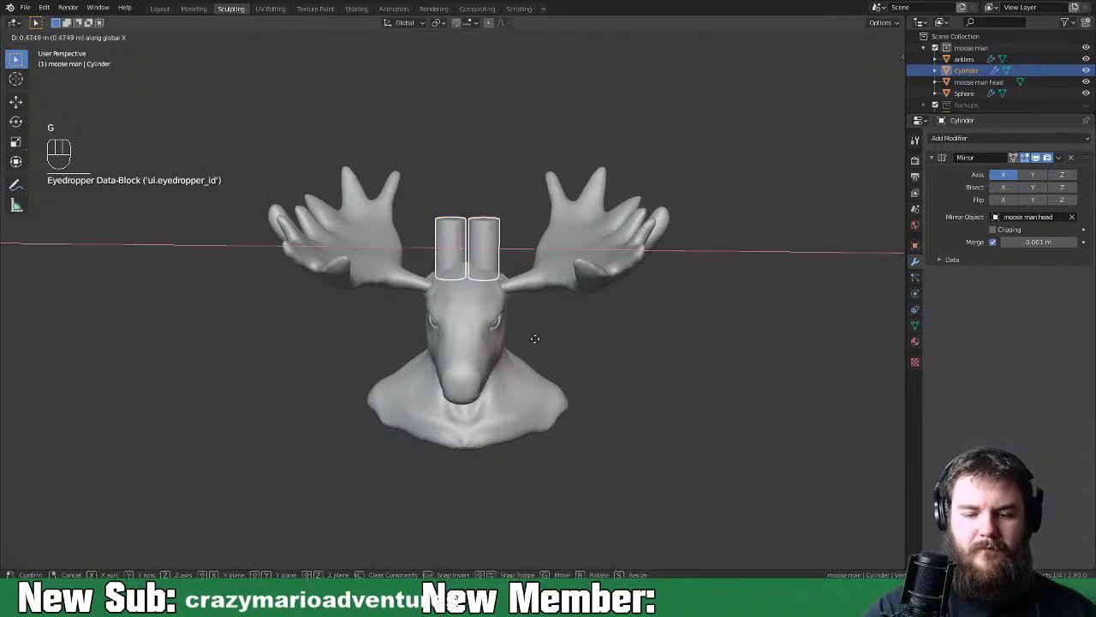
left_click(572, 336)
key("ctrl+a")
left_click(567, 337)
middle_click_drag(577, 325, 607, 296)
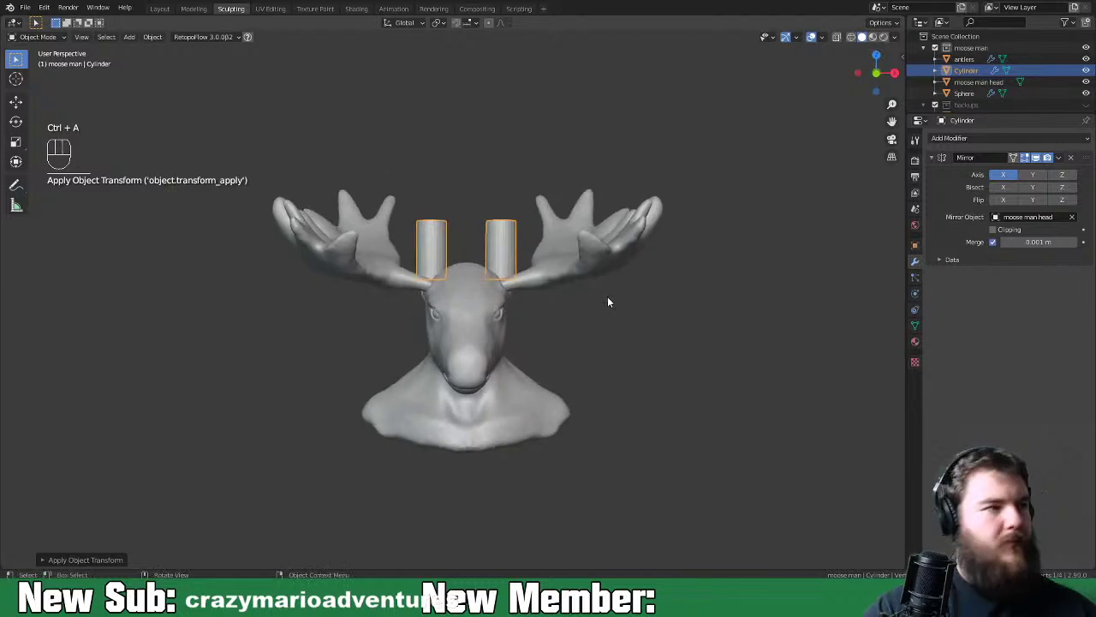
Tilt the mirrored cylinders outward from the head and reposition them just above the antler bases
key("r")
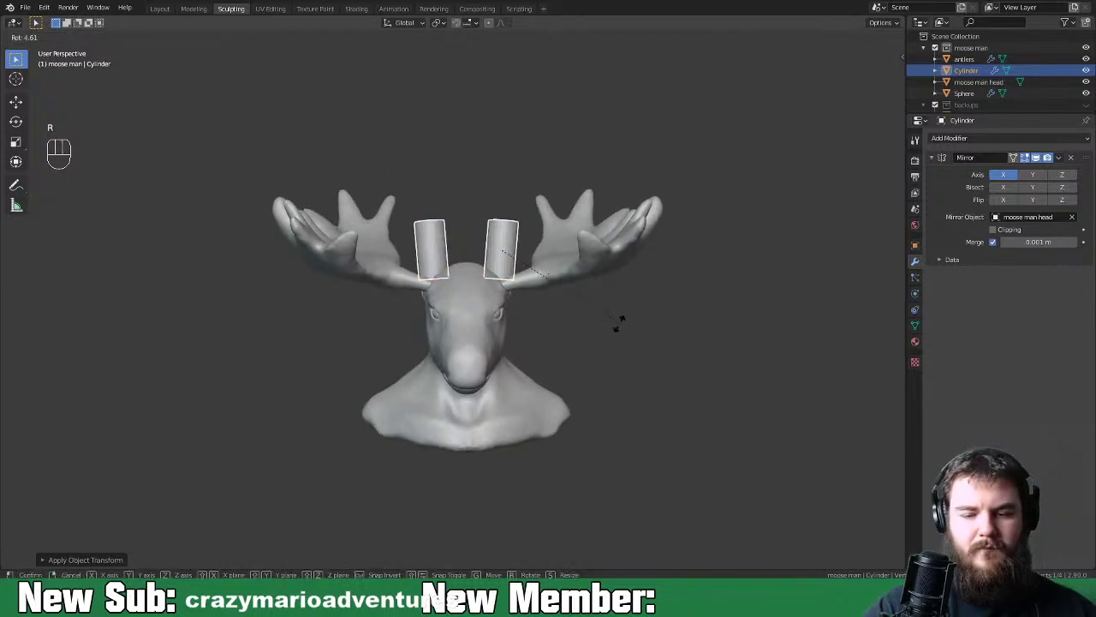
left_click(578, 370)
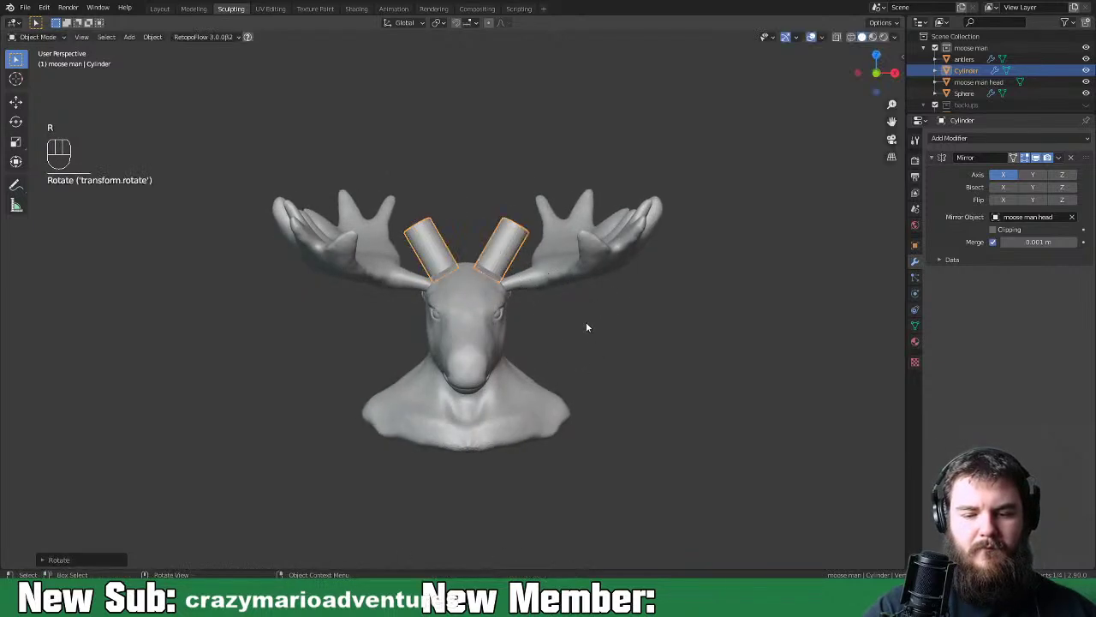
key("g")
left_click(590, 332)
middle_click_drag(624, 329, 646, 343)
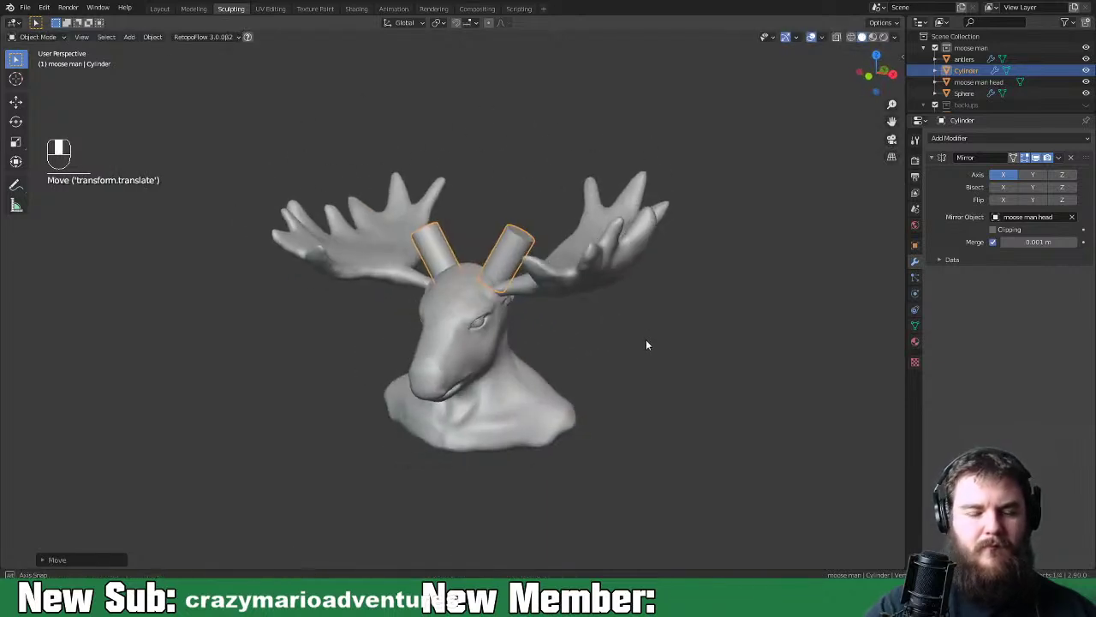
Tilt the mirrored cylinders further outward and shift them down and out toward the antler stems
scroll(561, 248, "up", 4)
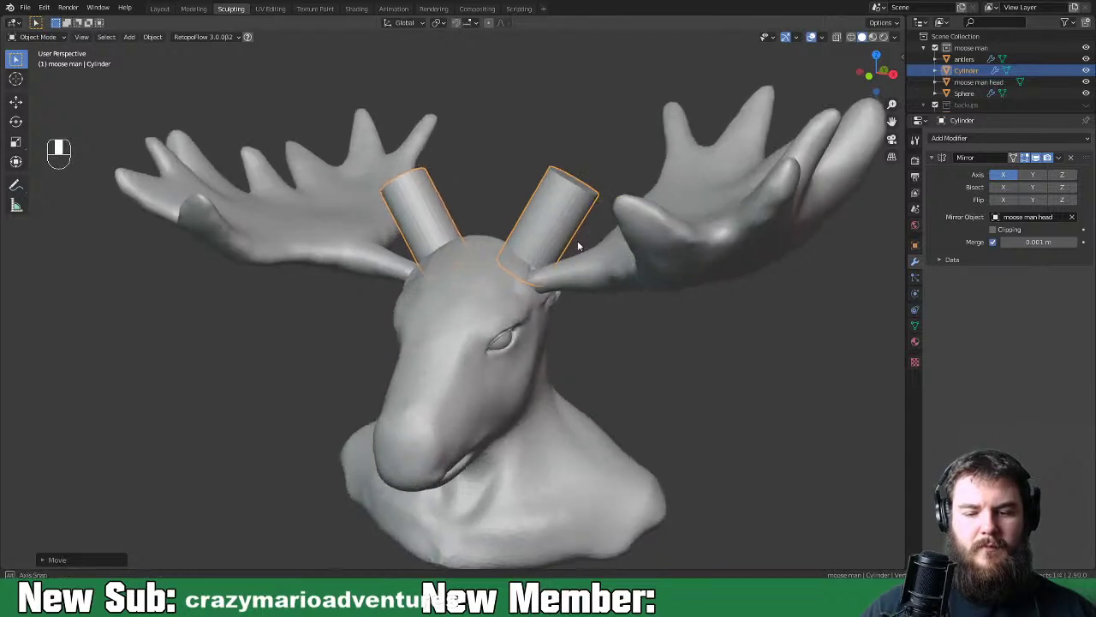
middle_click_drag(563, 246, 605, 223)
mouse_move(711, 399)
middle_mouse_down("shift")
mouse_move(700, 408)
mouse_move(690, 400)
middle_mouse_up("shift")
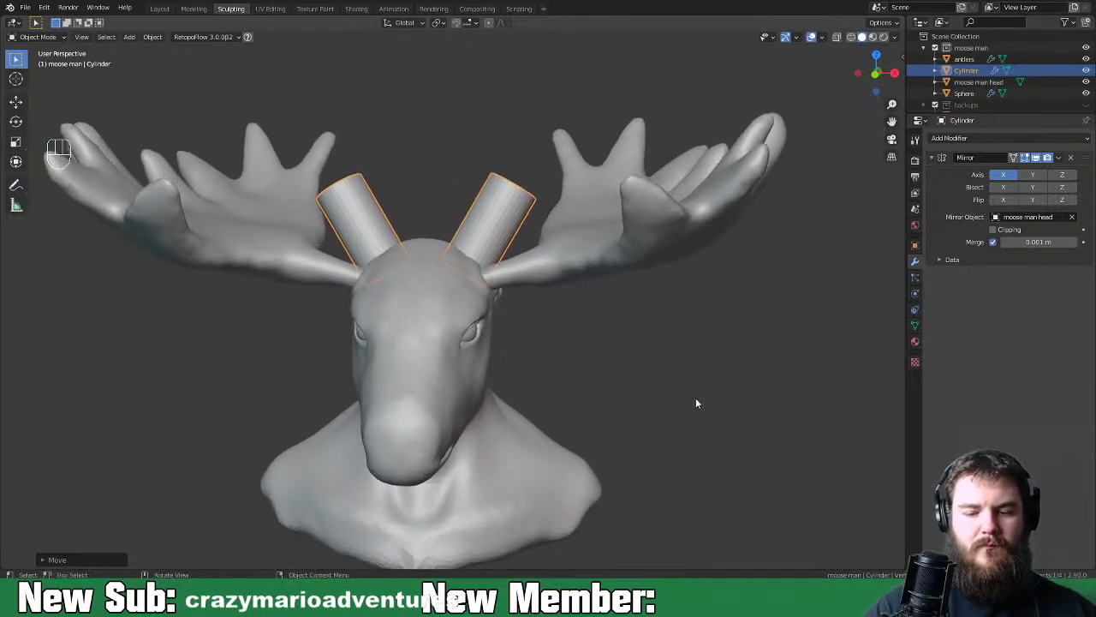
key("r")
key("g")
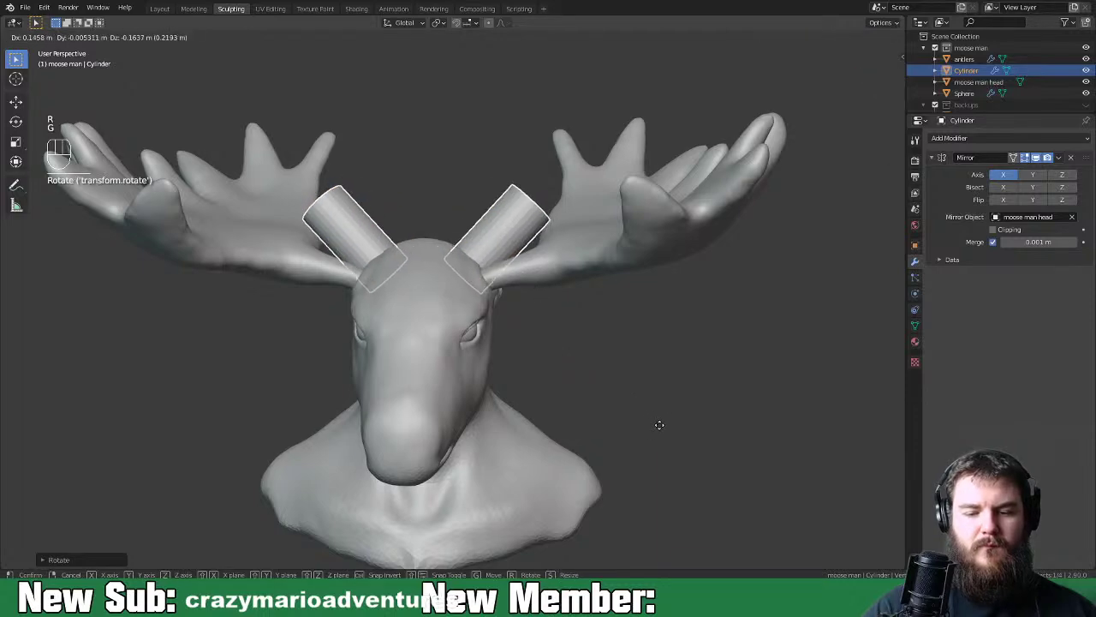
left_click(660, 424)
Make the mirrored cylinders thinner by scaling them with their local Z axis locked
middle_click_drag(660, 424, 664, 450)
key("s")
key("shift+z")
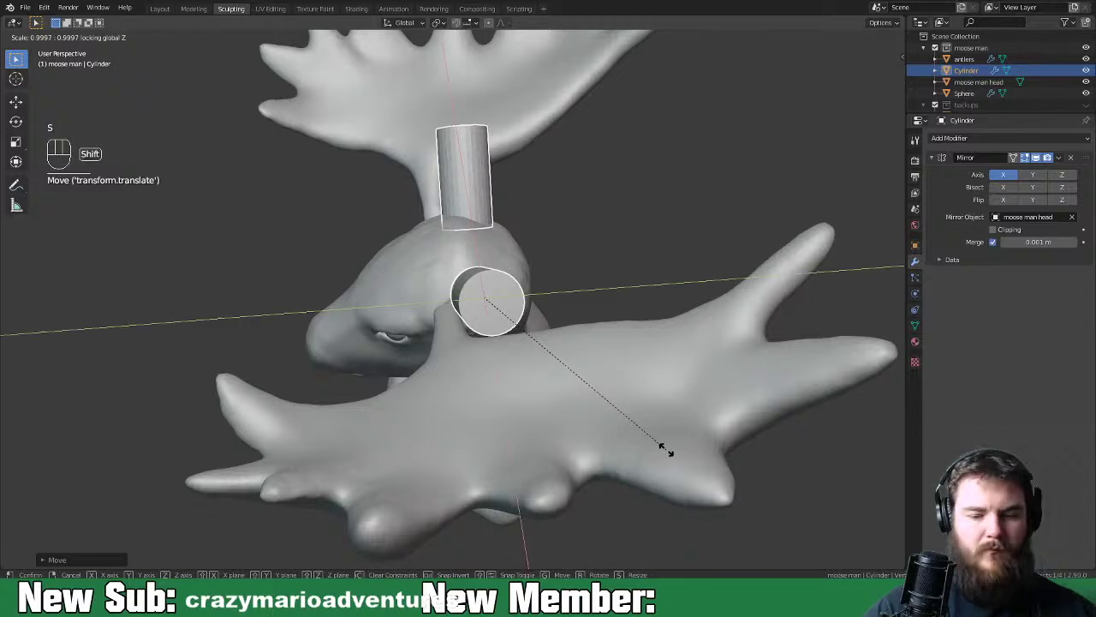
key("shift+z")
left_click(627, 423)
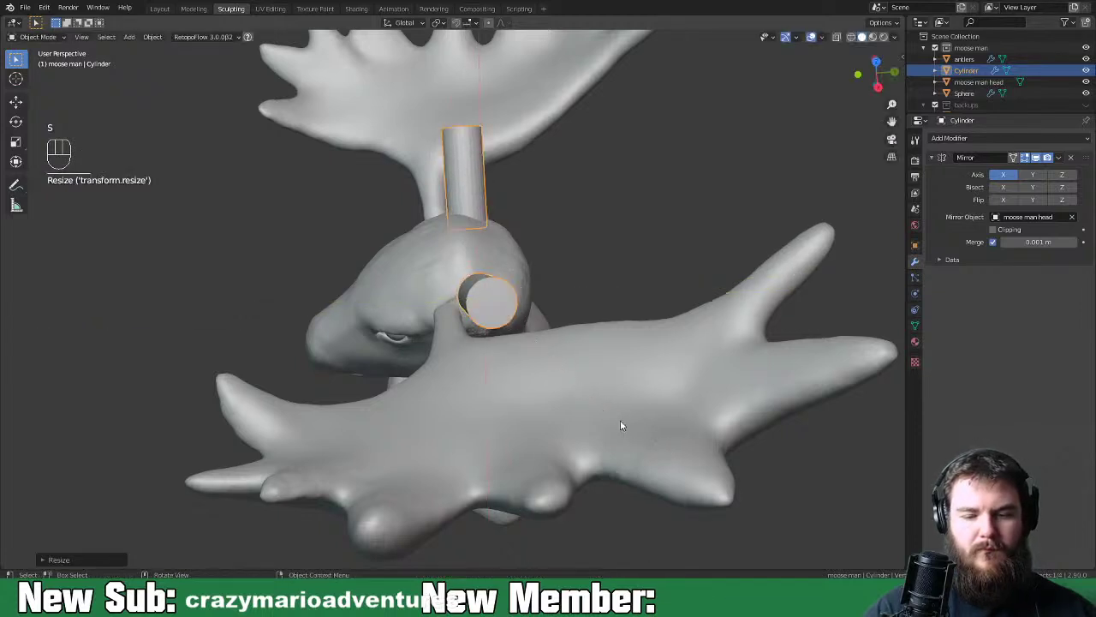
Reposition the mirrored cylinders beside the antler bases and rotate them slightly around the global Z axis
key("g")
left_click(535, 375)
middle_click_drag(535, 374, 698, 319)
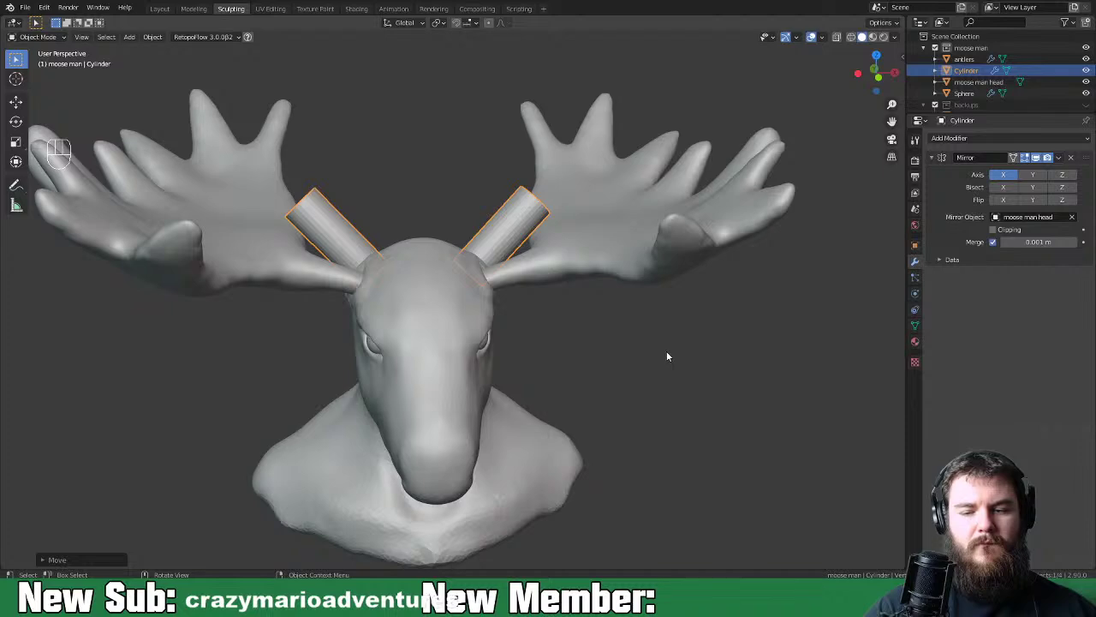
middle_click_drag(668, 357, 652, 330)
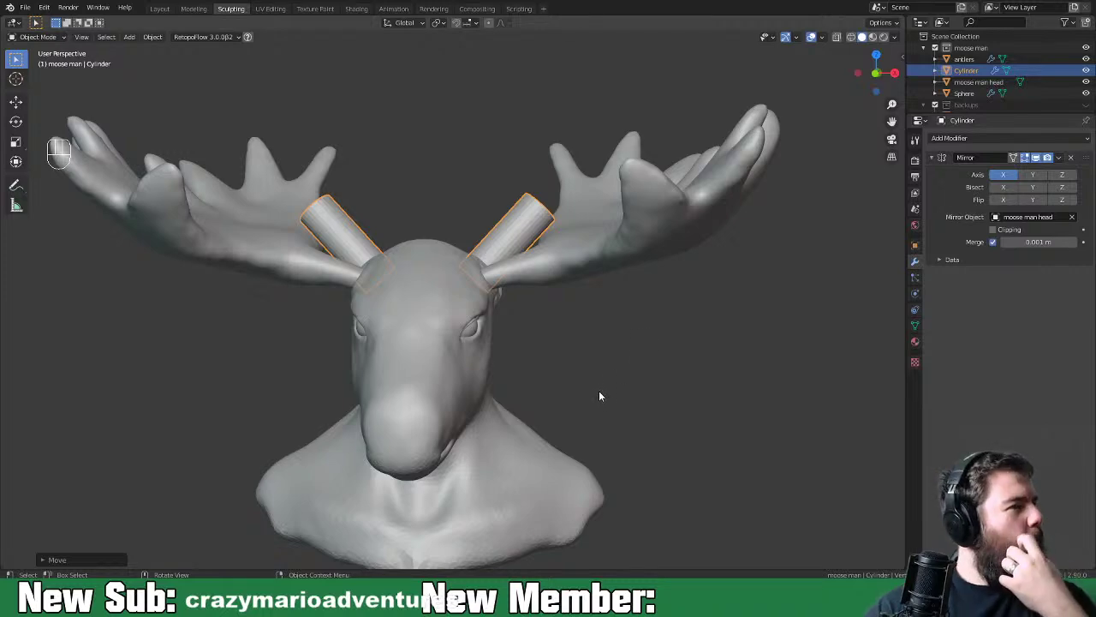
middle_click_drag(600, 391, 600, 468)
key("r")
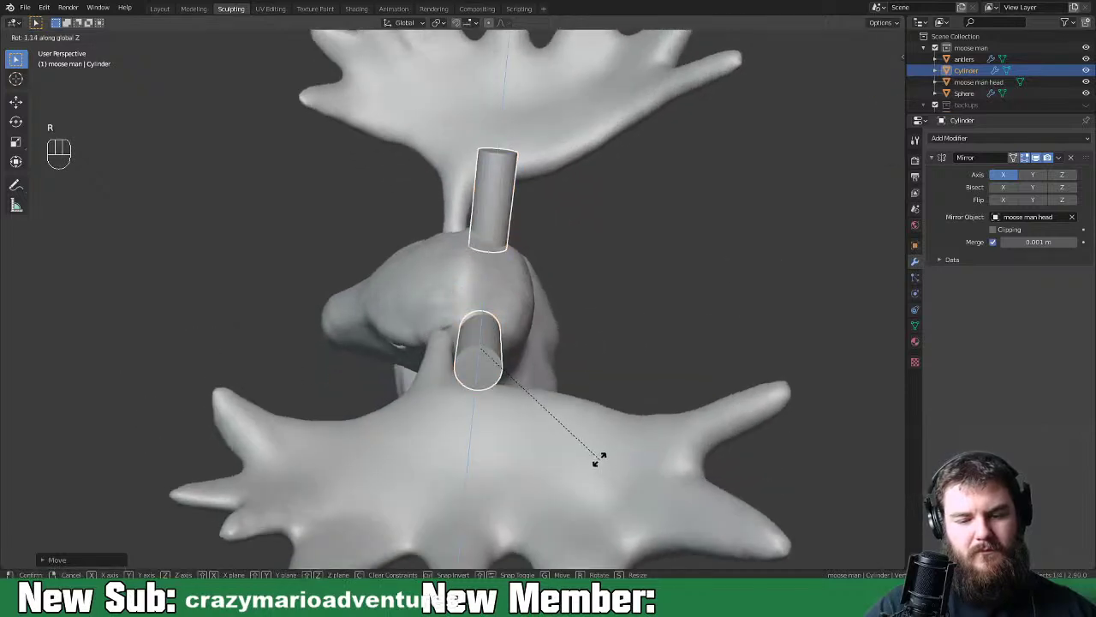
left_click(602, 440)
middle_click_drag(601, 426, 731, 346)
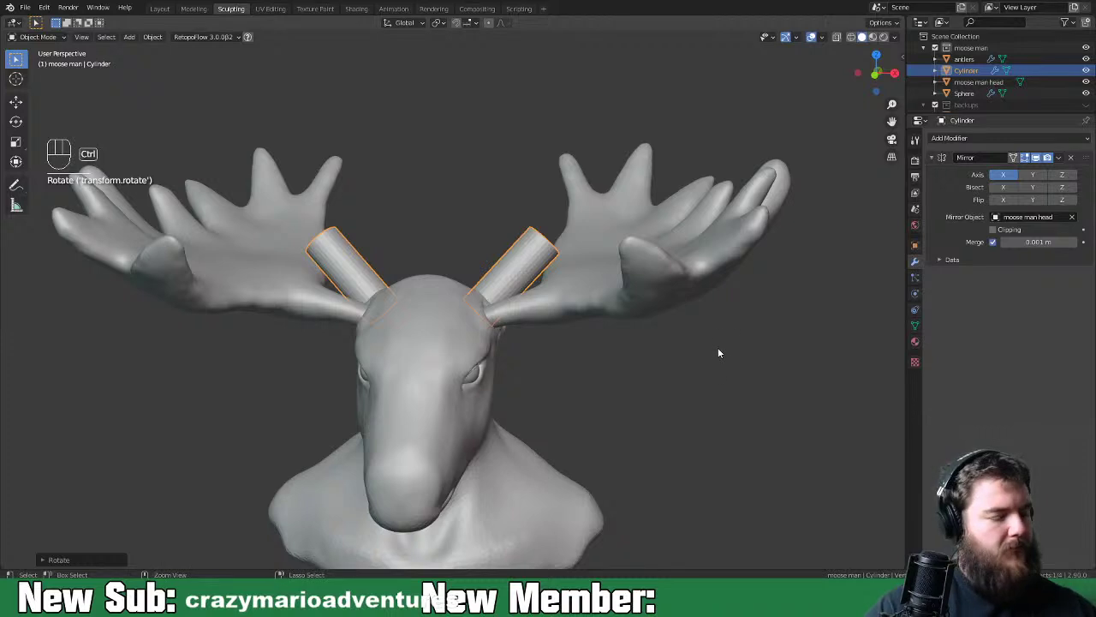
Apply the cylinder's scale and switch it to Sculpt Mode
key("ctrl+a")
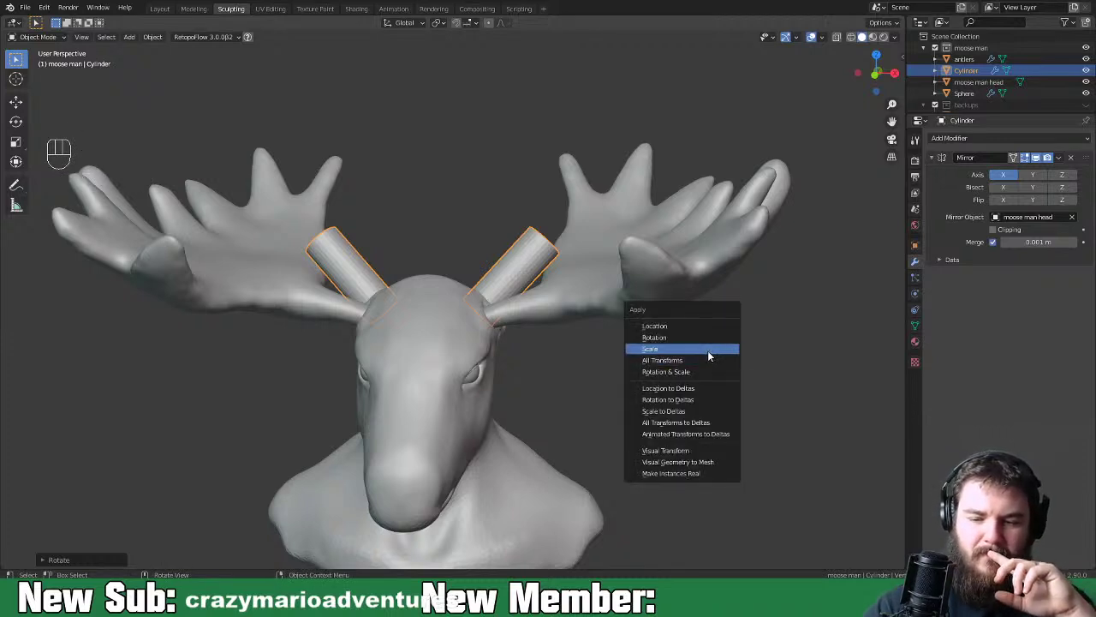
left_click(708, 350)
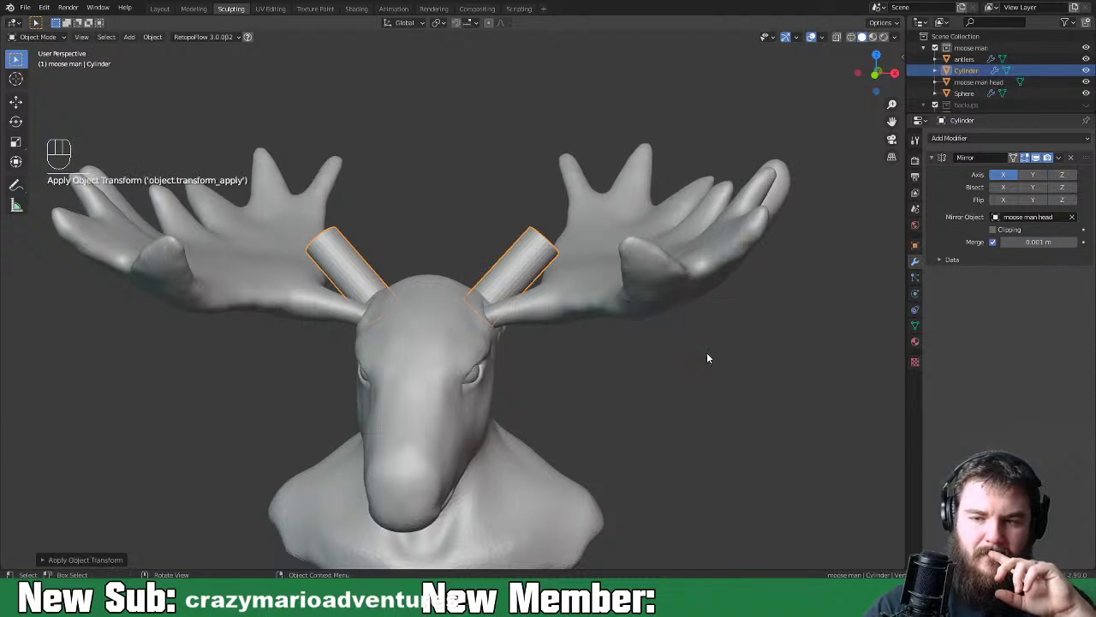
key("ctrl+Tab")
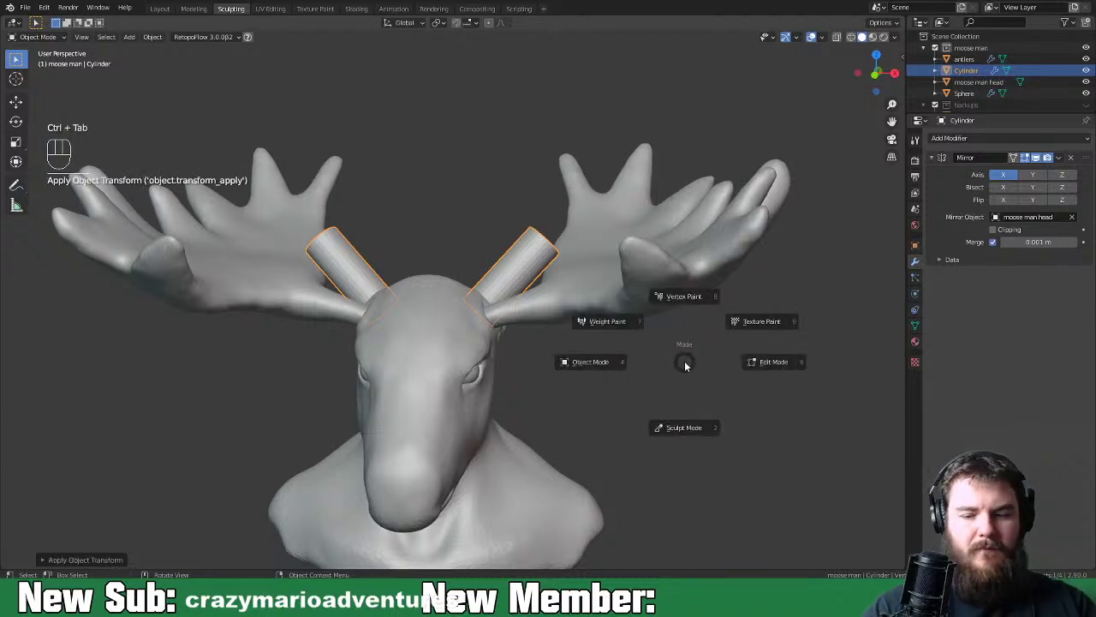
left_click(609, 365)
key("ctrl+Tab")
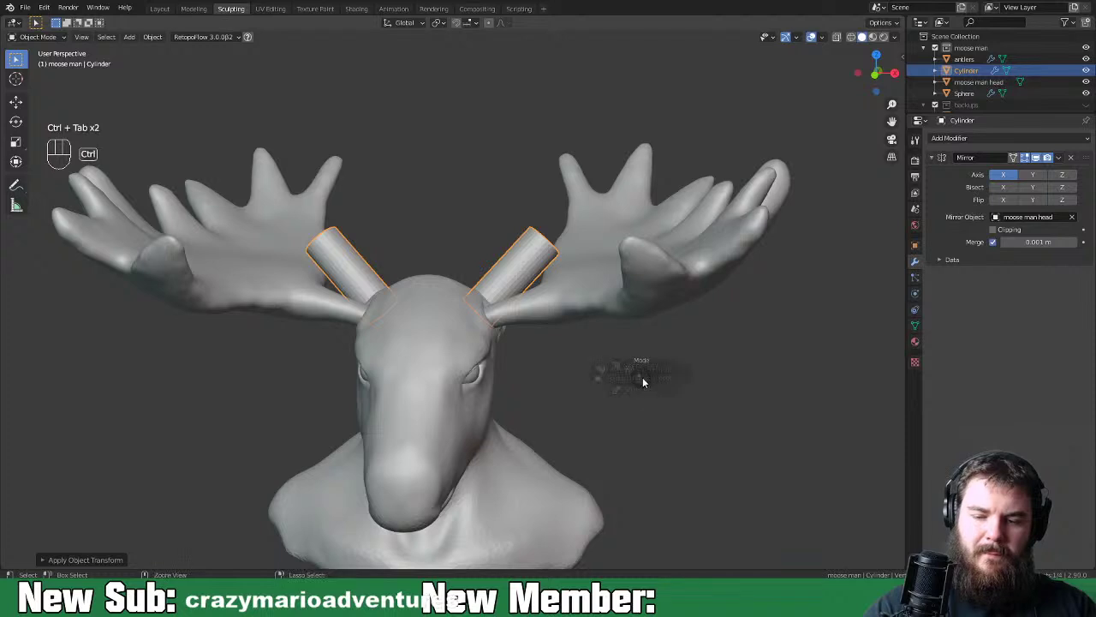
left_click(641, 444)
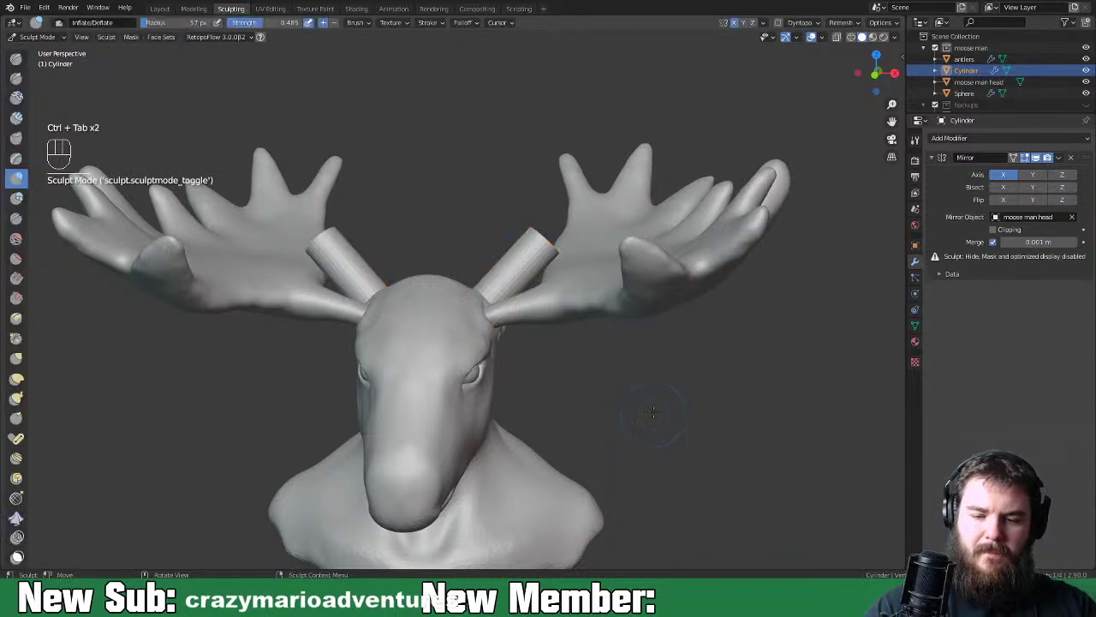
Enable dynamic topology sculpting on the cylinder with X symmetry turned off
left_click(780, 24)
left_click(720, 86)
middle_click_drag(634, 202, 586, 288)
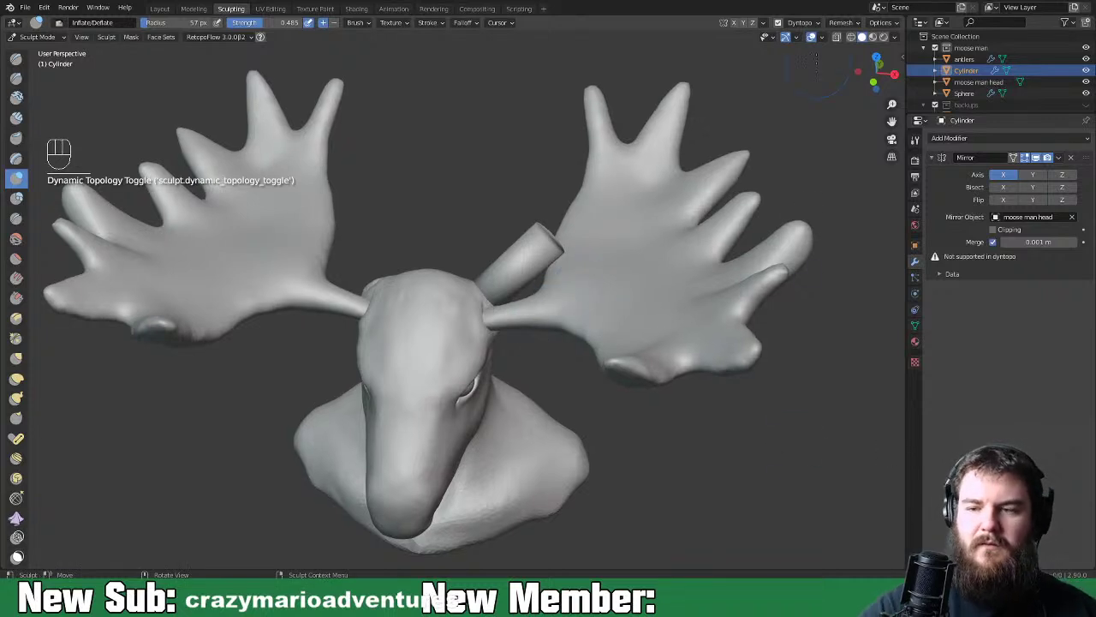
left_click(801, 22)
Work over the cylinder's sides and base all the way round with the Inflate brush at a 68 px radius
middle_click_drag(779, 150, 670, 287)
scroll(728, 351, "up", 3)
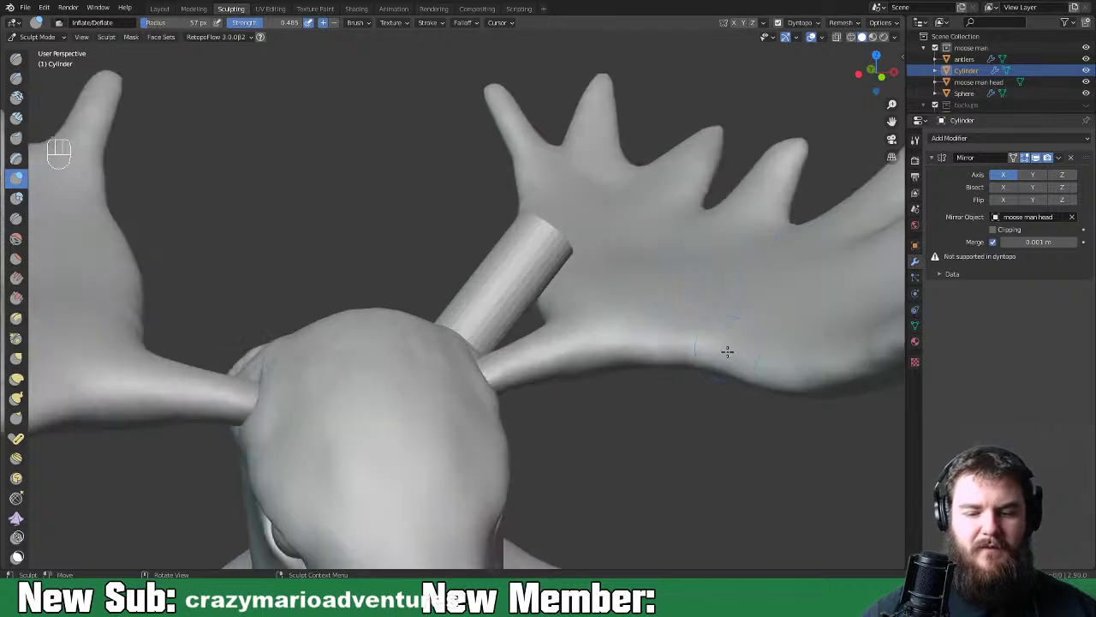
key("f")
left_click(518, 261)
mouse_move(526, 245)
left_mouse_down()
mouse_move(478, 318)
mouse_move(502, 286)
left_mouse_up()
middle_click_drag(502, 286, 557, 255)
middle_click_drag(625, 294, 441, 355)
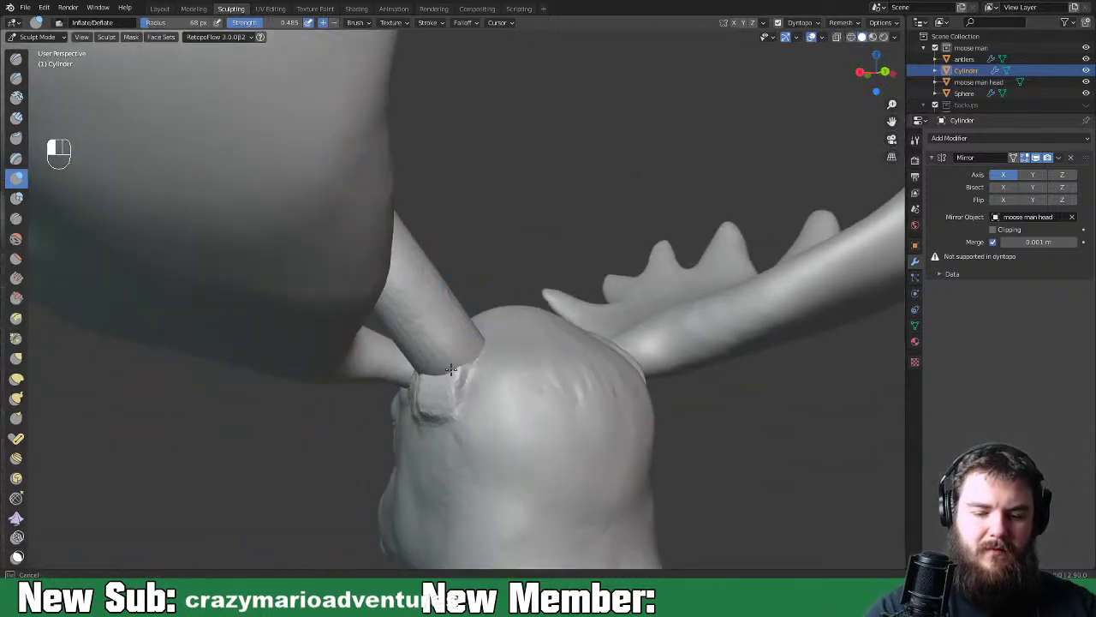
middle_click_drag(463, 385, 450, 360)
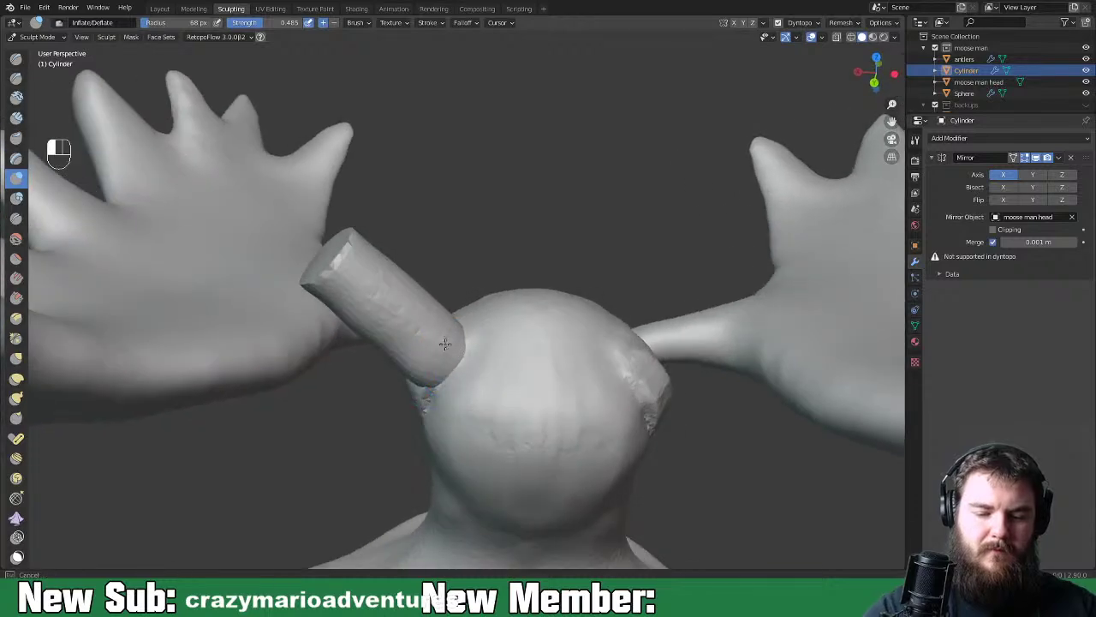
middle_click_drag(359, 313, 545, 318)
Round off the cylinder's free end by smoothing its rim and pulling the edge outward with the Grab brush
key("space")
left_click(545, 332)
key("space")
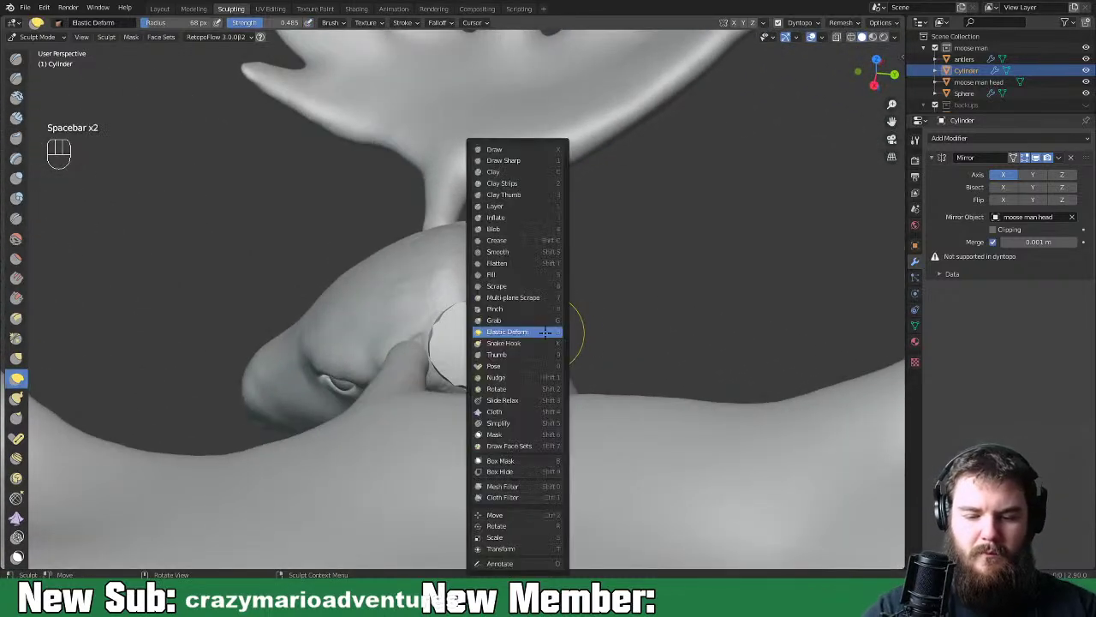
left_click(526, 321)
mouse_move(527, 320)
middle_mouse_down()
mouse_move(657, 298)
mouse_move(639, 286)
middle_mouse_up()
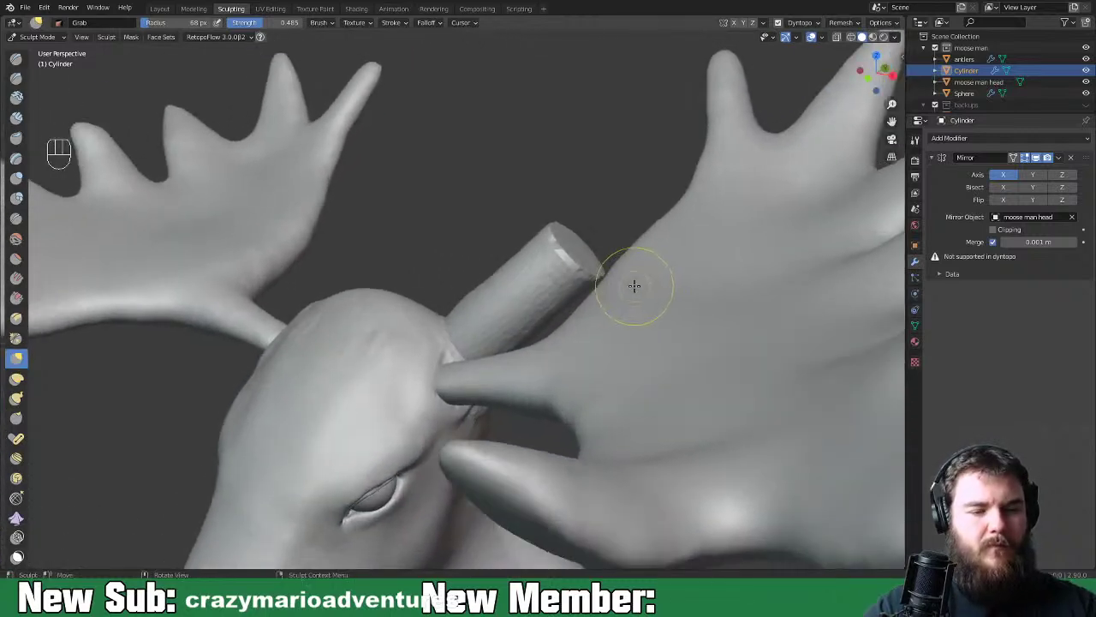
mouse_move(589, 290)
left_mouse_down("shift")
mouse_move(591, 276)
mouse_move(550, 236)
mouse_move(554, 281)
mouse_move(549, 268)
mouse_move(581, 238)
left_mouse_up("shift")
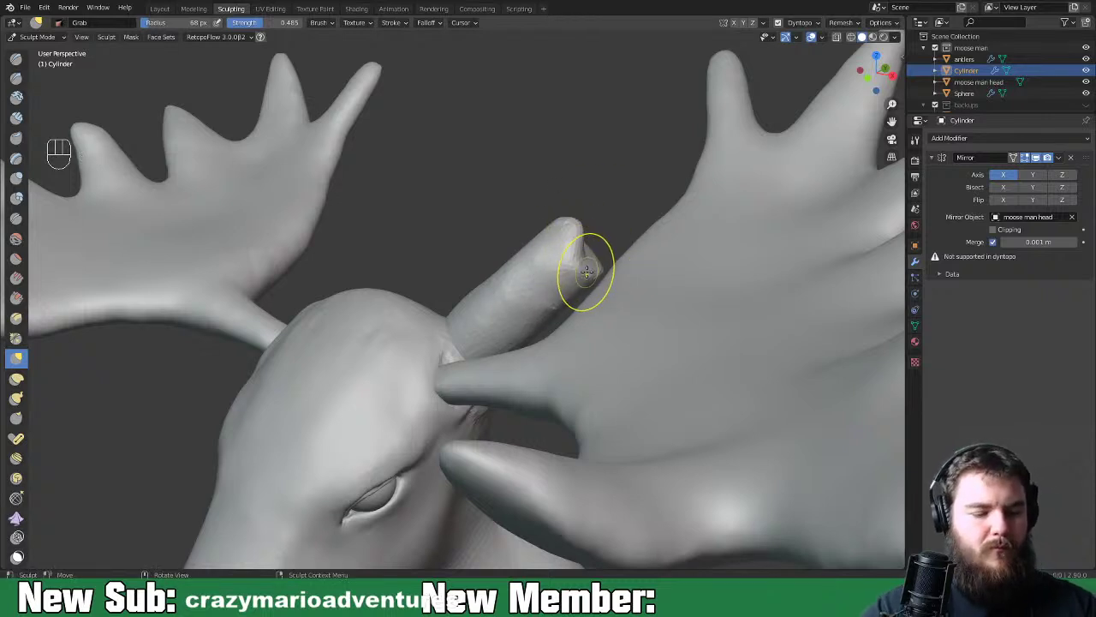
key("ctrl+z")
key("ctrl+z")
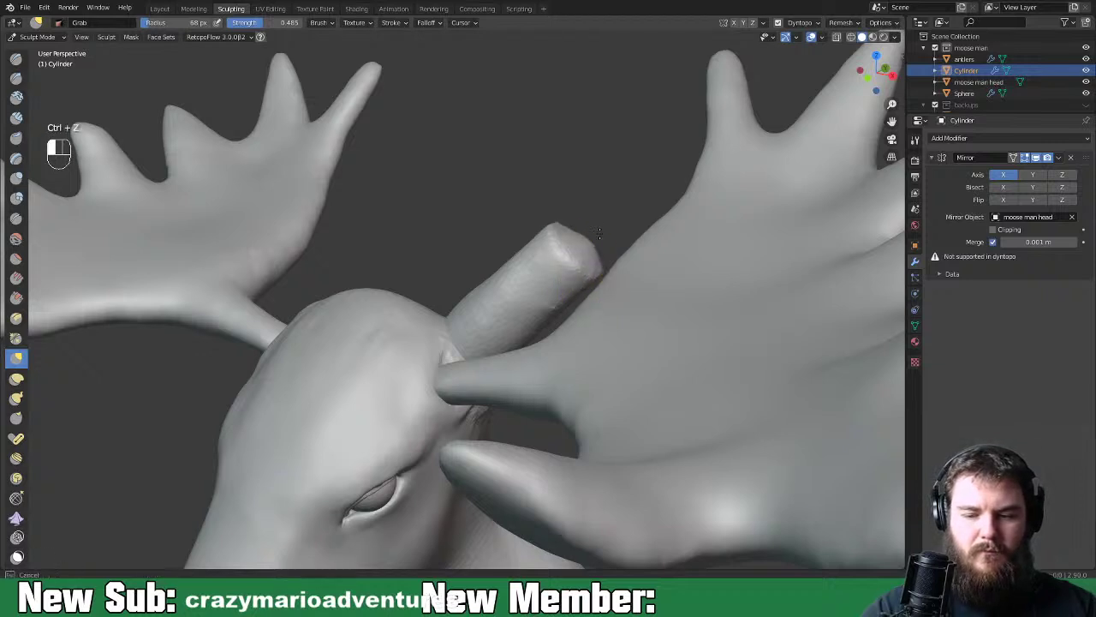
mouse_move(585, 241)
left_mouse_down()
mouse_move(599, 205)
mouse_move(614, 241)
left_mouse_up()
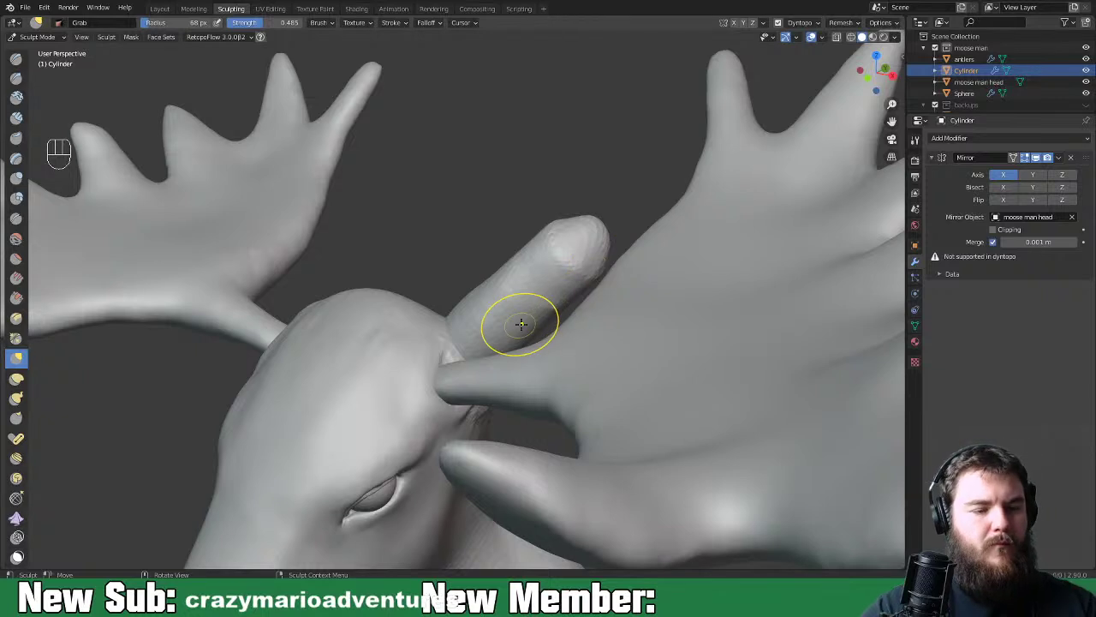
Switch to the Clay Strips brush with a 40 px radius and hide the antlers object
key("space")
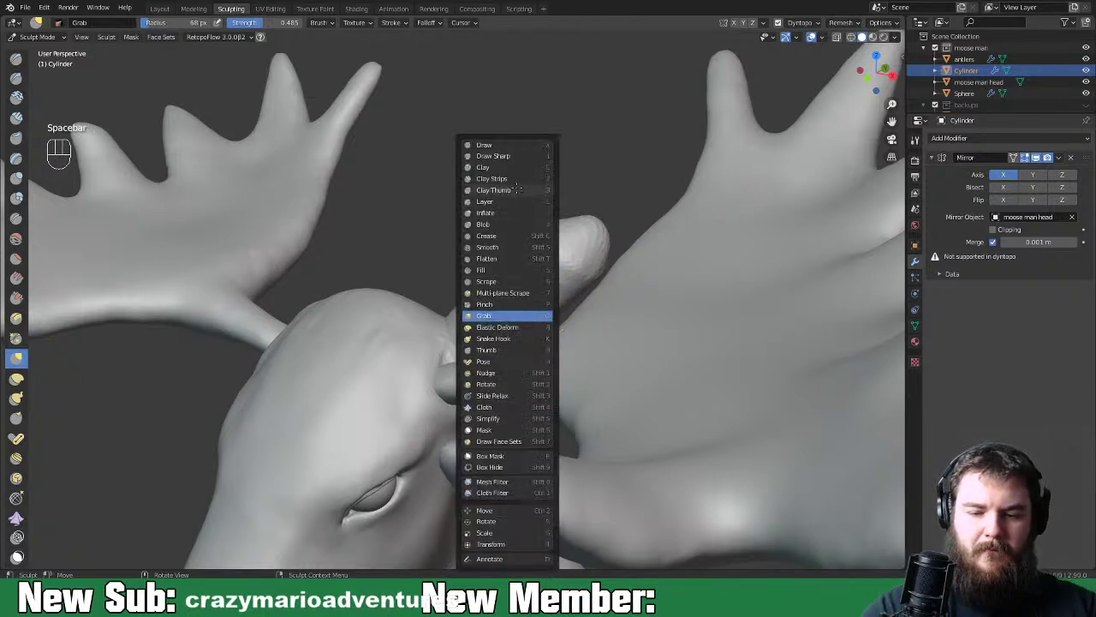
left_click(505, 178)
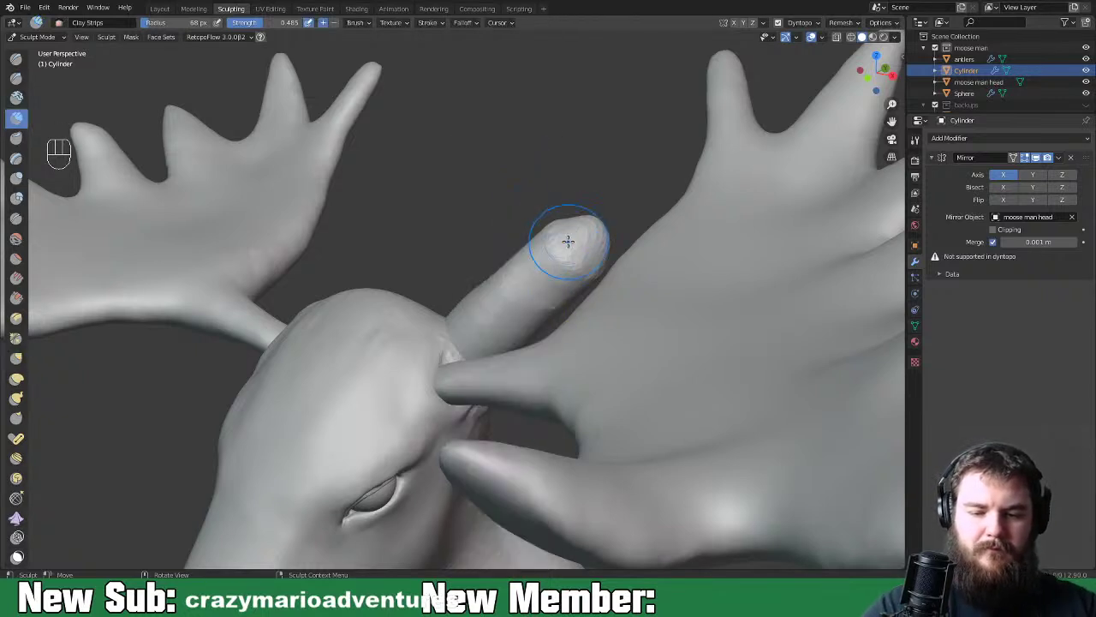
key("f")
left_click(577, 294)
mouse_move(578, 294)
middle_mouse_down()
mouse_move(563, 281)
mouse_move(572, 291)
middle_mouse_up()
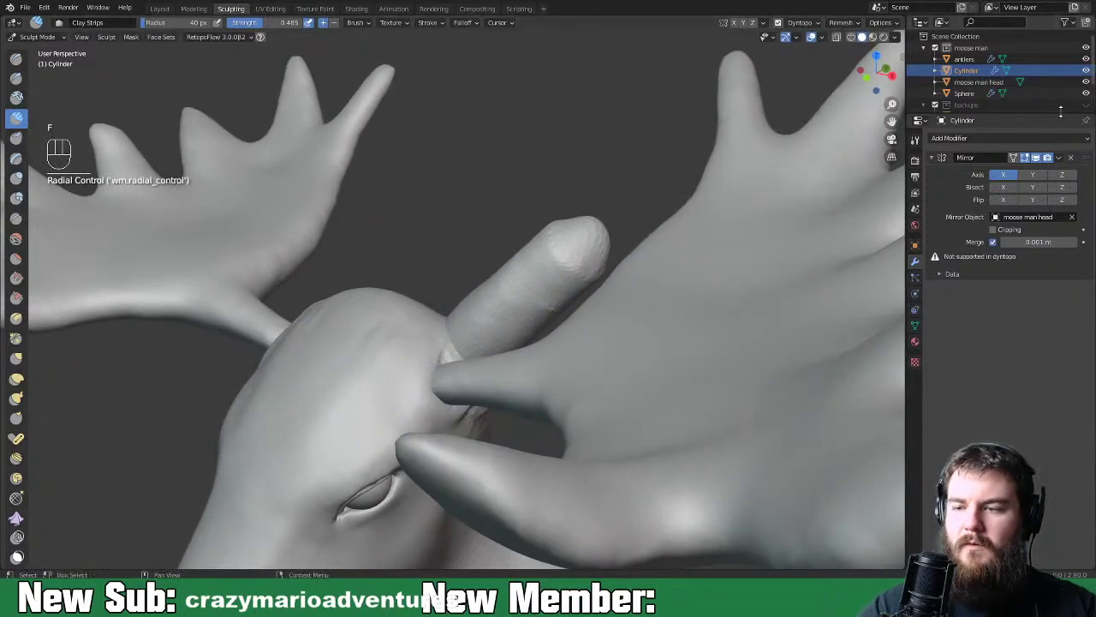
left_click(1086, 59)
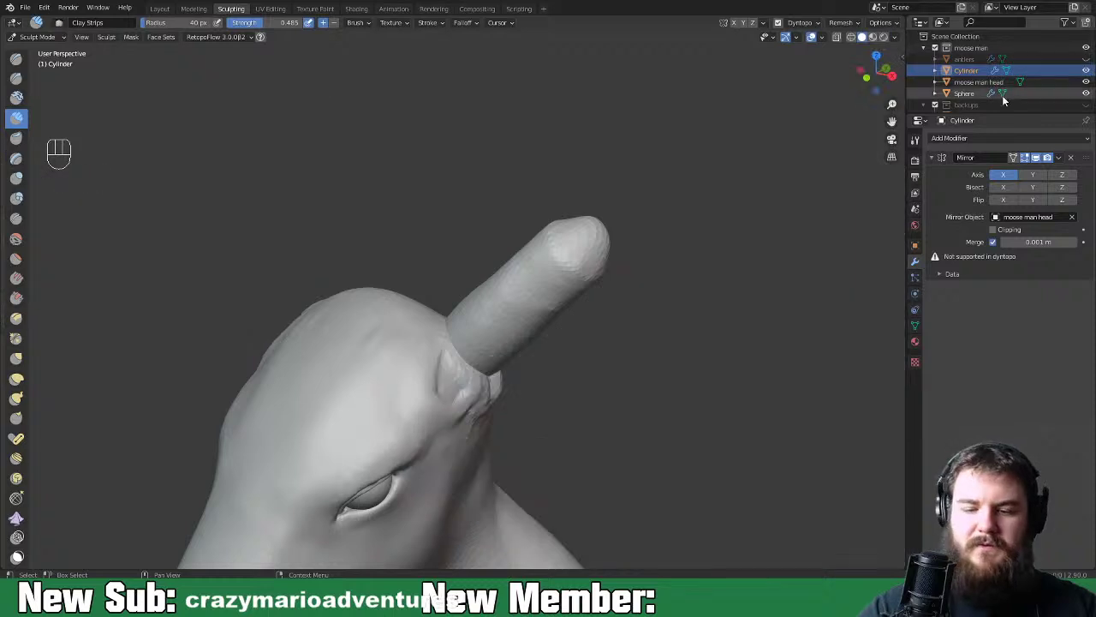
Carve a long hollow into the cylinder's front with inverted Clay Strips and smooth it into an ear shape
mouse_move(555, 326)
left_mouse_down("shift")
mouse_move(560, 310)
mouse_move(522, 317)
mouse_move(555, 273)
mouse_move(529, 308)
mouse_move(556, 304)
left_mouse_up("shift")
mouse_move(556, 304)
middle_mouse_down()
mouse_move(659, 289)
mouse_move(621, 290)
middle_mouse_up()
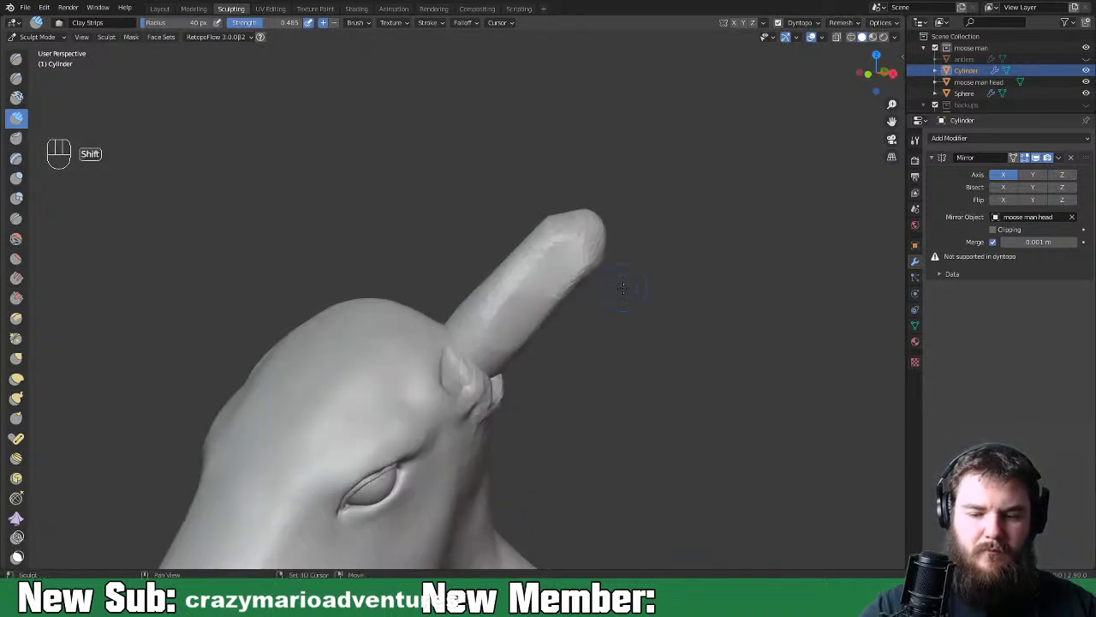
mouse_move(544, 287)
left_mouse_down("ctrl")
mouse_move(570, 248)
mouse_move(490, 350)
left_mouse_up("ctrl")
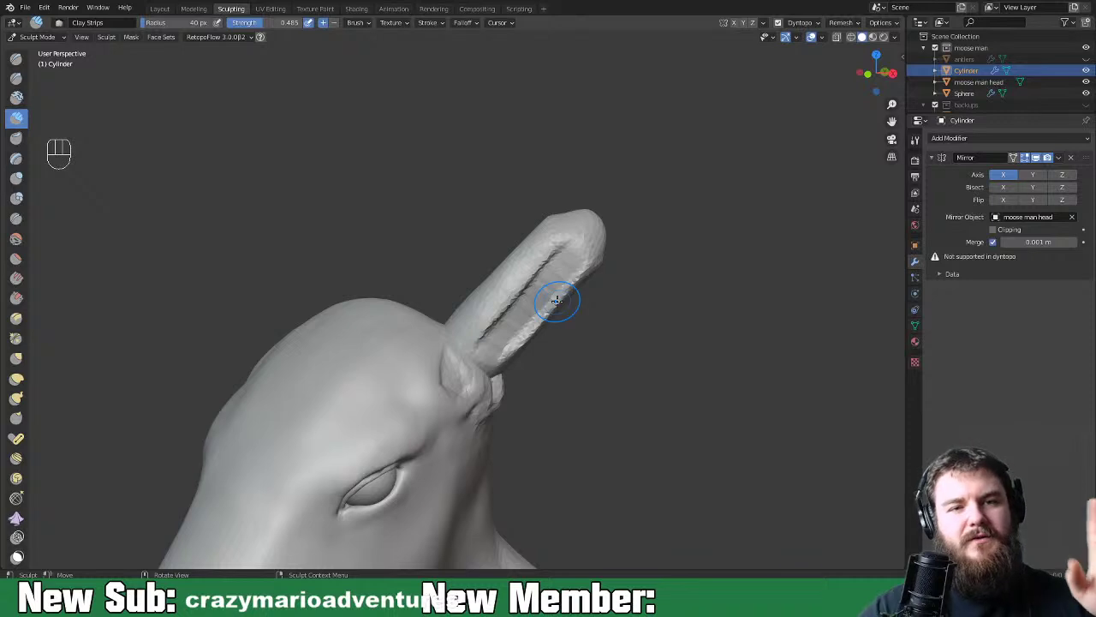
middle_click_drag(578, 369, 518, 350)
mouse_move(507, 342)
left_mouse_down("shift")
mouse_move(536, 262)
mouse_move(518, 261)
mouse_move(492, 330)
mouse_move(513, 267)
mouse_move(552, 227)
mouse_move(517, 310)
mouse_move(513, 257)
mouse_move(491, 291)
mouse_move(501, 295)
left_mouse_up("shift")
middle_click_drag(575, 309, 594, 295)
mouse_move(536, 265)
left_mouse_down("shift")
mouse_move(501, 300)
mouse_move(565, 230)
mouse_move(560, 284)
mouse_move(512, 358)
left_mouse_up("shift")
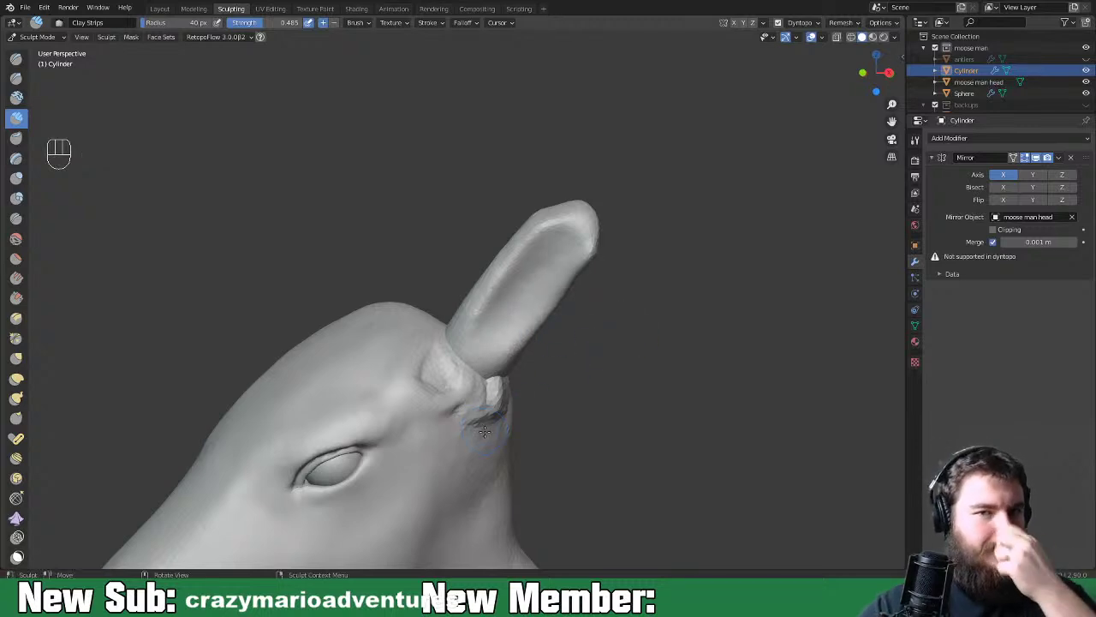
Build up and smooth the rim and back of the ear with Clay Strips
middle_click_drag(560, 365, 531, 336)
mouse_move(491, 194)
left_mouse_down()
mouse_move(453, 269)
mouse_move(470, 248)
left_mouse_up()
middle_click_drag(470, 247, 485, 262)
mouse_move(432, 330)
left_mouse_down()
mouse_move(394, 300)
mouse_move(351, 232)
mouse_move(383, 279)
left_mouse_up()
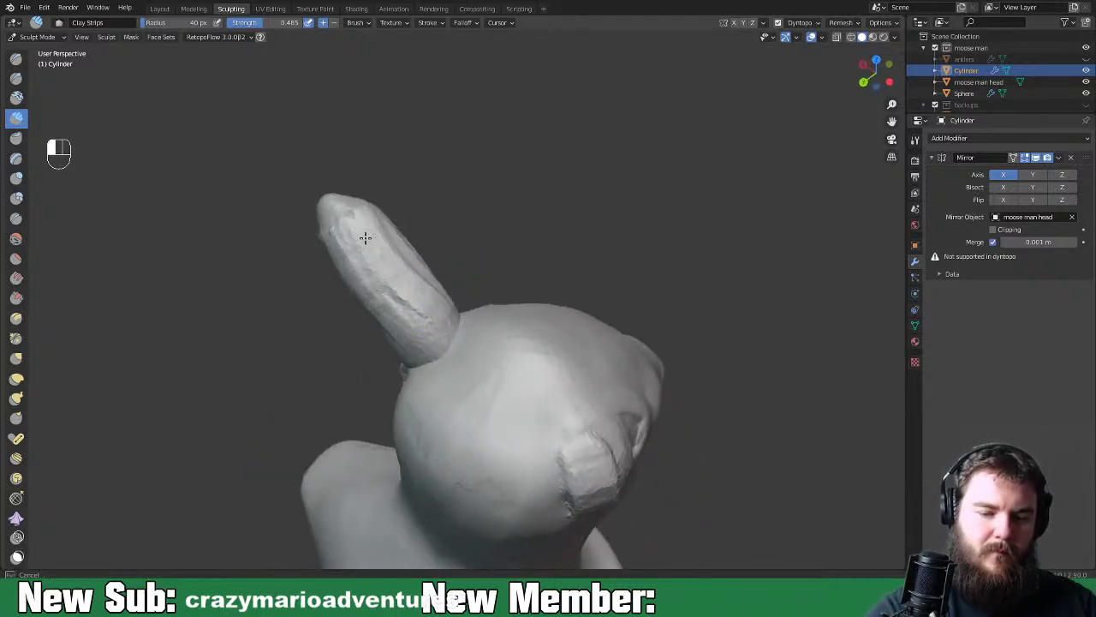
middle_click_drag(391, 364, 452, 354)
left_click_drag(452, 354, 439, 357)
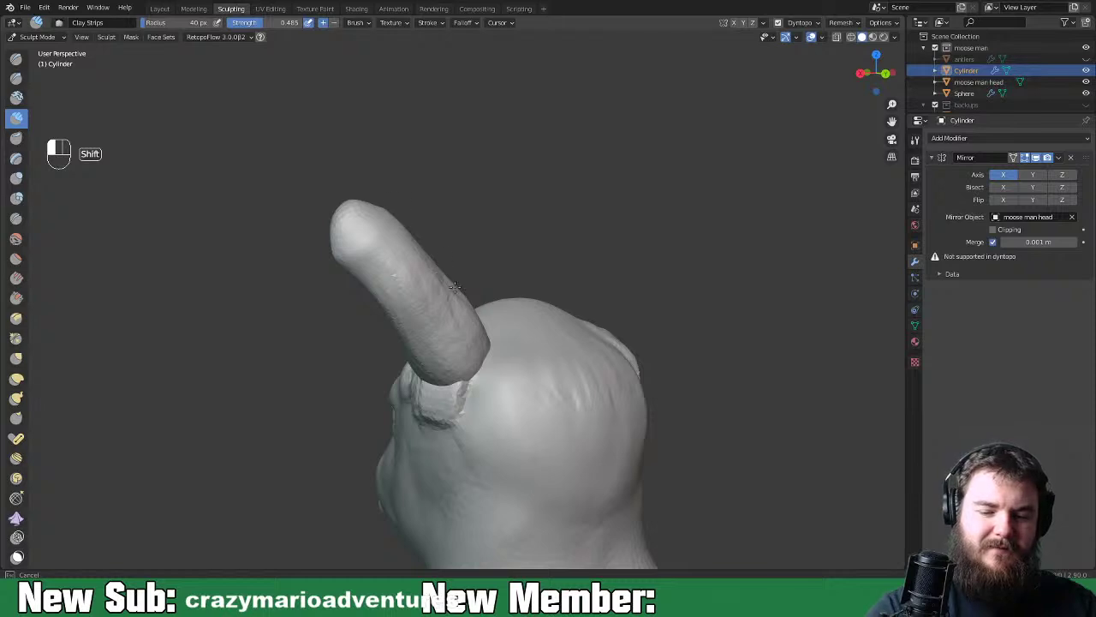
middle_click_drag(428, 320, 595, 272)
mouse_move(545, 274)
left_mouse_down()
mouse_move(555, 239)
mouse_move(541, 274)
left_mouse_up()
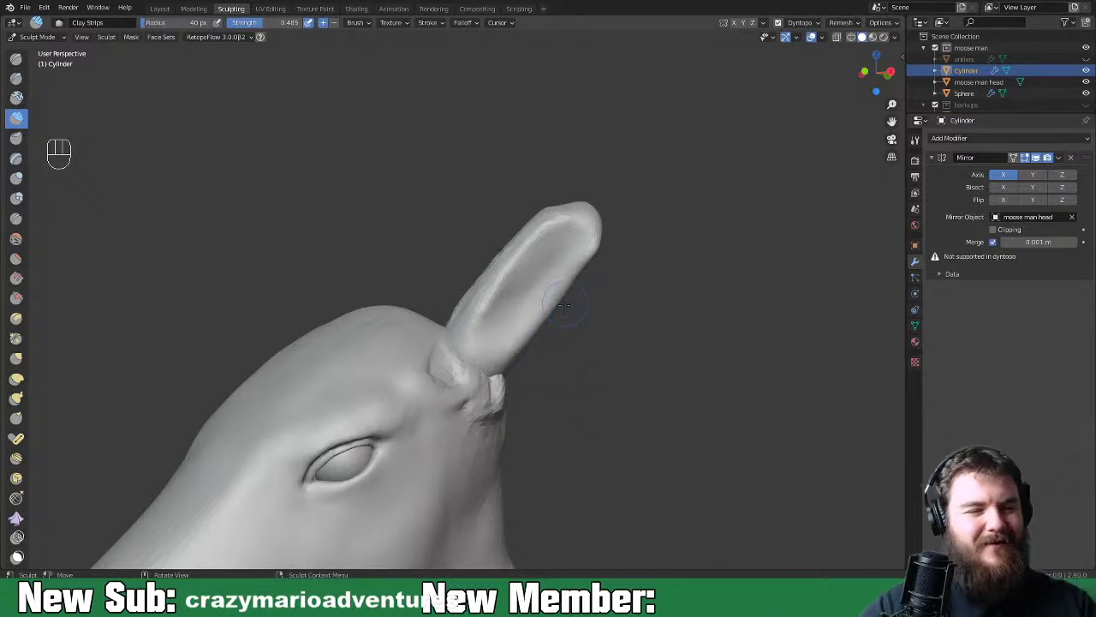
Sharpen the inside edges of the ear hollow down to its base with the Crease brush
key("space")
key("space")
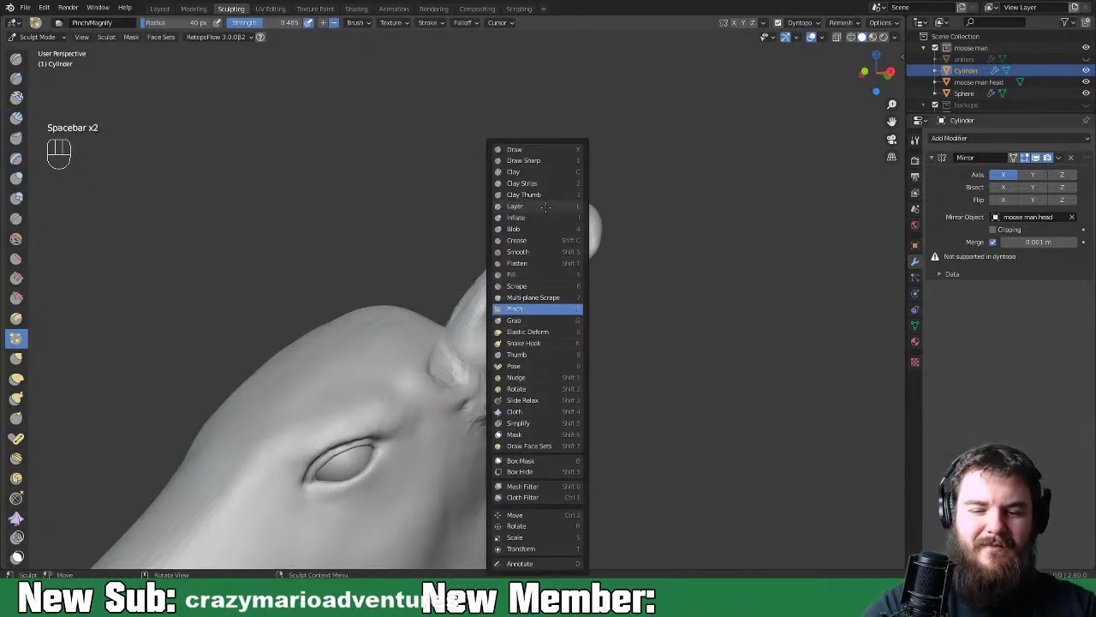
key("space")
key("space")
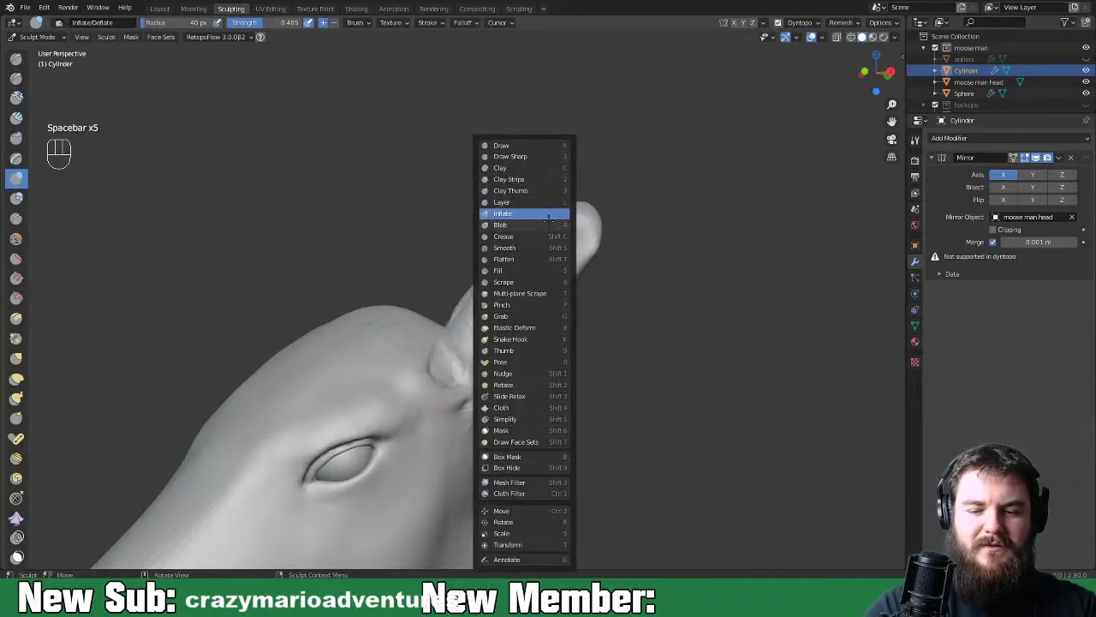
left_click(542, 236)
mouse_move(521, 331)
left_mouse_down()
mouse_move(521, 294)
mouse_move(482, 341)
mouse_move(514, 289)
mouse_move(573, 251)
mouse_move(514, 314)
left_mouse_up()
left_click_drag(476, 357, 476, 354)
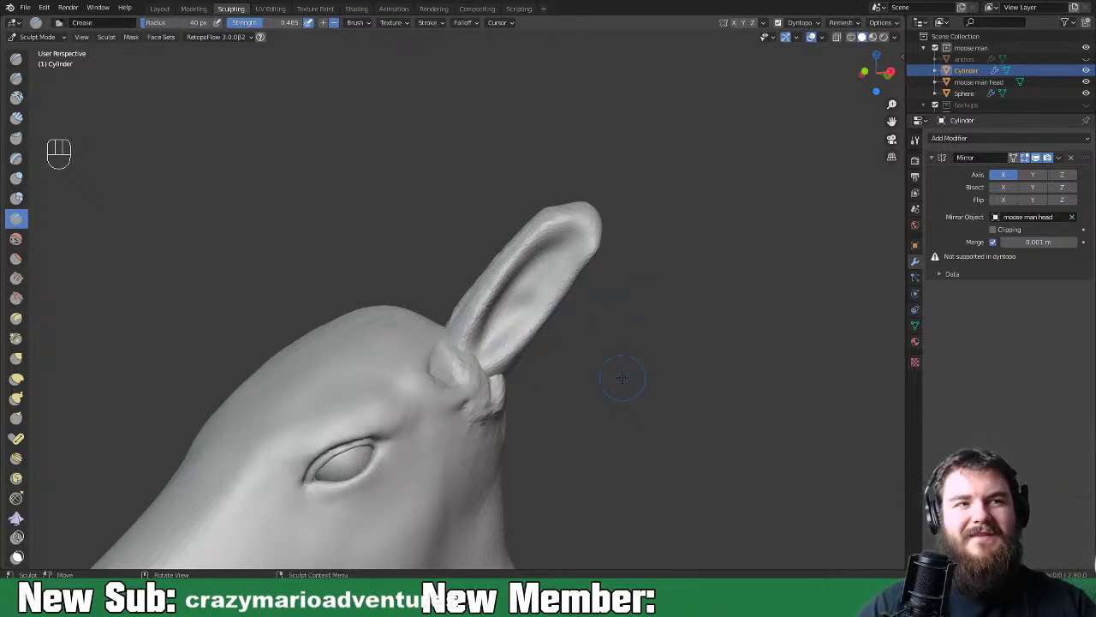
mouse_move(562, 277)
middle_mouse_down()
mouse_move(548, 254)
mouse_move(521, 284)
mouse_move(538, 286)
mouse_move(465, 342)
middle_mouse_up()
left_click_drag(463, 347, 482, 374)
mouse_move(521, 291)
left_mouse_down()
mouse_move(528, 264)
mouse_move(475, 339)
mouse_move(477, 364)
left_mouse_up()
mouse_move(478, 367)
left_mouse_down()
mouse_move(541, 257)
mouse_move(552, 287)
left_mouse_up()
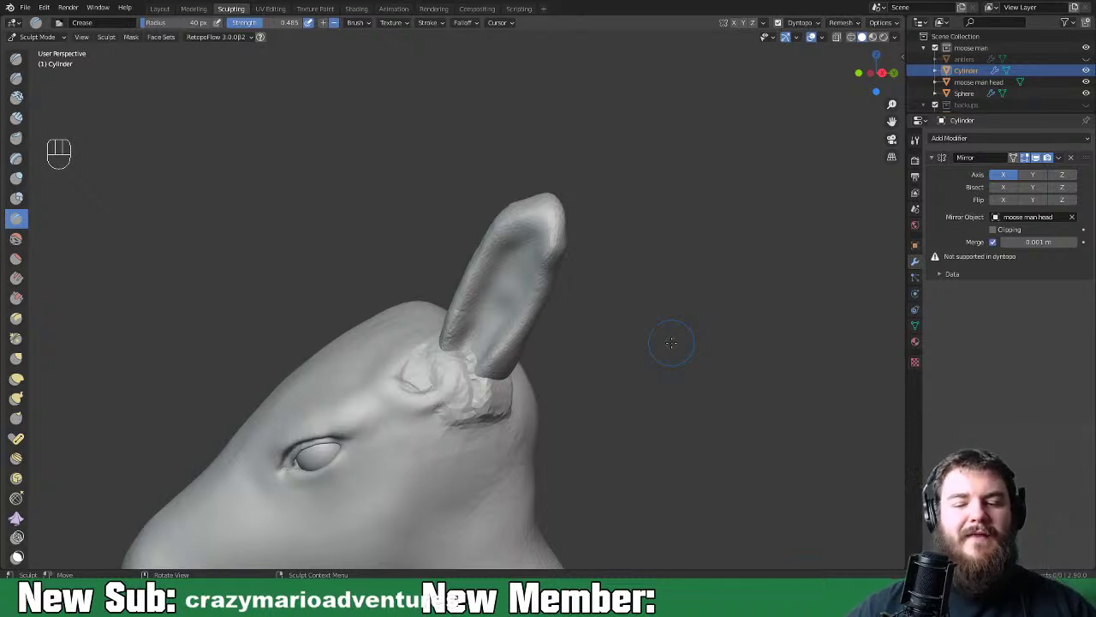
Add a raised fold along the rear inner edge of the ear with Clay Strips
key("space")
key("space")
key("space")
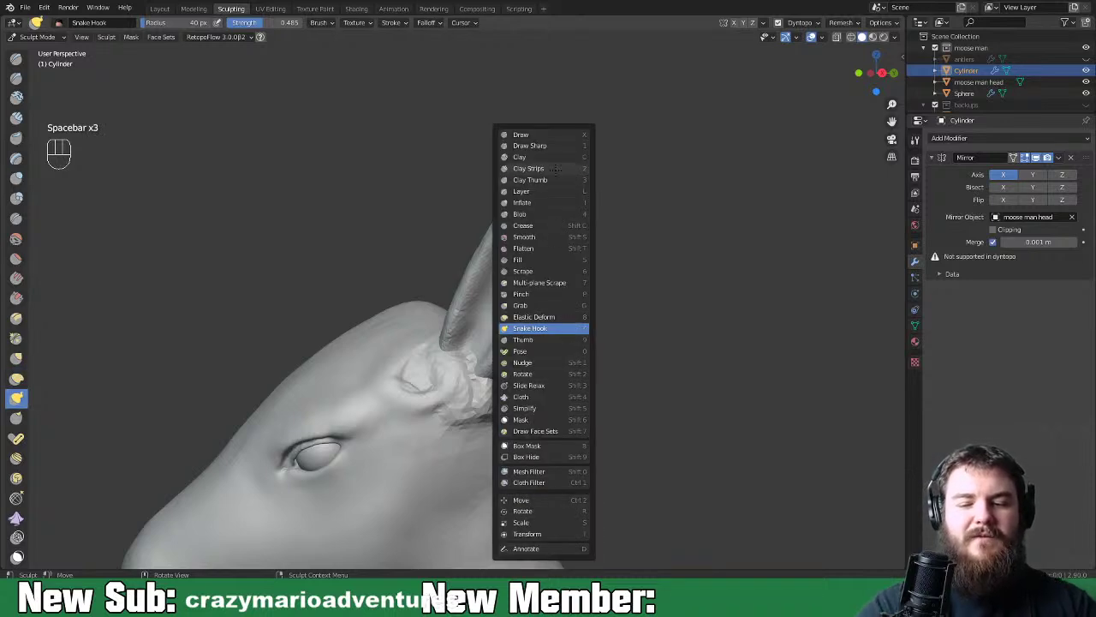
left_click(556, 170)
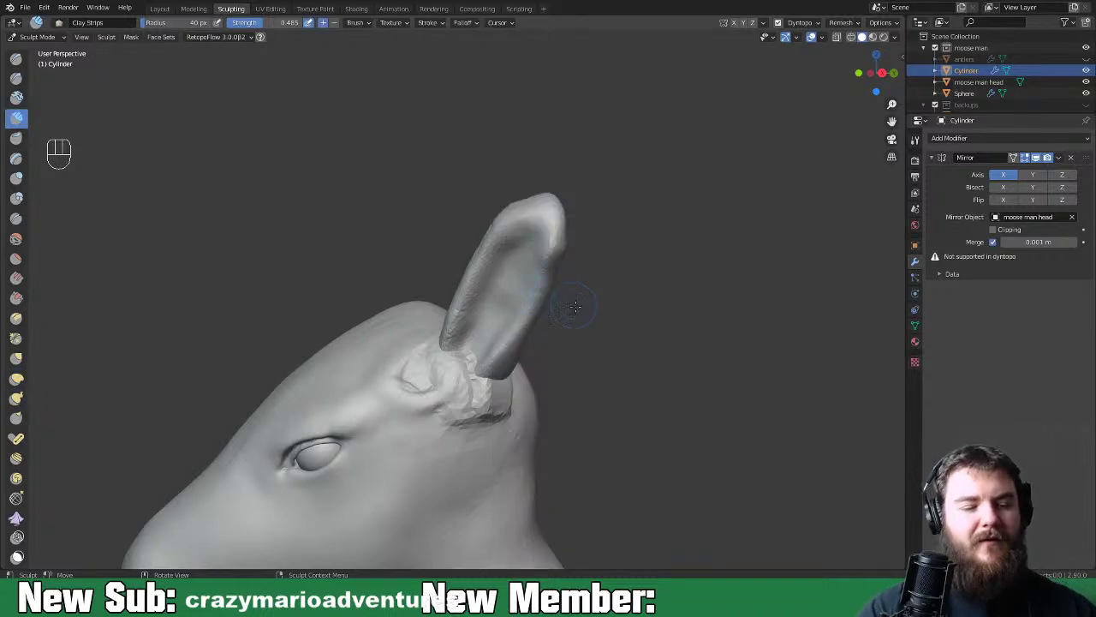
middle_click_drag(566, 326, 548, 324)
mouse_move(548, 323)
left_mouse_down()
mouse_move(535, 244)
mouse_move(528, 314)
left_mouse_up()
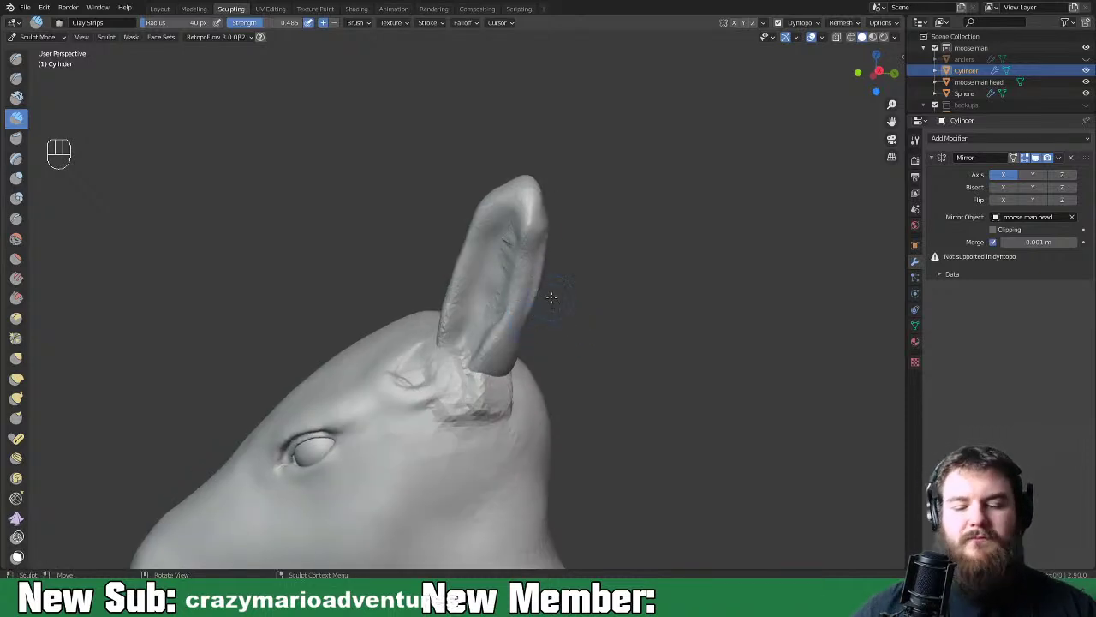
Enlarge the Clay Strips brush to an 80 px radius and thicken the rear outer rim of the ear down to its base
scroll(569, 285, "up", 2)
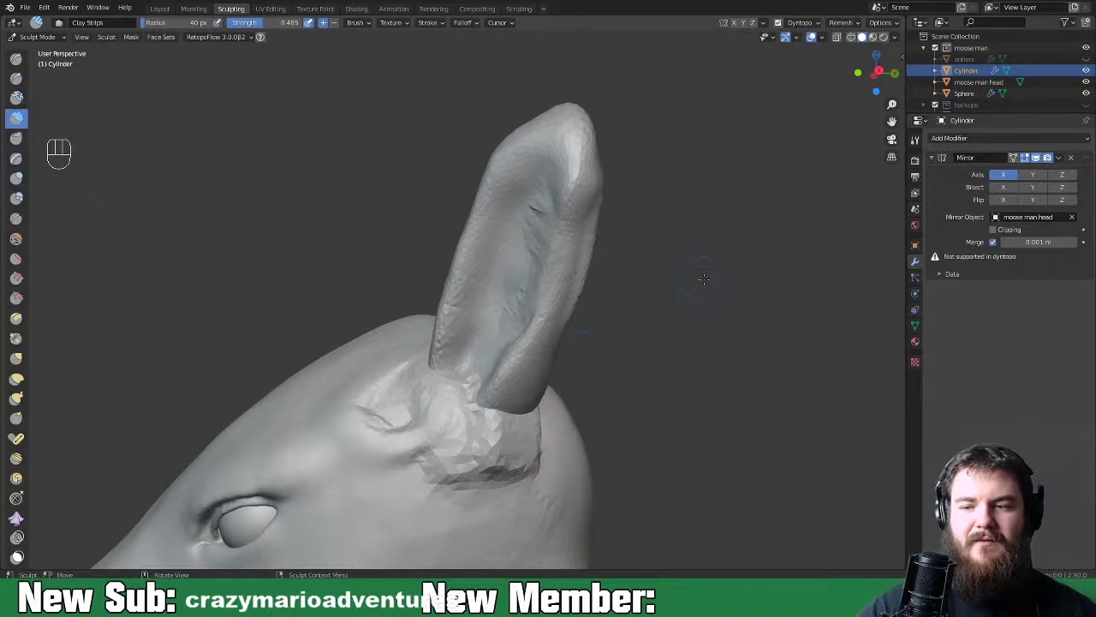
key("ctrl+equal")
key("ctrl+equal")
key("ctrl+equal")
middle_click_drag(676, 344, 568, 296)
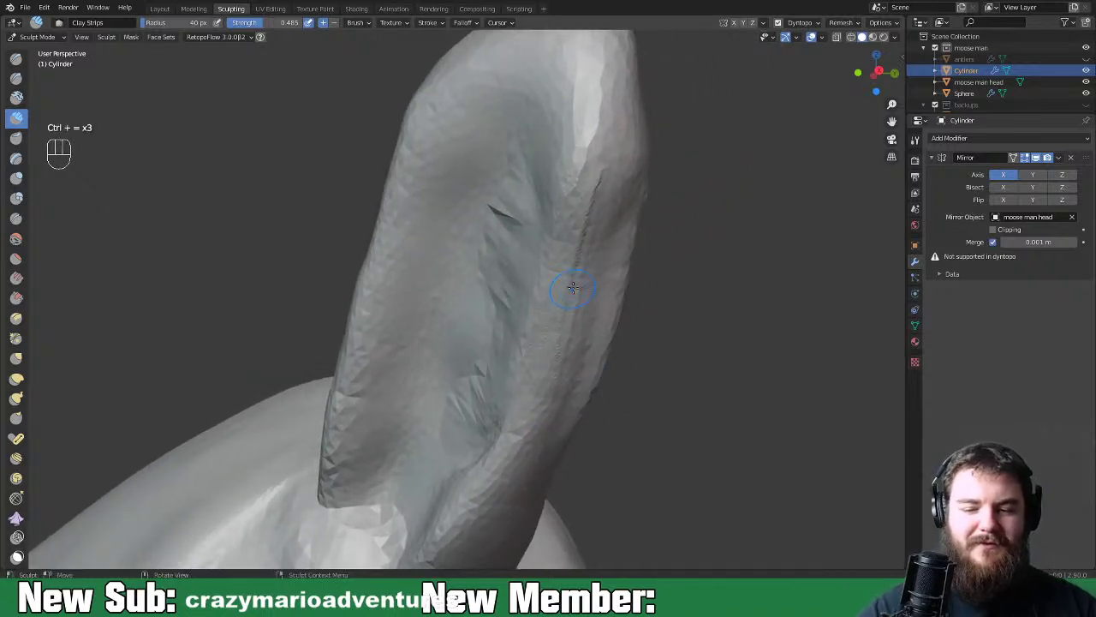
key("f")
left_click(607, 292)
mouse_move(606, 171)
left_mouse_down()
mouse_move(590, 386)
mouse_move(624, 197)
mouse_move(591, 351)
mouse_move(544, 446)
mouse_move(510, 448)
left_mouse_up()
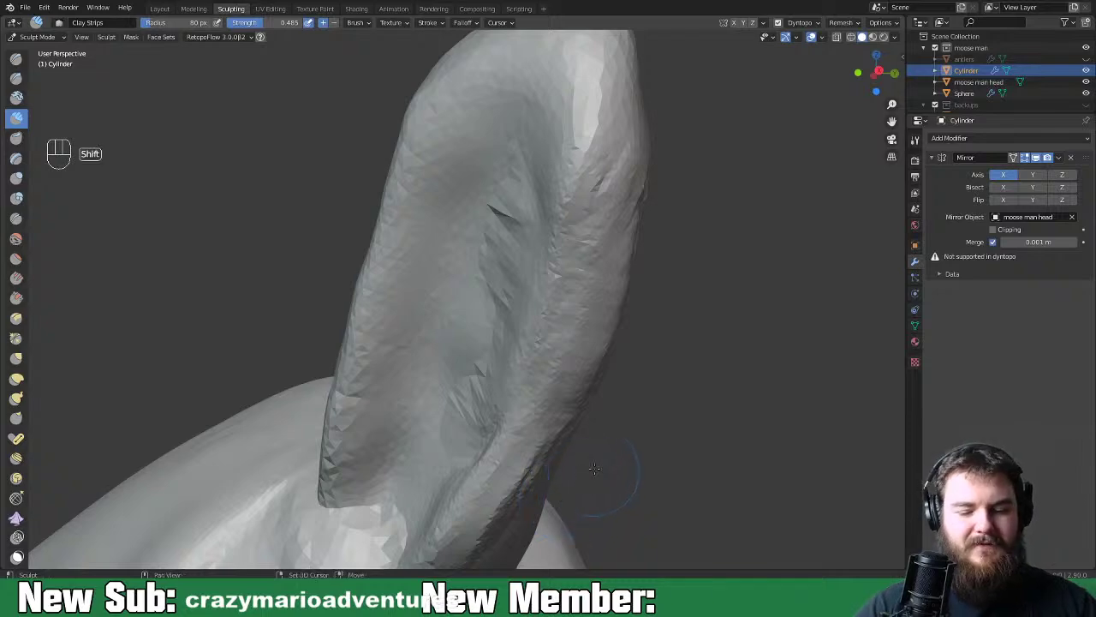
middle_click_drag(510, 448, 553, 328, "shift")
mouse_move(554, 328)
left_mouse_down()
mouse_move(540, 330)
mouse_move(514, 394)
mouse_move(460, 397)
mouse_move(466, 437)
left_mouse_up()
Build up volume along the back of the ear from base to tip with long Clay Strips strokes
middle_click_drag(467, 437, 539, 453)
mouse_move(539, 453)
left_mouse_down()
mouse_move(557, 429)
mouse_move(565, 377)
mouse_move(724, 211)
mouse_move(707, 147)
mouse_move(530, 352)
left_mouse_up()
middle_click_drag(530, 353, 465, 409)
mouse_move(530, 365)
middle_mouse_down()
mouse_move(585, 445)
mouse_move(560, 323)
middle_mouse_up()
mouse_move(638, 480)
left_mouse_down()
mouse_move(604, 249)
mouse_move(573, 357)
mouse_move(478, 169)
left_mouse_up()
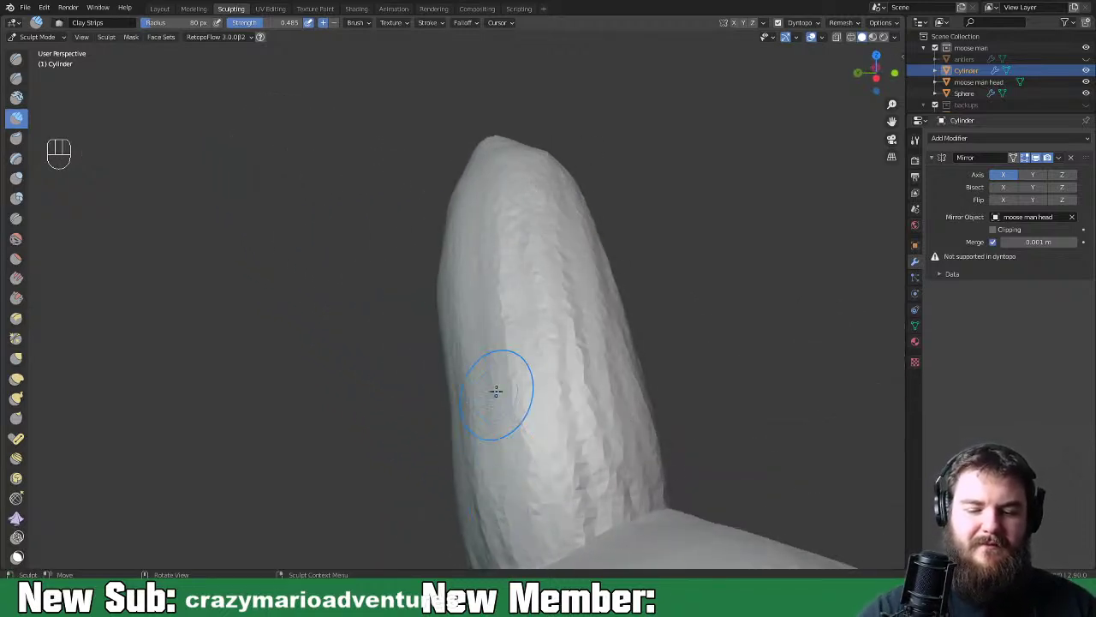
middle_click_drag(492, 409, 560, 367)
mouse_move(560, 367)
left_mouse_down()
mouse_move(477, 386)
mouse_move(308, 205)
mouse_move(555, 510)
left_mouse_up()
mouse_move(504, 449)
middle_mouse_down()
mouse_move(550, 403)
mouse_move(552, 374)
middle_mouse_up()
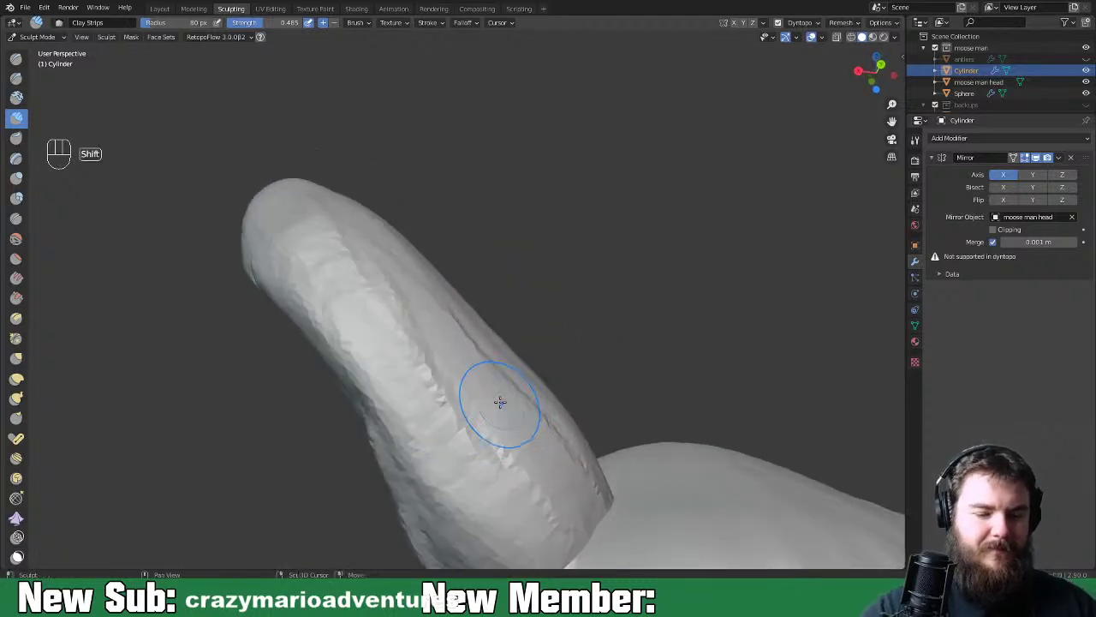
Smooth the clay strokes on the back and outer side of the ear into an even, rounded surface
middle_click_drag(502, 402, 577, 363, "shift")
left_click_drag(425, 272, 469, 374, "shift")
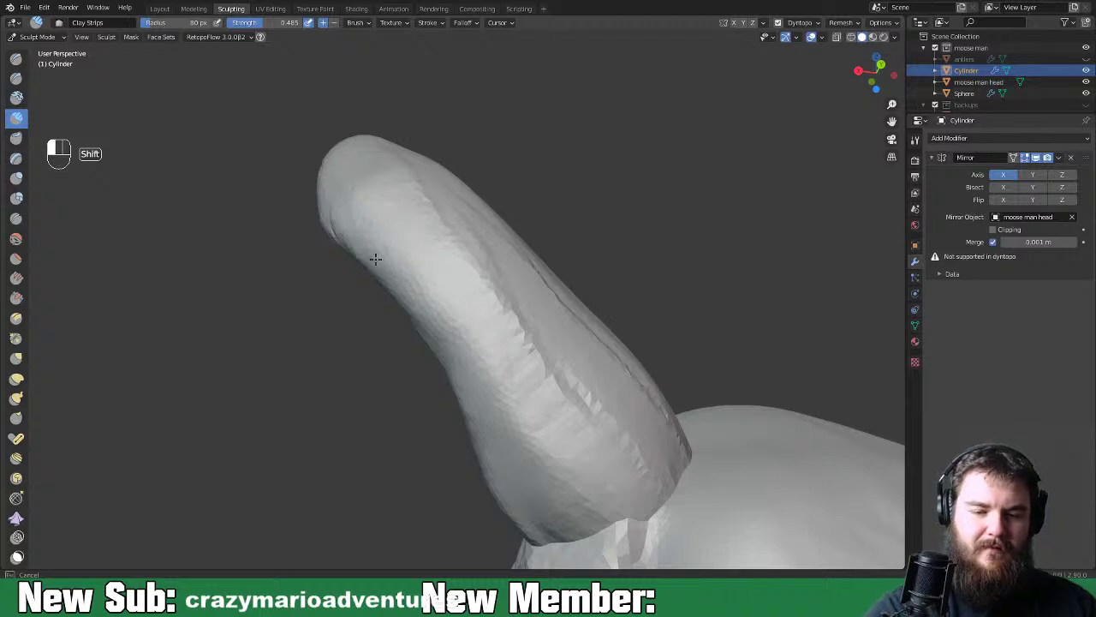
middle_click_drag(557, 268, 599, 402)
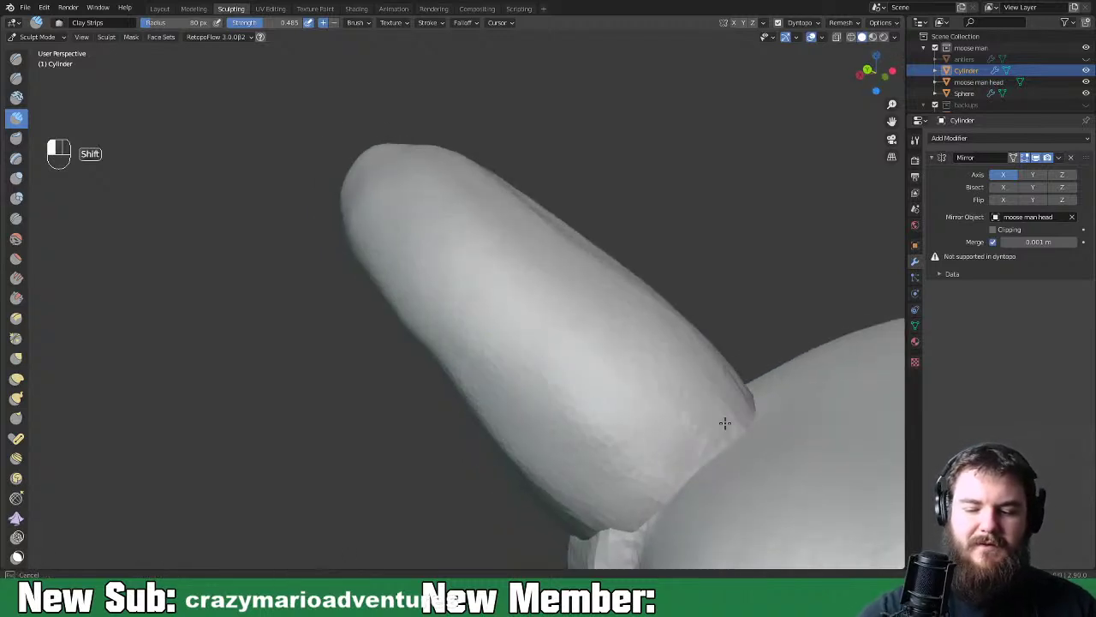
mouse_move(671, 325)
middle_mouse_down()
mouse_move(611, 318)
mouse_move(462, 154)
middle_mouse_up()
left_click_drag(453, 144, 494, 342, "shift")
left_click_drag(523, 437, 578, 484, "shift")
Add clay to the tip of the ear with Clay Strips
mouse_move(462, 283)
middle_mouse_down()
mouse_move(591, 244)
mouse_move(583, 326)
middle_mouse_up()
left_click_drag(522, 235, 514, 221)
mouse_move(506, 214)
middle_mouse_down()
mouse_move(605, 197)
mouse_move(538, 262)
middle_mouse_up()
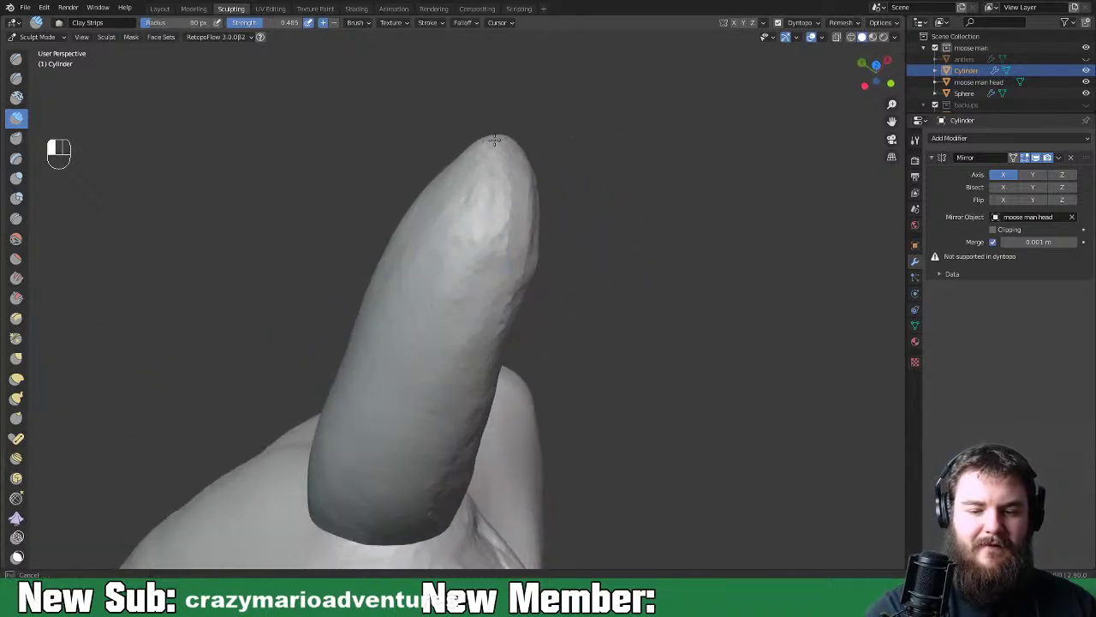
Build up the back of the ear toward its tip with Clay Strips and smooth the strokes
mouse_move(517, 196)
left_mouse_down()
mouse_move(506, 172)
mouse_move(511, 265)
mouse_move(448, 186)
mouse_move(479, 158)
left_mouse_up()
mouse_move(508, 192)
middle_mouse_down()
mouse_move(528, 195)
mouse_move(656, 146)
middle_mouse_up()
mouse_move(454, 310)
middle_mouse_down("shift")
mouse_move(565, 282)
mouse_move(588, 291)
middle_mouse_up("shift")
mouse_move(457, 278)
left_mouse_down()
mouse_move(436, 261)
mouse_move(472, 287)
mouse_move(519, 277)
left_mouse_up()
mouse_move(523, 184)
left_mouse_down("shift")
mouse_move(496, 283)
mouse_move(423, 224)
left_mouse_up("shift")
left_click_drag(525, 252, 592, 283, "shift")
Fill the holes and build up the inner front wall of the ear down to its base, using Clay Strips at 59 px radius
mouse_move(598, 224)
middle_mouse_down()
mouse_move(702, 322)
mouse_move(809, 291)
mouse_move(844, 304)
middle_mouse_up()
middle_click_drag(626, 395, 737, 269, "shift")
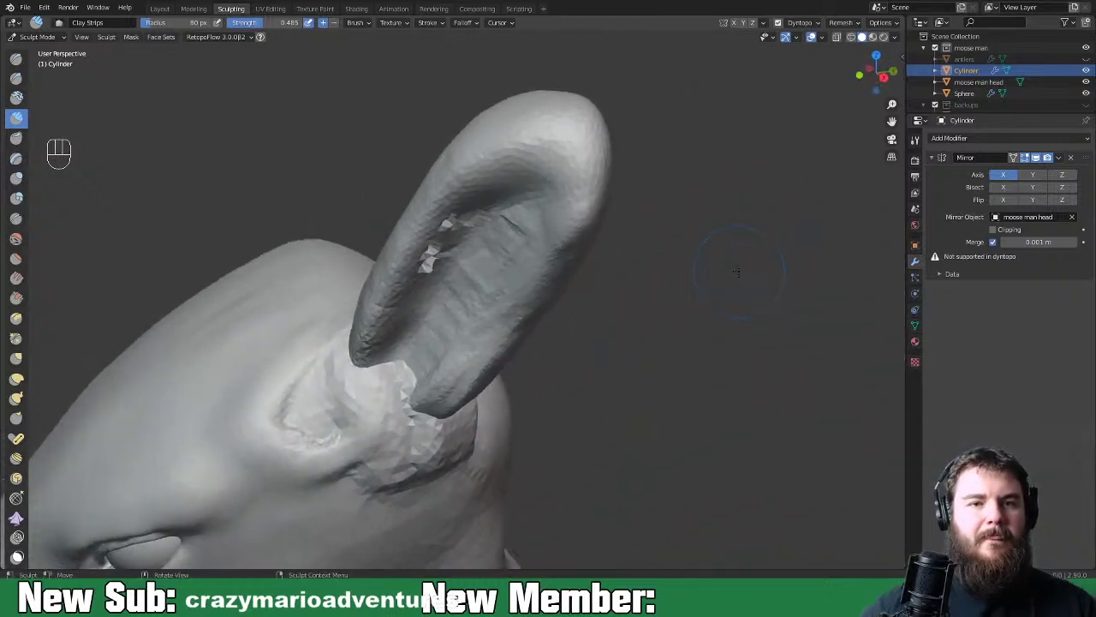
scroll(659, 330, "up", 2)
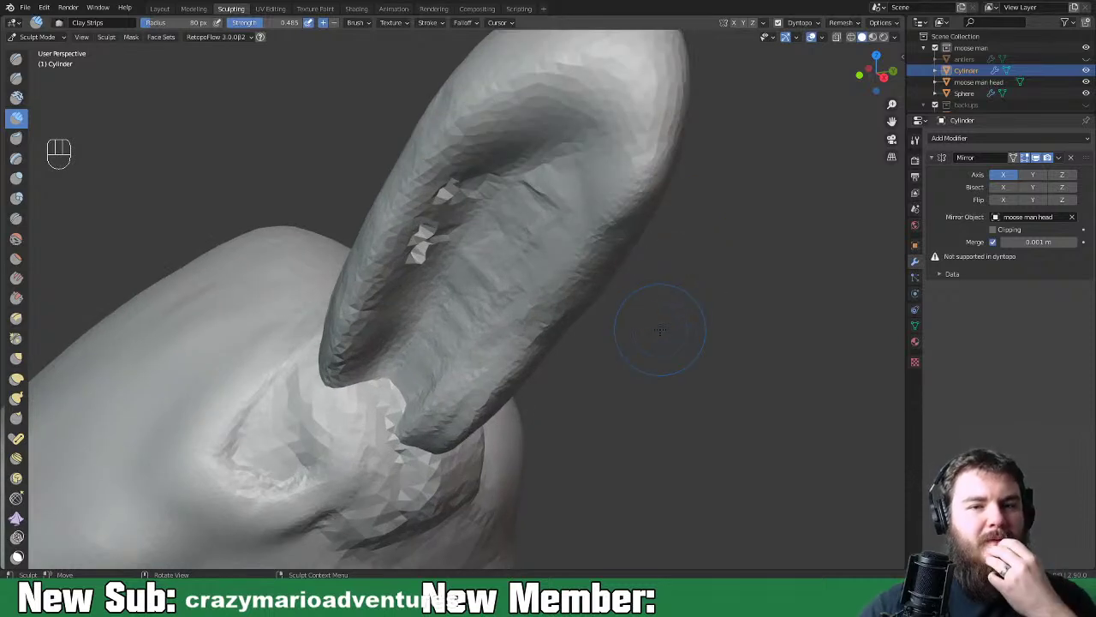
middle_click_drag(660, 329, 643, 354)
key("f")
left_click(636, 343)
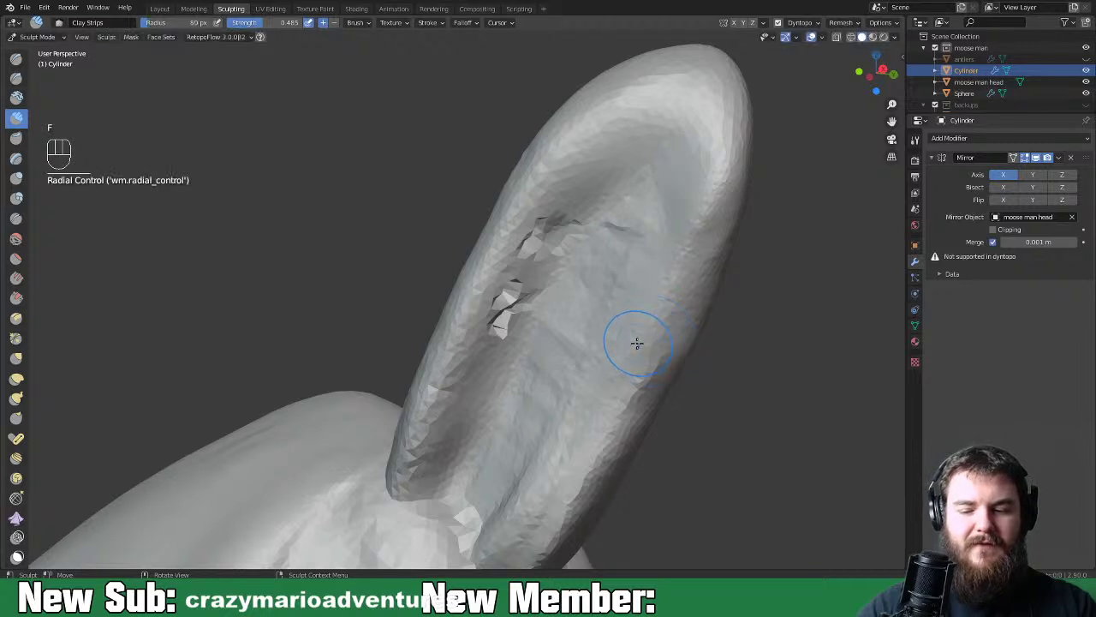
mouse_move(548, 240)
left_mouse_down()
mouse_move(511, 326)
mouse_move(565, 199)
mouse_move(505, 330)
mouse_move(518, 310)
left_mouse_up()
mouse_move(451, 424)
left_mouse_down()
mouse_move(433, 475)
mouse_move(450, 408)
left_mouse_up()
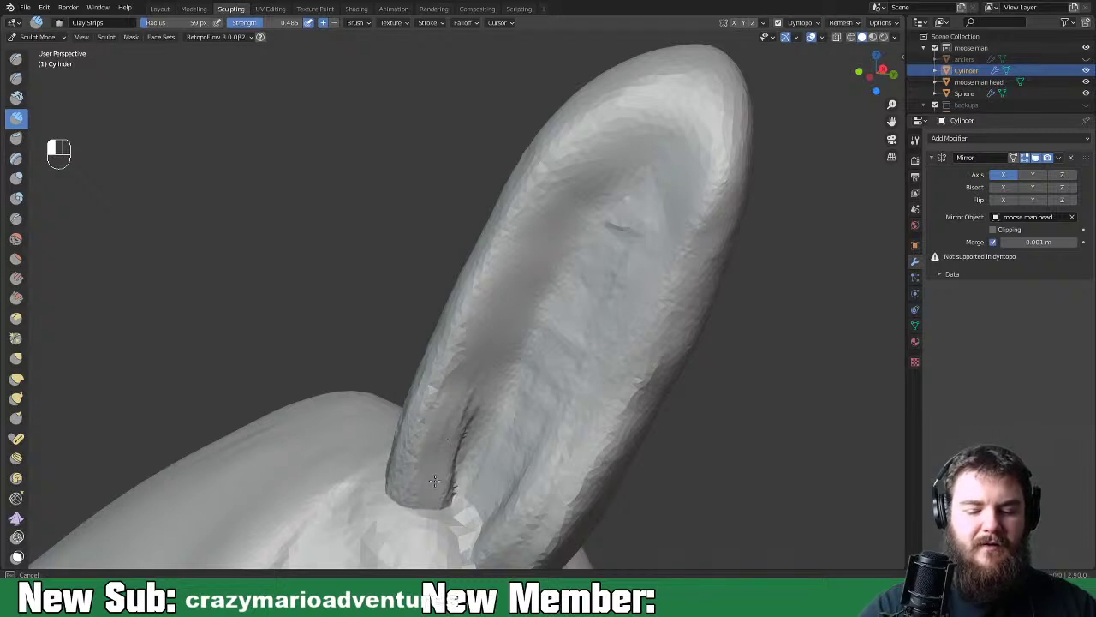
mouse_move(419, 465)
left_mouse_down()
mouse_move(455, 441)
mouse_move(455, 359)
left_mouse_up()
mouse_move(414, 462)
left_mouse_down()
mouse_move(387, 518)
mouse_move(455, 423)
left_mouse_up()
Thicken and smooth the outer front side of the ear from its base upward, using Clay Strips at 87 px radius
key("f")
left_click(416, 454)
mouse_move(426, 440)
middle_mouse_down()
mouse_move(497, 431)
mouse_move(470, 484)
mouse_move(542, 437)
middle_mouse_up()
mouse_move(441, 415)
left_mouse_down()
mouse_move(398, 325)
mouse_move(460, 280)
mouse_move(563, 142)
mouse_move(514, 183)
mouse_move(467, 343)
mouse_move(557, 151)
mouse_move(550, 200)
mouse_move(568, 171)
mouse_move(551, 225)
mouse_move(597, 131)
mouse_move(492, 249)
mouse_move(529, 130)
left_mouse_up()
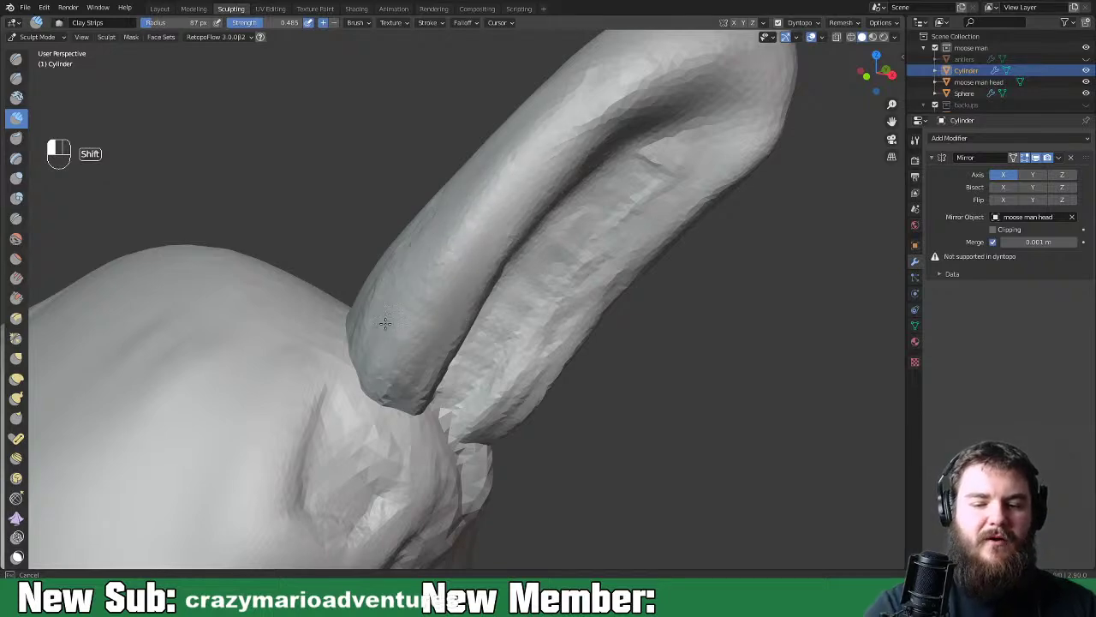
mouse_move(418, 371)
middle_mouse_down()
mouse_move(506, 428)
mouse_move(435, 423)
middle_mouse_up()
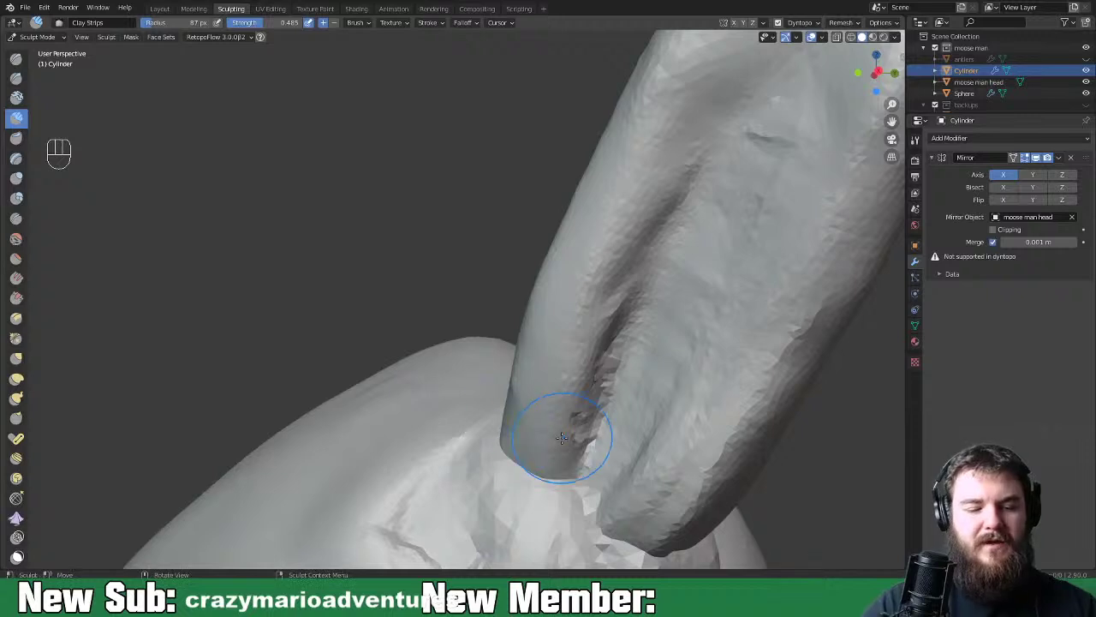
Pull the ear's lower front edge outward over the head with the Grab brush at 153 px radius, and smooth the inner fold
key("space")
key("space")
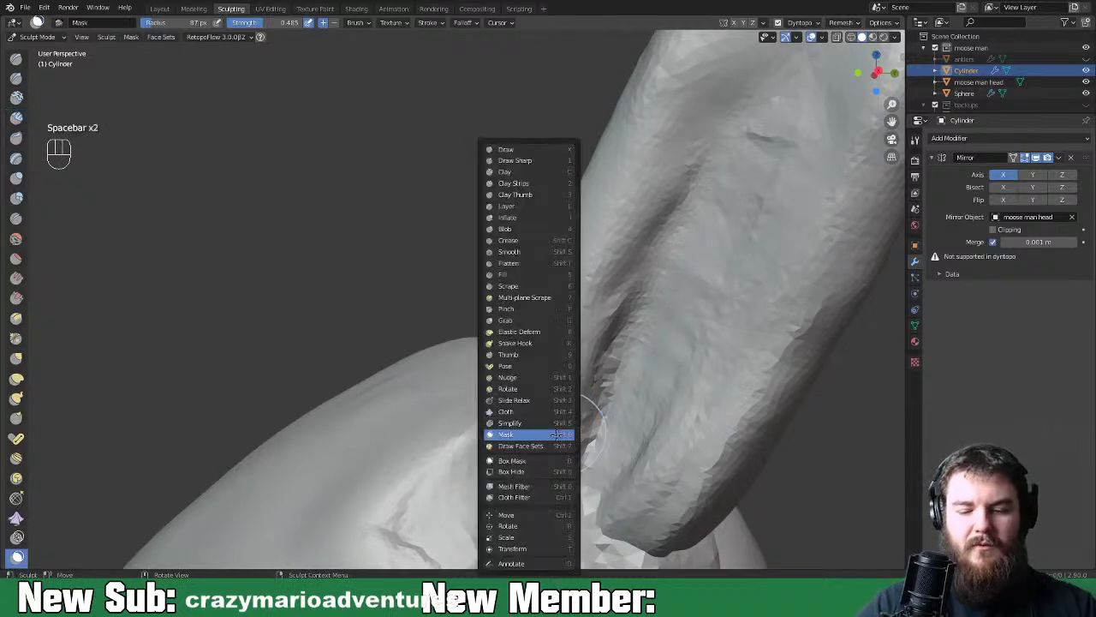
left_click(514, 321)
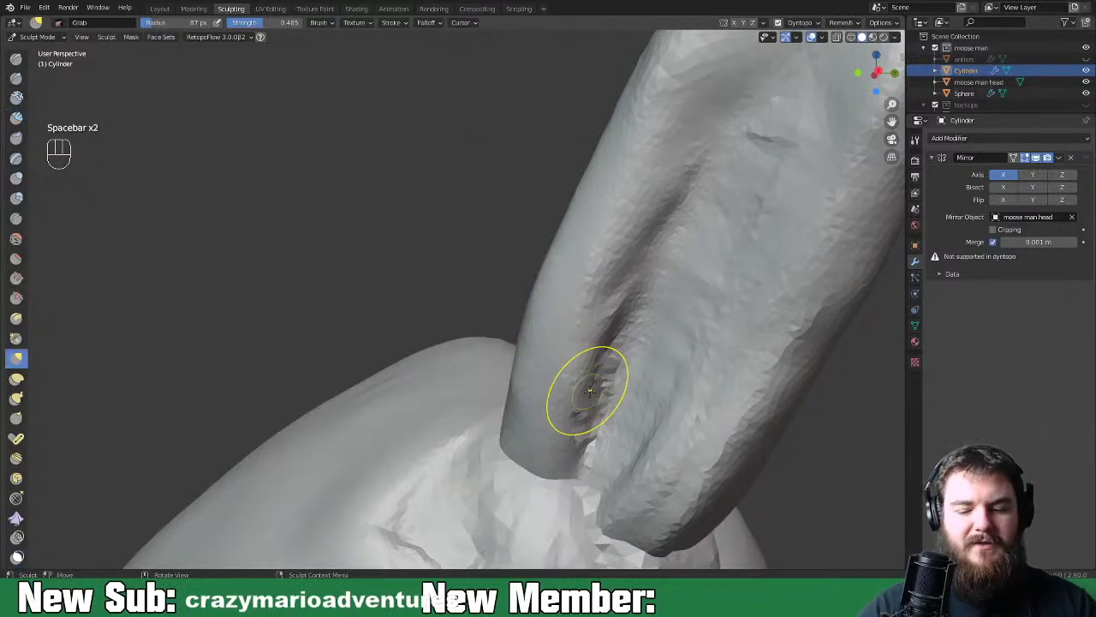
key("f")
left_click(531, 421)
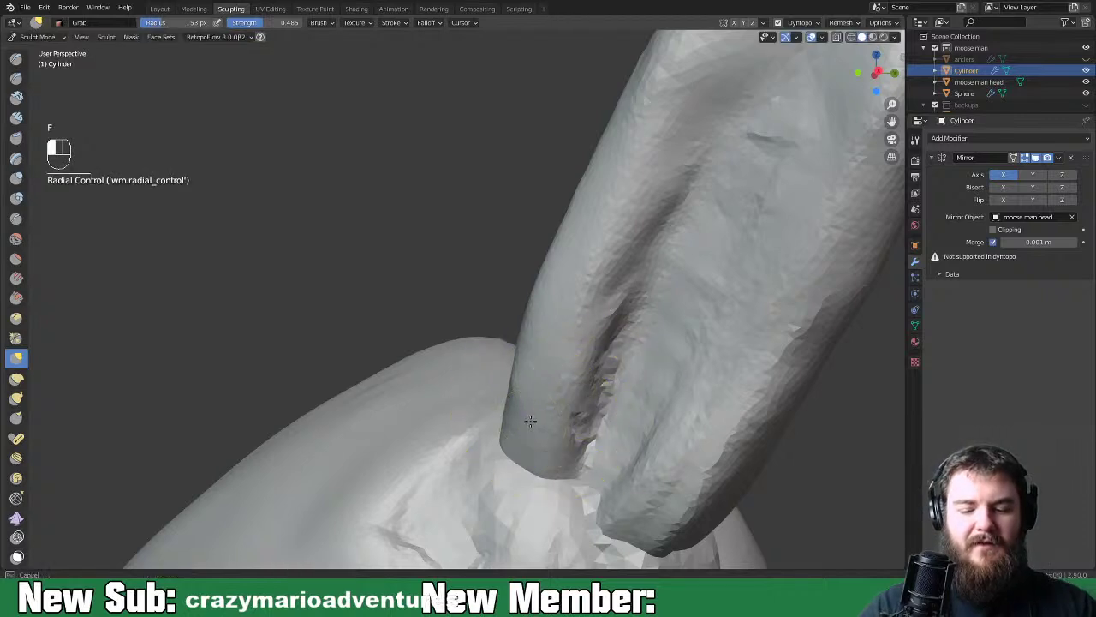
left_click_drag(531, 421, 516, 424)
mouse_move(558, 377)
left_mouse_down()
mouse_move(529, 379)
mouse_move(575, 298)
mouse_move(602, 325)
mouse_move(552, 418)
mouse_move(511, 431)
left_mouse_up()
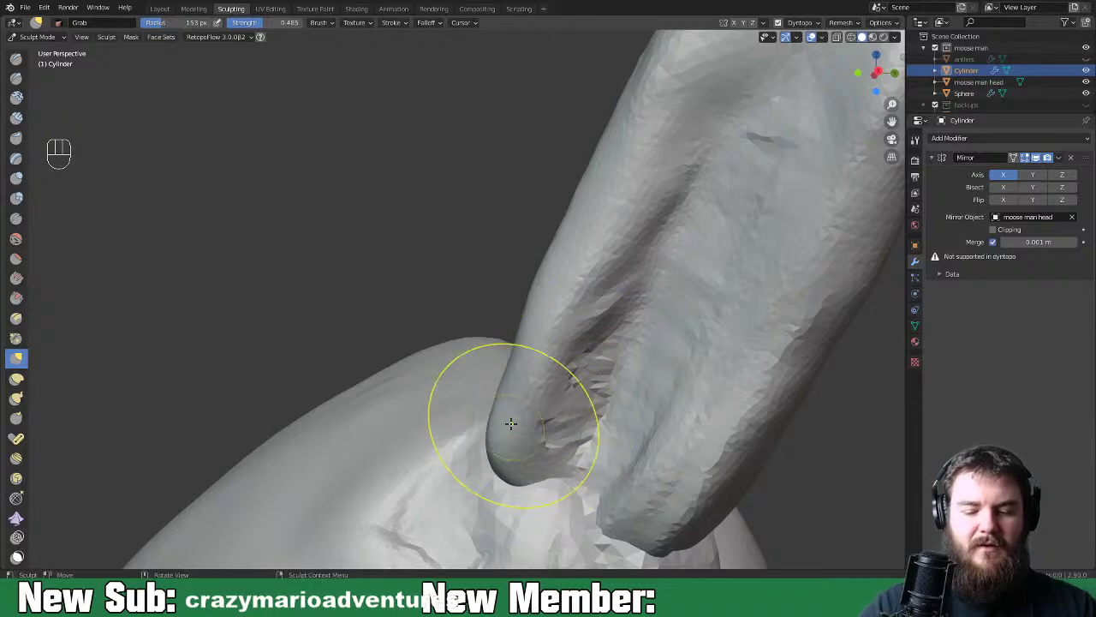
mouse_move(576, 354)
middle_mouse_down()
mouse_move(636, 345)
mouse_move(526, 428)
middle_mouse_up()
mouse_move(526, 428)
left_mouse_down()
mouse_move(477, 489)
mouse_move(489, 511)
mouse_move(471, 485)
mouse_move(480, 448)
left_mouse_up()
mouse_move(504, 403)
left_mouse_down()
mouse_move(533, 374)
mouse_move(574, 367)
mouse_move(598, 320)
left_mouse_up()
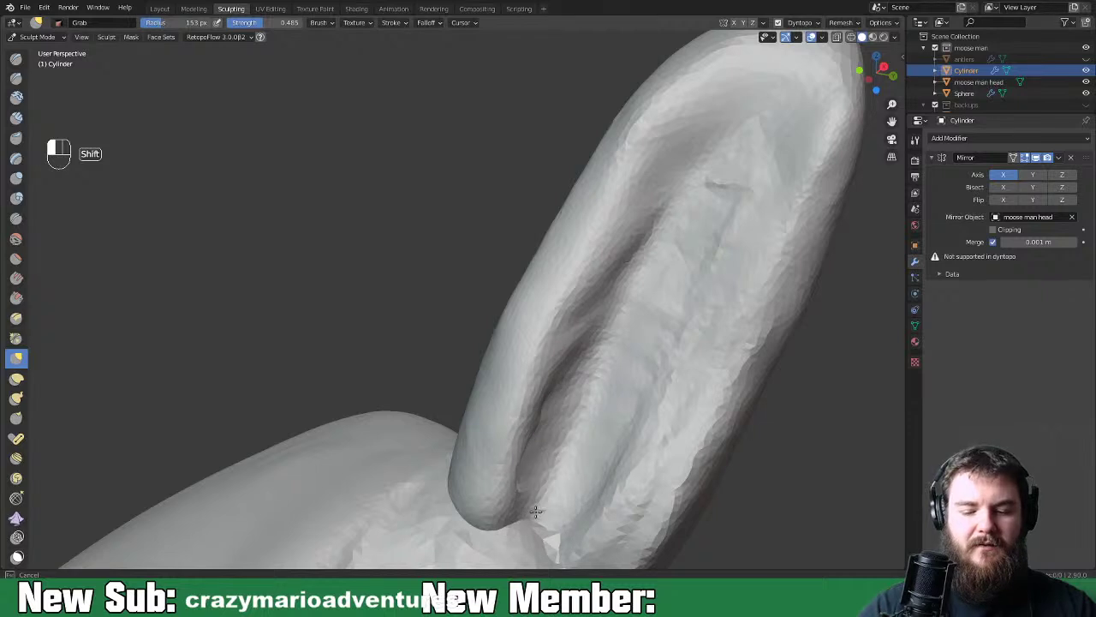
Inflate the inner surface near the base of the ear, using the Inflate brush at 60 px radius
mouse_move(538, 454)
middle_mouse_down()
mouse_move(600, 423)
mouse_move(557, 436)
middle_mouse_up()
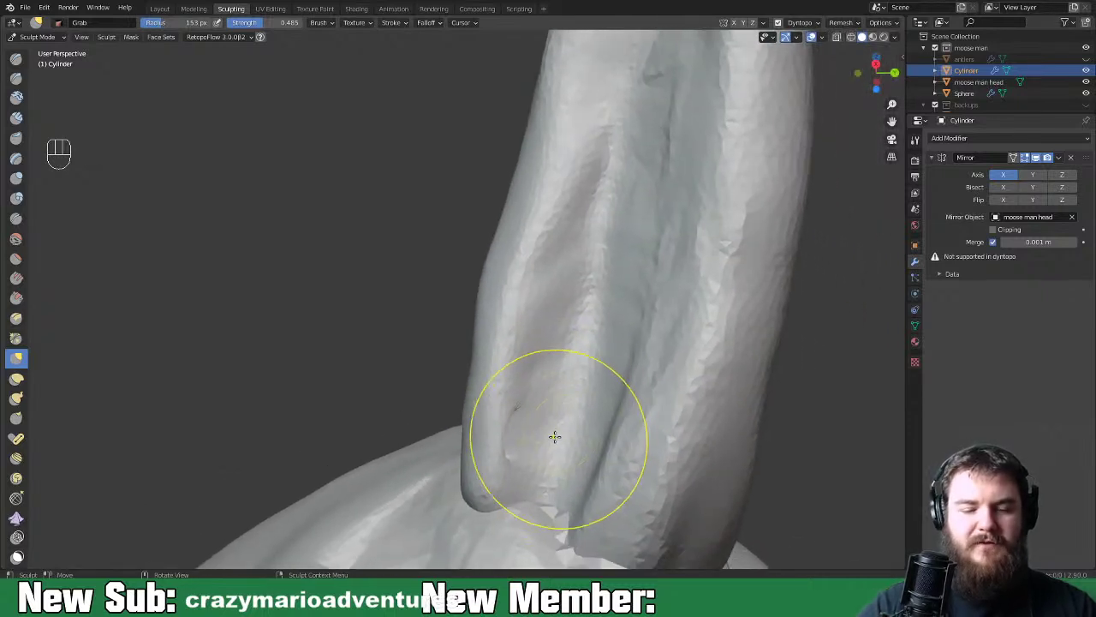
key("f")
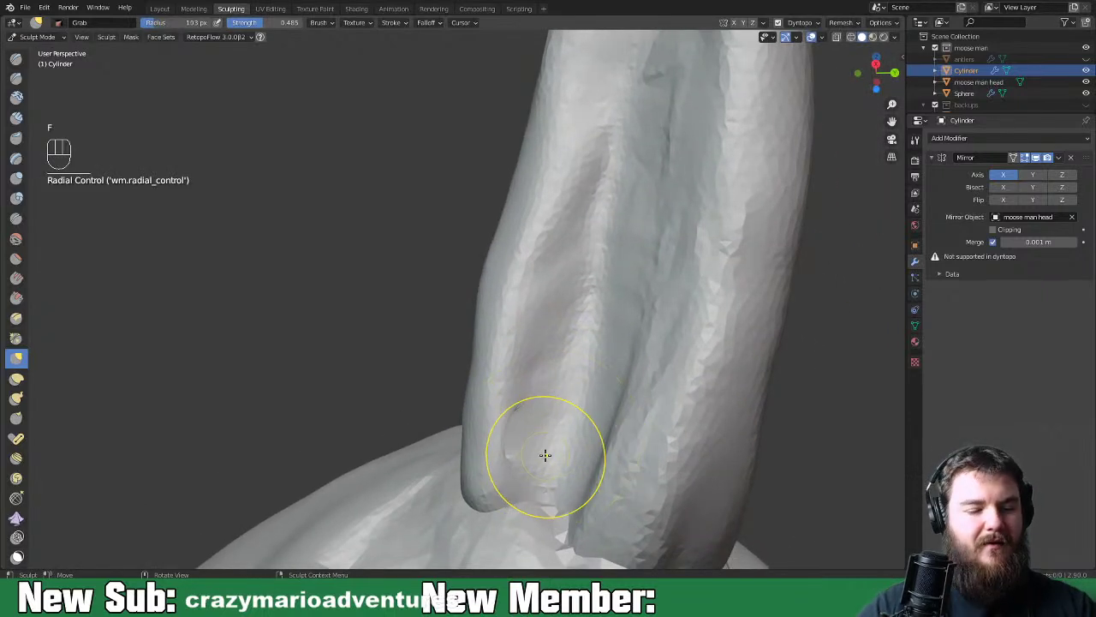
key("space")
key("space")
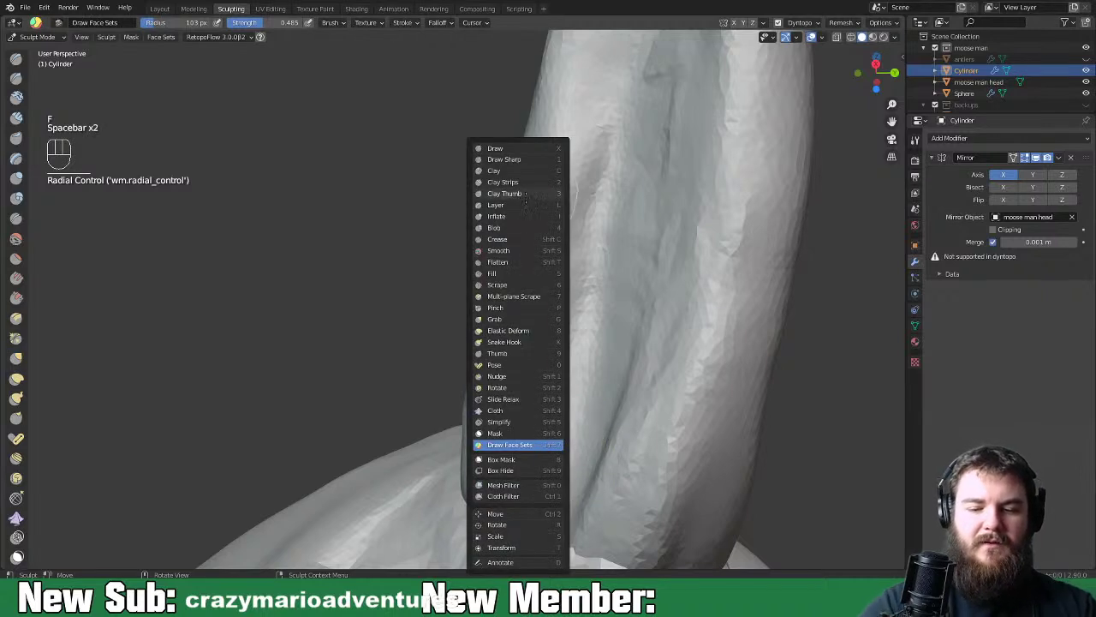
left_click(523, 216)
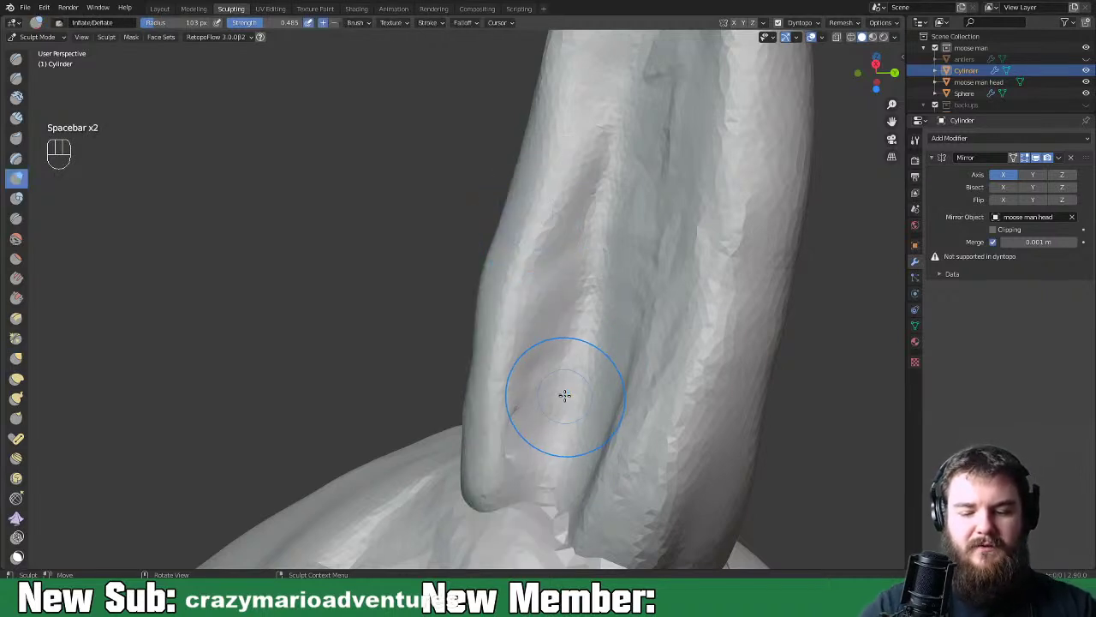
key("f")
left_click(538, 403)
middle_click_drag(538, 403, 573, 407)
left_click_drag(574, 408, 566, 454)
mouse_move(550, 403)
left_mouse_down()
mouse_move(558, 399)
mouse_move(553, 428)
mouse_move(563, 416)
mouse_move(558, 448)
mouse_move(557, 421)
left_mouse_up()
mouse_move(557, 420)
middle_mouse_down()
mouse_move(649, 404)
mouse_move(620, 380)
mouse_move(677, 400)
middle_mouse_up()
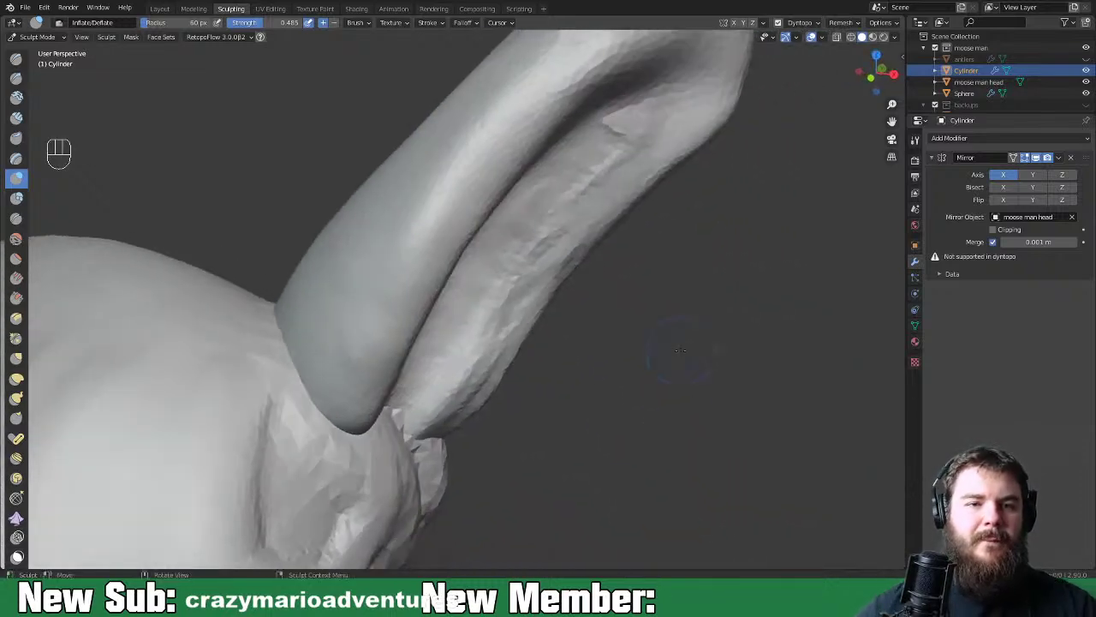
Inflate the ear's rear rim up to the tip and smooth the inside of the ear
scroll(708, 434, "down", 5)
middle_click_drag(708, 435, 558, 380)
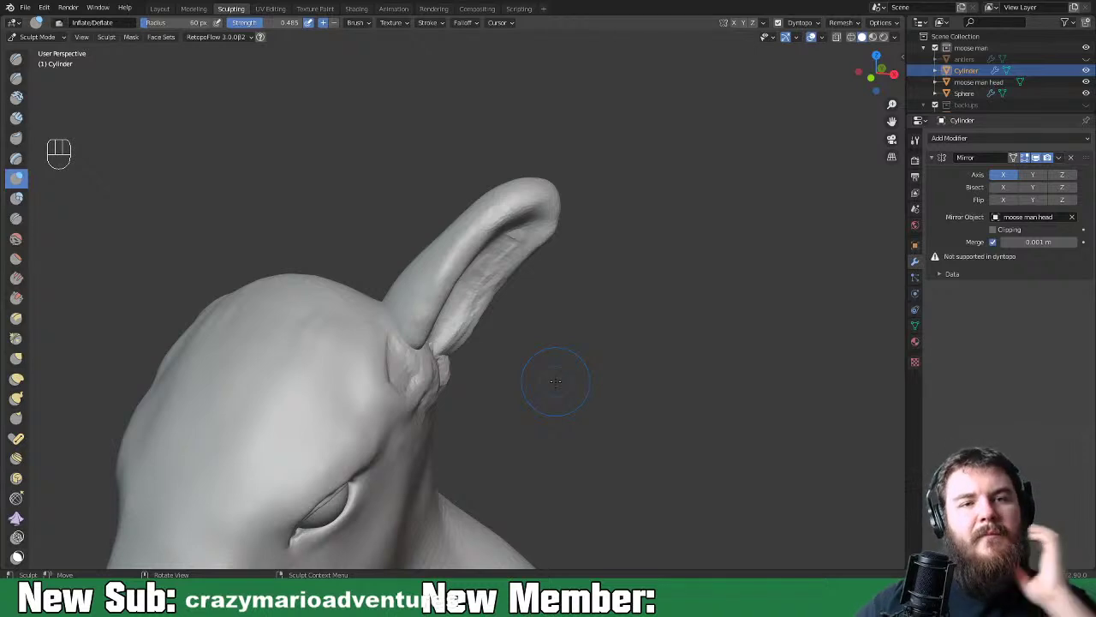
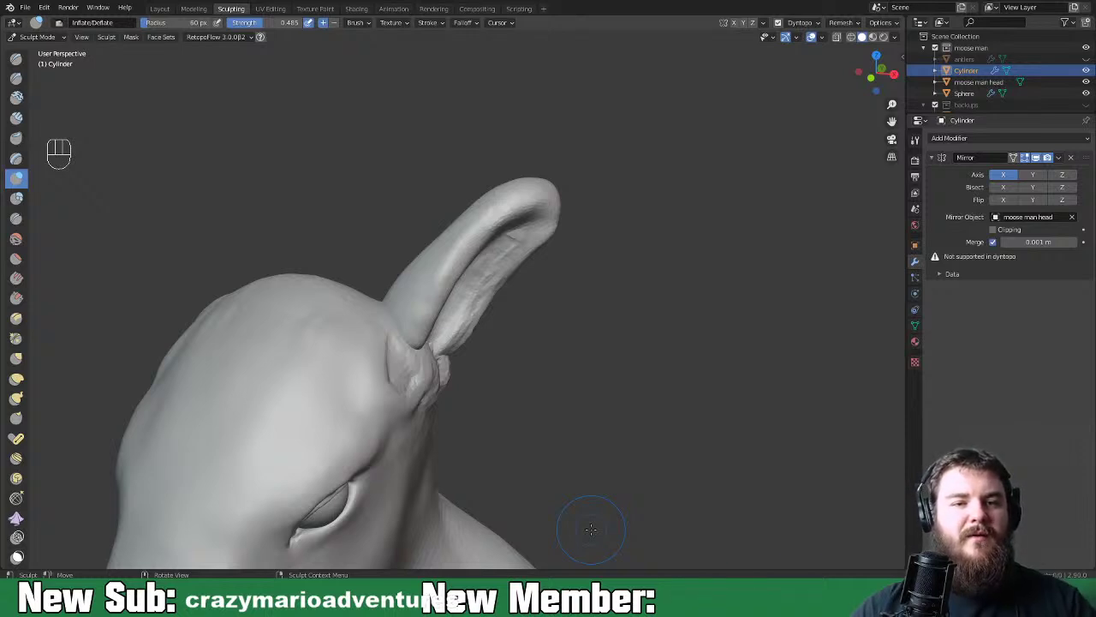
middle_click_drag(586, 401, 595, 313)
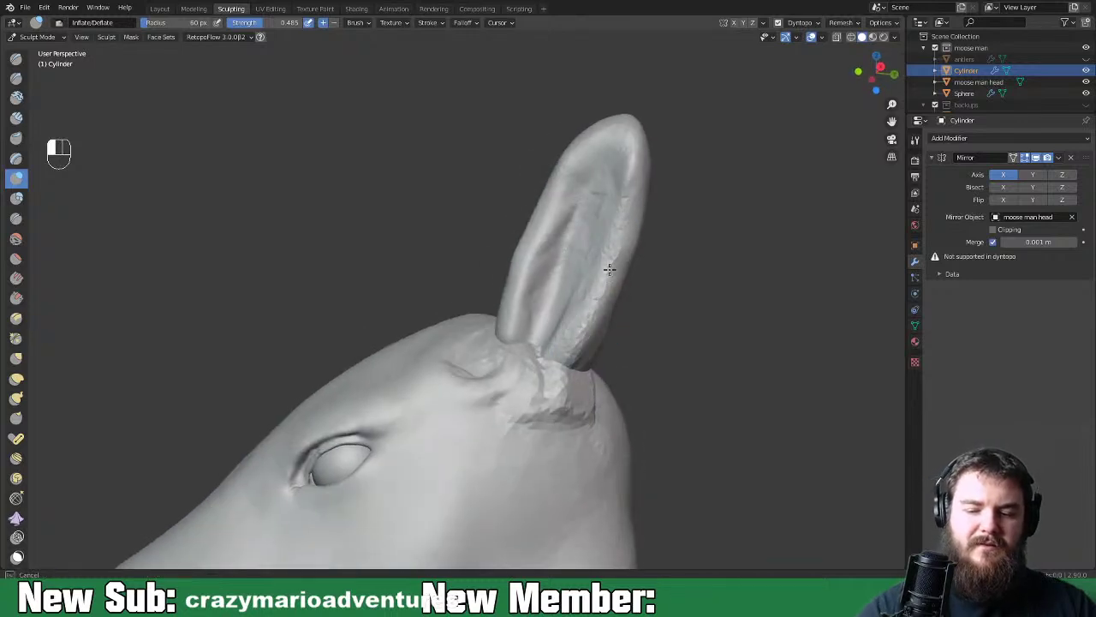
left_click_drag(612, 279, 636, 173)
left_click_drag(534, 311, 613, 146, "shift")
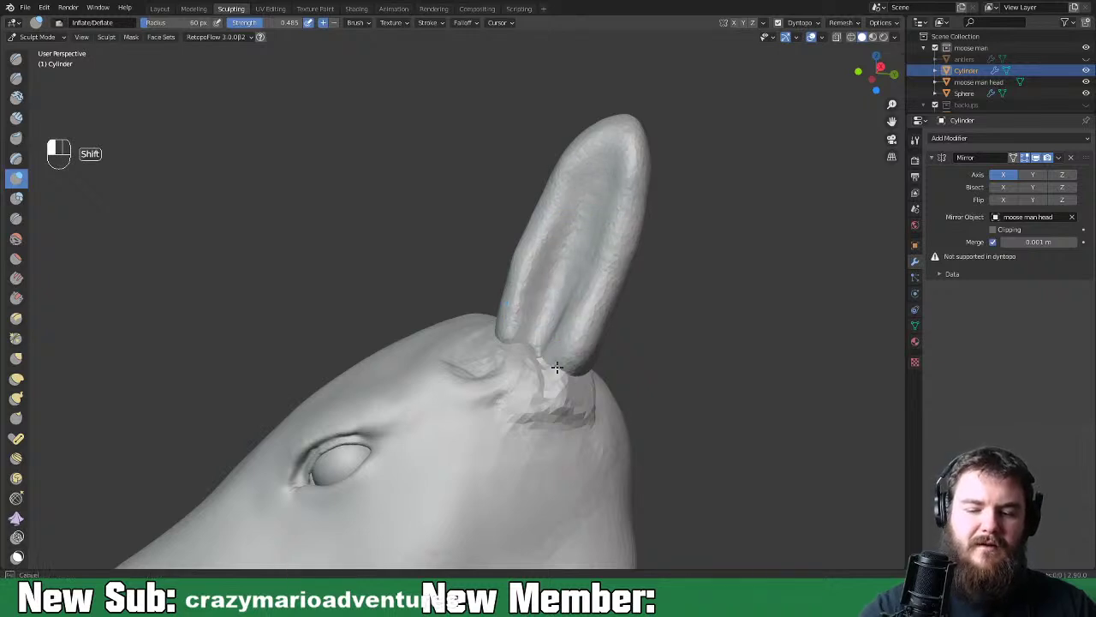
mouse_move(545, 377)
middle_mouse_down()
mouse_move(636, 372)
mouse_move(536, 394)
middle_mouse_up()
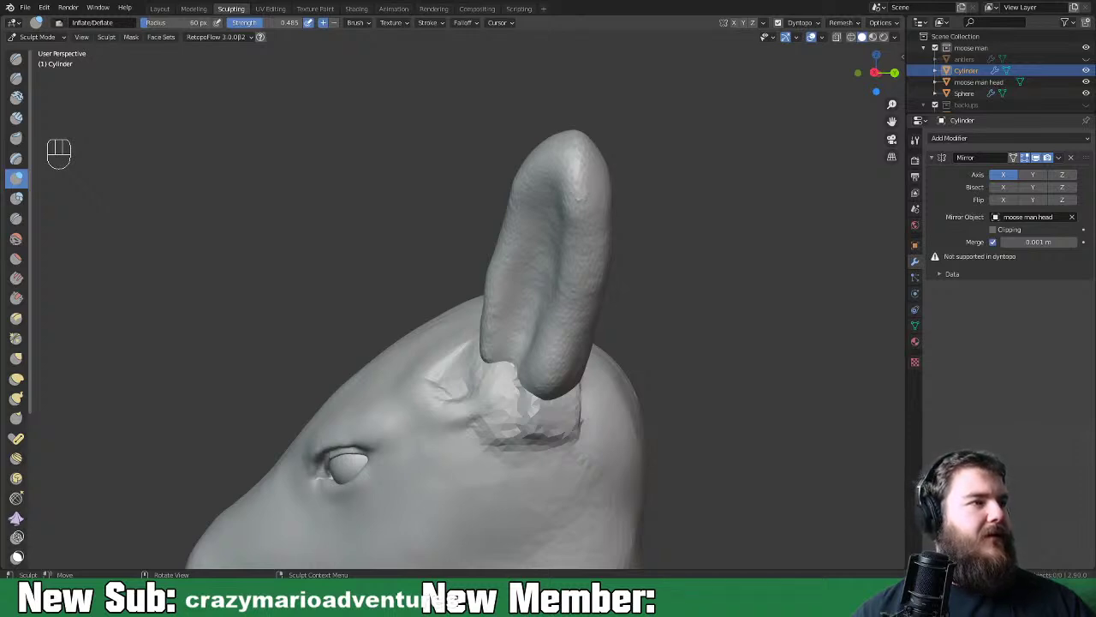
Carve creases down the inside of the ear from the tip to the base with the Crease brush
mouse_move(617, 392)
middle_mouse_down()
mouse_move(672, 388)
mouse_move(594, 352)
mouse_move(577, 382)
mouse_move(662, 375)
mouse_move(590, 365)
mouse_move(594, 383)
middle_mouse_up()
key("space")
key("space")
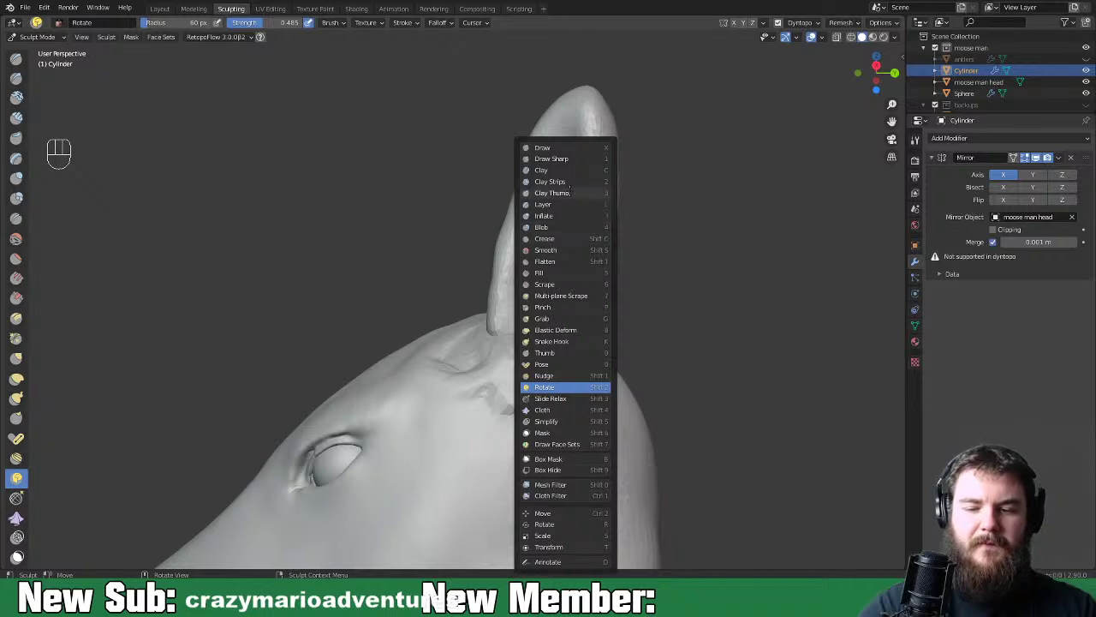
left_click(545, 238)
middle_click_drag(574, 232, 600, 257)
mouse_move(600, 257)
left_mouse_down()
mouse_move(631, 247)
mouse_move(557, 366)
left_mouse_up()
middle_click_drag(557, 367, 571, 274)
left_click_drag(571, 274, 533, 373)
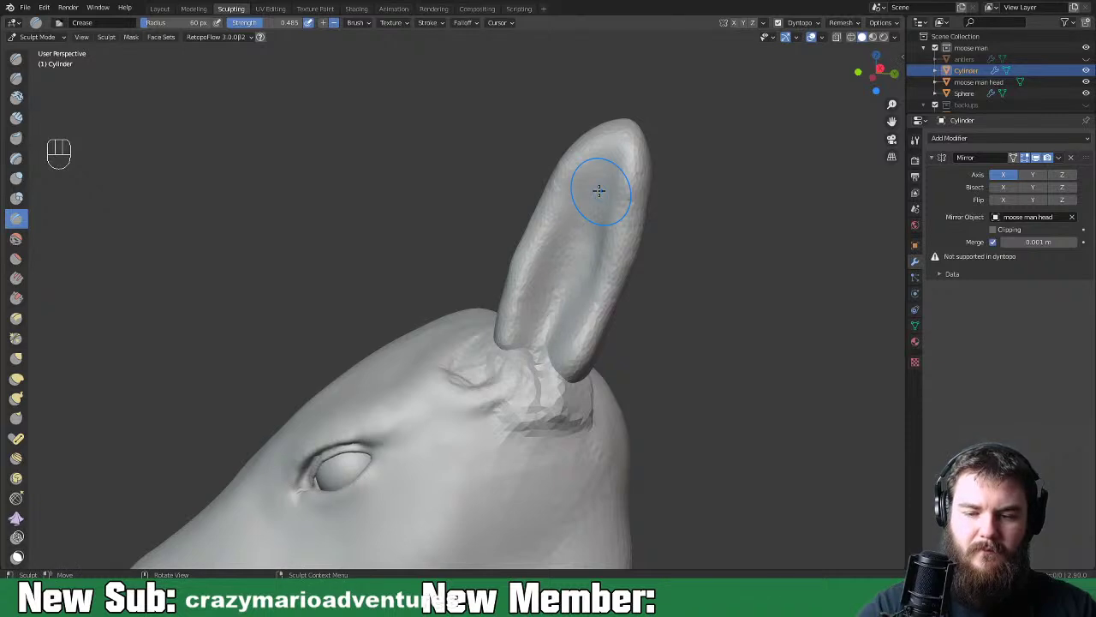
mouse_move(609, 176)
left_mouse_down()
mouse_move(548, 274)
mouse_move(557, 299)
left_mouse_up()
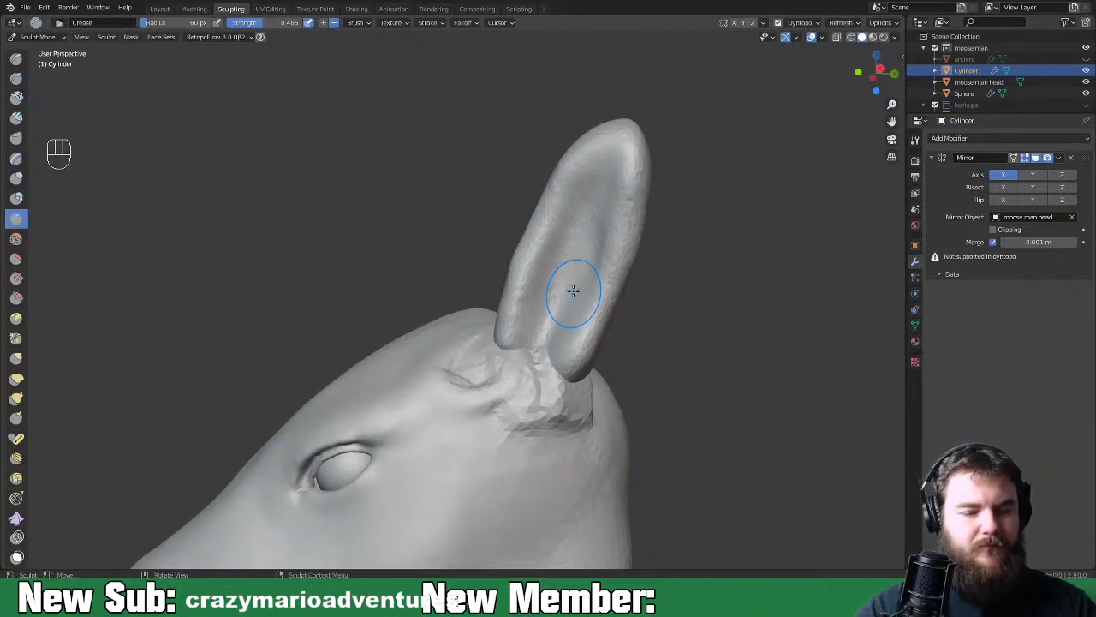
Deepen the long grooves along the front and rear inner edges of the ear with the Crease brush
key("ctrl+equal")
key("ctrl+equal")
key("ctrl+equal")
key("ctrl+equal")
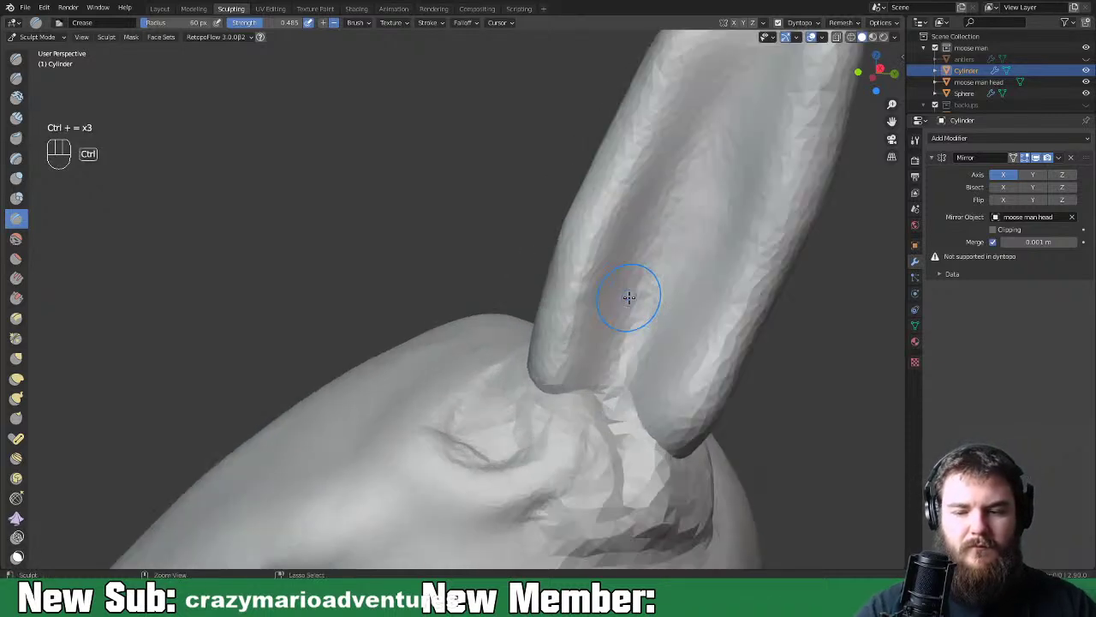
mouse_move(655, 281)
middle_mouse_down()
mouse_move(521, 367)
mouse_move(568, 340)
middle_mouse_up()
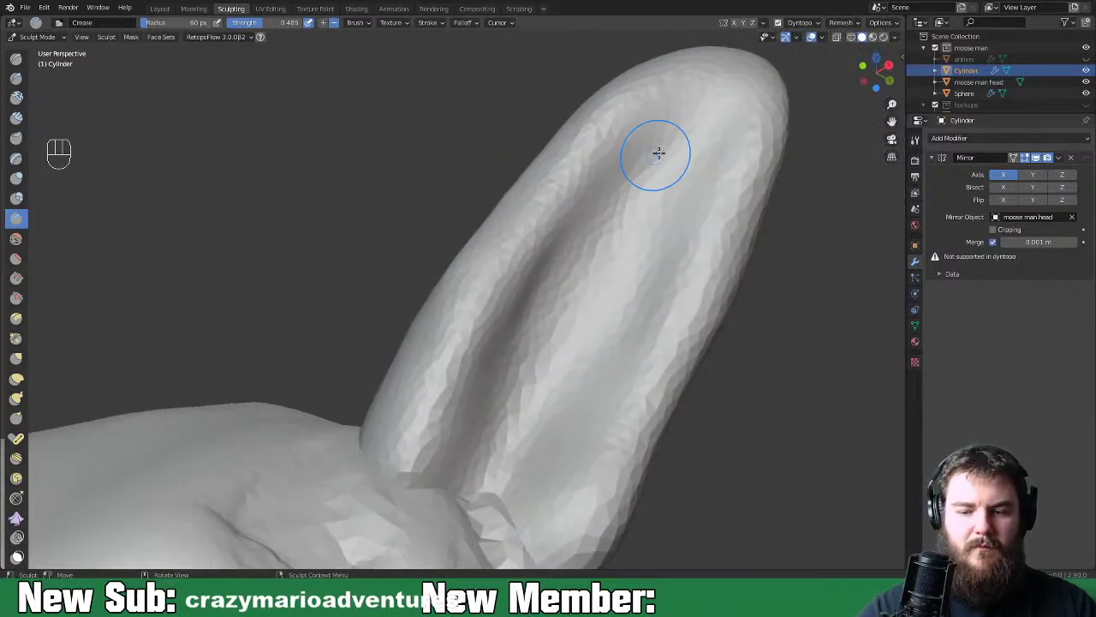
mouse_move(656, 162)
left_mouse_down()
mouse_move(565, 268)
mouse_move(474, 462)
left_mouse_up()
mouse_move(492, 524)
left_mouse_down()
mouse_move(484, 518)
mouse_move(548, 497)
left_mouse_up()
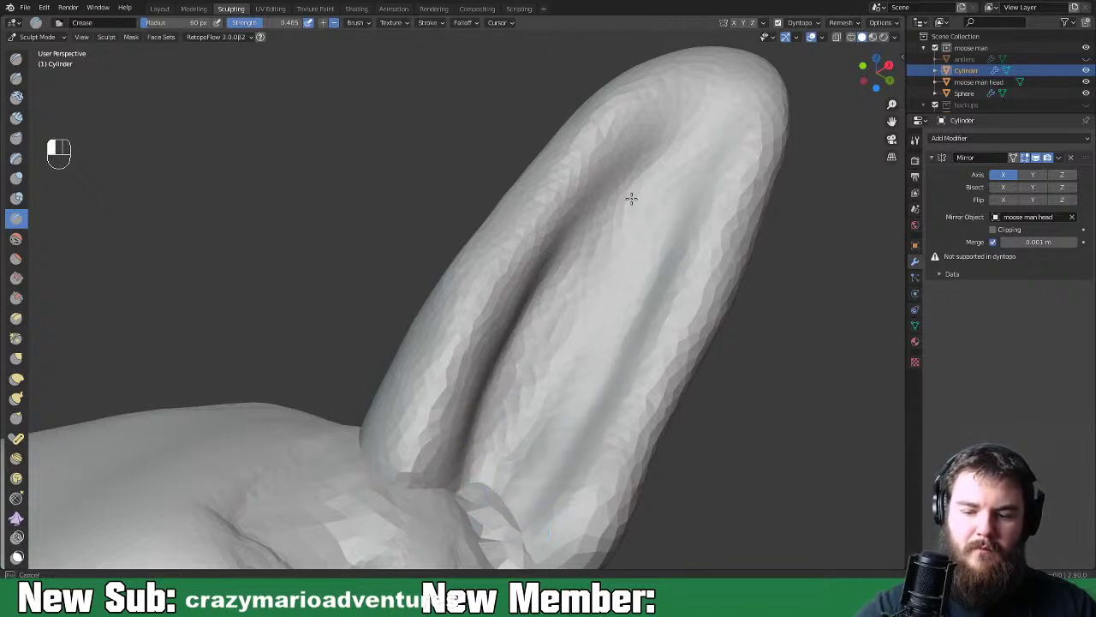
Crease the inner hollow beneath the ear's tip where it meets the rim
middle_click_drag(642, 423, 595, 274)
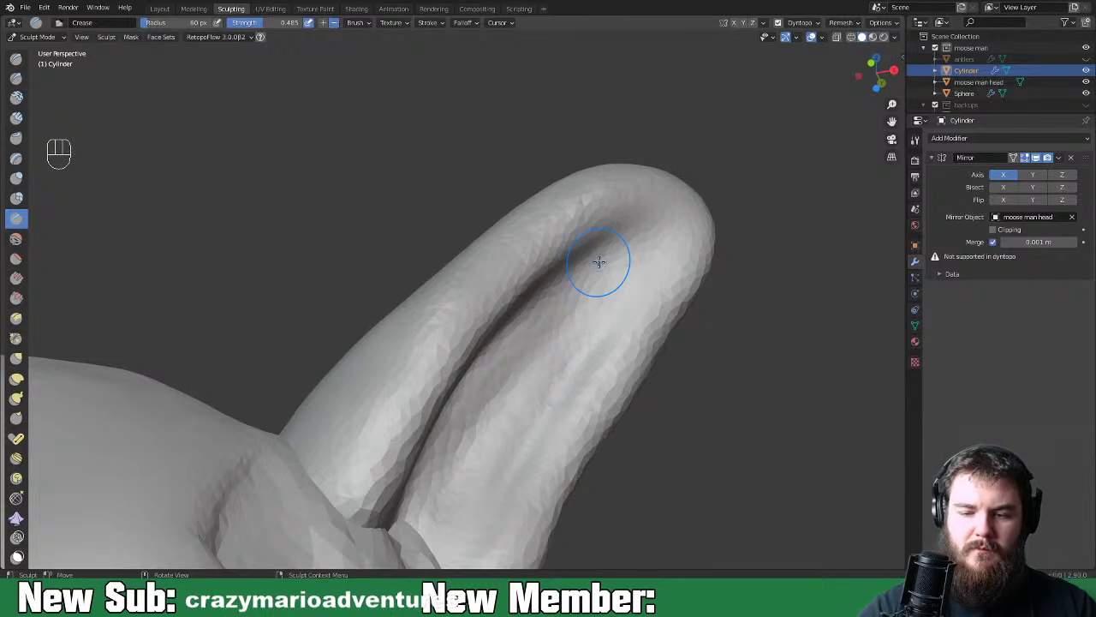
mouse_move(662, 235)
left_mouse_down()
mouse_move(587, 380)
mouse_move(599, 364)
mouse_move(559, 300)
mouse_move(553, 327)
left_mouse_up()
left_click_drag(636, 265, 588, 321)
mouse_move(588, 320)
middle_mouse_down()
mouse_move(496, 367)
mouse_move(494, 262)
middle_mouse_up()
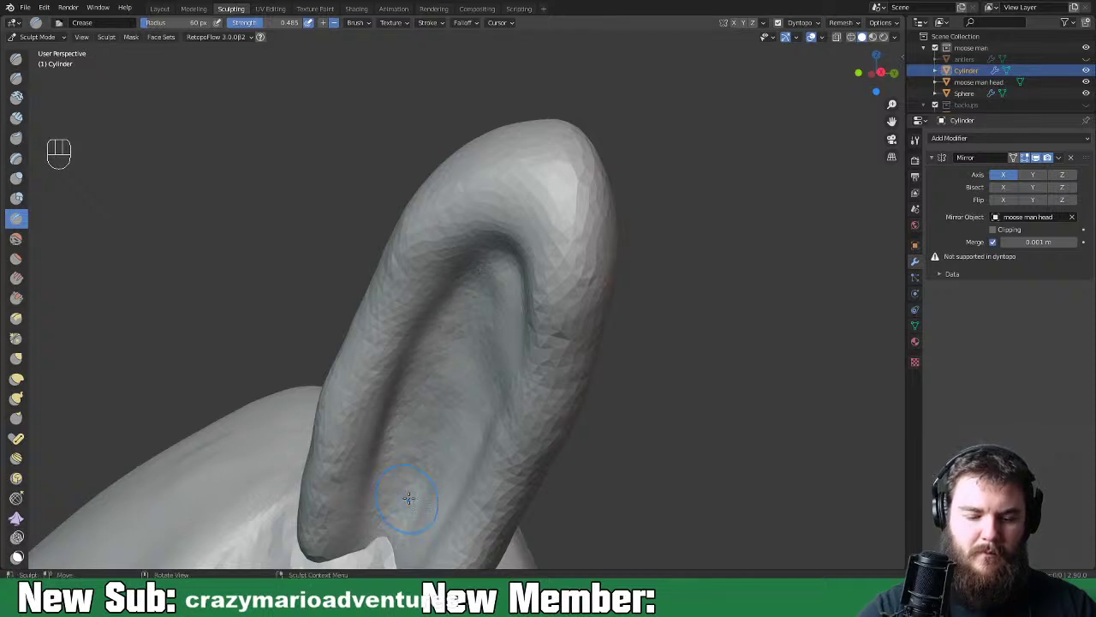
Crease the inner fold toward the ear's base and raise the lower front rim with the inverted Crease brush
middle_click_drag(430, 489, 470, 323)
left_click_drag(470, 323, 411, 321)
left_click_drag(398, 410, 406, 399)
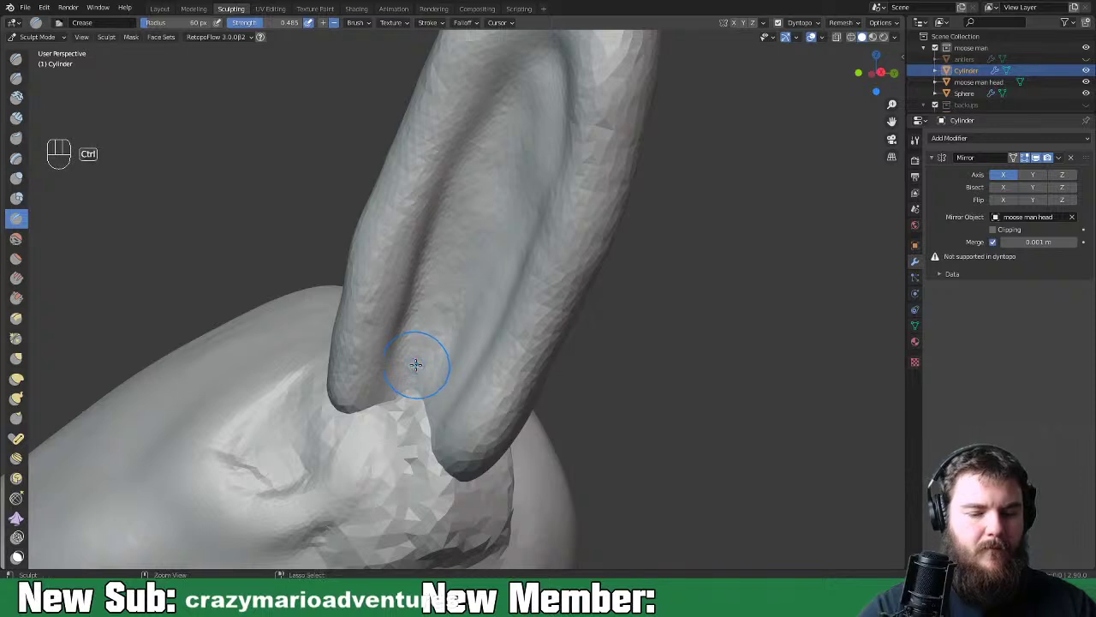
left_click_drag(380, 291, 364, 415, "ctrl")
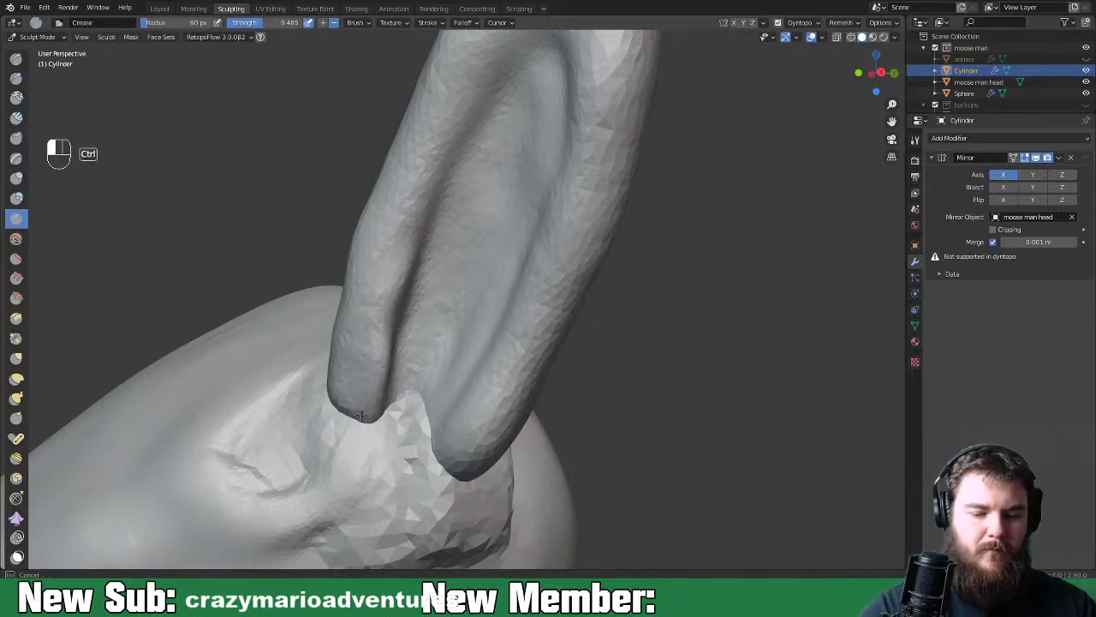
Sharpen the ear's rear inner edge with the inverted Crease brush and smooth the inner surface
middle_click_drag(452, 420, 497, 440)
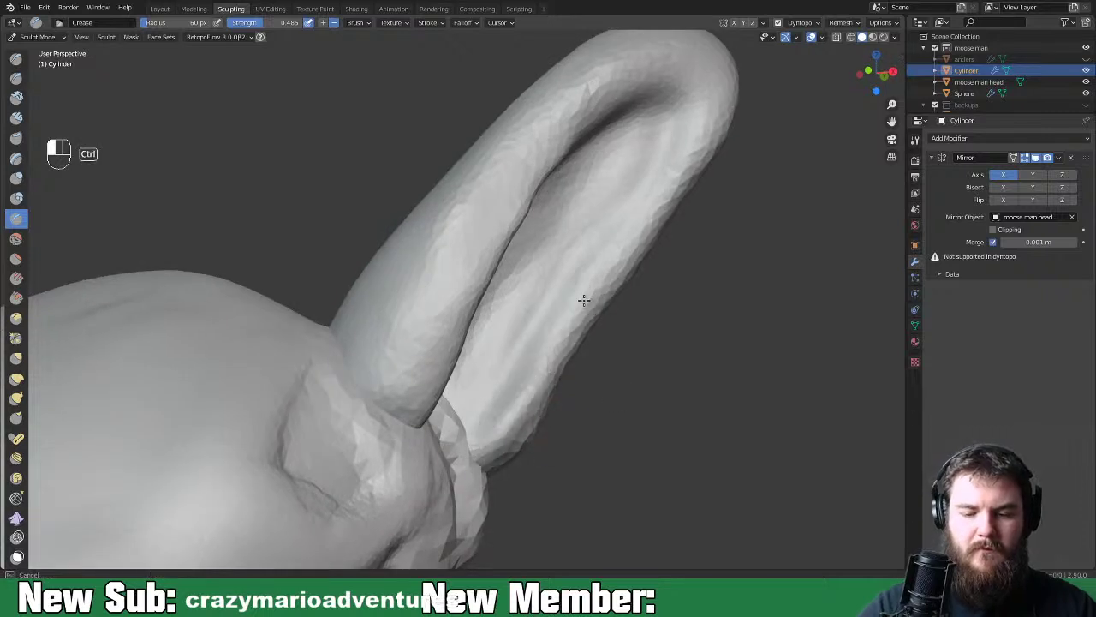
key("shift")
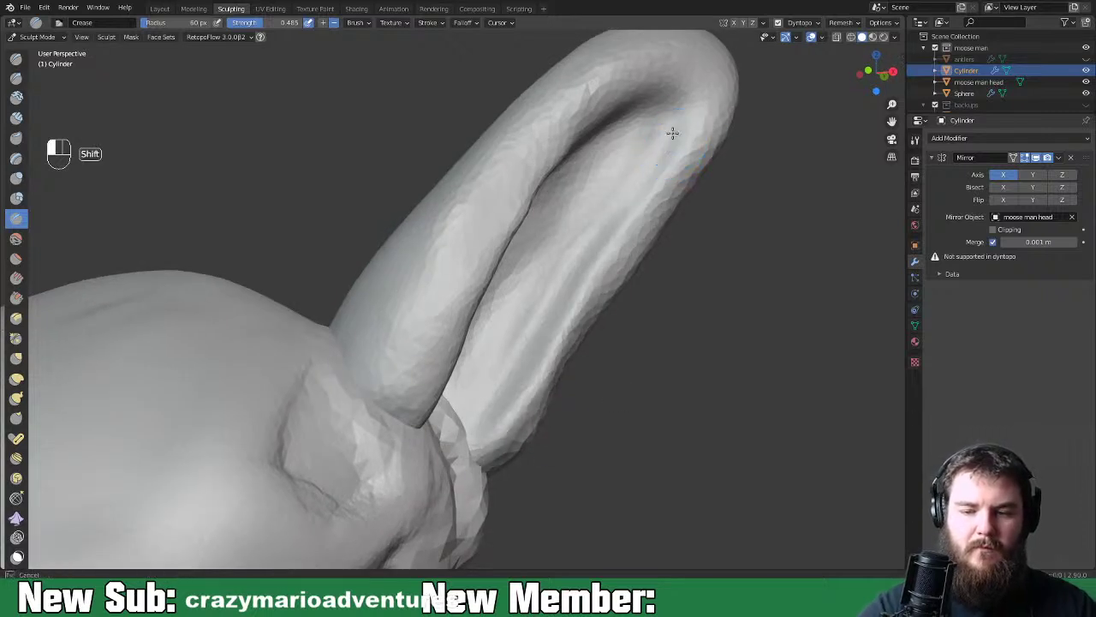
left_click_drag(579, 244, 523, 322, "shift")
Shrink the ear's tip with the Elastic Deform brush, using the Scale deformation and a 194 px radius
middle_click_drag(556, 207, 489, 141)
middle_click_drag(434, 250, 609, 413)
middle_click_drag(714, 304, 674, 467, "shift")
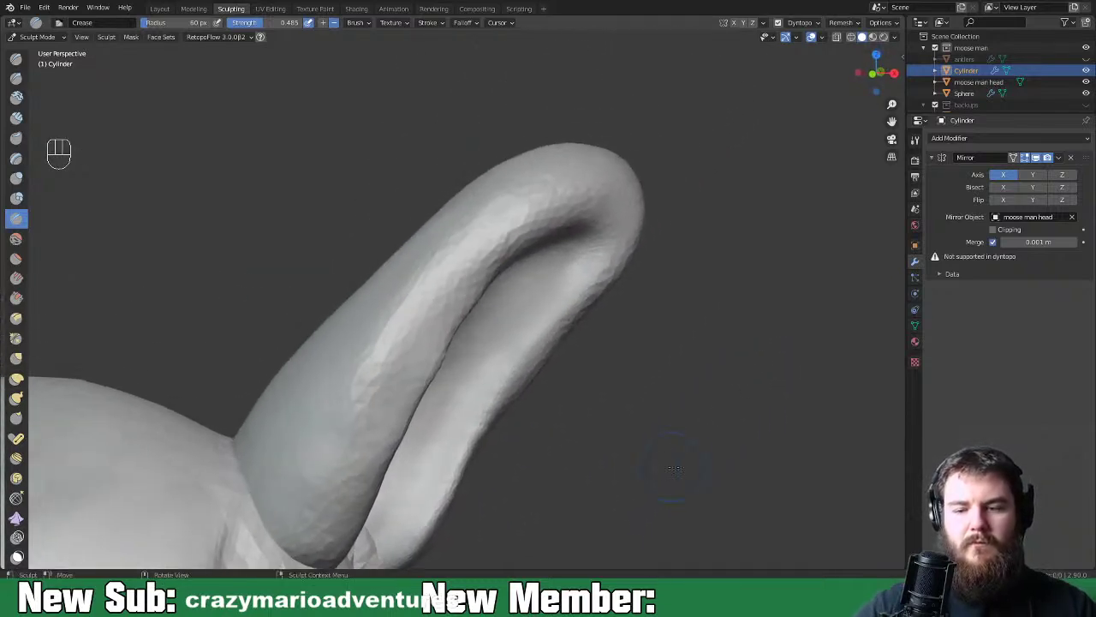
left_click(16, 377)
left_click(333, 24)
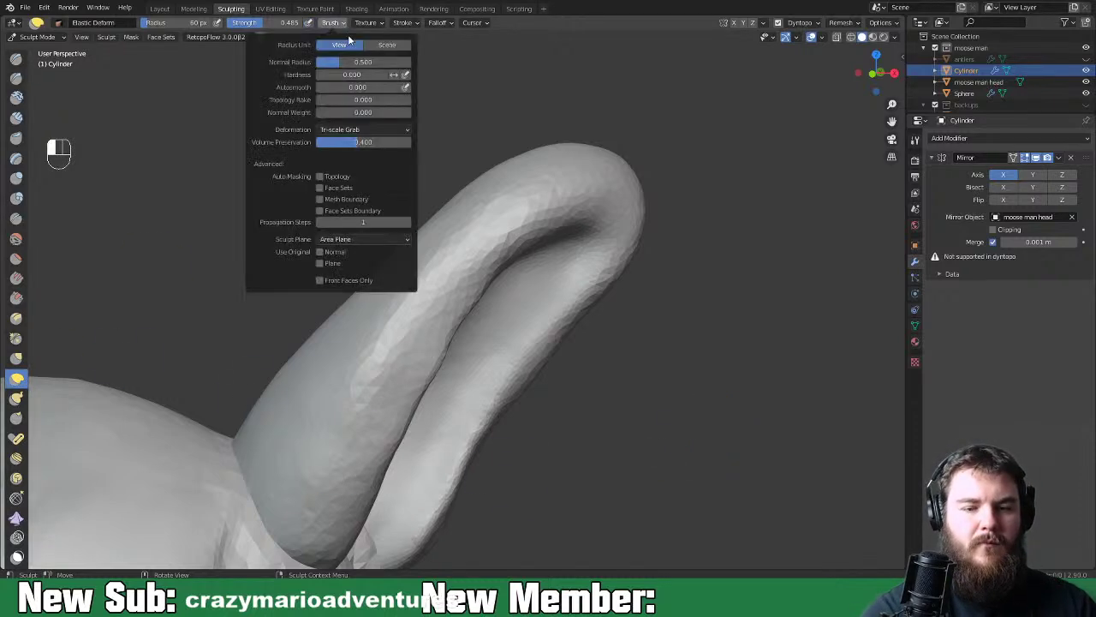
left_click(363, 129)
left_click(363, 180)
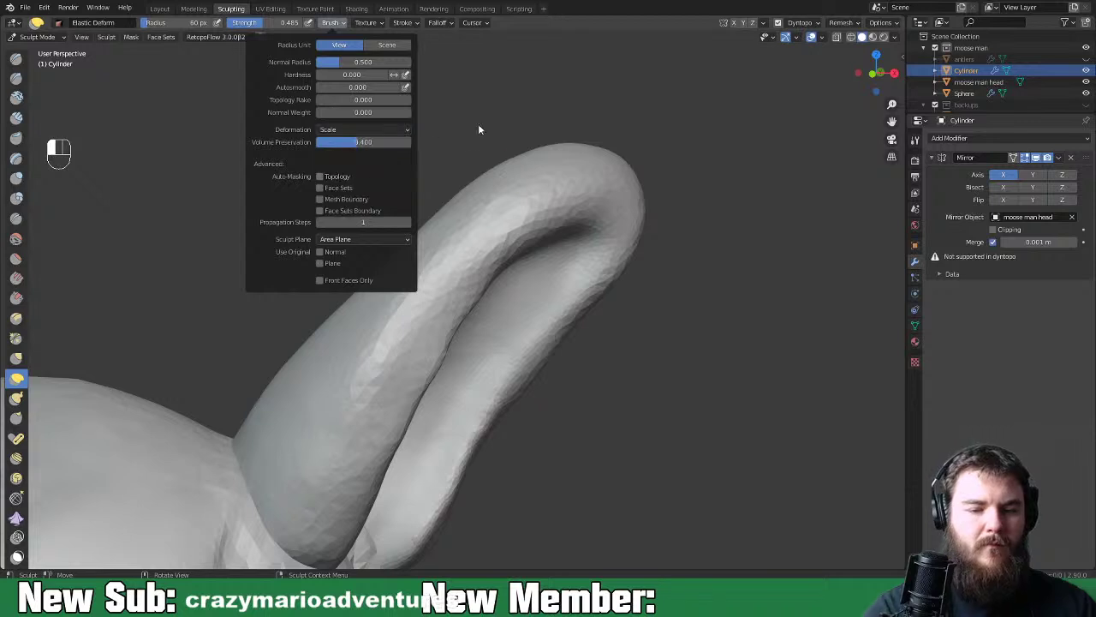
key("f")
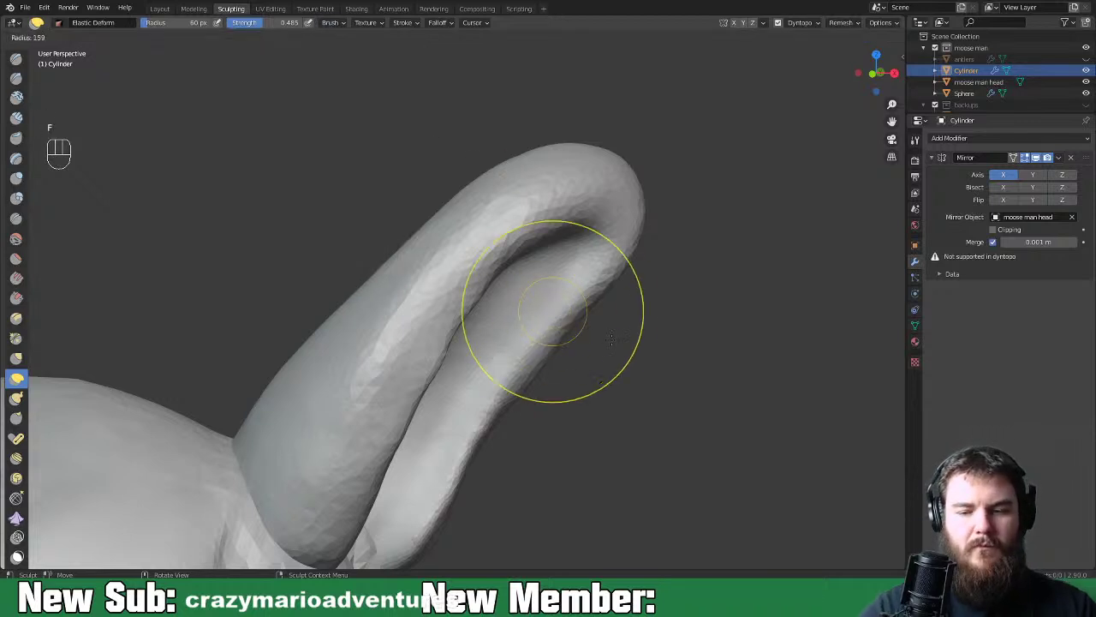
left_click(590, 171)
left_click_drag(590, 171, 565, 166)
mouse_move(616, 200)
left_mouse_down()
mouse_move(606, 184)
mouse_move(555, 169)
left_mouse_up()
left_click_drag(631, 245, 626, 227)
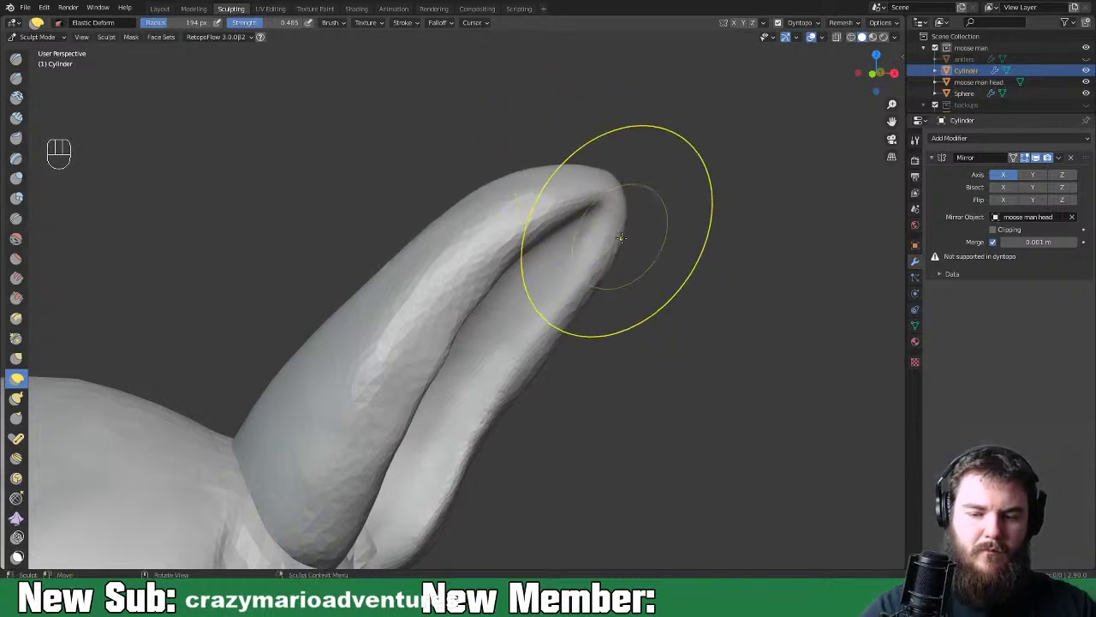
Thin the back of the ear from tip to base with the inverted Inflate brush at a 105 px radius
mouse_move(703, 293)
middle_mouse_down()
mouse_move(510, 301)
mouse_move(588, 309)
mouse_move(548, 321)
middle_mouse_up()
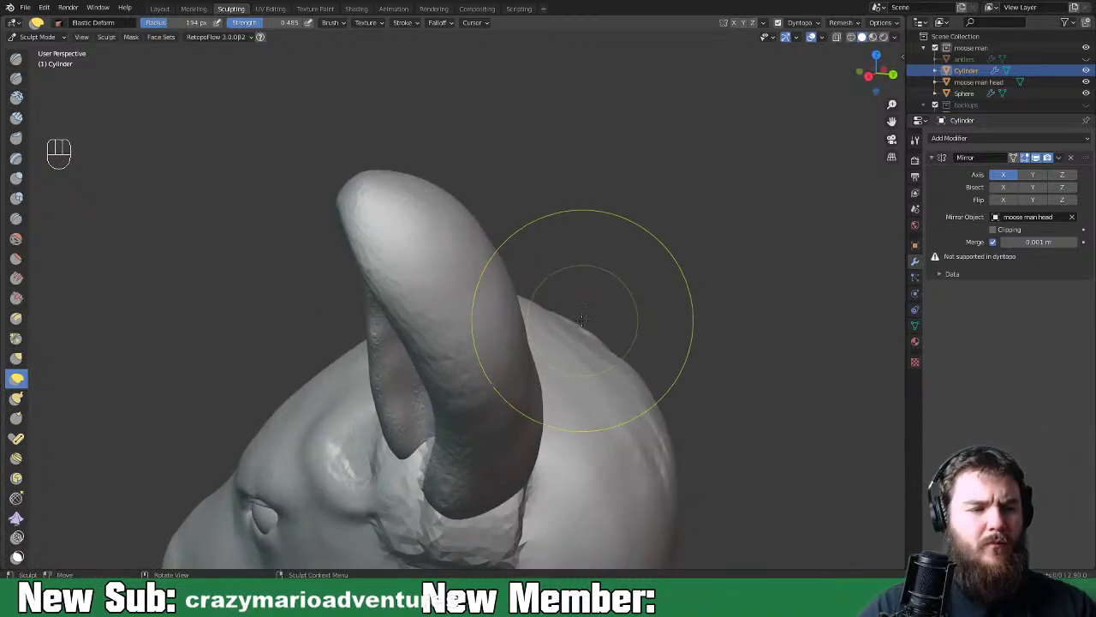
key("space")
left_click(554, 209)
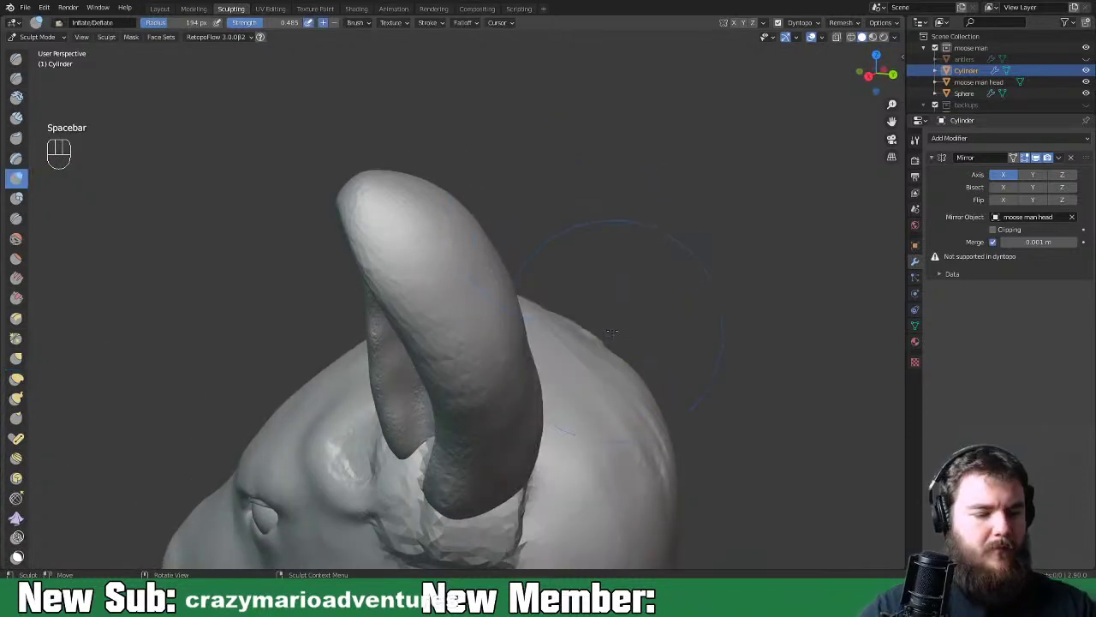
key("f")
left_click(576, 346)
left_click_drag(395, 232, 384, 219, "ctrl")
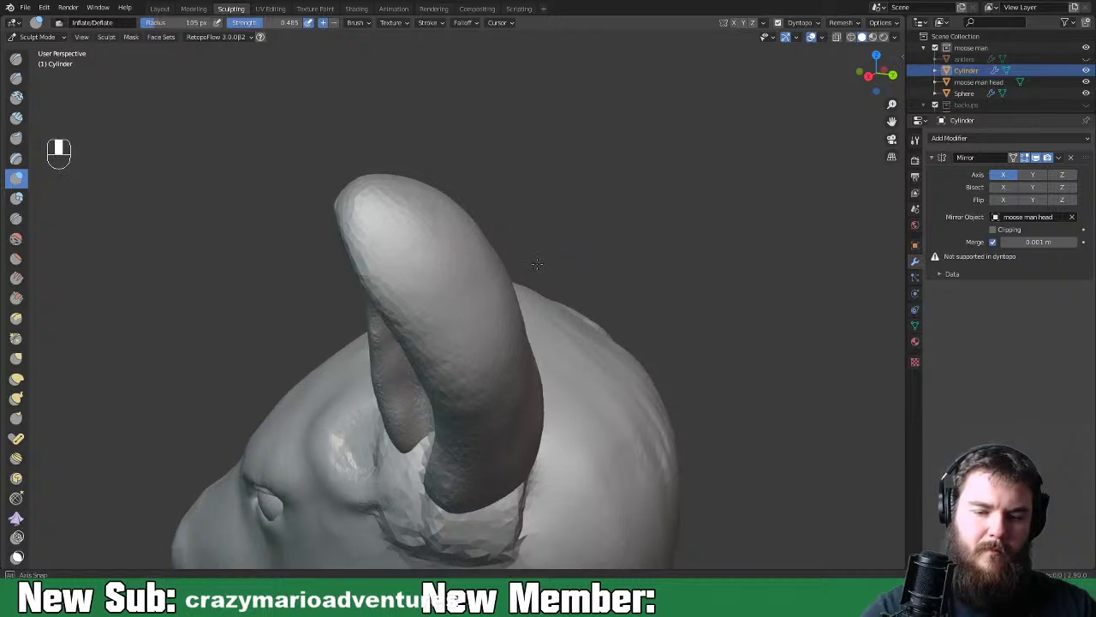
middle_click_drag(452, 226, 399, 215)
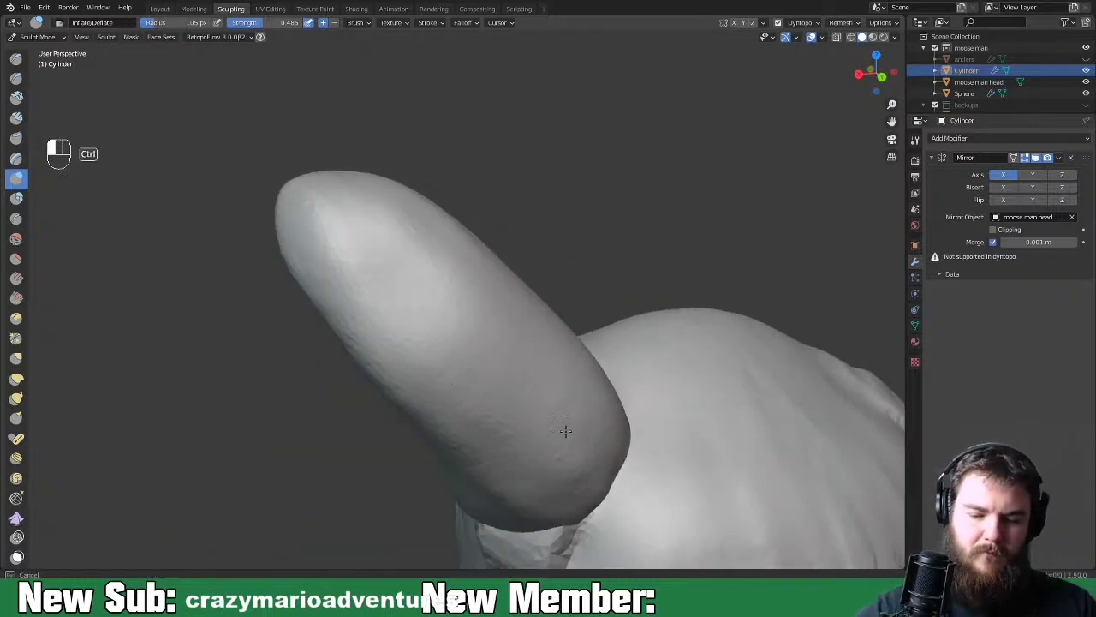
middle_click_drag(580, 361, 450, 189)
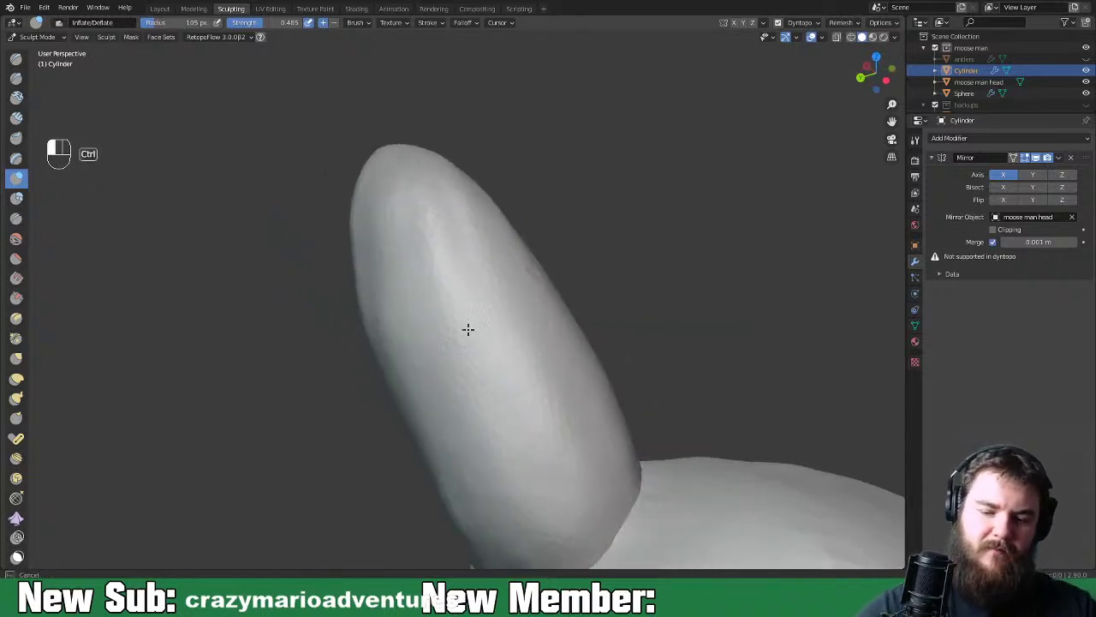
middle_click_drag(550, 440, 655, 411)
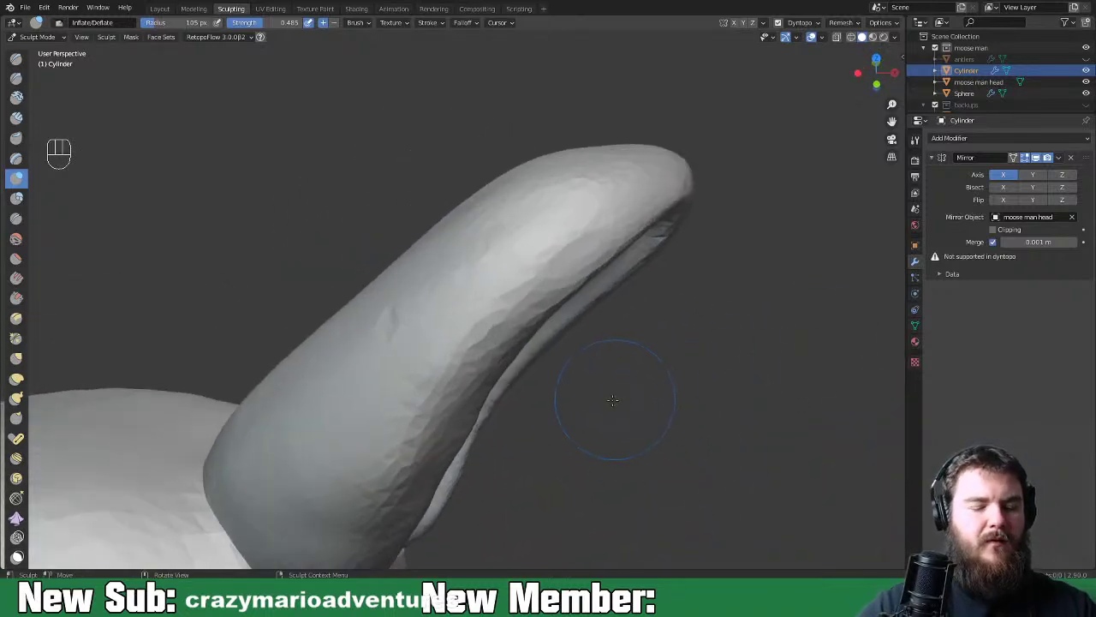
Smooth the ear's outer back surface and its side edges down to the base
middle_click_drag(606, 411, 486, 470, "ctrl")
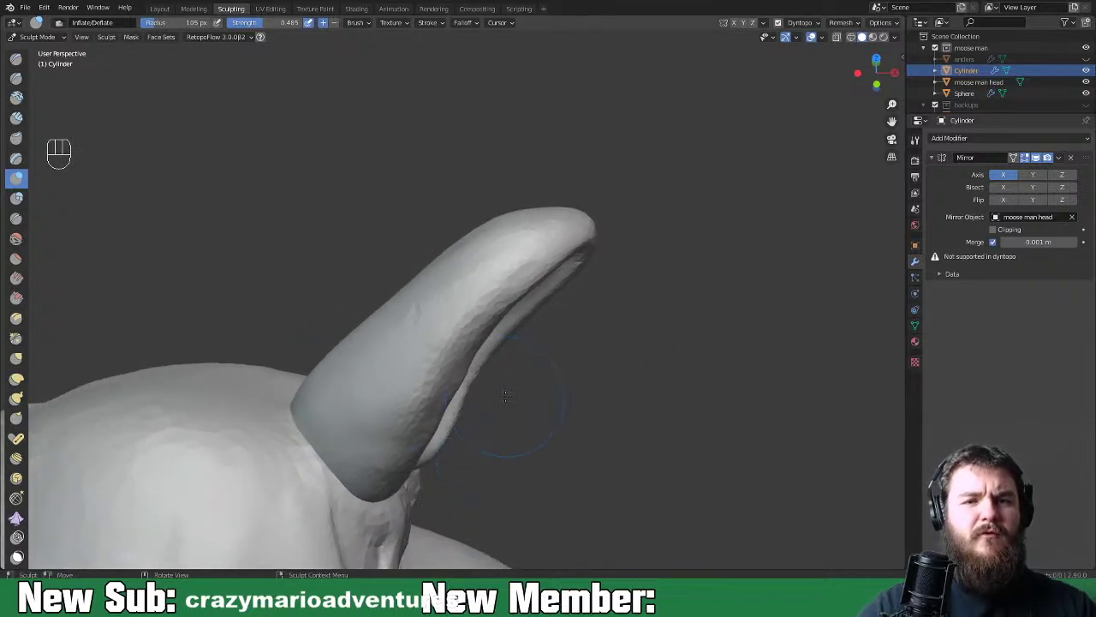
mouse_move(524, 441)
middle_mouse_down()
mouse_move(587, 450)
mouse_move(578, 437)
middle_mouse_up()
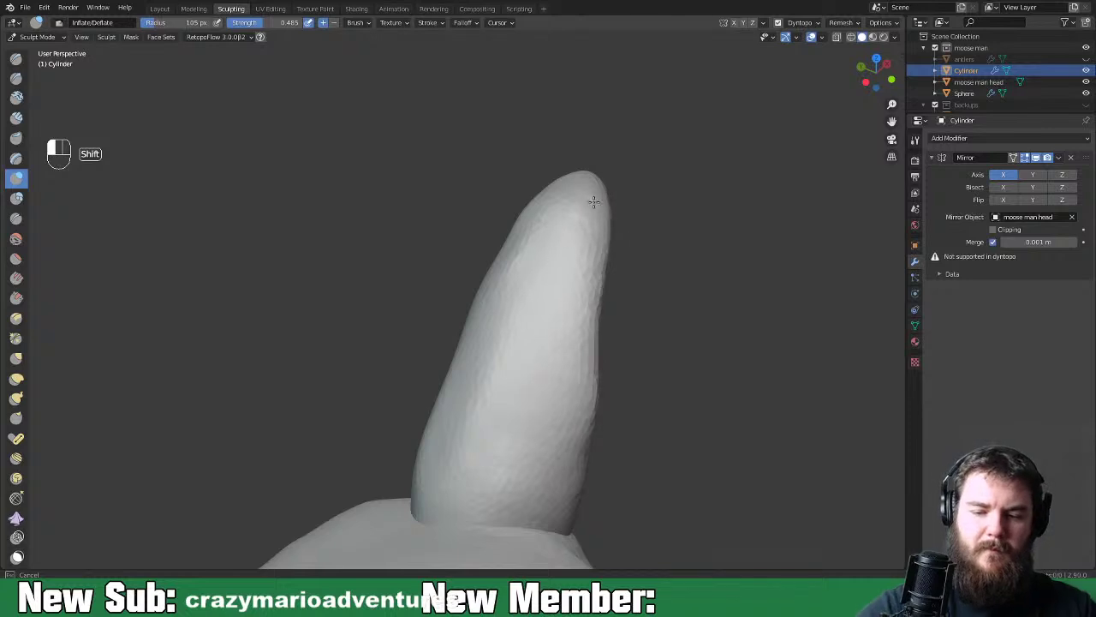
left_click_drag(536, 220, 495, 285, "shift")
middle_click_drag(539, 388, 631, 384)
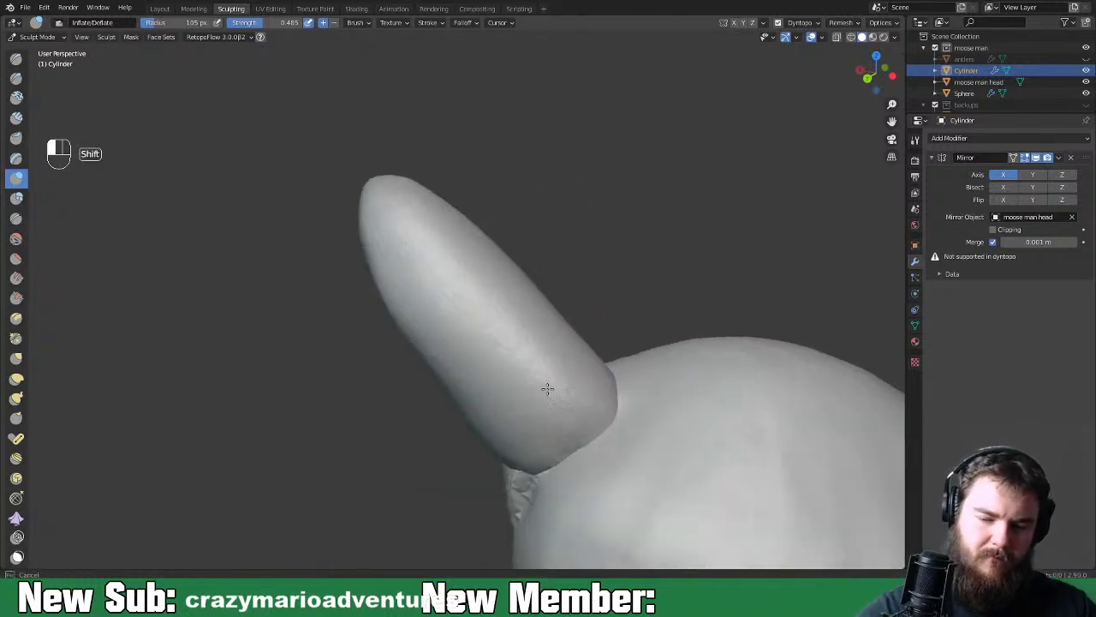
middle_click_drag(568, 401, 508, 318)
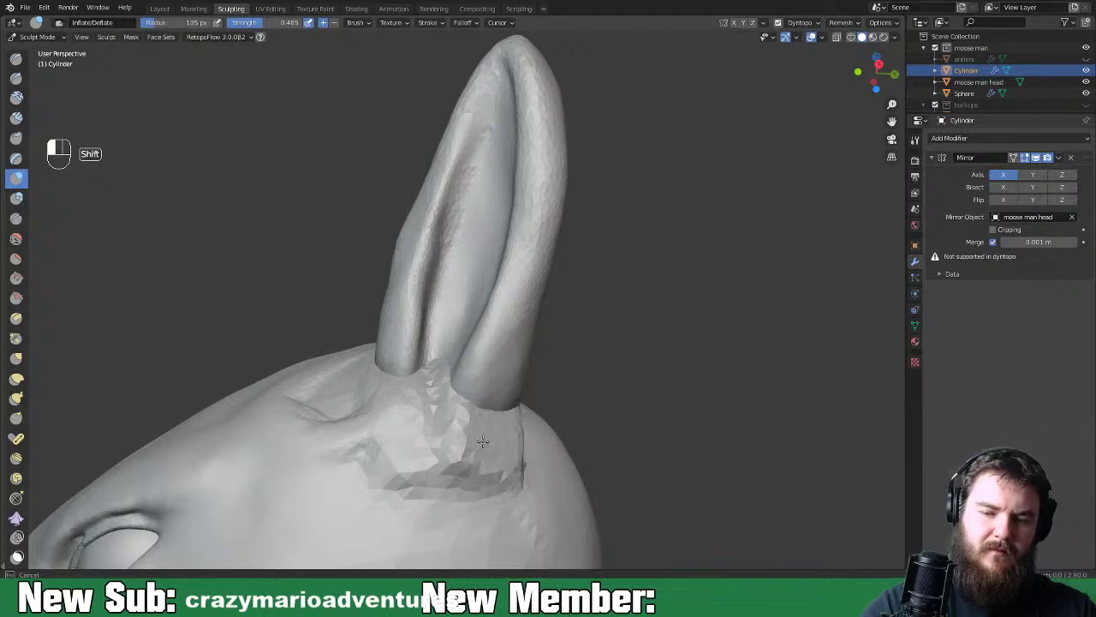
middle_click_drag(482, 441, 648, 391)
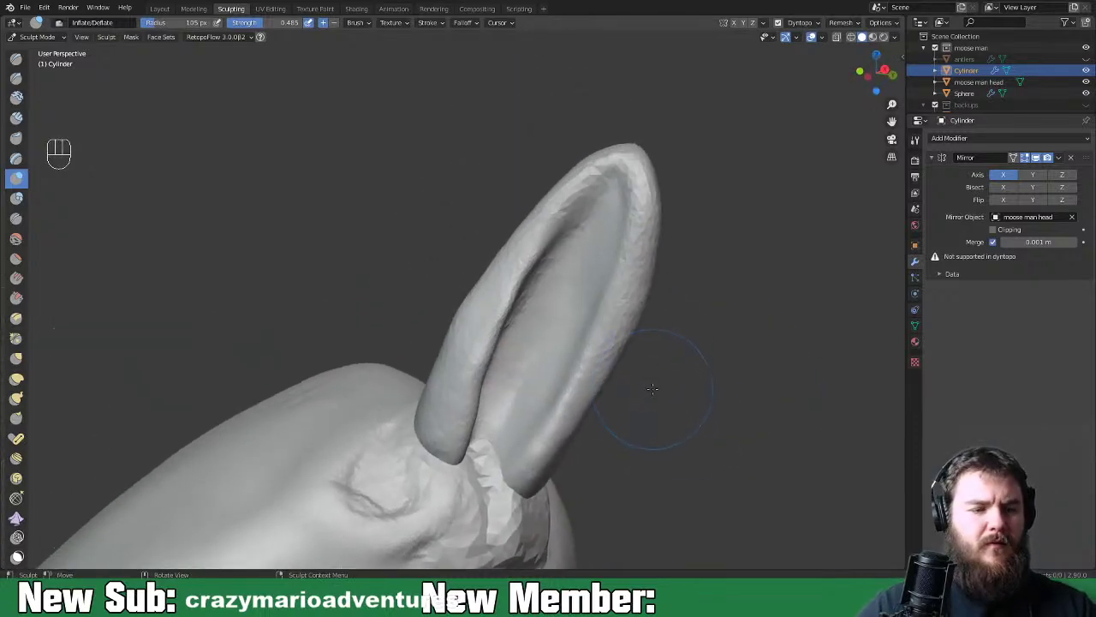
Build up the ear's front rim with the Clay Strips brush at a 48 px radius and smooth the strokes
key("f")
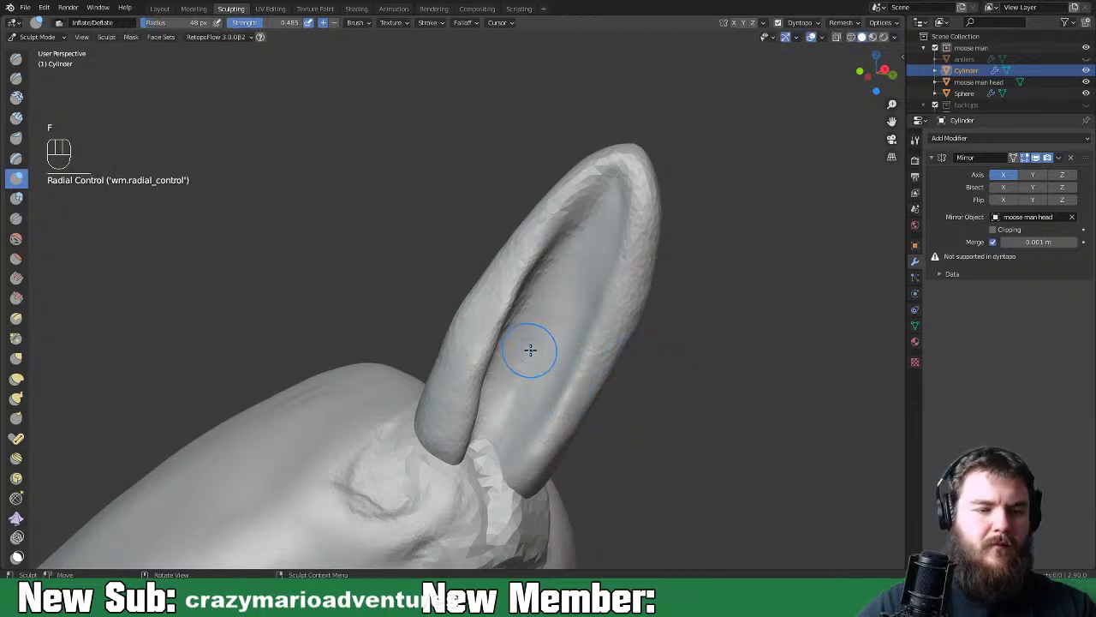
key("space")
key("space")
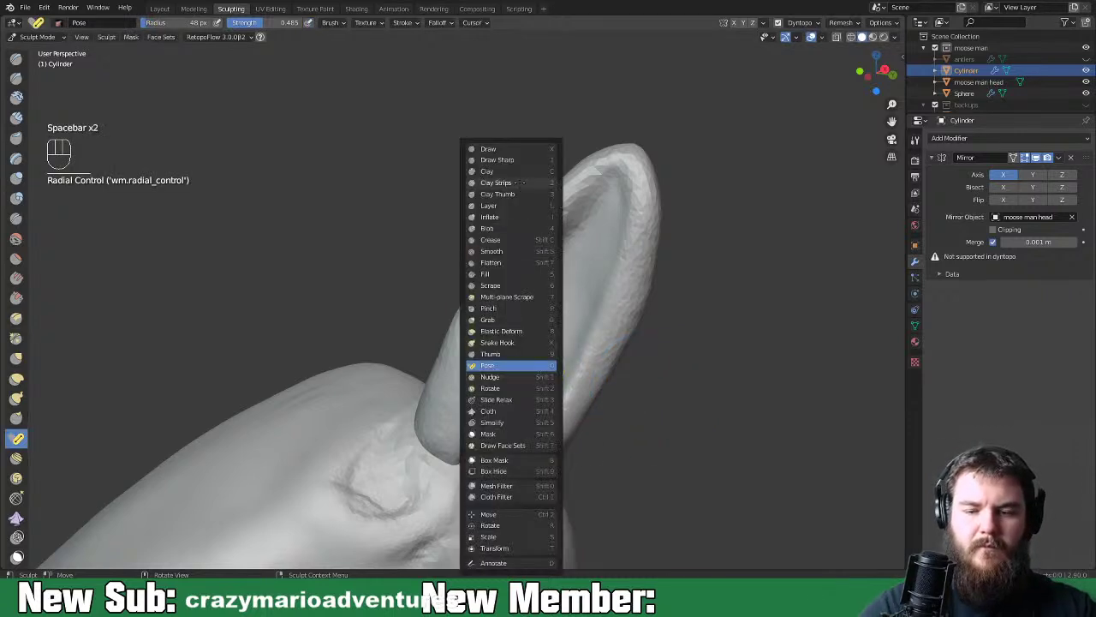
left_click(530, 184)
left_click_drag(536, 239, 480, 358)
mouse_move(464, 409)
left_mouse_down()
mouse_move(509, 264)
mouse_move(591, 169)
left_mouse_up()
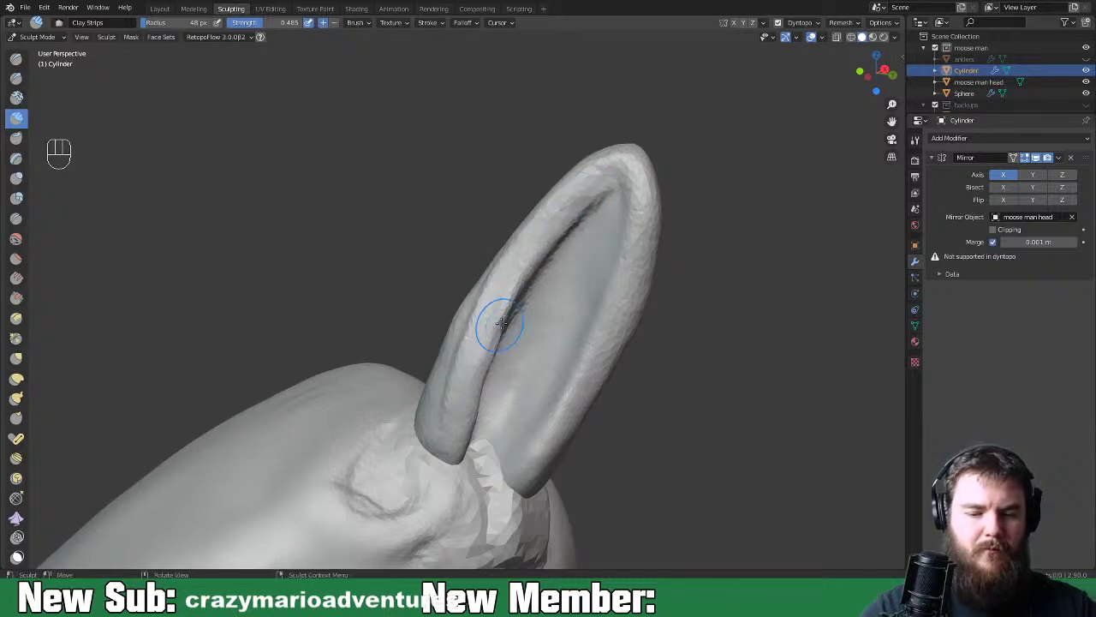
mouse_move(536, 282)
left_mouse_down("shift")
mouse_move(475, 332)
mouse_move(569, 227)
left_mouse_up("shift")
left_click_drag(490, 400, 485, 465, "shift")
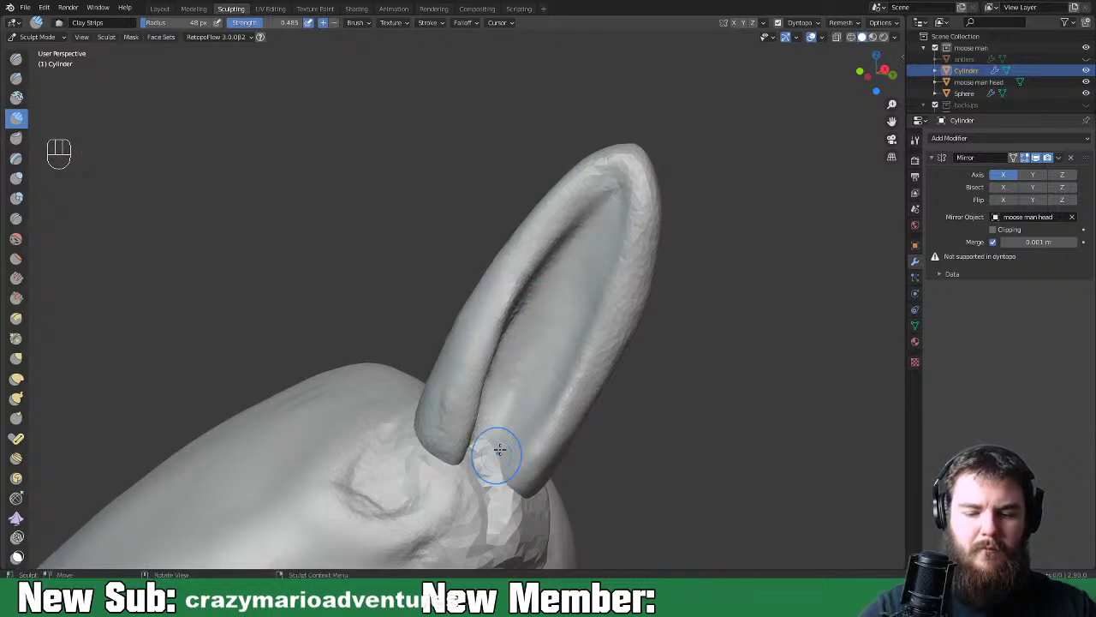
Switch sculpting to the moose man head and smooth the rough area around the ear's base
scroll(463, 349, "down", 5)
mouse_move(463, 349)
middle_mouse_down()
mouse_move(381, 325)
mouse_move(441, 338)
mouse_move(371, 311)
mouse_move(445, 343)
middle_mouse_up()
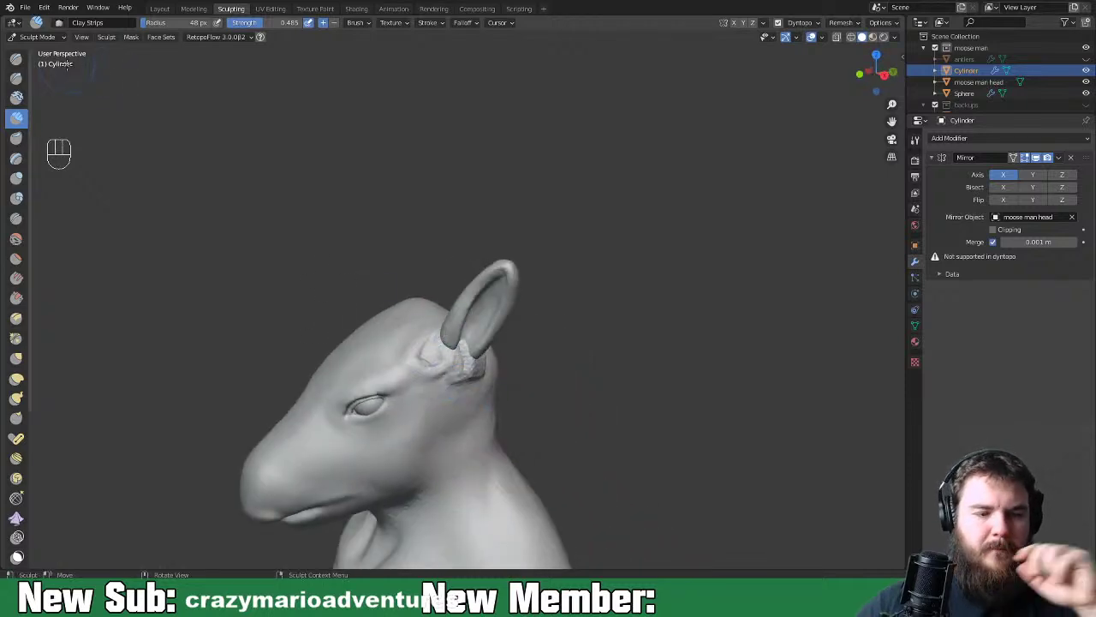
key("ctrl+Tab")
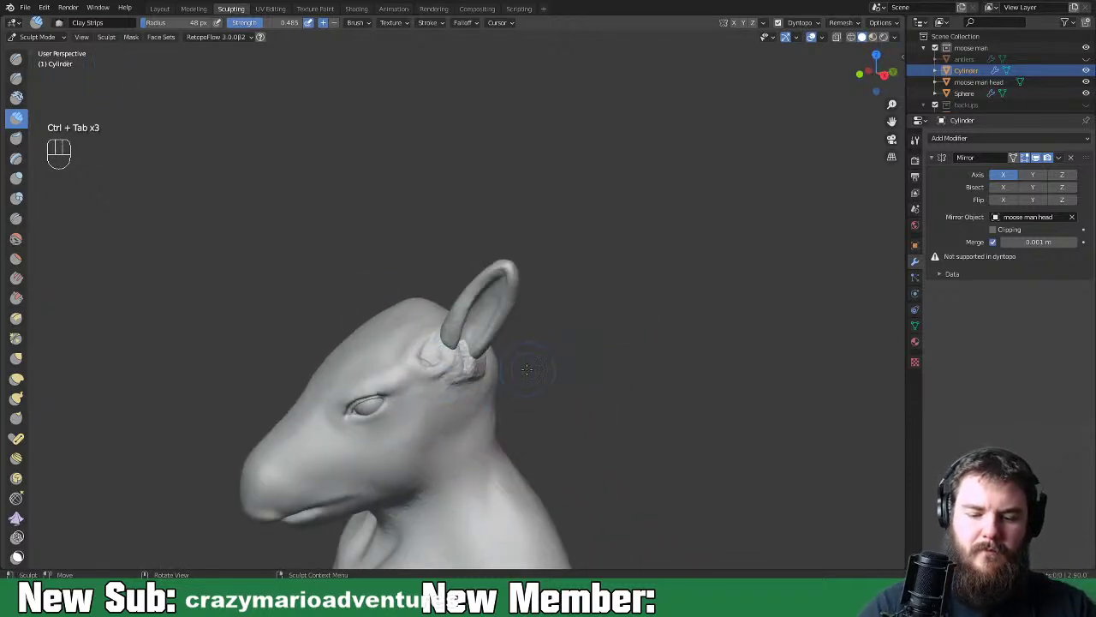
key("ctrl+Tab")
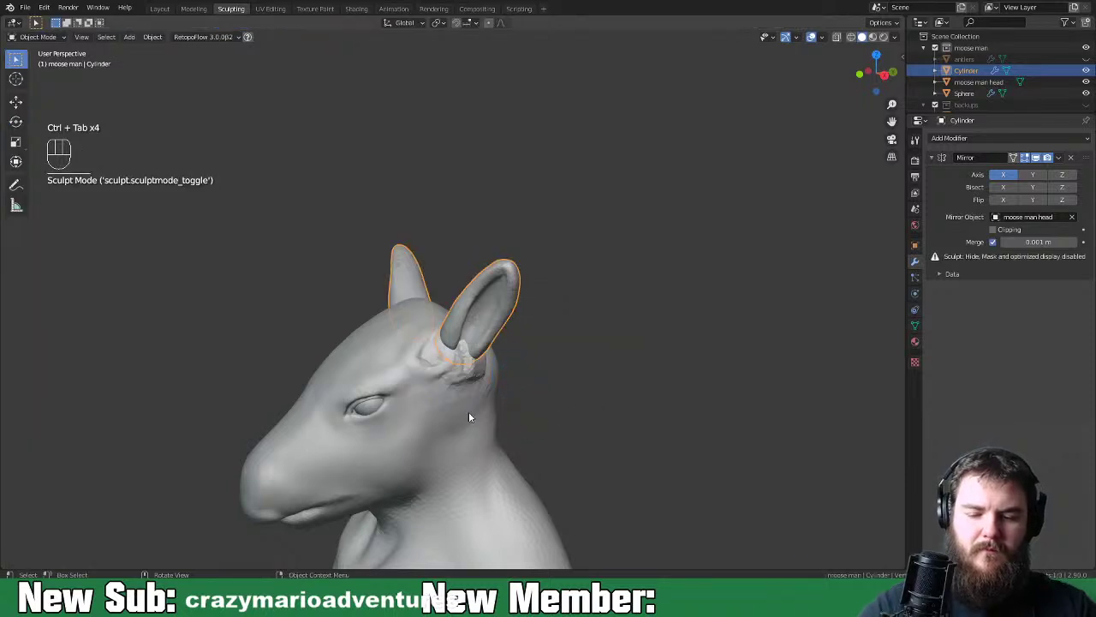
left_click(471, 420)
key("ctrl+Tab")
left_click(527, 500)
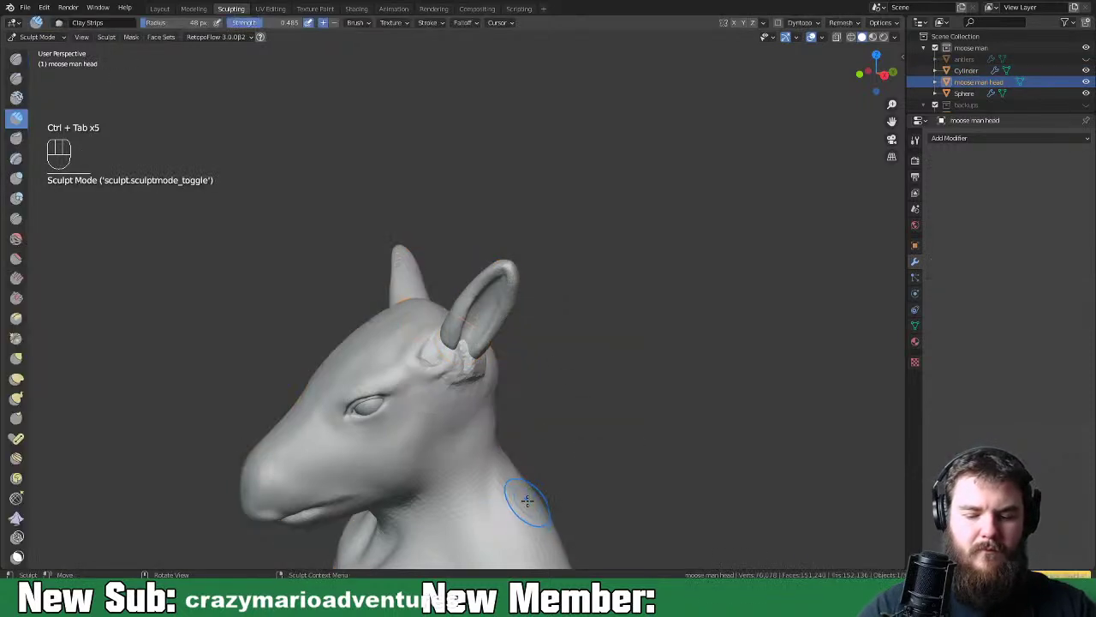
middle_click_drag(562, 392, 522, 402)
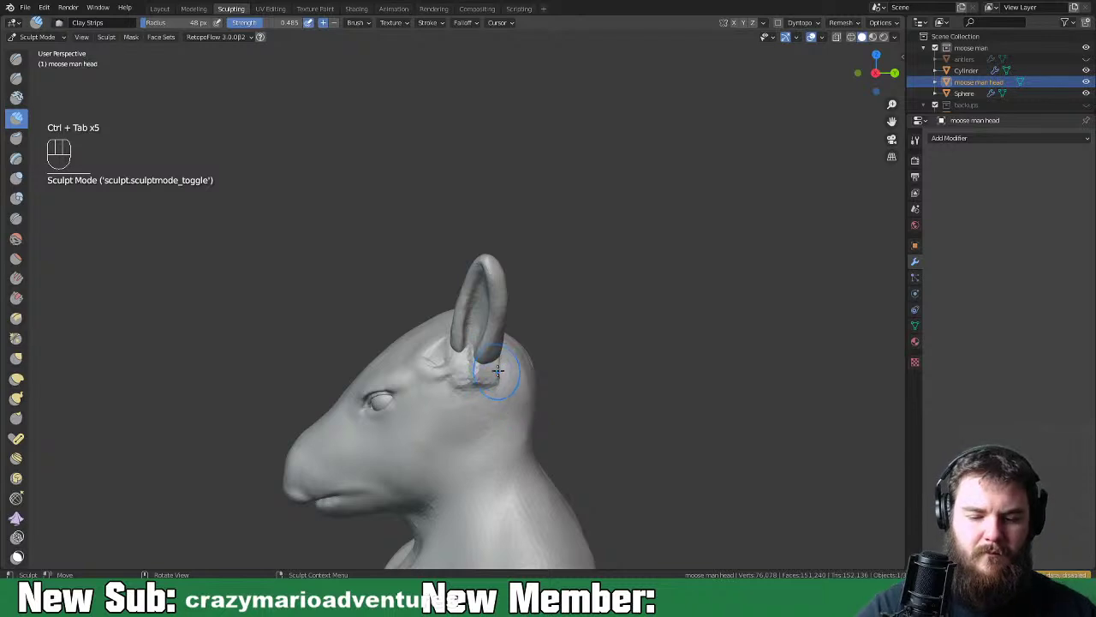
left_click_drag(499, 370, 501, 352)
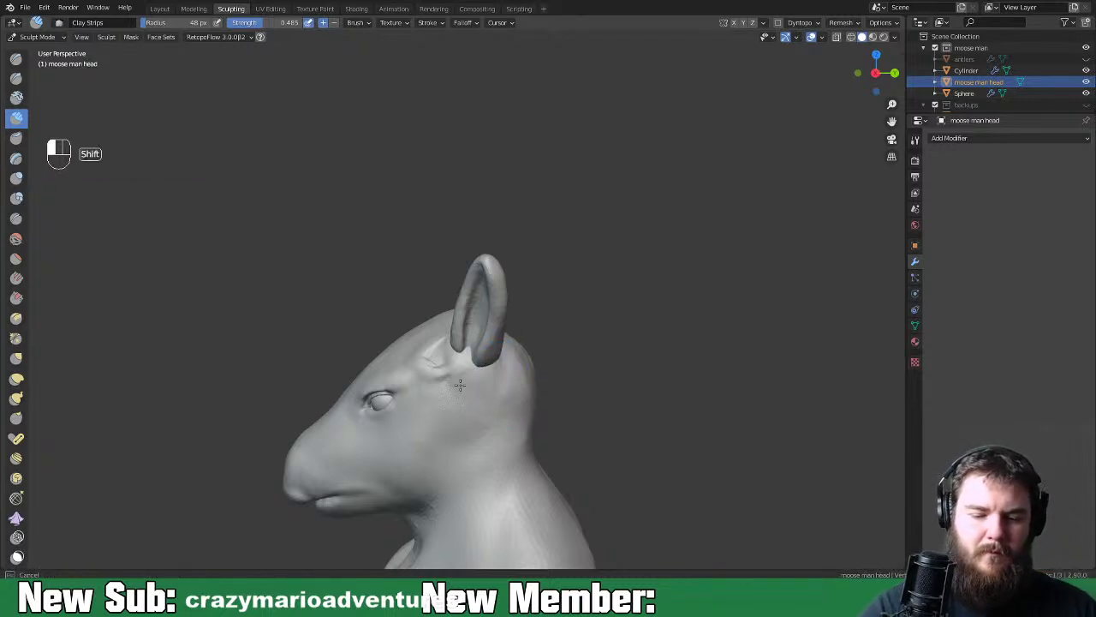
left_click_drag(474, 365, 477, 359, "shift")
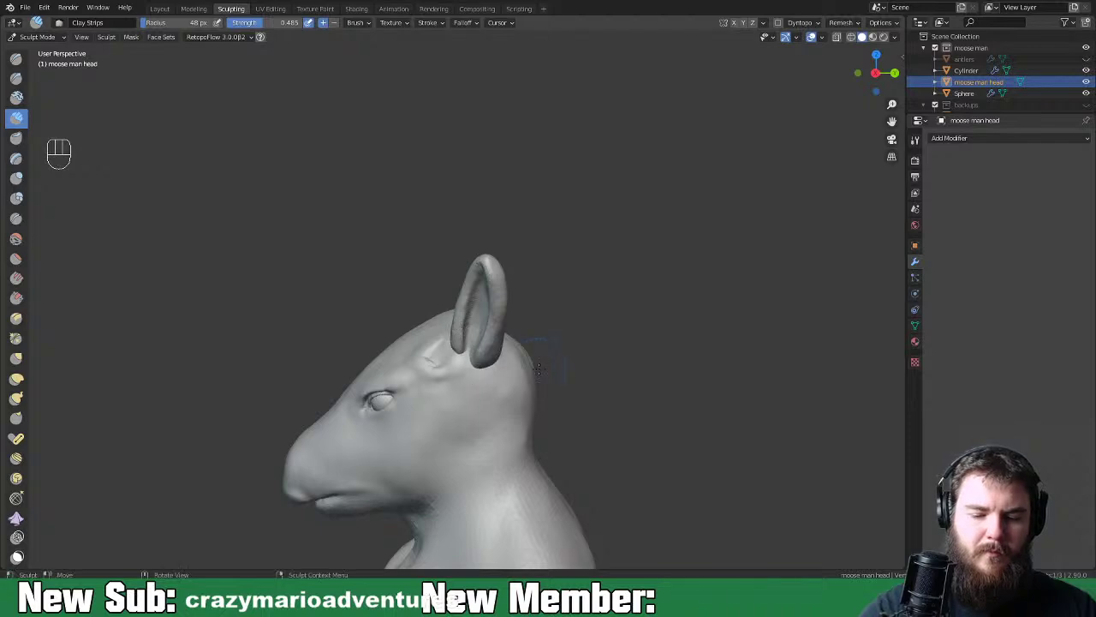
Unhide the antlers, select the mirrored ears in Object Mode and reposition them against the head
left_click(1085, 59)
mouse_move(599, 274)
middle_mouse_down()
mouse_move(646, 387)
mouse_move(693, 367)
mouse_move(676, 382)
mouse_move(665, 364)
middle_mouse_up()
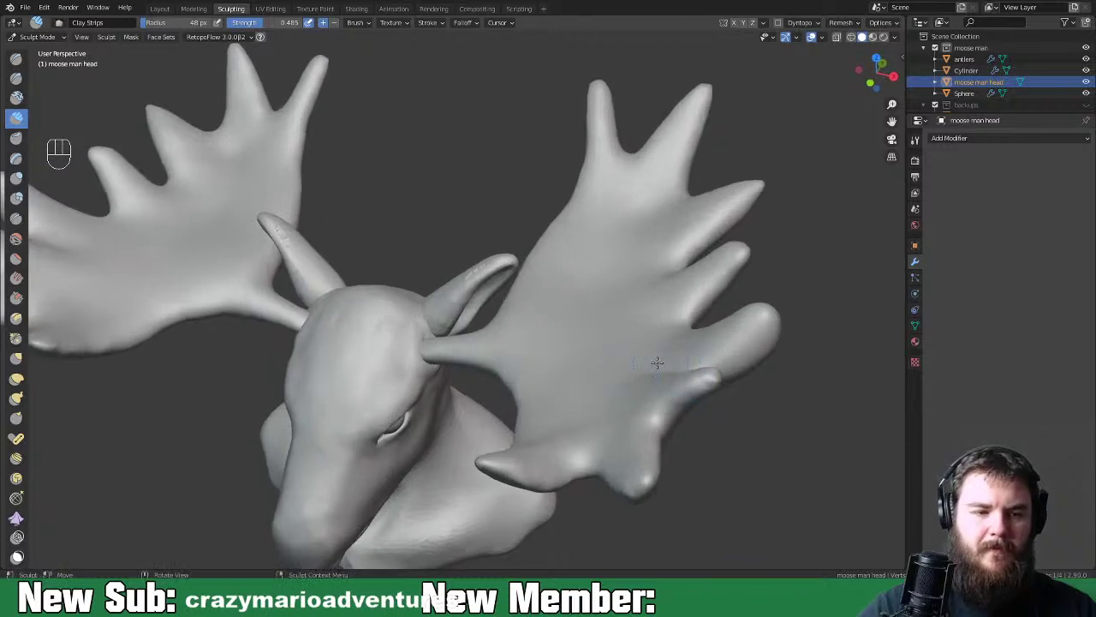
key("ctrl+Tab")
left_click(518, 369)
left_click(471, 315)
middle_click_drag(471, 315, 508, 350)
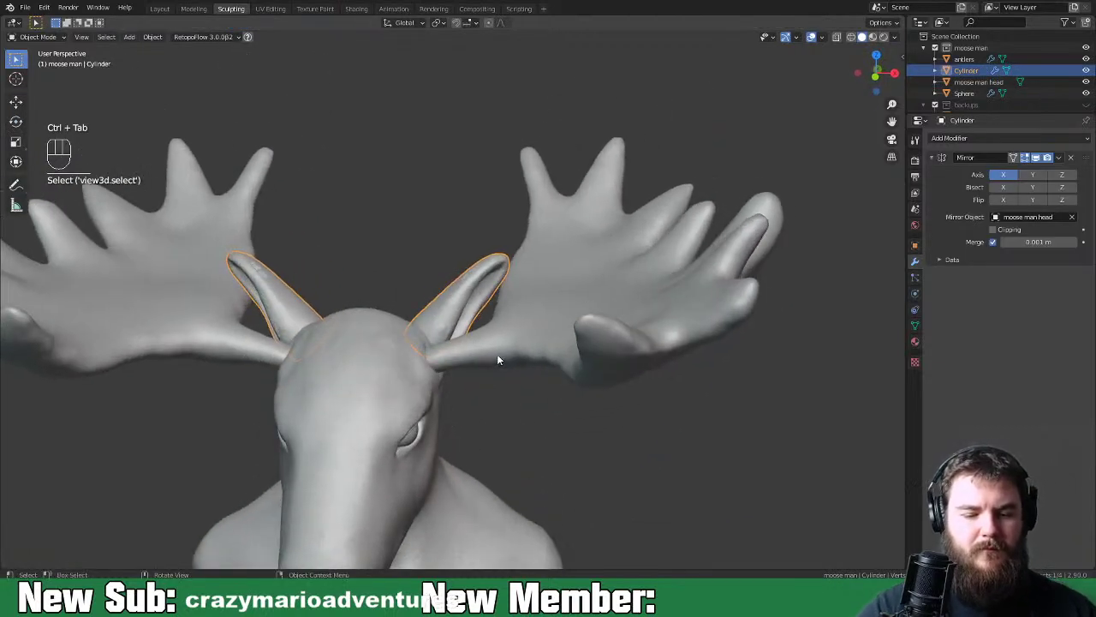
key("g")
left_click(473, 349)
Rotate the ears about -24° around their local Z axis
middle_click_drag(473, 349, 515, 363)
key("r")
key("z")
key("z")
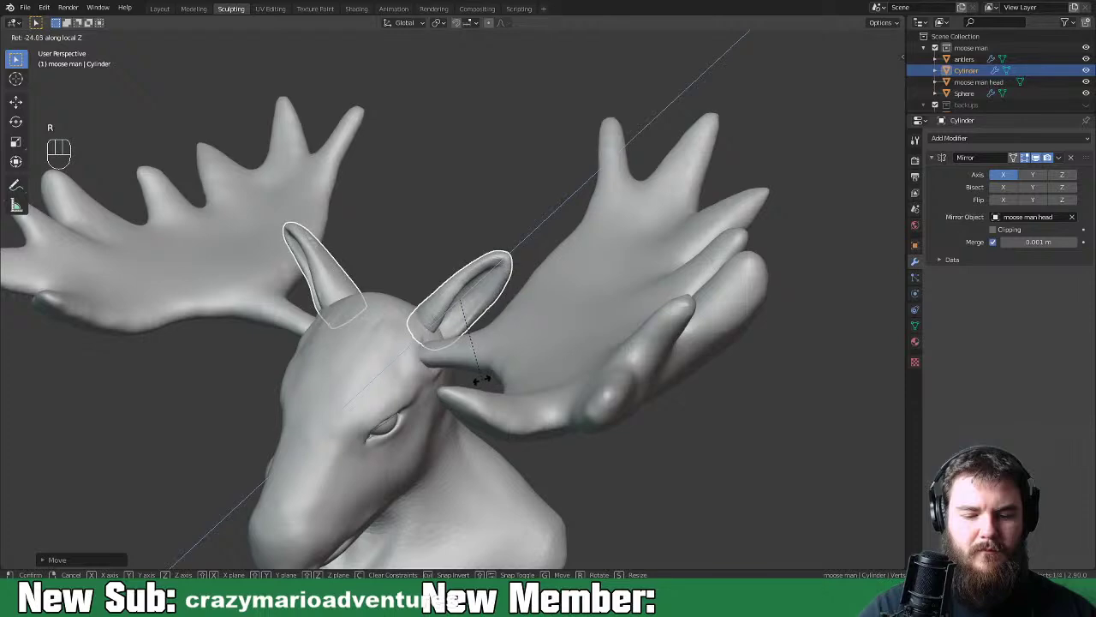
left_click(482, 383)
middle_click_drag(482, 384, 384, 421)
Examine the vertex density on the back of the ear in Edit Mode, returning to Object Mode
key("Tab")
key("Tab")
middle_click_drag(447, 380, 555, 294)
key("Tab")
scroll(555, 294, "up", 4)
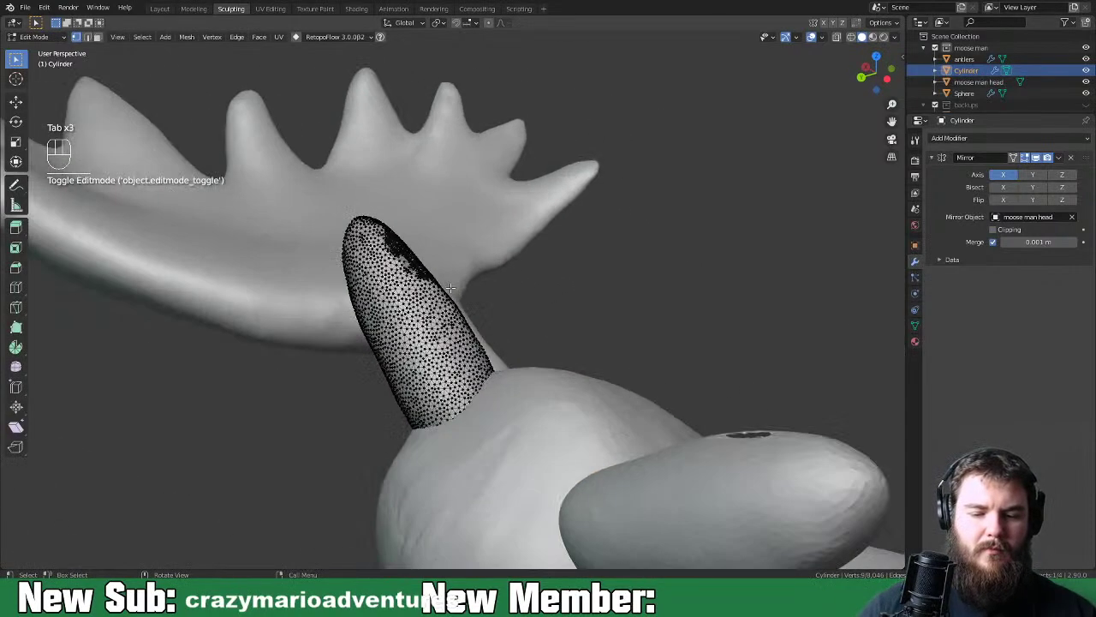
middle_click_drag(454, 330, 517, 357)
key("Tab")
Fill the jagged dents on the upper back of the ear with the Inflate brush and smooth the patch
key("ctrl+Tab")
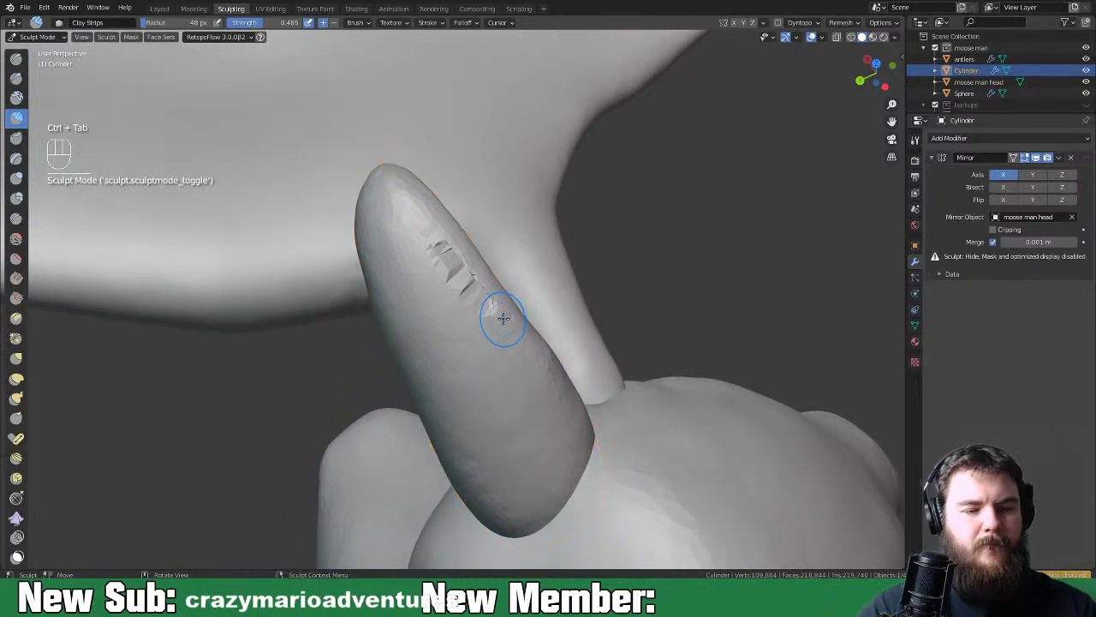
key("space")
key("space")
left_click(486, 215)
left_click_drag(437, 244, 482, 304)
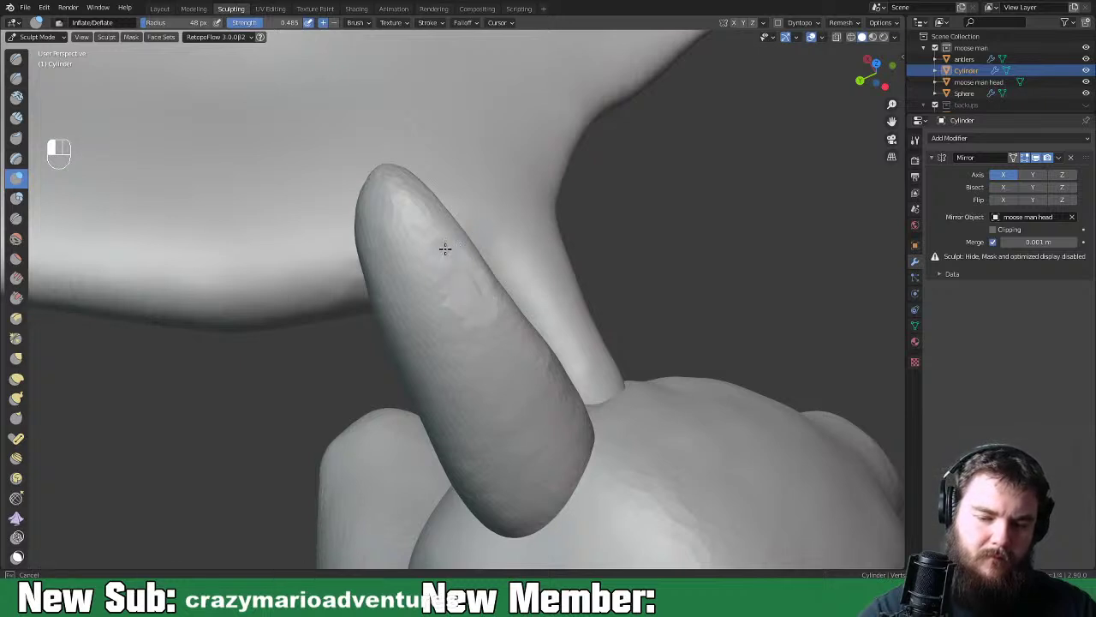
left_click_drag(464, 293, 469, 281, "shift")
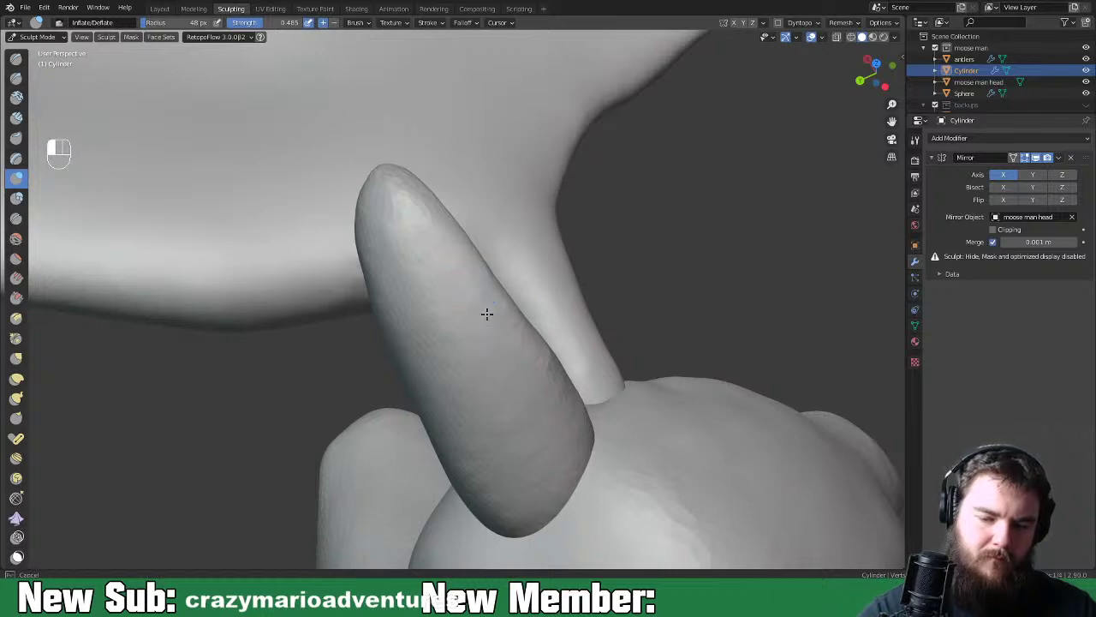
mouse_move(579, 345)
middle_mouse_down()
mouse_move(580, 299)
mouse_move(476, 256)
mouse_move(379, 237)
mouse_move(491, 254)
mouse_move(479, 262)
middle_mouse_up()
key("ctrl+Tab")
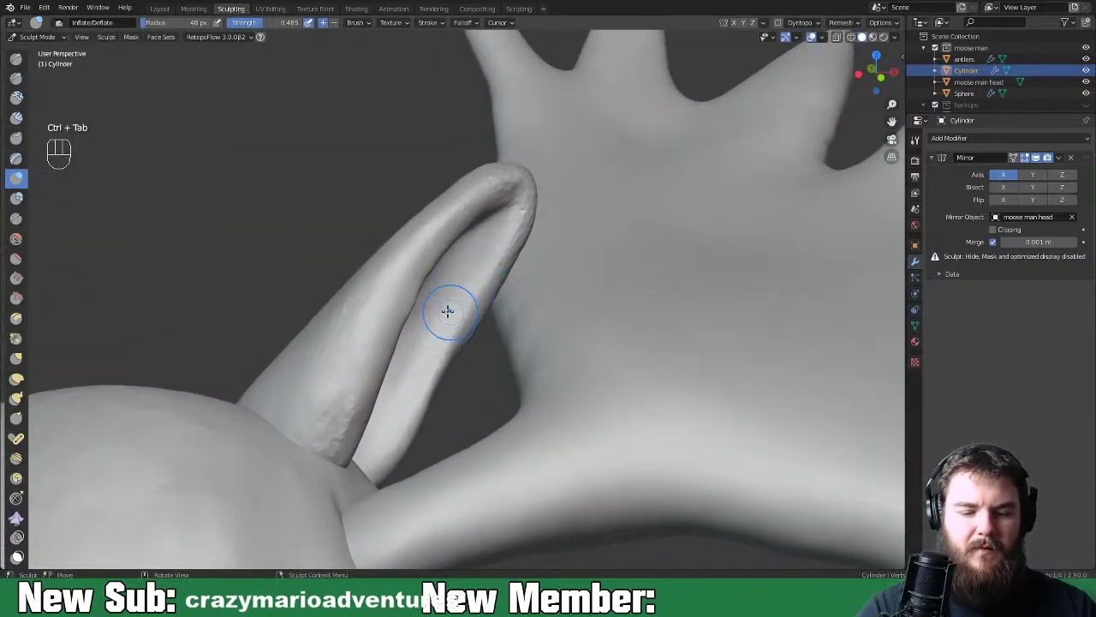
Return the ears to Object Mode and select the moose man head
key("ctrl+Tab")
key("ctrl+Tab")
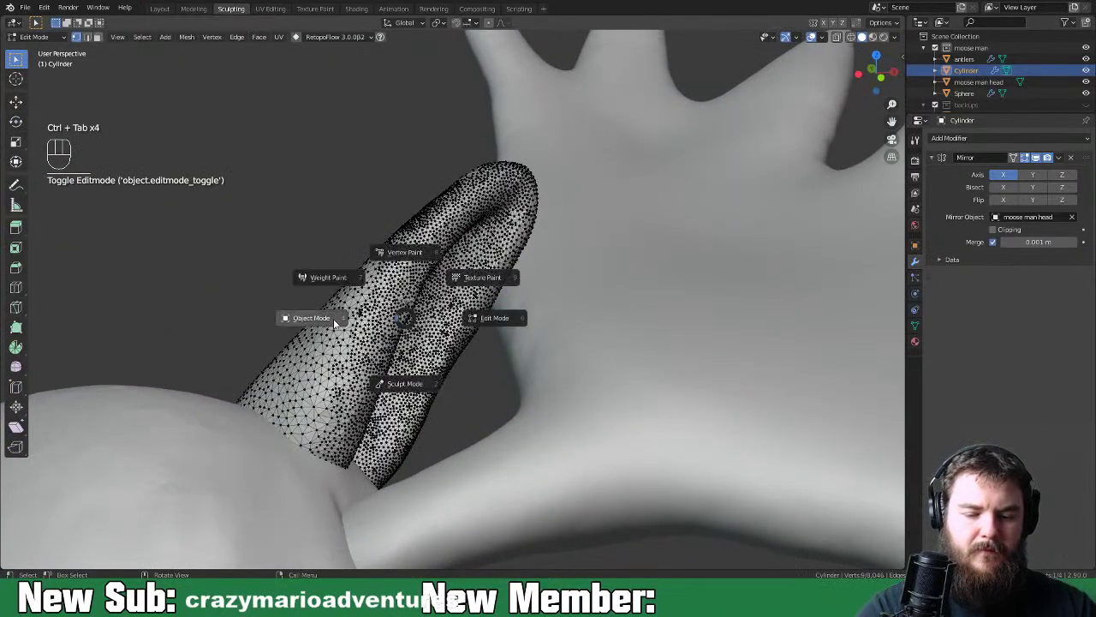
middle_click_drag(562, 419, 496, 355)
scroll(497, 356, "down", 3)
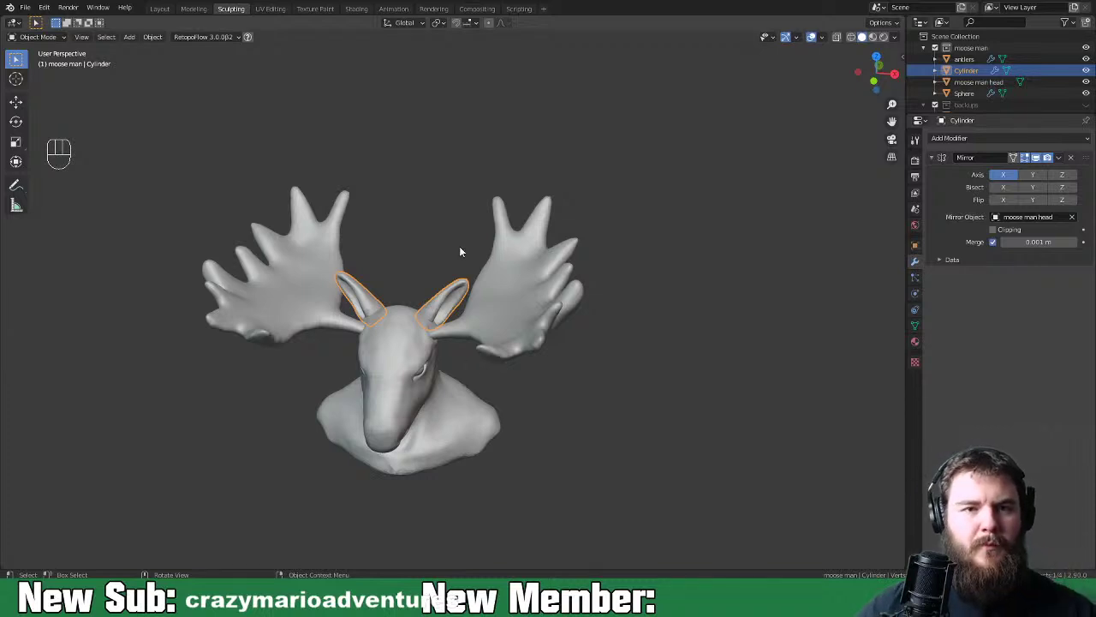
middle_click_drag(445, 396, 493, 396)
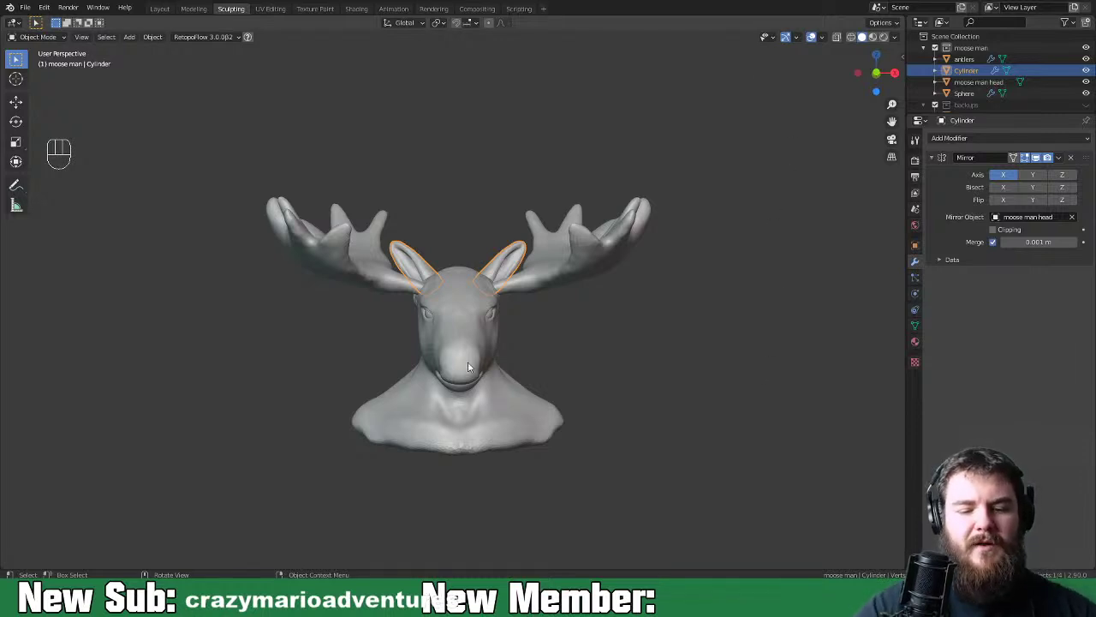
left_click(468, 365)
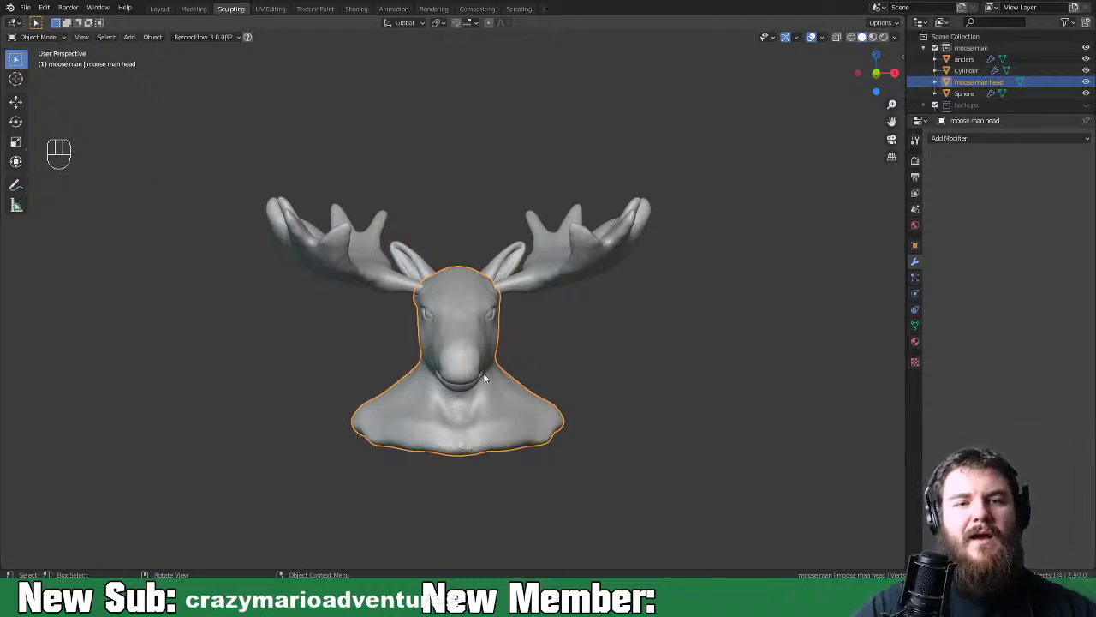
mouse_move(626, 414)
middle_mouse_down()
mouse_move(528, 391)
mouse_move(670, 406)
mouse_move(594, 420)
mouse_move(651, 438)
mouse_move(543, 416)
mouse_move(501, 392)
mouse_move(609, 423)
mouse_move(638, 459)
mouse_move(731, 387)
mouse_move(515, 381)
mouse_move(641, 414)
middle_mouse_up()
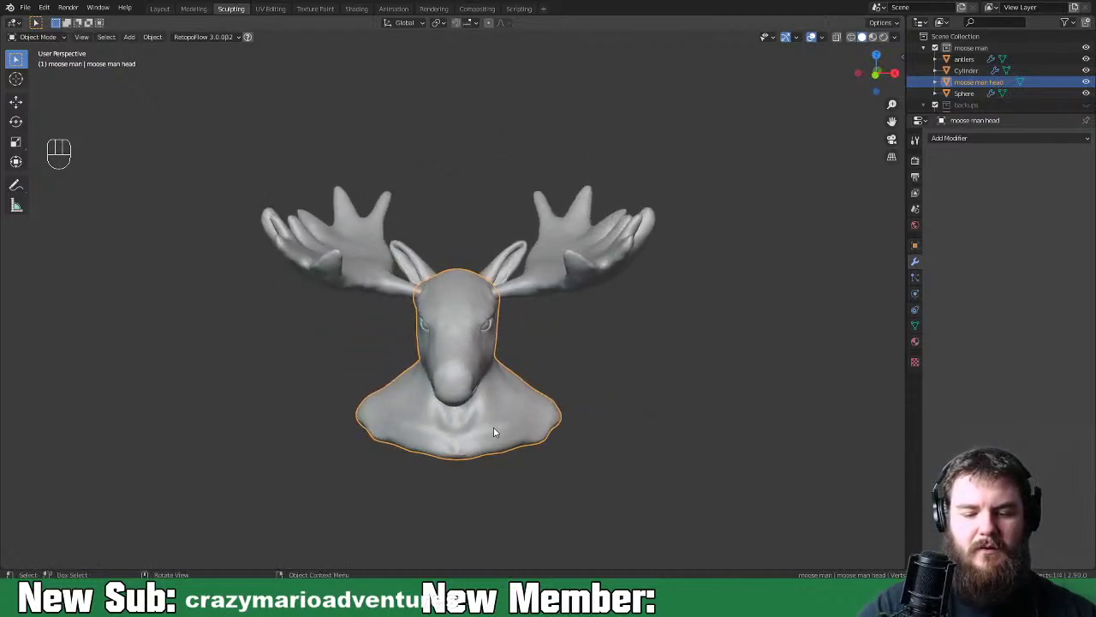
Enter Sculpt Mode on the moose man head and enable dynamic topology, accepting the vertex data warning
key("ctrl+Tab")
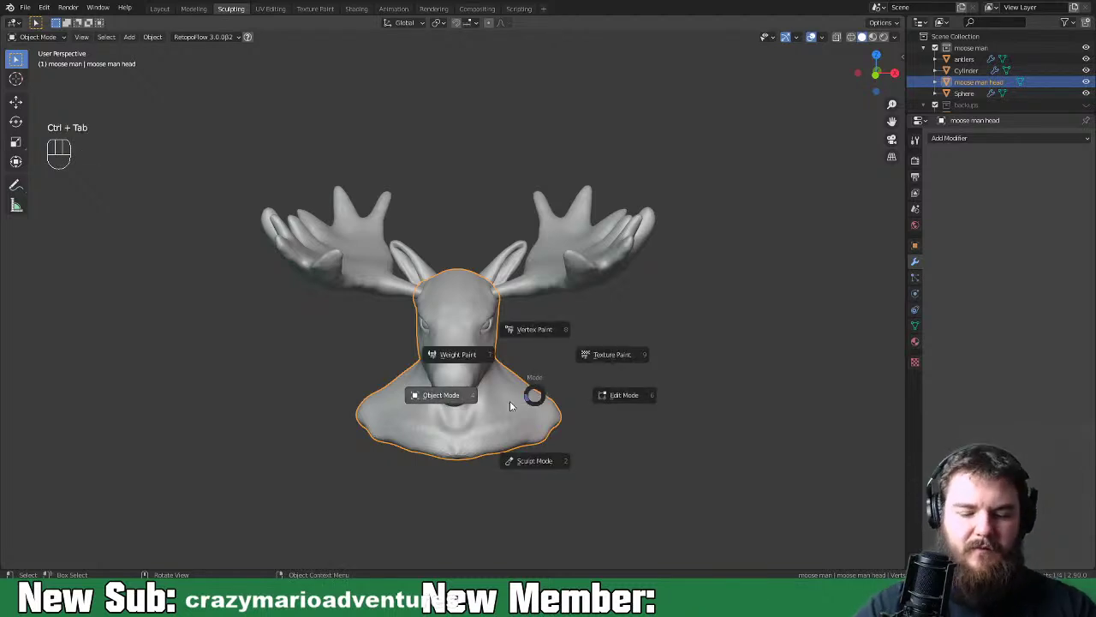
left_click(532, 461)
left_click(778, 23)
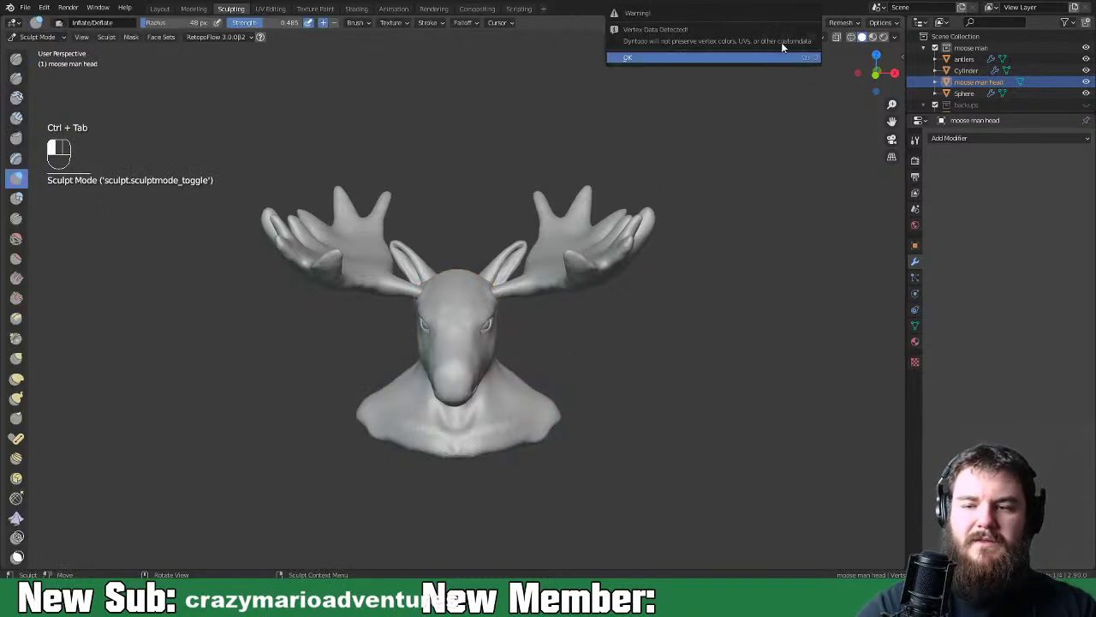
left_click(754, 56)
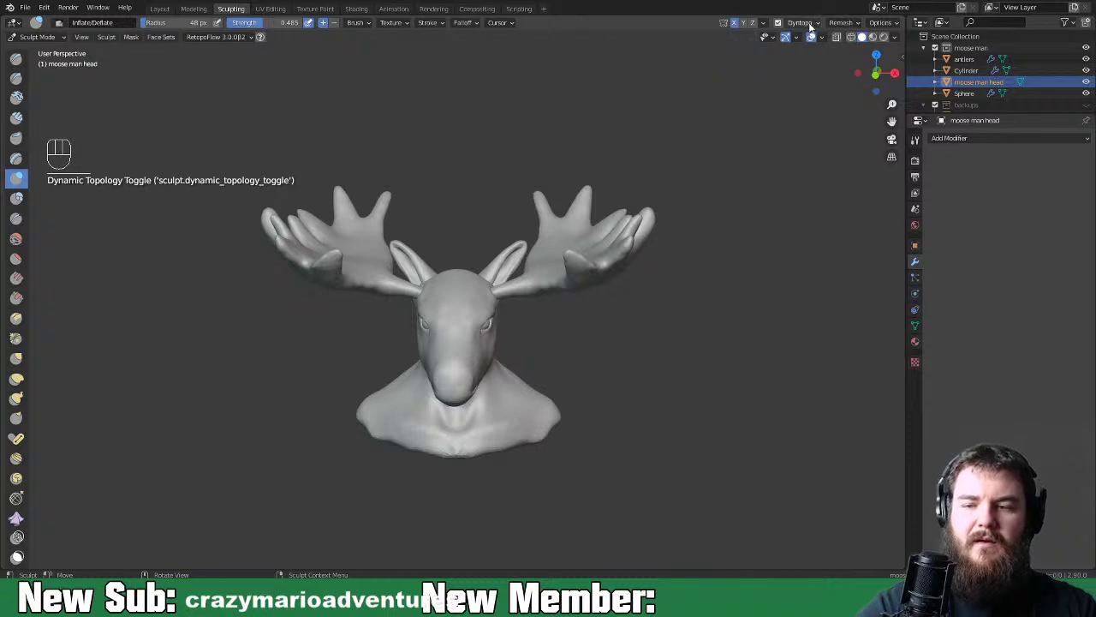
Symmetrize the moose man head with the direction set to +X to -X
left_click(810, 26)
left_click(865, 57)
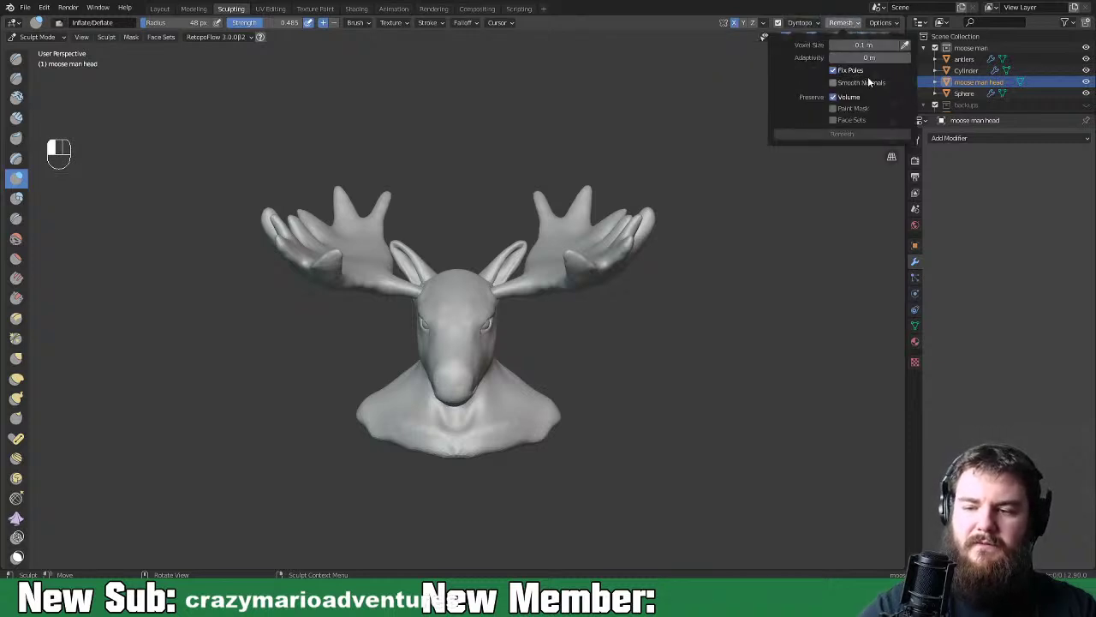
left_click(817, 25)
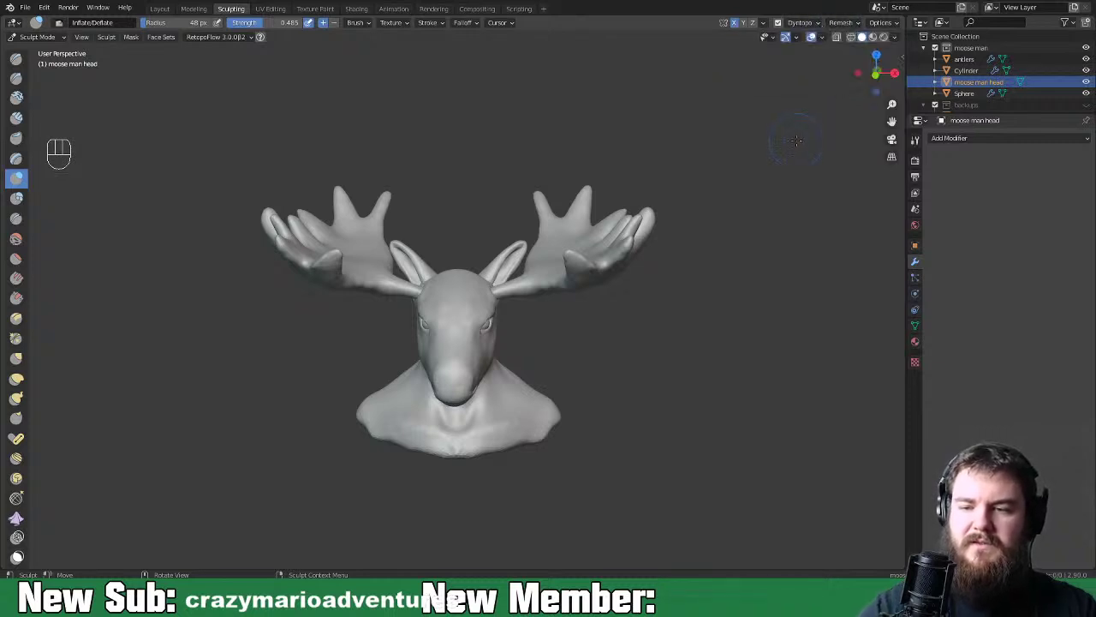
left_click(764, 24)
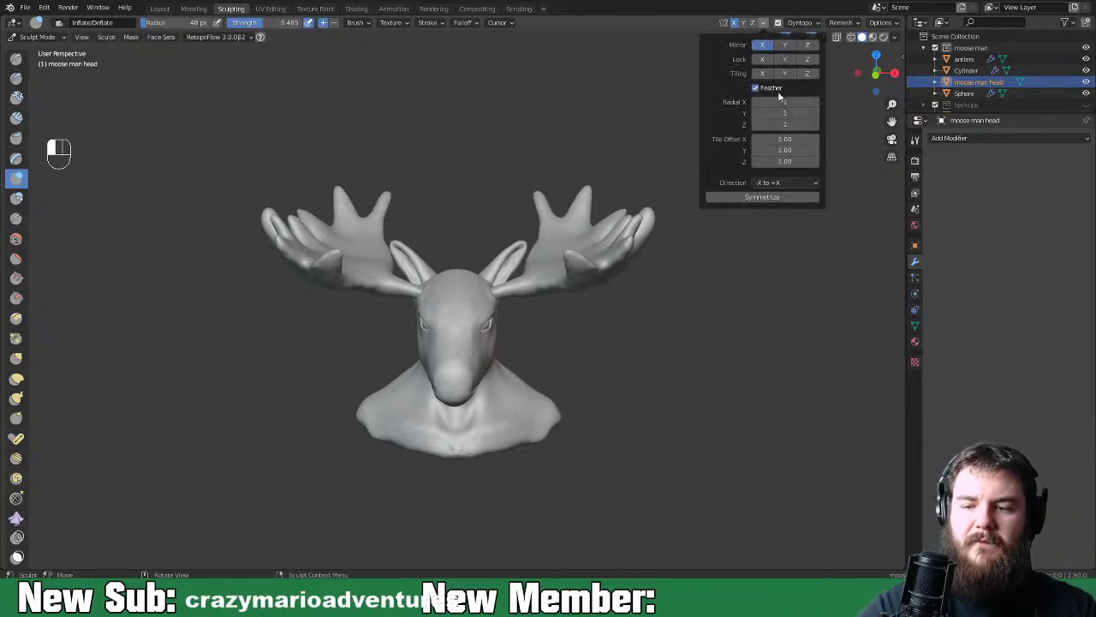
left_click(786, 182)
left_click(786, 207)
left_click(779, 198)
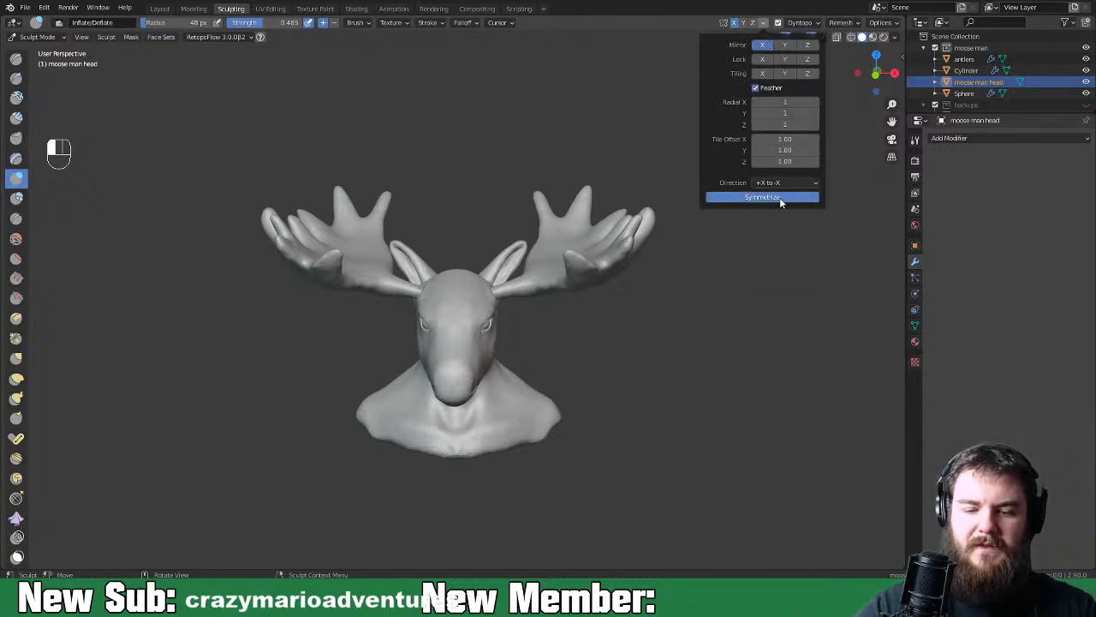
Examine the whole bust with its ears and antlers from the front, three-quarter and back views
mouse_move(583, 345)
middle_mouse_down()
mouse_move(471, 340)
mouse_move(586, 343)
middle_mouse_up()
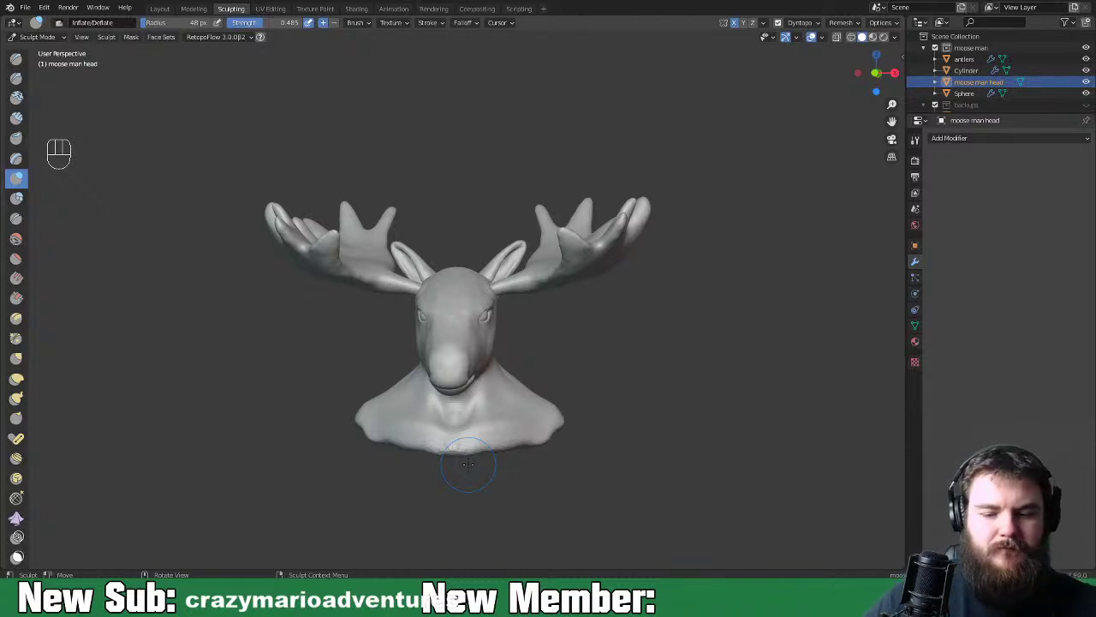
middle_click_drag(355, 343, 645, 390)
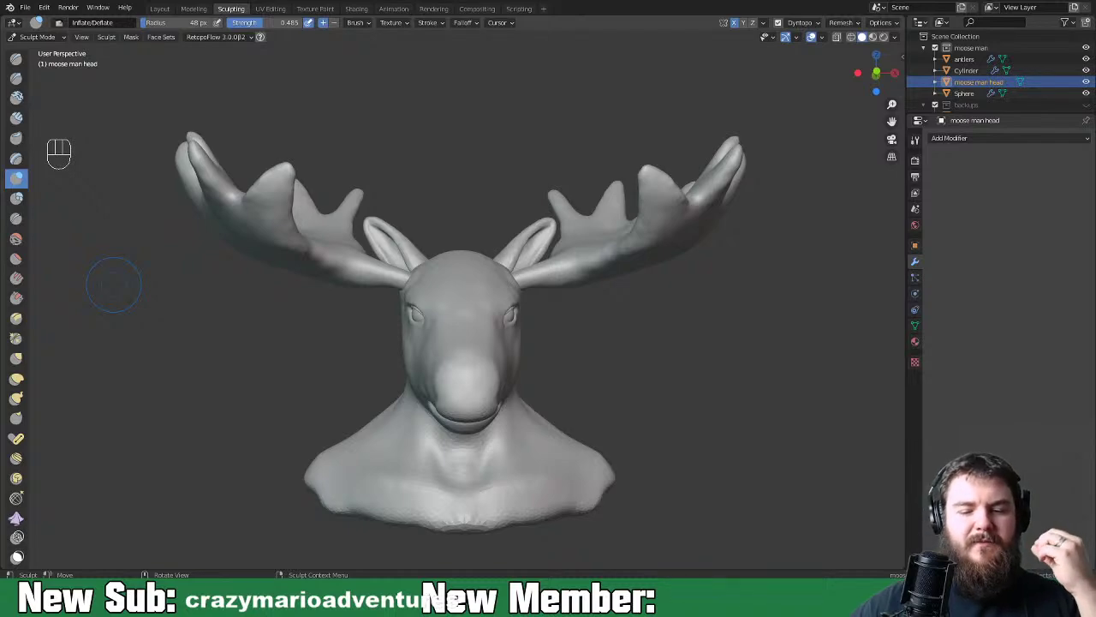
middle_click_drag(629, 355, 587, 360)
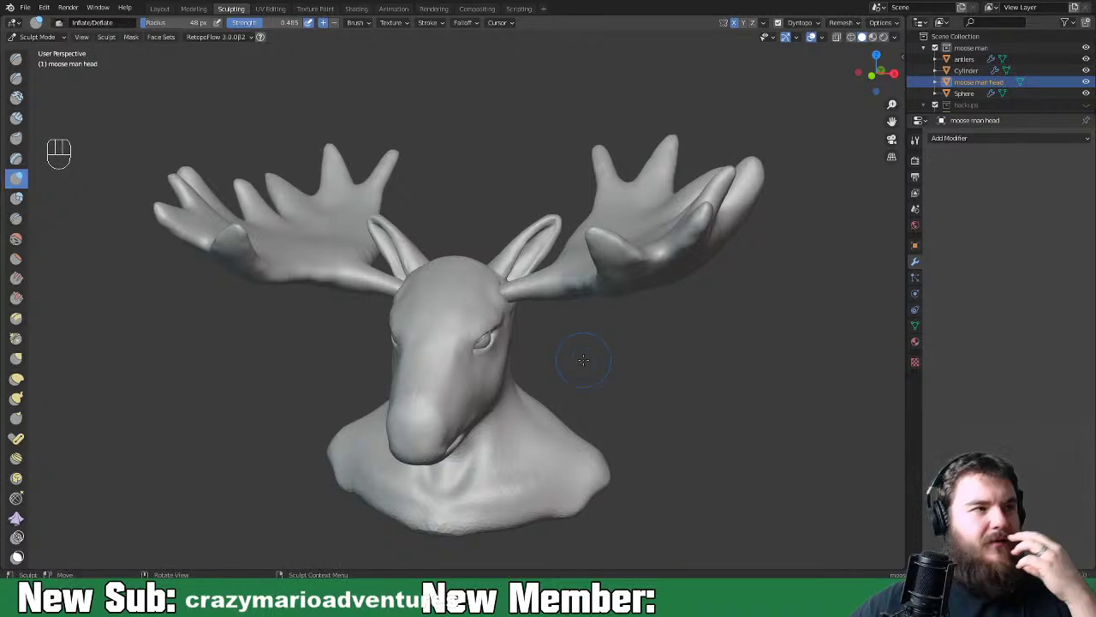
scroll(539, 328, "up", 2)
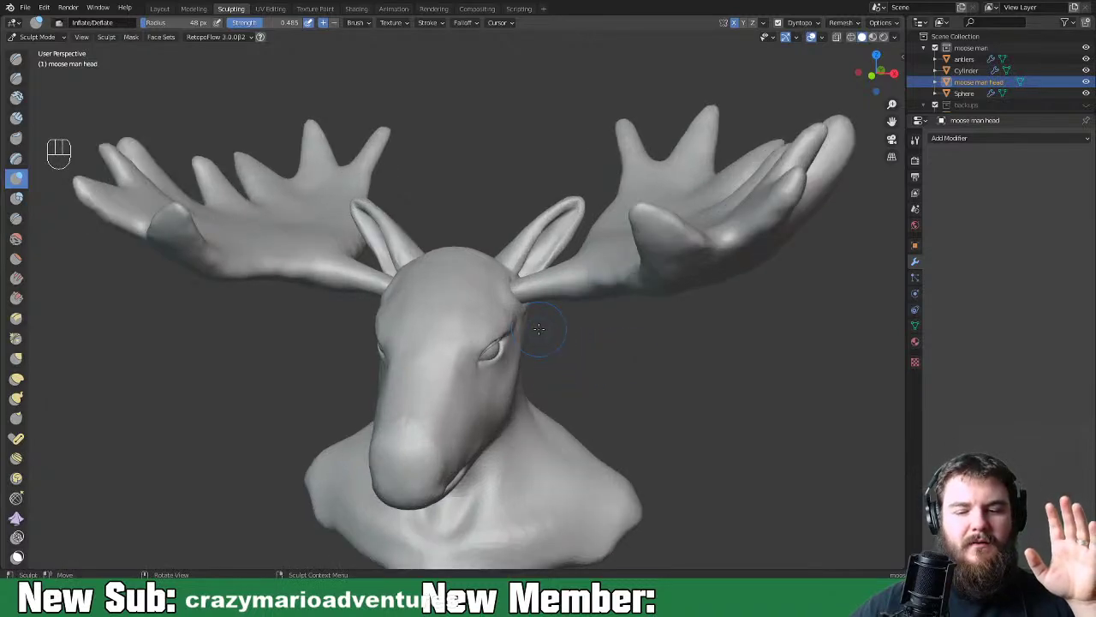
middle_click_drag(539, 328, 329, 317)
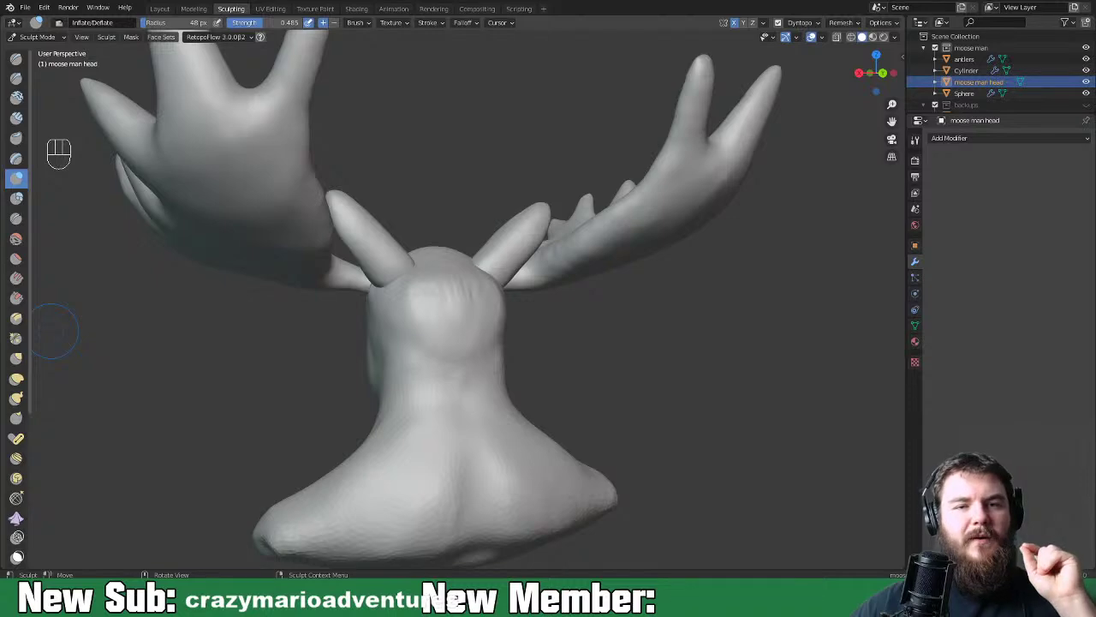
middle_click_drag(257, 334, 605, 396)
scroll(629, 407, "down", 5)
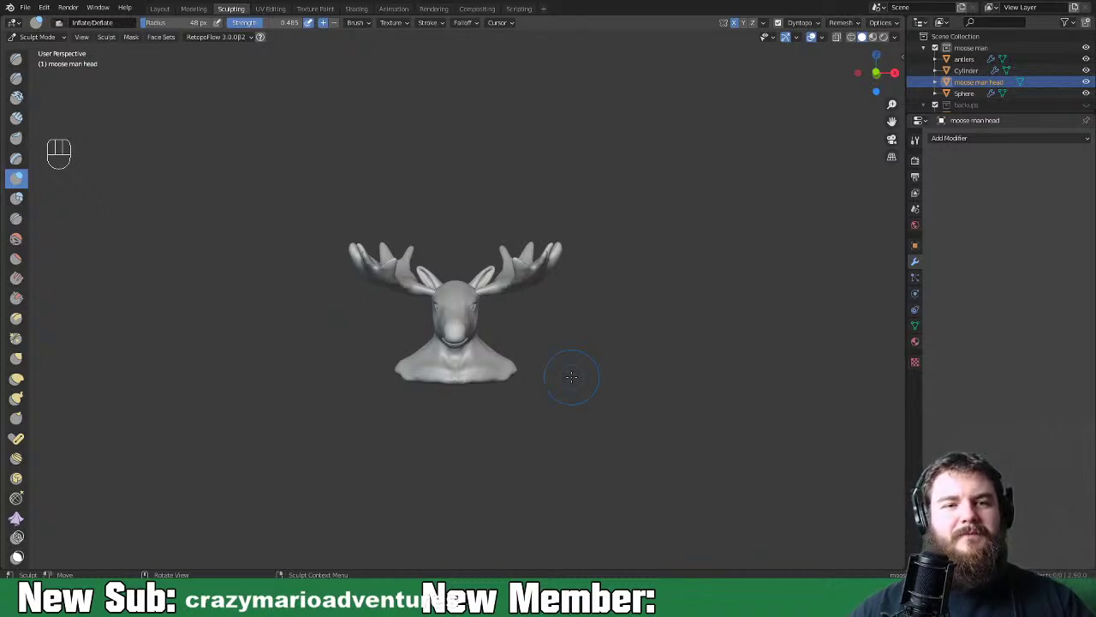
middle_click_drag(572, 377, 511, 398)
scroll(514, 394, "up", 3)
scroll(515, 394, "up", 3)
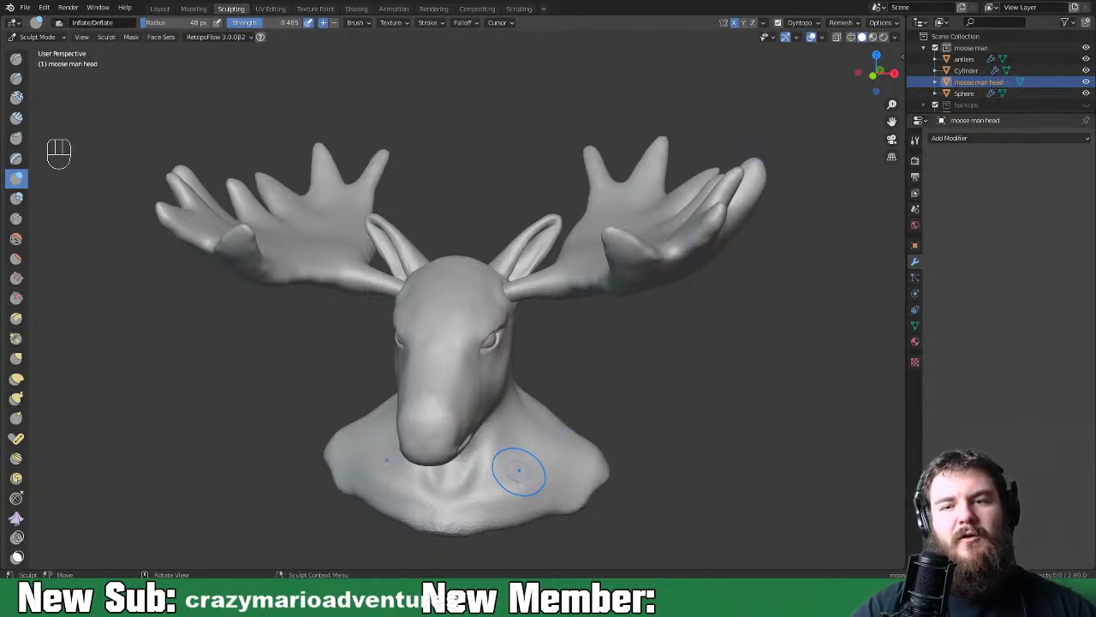
Check the Dyntopo detailing settings and inspect the surface of the eye area, neck, chest and back of the head
left_click(820, 22)
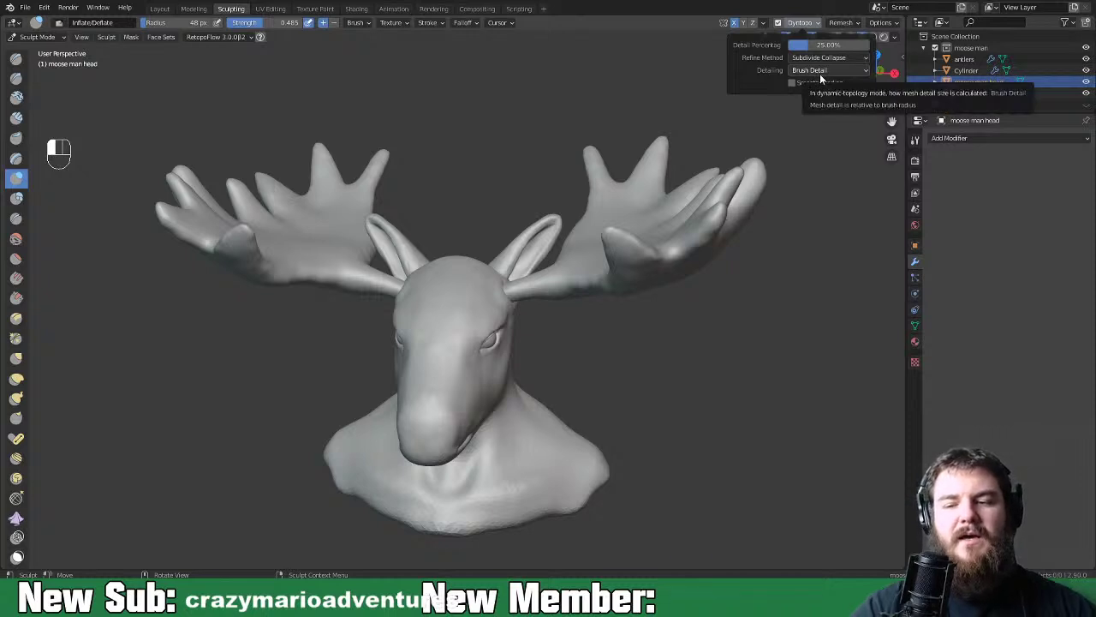
middle_click_drag(571, 297, 502, 306)
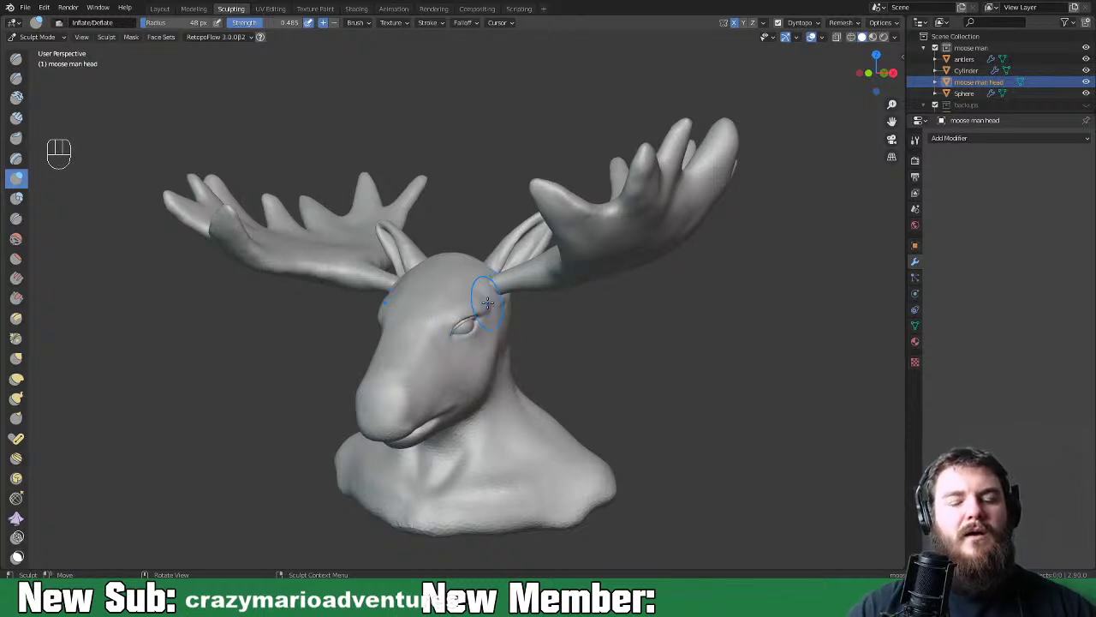
scroll(441, 319, "up", 5)
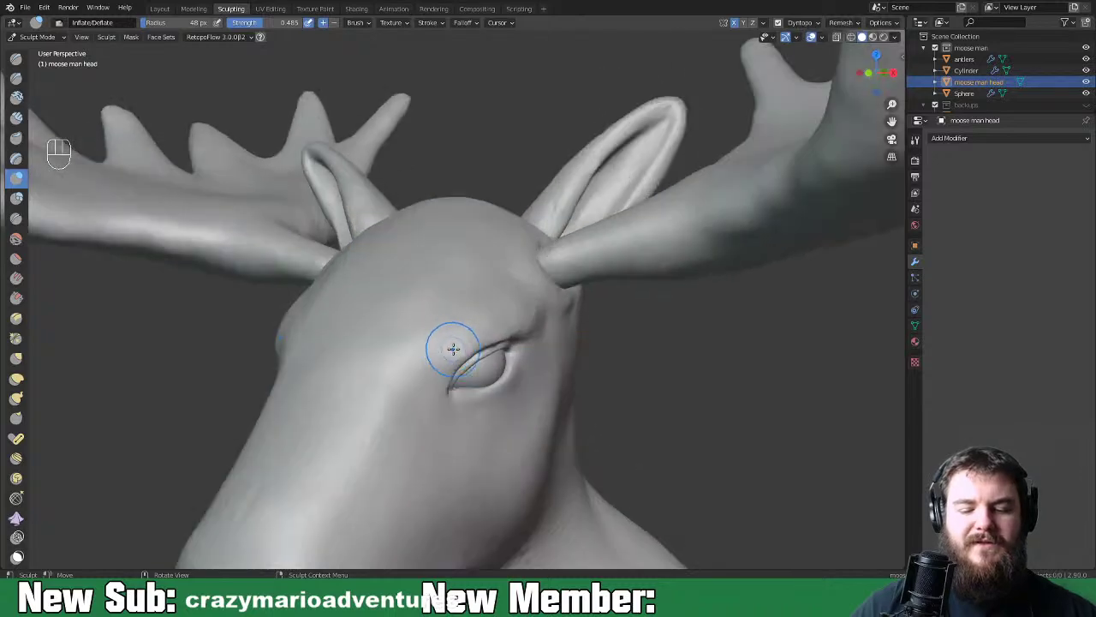
middle_click_drag(523, 404, 604, 167, "shift")
middle_click_drag(612, 248, 586, 287)
middle_click_drag(586, 287, 543, 271)
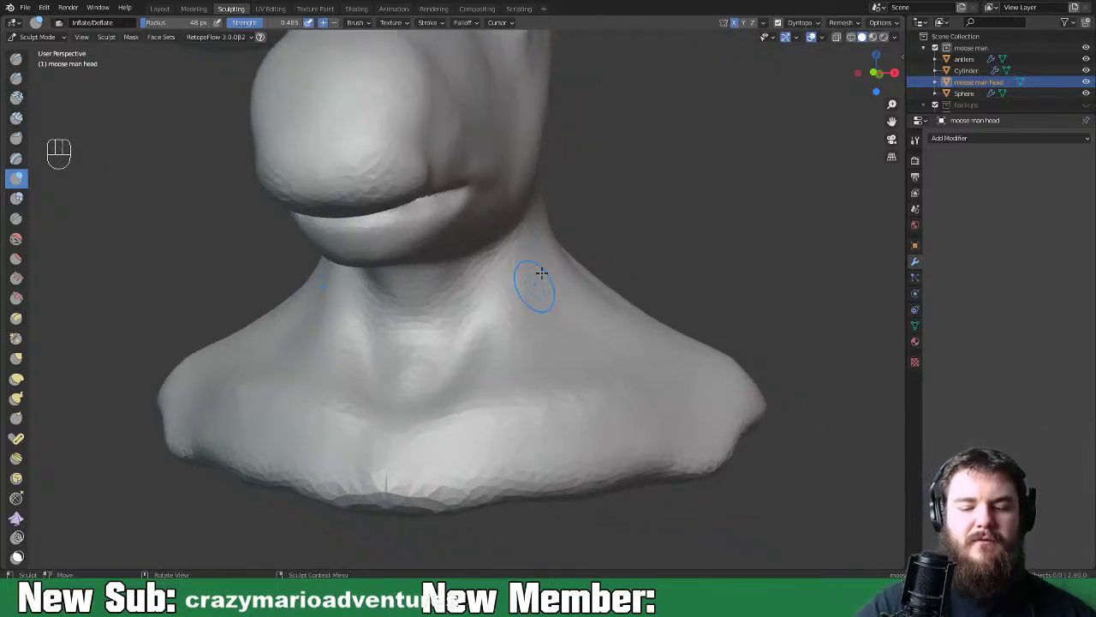
mouse_move(642, 418)
middle_mouse_down()
mouse_move(578, 431)
mouse_move(599, 429)
middle_mouse_up()
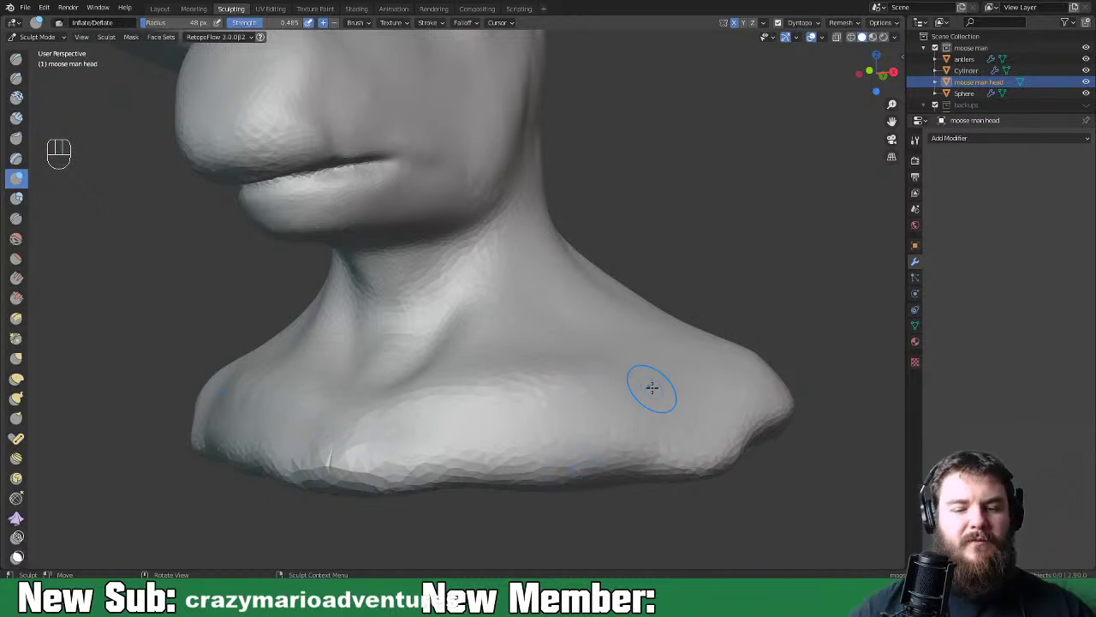
scroll(652, 388, "down", 5)
middle_click_drag(568, 331, 417, 318)
scroll(368, 334, "up", 3)
scroll(408, 384, "down", 4)
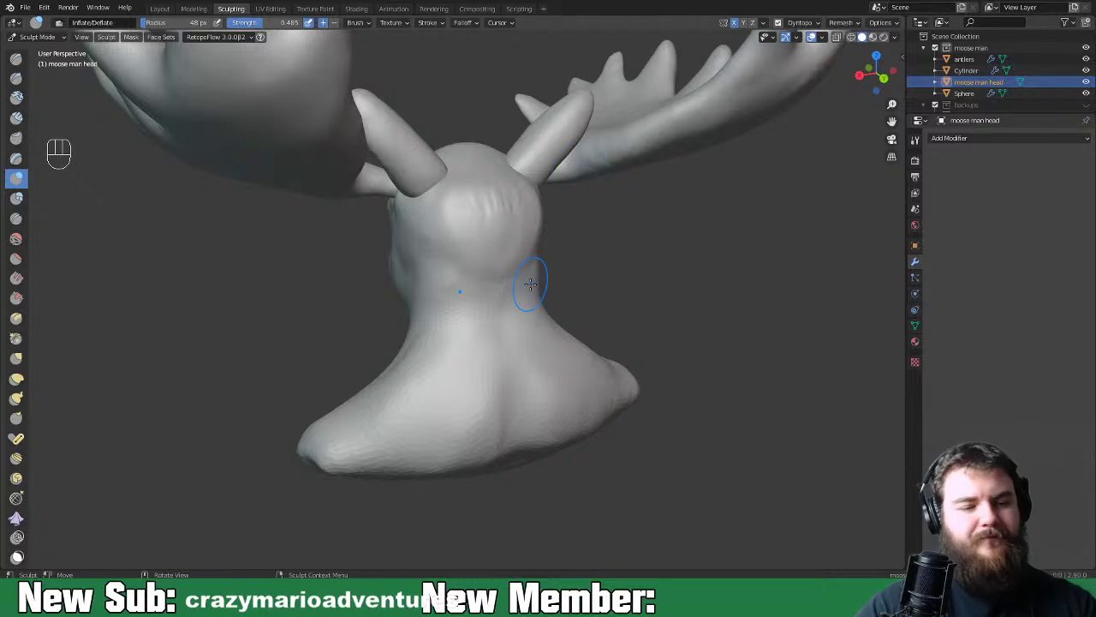
Switch to the Grab brush with a 90 px radius and smooth out the wrinkles on the back of the head
key("space")
key("space")
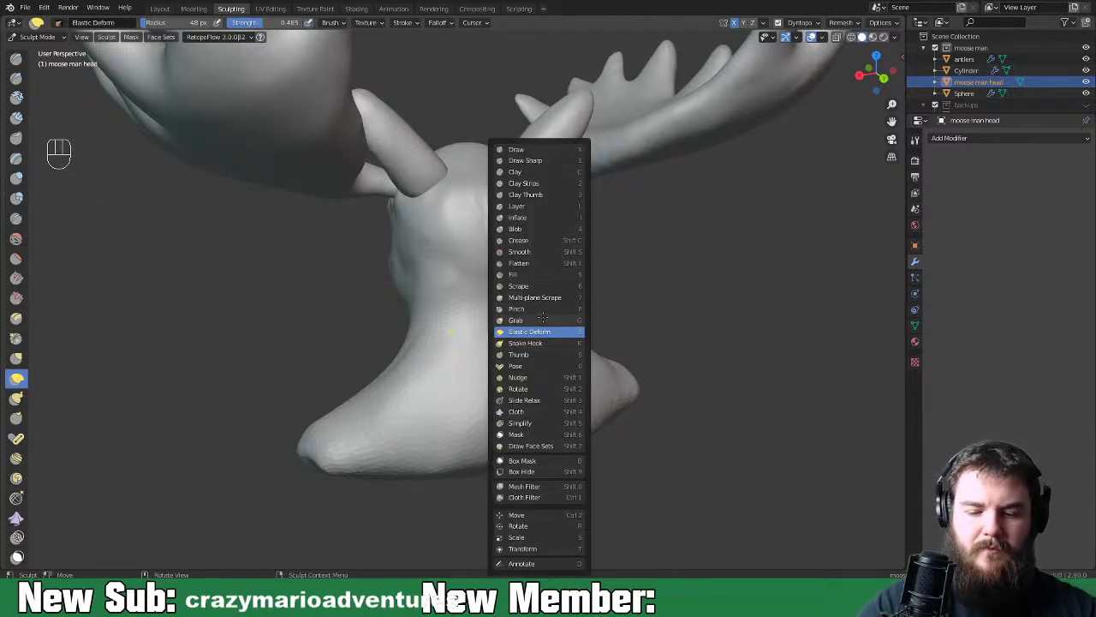
left_click(542, 319)
key("f")
left_click(579, 330)
middle_click_drag(543, 318, 579, 261)
left_click(579, 261)
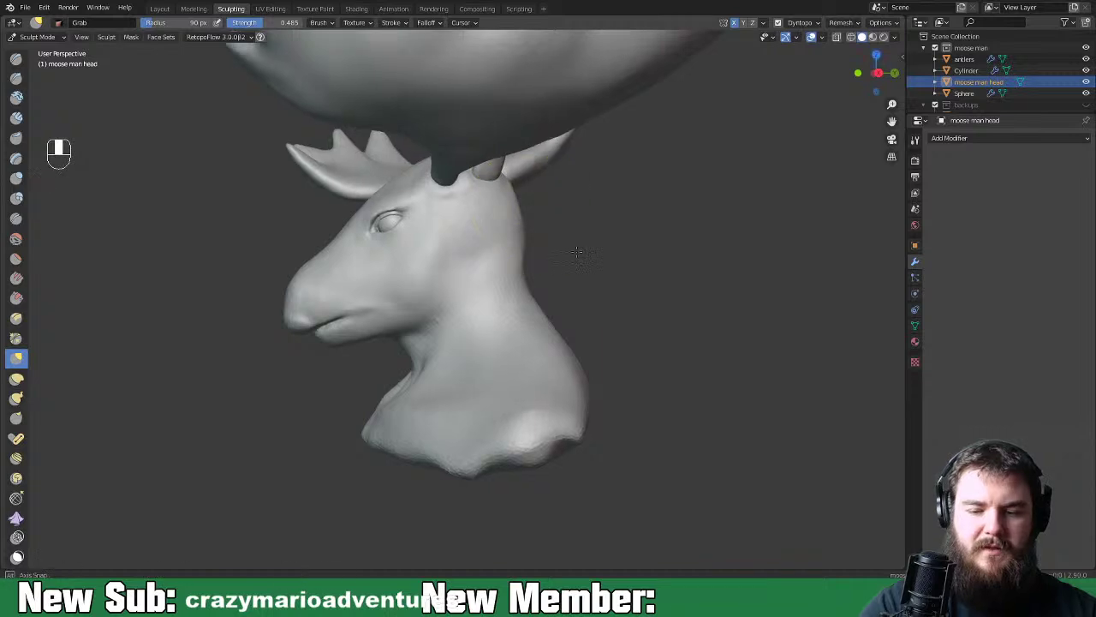
middle_click_drag(525, 208, 502, 261)
mouse_move(497, 228)
left_mouse_down("shift")
mouse_move(482, 230)
mouse_move(533, 244)
left_mouse_up("shift")
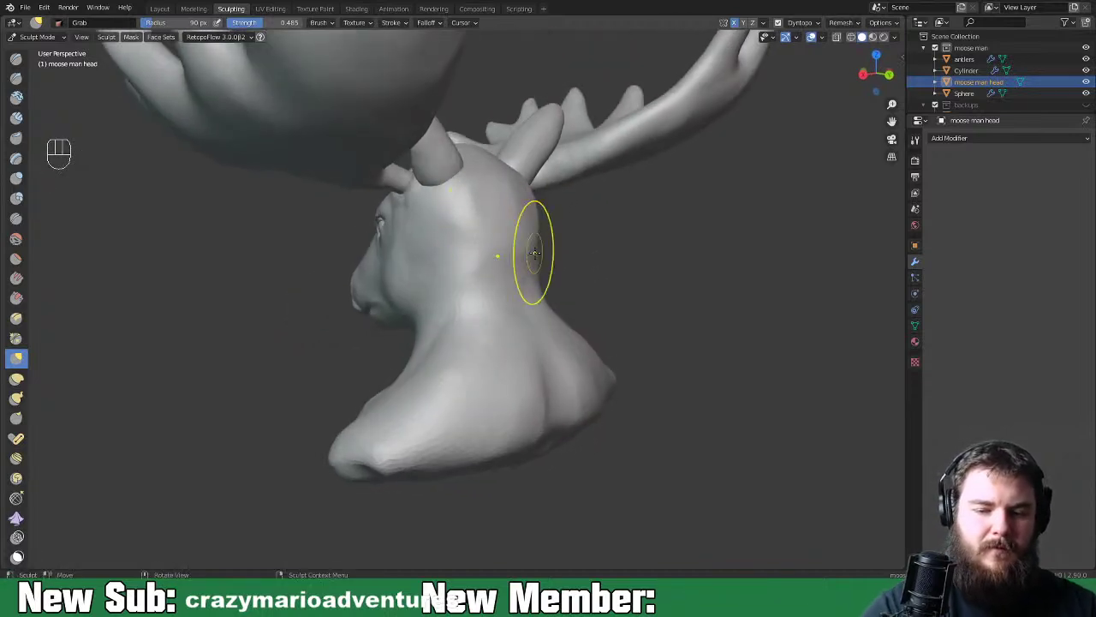
middle_click_drag(534, 245, 570, 213)
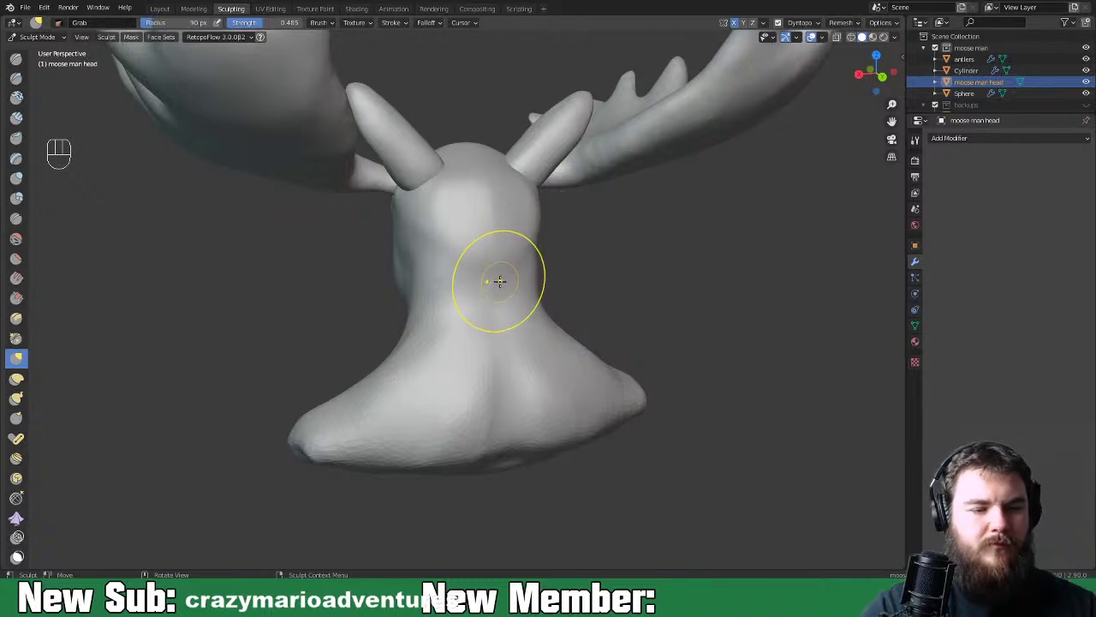
Build up the back of the head and neck with the Inflate brush at a 56 px radius and smooth the area
key("space")
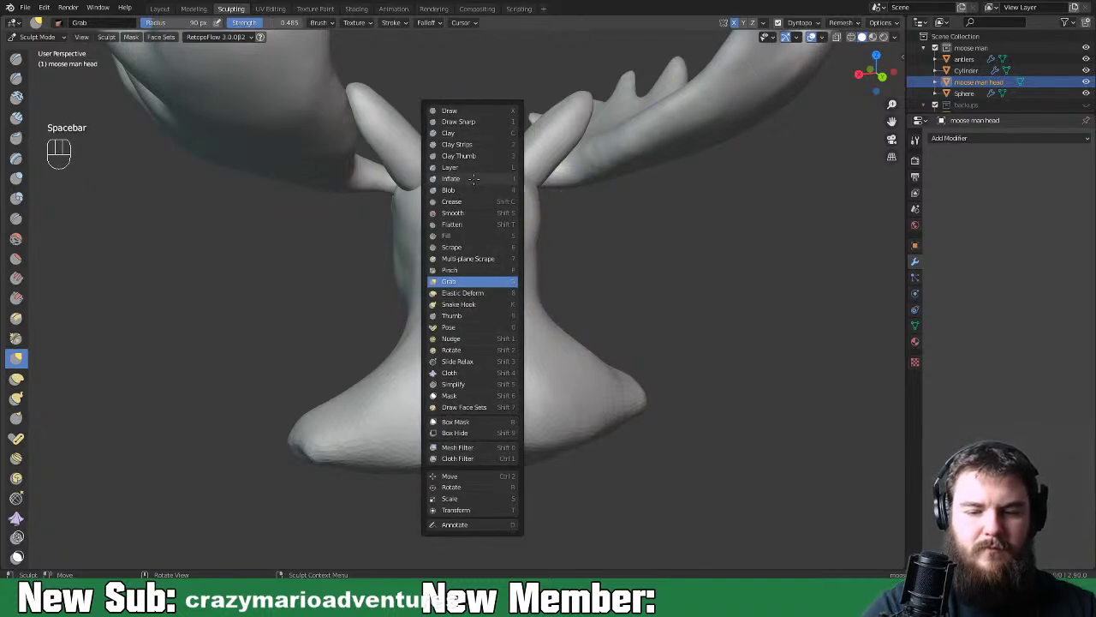
left_click(475, 178)
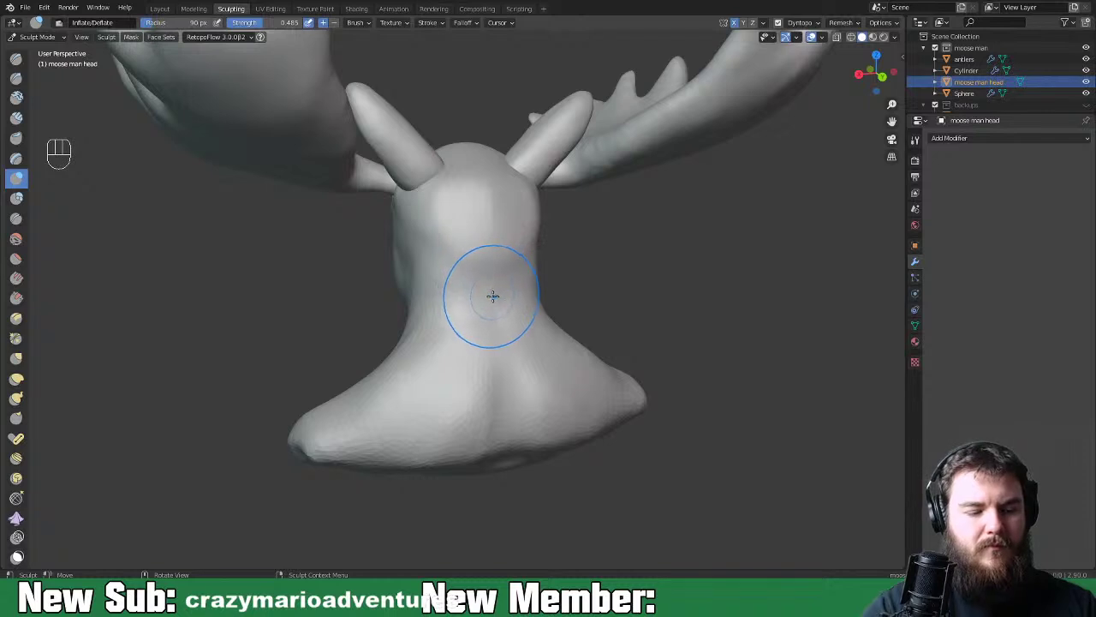
key("f")
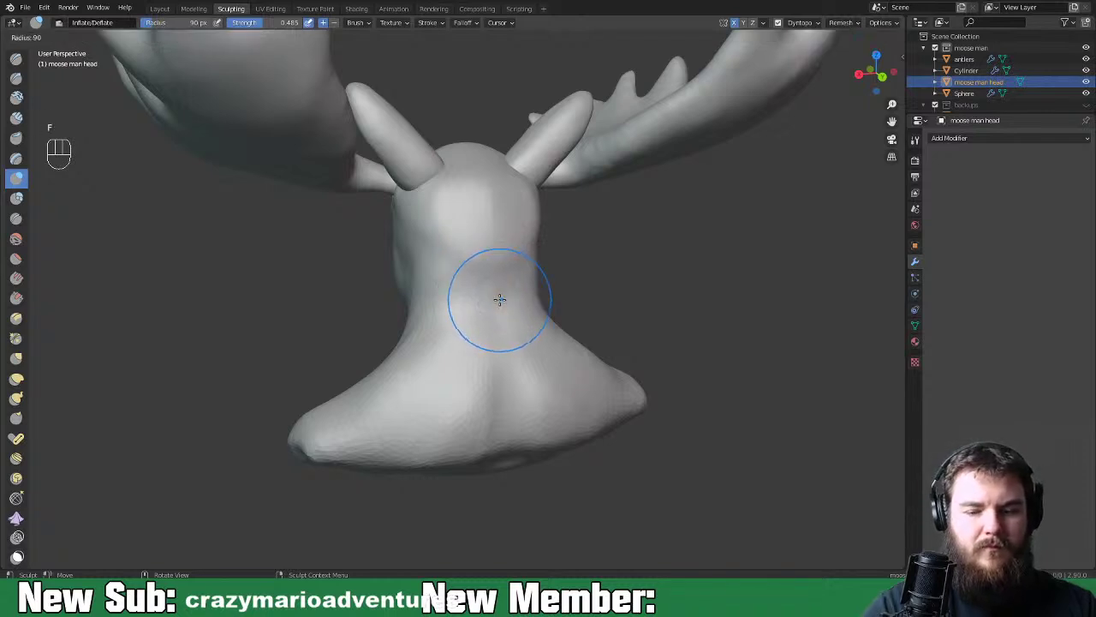
left_click(484, 304)
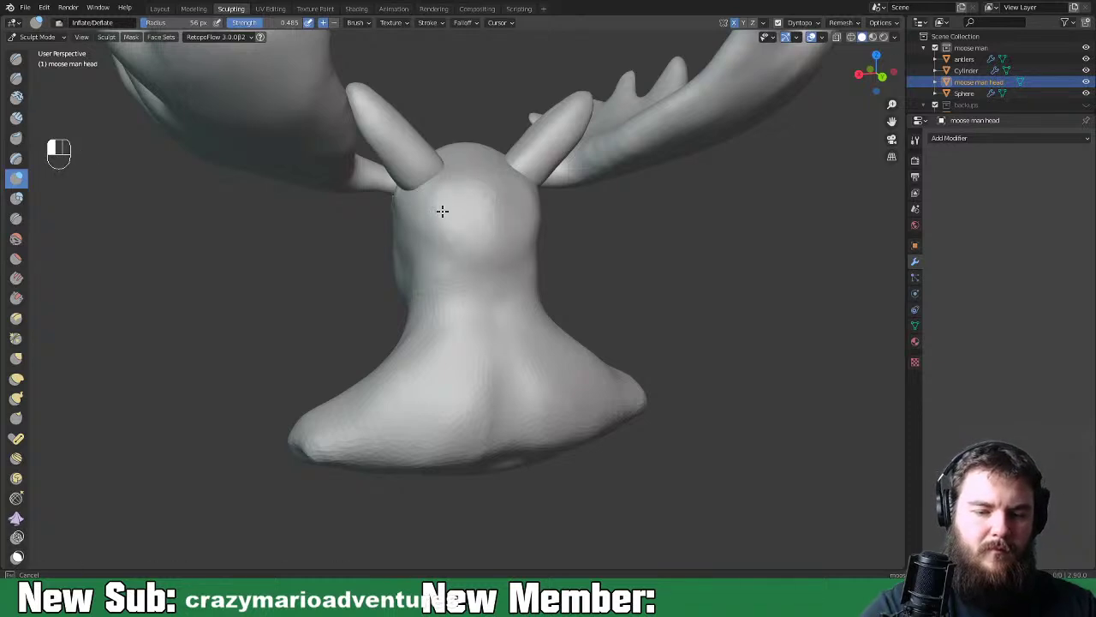
middle_click_drag(482, 195, 511, 276)
key("shift")
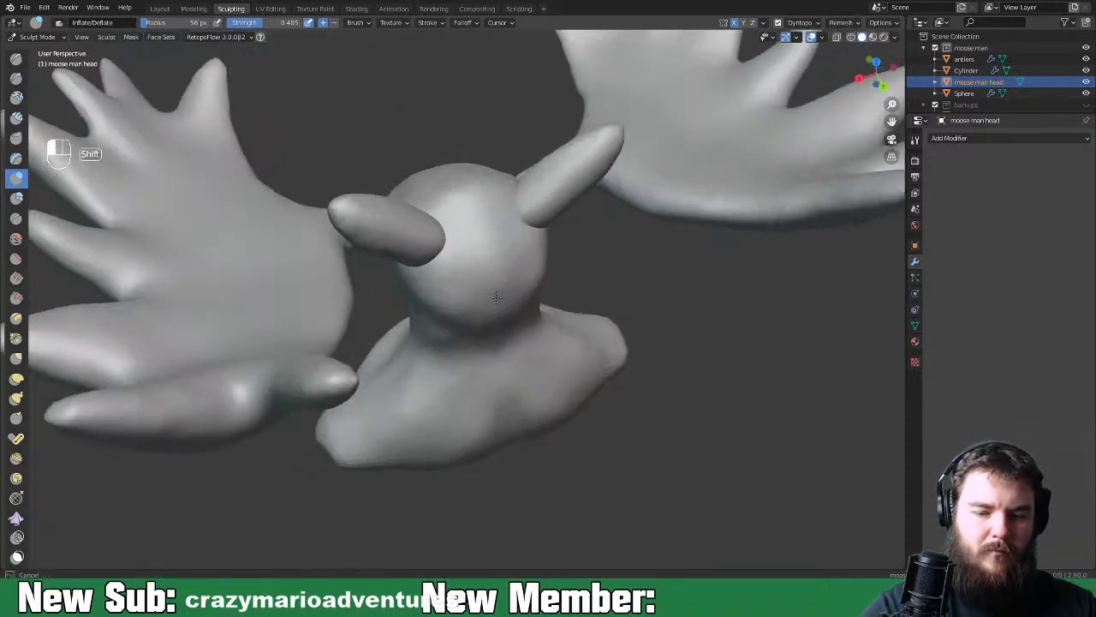
middle_click_drag(441, 305, 616, 200)
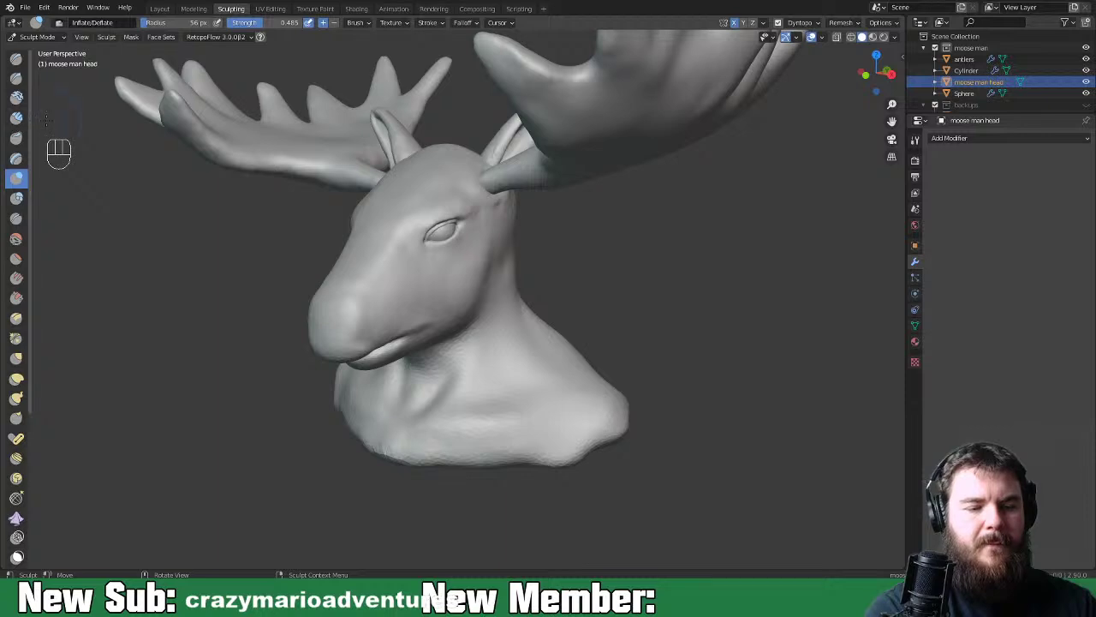
Build up the side of the head around the antler base with the Clay Strips brush
key("space")
key("space")
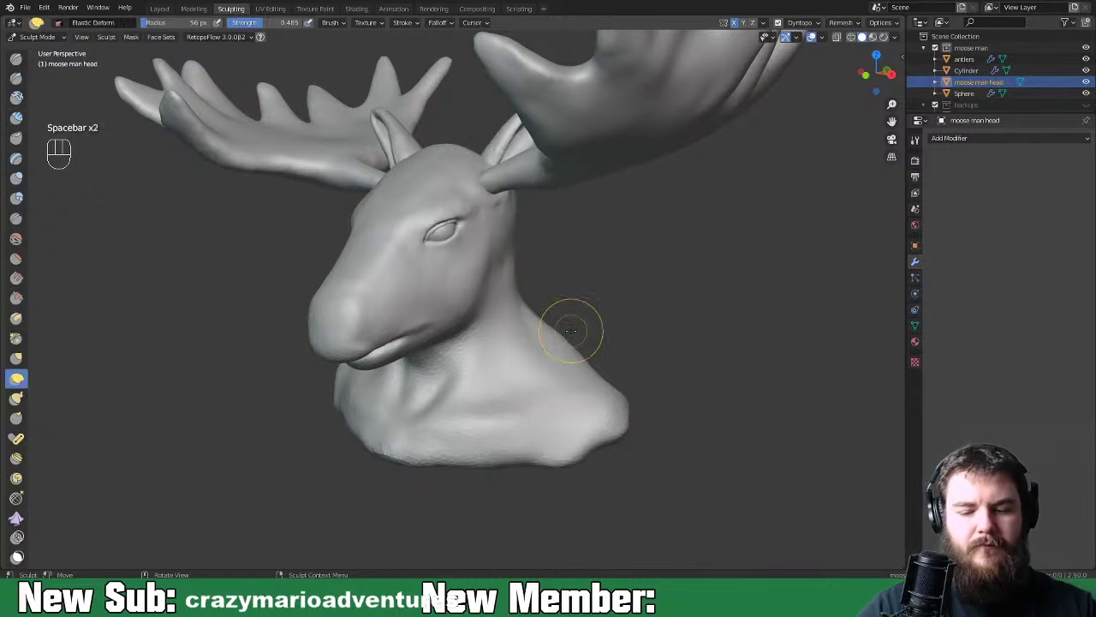
key("space")
left_click(540, 184)
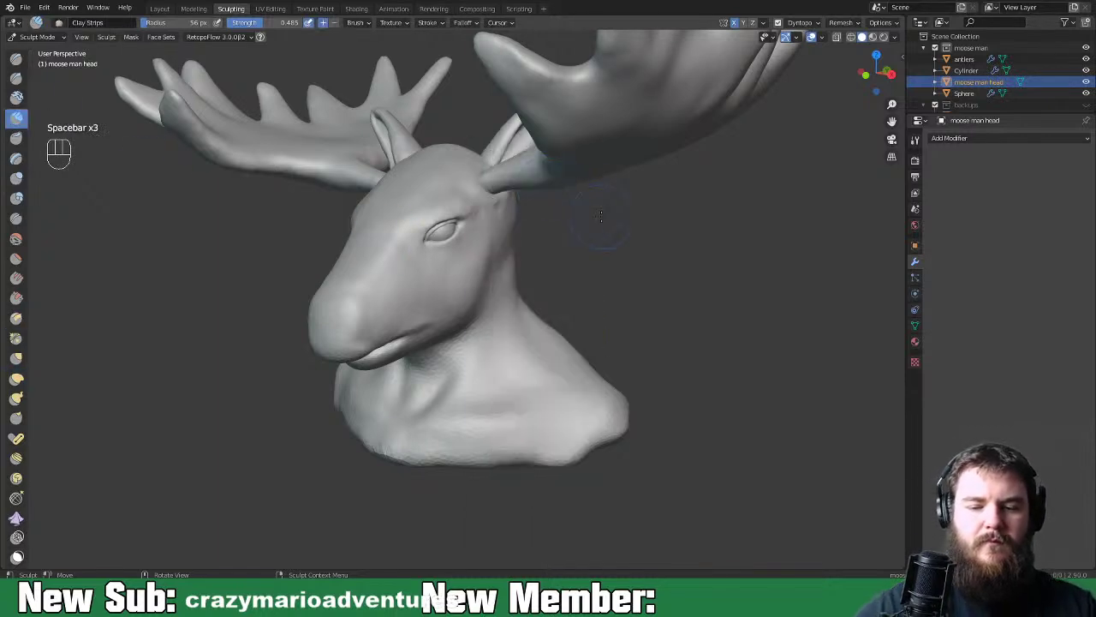
scroll(597, 216, "up", 5)
middle_click_drag(489, 115, 511, 265)
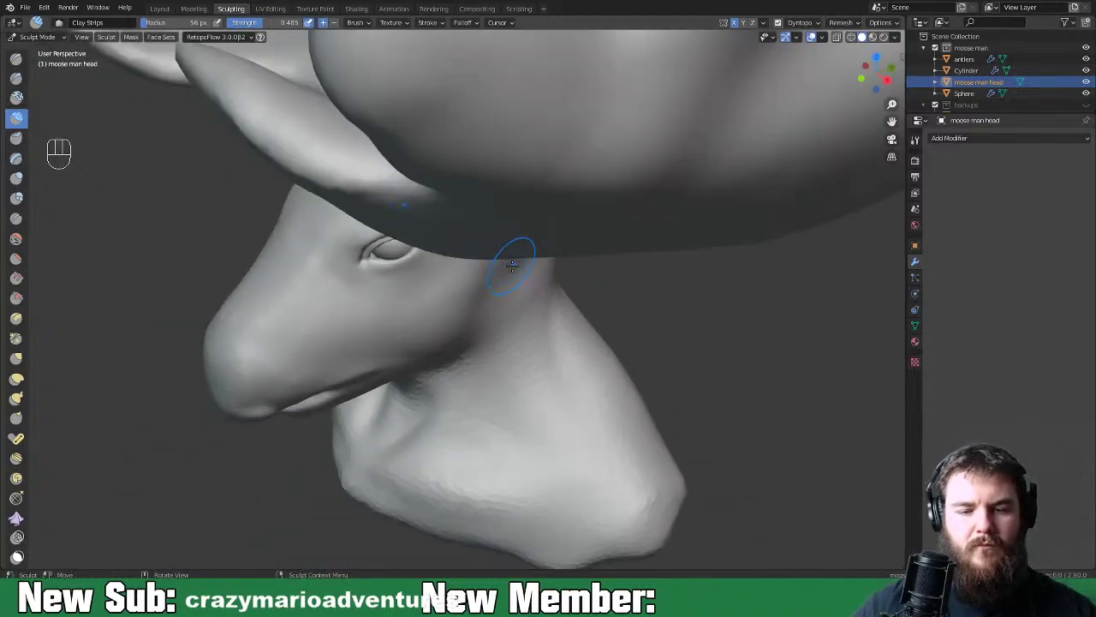
key("ctrl+equal")
key("ctrl+equal")
key("ctrl+equal")
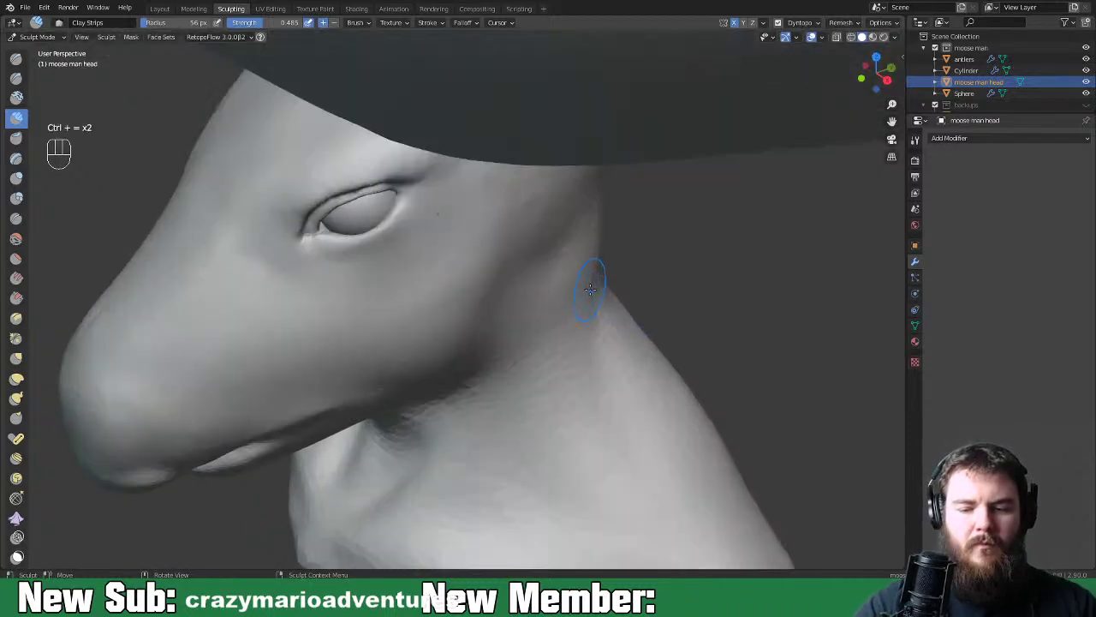
middle_click_drag(577, 289, 566, 377, "shift")
key("f")
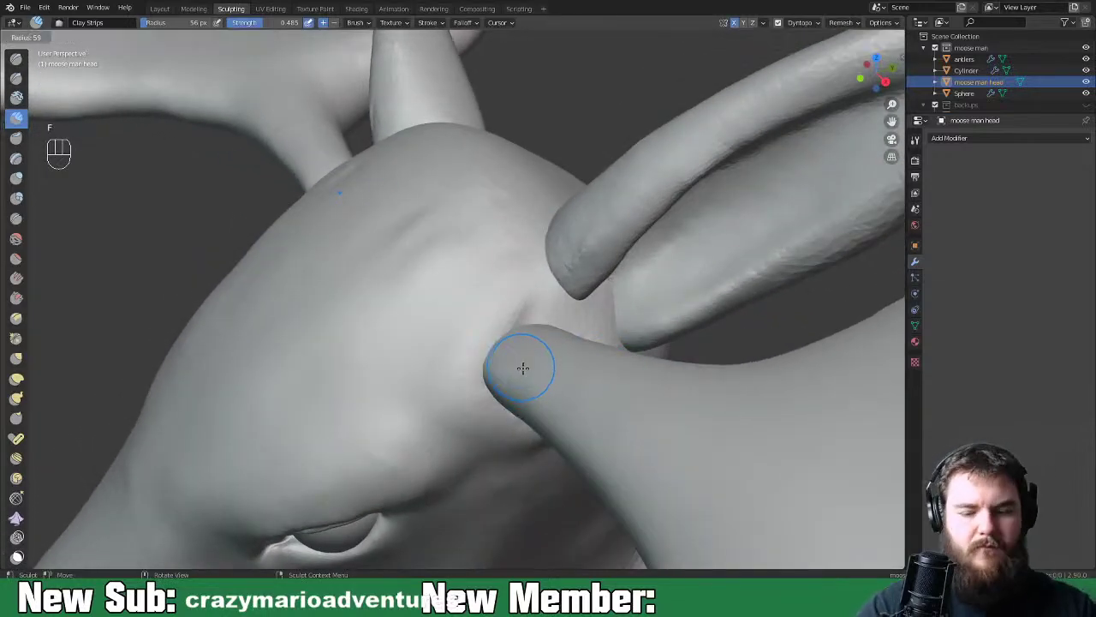
left_click(557, 380)
mouse_move(505, 386)
left_mouse_down()
mouse_move(540, 359)
mouse_move(571, 399)
mouse_move(554, 374)
mouse_move(569, 260)
mouse_move(528, 254)
mouse_move(641, 277)
mouse_move(675, 377)
left_mouse_up()
mouse_move(676, 381)
middle_mouse_down()
mouse_move(514, 363)
mouse_move(605, 356)
mouse_move(611, 282)
middle_mouse_up()
mouse_move(591, 240)
left_mouse_down()
mouse_move(568, 177)
mouse_move(638, 308)
mouse_move(676, 285)
mouse_move(612, 316)
mouse_move(556, 316)
mouse_move(525, 185)
mouse_move(587, 282)
mouse_move(600, 275)
left_mouse_up()
Fill the area between the eye and the antler base using Clay Strips at a 62 px radius and smooth it
key("f")
left_click(548, 283)
key("f")
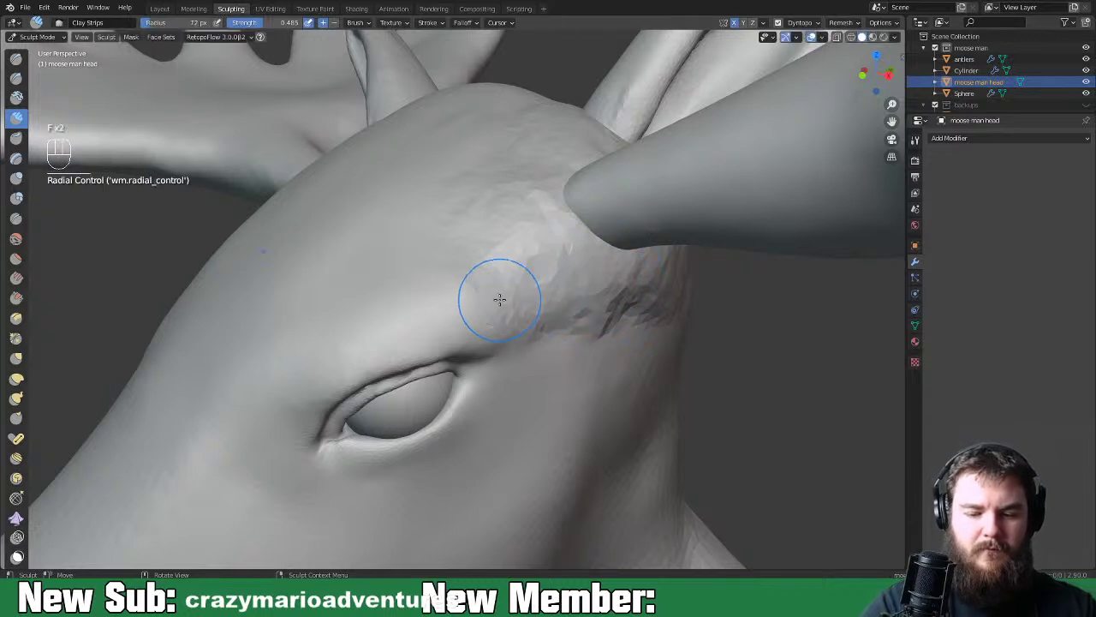
left_click(495, 302)
mouse_move(502, 305)
left_mouse_down()
mouse_move(599, 274)
mouse_move(638, 300)
mouse_move(597, 245)
mouse_move(497, 237)
mouse_move(516, 203)
mouse_move(607, 196)
mouse_move(609, 220)
mouse_move(550, 150)
left_mouse_up()
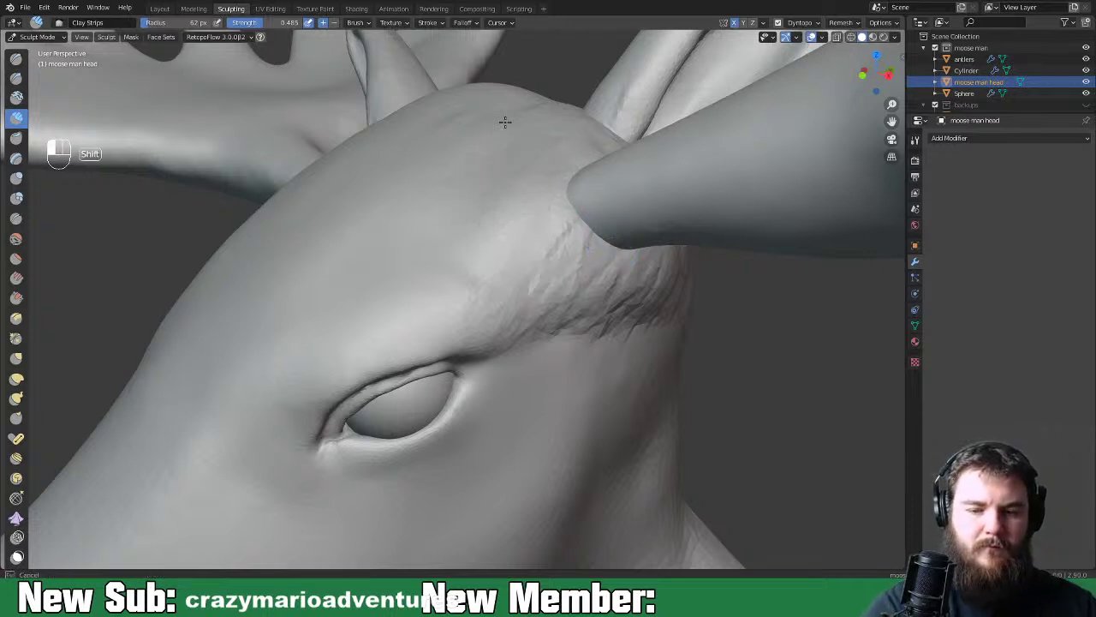
mouse_move(603, 212)
left_mouse_down("shift")
mouse_move(571, 301)
mouse_move(600, 334)
left_mouse_up("shift")
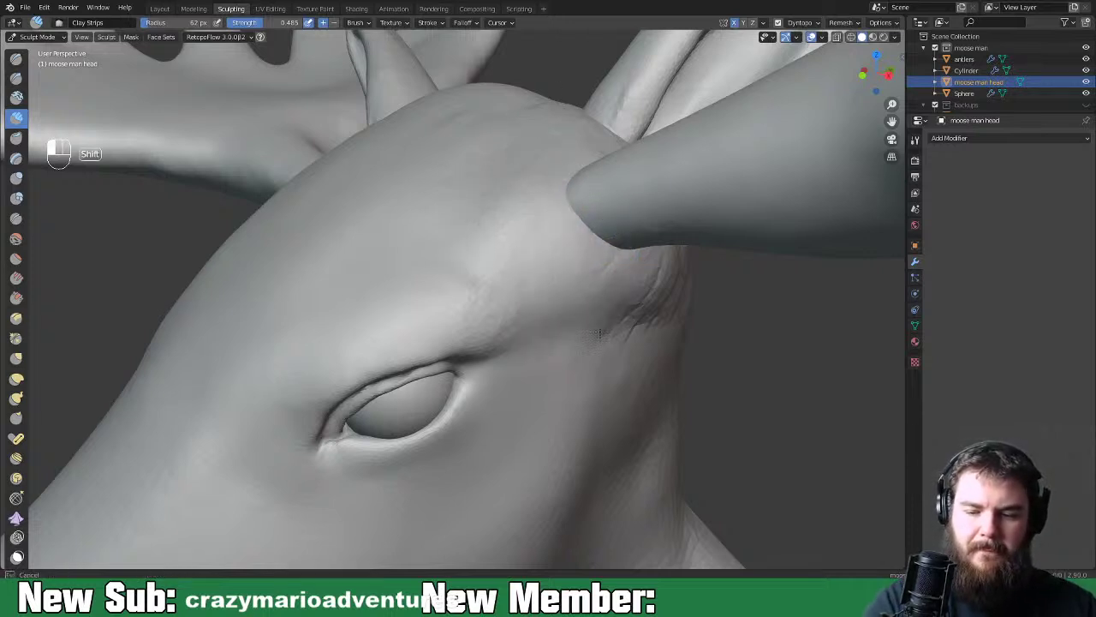
Smooth the surface below and behind the ear on the side and back of the head
middle_click_drag(688, 263, 584, 399)
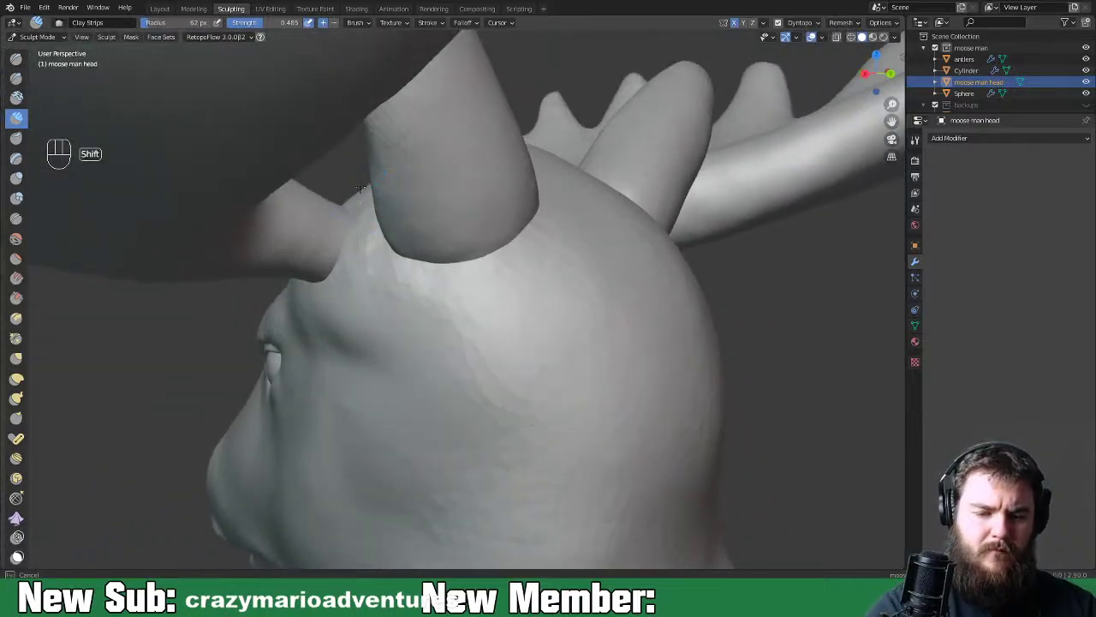
mouse_move(396, 242)
left_mouse_down("shift")
mouse_move(440, 255)
mouse_move(400, 255)
left_mouse_up("shift")
left_click_drag(443, 286, 574, 220, "shift")
mouse_move(575, 220)
middle_mouse_down()
mouse_move(587, 292)
mouse_move(570, 304)
mouse_move(600, 291)
mouse_move(678, 313)
mouse_move(639, 366)
middle_mouse_up()
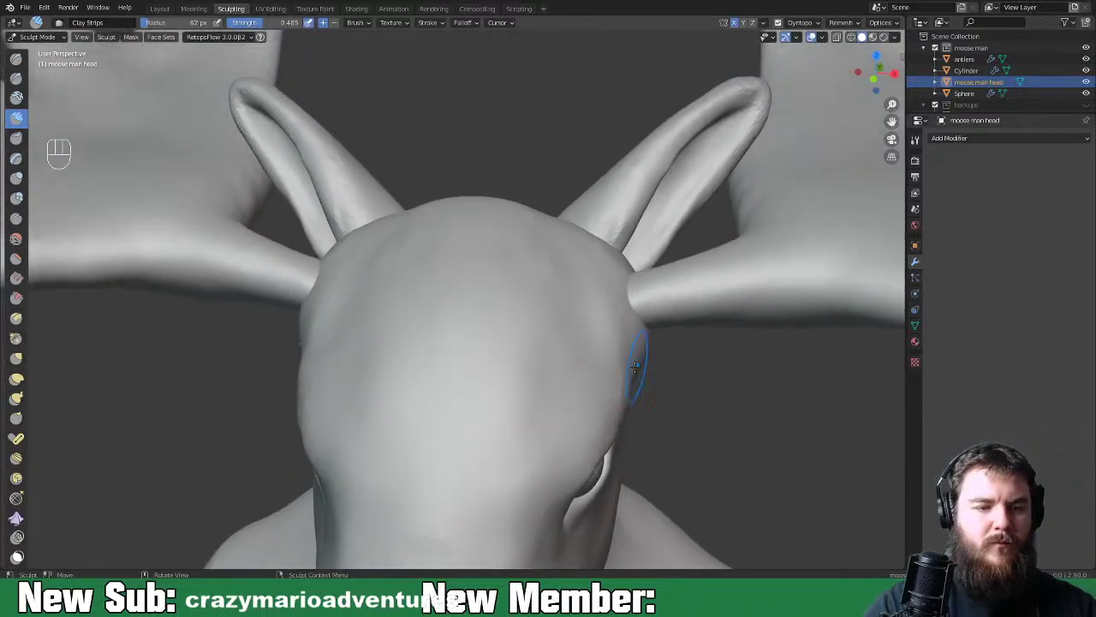
Switch the head to Object Mode and add a Boolean modifier to it
key("ctrl+Tab")
left_click(548, 366)
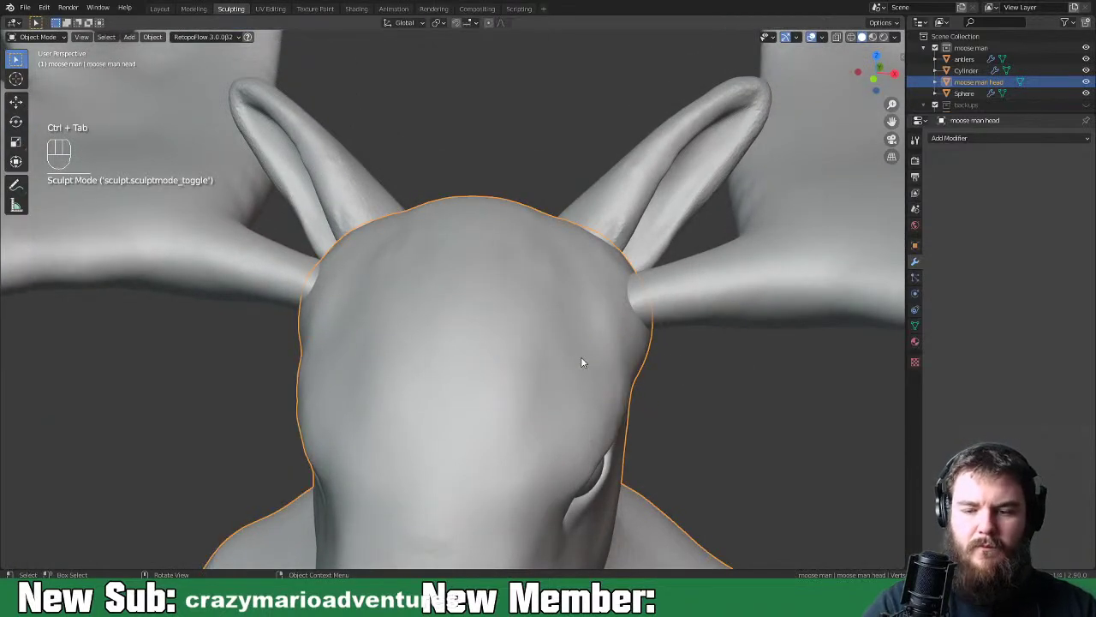
left_click(628, 208)
left_click(655, 378)
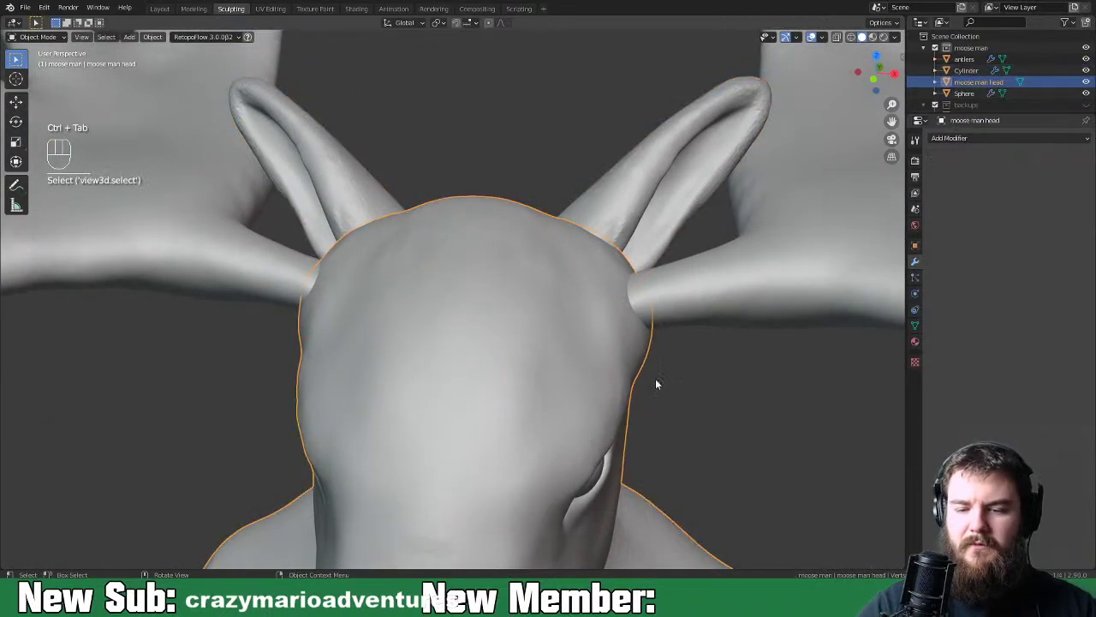
left_click(972, 140)
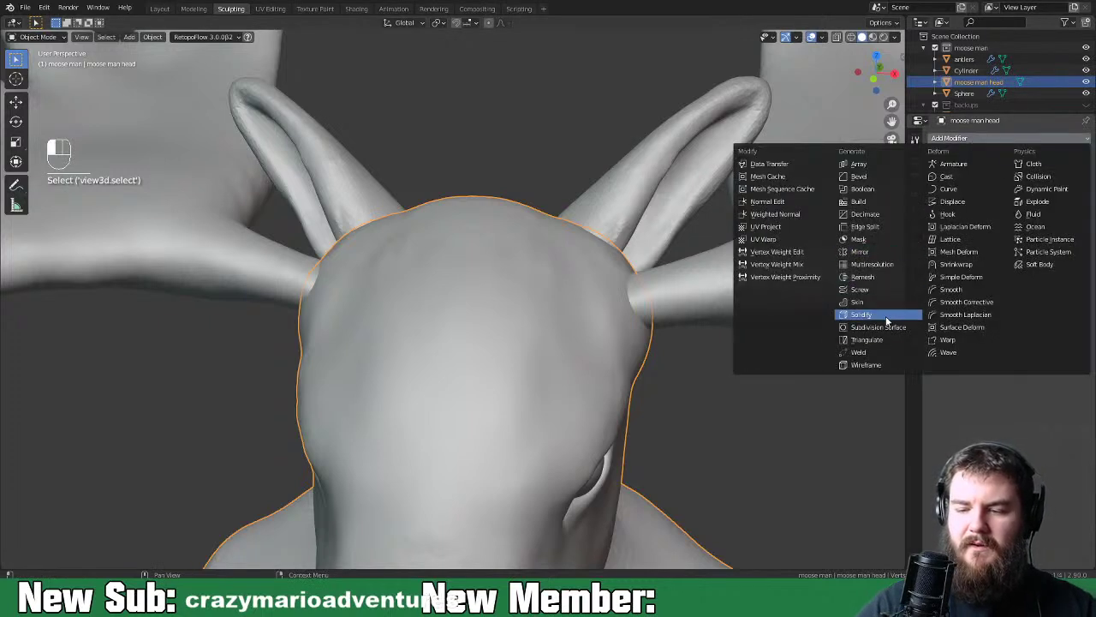
left_click(902, 188)
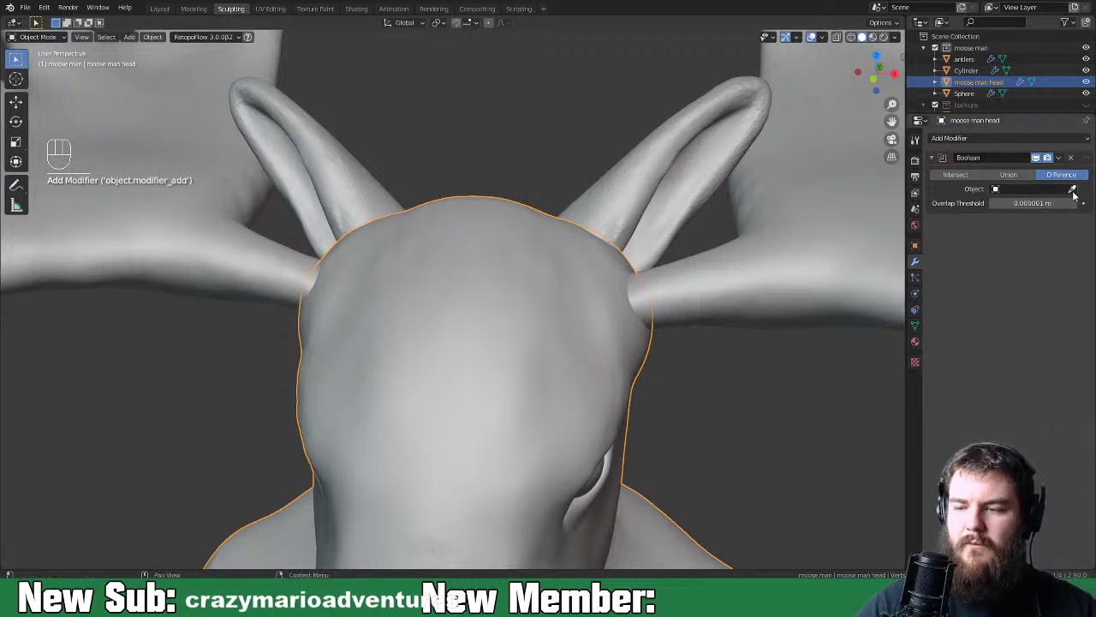
Duplicate the moose man head in place and move the copy to the backups collection
key("shift+d")
right_click(567, 410)
right_click(567, 410)
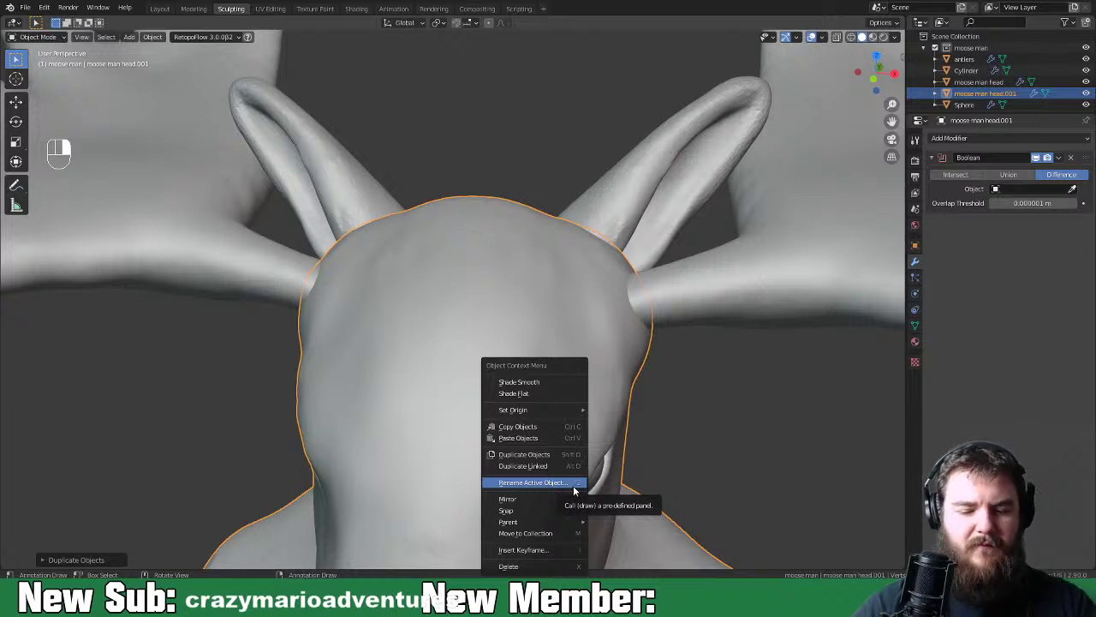
key("m")
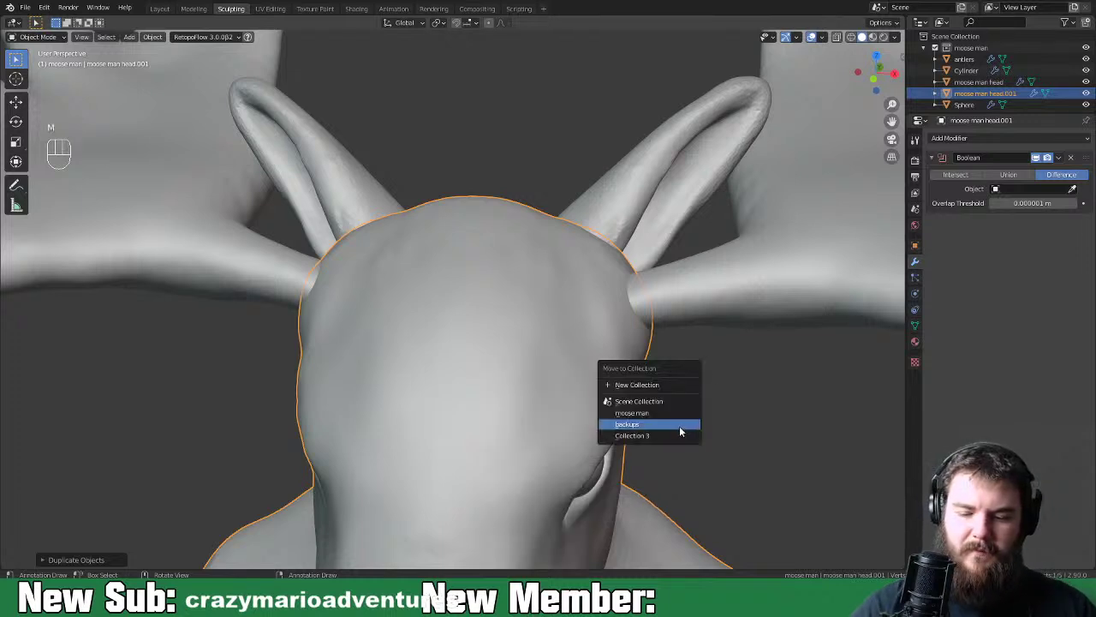
left_click(651, 424)
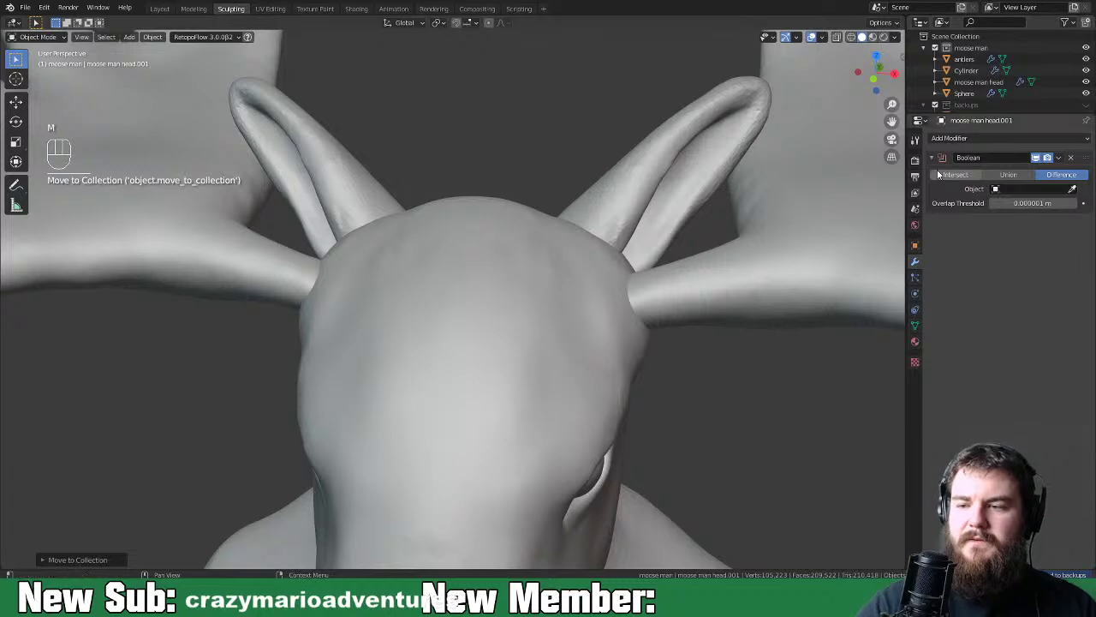
Set the moose man head's Boolean to Union with the Cylinder ears and apply the modifier
left_click(571, 431)
middle_click_drag(727, 351, 690, 379)
scroll(690, 379, "down", 4)
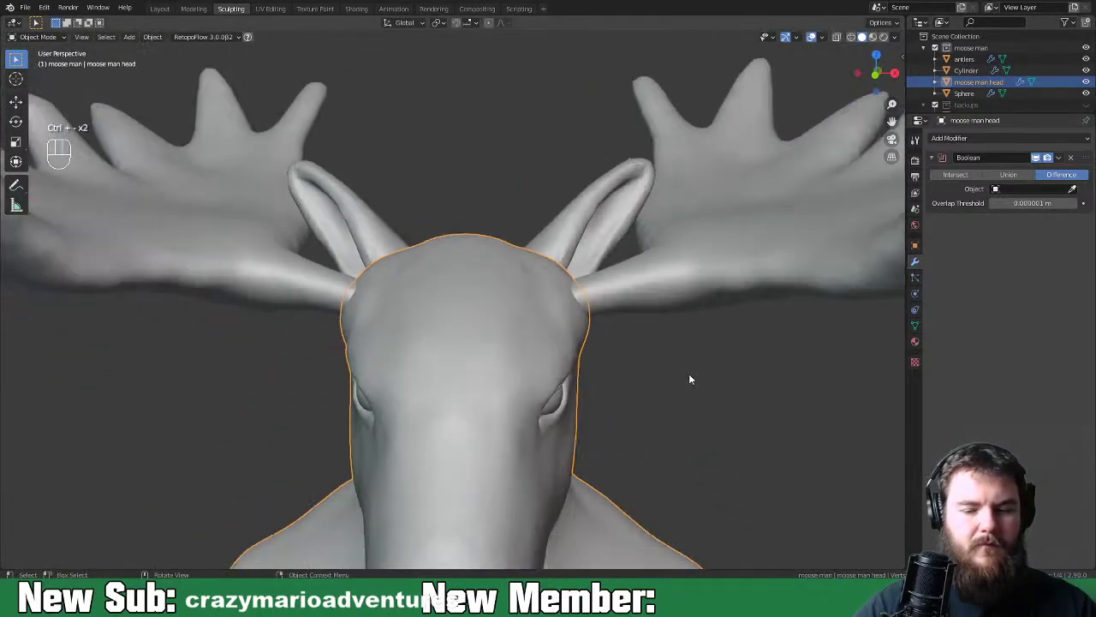
left_click(1072, 189)
left_click(549, 378)
left_click(1008, 175)
mouse_move(747, 340)
middle_mouse_down()
mouse_move(676, 343)
mouse_move(744, 358)
mouse_move(758, 347)
middle_mouse_up()
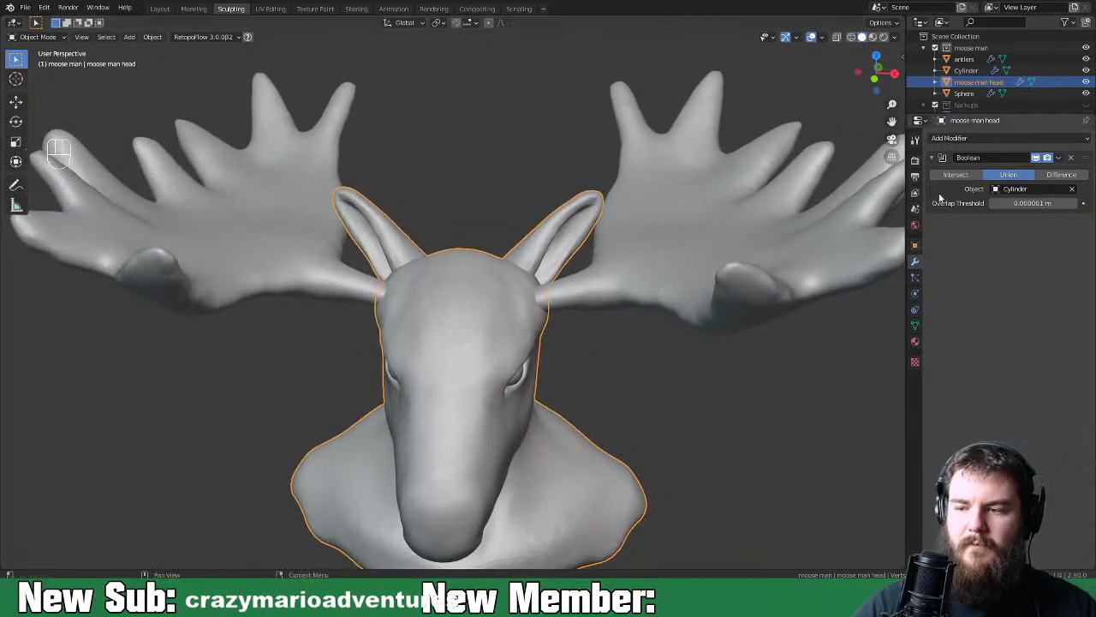
left_click(1059, 159)
left_click(1009, 172)
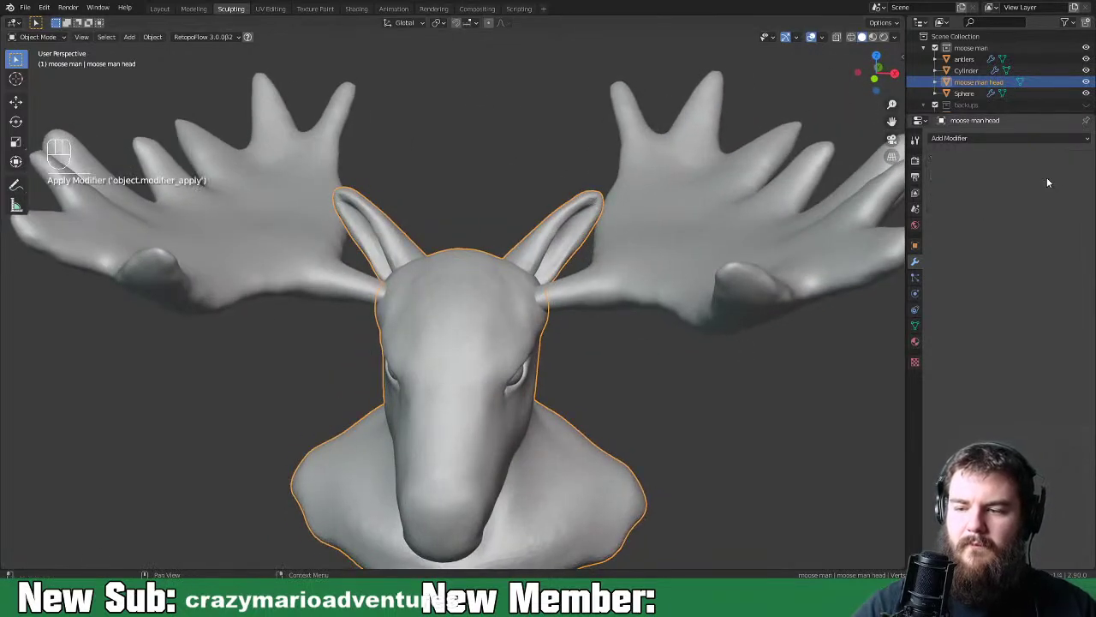
Return the head to Sculpt Mode and fill the seams at the ear bases with the Inflate brush at a 62 px radius
middle_click_drag(550, 365, 562, 364)
key("ctrl+Tab")
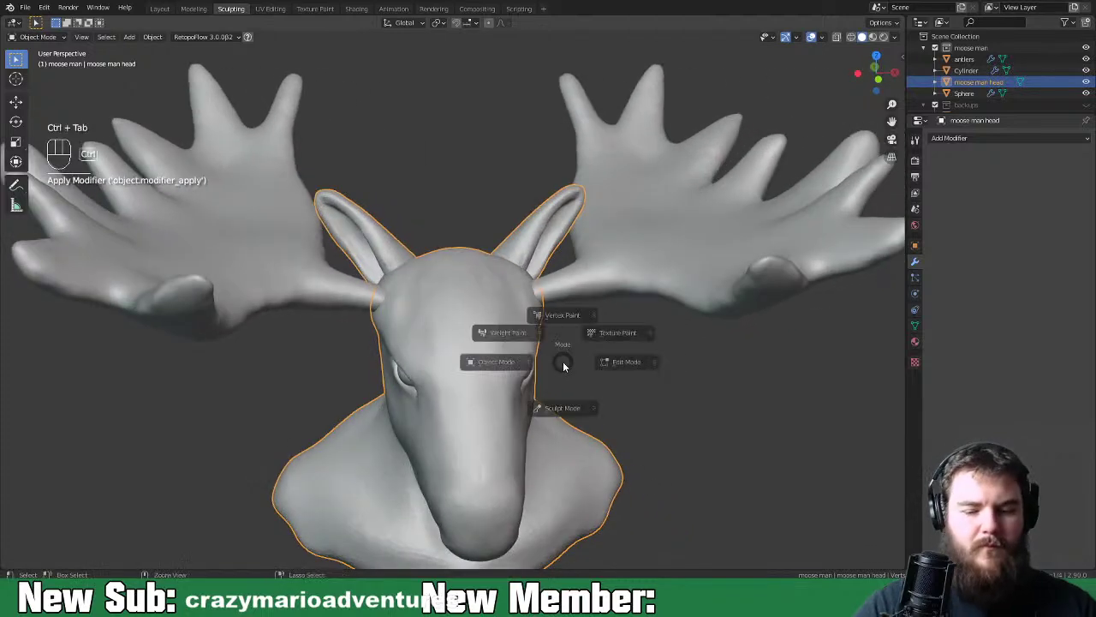
left_click(561, 429)
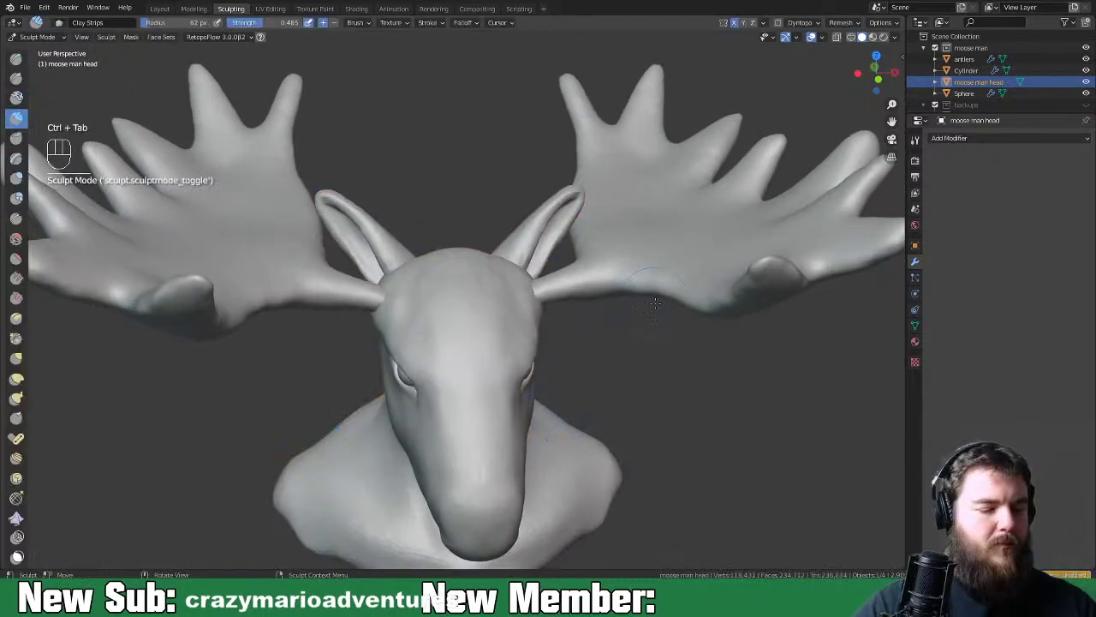
mouse_move(687, 302)
middle_mouse_down()
mouse_move(651, 342)
mouse_move(600, 354)
mouse_move(623, 293)
middle_mouse_up()
key("ctrl+equal")
key("ctrl+equal")
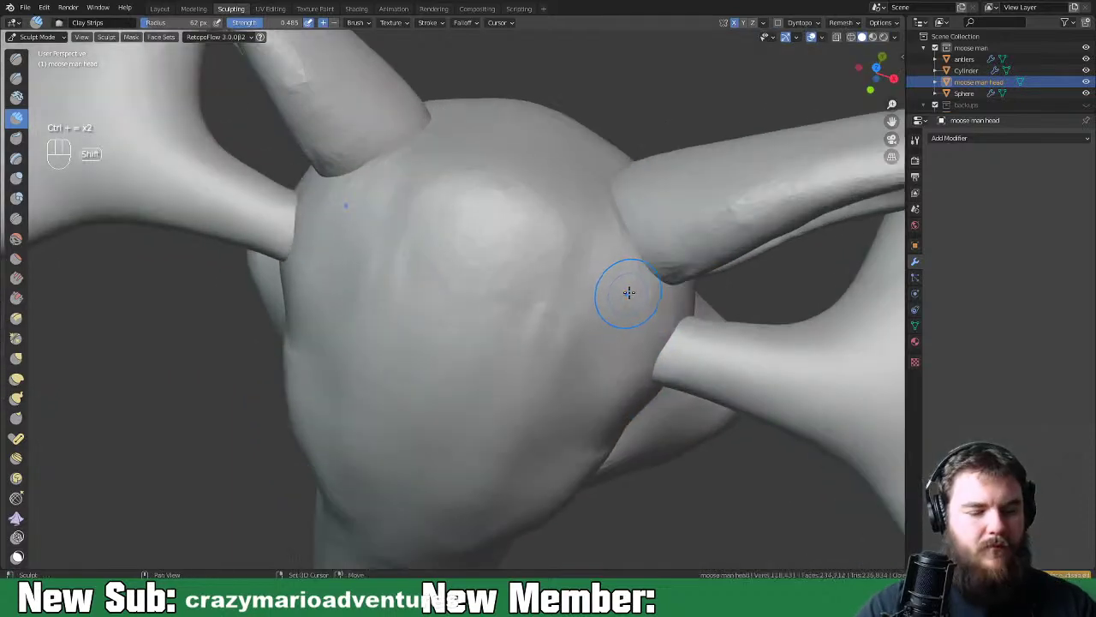
key("space")
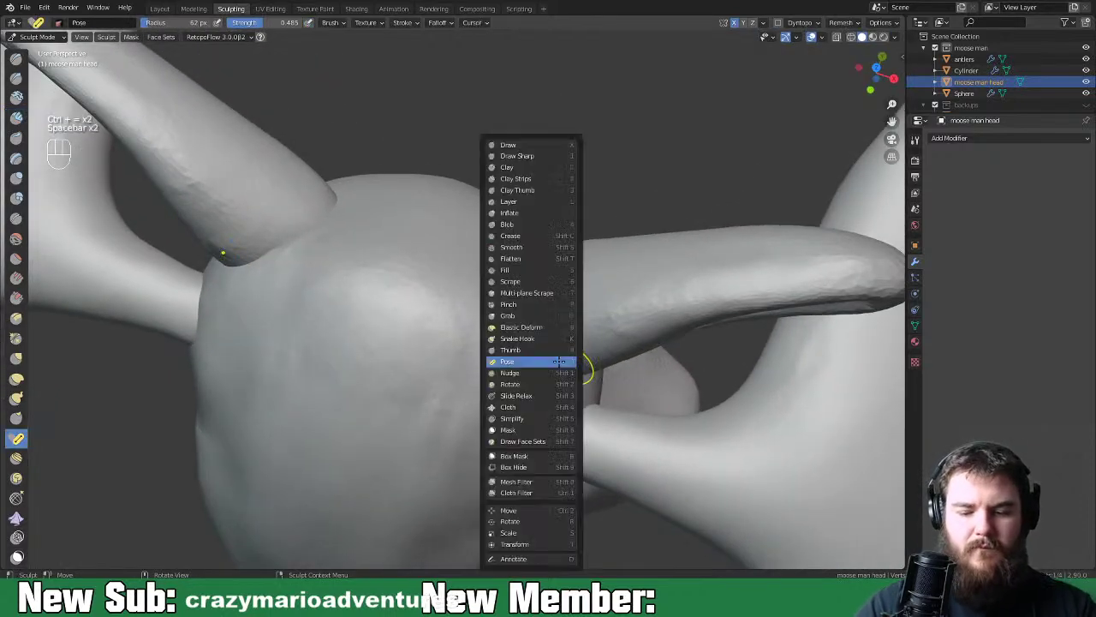
key("space")
middle_click_drag(558, 351, 528, 302)
mouse_move(542, 313)
left_mouse_down()
mouse_move(557, 325)
mouse_move(505, 255)
mouse_move(526, 245)
left_mouse_up()
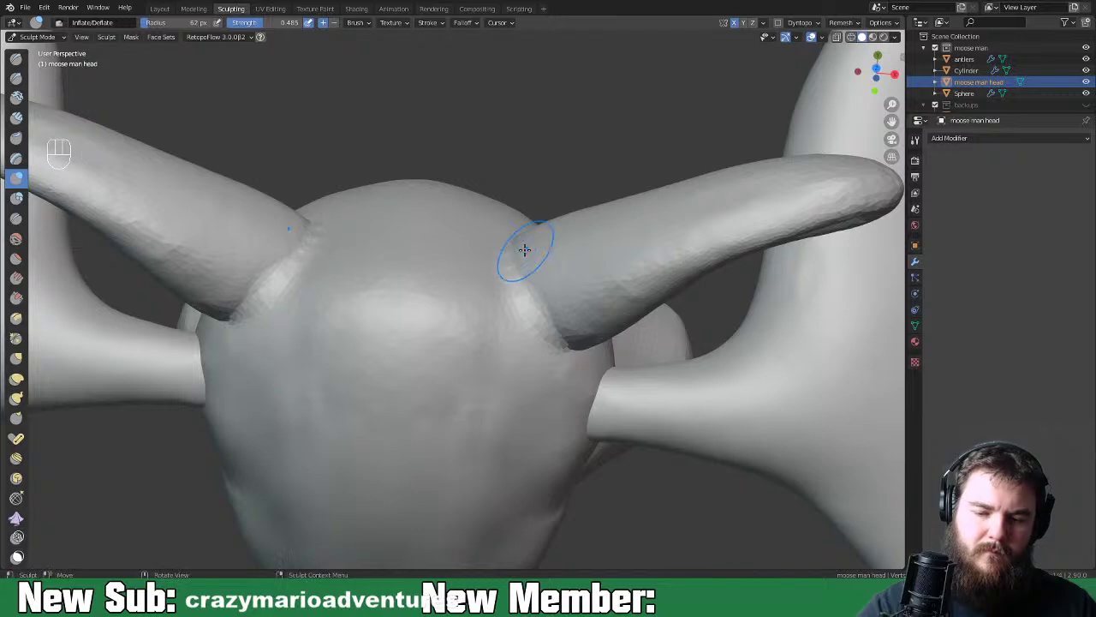
Smooth and inflate the front and inner edges of the ear bases to blend them into the head
middle_click_drag(526, 245, 501, 265)
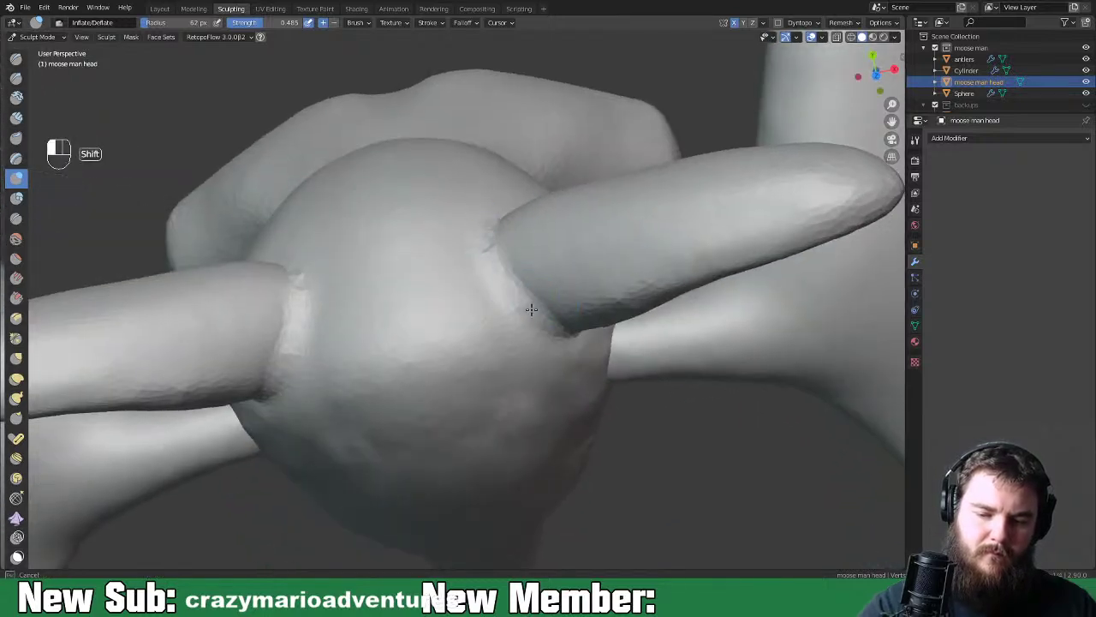
mouse_move(587, 294)
middle_mouse_down()
mouse_move(588, 445)
mouse_move(641, 282)
middle_mouse_up()
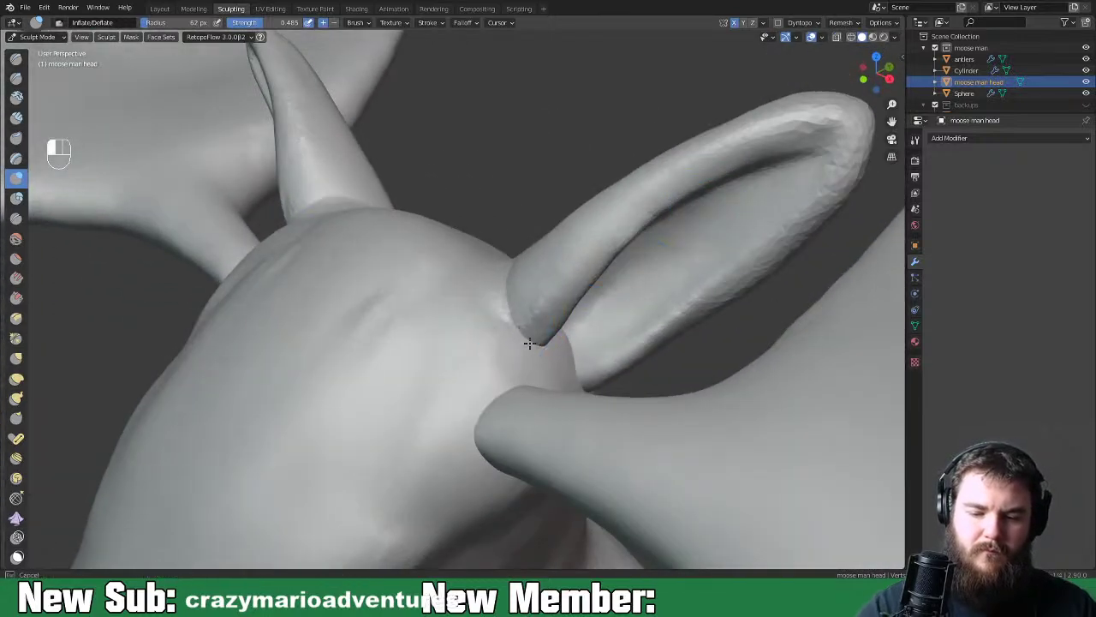
mouse_move(525, 334)
left_mouse_down("shift")
mouse_move(534, 345)
mouse_move(538, 319)
mouse_move(524, 301)
left_mouse_up("shift")
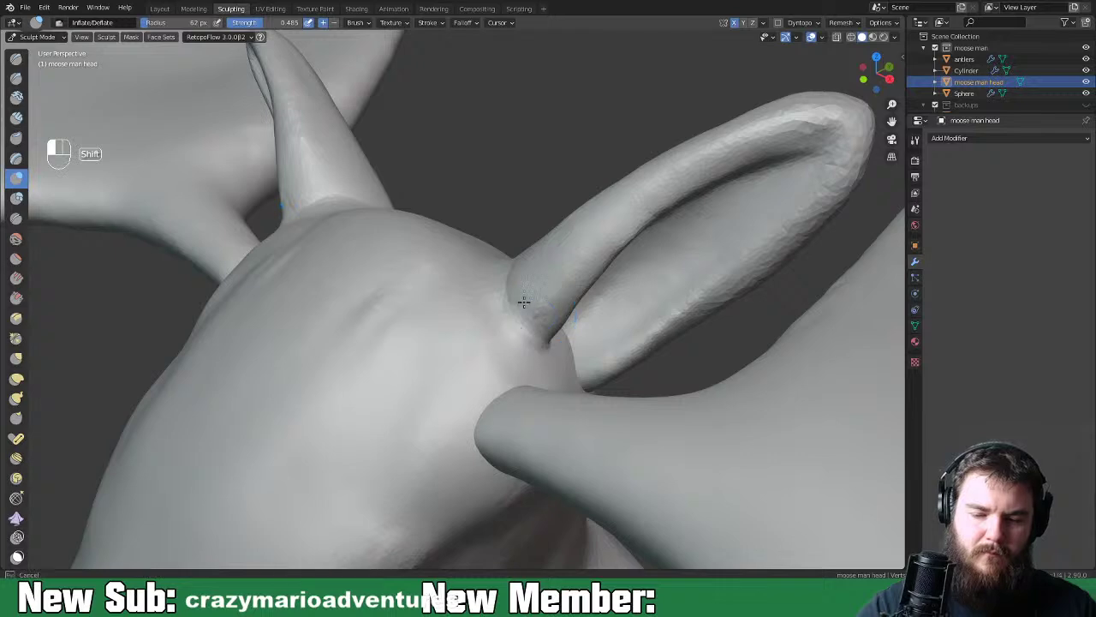
middle_click_drag(575, 338, 604, 337)
left_click_drag(604, 337, 567, 306, "shift")
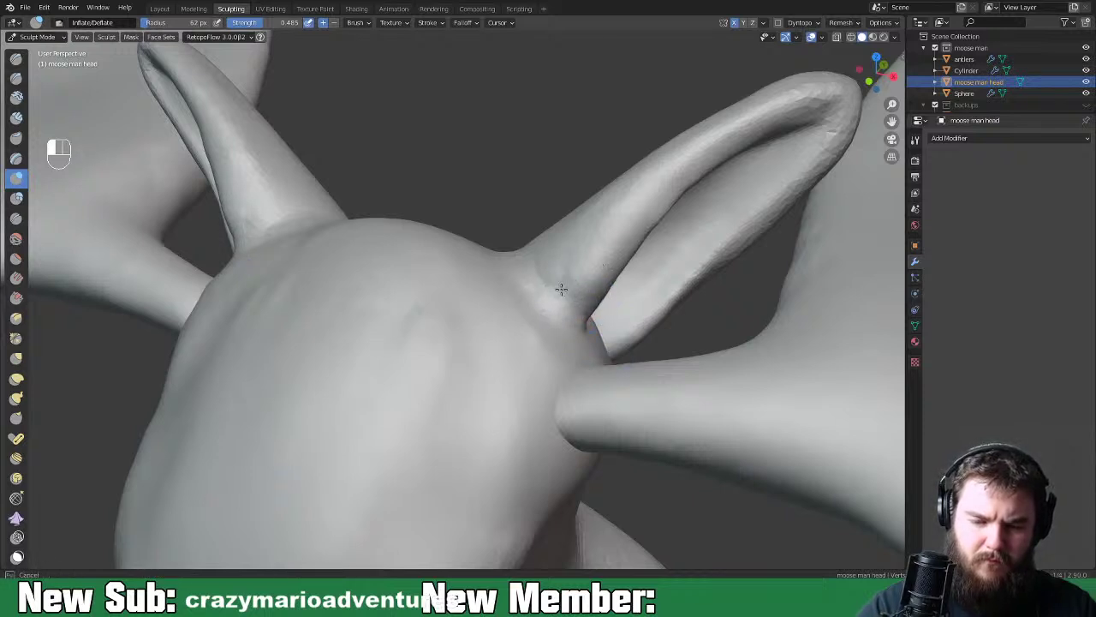
left_click_drag(547, 280, 553, 265)
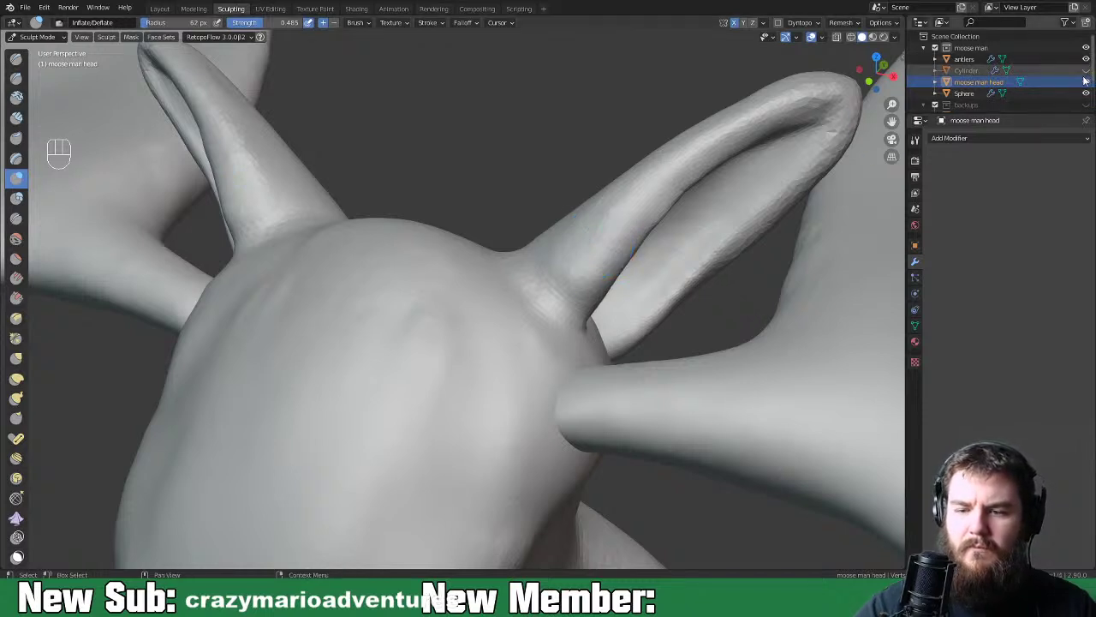
Rename the hidden Cylinder object as ears and move it to the backups collection
left_click_drag(997, 112, 997, 185)
double_click(966, 71)
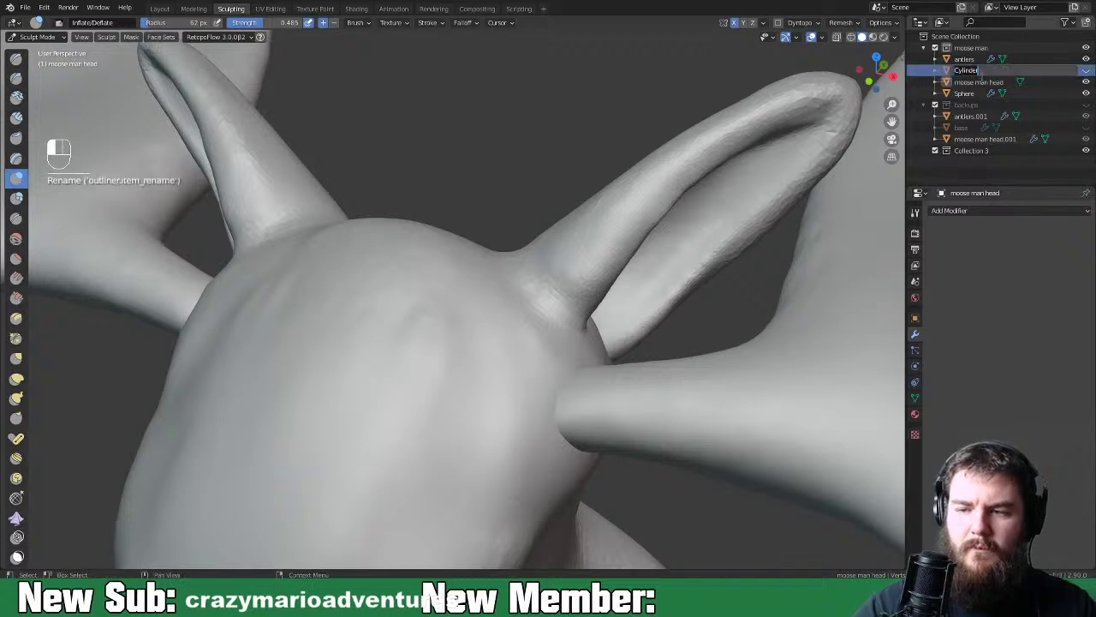
key("Return")
left_click_drag(964, 71, 970, 117)
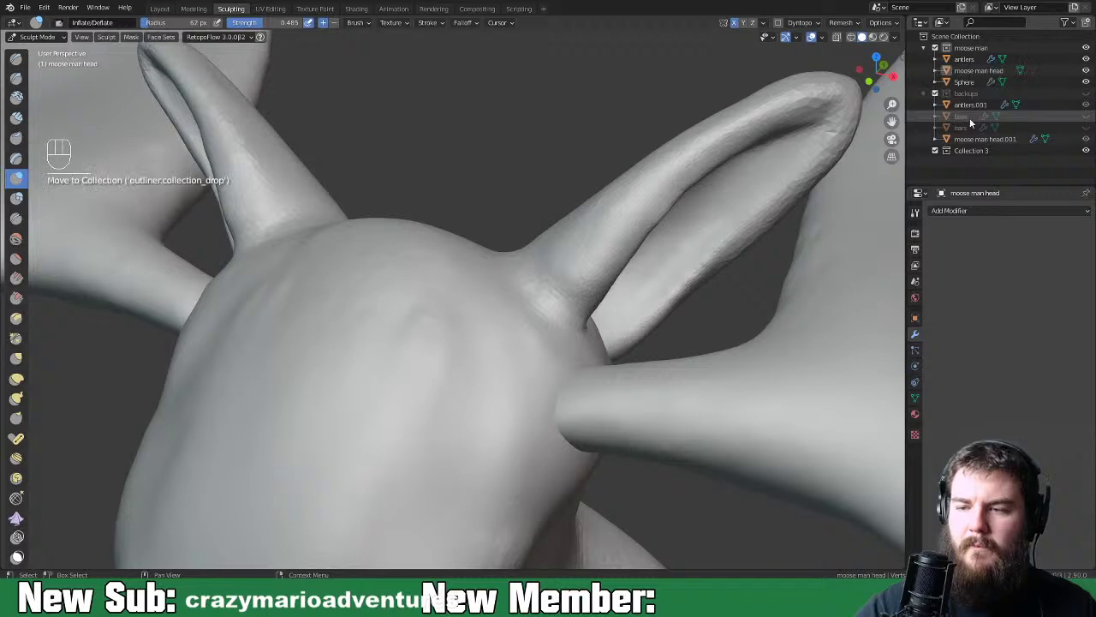
Smooth and inflate the rear seams where the ears meet the moose man head
middle_click_drag(702, 252, 441, 275)
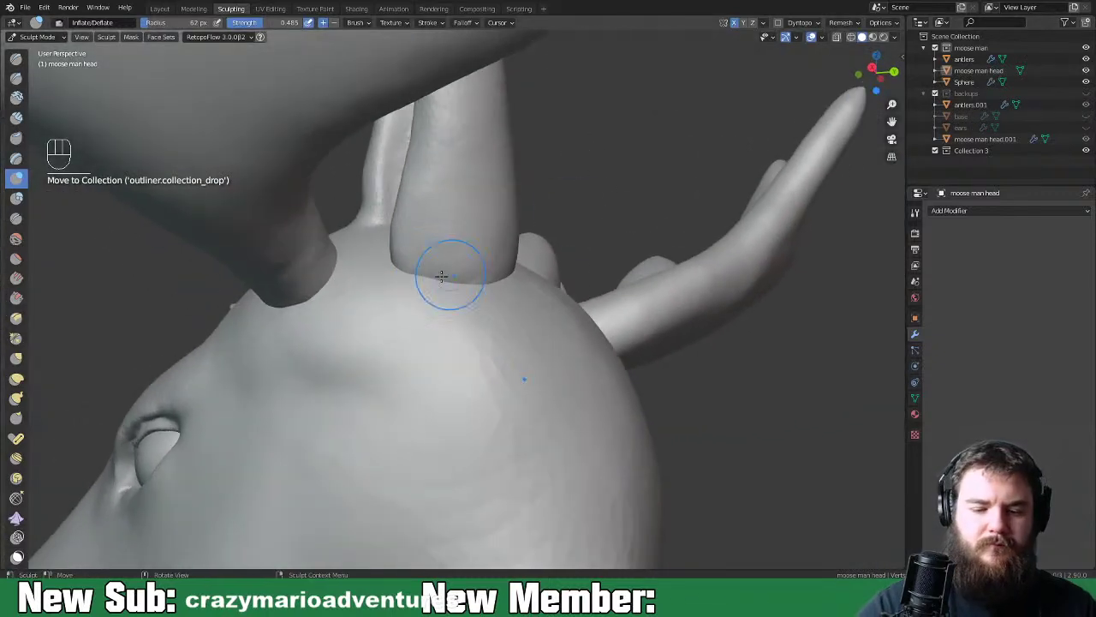
left_click_drag(458, 286, 427, 261, "shift")
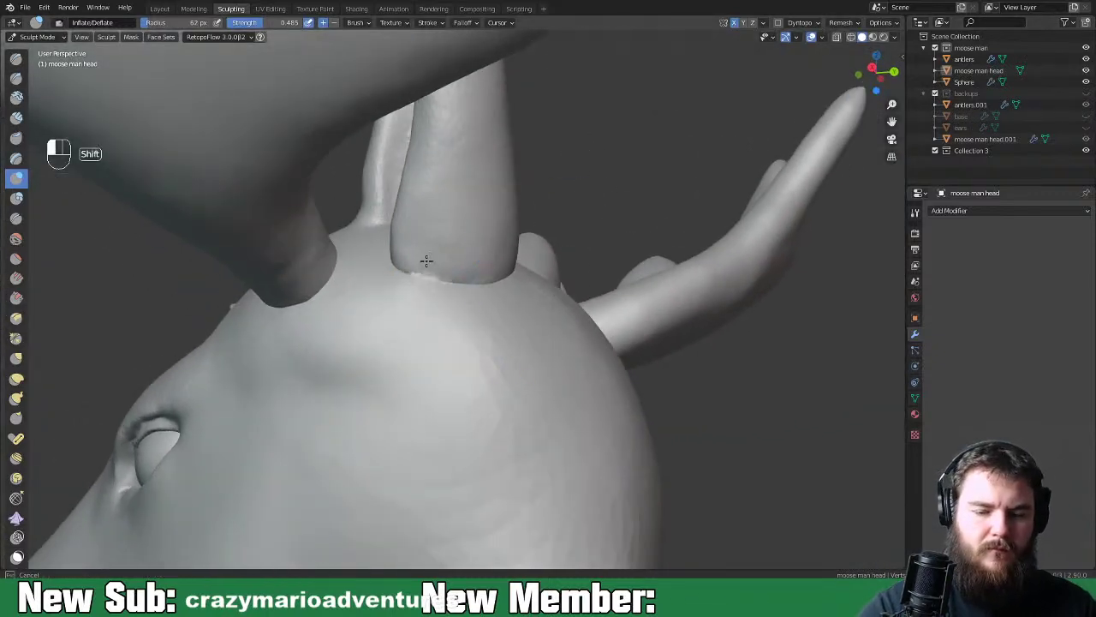
middle_click_drag(504, 297, 389, 322)
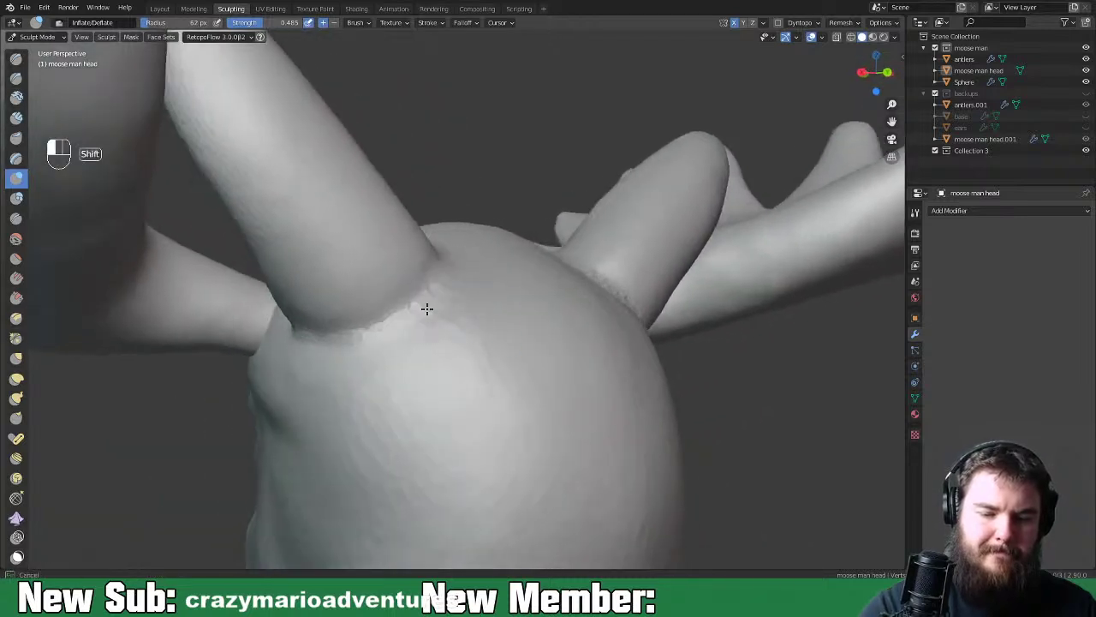
left_click_drag(382, 340, 441, 255, "shift")
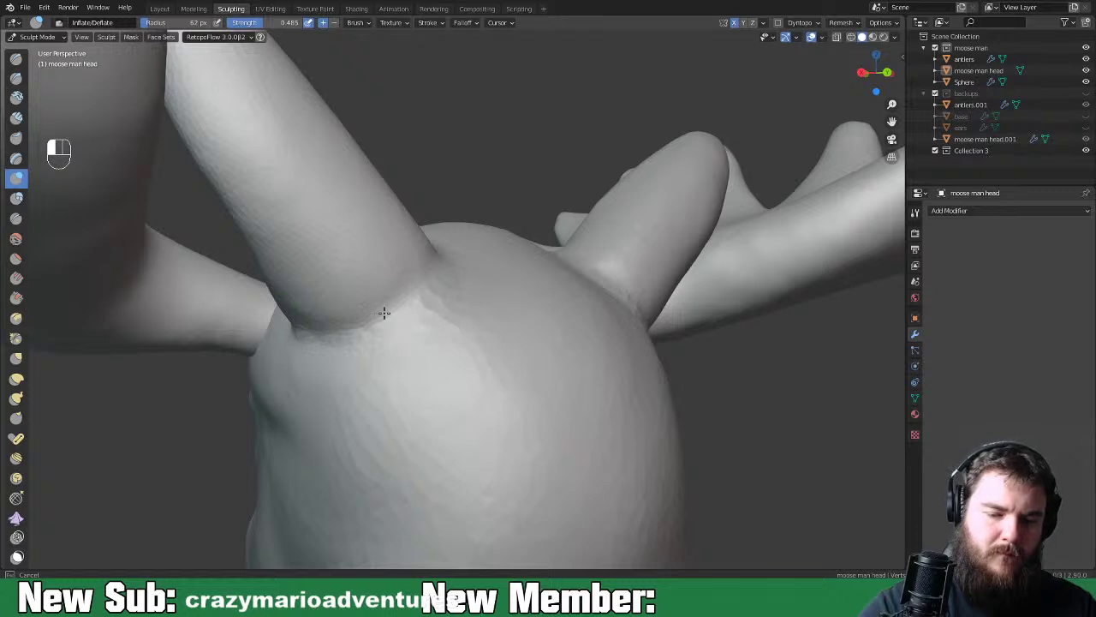
left_click_drag(359, 340, 347, 324)
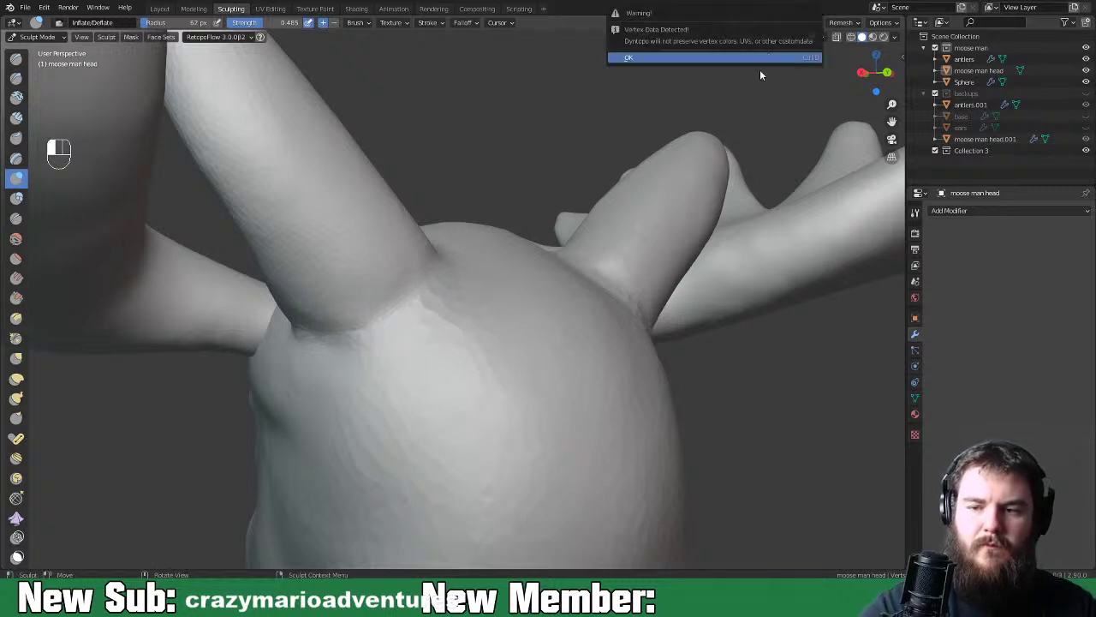
Enable Dyntopo on the head and blend the remaining ear-base seams by inflating and smoothing them
left_click(777, 23)
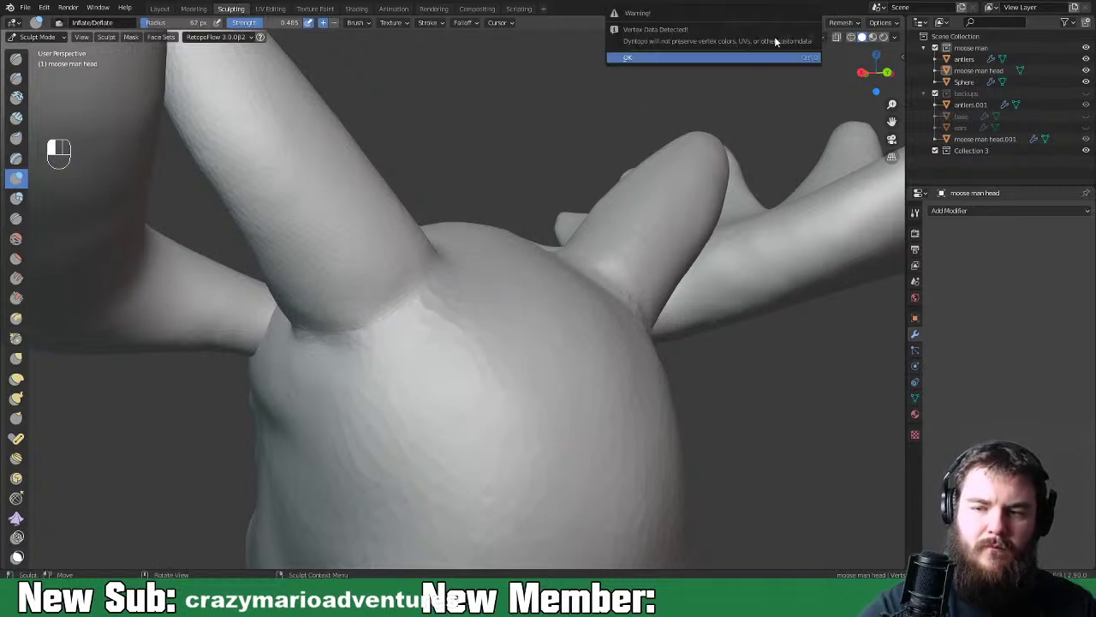
left_click(768, 59)
left_click_drag(417, 330, 393, 334)
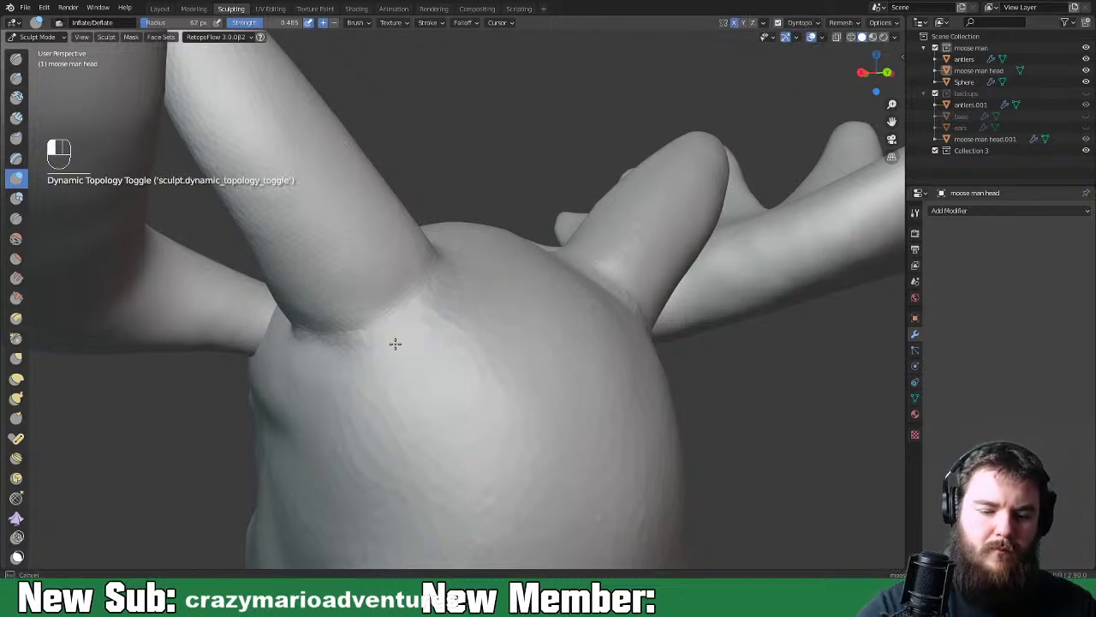
middle_click_drag(447, 283, 426, 259)
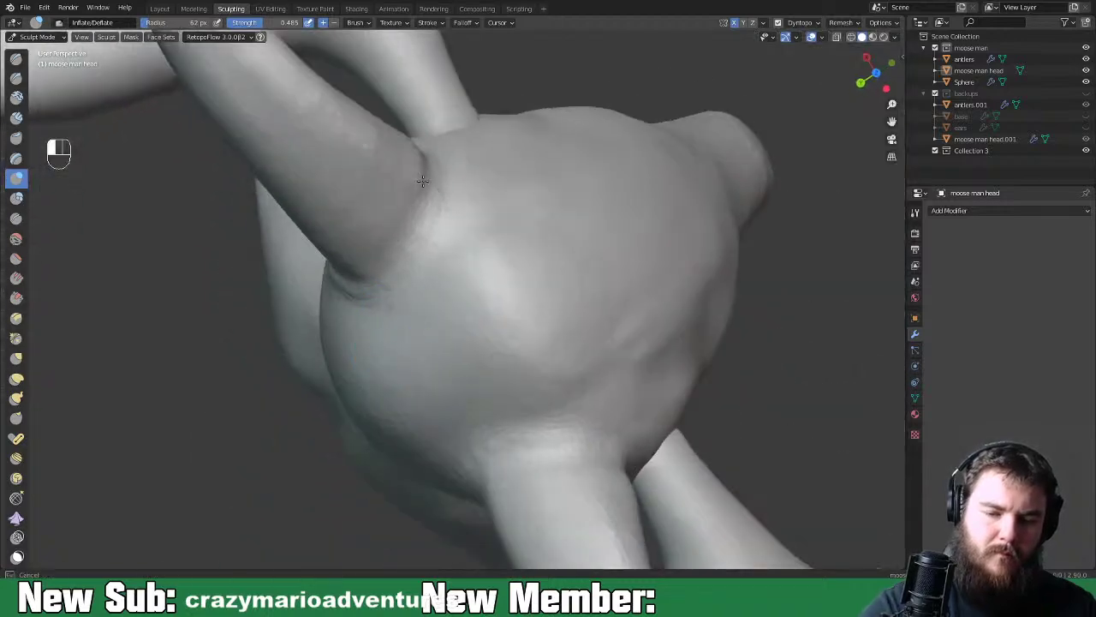
middle_click_drag(430, 274, 513, 362)
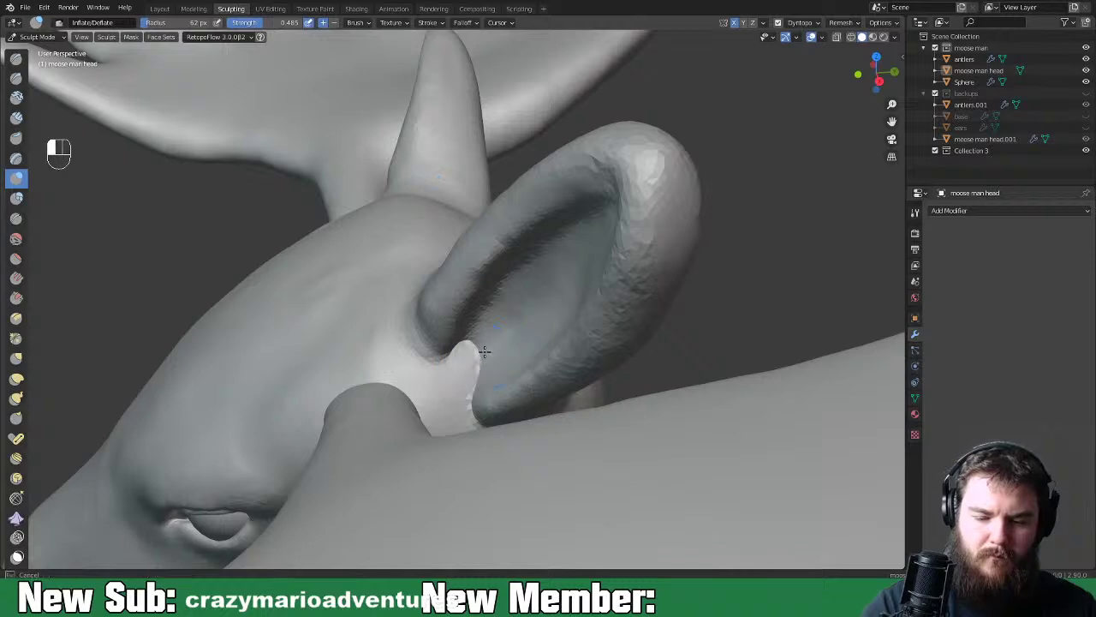
left_click_drag(470, 336, 476, 394, "shift")
Carve a nostril groove down the side of the muzzle with the Crease brush at a 62 px radius
mouse_move(482, 384)
middle_mouse_down()
mouse_move(600, 350)
mouse_move(632, 325)
mouse_move(497, 311)
mouse_move(581, 302)
middle_mouse_up()
scroll(489, 392, "down", 5)
middle_click_drag(489, 392, 563, 423)
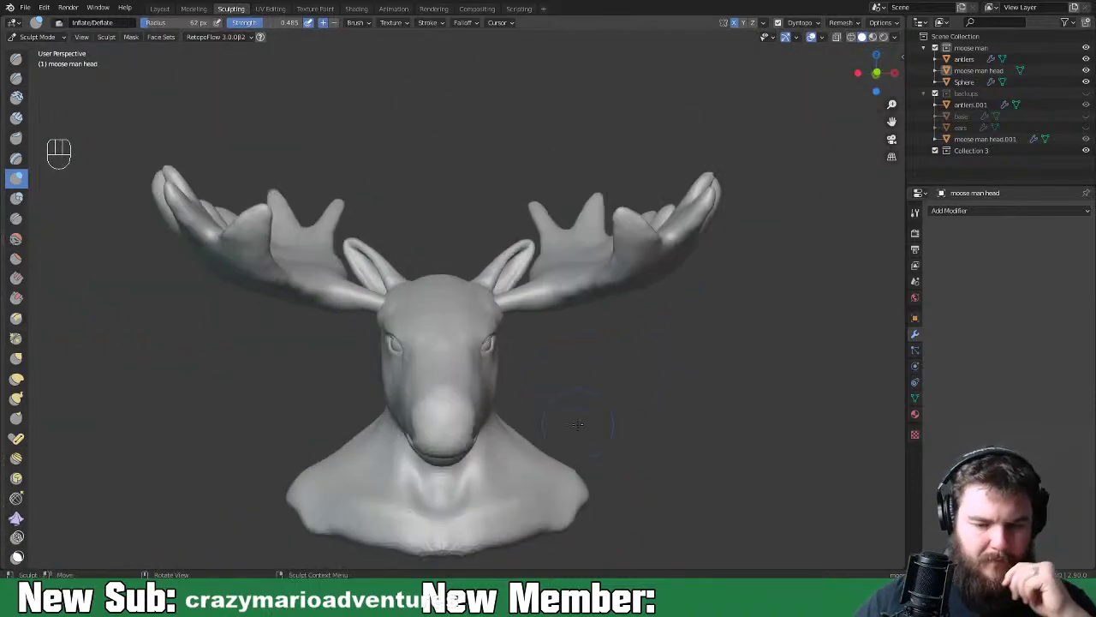
scroll(565, 428, "down", 2)
scroll(564, 430, "up", 4)
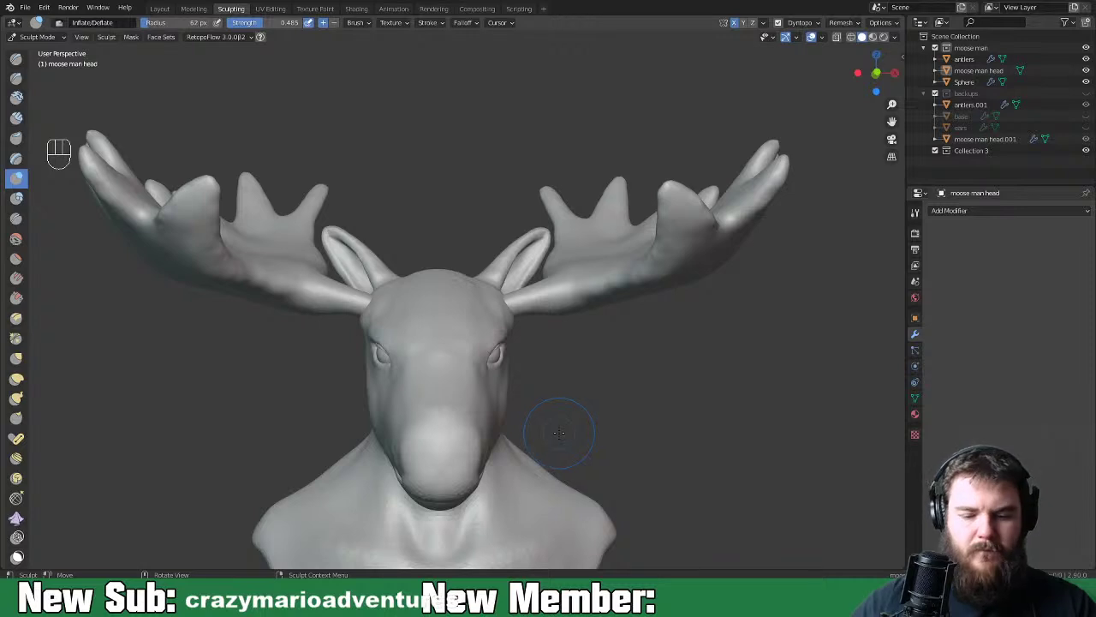
middle_click_drag(595, 370, 657, 395)
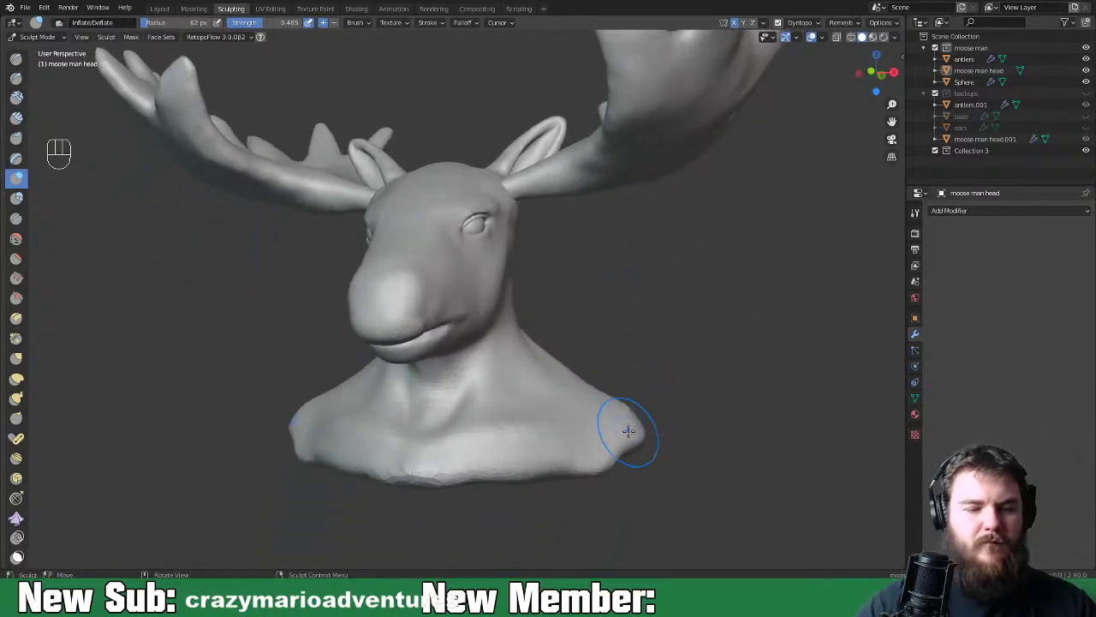
key("space")
key("space")
key("space")
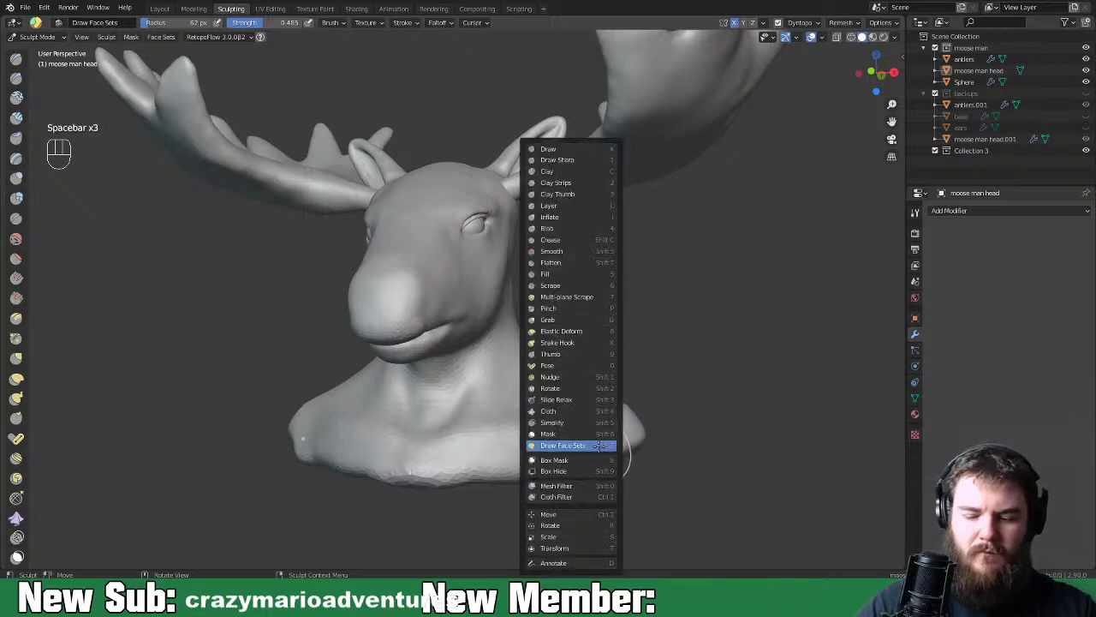
left_click(574, 242)
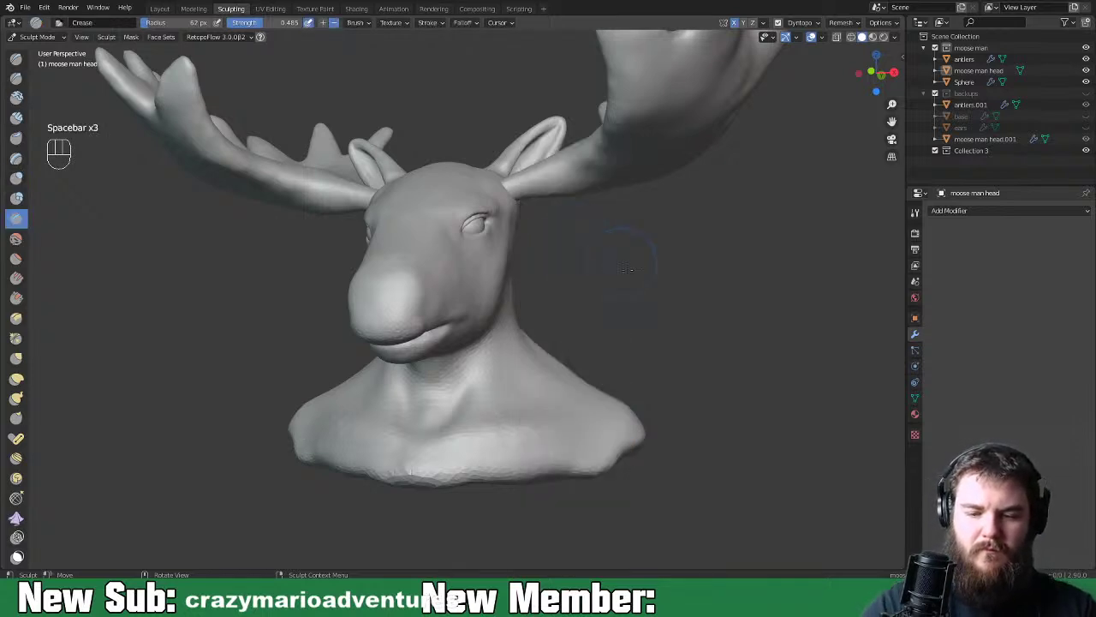
middle_click_drag(721, 329, 562, 384, "ctrl")
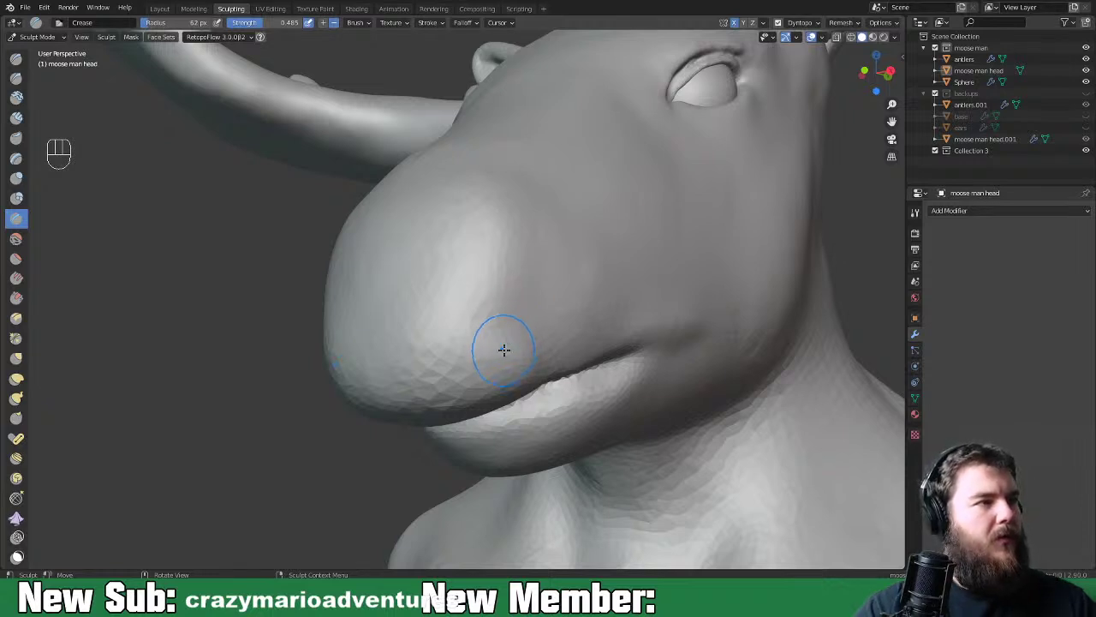
left_click_drag(504, 257, 473, 381)
Reduce the Crease brush radius to 46 px and deepen the nostril grooves down to the upper lip
key("f")
left_click(497, 291)
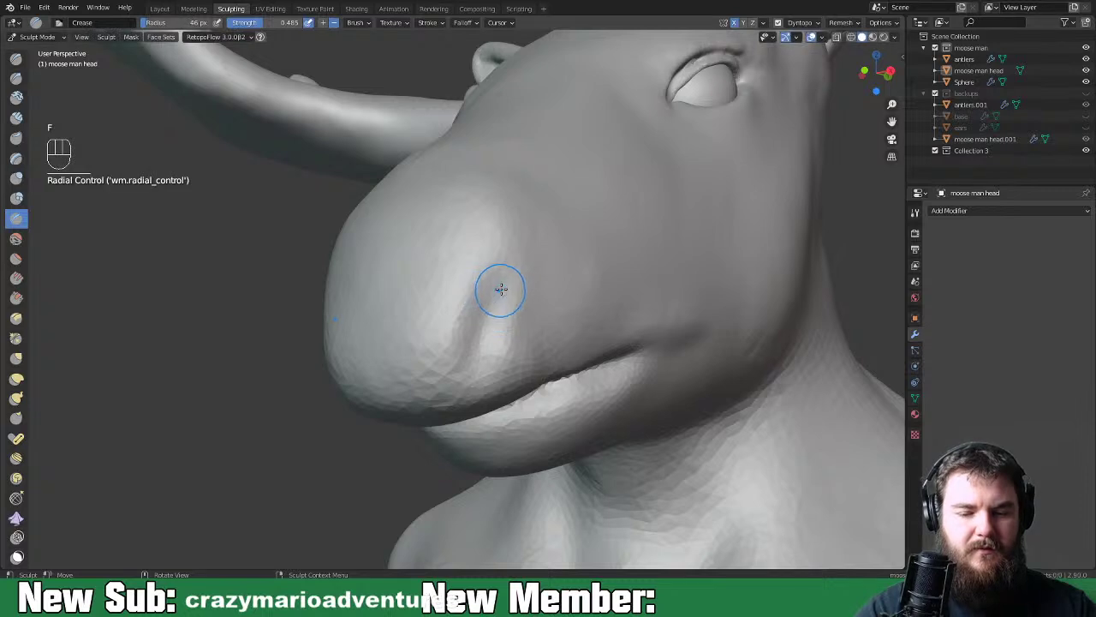
left_click_drag(480, 343, 448, 431)
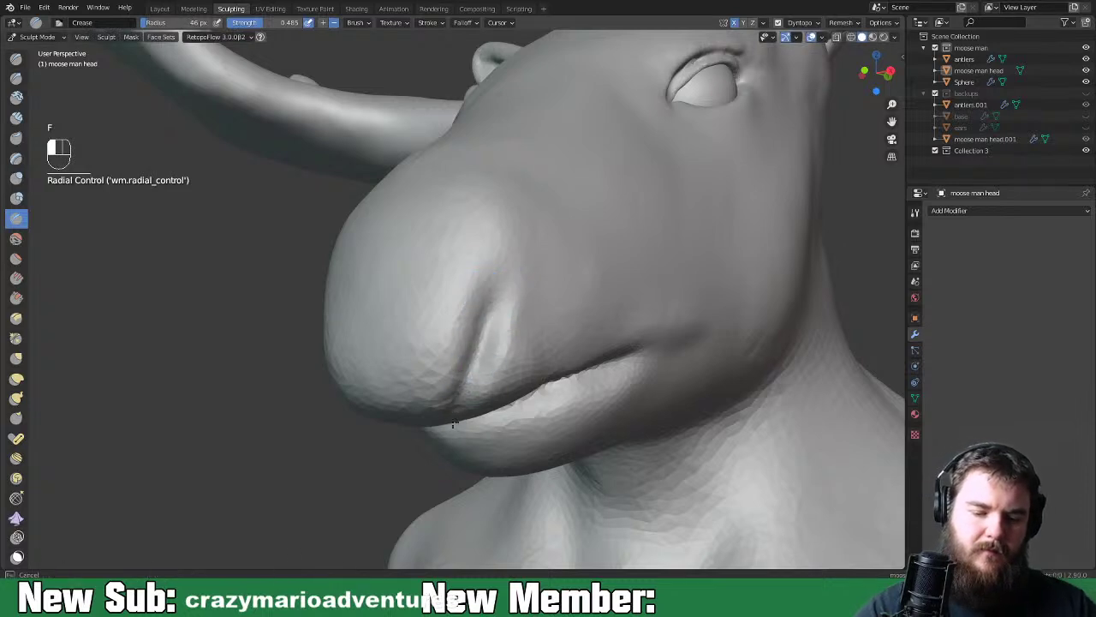
left_click_drag(463, 375, 505, 284)
left_click_drag(469, 386, 497, 296)
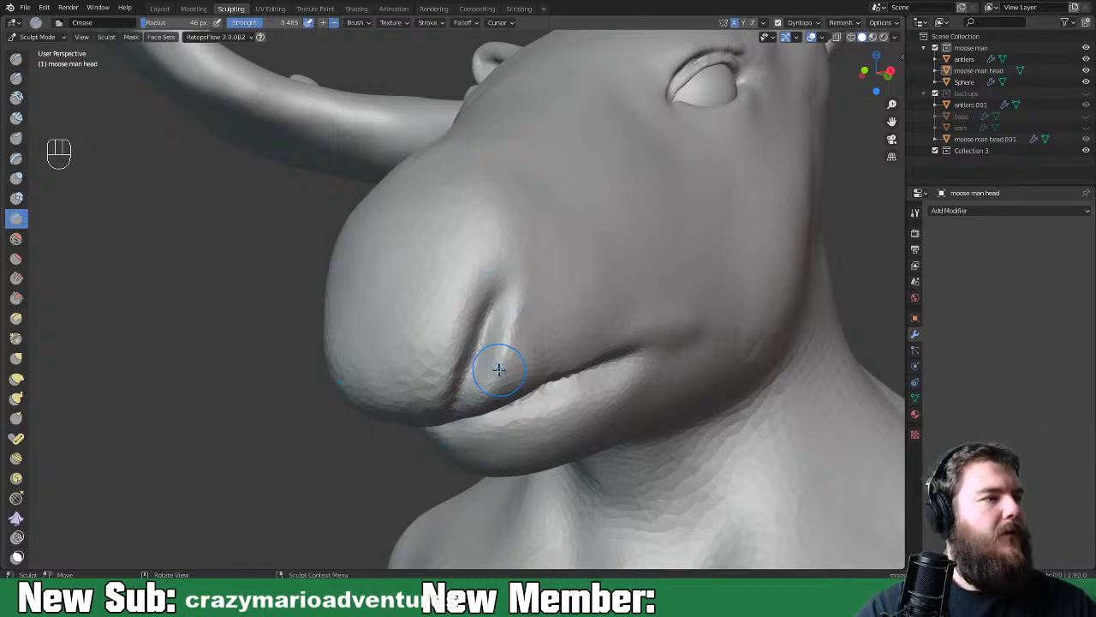
middle_click_drag(505, 310, 438, 274)
mouse_move(372, 198)
left_mouse_down()
mouse_move(337, 272)
mouse_move(367, 192)
mouse_move(346, 292)
left_mouse_up()
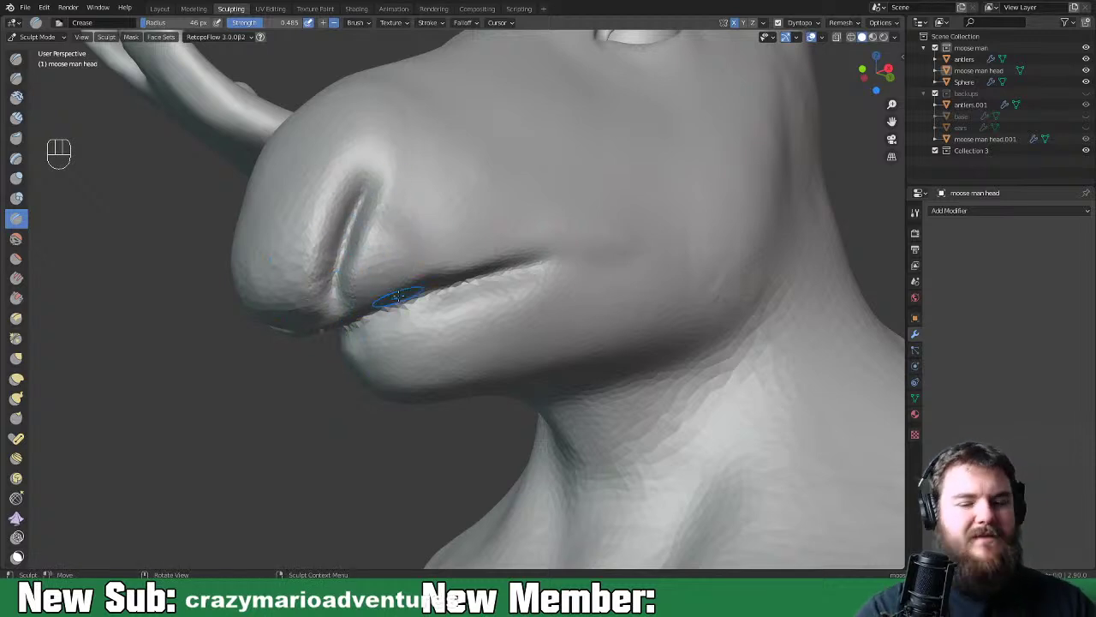
mouse_move(371, 208)
left_mouse_down()
mouse_move(341, 284)
mouse_move(439, 312)
left_mouse_up()
Switch to the Grab brush at a 76 px radius and pull the sides of the nose over the nostril grooves
middle_click_drag(438, 312, 517, 296)
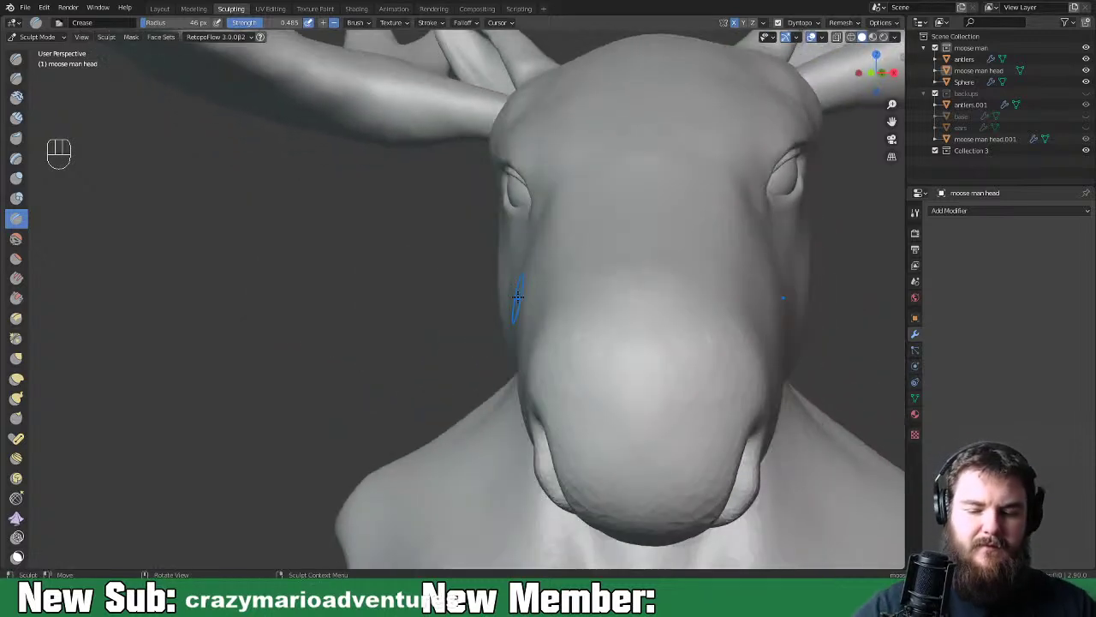
scroll(530, 402, "down", 7)
mouse_move(506, 451)
middle_mouse_down()
mouse_move(591, 440)
mouse_move(521, 435)
middle_mouse_up()
scroll(514, 427, "up", 5)
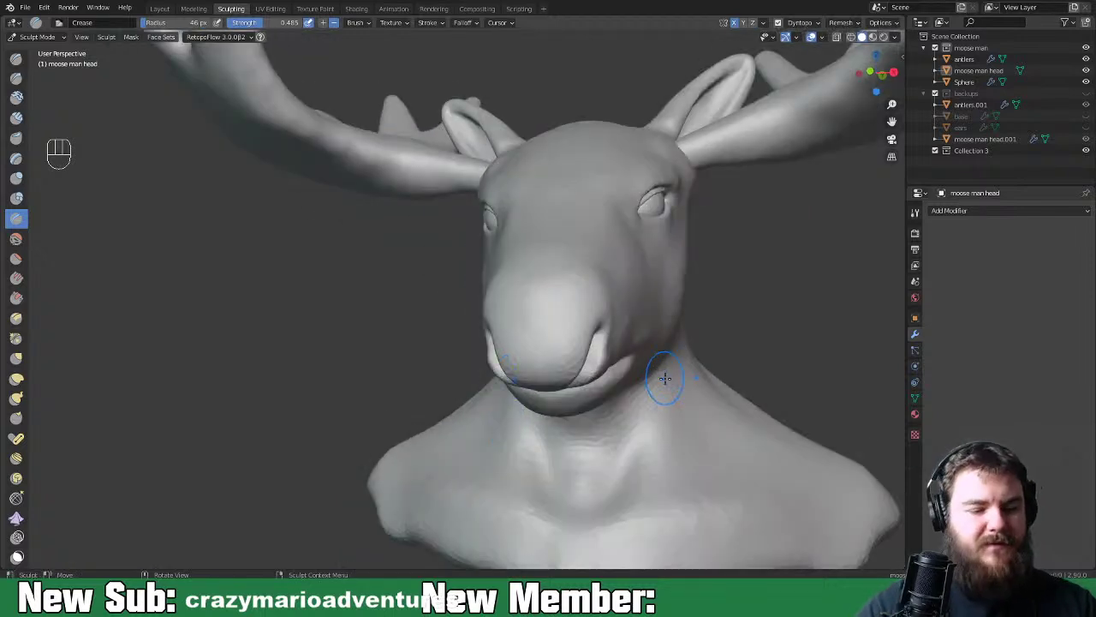
key("ctrl+equal")
middle_click_drag(685, 390, 632, 367)
key("ctrl+equal")
key("space")
key("space")
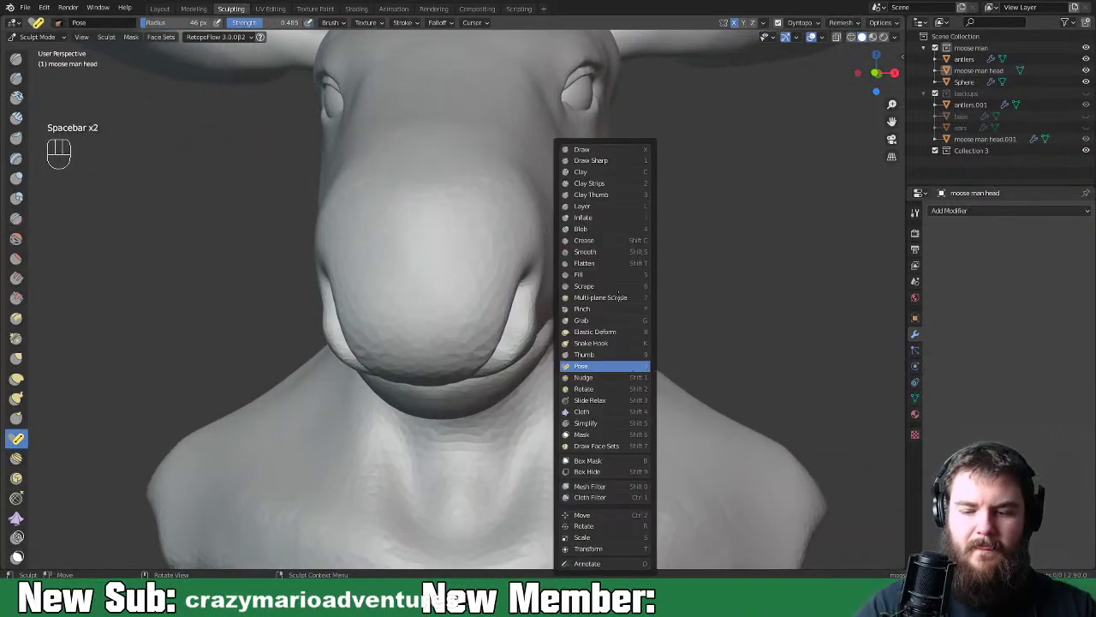
left_click(604, 340)
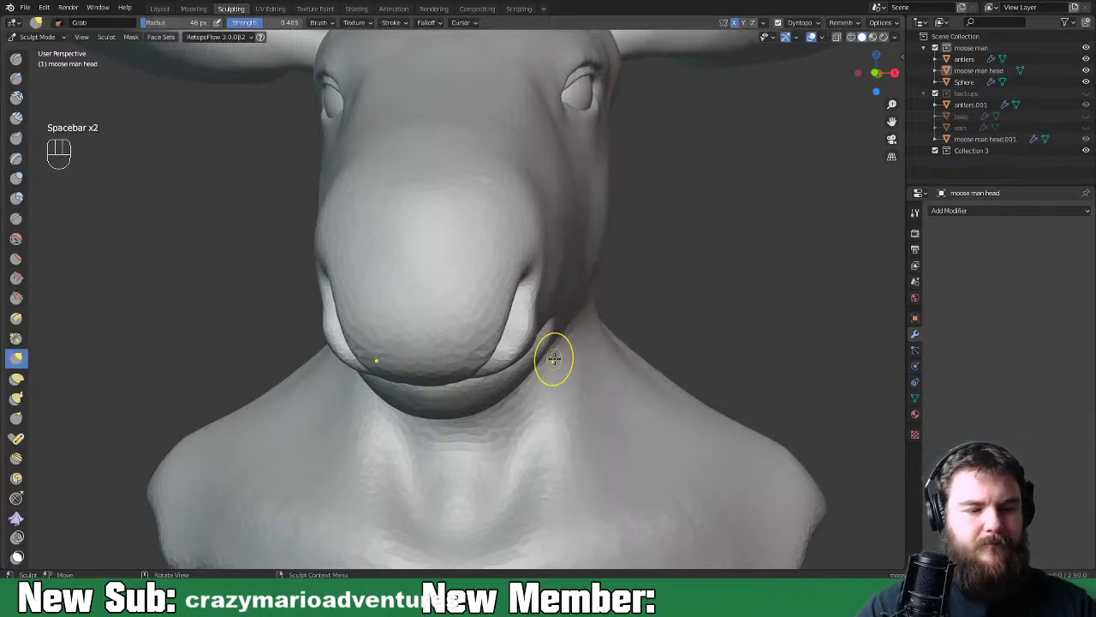
key("f")
left_click(582, 383)
key("f")
left_click(511, 338)
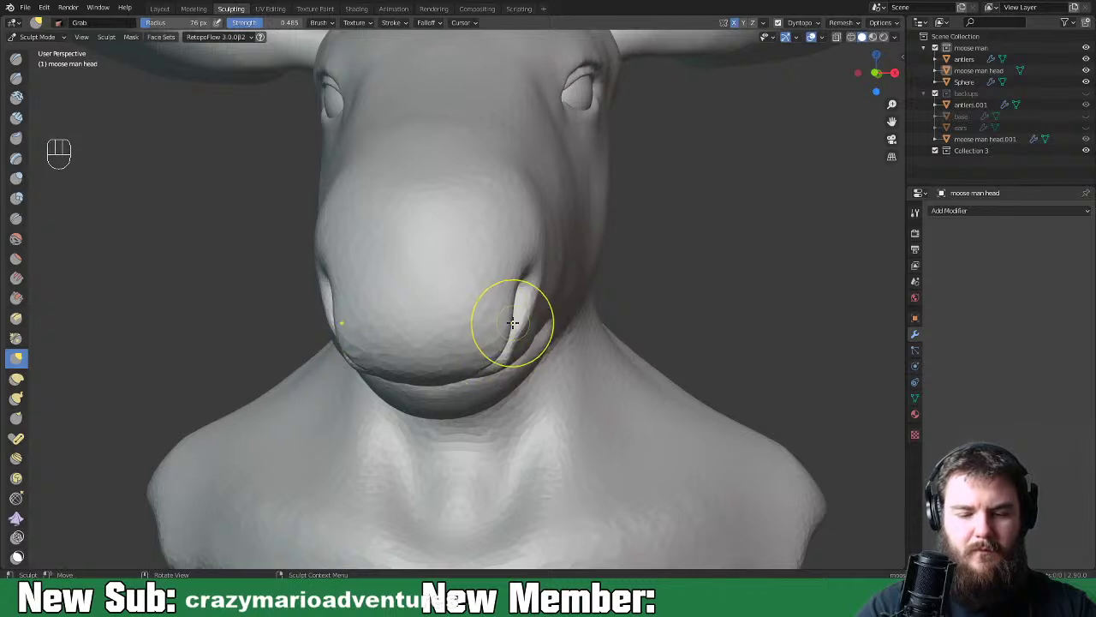
Reshape the lower nose corners and the front edge of the upper lip with the Grab brush
left_click_drag(518, 302, 519, 306)
left_click_drag(497, 347, 495, 365)
mouse_move(494, 367)
left_mouse_down()
mouse_move(510, 331)
mouse_move(447, 389)
left_mouse_up()
mouse_move(574, 379)
middle_mouse_down()
mouse_move(516, 367)
mouse_move(526, 377)
mouse_move(553, 368)
mouse_move(612, 403)
mouse_move(577, 361)
mouse_move(572, 330)
mouse_move(590, 404)
middle_mouse_up()
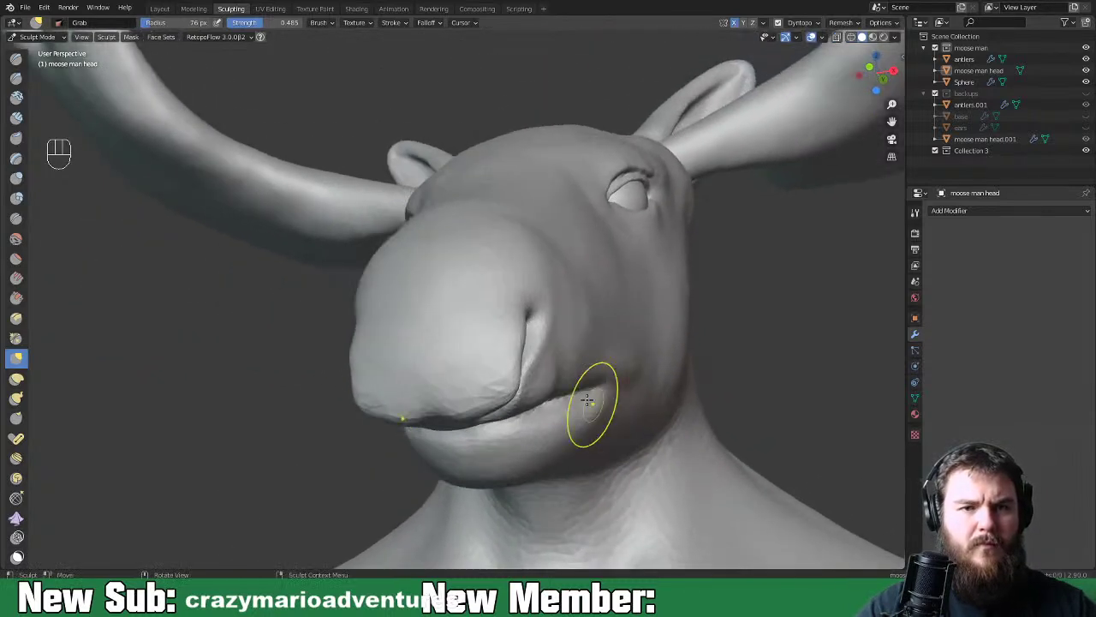
Smooth the underside of the nose and the area between the nostrils and the upper lip
middle_click_drag(548, 360, 559, 382)
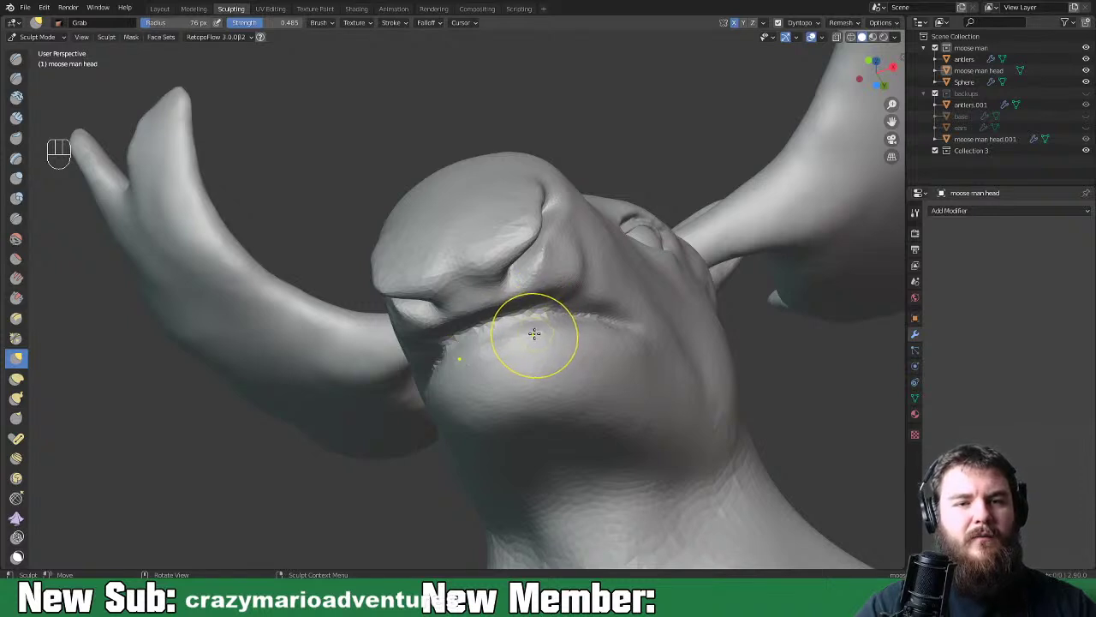
mouse_move(553, 326)
middle_mouse_down()
mouse_move(559, 384)
mouse_move(556, 354)
mouse_move(580, 380)
mouse_move(543, 420)
mouse_move(555, 369)
mouse_move(545, 438)
middle_mouse_up()
left_click_drag(516, 400, 505, 426, "shift")
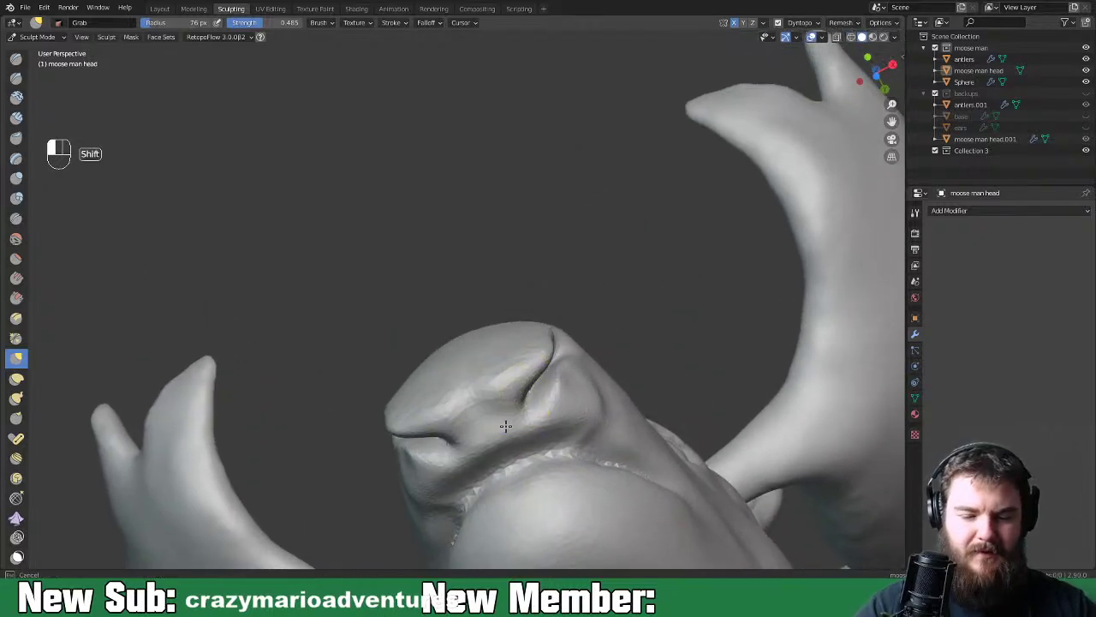
mouse_move(544, 346)
middle_mouse_down()
mouse_move(571, 423)
mouse_move(553, 396)
middle_mouse_up()
mouse_move(553, 397)
left_mouse_down("shift")
mouse_move(542, 374)
mouse_move(591, 377)
left_mouse_up("shift")
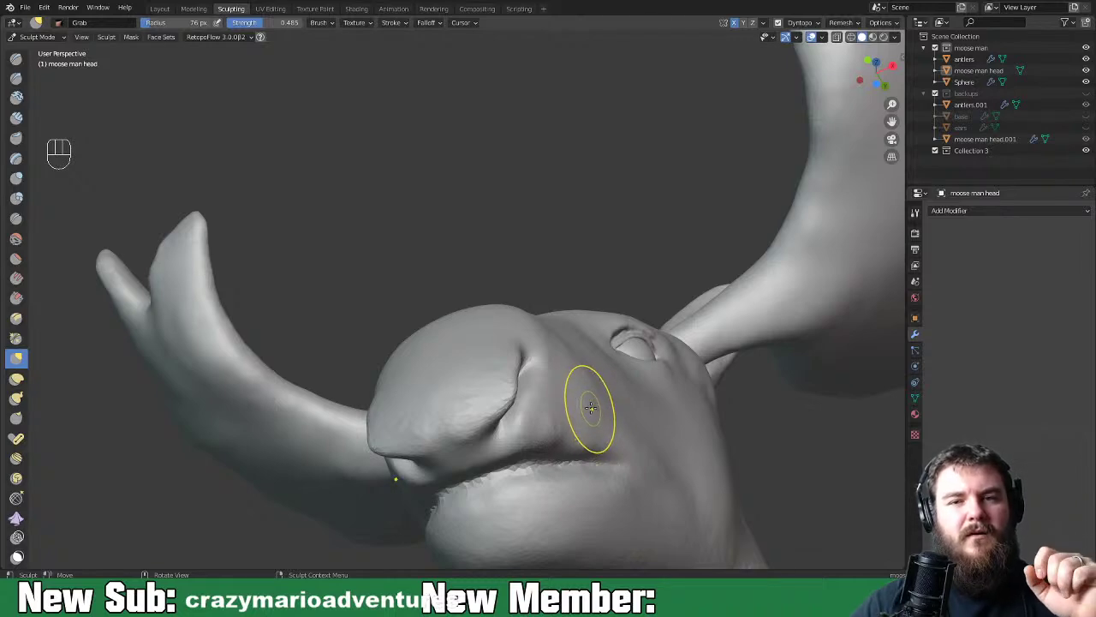
Switch to the Inflate brush at a 76 px radius and add volume to the side of the nose beside the nostril
middle_click_drag(638, 399, 677, 403)
key("space")
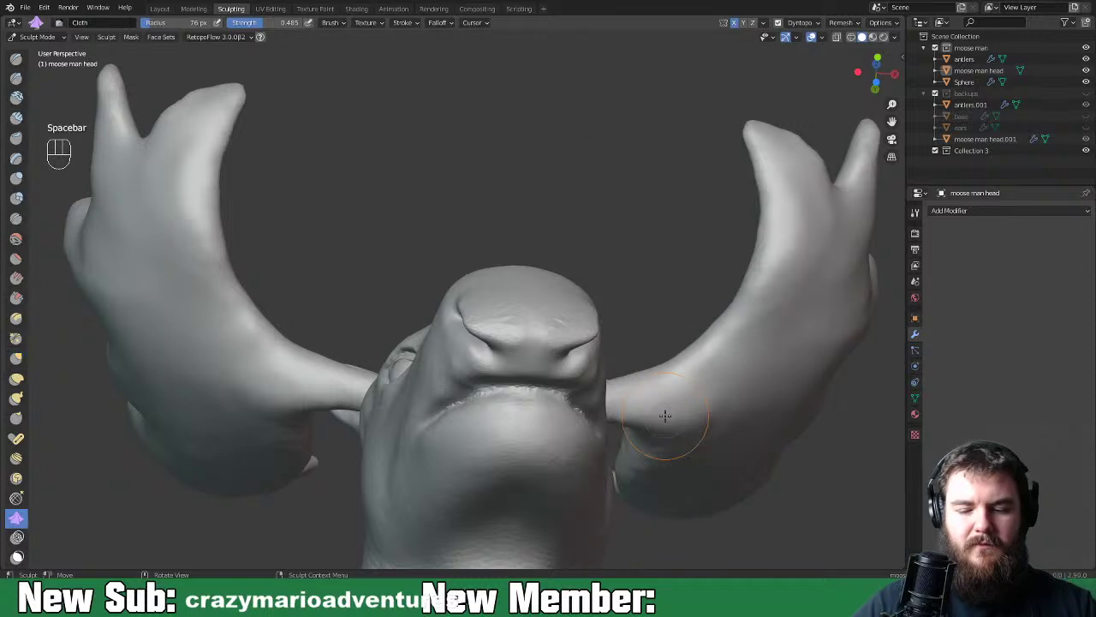
key("space")
left_click(638, 219)
middle_click_drag(631, 387, 574, 286)
scroll(613, 317, "up", 3)
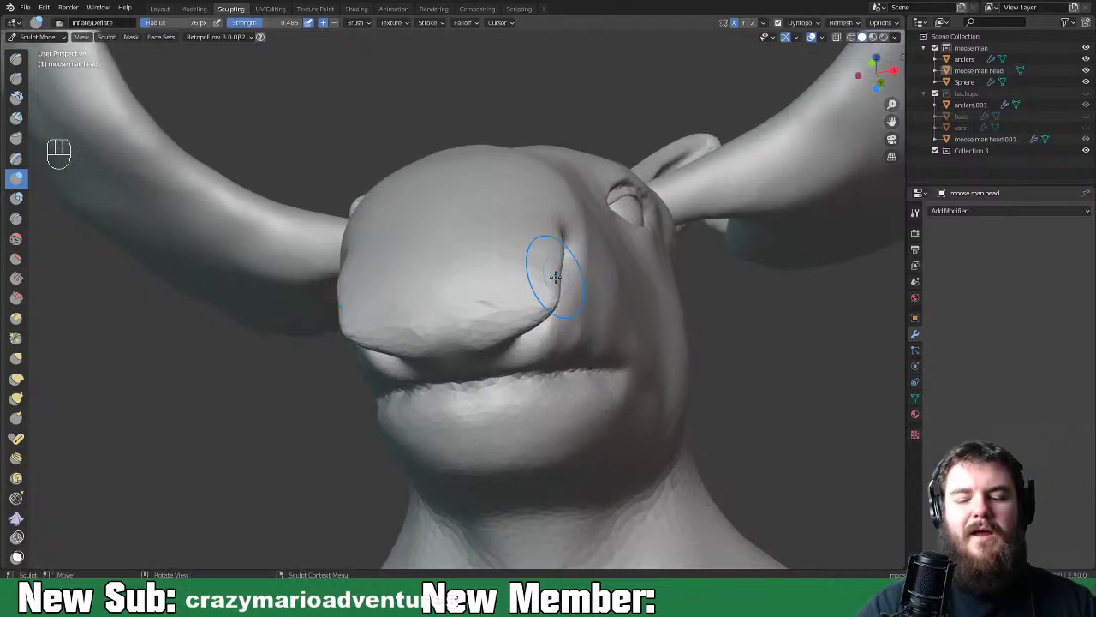
mouse_move(568, 364)
middle_mouse_down()
mouse_move(607, 340)
mouse_move(590, 387)
middle_mouse_up()
left_click_drag(472, 361, 470, 325)
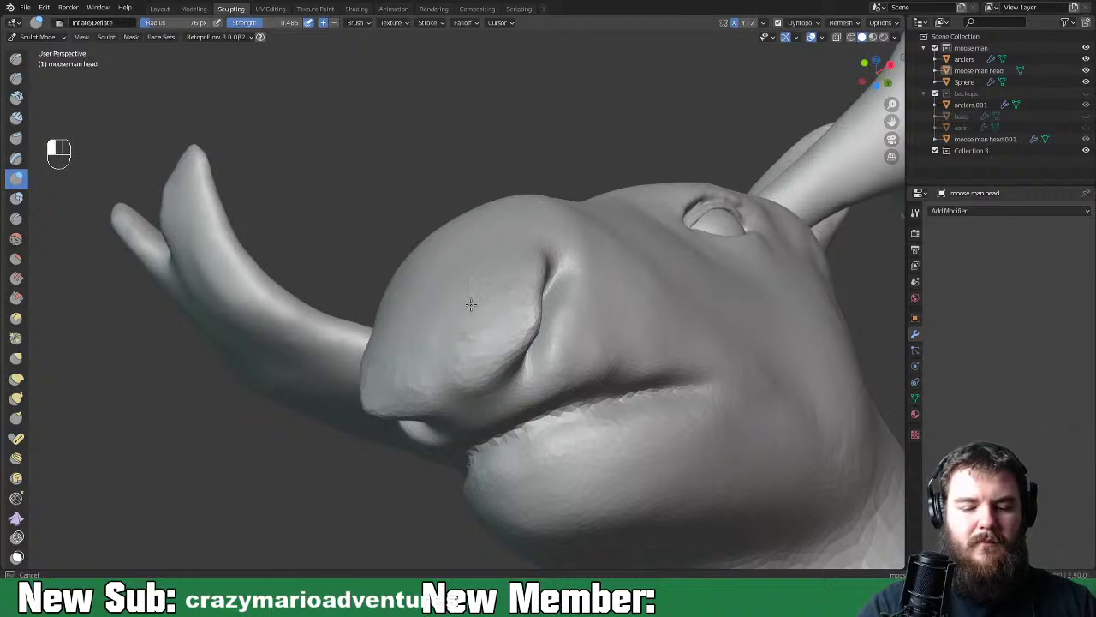
Smooth the nostril's front edge and build up the upper lip behind it with the Inflate brush at a 57 px radius
middle_click_drag(534, 257, 416, 257)
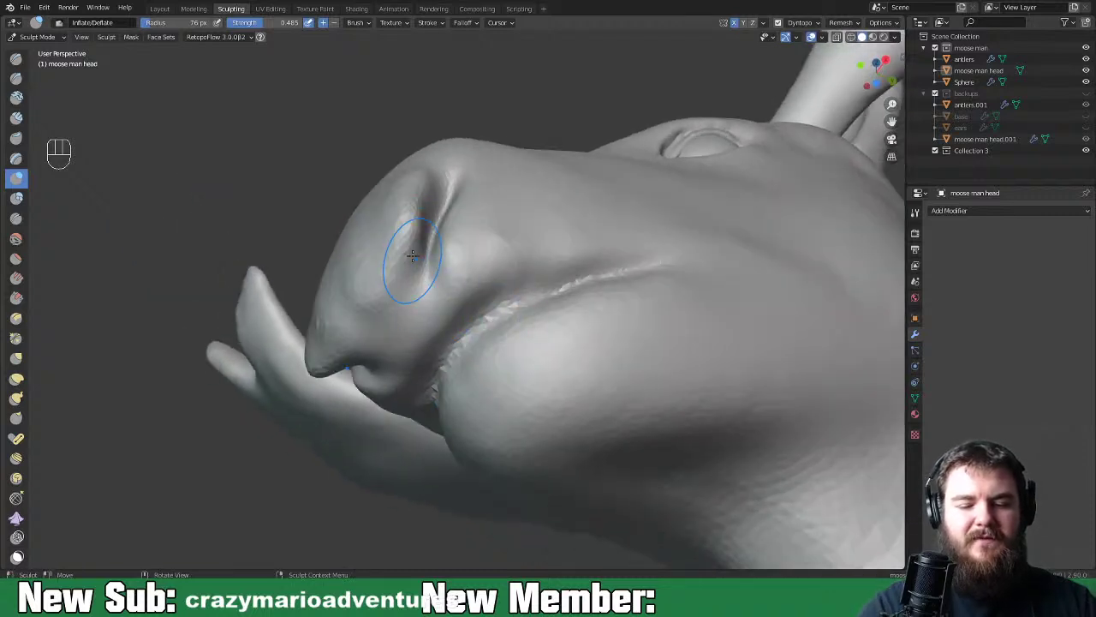
middle_click_drag(425, 199, 440, 257)
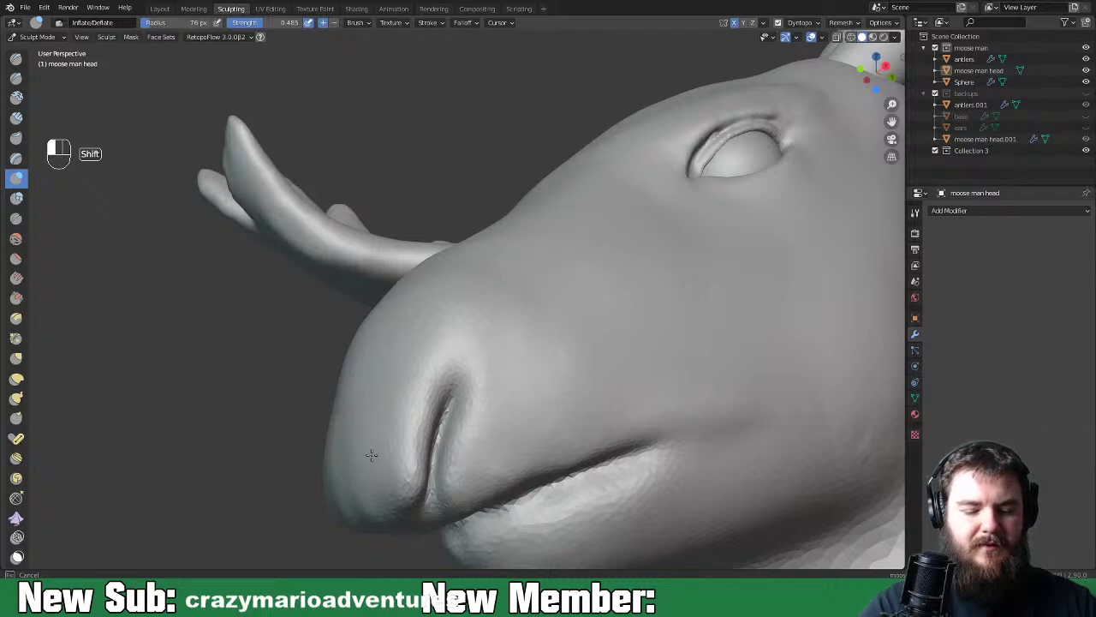
middle_click_drag(480, 323, 553, 325)
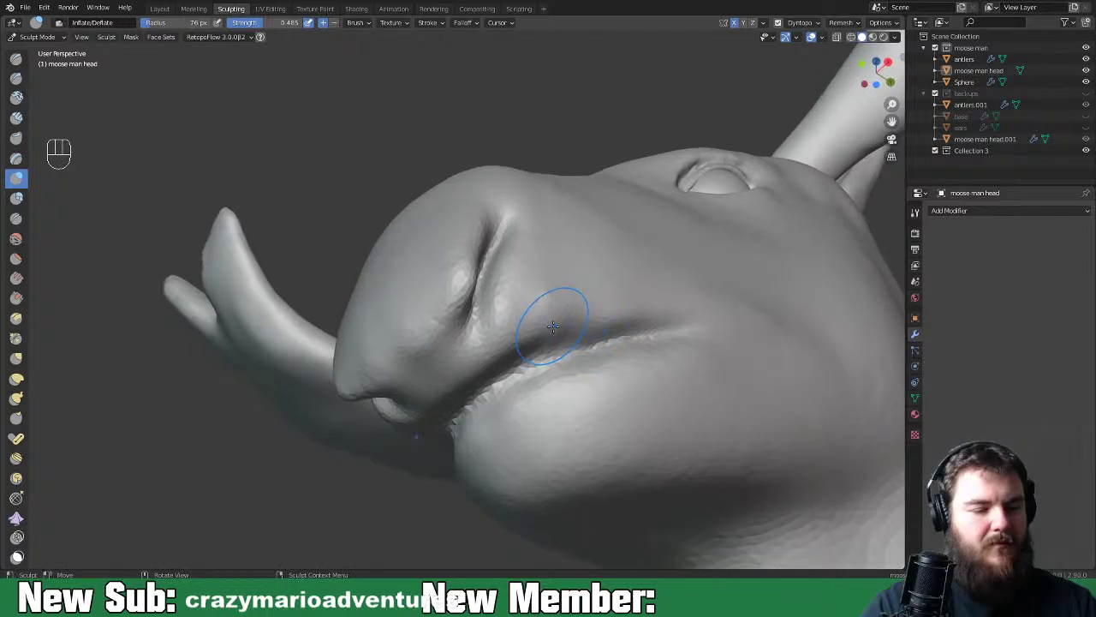
key("f")
left_click(539, 324)
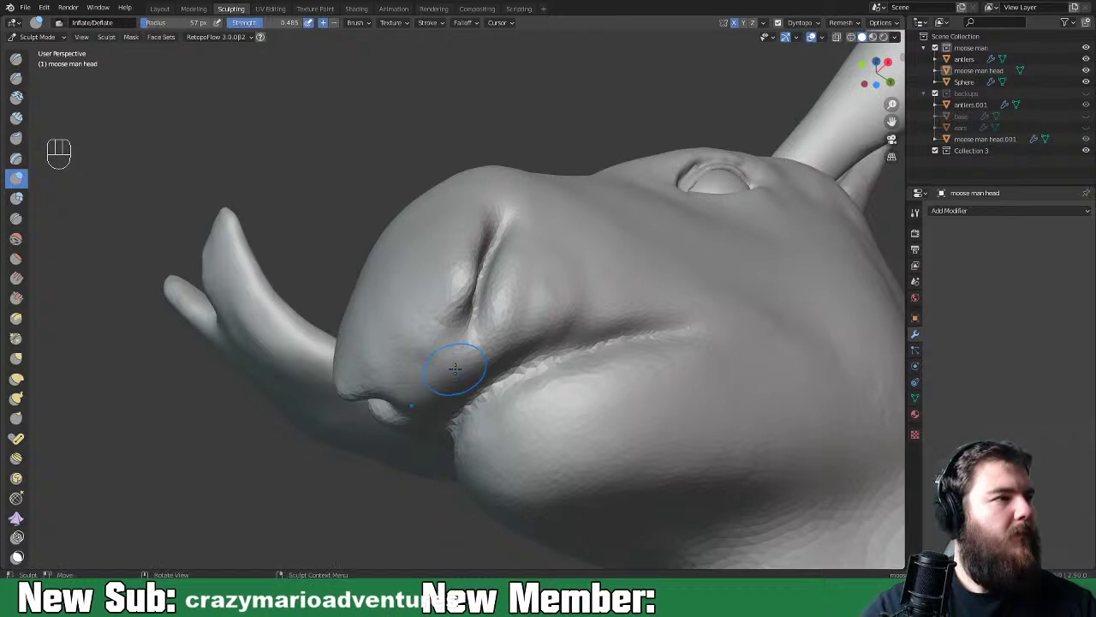
Smooth the skin around the nostril's lower end and along the side of the muzzle behind it
left_click_drag(456, 347, 443, 334, "shift")
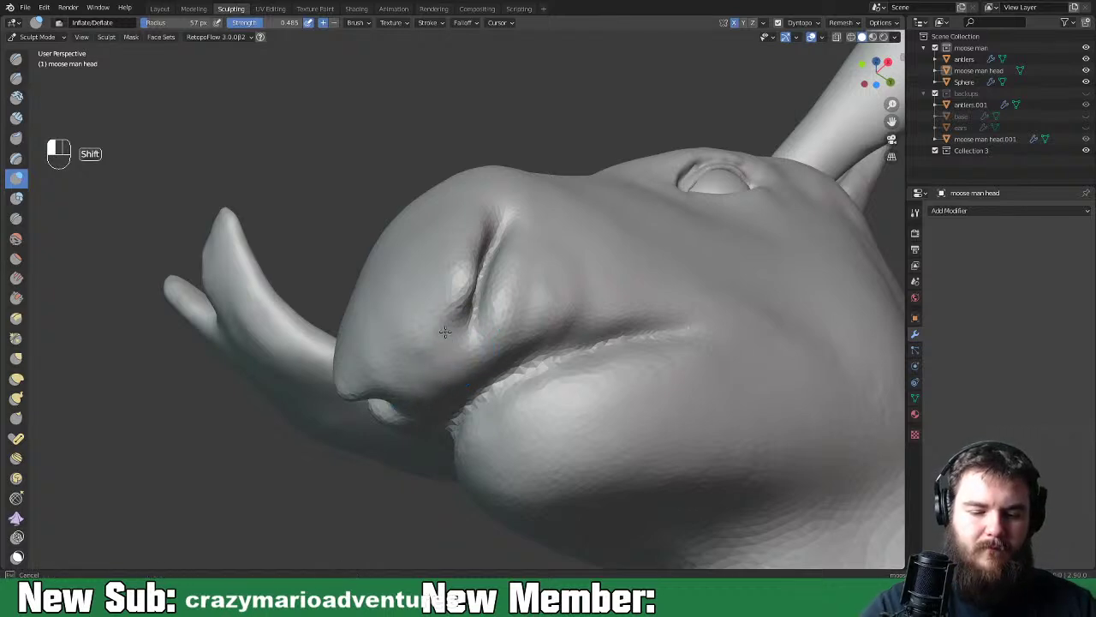
mouse_move(467, 278)
left_mouse_down("shift")
mouse_move(475, 290)
mouse_move(514, 272)
left_mouse_up("shift")
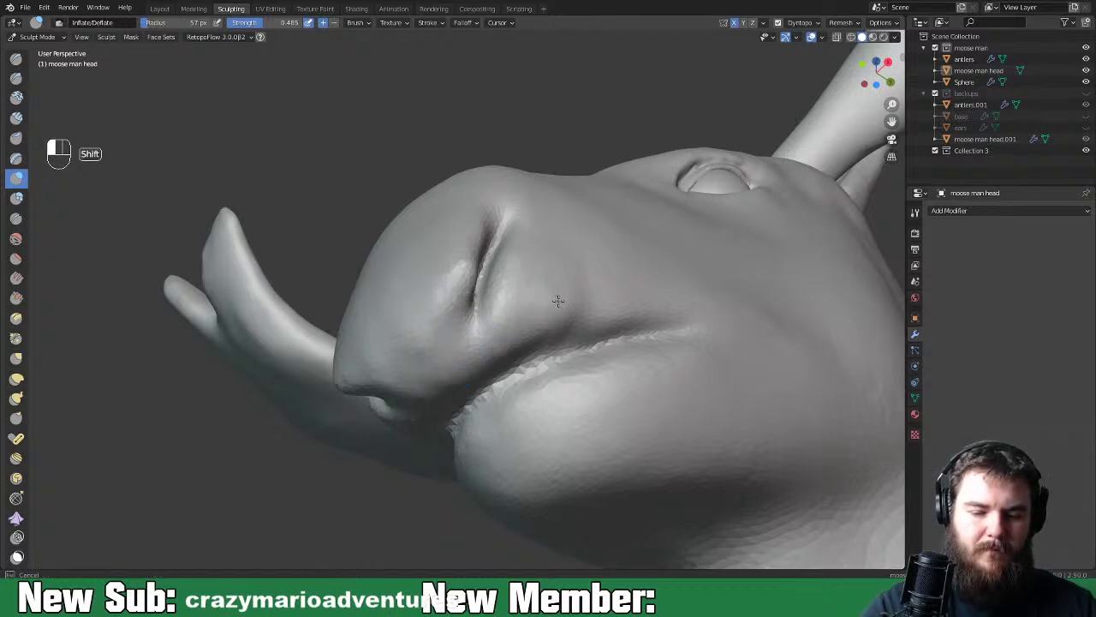
left_click_drag(568, 313, 600, 274, "shift")
Build up the front and top of the nose with the Clay Strips brush at a 57 px radius
mouse_move(600, 274)
middle_mouse_down()
mouse_move(656, 294)
mouse_move(707, 241)
mouse_move(577, 440)
mouse_move(584, 427)
mouse_move(581, 466)
mouse_move(632, 452)
middle_mouse_up()
scroll(641, 240, "down", 3)
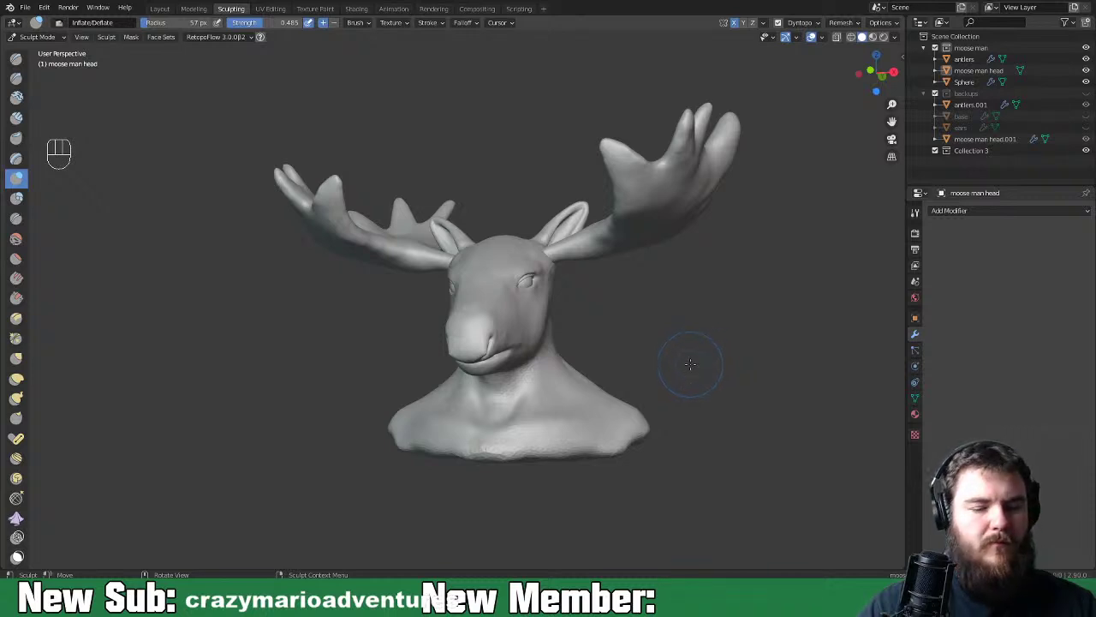
key("ctrl+equal")
key("ctrl+equal")
key("ctrl+equal")
key("ctrl+equal")
key("ctrl+equal")
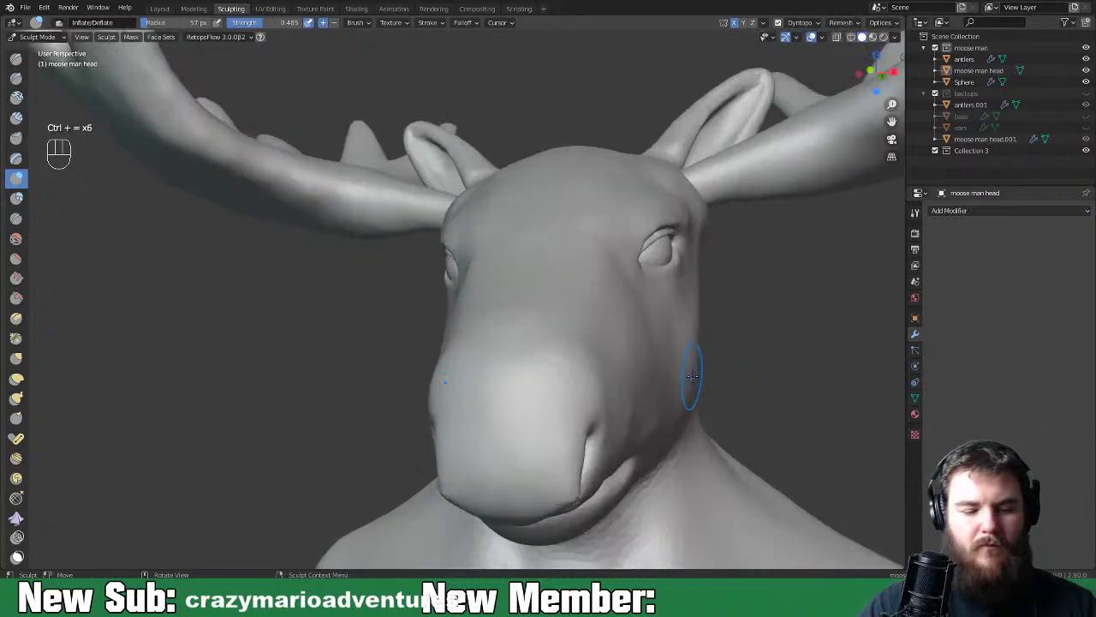
key("ctrl+equal")
middle_click_drag(742, 337, 742, 377)
key("space")
left_click(728, 374)
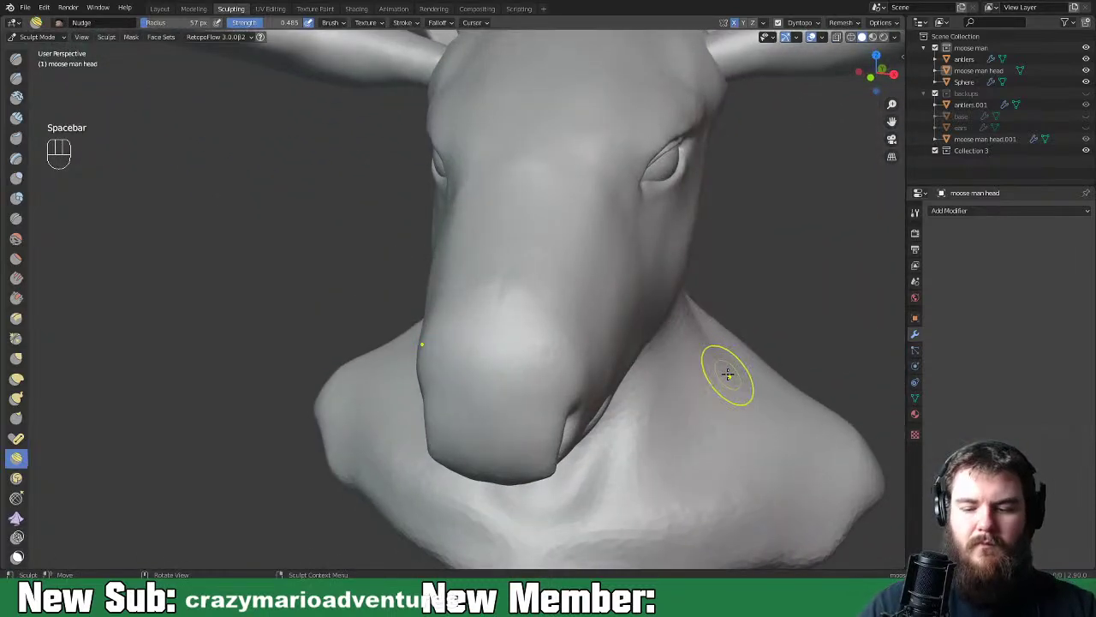
key("space")
left_click(685, 180)
mouse_move(498, 431)
left_mouse_down()
mouse_move(535, 429)
mouse_move(572, 342)
mouse_move(526, 303)
mouse_move(584, 343)
mouse_move(511, 414)
mouse_move(503, 377)
left_mouse_up()
mouse_move(572, 414)
middle_mouse_down()
mouse_move(545, 411)
mouse_move(565, 368)
mouse_move(531, 394)
middle_mouse_up()
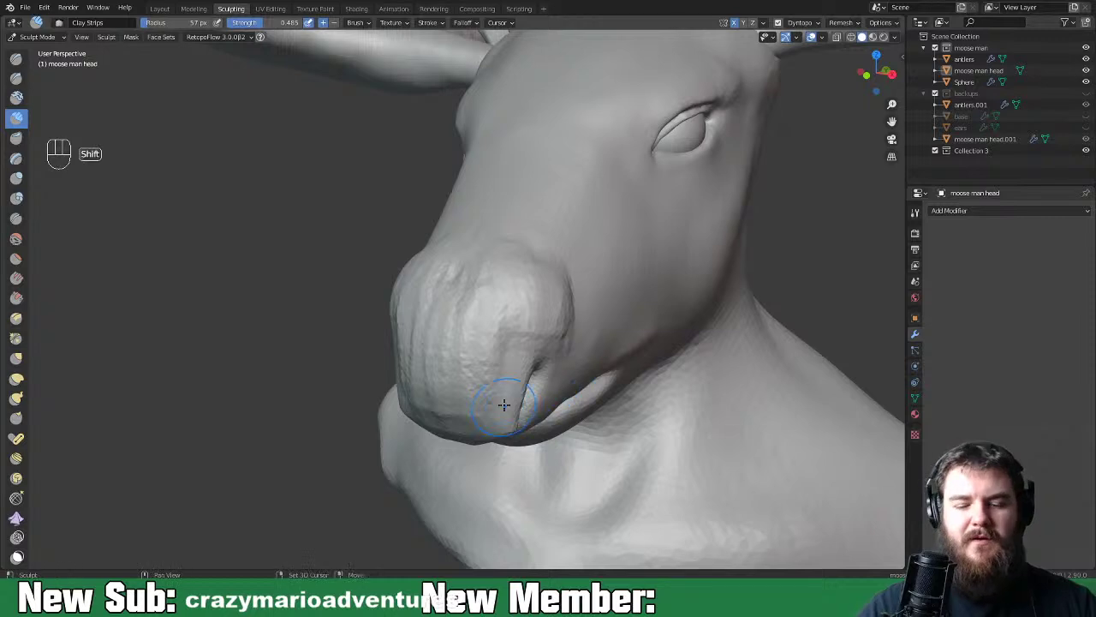
mouse_move(499, 408)
left_mouse_down("shift")
mouse_move(514, 366)
mouse_move(509, 420)
left_mouse_up("shift")
middle_click_drag(496, 407, 489, 355)
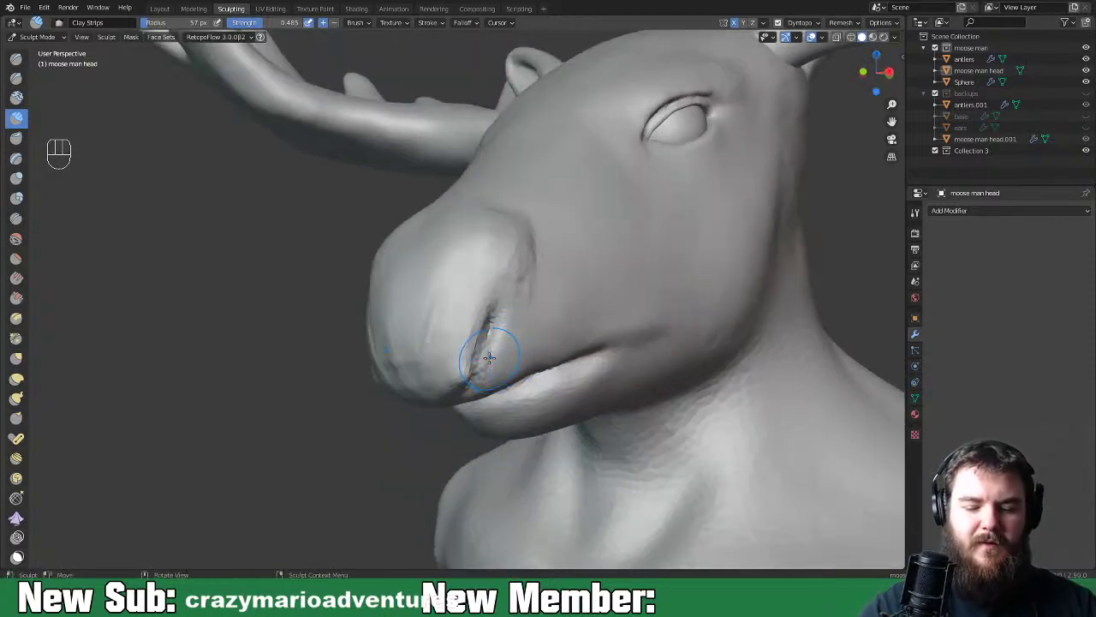
key("ctrl+z")
key("ctrl+z")
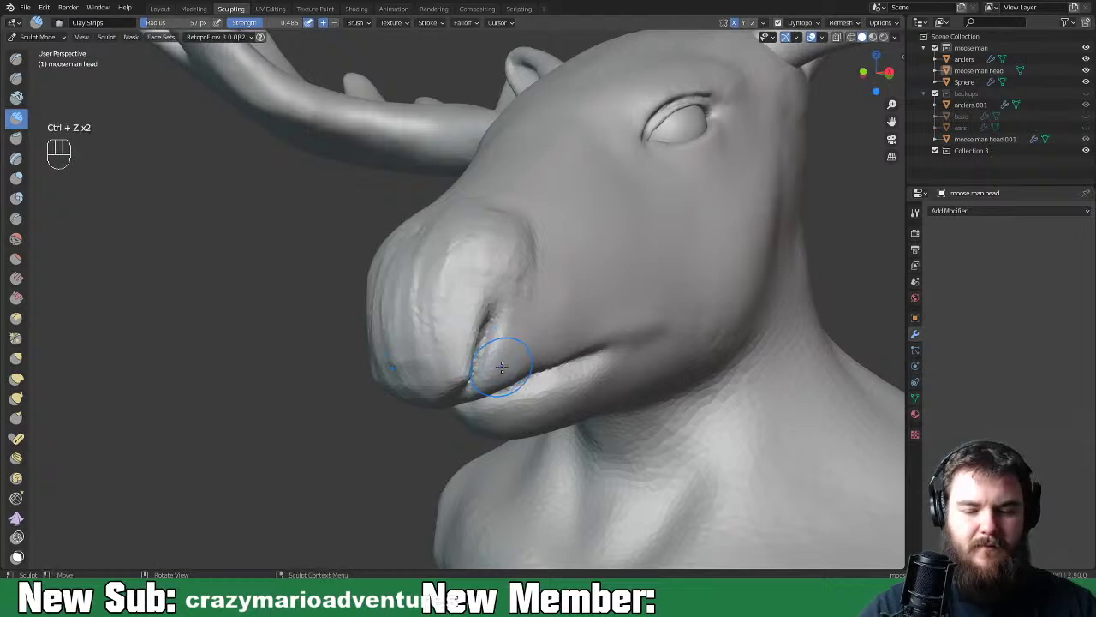
Add more clay around the nostril and the side of the nose, reducing the Clay Strips radius to 39 px
middle_click_drag(495, 376, 495, 351)
mouse_move(495, 351)
left_mouse_down()
mouse_move(479, 308)
mouse_move(420, 325)
mouse_move(495, 347)
mouse_move(495, 364)
left_mouse_up()
middle_click_drag(534, 341, 428, 342)
key("f")
left_click(516, 345)
left_click_drag(428, 343, 417, 307)
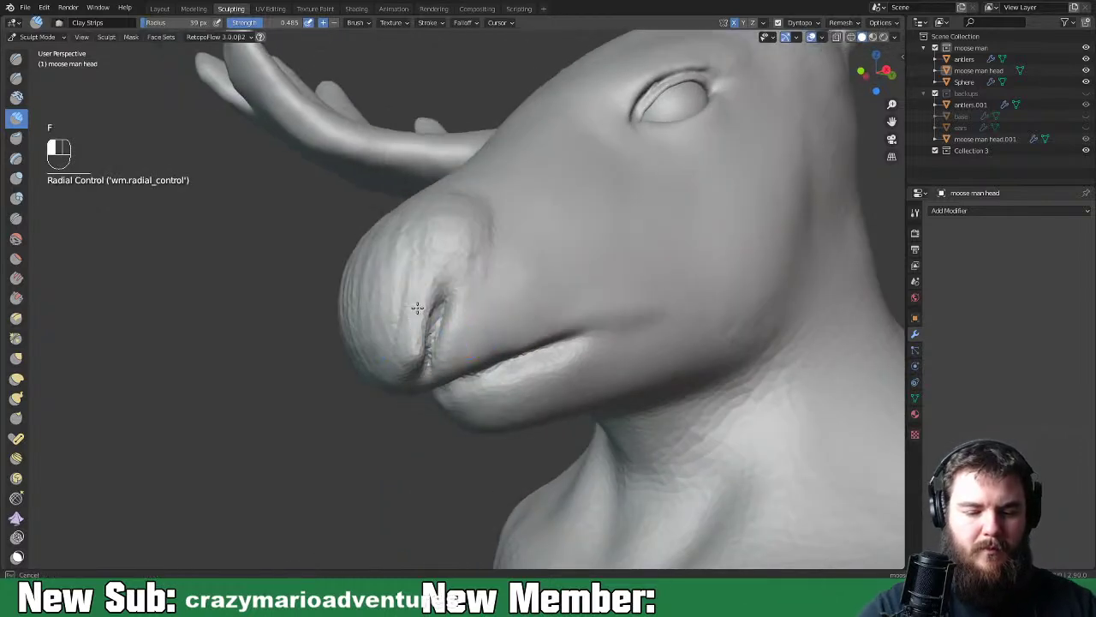
middle_click_drag(408, 299, 428, 299)
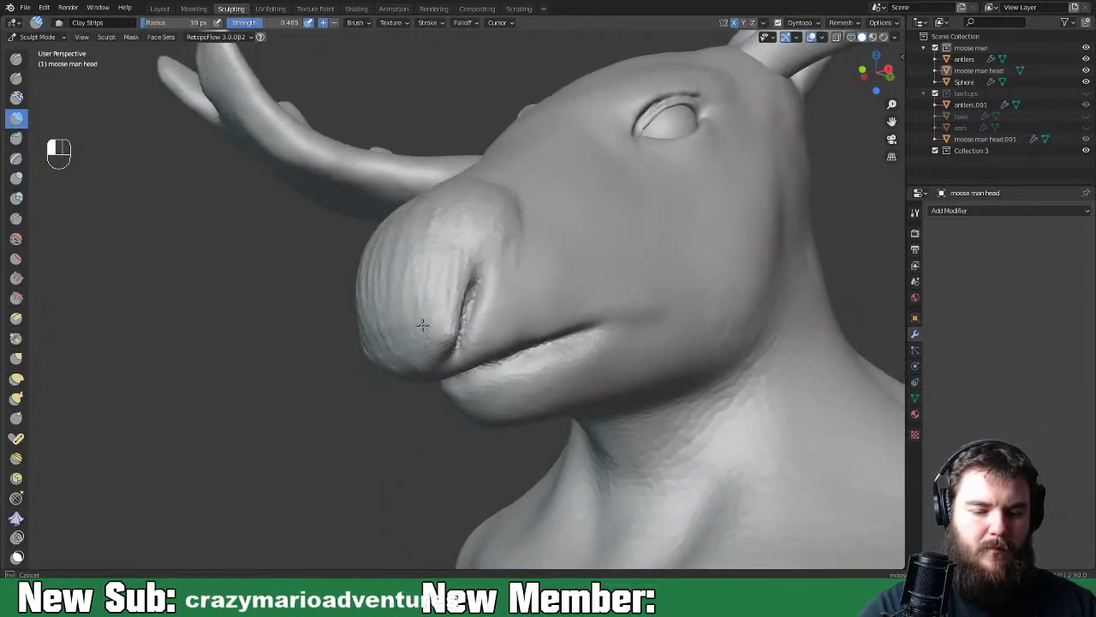
left_click_drag(390, 324, 396, 273)
middle_click_drag(431, 293, 390, 315)
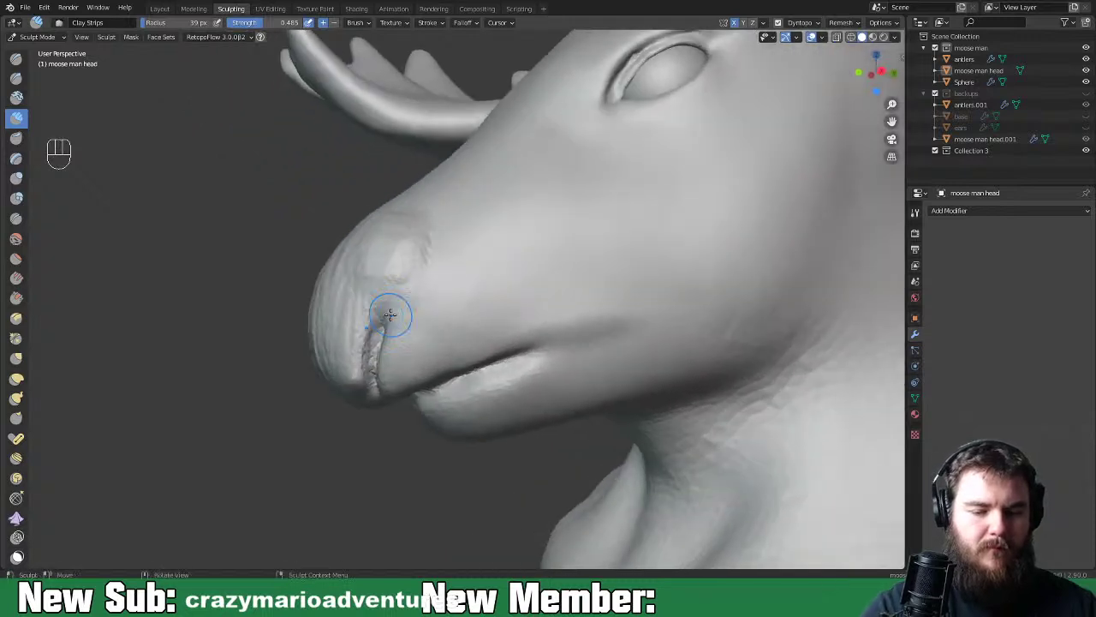
Pull the edge of the nostril opening backward with the Grab brush at a 39 px radius
key("space")
key("space")
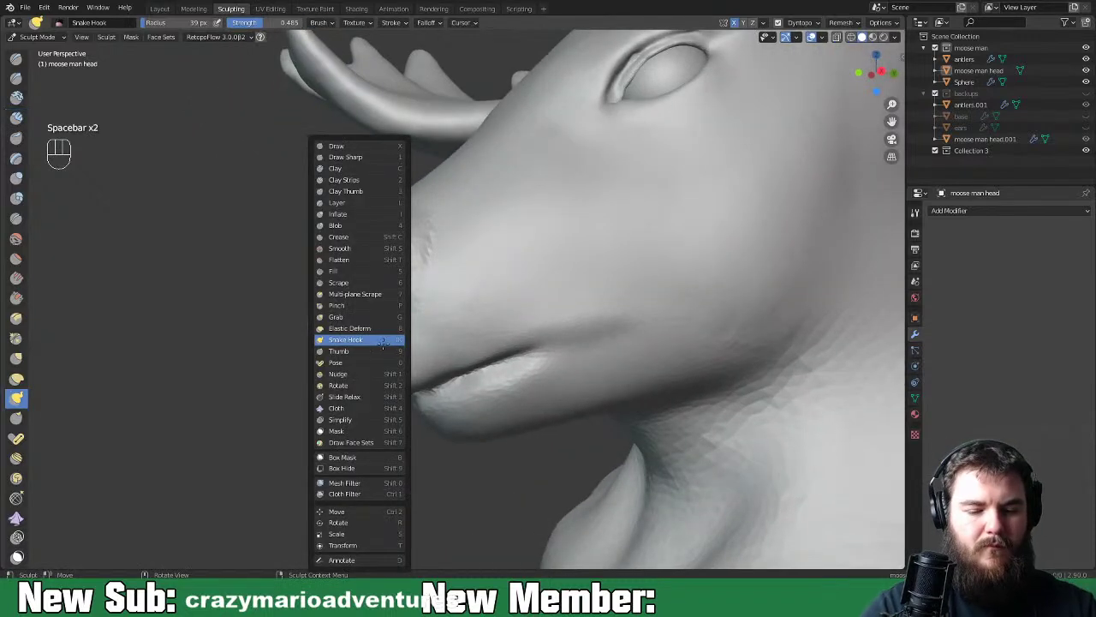
left_click(381, 318)
left_click_drag(381, 328, 403, 341)
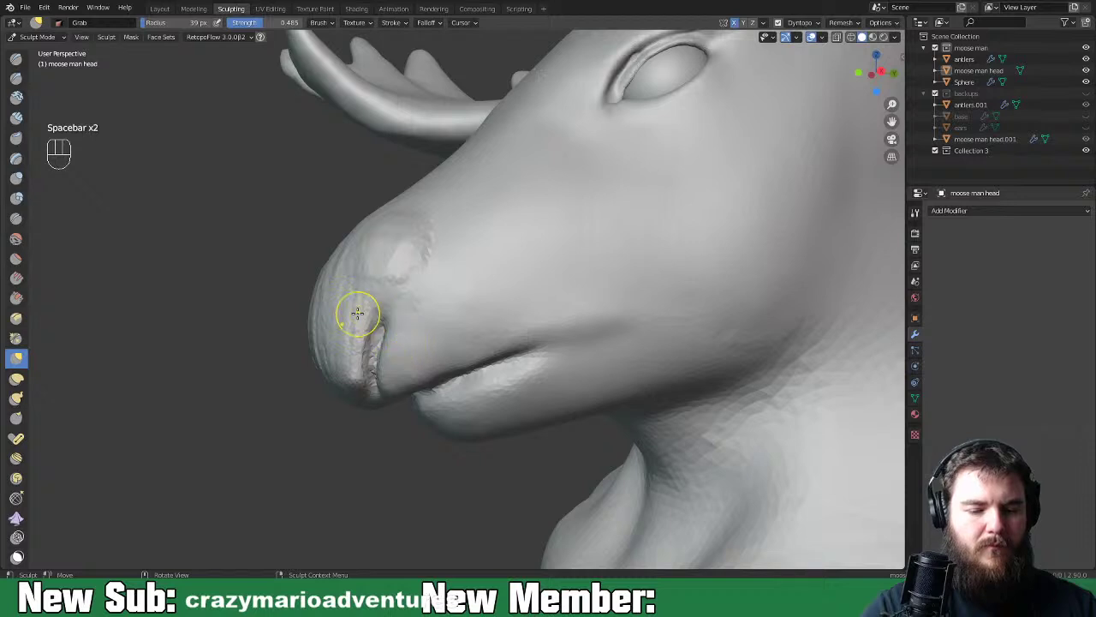
Enlarge the Grab brush to a 99 px radius and reshape the front profile and lower tip of the nose
key("f")
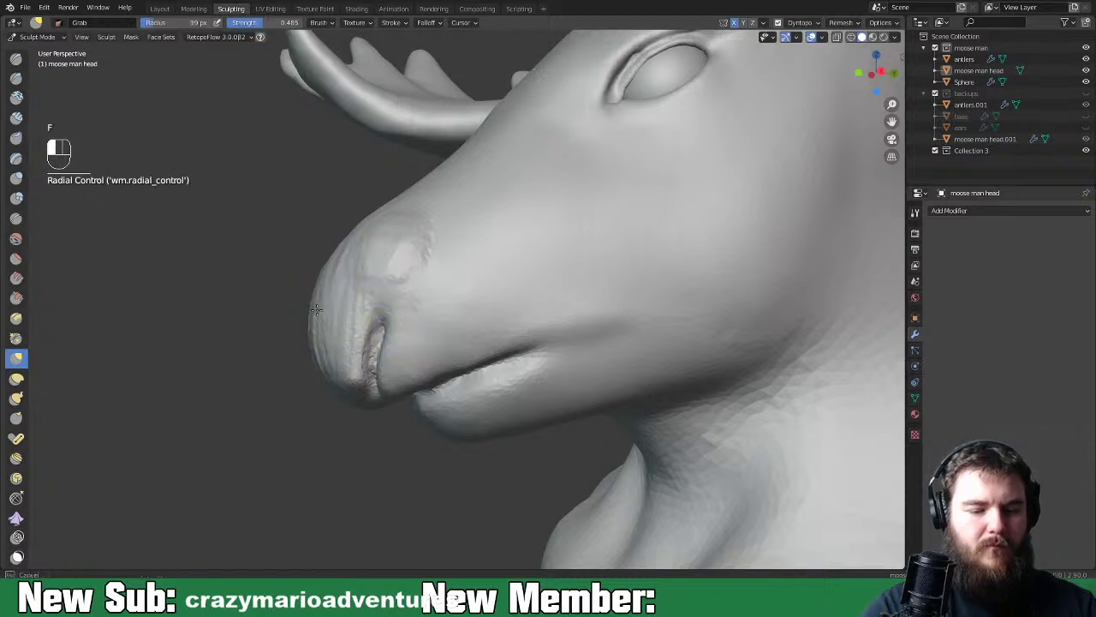
mouse_move(321, 338)
left_mouse_down()
mouse_move(337, 271)
mouse_move(370, 260)
left_mouse_up()
left_click_drag(346, 251, 358, 268)
middle_click_drag(416, 264, 391, 270)
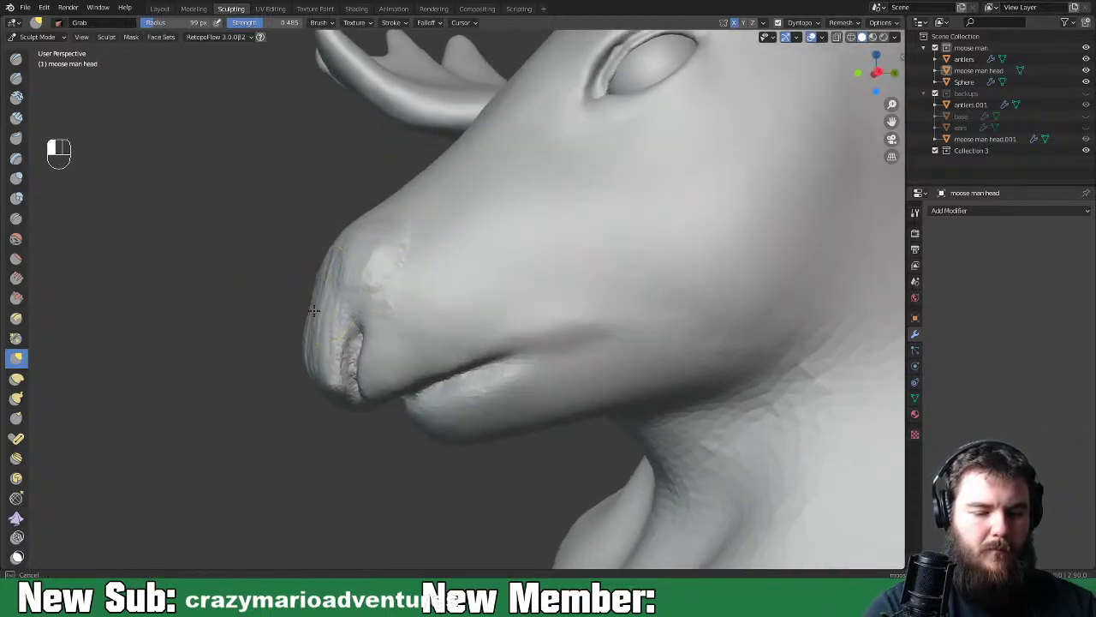
left_click_drag(313, 288, 324, 376)
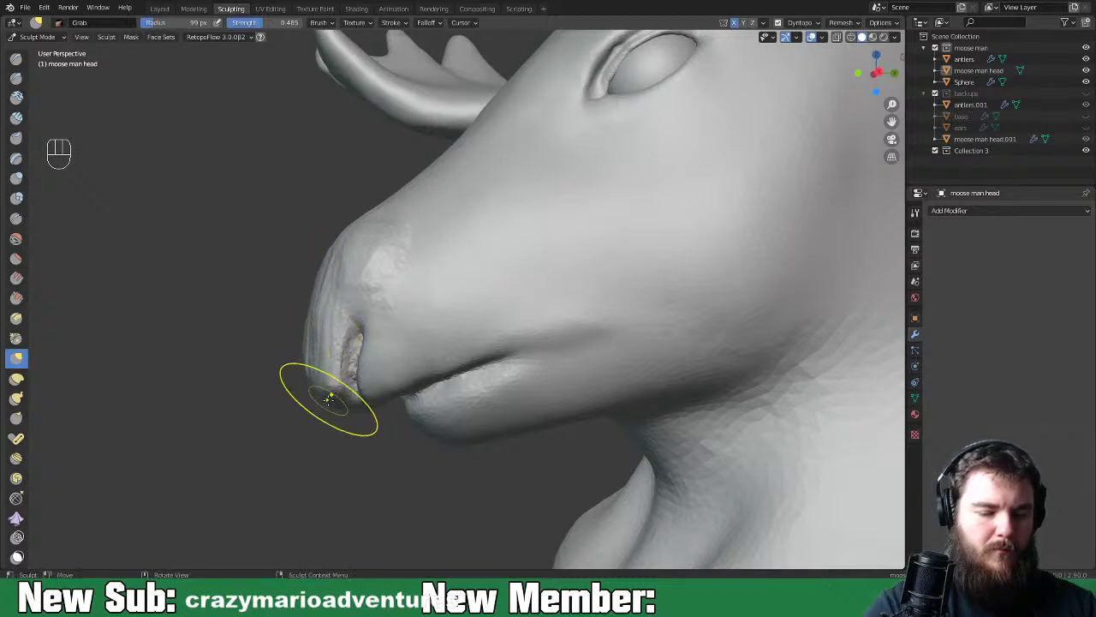
left_click_drag(325, 384, 304, 332)
Smooth the clay strokes across the front, top and side of the nose
mouse_move(428, 289)
middle_mouse_down()
mouse_move(504, 289)
mouse_move(483, 294)
middle_mouse_up()
left_click_drag(485, 289, 461, 284, "shift")
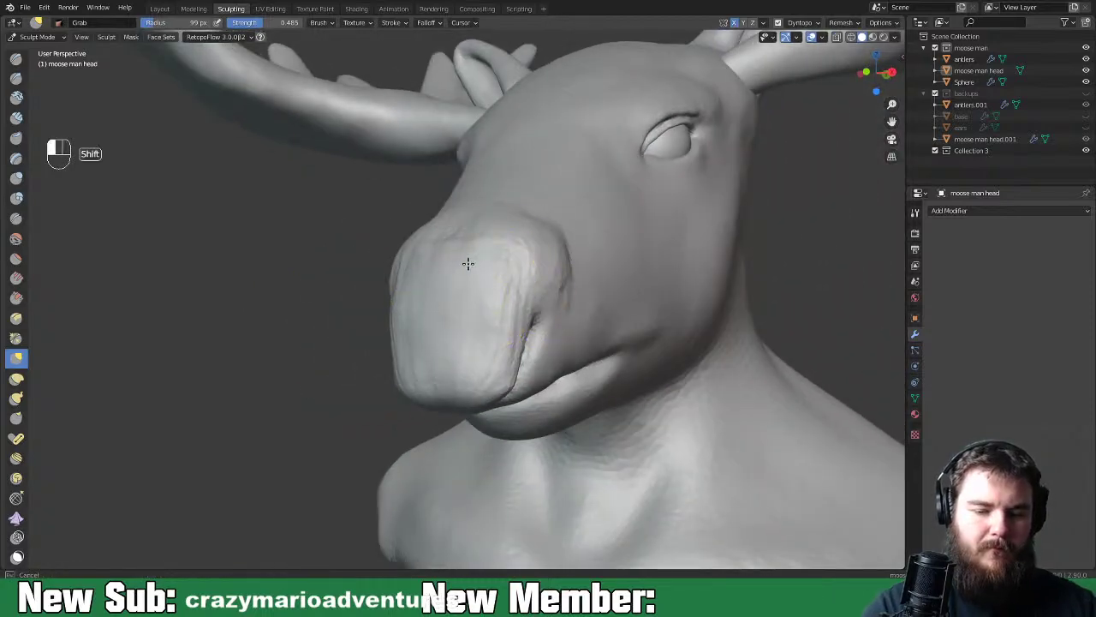
mouse_move(526, 350)
middle_mouse_down()
mouse_move(560, 308)
mouse_move(577, 311)
middle_mouse_up()
Deepen the nostril slit from its upper end down to the lip with the Crease brush at a 41 px radius
key("space")
left_click(502, 363)
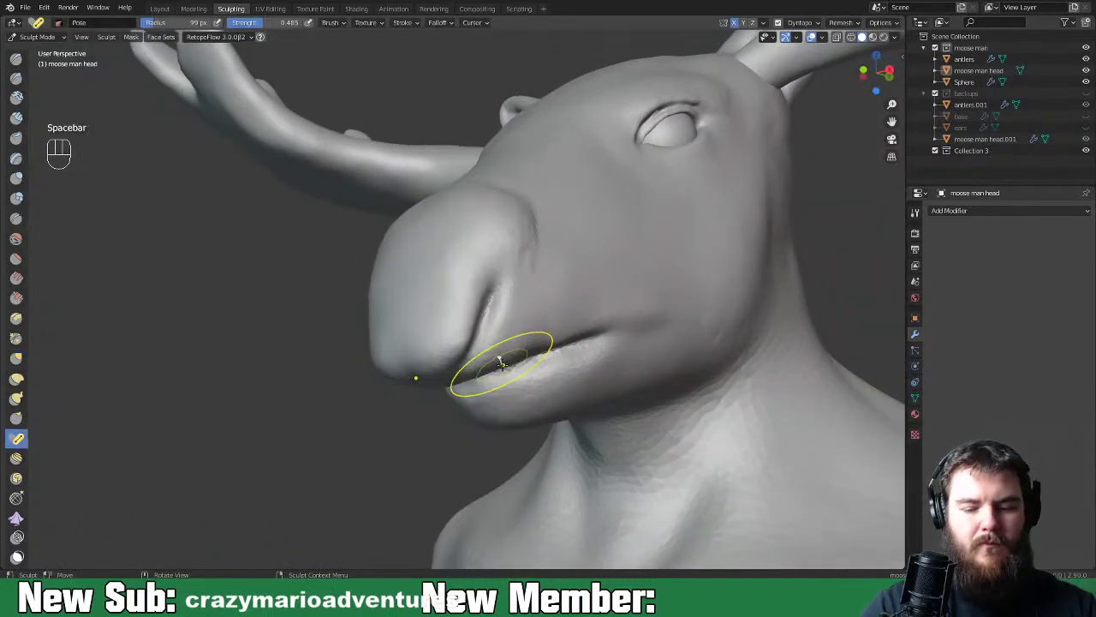
key("space")
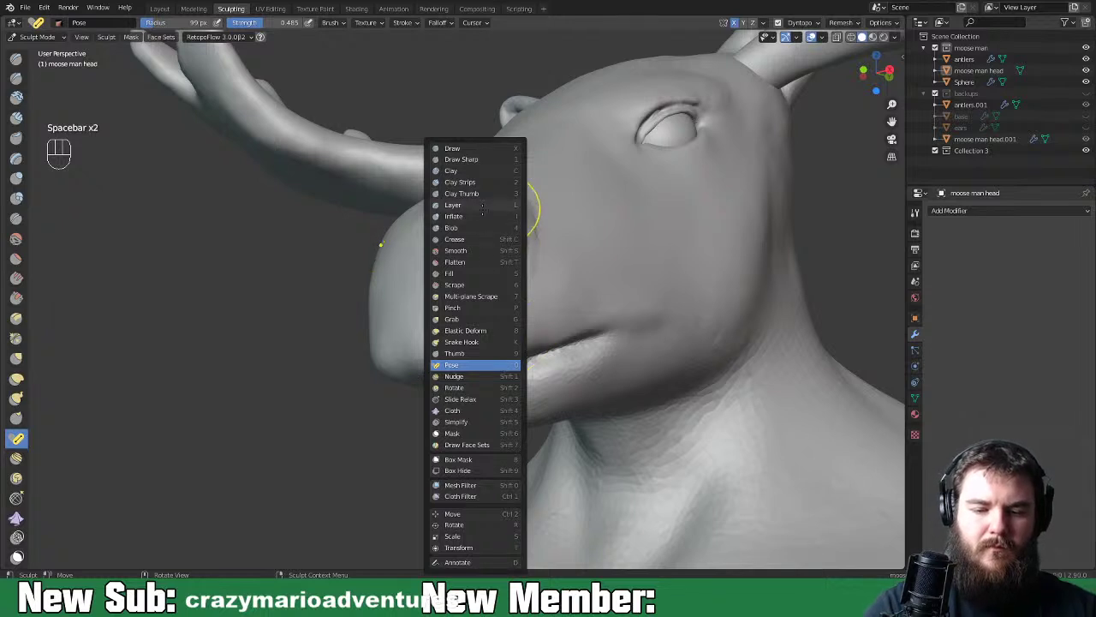
left_click(480, 239)
key("f")
left_click(477, 344)
key("f")
left_click(469, 330)
middle_click_drag(471, 336, 473, 328)
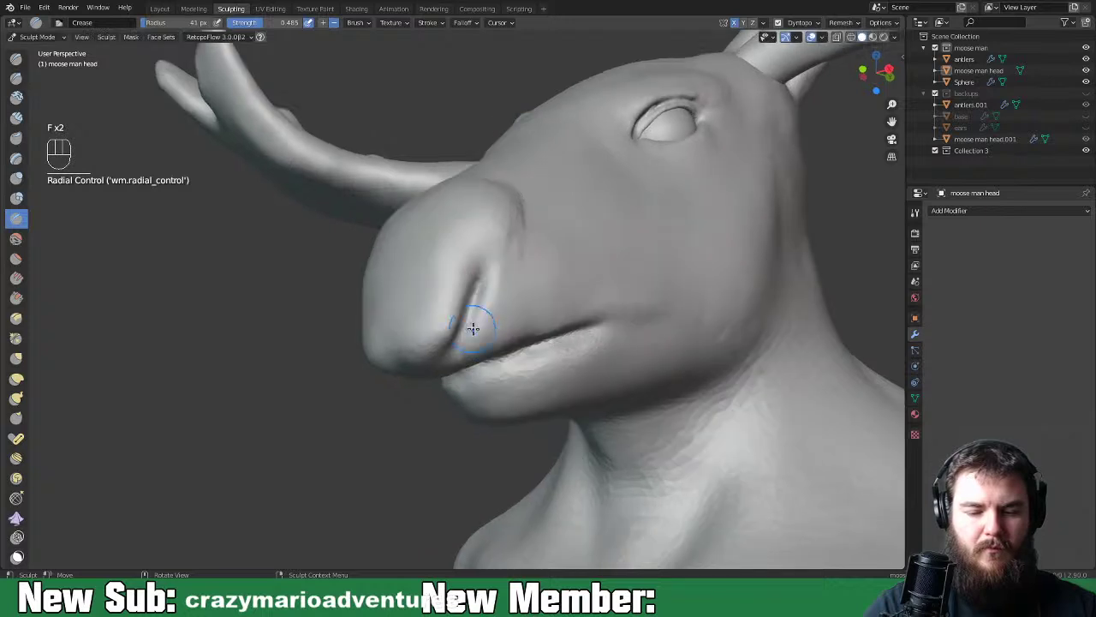
key("ctrl+equal")
key("ctrl+equal")
key("ctrl+equal")
mouse_move(482, 331)
left_mouse_down()
mouse_move(505, 283)
mouse_move(469, 389)
mouse_move(531, 221)
left_mouse_up()
mouse_move(512, 270)
left_mouse_down()
mouse_move(454, 418)
mouse_move(501, 261)
mouse_move(505, 283)
mouse_move(447, 452)
left_mouse_up()
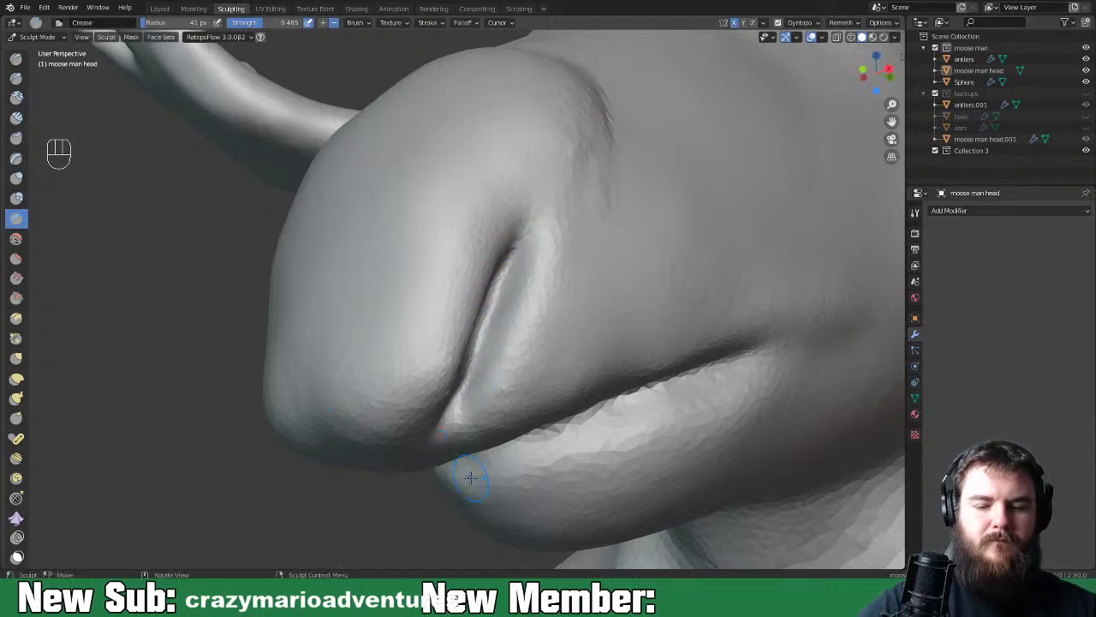
middle_click_drag(431, 473, 479, 430)
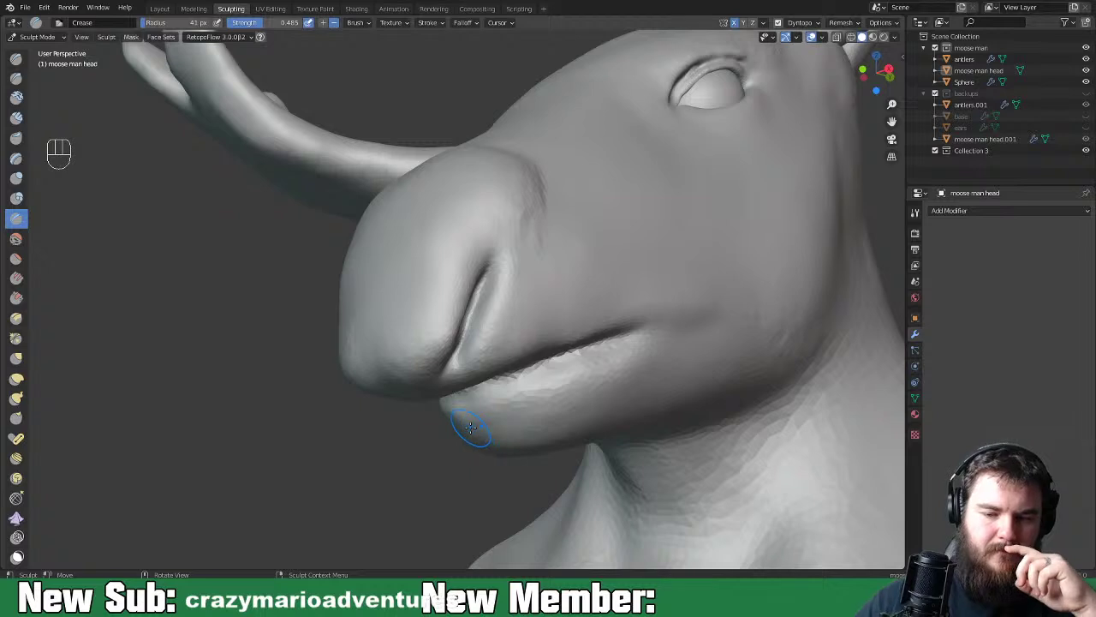
mouse_move(480, 288)
left_mouse_down()
mouse_move(499, 223)
mouse_move(467, 338)
mouse_move(504, 368)
left_mouse_up()
Examine the muzzle, nostrils and overall head proportions from the front and three-quarter angles
middle_click_drag(503, 368, 657, 344)
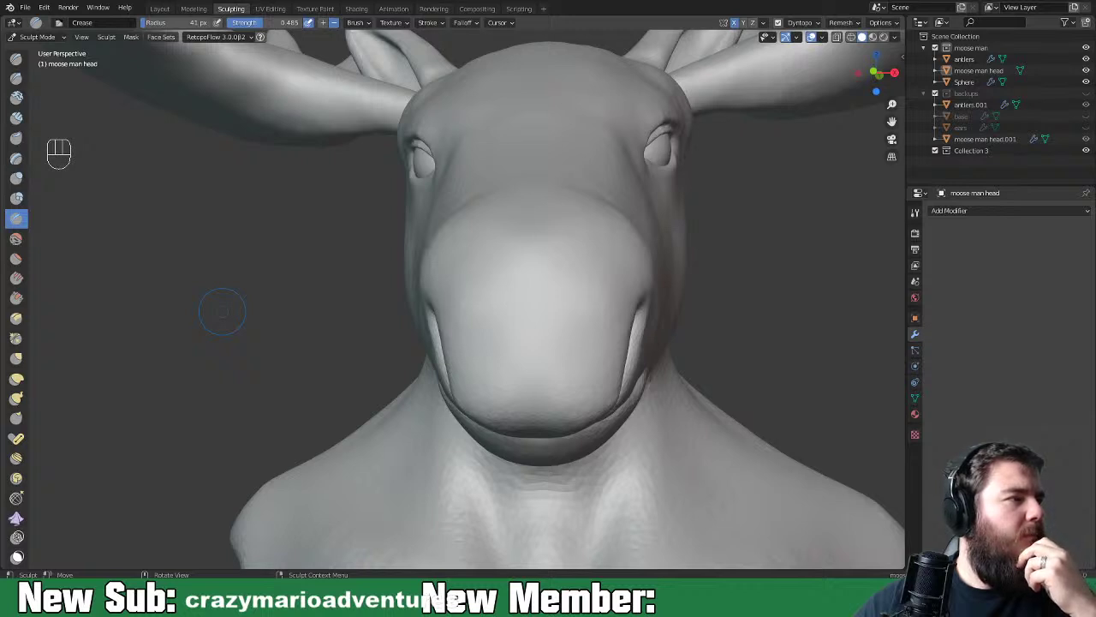
mouse_move(692, 384)
middle_mouse_down()
mouse_move(641, 386)
mouse_move(703, 392)
middle_mouse_up()
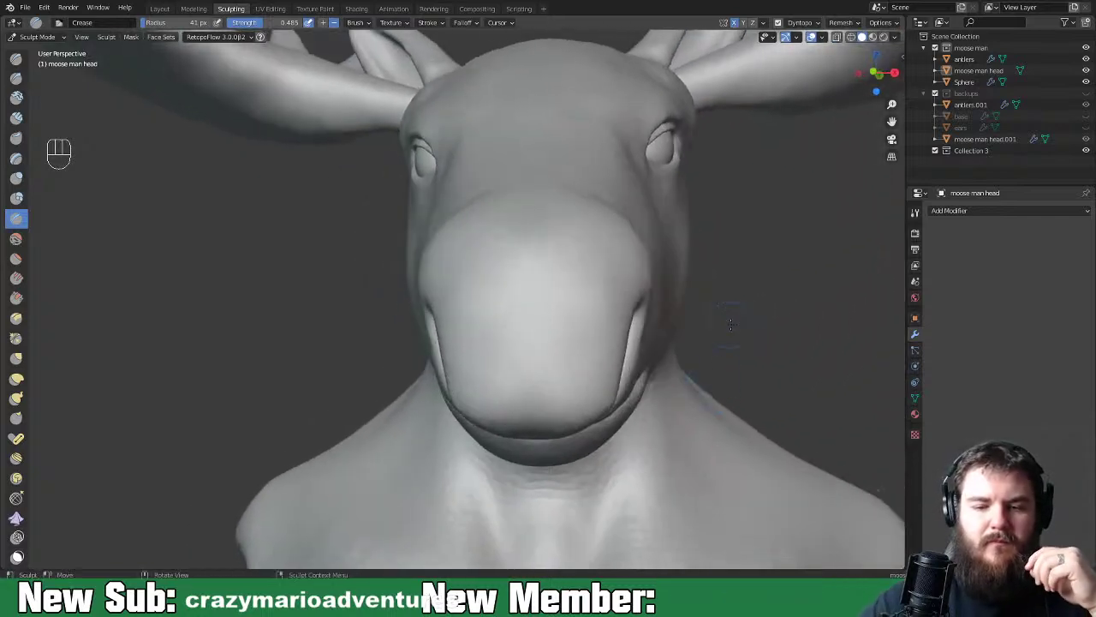
scroll(507, 332, "down", 5)
middle_click_drag(507, 332, 545, 402)
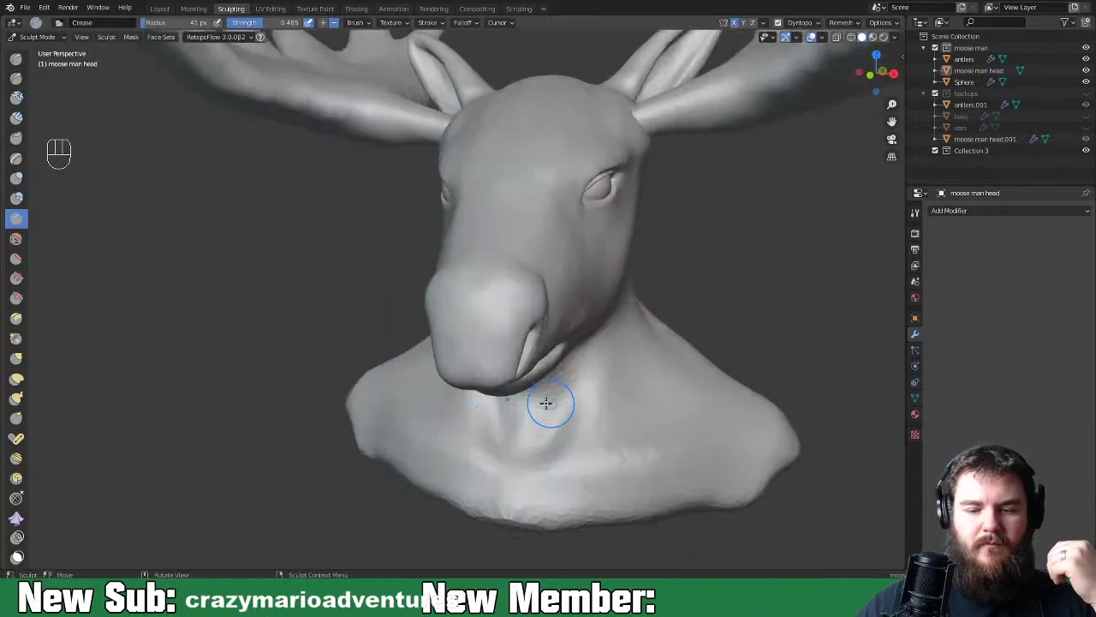
scroll(543, 402, "up", 2)
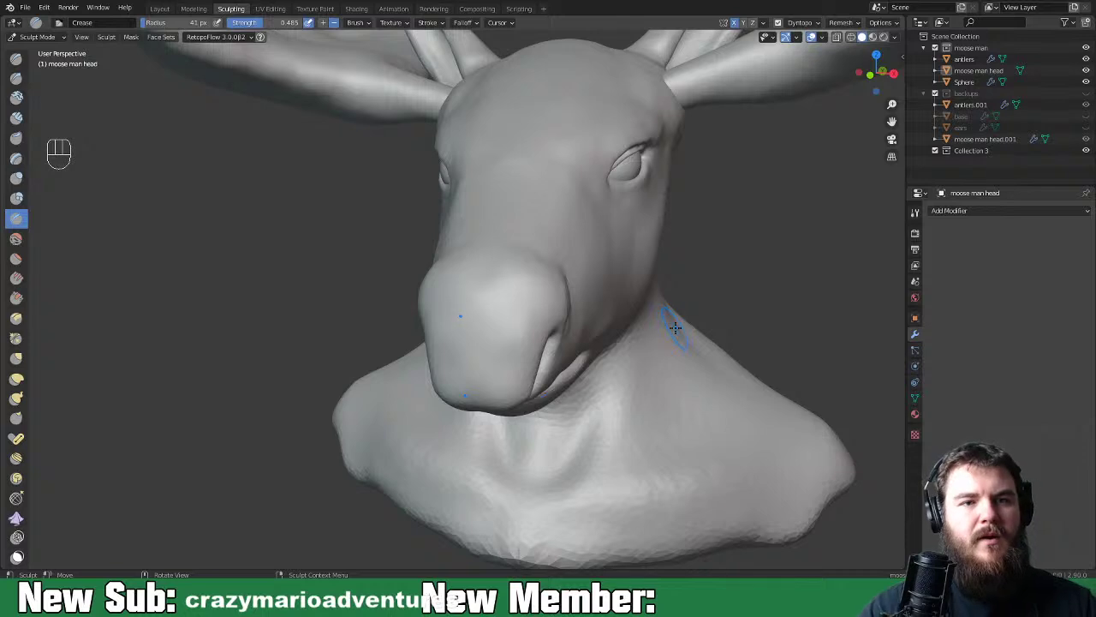
middle_click_drag(681, 319, 629, 366)
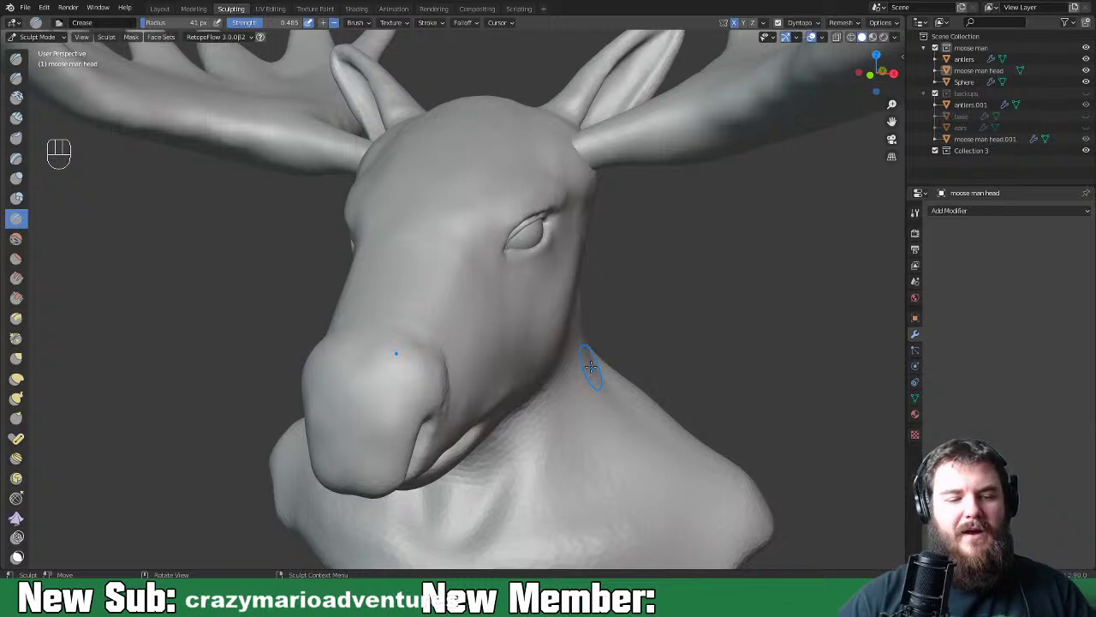
mouse_move(509, 396)
middle_mouse_down()
mouse_move(557, 395)
mouse_move(577, 380)
middle_mouse_up()
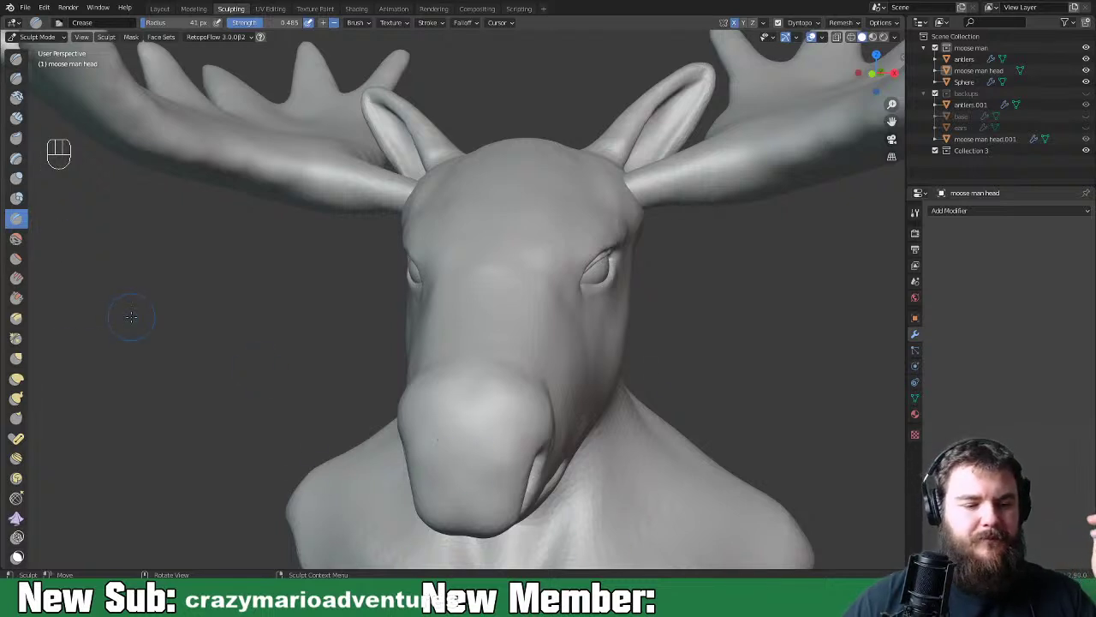
Build up the bridge of the nose between the eyes and the muzzle with Clay Strips, enlarging the radius to 65 px
key("space")
left_click(483, 387)
key("space")
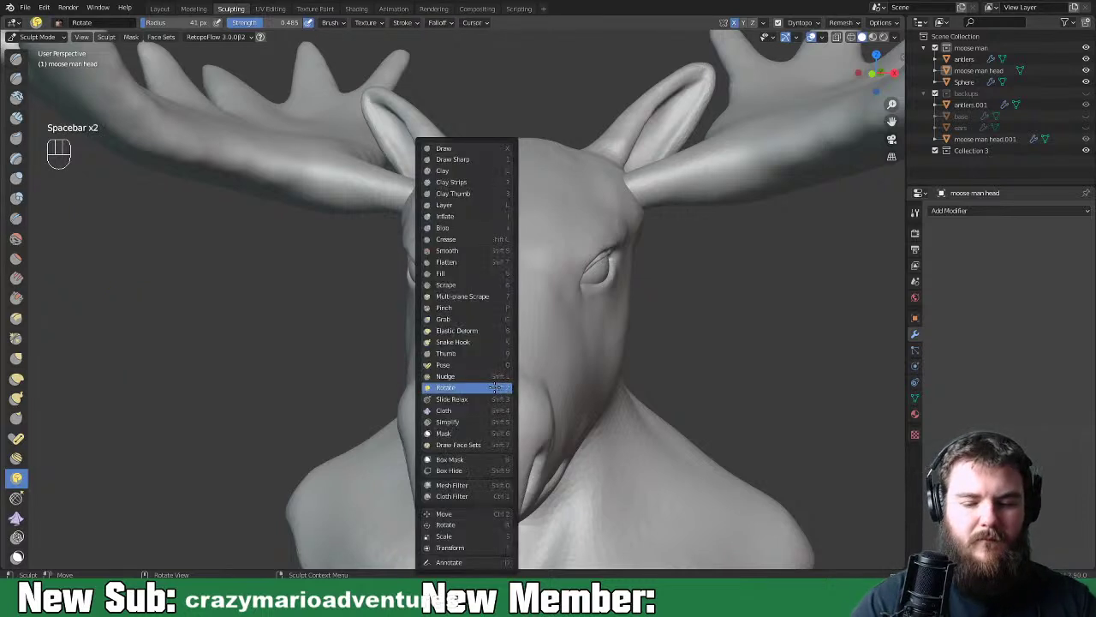
left_click(474, 182)
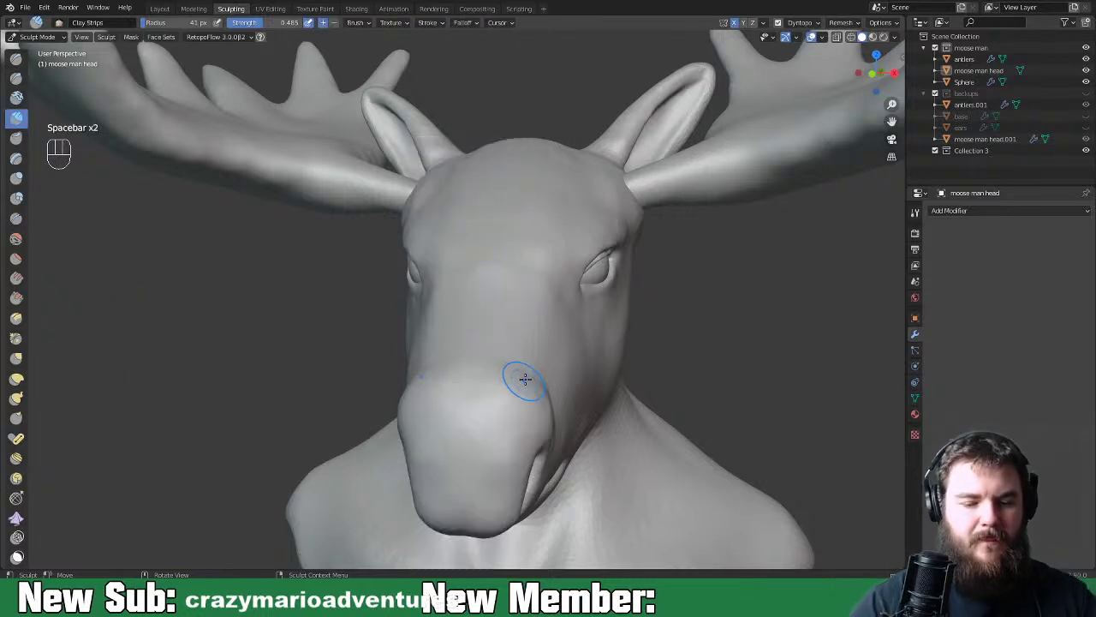
mouse_move(526, 357)
middle_mouse_down()
mouse_move(563, 350)
mouse_move(528, 342)
mouse_move(519, 362)
middle_mouse_up()
mouse_move(491, 333)
left_mouse_down()
mouse_move(465, 372)
mouse_move(471, 364)
left_mouse_up()
key("f")
left_click(501, 347)
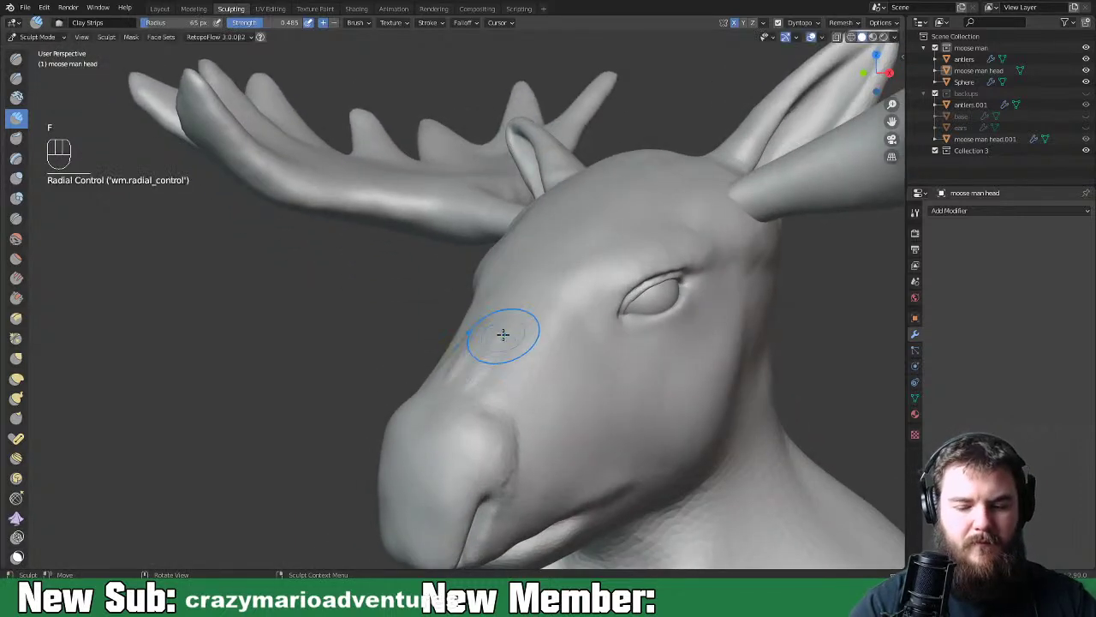
mouse_move(485, 354)
left_mouse_down()
mouse_move(482, 362)
mouse_move(497, 335)
mouse_move(458, 360)
mouse_move(438, 397)
mouse_move(455, 399)
mouse_move(515, 338)
mouse_move(470, 373)
left_mouse_up()
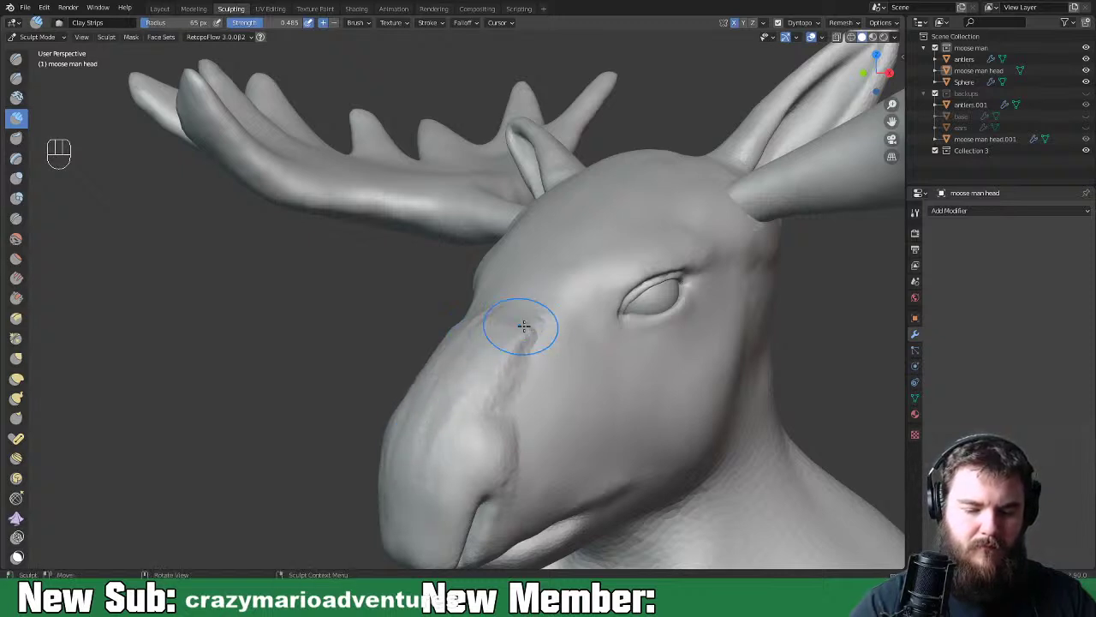
Smooth the built-up nose bridge and blend it into the muzzle and the front of the nose
left_click_drag(522, 343, 518, 309, "shift")
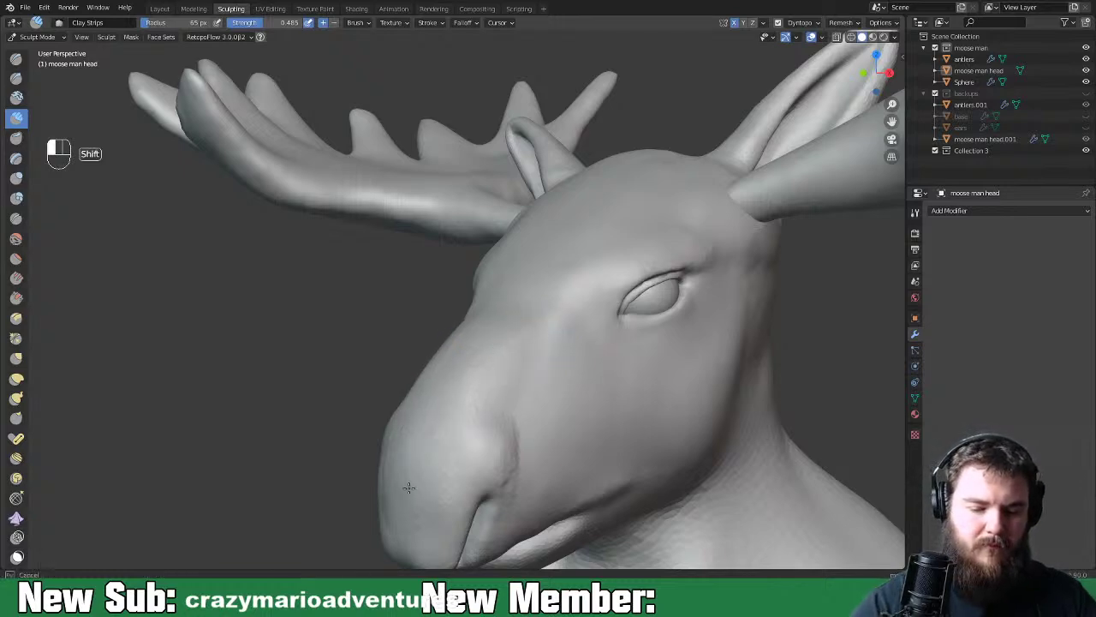
left_click_drag(408, 488, 420, 482, "shift")
mouse_move(693, 413)
middle_mouse_down()
mouse_move(804, 398)
mouse_move(655, 404)
mouse_move(650, 421)
mouse_move(676, 391)
mouse_move(502, 371)
middle_mouse_up()
mouse_move(502, 371)
left_mouse_down("shift")
mouse_move(510, 416)
mouse_move(531, 421)
left_mouse_up("shift")
Build up the brow above the eye with Clay Strips at a 47 px radius and smooth it into the forehead
mouse_move(664, 380)
middle_mouse_down()
mouse_move(775, 379)
mouse_move(705, 364)
mouse_move(710, 384)
mouse_move(648, 403)
mouse_move(690, 425)
middle_mouse_up()
key("f")
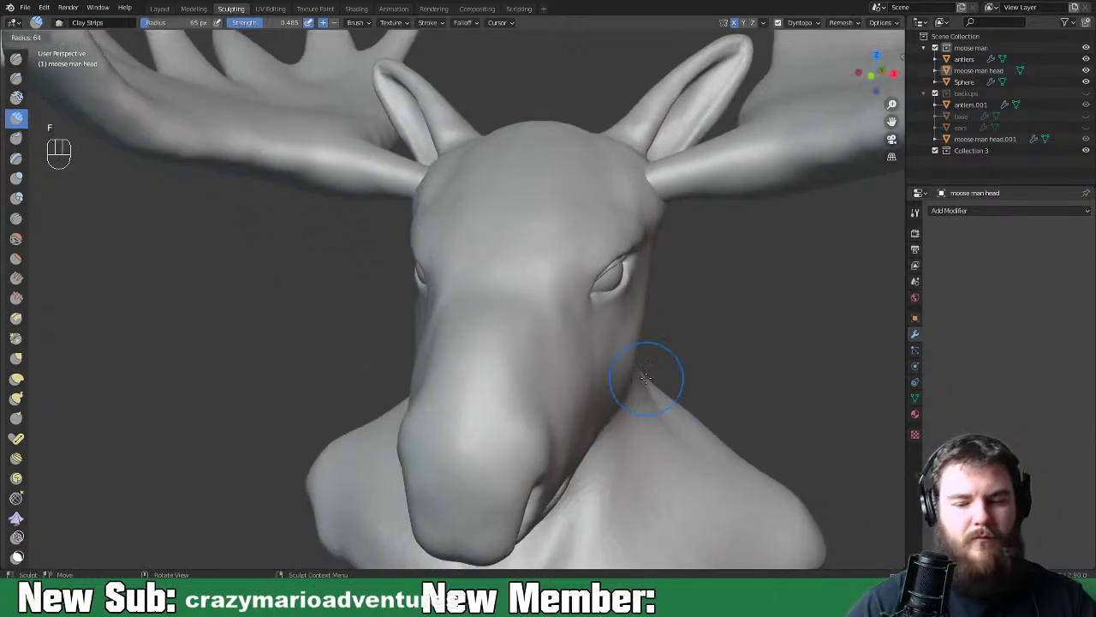
left_click(642, 368)
mouse_move(673, 379)
middle_mouse_down()
mouse_move(614, 391)
mouse_move(594, 343)
middle_mouse_up()
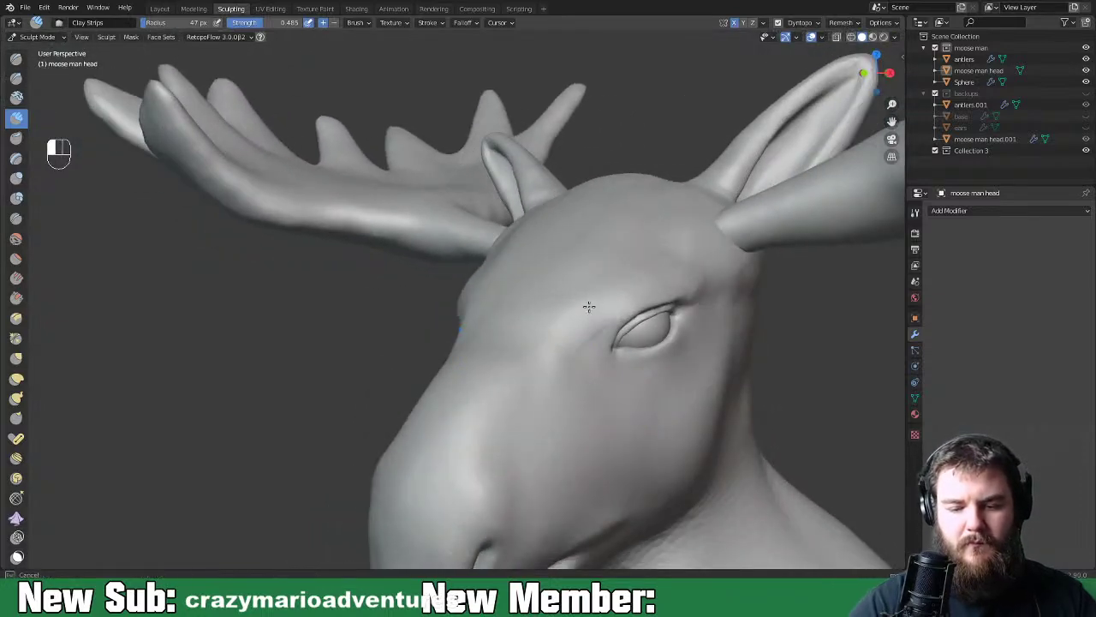
mouse_move(561, 337)
left_mouse_down()
mouse_move(668, 283)
mouse_move(632, 274)
left_mouse_up()
left_click_drag(548, 328, 537, 335)
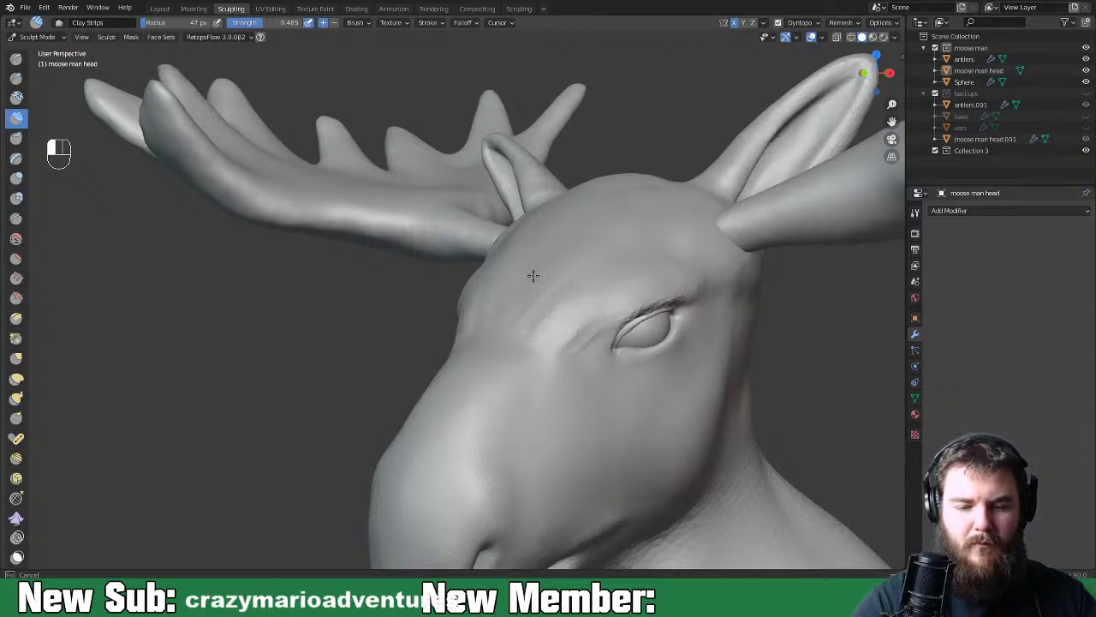
mouse_move(546, 304)
left_mouse_down()
mouse_move(557, 290)
mouse_move(522, 333)
mouse_move(567, 311)
mouse_move(581, 340)
left_mouse_up()
left_click_drag(704, 251, 612, 318, "shift")
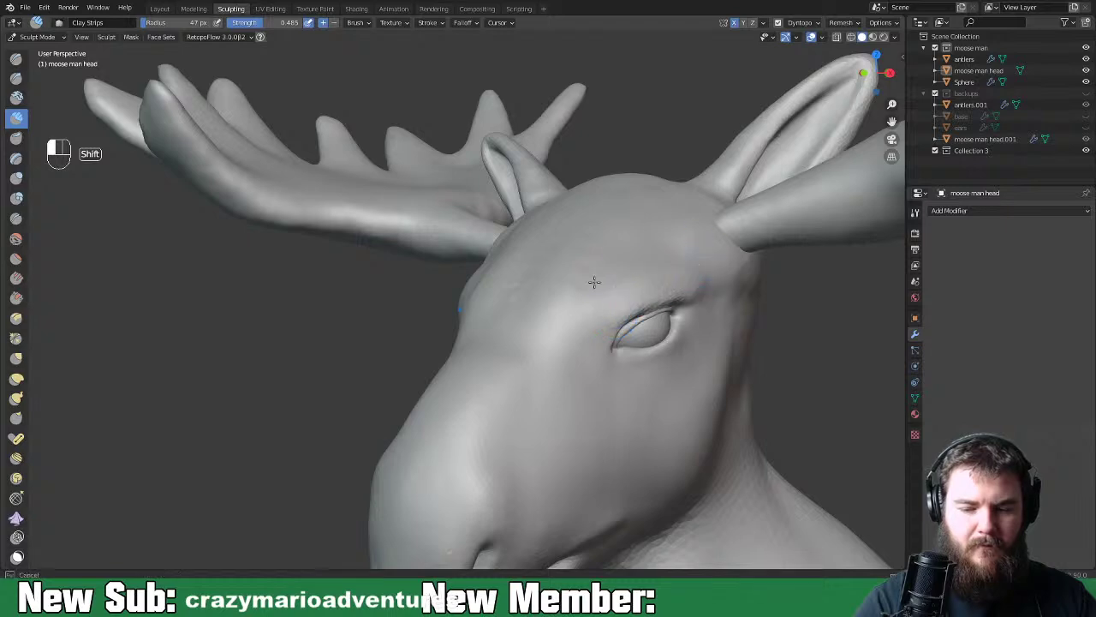
Examine the brow, skull and muzzle shapes from above, behind, below and the side
mouse_move(617, 235)
middle_mouse_down()
mouse_move(665, 362)
mouse_move(634, 348)
mouse_move(675, 337)
mouse_move(653, 391)
mouse_move(580, 379)
mouse_move(645, 379)
mouse_move(631, 350)
middle_mouse_up()
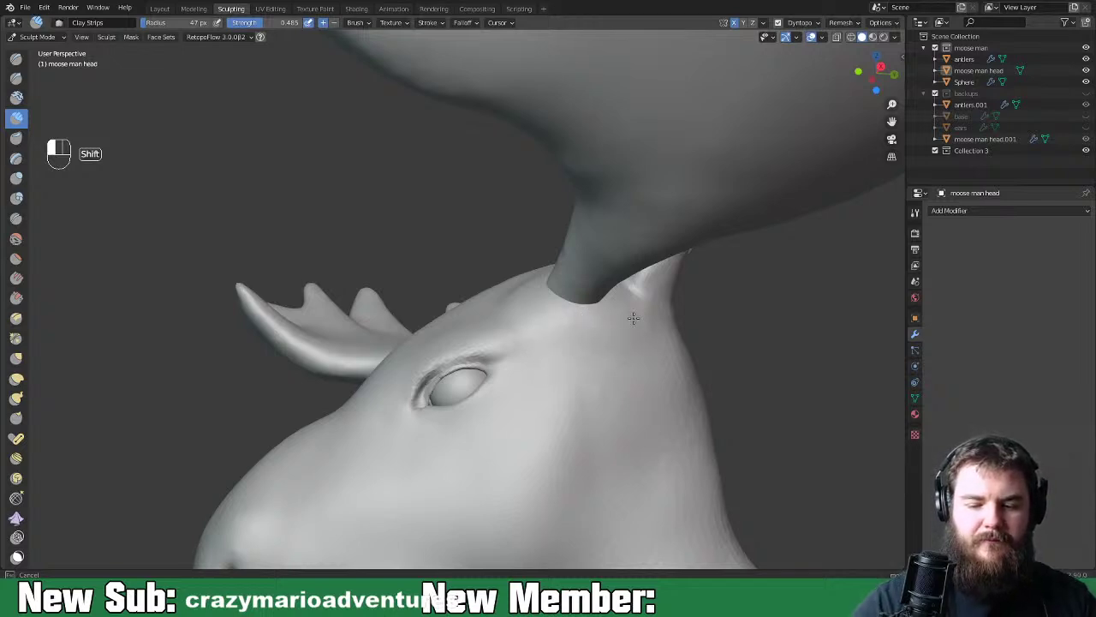
middle_click_drag(665, 362, 518, 283)
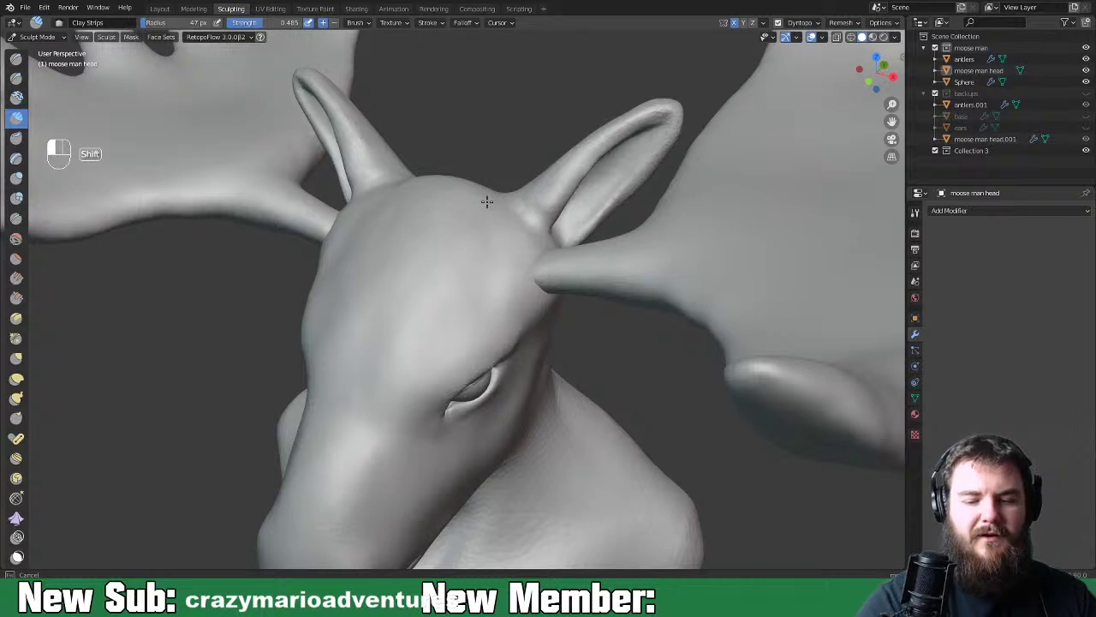
middle_click_drag(502, 286, 452, 284)
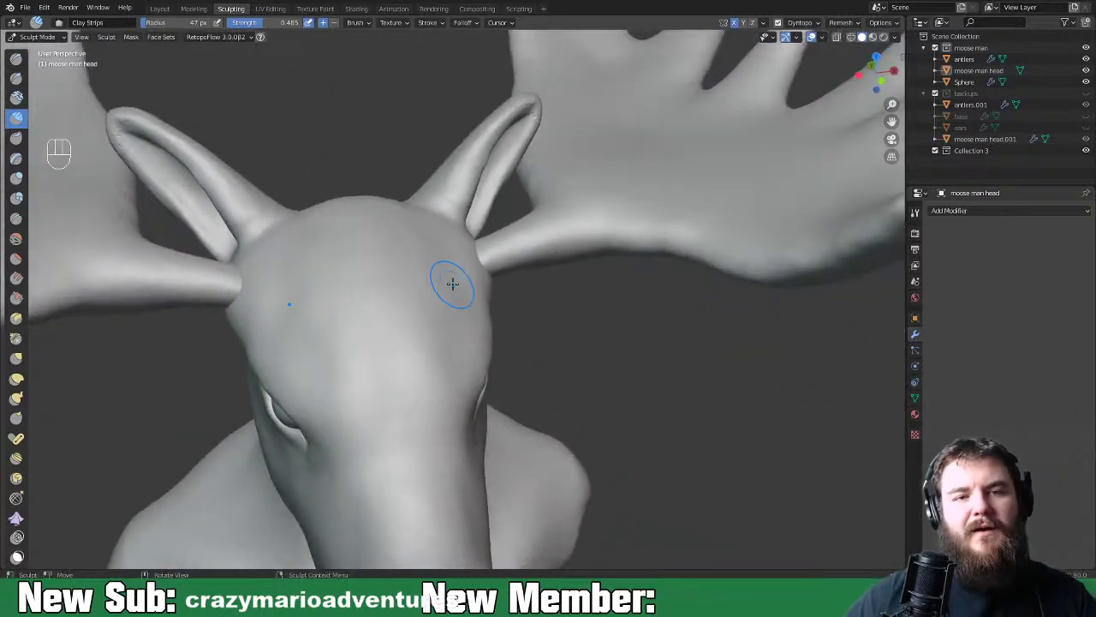
scroll(452, 284, "down", 6)
middle_click_drag(611, 421, 308, 410)
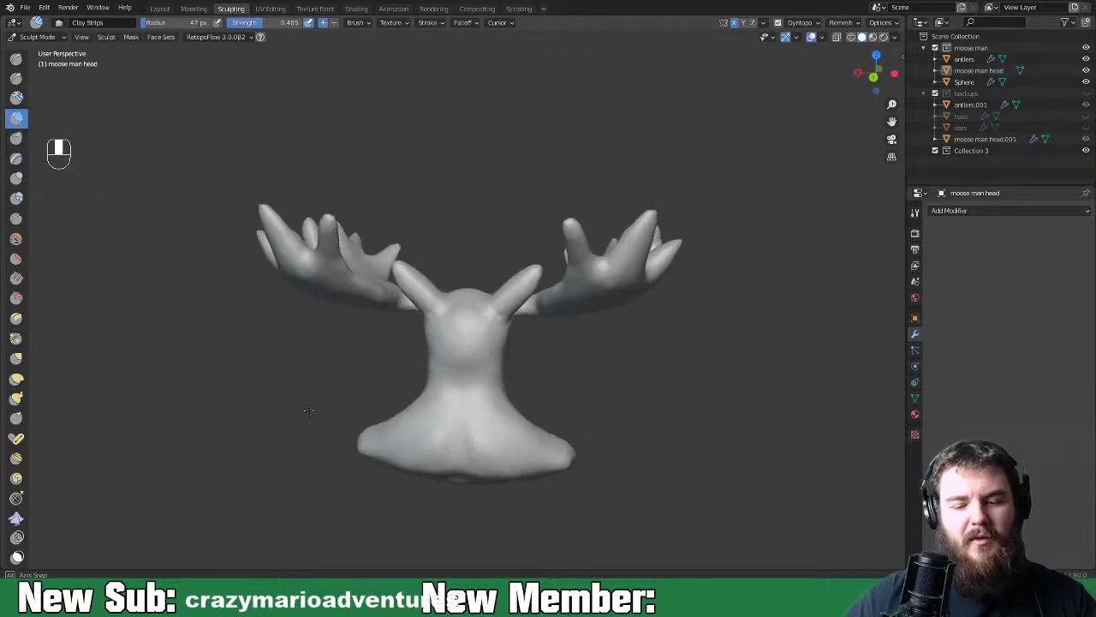
scroll(443, 487, "up", 4)
middle_click_drag(442, 487, 391, 448)
scroll(596, 419, "up", 2)
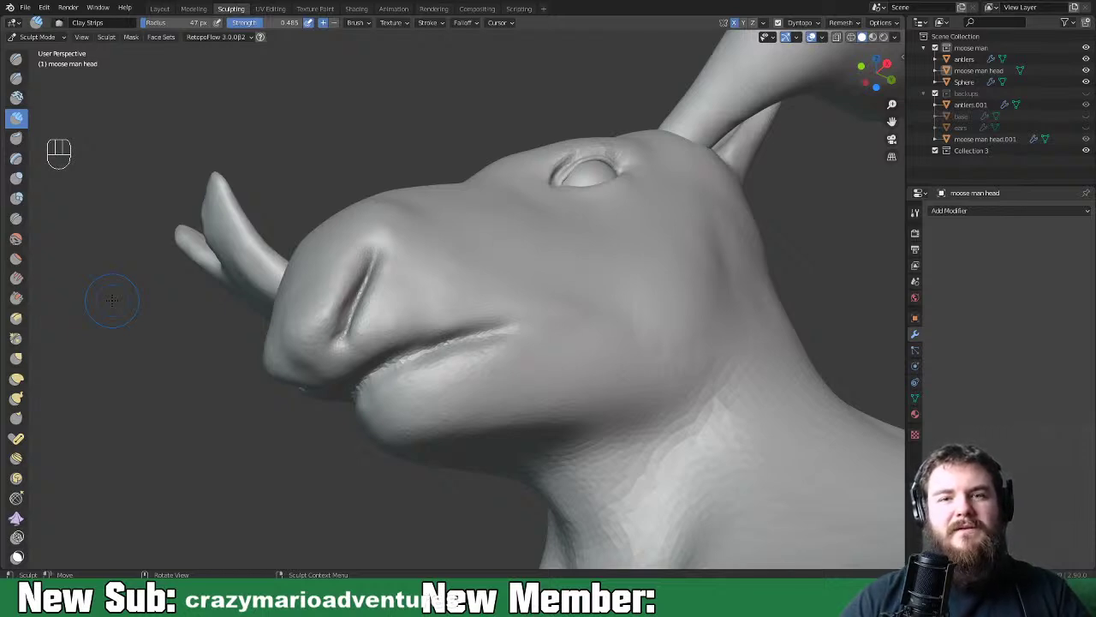
Carve the fold above the upper eyelid with the Crease brush at a 47 px radius and smooth the lid beneath it
middle_click_drag(611, 326, 724, 364)
scroll(519, 382, "up", 4)
middle_click_drag(556, 255, 362, 386, "shift")
scroll(405, 421, "up", 1)
scroll(372, 399, "up", 3)
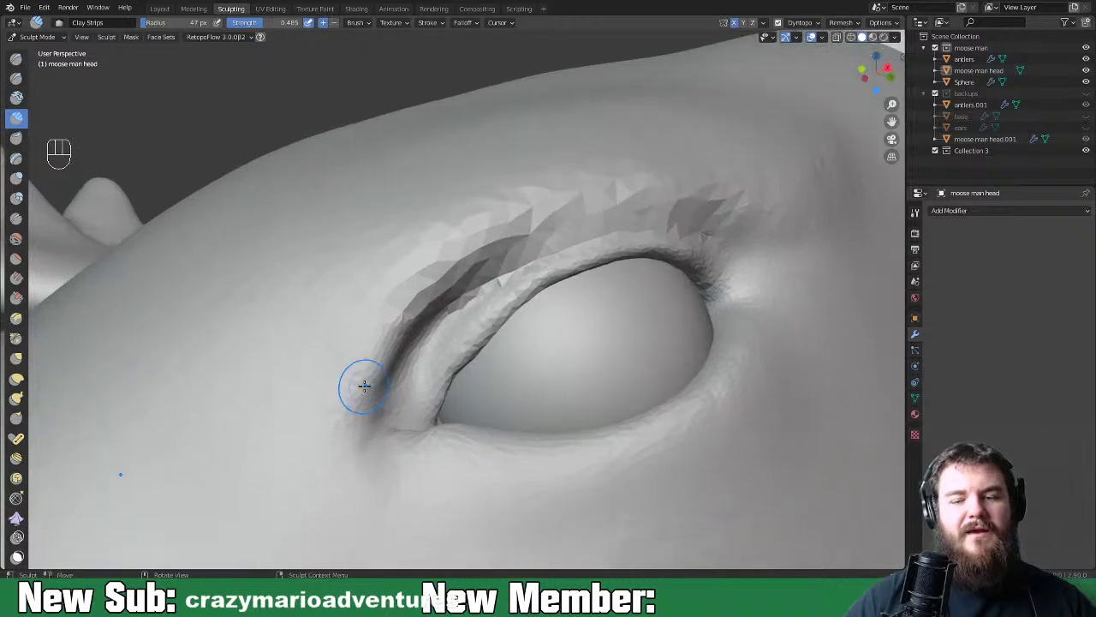
key("shift+c")
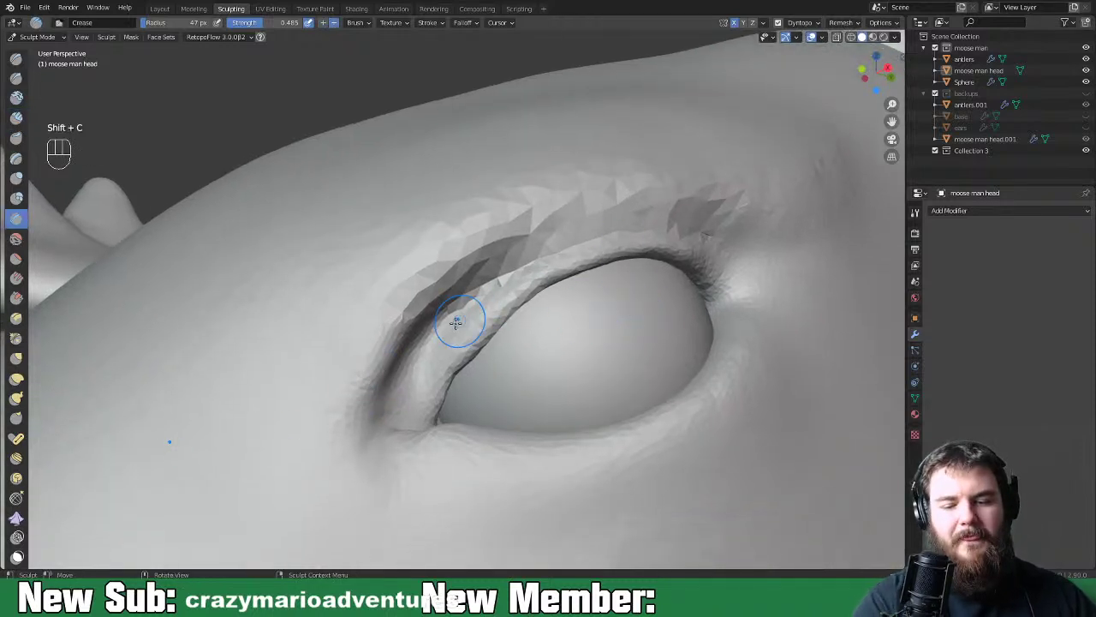
mouse_move(574, 245)
left_mouse_down()
mouse_move(595, 222)
mouse_move(479, 275)
mouse_move(659, 221)
mouse_move(562, 238)
mouse_move(492, 267)
mouse_move(618, 219)
mouse_move(419, 348)
mouse_move(491, 267)
mouse_move(600, 237)
mouse_move(626, 218)
mouse_move(702, 230)
left_mouse_up()
middle_click_drag(726, 243, 695, 286)
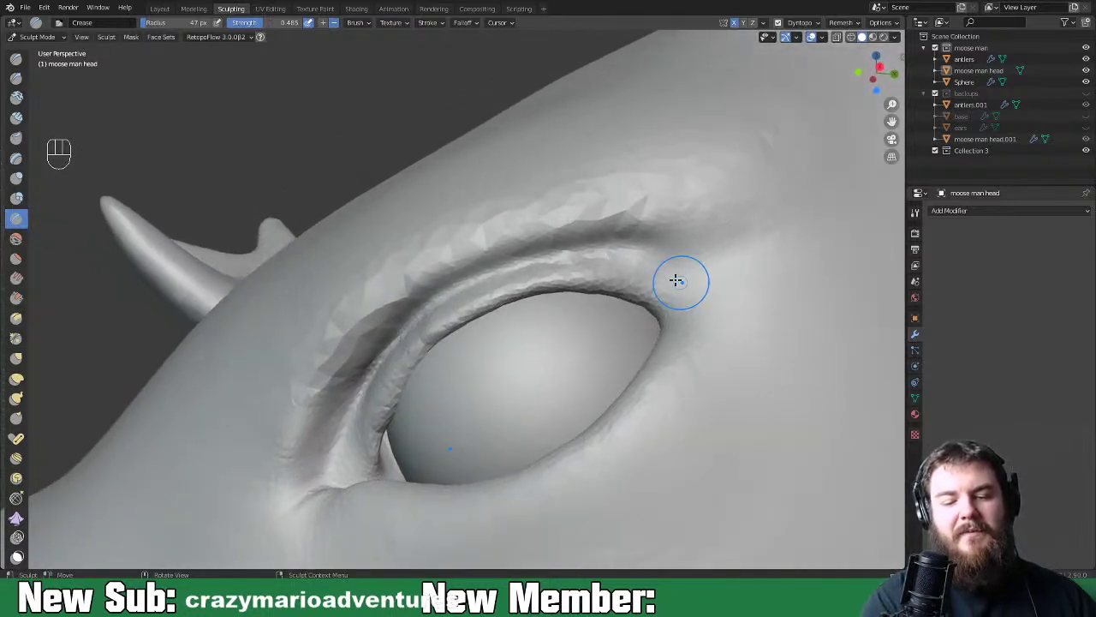
mouse_move(687, 261)
left_mouse_down("shift")
mouse_move(641, 250)
mouse_move(624, 251)
mouse_move(654, 256)
mouse_move(493, 268)
left_mouse_up("shift")
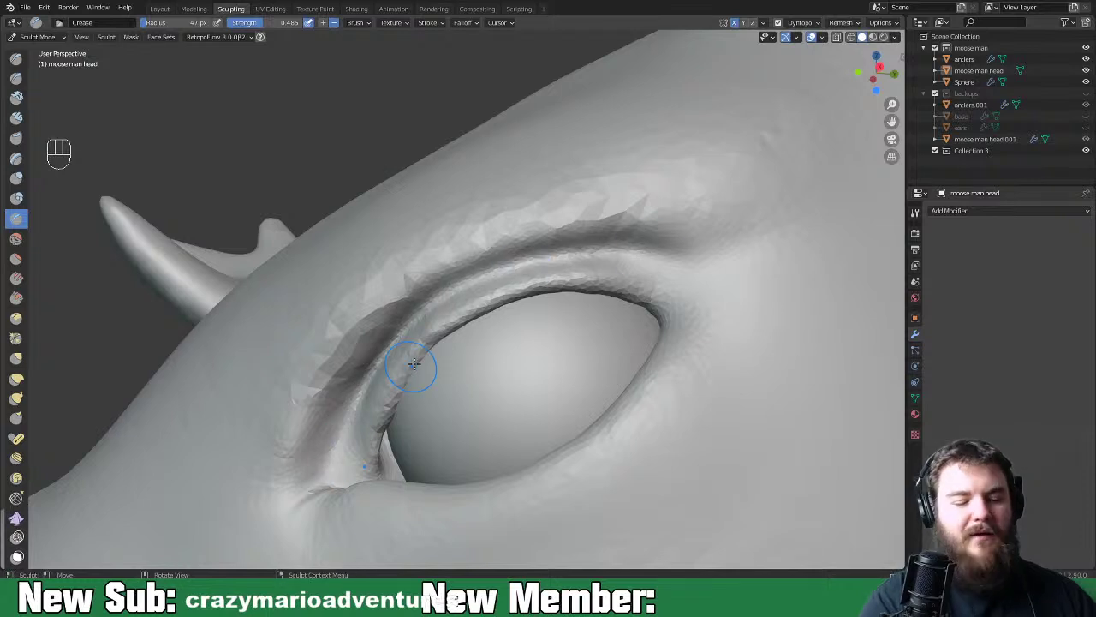
Sharpen the fold along the upper eyelid with the Pinch/Magnify brush at a 47 px radius
key("p")
middle_click_drag(509, 305, 580, 296)
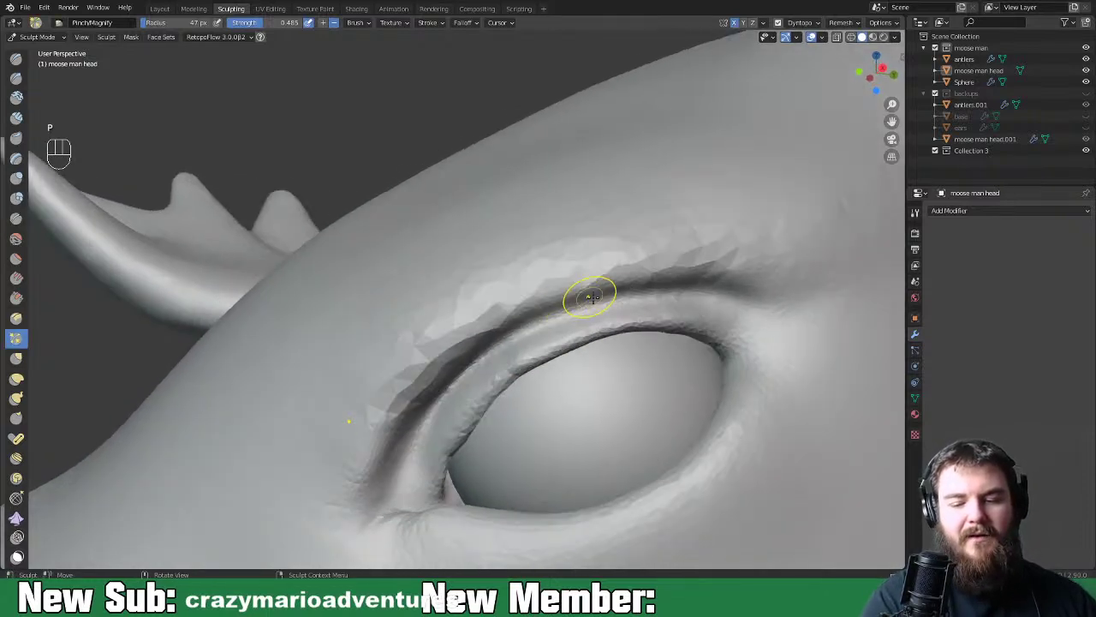
mouse_move(416, 428)
left_mouse_down()
mouse_move(498, 346)
mouse_move(558, 313)
mouse_move(619, 304)
left_mouse_up()
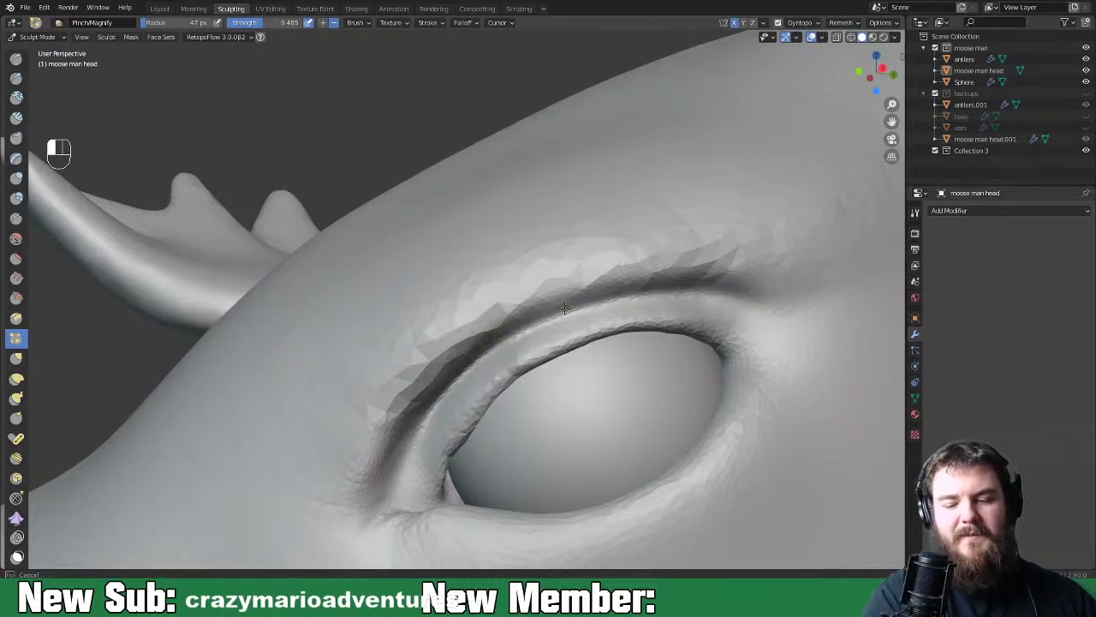
mouse_move(781, 304)
left_mouse_down()
mouse_move(600, 305)
mouse_move(526, 334)
left_mouse_up()
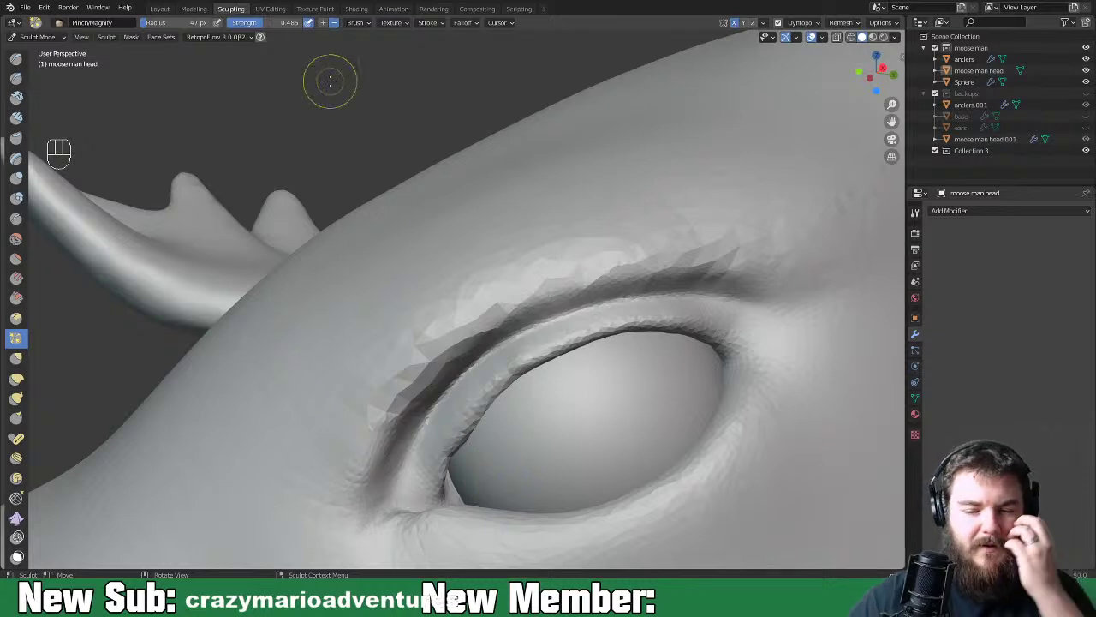
Examine the whole bust from the front, comparing the eyes, brow and antler attachments
scroll(394, 374, "down", 11)
mouse_move(394, 375)
middle_mouse_down()
mouse_move(490, 396)
mouse_move(533, 386)
mouse_move(436, 394)
mouse_move(428, 417)
middle_mouse_up()
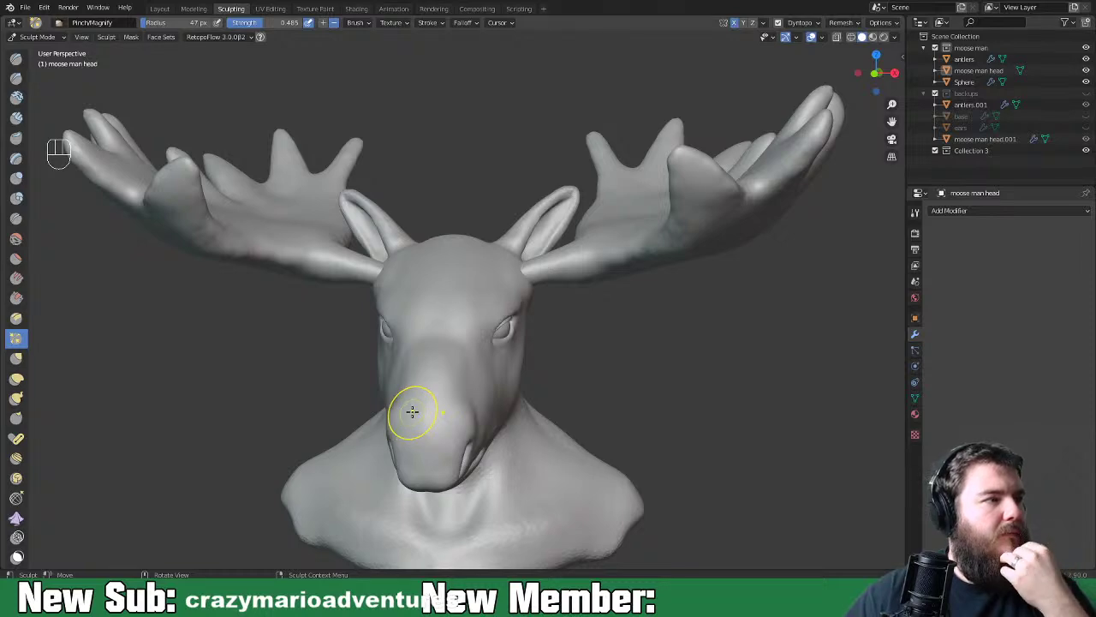
middle_click_drag(470, 395, 508, 380)
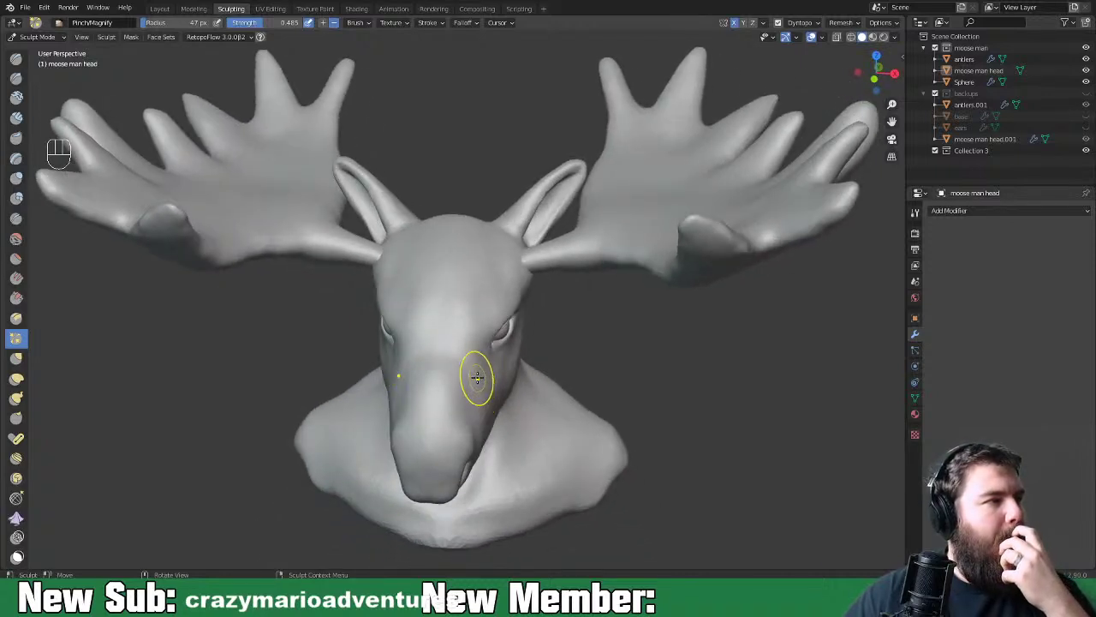
scroll(493, 344, "up", 1)
mouse_move(499, 343)
middle_mouse_down()
mouse_move(451, 335)
mouse_move(487, 344)
middle_mouse_up()
scroll(487, 343, "up", 1)
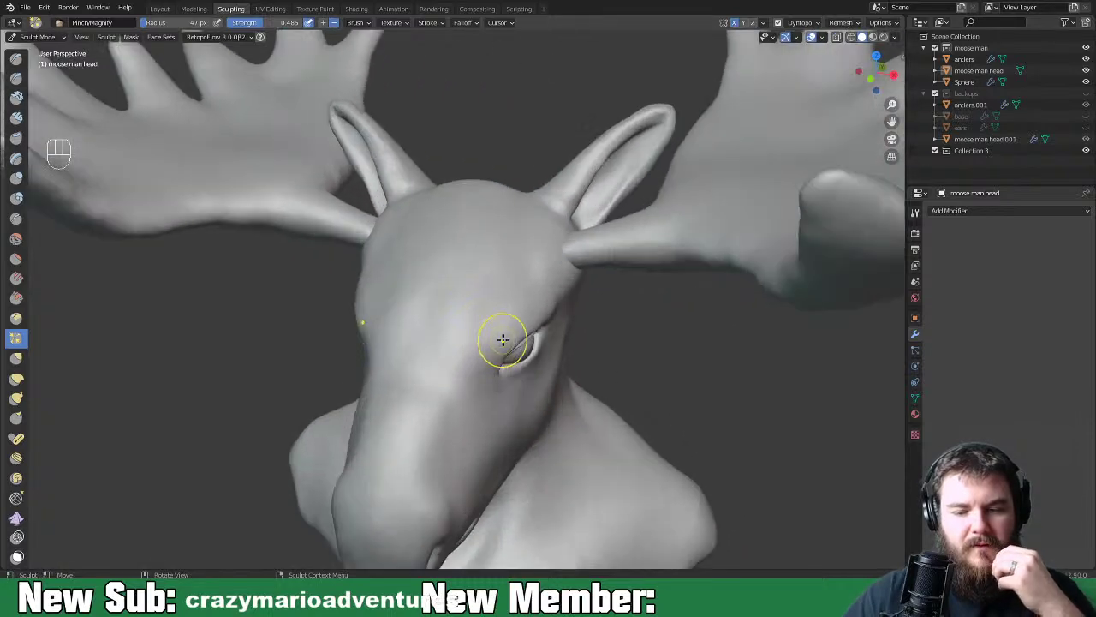
scroll(502, 343, "up", 2)
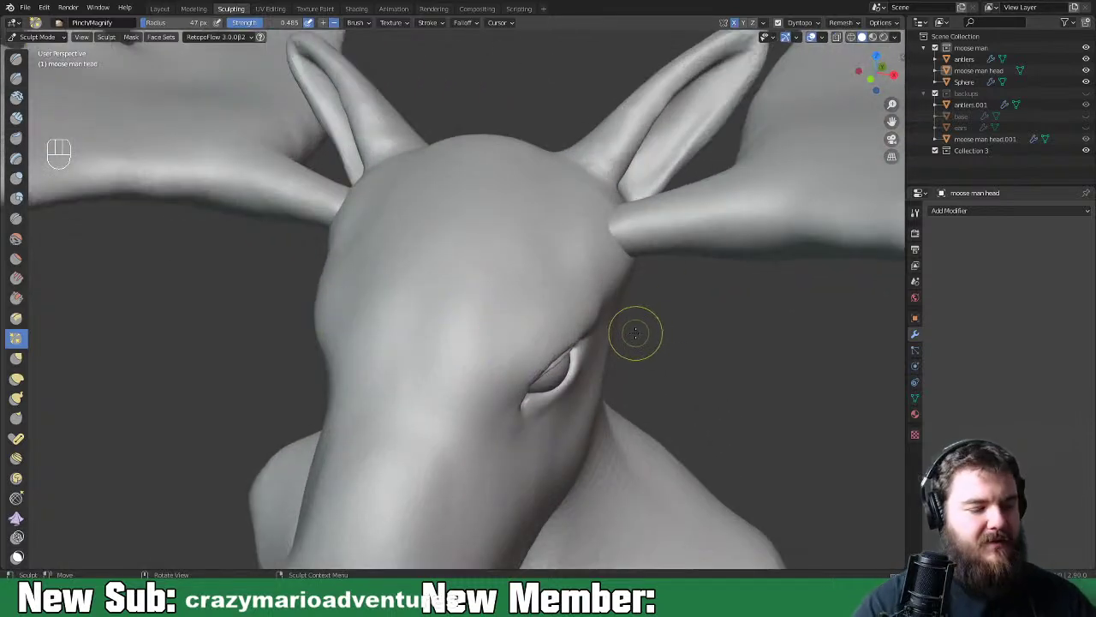
Pull the side of the skull inward around the antler base with the Grab brush at a 122 px radius
key("g")
key("f")
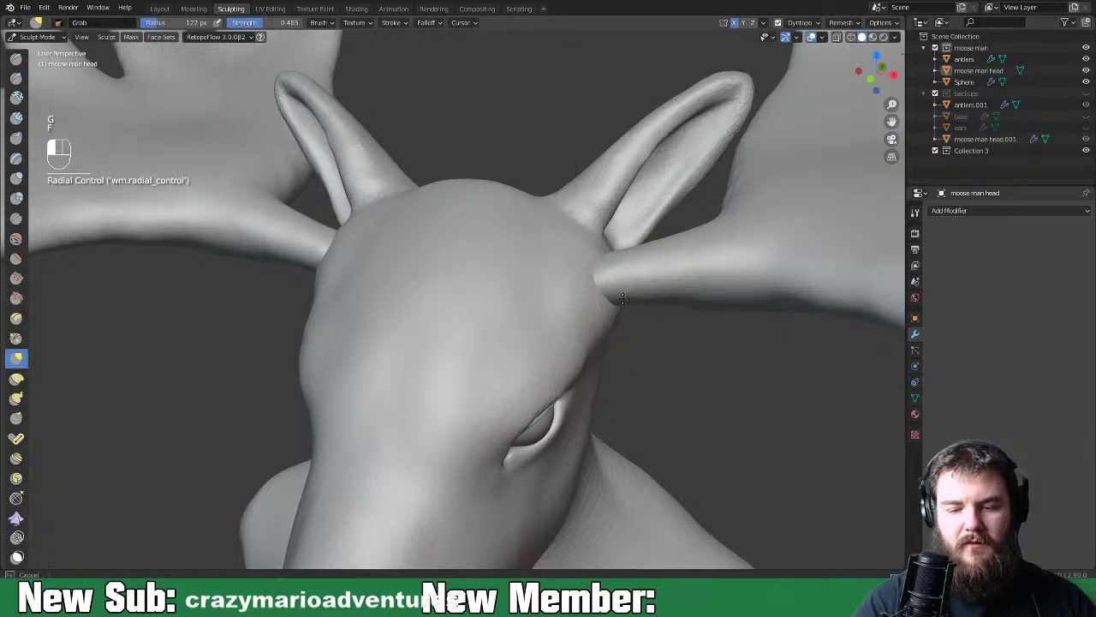
left_click_drag(609, 304, 579, 304)
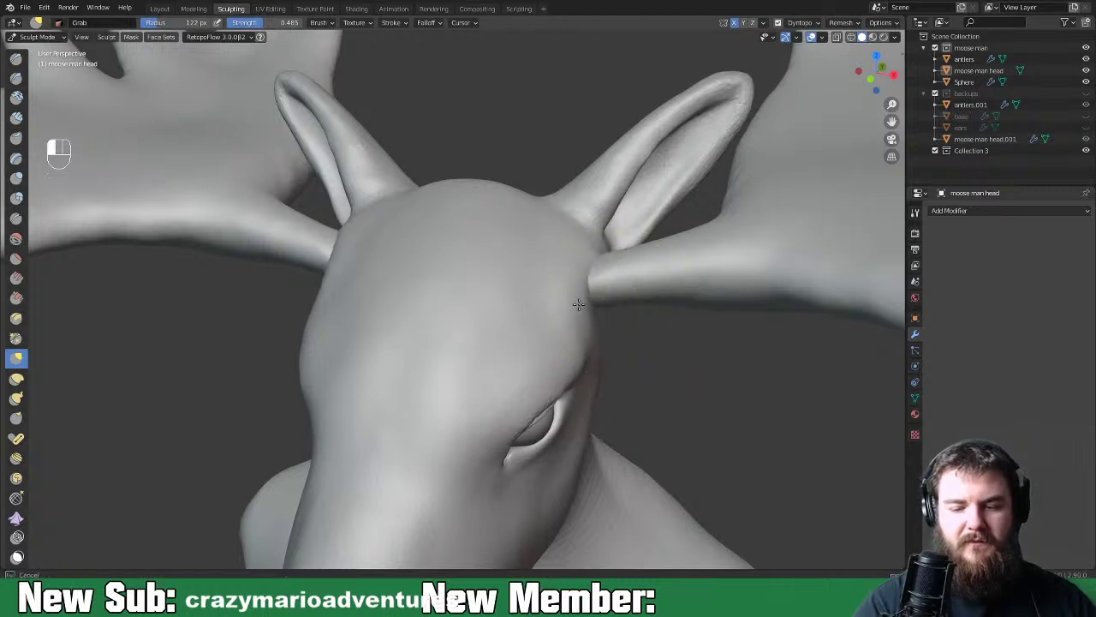
mouse_move(658, 298)
middle_mouse_down()
mouse_move(582, 298)
mouse_move(650, 305)
mouse_move(665, 326)
middle_mouse_up()
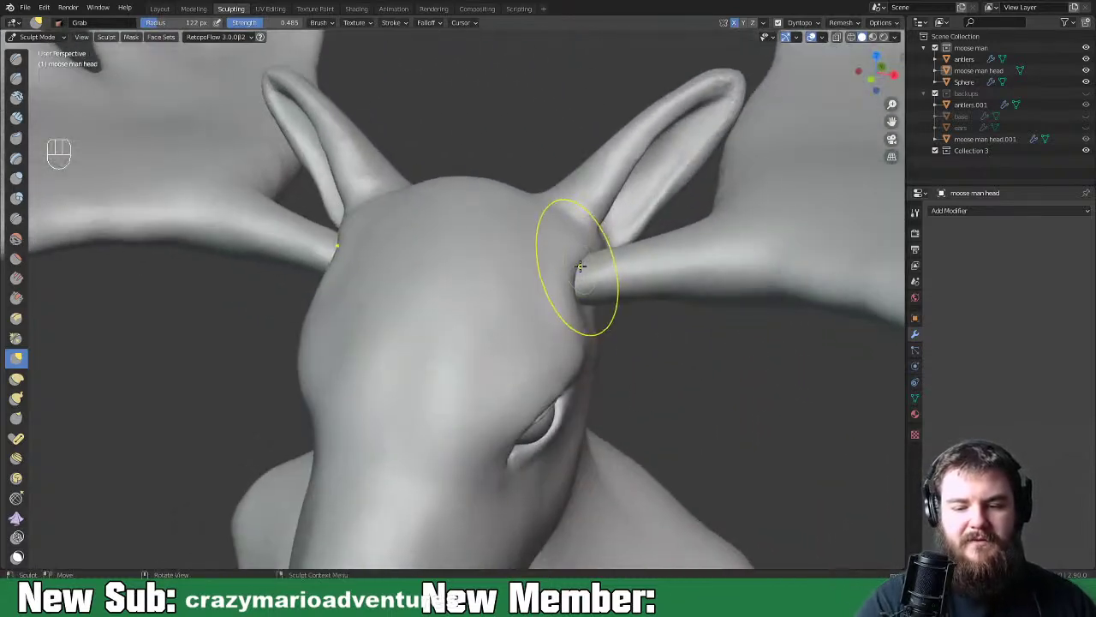
mouse_move(602, 320)
middle_mouse_down()
mouse_move(640, 334)
mouse_move(671, 328)
mouse_move(595, 316)
mouse_move(591, 340)
mouse_move(656, 350)
middle_mouse_up()
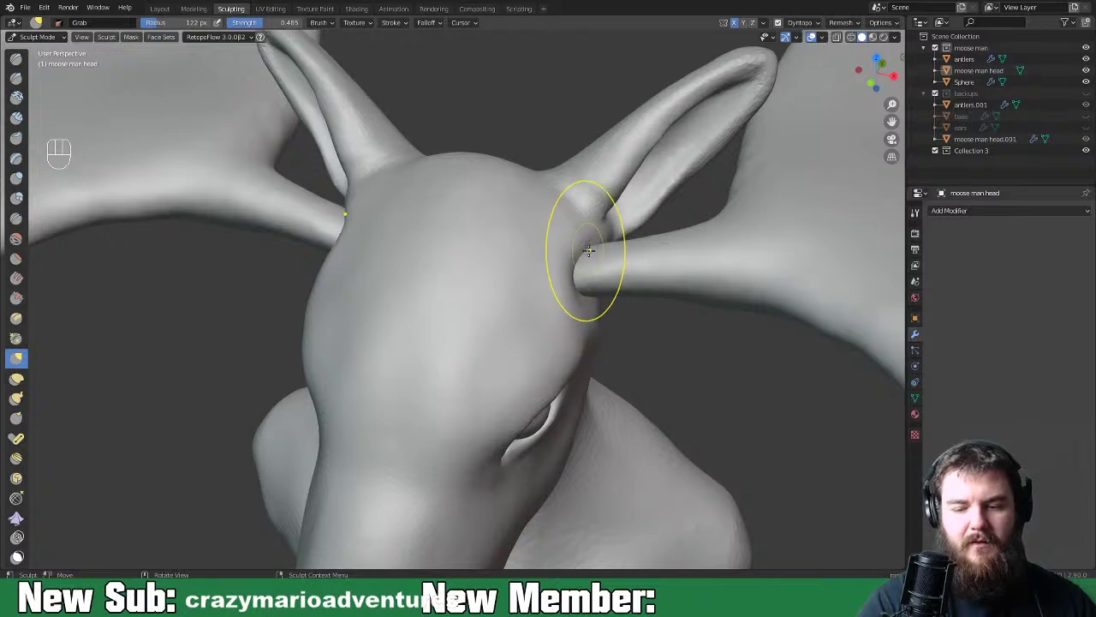
Examine how the antlers join the skull from the front and three-quarter views
middle_click_drag(599, 258, 722, 297)
scroll(722, 297, "down", 4)
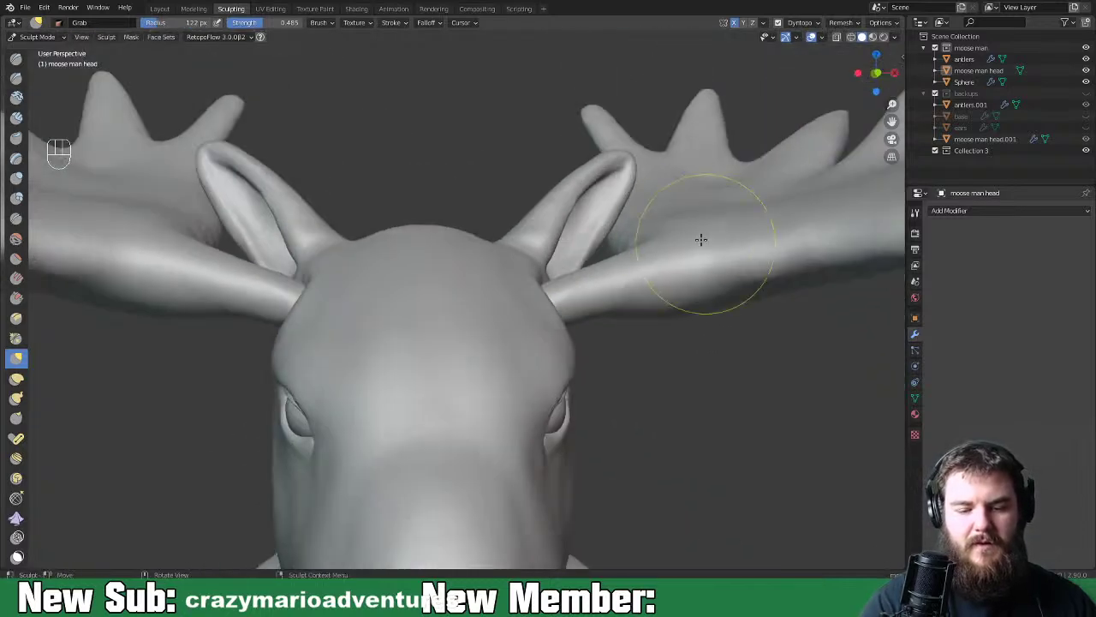
scroll(680, 240, "down", 4)
middle_click_drag(669, 418, 457, 381)
scroll(583, 364, "up", 7)
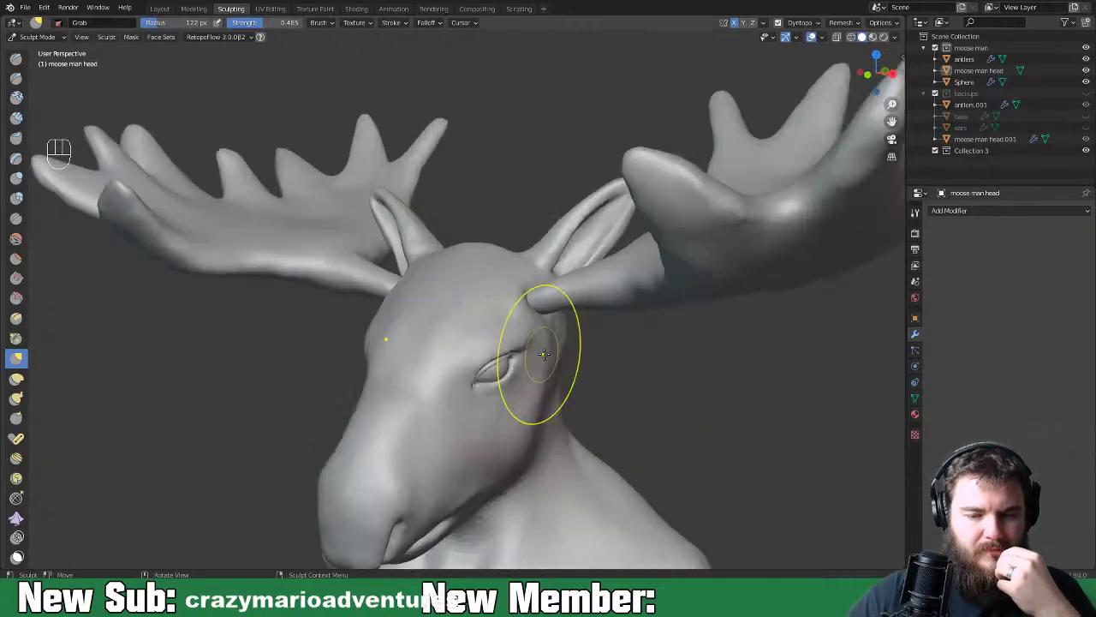
mouse_move(581, 360)
middle_mouse_down()
mouse_move(457, 335)
mouse_move(565, 337)
mouse_move(616, 364)
middle_mouse_up()
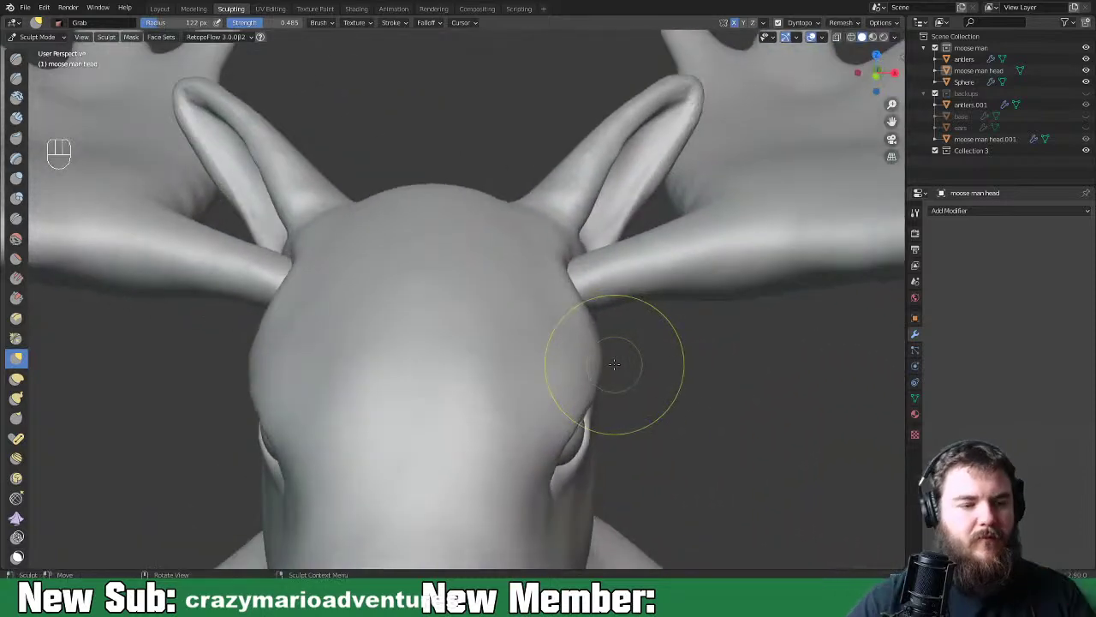
Leave sculpting on the head, select the antlers object and enter Sculpt Mode on it
key("ctrl+Tab")
key("ctrl+Tab")
left_click(555, 388)
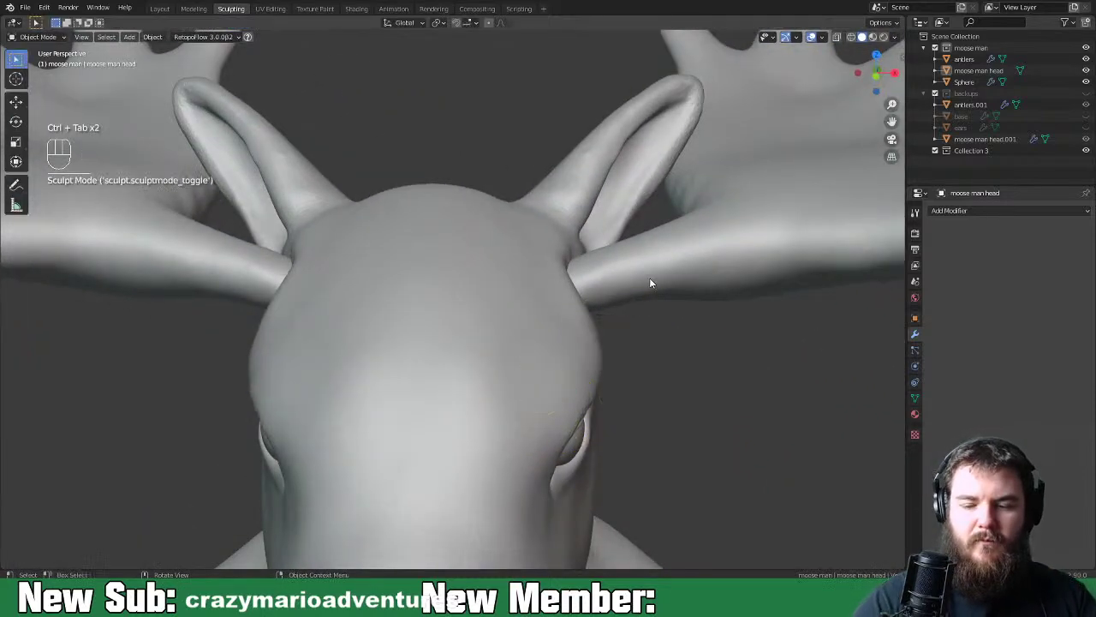
left_click(650, 277)
key("ctrl+Tab")
left_click(666, 401)
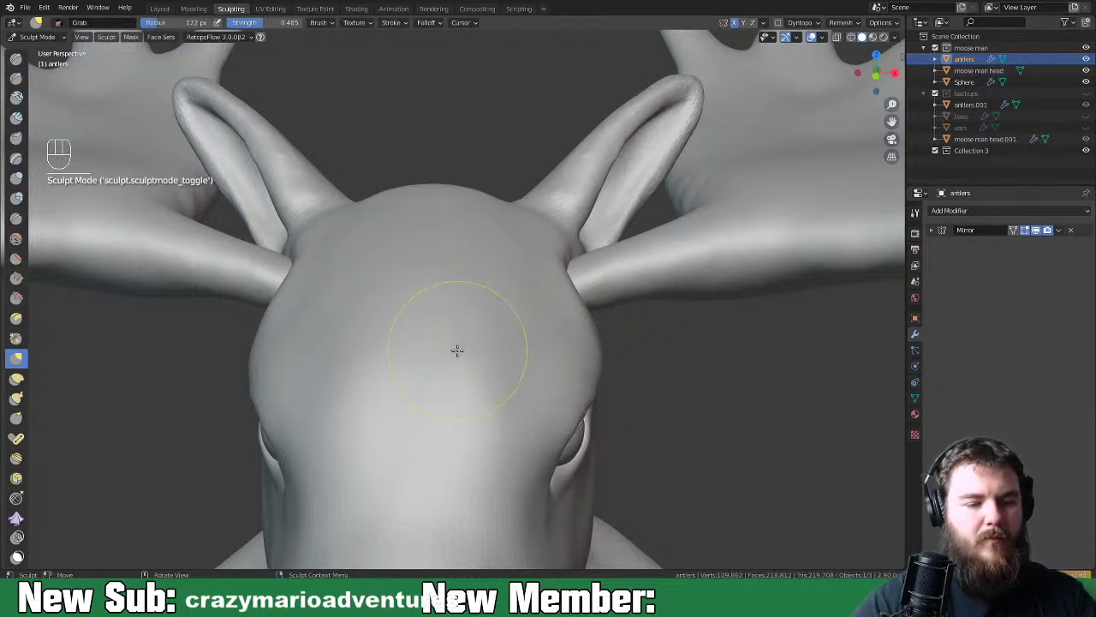
Swell the antler base into a rounded collar all around its joint with the skull using the Blob brush at a 70 px radius
left_click(16, 197)
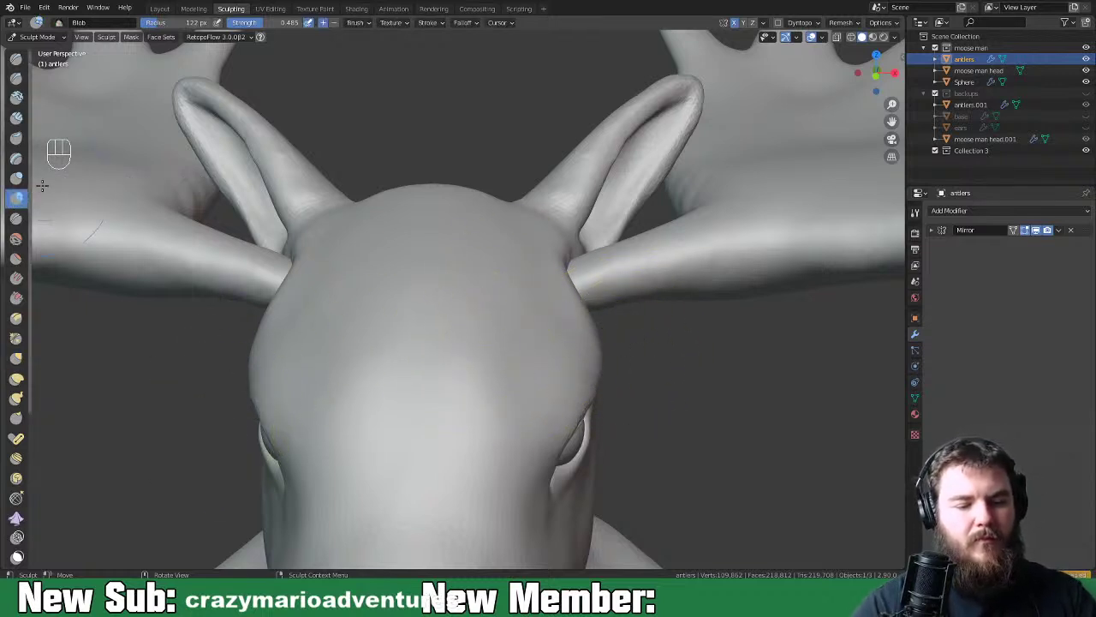
mouse_move(631, 345)
middle_mouse_down()
mouse_move(594, 350)
mouse_move(600, 342)
middle_mouse_up()
key("f")
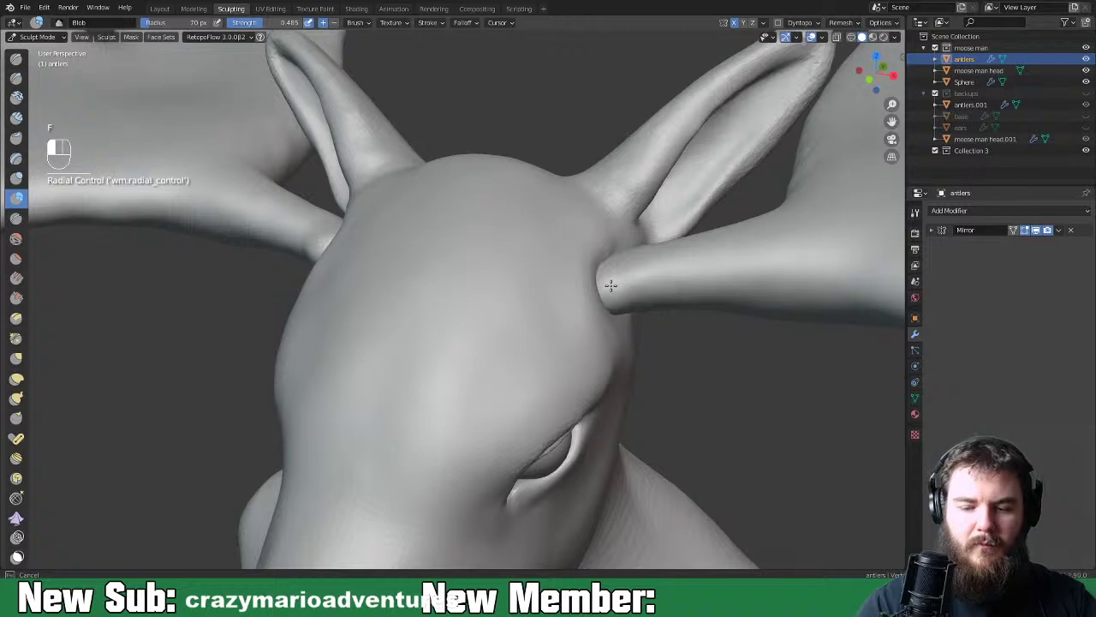
left_click_drag(613, 259, 618, 244)
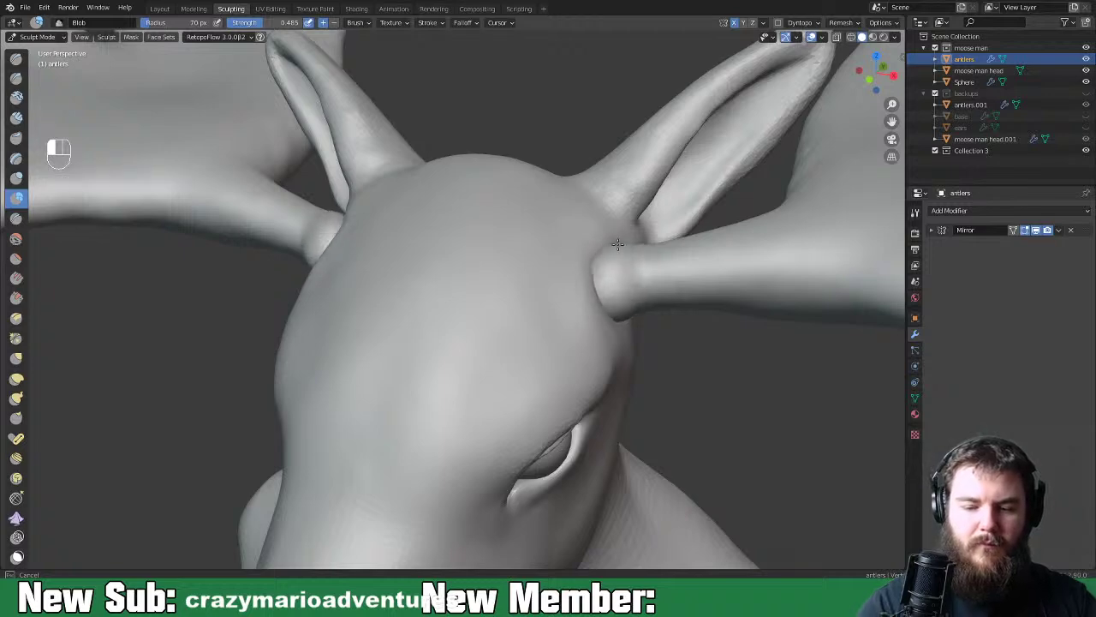
mouse_move(649, 329)
middle_mouse_down()
mouse_move(631, 301)
mouse_move(655, 333)
mouse_move(656, 316)
mouse_move(557, 283)
middle_mouse_up()
left_click_drag(558, 282, 567, 251)
mouse_move(567, 251)
middle_mouse_down()
mouse_move(633, 288)
mouse_move(651, 282)
mouse_move(531, 361)
middle_mouse_up()
left_click_drag(617, 441, 586, 422)
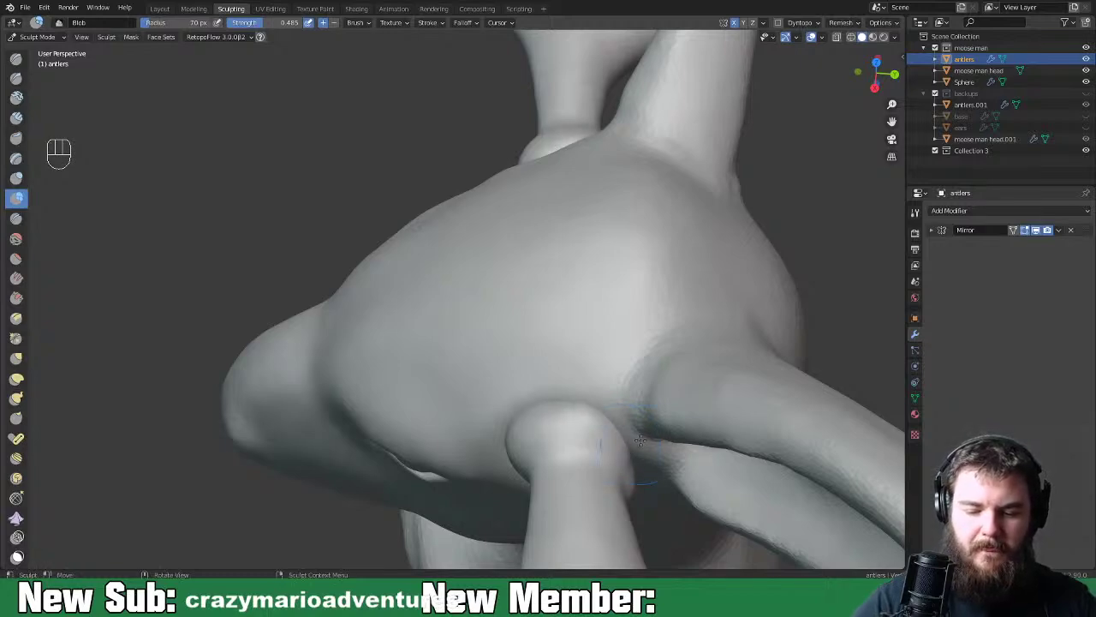
middle_click_drag(641, 449, 512, 439)
left_click_drag(512, 438, 533, 418)
middle_click_drag(532, 418, 760, 388)
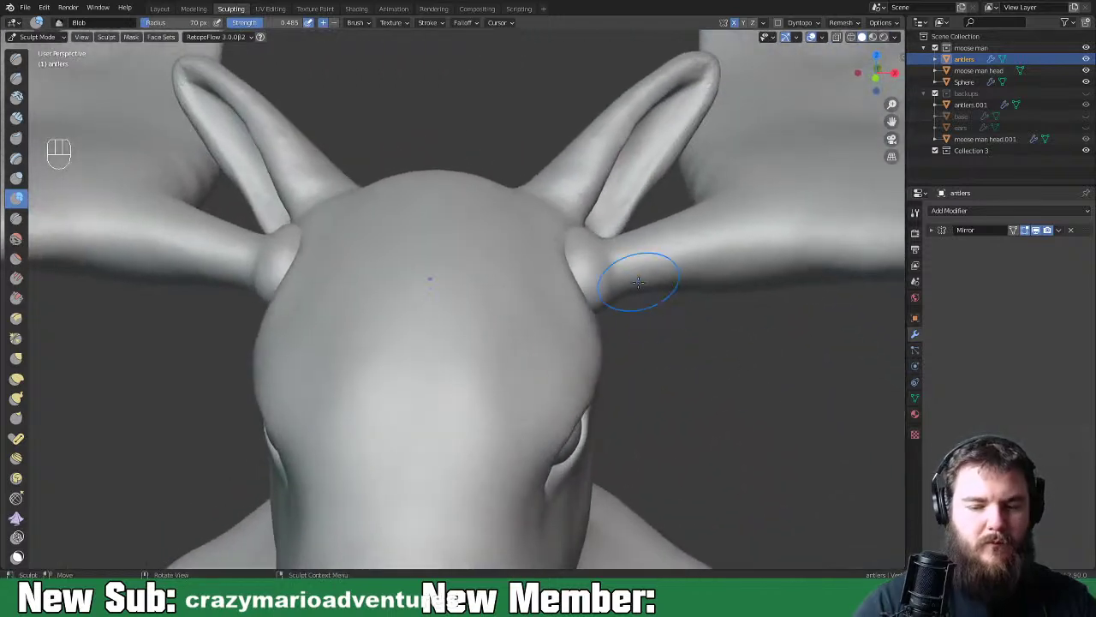
Inflate the antler base where it meets the skull using the Inflate brush at a 50 px radius
key("g")
key("space")
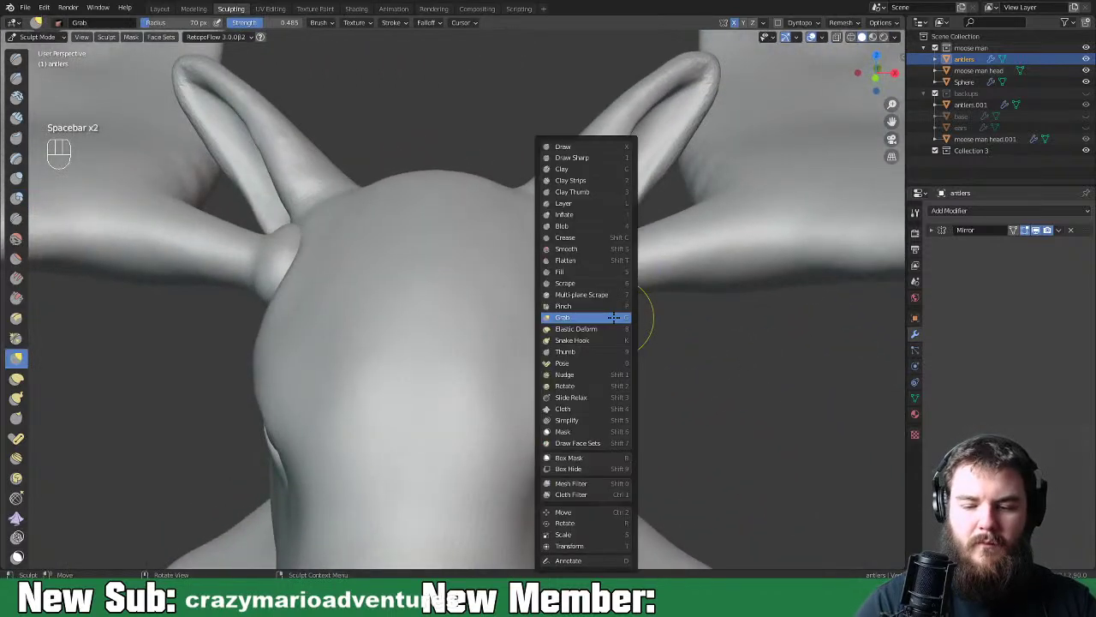
left_click(591, 214)
key("f")
left_click(638, 259)
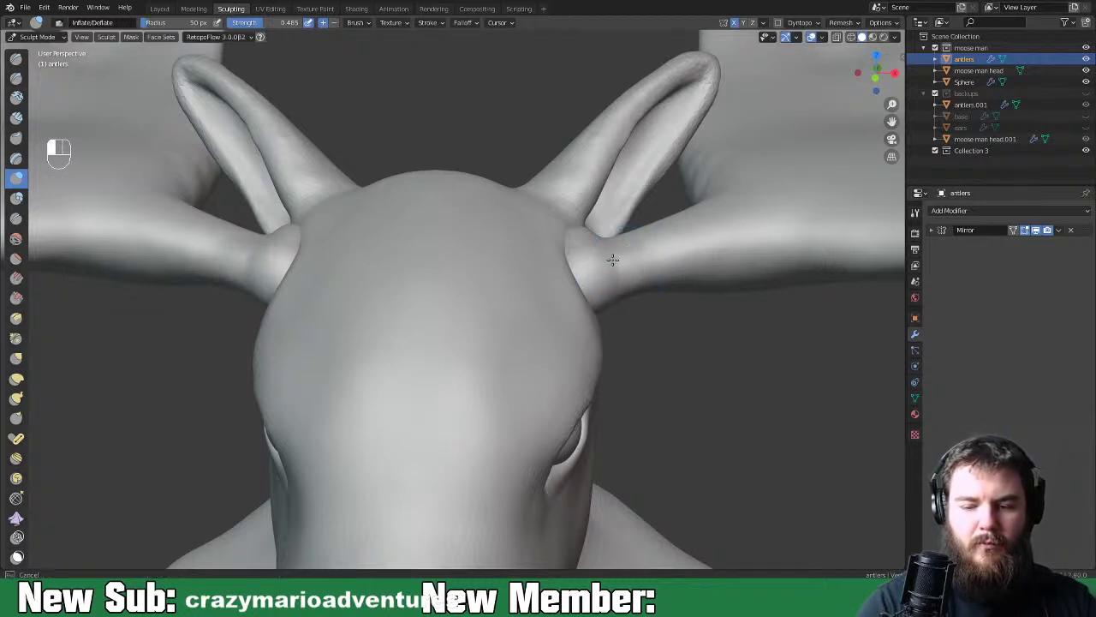
middle_click_drag(600, 248, 592, 182)
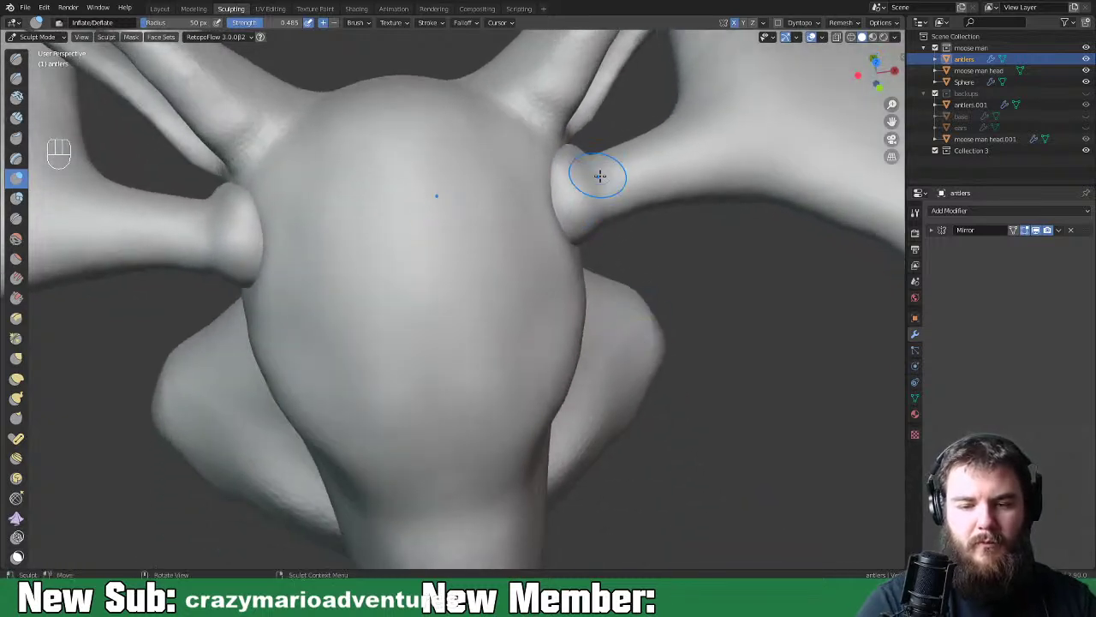
mouse_move(611, 200)
left_mouse_down()
mouse_move(571, 176)
mouse_move(566, 191)
mouse_move(591, 218)
left_mouse_up()
Enable Dyntopo on the antlers despite their modifier and inflate the front and outer side of the antler base
left_click(779, 23)
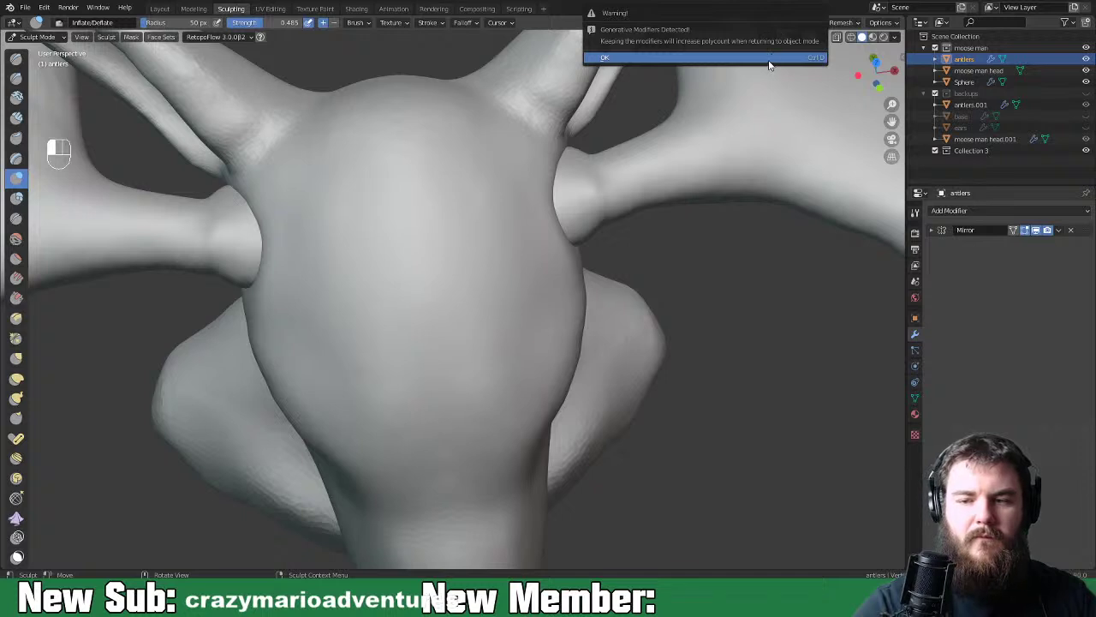
left_click(769, 61)
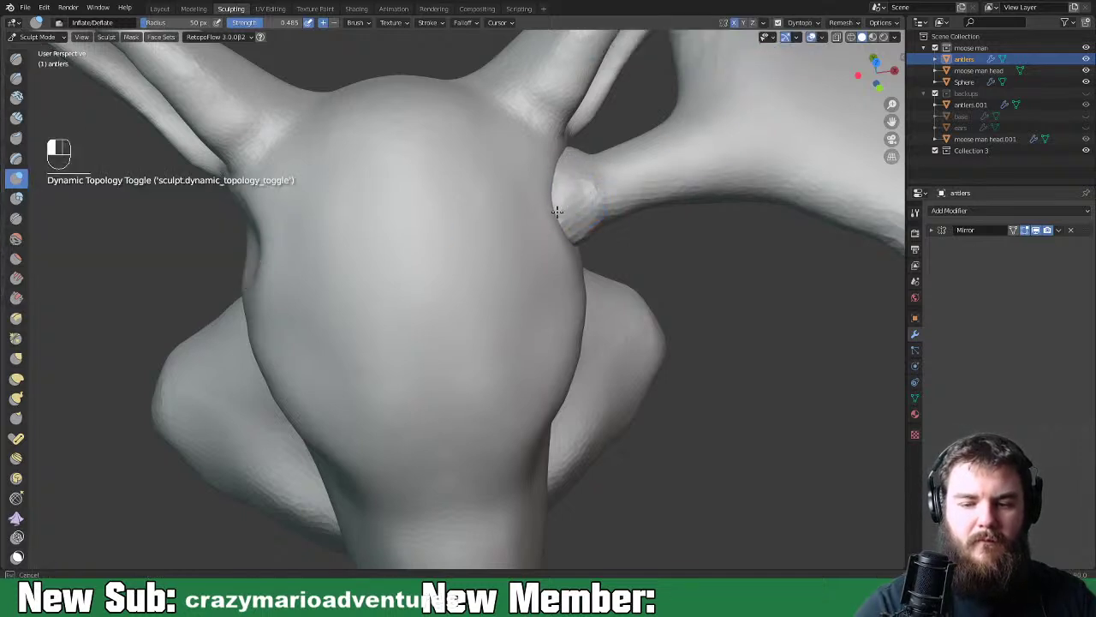
middle_click_drag(587, 213, 639, 339)
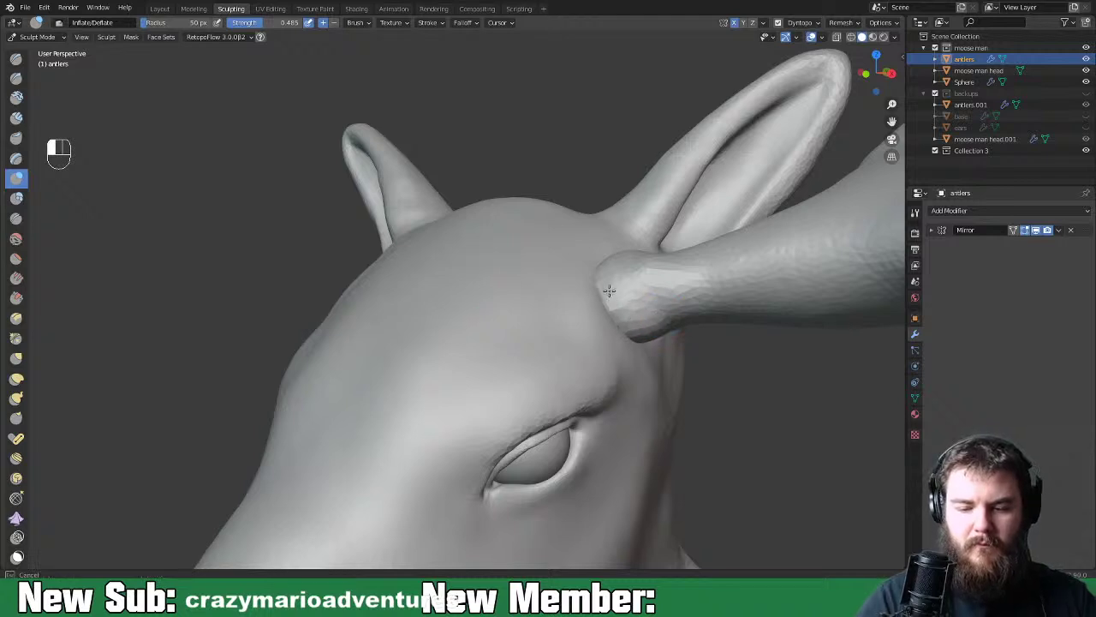
middle_click_drag(656, 349, 642, 302)
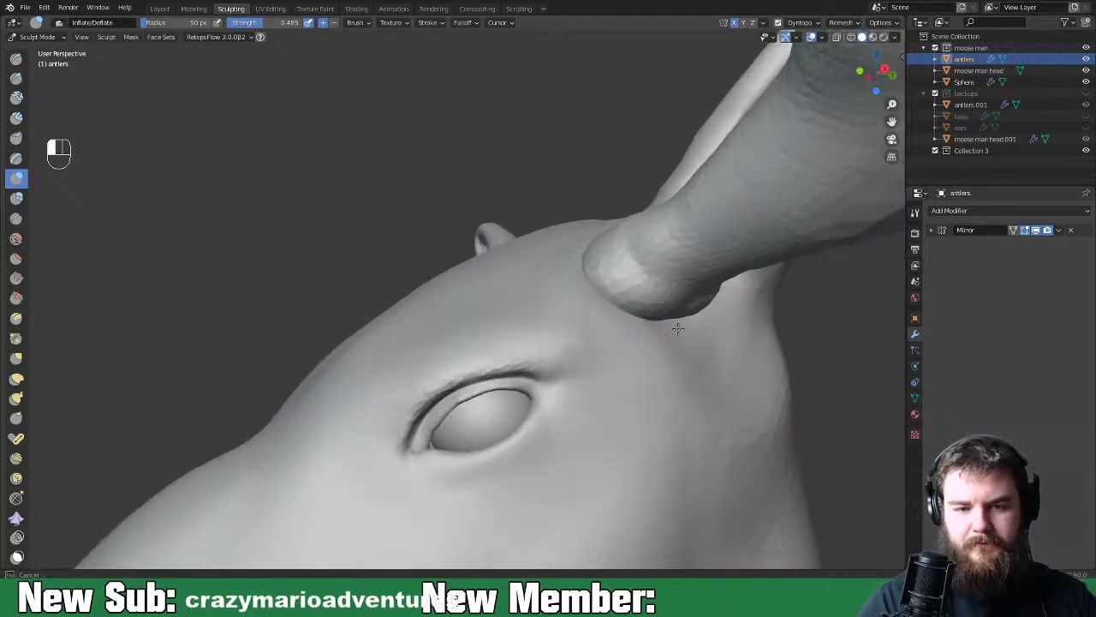
middle_click_drag(725, 318, 655, 253)
left_click_drag(655, 253, 661, 222)
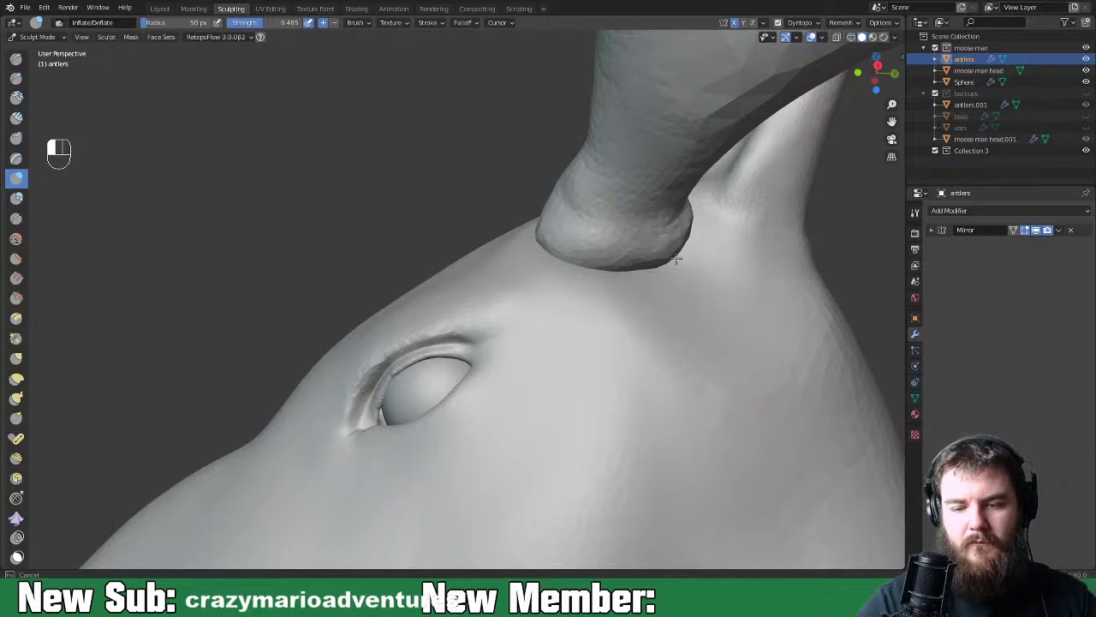
Inflate the rear of the antler collar and smooth its surface into the antler stem
mouse_move(570, 218)
middle_mouse_down()
mouse_move(697, 252)
mouse_move(651, 298)
mouse_move(668, 283)
mouse_move(603, 266)
mouse_move(582, 343)
middle_mouse_up()
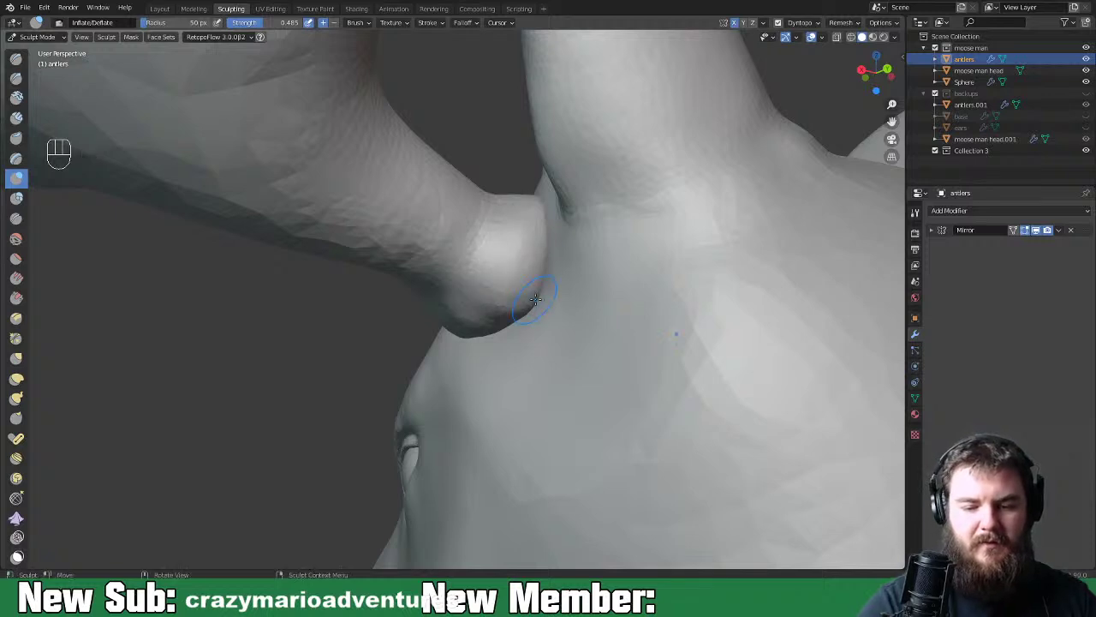
middle_click_drag(495, 294, 644, 261)
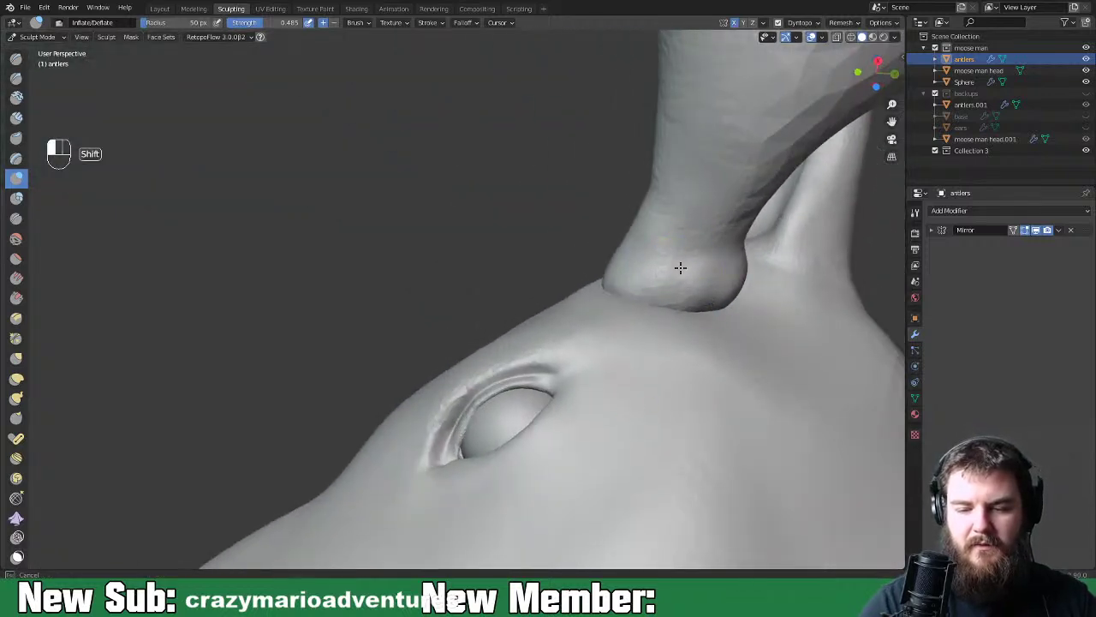
middle_click_drag(697, 288, 718, 342)
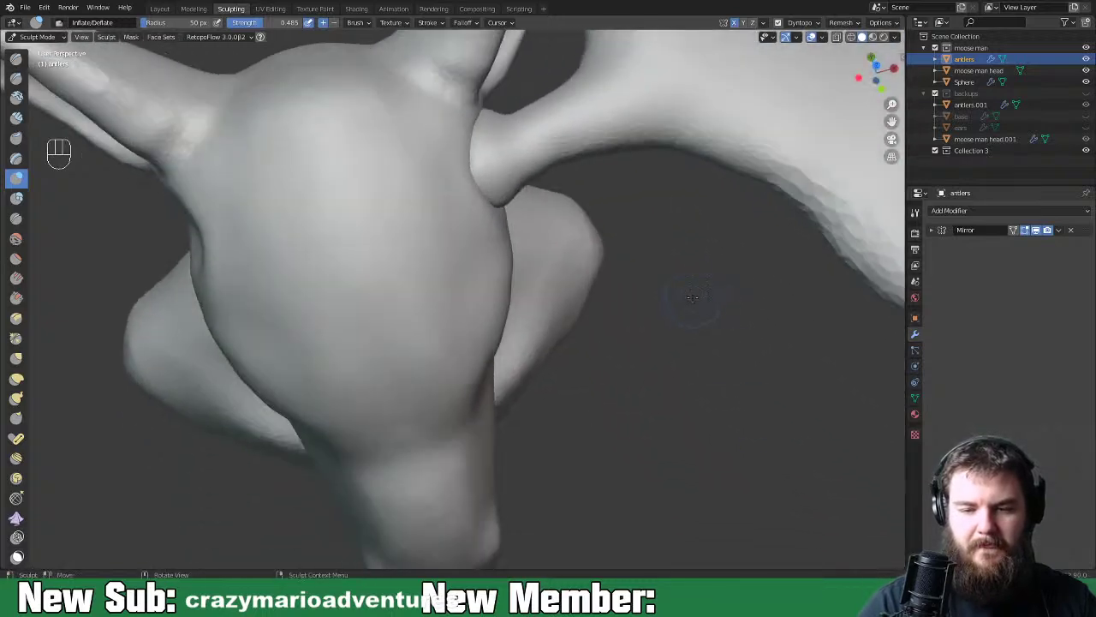
middle_click_drag(692, 299, 660, 356)
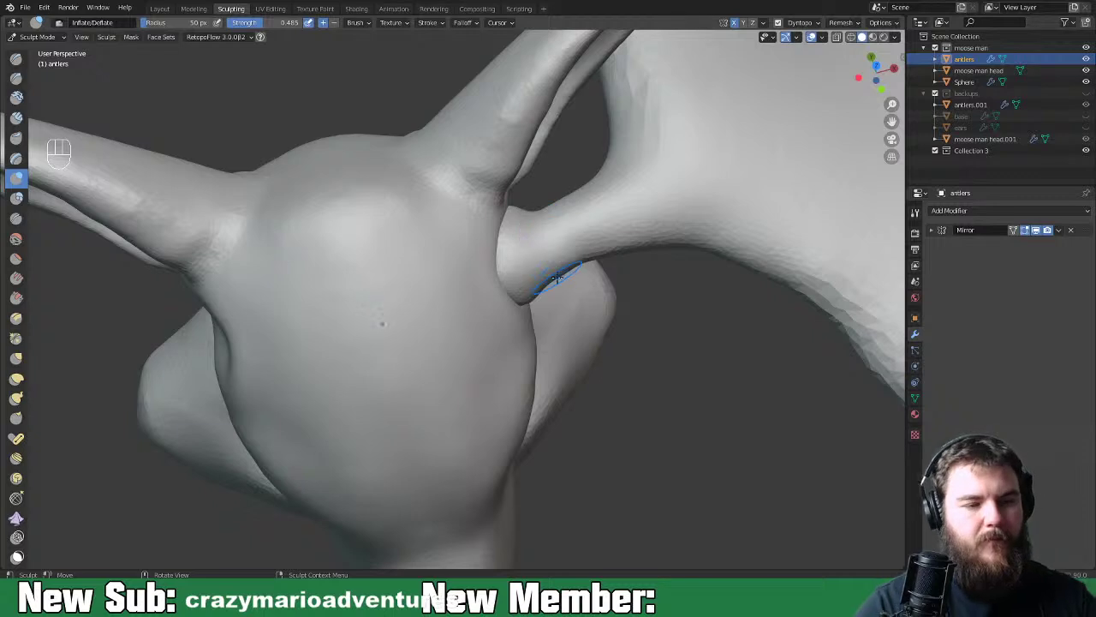
Reshape the upper edge of the antler base against the skull with the Grab brush at an 82 px radius
key("space")
left_click(548, 315)
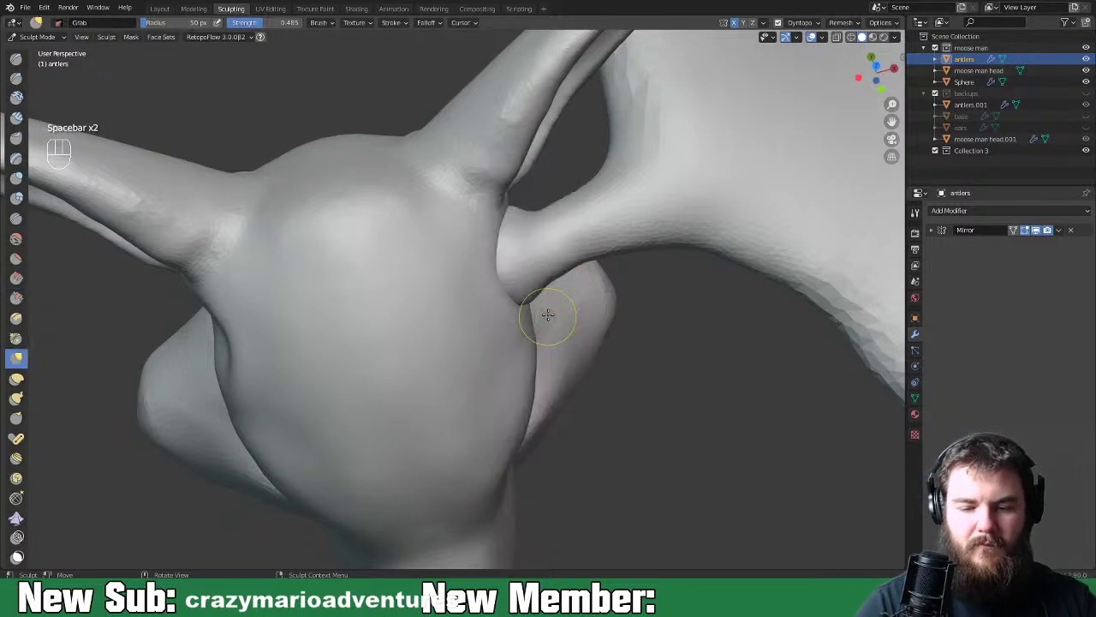
middle_click_drag(535, 244, 548, 293, "shift")
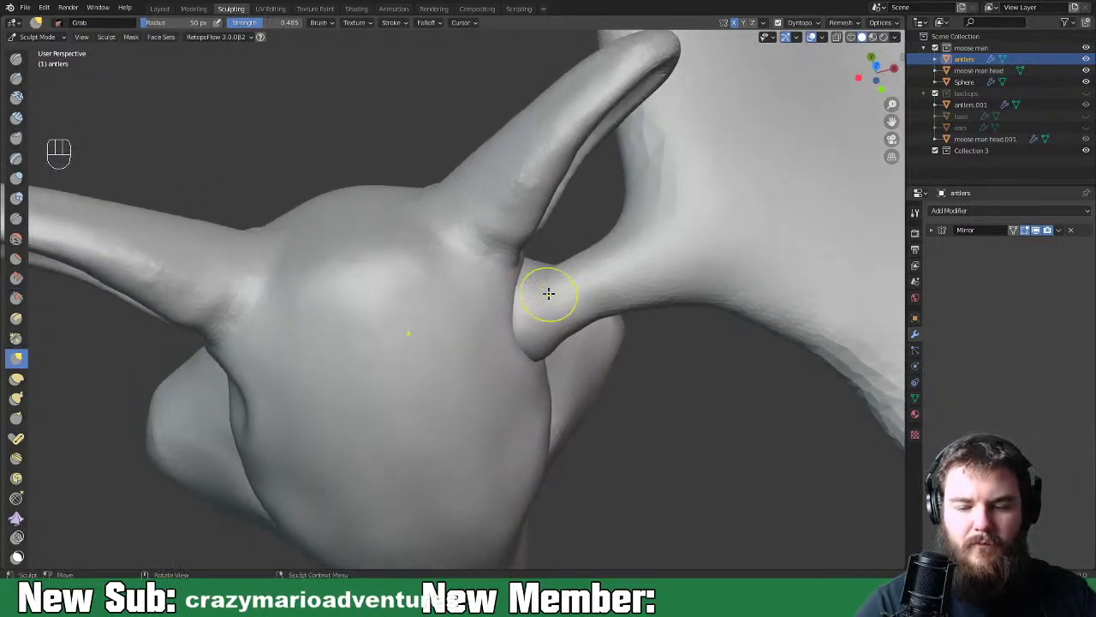
key("ctrl+equal")
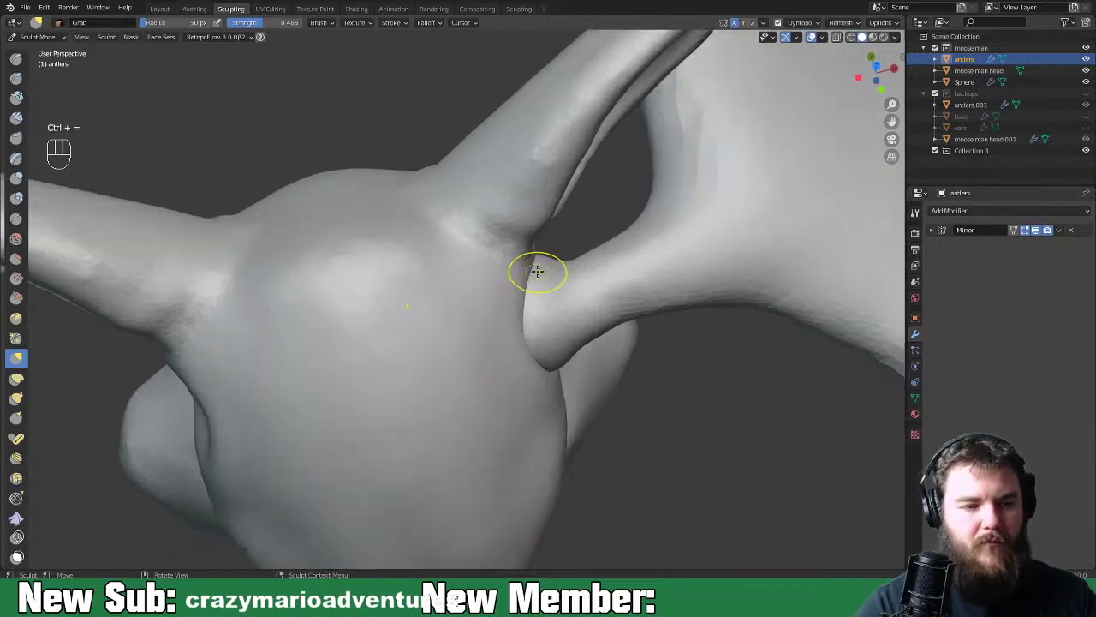
key("f")
left_click(552, 276)
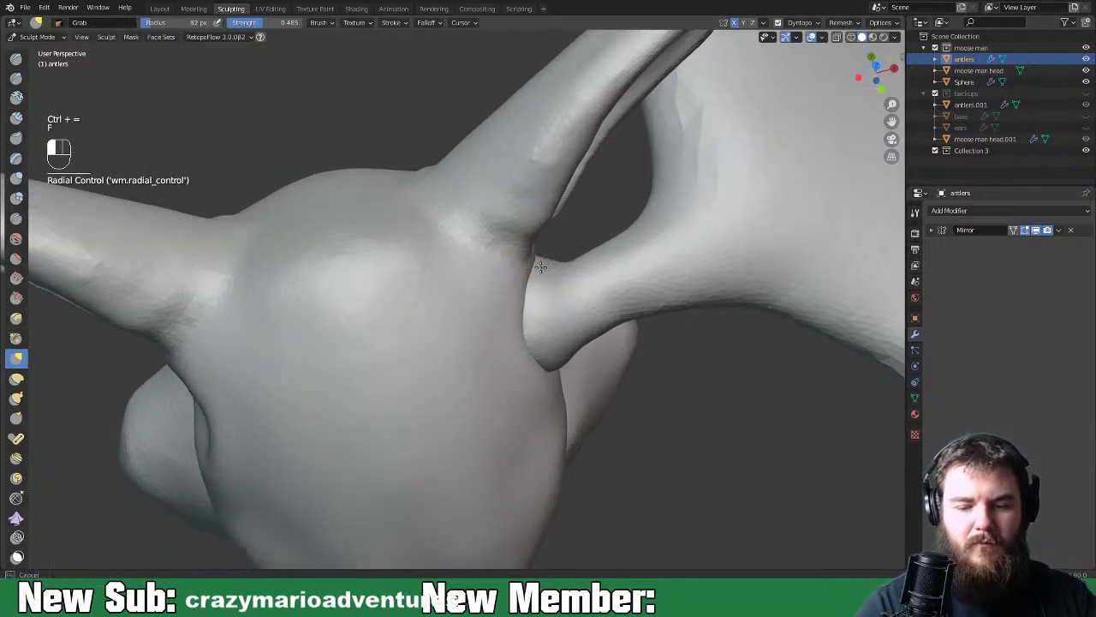
mouse_move(563, 293)
middle_mouse_down()
mouse_move(736, 201)
mouse_move(640, 207)
mouse_move(595, 345)
mouse_move(551, 363)
middle_mouse_up()
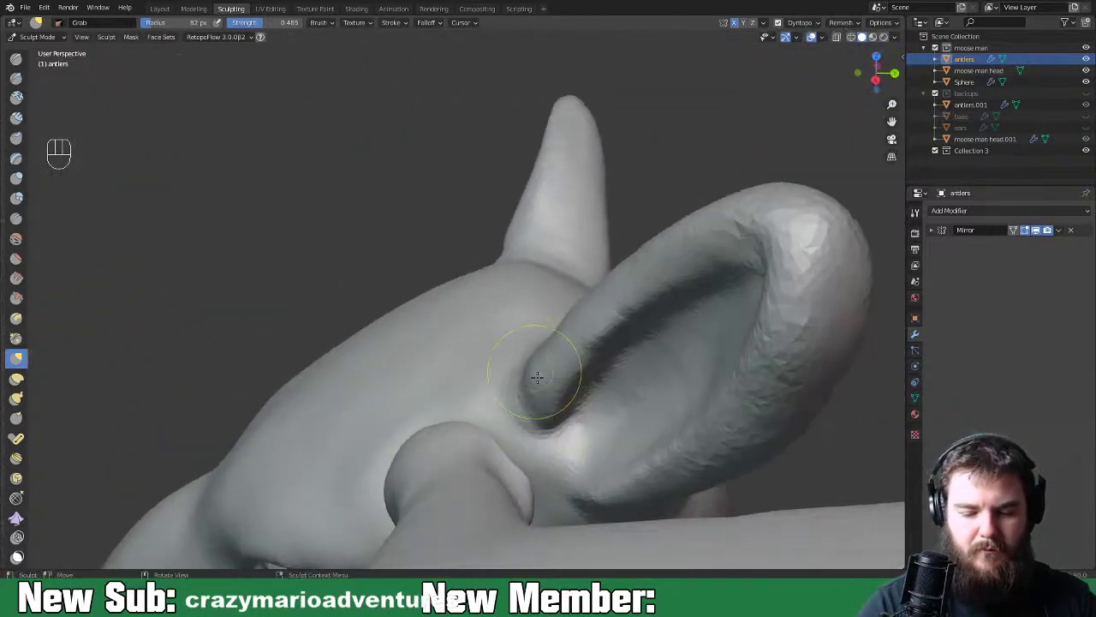
left_click(550, 362)
Pull the rear and lower rim of the antler collar into the skull with the Grab brush
middle_click_drag(558, 502, 440, 282)
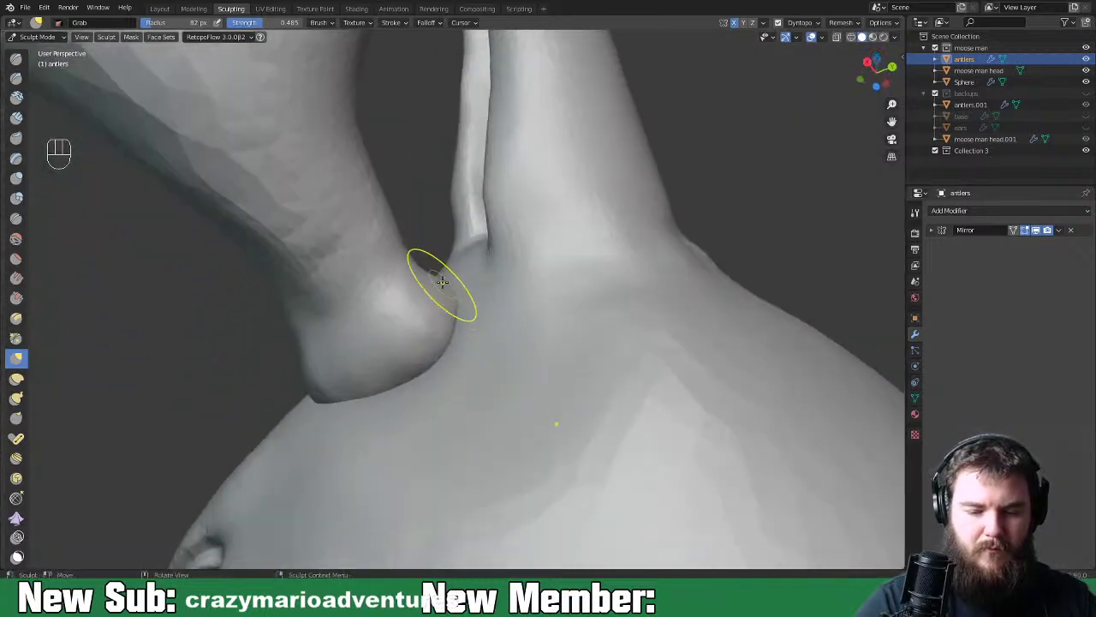
mouse_move(448, 306)
left_mouse_down()
mouse_move(419, 382)
mouse_move(351, 399)
left_mouse_up()
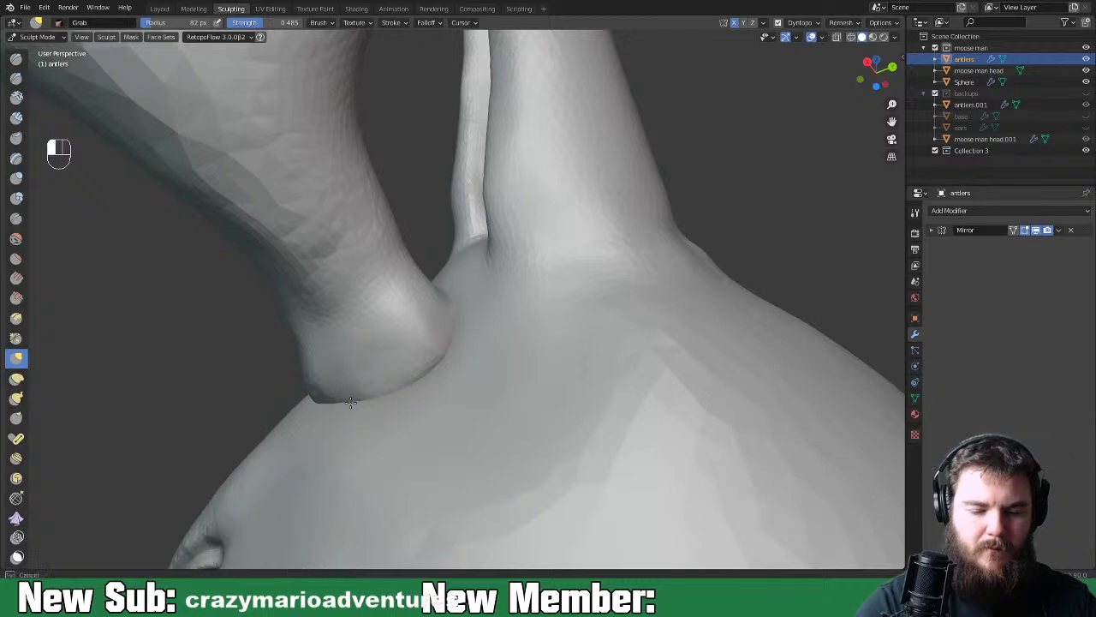
mouse_move(335, 411)
middle_mouse_down()
mouse_move(505, 410)
mouse_move(585, 453)
mouse_move(572, 465)
mouse_move(605, 480)
mouse_move(582, 475)
middle_mouse_up()
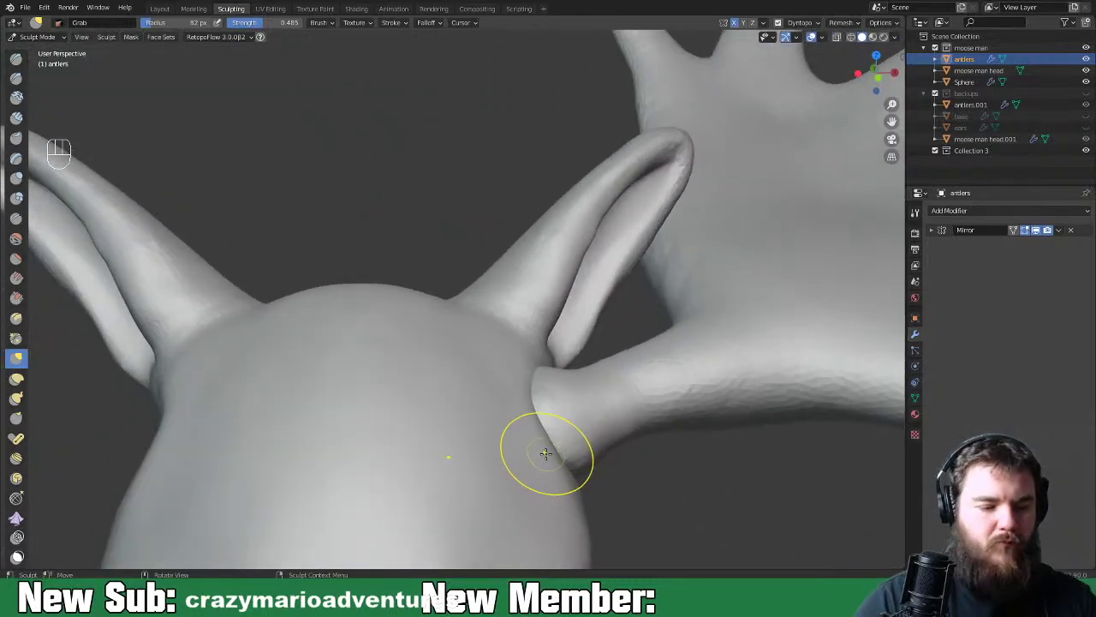
Leave sculpting on the antlers, select the moose man head and enter Sculpt Mode on it
key("ctrl+Tab")
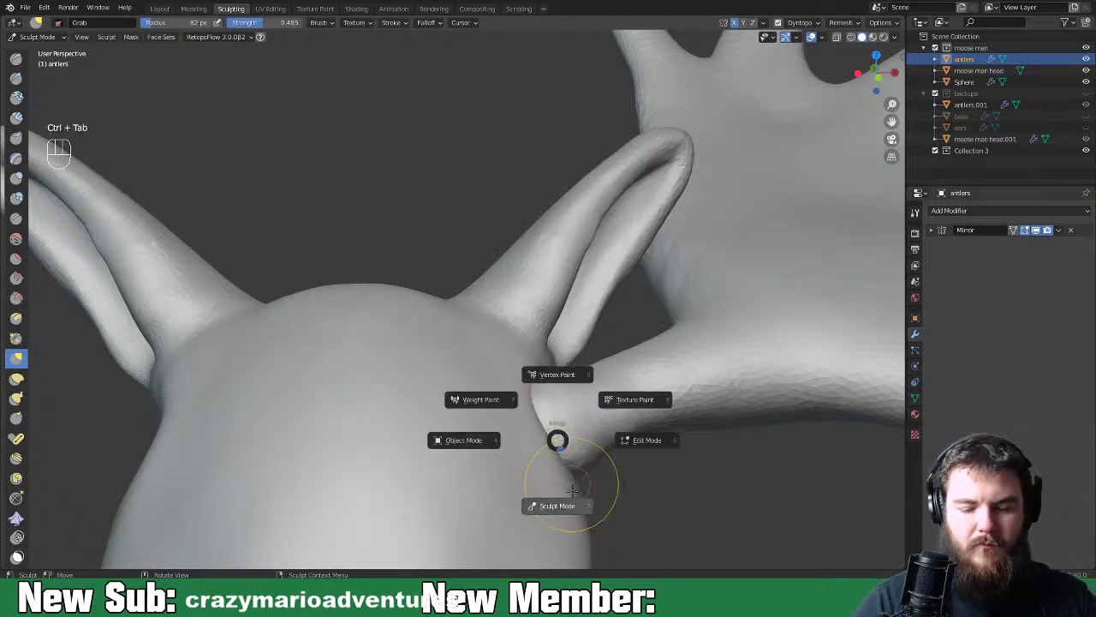
left_click(508, 463)
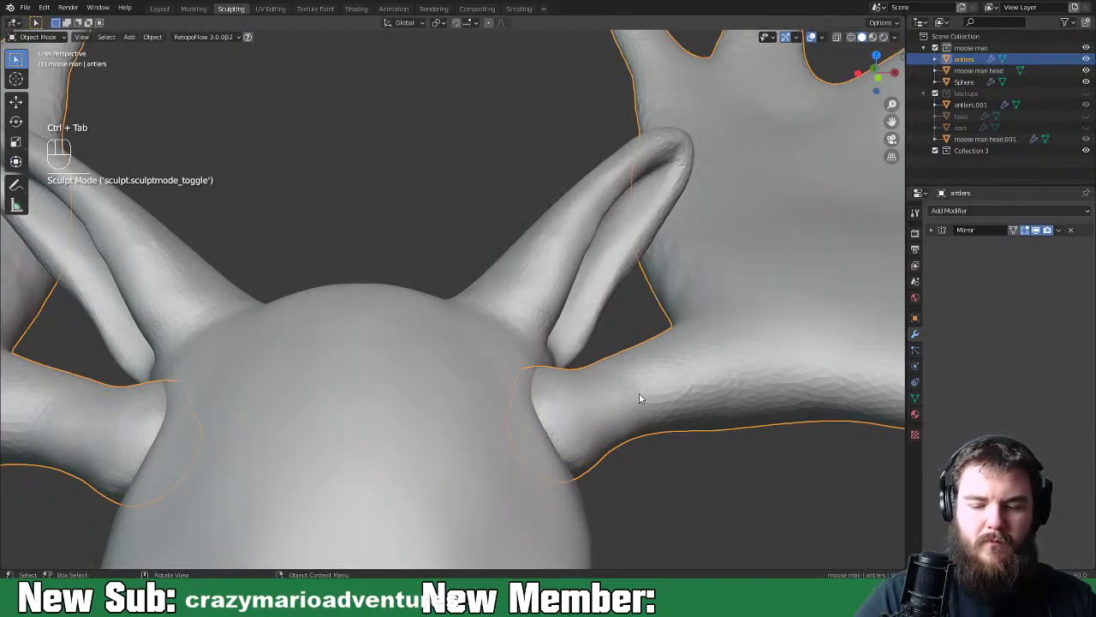
scroll(578, 399, "down", 8)
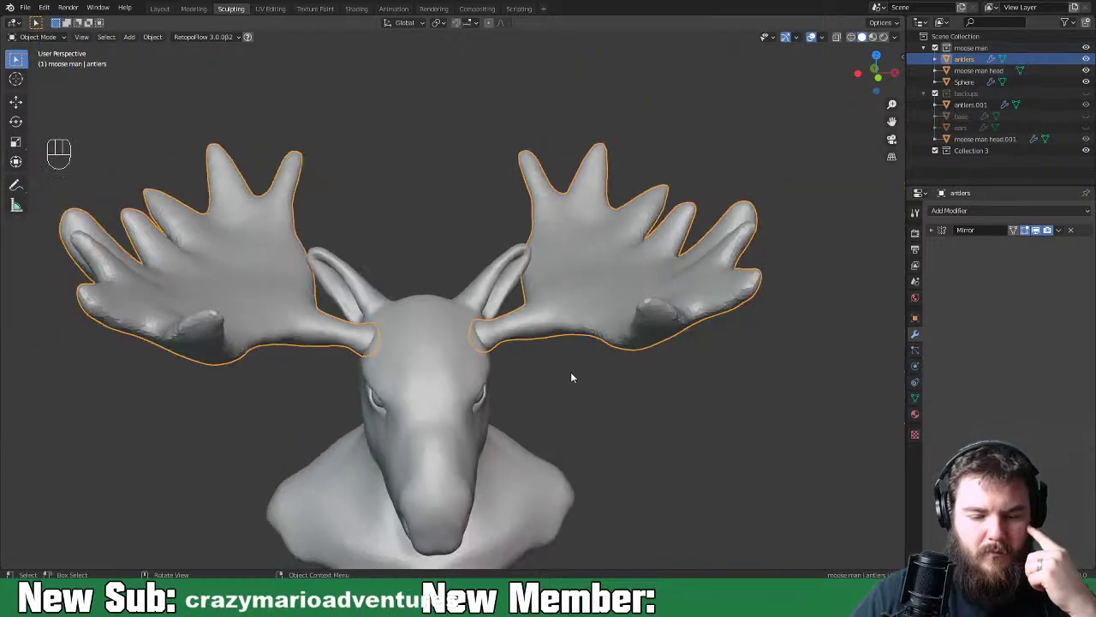
mouse_move(597, 382)
middle_mouse_down()
mouse_move(463, 334)
mouse_move(538, 356)
mouse_move(484, 356)
mouse_move(575, 380)
middle_mouse_up()
scroll(533, 369, "up", 4)
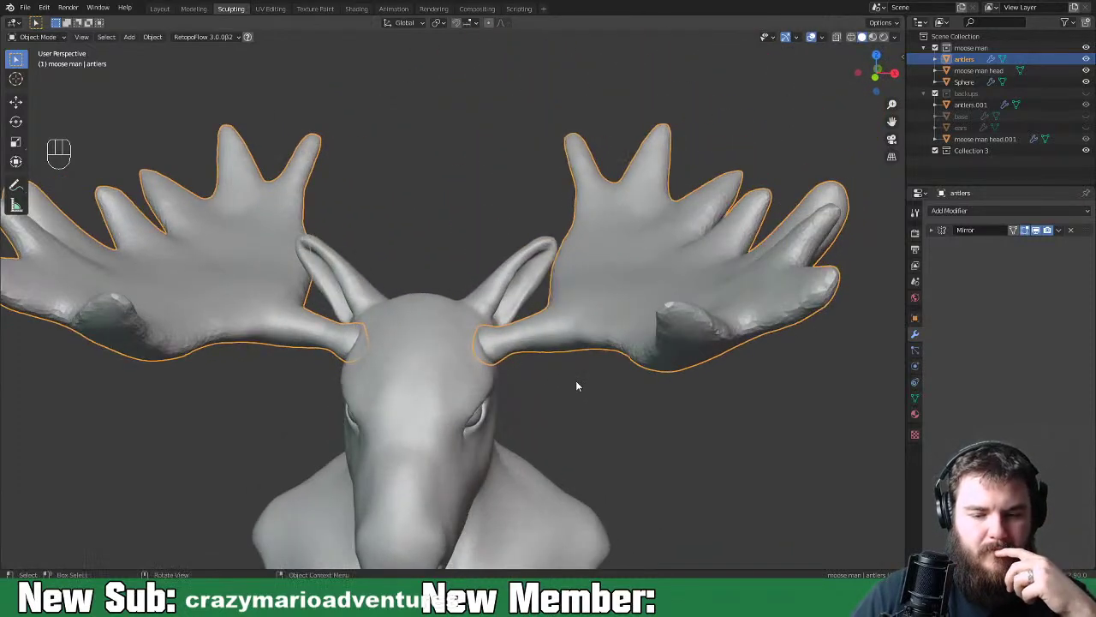
left_click(454, 368)
key("ctrl+Tab")
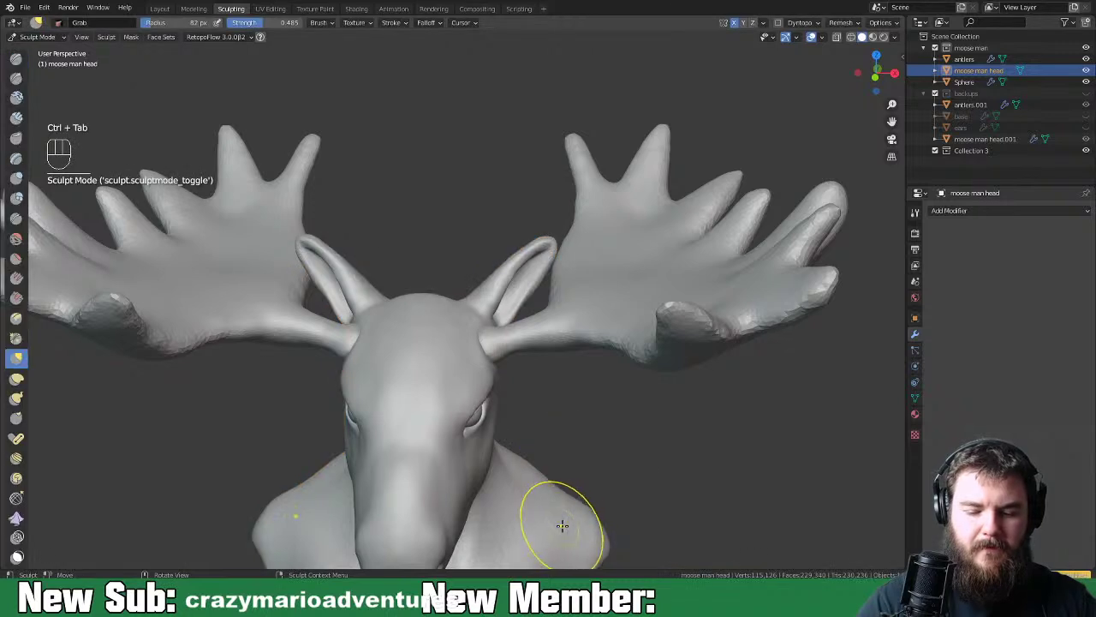
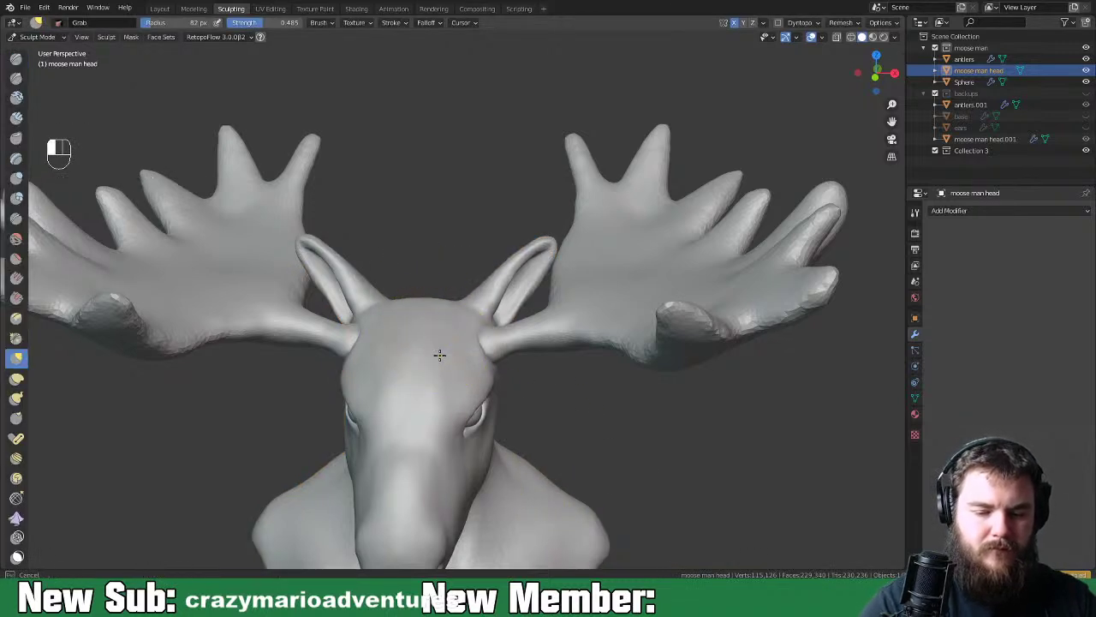
Smooth the forehead and the side of the head behind the antler base
left_click_drag(447, 342, 435, 406, "shift")
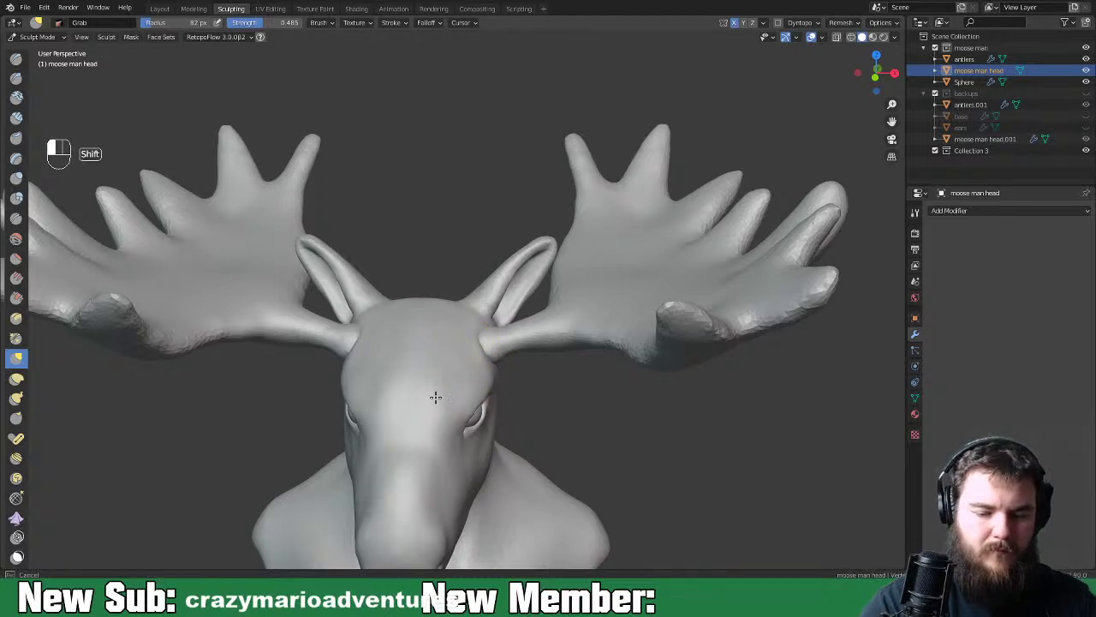
middle_click_drag(509, 376, 467, 358)
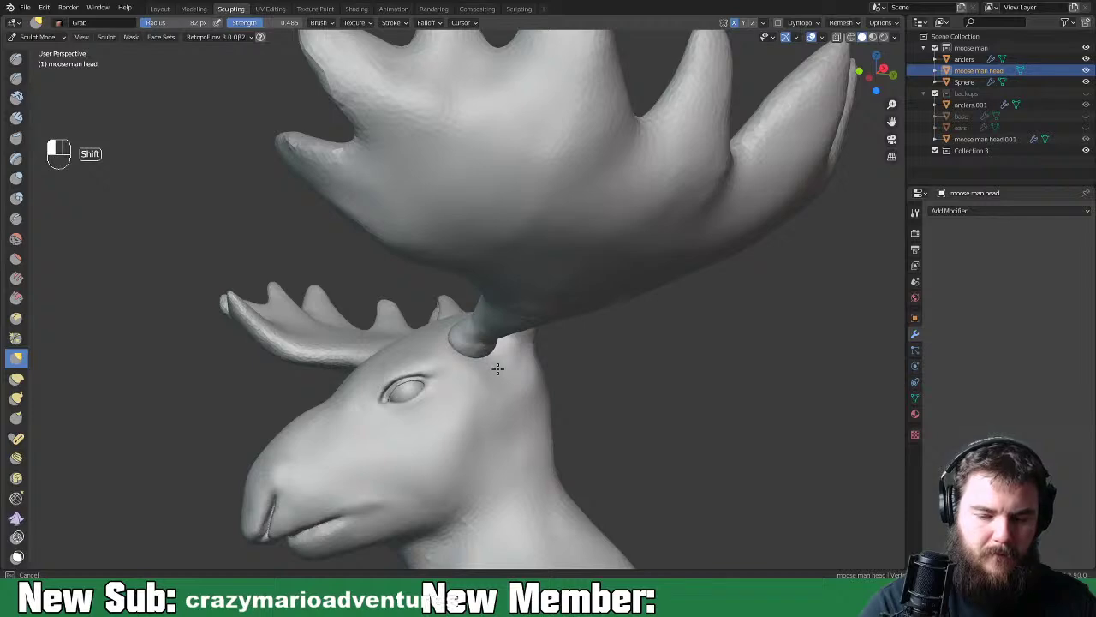
middle_click_drag(442, 417, 594, 367)
mouse_move(600, 416)
middle_mouse_down()
mouse_move(565, 402)
mouse_move(543, 440)
mouse_move(643, 351)
middle_mouse_up()
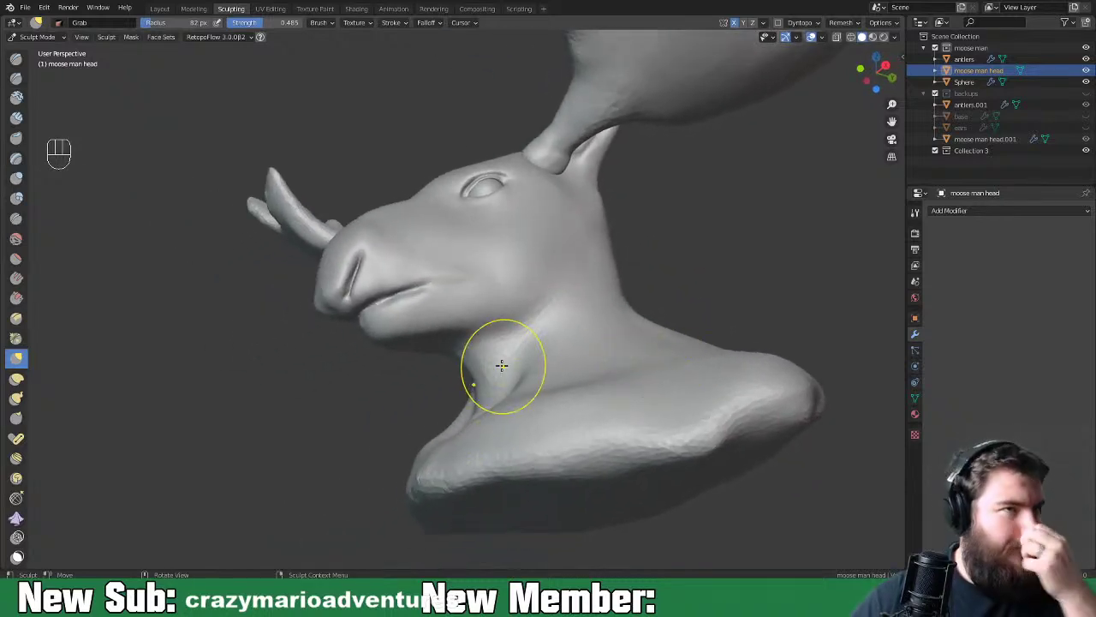
Build up the moose man head's lower lip with the Clay Strips brush at a 43 px radius
scroll(505, 365, "up", 4)
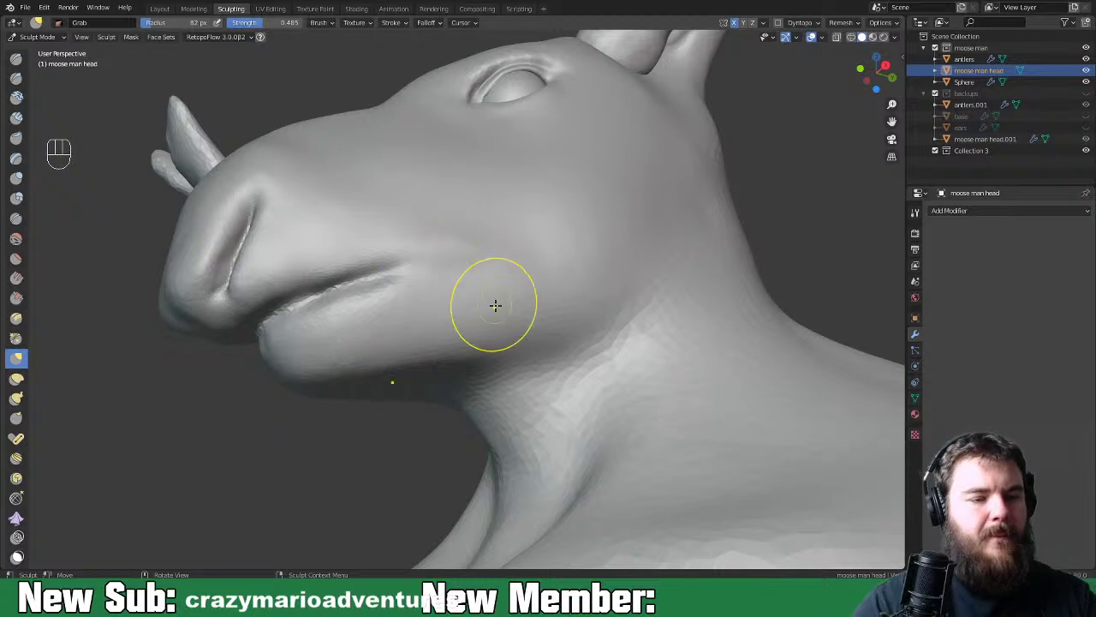
key("space")
left_click(480, 169)
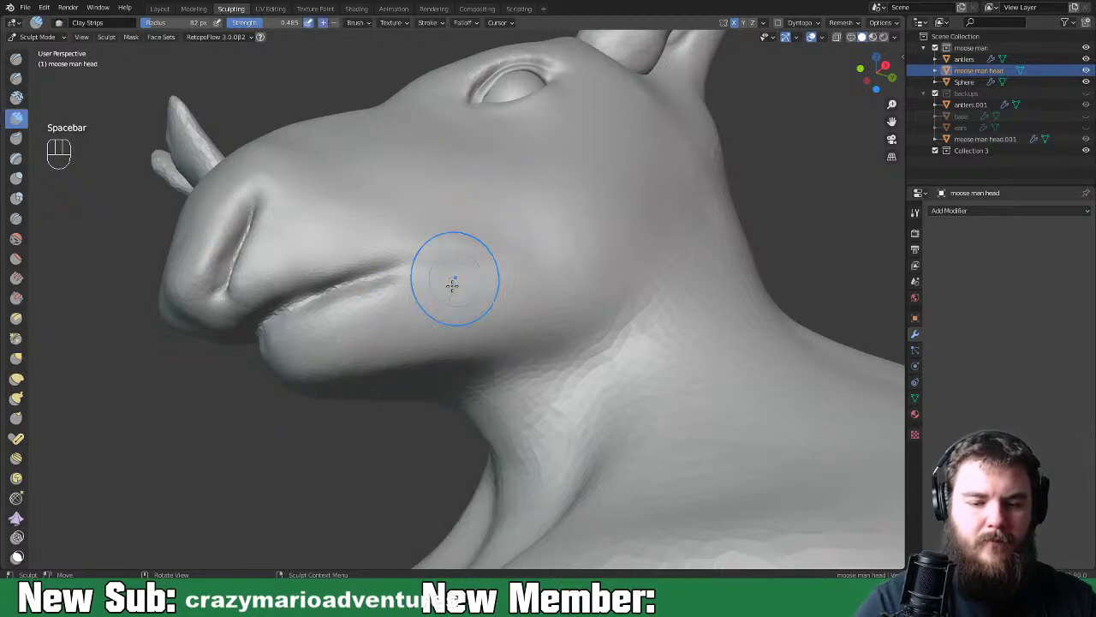
middle_click_drag(431, 338, 550, 318, "shift")
key("ctrl+equal")
key("ctrl+equal")
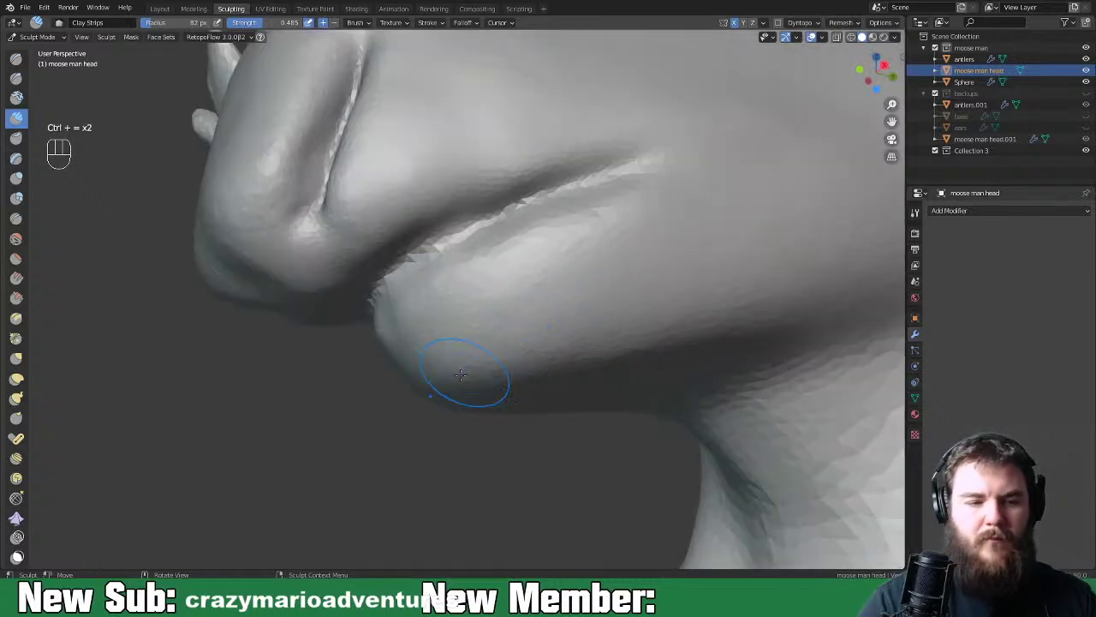
key("f")
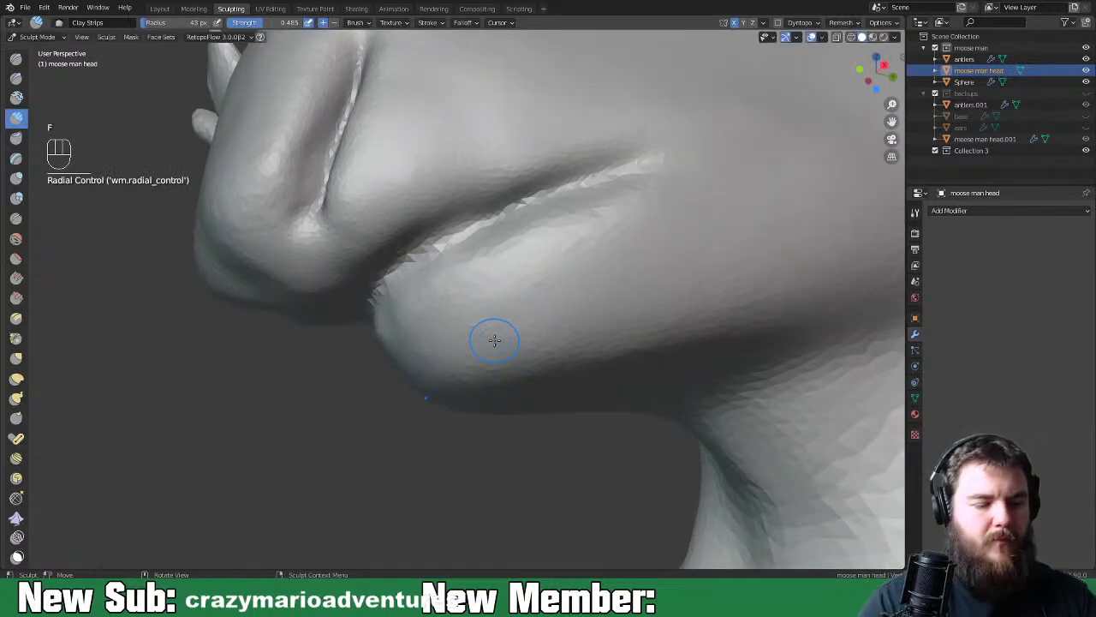
key("ctrl+minus")
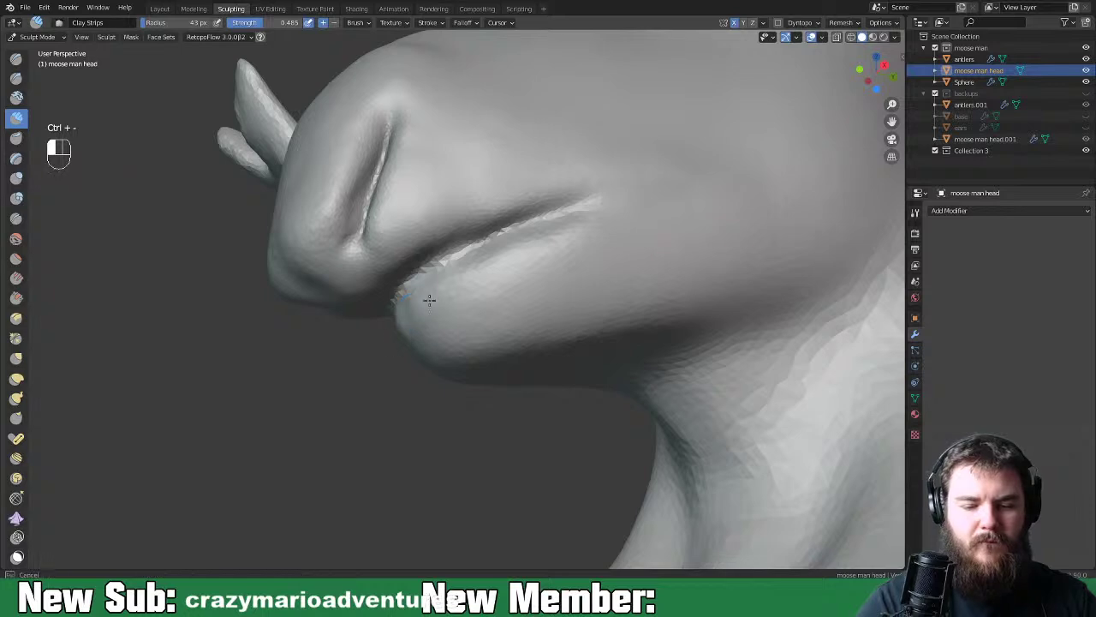
left_click_drag(439, 307, 569, 279)
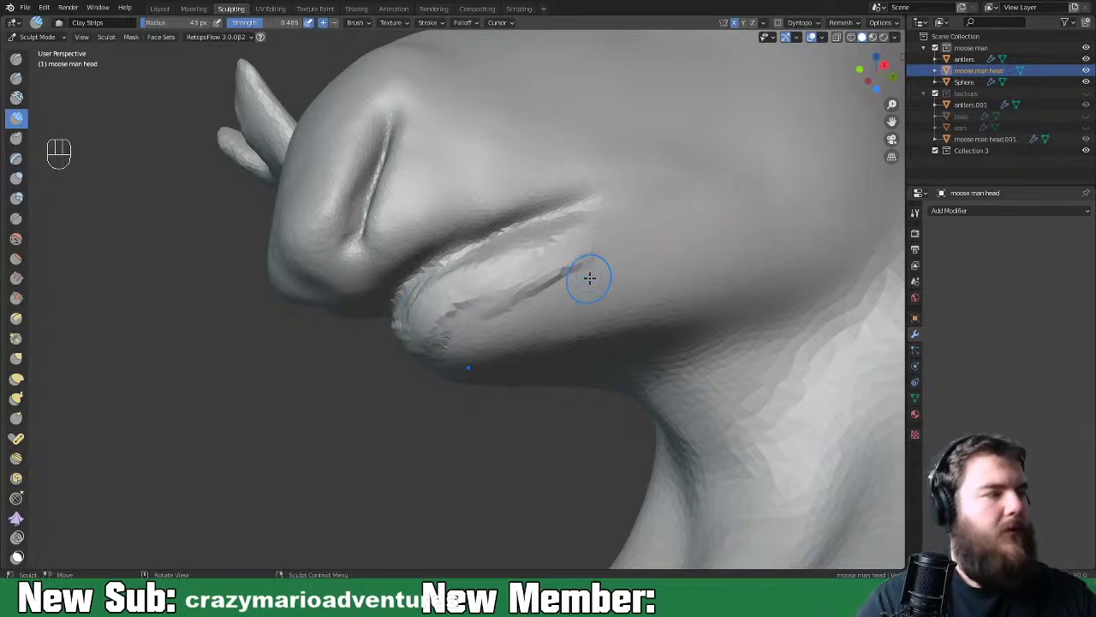
left_click_drag(592, 259, 498, 308)
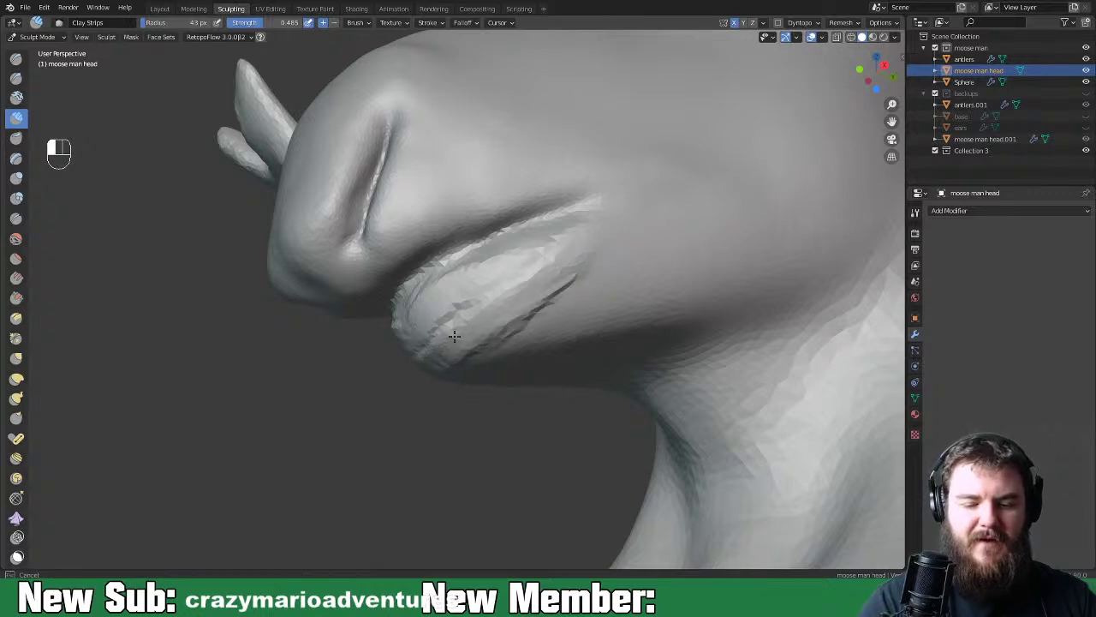
mouse_move(488, 298)
left_mouse_down()
mouse_move(551, 262)
mouse_move(532, 271)
left_mouse_up()
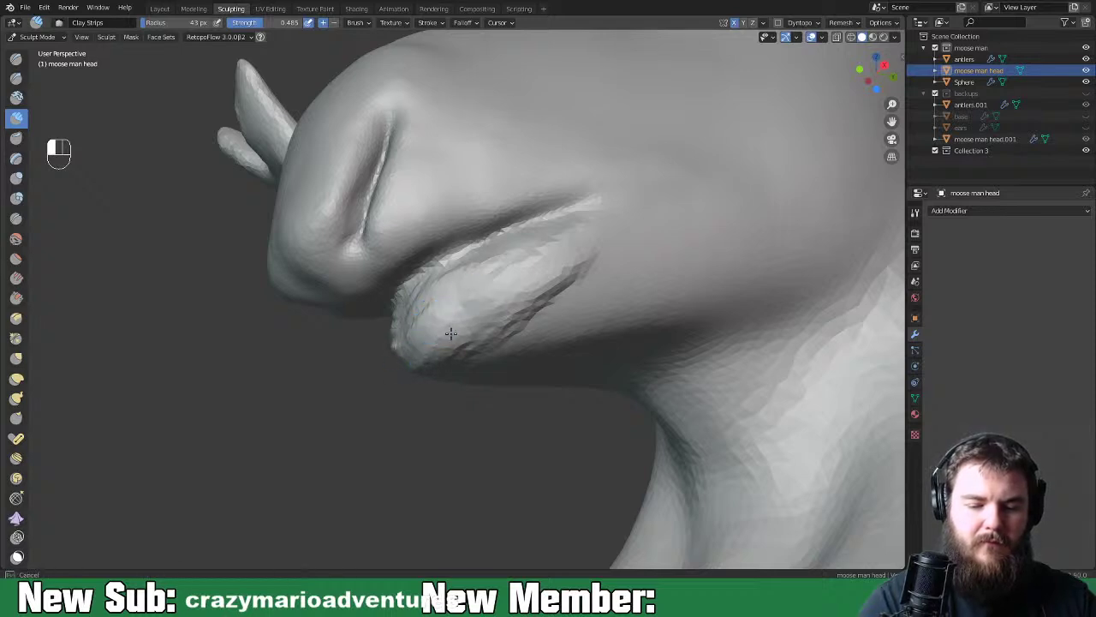
left_click_drag(468, 314, 514, 300)
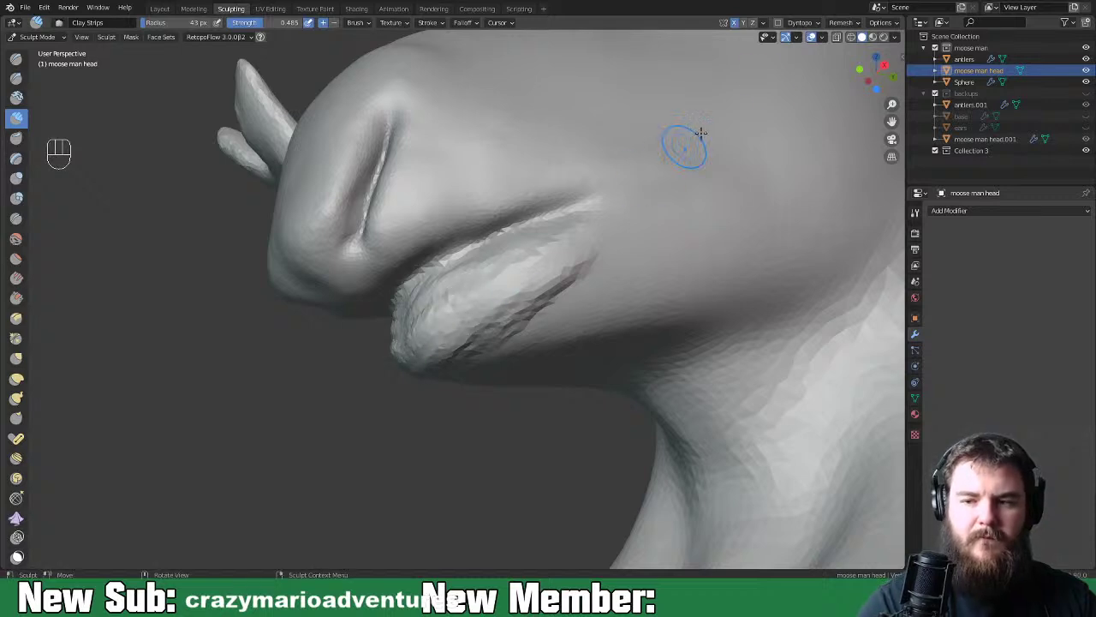
Enable dynamic topology and add more Clay Strips strokes along the side of the lower lip
left_click(778, 23)
mouse_move(563, 255)
left_mouse_down()
mouse_move(424, 355)
mouse_move(471, 299)
left_mouse_up()
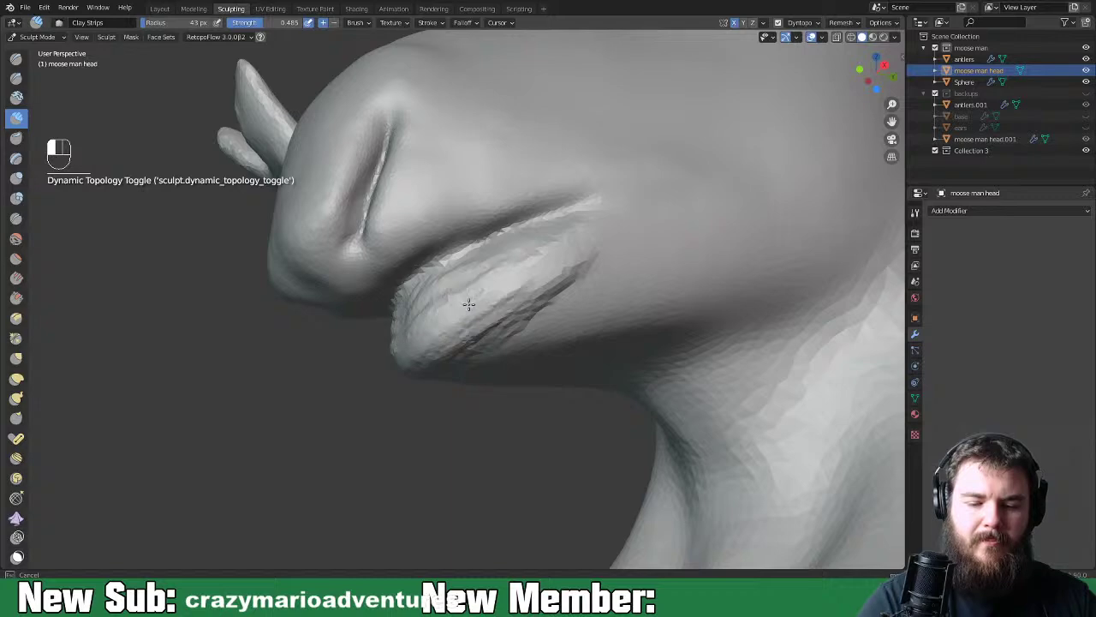
left_click_drag(533, 270, 454, 313)
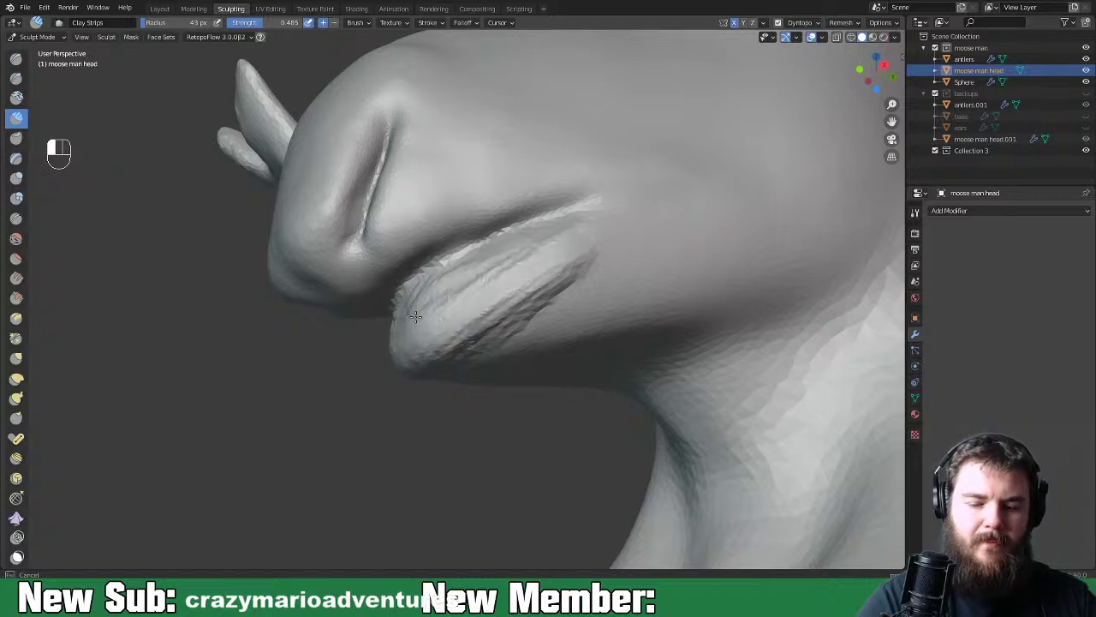
Smooth the rough clay strokes on the front and side of the lower lip
middle_click_drag(456, 316, 697, 335)
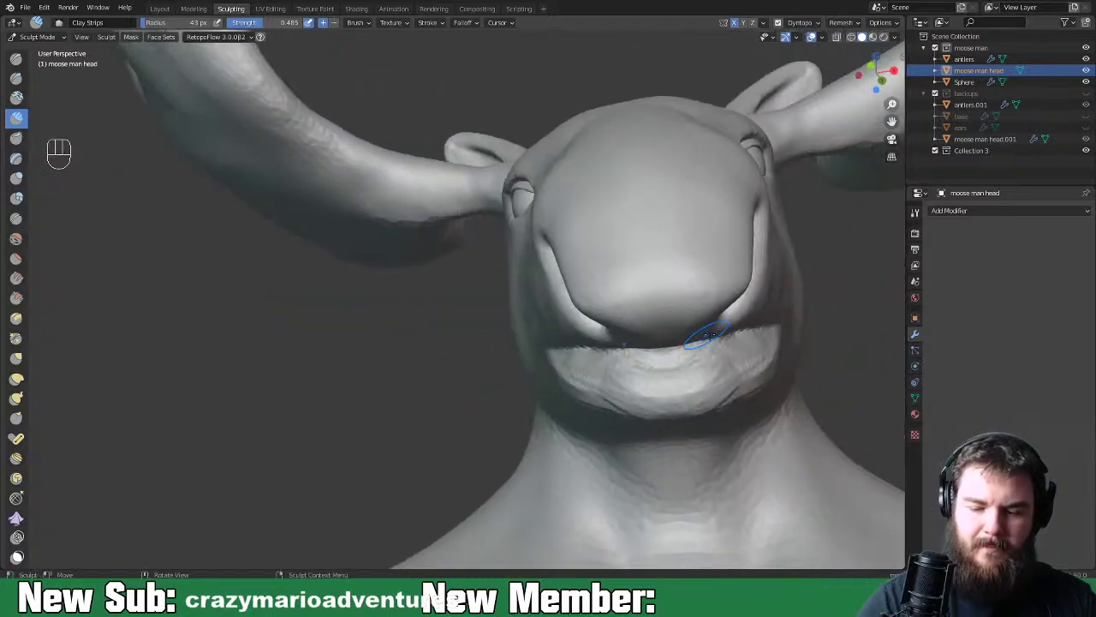
mouse_move(757, 411)
middle_mouse_down("shift")
mouse_move(685, 362)
mouse_move(697, 408)
mouse_move(718, 371)
mouse_move(660, 362)
mouse_move(676, 386)
mouse_move(612, 401)
middle_mouse_up("shift")
middle_click_drag(515, 380, 496, 346)
middle_click_drag(466, 313, 516, 415, "shift")
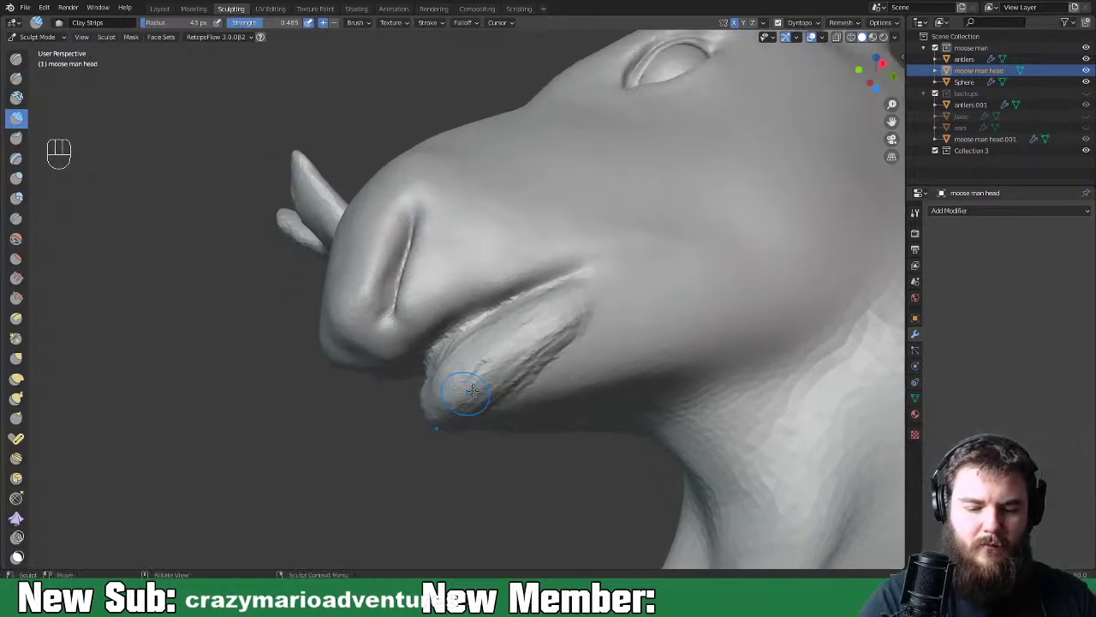
middle_click_drag(465, 379, 551, 386)
mouse_move(583, 428)
left_mouse_down("shift")
mouse_move(633, 390)
mouse_move(548, 407)
left_mouse_up("shift")
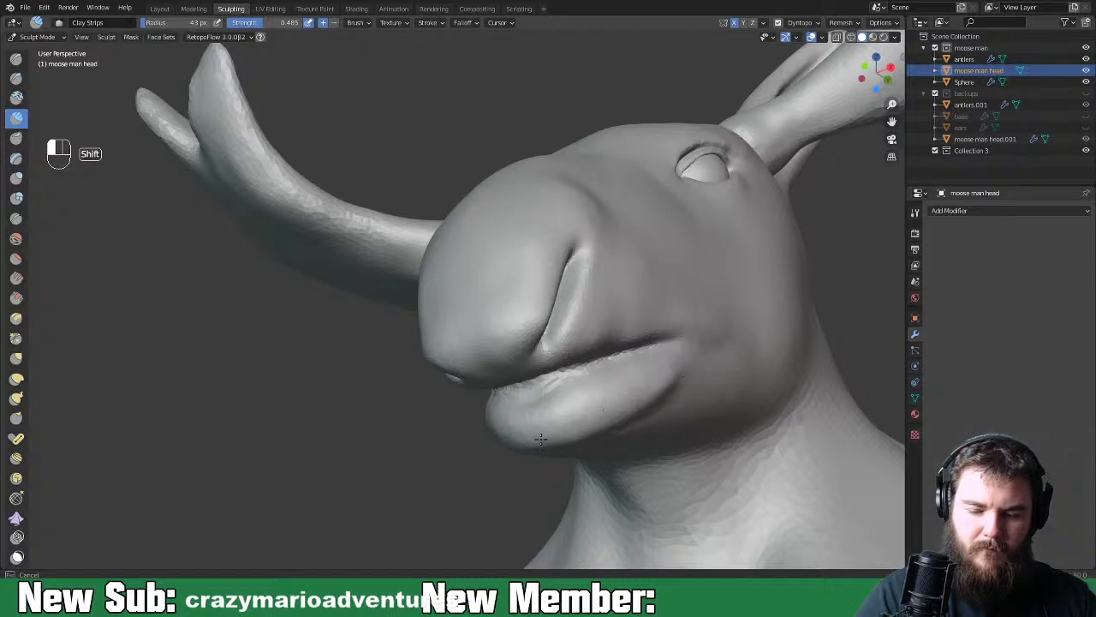
Pull the front rim of the lower lip forward from below with the Grab brush at an 87 px radius
mouse_move(709, 391)
middle_mouse_down()
mouse_move(820, 392)
mouse_move(656, 365)
mouse_move(668, 382)
middle_mouse_up()
middle_click_drag(557, 424, 597, 438, "shift")
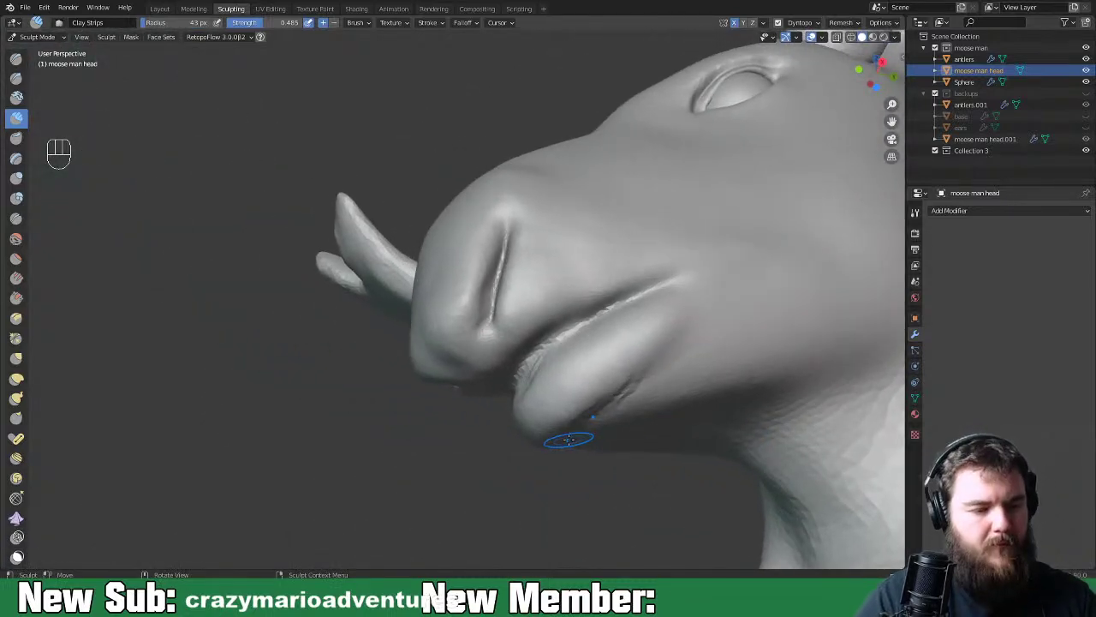
key("space")
key("space")
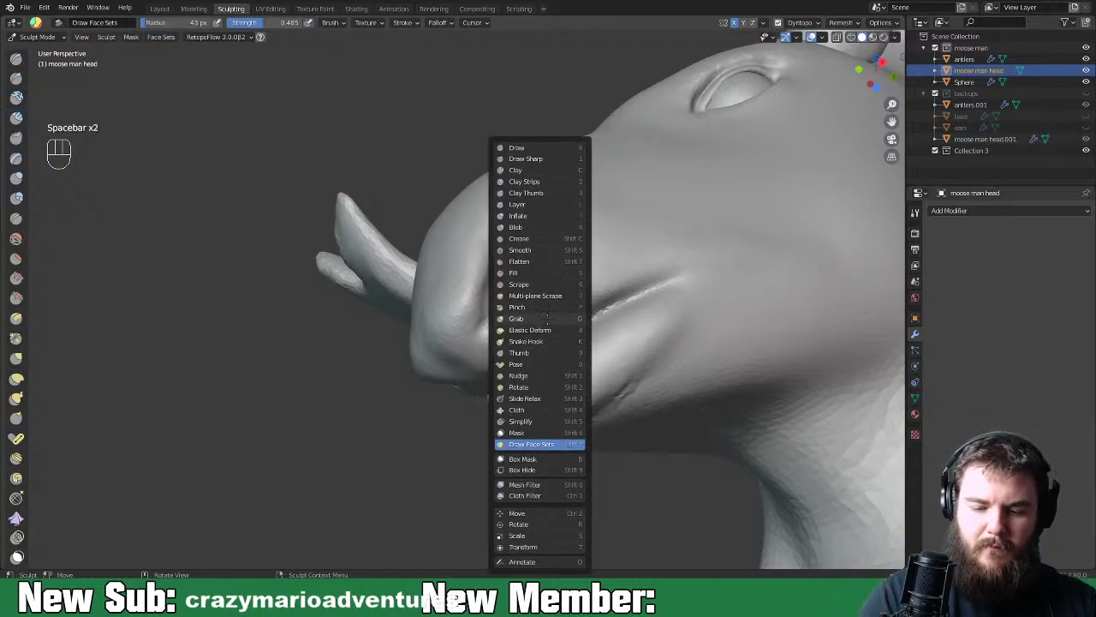
left_click(541, 319)
key("ctrl+equal")
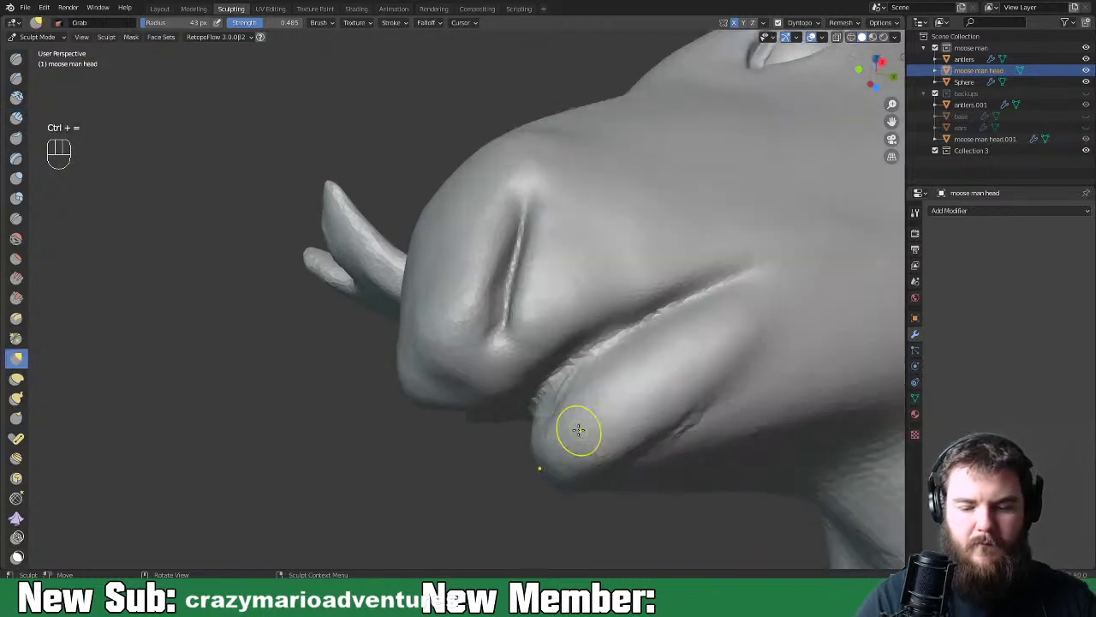
middle_click_drag(579, 429, 527, 398)
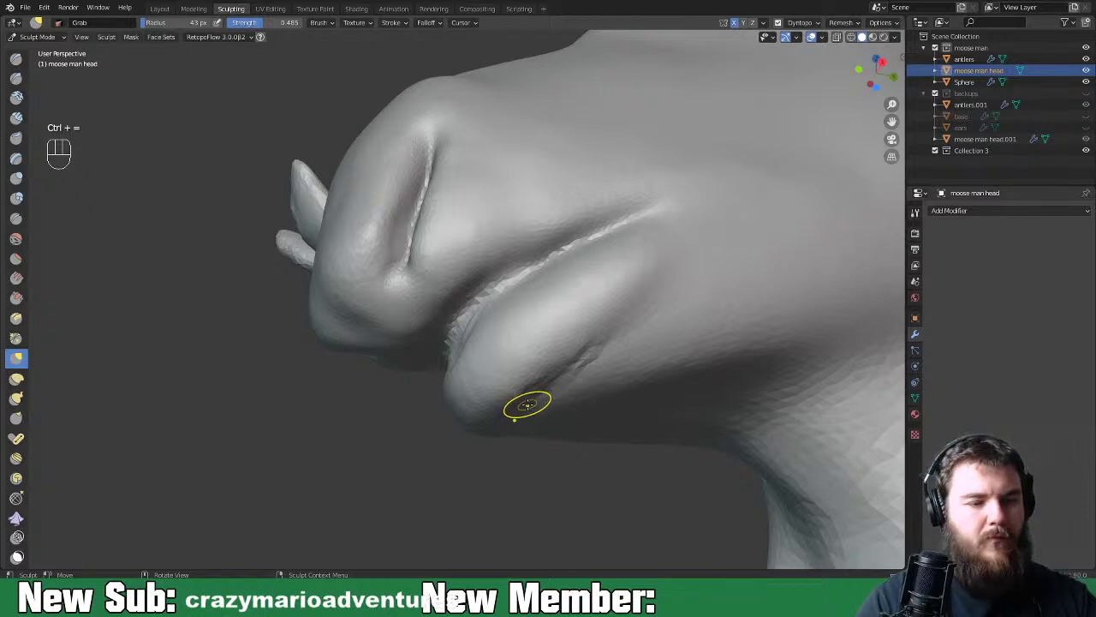
key("f")
left_click(458, 400)
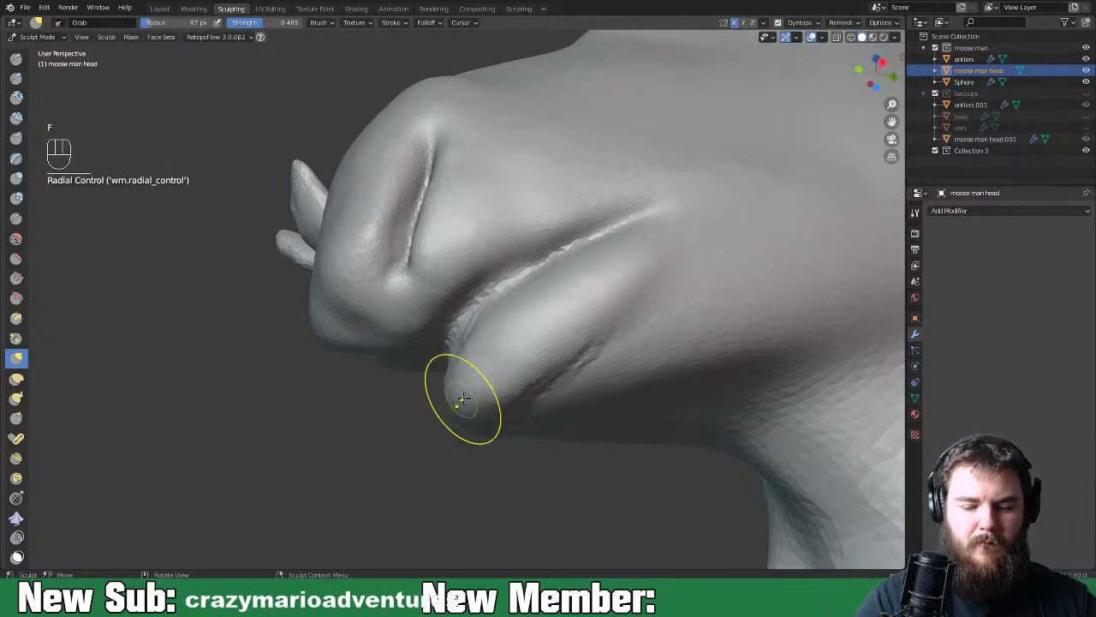
mouse_move(482, 363)
middle_mouse_down()
mouse_move(570, 311)
mouse_move(663, 289)
mouse_move(575, 408)
mouse_move(607, 360)
mouse_move(600, 322)
middle_mouse_up()
left_click_drag(591, 320, 598, 308)
left_click_drag(587, 313, 590, 301)
left_click_drag(515, 305, 514, 297)
left_click_drag(601, 321, 596, 314)
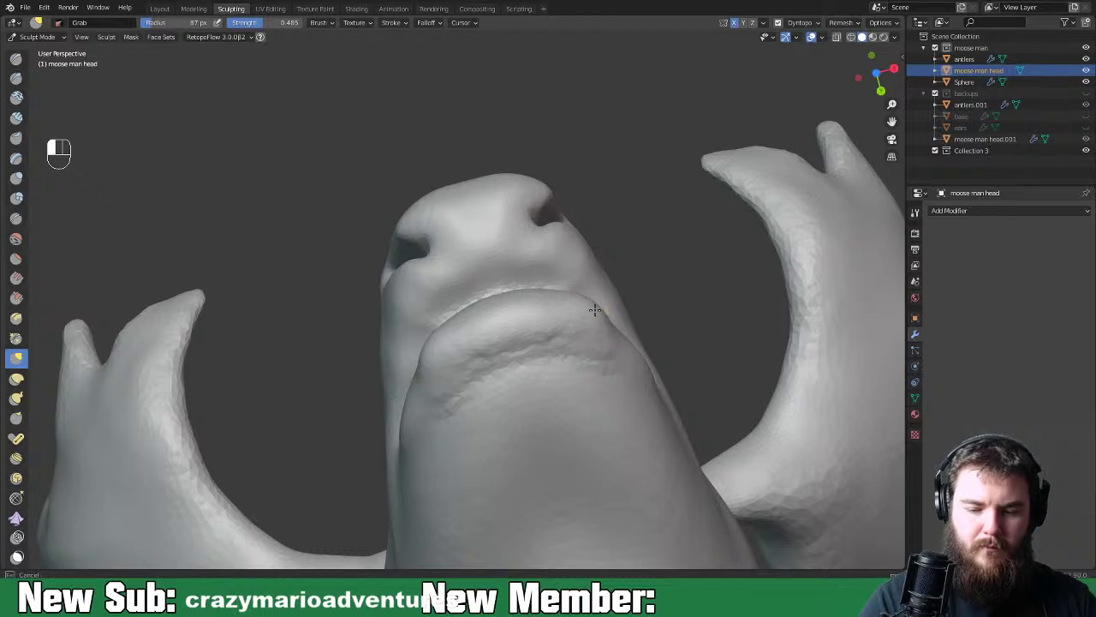
Nudge the lower lip's front and side contour into shape and smooth the fold beneath it
mouse_move(594, 308)
middle_mouse_down()
mouse_move(660, 435)
mouse_move(642, 435)
middle_mouse_up()
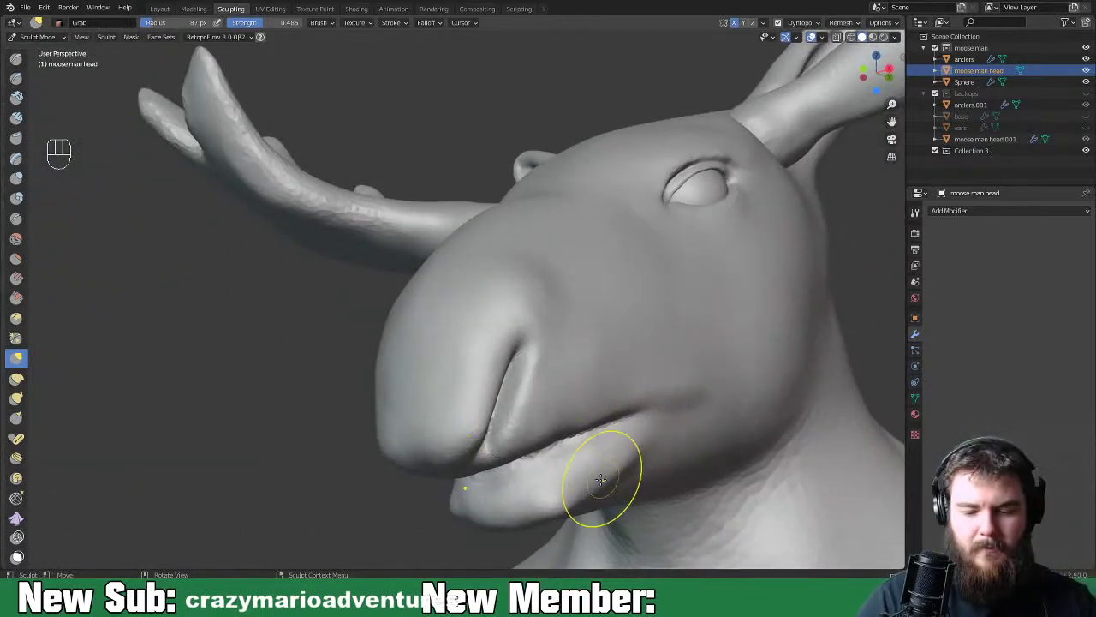
left_click_drag(536, 514, 533, 515)
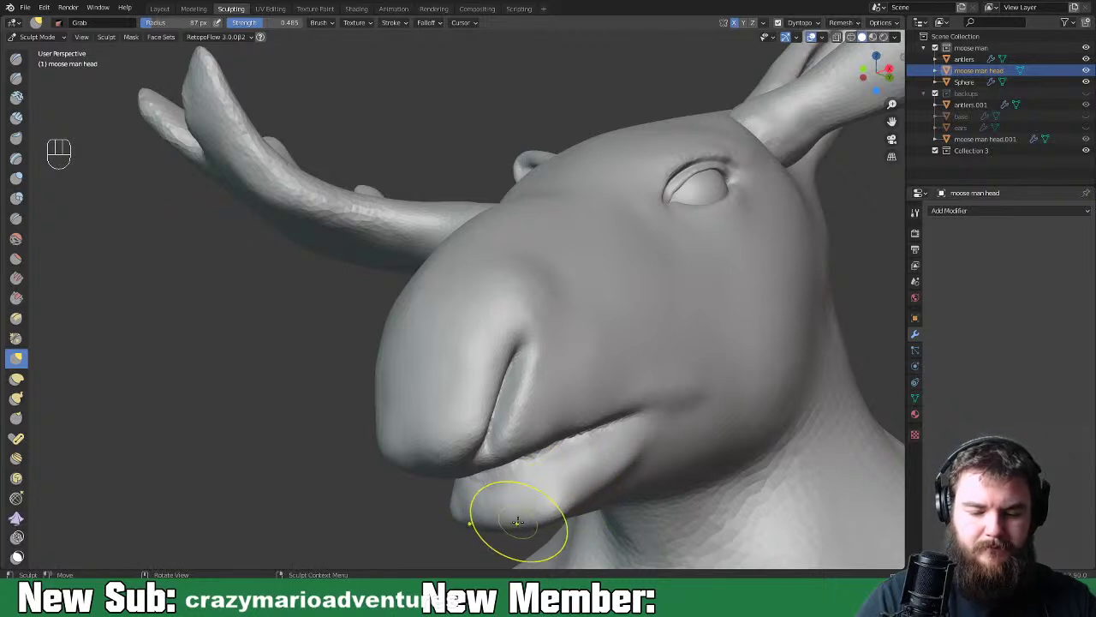
middle_click_drag(514, 519, 496, 499)
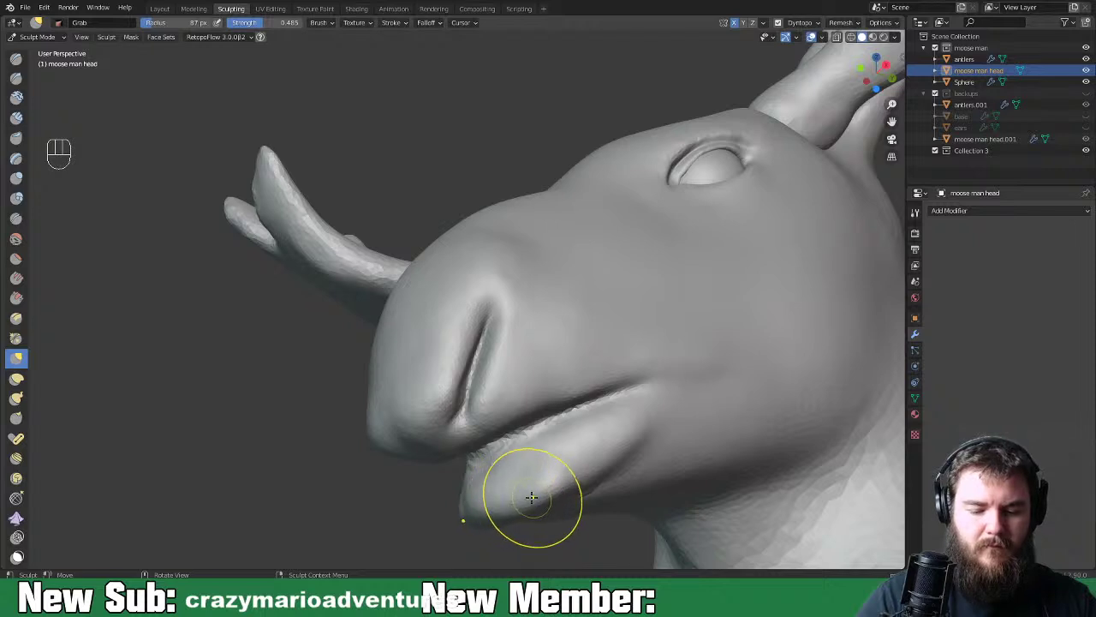
left_click_drag(557, 489, 573, 461)
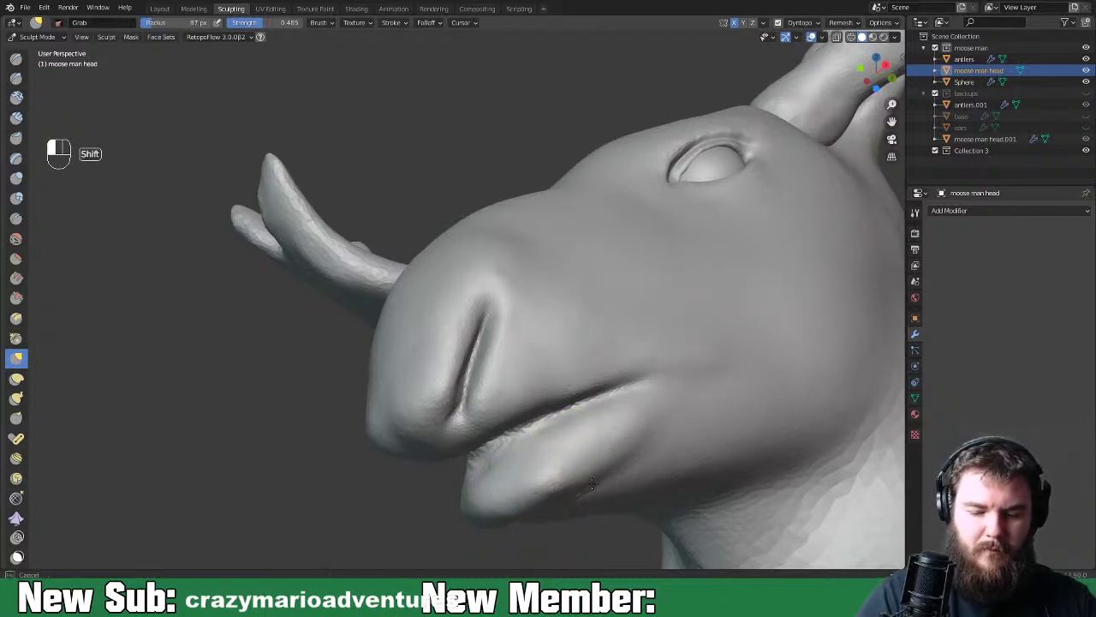
mouse_move(503, 514)
middle_mouse_down()
mouse_move(734, 473)
mouse_move(556, 460)
middle_mouse_up()
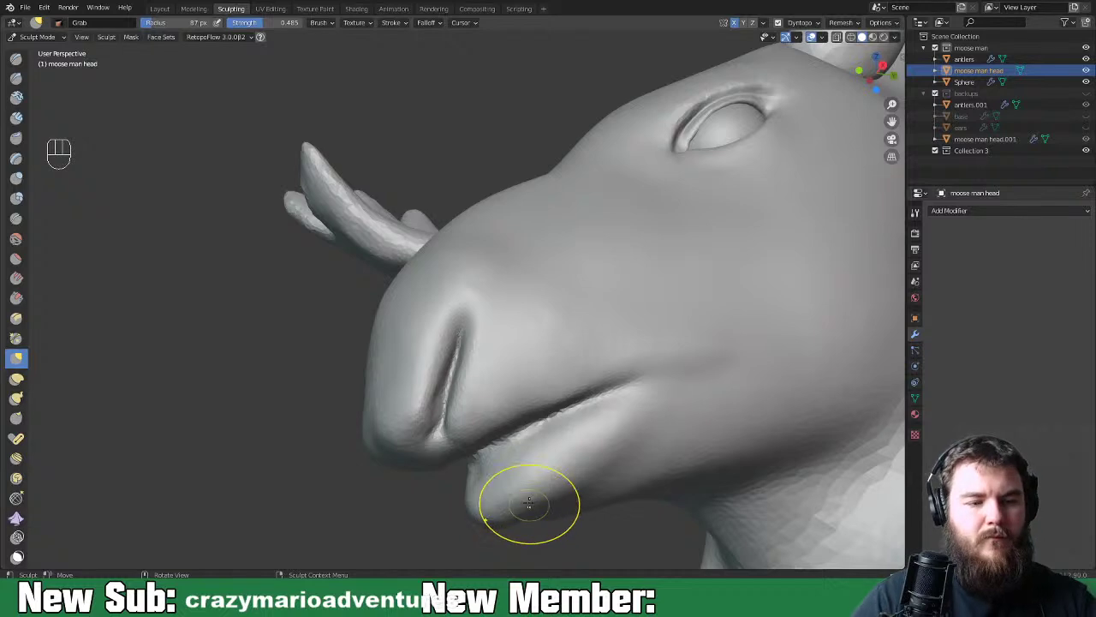
Deepen the mouth line between the upper and lower lips with the Crease brush at a 46 px radius
key("f")
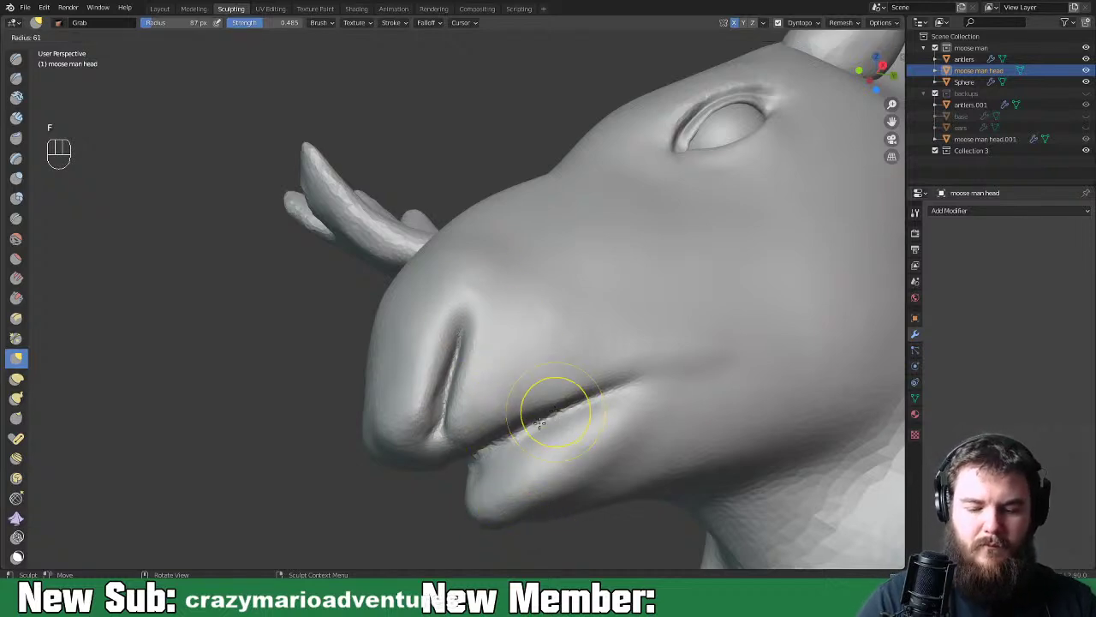
left_click(540, 418)
key("space")
key("space")
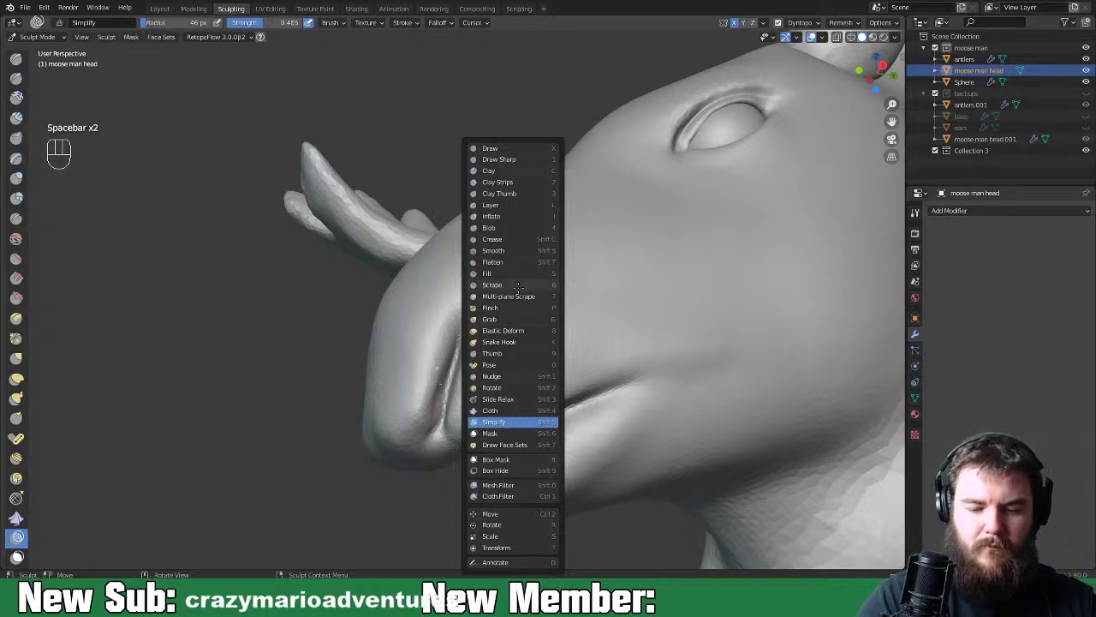
left_click(511, 238)
mouse_move(582, 438)
middle_mouse_down()
mouse_move(614, 440)
mouse_move(575, 385)
mouse_move(577, 360)
mouse_move(544, 377)
mouse_move(472, 350)
middle_mouse_up()
key("ctrl+equal")
key("ctrl+equal")
key("ctrl+equal")
mouse_move(472, 351)
left_mouse_down()
mouse_move(458, 348)
mouse_move(686, 287)
left_mouse_up()
left_click_drag(566, 313, 454, 352)
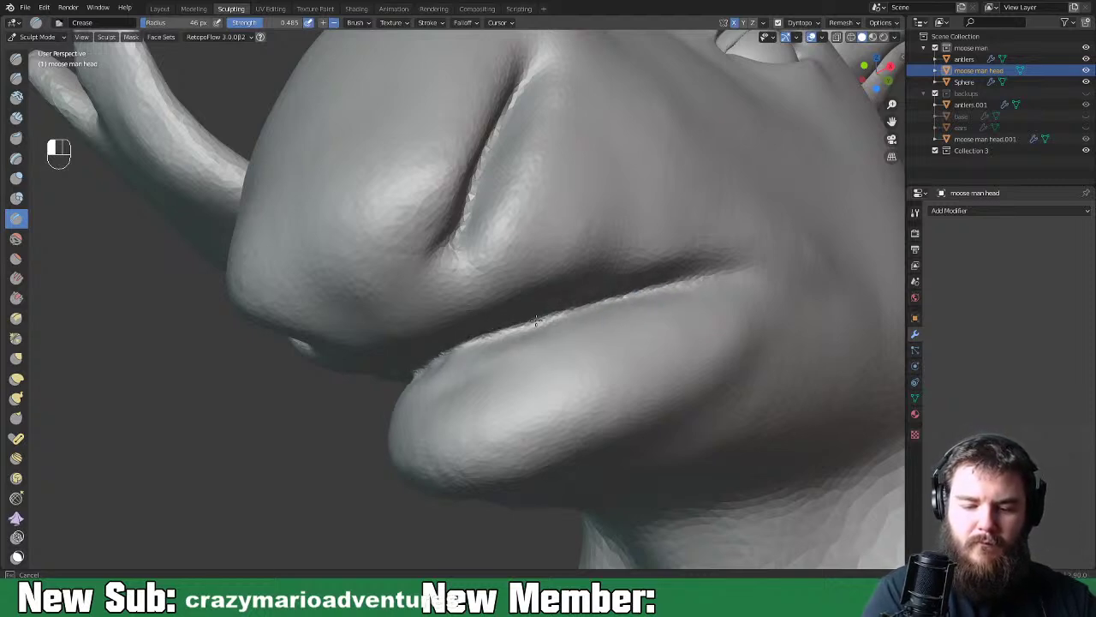
Undo the last crease stroke and recut the mouth line from the lip's front toward the corner
left_click_drag(472, 350, 533, 335)
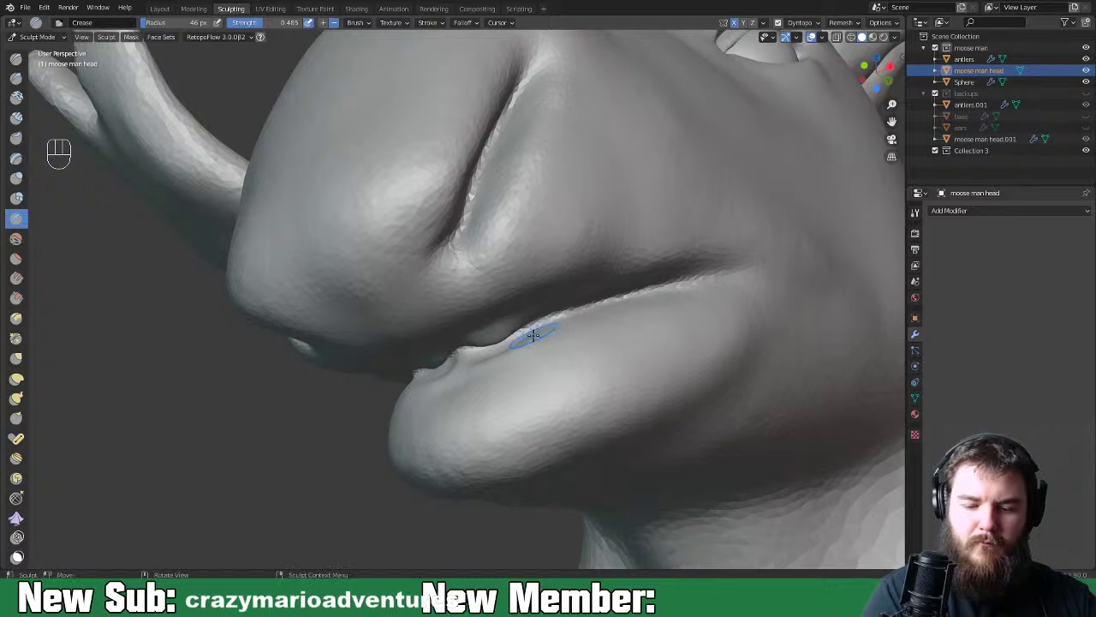
key("ctrl+z")
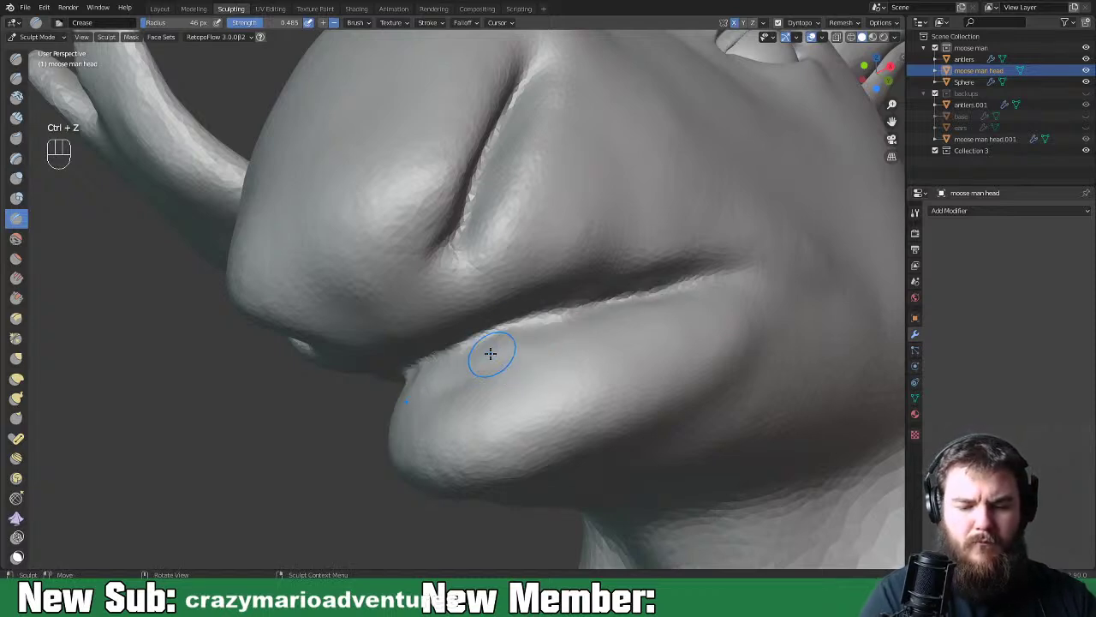
left_click_drag(420, 373, 569, 319)
left_click_drag(458, 355, 565, 315)
left_click_drag(449, 353, 584, 309)
left_click_drag(417, 375, 655, 287)
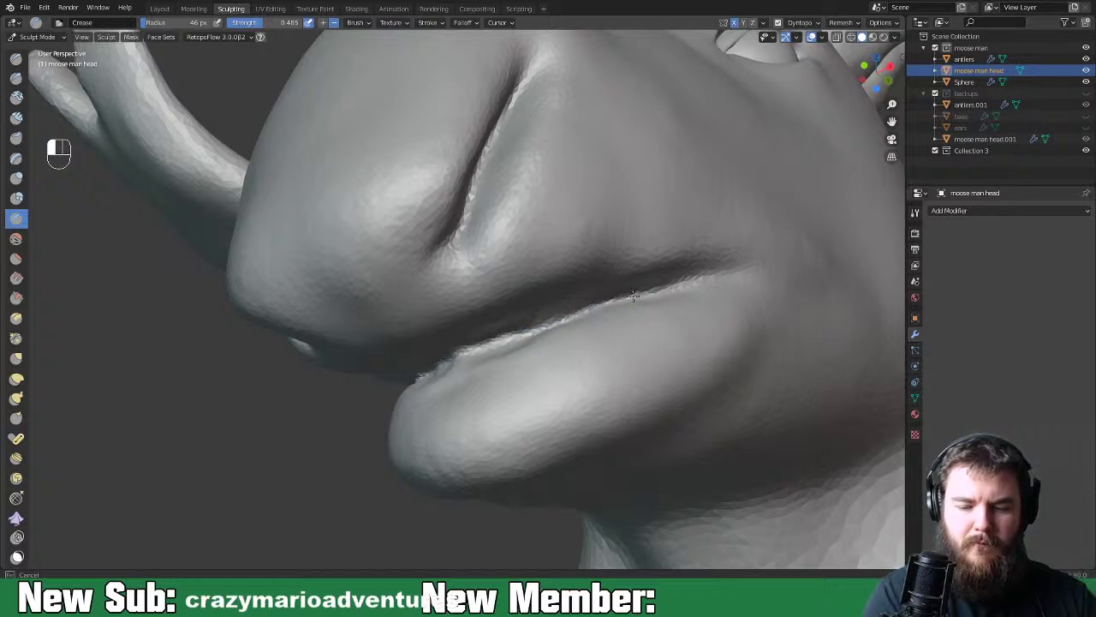
Crease the inner upper face of the lower lip and smooth its transition to the outer lip
mouse_move(641, 335)
middle_mouse_down()
mouse_move(617, 386)
mouse_move(560, 401)
middle_mouse_up()
mouse_move(479, 402)
left_mouse_down()
mouse_move(447, 399)
mouse_move(452, 410)
mouse_move(648, 334)
mouse_move(463, 429)
left_mouse_up()
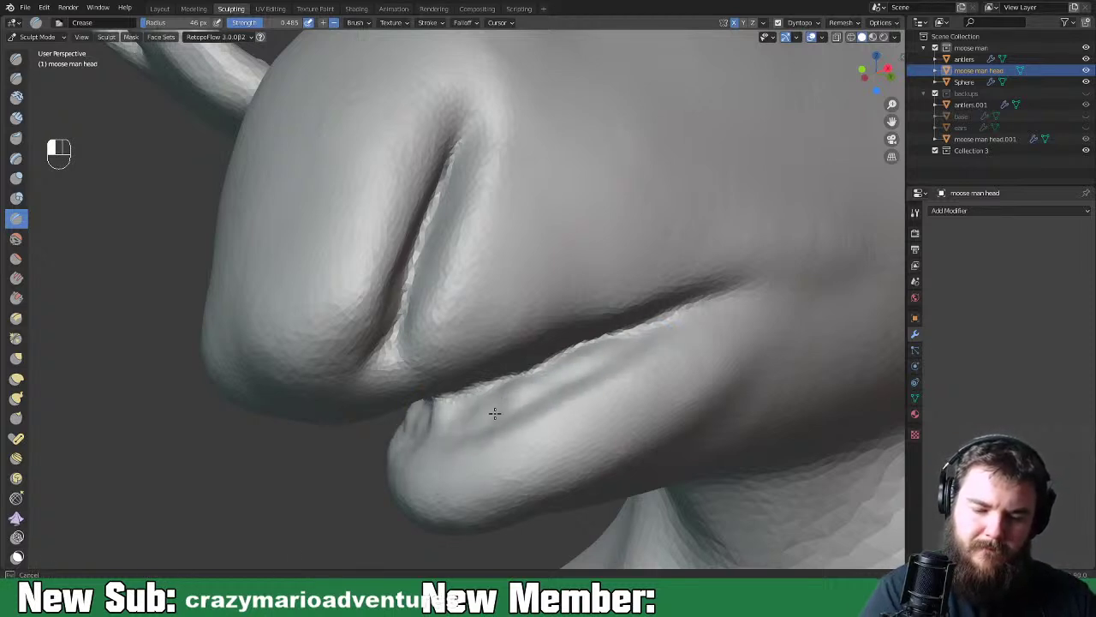
left_click_drag(484, 405, 560, 362)
mouse_move(561, 362)
middle_mouse_down()
mouse_move(531, 347)
mouse_move(548, 339)
middle_mouse_up()
mouse_move(548, 339)
left_mouse_down()
mouse_move(447, 375)
mouse_move(519, 342)
left_mouse_up()
left_click_drag(453, 368, 457, 371, "shift")
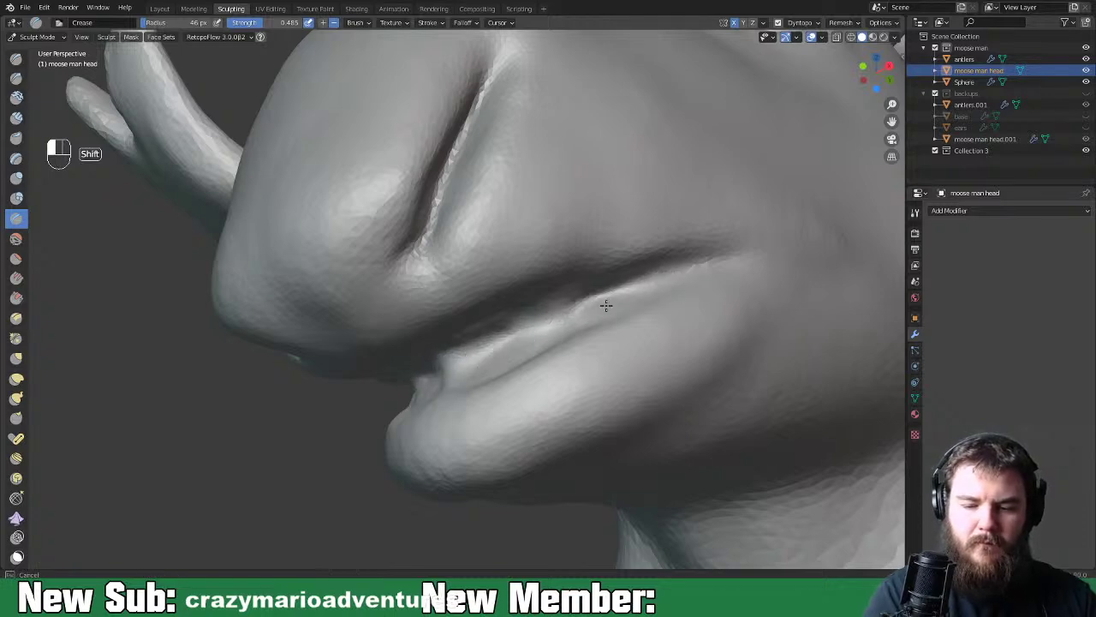
left_click_drag(518, 347, 592, 340, "shift")
Examine the shape of the mouth and lower lip from the front, the side and below
middle_click_drag(592, 340, 737, 340)
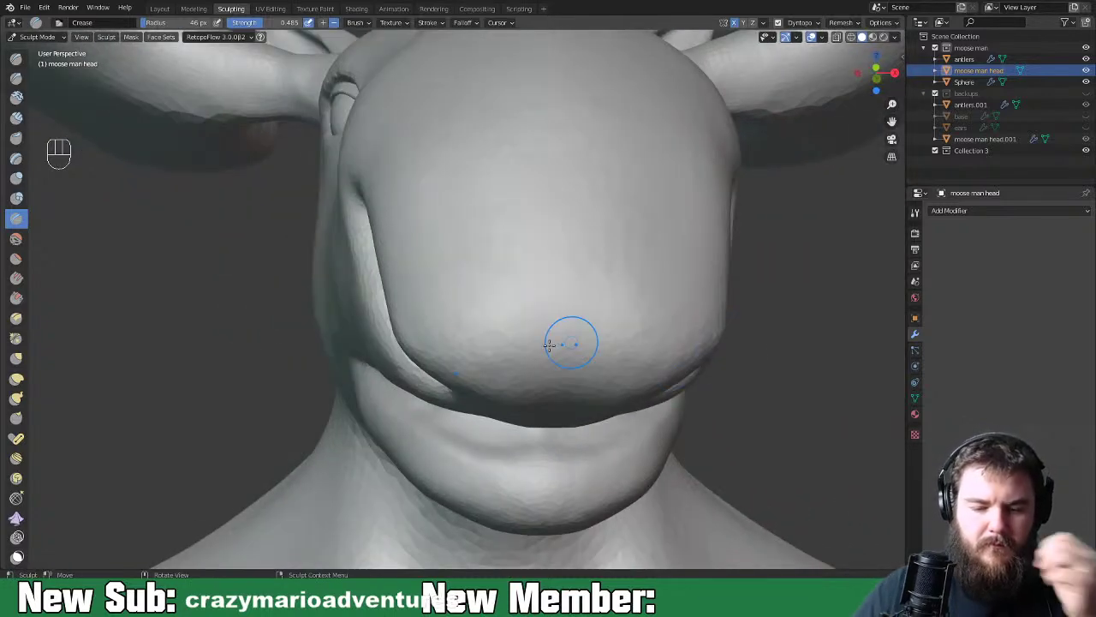
scroll(632, 338, "down", 10)
middle_click_drag(633, 338, 428, 321)
scroll(643, 426, "up", 3)
scroll(548, 384, "up", 3)
mouse_move(548, 384)
middle_mouse_down()
mouse_move(494, 335)
mouse_move(527, 386)
middle_mouse_up()
scroll(527, 385, "down", 3)
scroll(559, 437, "up", 4)
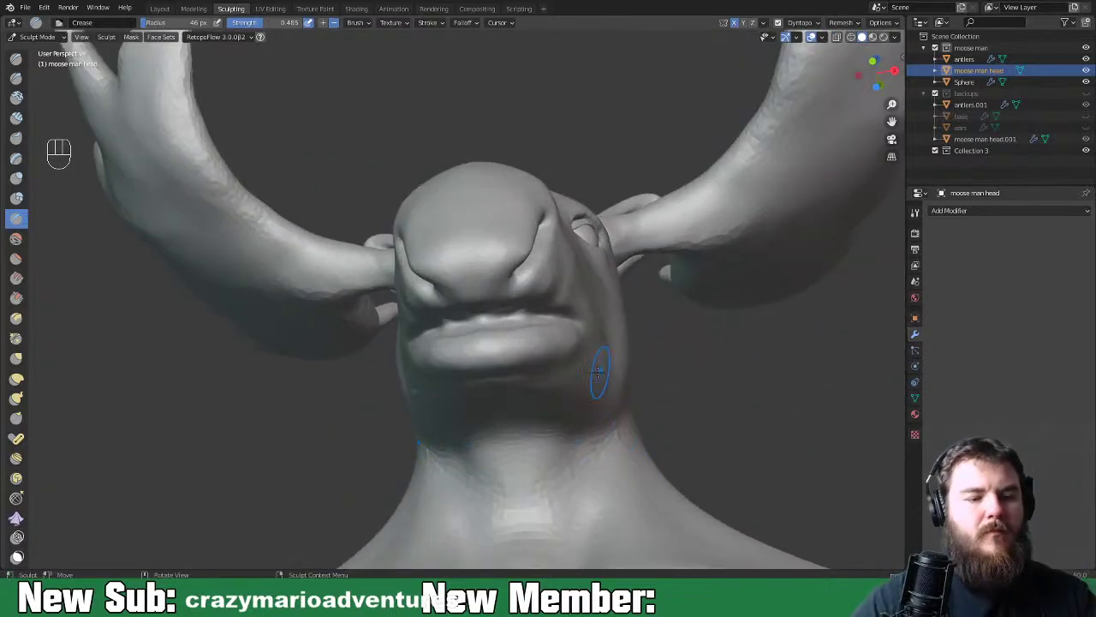
Build up the front of the throat with the Clay Strips brush at a 63 px radius and smooth it
key("space")
key("space")
key("space")
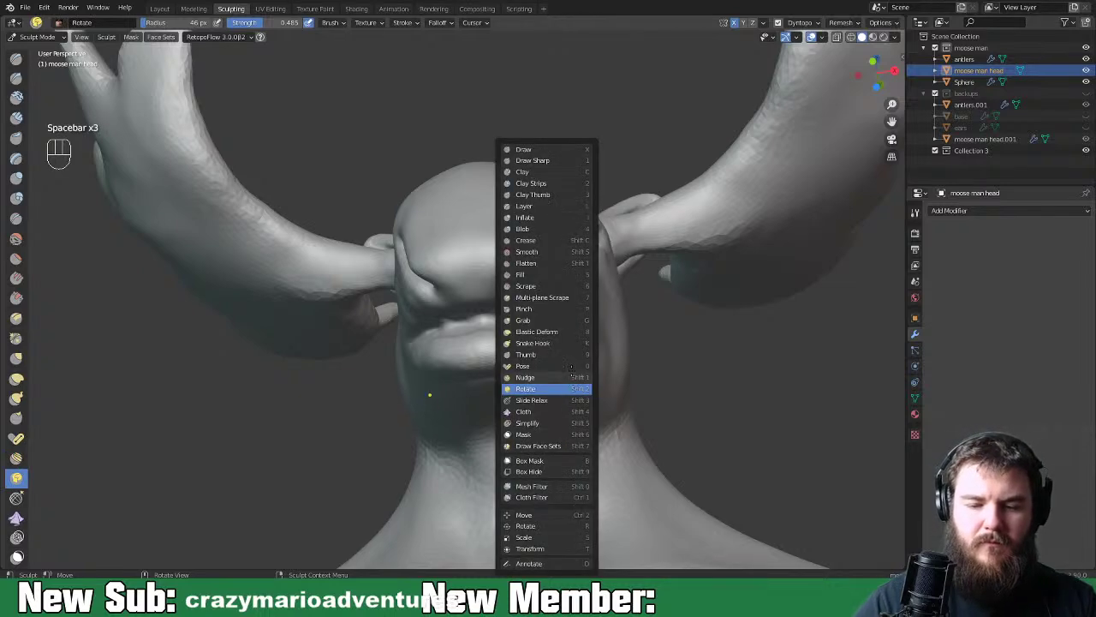
left_click(555, 184)
middle_click_drag(558, 220, 550, 421)
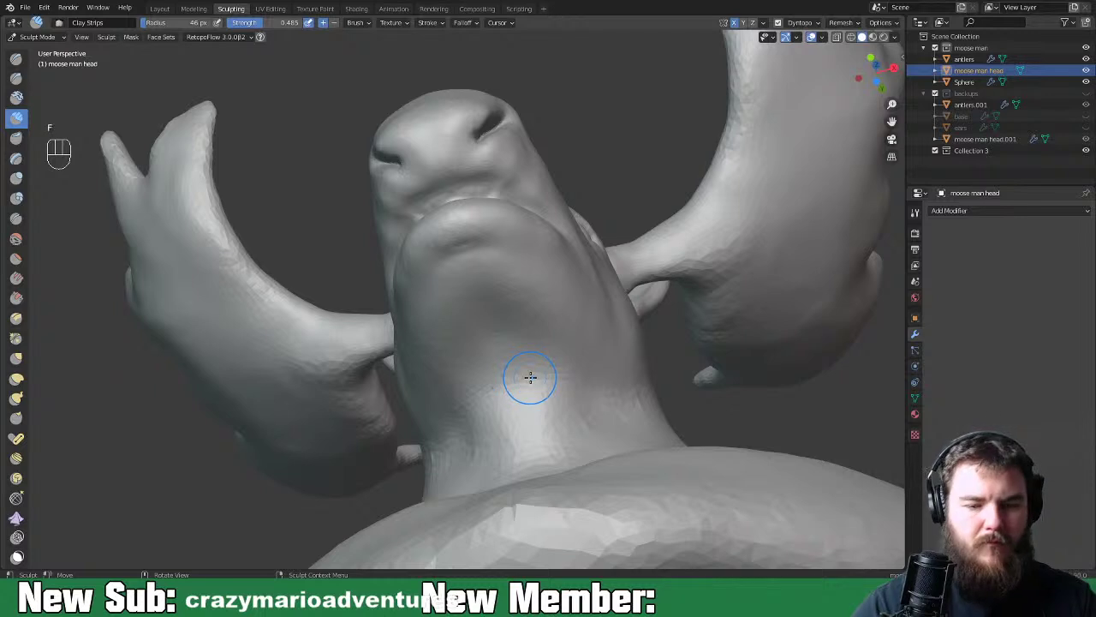
key("f")
left_click_drag(480, 413, 485, 478)
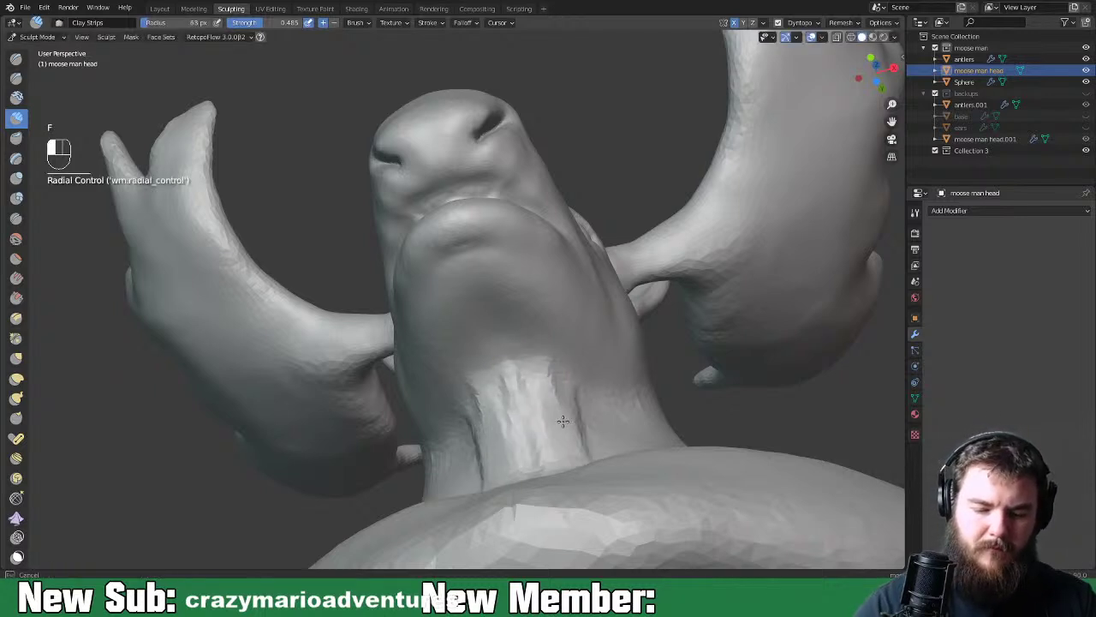
middle_click_drag(588, 453, 577, 489)
mouse_move(527, 473)
left_mouse_down()
mouse_move(514, 402)
mouse_move(466, 454)
mouse_move(462, 475)
left_mouse_up()
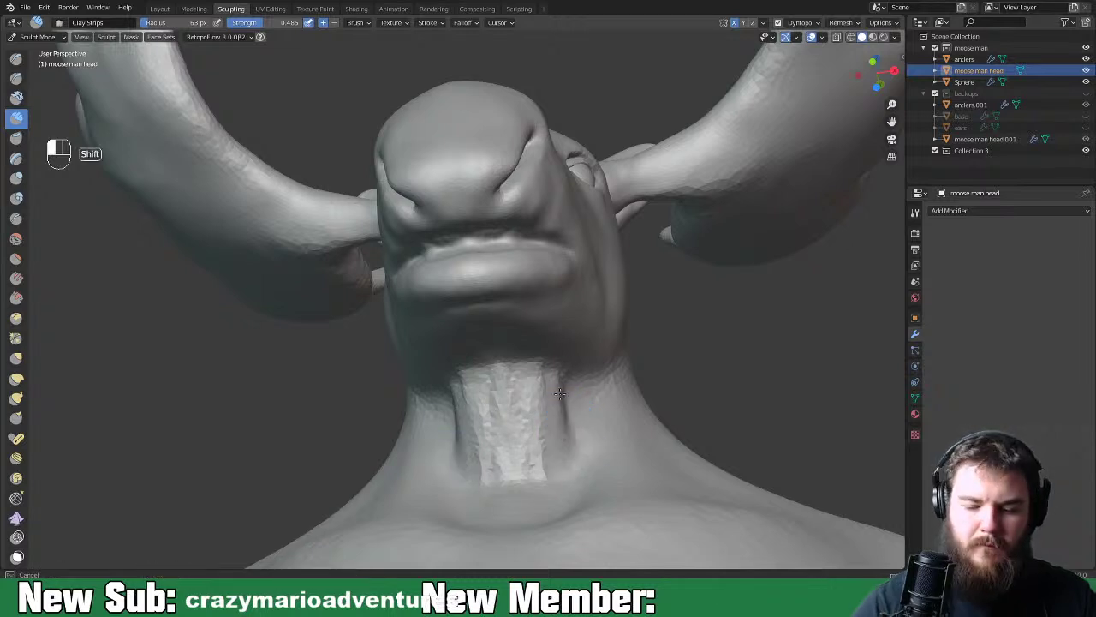
left_click_drag(557, 441, 529, 444, "shift")
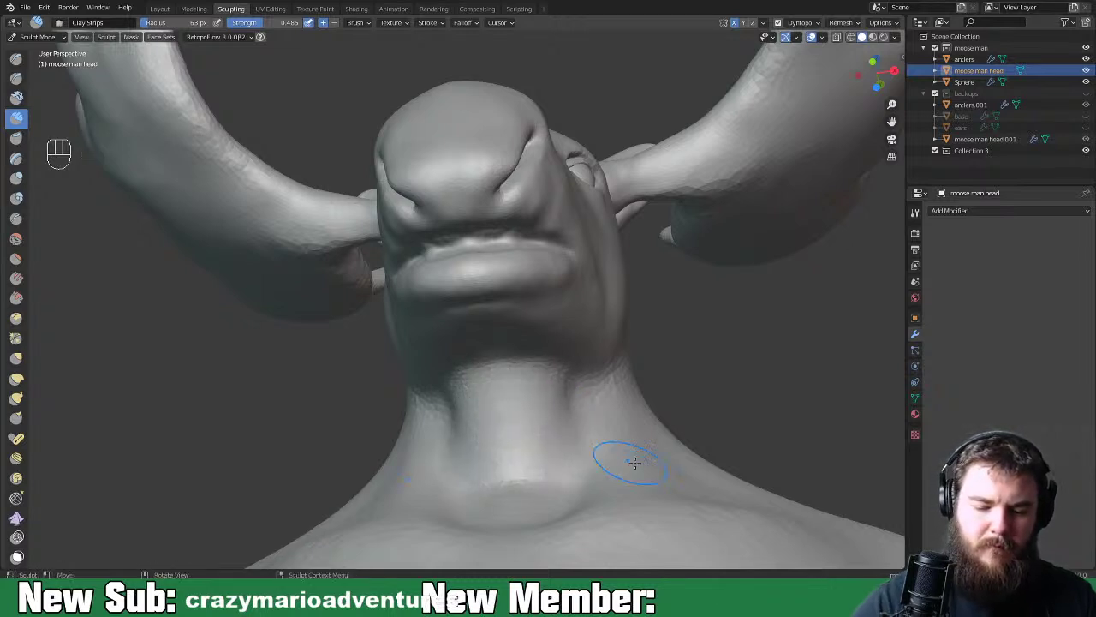
Add a neck muscle running from behind the jaw toward the chest with Clay Strips and smooth it into the neck
middle_click_drag(631, 460, 638, 460)
scroll(641, 459, "up", 3)
scroll(599, 407, "down", 3)
middle_click_drag(598, 407, 597, 460)
scroll(582, 428, "up", 3)
mouse_move(634, 214)
left_mouse_down()
mouse_move(585, 328)
mouse_move(638, 197)
mouse_move(612, 299)
mouse_move(542, 366)
mouse_move(481, 375)
mouse_move(549, 355)
mouse_move(624, 191)
mouse_move(466, 383)
left_mouse_up()
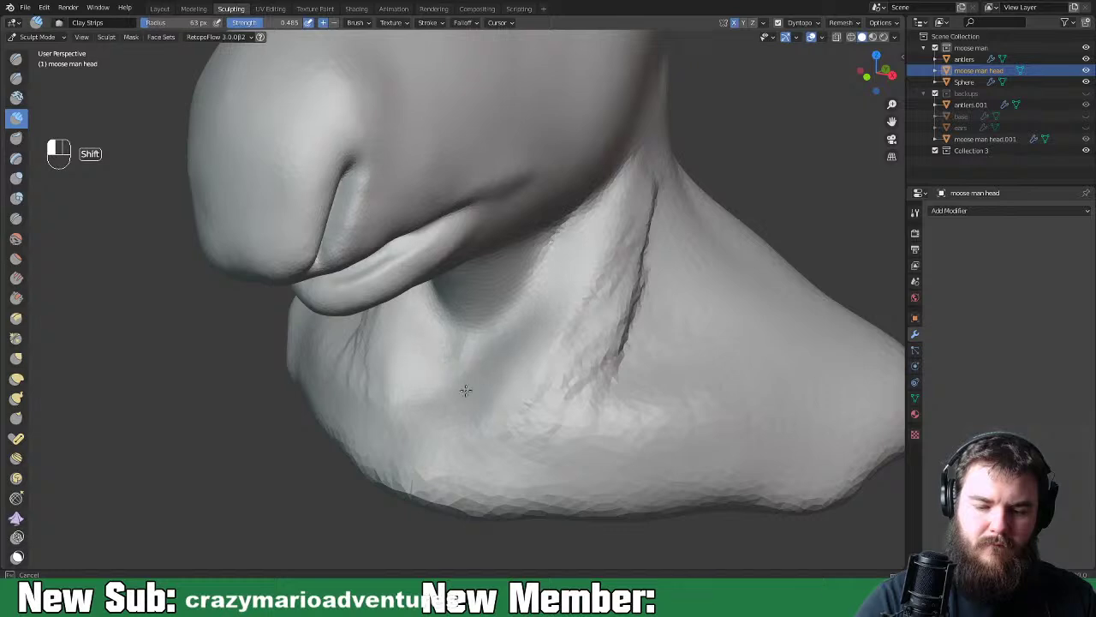
mouse_move(507, 309)
left_mouse_down("shift")
mouse_move(621, 274)
mouse_move(626, 331)
left_mouse_up("shift")
left_click_drag(618, 279, 609, 257, "shift")
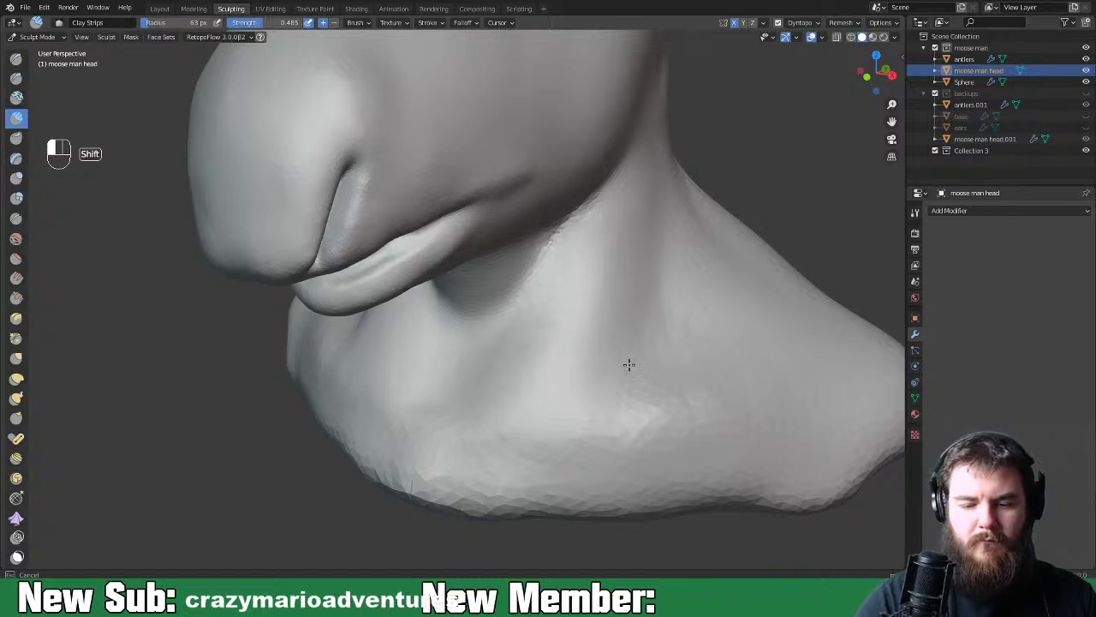
left_click_drag(628, 365, 699, 261, "shift")
Build up the side of the neck and shoulder with Clay Strips and smooth the added volume
scroll(607, 460, "down", 6)
middle_click_drag(607, 460, 505, 254)
scroll(505, 254, "up", 4)
middle_click_drag(692, 355, 632, 346)
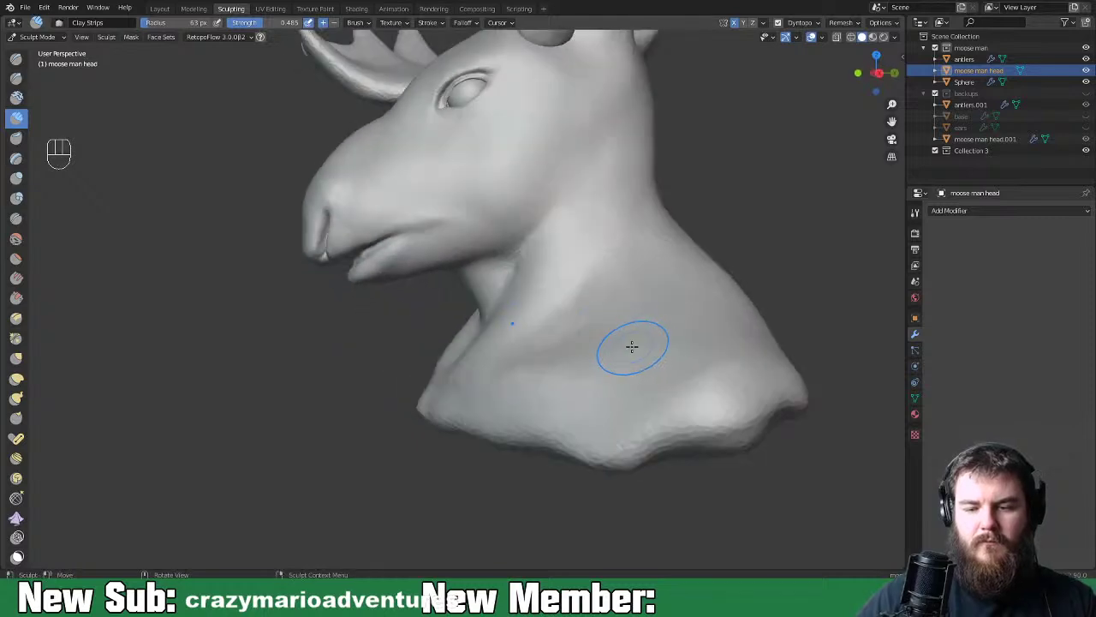
middle_click_drag(657, 386, 565, 435, "shift")
mouse_move(567, 310)
middle_mouse_down()
mouse_move(590, 309)
mouse_move(554, 321)
middle_mouse_up()
left_click_drag(545, 377, 548, 452)
left_click_drag(600, 343, 604, 449)
mouse_move(568, 348)
left_mouse_down("shift")
mouse_move(611, 382)
mouse_move(581, 276)
left_mouse_up("shift")
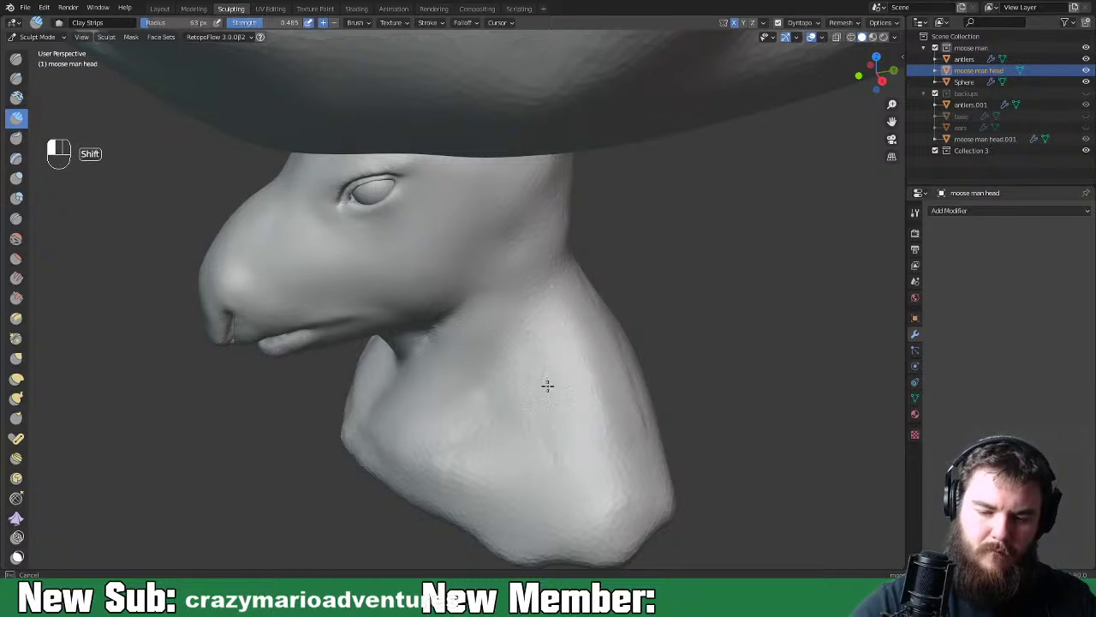
Carve hollows above the chest between the neck and shoulders with subtractive Clay Strips strokes
mouse_move(512, 379)
middle_mouse_down()
mouse_move(557, 365)
mouse_move(517, 367)
middle_mouse_up()
mouse_move(486, 377)
left_mouse_down("ctrl")
mouse_move(465, 342)
mouse_move(393, 410)
left_mouse_up("ctrl")
mouse_move(458, 427)
left_mouse_down("ctrl")
mouse_move(506, 318)
mouse_move(477, 339)
mouse_move(556, 379)
left_mouse_up("ctrl")
middle_click_drag(556, 379, 660, 371)
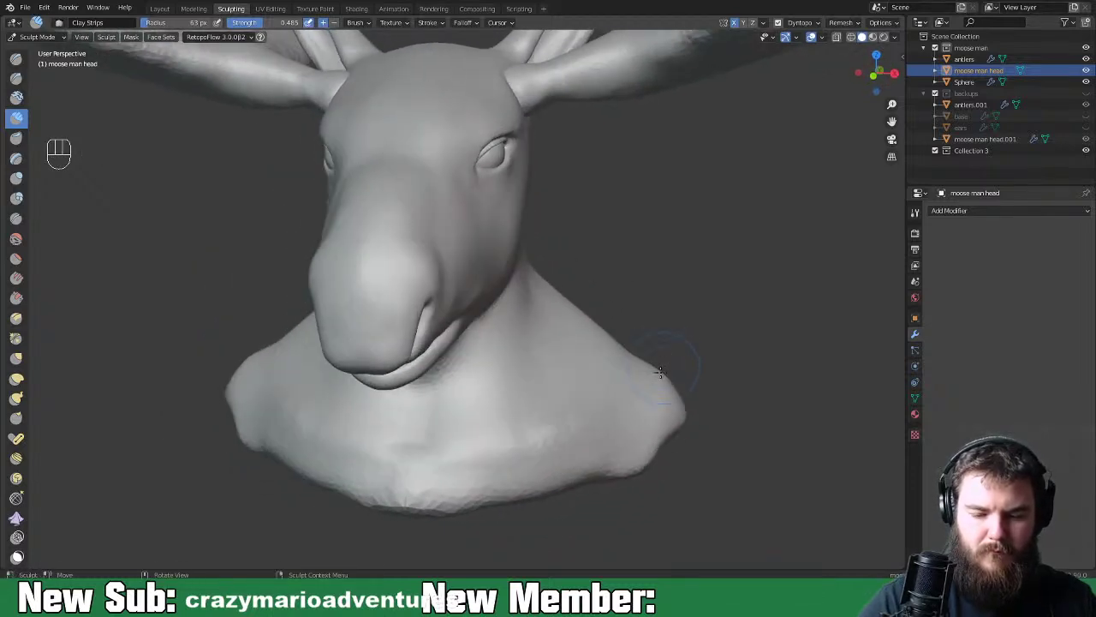
mouse_move(508, 411)
left_mouse_down("ctrl")
mouse_move(466, 417)
mouse_move(569, 373)
mouse_move(558, 362)
mouse_move(525, 380)
mouse_move(634, 372)
left_mouse_up("ctrl")
Build up the collarbones and the chest below them with Clay Strips at a 45 px radius
mouse_move(633, 371)
middle_mouse_down()
mouse_move(753, 377)
mouse_move(651, 374)
mouse_move(665, 370)
mouse_move(550, 440)
middle_mouse_up()
key("f")
left_click(488, 429)
middle_click_drag(487, 429, 506, 448)
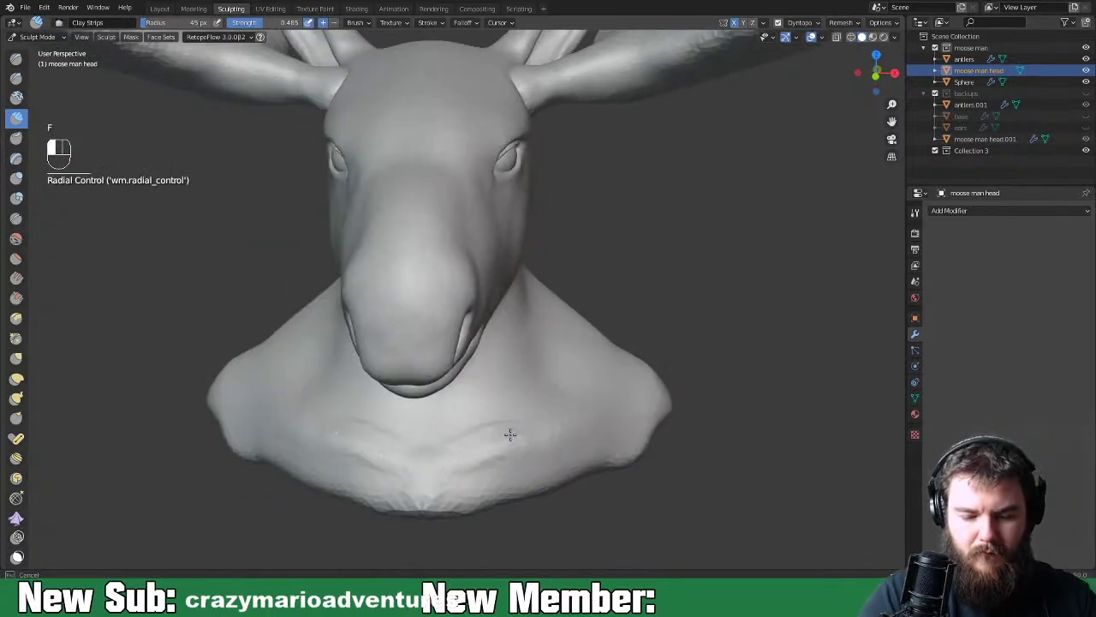
mouse_move(526, 423)
left_mouse_down()
mouse_move(565, 418)
mouse_move(442, 469)
left_mouse_up()
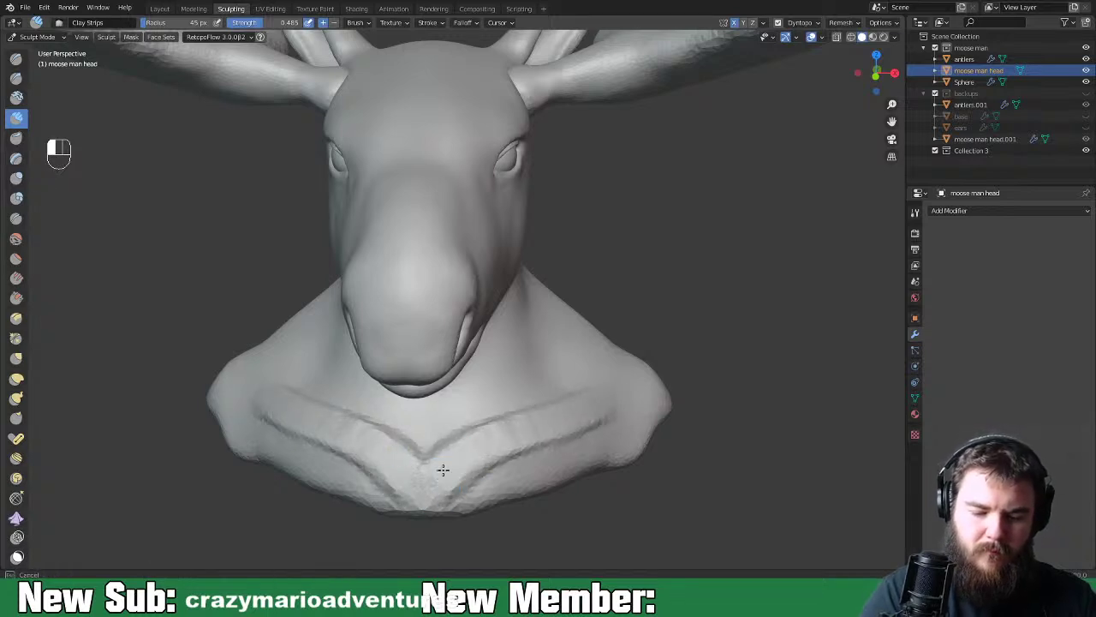
left_click_drag(519, 476, 560, 472)
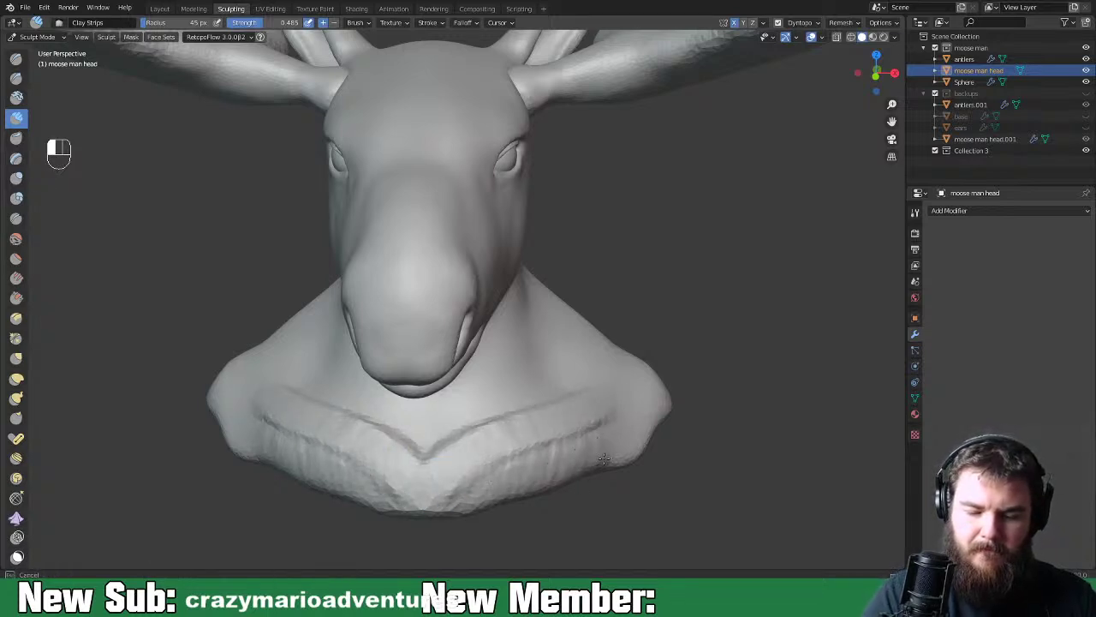
left_click_drag(488, 484, 445, 495)
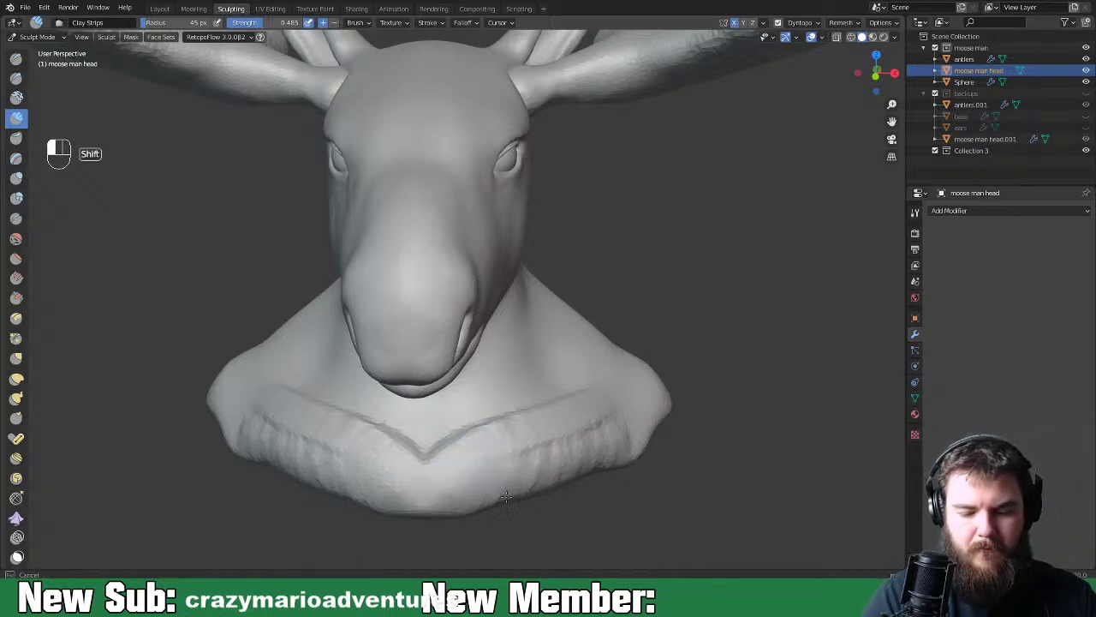
Smooth the collarbones and chest so the clay strokes blend into the bust
mouse_move(454, 458)
left_mouse_down("shift")
mouse_move(619, 392)
mouse_move(428, 453)
mouse_move(609, 392)
mouse_move(587, 387)
mouse_move(509, 408)
left_mouse_up("shift")
left_click_drag(451, 435, 638, 396, "shift")
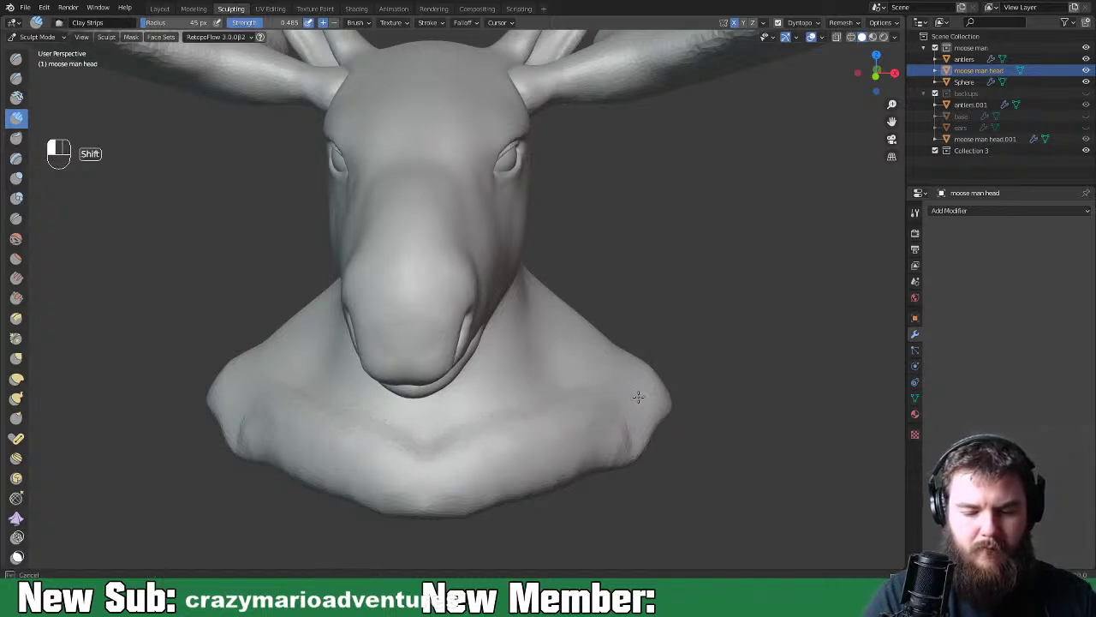
left_click_drag(608, 459, 583, 440, "shift")
Reshape the front edge of the chest in side view with the Grab brush at a 102 px radius
mouse_move(583, 440)
middle_mouse_down()
mouse_move(503, 433)
mouse_move(489, 443)
mouse_move(529, 433)
mouse_move(514, 443)
middle_mouse_up()
key("f")
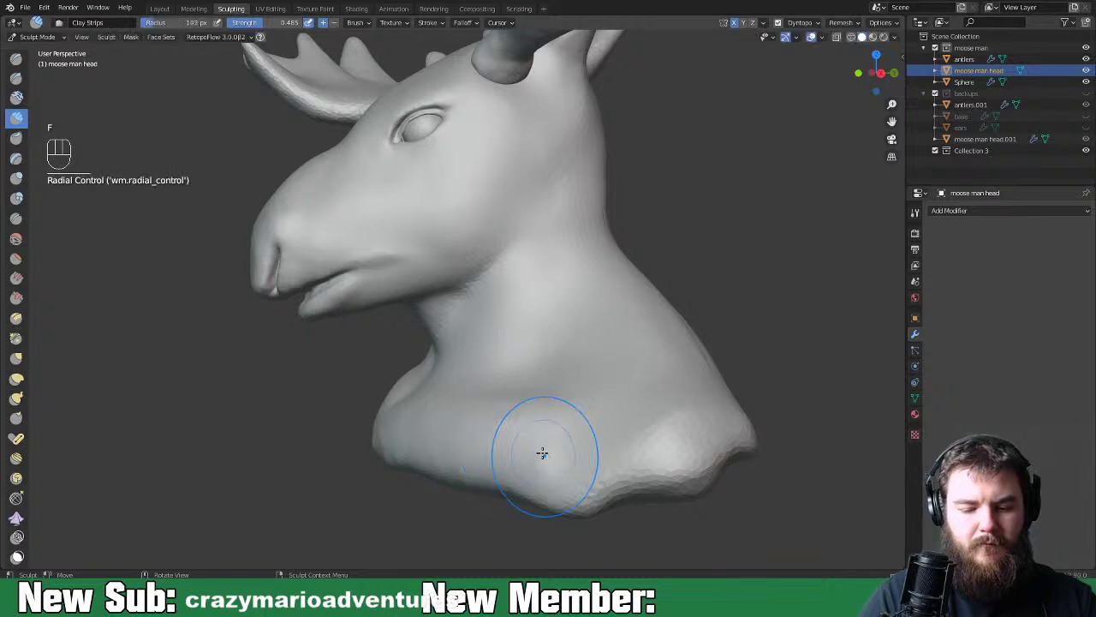
key("space")
key("space")
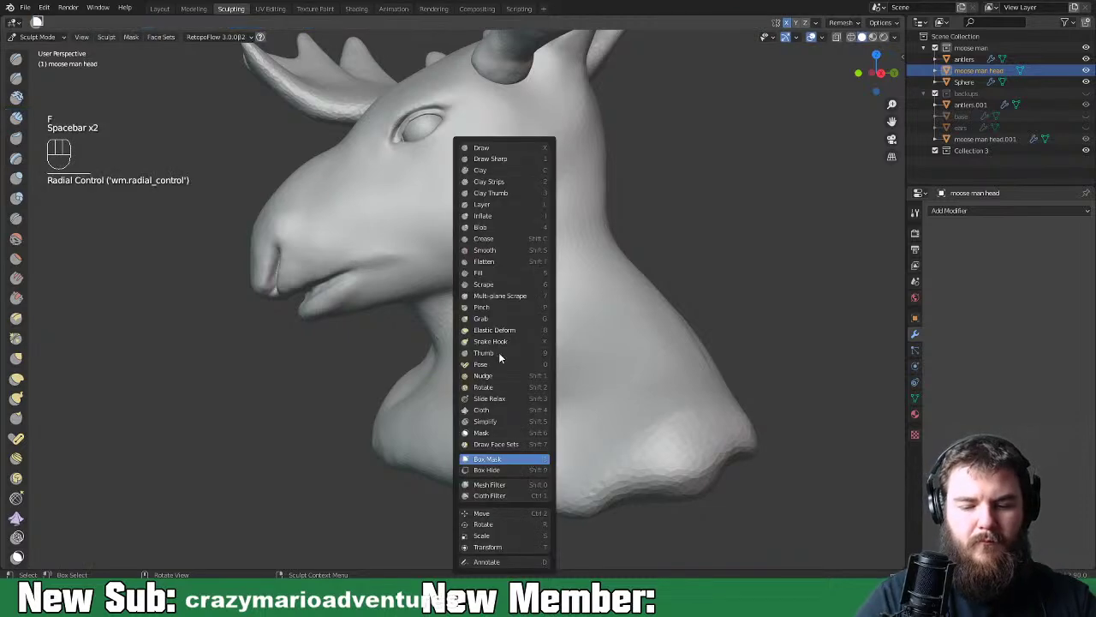
left_click(502, 319)
left_click_drag(385, 428, 433, 424)
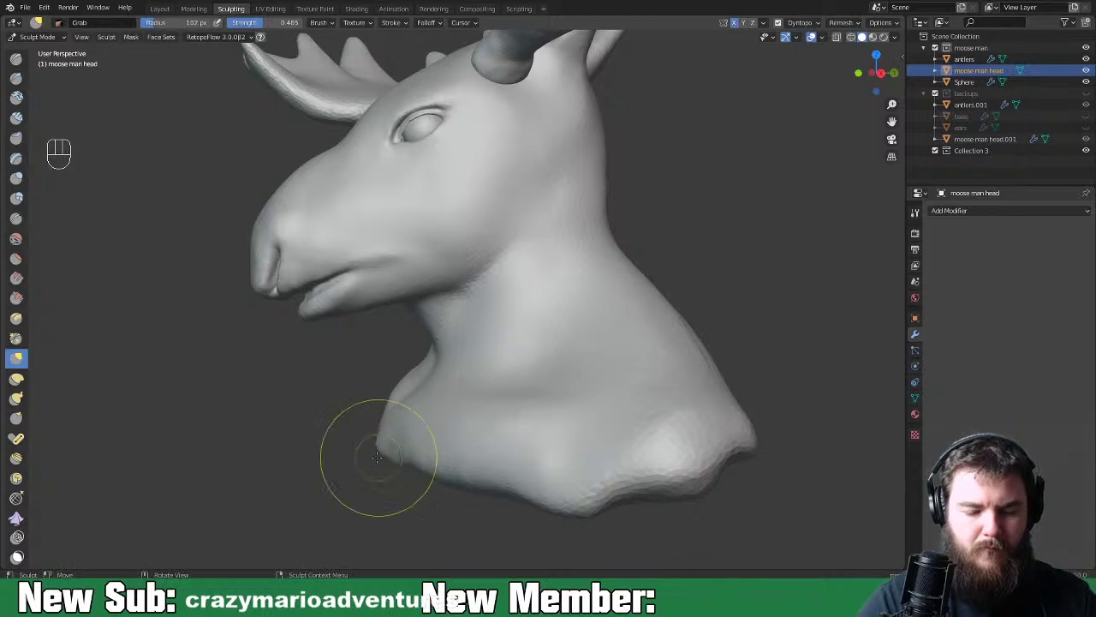
Adjust the chest and shoulder contour with the Grab brush and smooth the lower chest
mouse_move(489, 431)
middle_mouse_down()
mouse_move(582, 362)
mouse_move(576, 353)
mouse_move(652, 381)
mouse_move(506, 467)
mouse_move(575, 440)
mouse_move(619, 438)
middle_mouse_up()
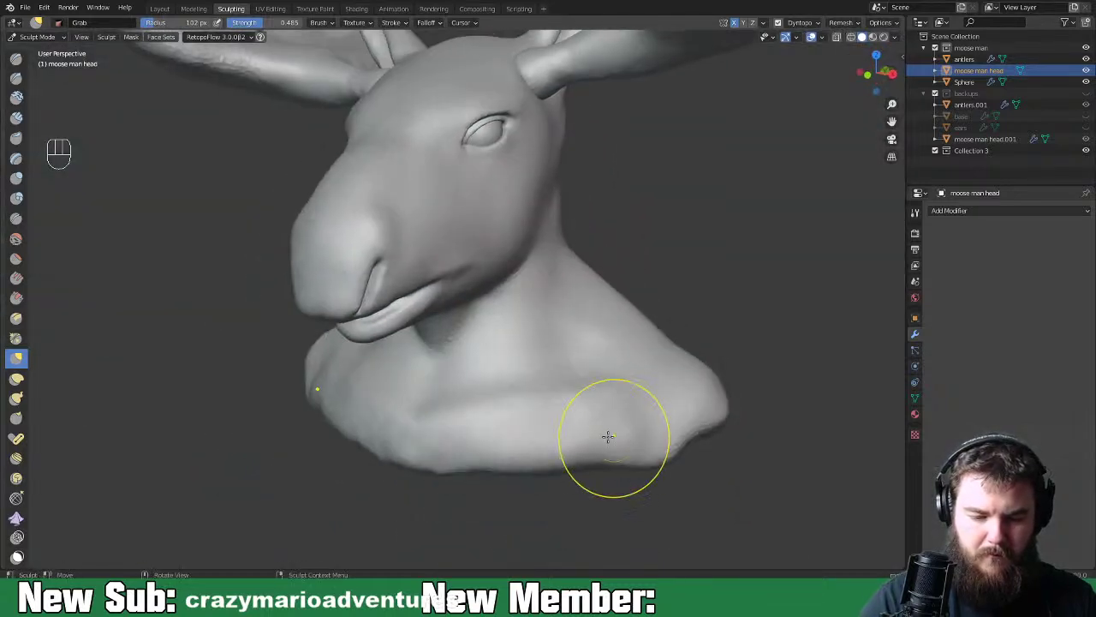
left_click_drag(499, 416, 619, 399)
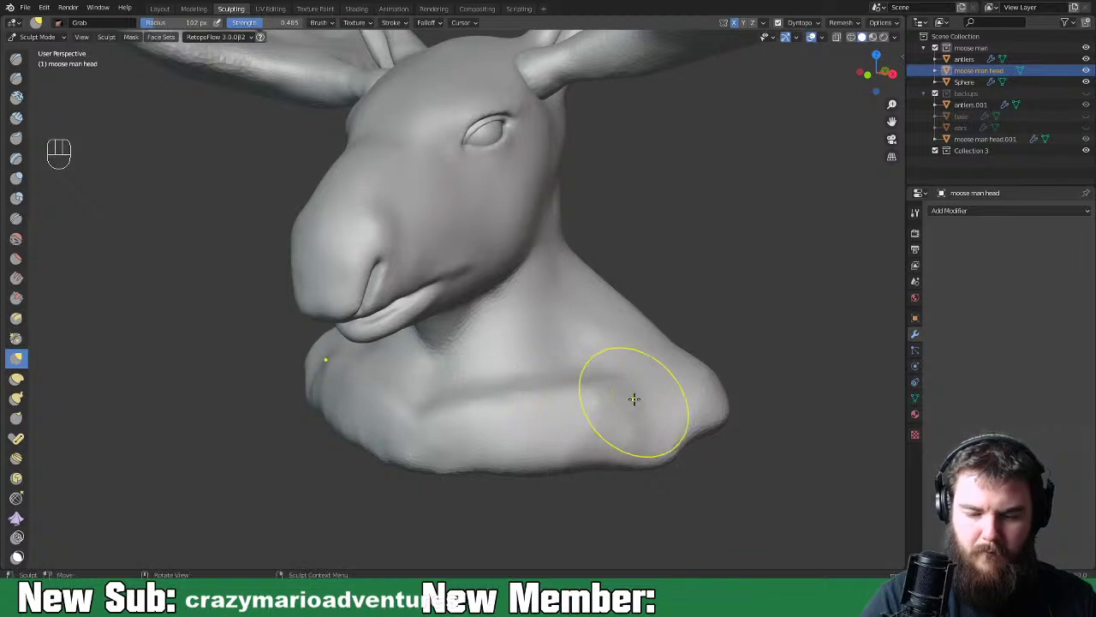
mouse_move(656, 406)
middle_mouse_down()
mouse_move(786, 372)
mouse_move(722, 367)
middle_mouse_up()
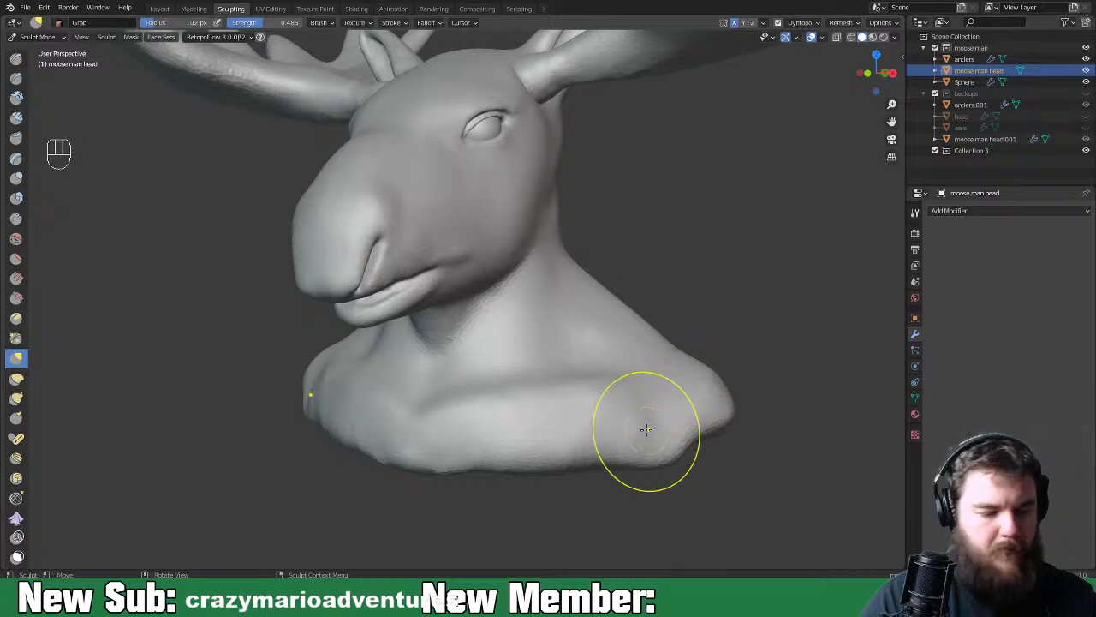
left_click_drag(637, 421, 629, 429, "shift")
left_click_drag(553, 437, 440, 451, "shift")
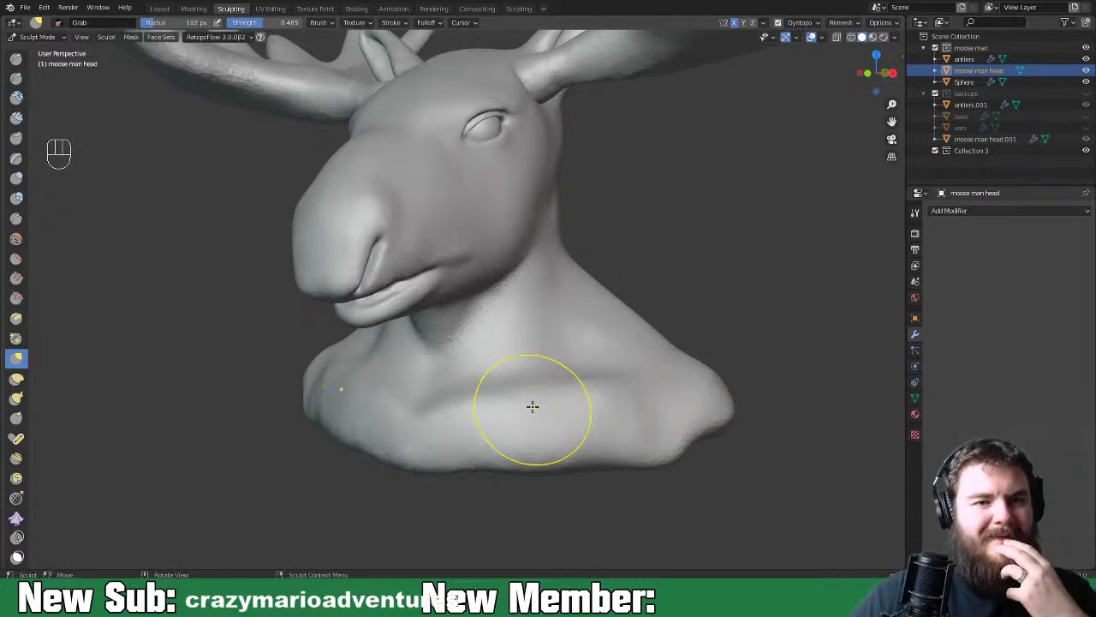
Save the file with the whole bust in view
scroll(531, 403, "down", 5)
mouse_move(482, 399)
middle_mouse_down()
mouse_move(630, 412)
mouse_move(244, 412)
mouse_move(482, 422)
middle_mouse_up()
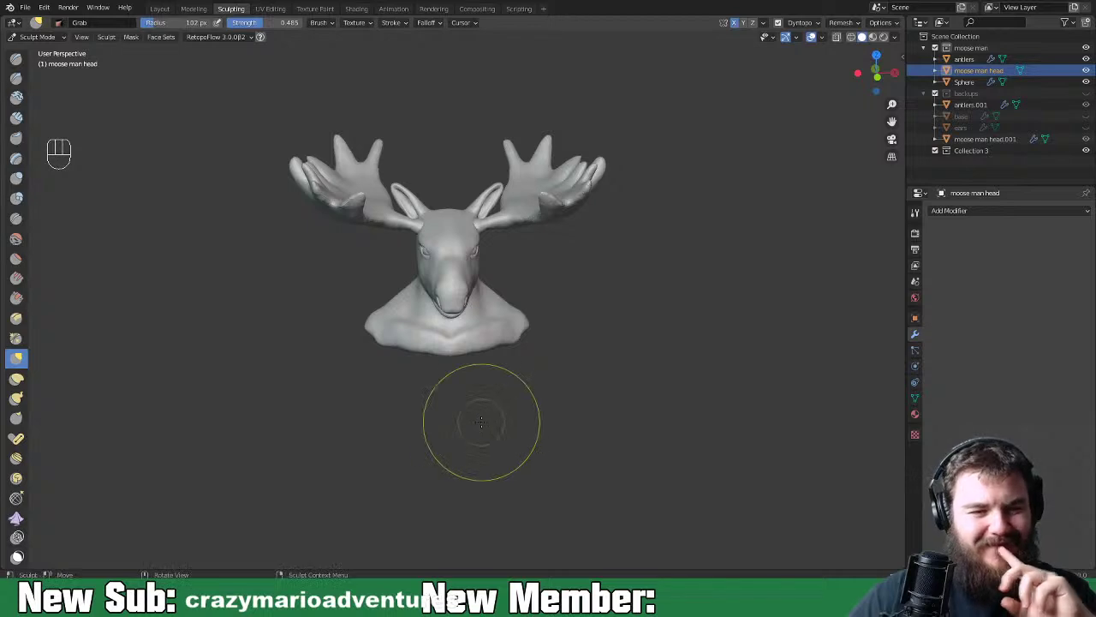
key("ctrl+s")
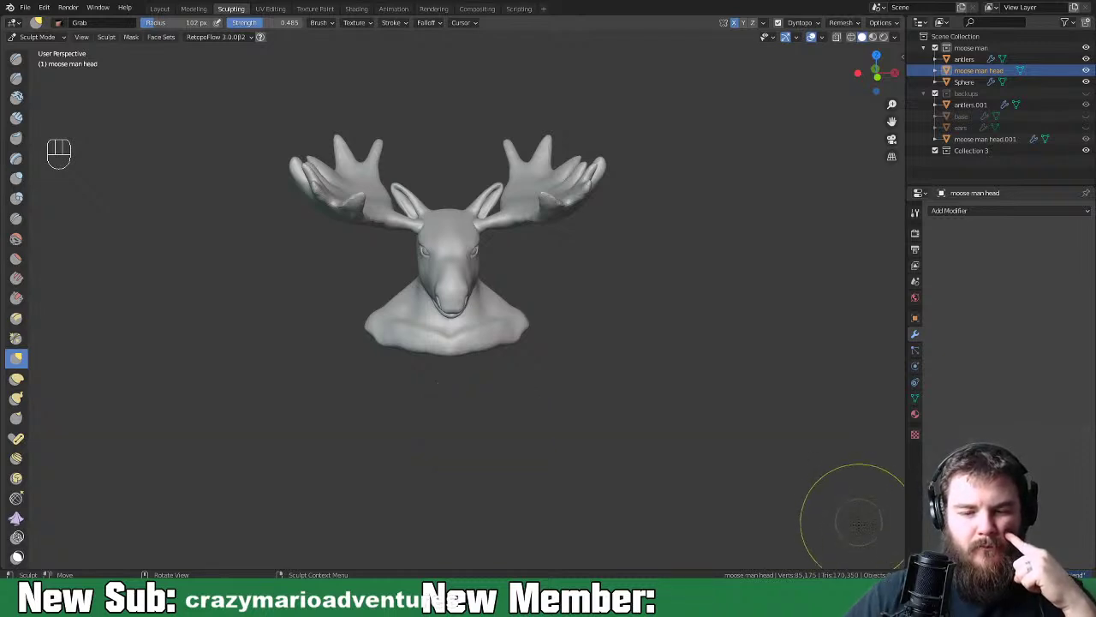
Examine the overall proportions of the bust from the front and the side
middle_click_drag(748, 399, 674, 435)
middle_click_drag(765, 436, 718, 400)
middle_click_drag(670, 450, 695, 468)
middle_click_drag(757, 481, 739, 472)
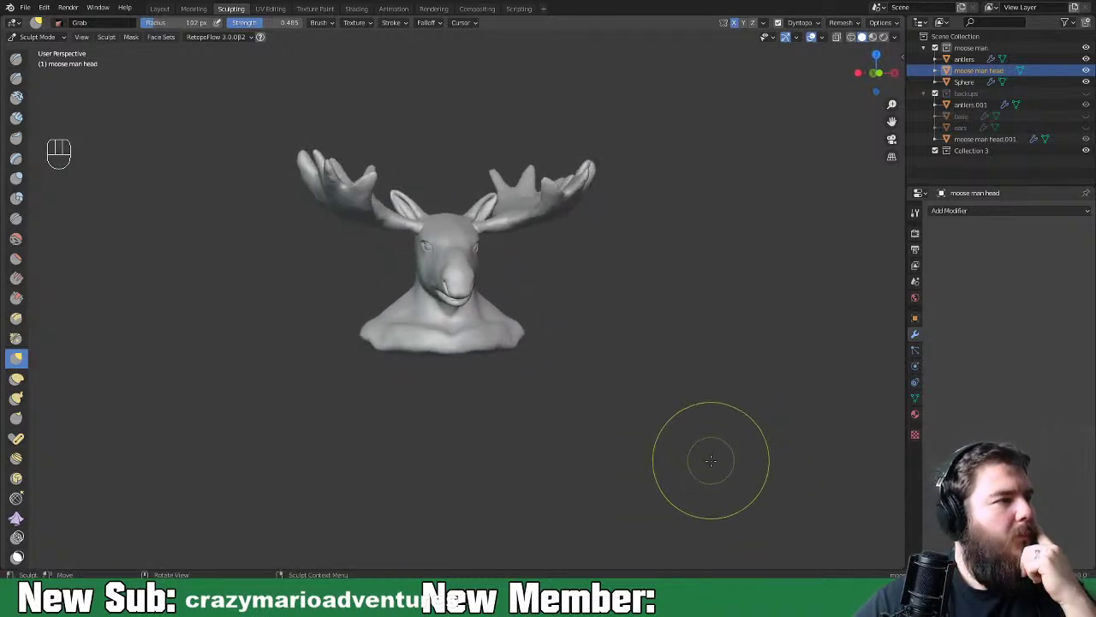
middle_click_drag(726, 420, 734, 432)
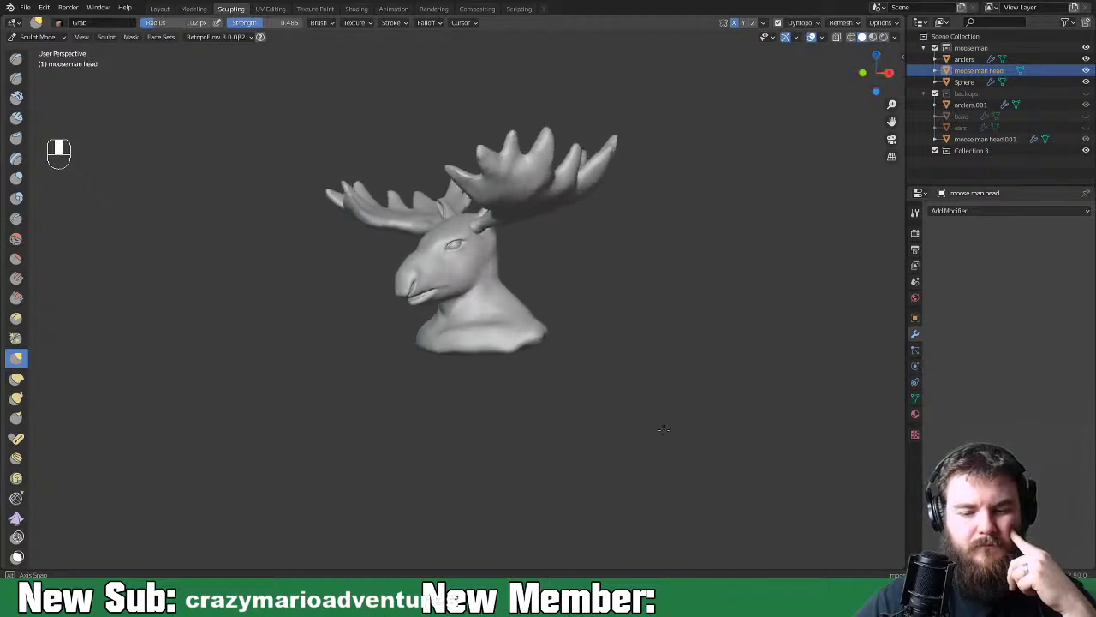
mouse_move(783, 452)
middle_mouse_down()
mouse_move(816, 450)
mouse_move(714, 426)
mouse_move(642, 446)
mouse_move(687, 452)
mouse_move(692, 438)
mouse_move(734, 448)
mouse_move(640, 475)
mouse_move(654, 465)
middle_mouse_up()
scroll(609, 382, "up", 8)
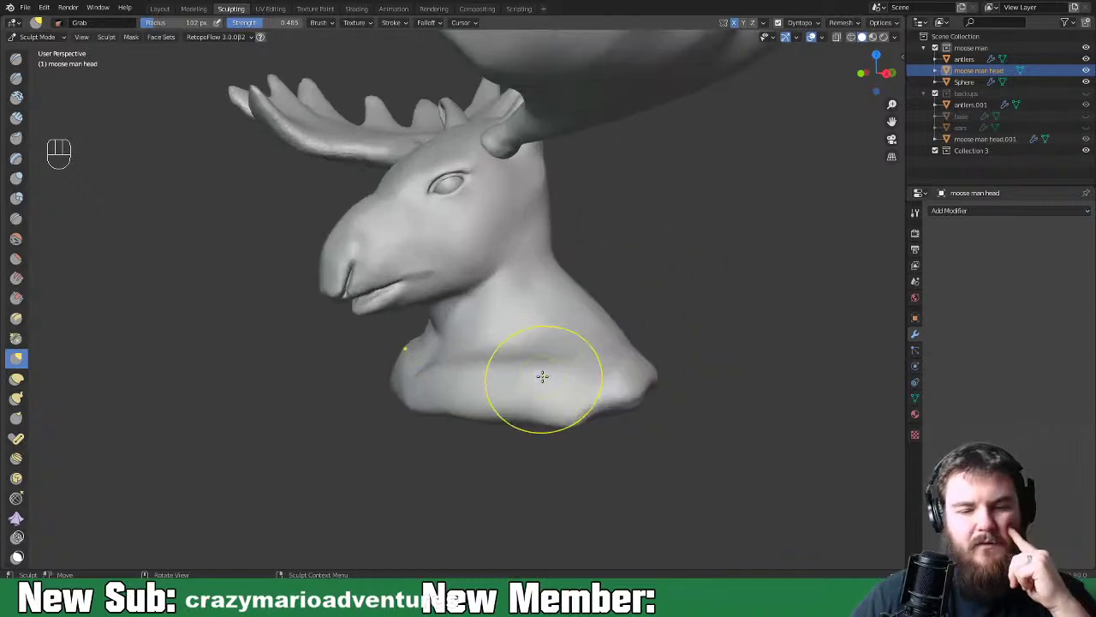
scroll(435, 297, "up", 3)
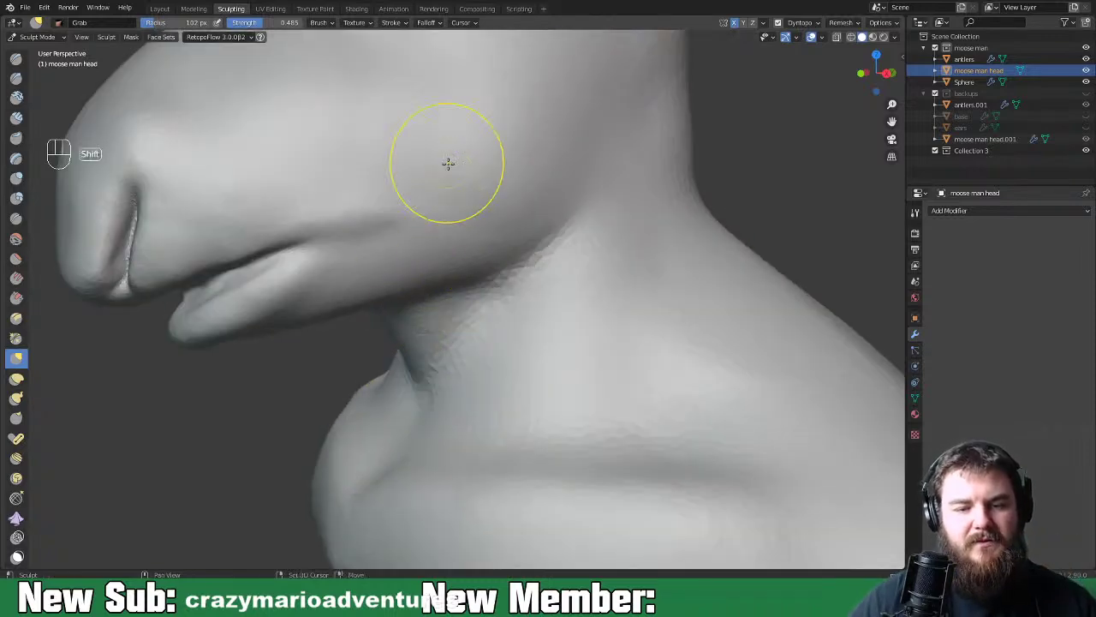
Nudge the inner corner of the eye with the Grab brush
middle_click_drag(448, 164, 506, 375)
mouse_move(506, 318)
middle_mouse_down()
mouse_move(514, 350)
mouse_move(481, 382)
middle_mouse_up()
left_click_drag(458, 377, 465, 374)
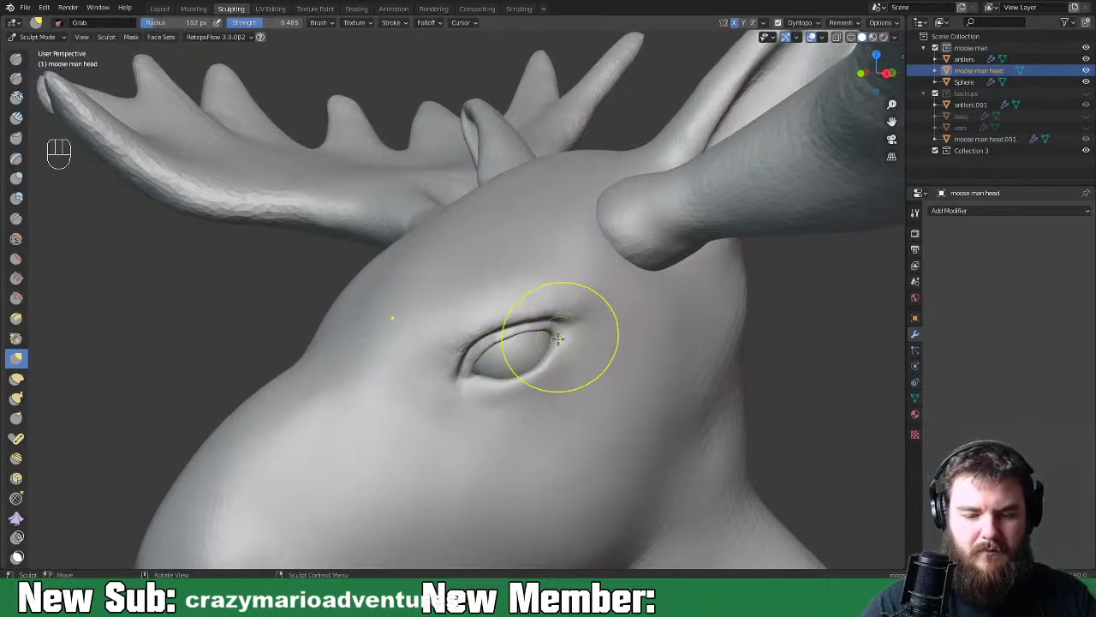
middle_click_drag(489, 366, 515, 345)
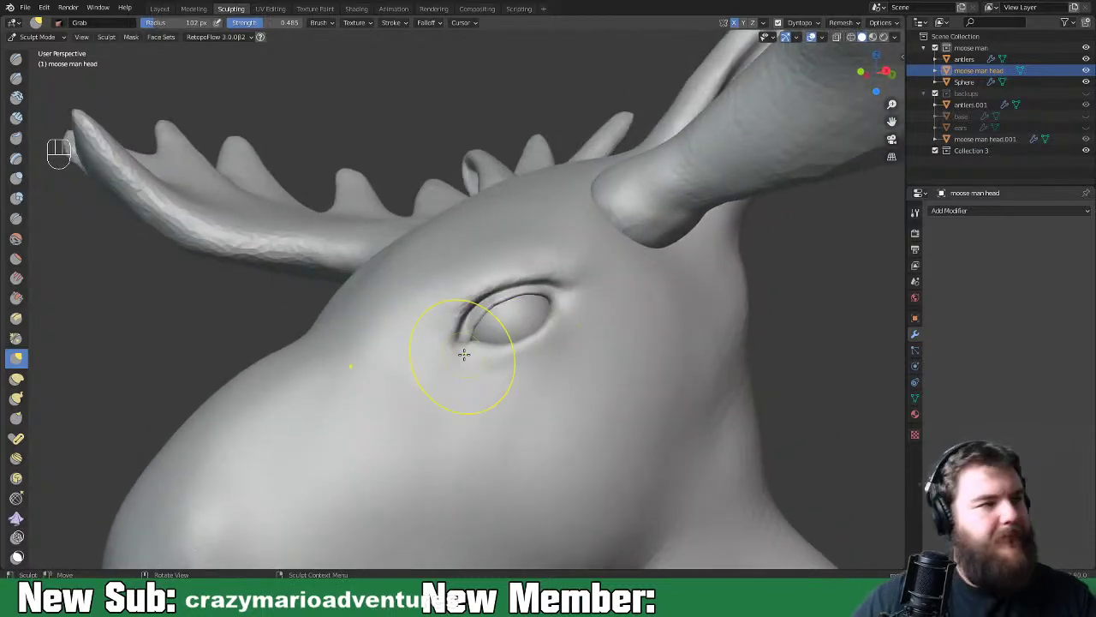
Smooth the skin around the eye's inner corner and upper lid at a 69 px radius and 0.370 strength
scroll(465, 351, "up", 2)
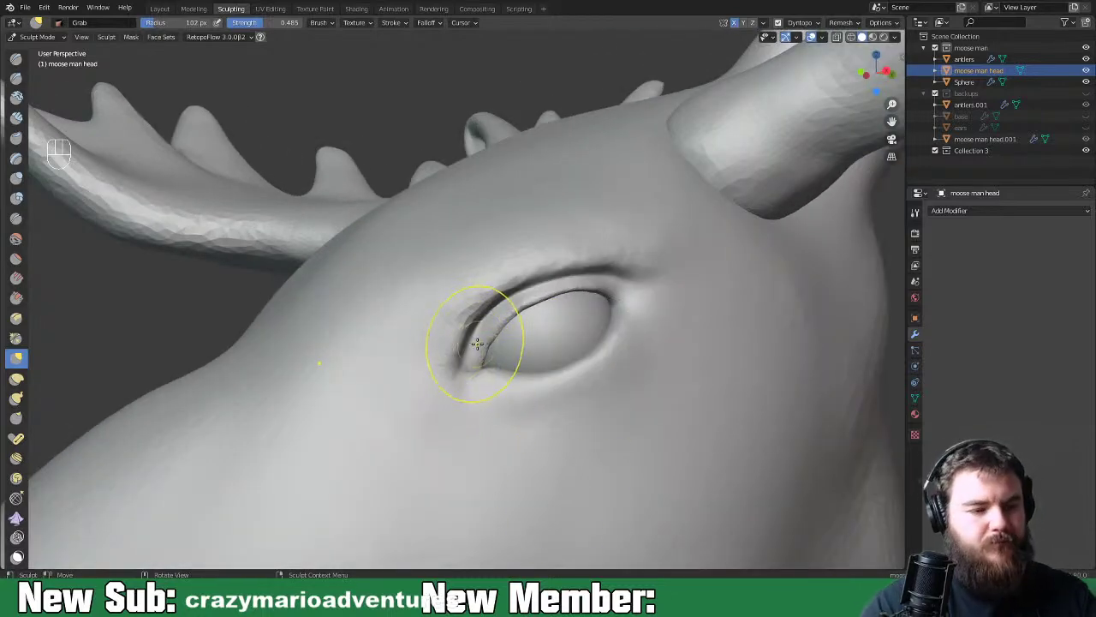
key("f")
left_click(459, 346)
key("shift+f")
left_click(461, 349)
left_click_drag(477, 330, 458, 358, "shift")
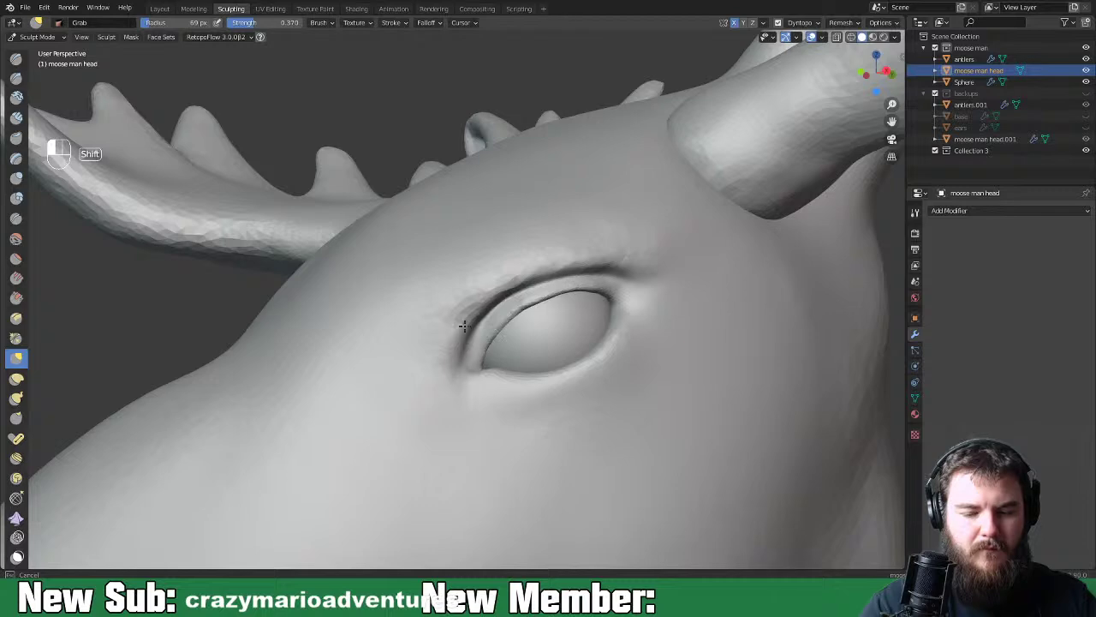
mouse_move(528, 367)
middle_mouse_down()
mouse_move(718, 385)
mouse_move(525, 392)
middle_mouse_up()
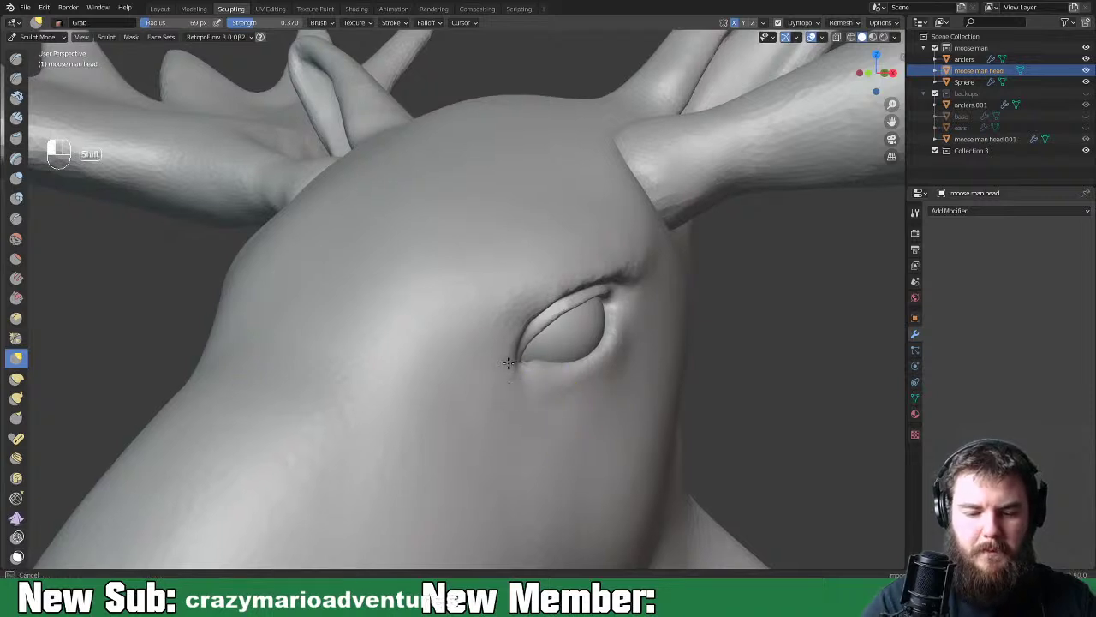
Save the file again and view the full bust from the front
middle_click_drag(773, 414, 795, 440)
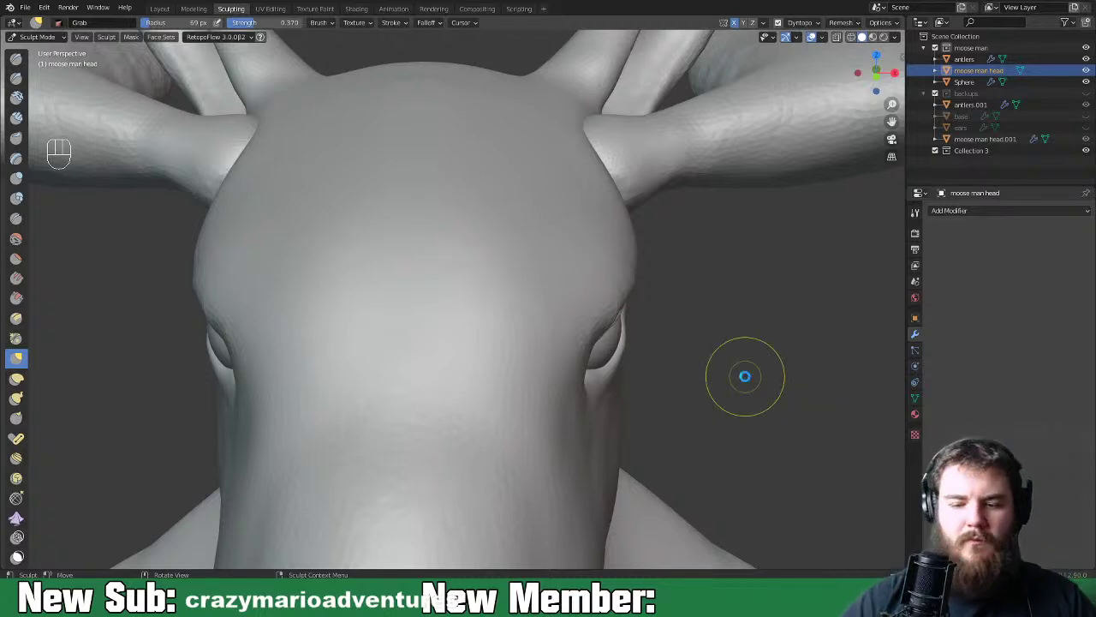
scroll(736, 342, "down", 6)
key("ctrl+s")
mouse_move(719, 350)
middle_mouse_down()
mouse_move(660, 377)
mouse_move(774, 366)
mouse_move(724, 384)
middle_mouse_up()
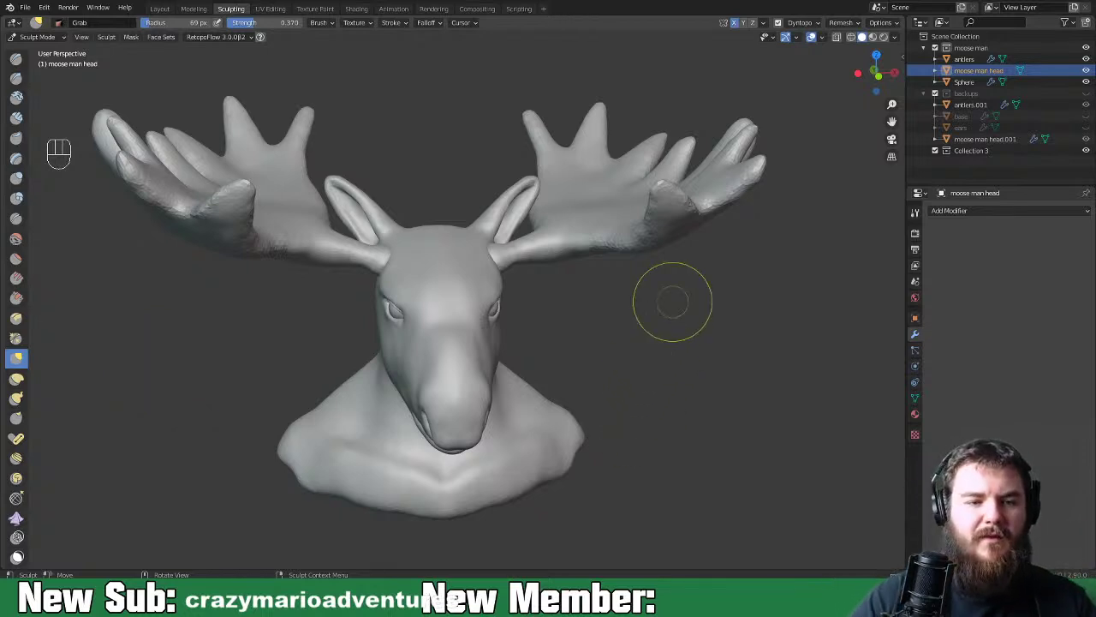
Switch to the Layout workspace in Object Mode and rename the Sphere object as eyes
left_click(166, 11)
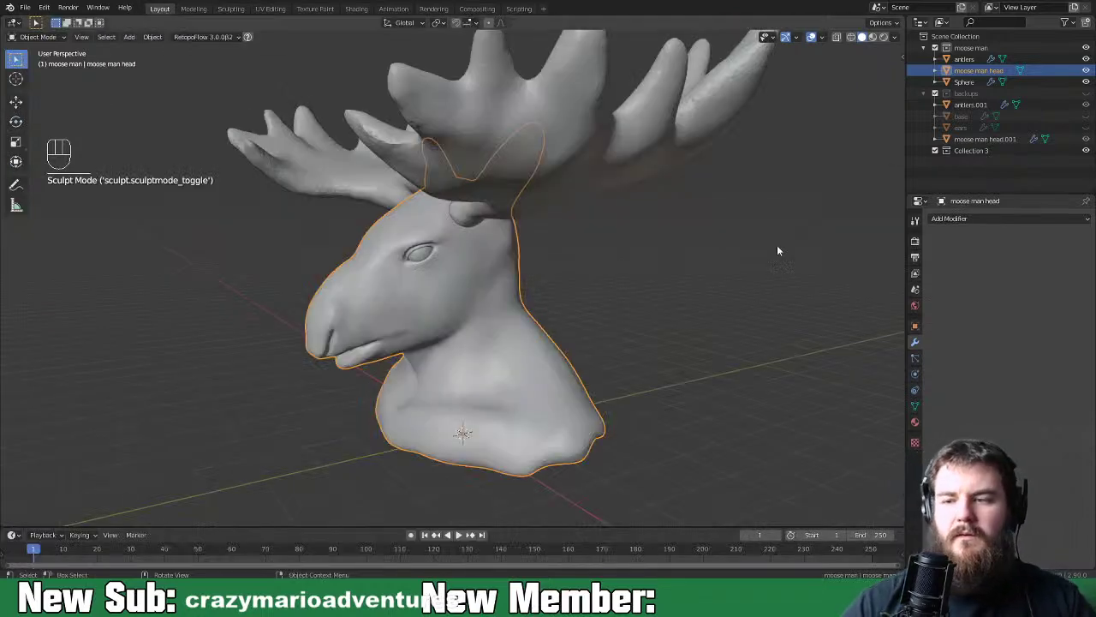
middle_click_drag(690, 307, 796, 337)
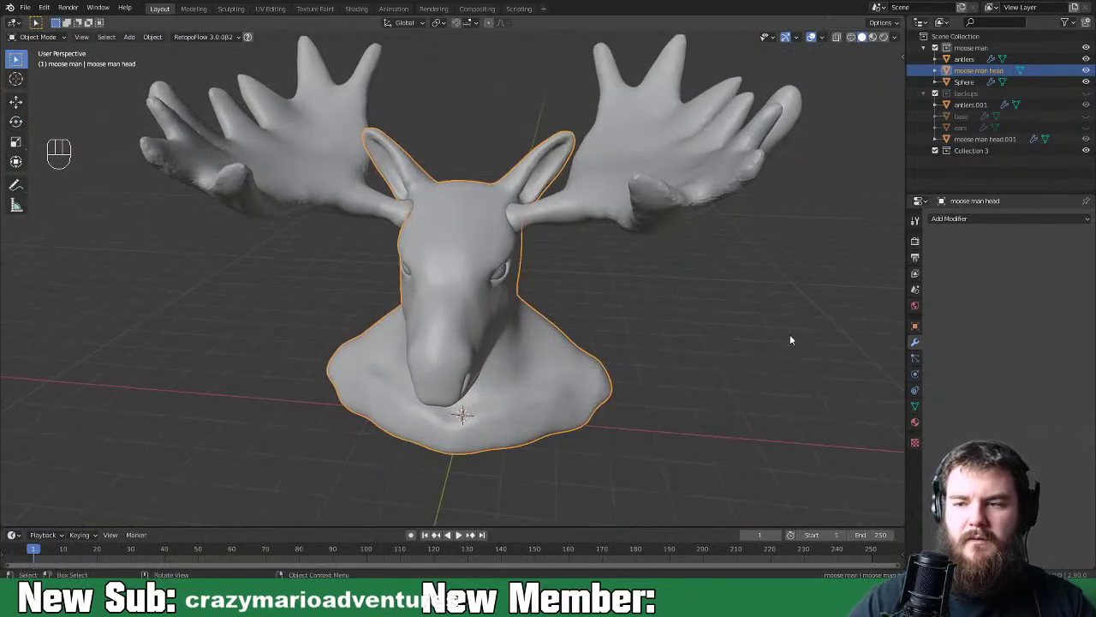
left_click(965, 81)
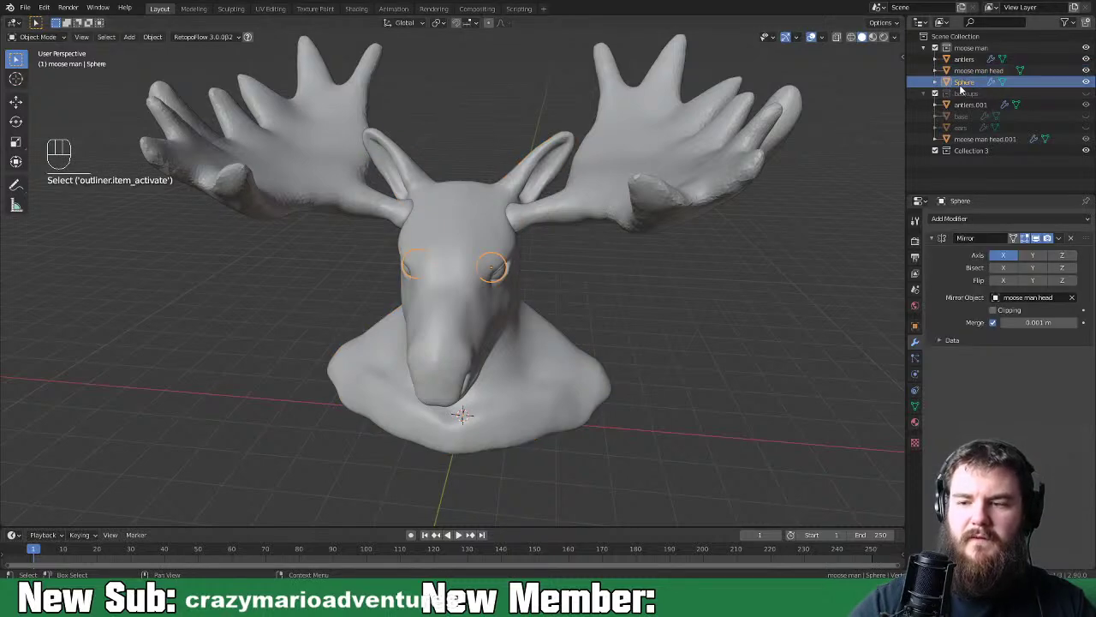
double_click(965, 81)
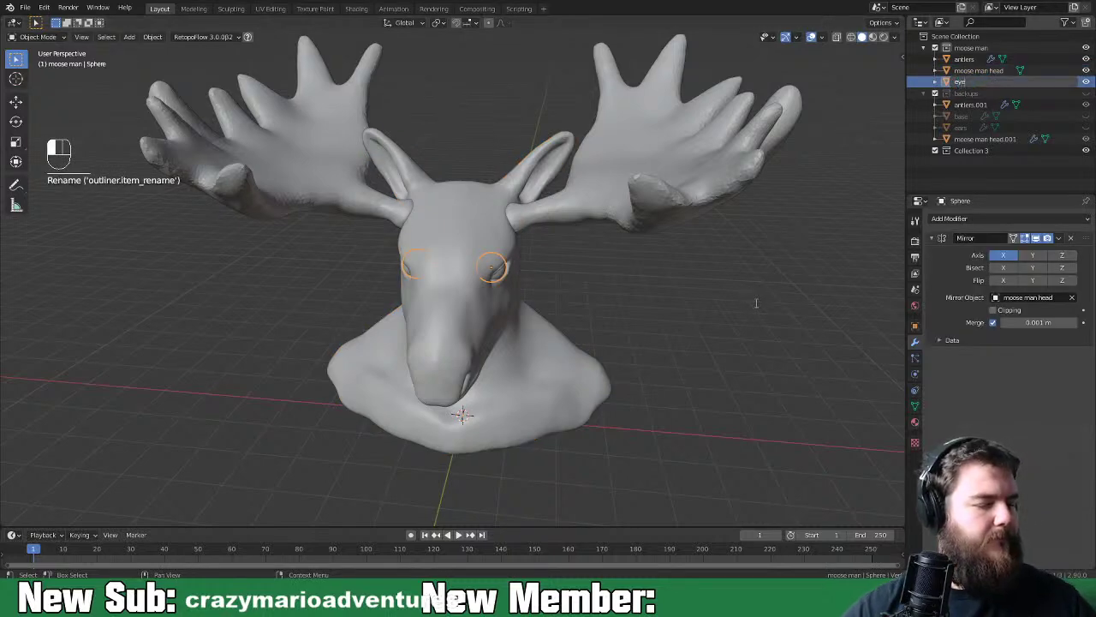
key("Return")
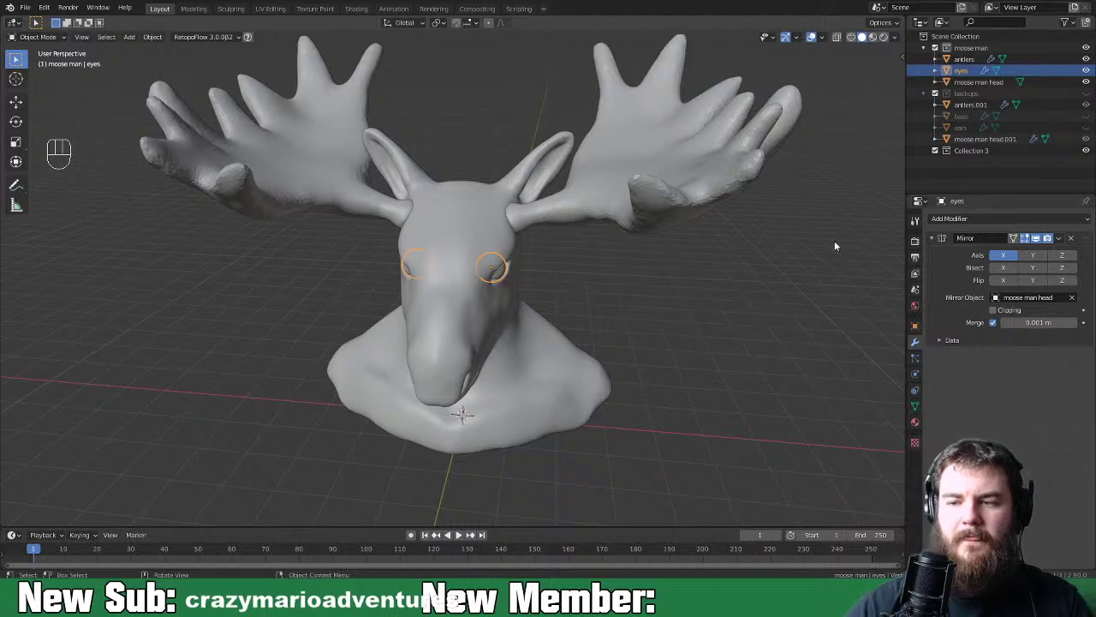
Parent the antlers and eyes to the moose man head, and move the whole bust along negative X away from the origin
mouse_move(951, 73)
left_mouse_down()
mouse_move(948, 82)
mouse_move(963, 71)
left_mouse_up()
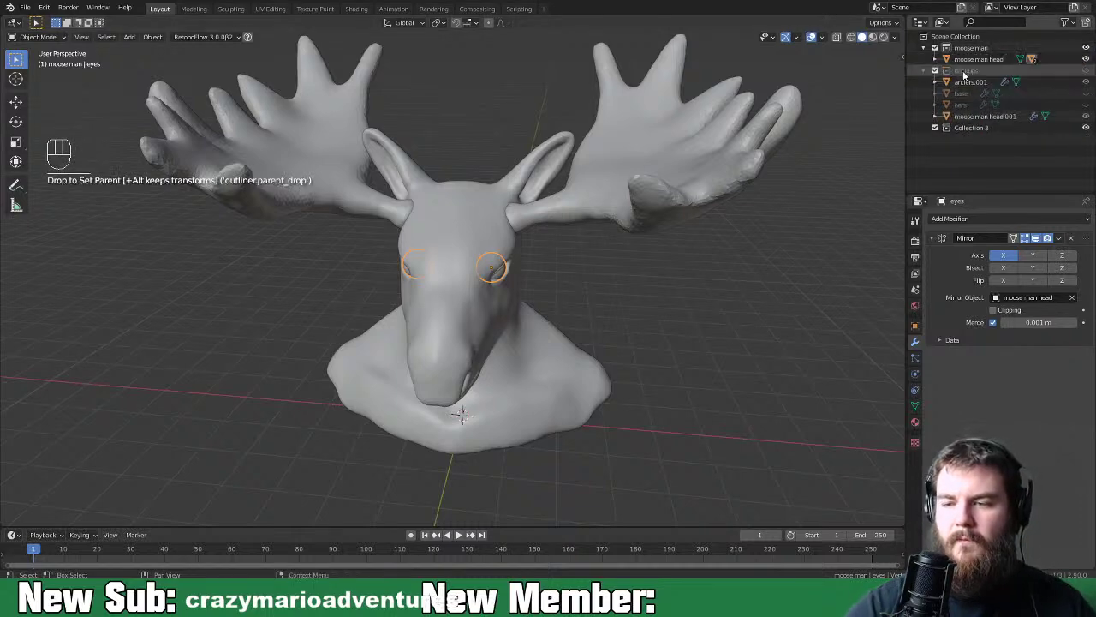
left_click(558, 396)
key("g")
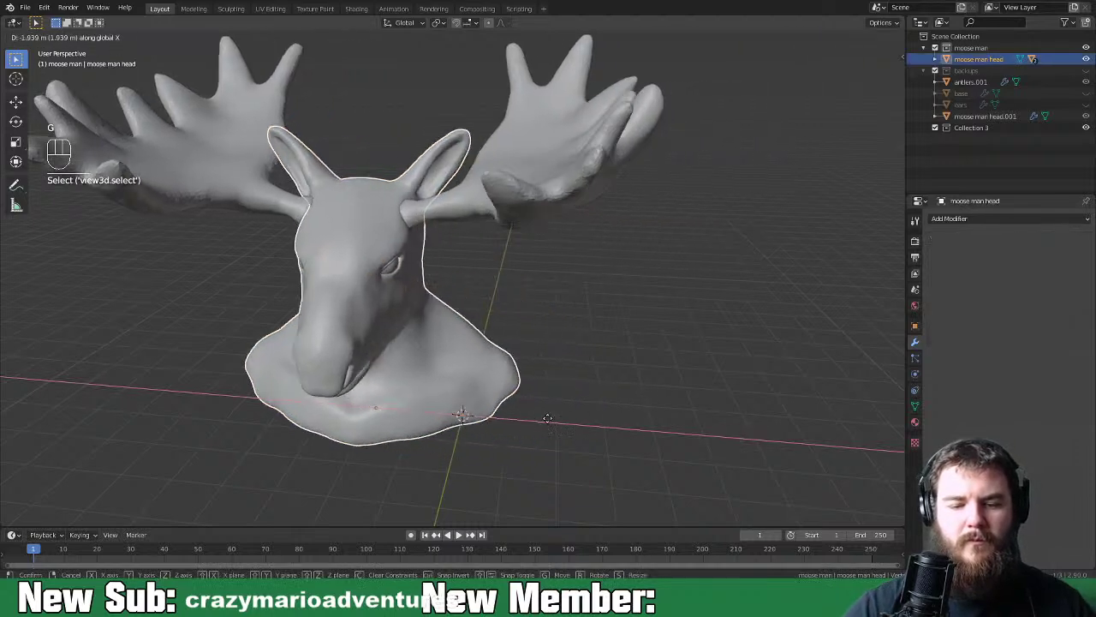
left_click(332, 370)
scroll(331, 364, "down", 5)
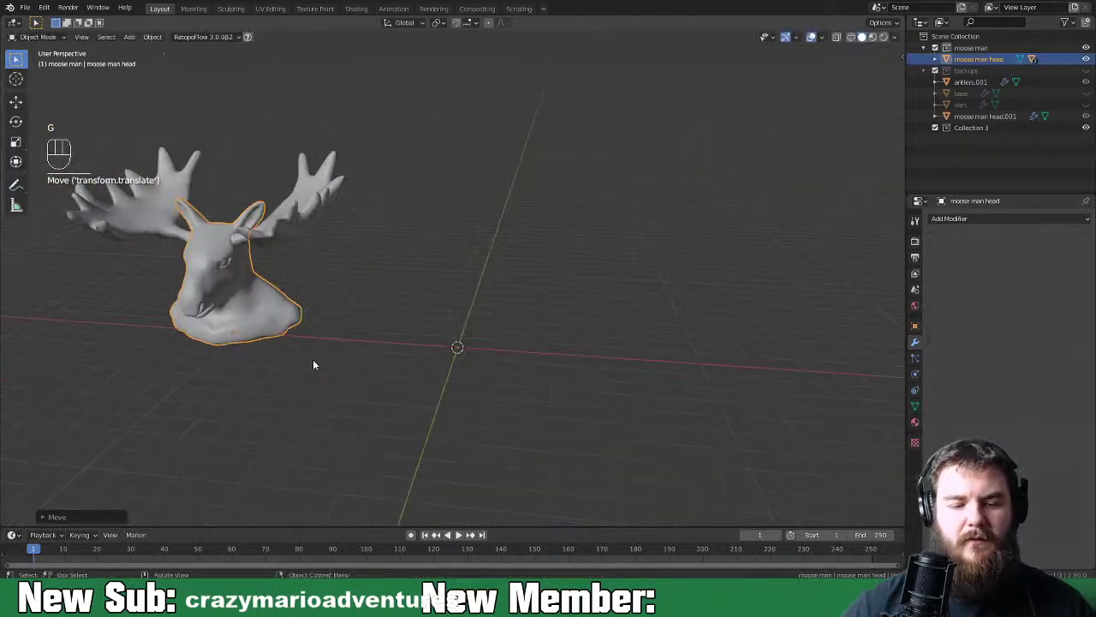
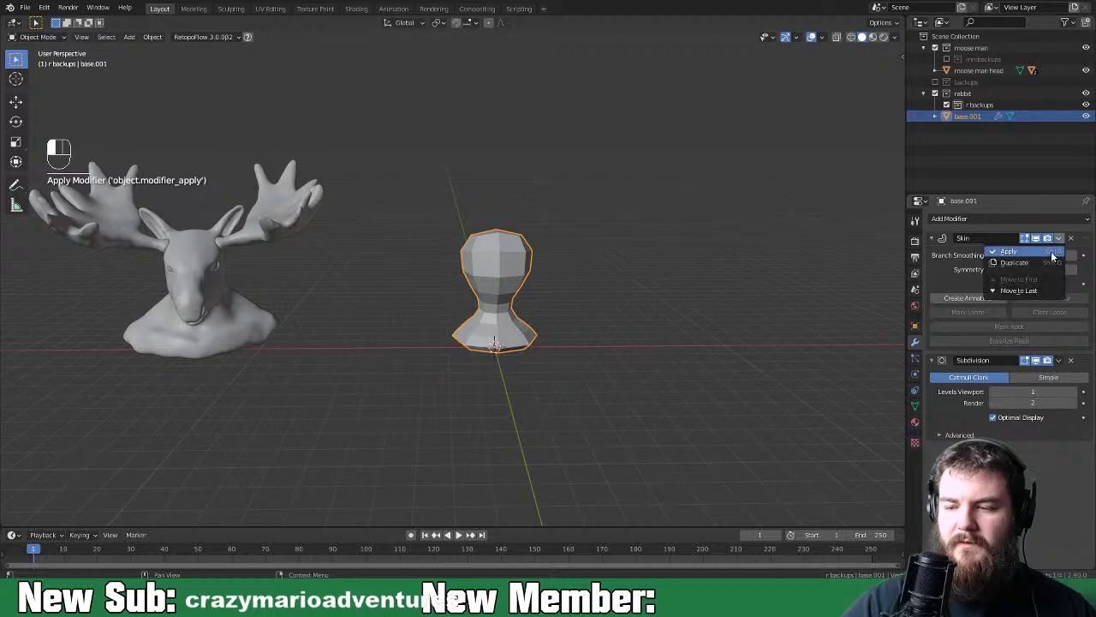
Apply the Skin and Subdivision modifiers on the rabbit's base.001 mesh
left_click(1060, 239)
left_click(1057, 253)
middle_click_drag(857, 334, 644, 348)
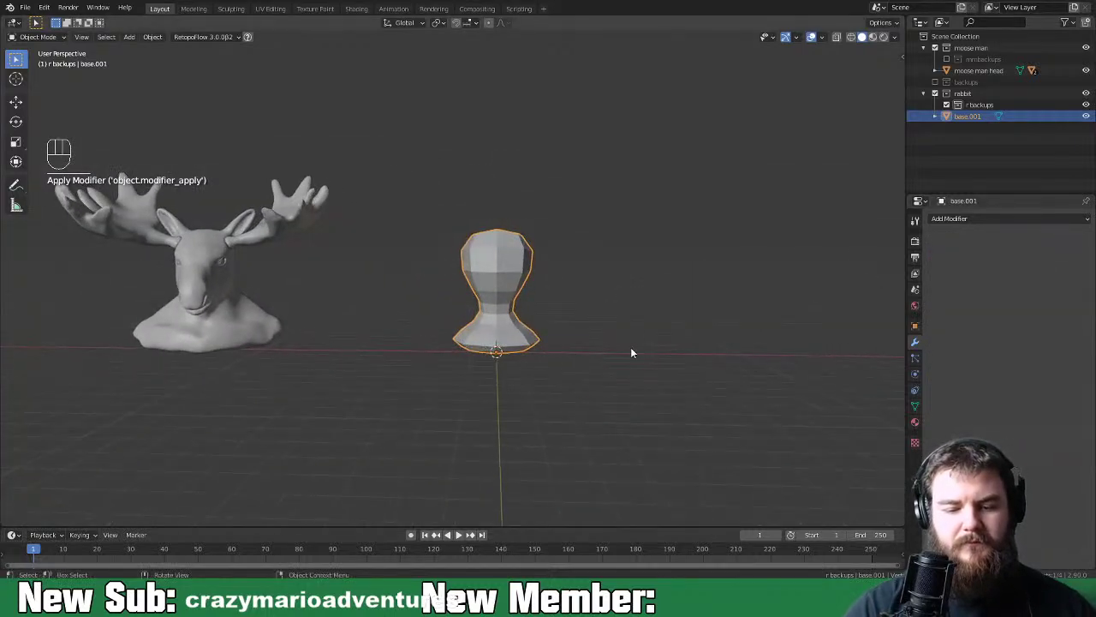
middle_click_drag(626, 404, 649, 384)
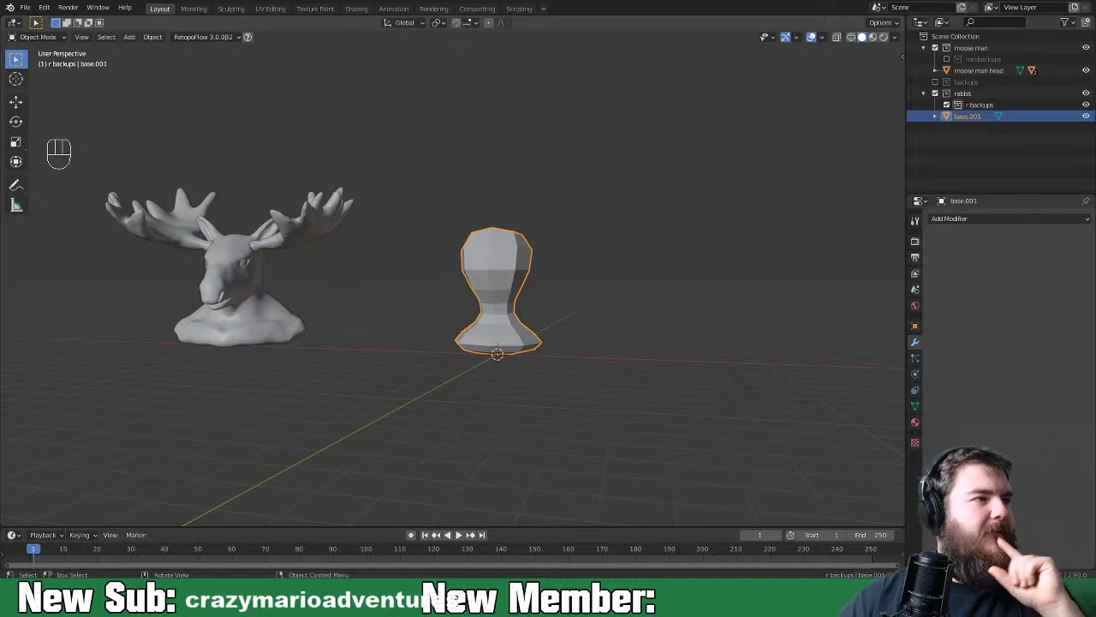
left_click(626, 283)
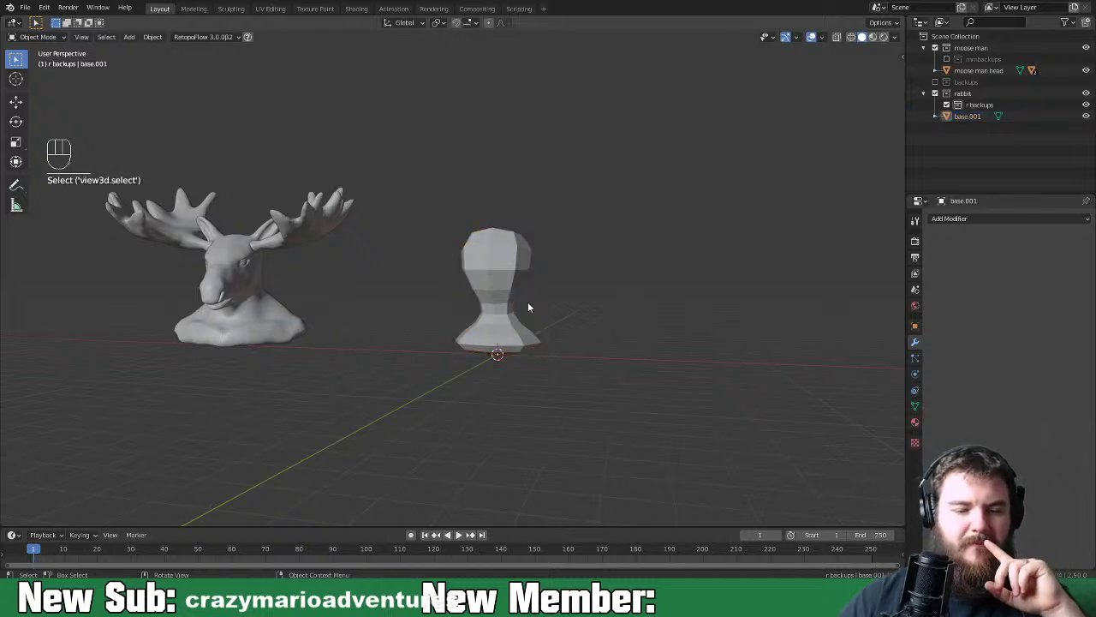
left_click(490, 315)
scroll(526, 343, "up", 3)
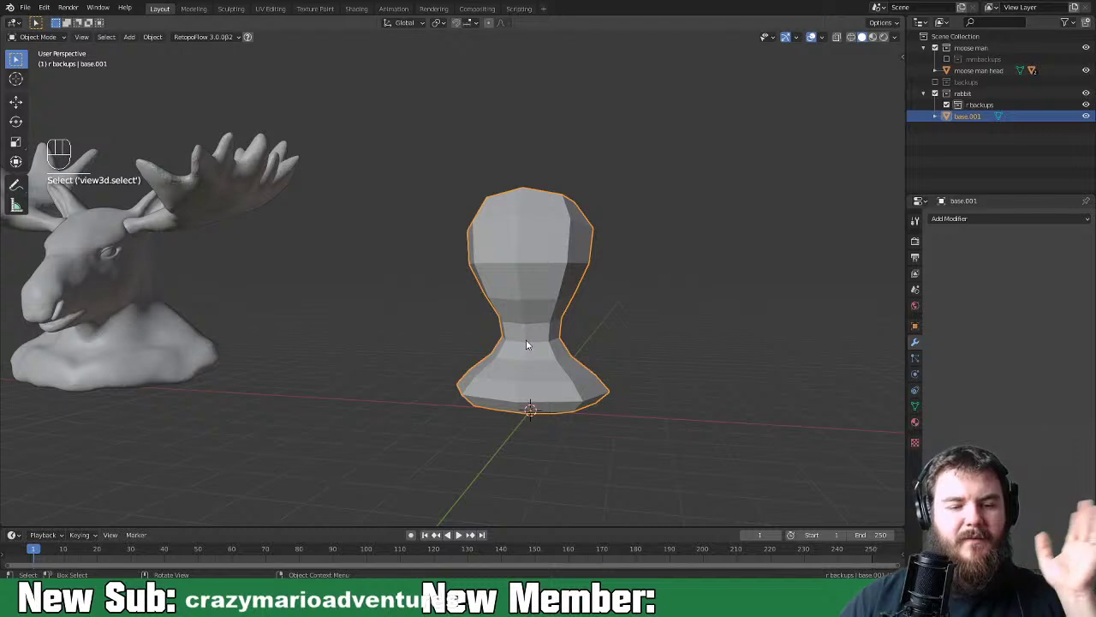
scroll(528, 334, "down", 2)
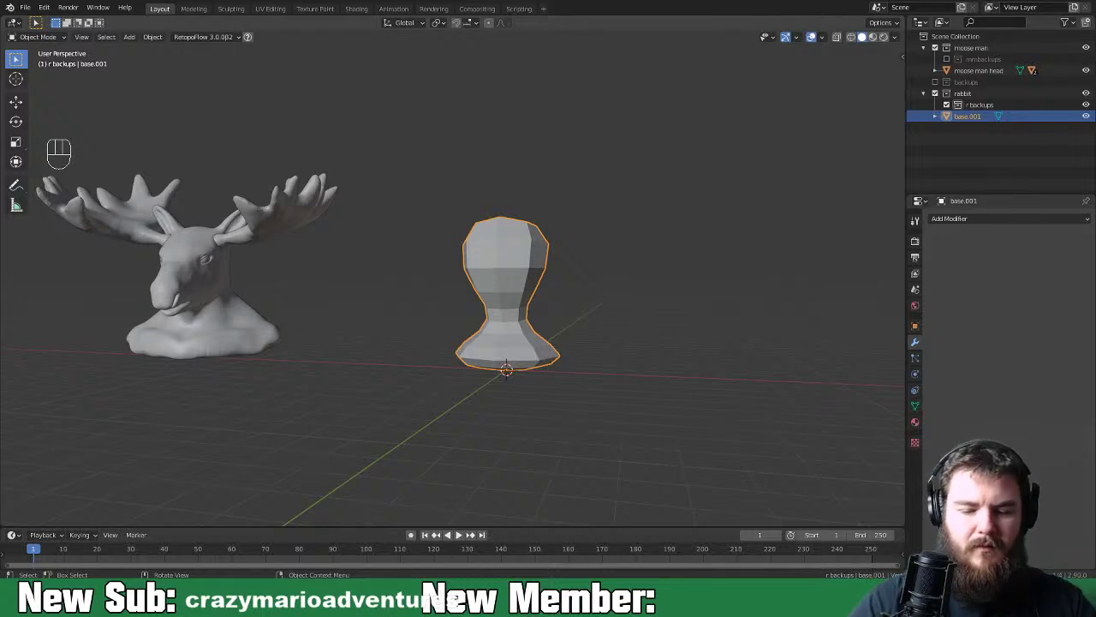
Put the rabbit base mesh into Sculpt Mode and enable Dyntopo
left_click(574, 407)
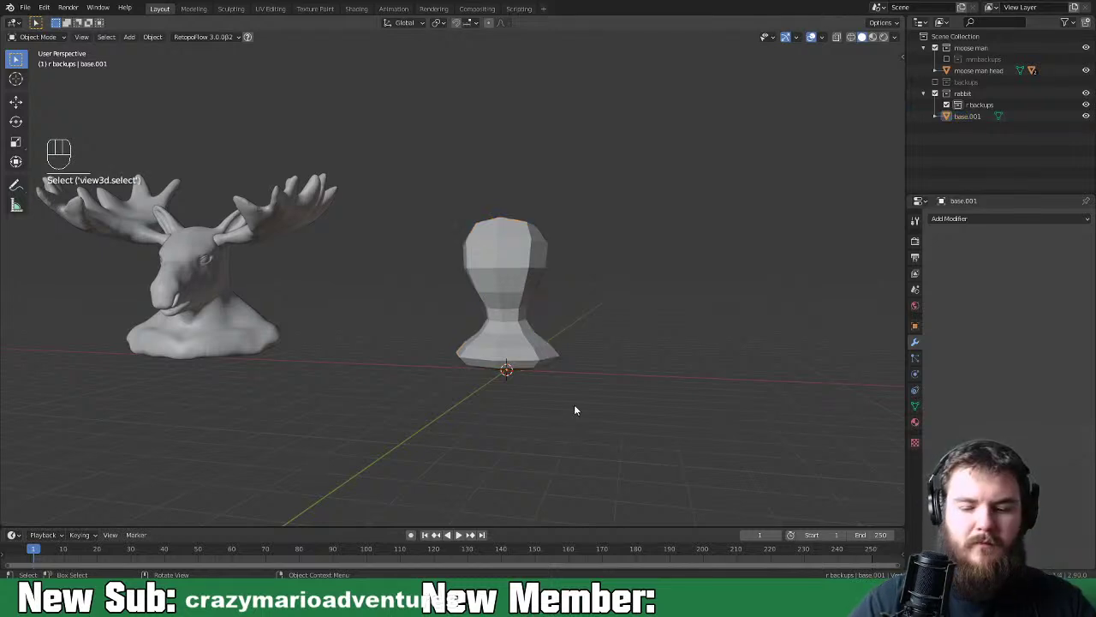
left_click(537, 363)
key("ctrl+Tab")
key("ctrl+Tab")
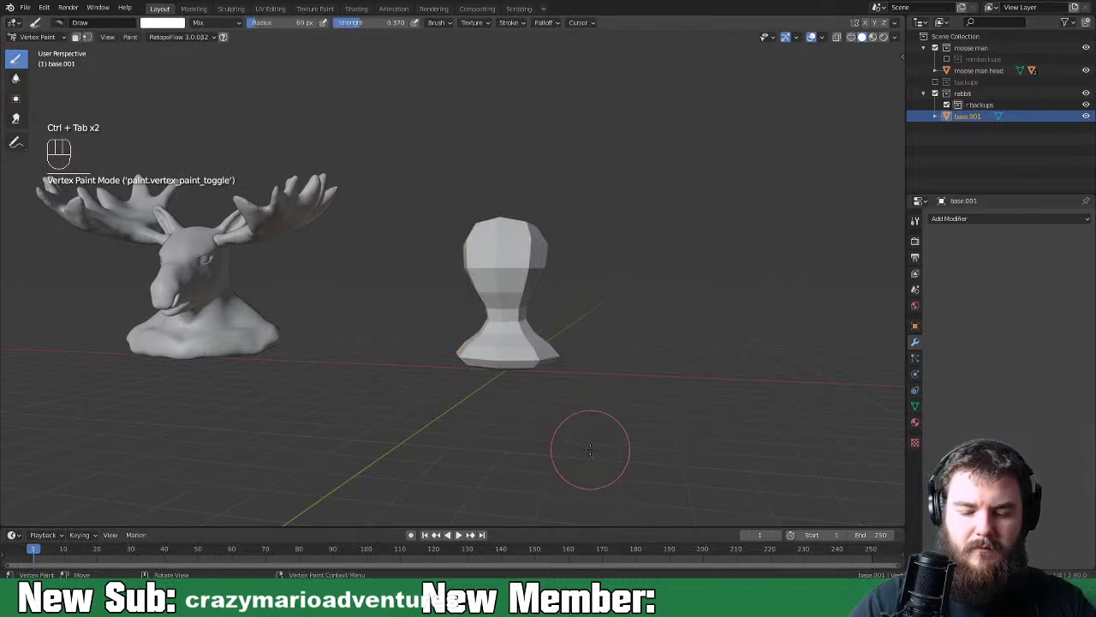
key("ctrl+Tab")
left_click(588, 513)
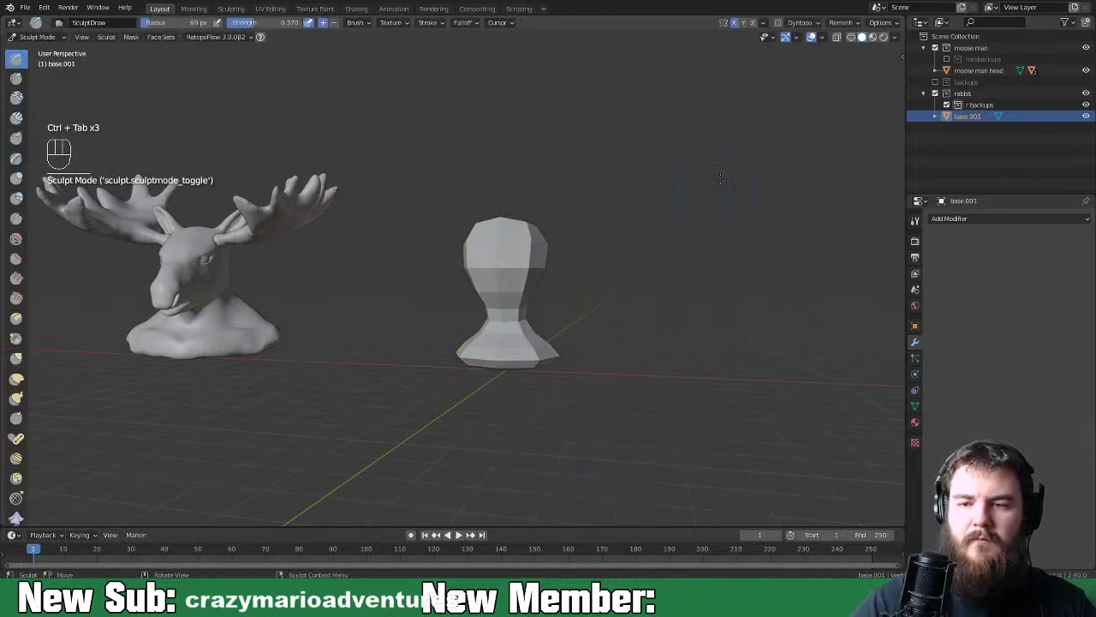
left_click(779, 23)
left_click(754, 61)
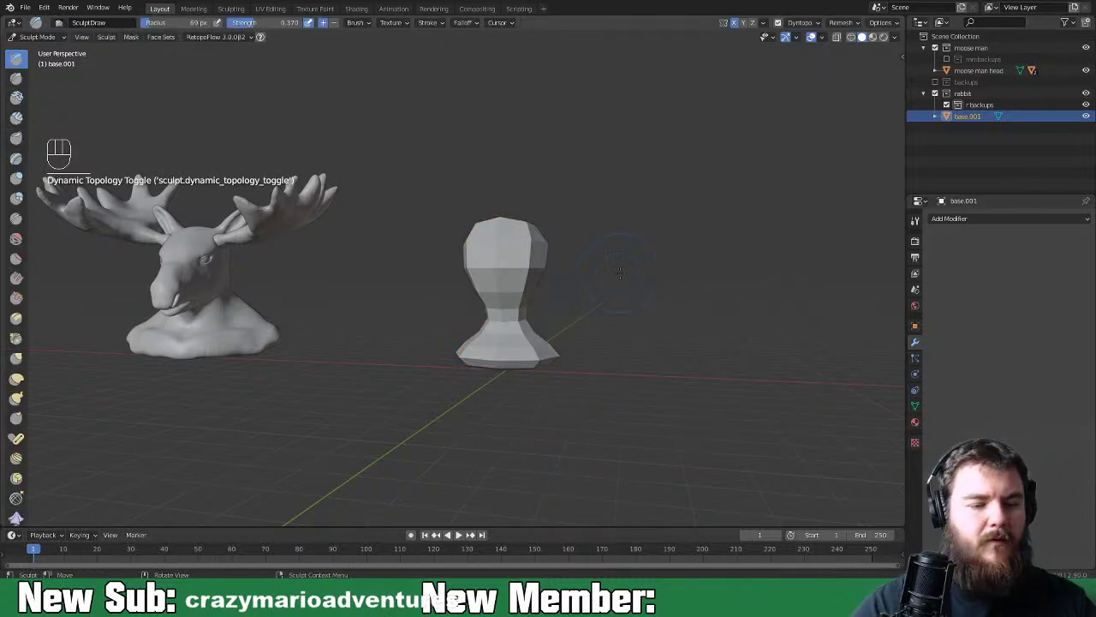
Pull a snout forward and down from the face with the Snake Hook brush at a 95 px radius
left_click(16, 397)
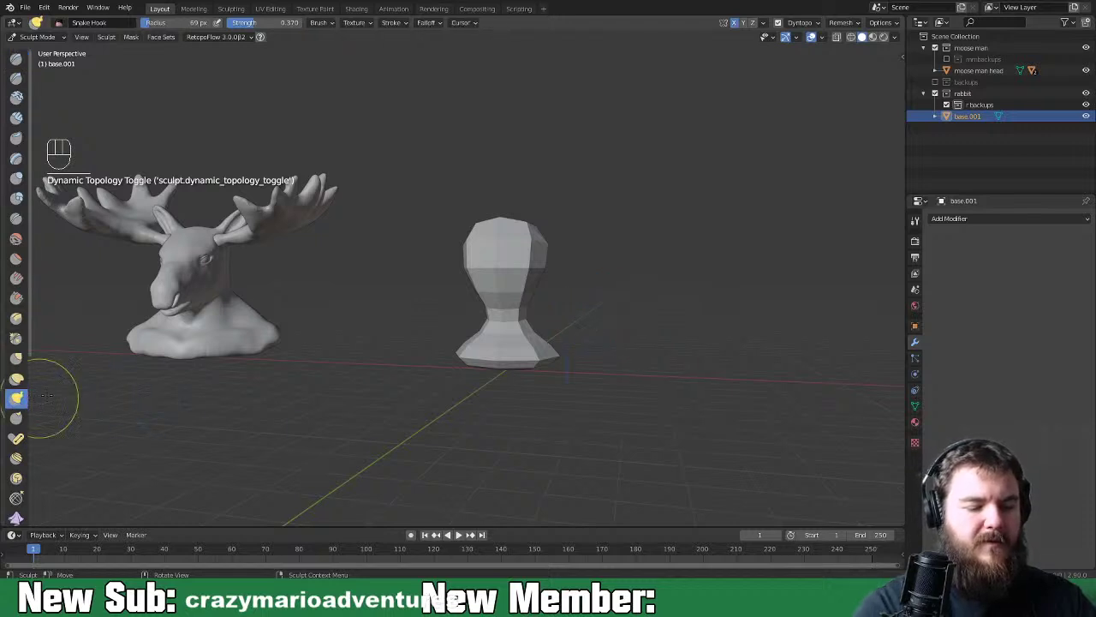
key("f")
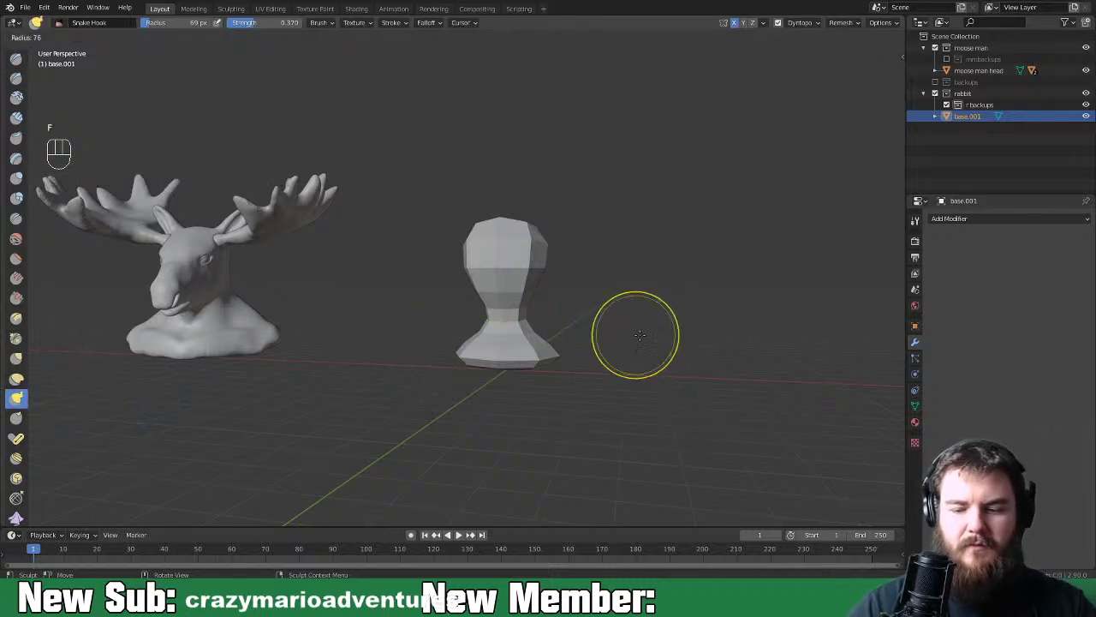
left_click(634, 366)
mouse_move(633, 366)
middle_mouse_down()
mouse_move(687, 397)
mouse_move(656, 380)
mouse_move(665, 343)
mouse_move(628, 346)
mouse_move(612, 367)
mouse_move(632, 343)
middle_mouse_up()
key("ctrl+equal")
key("ctrl+equal")
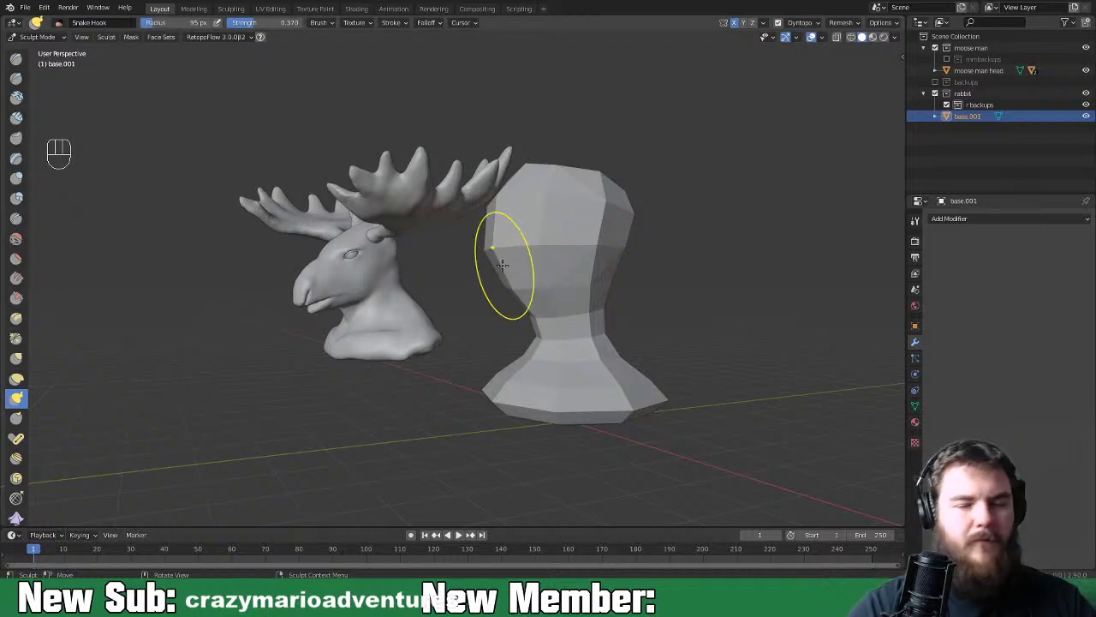
mouse_move(496, 257)
left_mouse_down()
mouse_move(426, 305)
mouse_move(506, 277)
mouse_move(429, 325)
mouse_move(447, 312)
left_mouse_up()
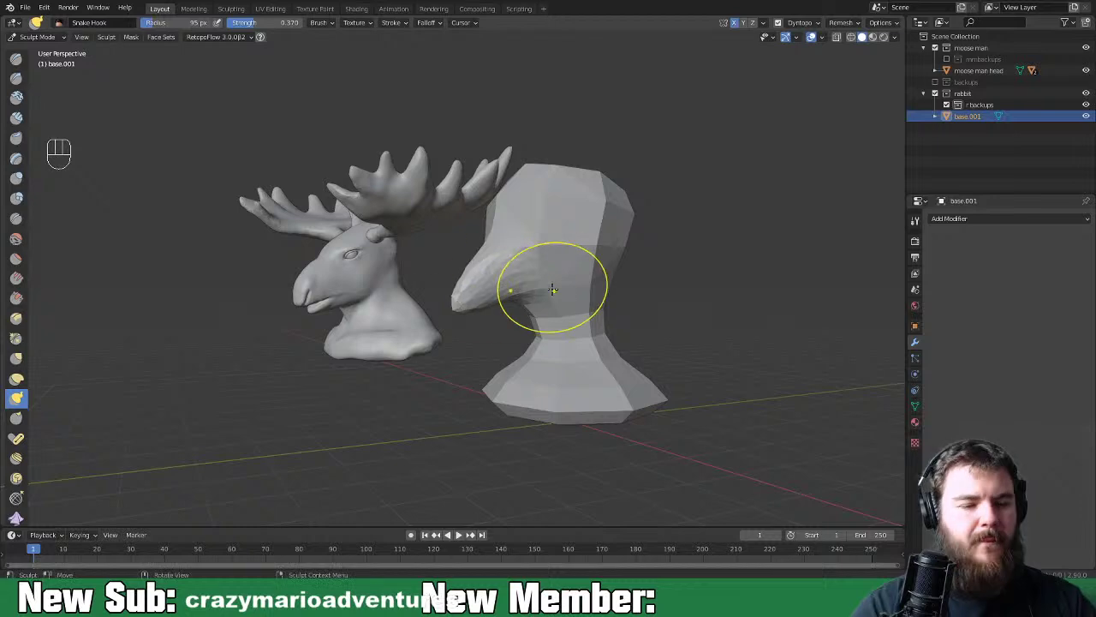
Work over the faceted head, neck and shoulders with the Inflate brush, and smooth the crown of the head
key("space")
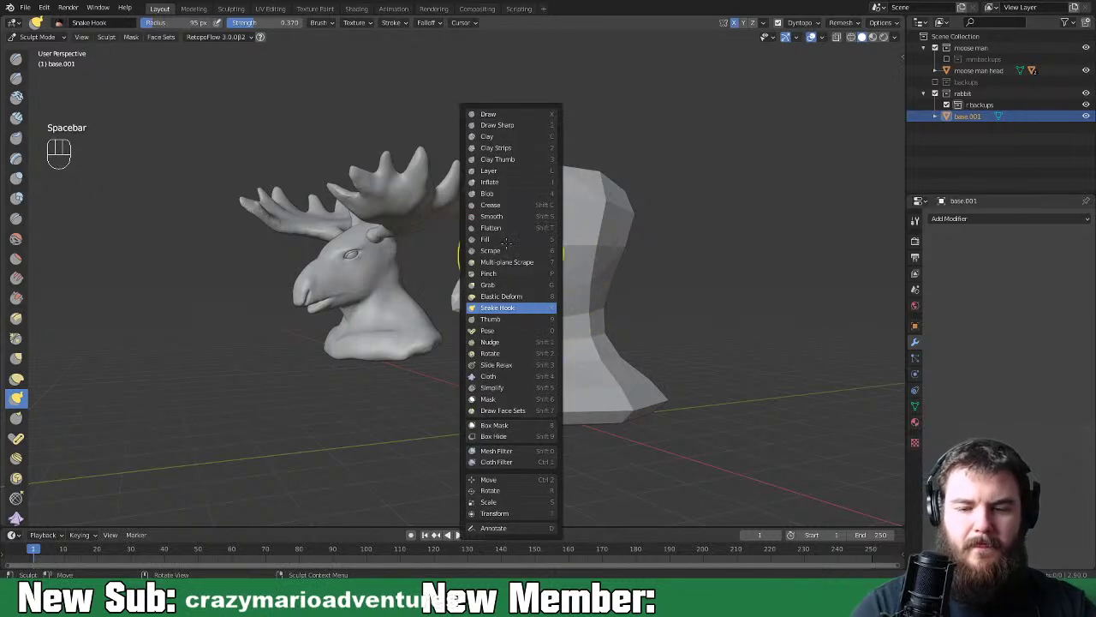
left_click(511, 182)
left_click_drag(550, 233, 556, 250)
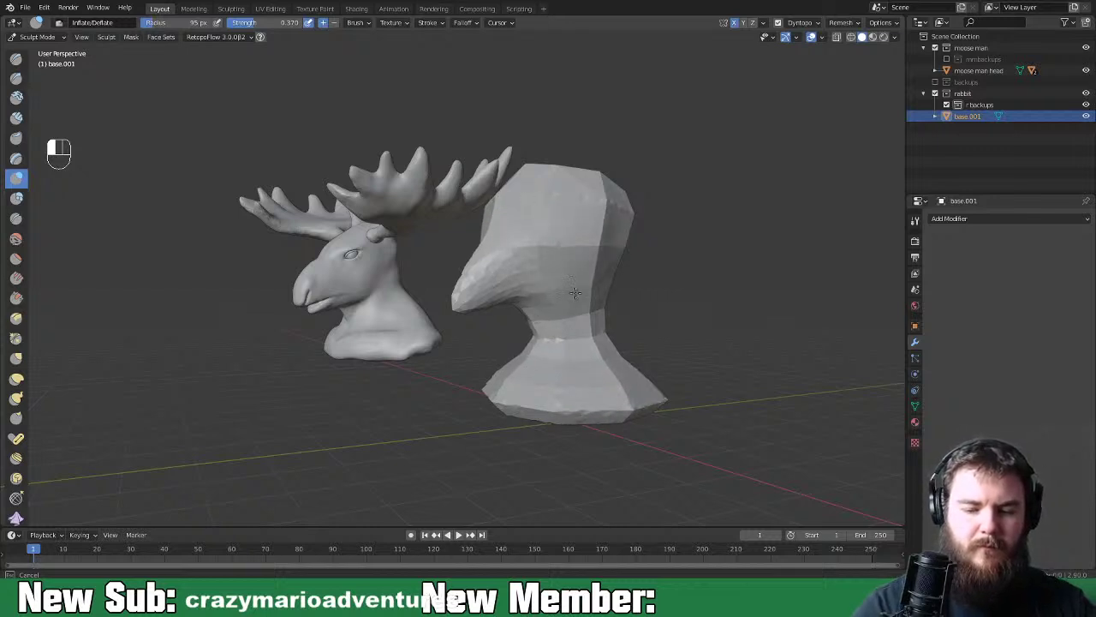
middle_click_drag(609, 358, 535, 197)
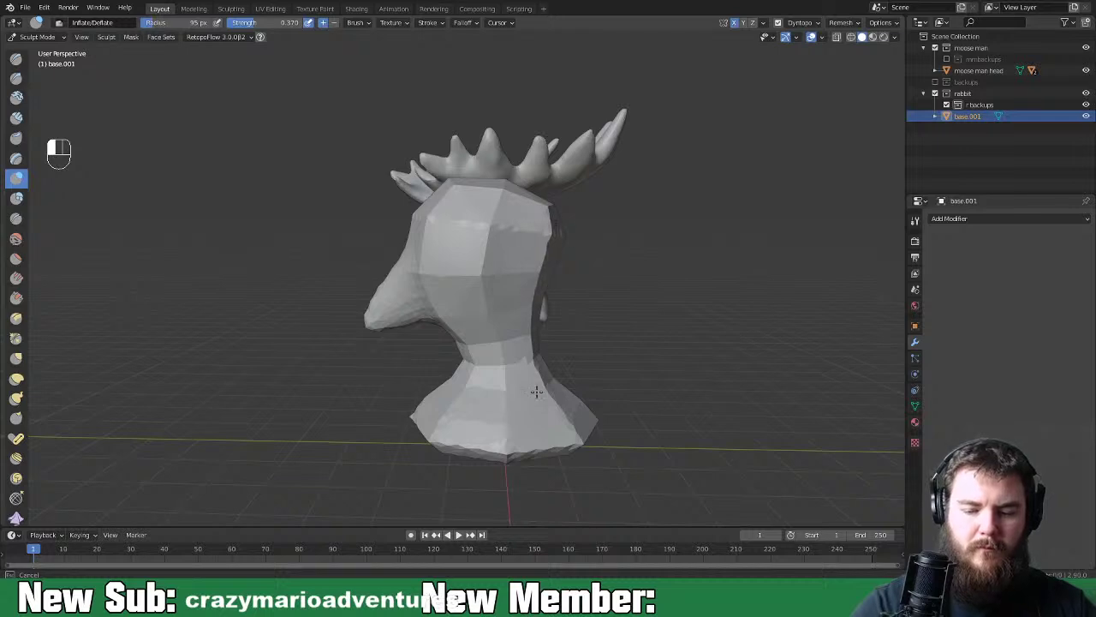
middle_click_drag(541, 350, 448, 365)
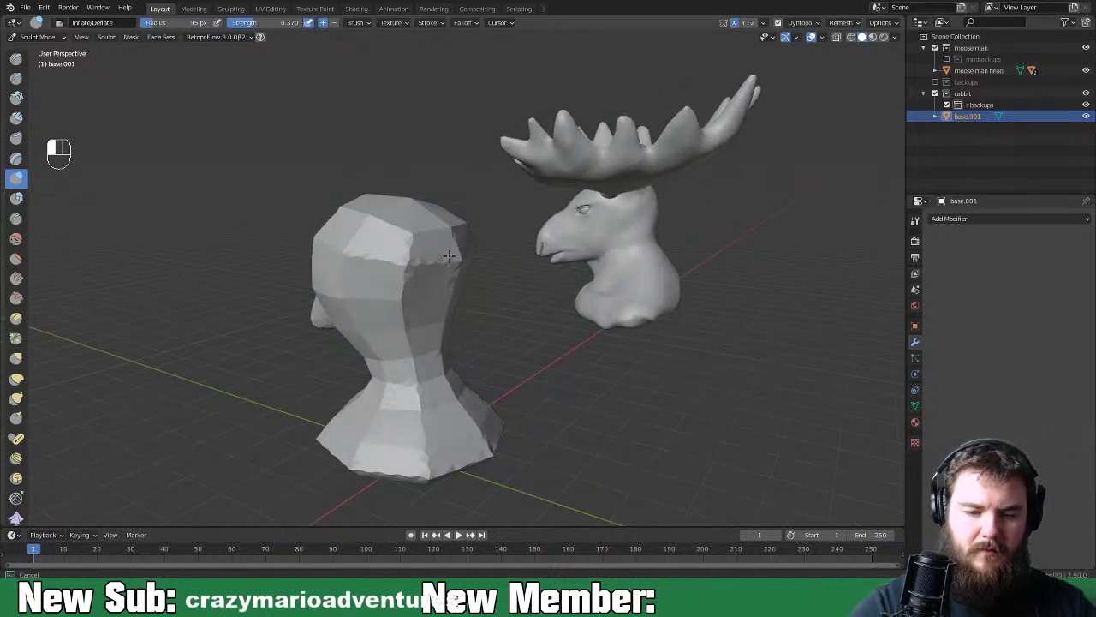
middle_click_drag(389, 240, 477, 317)
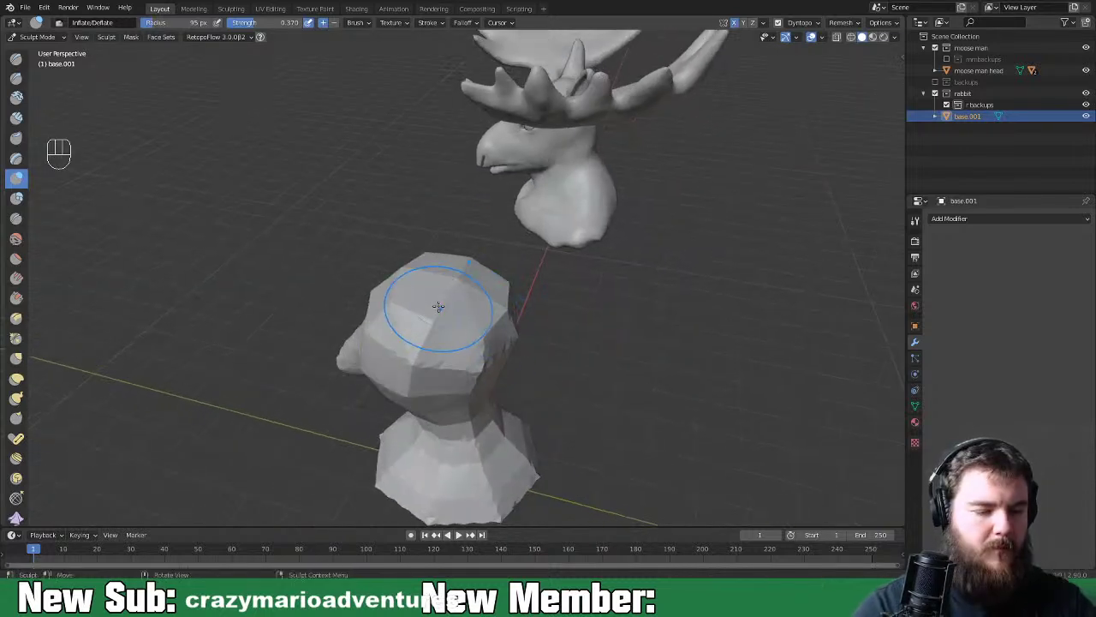
mouse_move(412, 266)
left_mouse_down("shift")
mouse_move(448, 291)
mouse_move(487, 366)
left_mouse_up("shift")
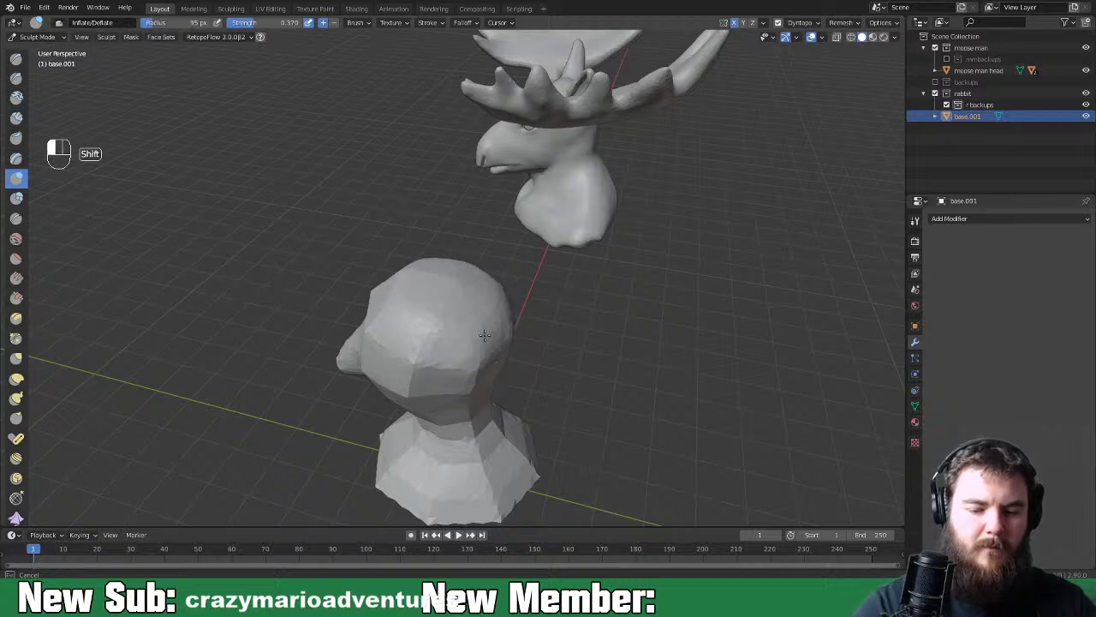
Smooth the neck, the shoulders and the bottom edge of the rabbit bust
middle_click_drag(399, 505, 454, 337)
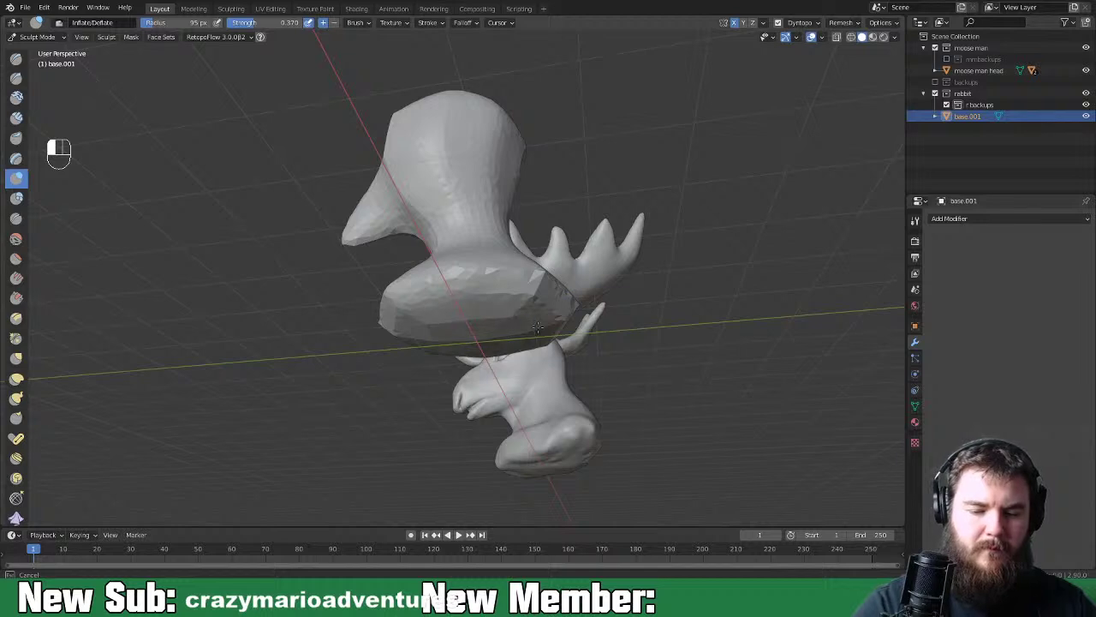
middle_click_drag(525, 334, 499, 137)
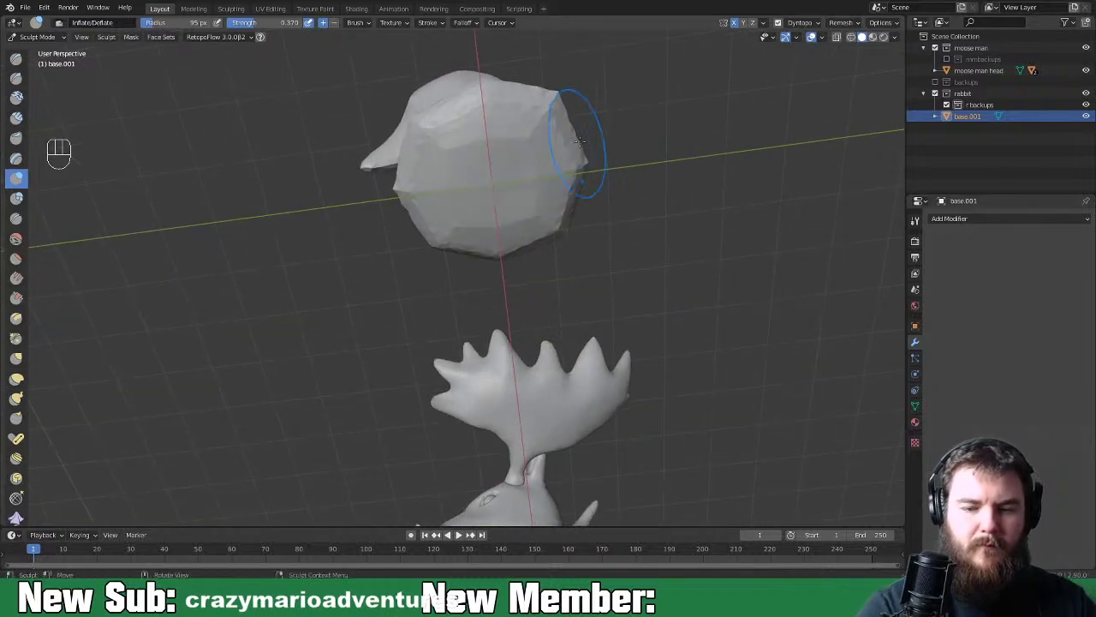
middle_click_drag(575, 152, 591, 269)
mouse_move(585, 291)
left_mouse_down("shift")
mouse_move(522, 262)
mouse_move(421, 243)
left_mouse_up("shift")
mouse_move(511, 291)
middle_mouse_down()
mouse_move(618, 400)
mouse_move(506, 386)
mouse_move(566, 393)
mouse_move(552, 400)
middle_mouse_up()
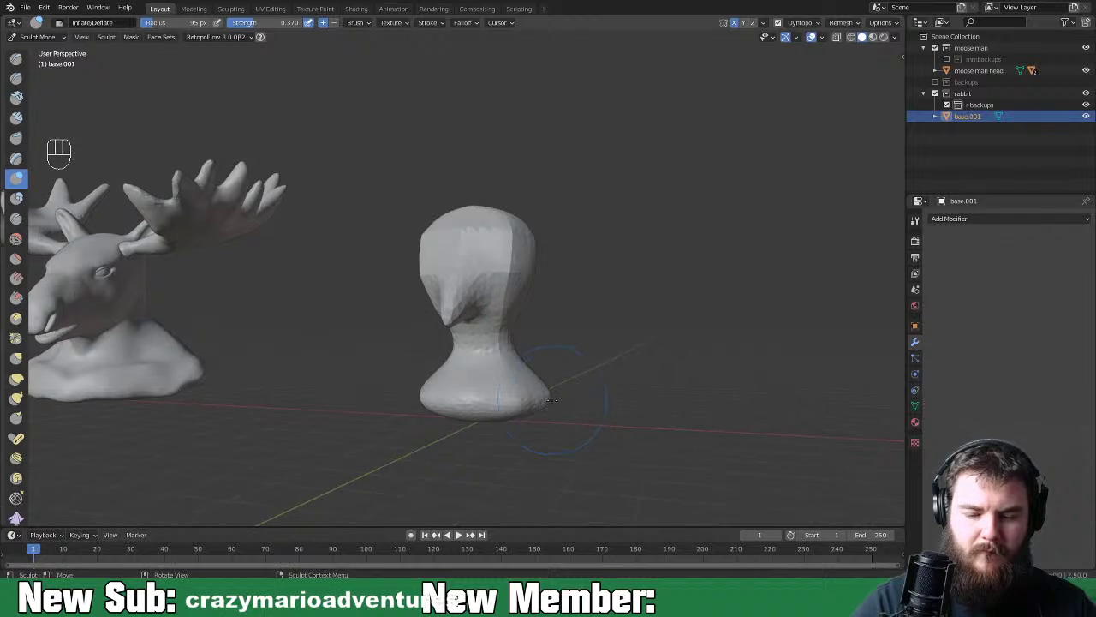
Pull the shoulders outward with symmetrical Snake Hook strokes at a 95 px radius
key("space")
key("space")
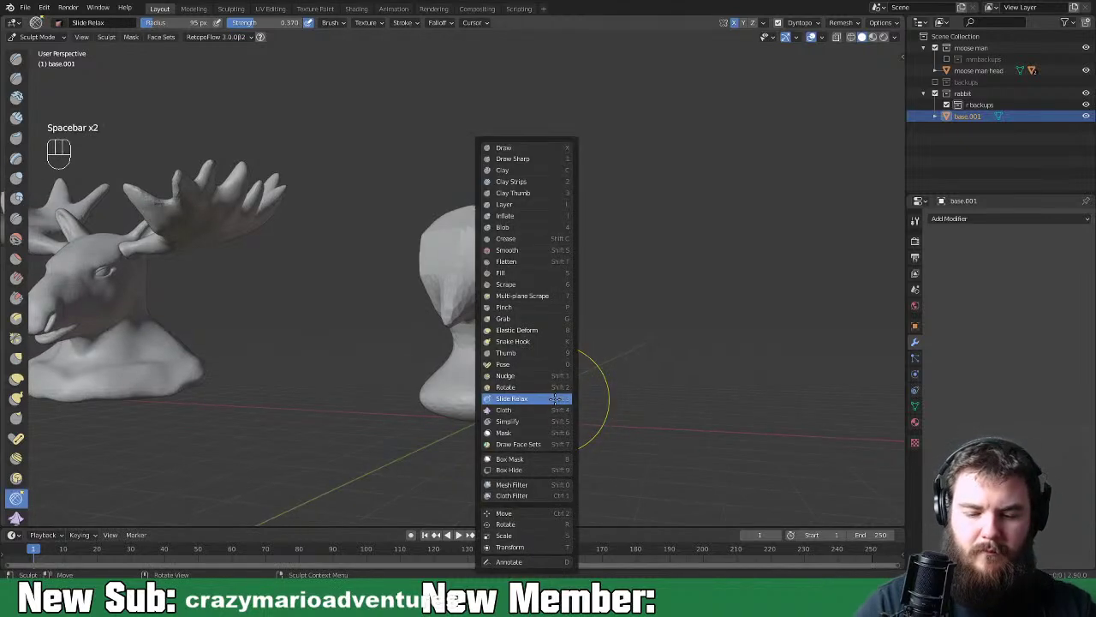
left_click(549, 341)
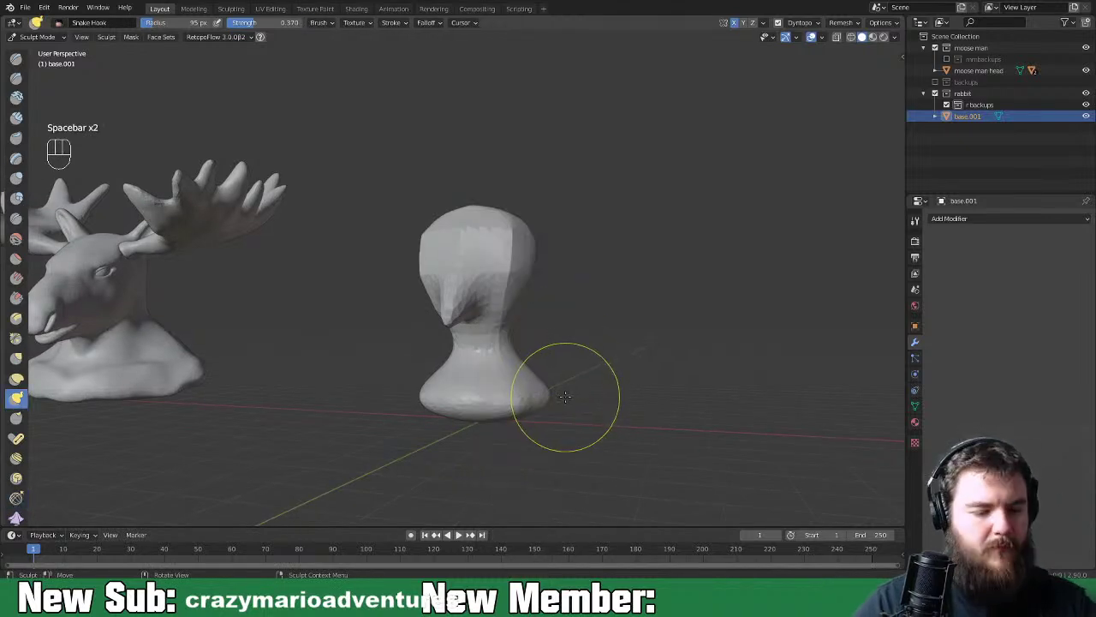
left_click_drag(548, 397, 588, 389)
left_click_drag(551, 396, 597, 394)
left_click_drag(547, 401, 577, 397)
left_click_drag(553, 398, 578, 398)
left_click_drag(542, 407, 592, 392)
Fill out the base of the neck and its slope into the shoulders with the Snake Hook brush
mouse_move(595, 392)
middle_mouse_down()
mouse_move(457, 423)
mouse_move(442, 443)
mouse_move(392, 428)
middle_mouse_up()
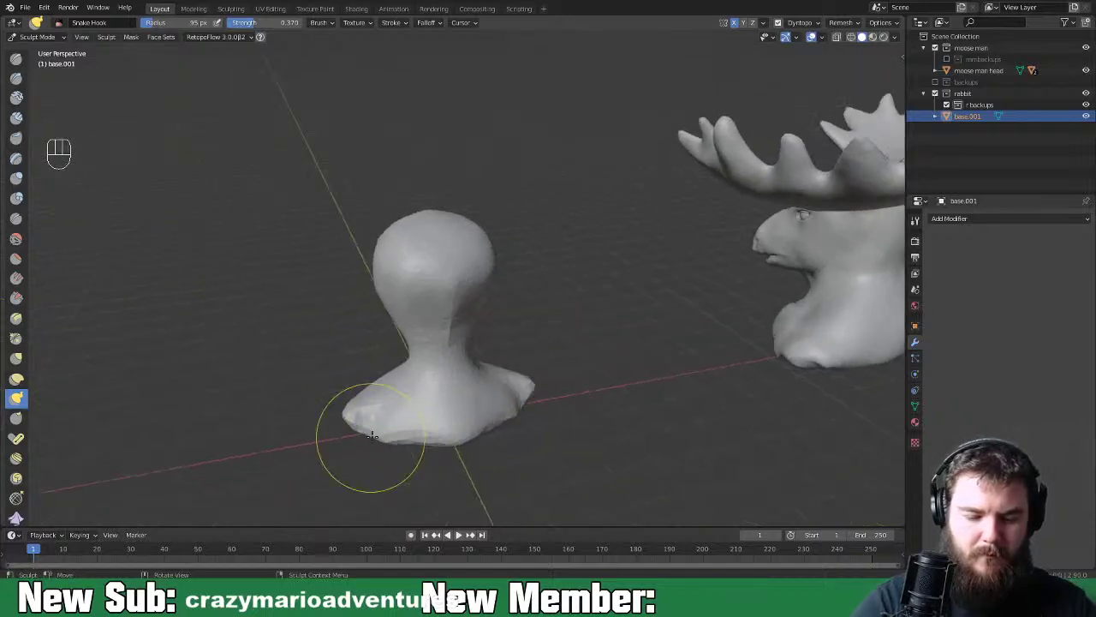
mouse_move(416, 379)
left_mouse_down()
mouse_move(403, 379)
mouse_move(423, 379)
left_mouse_up()
middle_click_drag(423, 379, 551, 355)
left_click_drag(492, 360, 487, 353)
left_click_drag(487, 354, 485, 351)
mouse_move(453, 370)
middle_mouse_down()
mouse_move(558, 355)
mouse_move(441, 308)
mouse_move(467, 318)
middle_mouse_up()
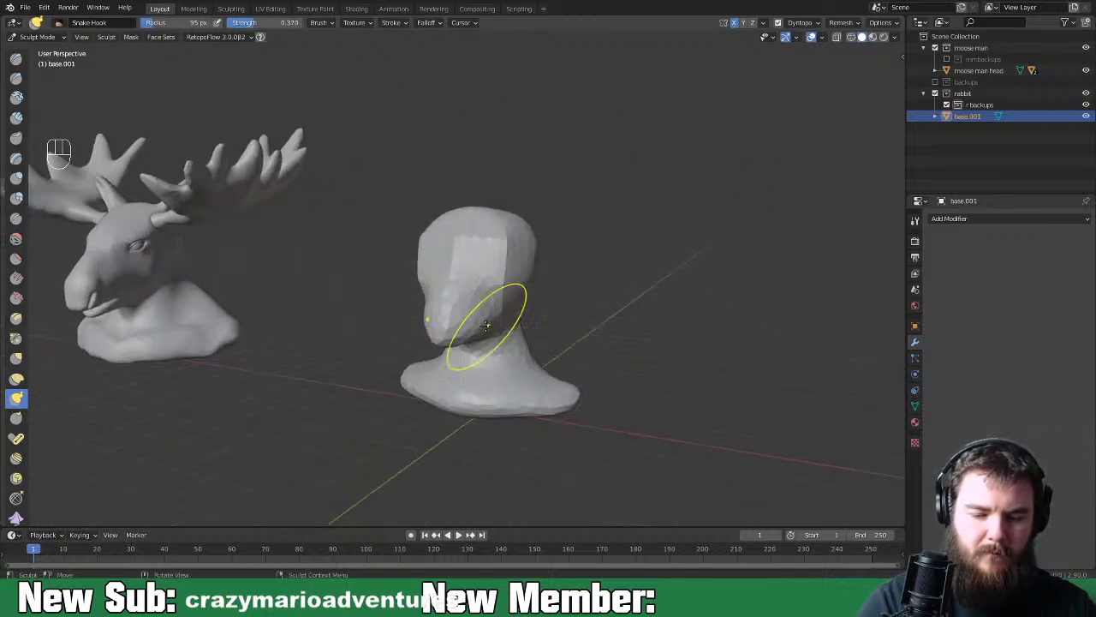
Build up the top and side of the snout with the Clay Strips brush at a 53 px radius
middle_click_drag(528, 270, 443, 282)
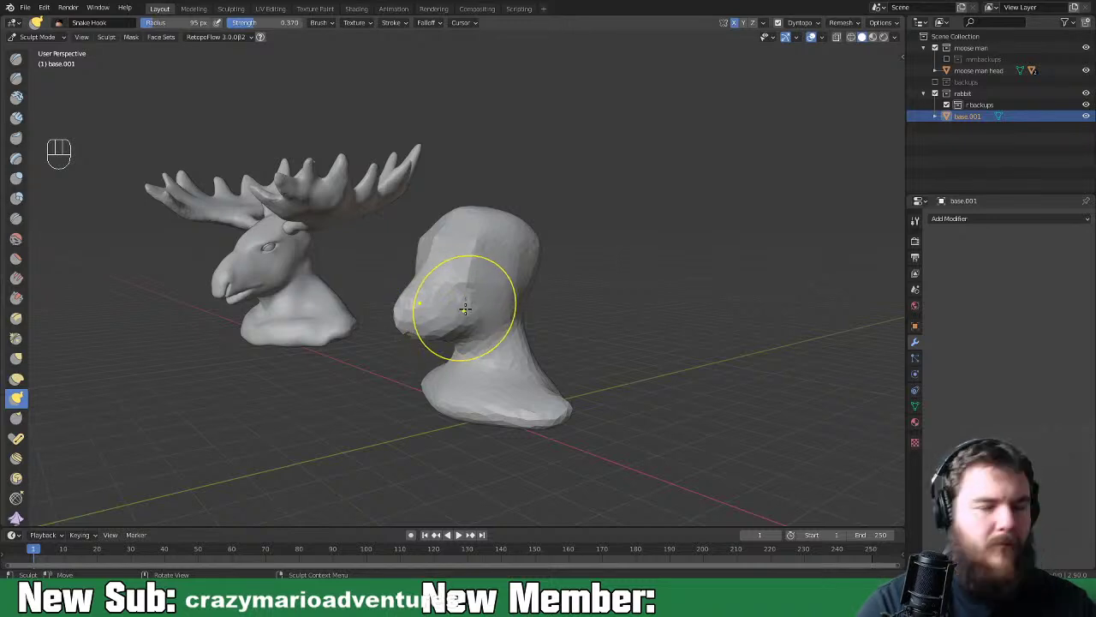
middle_click_drag(451, 302, 391, 334)
key("ctrl+equal")
key("ctrl+equal")
key("ctrl+equal")
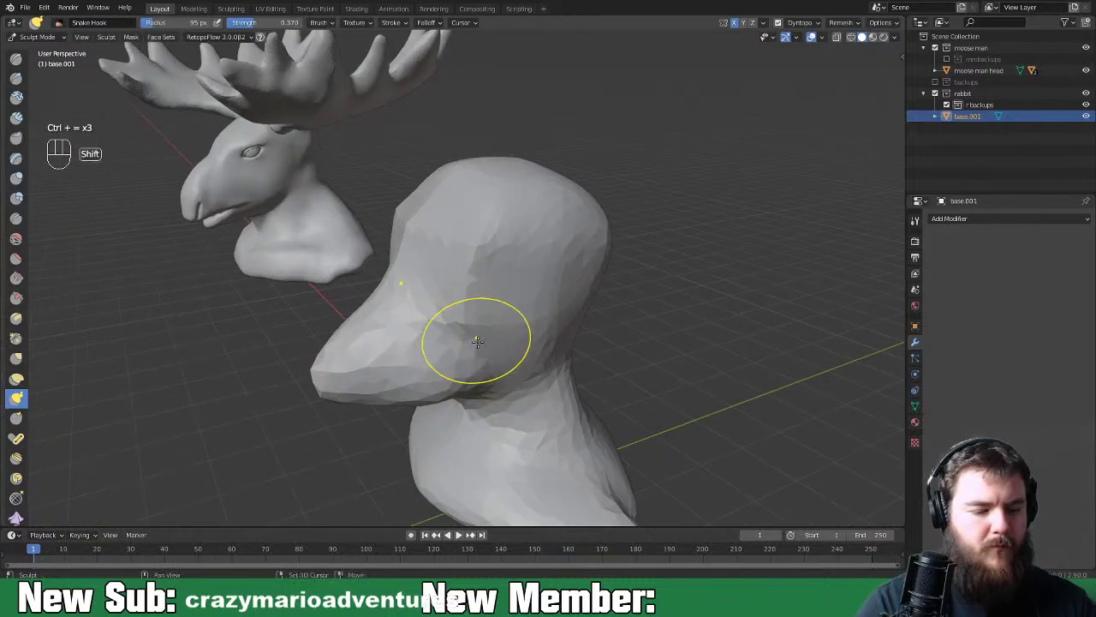
mouse_move(477, 342)
middle_mouse_down()
mouse_move(543, 311)
mouse_move(519, 282)
mouse_move(522, 325)
mouse_move(508, 310)
mouse_move(247, 354)
middle_mouse_up()
key("space")
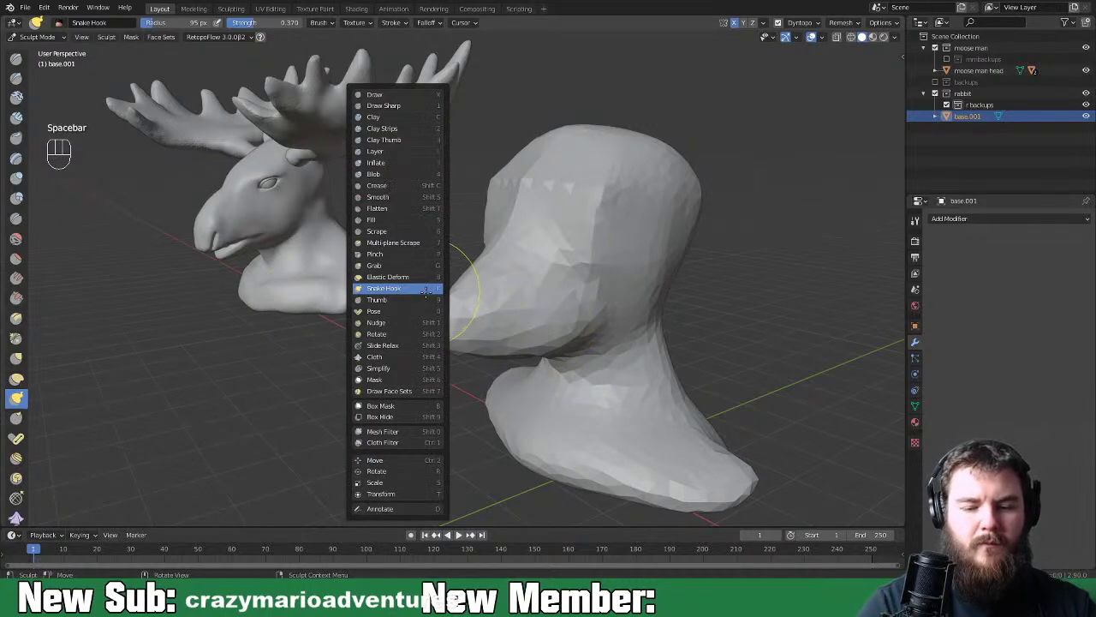
left_click(420, 129)
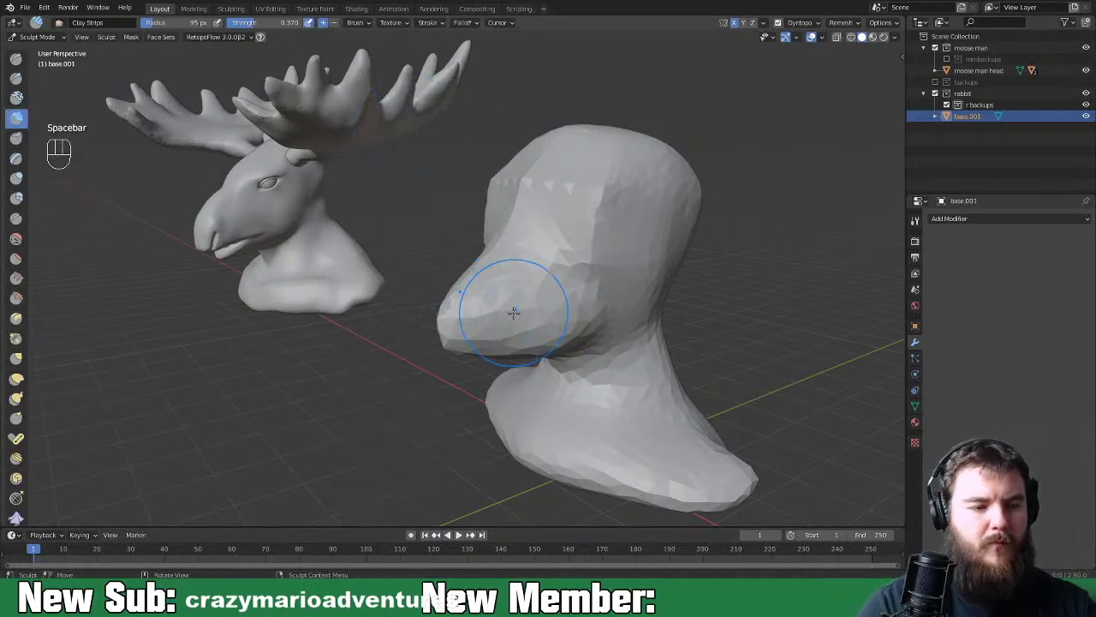
key("f")
left_click(488, 319)
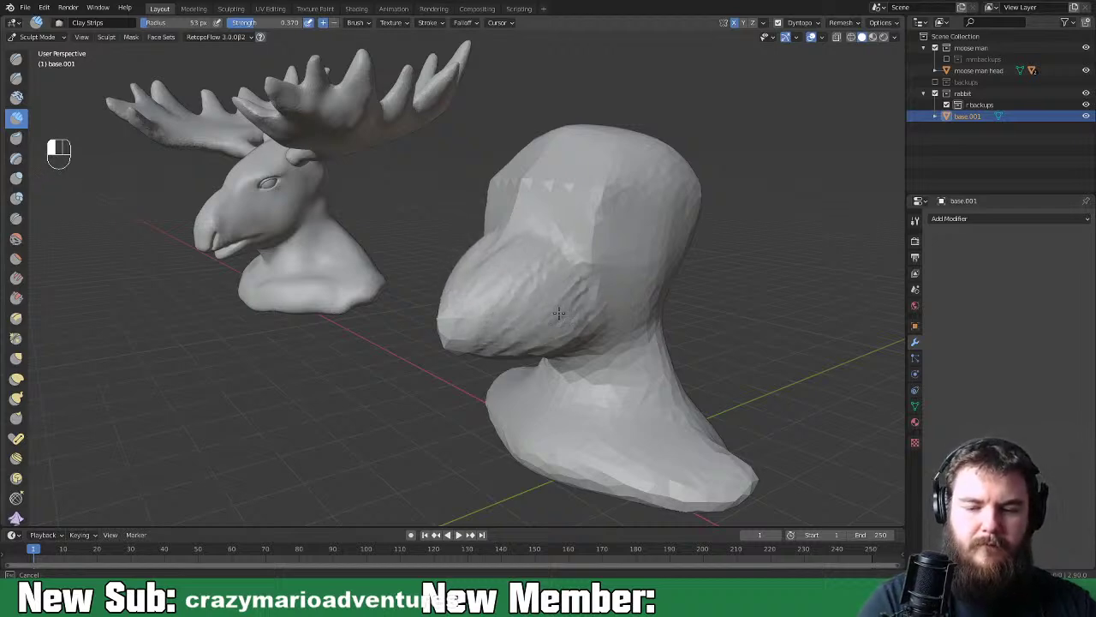
Set up the Grab brush with a 155 px radius and a strength of 0.594 for shaping the muzzle
middle_click_drag(583, 294, 619, 277)
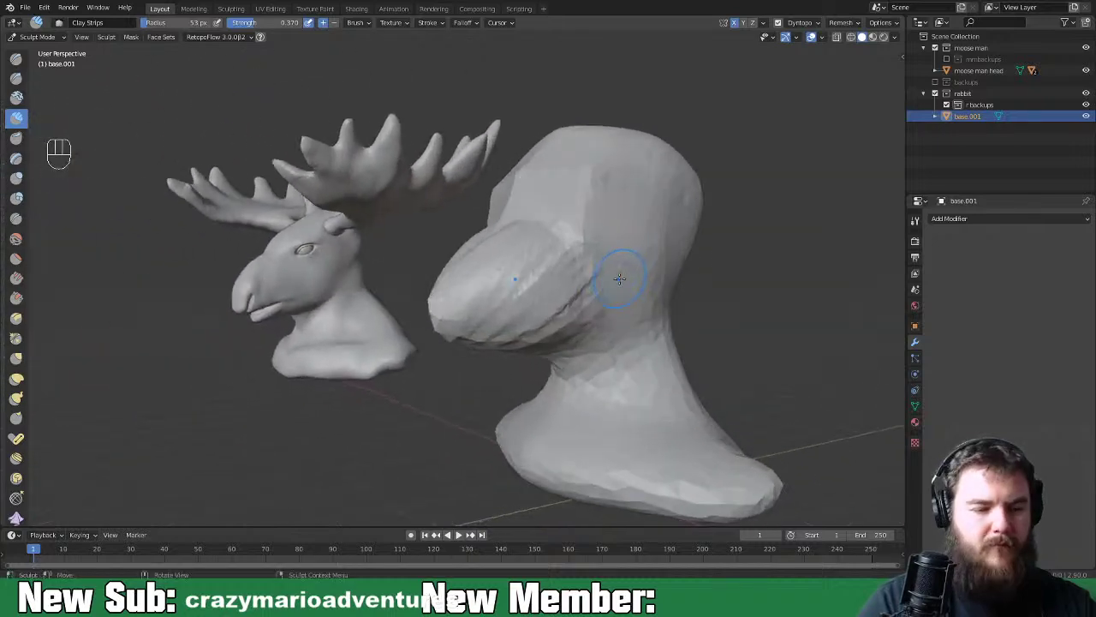
key("space")
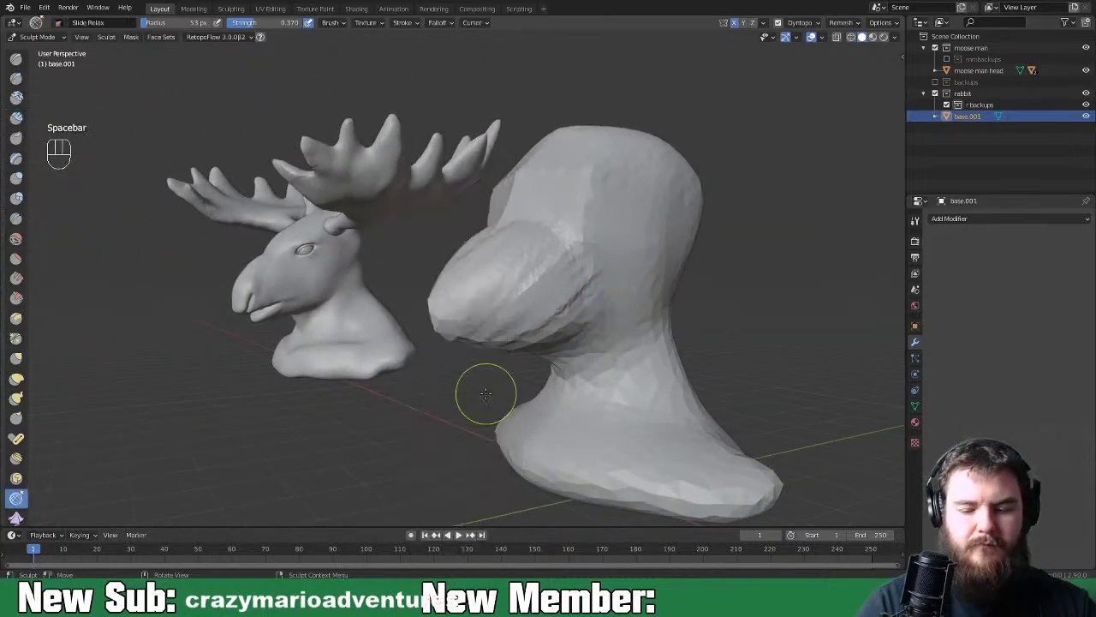
key("space")
left_click(485, 313)
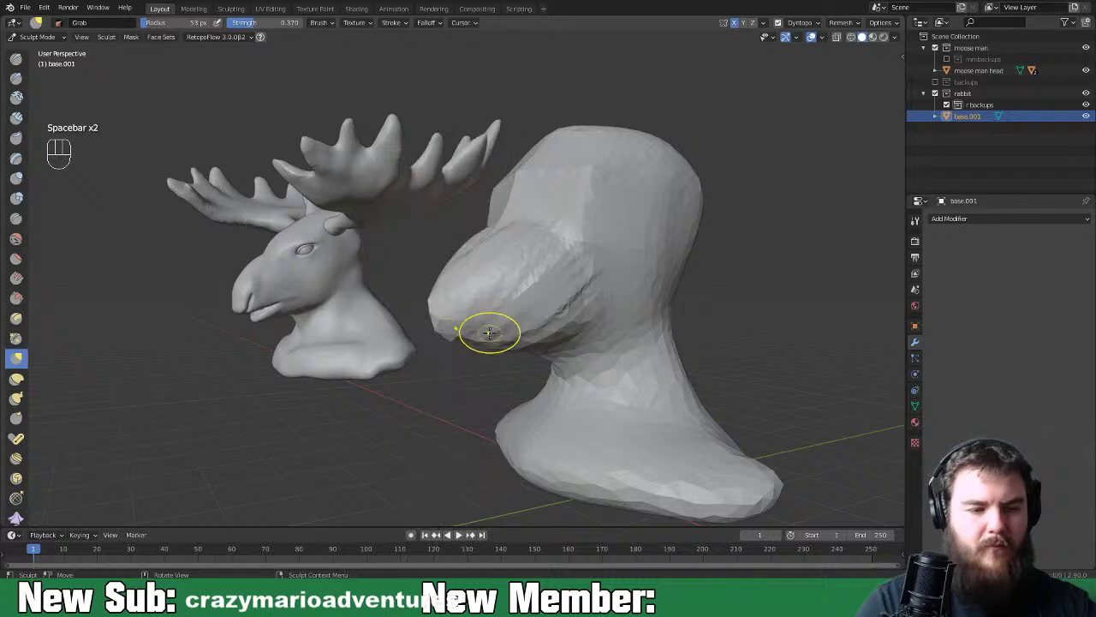
left_click(486, 311)
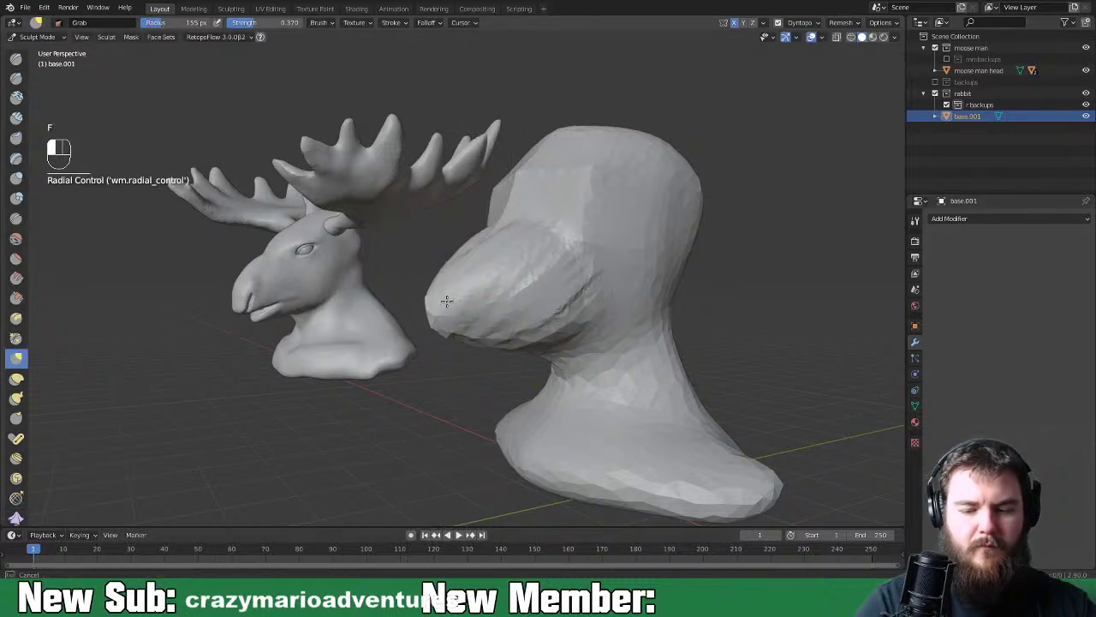
key("shift+f")
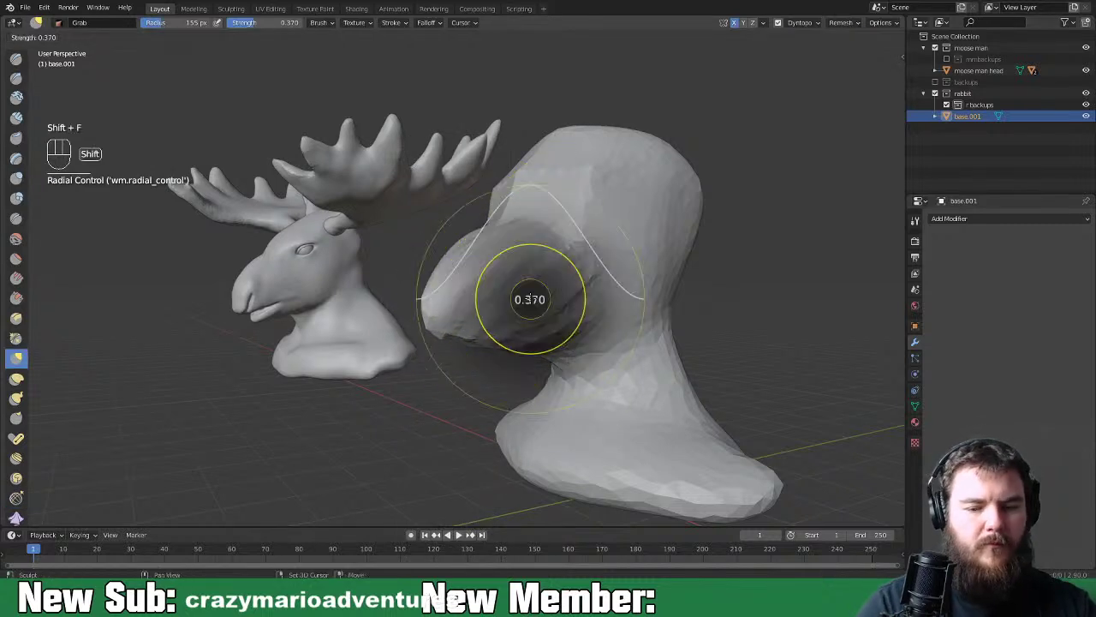
left_click(552, 313)
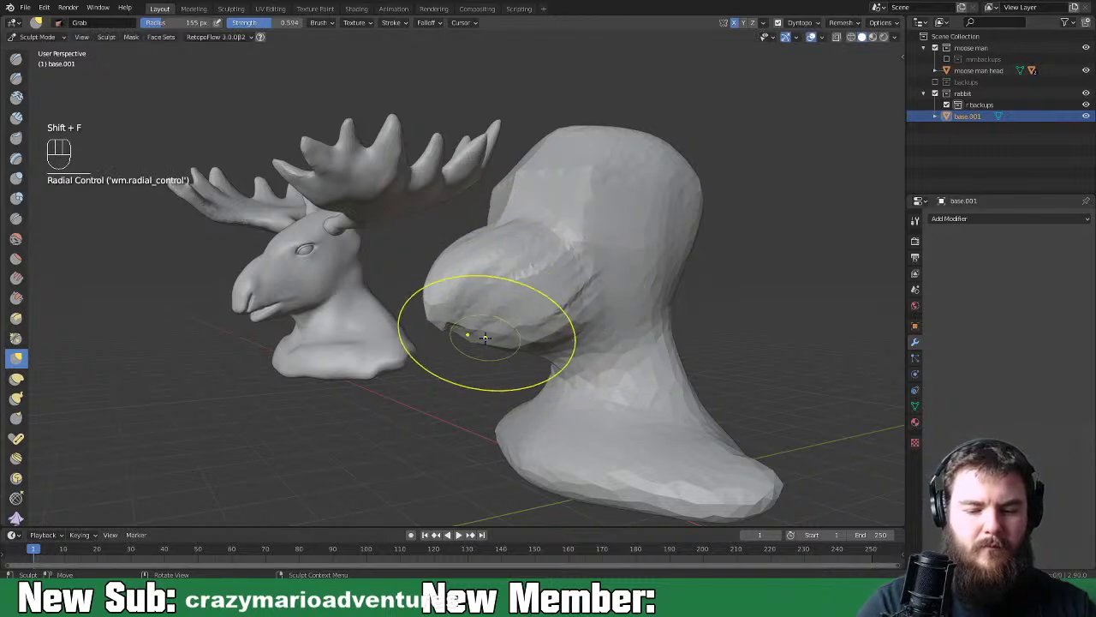
Reshape the underside and tip of the rabbit's muzzle with the Grab brush
middle_click_drag(484, 337, 411, 360)
mouse_move(494, 345)
left_mouse_down()
mouse_move(465, 385)
mouse_move(472, 403)
left_mouse_up()
middle_click_drag(628, 318, 645, 317)
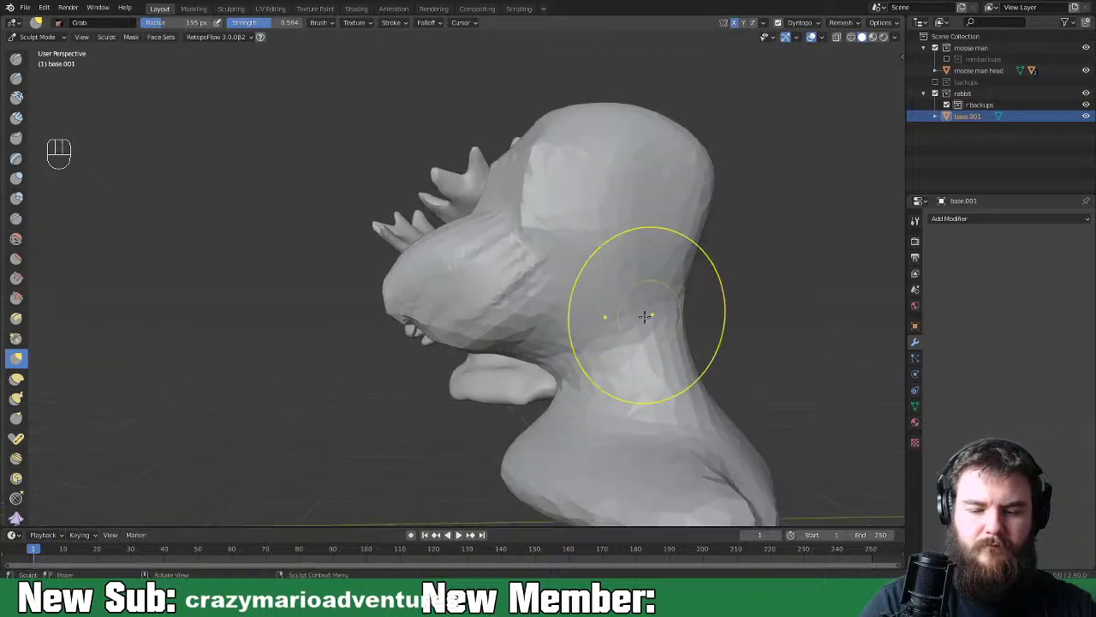
mouse_move(443, 318)
left_mouse_down()
mouse_move(403, 283)
mouse_move(457, 276)
mouse_move(453, 257)
mouse_move(428, 306)
mouse_move(463, 323)
mouse_move(428, 318)
left_mouse_up()
Reshape the front of the face around the cheeks and forehead symmetrically, and smooth away the faceted brow edge
scroll(432, 303, "down", 4)
middle_click_drag(432, 302, 631, 282)
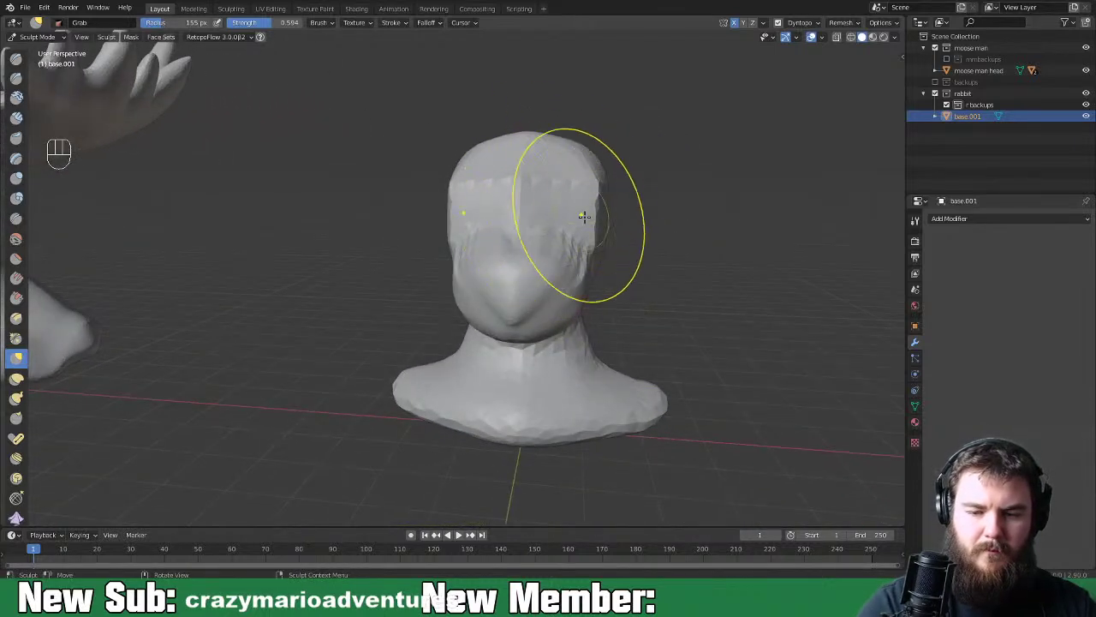
left_click_drag(548, 253, 542, 301)
mouse_move(587, 235)
left_mouse_down()
mouse_move(597, 161)
mouse_move(543, 168)
mouse_move(556, 176)
left_mouse_up()
left_click_drag(575, 249, 554, 189, "shift")
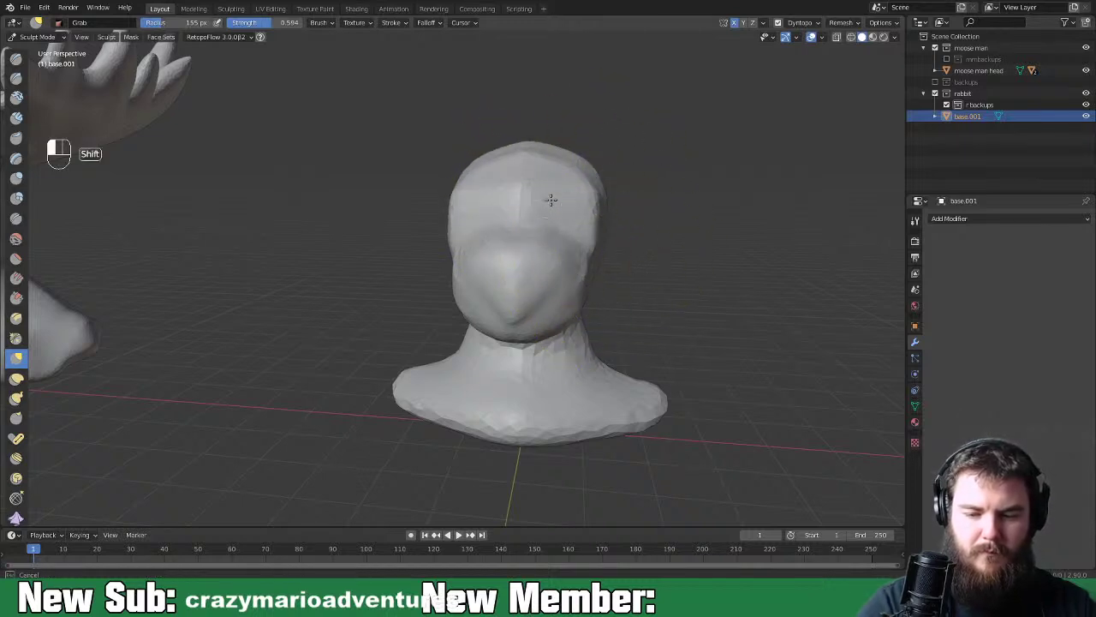
Round out the muzzle and narrow its sides with the Grab brush, reducing the brush radius to 113 px
mouse_move(575, 295)
middle_mouse_down()
mouse_move(573, 262)
mouse_move(482, 313)
middle_mouse_up()
mouse_move(482, 314)
left_mouse_down()
mouse_move(477, 265)
mouse_move(454, 319)
left_mouse_up()
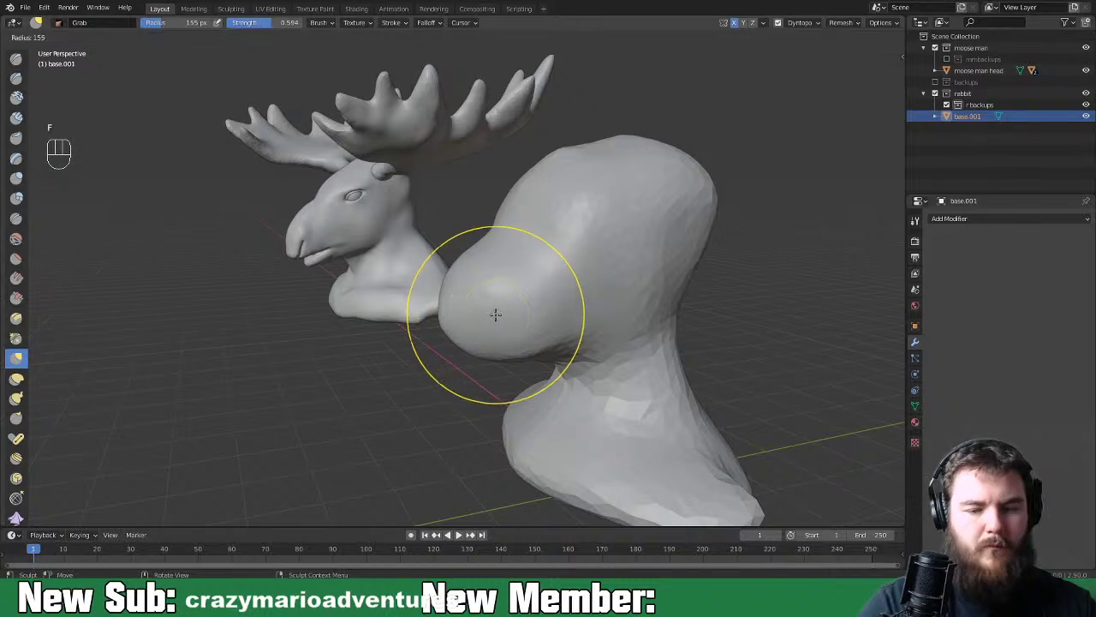
key("f")
left_click(455, 325)
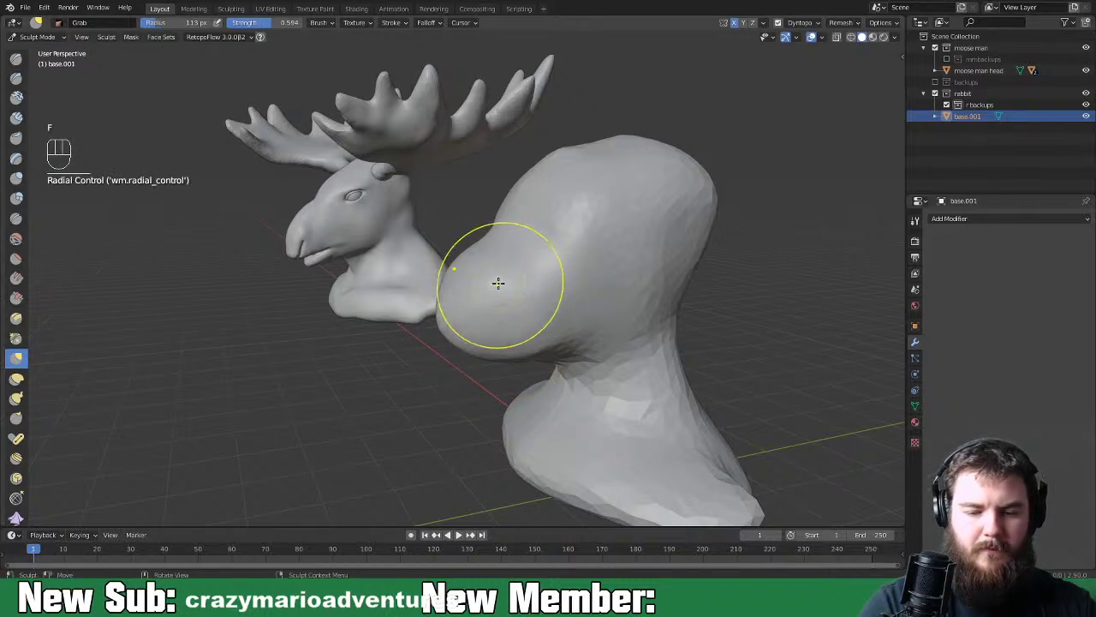
middle_click_drag(494, 283, 609, 273)
left_click_drag(609, 273, 549, 274)
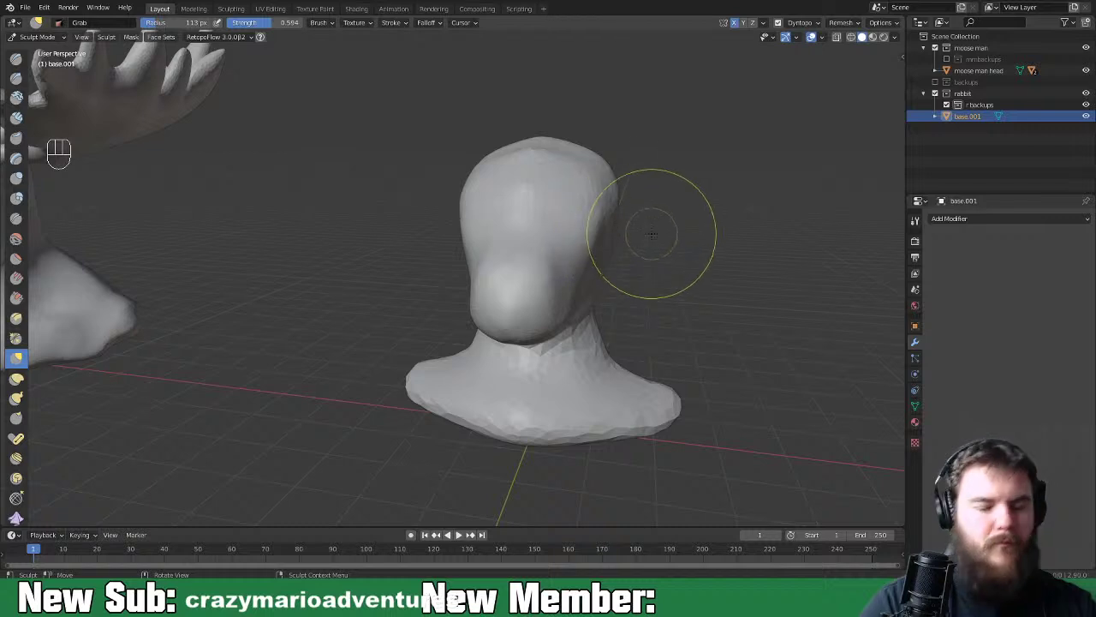
Refine the profile of the skull and smooth the top of the head
middle_click_drag(631, 257, 597, 252)
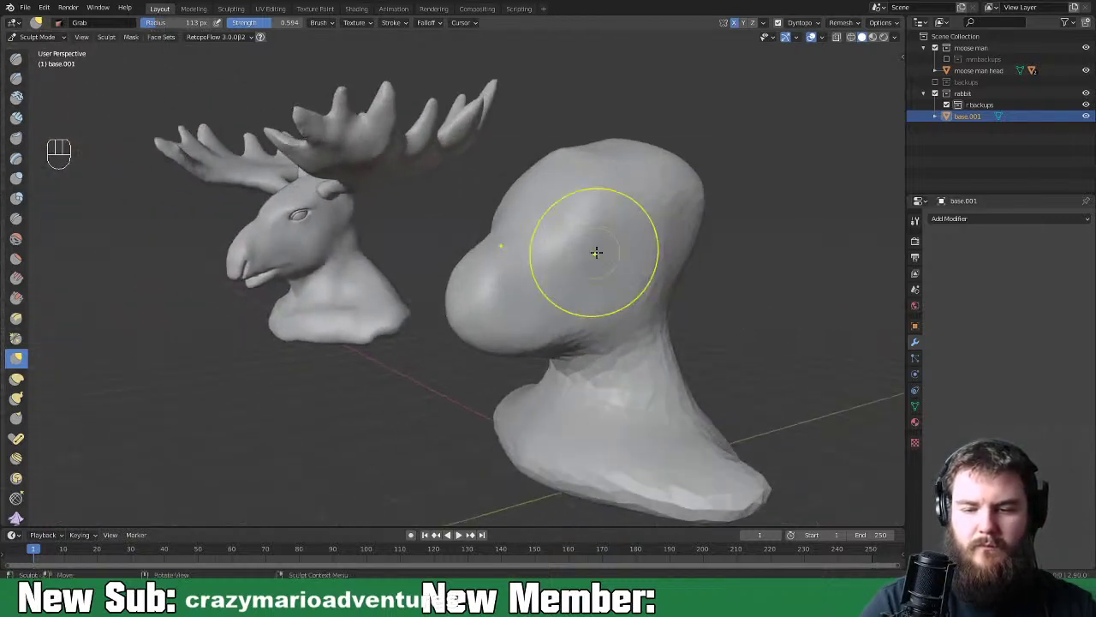
mouse_move(733, 257)
middle_mouse_down()
mouse_move(674, 288)
mouse_move(656, 281)
mouse_move(639, 236)
mouse_move(622, 233)
middle_mouse_up()
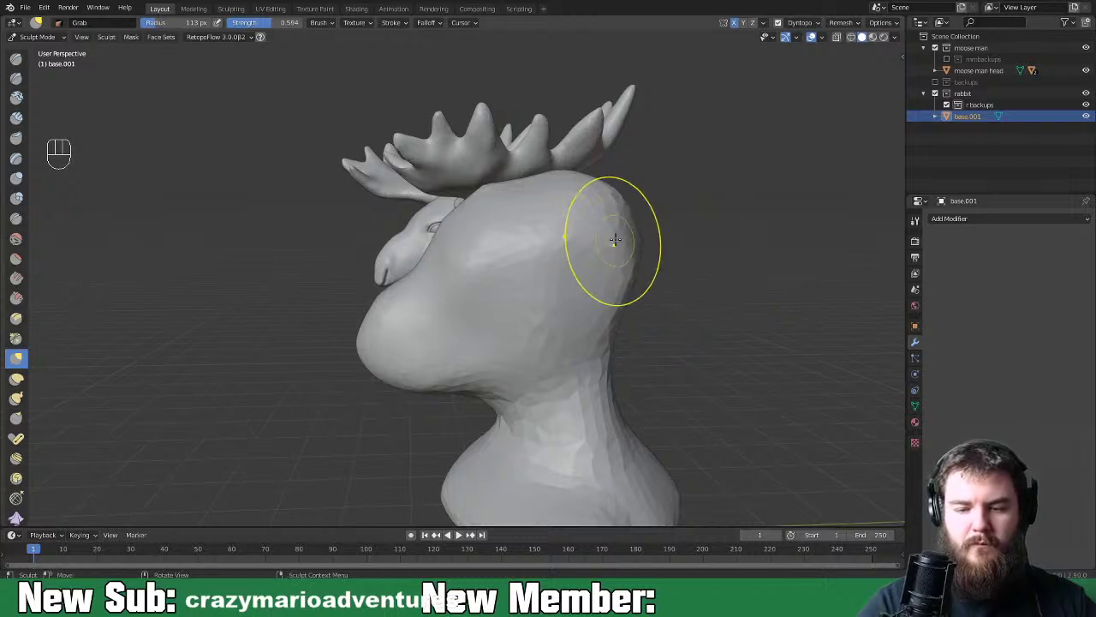
mouse_move(679, 260)
middle_mouse_down()
mouse_move(653, 302)
mouse_move(685, 280)
middle_mouse_up()
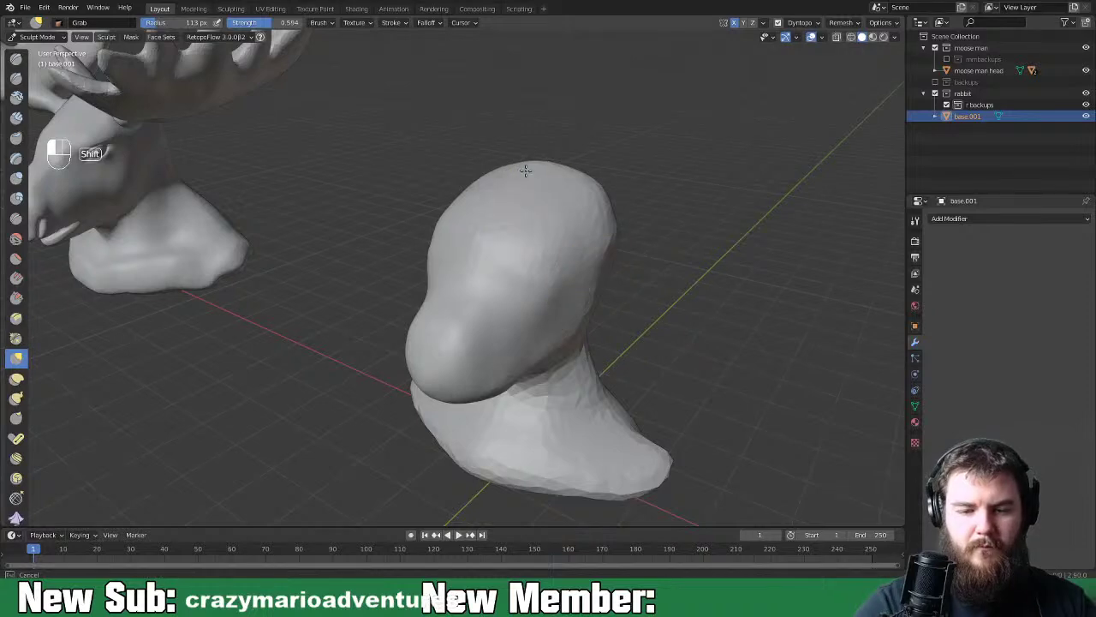
mouse_move(624, 247)
middle_mouse_down()
mouse_move(635, 264)
mouse_move(607, 293)
middle_mouse_up()
Build up the brow areas above the muzzle using the Inflate brush with an 81 px radius
key("space")
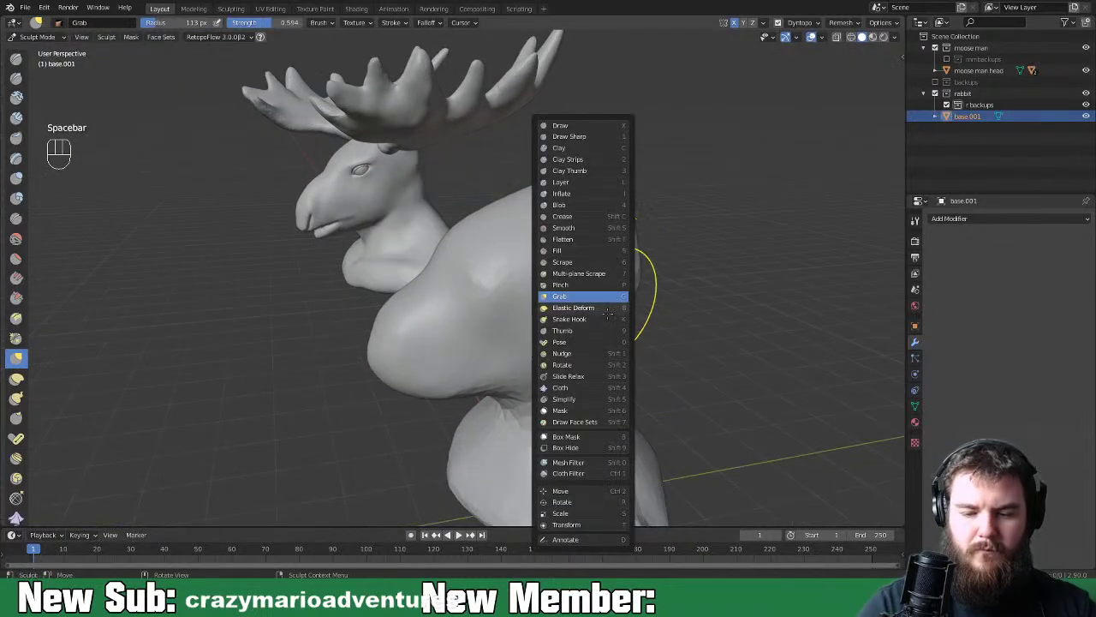
left_click(586, 194)
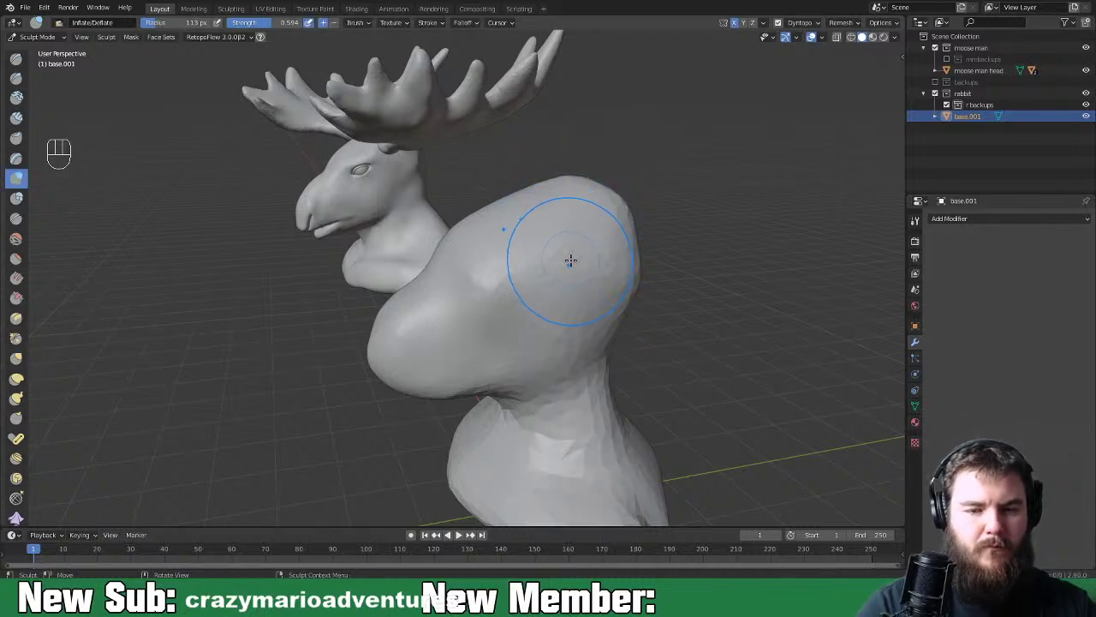
key("f")
left_click(543, 207)
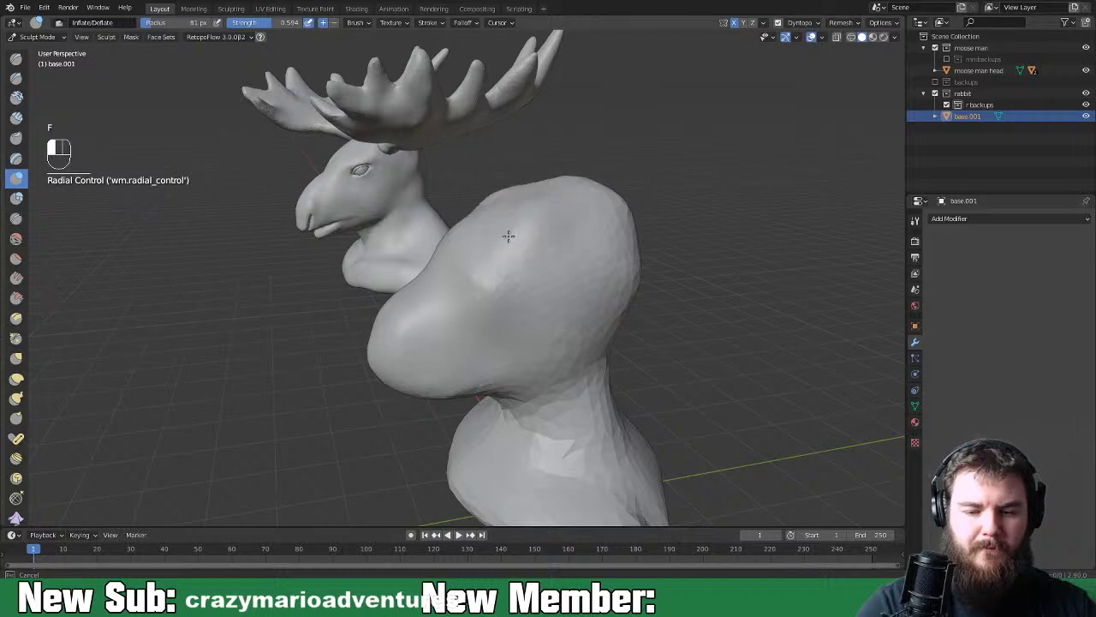
middle_click_drag(572, 199, 633, 251)
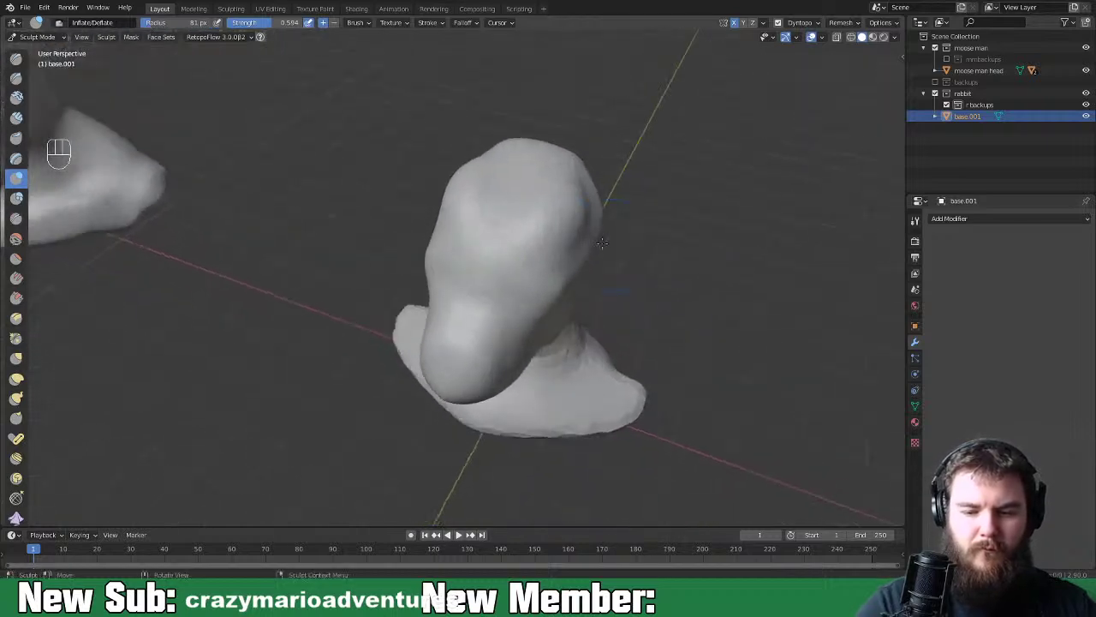
left_click_drag(513, 290, 515, 299)
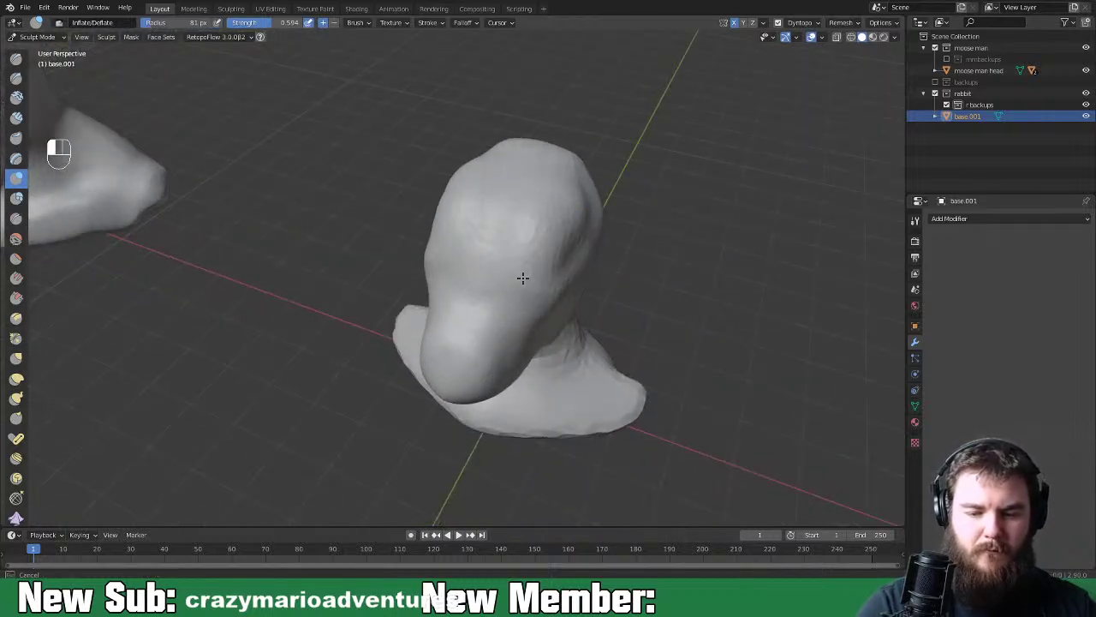
Deflate the bulges at the back and sides of the head, and fill out the back of the neck
mouse_move(580, 268)
middle_mouse_down()
mouse_move(560, 240)
mouse_move(664, 253)
mouse_move(647, 240)
middle_mouse_up()
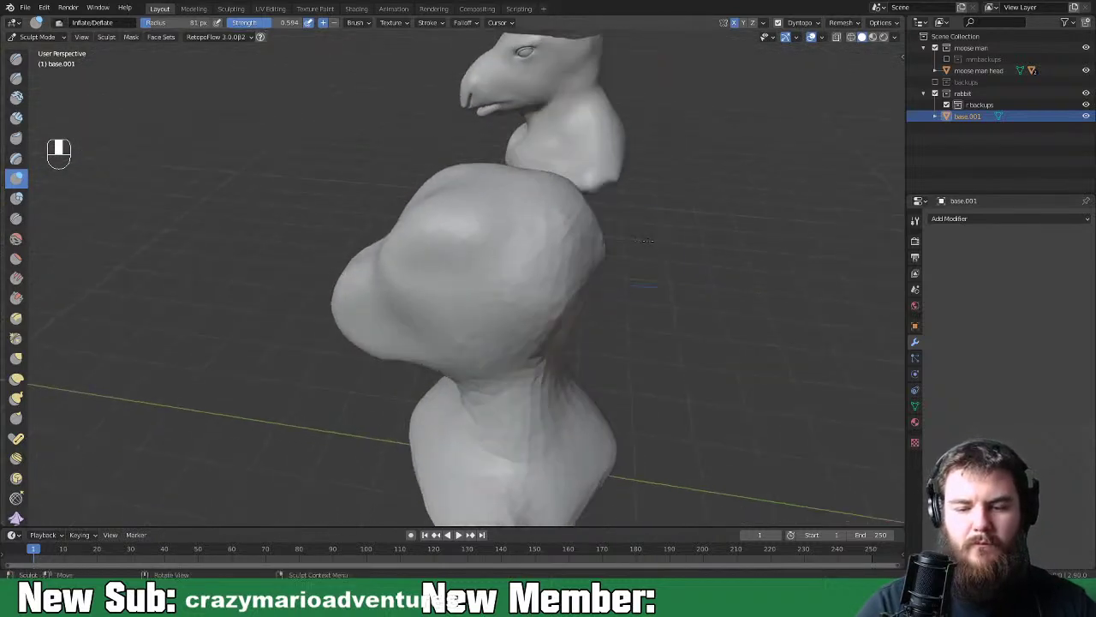
left_click_drag(634, 257, 560, 195, "ctrl")
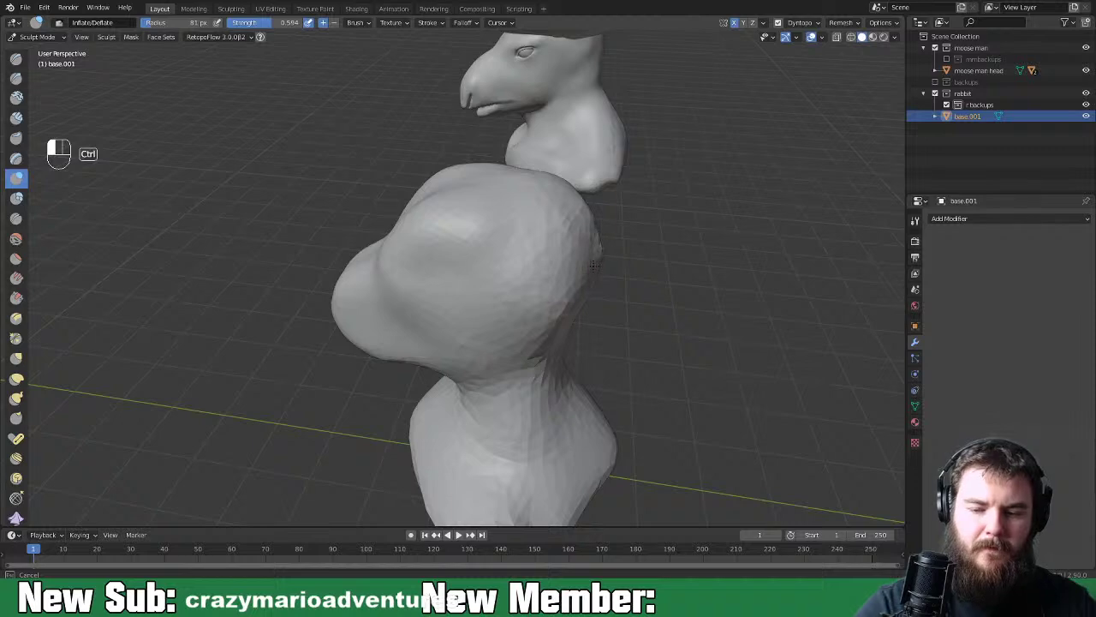
left_click_drag(555, 333, 576, 301, "ctrl")
middle_click_drag(591, 317, 548, 261)
mouse_move(544, 351)
left_mouse_down()
mouse_move(514, 438)
mouse_move(478, 421)
left_mouse_up()
middle_click_drag(568, 371, 563, 367)
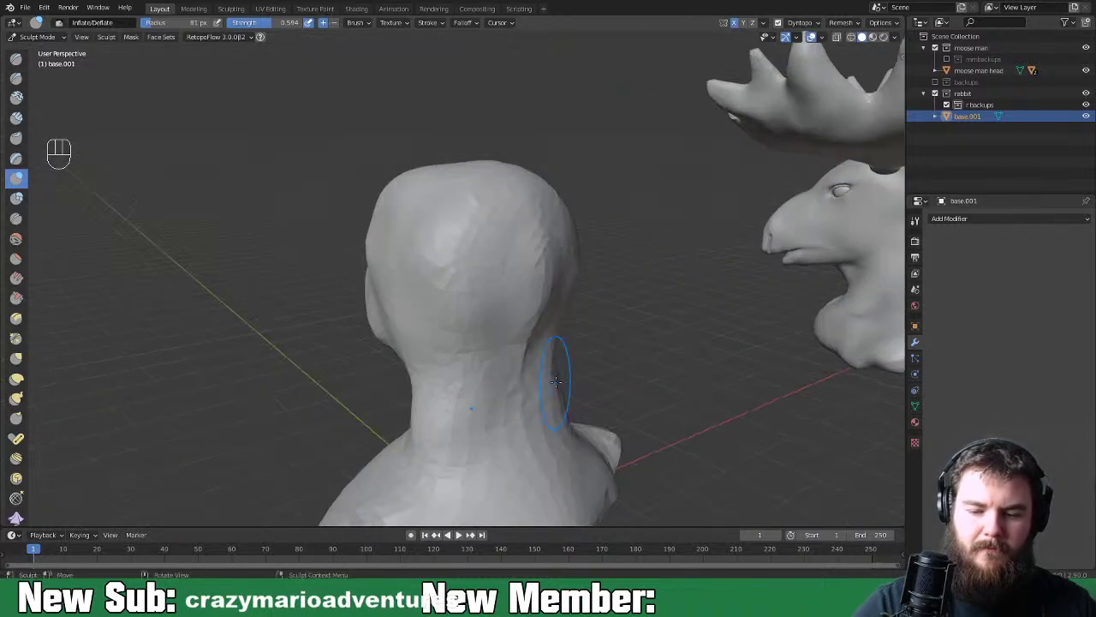
mouse_move(538, 284)
left_mouse_down("ctrl")
mouse_move(540, 266)
mouse_move(517, 365)
mouse_move(519, 327)
left_mouse_up("ctrl")
left_click_drag(537, 300, 533, 361, "ctrl")
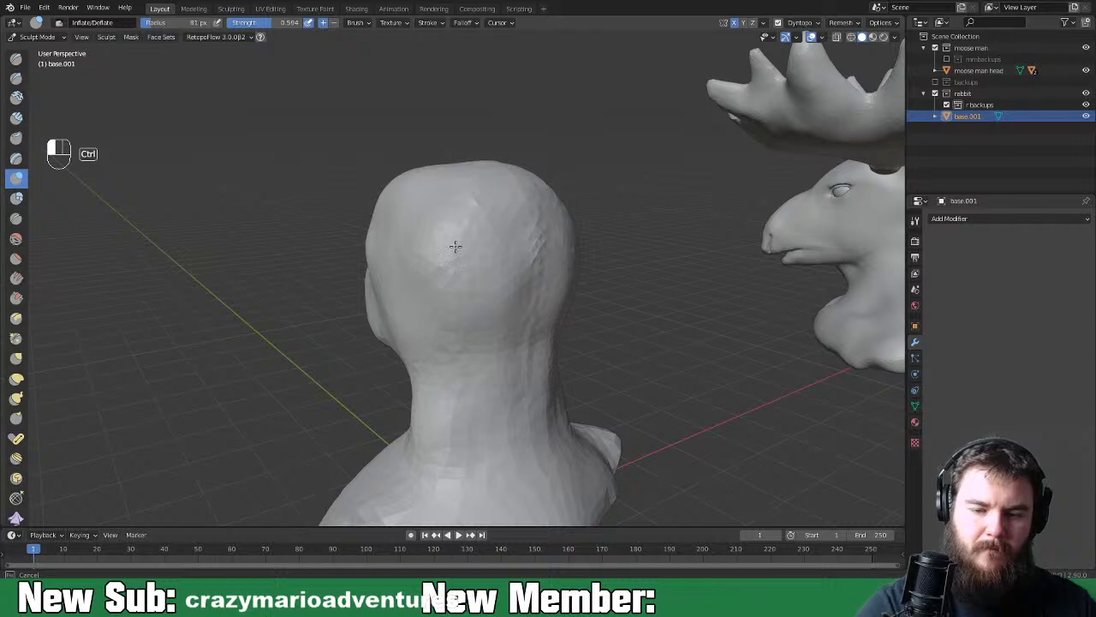
Inflate the sides of the head and the cheeks of the muzzle with the Inflate brush
middle_click_drag(465, 257, 536, 220)
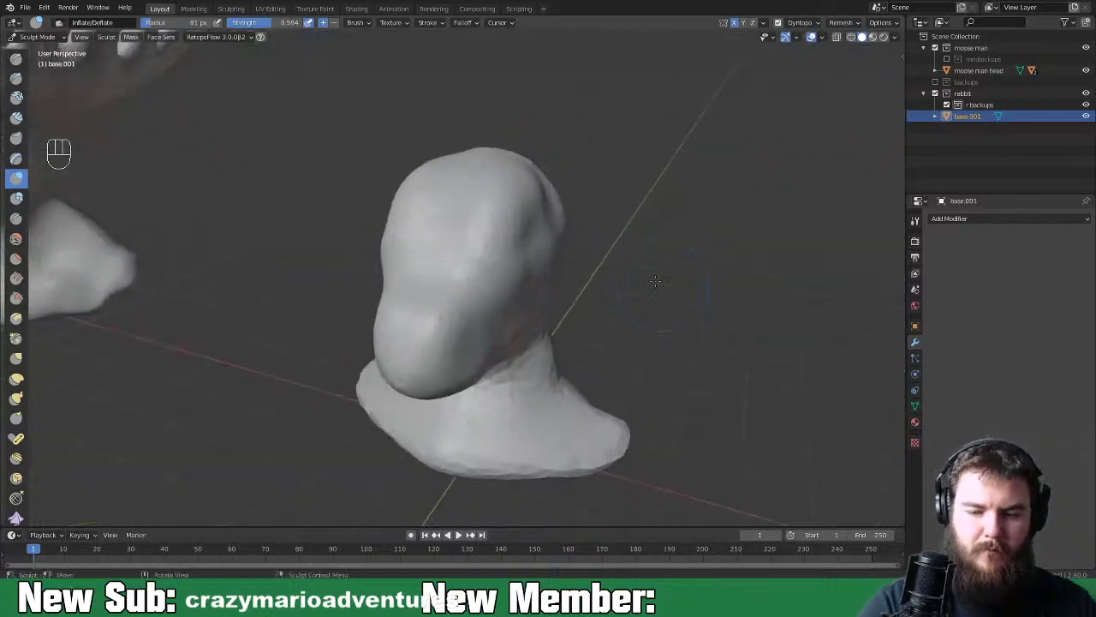
left_click_drag(537, 220, 546, 202)
middle_click_drag(571, 210, 534, 245)
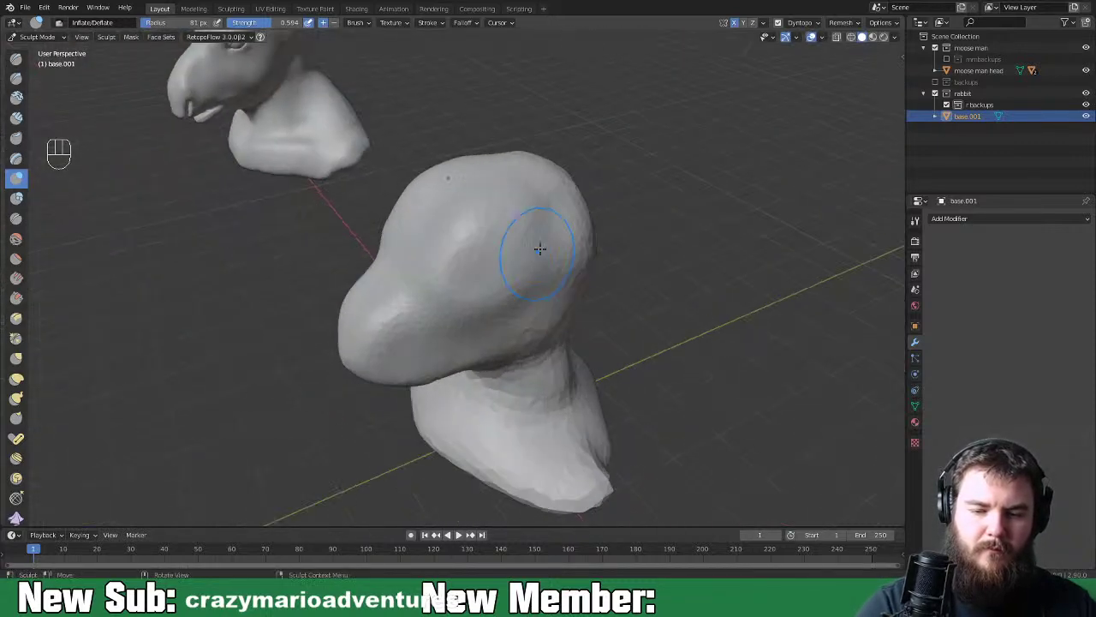
left_click_drag(533, 245, 555, 248)
mouse_move(448, 201)
middle_mouse_down()
mouse_move(523, 257)
mouse_move(512, 308)
mouse_move(651, 302)
mouse_move(608, 300)
middle_mouse_up()
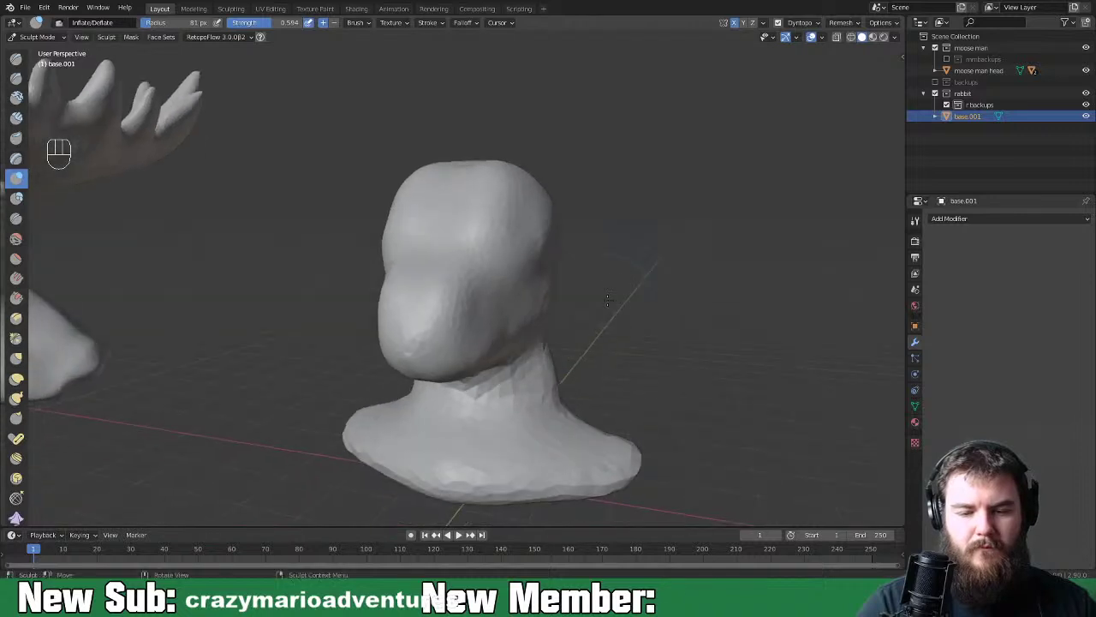
left_click_drag(476, 343, 458, 301)
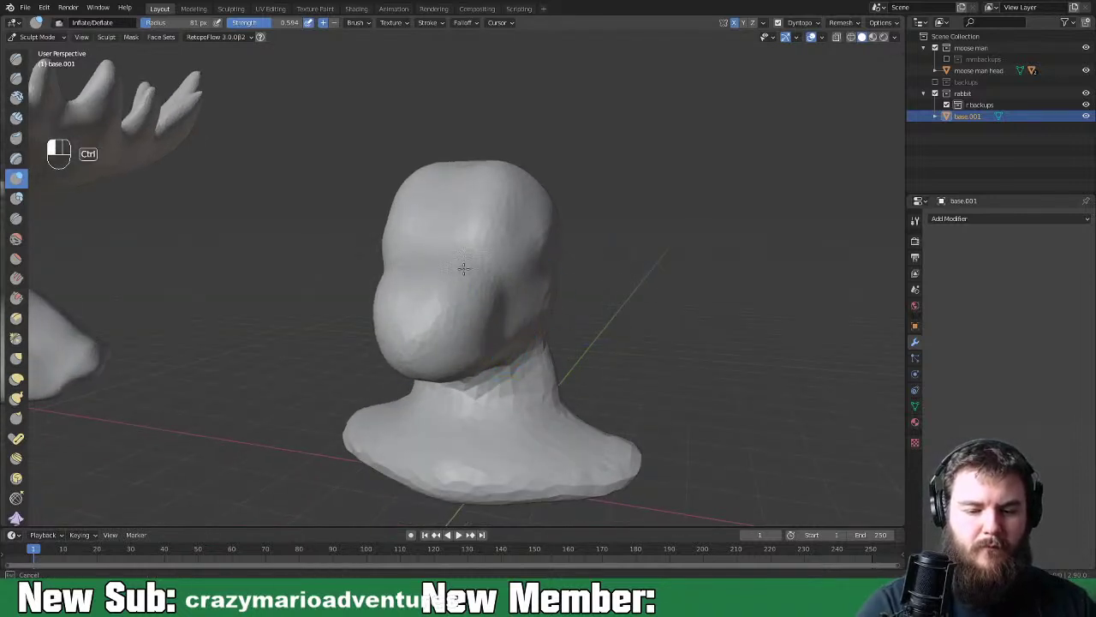
Examine the rabbit head's form from several angles and compare its proportions with the moose bust
middle_click_drag(495, 188, 525, 245)
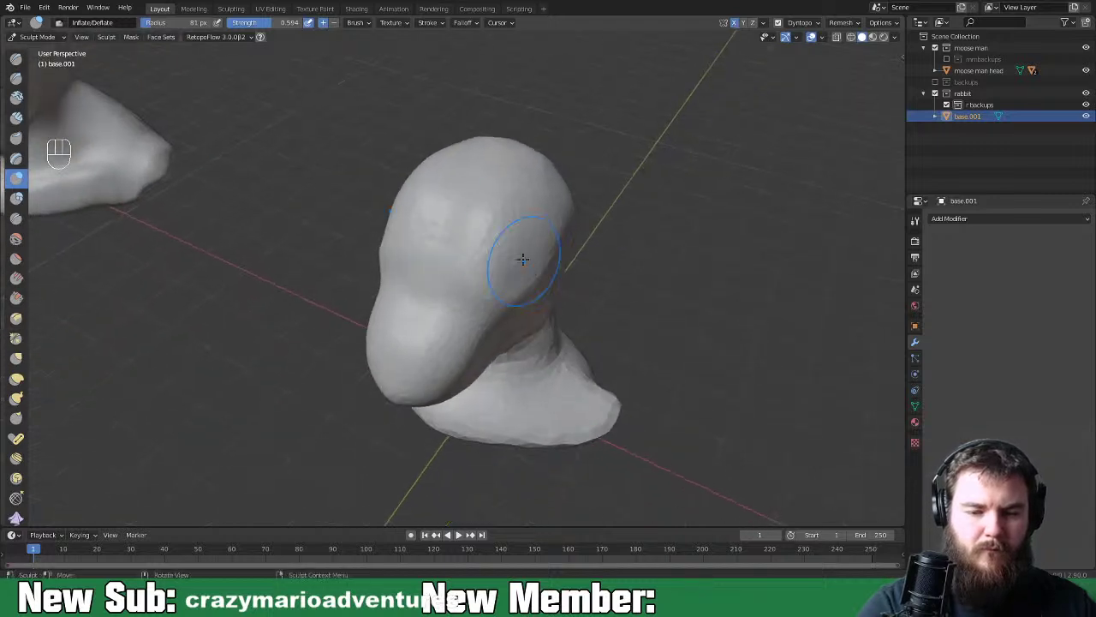
middle_click_drag(558, 231, 547, 176)
middle_click_drag(584, 324, 661, 292)
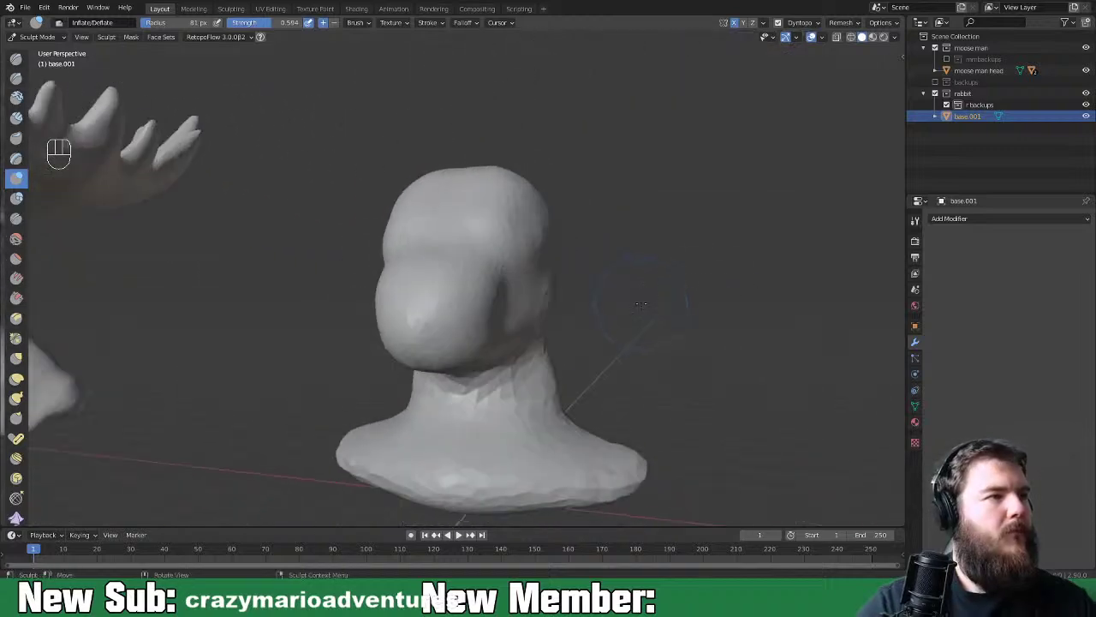
mouse_move(627, 335)
middle_mouse_down()
mouse_move(588, 357)
mouse_move(545, 345)
mouse_move(586, 362)
mouse_move(539, 386)
mouse_move(514, 383)
mouse_move(525, 380)
middle_mouse_up()
key("ctrl+minus")
key("ctrl+minus")
key("ctrl+minus")
key("ctrl+minus")
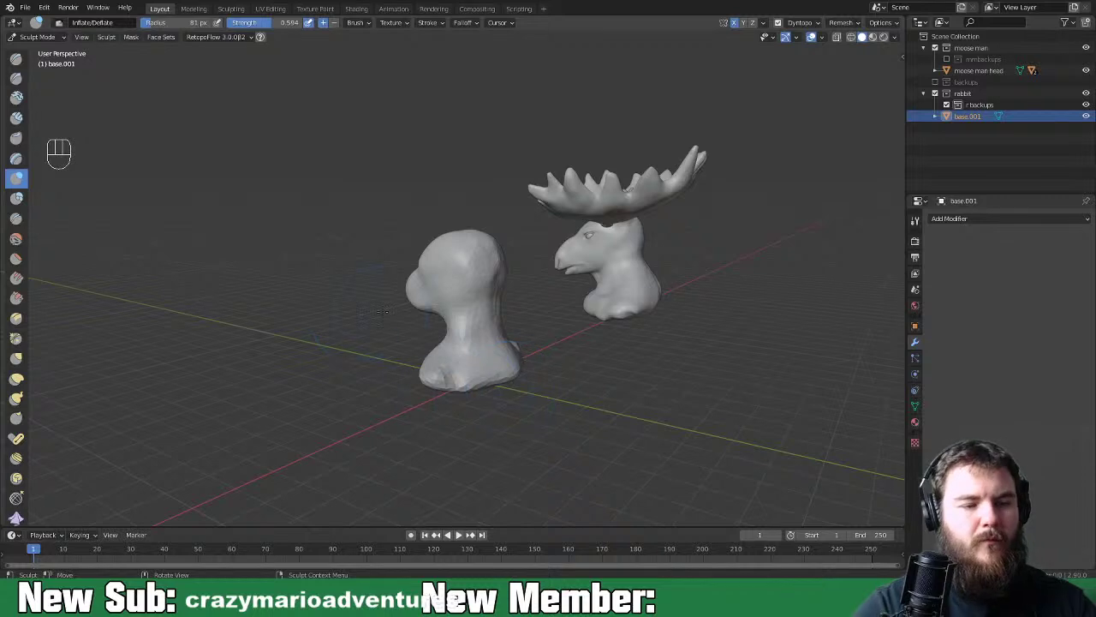
Build up the back of the neck and the upper back of the bust with the Clay Strips brush
key("space")
key("space")
left_click(428, 183)
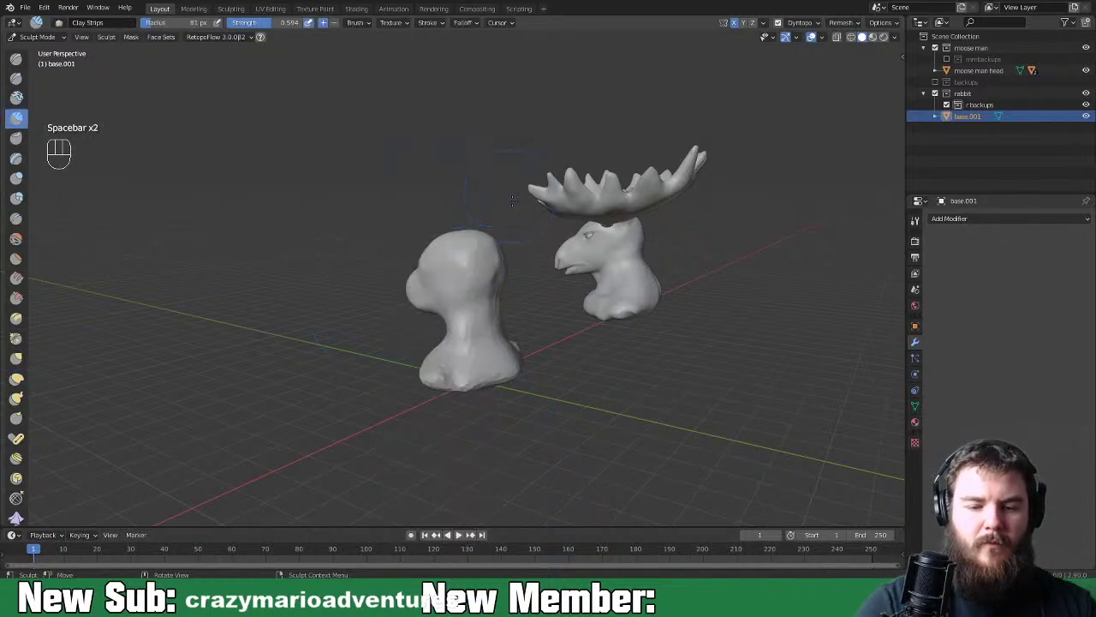
scroll(520, 220, "up", 3)
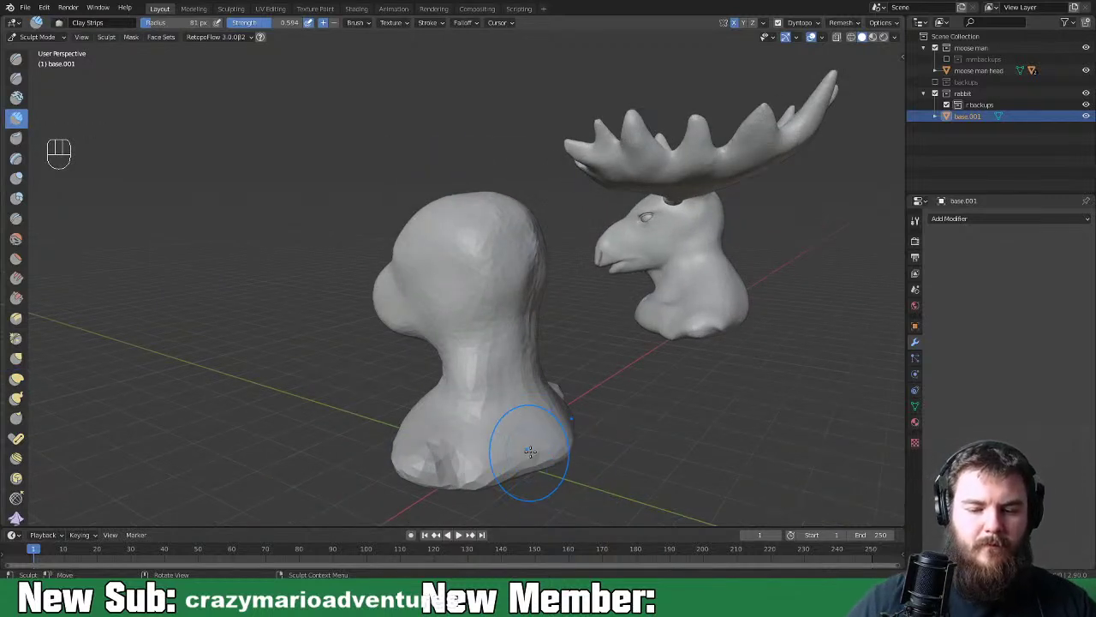
scroll(530, 451, "up", 1)
mouse_move(520, 367)
left_mouse_down()
mouse_move(548, 334)
mouse_move(553, 394)
mouse_move(556, 343)
mouse_move(474, 439)
mouse_move(480, 493)
mouse_move(582, 429)
mouse_move(471, 501)
mouse_move(555, 476)
left_mouse_up()
mouse_move(555, 476)
middle_mouse_down()
mouse_move(514, 467)
mouse_move(545, 455)
middle_mouse_up()
left_click_drag(545, 454, 462, 443)
Add clay strips where the neck meets the back of the head, and smooth the neck and shoulder
middle_click_drag(587, 436, 541, 481)
middle_click_drag(614, 459, 503, 415)
mouse_move(503, 414)
left_mouse_down()
mouse_move(491, 383)
mouse_move(550, 328)
mouse_move(573, 218)
mouse_move(548, 283)
mouse_move(508, 307)
mouse_move(545, 233)
mouse_move(570, 332)
left_mouse_up()
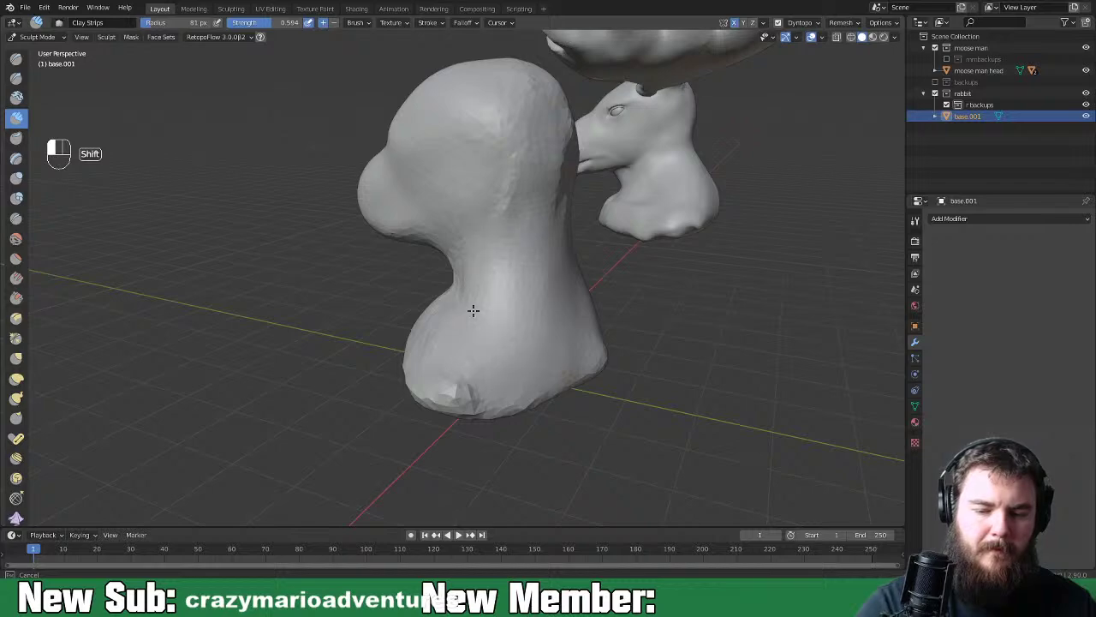
left_click_drag(432, 335, 494, 297, "shift")
mouse_move(494, 297)
middle_mouse_down()
mouse_move(573, 298)
mouse_move(566, 284)
middle_mouse_up()
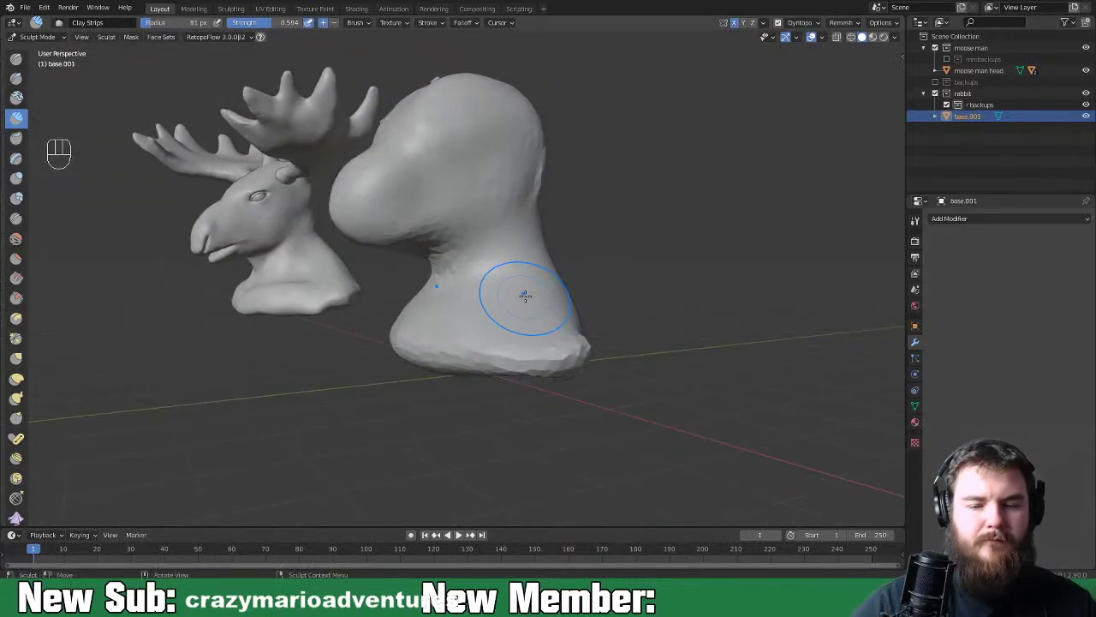
Smooth the front of the neck just below the muzzle
scroll(523, 295, "up", 6)
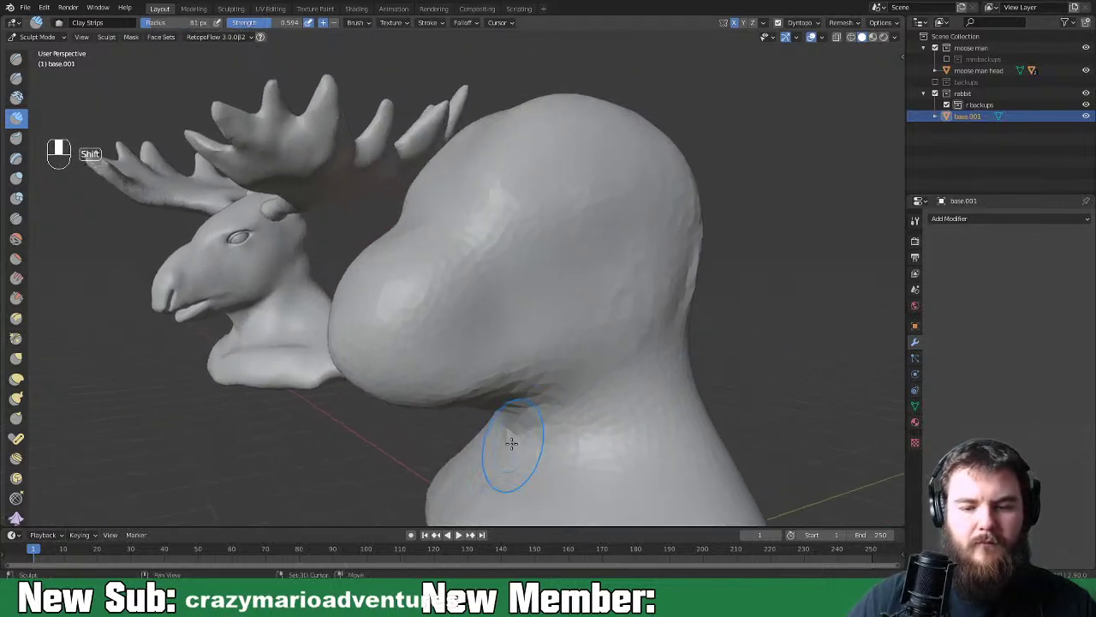
left_click_drag(511, 443, 496, 467, "shift")
mouse_move(613, 319)
middle_mouse_down()
mouse_move(656, 342)
mouse_move(629, 335)
mouse_move(673, 325)
mouse_move(685, 354)
middle_mouse_up()
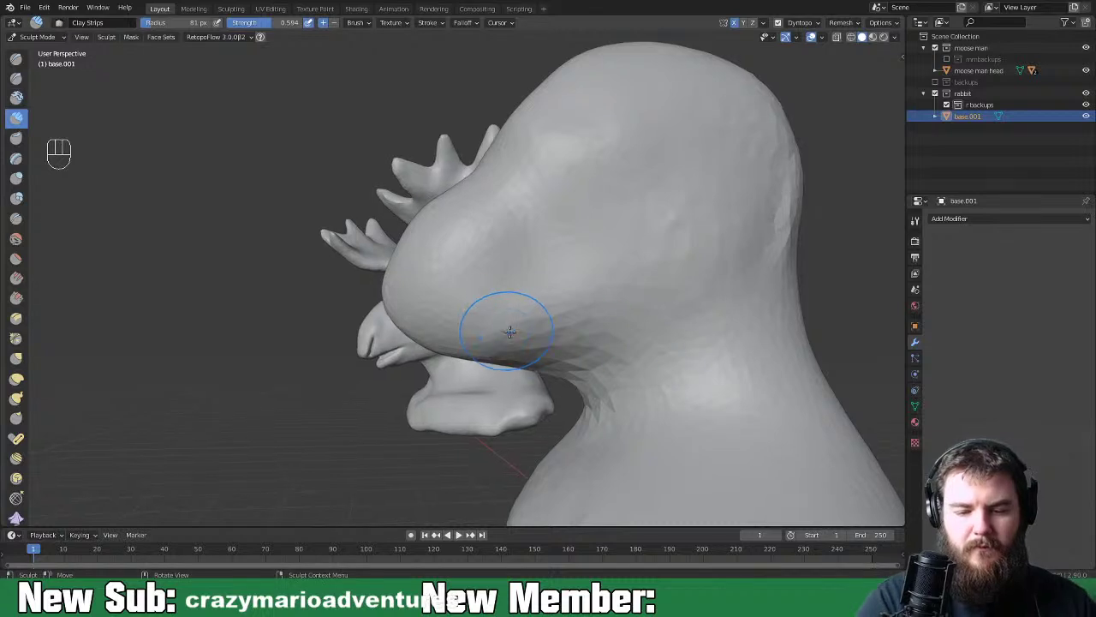
Build up a jawline from the muzzle to the side of the head using Clay Strips at a 63 px radius
key("f")
key("f")
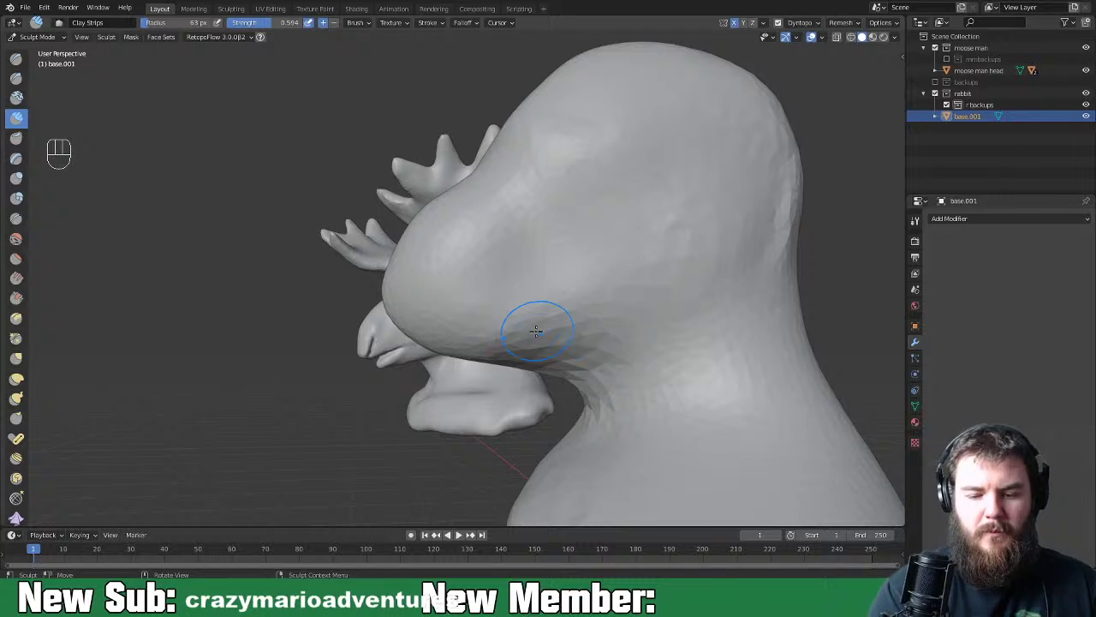
left_click_drag(449, 346, 417, 353)
mouse_move(533, 333)
left_mouse_down()
mouse_move(659, 330)
mouse_move(639, 259)
left_mouse_up()
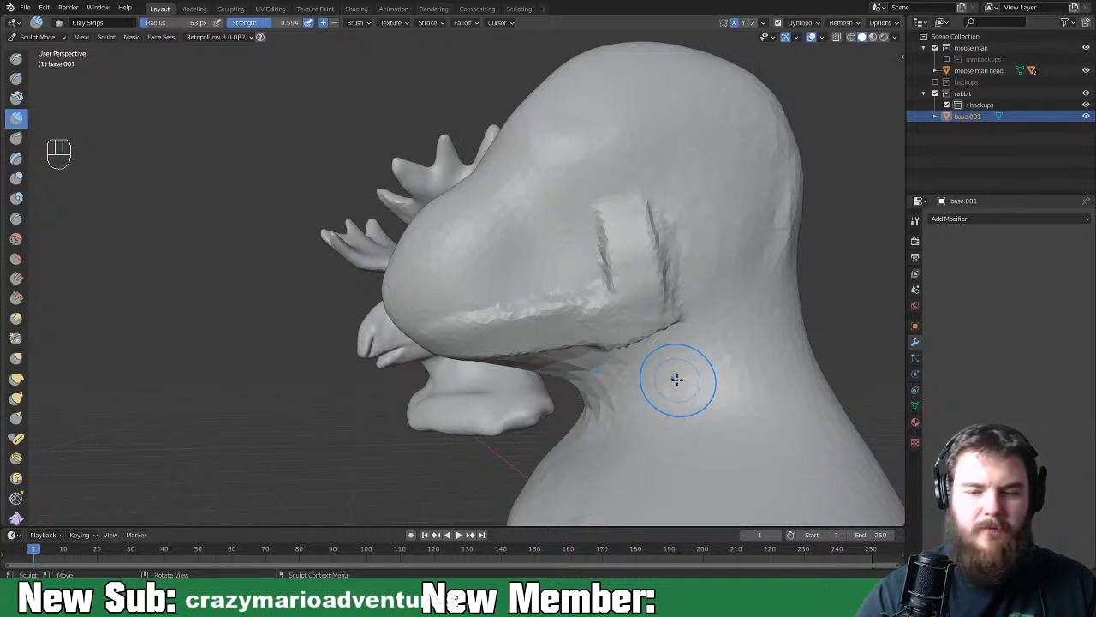
mouse_move(650, 215)
left_mouse_down()
mouse_move(695, 310)
mouse_move(582, 356)
mouse_move(492, 353)
left_mouse_up()
middle_click_drag(493, 353, 477, 317)
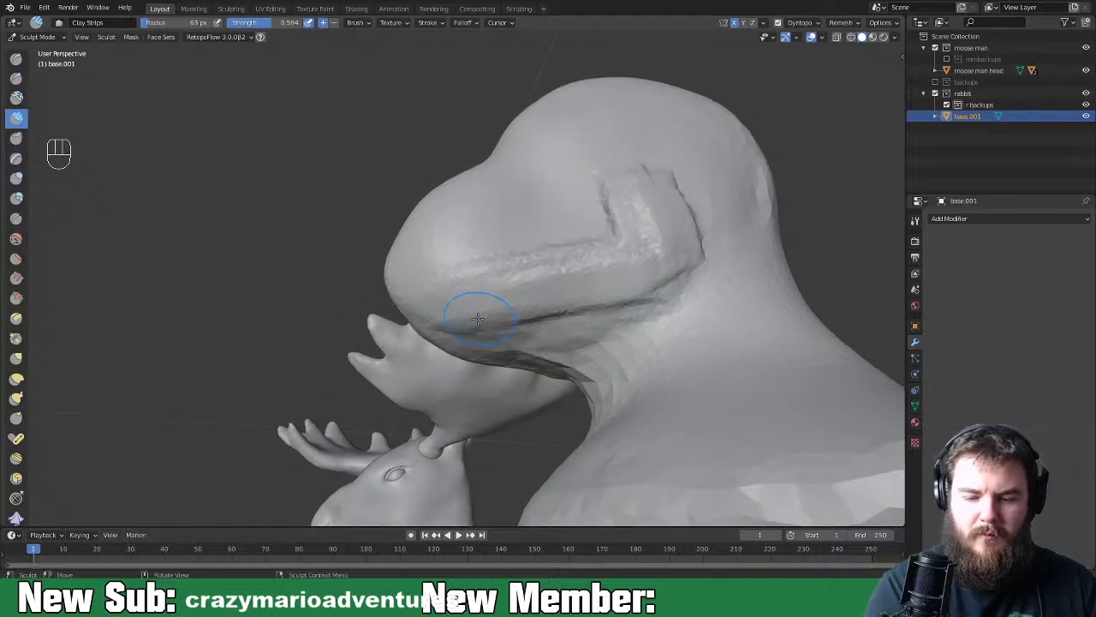
mouse_move(486, 340)
left_mouse_down()
mouse_move(660, 308)
mouse_move(665, 257)
mouse_move(673, 270)
left_mouse_up()
Smooth the new jawline and blend its lower edge into the throat and neck
middle_click_drag(694, 345, 624, 330)
mouse_move(624, 330)
left_mouse_down("shift")
mouse_move(590, 208)
mouse_move(514, 322)
left_mouse_up("shift")
mouse_move(690, 293)
left_mouse_down("shift")
mouse_move(540, 366)
mouse_move(685, 317)
left_mouse_up("shift")
mouse_move(685, 317)
middle_mouse_down()
mouse_move(691, 306)
mouse_move(570, 317)
middle_mouse_up()
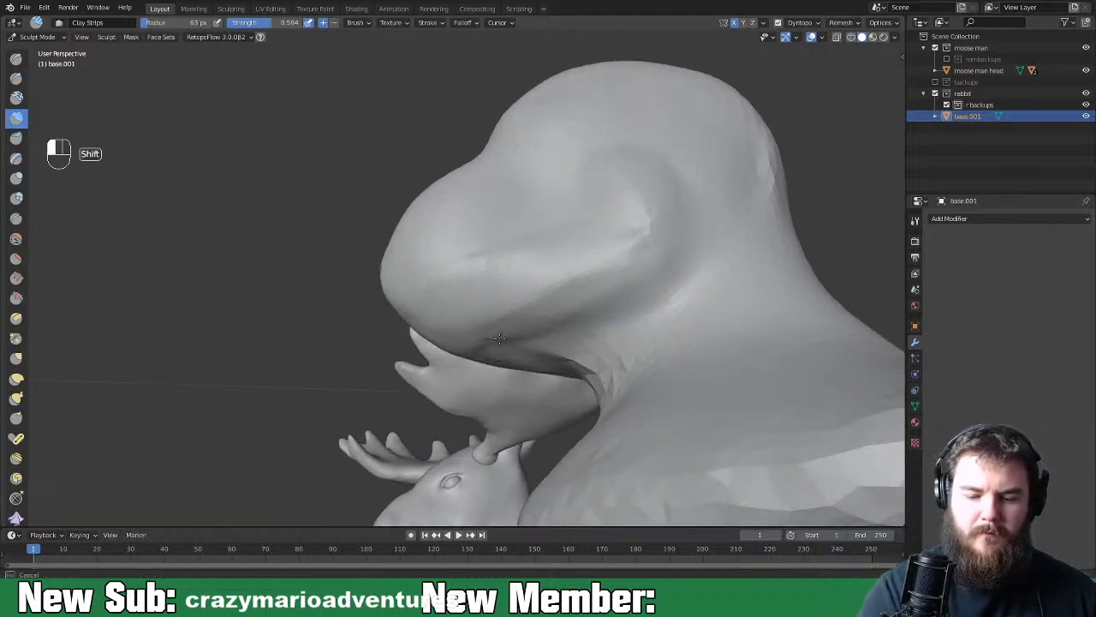
left_click_drag(555, 346, 699, 318, "shift")
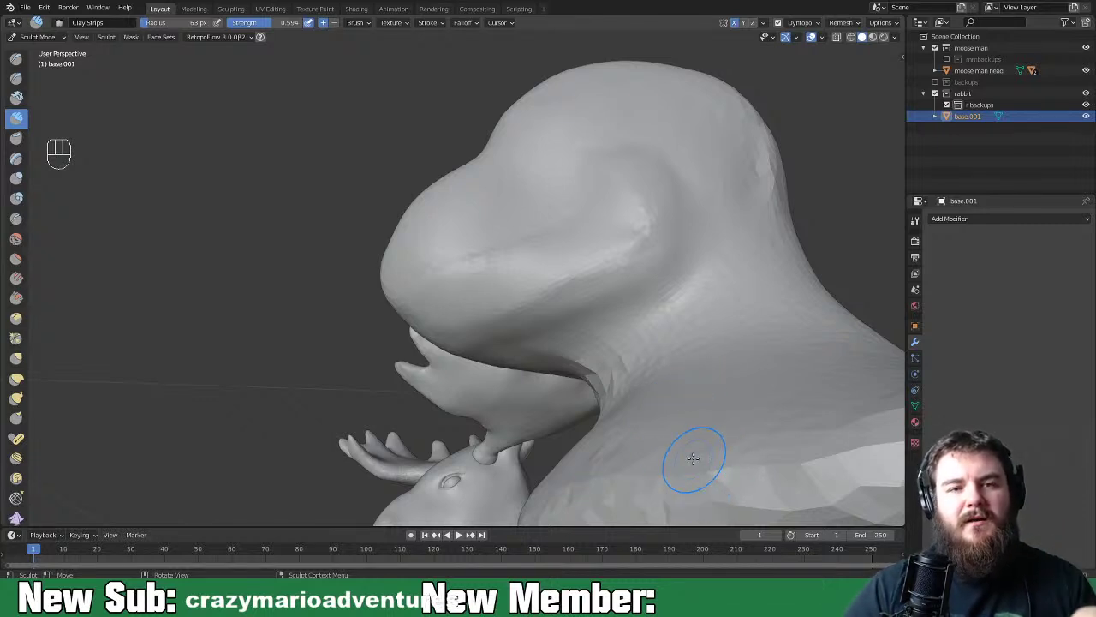
Reshape the top of the head and the front of the muzzle with the Grab brush at a 145 px radius
mouse_move(720, 375)
middle_mouse_down()
mouse_move(838, 430)
mouse_move(789, 409)
middle_mouse_up()
key("g")
key("f")
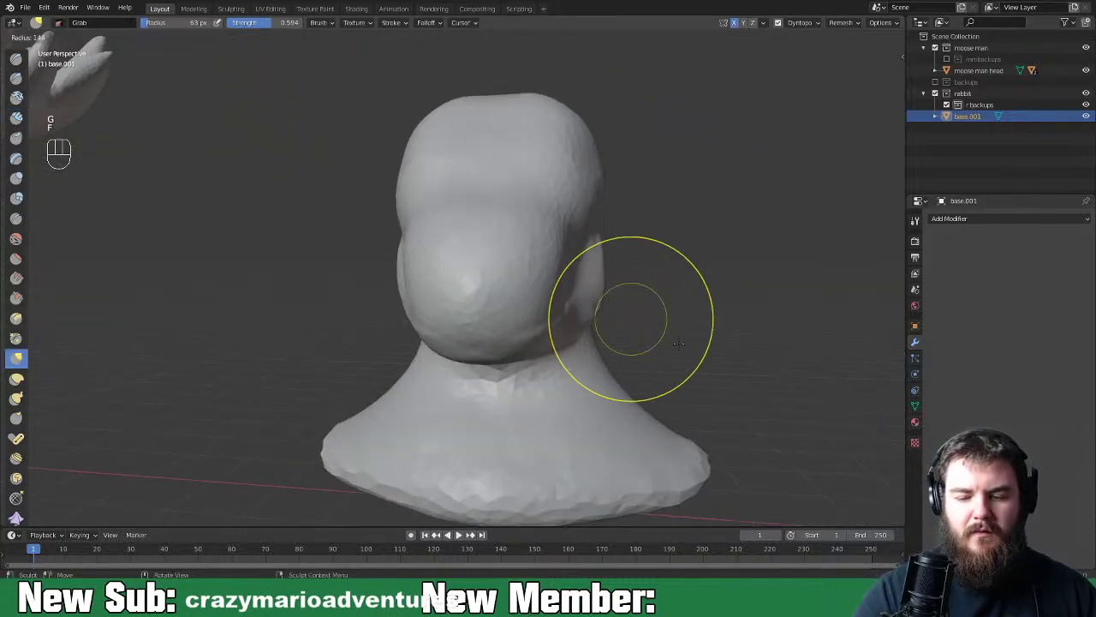
left_click(557, 266)
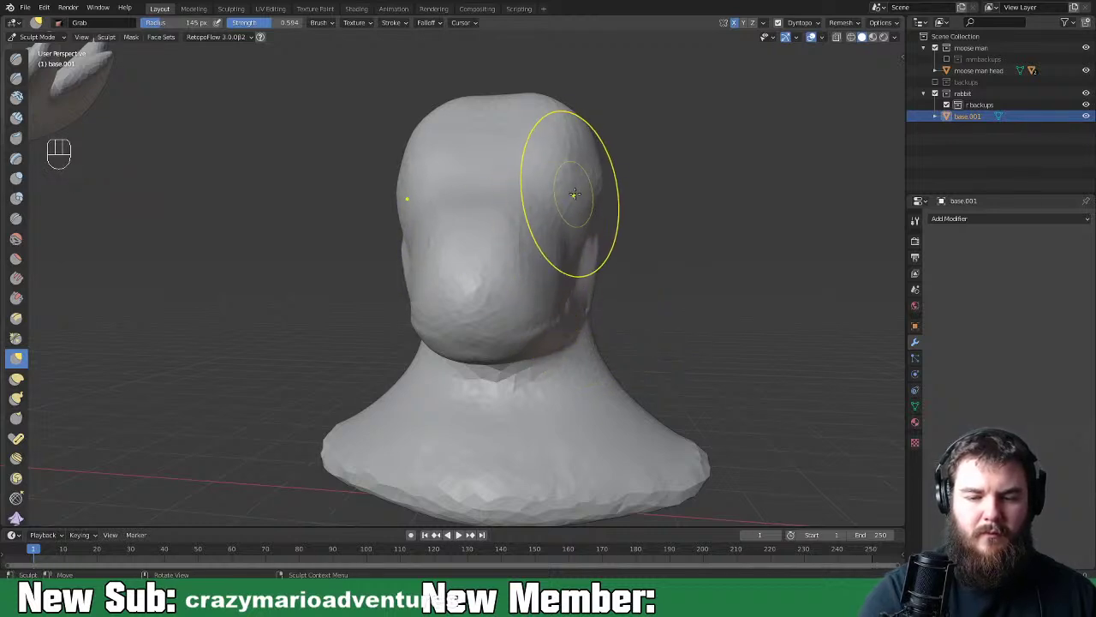
mouse_move(565, 120)
left_mouse_down()
mouse_move(550, 110)
mouse_move(561, 114)
left_mouse_up()
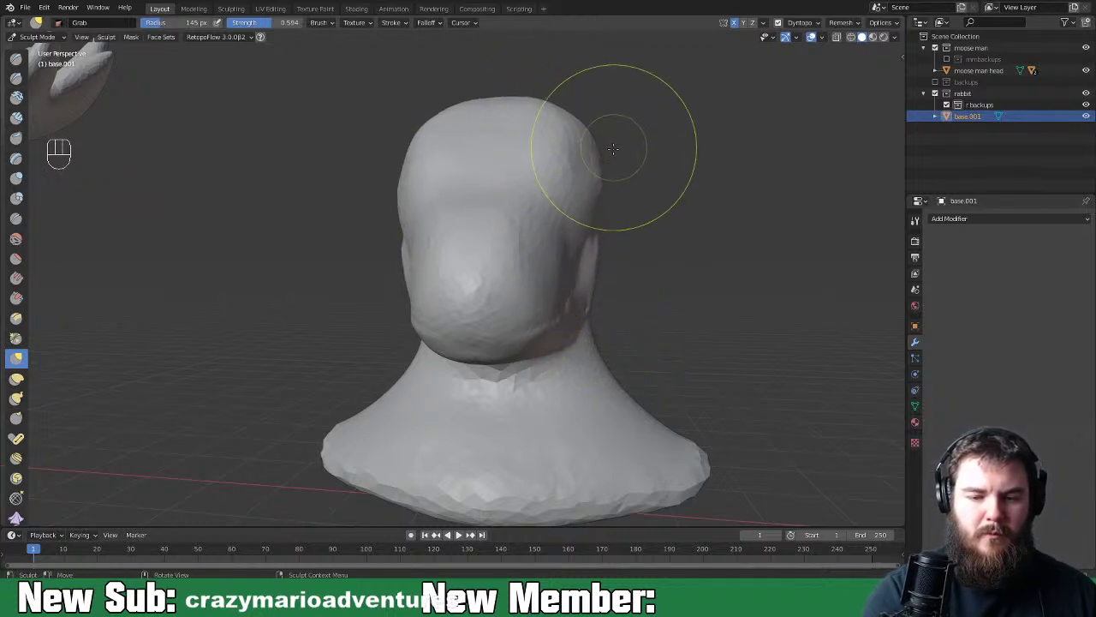
middle_click_drag(707, 219, 673, 311)
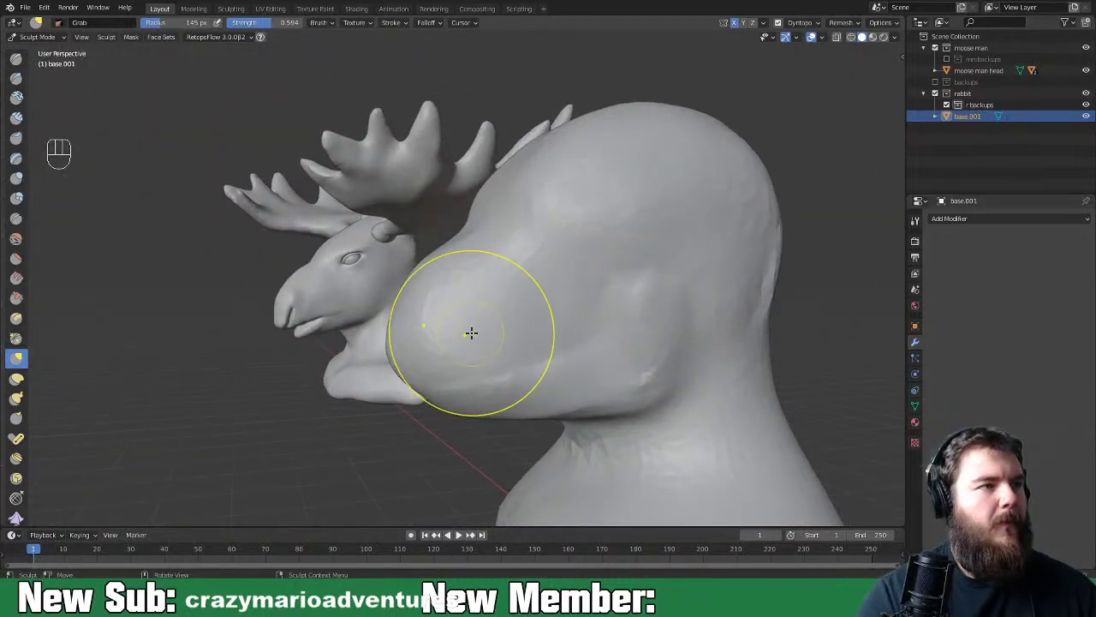
left_click_drag(416, 343, 404, 343)
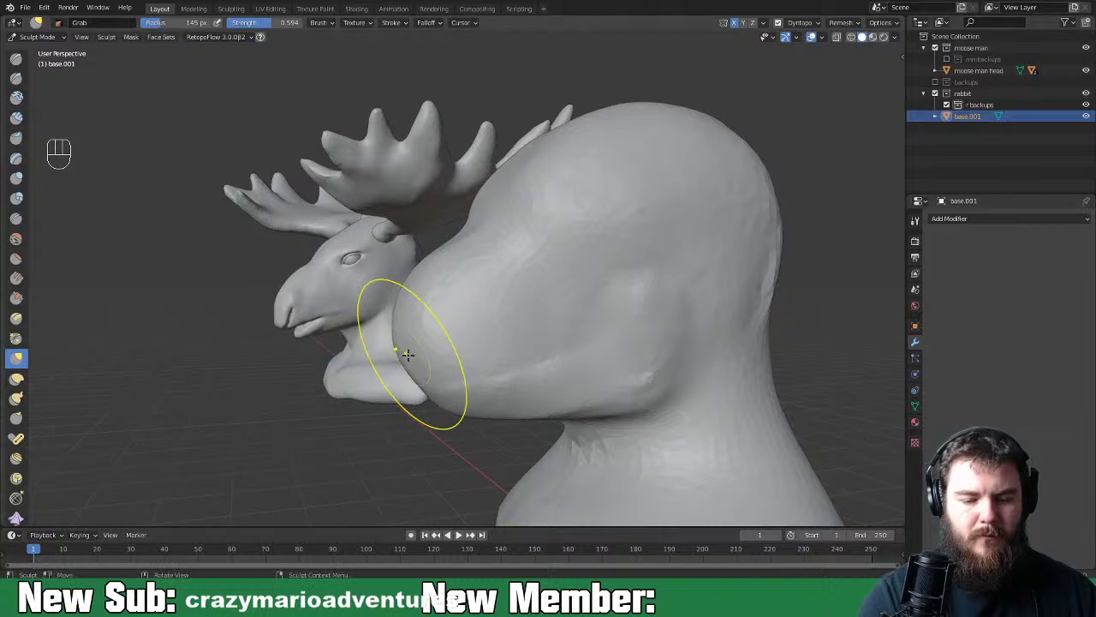
mouse_move(553, 320)
middle_mouse_down()
mouse_move(628, 343)
mouse_move(646, 313)
middle_mouse_up()
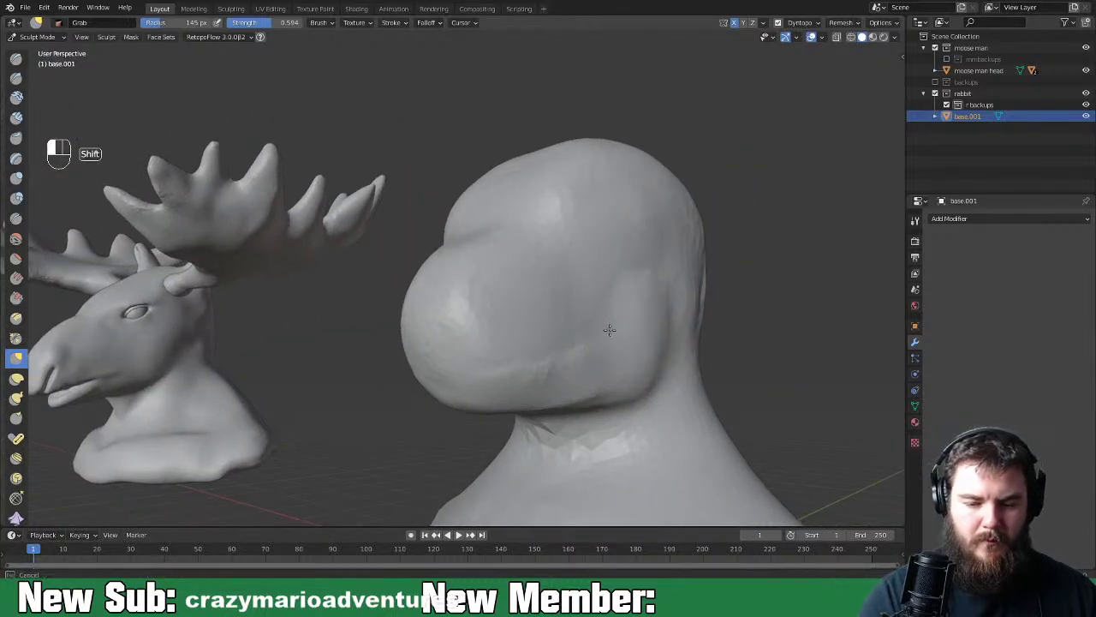
Build up the brow and forehead above the muzzle using Clay Strips at a 74 px radius, and smooth the added clay
mouse_move(479, 387)
middle_mouse_down()
mouse_move(587, 337)
mouse_move(653, 341)
mouse_move(531, 385)
middle_mouse_up()
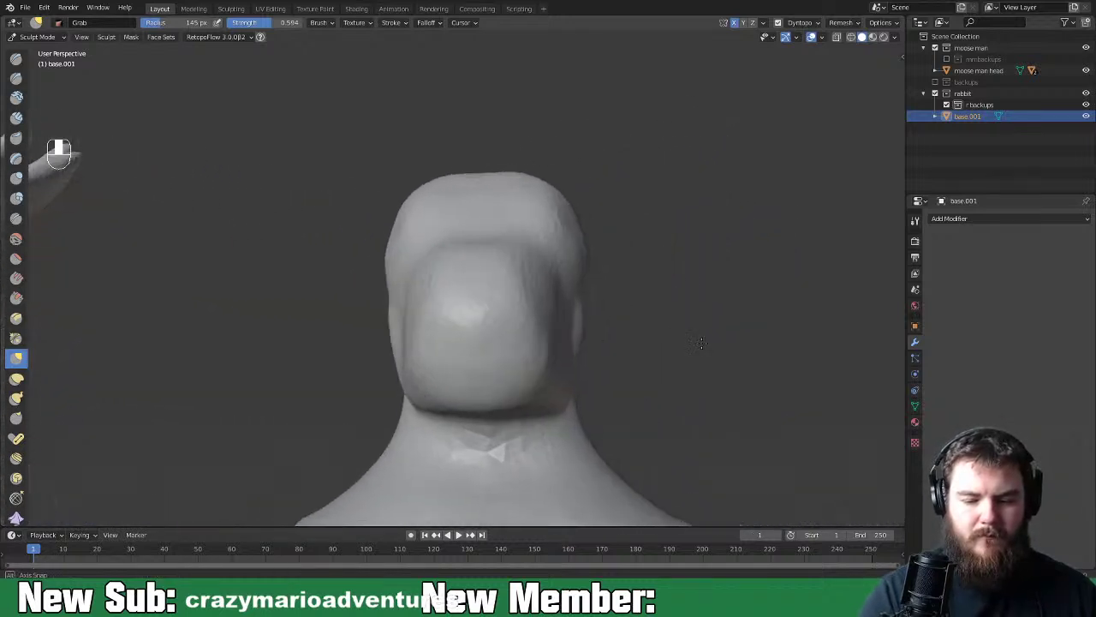
key("space")
key("space")
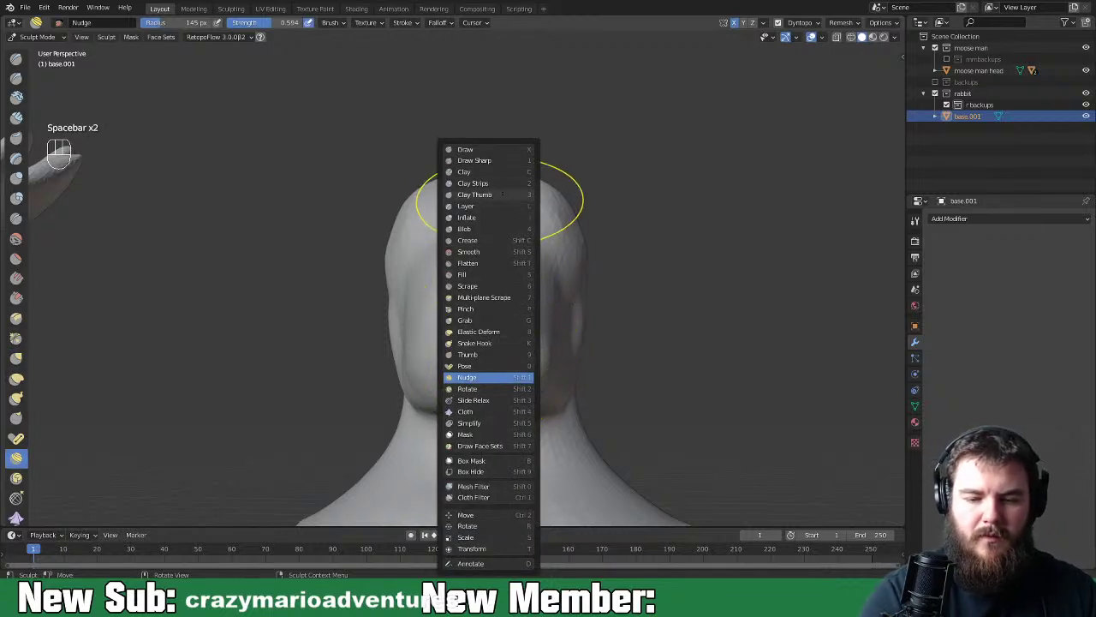
left_click(474, 182)
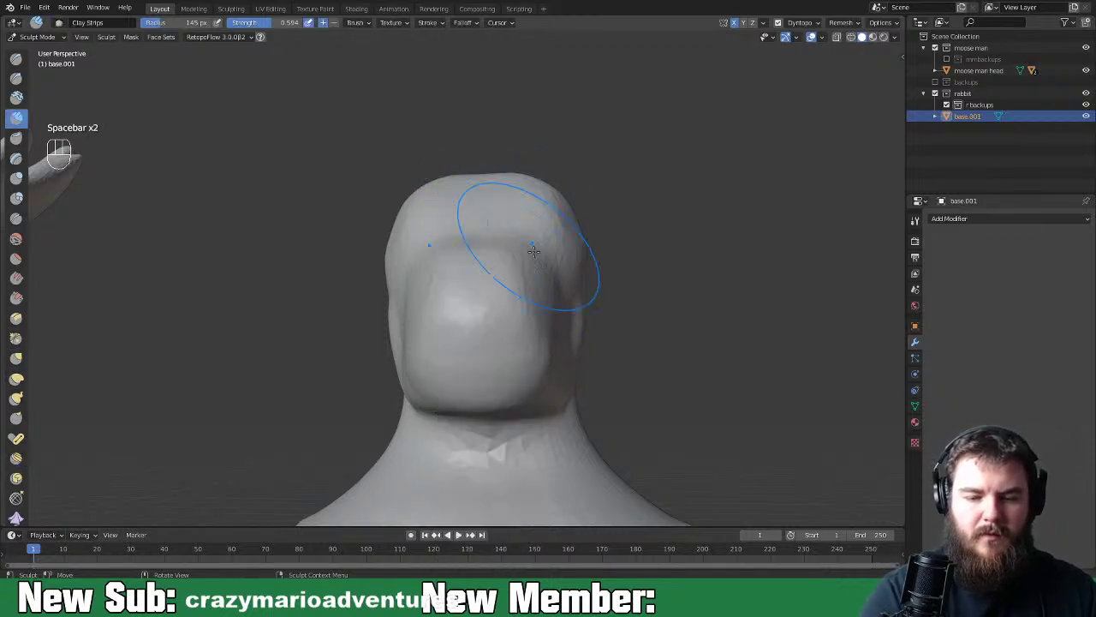
key("f")
left_click(522, 330)
mouse_move(522, 330)
middle_mouse_down()
mouse_move(548, 334)
mouse_move(583, 397)
mouse_move(638, 357)
mouse_move(566, 371)
mouse_move(520, 333)
middle_mouse_up()
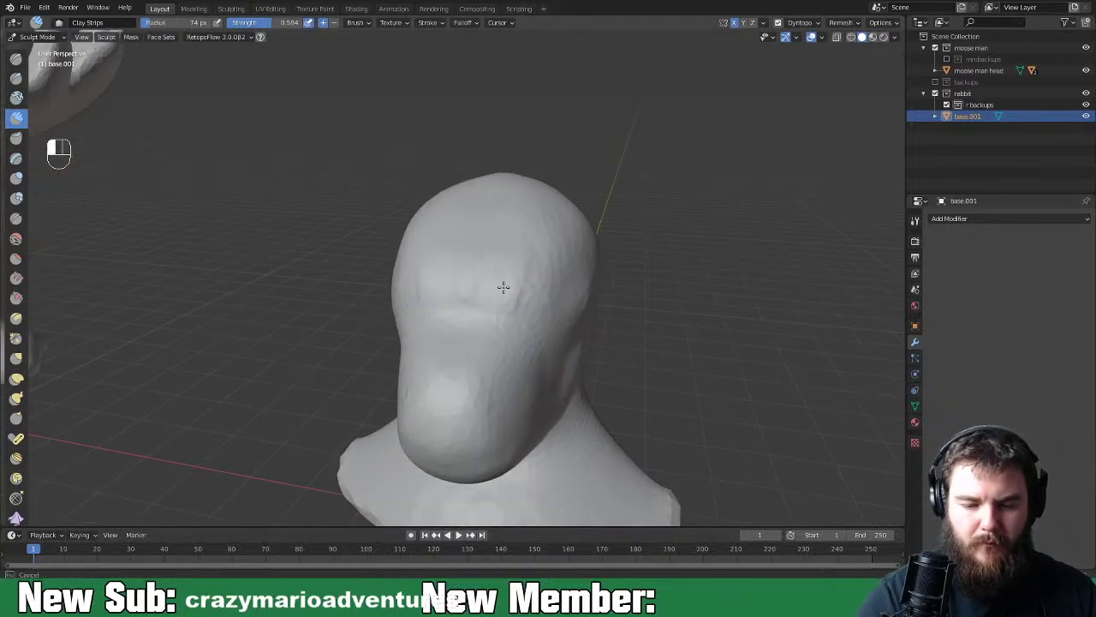
left_click_drag(536, 277, 550, 263)
mouse_move(519, 303)
left_mouse_down()
mouse_move(501, 266)
mouse_move(491, 287)
left_mouse_up()
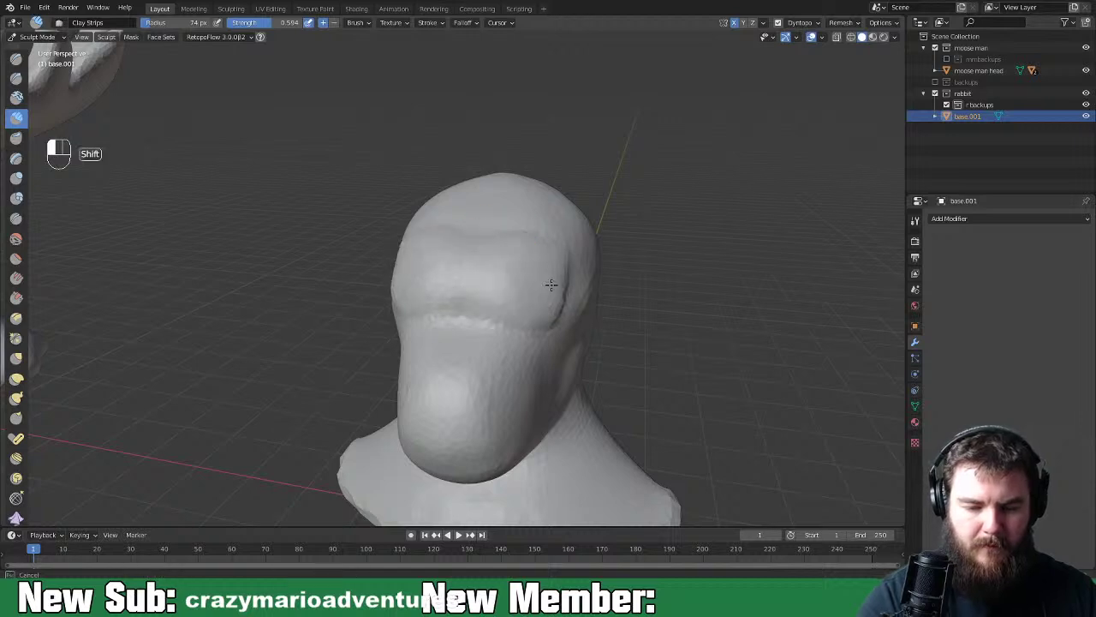
Build up the upper lip and whisker pads around the front of the muzzle using Clay Strips at a 52 px radius
middle_click_drag(517, 321, 500, 412)
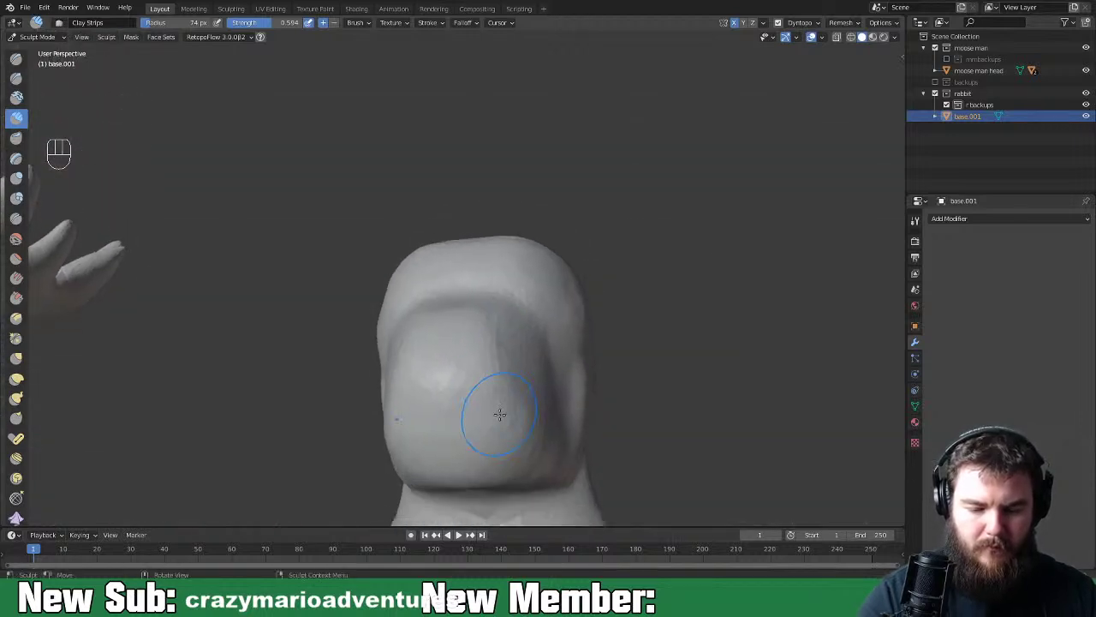
middle_click_drag(531, 317, 481, 335)
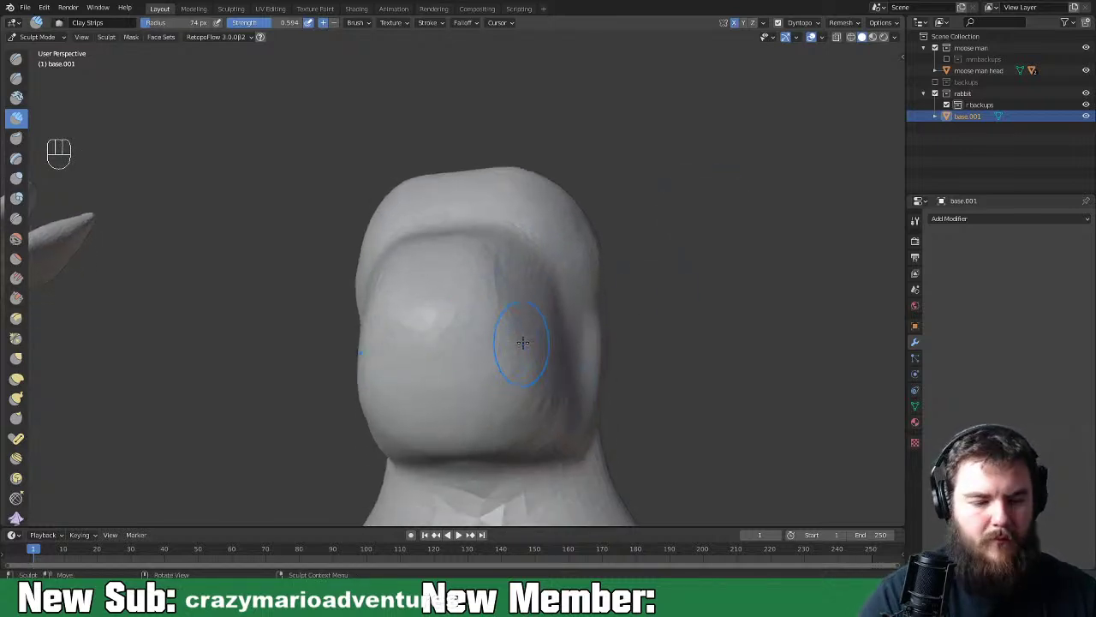
key("ctrl+equal")
middle_click_drag(529, 369, 445, 359)
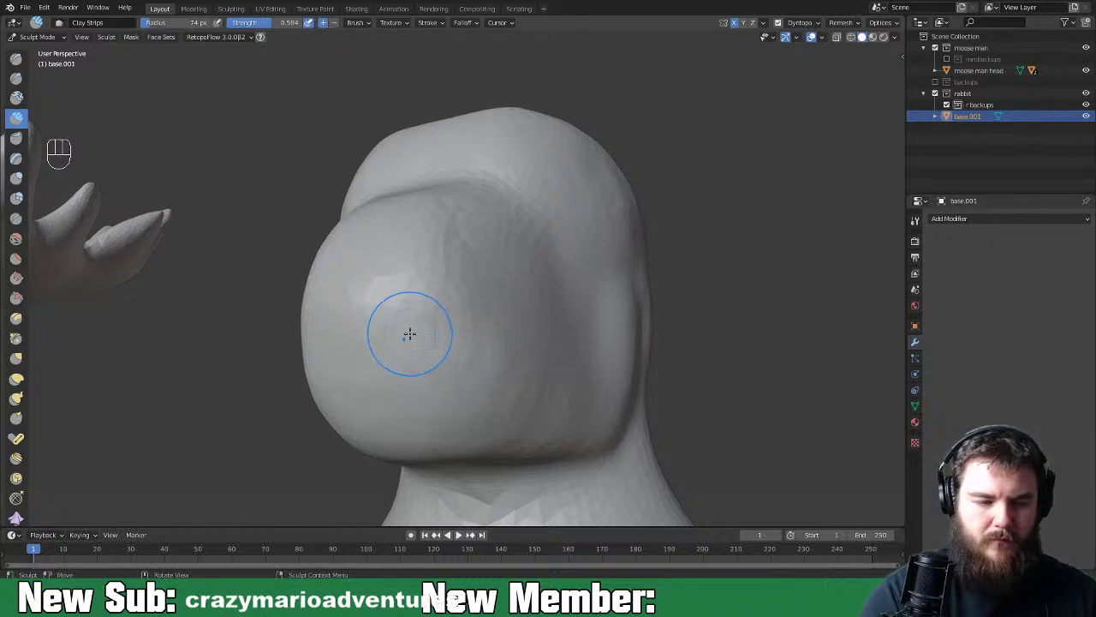
key("f")
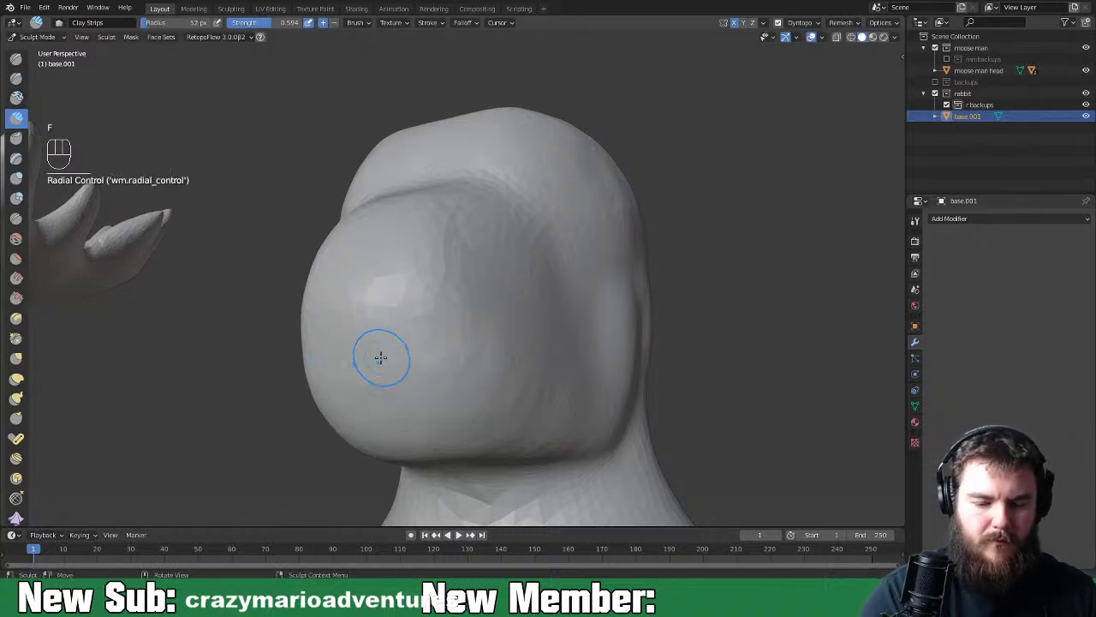
left_click_drag(389, 389, 447, 357)
mouse_move(436, 319)
left_mouse_down()
mouse_move(470, 310)
mouse_move(474, 342)
left_mouse_up()
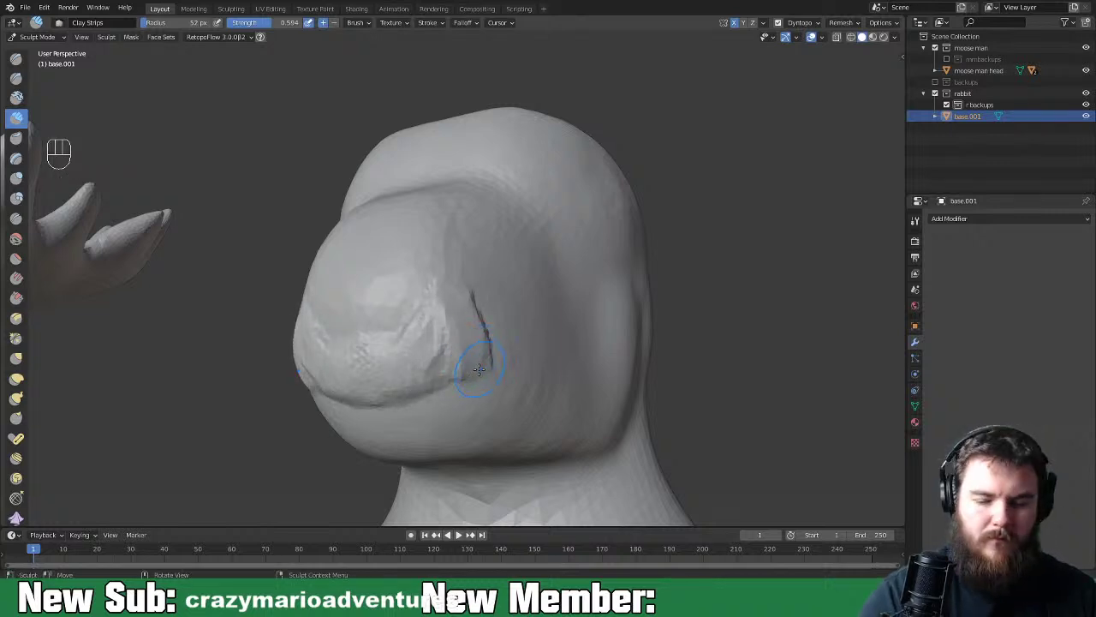
left_click_drag(416, 388, 436, 381)
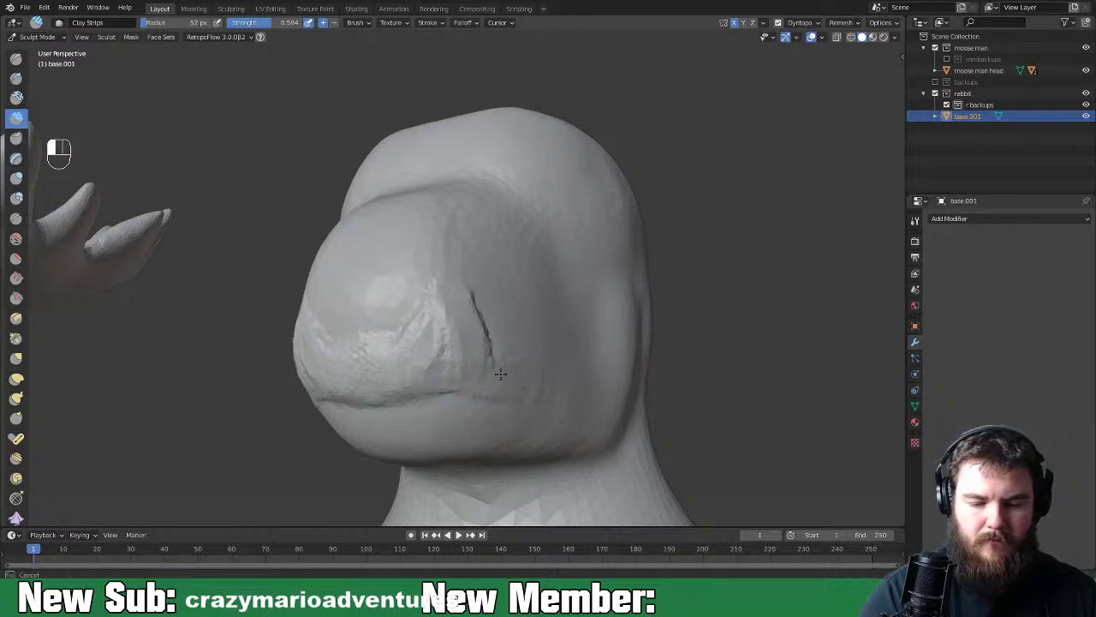
mouse_move(508, 366)
left_mouse_down()
mouse_move(501, 311)
mouse_move(506, 367)
mouse_move(469, 344)
left_mouse_up()
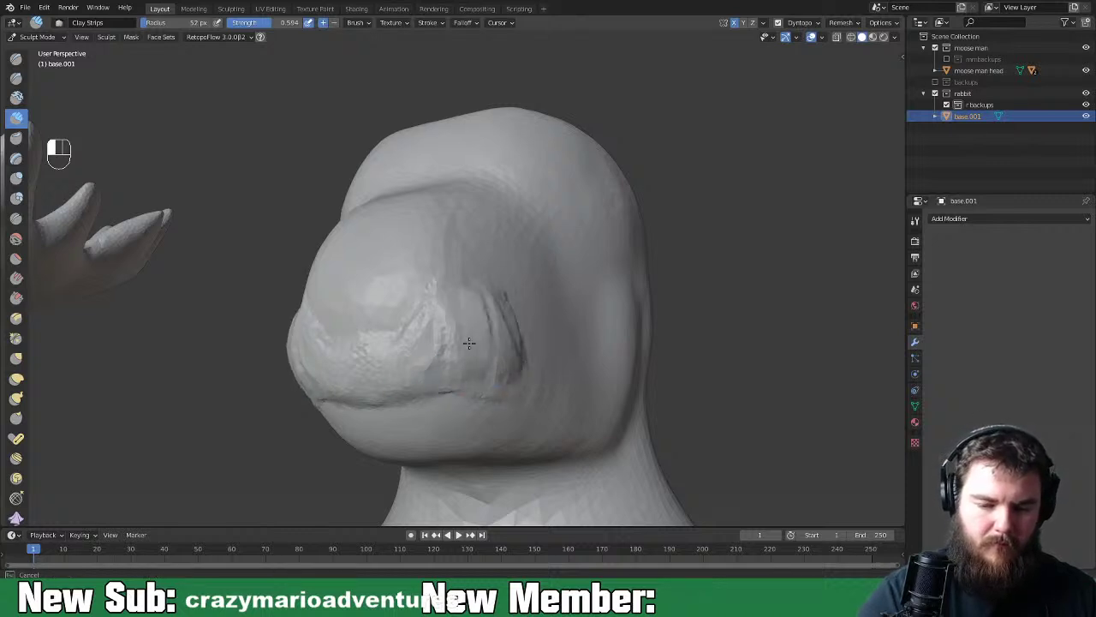
Add clay strips to the tip and bridge of the muzzle to form the nose above the upper lip
mouse_move(420, 351)
middle_mouse_down()
mouse_move(453, 343)
mouse_move(455, 320)
middle_mouse_up()
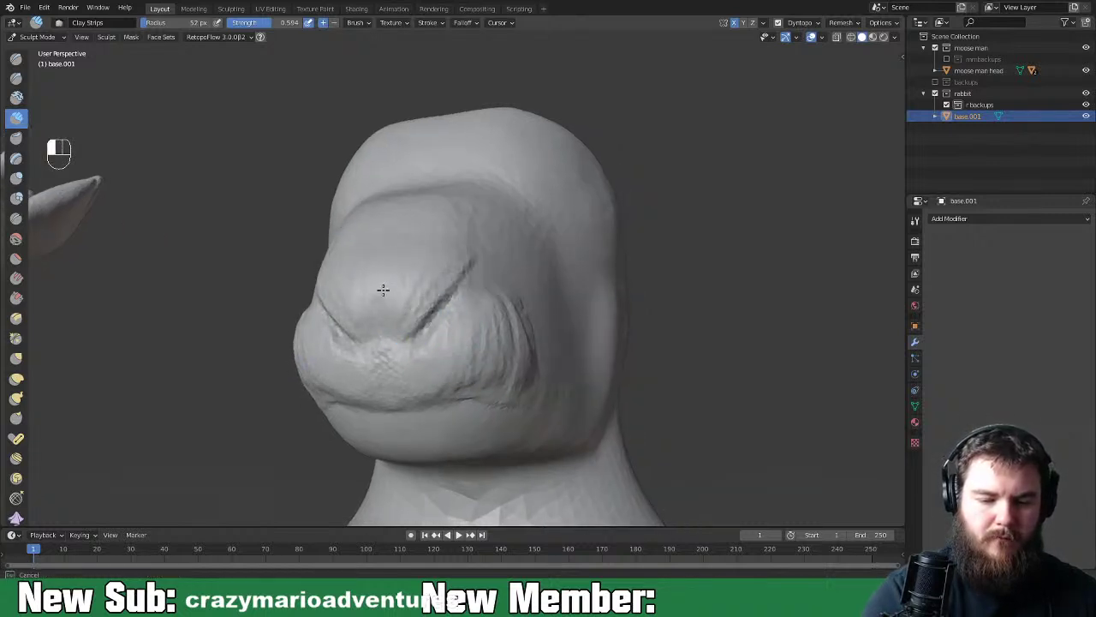
left_click_drag(376, 240, 380, 241)
left_click_drag(463, 259, 391, 285)
mouse_move(386, 323)
left_mouse_down()
mouse_move(435, 319)
mouse_move(431, 329)
left_mouse_up()
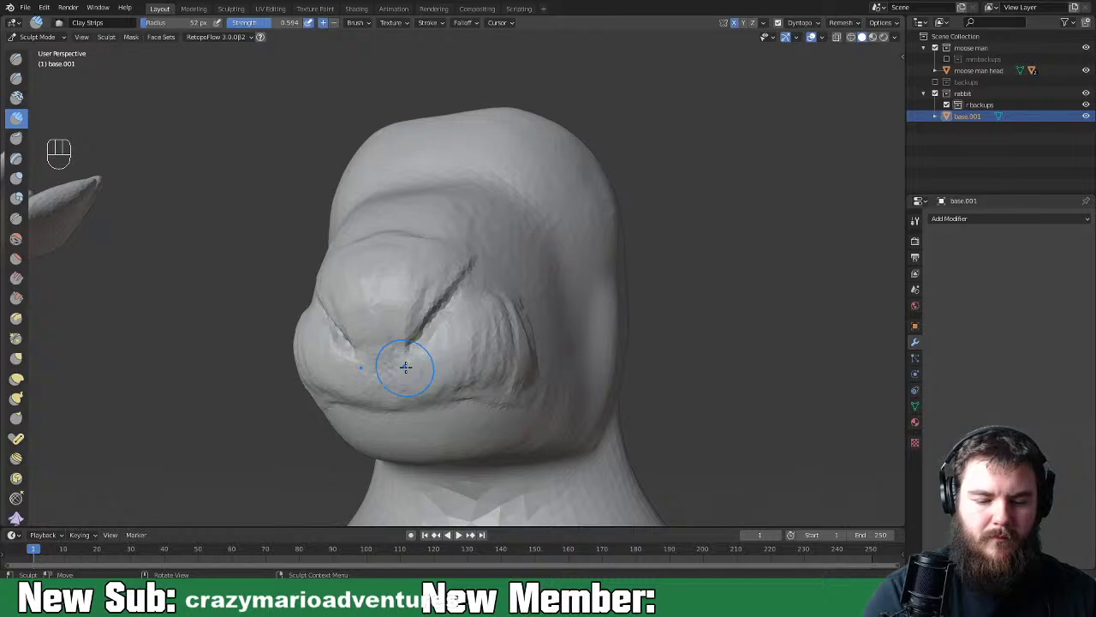
mouse_move(443, 336)
left_mouse_down()
mouse_move(399, 385)
mouse_move(428, 377)
mouse_move(442, 326)
mouse_move(419, 392)
mouse_move(514, 368)
left_mouse_up()
Smooth the clay strokes on the side of the nose and across the whisker pad
mouse_move(514, 368)
middle_mouse_down()
mouse_move(464, 405)
mouse_move(451, 380)
middle_mouse_up()
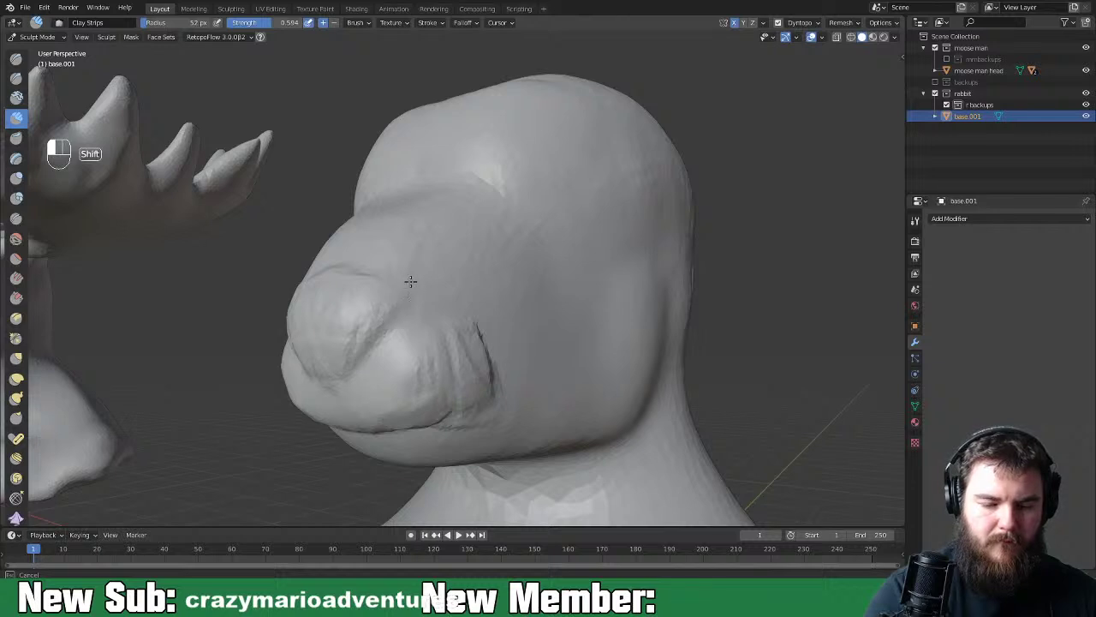
left_click_drag(405, 265, 411, 295, "shift")
left_click_drag(436, 347, 420, 395, "shift")
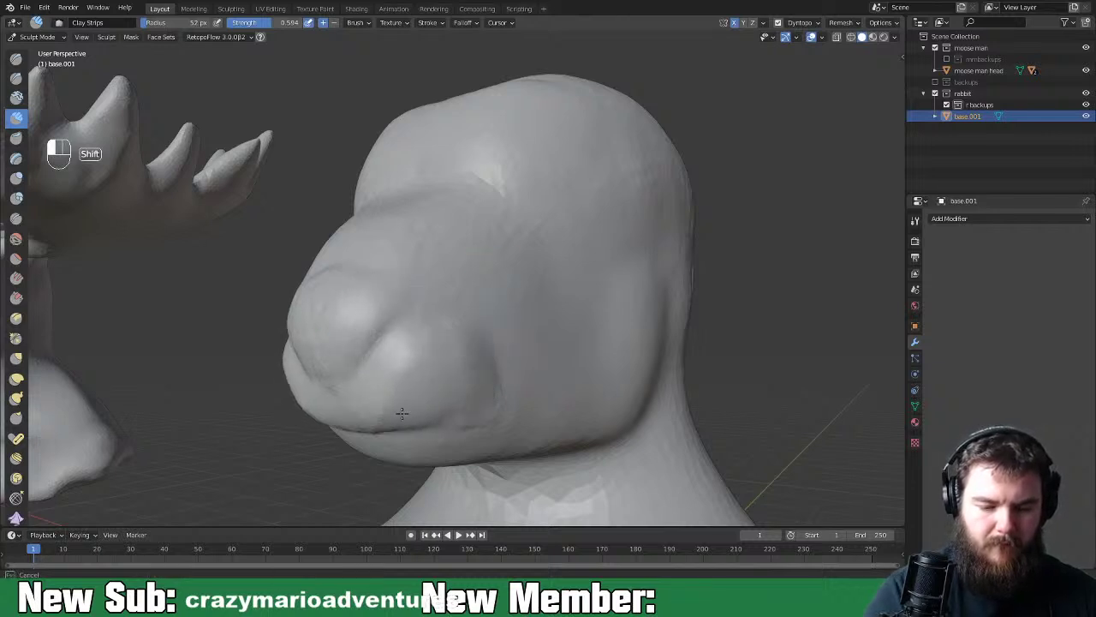
Reshape the sides of the whisker pads with the Grab brush at a 108 px radius
middle_click_drag(462, 358, 582, 413)
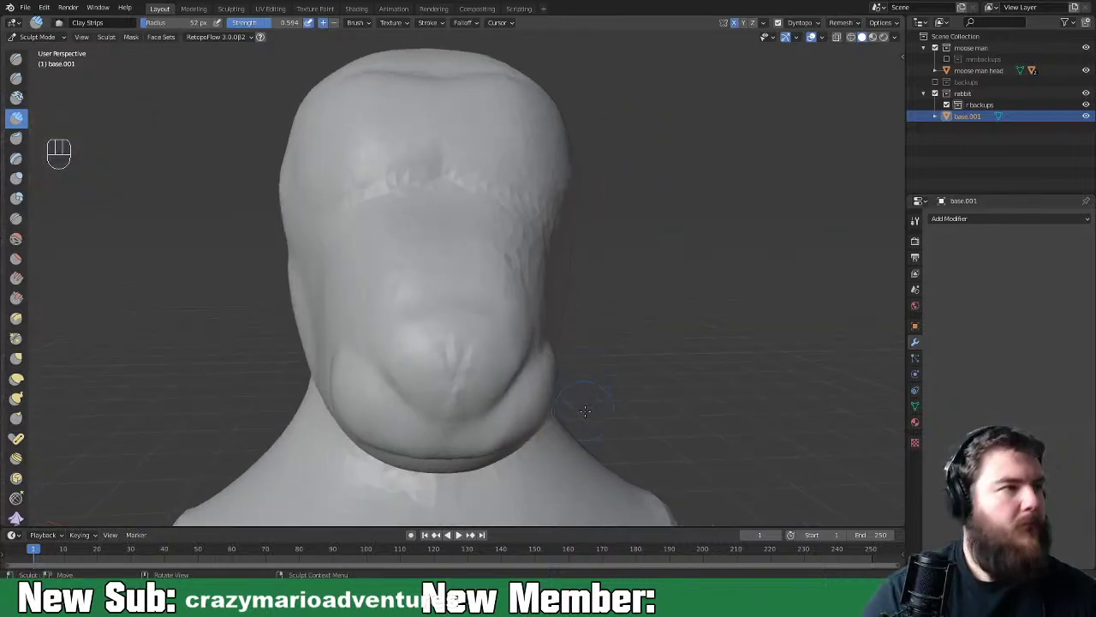
key("g")
key("f")
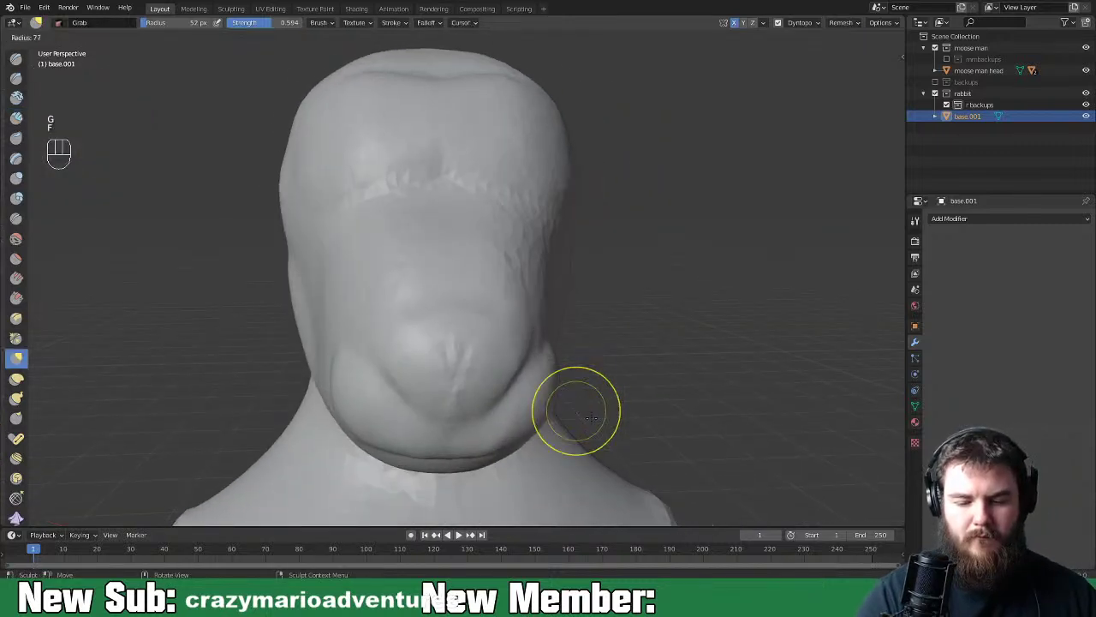
left_click(551, 398)
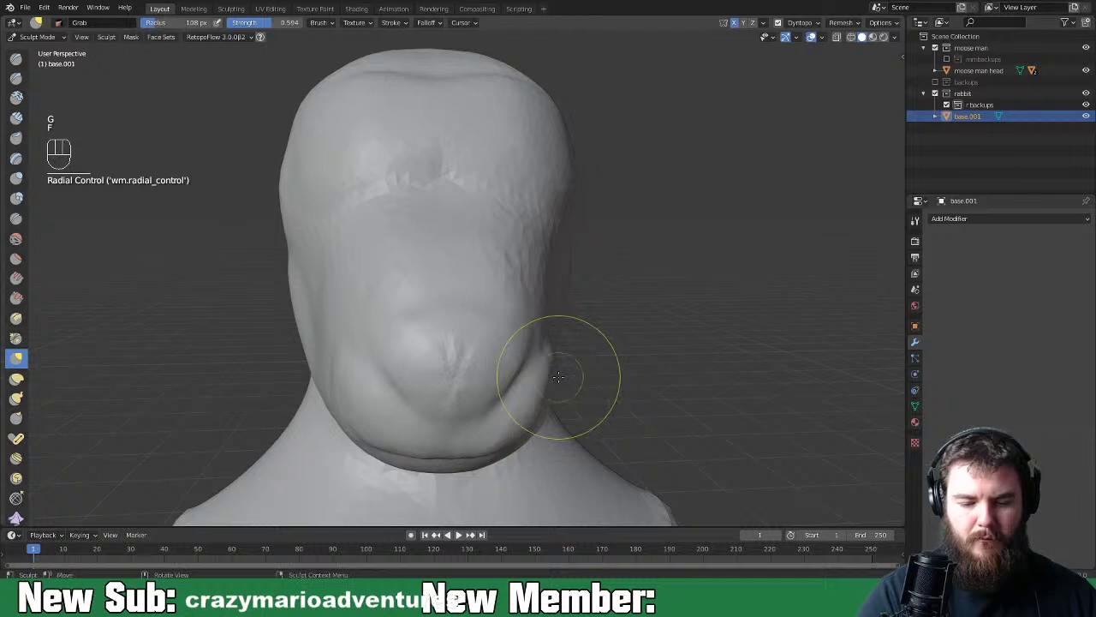
mouse_move(570, 391)
middle_mouse_down()
mouse_move(557, 410)
mouse_move(471, 386)
mouse_move(398, 404)
middle_mouse_up()
mouse_move(333, 343)
left_mouse_down()
mouse_move(345, 340)
mouse_move(327, 387)
left_mouse_up()
mouse_move(447, 365)
middle_mouse_down()
mouse_move(613, 351)
mouse_move(587, 307)
middle_mouse_up()
mouse_move(494, 166)
left_mouse_down()
mouse_move(501, 154)
mouse_move(521, 160)
left_mouse_up()
key("ctrl+z")
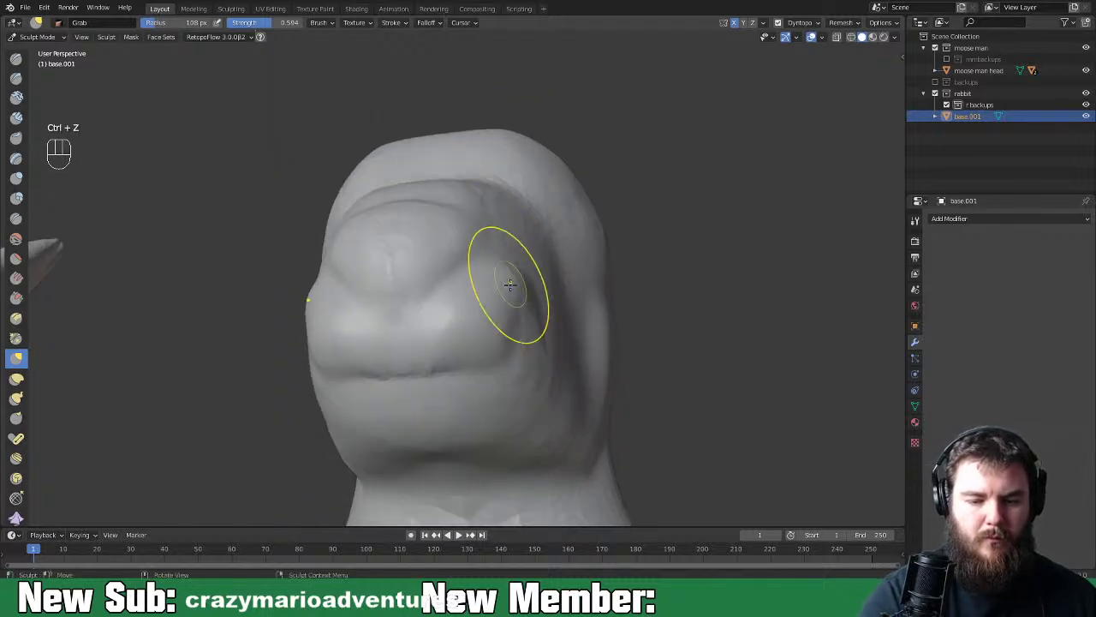
Build up both whisker pads below the nose with Clay Strips at a 58 px radius and smooth the cleft between them
mouse_move(509, 306)
middle_mouse_down()
mouse_move(425, 374)
mouse_move(306, 416)
mouse_move(359, 372)
mouse_move(350, 354)
mouse_move(484, 329)
mouse_move(506, 397)
middle_mouse_up()
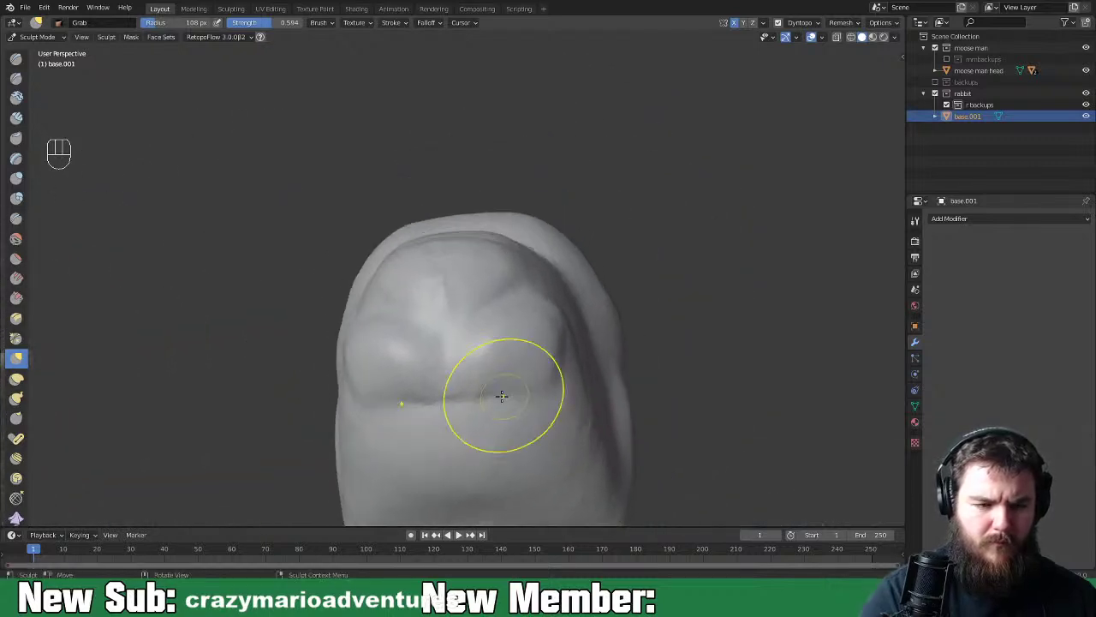
key("space")
left_click(420, 371)
key("space")
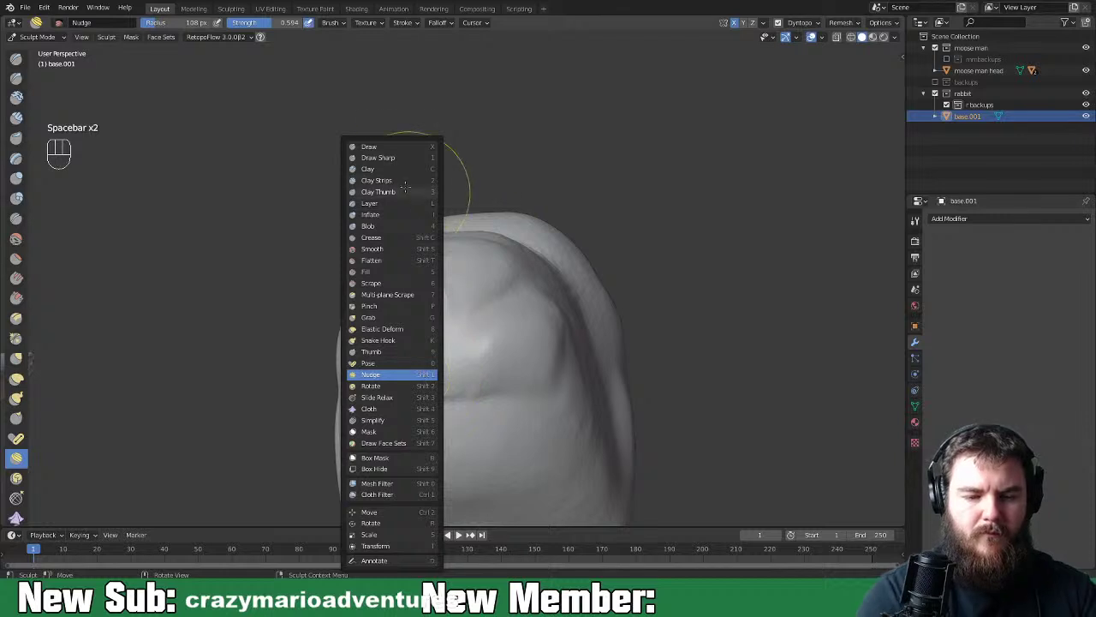
left_click(381, 181)
key("f")
left_click(465, 323)
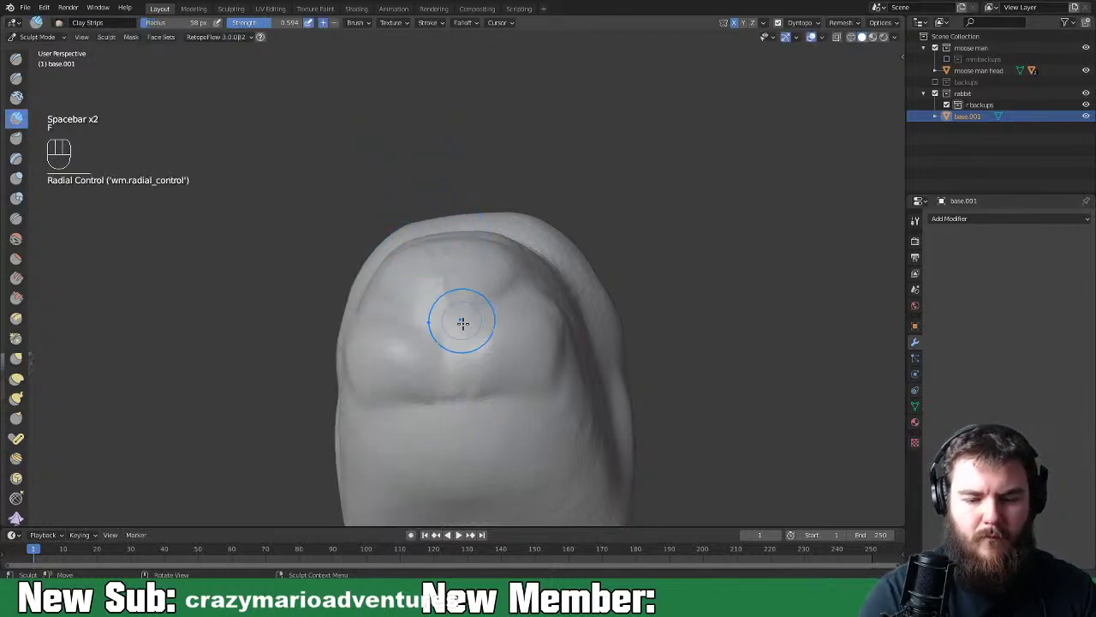
middle_click_drag(465, 322, 477, 375)
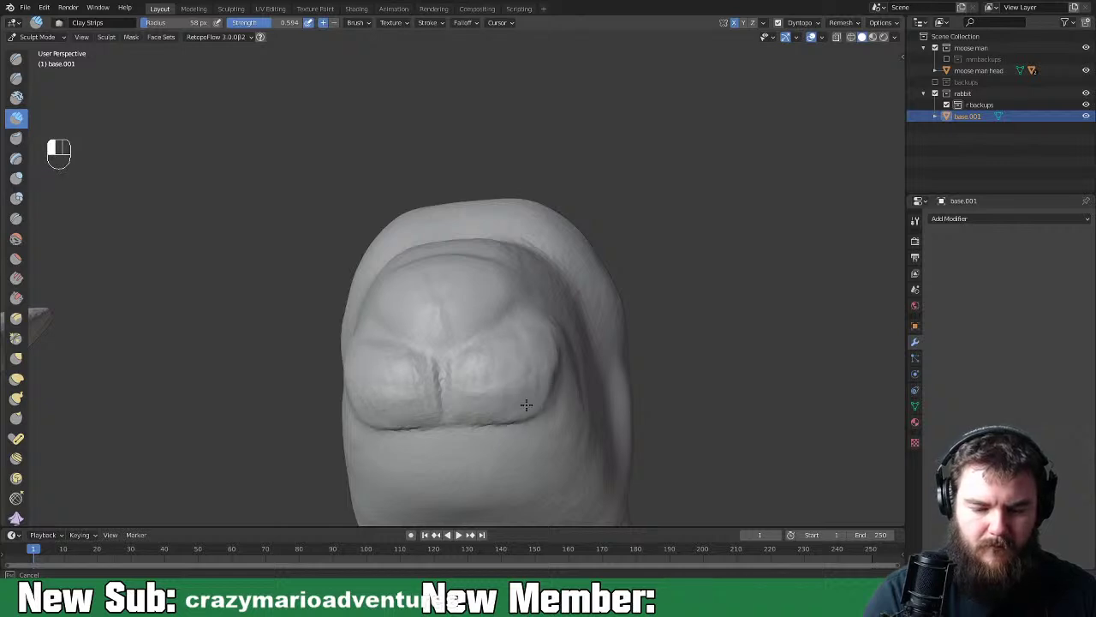
left_click_drag(526, 405, 543, 410)
middle_click_drag(560, 412, 433, 423)
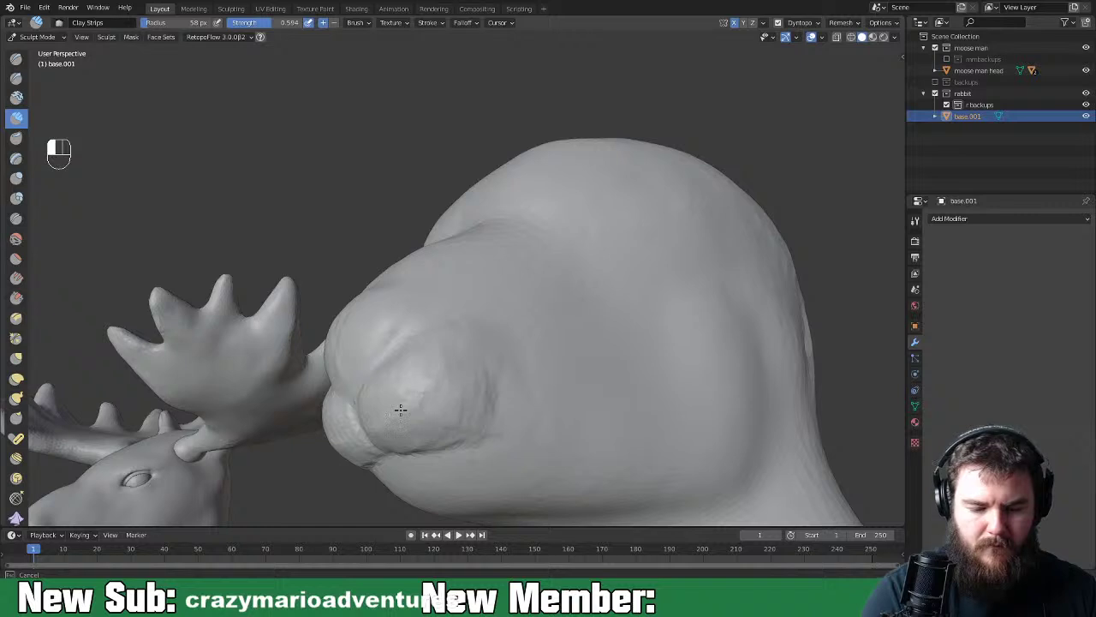
middle_click_drag(392, 420, 489, 413)
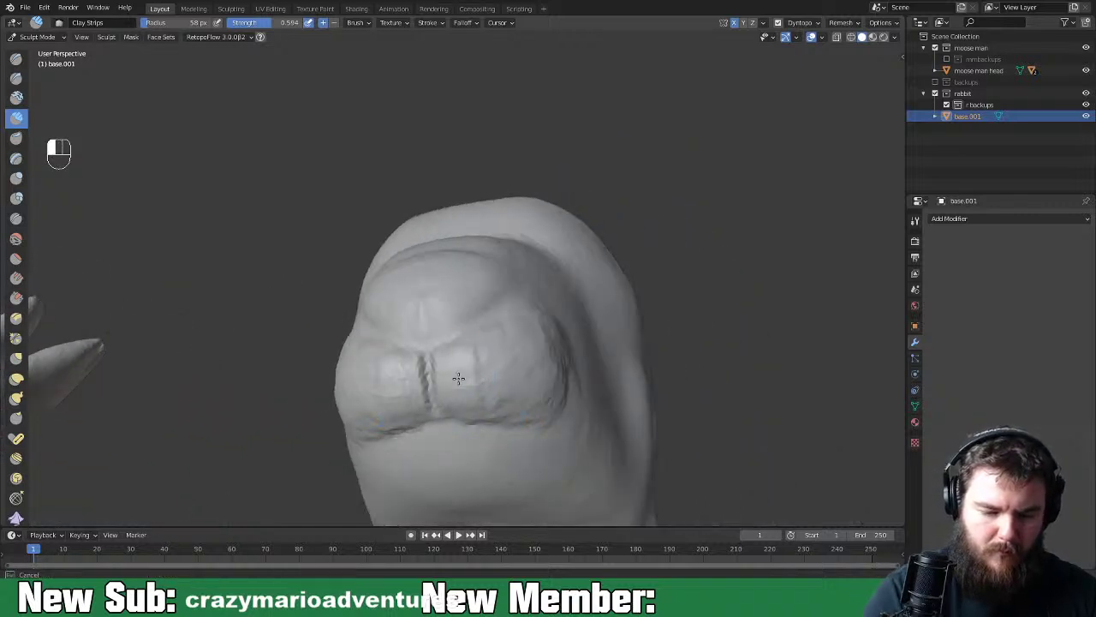
mouse_move(460, 385)
left_mouse_down("shift")
mouse_move(428, 362)
mouse_move(440, 397)
mouse_move(453, 348)
left_mouse_up("shift")
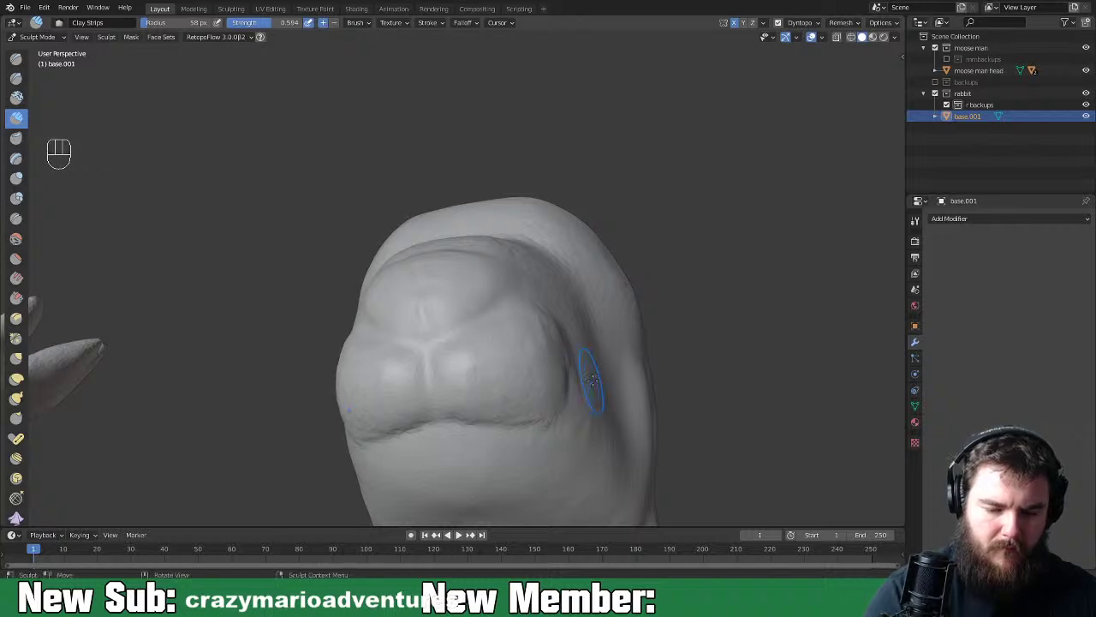
Extend the lower edges of the whisker pads downward and back with clay strips, and smooth them into the muzzle
mouse_move(594, 380)
middle_mouse_down()
mouse_move(502, 436)
mouse_move(523, 427)
mouse_move(516, 448)
mouse_move(565, 387)
mouse_move(638, 341)
mouse_move(545, 361)
middle_mouse_up()
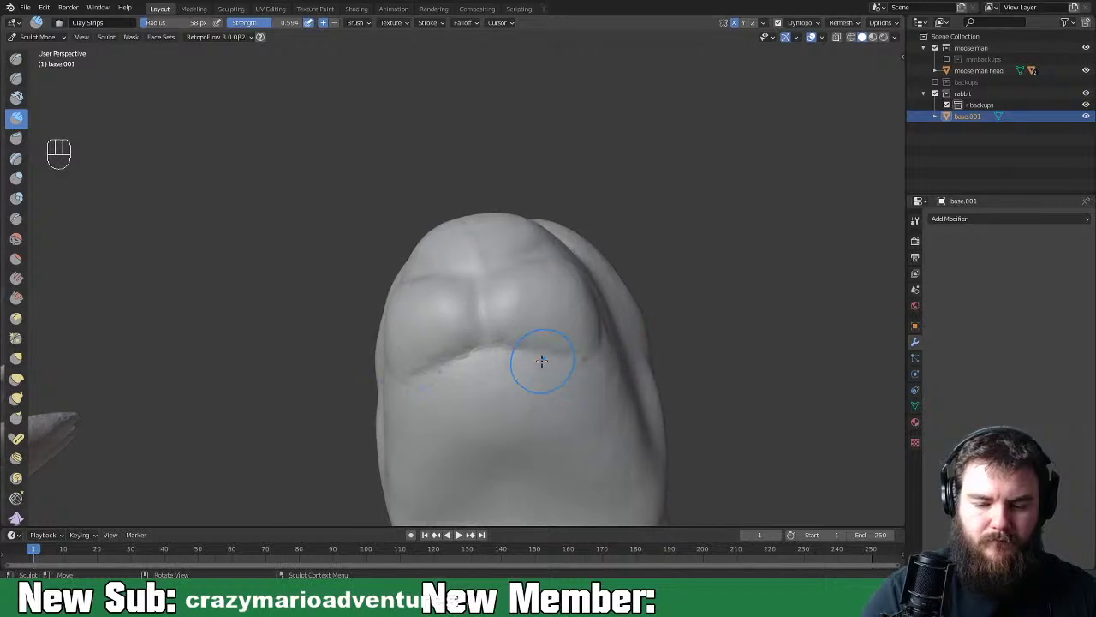
left_click_drag(537, 344, 536, 356)
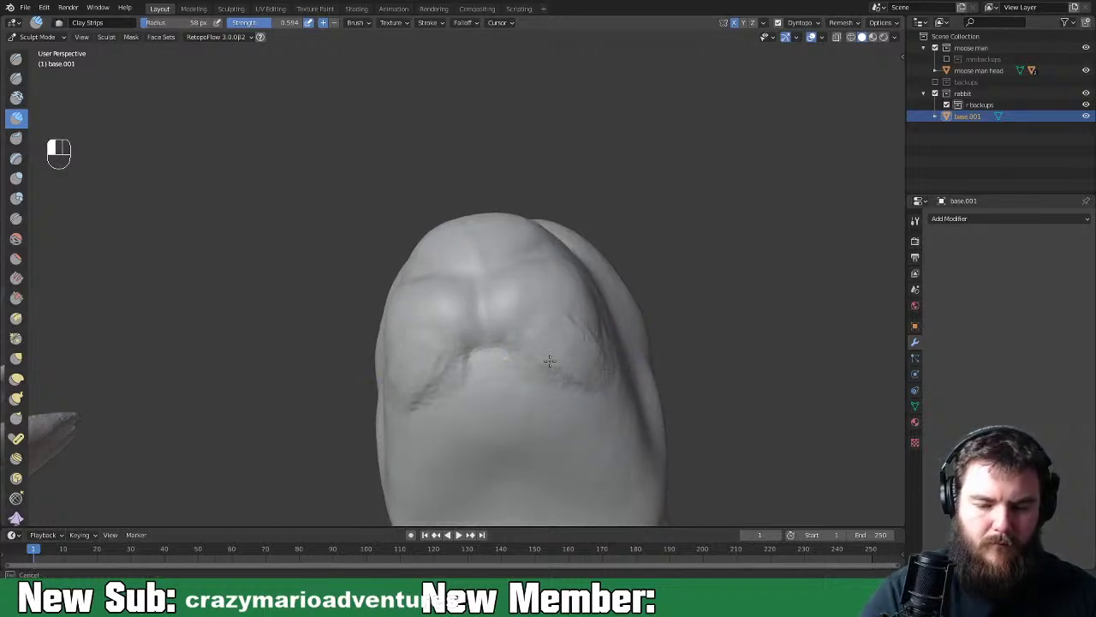
left_click_drag(602, 368, 600, 366)
middle_click_drag(600, 366, 465, 355)
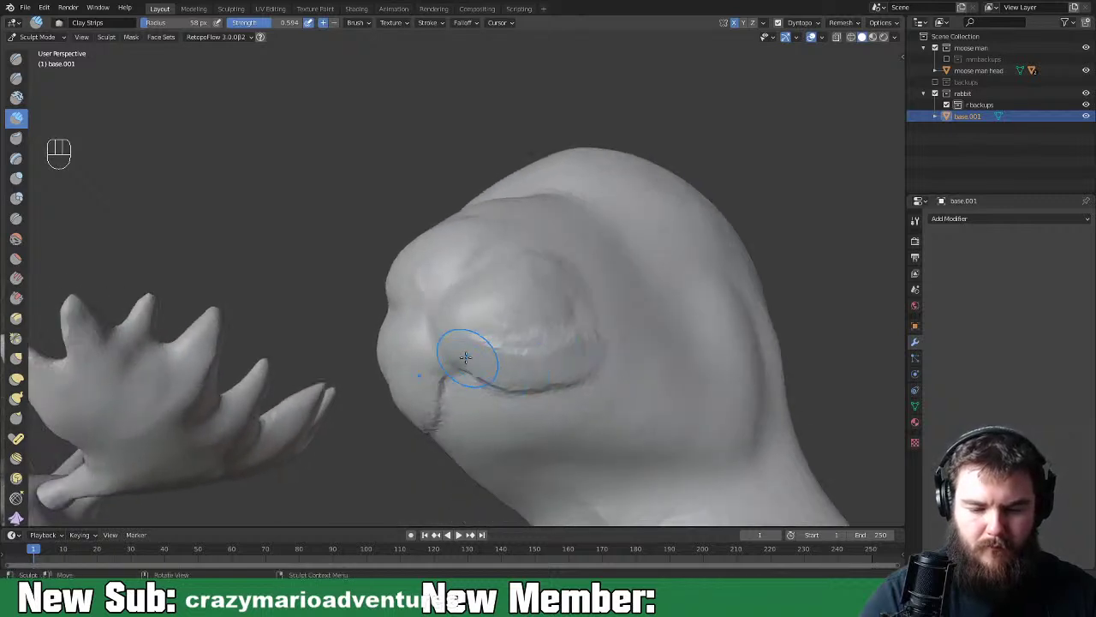
left_click_drag(614, 335, 599, 324)
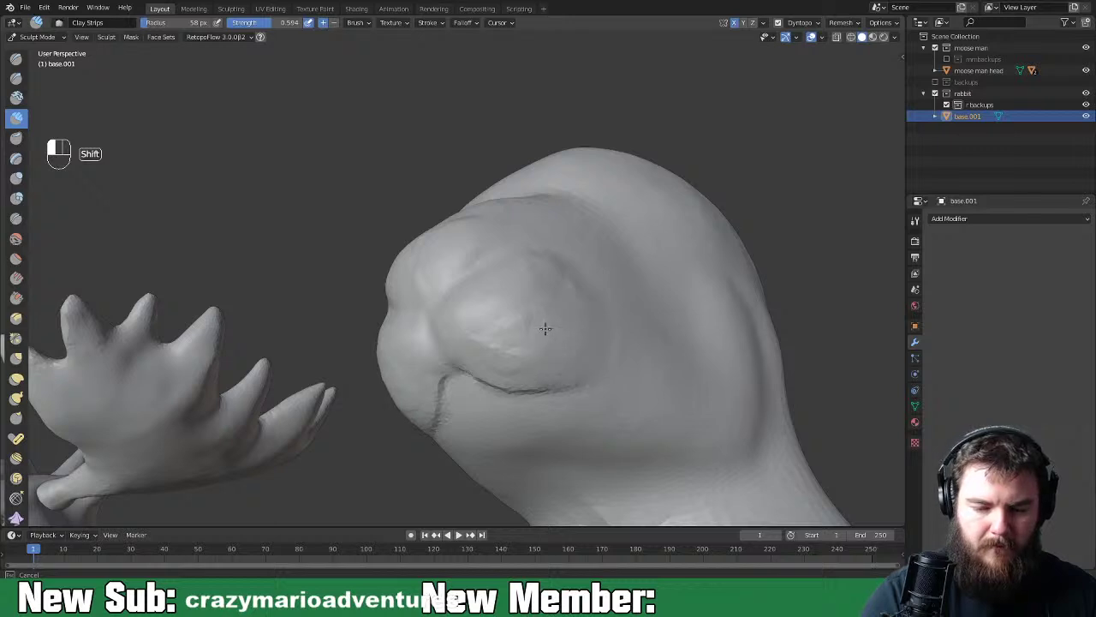
left_click_drag(561, 389, 561, 389, "shift")
mouse_move(566, 407)
middle_mouse_down()
mouse_move(583, 393)
mouse_move(497, 403)
middle_mouse_up()
Build up a rounded chin below the whisker pads with Clay Strips, reducing the brush radius to 41 px
left_click_drag(506, 387, 500, 422)
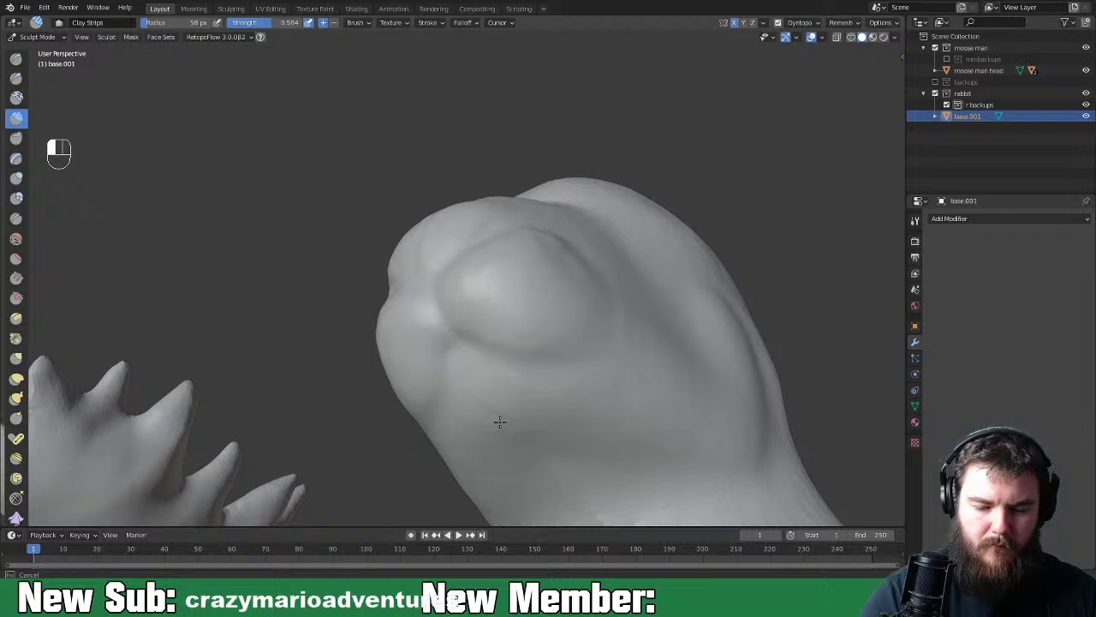
left_click_drag(513, 389, 465, 367)
key("f")
left_click(471, 372)
left_click_drag(472, 372, 469, 363)
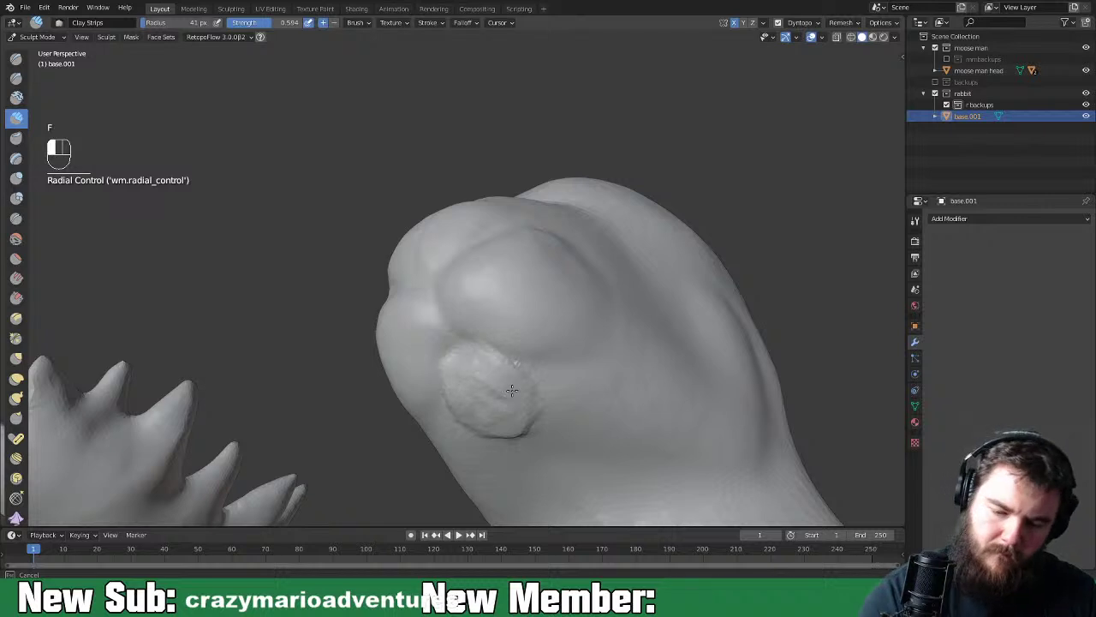
left_click_drag(483, 404, 486, 408)
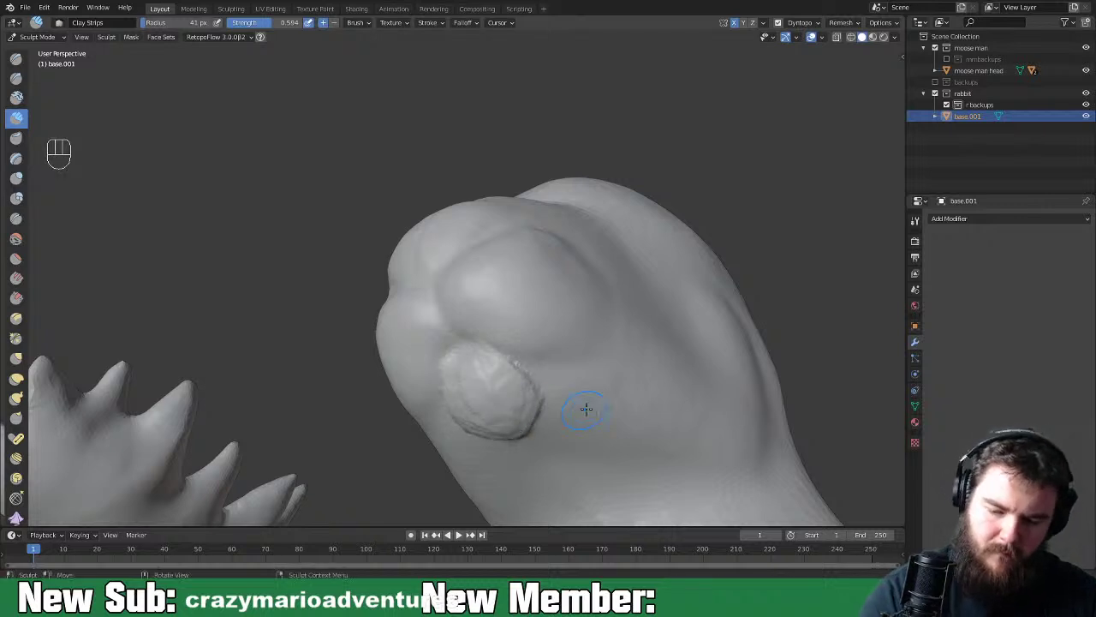
Add clay strips along the lower jaw from the chin back toward the neck and smooth the strokes
middle_click_drag(642, 382, 563, 388)
mouse_move(461, 333)
left_mouse_down()
mouse_move(670, 272)
mouse_move(464, 326)
mouse_move(548, 289)
mouse_move(668, 274)
mouse_move(690, 248)
mouse_move(516, 291)
mouse_move(746, 215)
left_mouse_up()
mouse_move(746, 215)
middle_mouse_down()
mouse_move(753, 318)
mouse_move(840, 329)
mouse_move(665, 421)
mouse_move(705, 320)
mouse_move(660, 338)
mouse_move(568, 338)
middle_mouse_up()
mouse_move(470, 295)
left_mouse_down()
mouse_move(693, 219)
mouse_move(499, 268)
mouse_move(466, 295)
mouse_move(668, 253)
mouse_move(514, 308)
mouse_move(561, 304)
mouse_move(685, 266)
left_mouse_up()
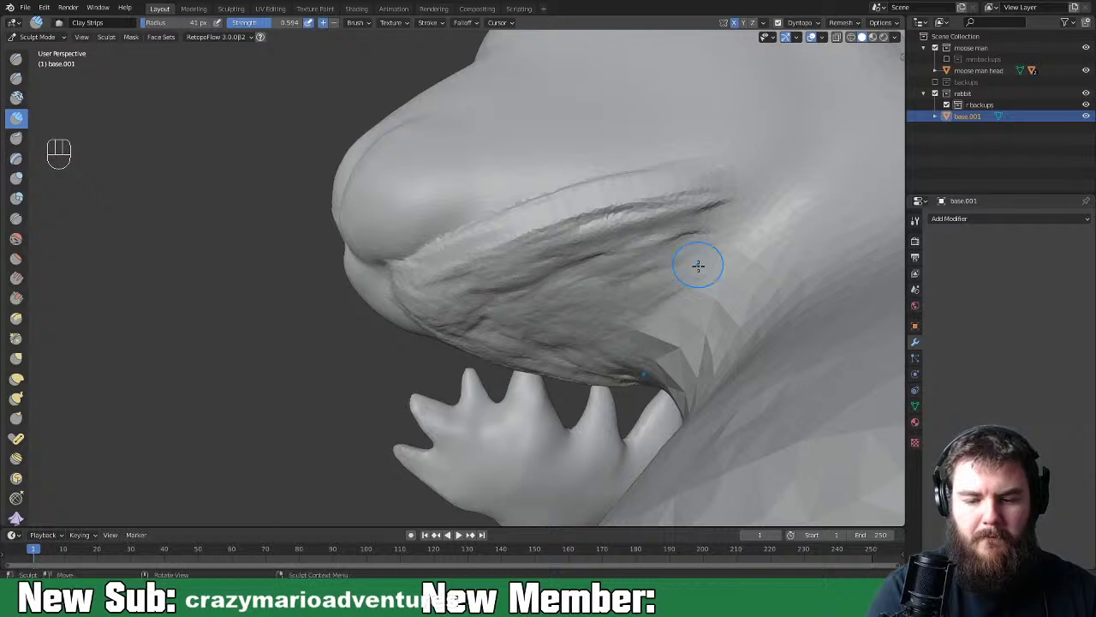
mouse_move(710, 201)
left_mouse_down("shift")
mouse_move(660, 221)
mouse_move(578, 286)
left_mouse_up("shift")
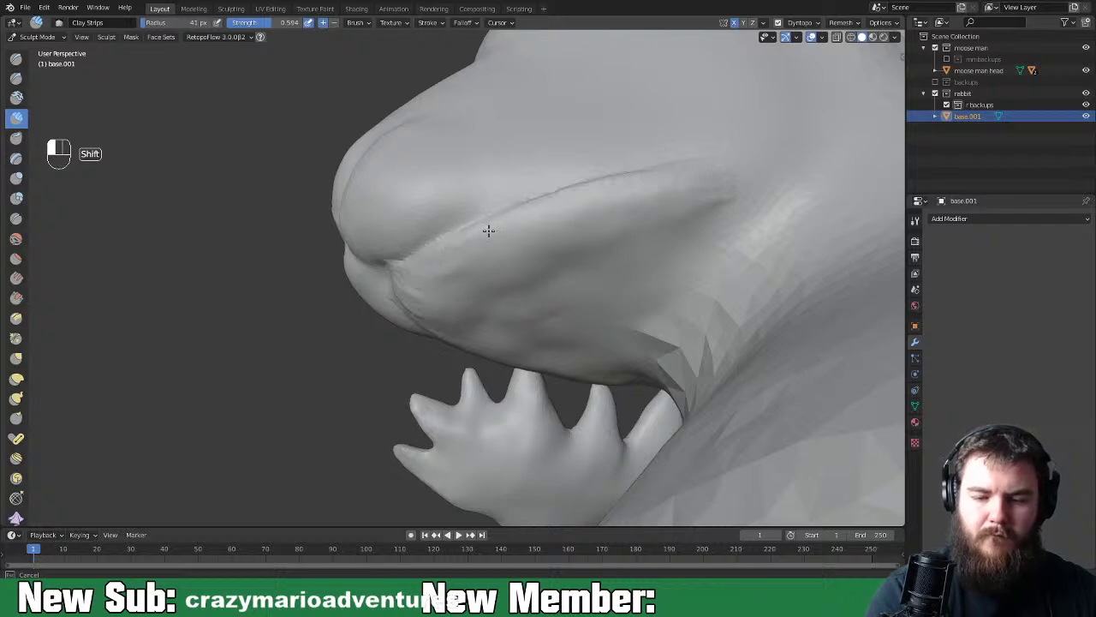
Carve down the upper side of the snout below the brow with inverted Clay Strips and smooth the area
mouse_move(525, 235)
middle_mouse_down()
mouse_move(731, 291)
mouse_move(651, 300)
mouse_move(705, 310)
mouse_move(676, 314)
mouse_move(697, 320)
mouse_move(680, 409)
mouse_move(626, 391)
middle_mouse_up()
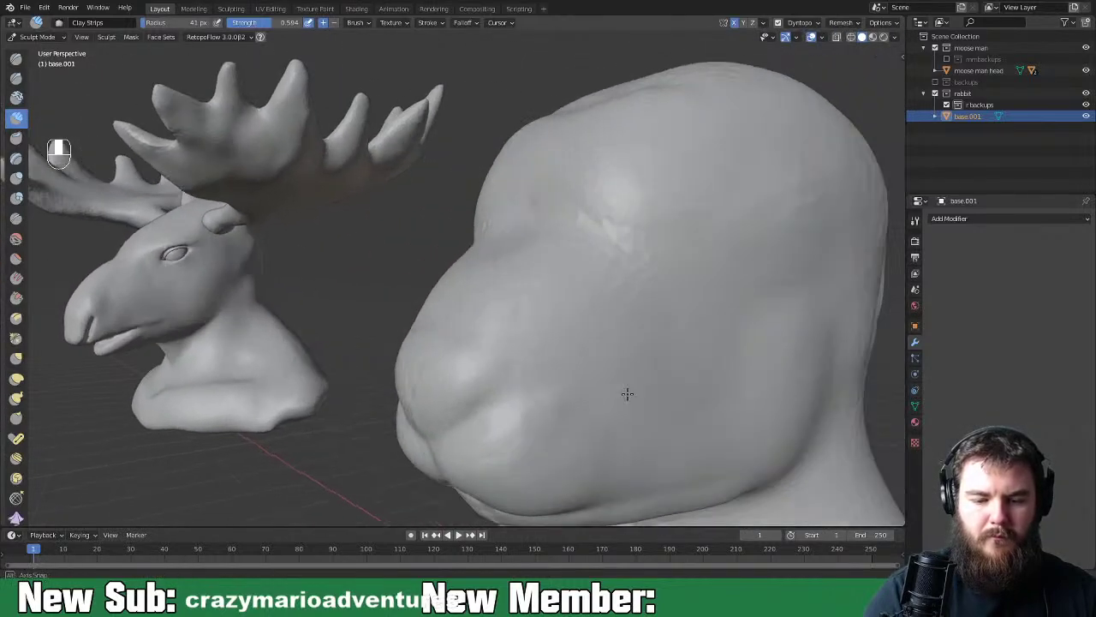
scroll(604, 398, "up", 2)
mouse_move(514, 296)
left_mouse_down("ctrl")
mouse_move(511, 334)
mouse_move(462, 283)
left_mouse_up("ctrl")
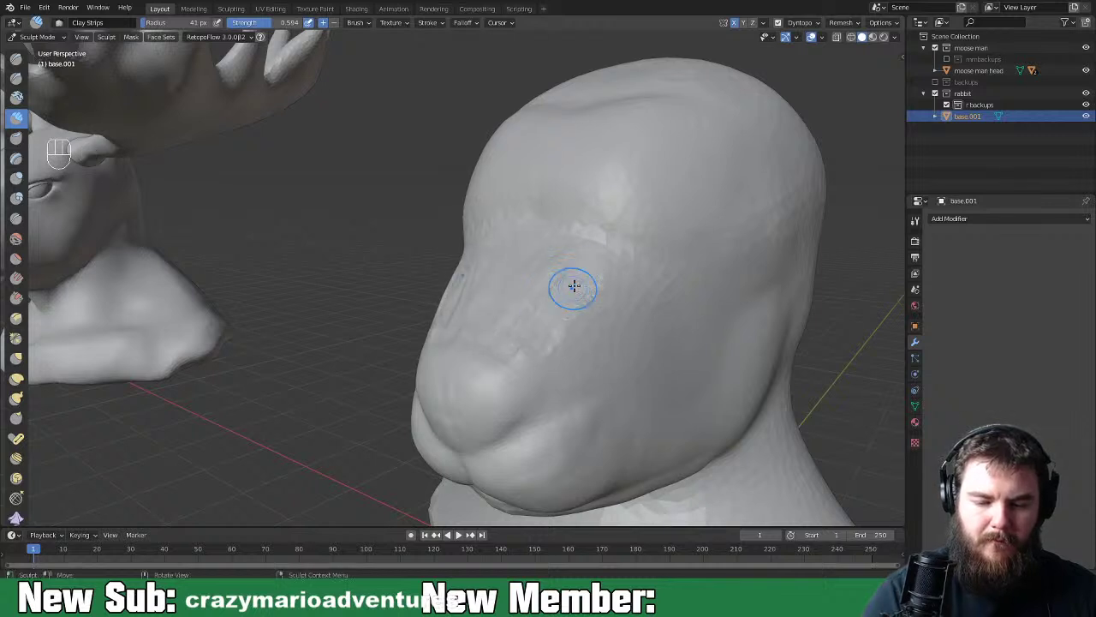
mouse_move(580, 280)
left_mouse_down("shift")
mouse_move(546, 338)
mouse_move(484, 331)
mouse_move(505, 289)
mouse_move(496, 335)
mouse_move(538, 264)
left_mouse_up("shift")
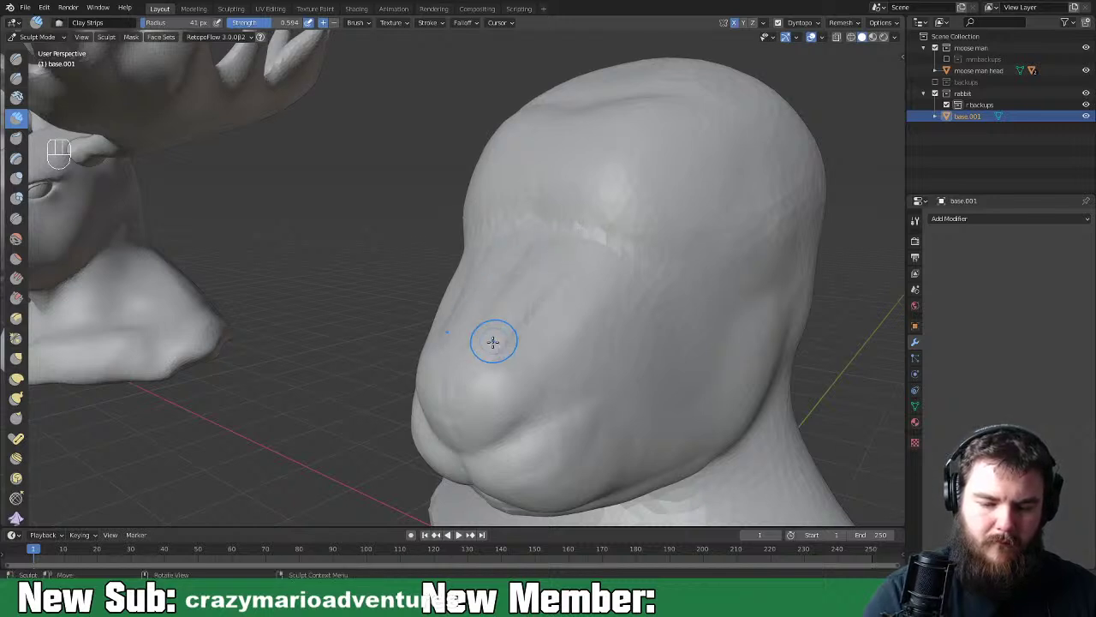
mouse_move(494, 308)
left_mouse_down()
mouse_move(506, 259)
mouse_move(534, 283)
mouse_move(600, 282)
left_mouse_up()
Reshape the cheeks beside the muzzle with the Grab brush at a 103 px radius
middle_click_drag(599, 282, 632, 307)
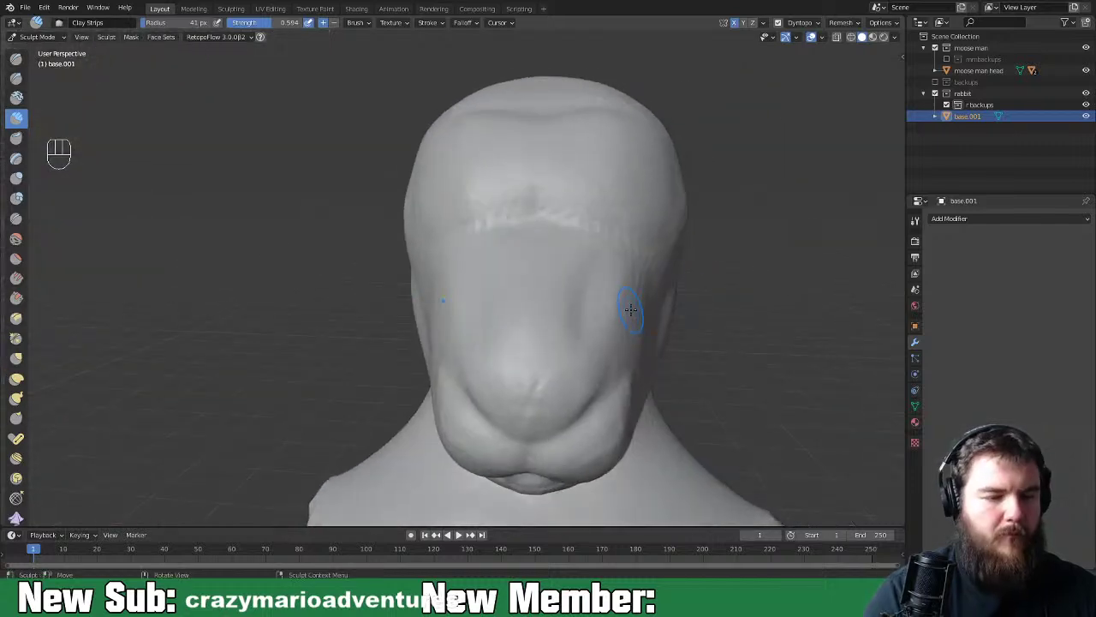
key("space")
key("space")
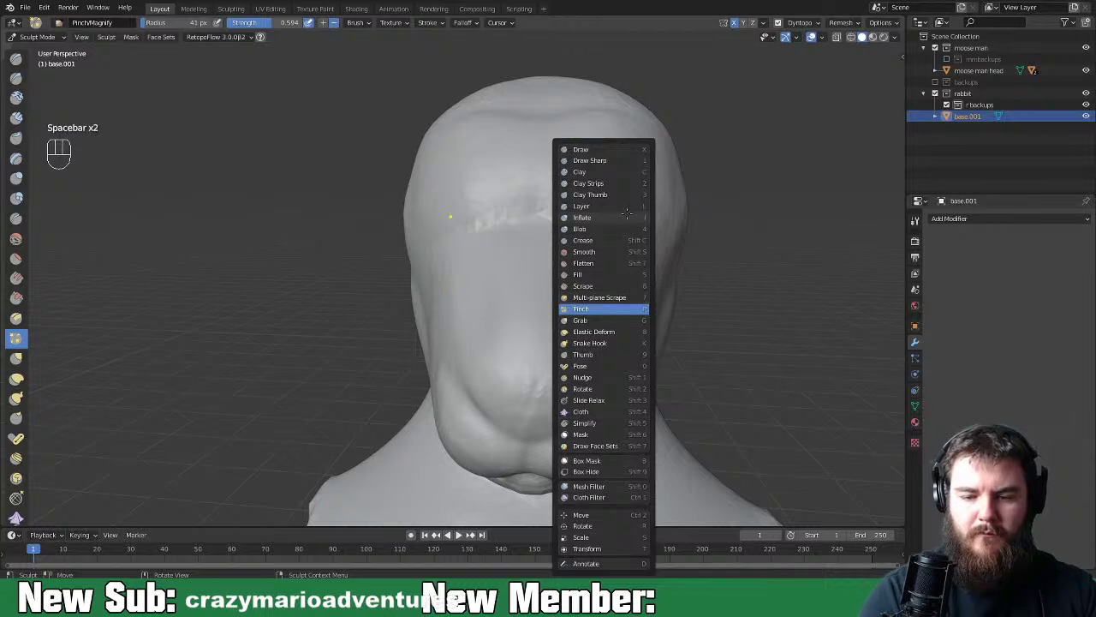
left_click(612, 321)
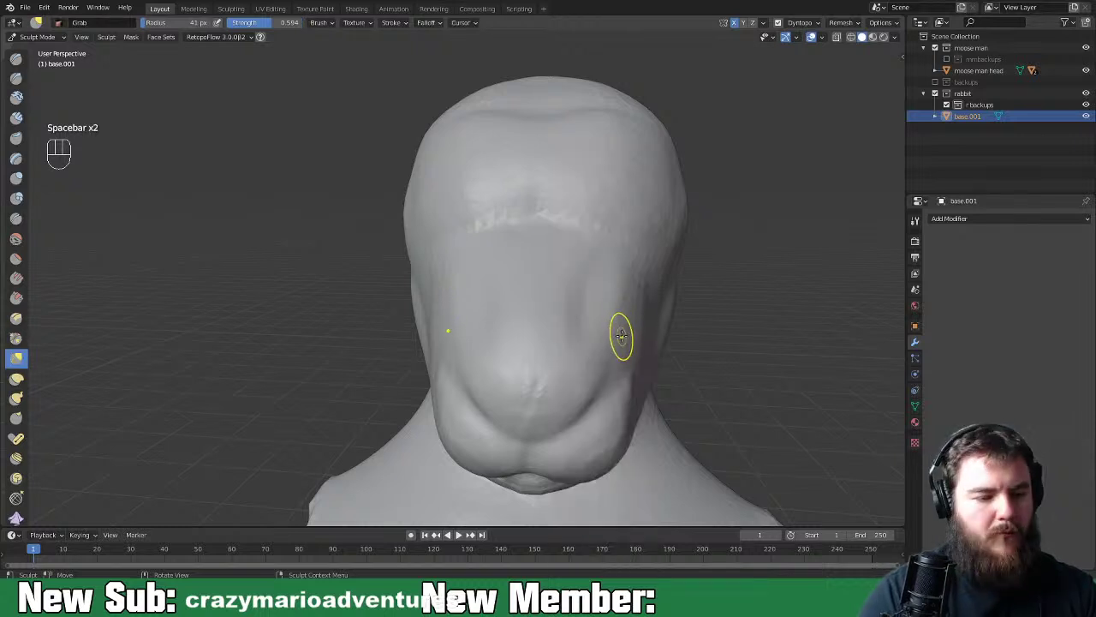
key("f")
left_click(633, 332)
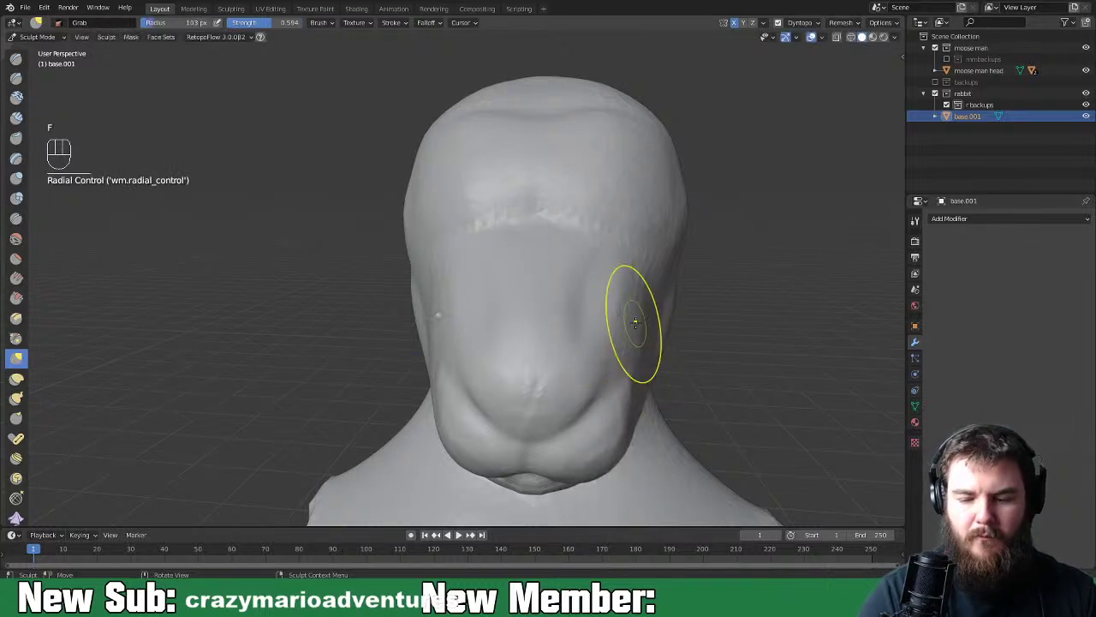
middle_click_drag(659, 317, 693, 356)
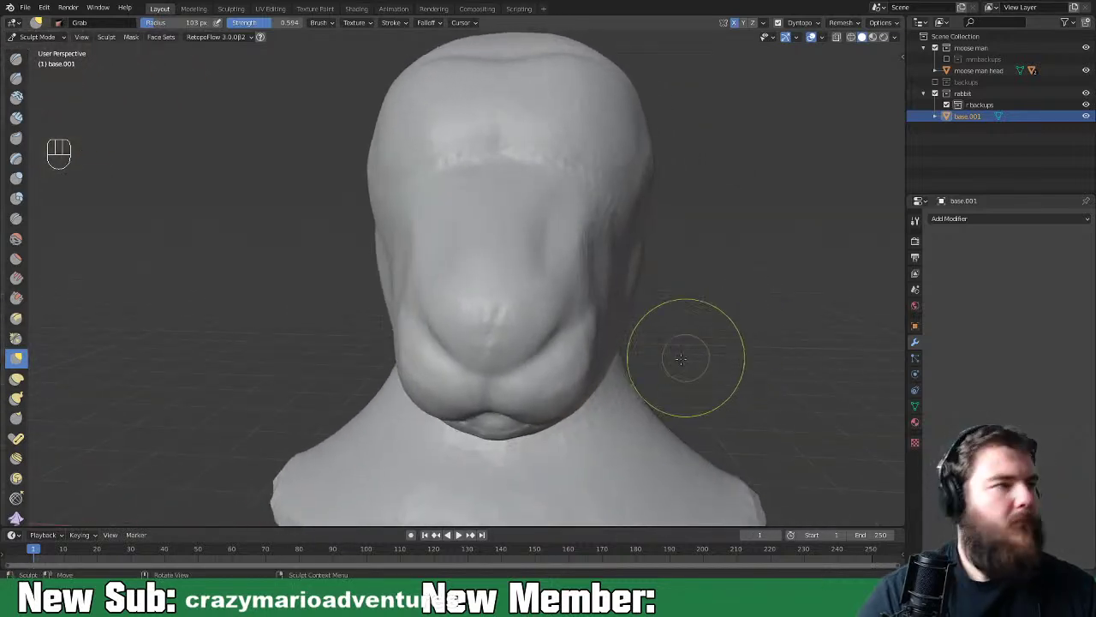
mouse_move(677, 379)
middle_mouse_down()
mouse_move(634, 386)
mouse_move(626, 304)
middle_mouse_up()
left_click_drag(610, 353, 613, 288)
mouse_move(613, 288)
middle_mouse_down()
mouse_move(702, 318)
mouse_move(851, 318)
middle_mouse_up()
mouse_move(711, 354)
middle_mouse_down()
mouse_move(740, 361)
mouse_move(617, 355)
mouse_move(714, 367)
mouse_move(636, 359)
mouse_move(477, 440)
middle_mouse_up()
Build up the bridge and sides of the snout with Clay Strips at a 53 px radius and smooth the strokes
key("space")
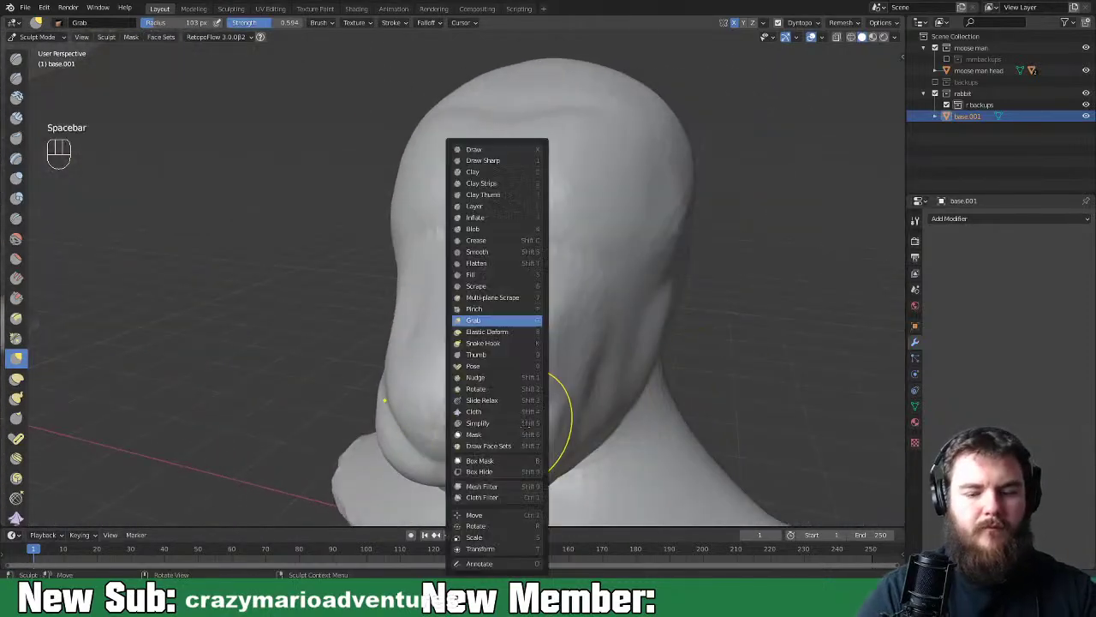
left_click(521, 423)
key("space")
left_click(492, 183)
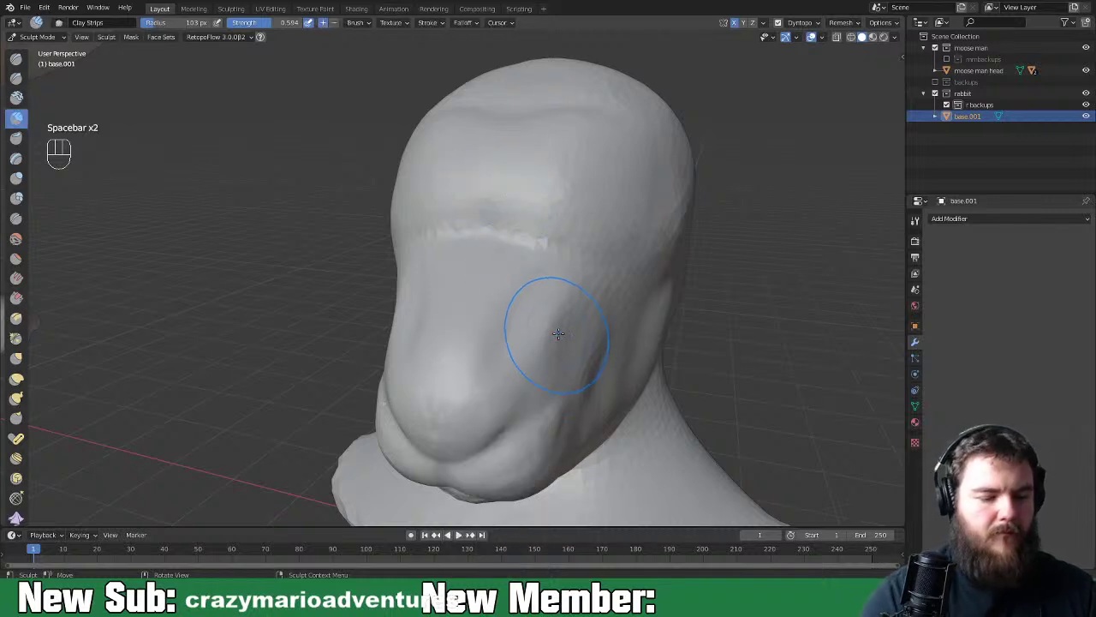
key("f")
left_click(539, 324)
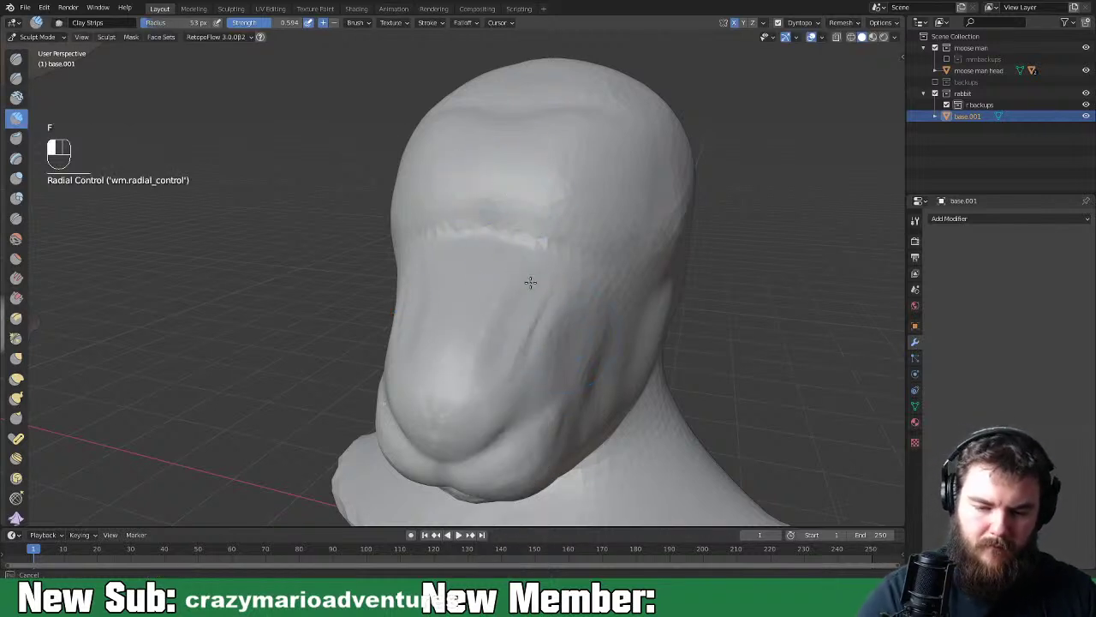
mouse_move(512, 328)
left_mouse_down()
mouse_move(524, 347)
mouse_move(550, 262)
left_mouse_up()
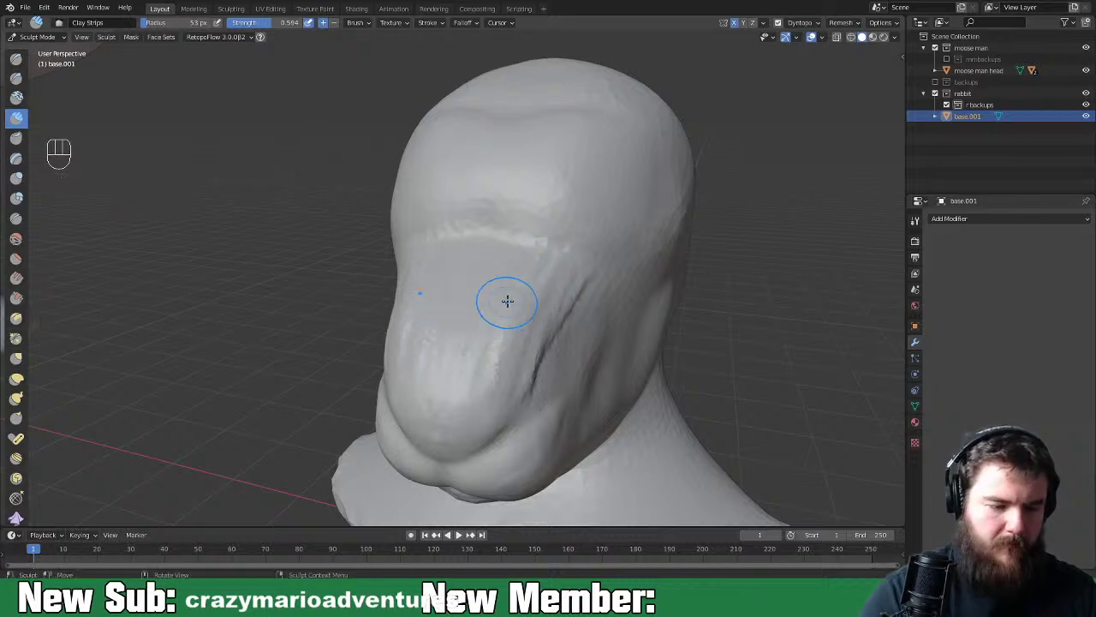
left_click_drag(521, 382, 529, 357, "shift")
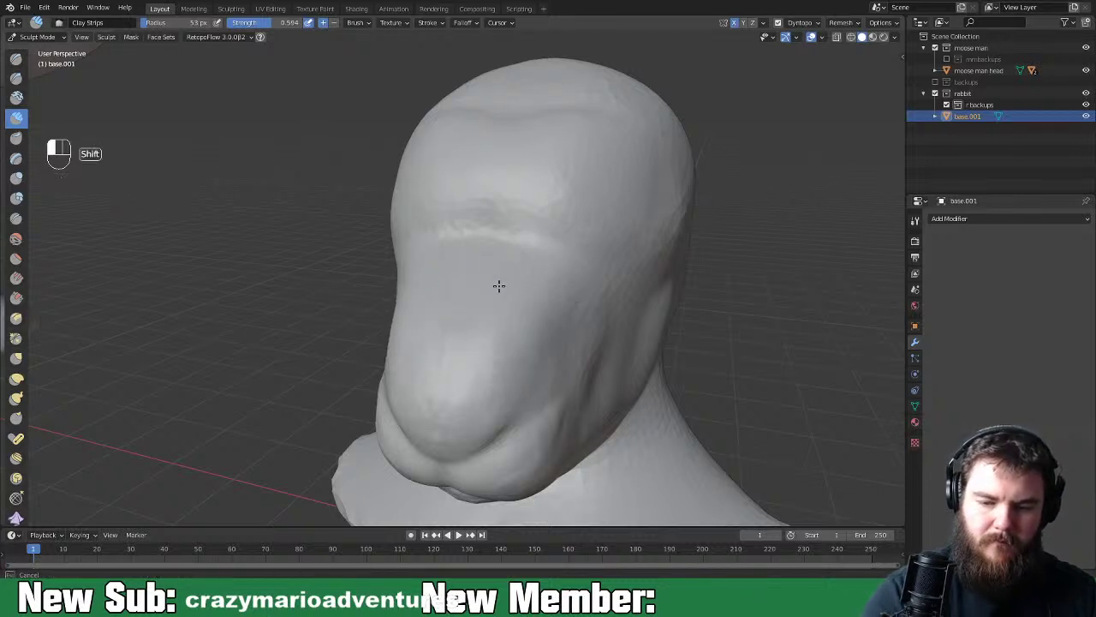
Build a cheekbone ridge across the side of the head with Clay Strips and carve out the eye socket above it
middle_click_drag(523, 291, 661, 317)
left_click_drag(603, 255, 603, 256)
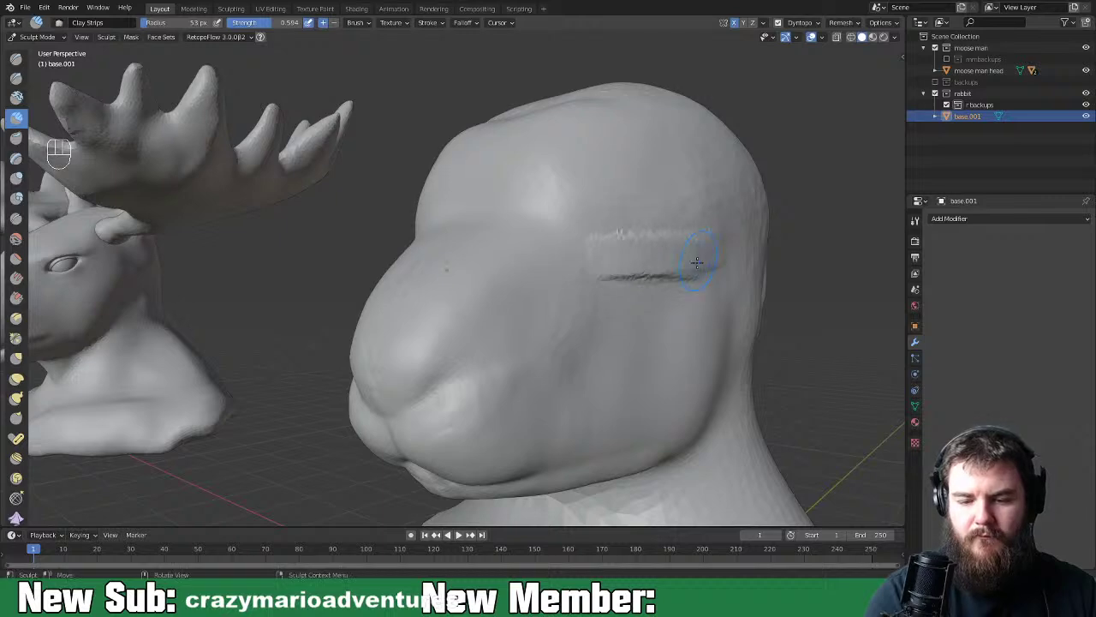
mouse_move(688, 276)
left_mouse_down()
mouse_move(616, 295)
mouse_move(696, 270)
left_mouse_up()
middle_click_drag(693, 260, 664, 259)
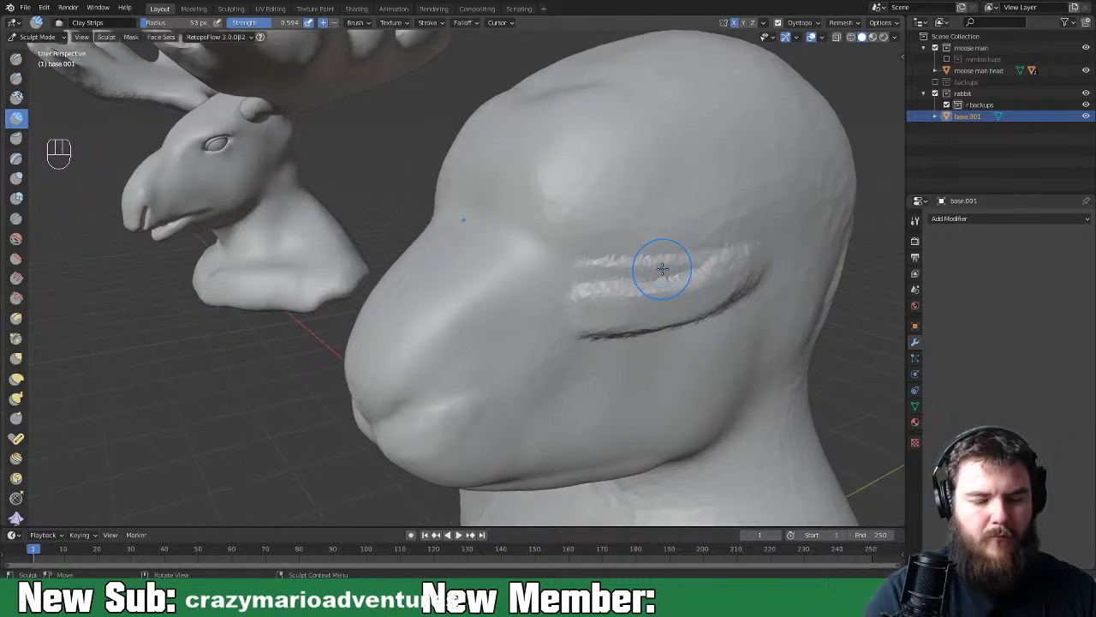
mouse_move(702, 219)
left_mouse_down("ctrl")
mouse_move(613, 253)
mouse_move(643, 252)
mouse_move(629, 247)
mouse_move(660, 259)
mouse_move(653, 229)
mouse_move(638, 243)
mouse_move(650, 236)
mouse_move(671, 257)
left_mouse_up("ctrl")
middle_click_drag(722, 283, 831, 258)
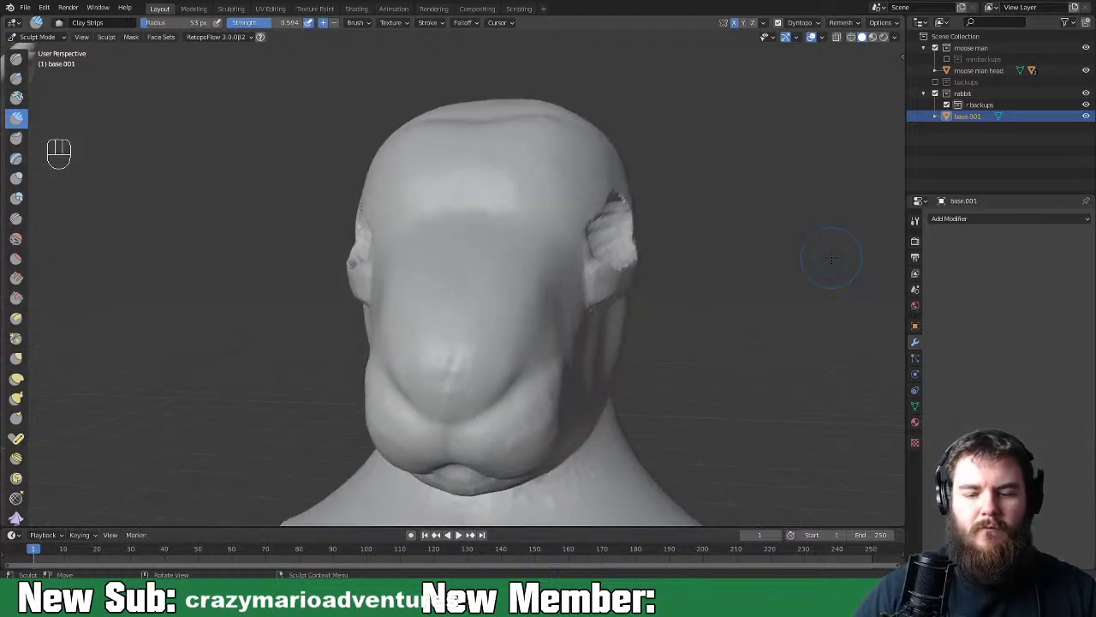
Leave Sculpt Mode for Object Mode and add a UV sphere to the scene
key("ctrl+Tab")
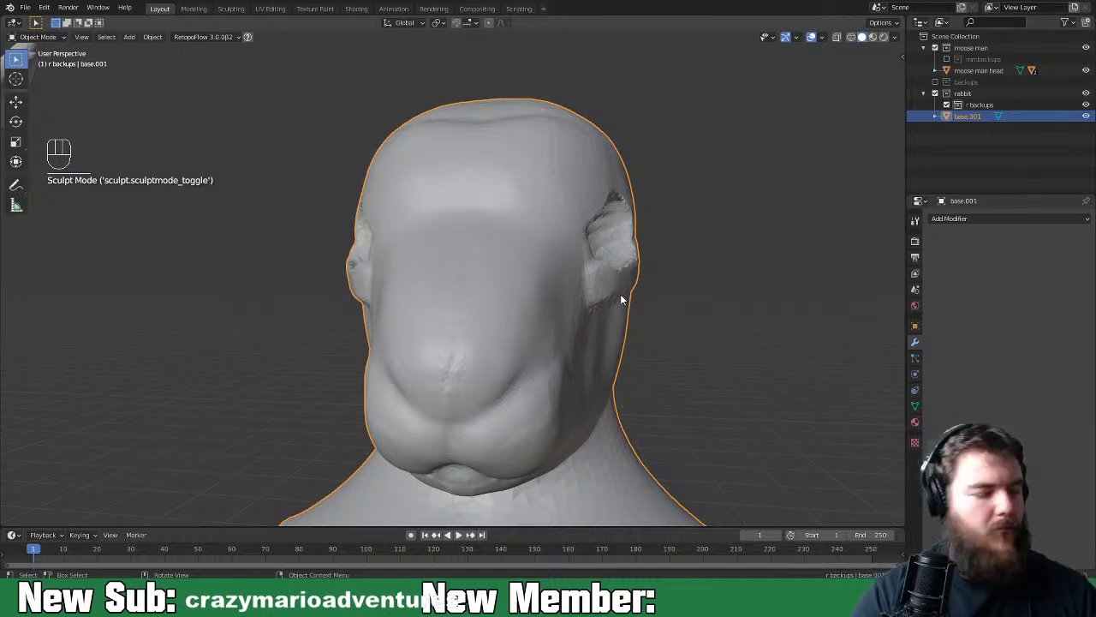
key("shift+a")
key("shift+a")
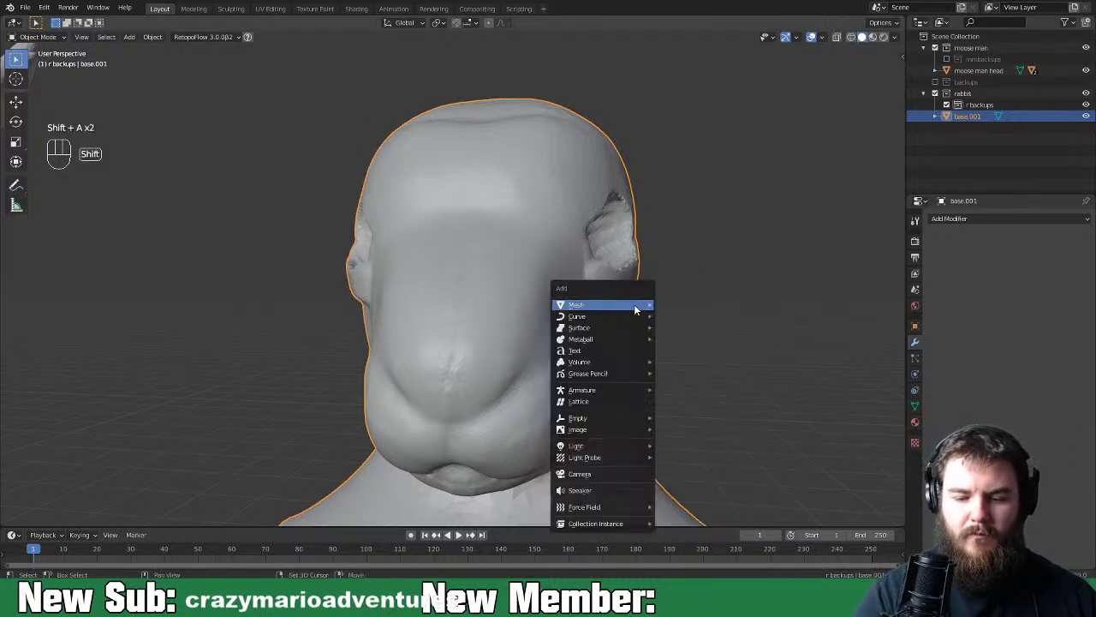
mouse_move(635, 309)
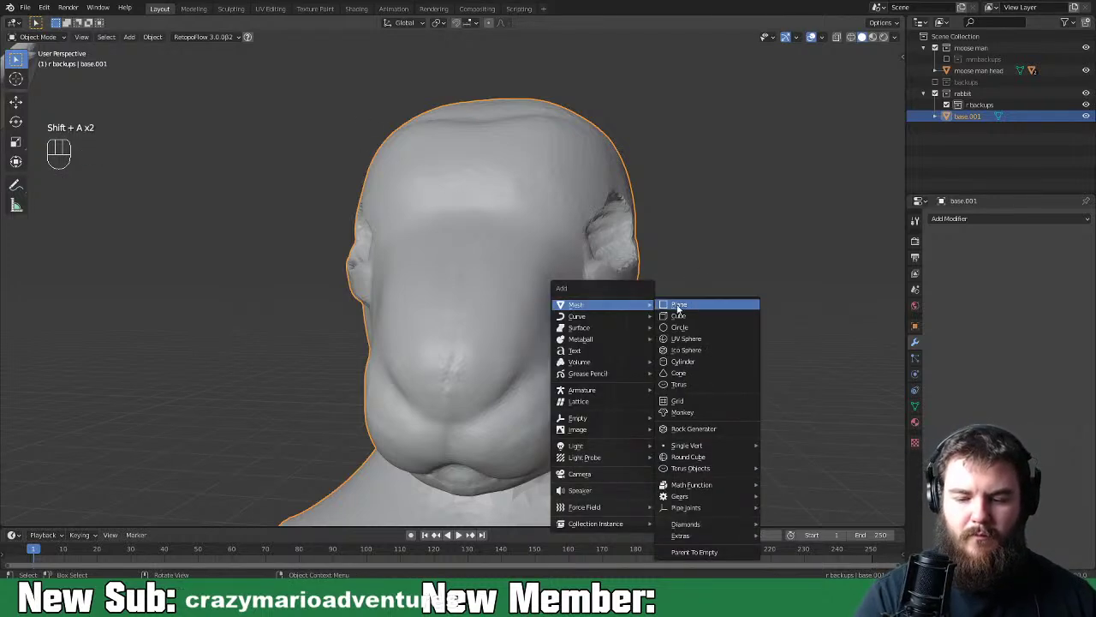
left_click(716, 340)
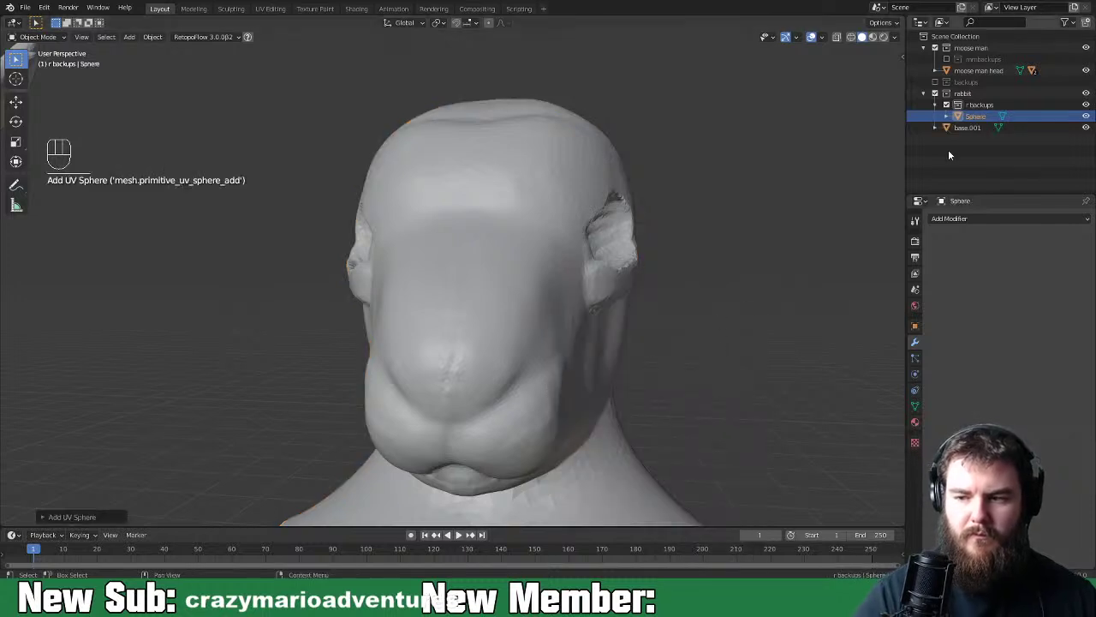
Put the new sphere directly in the rabbit collection and rename it "eyes"
left_click_drag(974, 117, 961, 93)
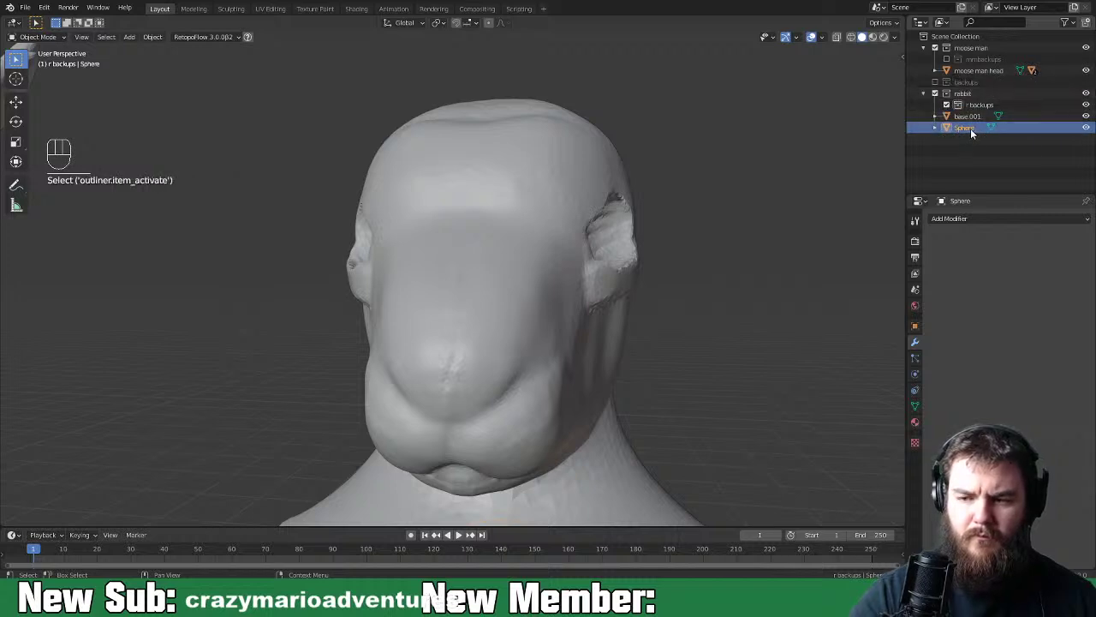
double_click(970, 129)
type("eyes")
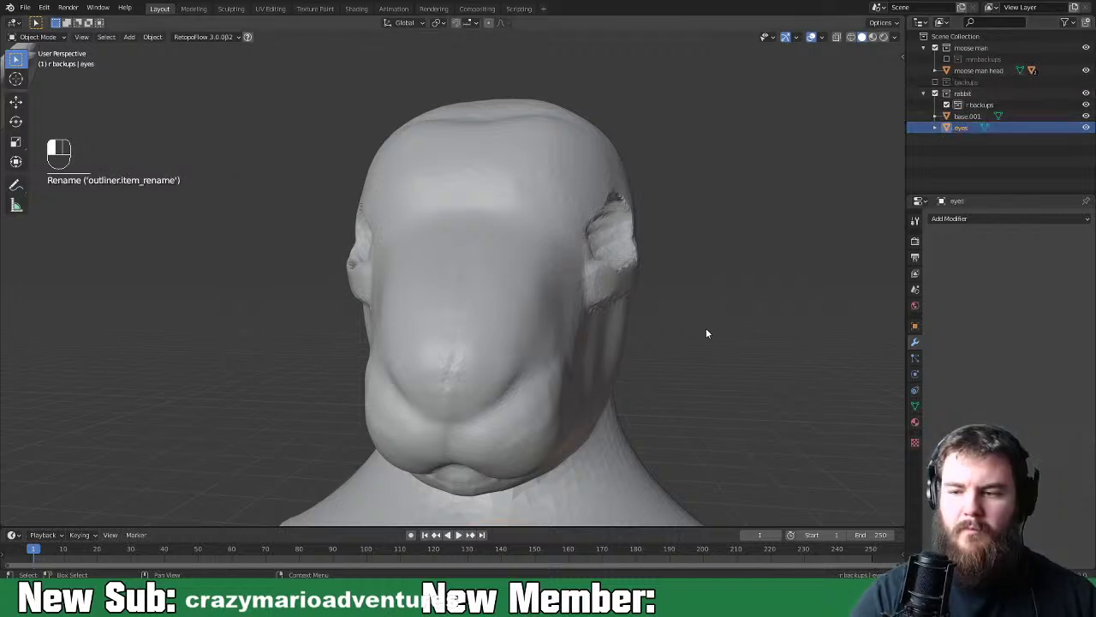
key("Return")
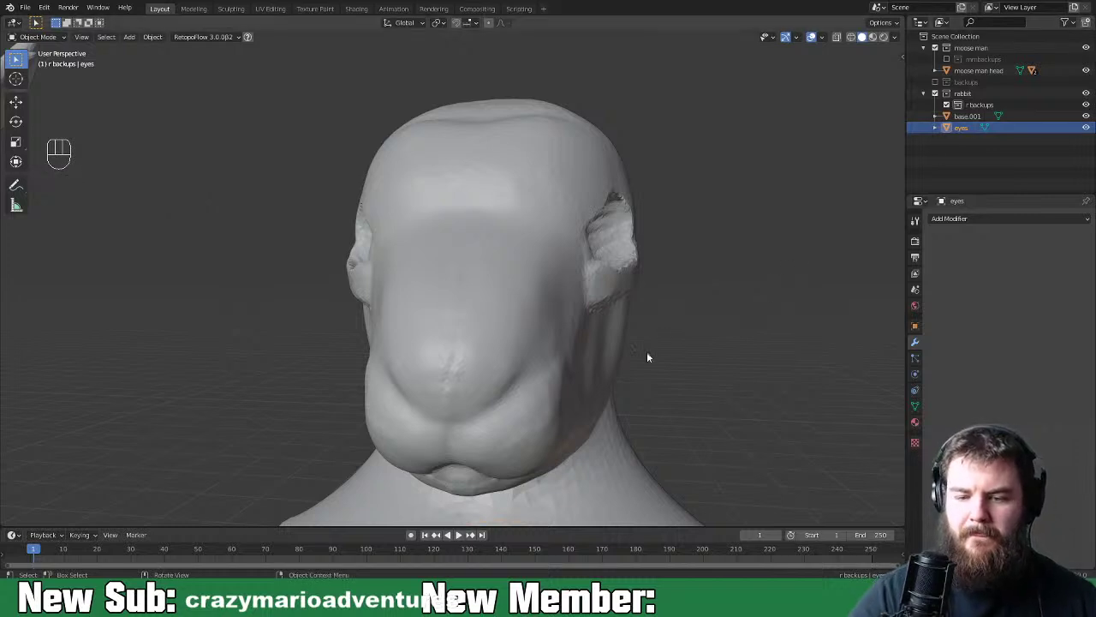
Raise the eyes sphere to head height, shift it sideways out of the head and adjust its depth along Y
middle_click_drag(676, 340, 671, 411)
key("g")
key("z")
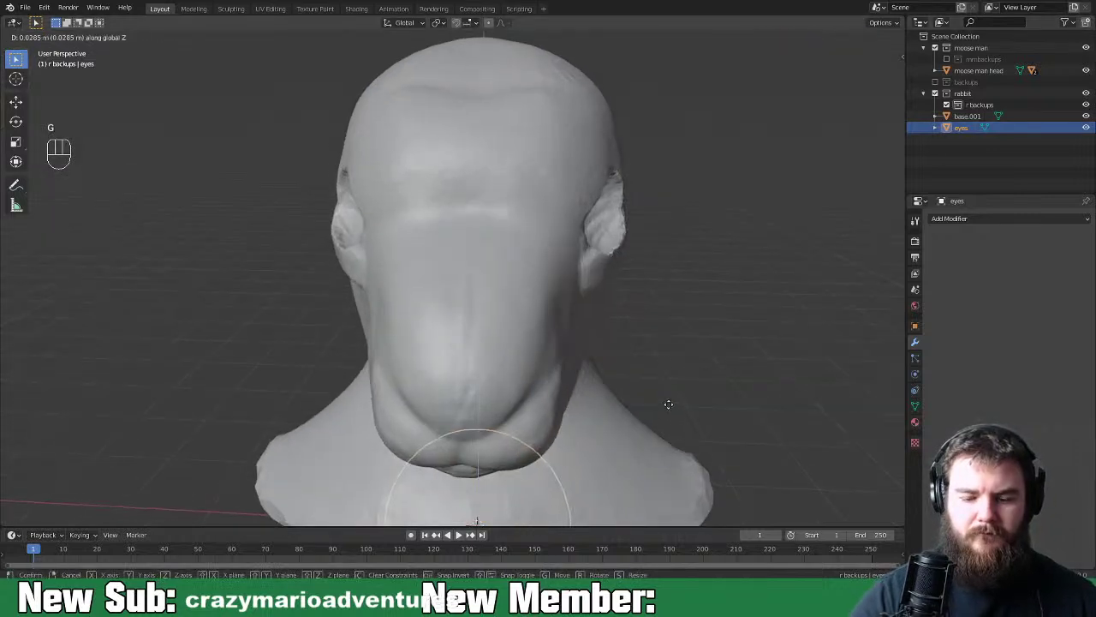
left_click(710, 98)
key("g")
key("x")
left_click(754, 335)
middle_click_drag(754, 334, 699, 338)
key("g")
key("y")
left_click(587, 370)
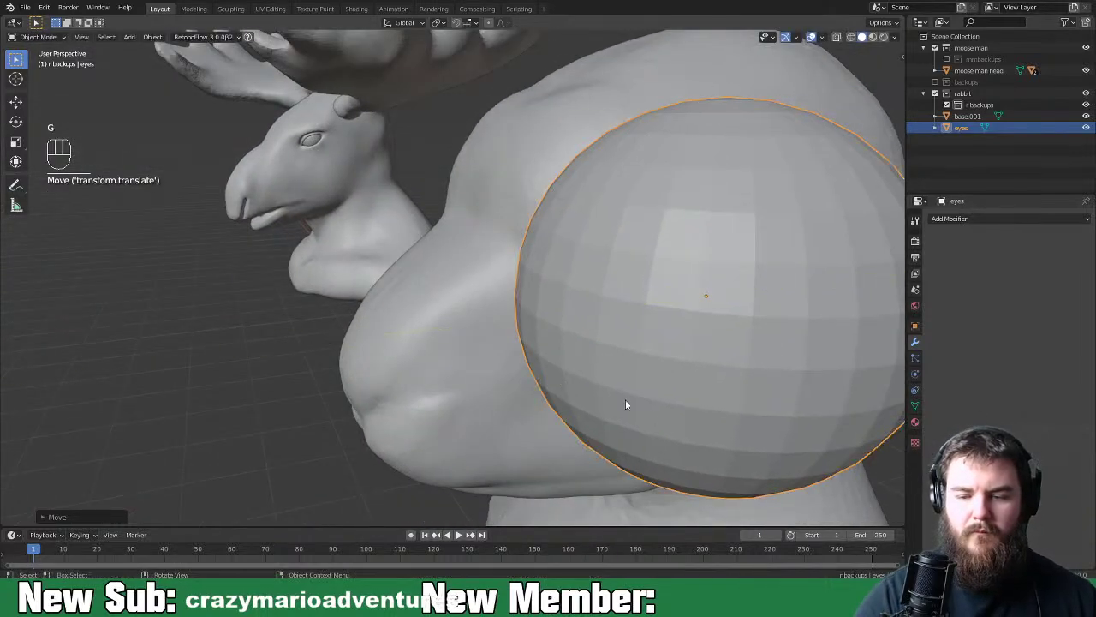
Scale the eyes sphere down to eyeball size and place it over the carved eye socket
key("s")
left_click(730, 387)
mouse_move(731, 386)
middle_mouse_down()
mouse_move(803, 391)
mouse_move(705, 372)
mouse_move(721, 384)
middle_mouse_up()
key("g")
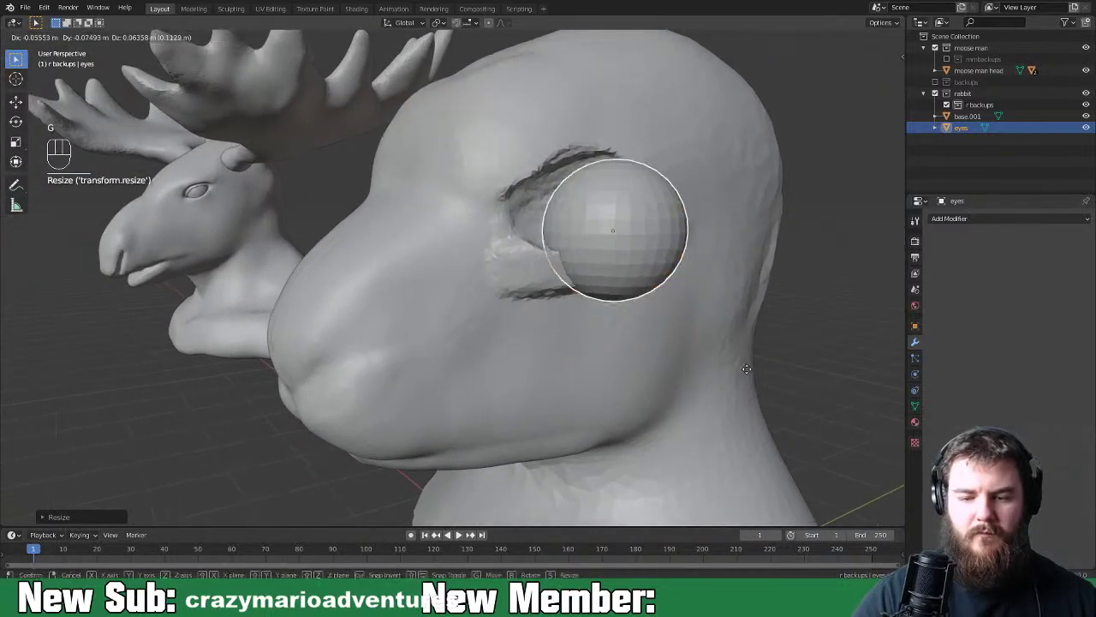
left_click(704, 355)
Add a Mirror modifier on the X axis to the eyes, with base.001 as the mirror object
left_click(950, 219)
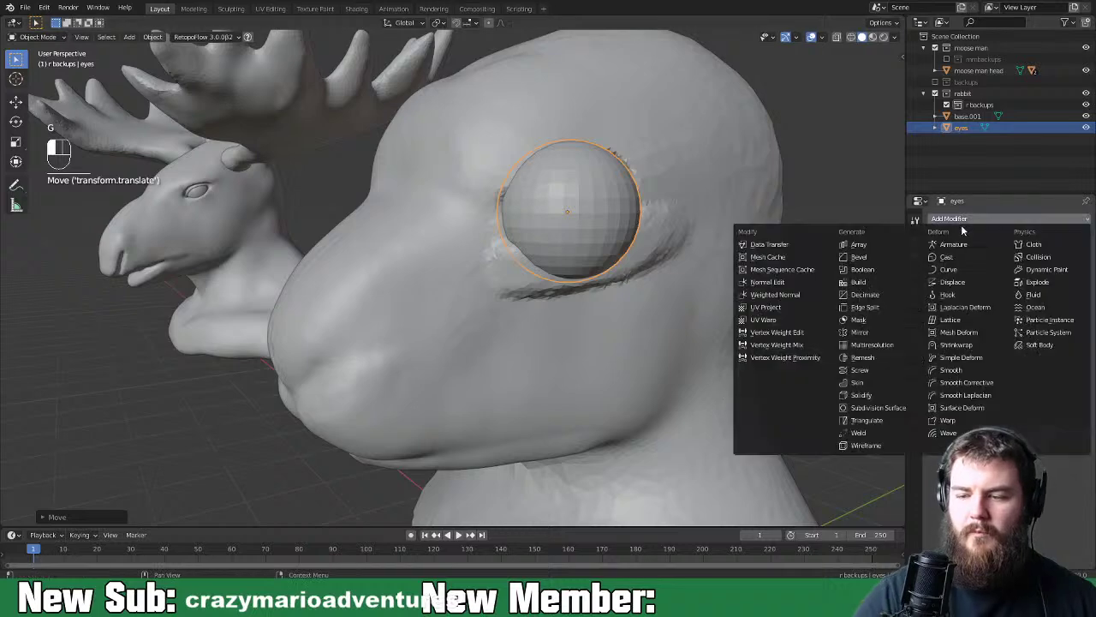
left_click(860, 331)
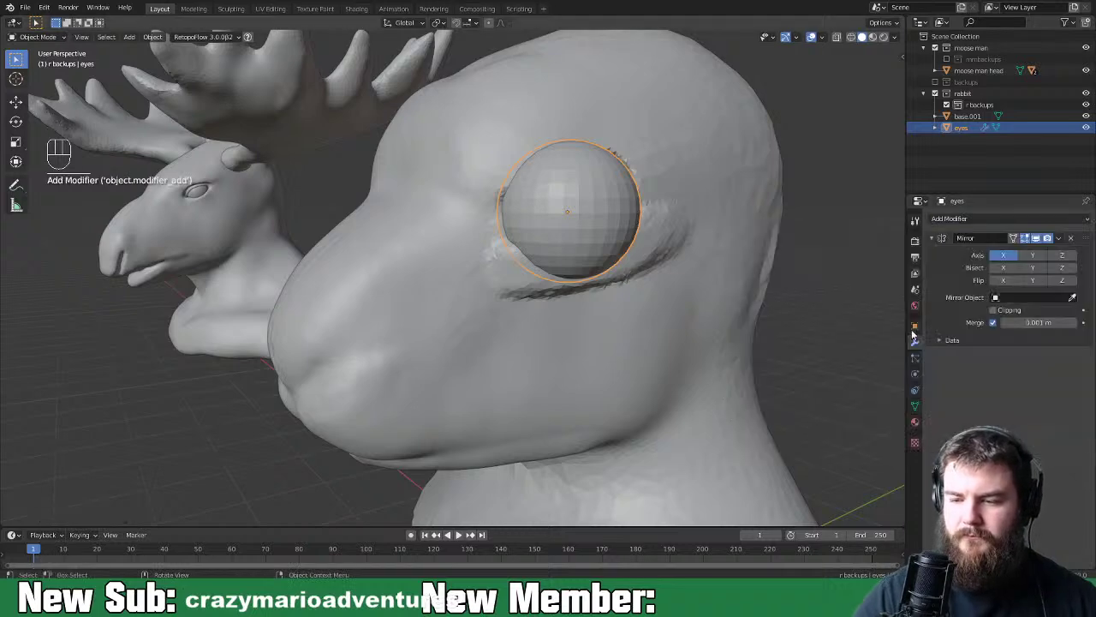
left_click(570, 360)
Fine-tune the eyeballs' scale and push them inward along X so they sit inside the sockets
middle_click_drag(634, 402, 743, 393)
key("s")
left_click(753, 366)
key("g")
key("y")
key("x")
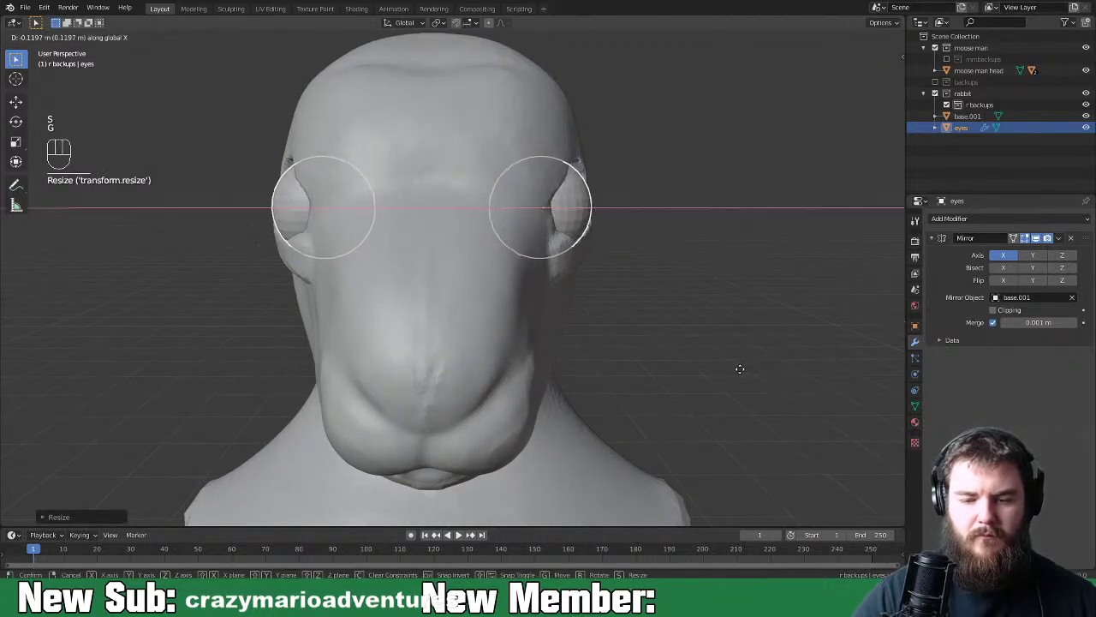
left_click(742, 369)
Rotate the eyeballs 90° about the X axis and turn them outward about the Z axis
middle_click_drag(741, 369, 702, 387)
key("r")
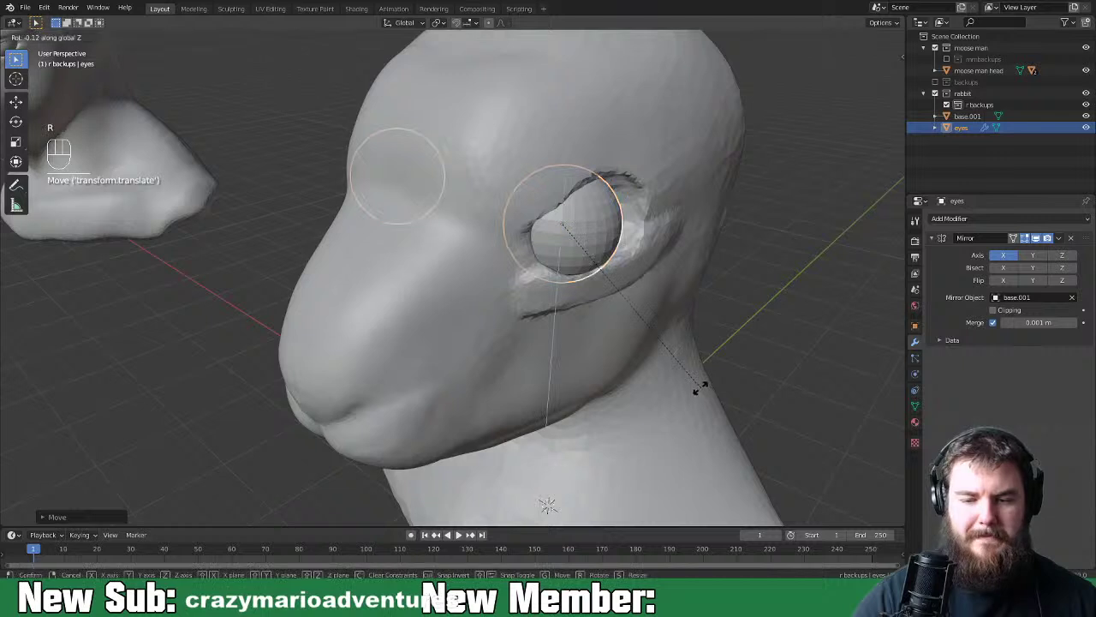
key("x")
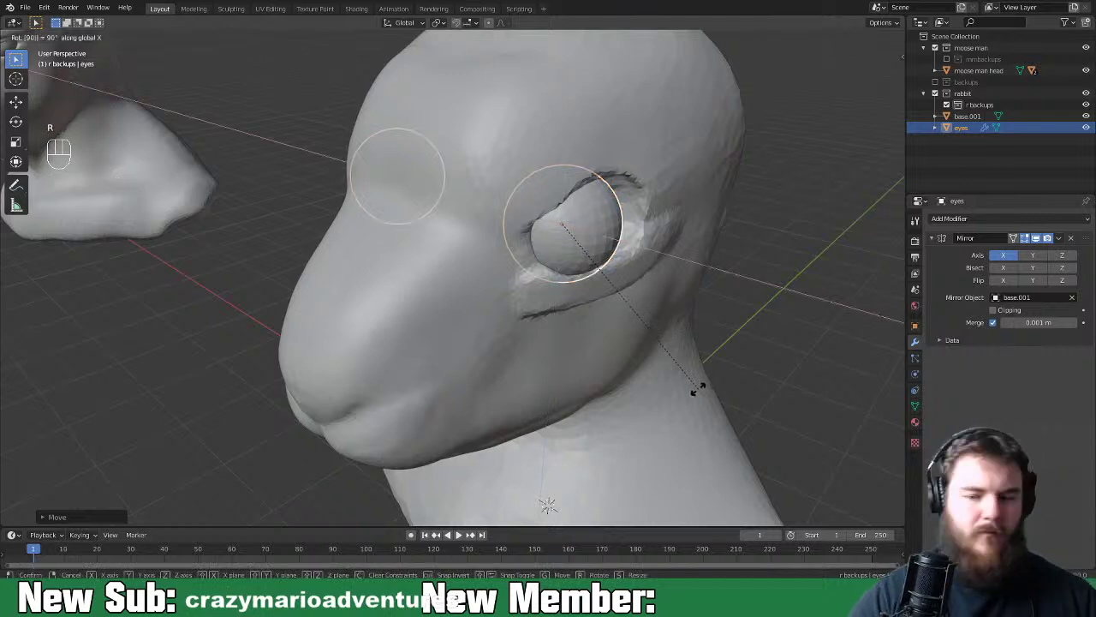
left_click(698, 390)
key("r")
key("z")
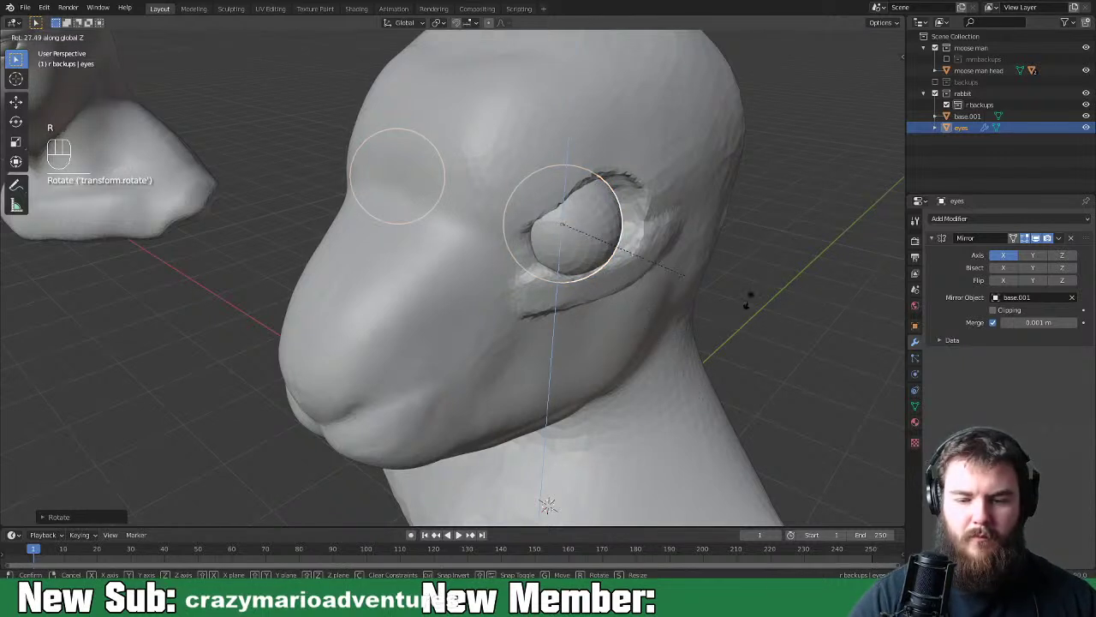
left_click(737, 291)
Adjust the eyeballs' position in the sockets and save the file
middle_click_drag(657, 369, 724, 398)
key("g")
left_click(664, 360)
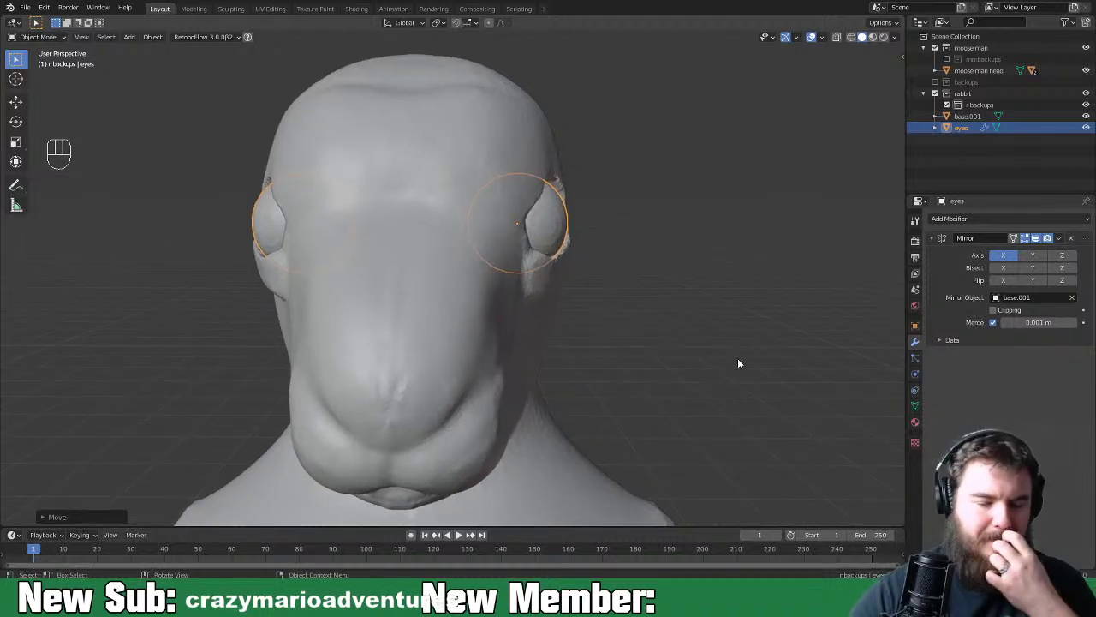
scroll(568, 374, "down", 3)
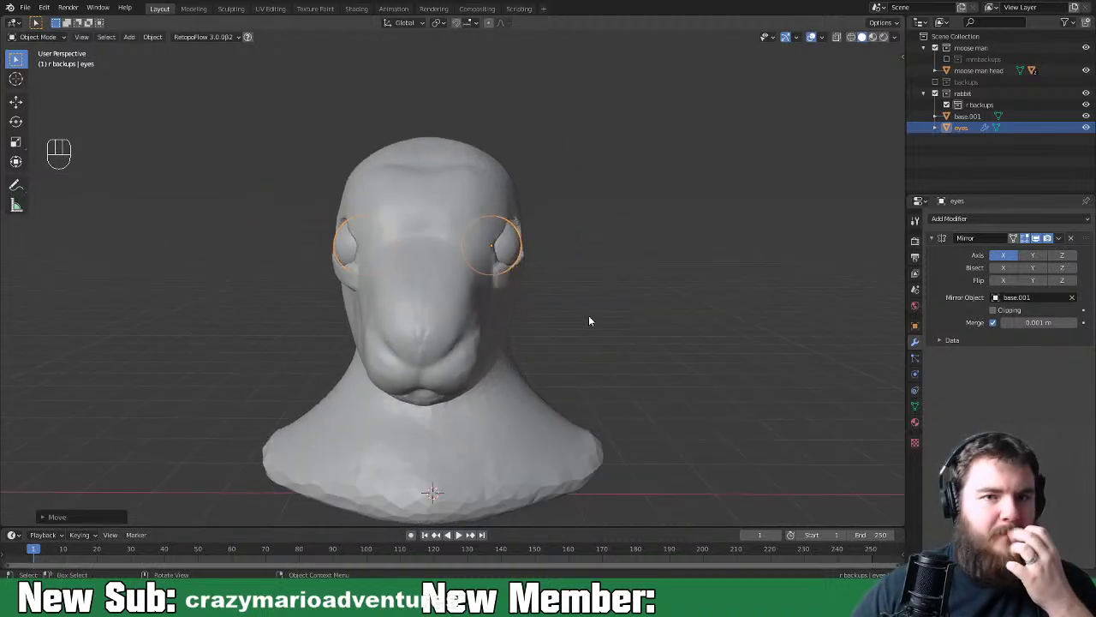
middle_click_drag(590, 291, 536, 244)
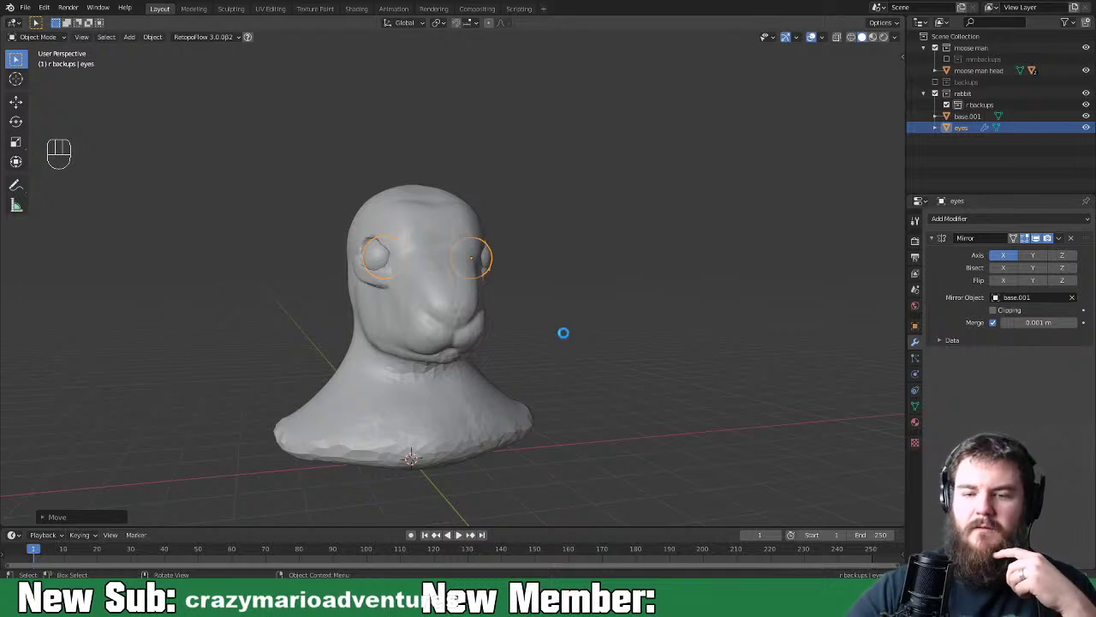
key("ctrl+s")
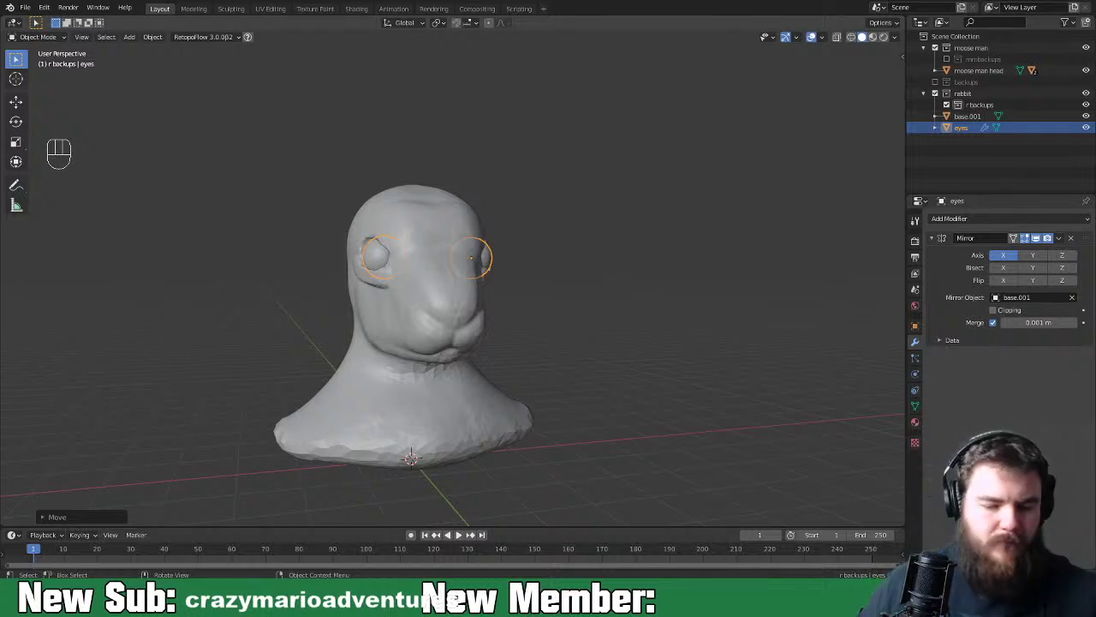
Add a single-vertex mesh object and return to Object Mode
middle_click_drag(584, 414, 624, 428)
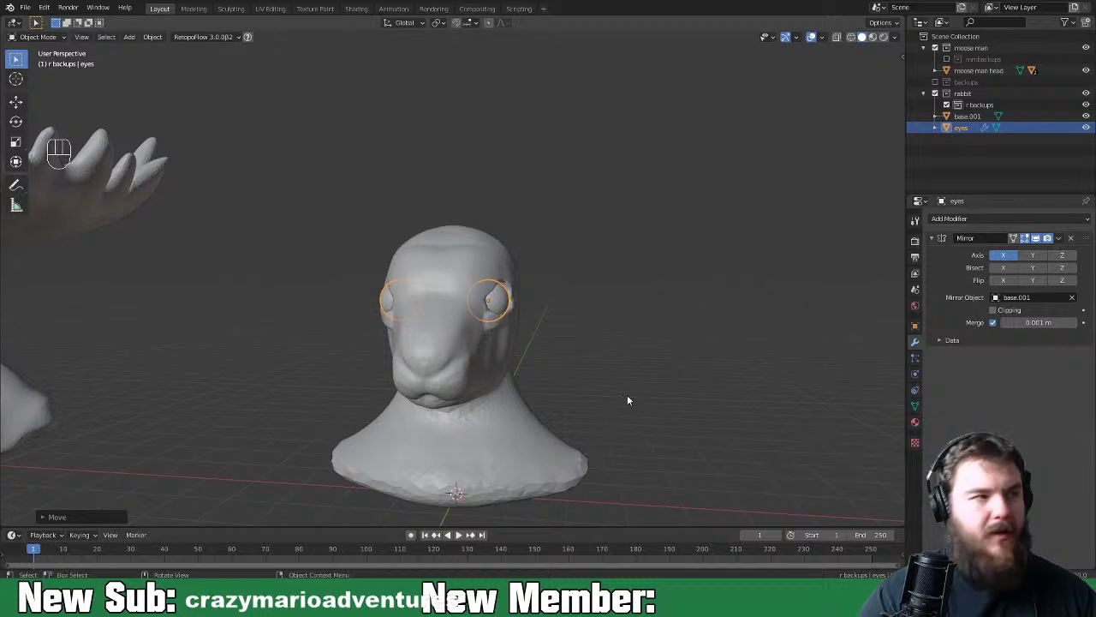
mouse_move(608, 413)
middle_mouse_down()
mouse_move(571, 416)
mouse_move(600, 411)
middle_mouse_up()
key("shift+a")
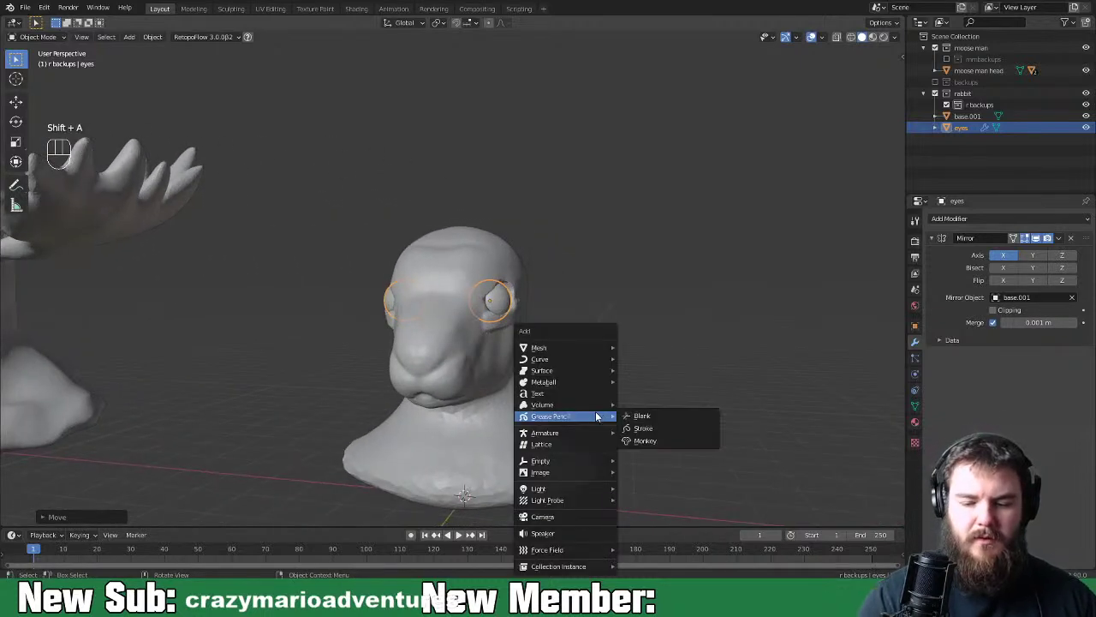
mouse_move(604, 350)
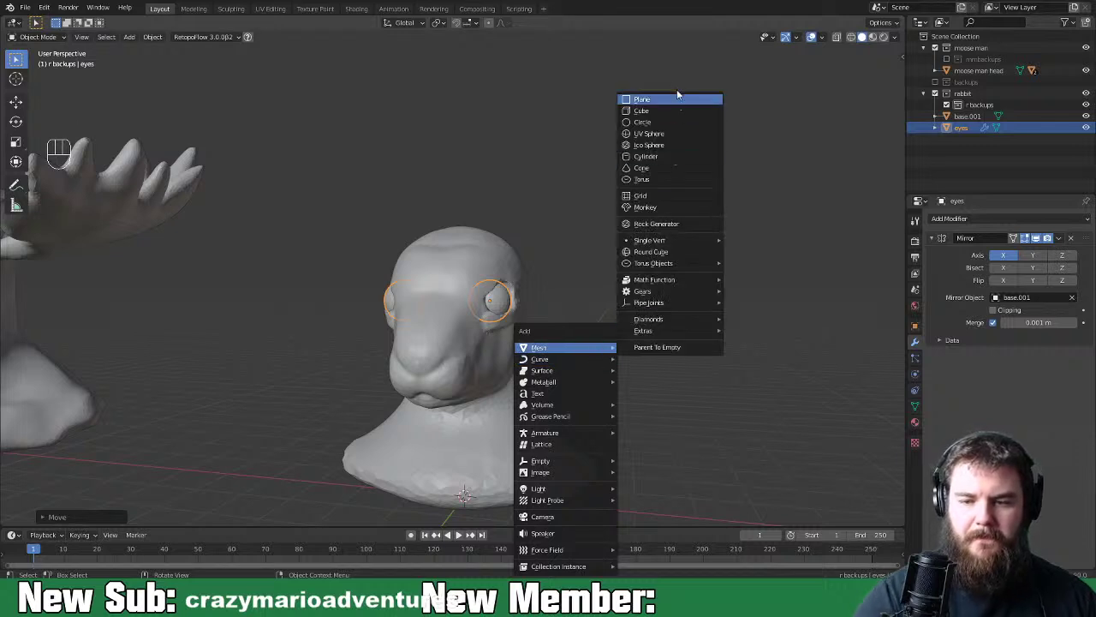
mouse_move(689, 334)
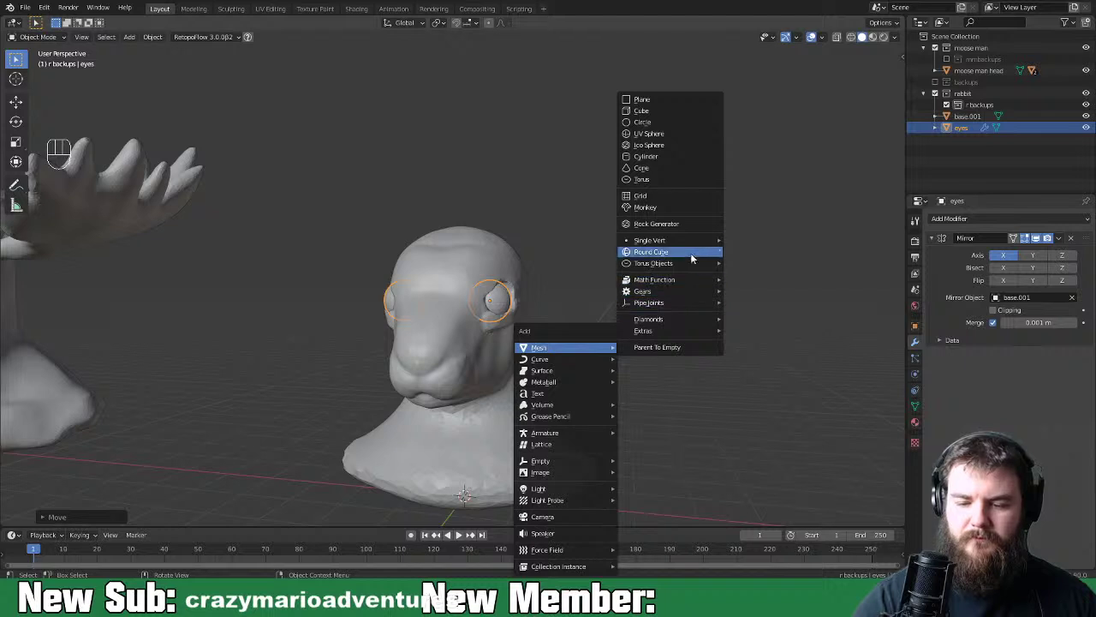
mouse_move(693, 241)
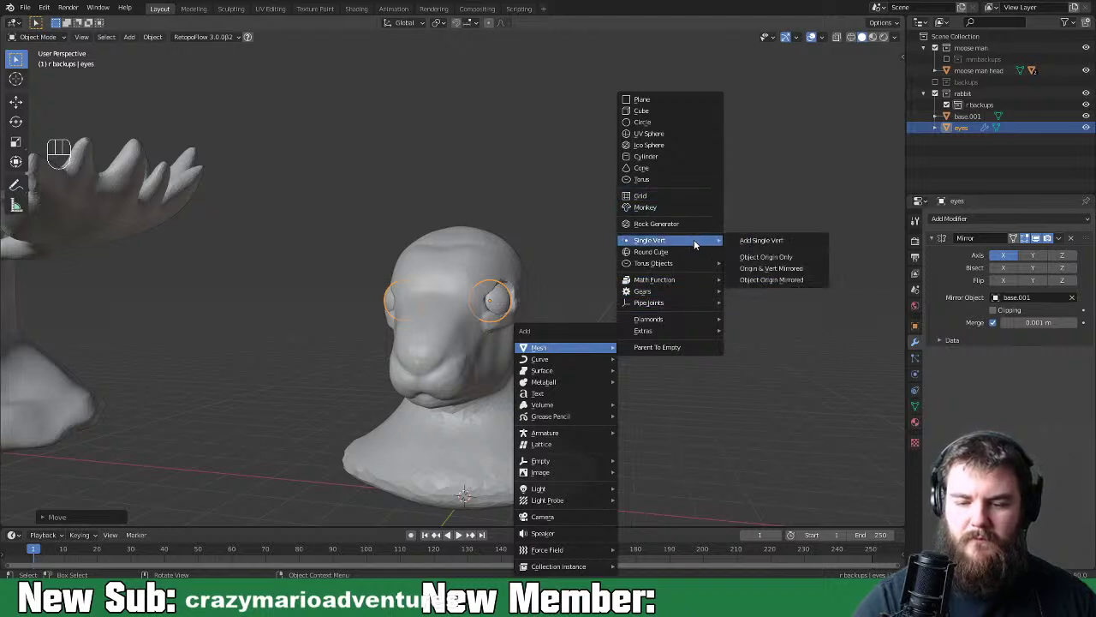
left_click(807, 241)
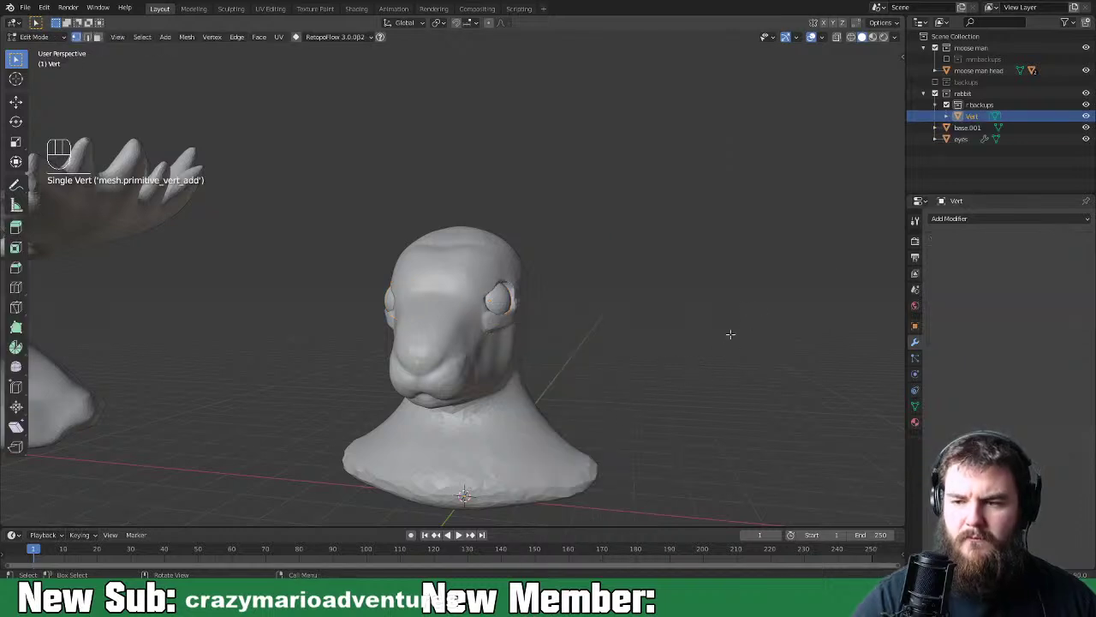
key("Tab")
Give the single-vertex object a Skin modifier followed by a Subdivision Surface modifier
left_click(979, 219)
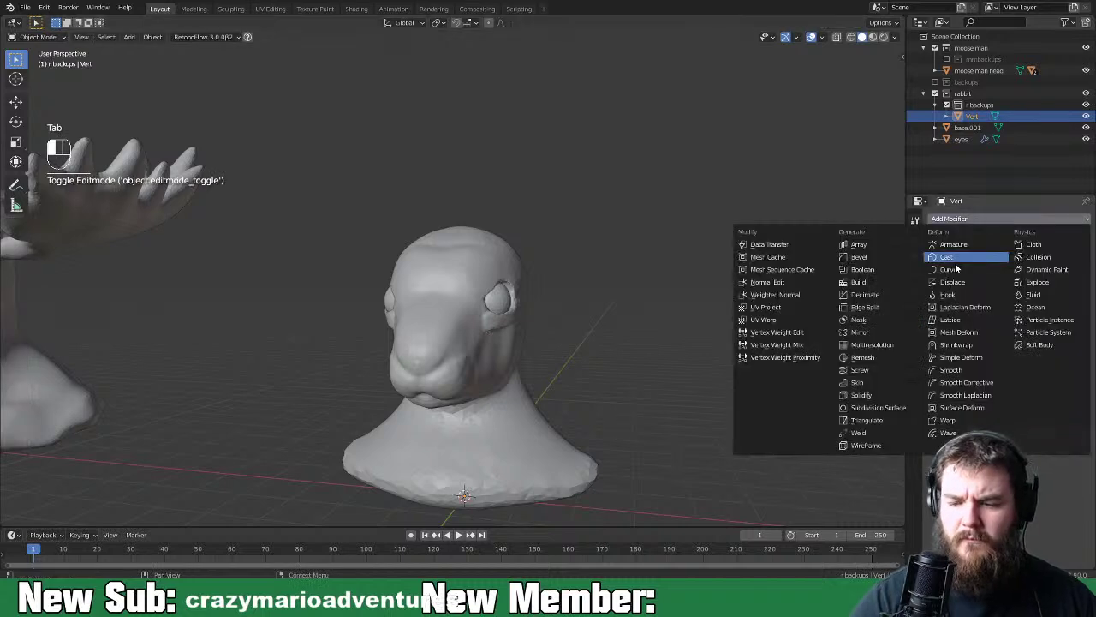
left_click(871, 384)
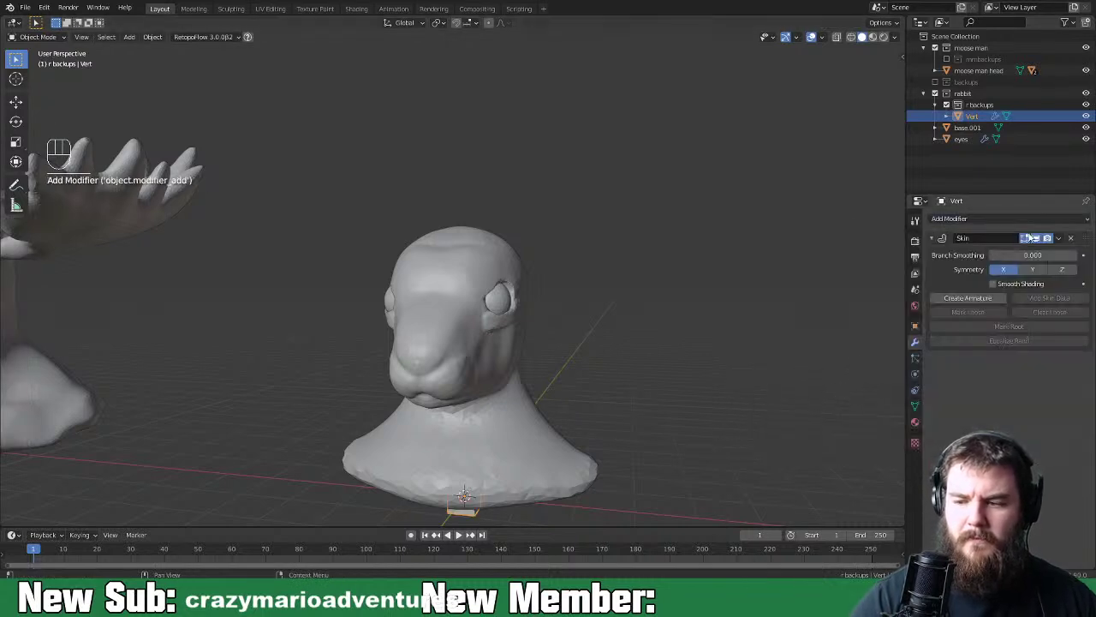
left_click(950, 218)
left_click(889, 407)
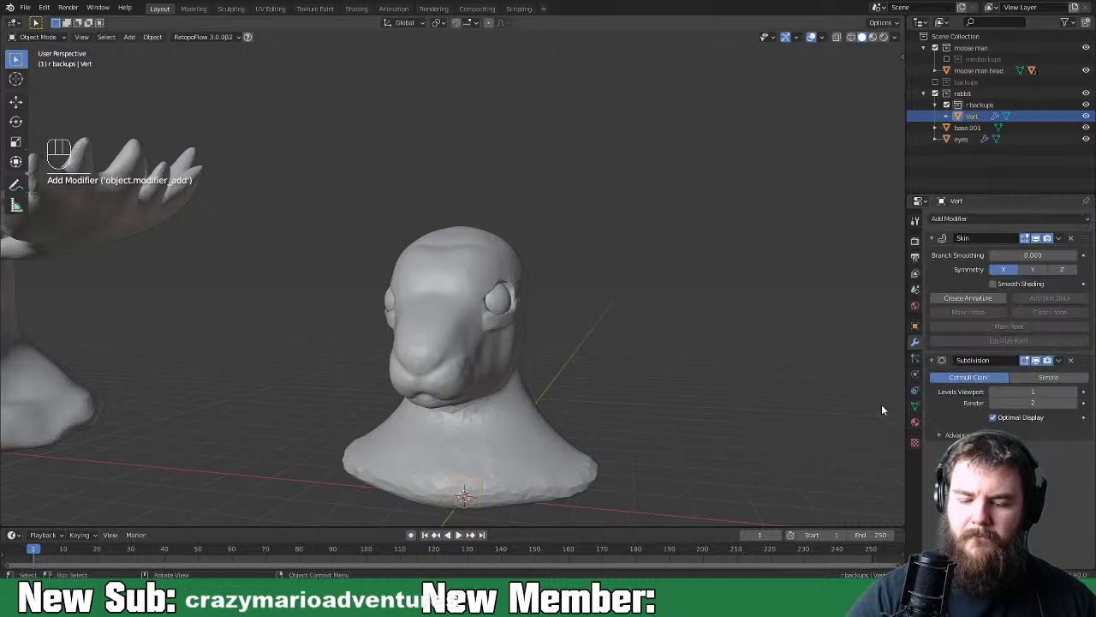
Move the skinned vertex up along Z to the crown of the head and sideways along X to the ear position
key("g")
key("z")
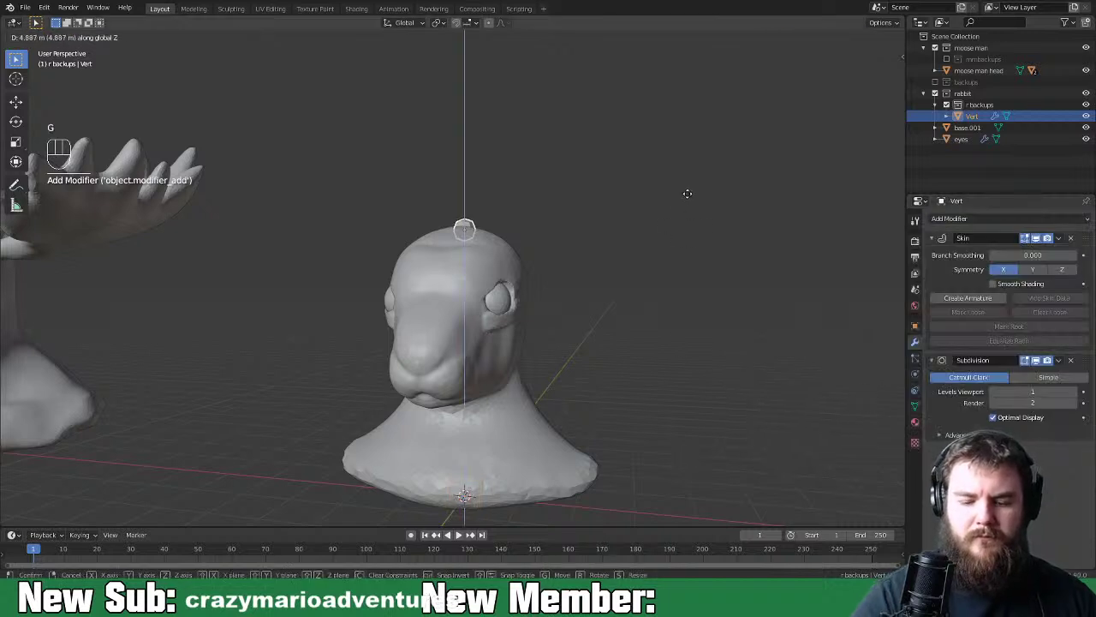
left_click(687, 199)
key("g")
key("x")
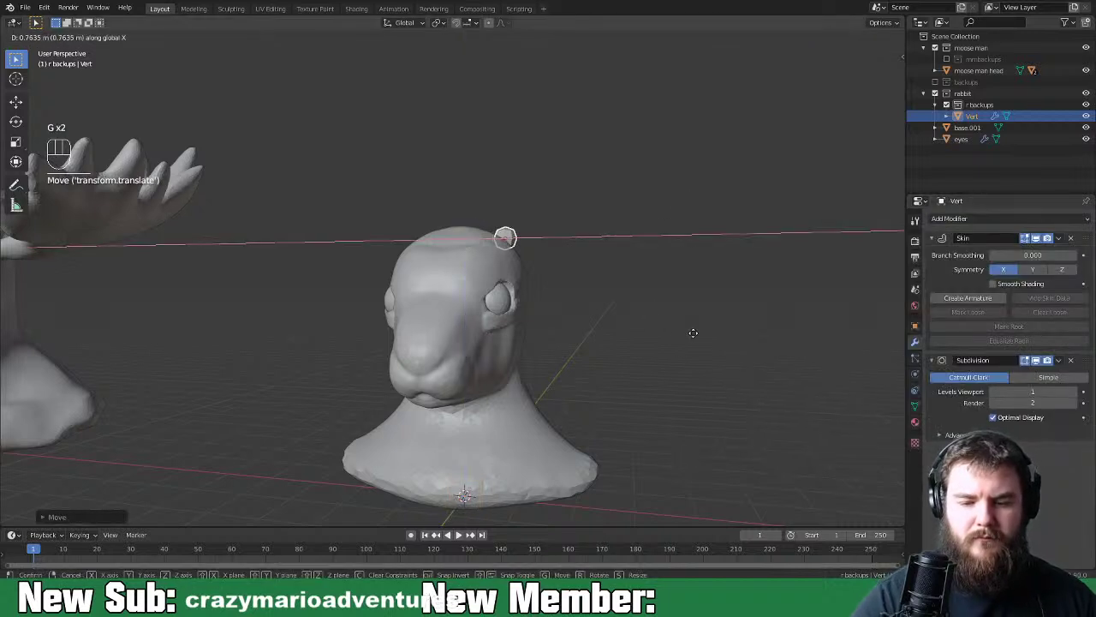
left_click(699, 334)
Select the vertex in Edit Mode and enlarge its skin radius to thicken the ear base
middle_click_drag(699, 337, 647, 373)
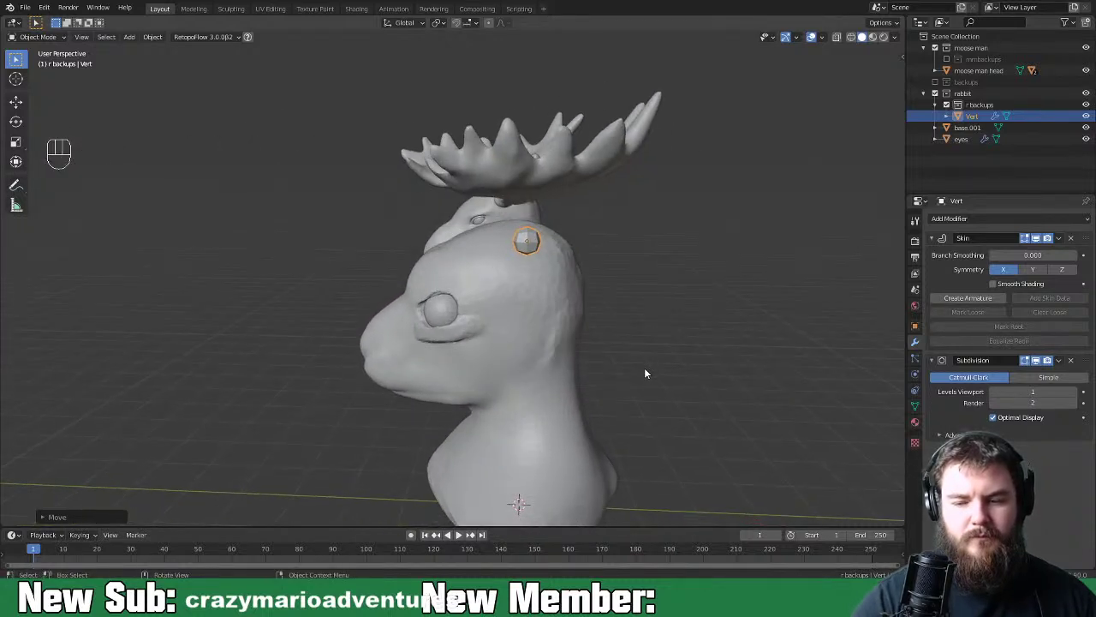
key("Tab")
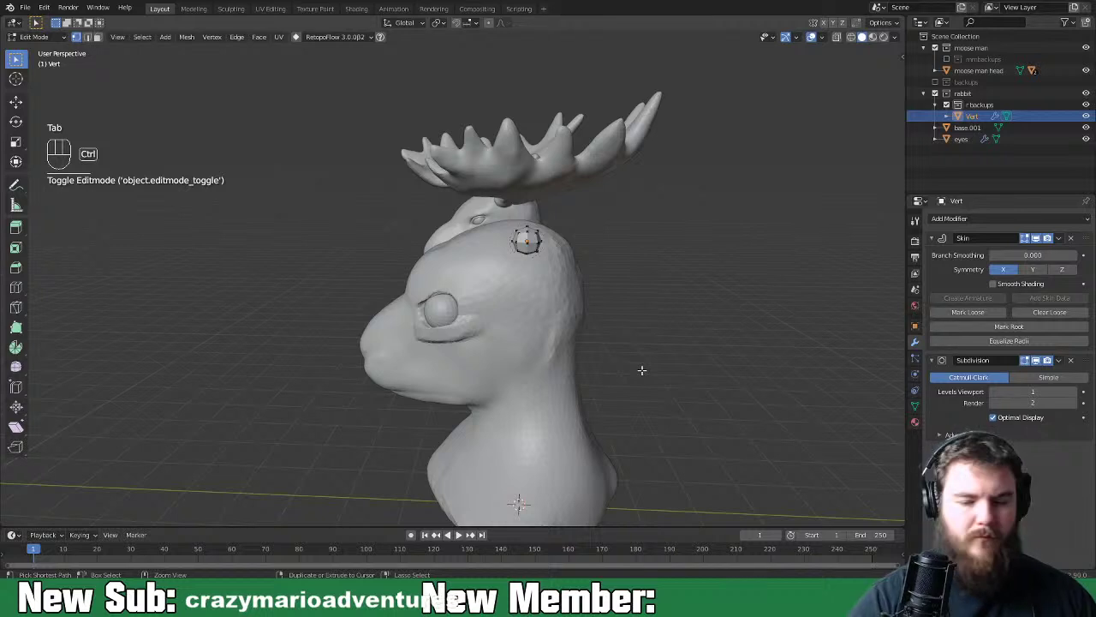
key("a")
key("ctrl+a")
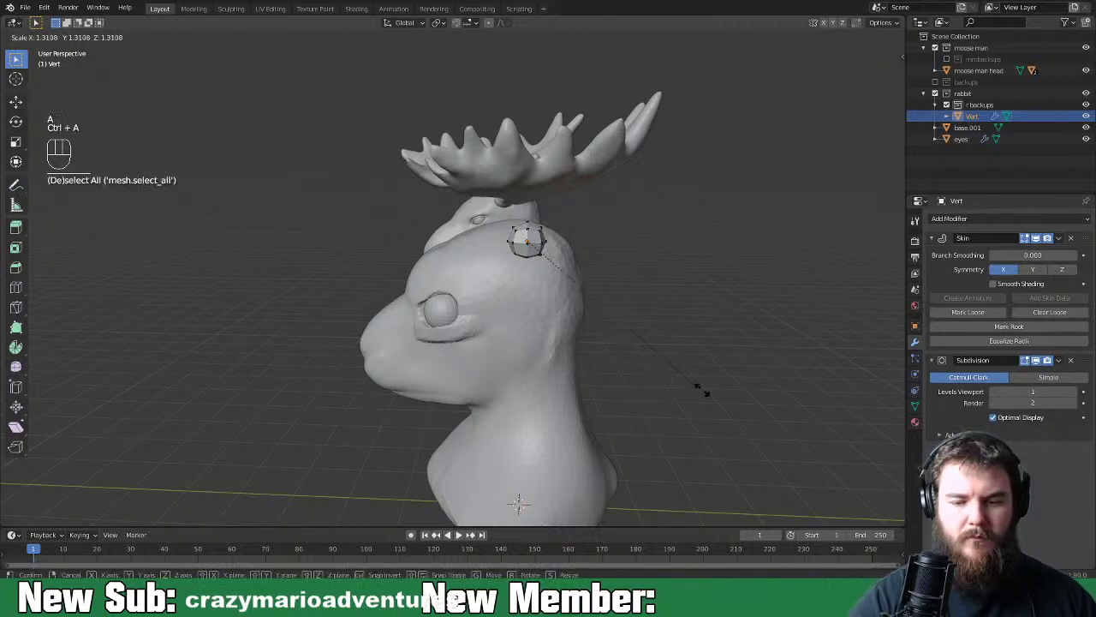
left_click(773, 409)
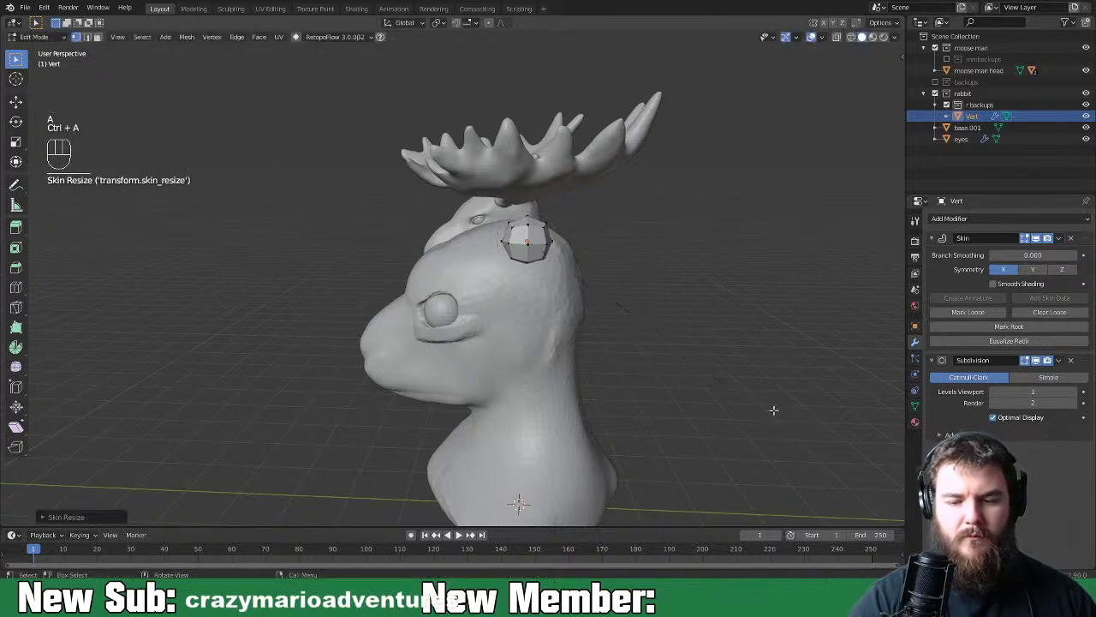
Return to Object Mode and reposition the ear base against the upper side of the rabbit's head
key("Tab")
key("g")
left_click(659, 354)
key("g")
left_click(690, 351)
middle_click_drag(689, 351, 572, 336)
key("g")
left_click(732, 335)
key("g")
left_click(509, 270)
Add a Mirror modifier to the ear and set the rabbit's head mesh as its mirror object
middle_click_drag(538, 272, 761, 339)
left_click(986, 218)
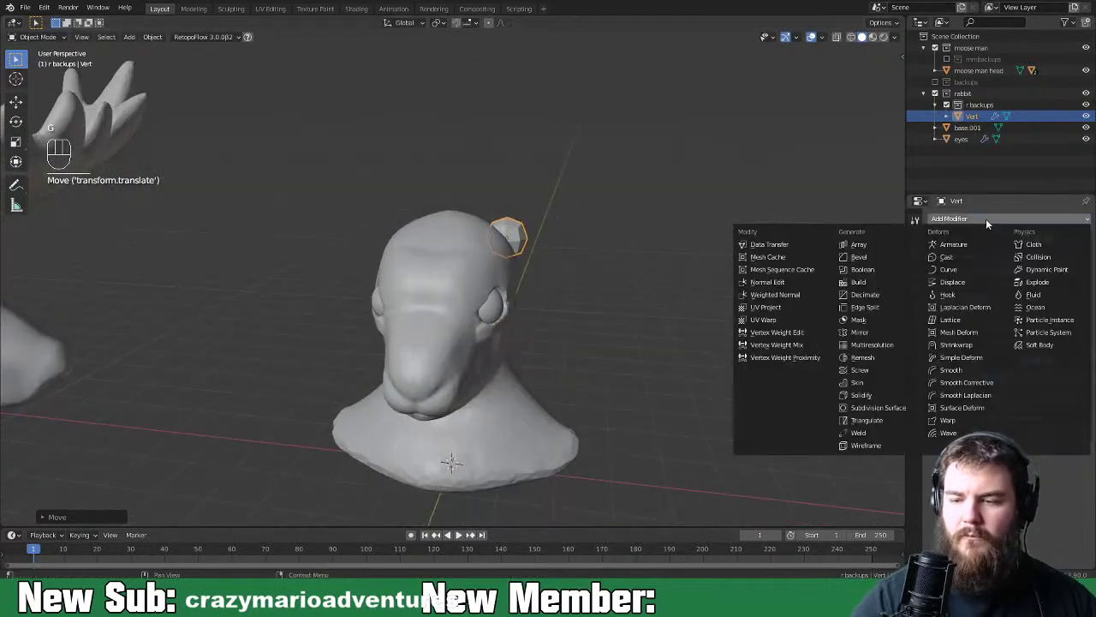
left_click(891, 333)
left_click(1061, 510)
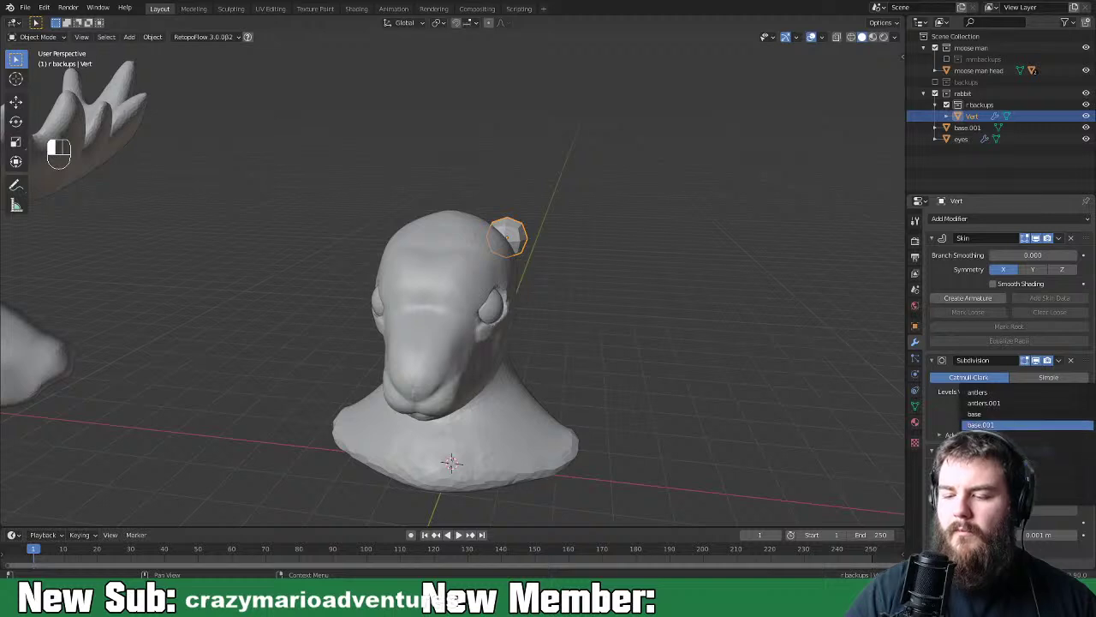
left_click(1062, 479)
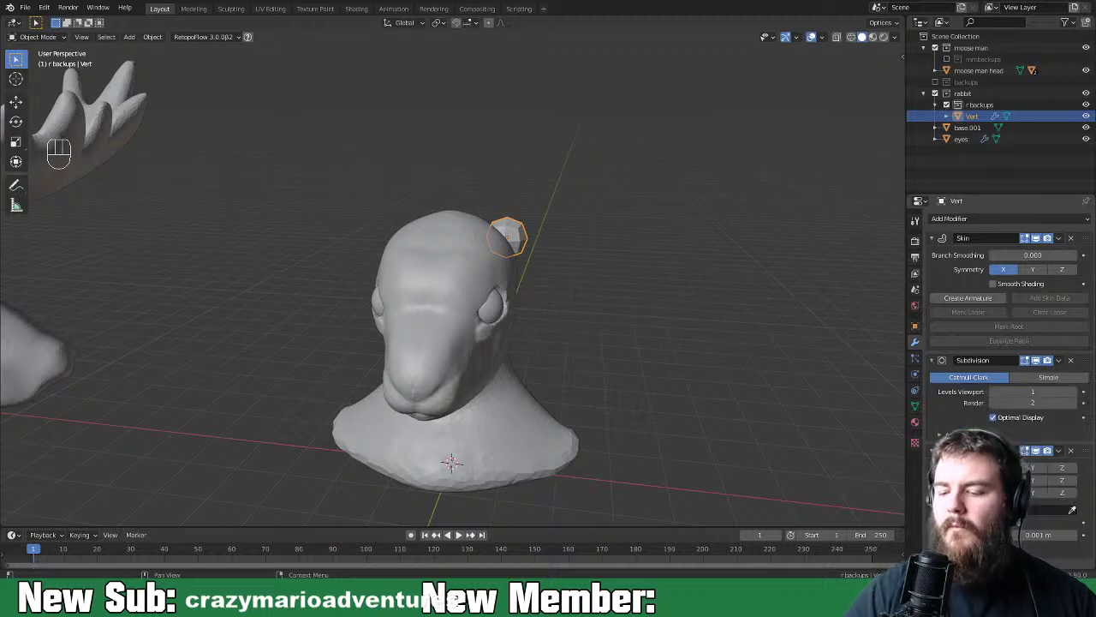
left_click(1073, 511)
left_click(514, 441)
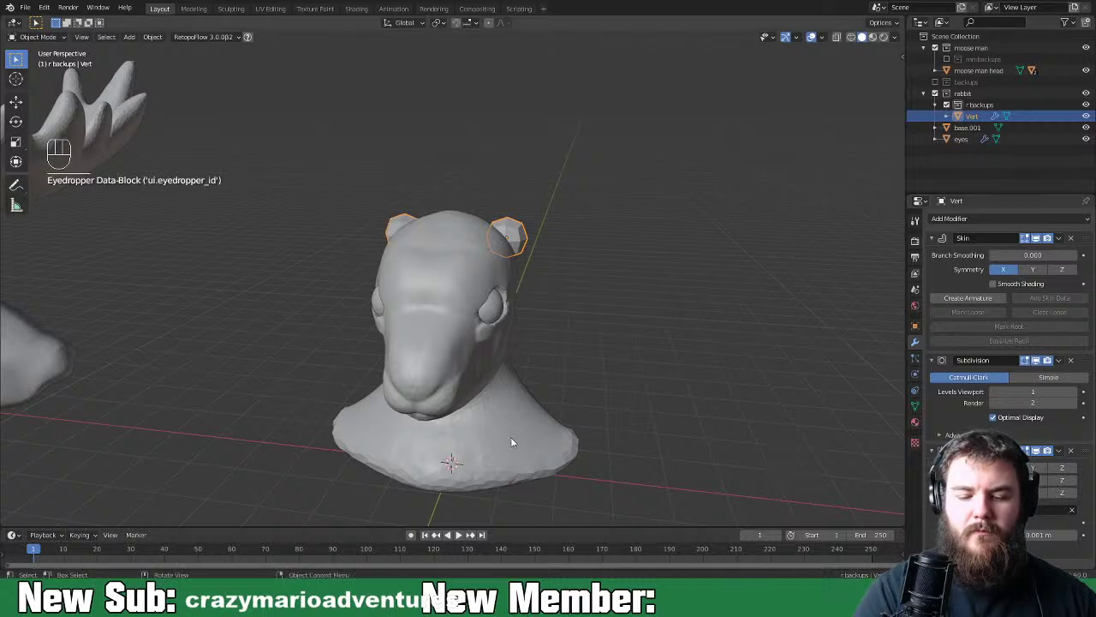
Rename the base.001 object as rabbit
double_click(967, 129)
type("ra")
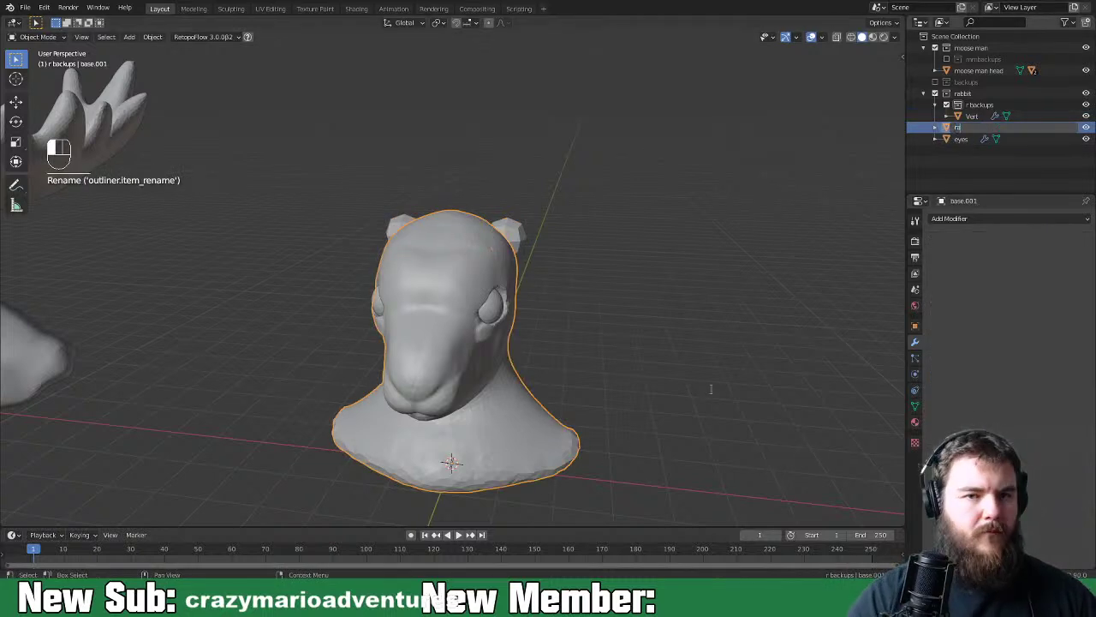
type("bbit")
key("Return")
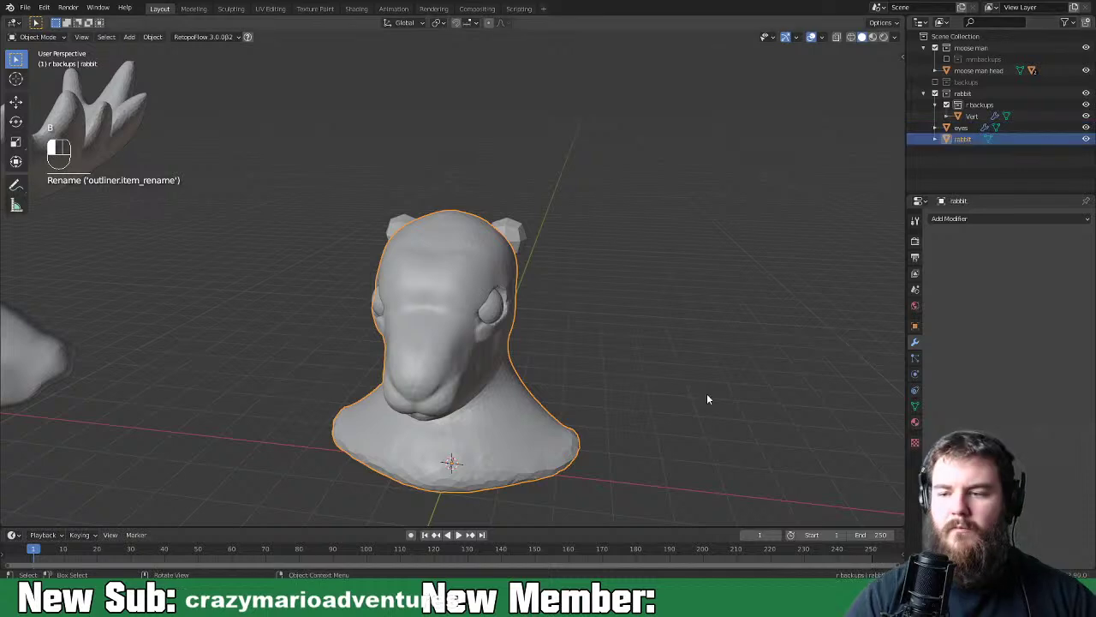
Select the ear object and collapse its Mirror, Subdivision and Skin modifier settings
left_click(518, 253)
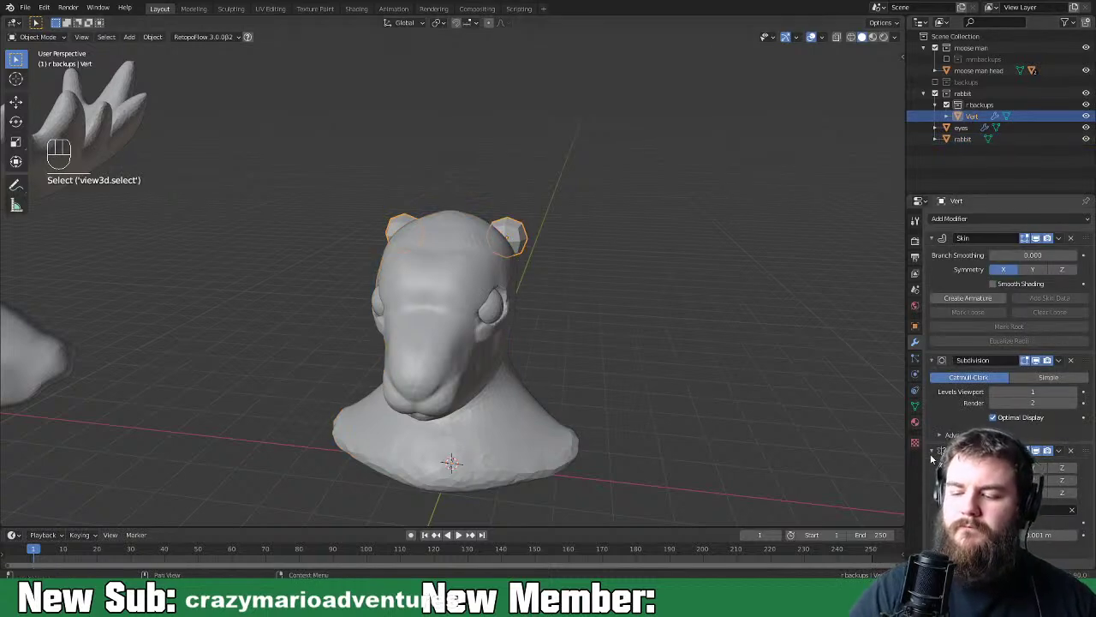
left_click(932, 450)
left_click(932, 359)
left_click(932, 238)
Extrude the ear's vertex upward in Edit Mode to form a short ear stub
middle_click_drag(856, 276, 603, 370)
left_click(591, 364)
left_click(561, 325)
key("Tab")
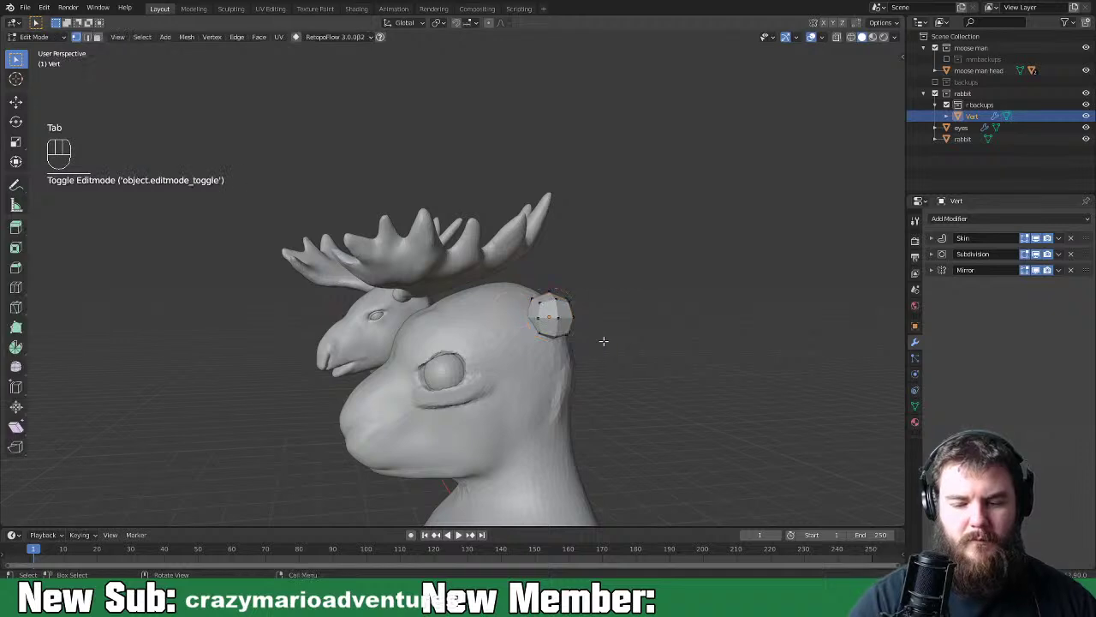
key("a")
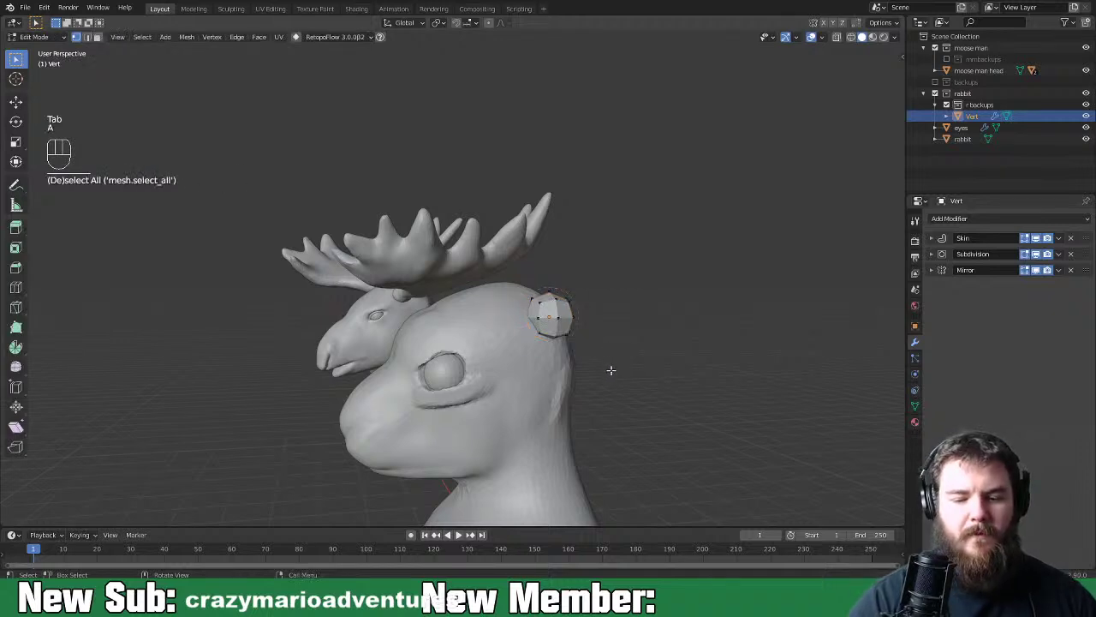
key("e")
left_click(612, 270)
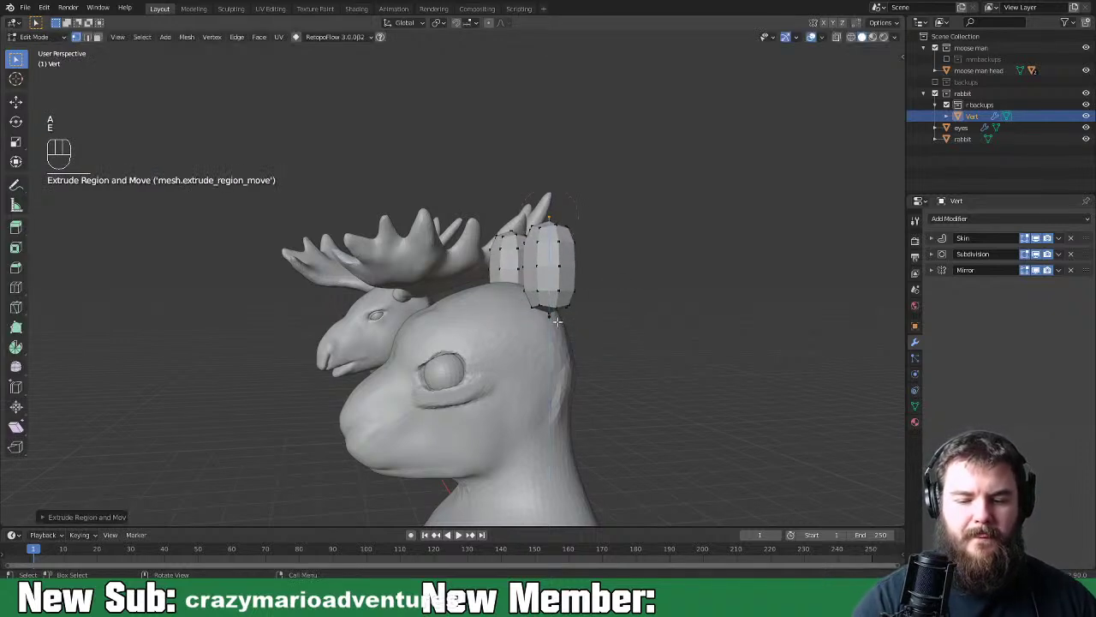
Mark the ear's bottom vertex as the root of the Skin modifier
left_click(557, 320)
left_click(933, 238)
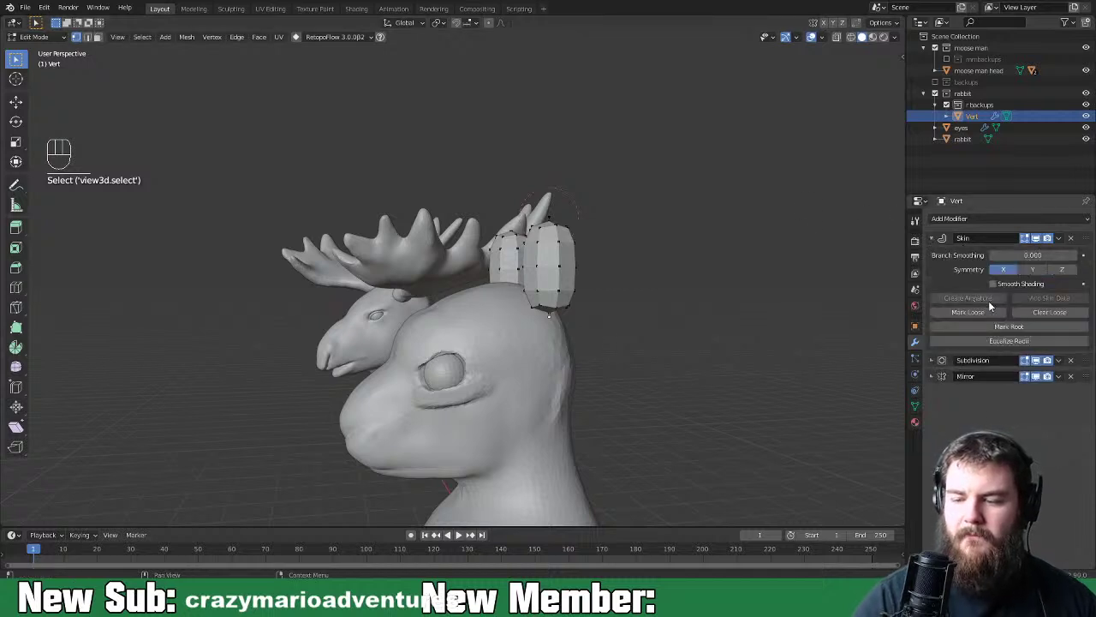
left_click(1028, 329)
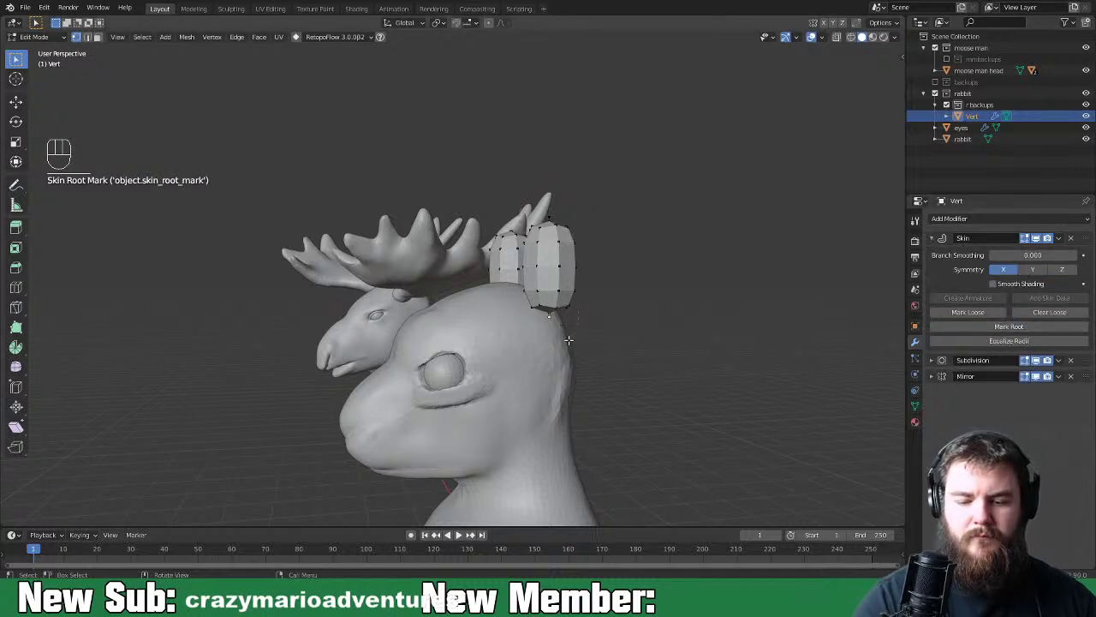
Lower the ears along Z and adjust their position so the bases sink into the rabbit's head
key("Tab")
key("g")
key("z")
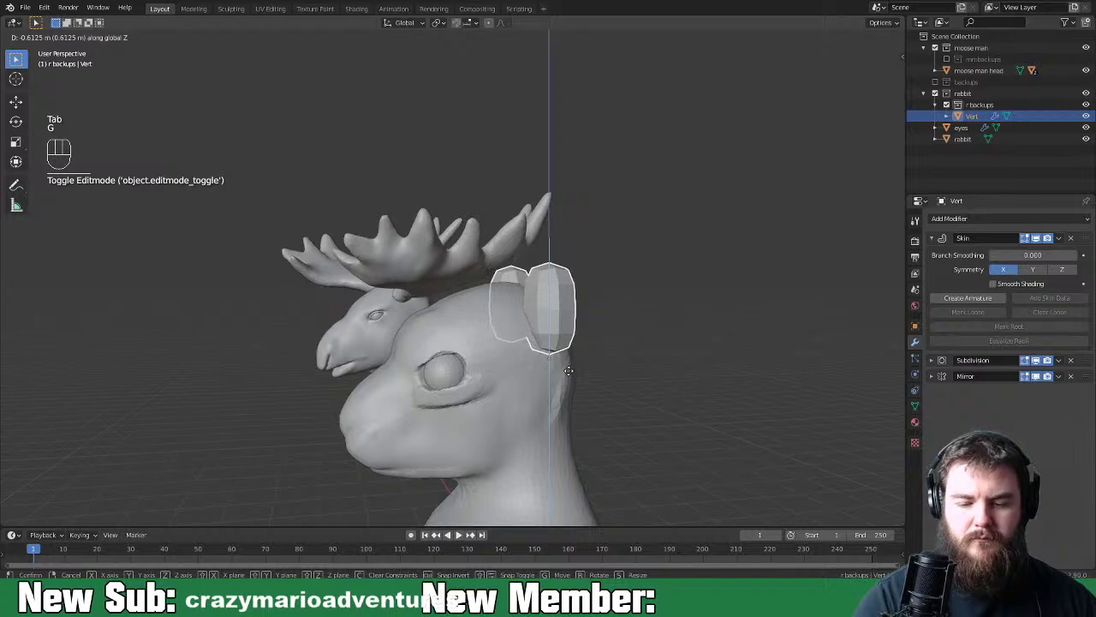
left_click(570, 370)
mouse_move(570, 370)
middle_mouse_down()
mouse_move(668, 353)
mouse_move(733, 364)
mouse_move(631, 349)
mouse_move(585, 360)
mouse_move(622, 384)
mouse_move(590, 363)
mouse_move(558, 403)
mouse_move(431, 396)
mouse_move(562, 368)
middle_mouse_up()
key("g")
left_click(437, 395)
key("g")
key("g")
left_click(533, 265)
key("g")
key("z")
left_click(570, 332)
Reduce the skin radius of the ear's top vertex and extrude it upward along Z
middle_click_drag(571, 328, 611, 331)
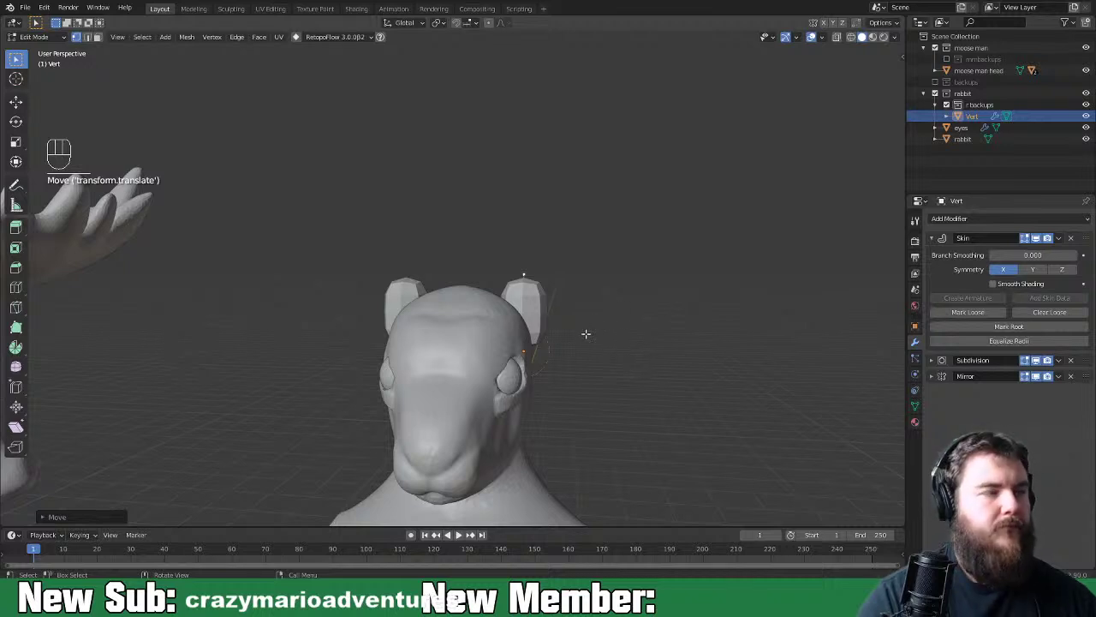
key("ctrl+a")
left_click(579, 321)
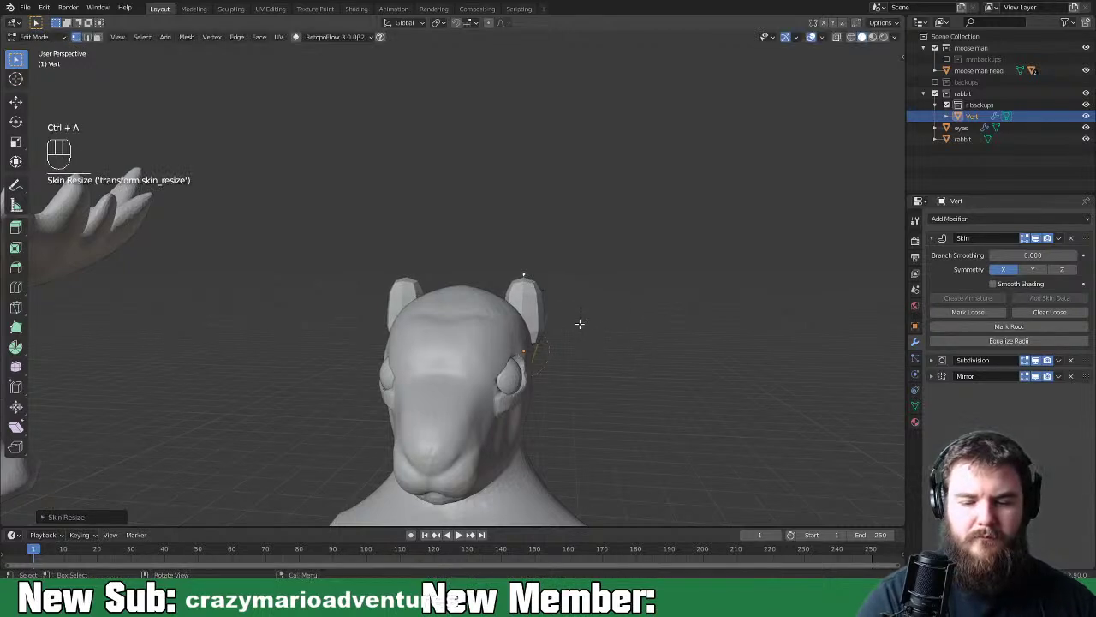
middle_click_drag(577, 343, 573, 382)
key("e")
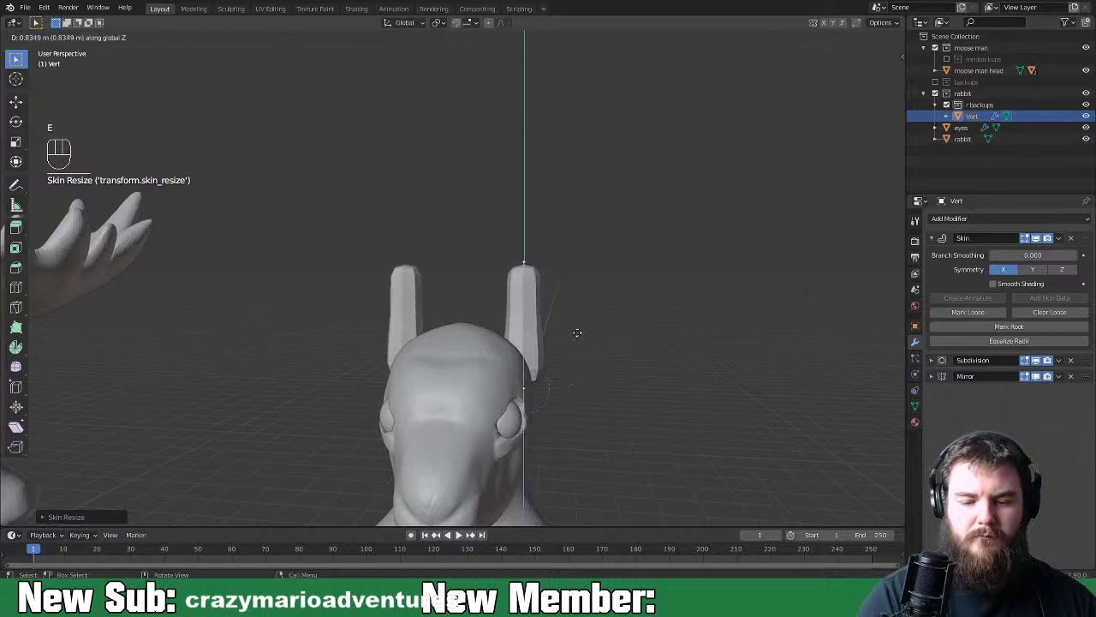
left_click(582, 319)
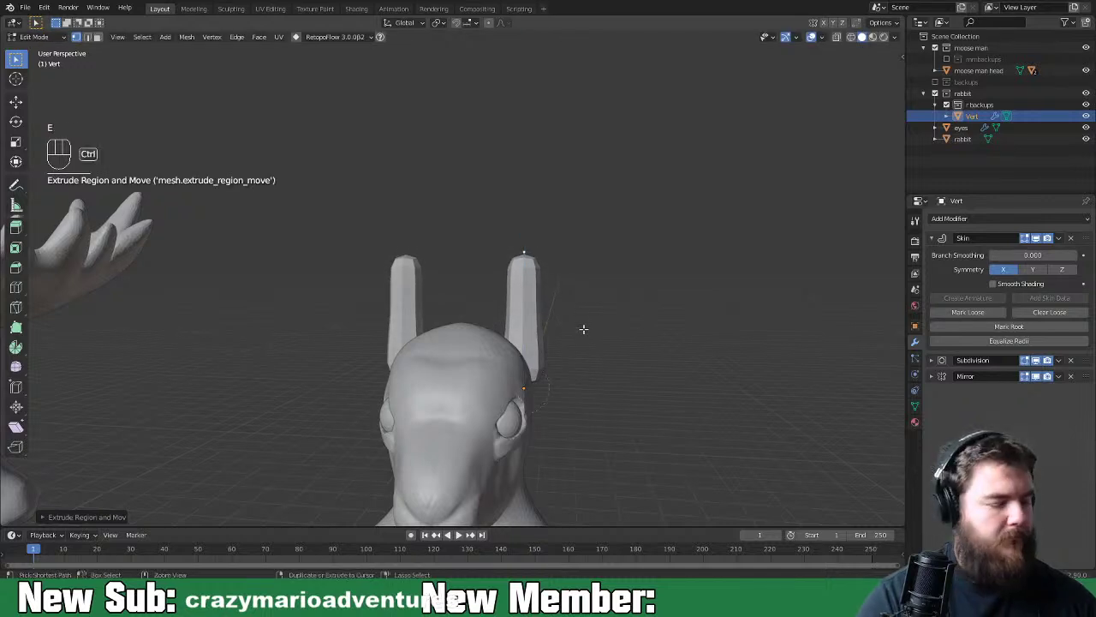
Enlarge the skin radius at the ear's middle and extrude the tip about 1.33 m up along Z
key("ctrl+a")
left_click(667, 341)
key("e")
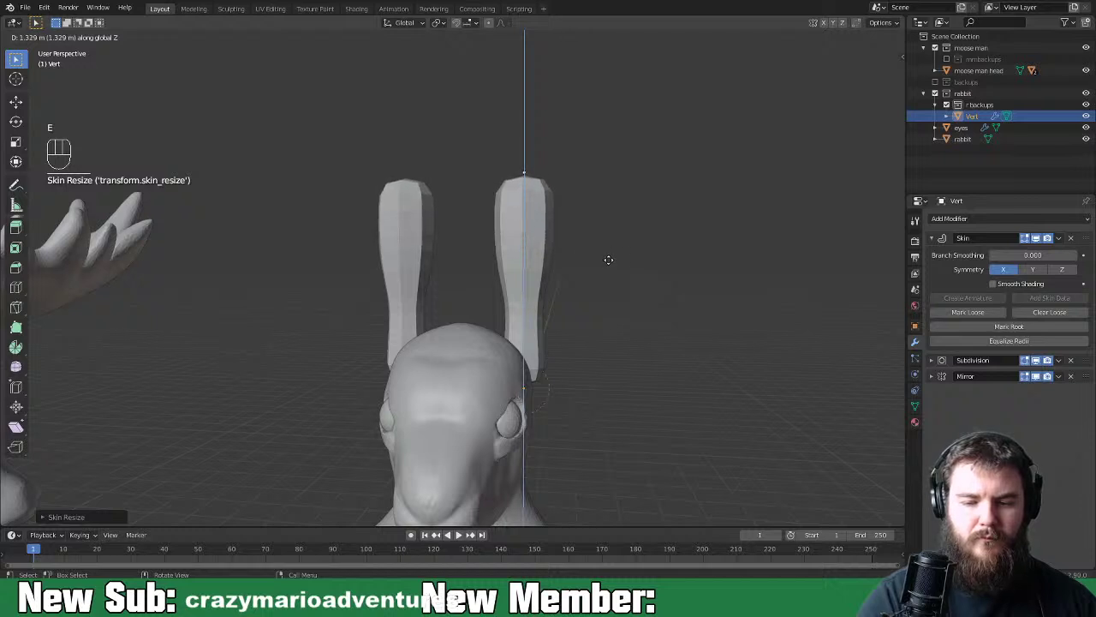
left_click(608, 260)
Taper the ear tip by reducing its skin radius and return to Object Mode
middle_click_drag(683, 311, 680, 332)
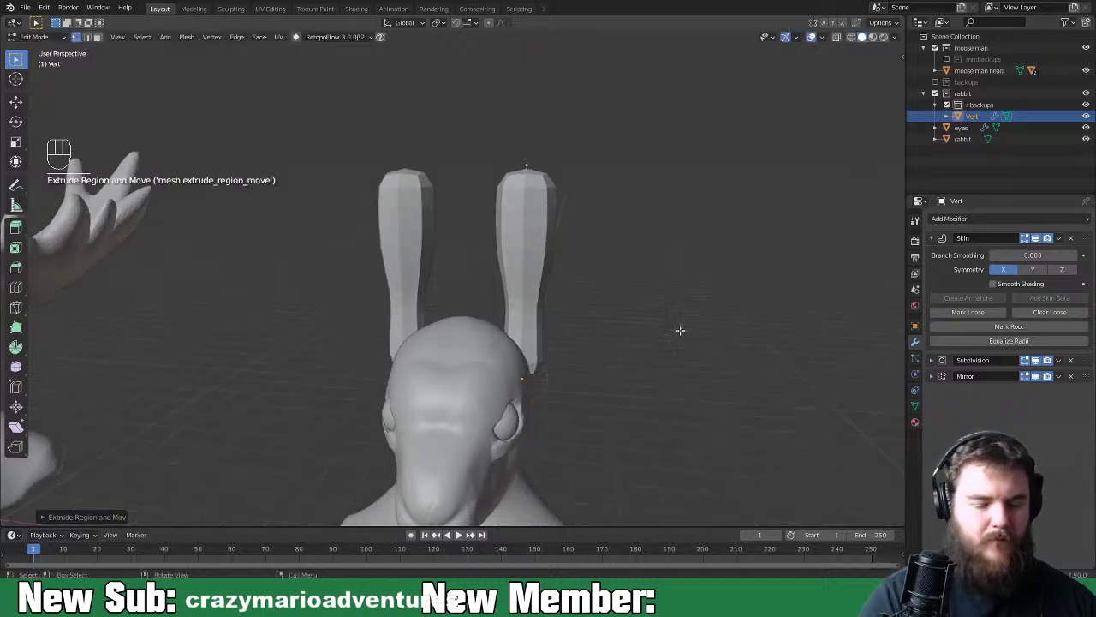
key("ctrl+a")
left_click(592, 287)
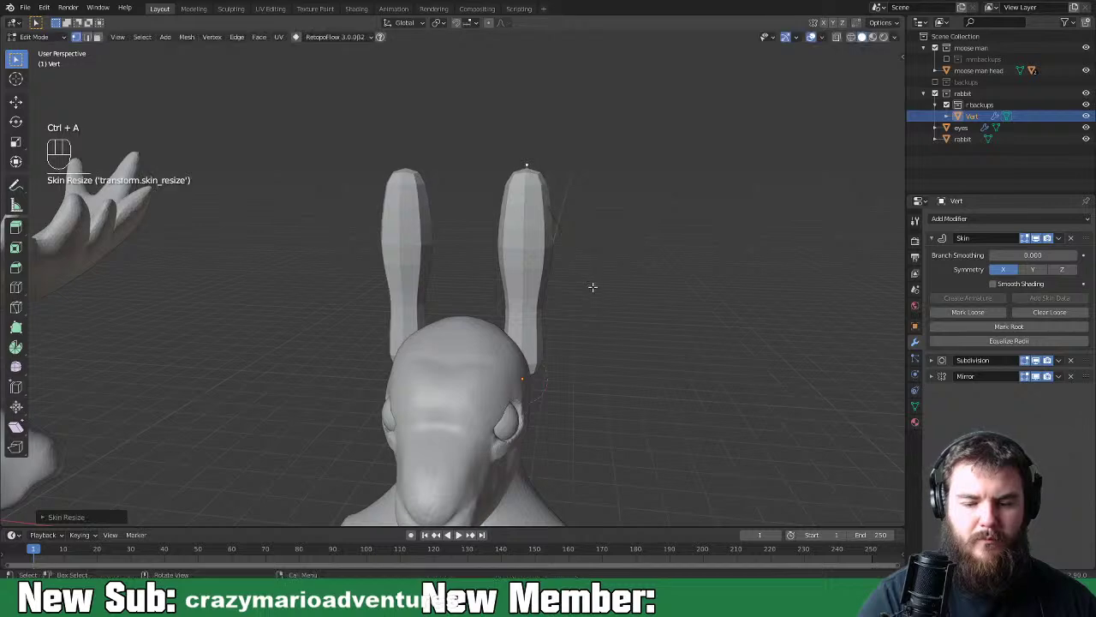
key("Tab")
Rotate the ears to tilt outward and move them to sit properly on the head
middle_click_drag(618, 346, 676, 391)
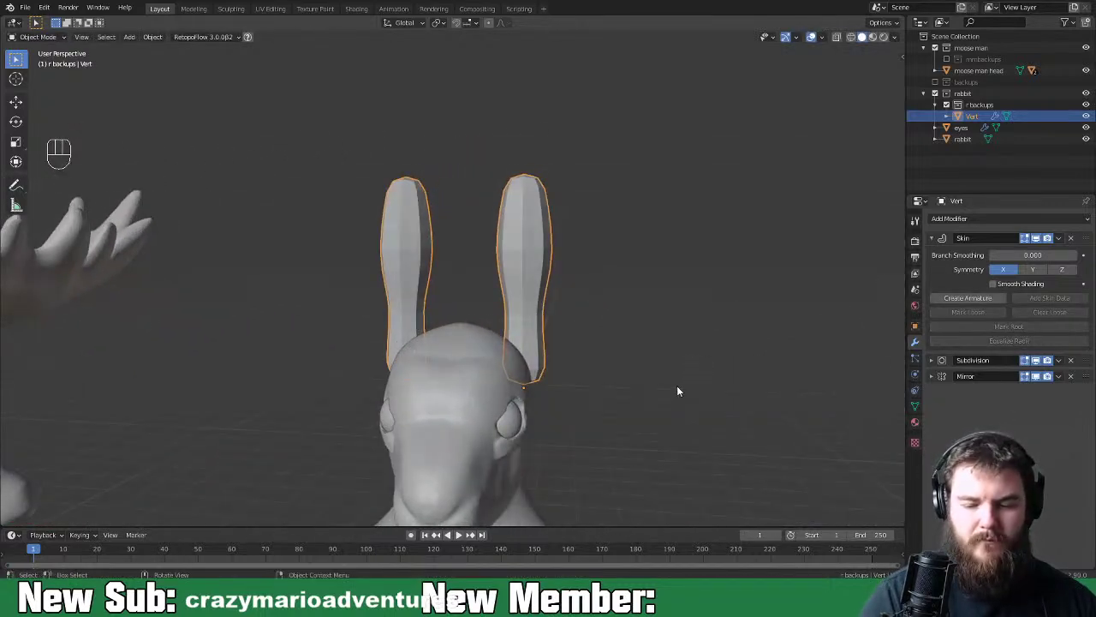
key("r")
left_click(633, 380)
middle_click_drag(650, 380, 651, 306)
key("g")
left_click(544, 375)
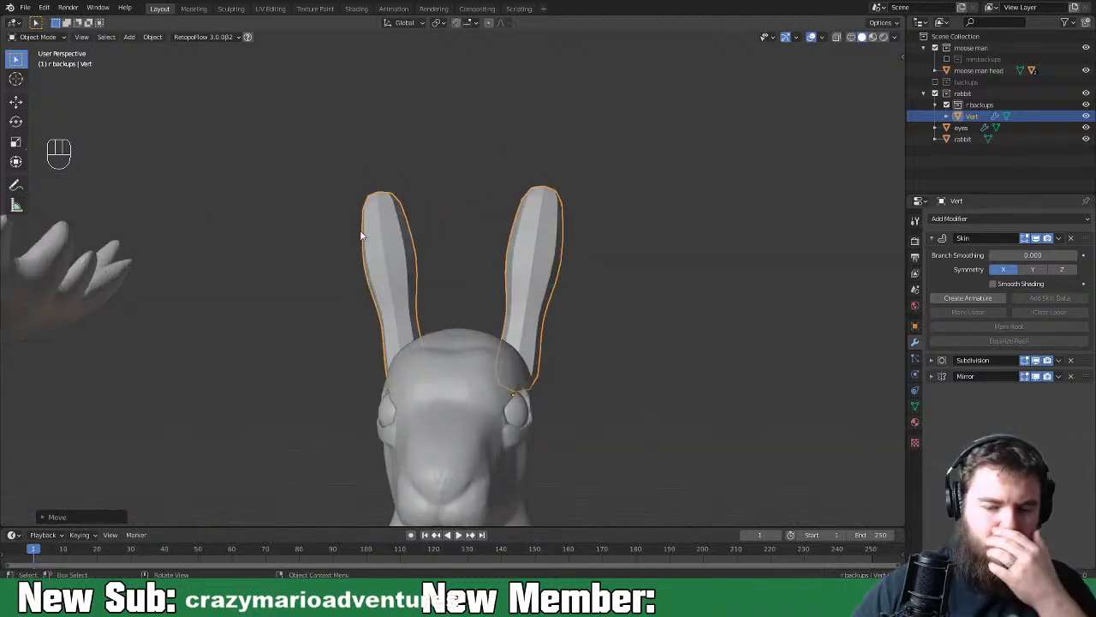
Select the rabbit head and switch to the Sculpting workspace
scroll(617, 450, "down", 5)
middle_click_drag(616, 449, 389, 428)
scroll(419, 411, "up", 6)
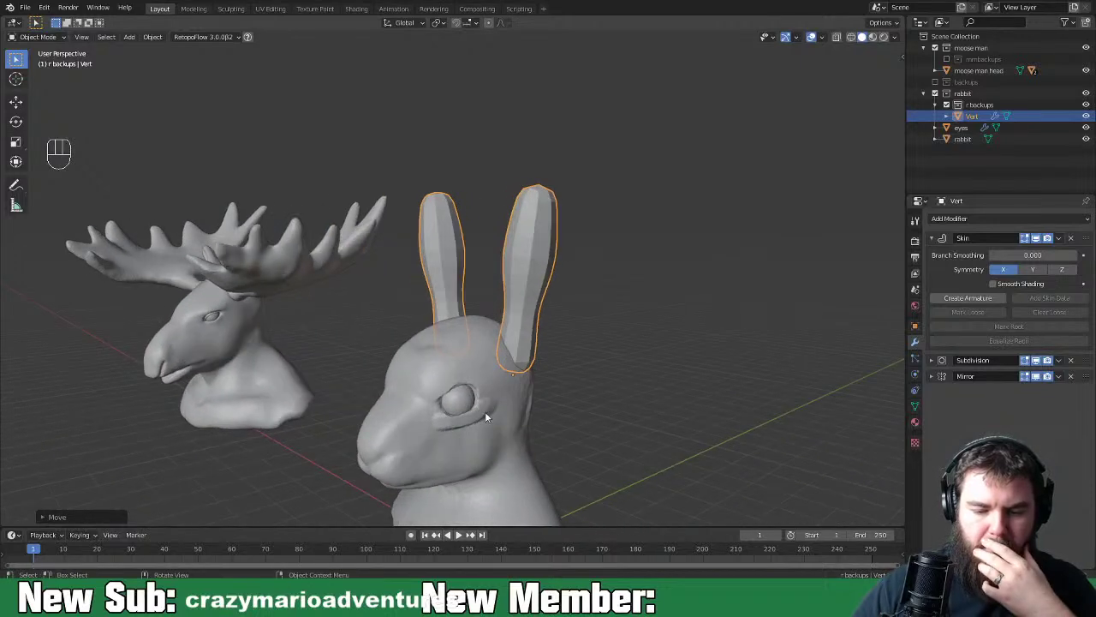
left_click(485, 413)
left_click(231, 9)
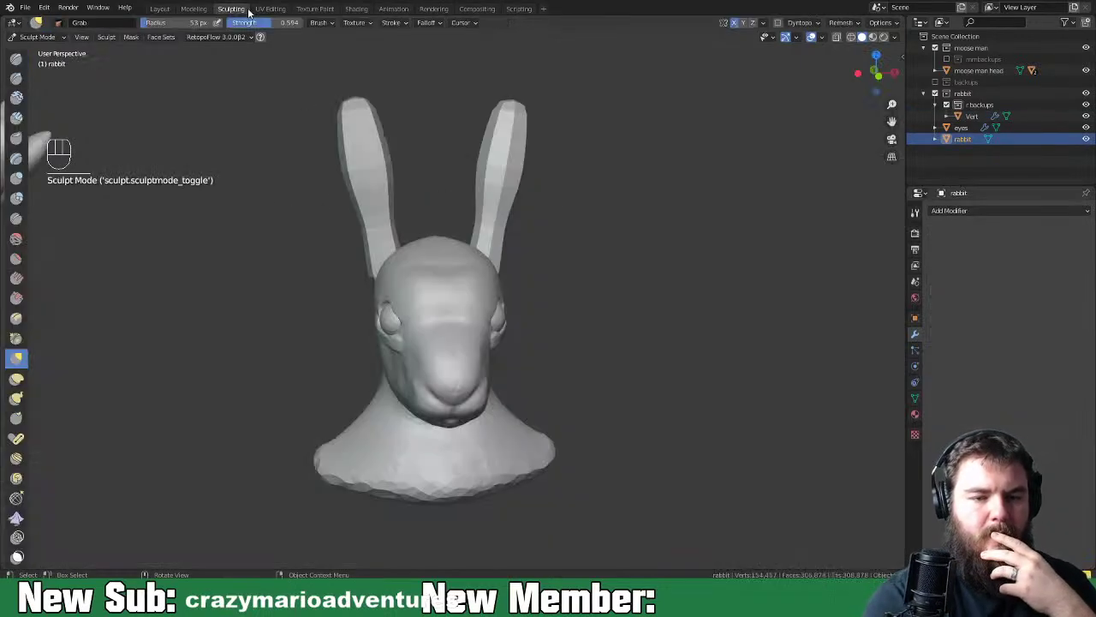
Build up the cheek and lower eyelid beneath the rabbit's eye with the Clay Strips brush
scroll(419, 325, "up", 4)
middle_click_drag(549, 364, 479, 340)
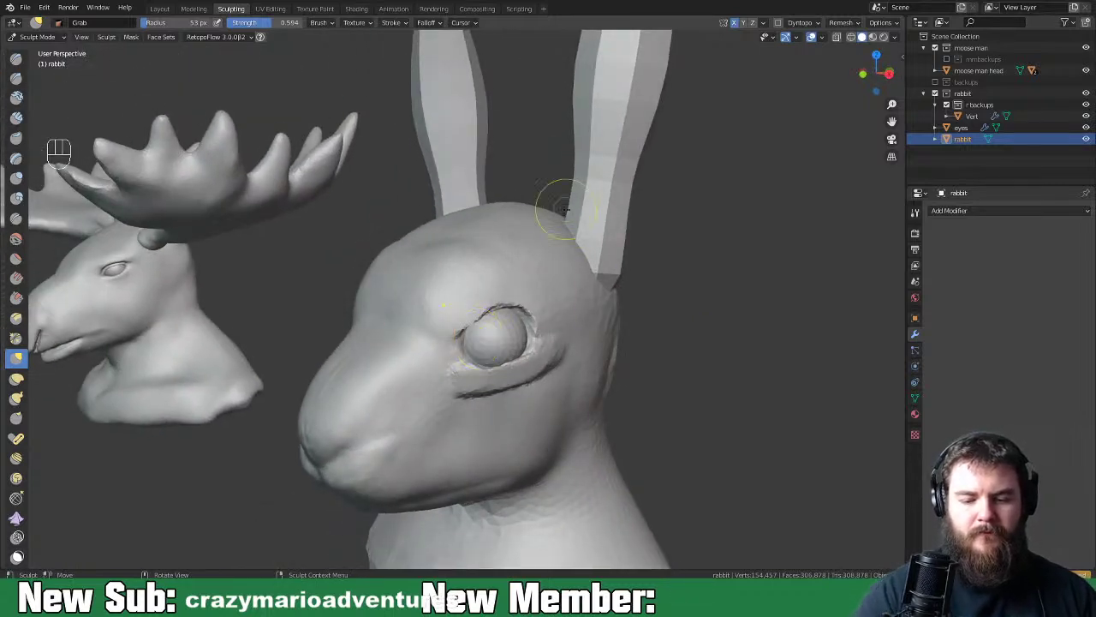
scroll(502, 367, "up", 2)
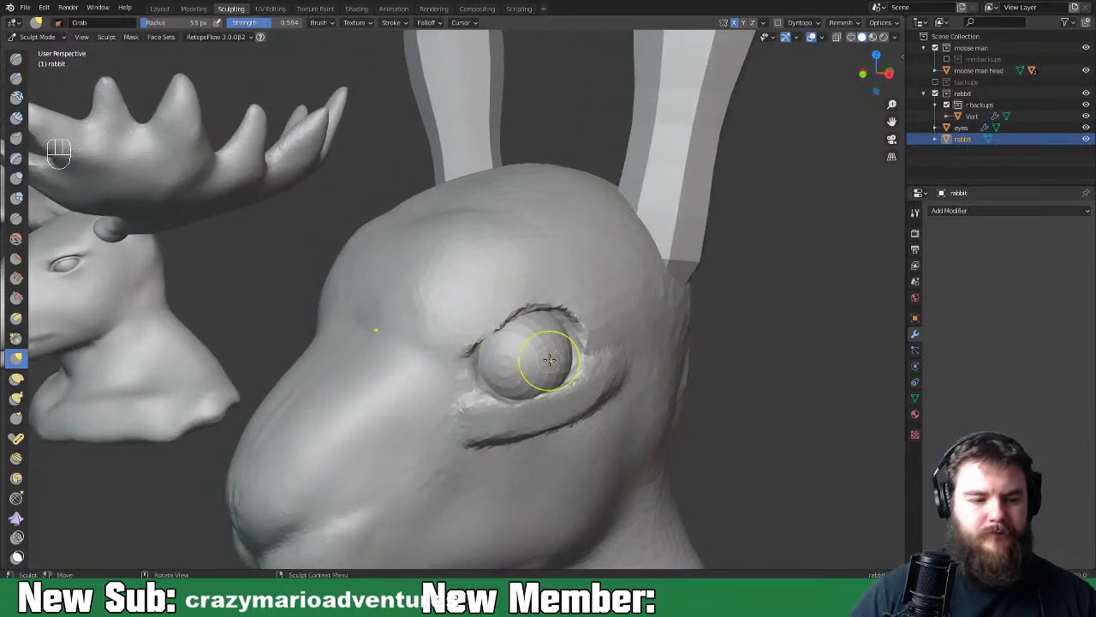
key("space")
key("space")
key("space")
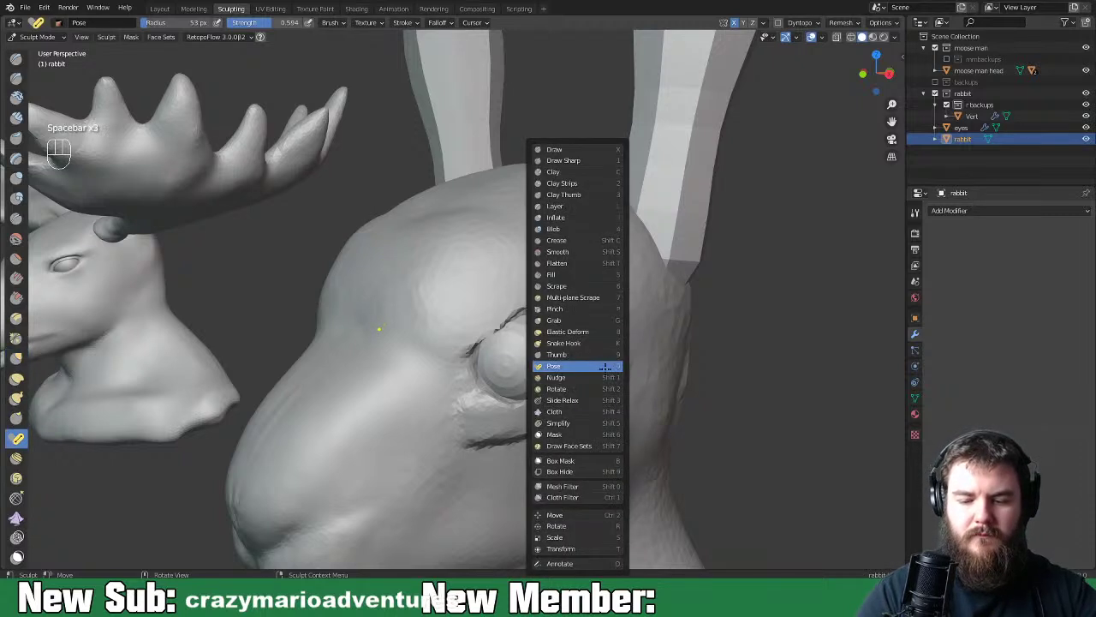
left_click(575, 183)
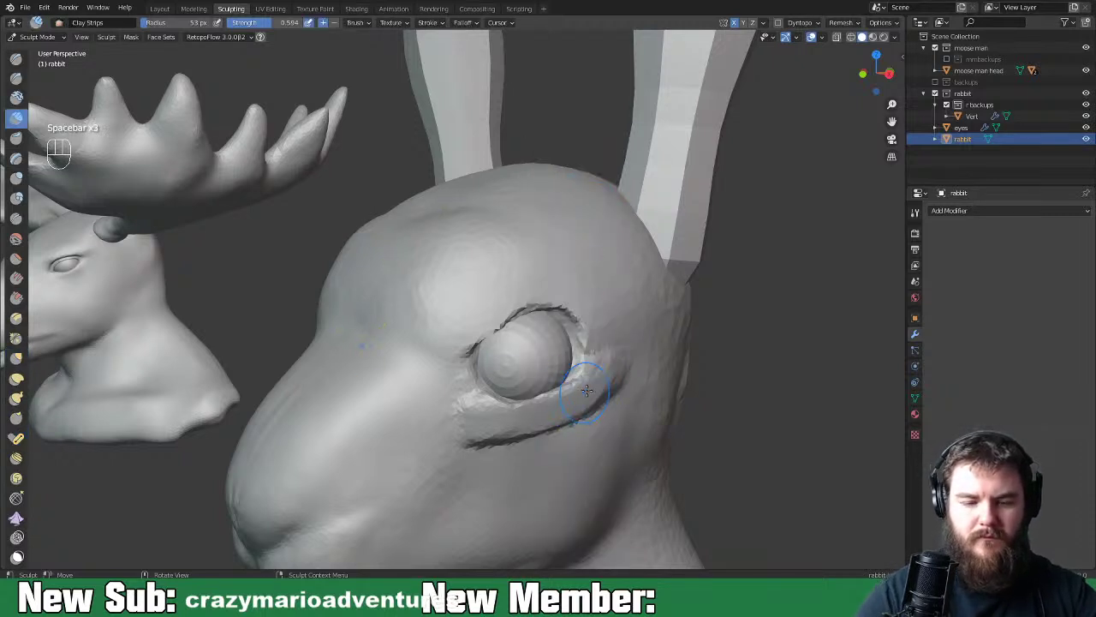
mouse_move(599, 366)
middle_mouse_down()
mouse_move(631, 391)
mouse_move(532, 415)
middle_mouse_up()
mouse_move(532, 415)
left_mouse_down()
mouse_move(558, 404)
mouse_move(587, 424)
mouse_move(618, 405)
mouse_move(507, 452)
mouse_move(599, 436)
mouse_move(625, 411)
mouse_move(548, 463)
mouse_move(467, 399)
mouse_move(591, 413)
mouse_move(569, 390)
left_mouse_up()
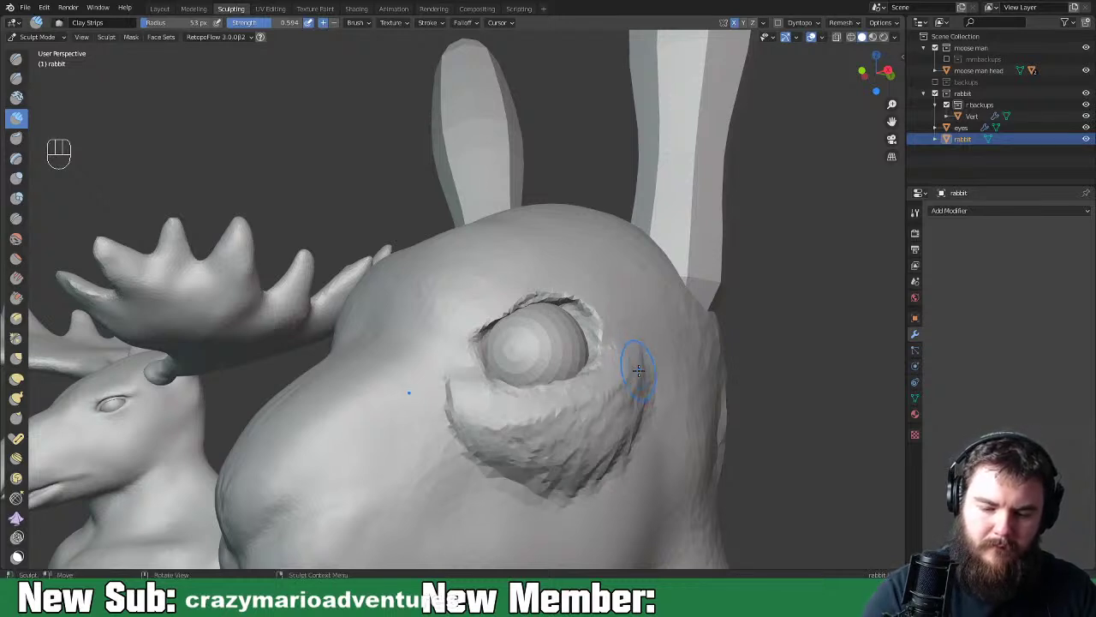
Smooth the built-up clay below and behind the eye into the cheek
left_click_drag(636, 372, 596, 374, "shift")
mouse_move(561, 426)
left_mouse_down("shift")
mouse_move(462, 423)
mouse_move(488, 428)
mouse_move(557, 479)
mouse_move(632, 404)
left_mouse_up("shift")
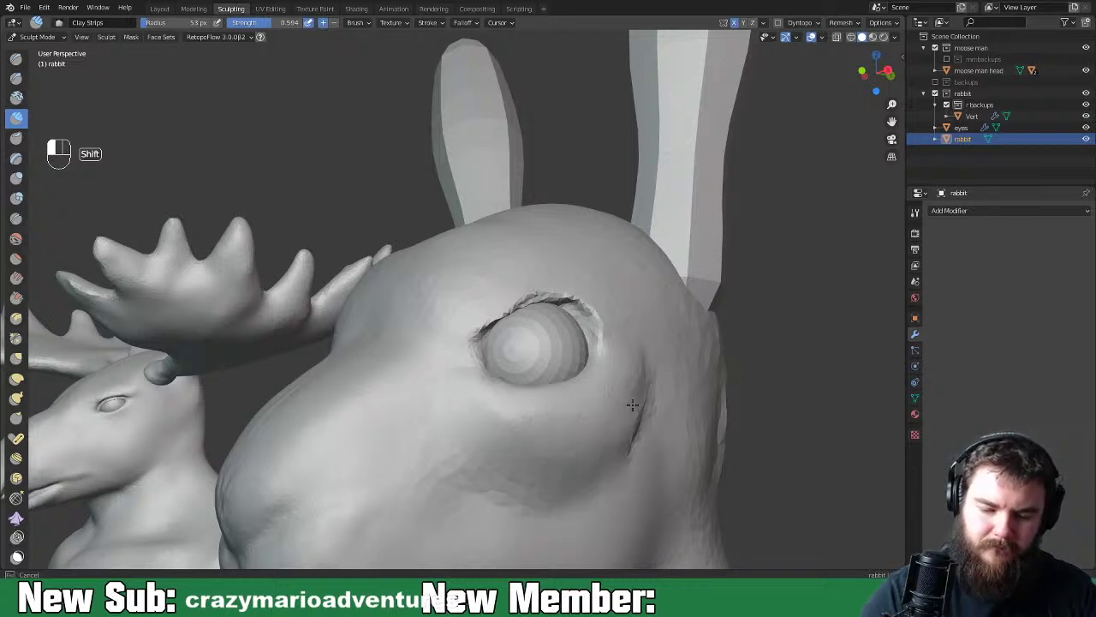
left_click_drag(531, 463, 531, 406, "shift")
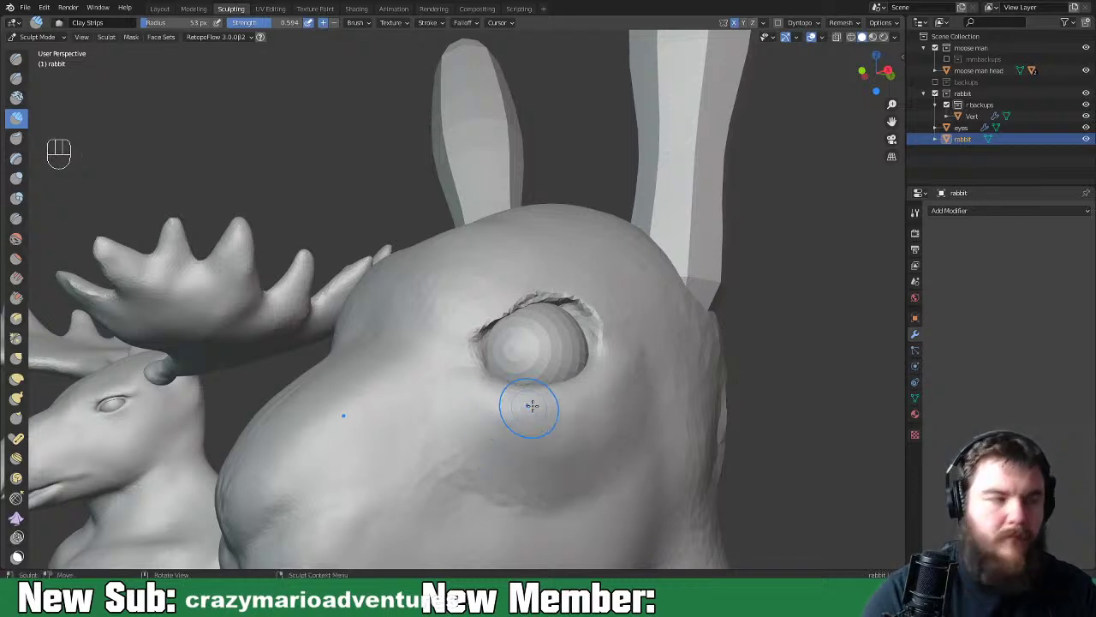
Sculpt the upper eyelid over the rabbit's eyeball with Clay Strips strokes
middle_click_drag(518, 372, 548, 372)
mouse_move(540, 364)
left_mouse_down()
mouse_move(520, 351)
mouse_move(579, 315)
mouse_move(526, 343)
mouse_move(569, 324)
mouse_move(621, 330)
mouse_move(604, 313)
left_mouse_up()
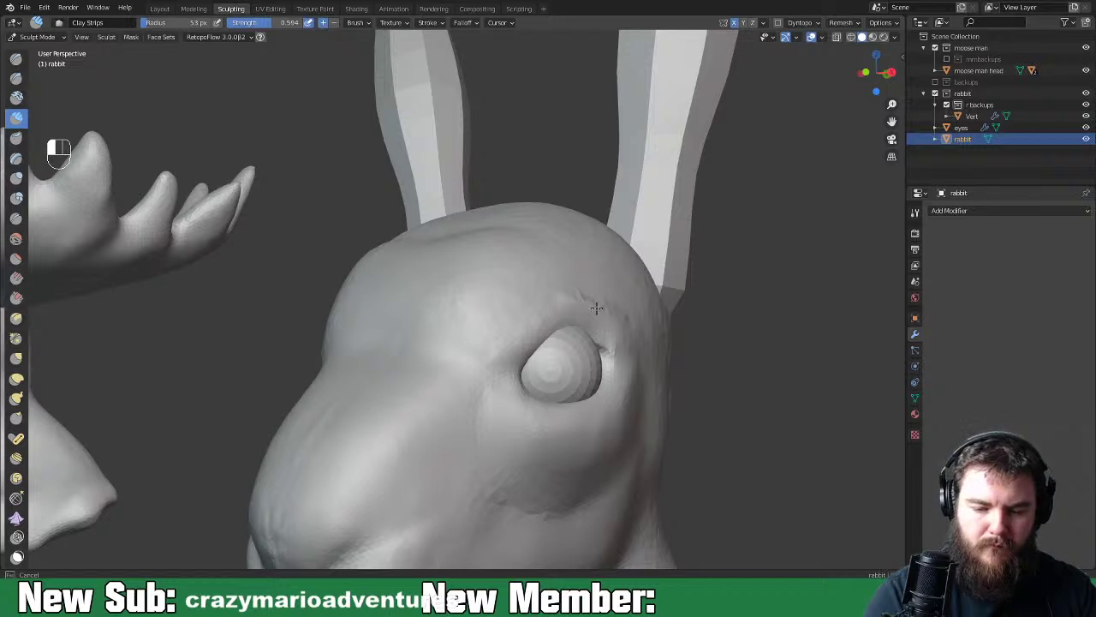
mouse_move(515, 334)
left_mouse_down()
mouse_move(492, 343)
mouse_move(580, 323)
left_mouse_up()
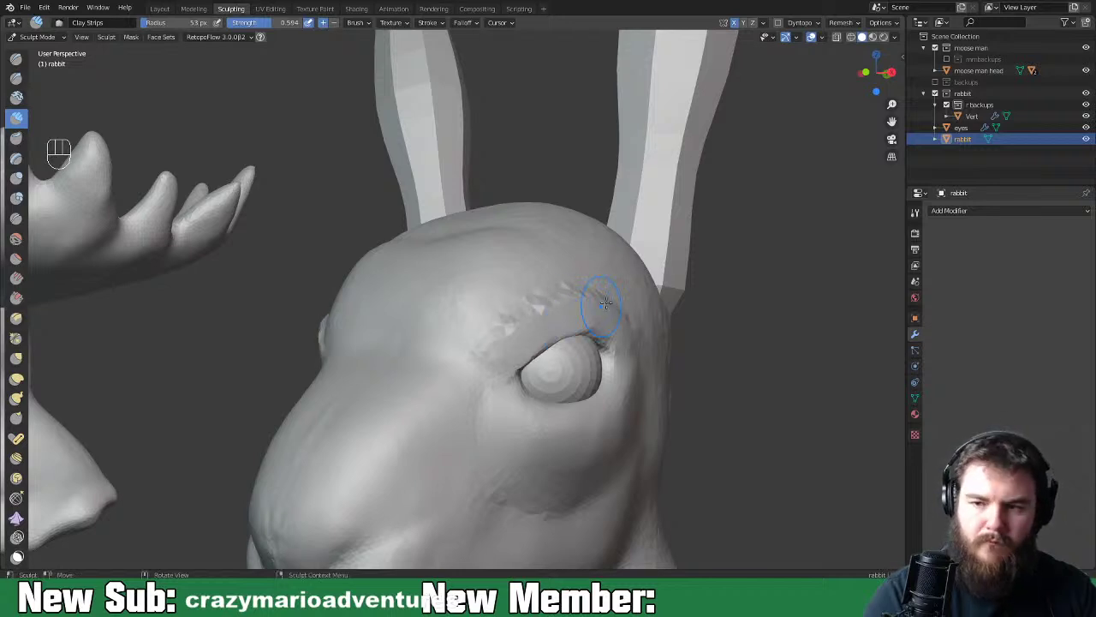
Enable Dyntopo and add finer Clay Strips strokes to shape the brow ridge above the eye
left_click(779, 23)
left_click(775, 67)
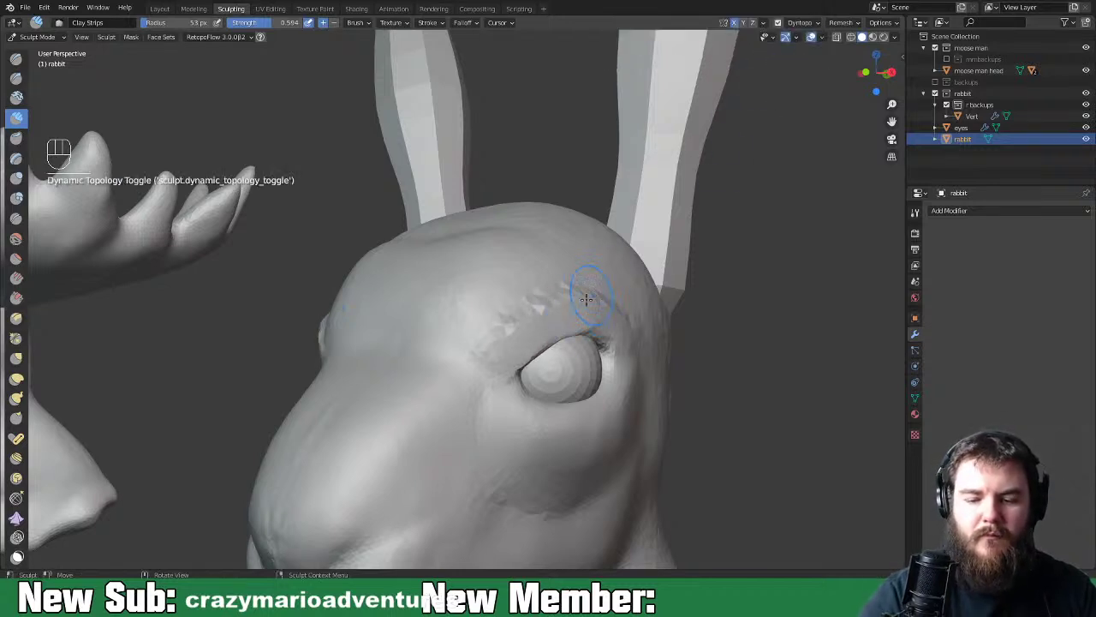
left_click_drag(607, 280, 523, 329)
mouse_move(602, 319)
left_mouse_down()
mouse_move(504, 350)
mouse_move(465, 318)
mouse_move(457, 283)
left_mouse_up()
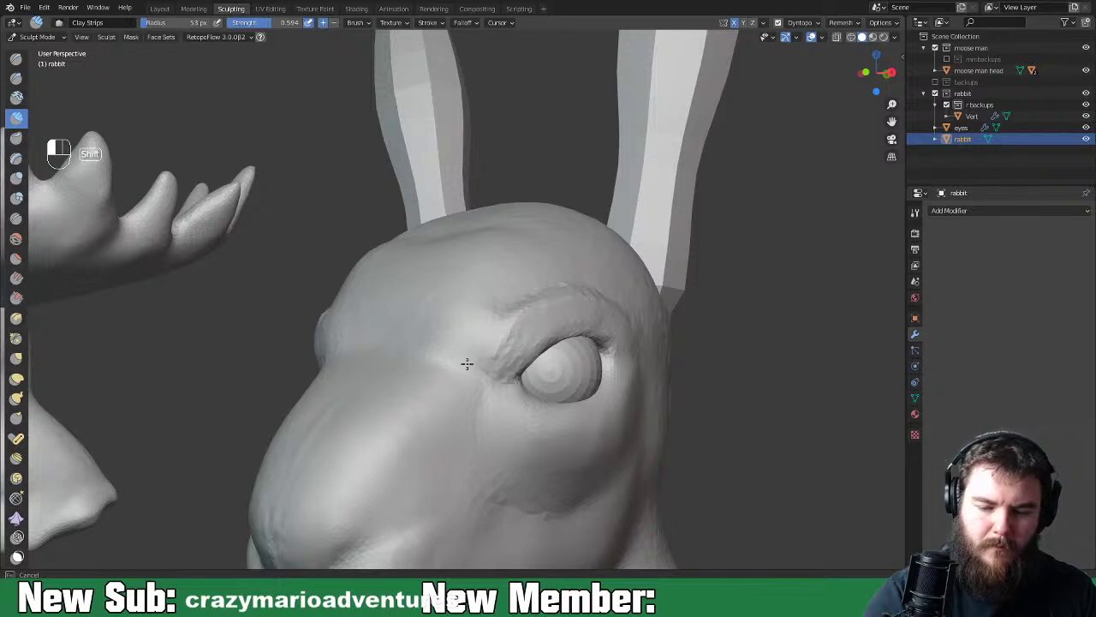
Smooth the brow ridge strokes above the rabbit's eye into the forehead and save the file
left_click_drag(469, 350, 493, 358, "shift")
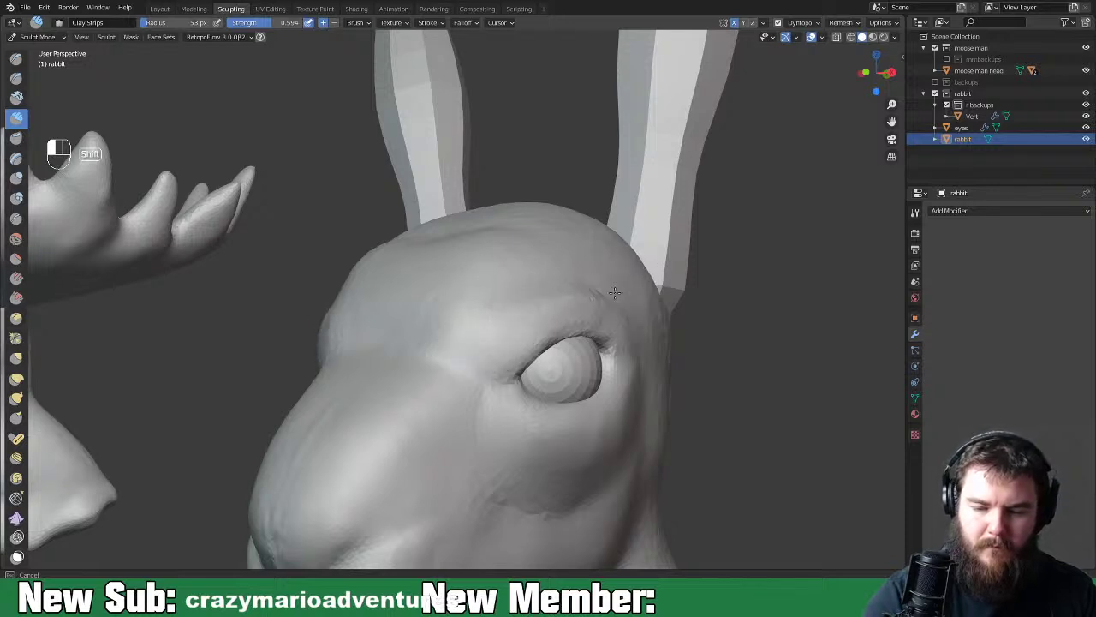
left_click_drag(540, 331, 543, 428, "shift")
middle_click_drag(596, 448, 705, 398)
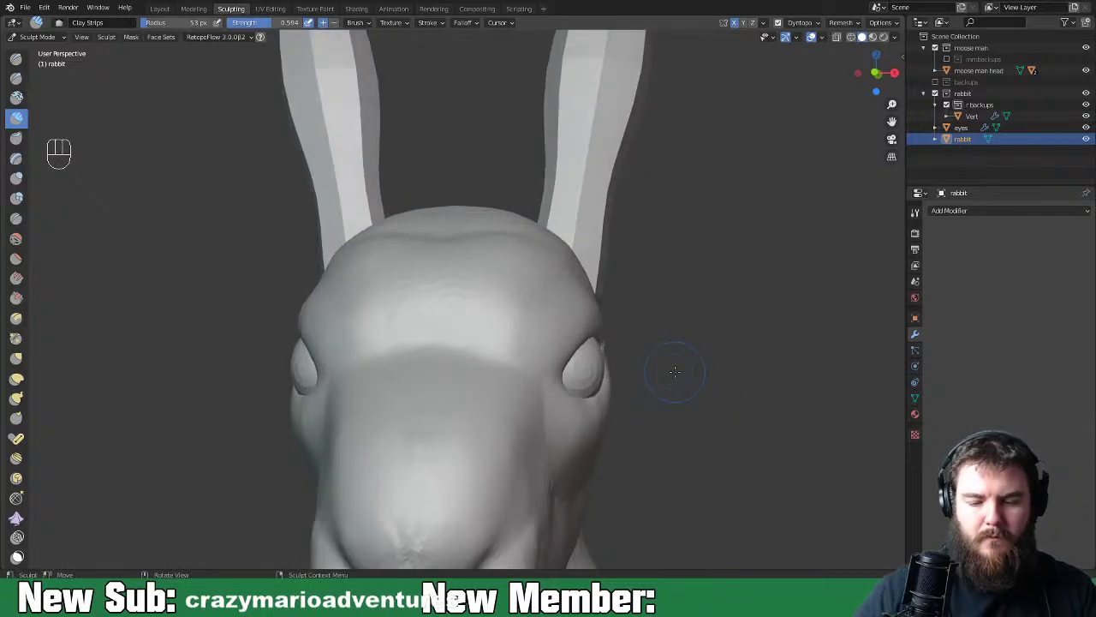
scroll(514, 419, "down", 6)
middle_click_drag(565, 420, 500, 425)
scroll(489, 428, "up", 5)
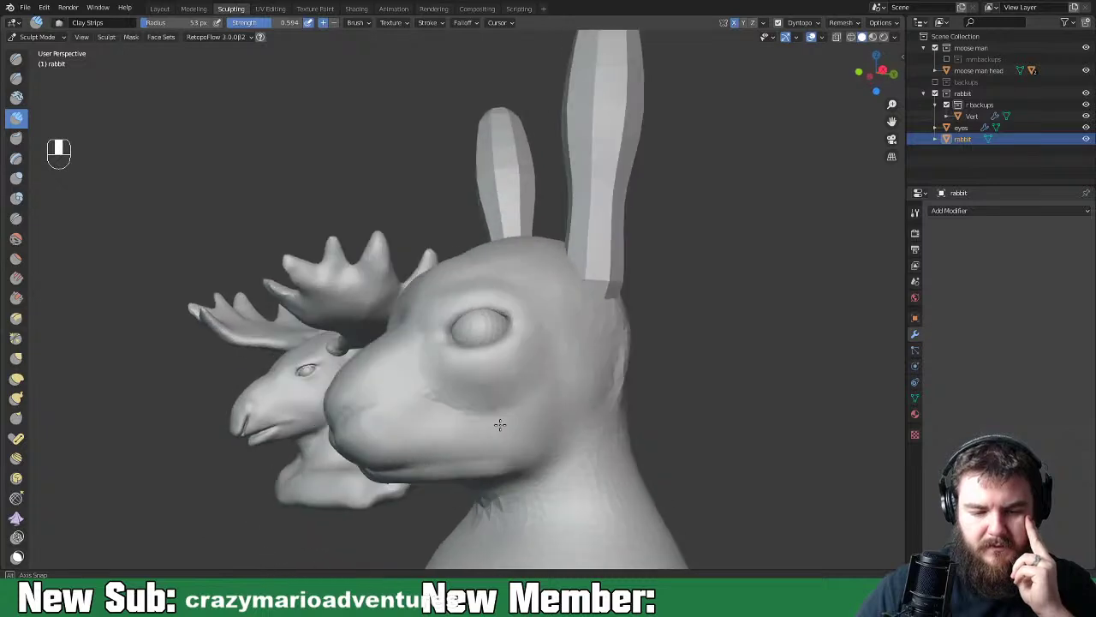
middle_click_drag(523, 379, 534, 461)
middle_click_drag(594, 427, 561, 388)
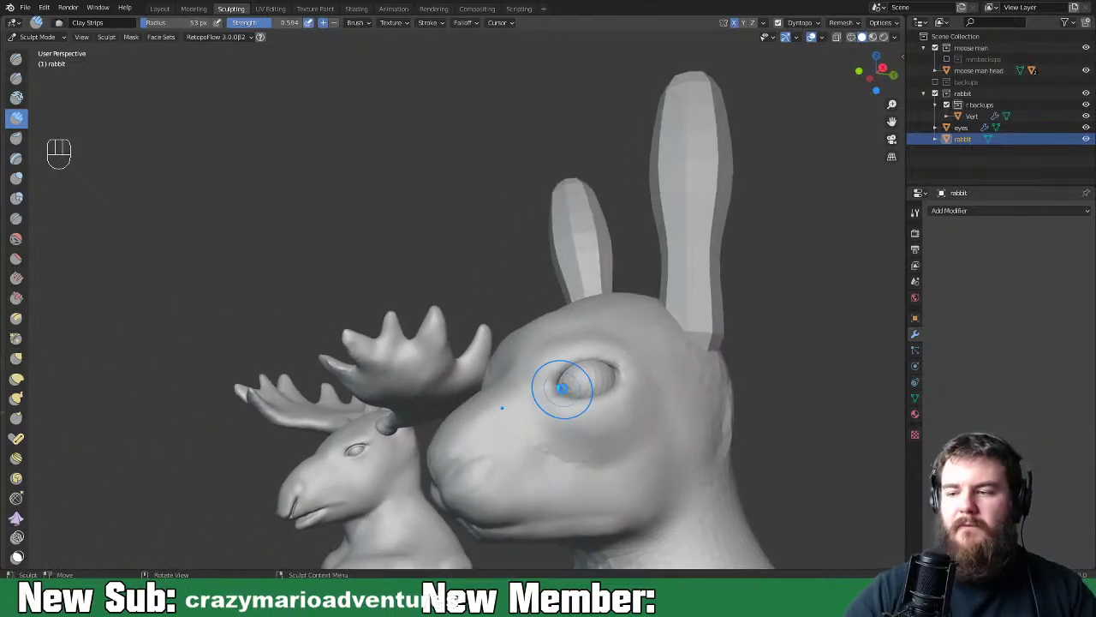
key("ctrl+s")
scroll(522, 364, "up", 3)
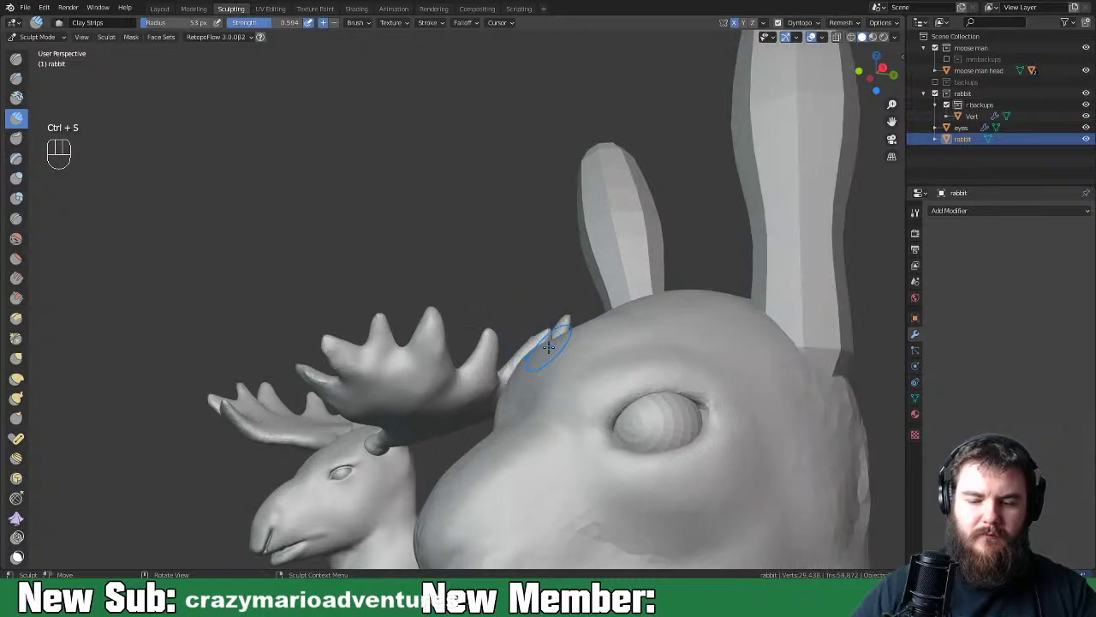
Carve down the rabbit's forehead with inverted Clay Strips strokes and smooth the surface
middle_click_drag(685, 315, 651, 342)
mouse_move(553, 334)
left_mouse_down("ctrl")
mouse_move(523, 387)
mouse_move(501, 391)
mouse_move(580, 345)
mouse_move(577, 384)
left_mouse_up("ctrl")
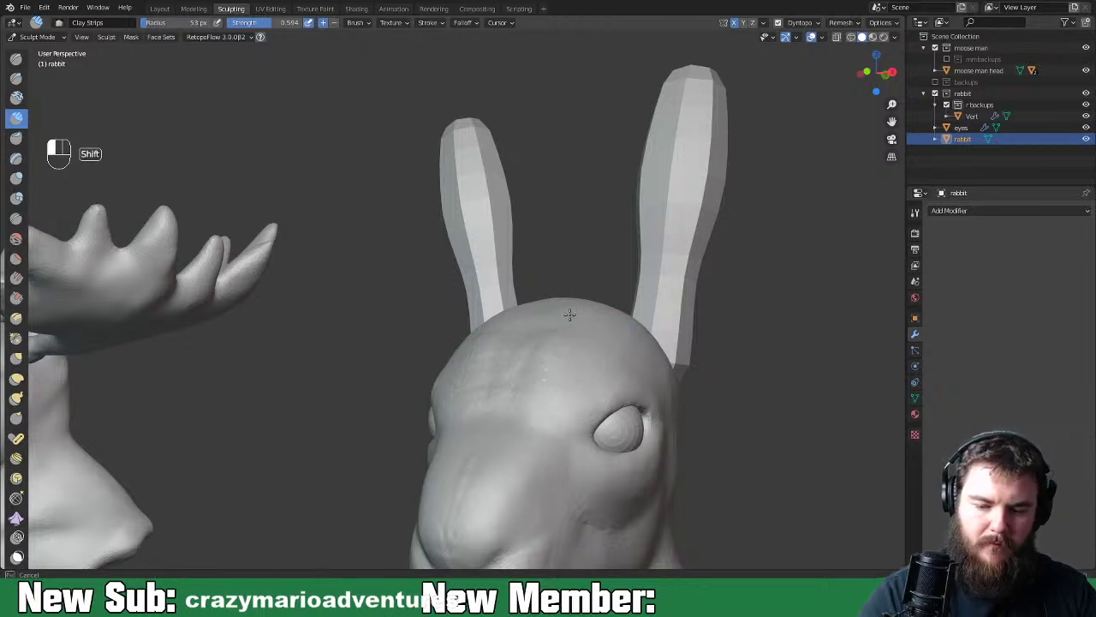
middle_click_drag(638, 326, 648, 367)
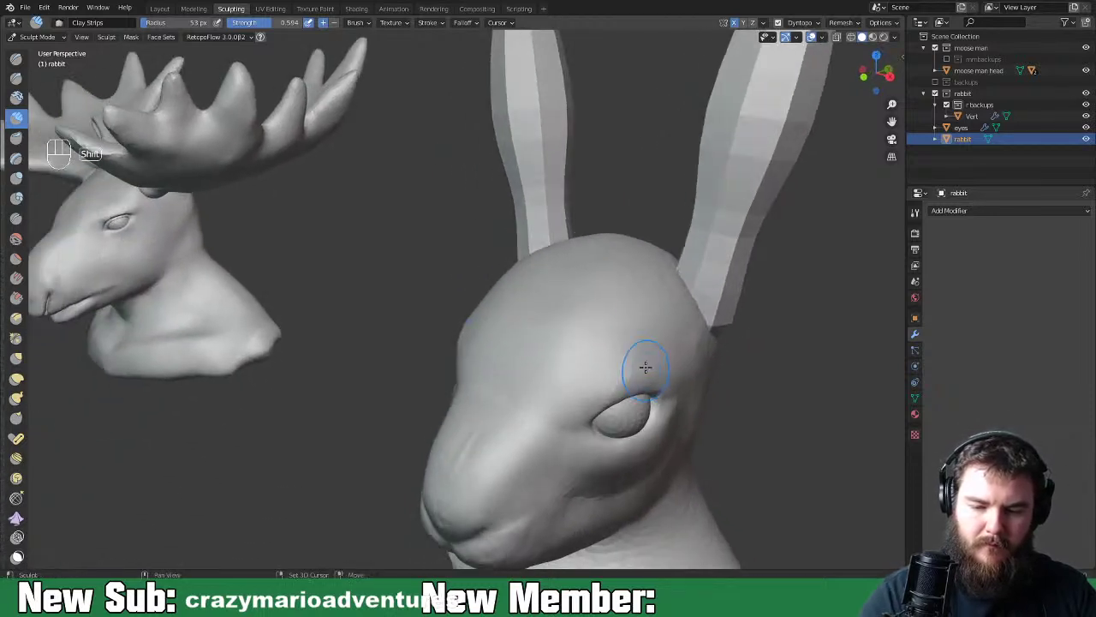
Build up the side of the rabbit's head behind the eye and below the ear with Clay Strips, and smooth it
mouse_move(788, 385)
middle_mouse_down()
mouse_move(777, 399)
mouse_move(733, 399)
mouse_move(685, 325)
middle_mouse_up()
mouse_move(668, 316)
left_mouse_down()
mouse_move(676, 419)
mouse_move(711, 411)
left_mouse_up()
mouse_move(686, 505)
left_mouse_down()
mouse_move(677, 319)
mouse_move(630, 403)
mouse_move(672, 312)
mouse_move(706, 305)
mouse_move(621, 381)
left_mouse_up()
mouse_move(668, 351)
left_mouse_down()
mouse_move(697, 452)
mouse_move(729, 376)
left_mouse_up()
left_click_drag(658, 456, 611, 377, "shift")
middle_click_drag(656, 468, 839, 406)
Reshape the bridge of the rabbit's nose with the Grab brush at a 107 px radius and smooth the muzzle
scroll(636, 410, "down", 5)
middle_click_drag(636, 410, 569, 453)
scroll(465, 440, "up", 2)
scroll(587, 448, "up", 4)
middle_click_drag(558, 502, 546, 443, "shift")
middle_click_drag(573, 357, 582, 399)
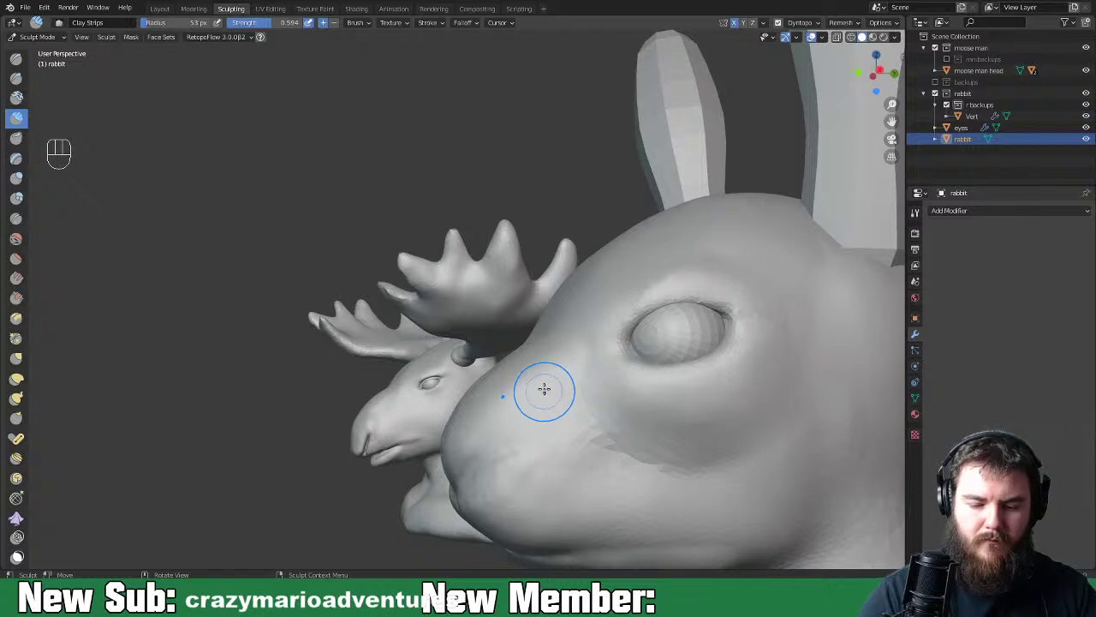
key("space")
key("space")
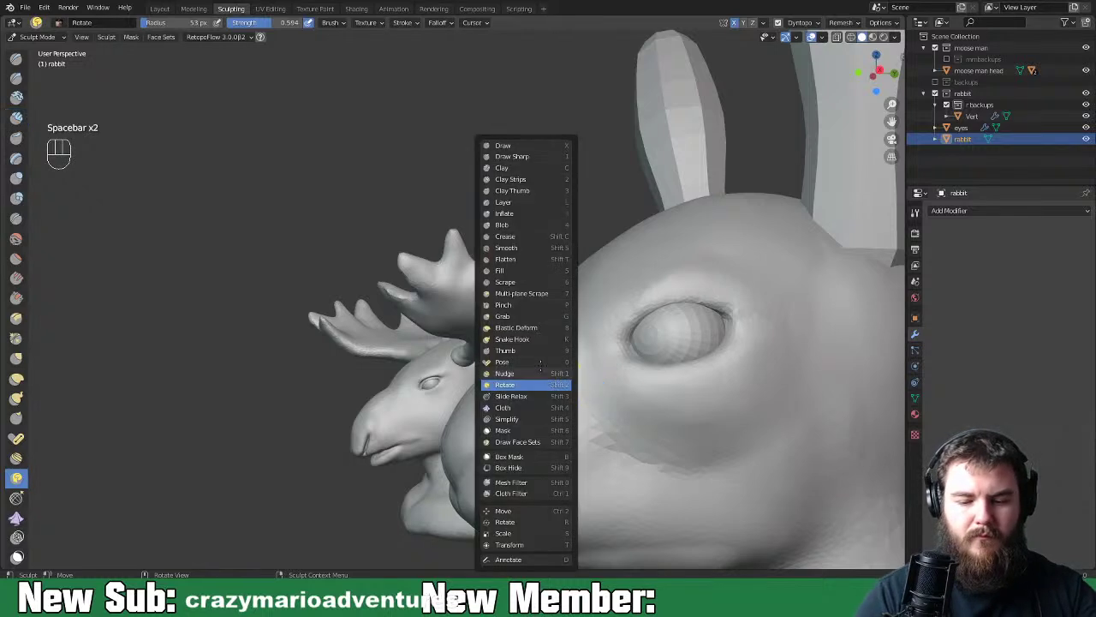
left_click(539, 316)
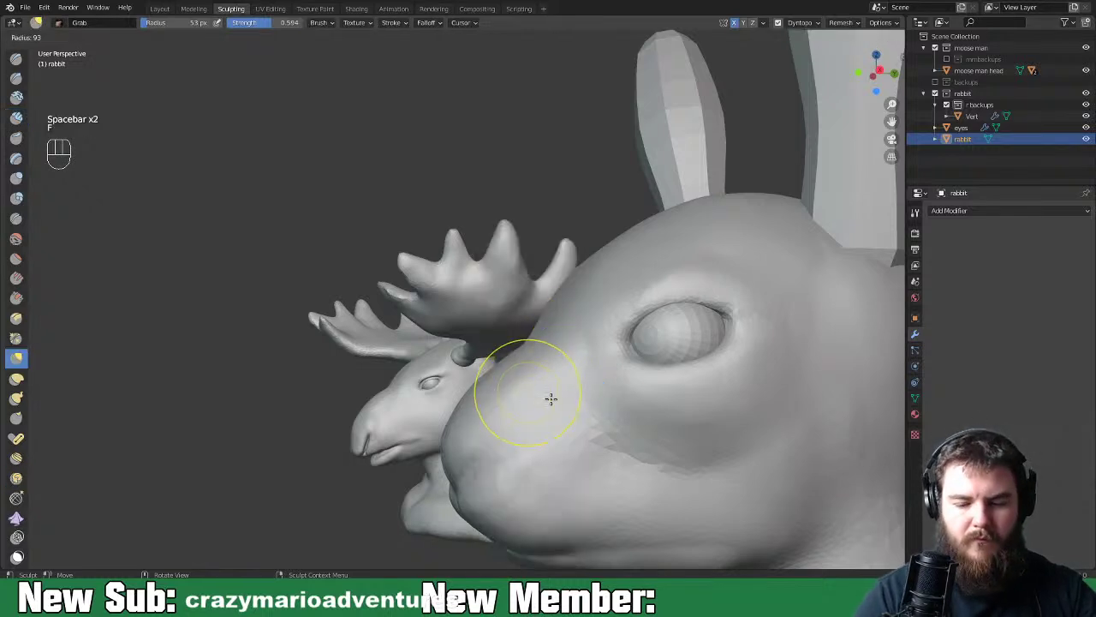
key("f")
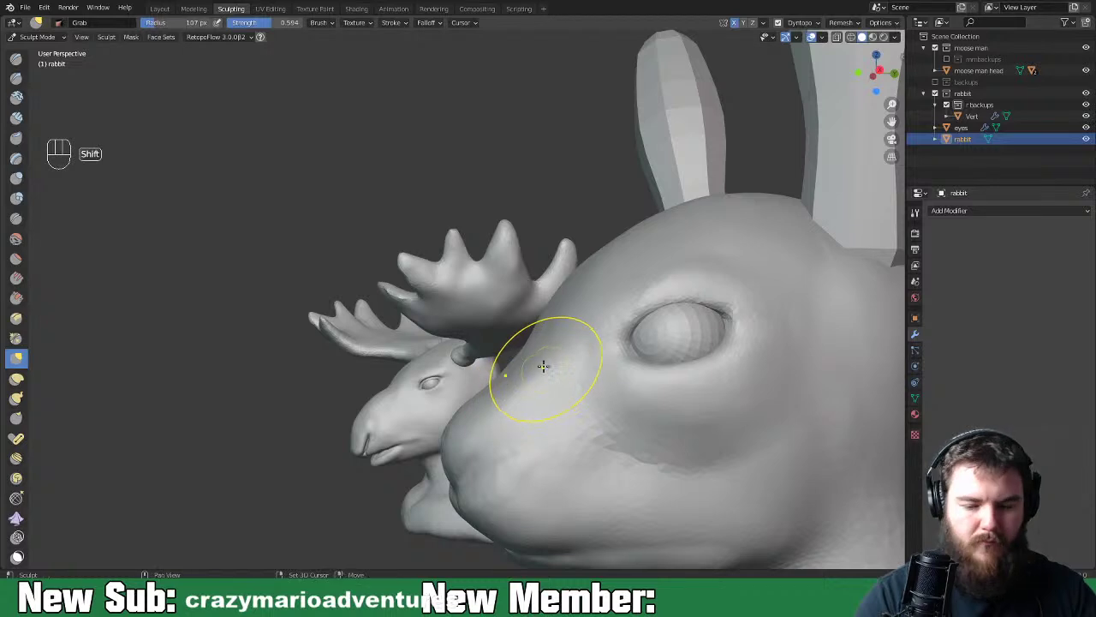
middle_click_drag(580, 396, 544, 358)
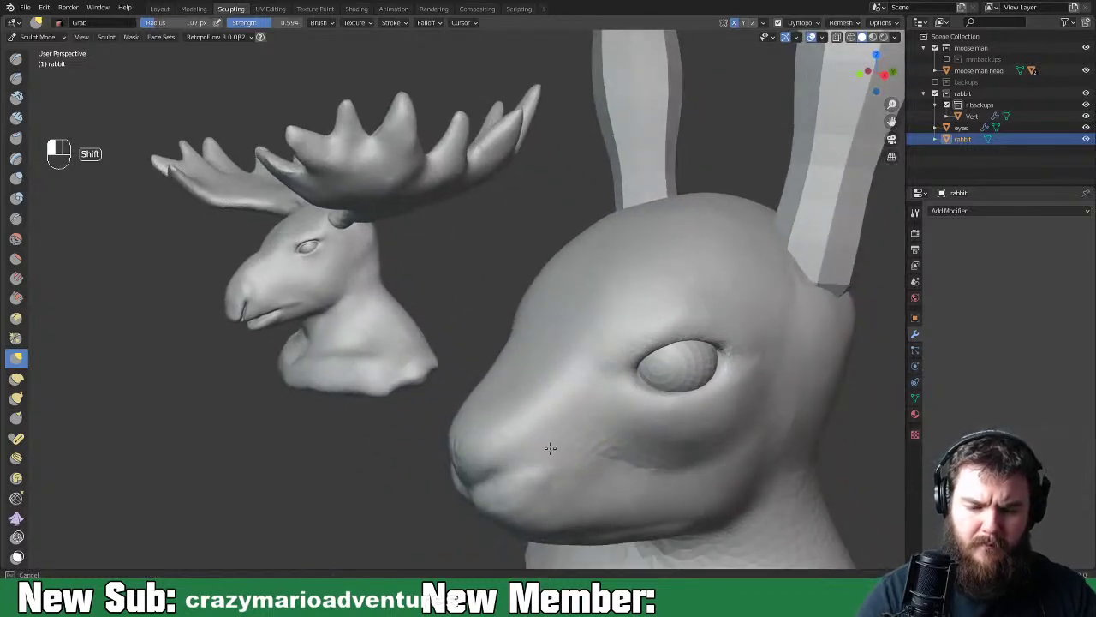
mouse_move(622, 452)
middle_mouse_down()
mouse_move(832, 392)
mouse_move(631, 421)
mouse_move(656, 435)
mouse_move(656, 448)
mouse_move(624, 465)
mouse_move(734, 465)
mouse_move(642, 452)
mouse_move(636, 477)
mouse_move(623, 455)
mouse_move(650, 458)
mouse_move(625, 453)
middle_mouse_up()
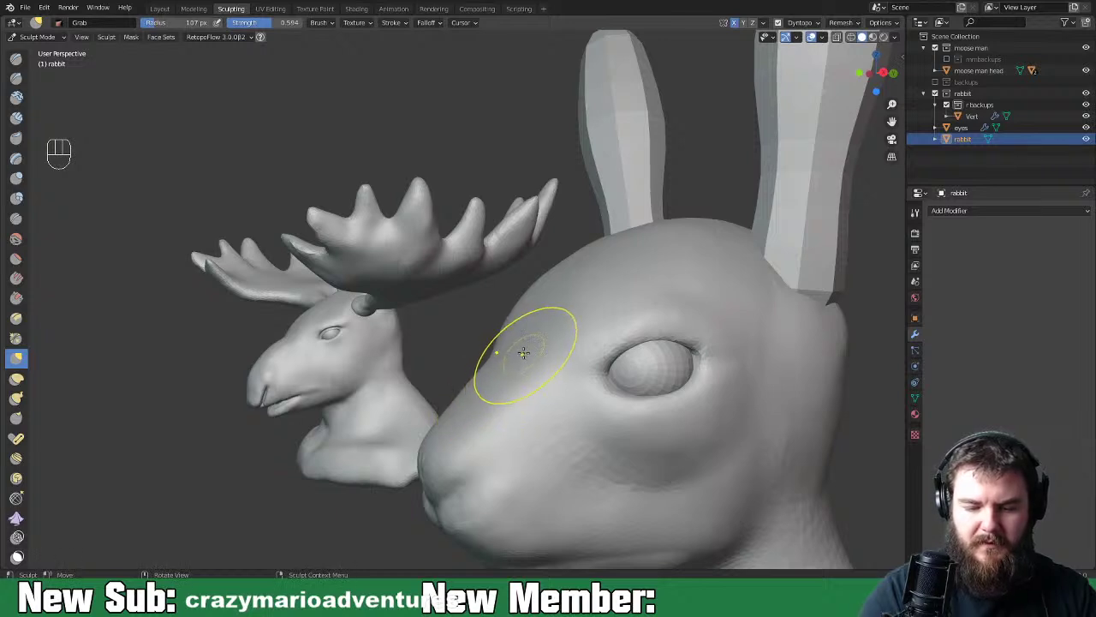
mouse_move(531, 350)
left_mouse_down()
mouse_move(534, 359)
mouse_move(562, 350)
mouse_move(563, 339)
mouse_move(495, 394)
left_mouse_up()
mouse_move(602, 417)
middle_mouse_down()
mouse_move(791, 394)
mouse_move(624, 392)
mouse_move(646, 428)
mouse_move(634, 437)
mouse_move(648, 448)
middle_mouse_up()
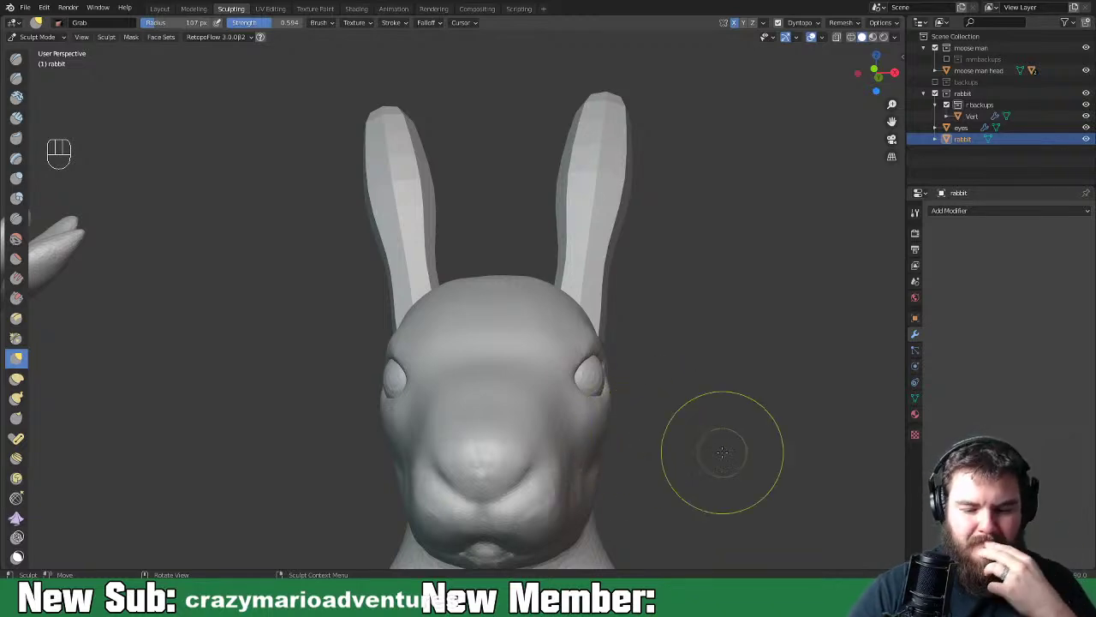
Carve the creases under the nose and down the upper lip with the Crease brush at a 53 px radius
middle_click_drag(731, 455, 665, 440)
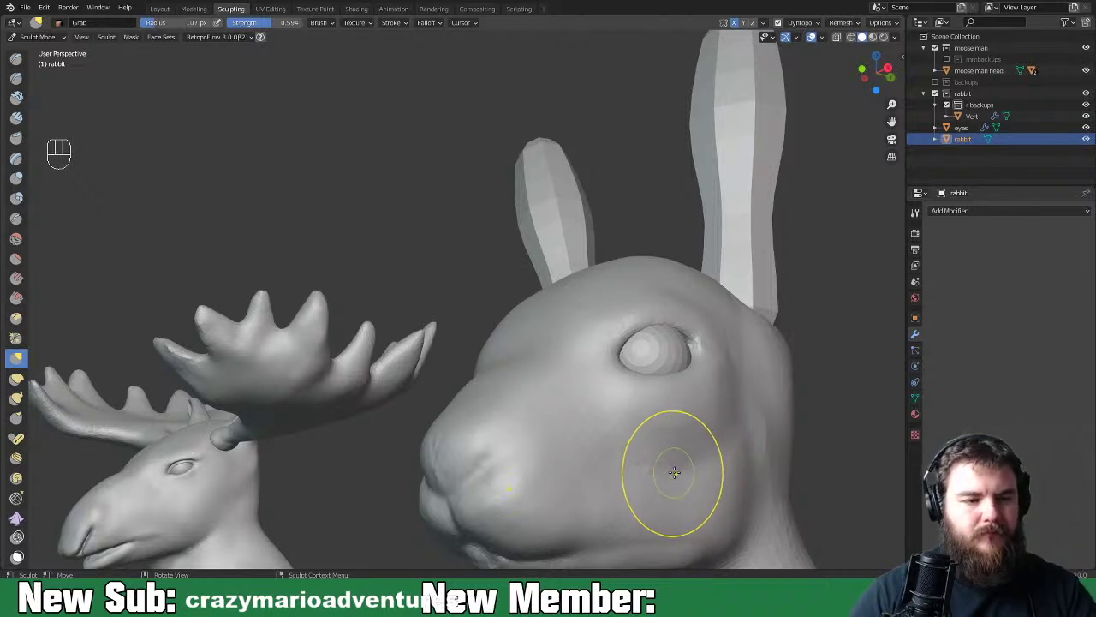
key("space")
key("space")
left_click(648, 240)
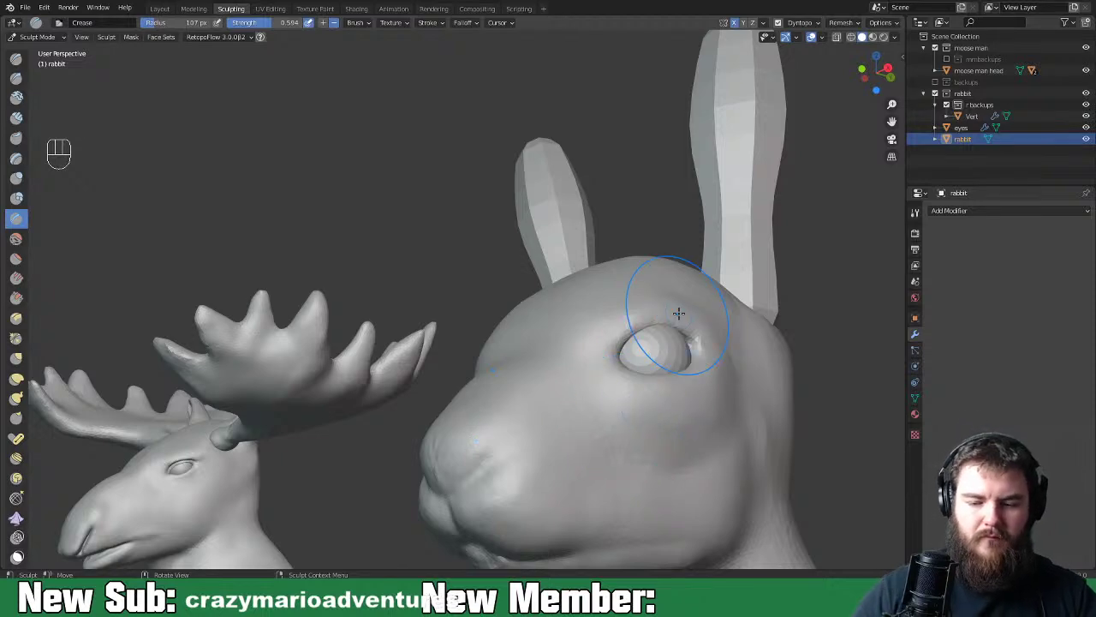
key("ctrl+equal")
key("ctrl+equal")
middle_click_drag(676, 426, 653, 365)
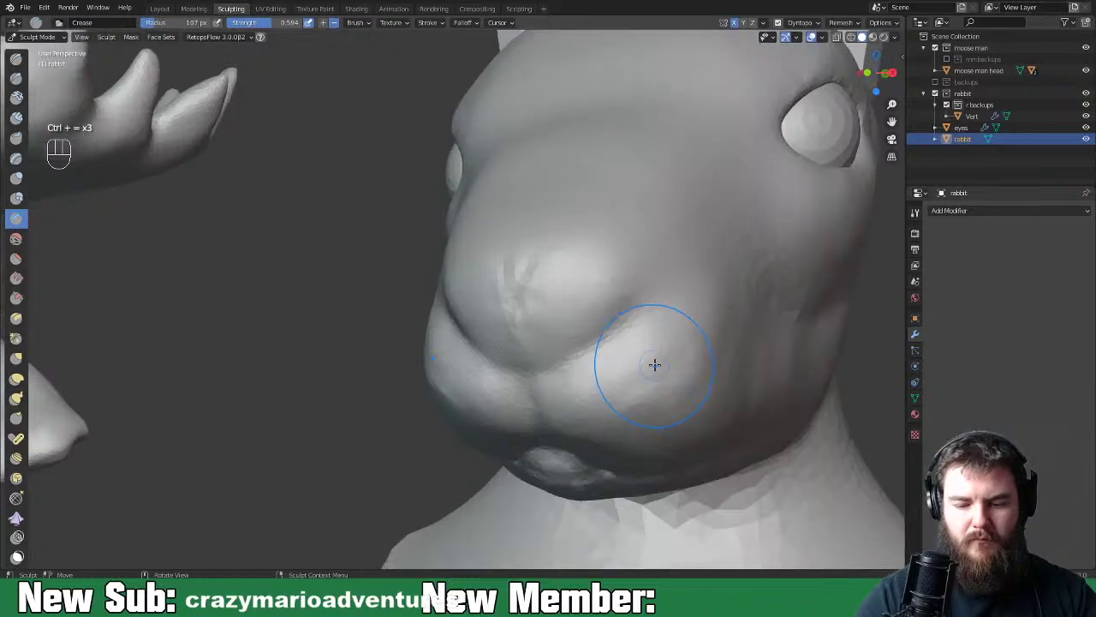
key("ctrl+equal")
key("f")
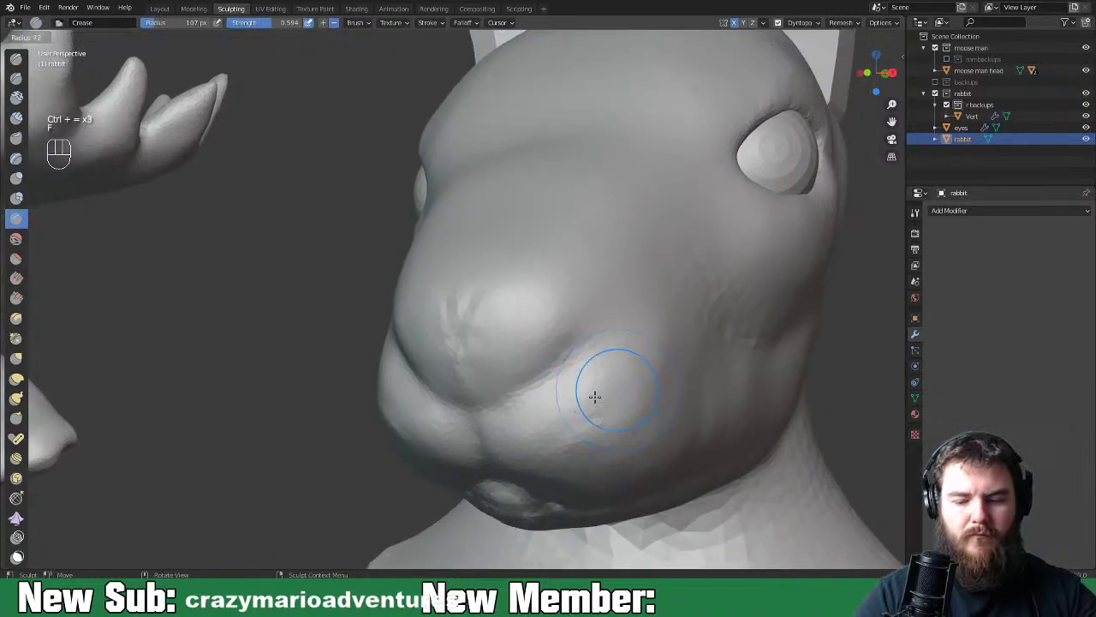
left_click(586, 404)
mouse_move(501, 409)
left_mouse_down()
mouse_move(517, 392)
mouse_move(479, 426)
left_mouse_up()
mouse_move(482, 436)
middle_mouse_down()
mouse_move(548, 403)
mouse_move(577, 362)
middle_mouse_up()
left_click_drag(577, 362, 567, 424)
Deepen the mouth line beneath the upper lip out to the corner of the mouth with the Crease brush
scroll(606, 430, "up", 2)
middle_click_drag(606, 430, 591, 381)
mouse_move(591, 381)
left_mouse_down()
mouse_move(615, 428)
mouse_move(638, 441)
mouse_move(656, 404)
left_mouse_up()
middle_click_drag(600, 424, 632, 439)
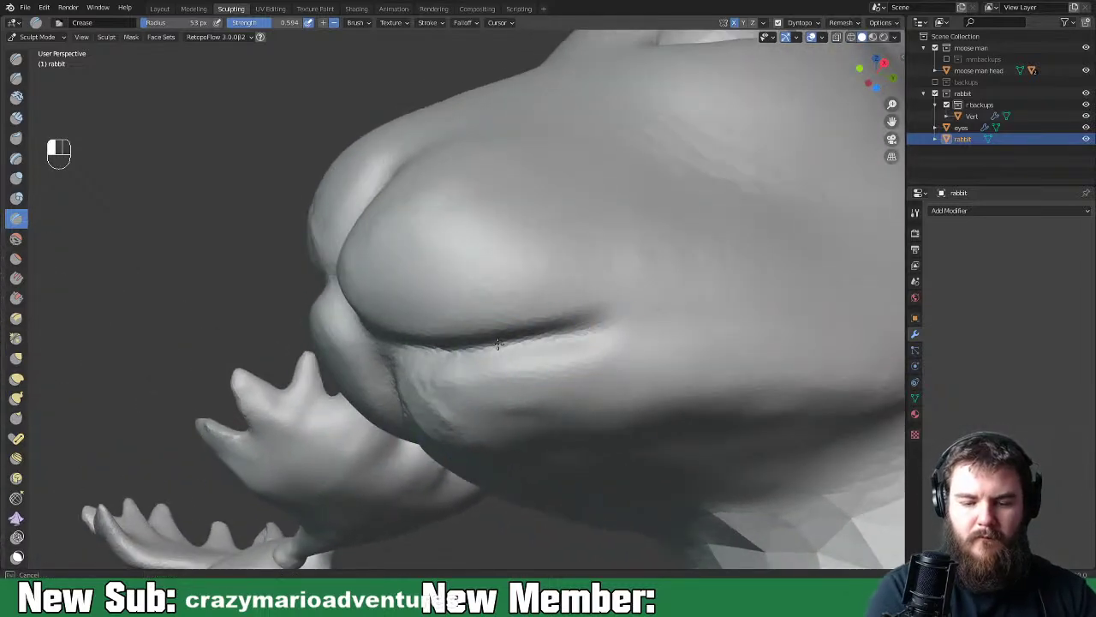
middle_click_drag(480, 347, 647, 356)
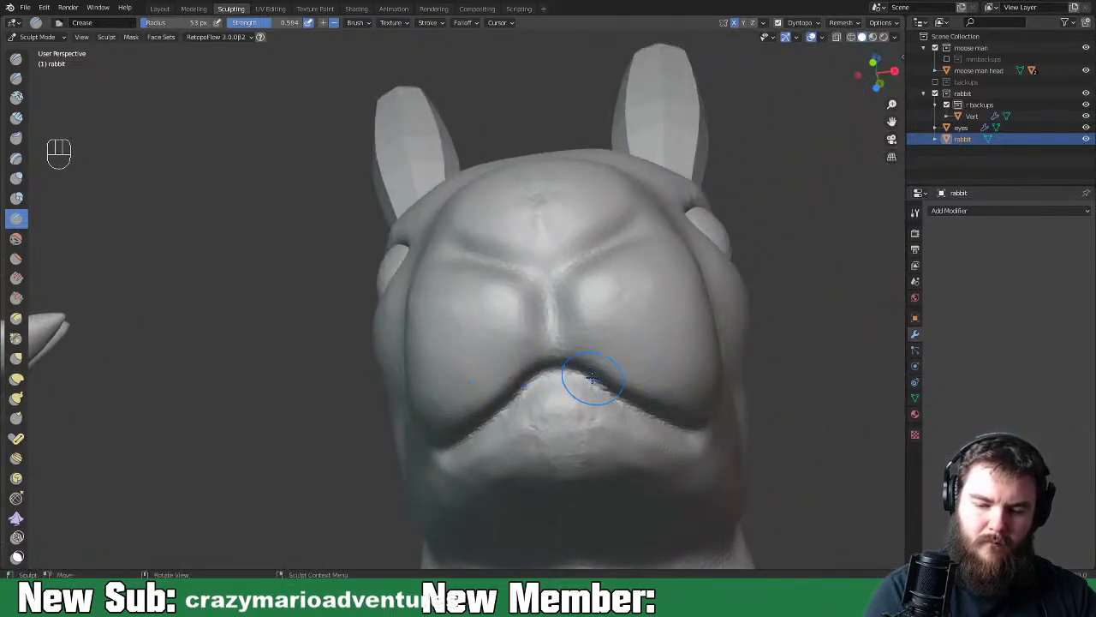
left_click_drag(601, 392, 709, 409)
mouse_move(709, 410)
middle_mouse_down()
mouse_move(652, 415)
mouse_move(625, 399)
middle_mouse_up()
scroll(627, 402, "down", 4)
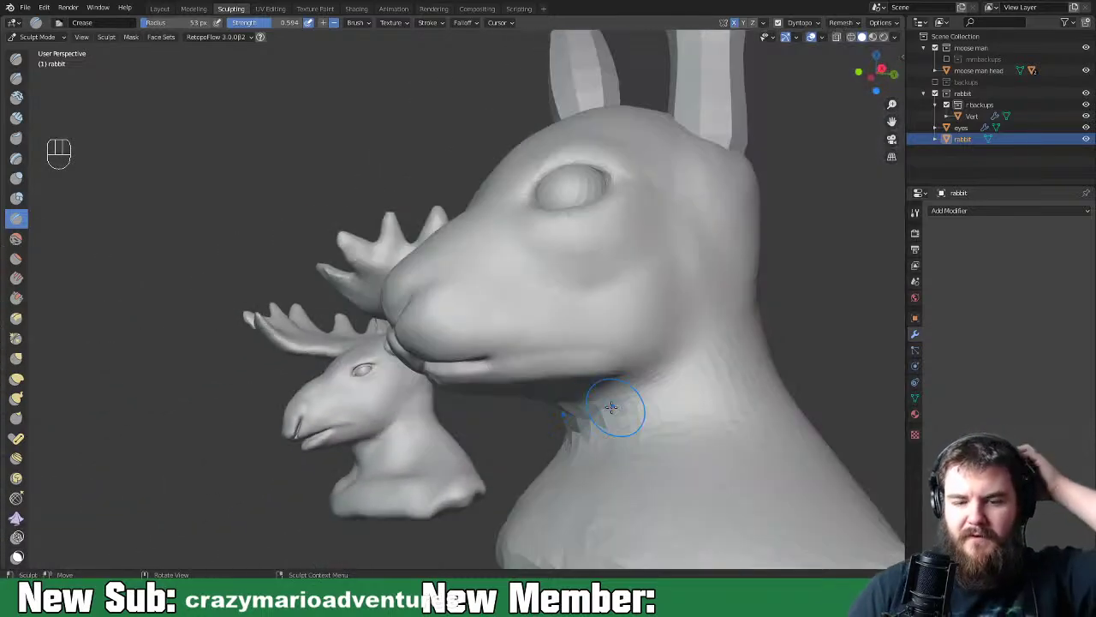
Crease the vertical groove between the rabbit's nose and the middle of the upper lip
scroll(625, 409, "down", 2)
mouse_move(406, 399)
middle_mouse_down()
mouse_move(621, 400)
mouse_move(548, 396)
middle_mouse_up()
scroll(536, 399, "up", 4)
scroll(587, 367, "up", 3)
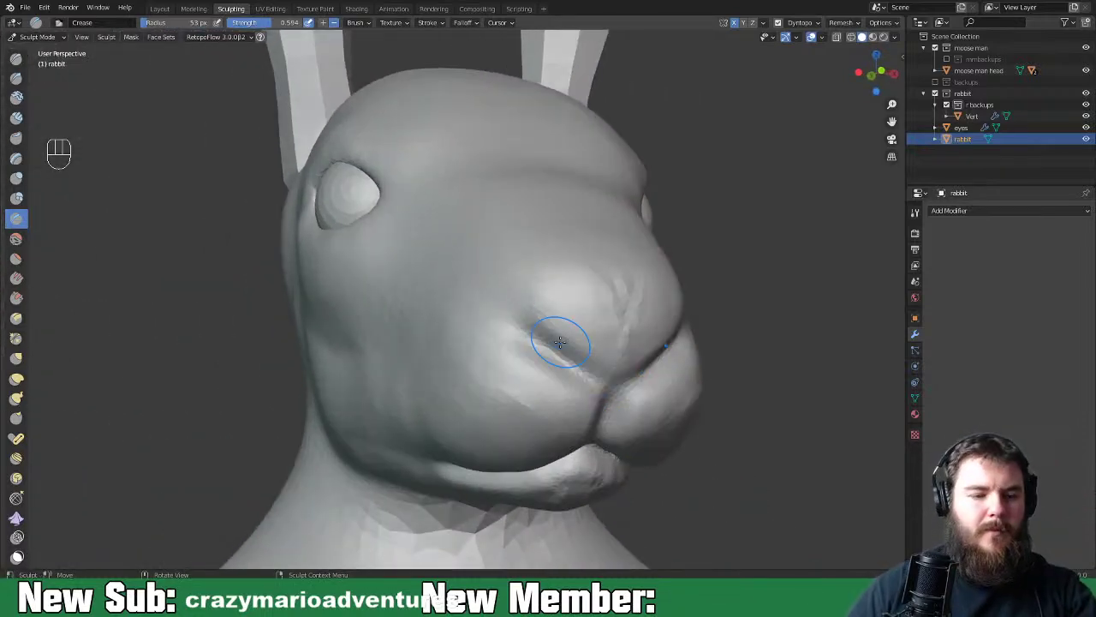
mouse_move(717, 404)
middle_mouse_down()
mouse_move(692, 416)
mouse_move(563, 413)
middle_mouse_up()
left_click_drag(511, 393, 509, 427)
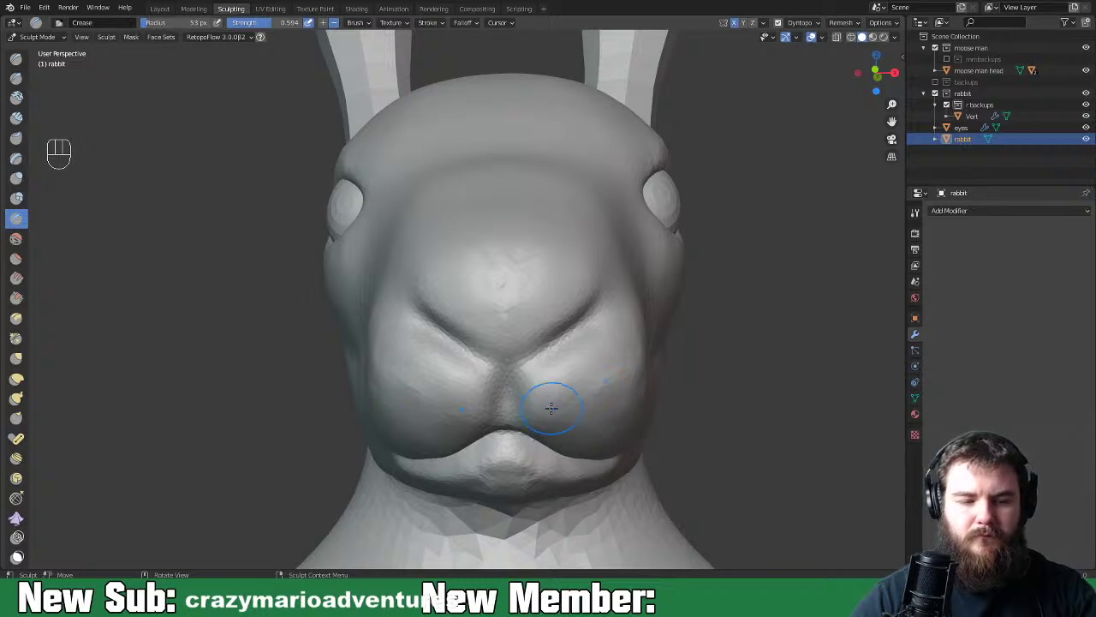
Build up the upper lip pads and the tip of the nose with the Clay Strips brush
key("space")
left_click(609, 355)
key("space")
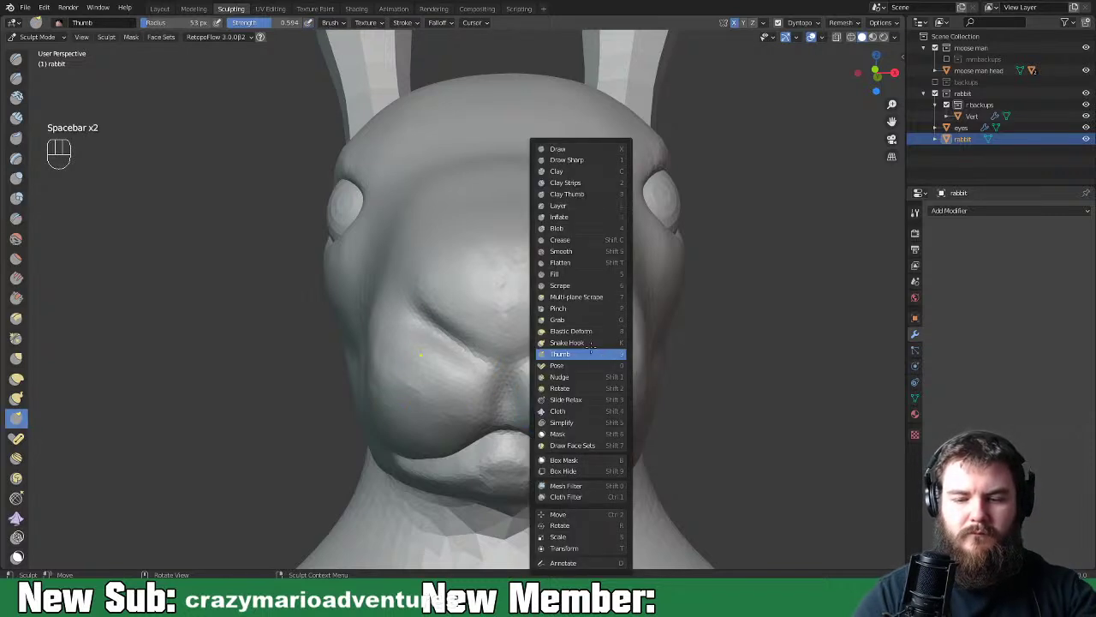
left_click(565, 183)
mouse_move(526, 403)
left_mouse_down()
mouse_move(521, 384)
mouse_move(525, 434)
left_mouse_up()
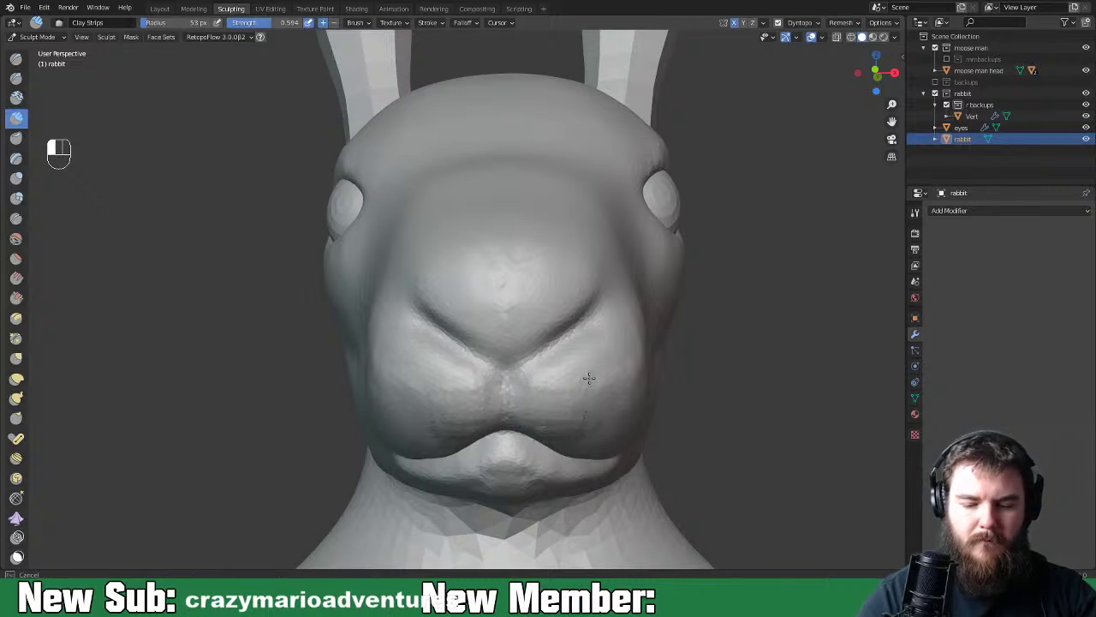
left_click_drag(611, 362, 611, 350)
left_click_drag(553, 330, 522, 337)
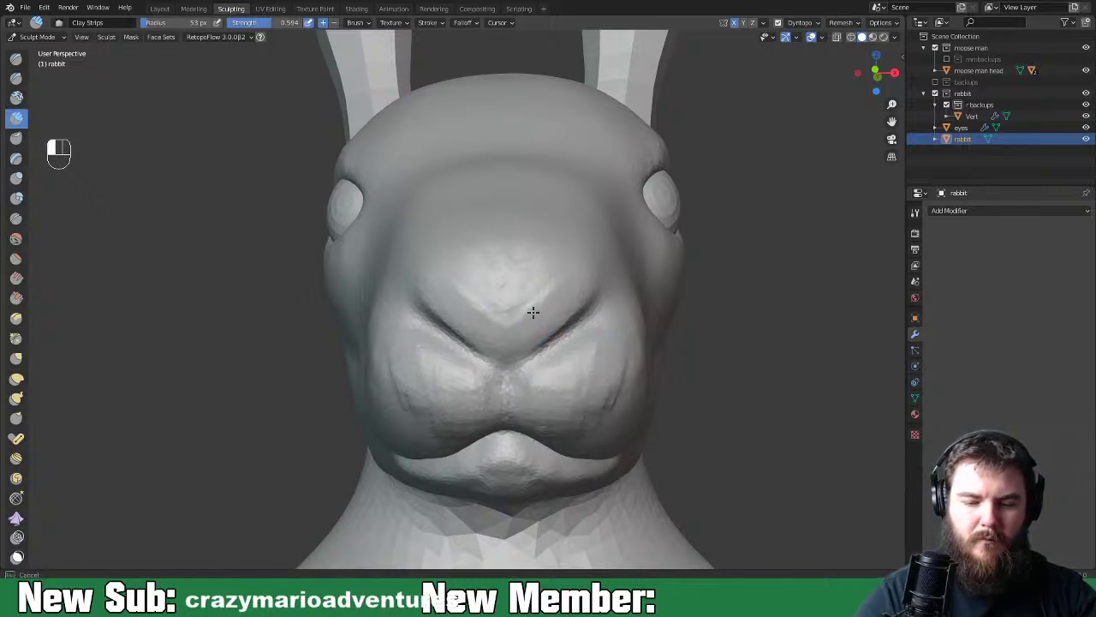
left_click_drag(540, 288, 577, 282)
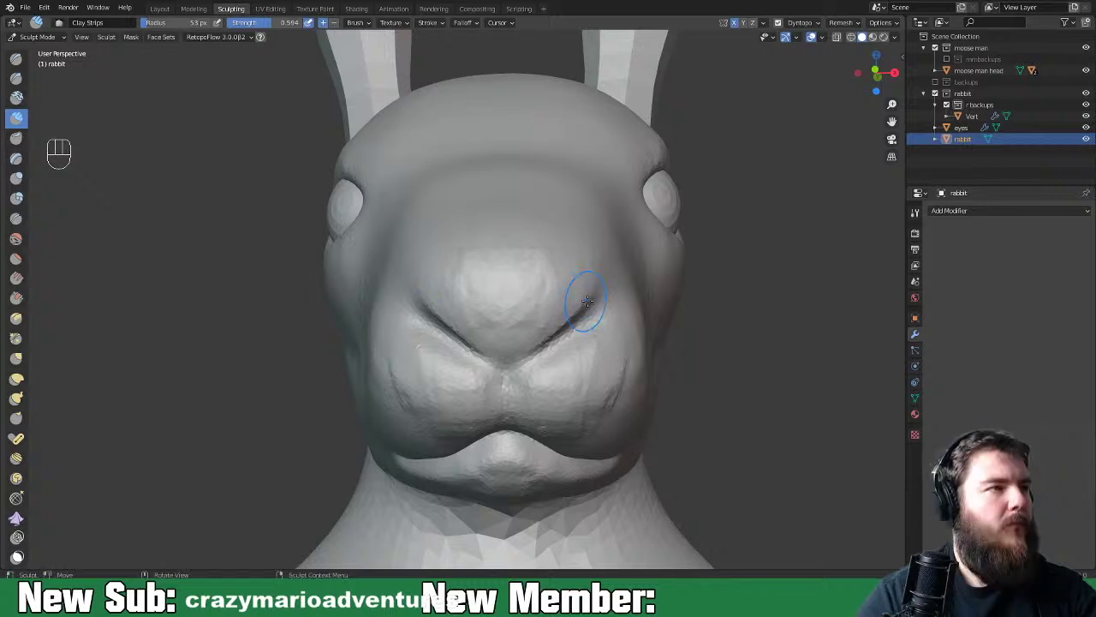
Smooth the built-up nose tip and the upper lip pads on both sides of the muzzle
mouse_move(585, 263)
middle_mouse_down()
mouse_move(505, 311)
mouse_move(463, 268)
middle_mouse_up()
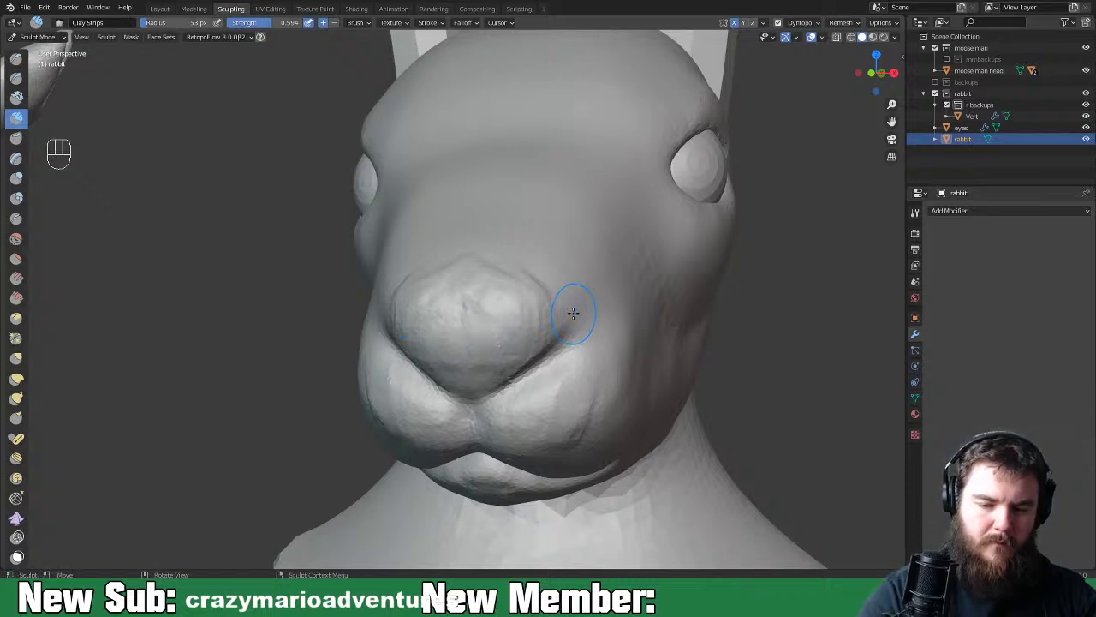
left_click_drag(558, 311, 514, 364, "shift")
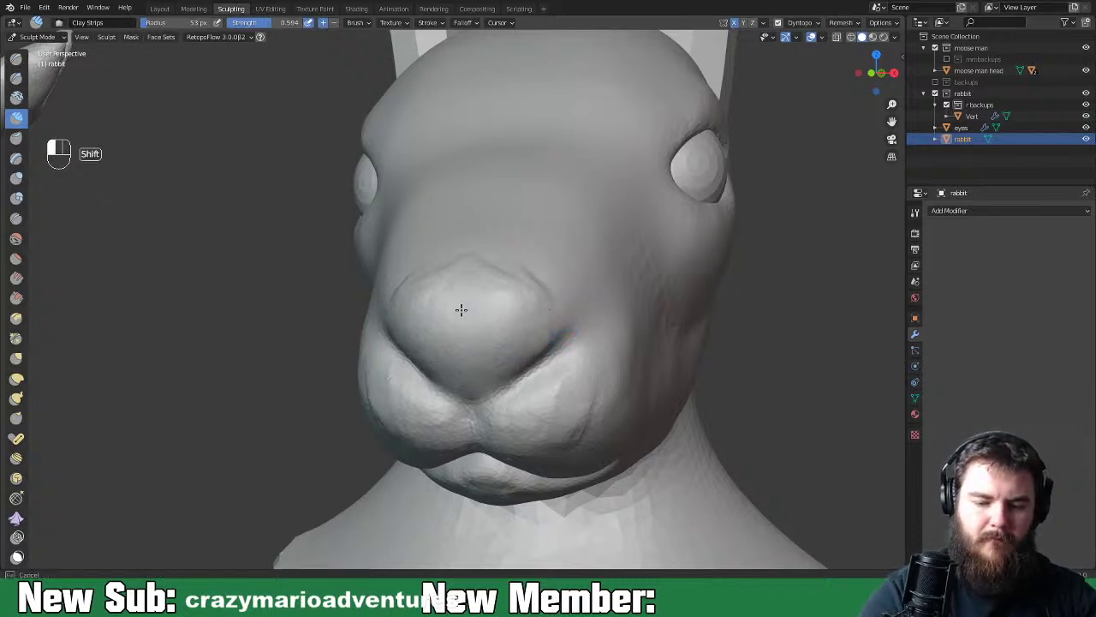
middle_click_drag(599, 304, 604, 342)
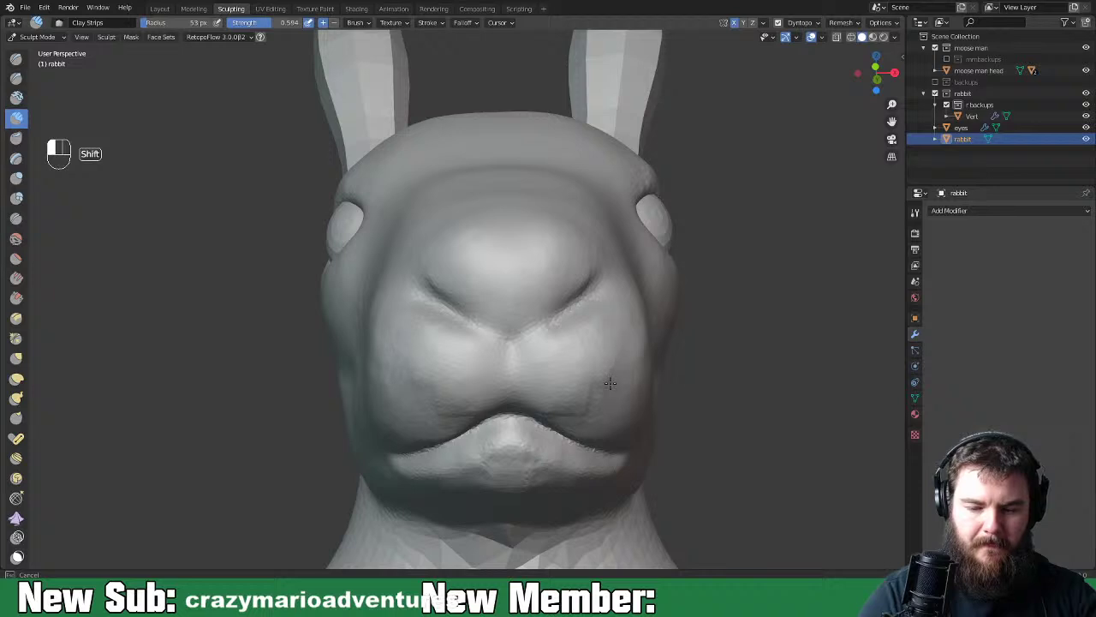
mouse_move(577, 344)
left_mouse_down("shift")
mouse_move(558, 393)
mouse_move(579, 416)
mouse_move(604, 412)
mouse_move(619, 391)
left_mouse_up("shift")
middle_click_drag(617, 391, 576, 370)
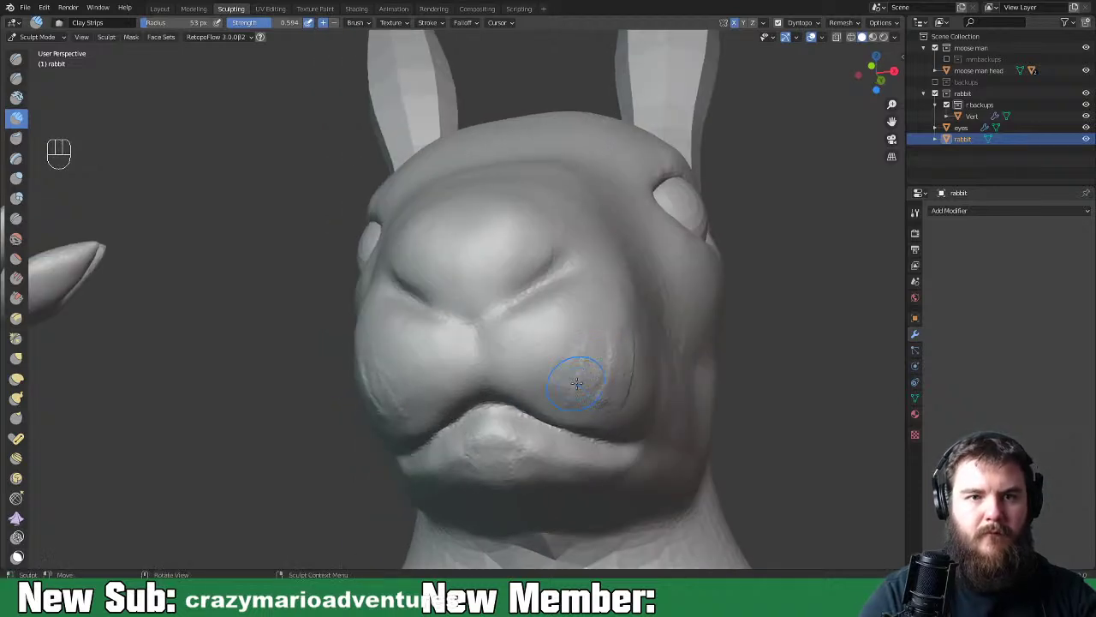
left_click_drag(611, 342, 617, 397, "shift")
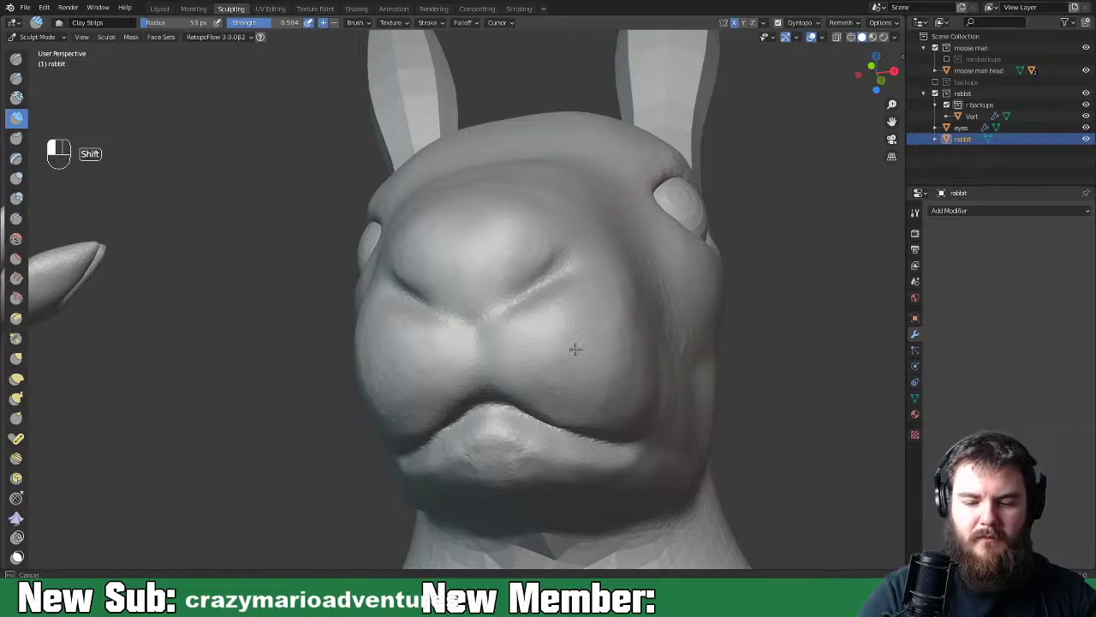
middle_click_drag(648, 306, 644, 425)
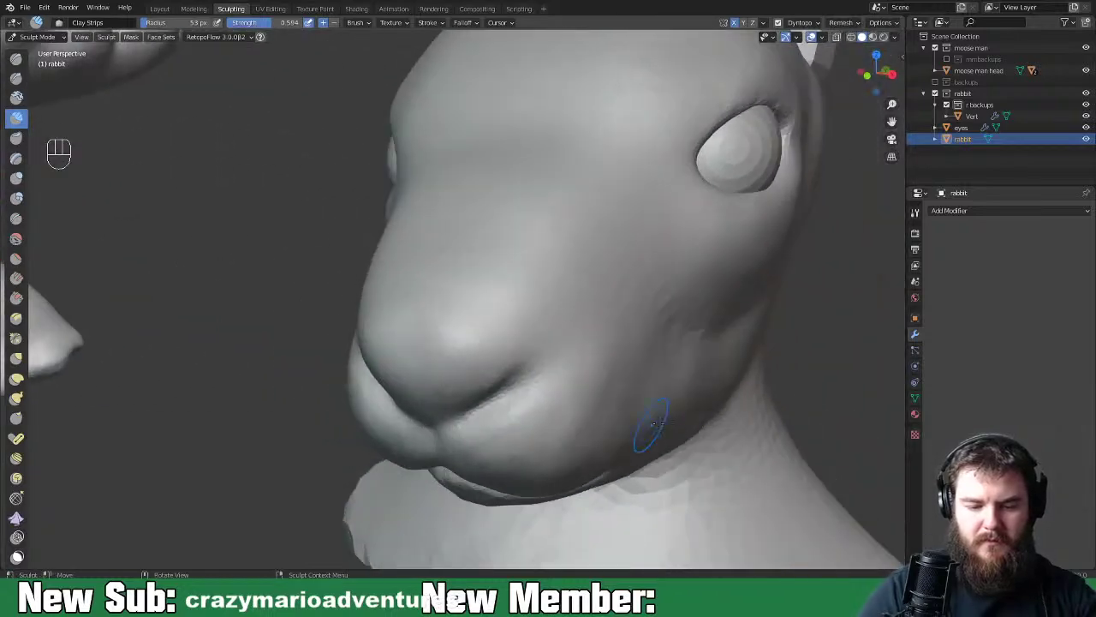
Reshape the front of the rabbit's muzzle around the upper lip with the Grab brush at a 104 px radius
scroll(502, 228, "down", 3)
middle_click_drag(502, 228, 460, 262)
scroll(418, 330, "up", 2)
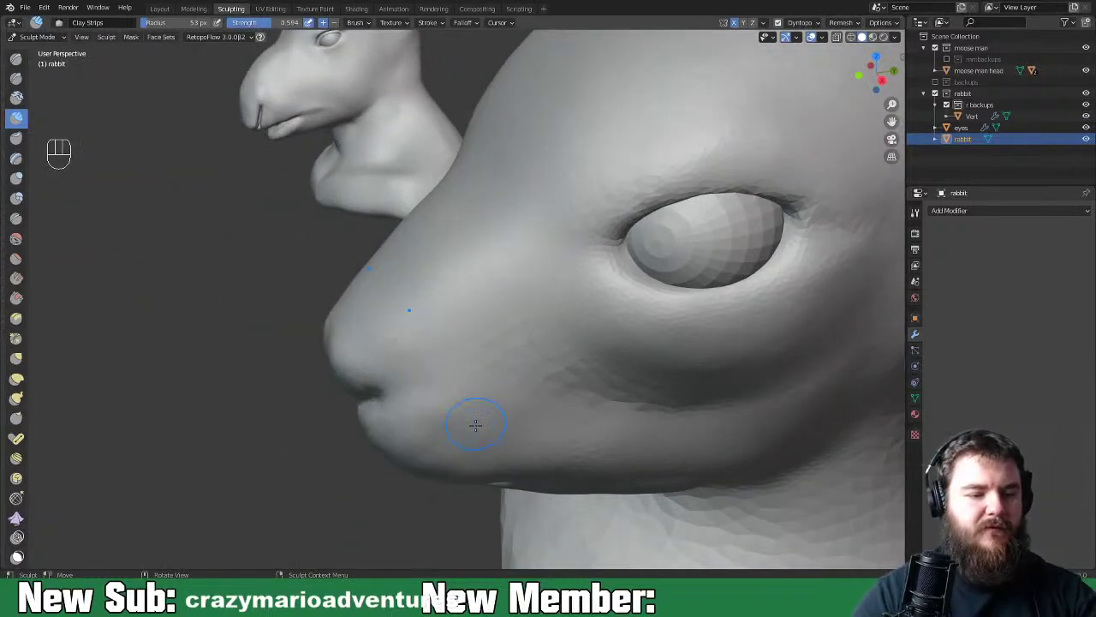
key("f")
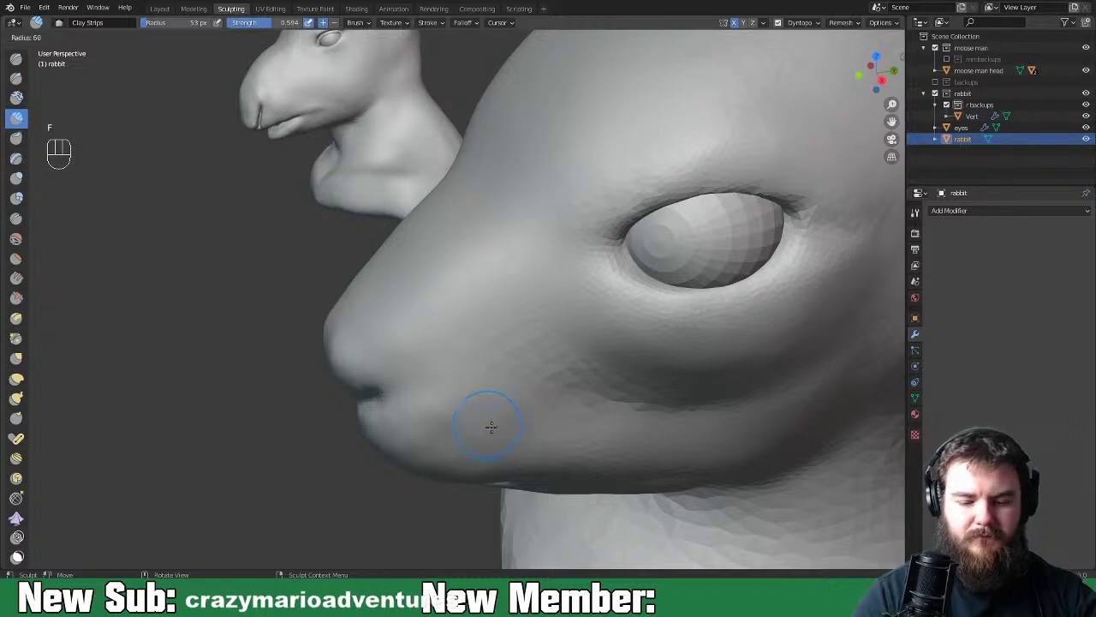
left_click(515, 442)
key("space")
key("space")
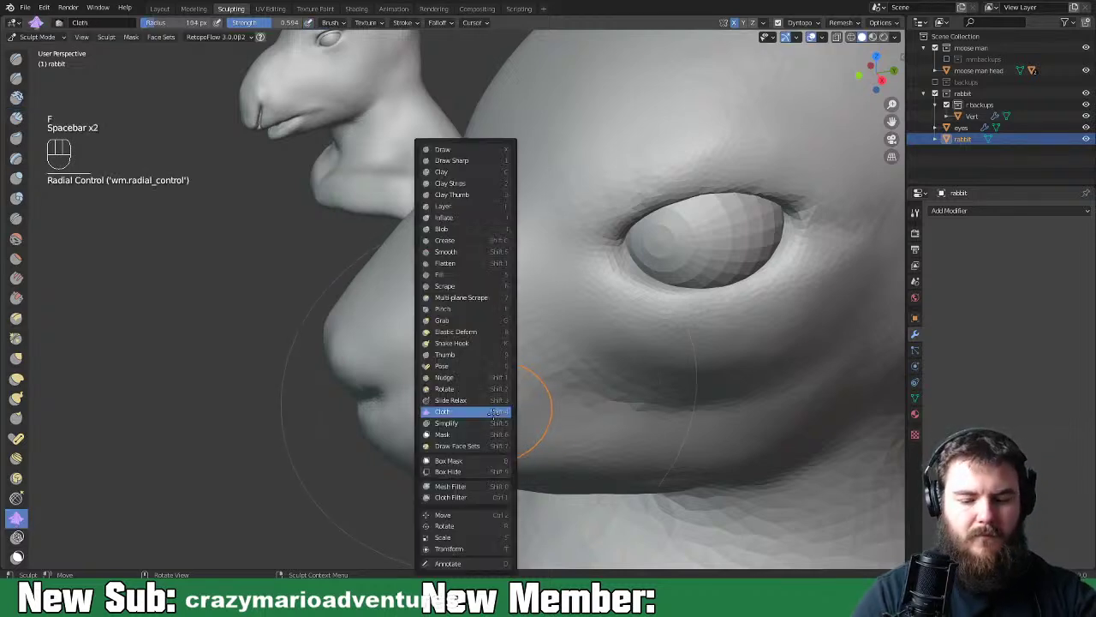
left_click(476, 321)
mouse_move(380, 447)
left_mouse_down()
mouse_move(434, 459)
mouse_move(377, 437)
left_mouse_up()
mouse_move(481, 399)
middle_mouse_down()
mouse_move(539, 342)
mouse_move(412, 367)
middle_mouse_up()
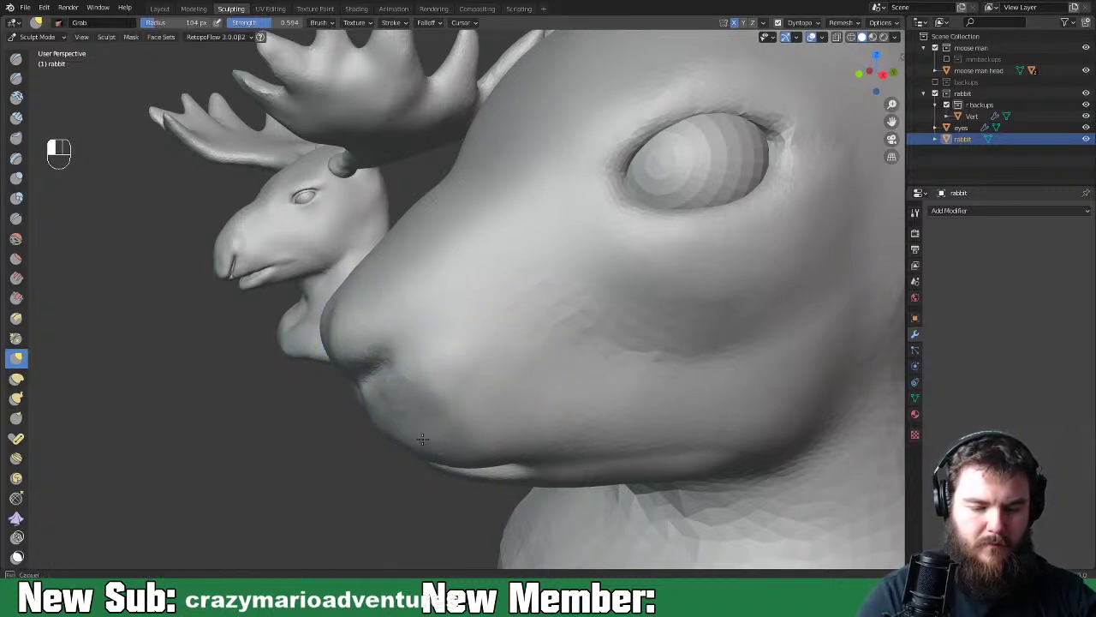
mouse_move(471, 430)
middle_mouse_down()
mouse_move(555, 399)
mouse_move(480, 448)
middle_mouse_up()
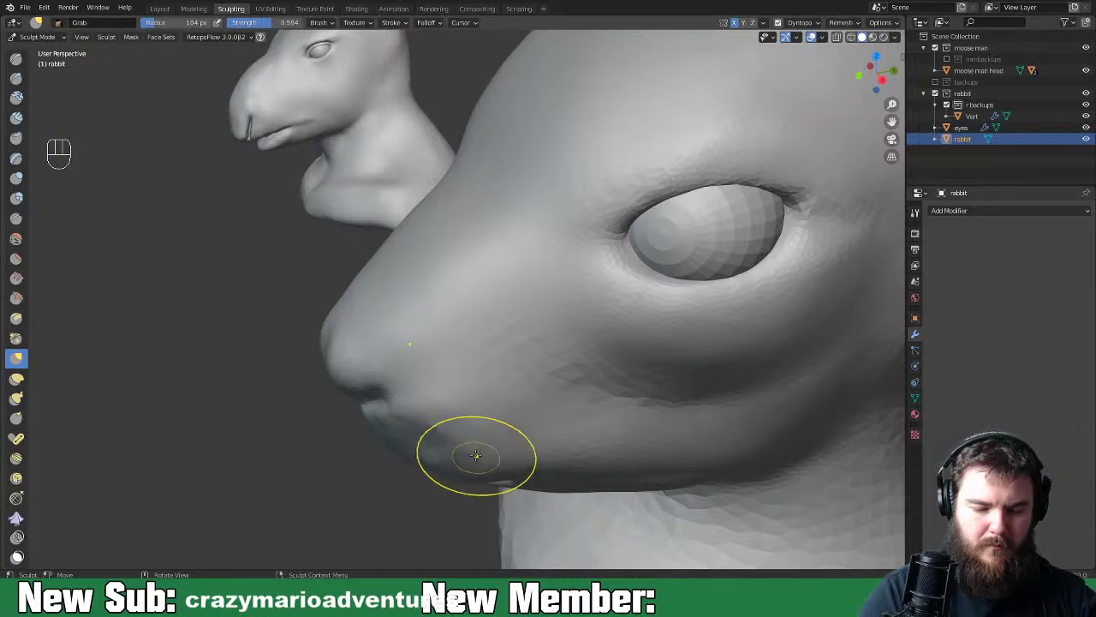
left_click_drag(454, 417, 445, 419)
Adjust the width of the muzzle between the nose and the cheek with the Grab brush, working from the front
mouse_move(446, 420)
middle_mouse_down()
mouse_move(562, 382)
mouse_move(650, 331)
mouse_move(597, 354)
mouse_move(602, 240)
middle_mouse_up()
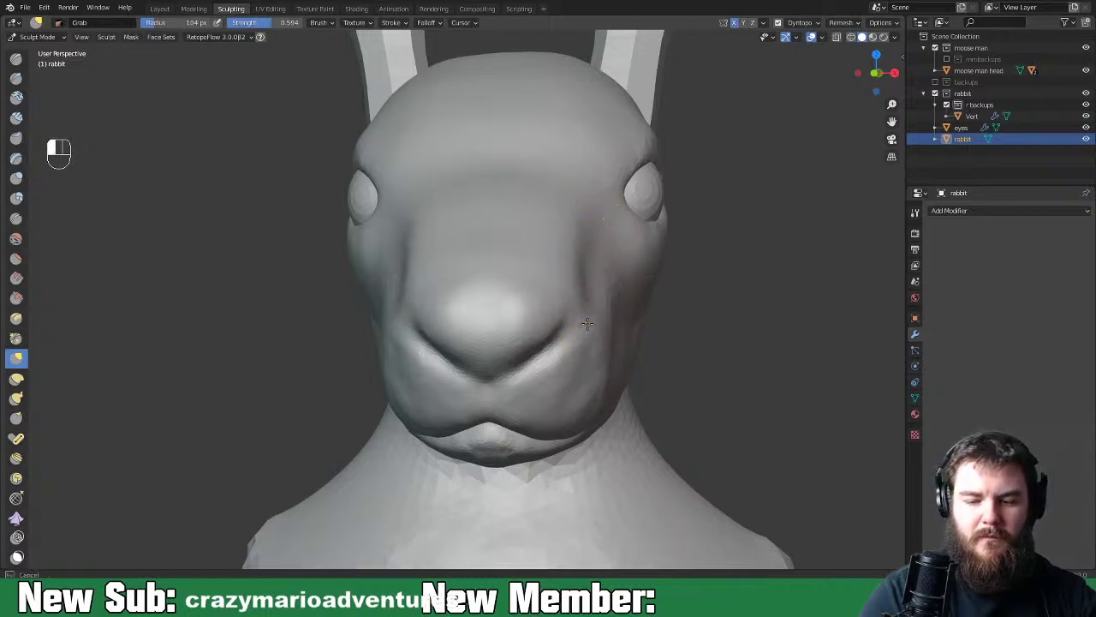
mouse_move(699, 337)
middle_mouse_down()
mouse_move(557, 342)
mouse_move(675, 360)
middle_mouse_up()
left_click_drag(620, 302, 611, 314)
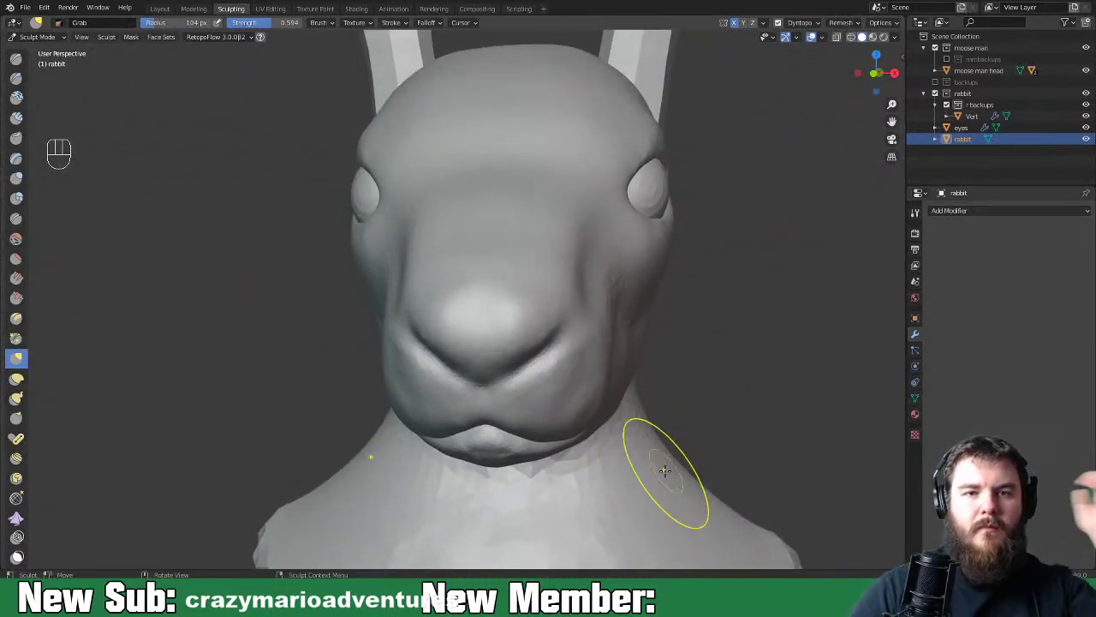
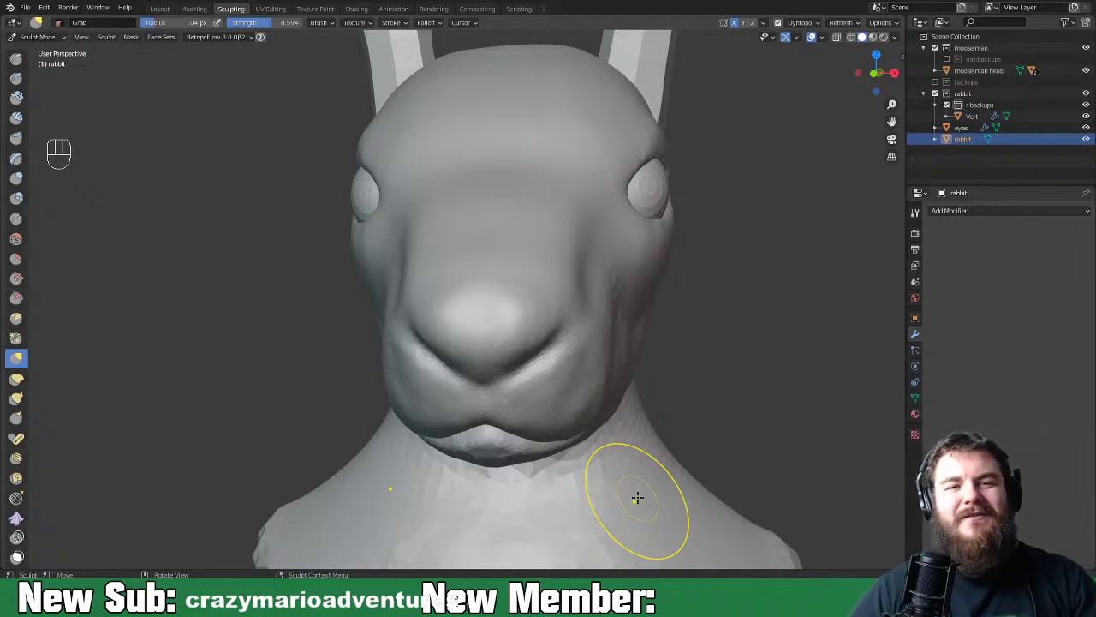
Smooth the side of the muzzle and the upper lip pads down toward the corner of the mouth
middle_click_drag(668, 367, 622, 376)
left_click_drag(605, 293, 573, 348, "shift")
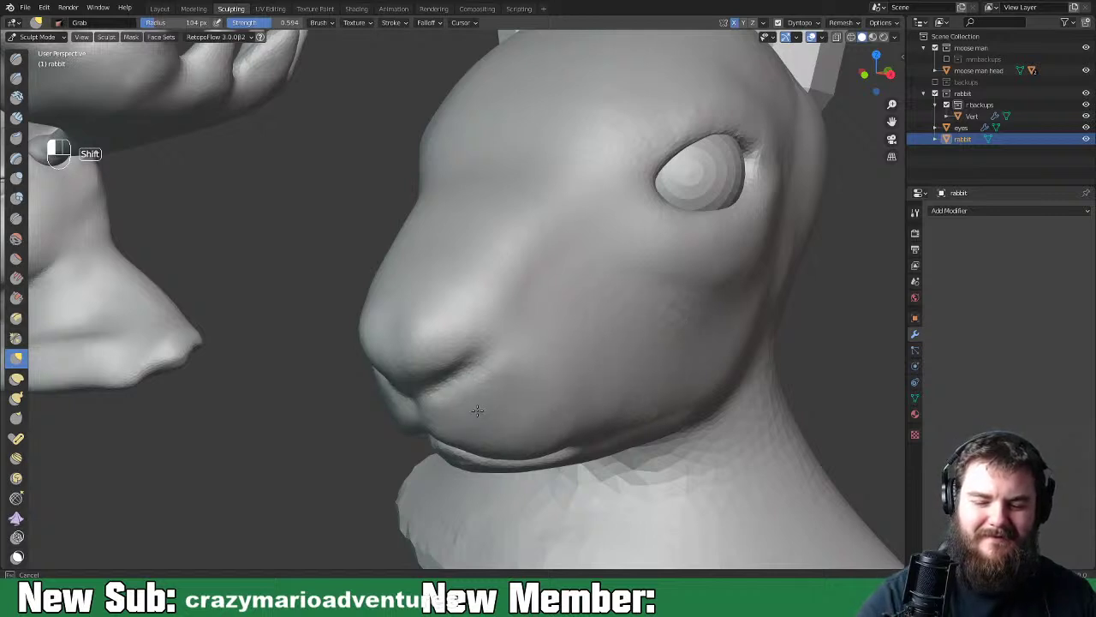
left_click_drag(534, 415, 710, 350, "shift")
mouse_move(710, 350)
middle_mouse_down()
mouse_move(851, 367)
mouse_move(792, 413)
mouse_move(670, 389)
mouse_move(648, 353)
middle_mouse_up()
scroll(792, 413, "up", 3)
scroll(791, 413, "down", 3)
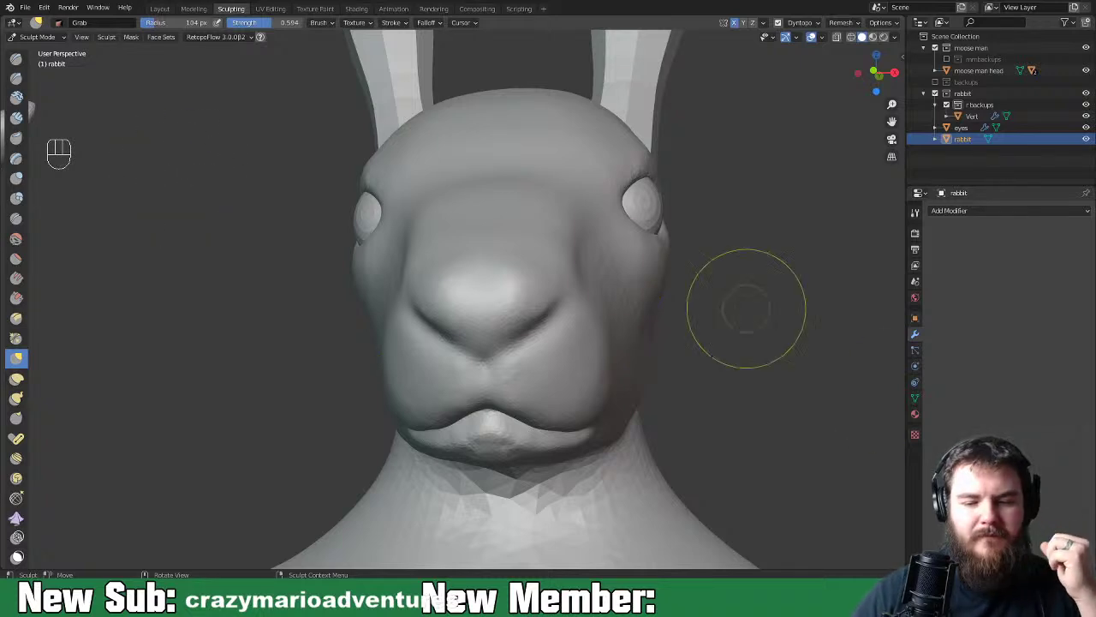
scroll(614, 408, "up", 1)
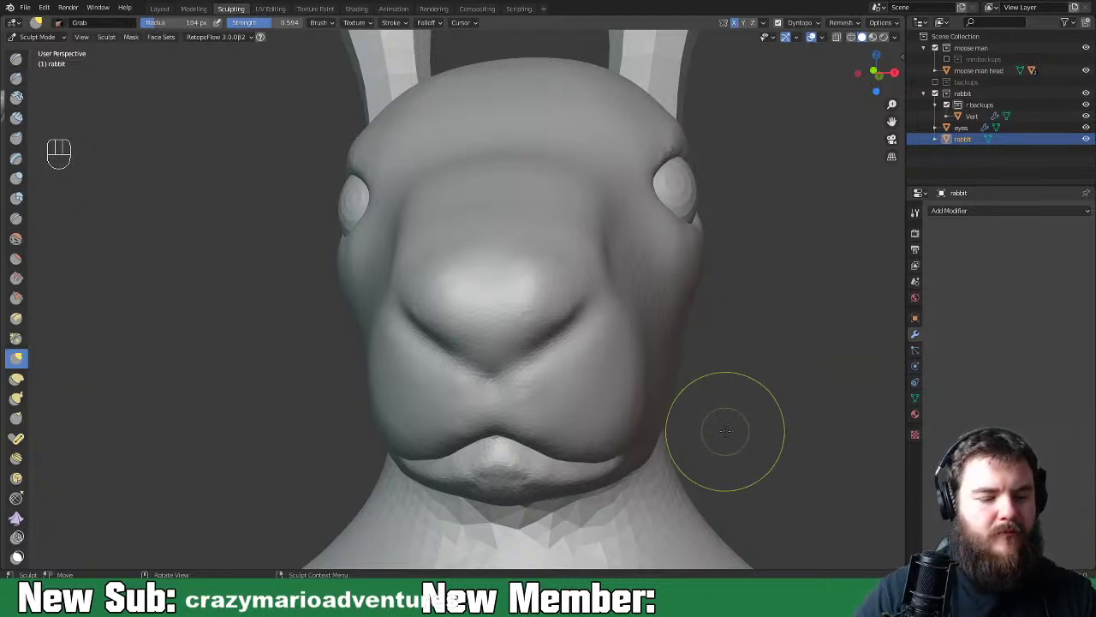
Build up the tip of the nose across its full width with the Clay Strips brush and smooth the added volume
mouse_move(739, 416)
middle_mouse_down("ctrl")
mouse_move(678, 415)
mouse_move(685, 462)
middle_mouse_up("ctrl")
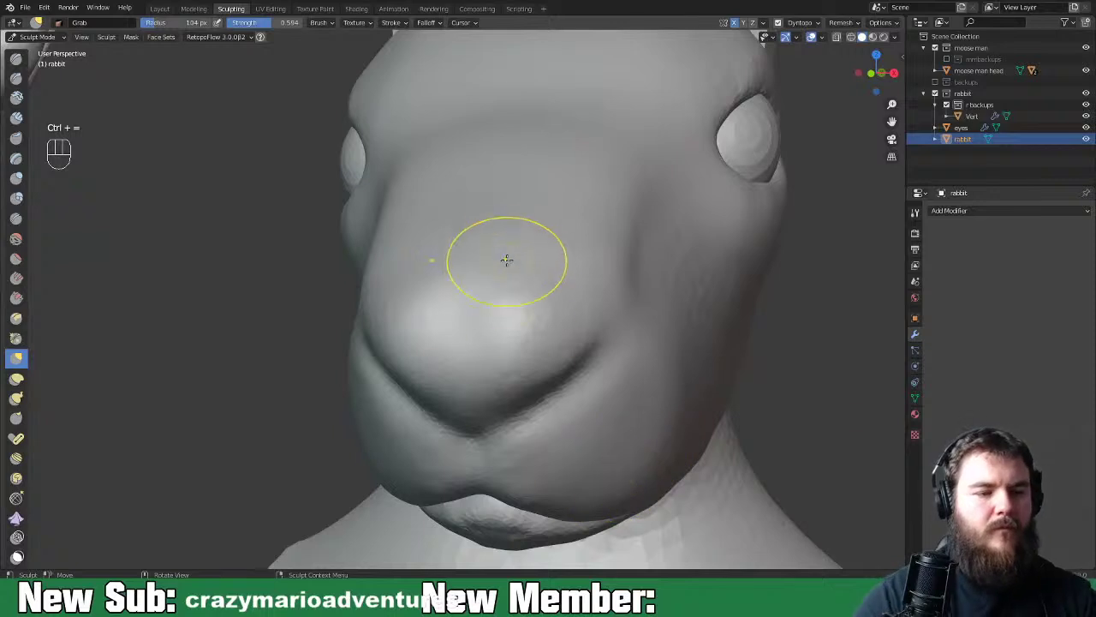
key("space")
left_click(513, 145)
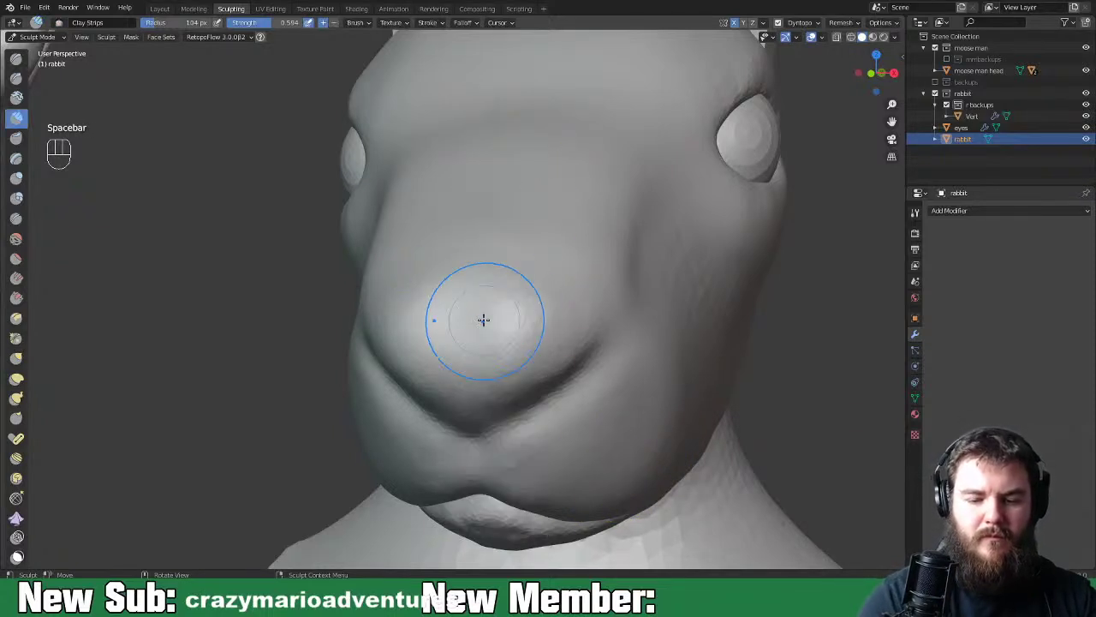
mouse_move(464, 324)
left_mouse_down()
mouse_move(487, 340)
mouse_move(562, 325)
left_mouse_up()
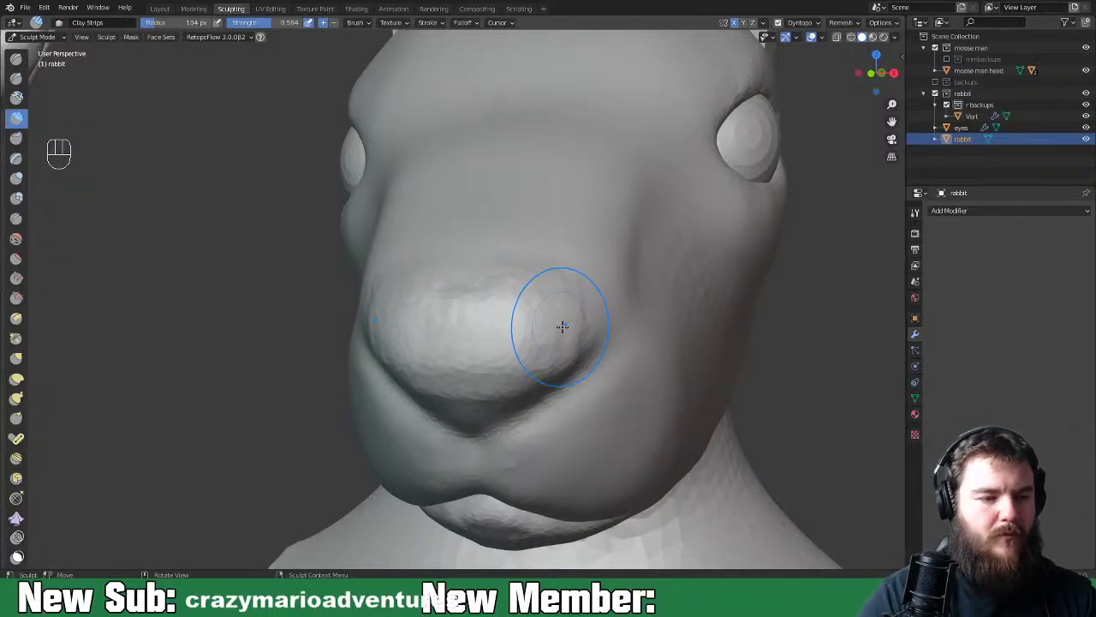
key("f")
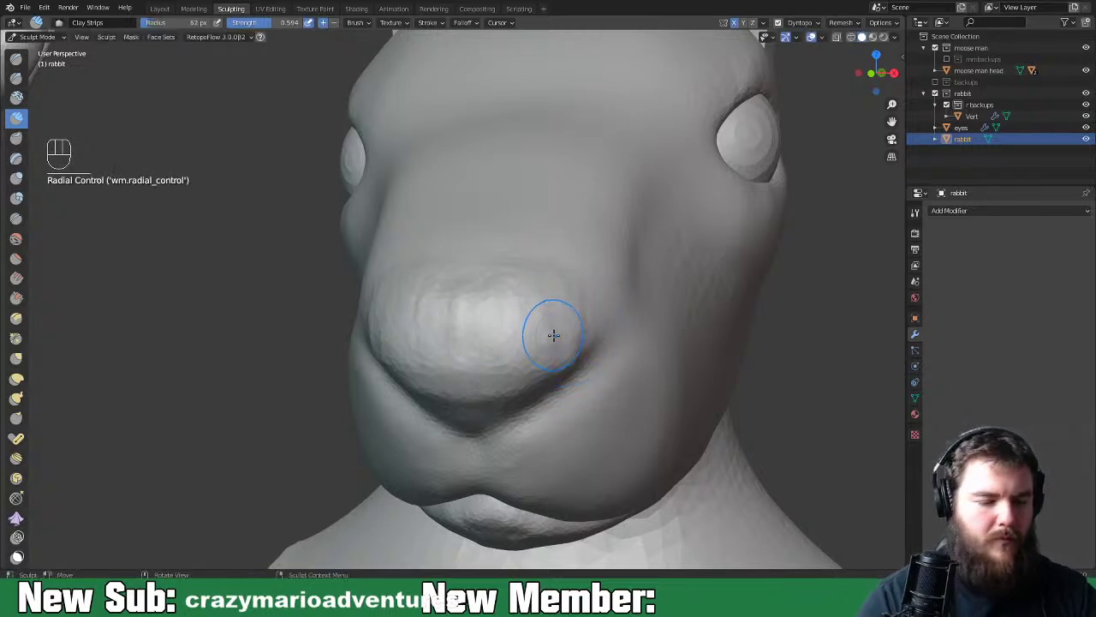
left_click_drag(554, 330, 543, 301, "shift")
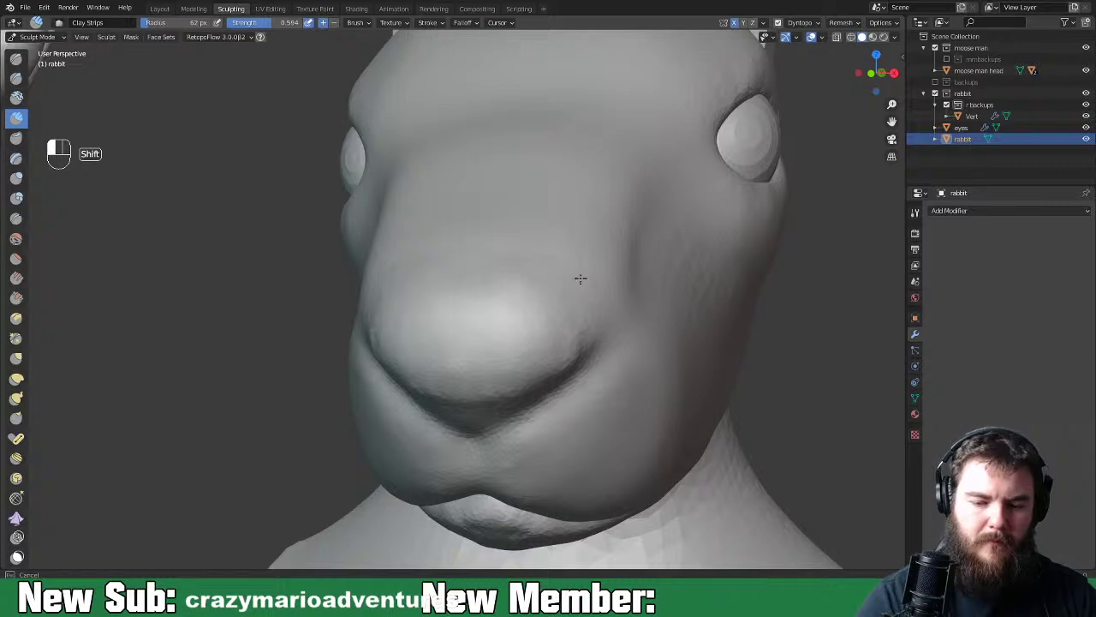
Pull the sides of the nose into a rounder shape from below with the Grab brush at a 92 px radius
middle_click_drag(551, 334, 523, 366)
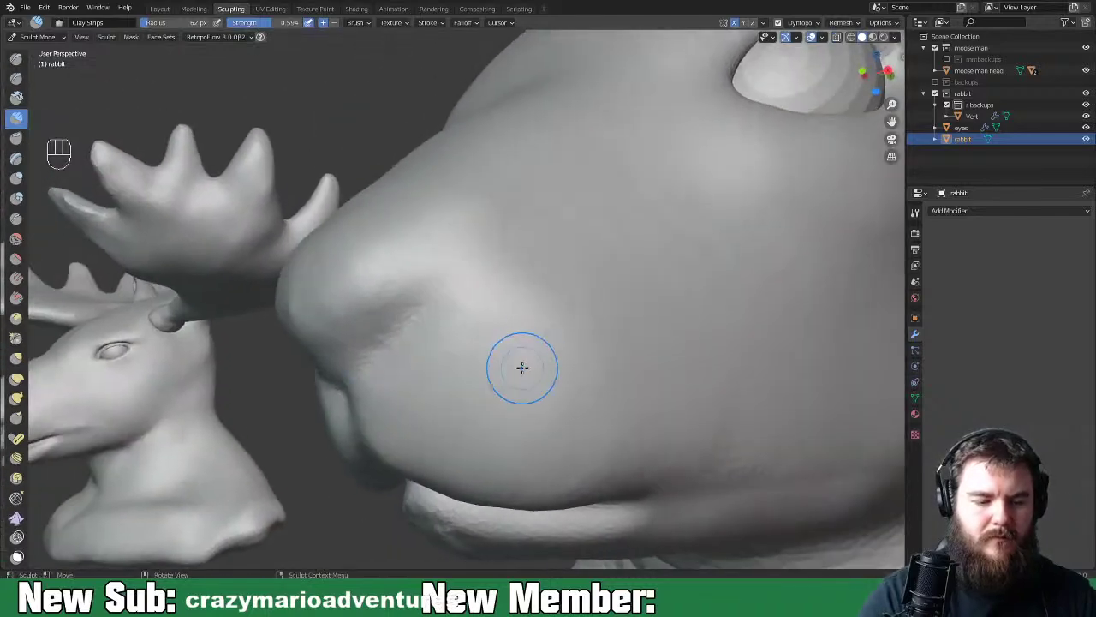
key("space")
left_click(484, 412)
key("space")
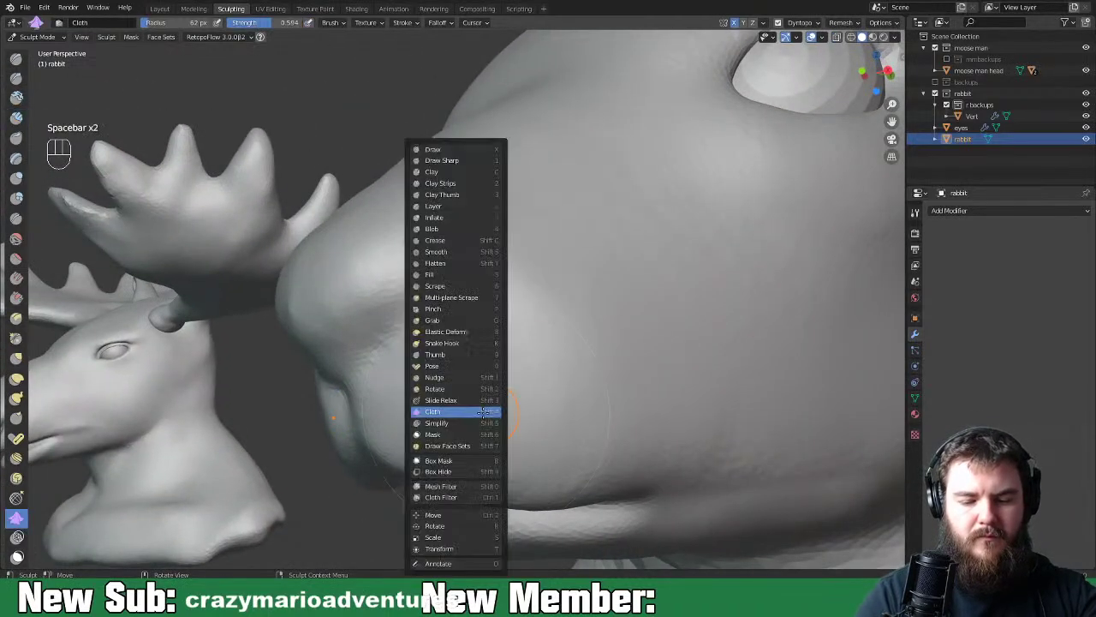
left_click(480, 320)
mouse_move(492, 308)
middle_mouse_down()
mouse_move(555, 274)
mouse_move(560, 355)
mouse_move(581, 331)
middle_mouse_up()
key("f")
left_click(575, 312)
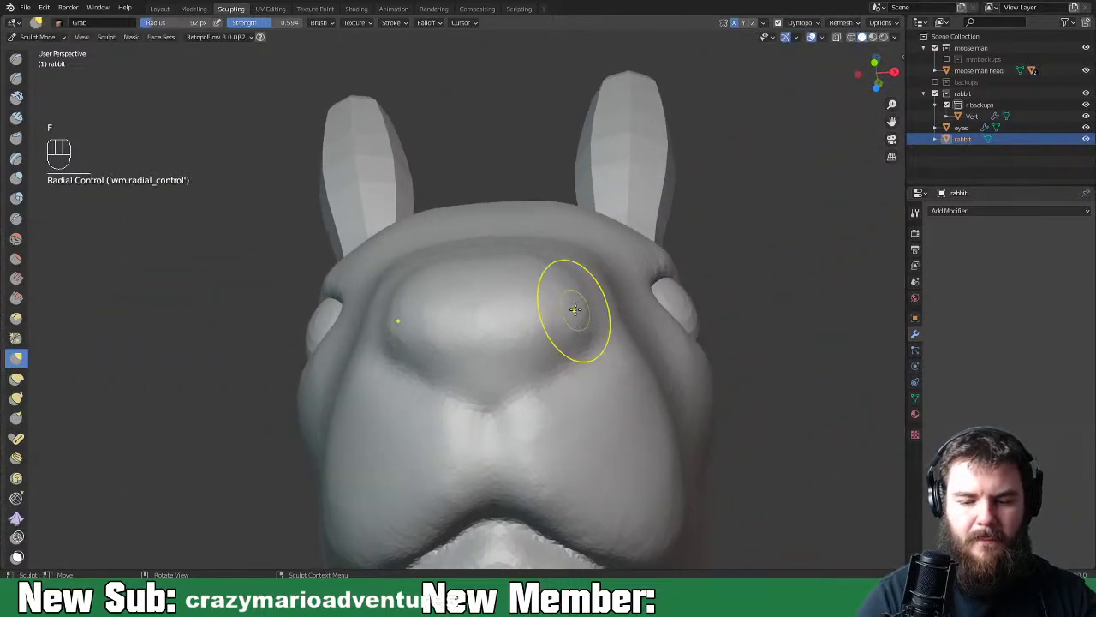
middle_click_drag(574, 314, 592, 215)
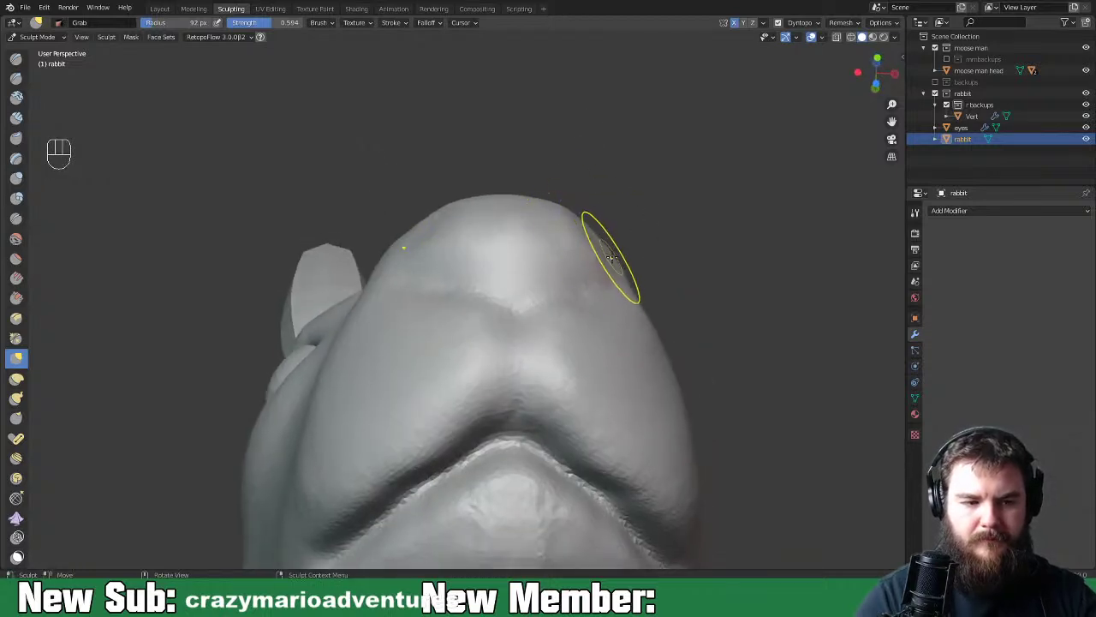
middle_click_drag(619, 270, 617, 308, "shift")
middle_click_drag(587, 334, 558, 335)
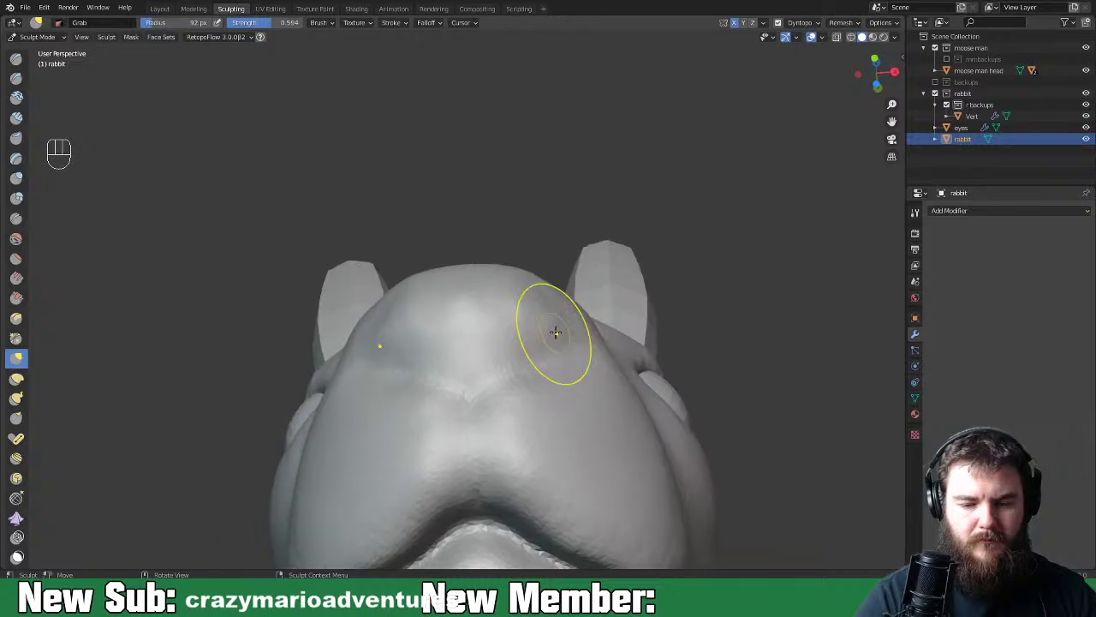
left_click_drag(526, 319, 481, 332)
Adjust the nose tip's side profile with short Grab brush strokes
middle_click_drag(553, 317, 426, 416)
left_click_drag(366, 446, 369, 446)
mouse_move(371, 450)
left_mouse_down()
mouse_move(368, 467)
mouse_move(396, 440)
left_mouse_up()
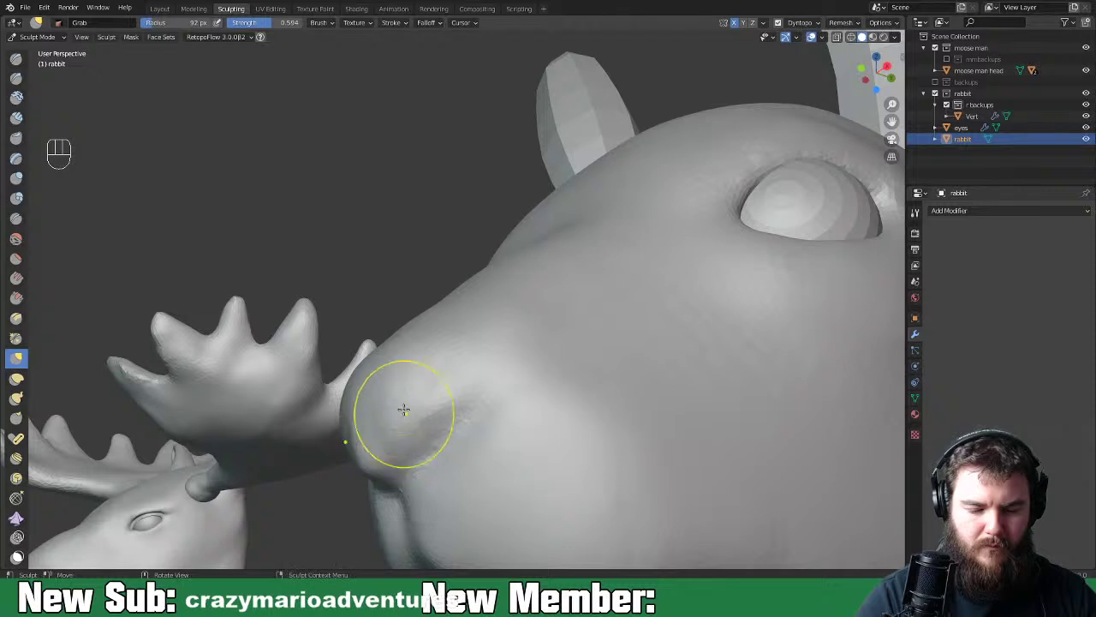
Carve slanted nostrils into both sides of the nose's underside with the Crease brush at a 52 px radius
middle_click_drag(429, 429, 514, 431)
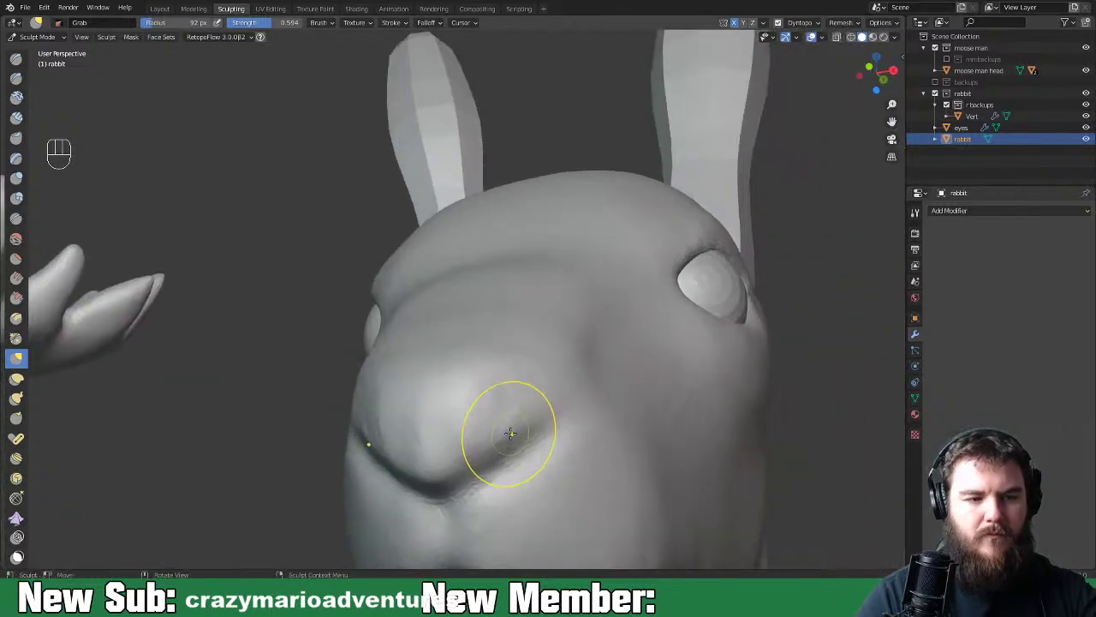
key("space")
key("space")
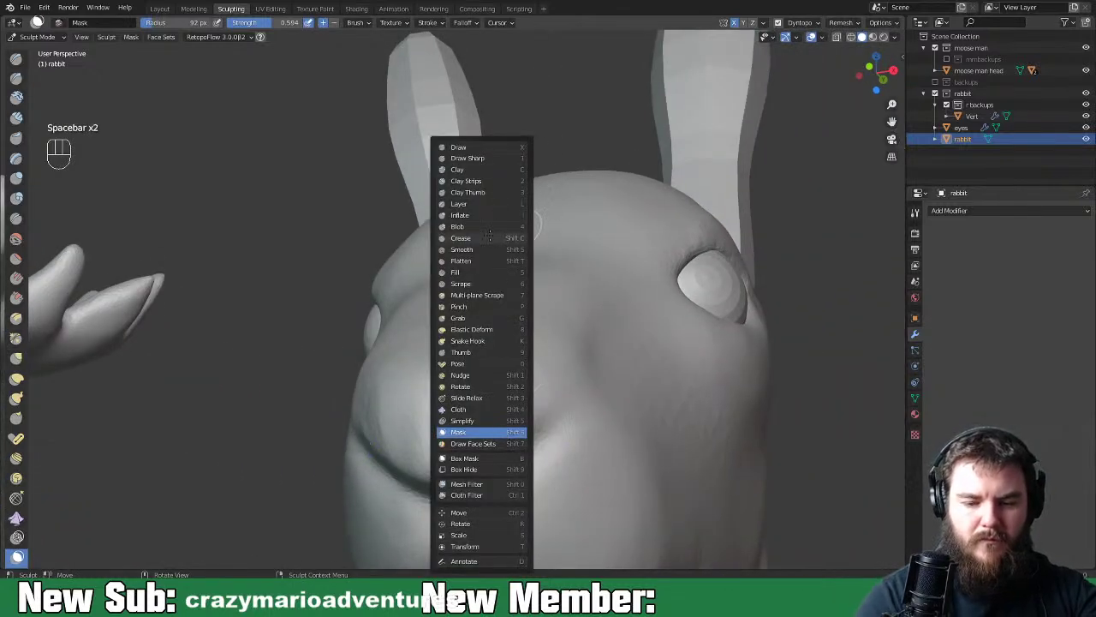
left_click(463, 238)
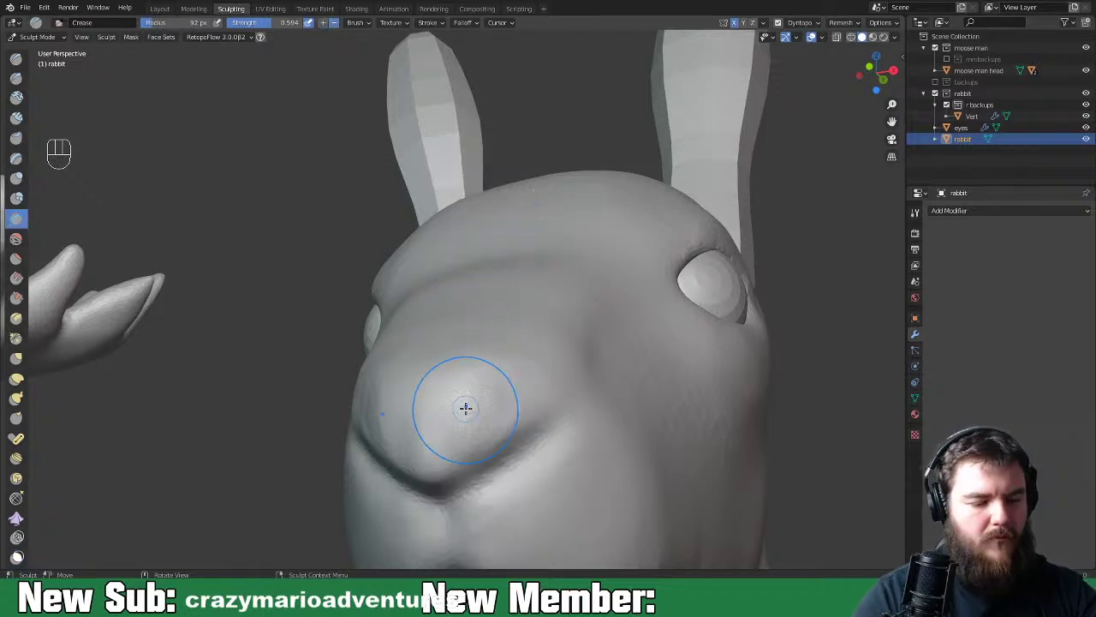
middle_click_drag(488, 386, 503, 353)
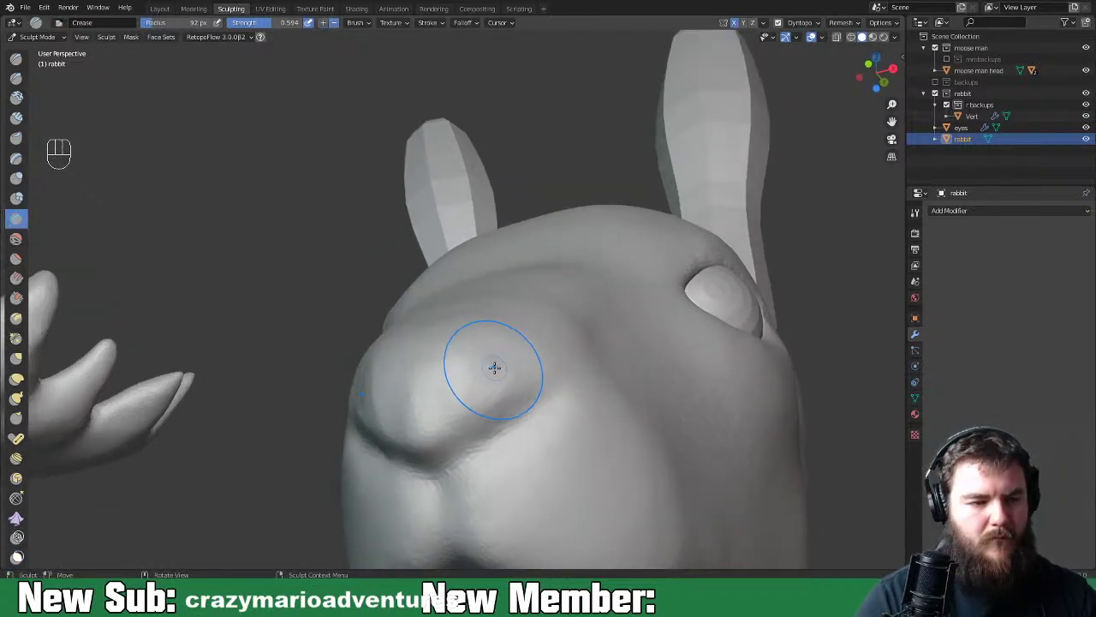
key("f")
left_click(454, 368)
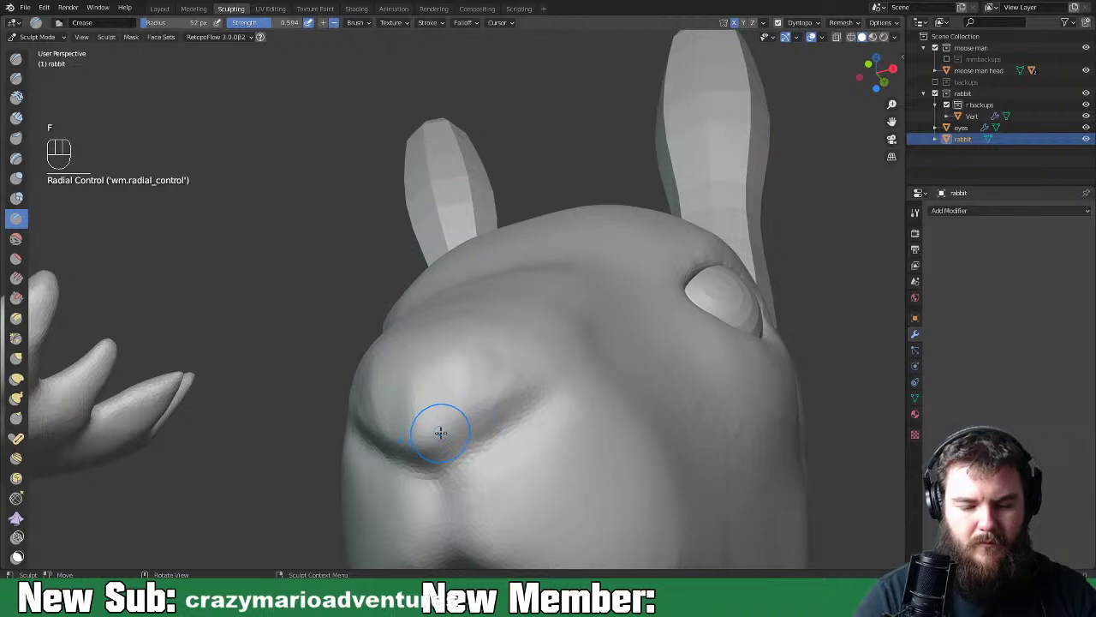
middle_click_drag(455, 420, 483, 399)
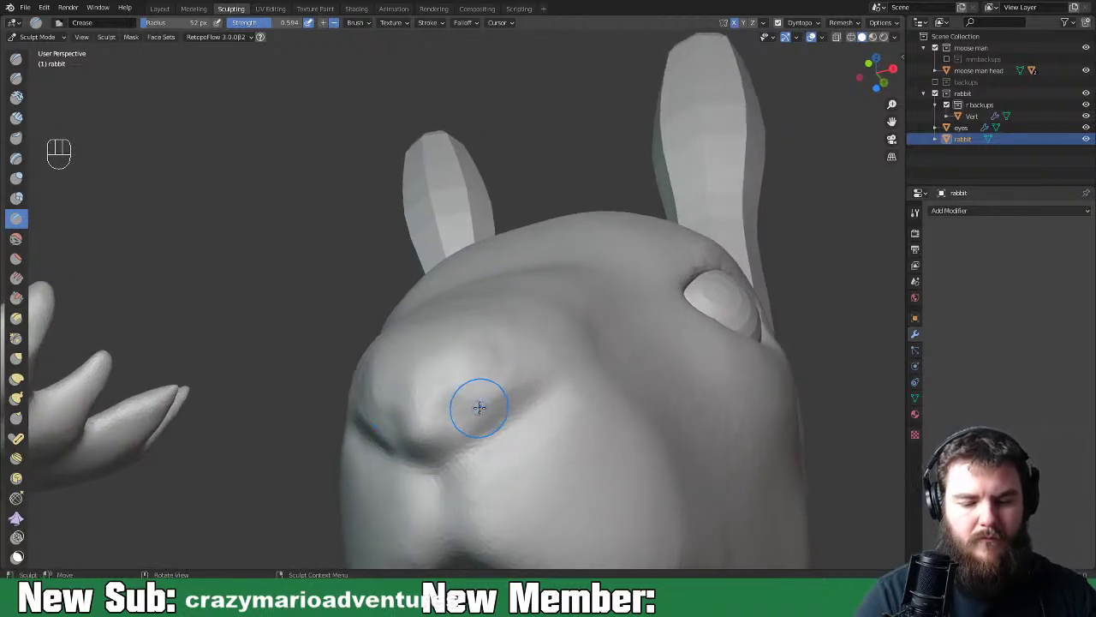
key("ctrl+equal")
key("ctrl+equal")
middle_click_drag(509, 423, 500, 365, "shift")
mouse_move(476, 427)
left_mouse_down()
mouse_move(497, 389)
mouse_move(458, 437)
mouse_move(476, 412)
left_mouse_up()
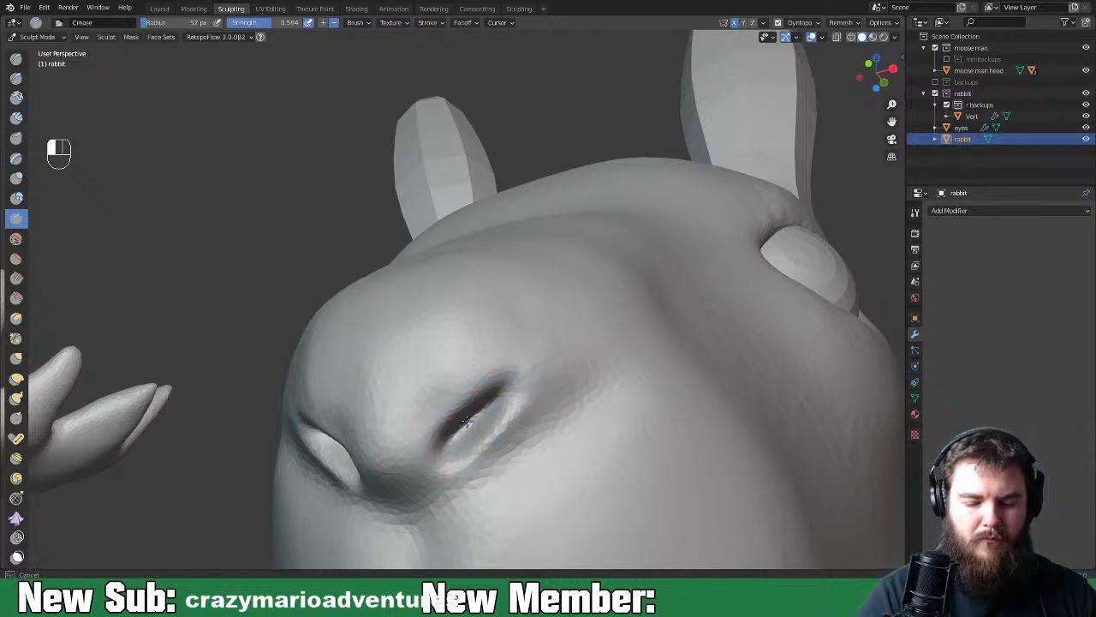
Examine the nostrils and the overall proportions of the rabbit's head from several angles and distances
mouse_move(546, 380)
middle_mouse_down()
mouse_move(472, 403)
mouse_move(521, 409)
mouse_move(537, 373)
middle_mouse_up()
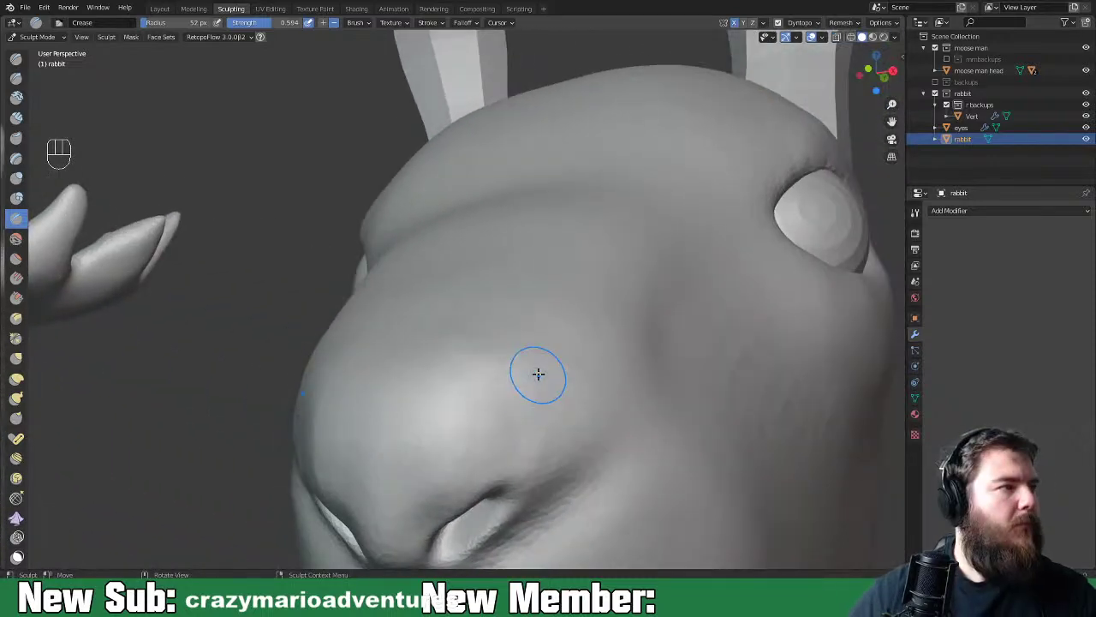
scroll(215, 477, "down", 5)
middle_click_drag(628, 451, 641, 511)
scroll(488, 478, "up", 3)
scroll(642, 511, "down", 8)
middle_click_drag(578, 442, 641, 438)
scroll(557, 433, "up", 6)
middle_click_drag(559, 391, 481, 392)
scroll(458, 412, "up", 2)
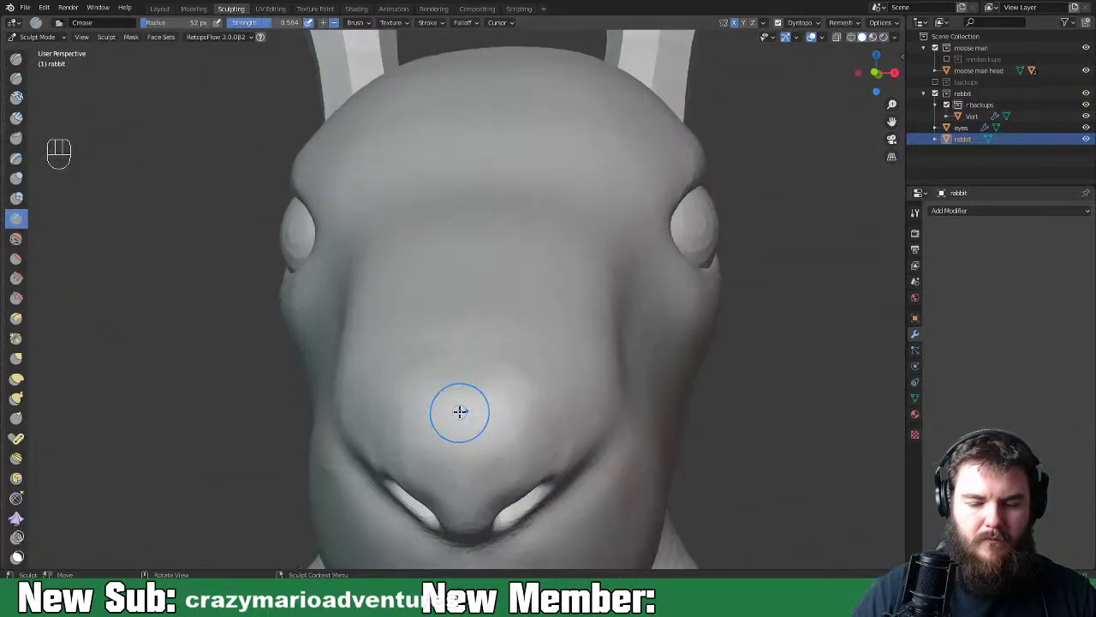
Build up the nose between and around the nostrils with the Clay Strips brush and smooth the surface
scroll(584, 452, "up", 1)
mouse_move(587, 453)
middle_mouse_down()
mouse_move(588, 371)
mouse_move(607, 421)
middle_mouse_up()
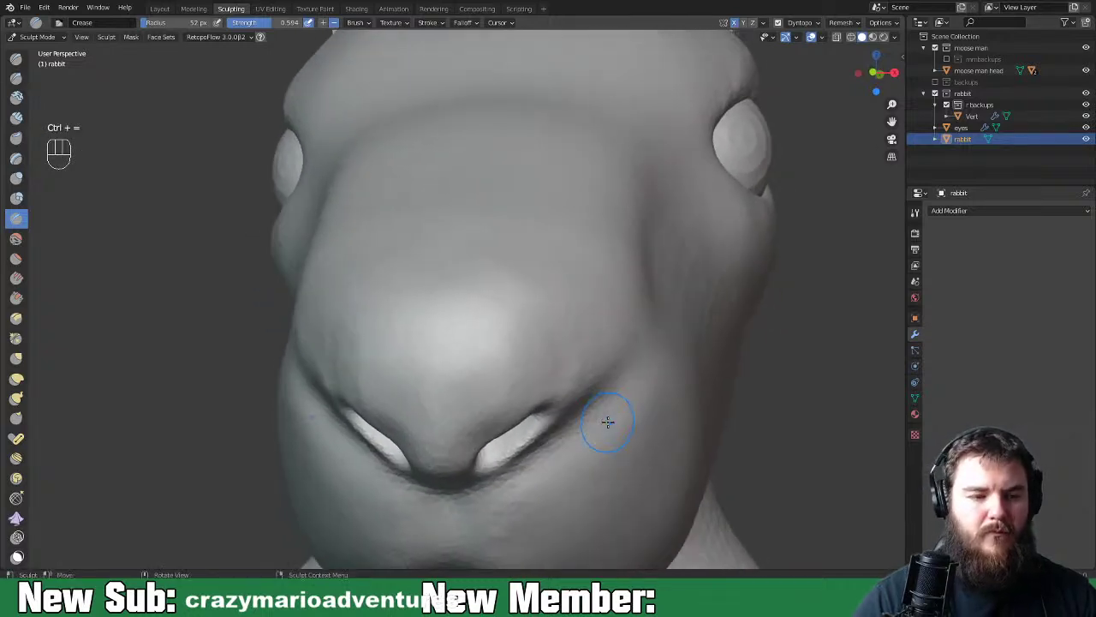
key("space")
key("space")
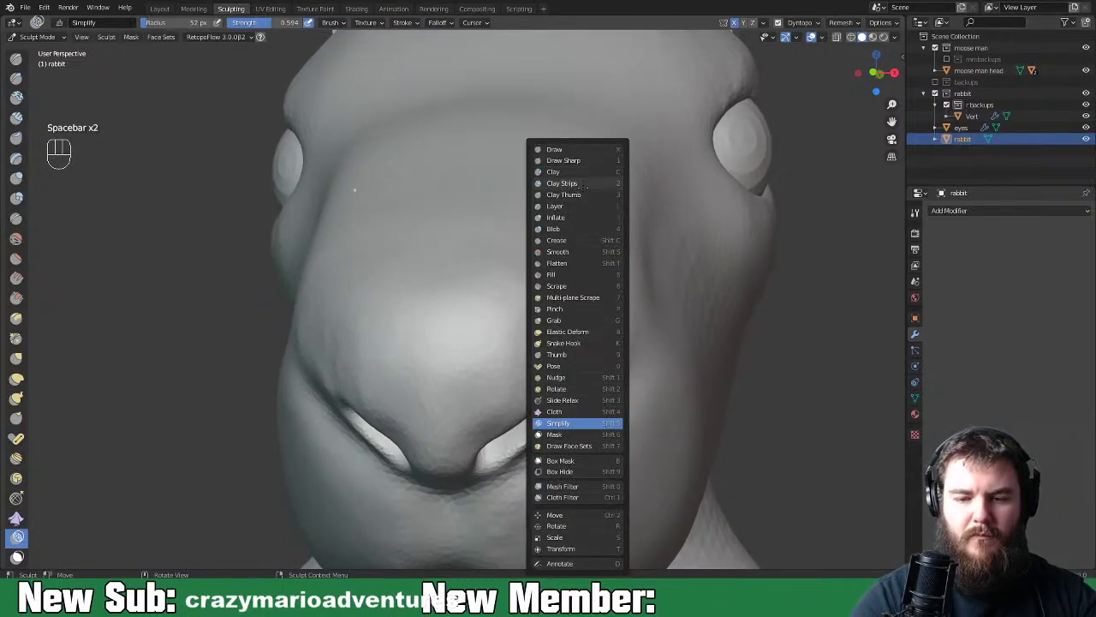
left_click(575, 184)
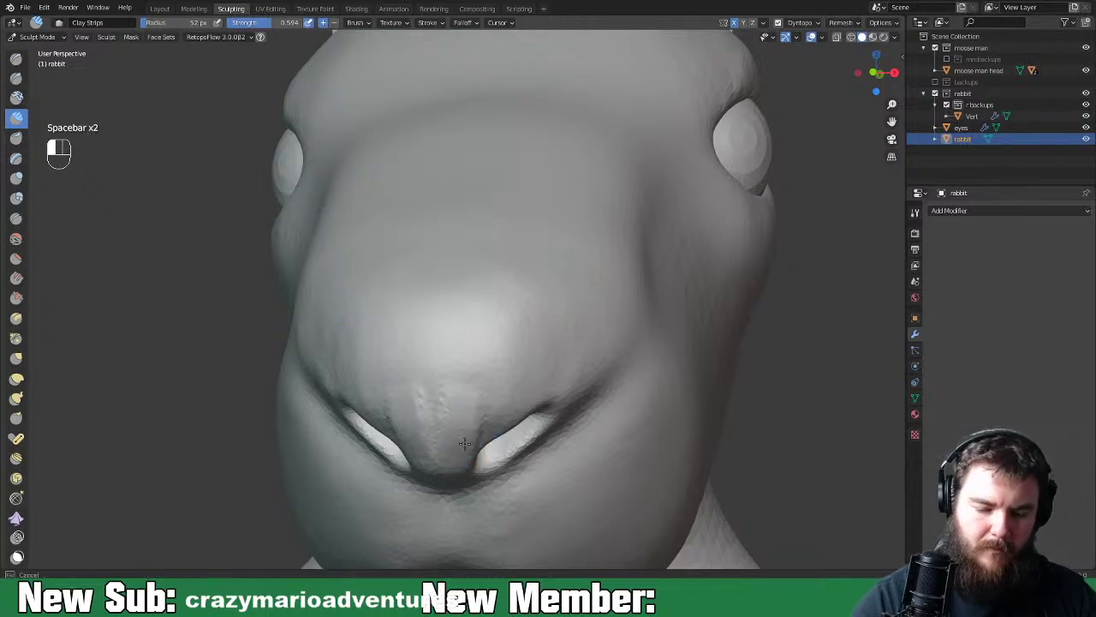
mouse_move(556, 408)
left_mouse_down()
mouse_move(489, 368)
mouse_move(443, 388)
mouse_move(432, 428)
mouse_move(497, 418)
mouse_move(543, 369)
mouse_move(574, 358)
mouse_move(564, 353)
mouse_move(502, 375)
mouse_move(457, 418)
left_mouse_up()
mouse_move(572, 405)
middle_mouse_down()
mouse_move(512, 394)
mouse_move(530, 386)
mouse_move(509, 416)
mouse_move(570, 416)
mouse_move(588, 391)
mouse_move(622, 382)
mouse_move(651, 394)
mouse_move(636, 407)
mouse_move(538, 386)
middle_mouse_up()
mouse_move(539, 386)
left_mouse_down()
mouse_move(567, 366)
mouse_move(641, 345)
mouse_move(584, 312)
left_mouse_up()
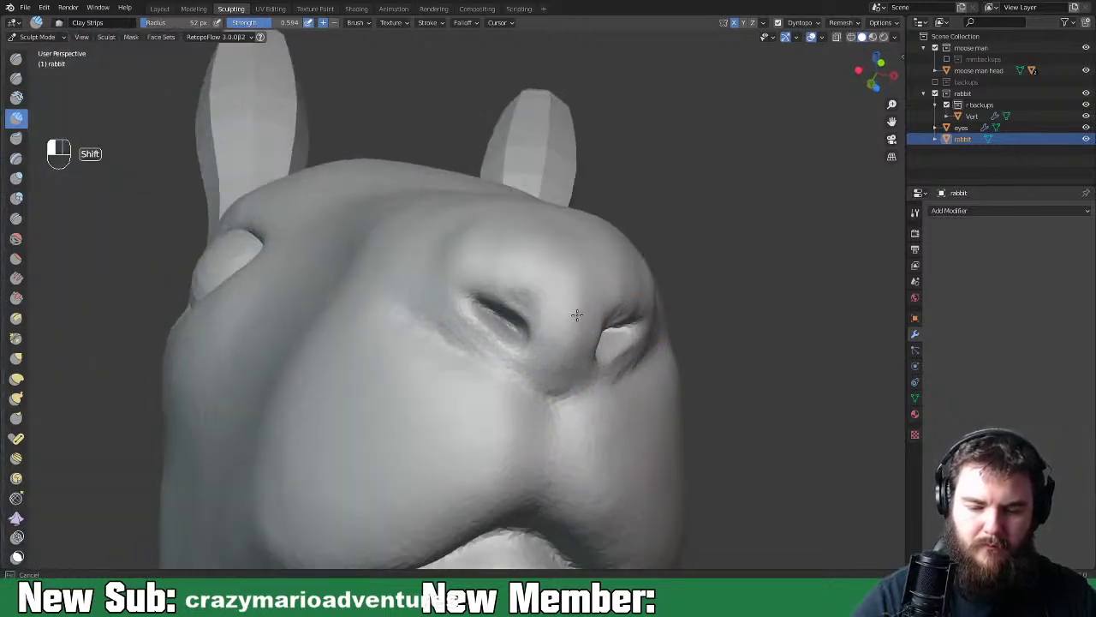
Reshape the underside of the nose around the nostrils with the Grab brush at a 118 px radius
middle_click_drag(607, 374, 517, 398)
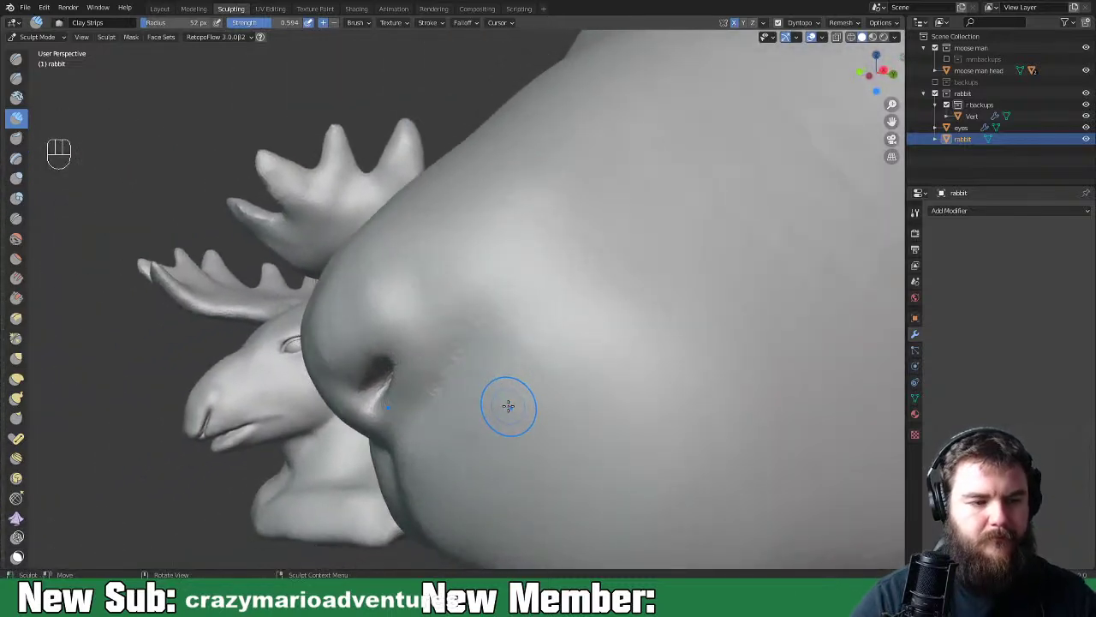
key("space")
key("space")
left_click(508, 404)
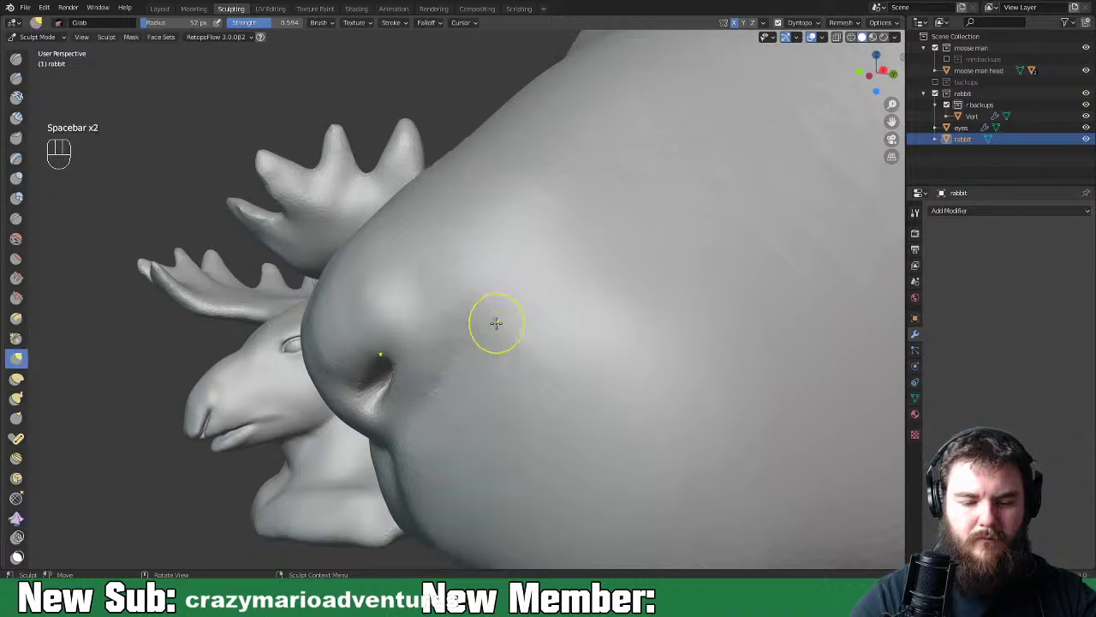
key("f")
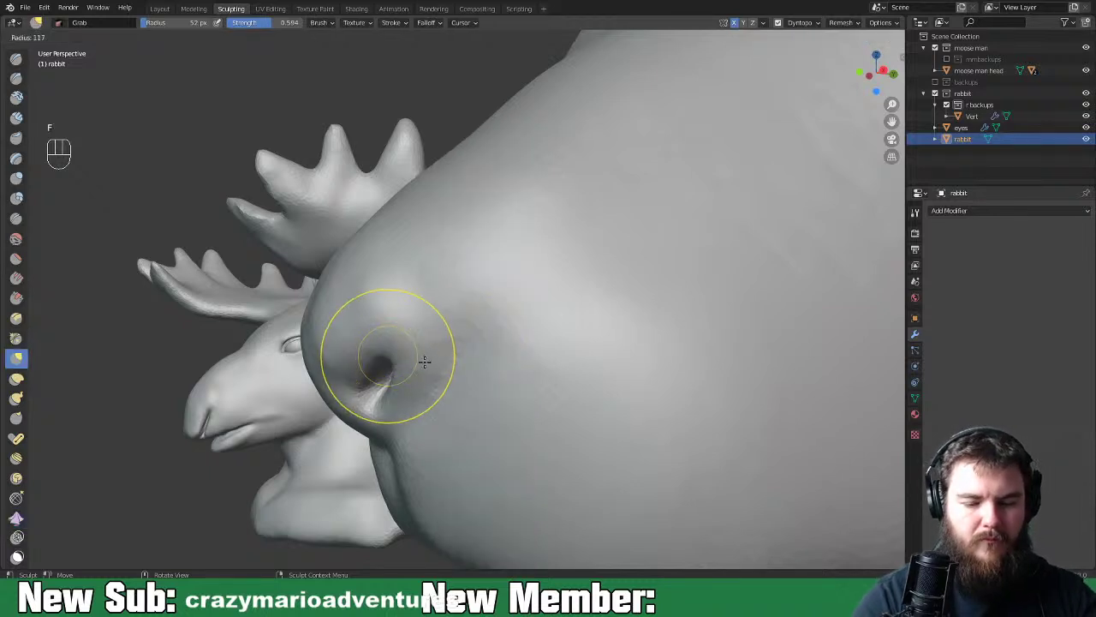
left_click(420, 361)
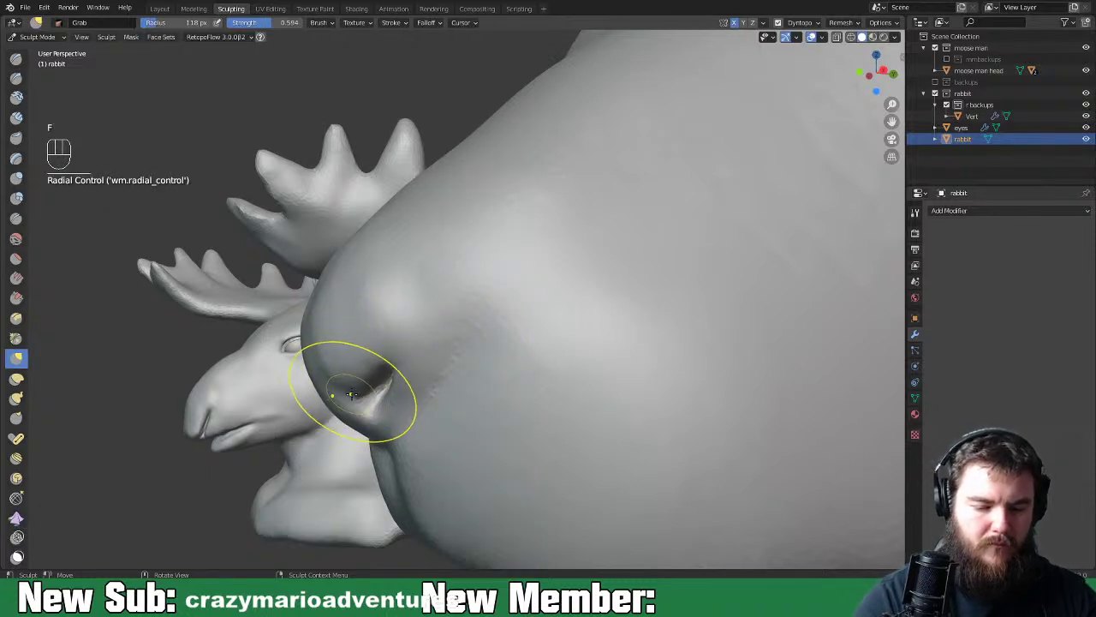
mouse_move(388, 412)
left_mouse_down()
mouse_move(366, 392)
mouse_move(341, 401)
mouse_move(380, 354)
left_mouse_up()
Smooth the surface over the top of the nose and beside the nostrils
mouse_move(379, 354)
middle_mouse_down()
mouse_move(660, 362)
mouse_move(617, 345)
mouse_move(536, 342)
middle_mouse_up()
mouse_move(470, 372)
middle_mouse_down()
mouse_move(504, 314)
mouse_move(532, 170)
middle_mouse_up()
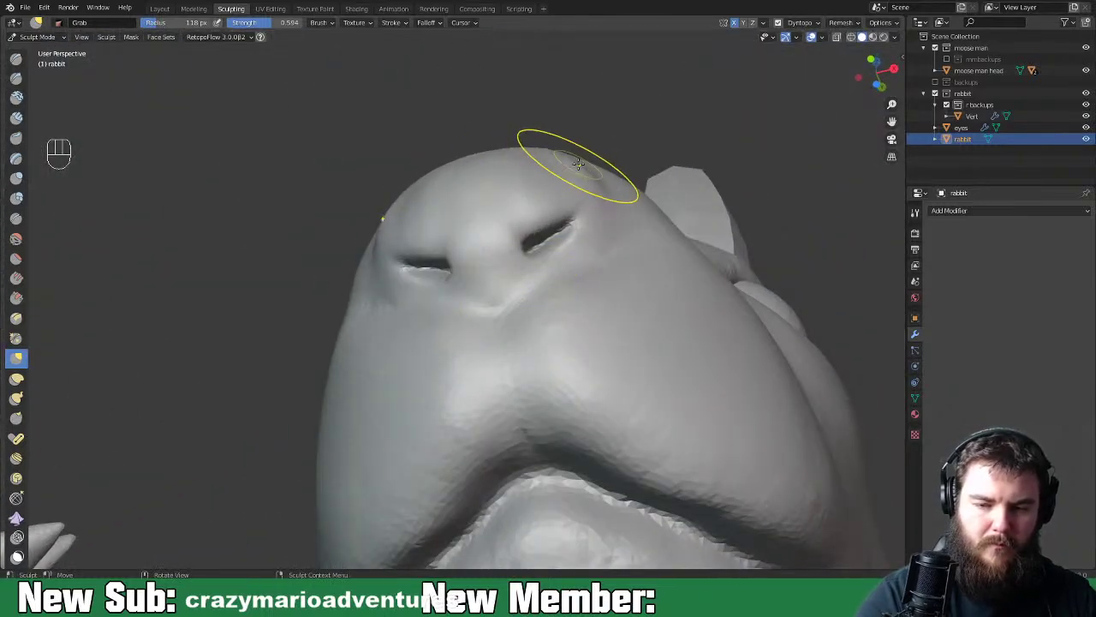
mouse_move(557, 237)
middle_mouse_down()
mouse_move(514, 299)
mouse_move(521, 317)
middle_mouse_up()
left_click_drag(467, 298, 445, 291, "shift")
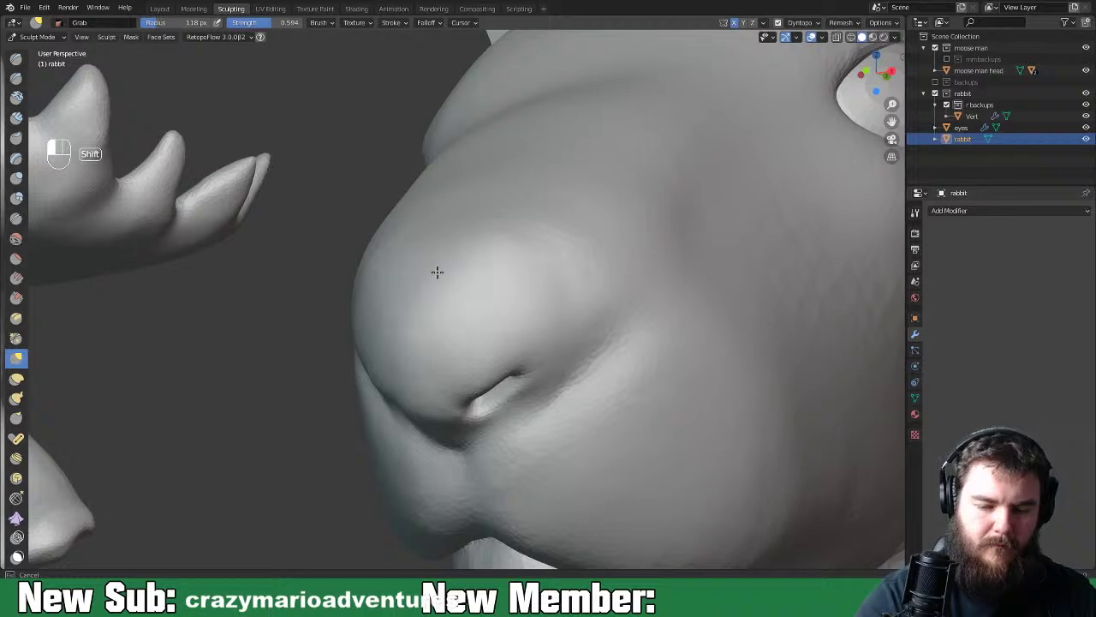
left_click_drag(543, 293, 611, 391, "shift")
Examine the rabbit's muzzle, mouth and overall face proportions from below and from the front
scroll(725, 330, "down", 4)
mouse_move(724, 330)
middle_mouse_down()
mouse_move(509, 278)
mouse_move(558, 294)
mouse_move(483, 293)
mouse_move(545, 302)
mouse_move(477, 335)
mouse_move(467, 330)
mouse_move(563, 215)
mouse_move(469, 225)
middle_mouse_up()
scroll(445, 335, "up", 3)
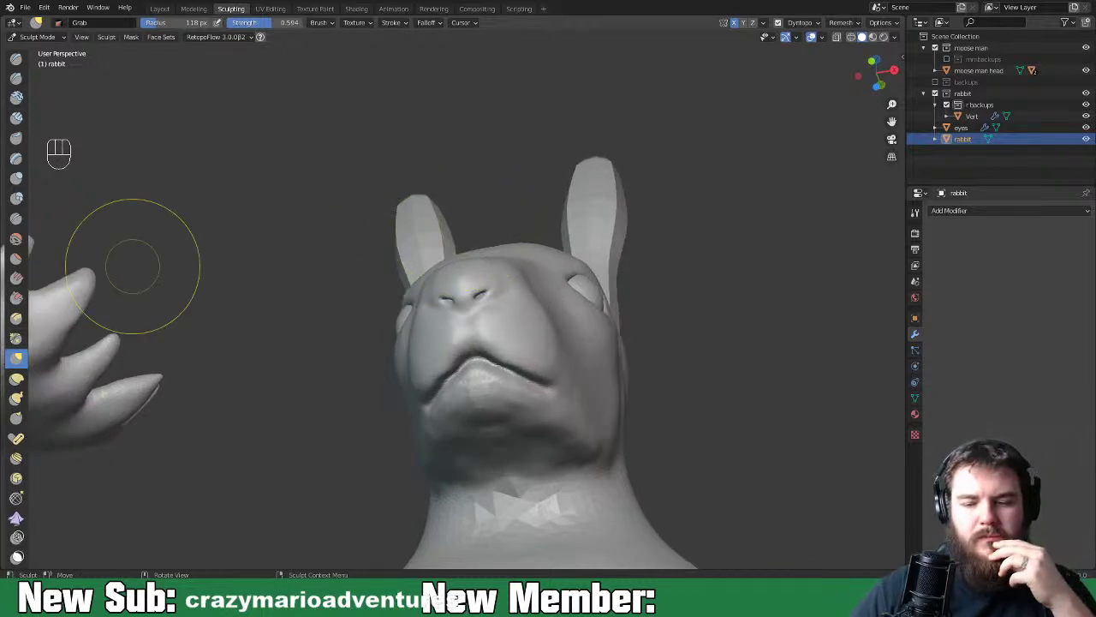
middle_click_drag(710, 525, 611, 380)
scroll(707, 384, "down", 2)
scroll(541, 382, "down", 1)
scroll(675, 391, "down", 1)
scroll(611, 379, "up", 4)
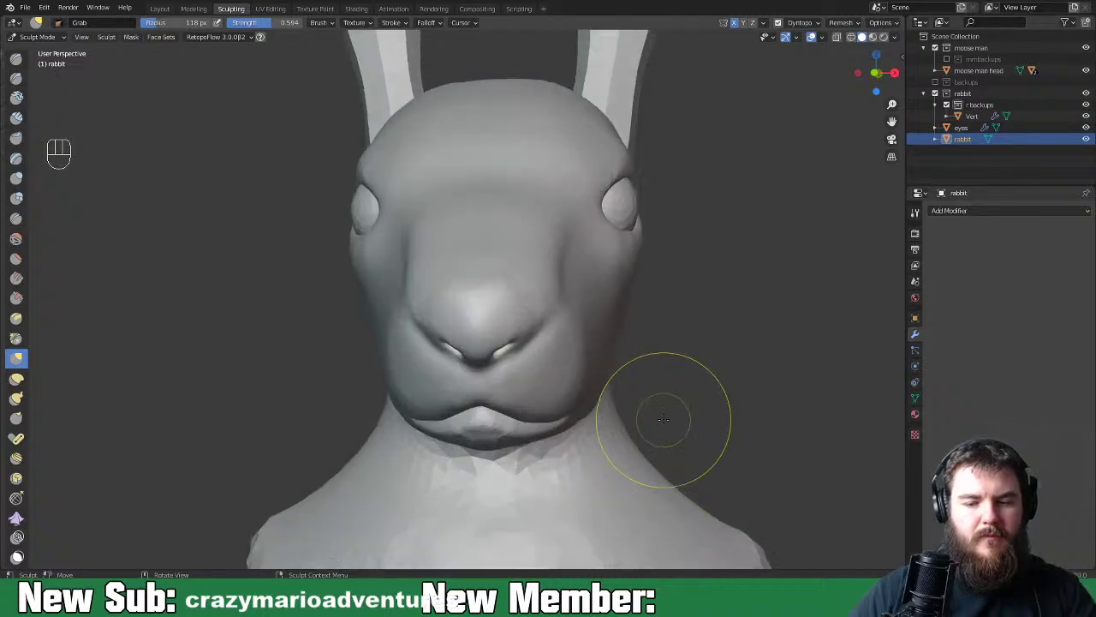
middle_click_drag(656, 417, 560, 267, "shift")
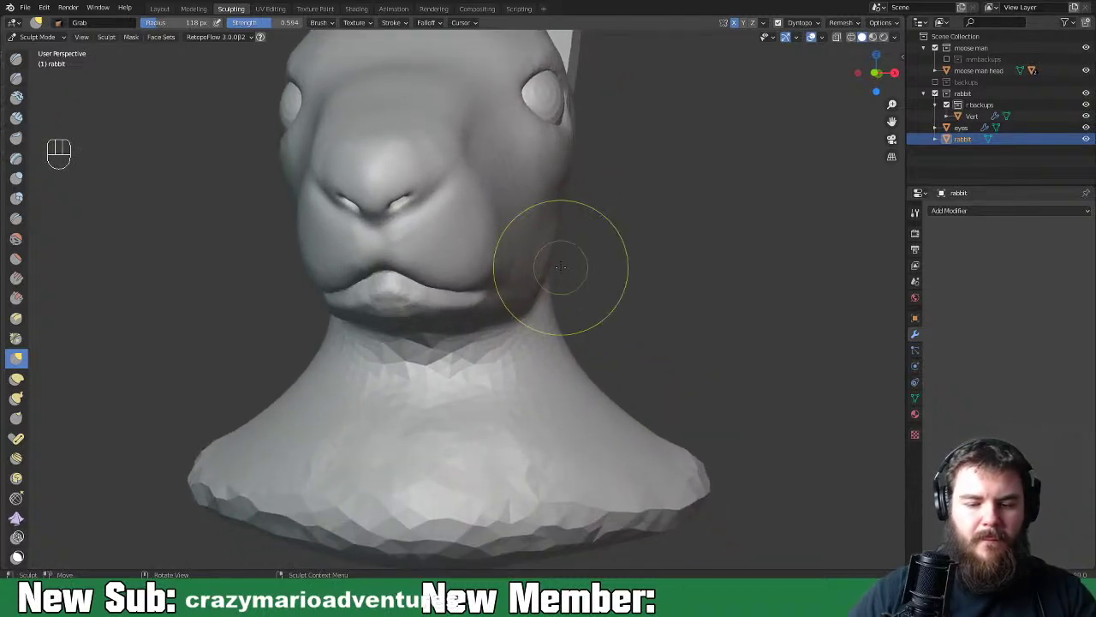
mouse_move(632, 384)
middle_mouse_down()
mouse_move(666, 416)
mouse_move(630, 307)
middle_mouse_up()
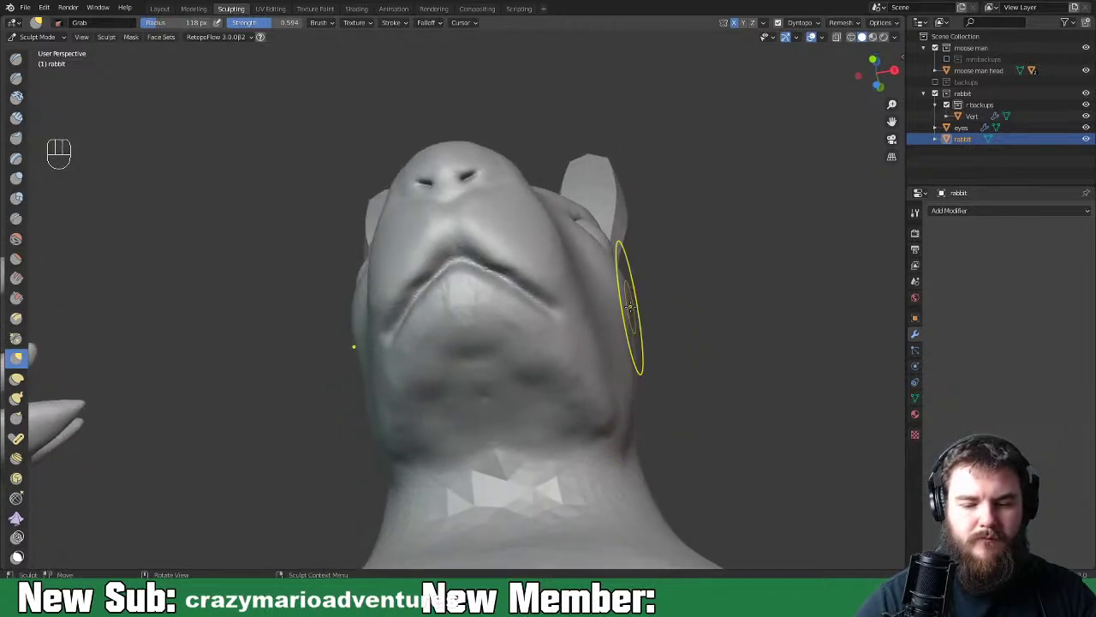
Build up the lower lip and chin with the Clay Strips brush at a 118 px radius and smooth the surface
key("ctrl+equal")
key("ctrl+equal")
key("ctrl+equal")
key("ctrl+equal")
key("ctrl+equal")
key("ctrl+equal")
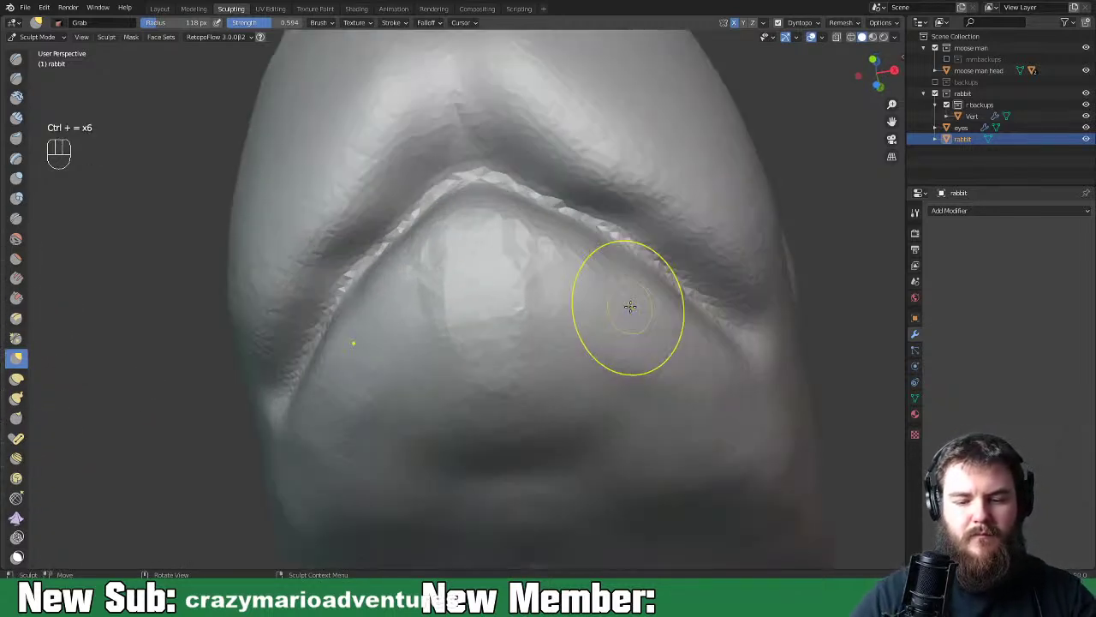
key("ctrl+equal")
key("ctrl+equal")
key("ctrl+minus")
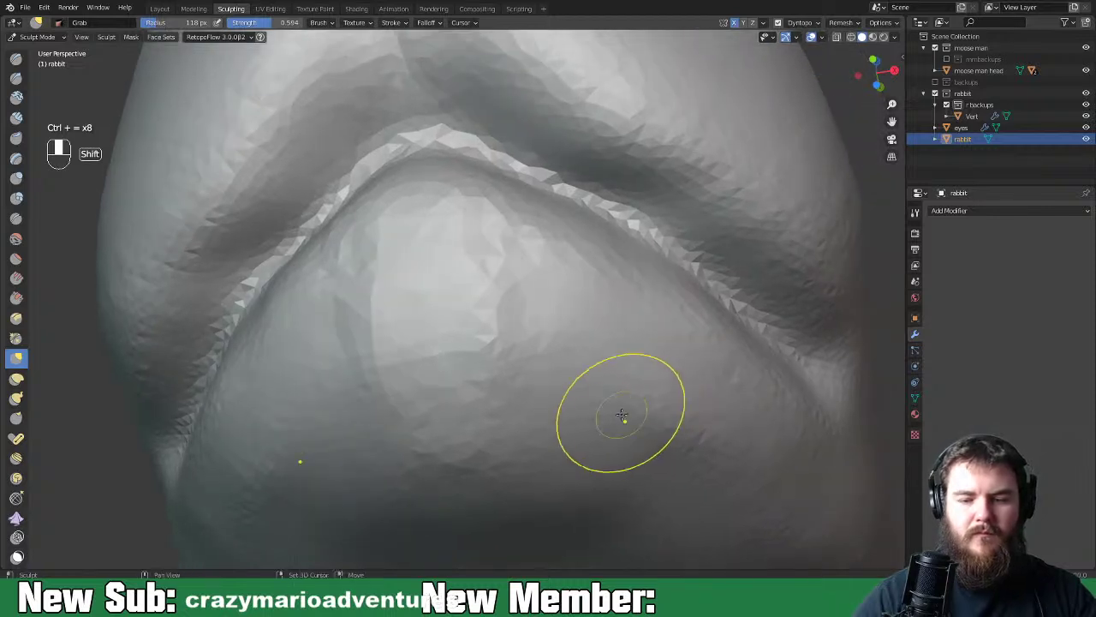
key("ctrl+minus")
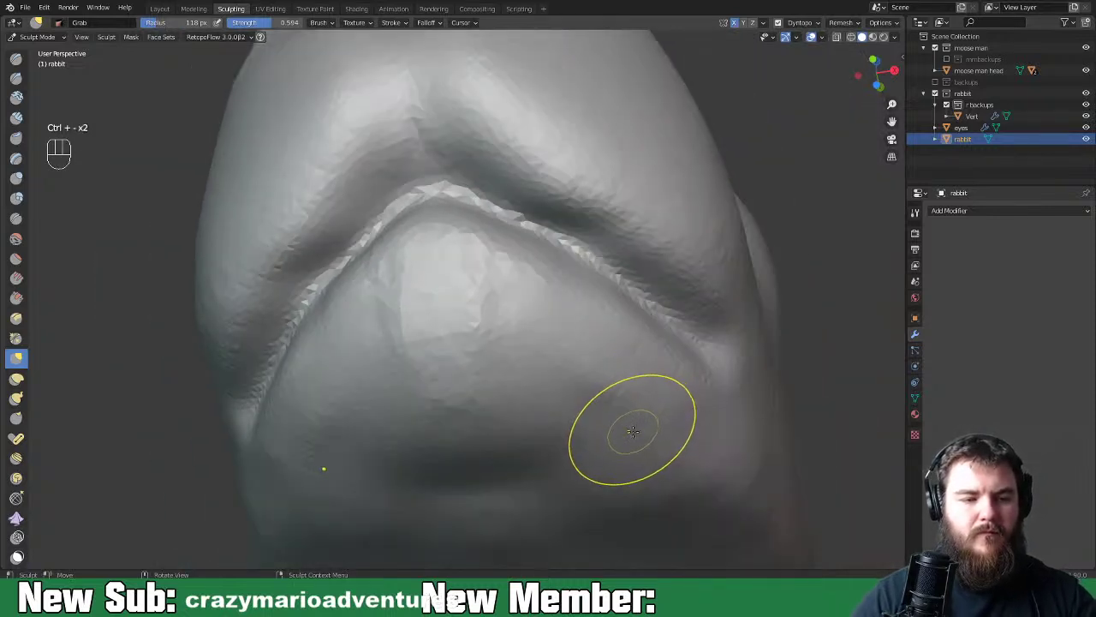
key("space")
key("space")
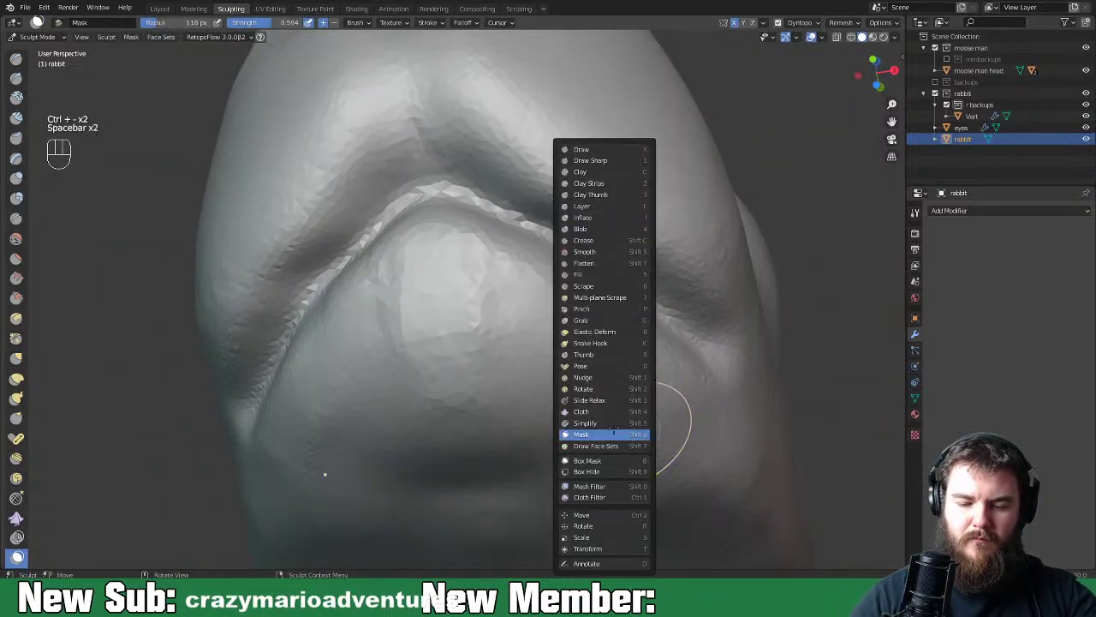
left_click(610, 183)
mouse_move(472, 286)
left_mouse_down()
mouse_move(479, 338)
mouse_move(463, 334)
mouse_move(540, 299)
mouse_move(532, 348)
mouse_move(497, 403)
mouse_move(548, 394)
mouse_move(608, 419)
mouse_move(678, 427)
mouse_move(685, 469)
mouse_move(710, 495)
left_mouse_up()
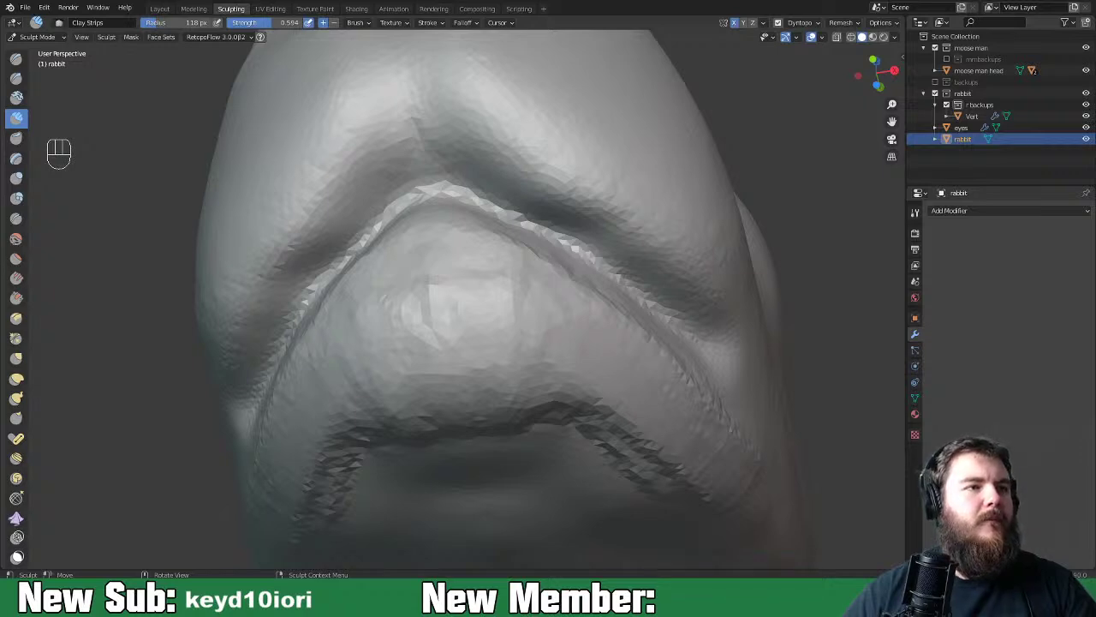
mouse_move(579, 458)
left_mouse_down()
mouse_move(591, 421)
mouse_move(561, 419)
mouse_move(524, 320)
mouse_move(614, 395)
mouse_move(489, 264)
mouse_move(470, 311)
mouse_move(594, 303)
mouse_move(720, 460)
left_mouse_up()
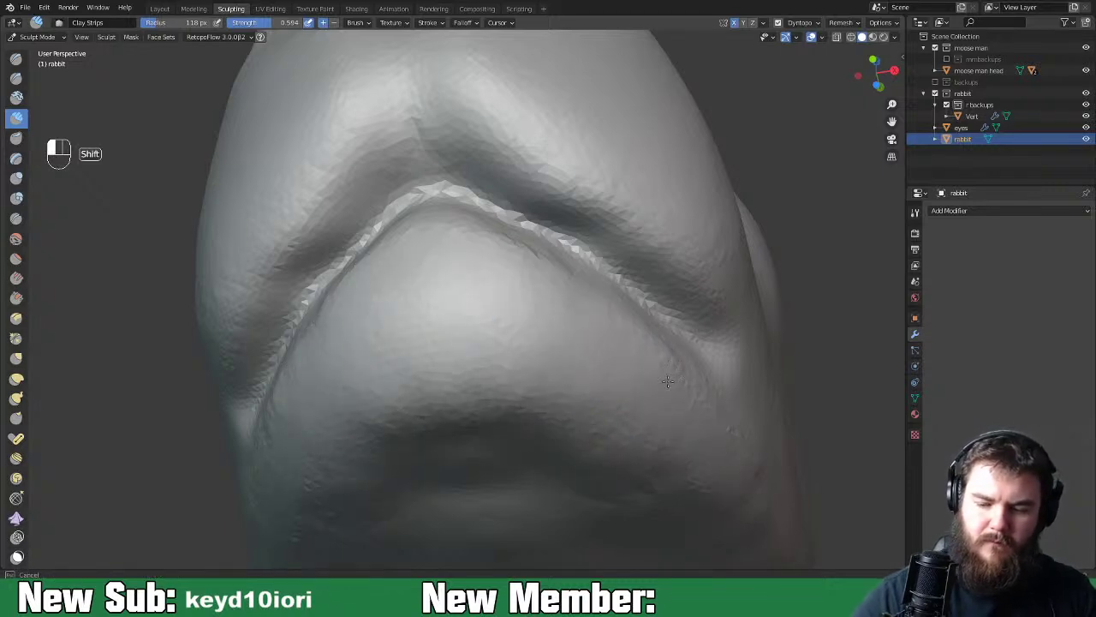
mouse_move(689, 386)
left_mouse_down("shift")
mouse_move(591, 301)
mouse_move(565, 310)
left_mouse_up("shift")
Shape the chin and lower lip with the Grab brush from several angles and smooth the underside of the jaw
middle_click_drag(666, 380, 611, 454)
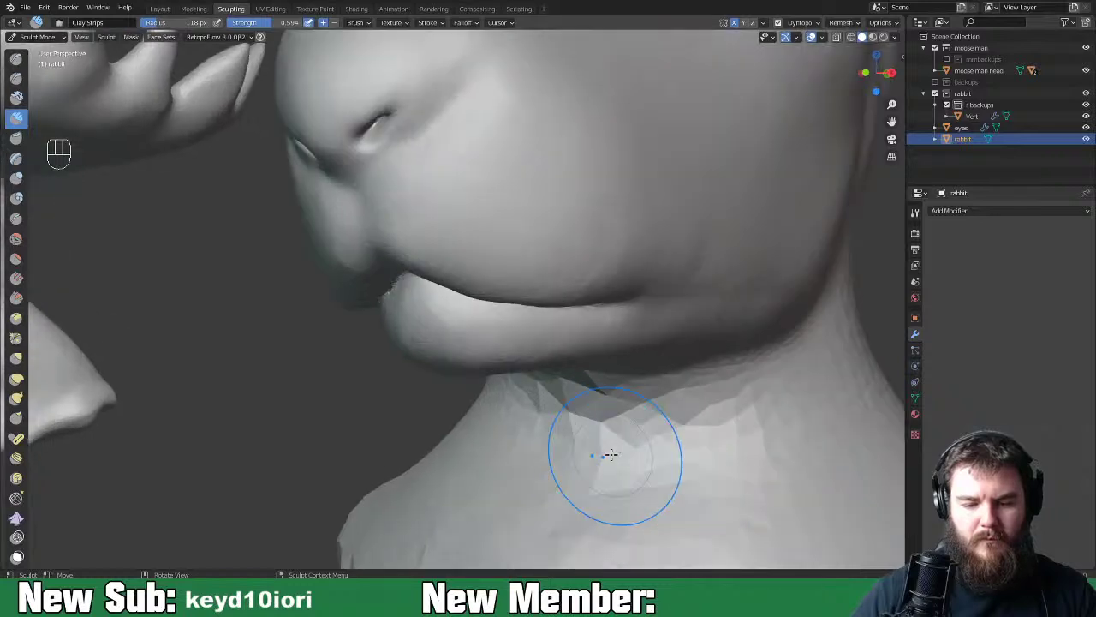
key("space")
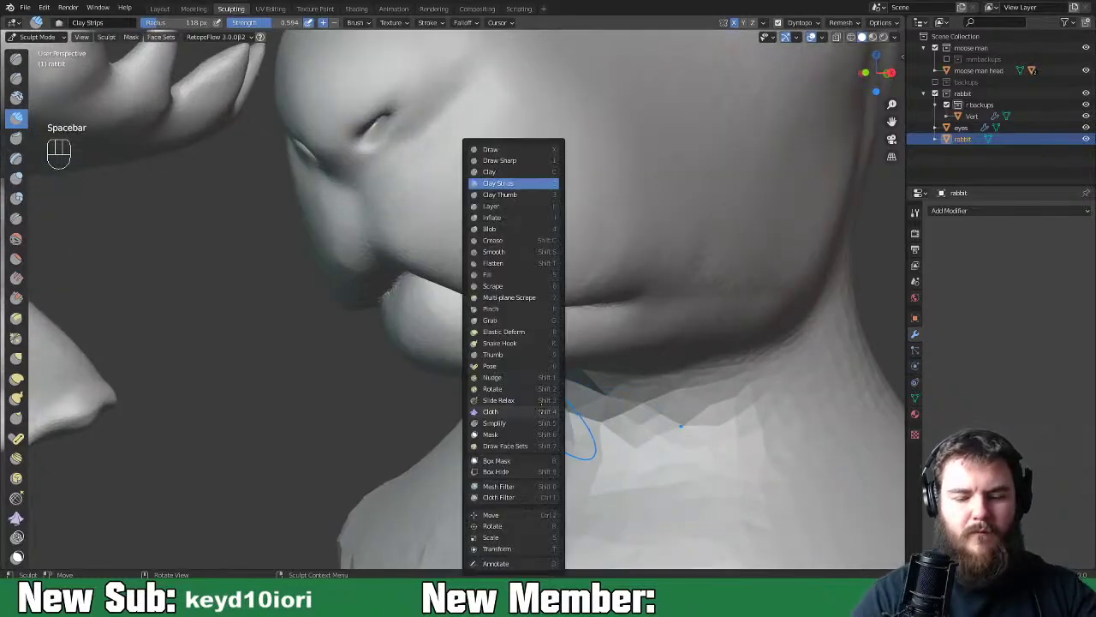
key("space")
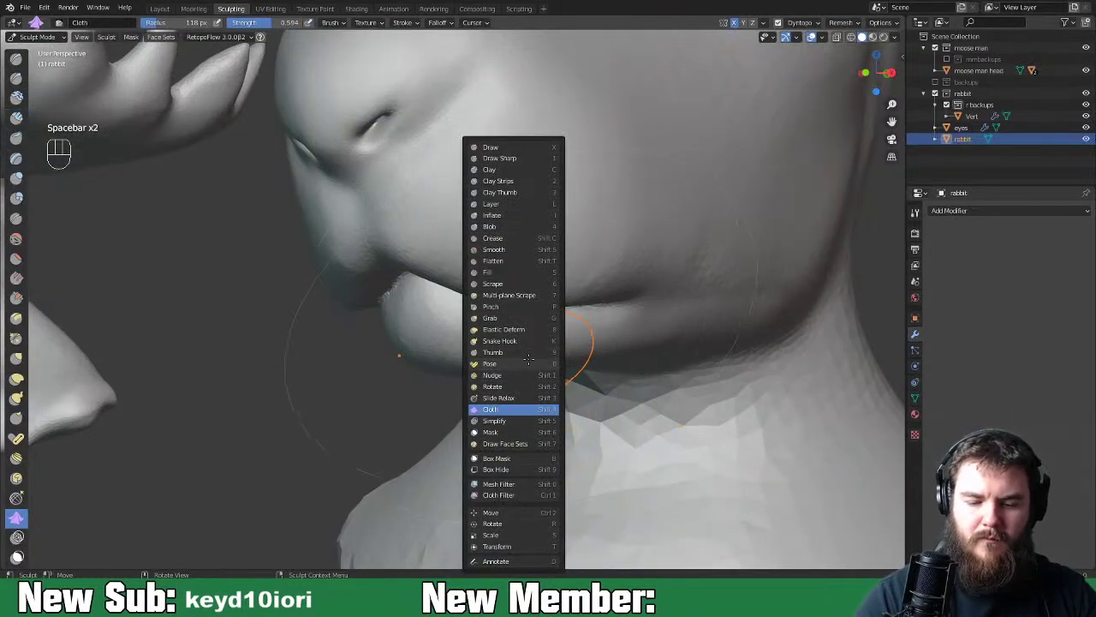
left_click(528, 318)
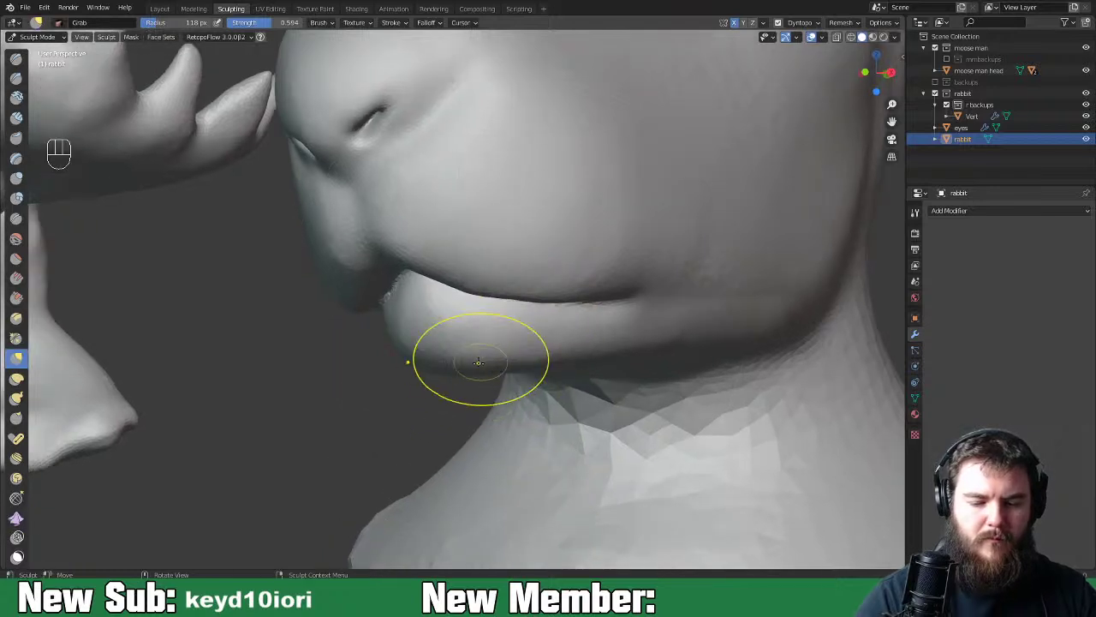
left_click_drag(436, 365, 448, 363)
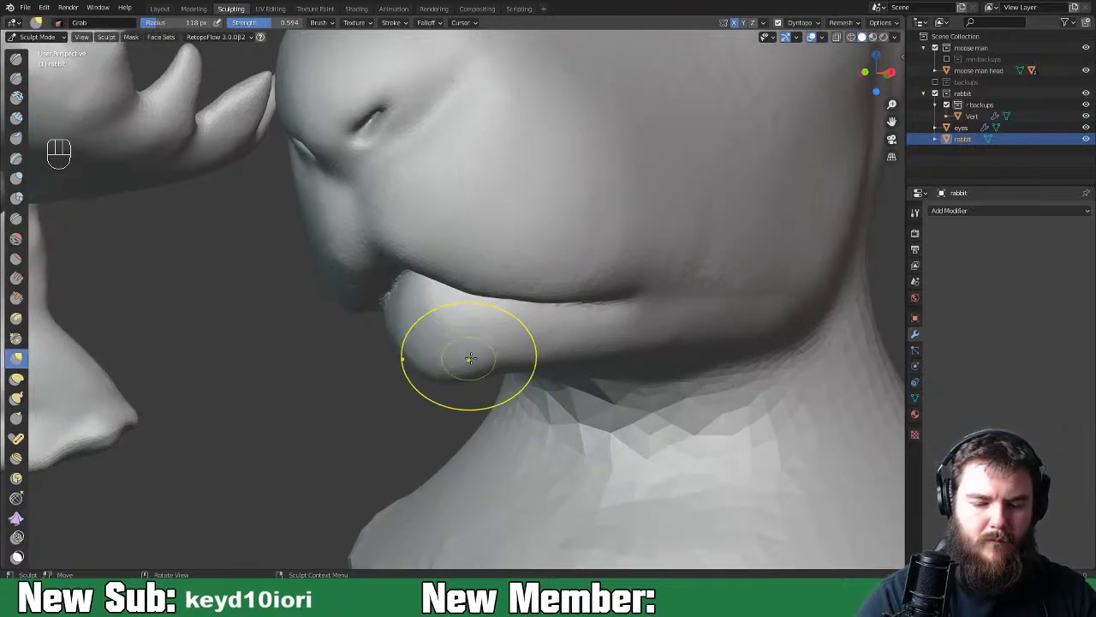
middle_click_drag(511, 353, 526, 368)
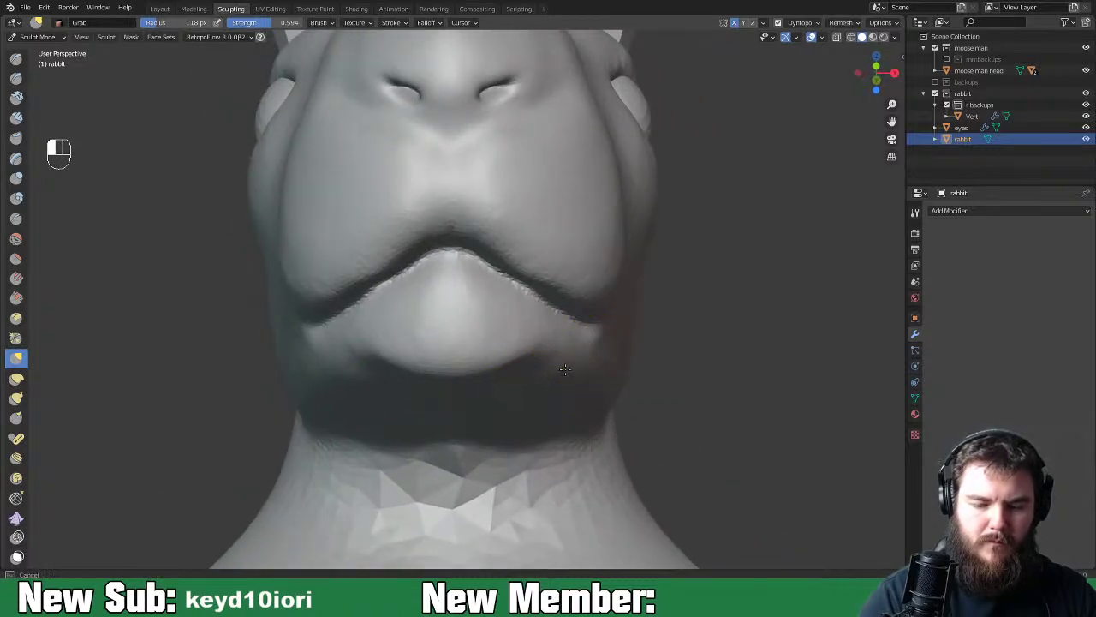
middle_click_drag(567, 364, 520, 381)
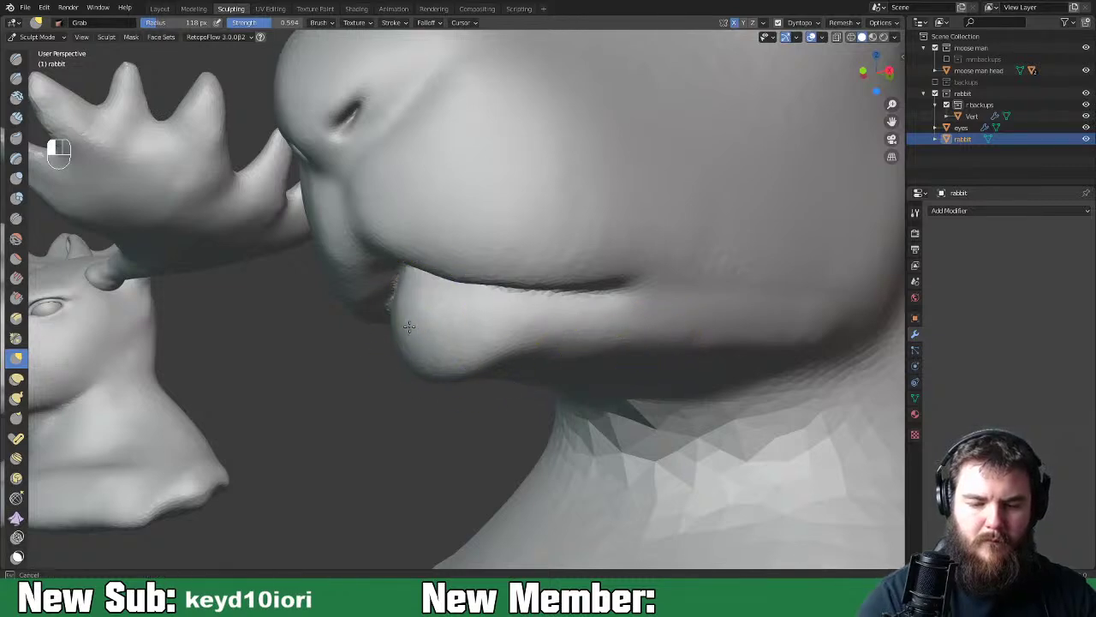
mouse_move(428, 343)
middle_mouse_down()
mouse_move(417, 340)
mouse_move(570, 331)
mouse_move(581, 269)
mouse_move(499, 354)
middle_mouse_up()
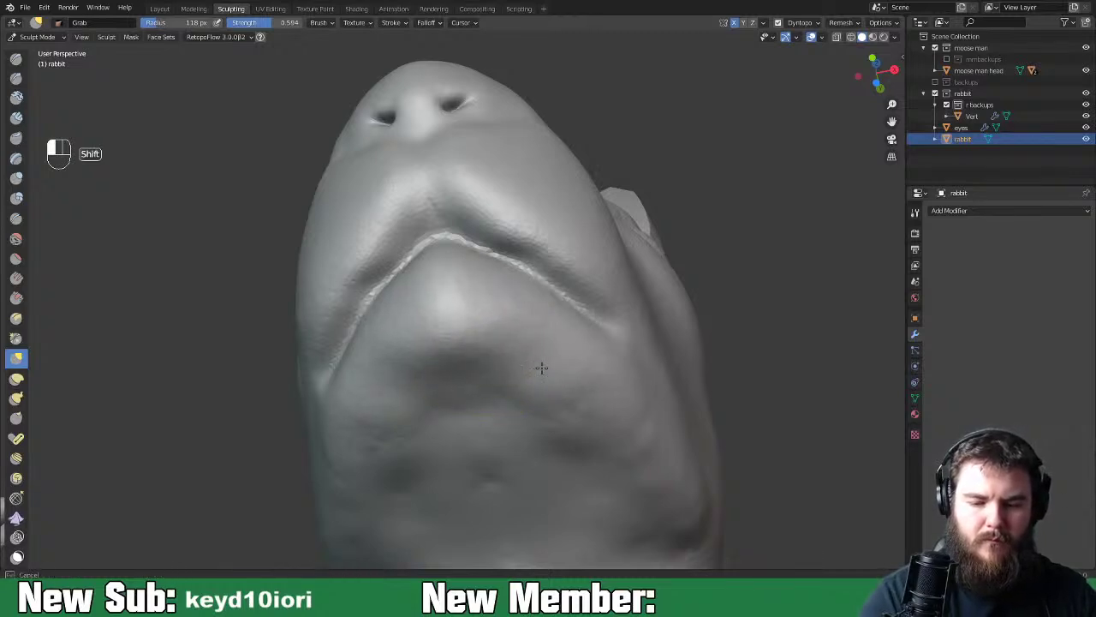
middle_click_drag(734, 337, 673, 392)
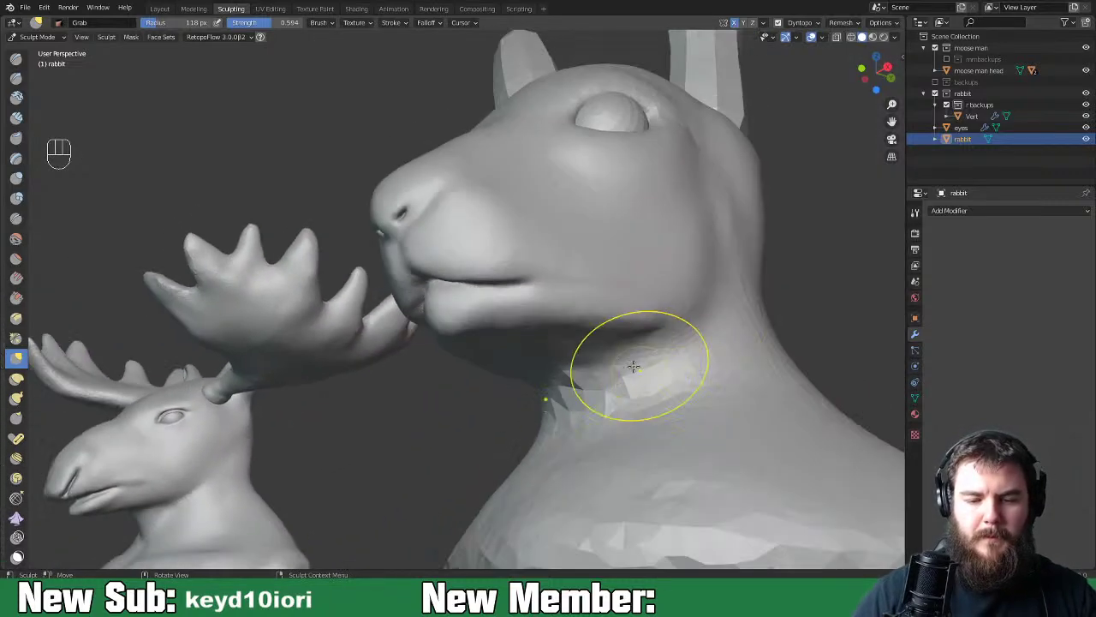
Switch to Object Mode and apply smooth shading to the rabbit's eyes
scroll(634, 366, "down", 5)
middle_click_drag(534, 343, 576, 389)
middle_click_drag(538, 361, 503, 416, "shift")
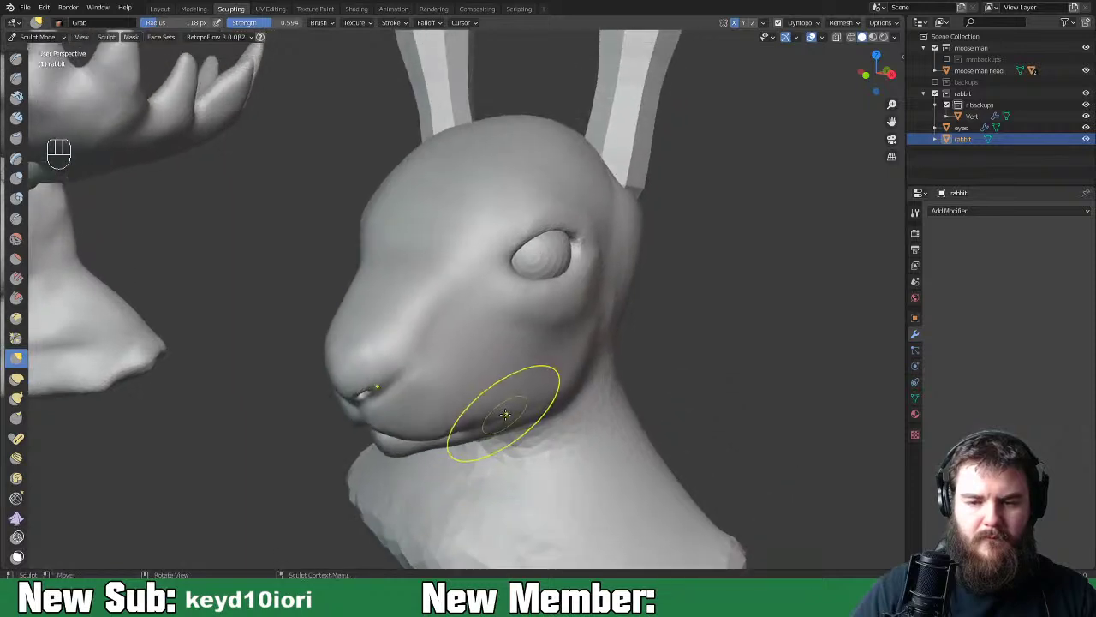
key("ctrl+Tab")
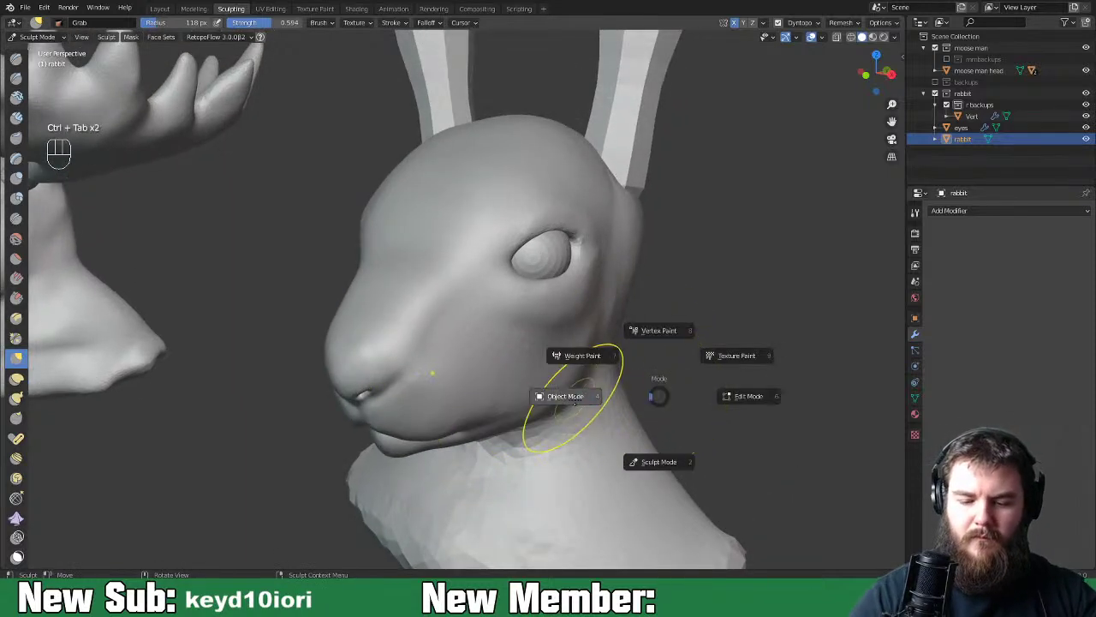
left_click(560, 396)
left_click(561, 257)
right_click(634, 325)
left_click(633, 327)
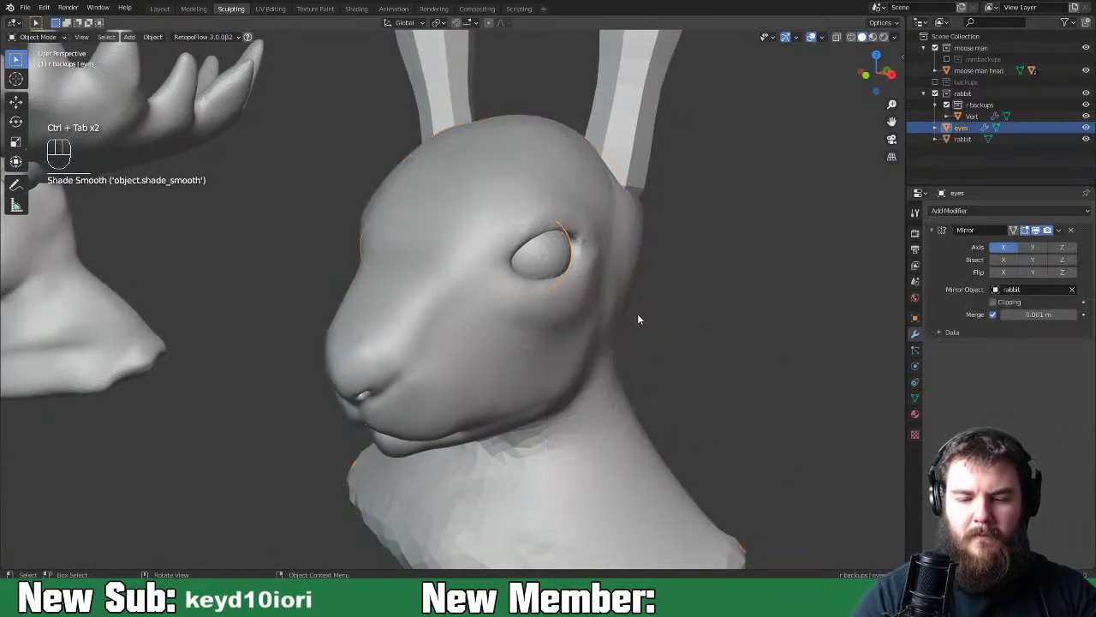
Duplicate the ear object in place and move the original out of the r backups collection into the rabbit collection
mouse_move(654, 333)
middle_mouse_down()
mouse_move(749, 314)
mouse_move(734, 298)
mouse_move(668, 318)
middle_mouse_up()
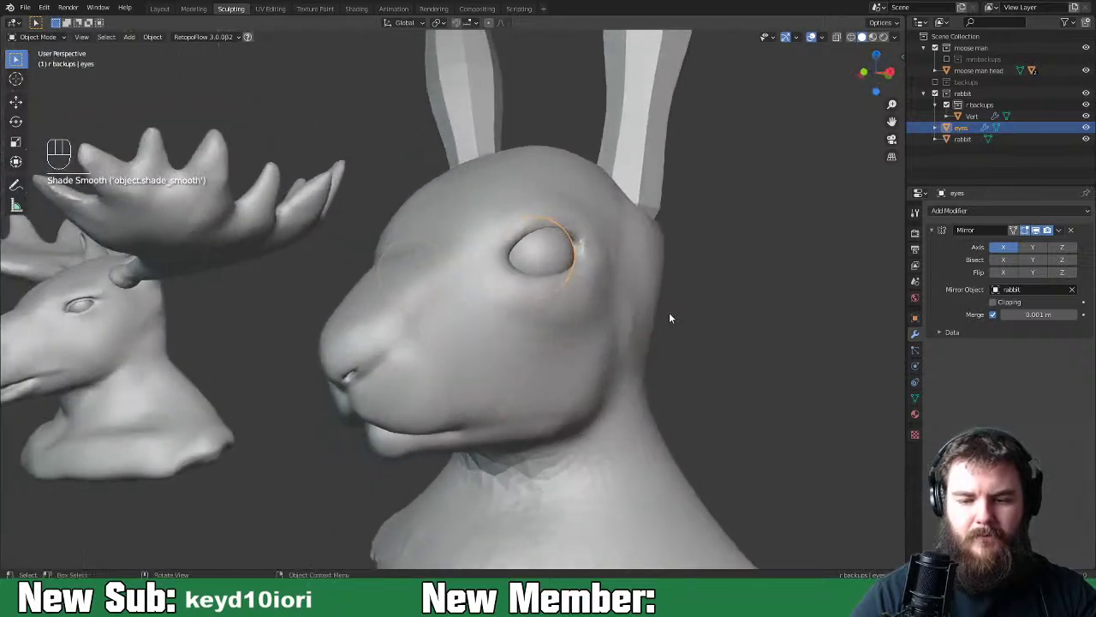
left_click(658, 192)
middle_click_drag(723, 283, 715, 298)
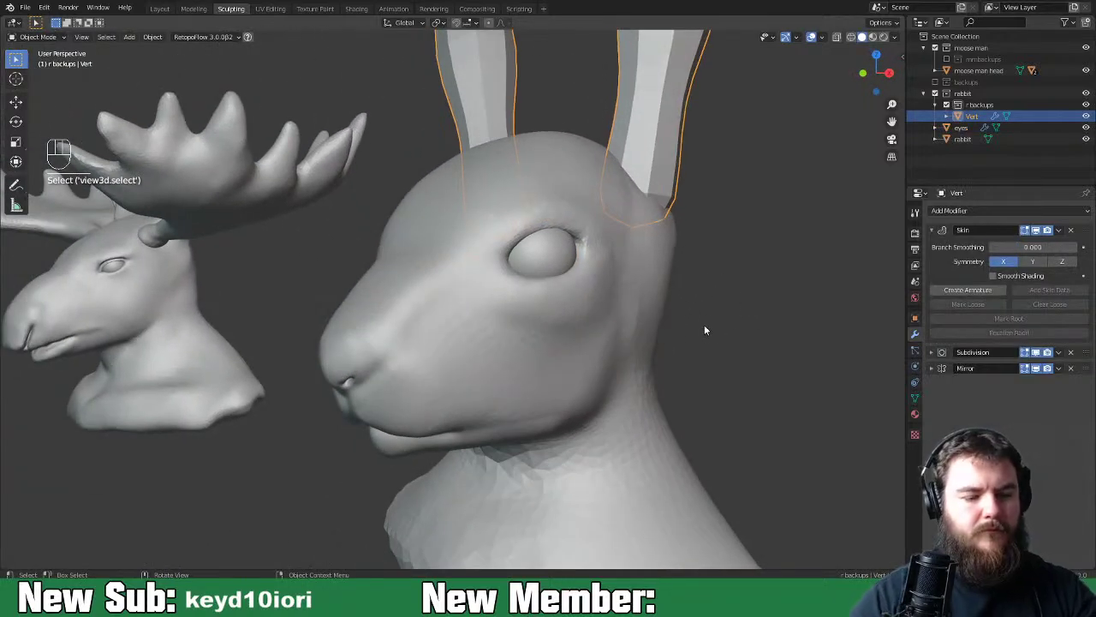
key("shift+d")
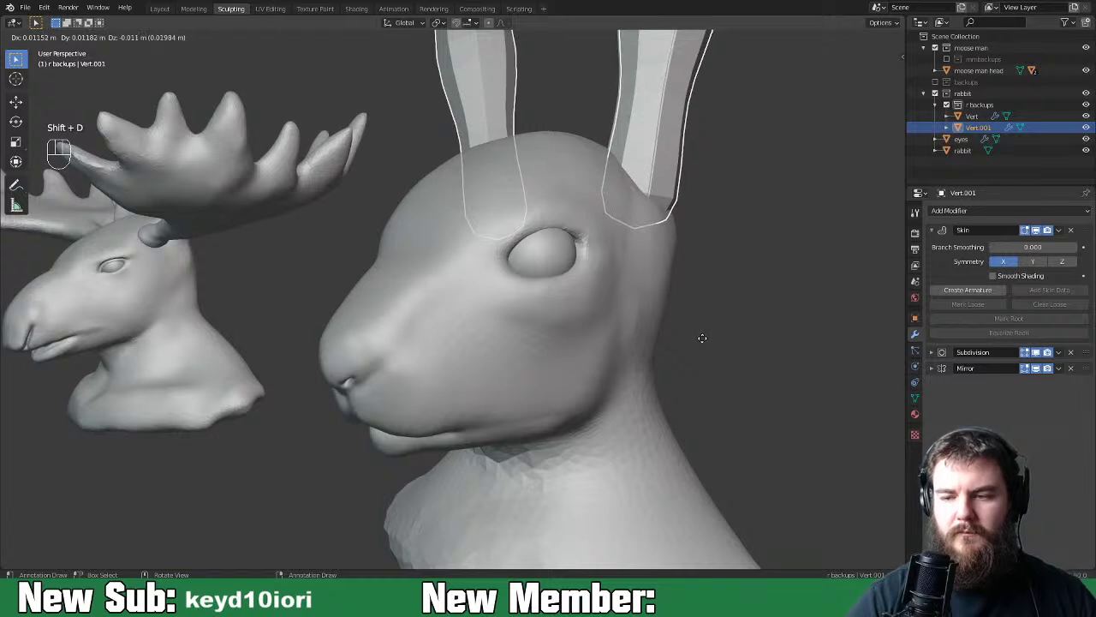
right_click(725, 331)
left_click_drag(977, 127, 955, 104)
Rename the ear copy in the r backups collection to "ears"
double_click(977, 117)
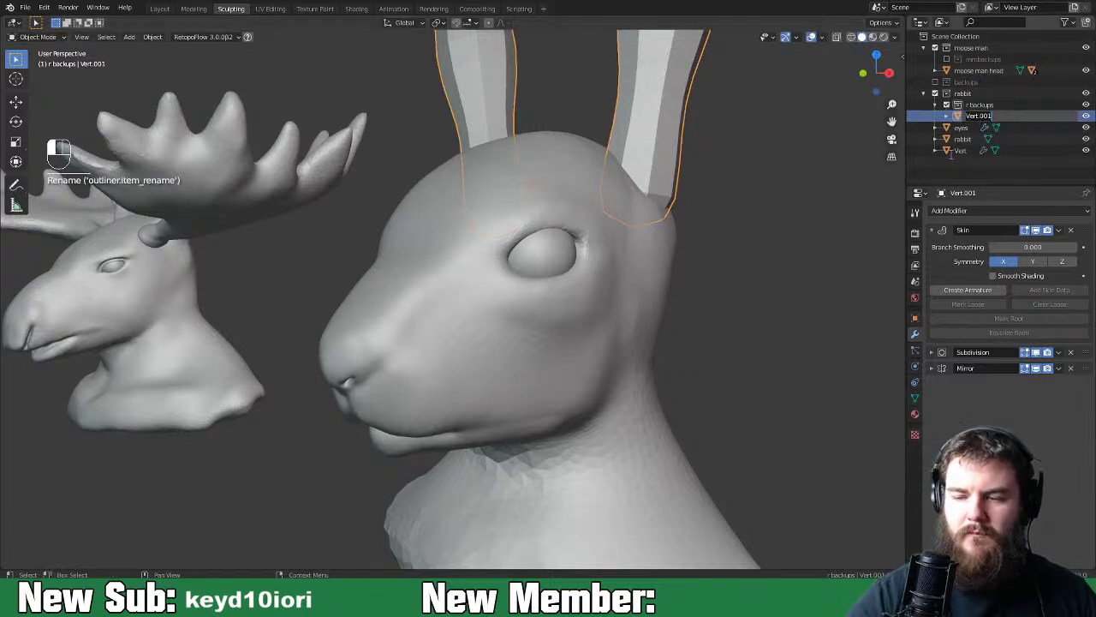
type("ears")
key("Return")
Rename the original ear object in the rabbit collection to "ears"
left_click(963, 151)
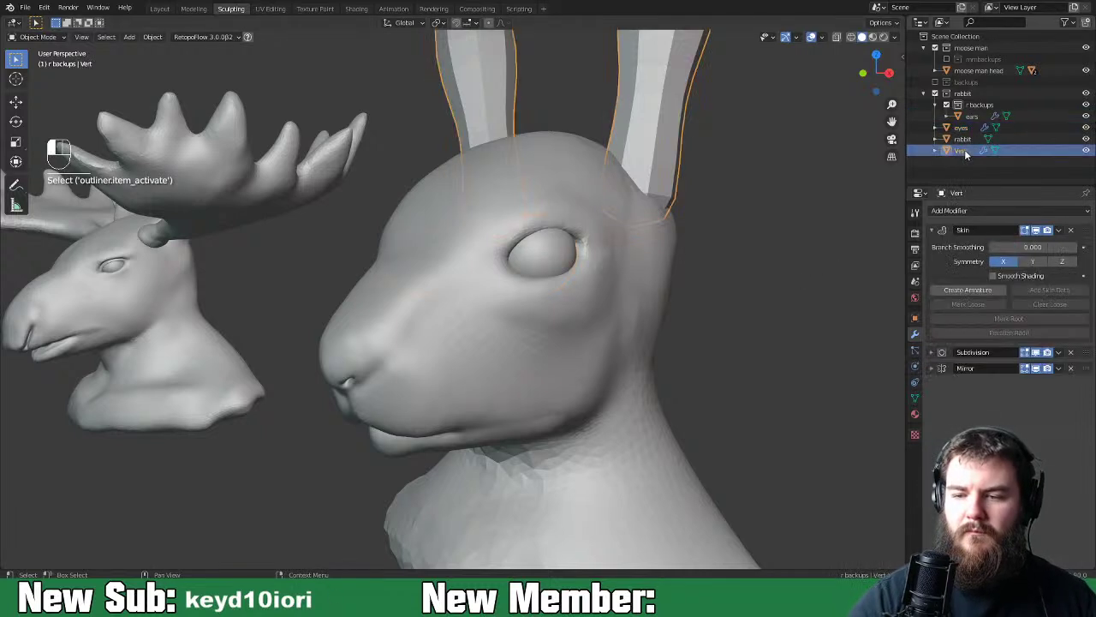
double_click(963, 150)
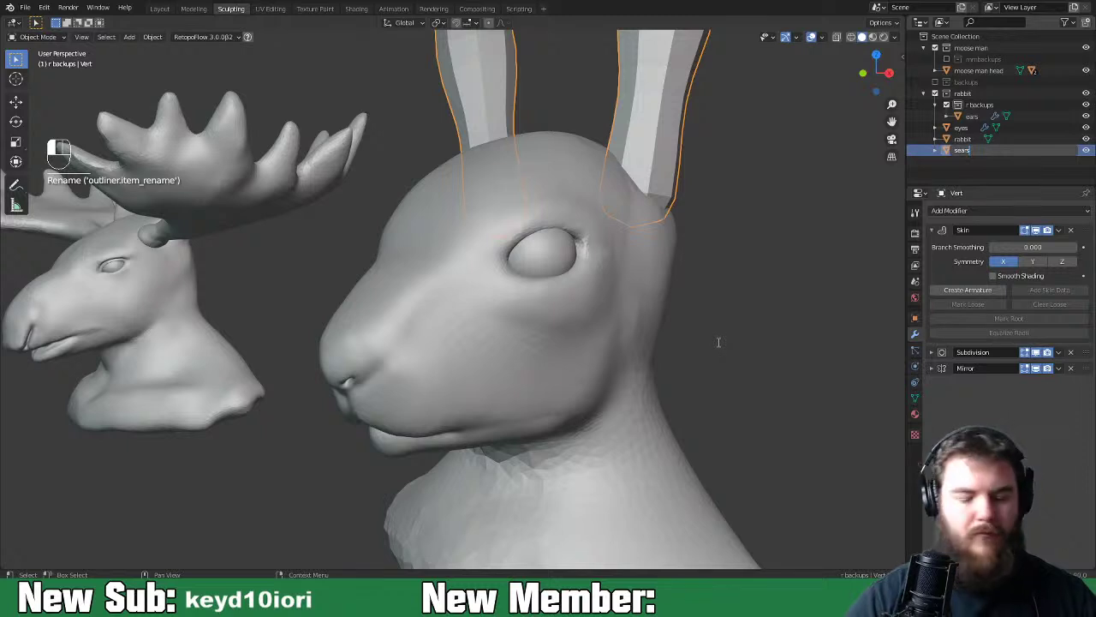
key("BackSpace")
key("BackSpace")
key("BackSpace")
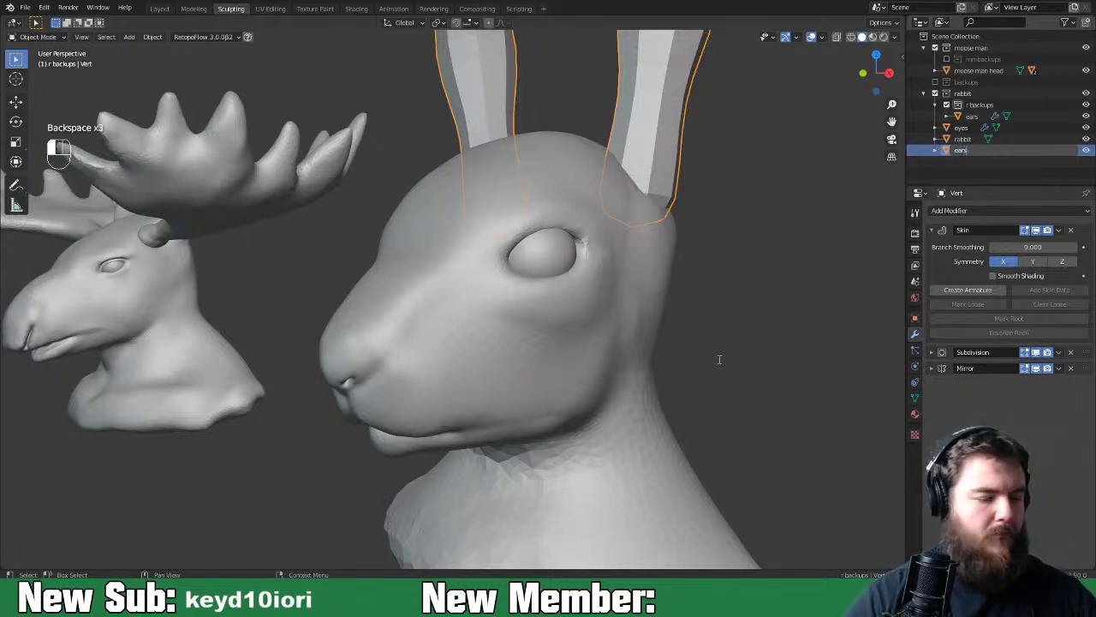
key("Return")
Exclude the r backups collection from the view layer and apply the Skin modifier on the working ears object
middle_click_drag(780, 362, 779, 294)
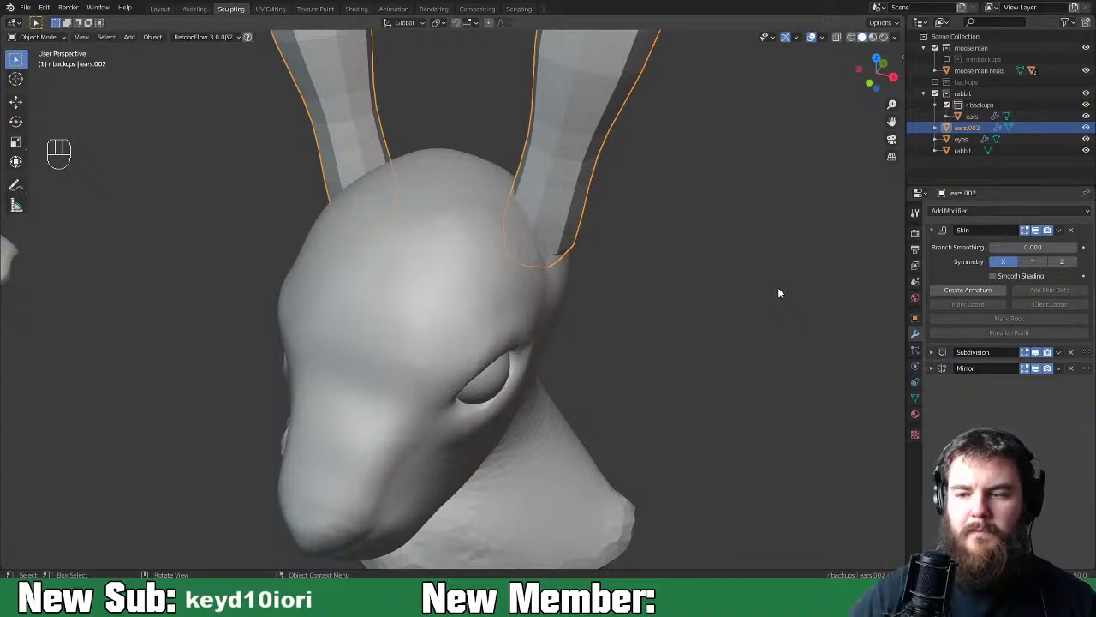
scroll(706, 186, "down", 4)
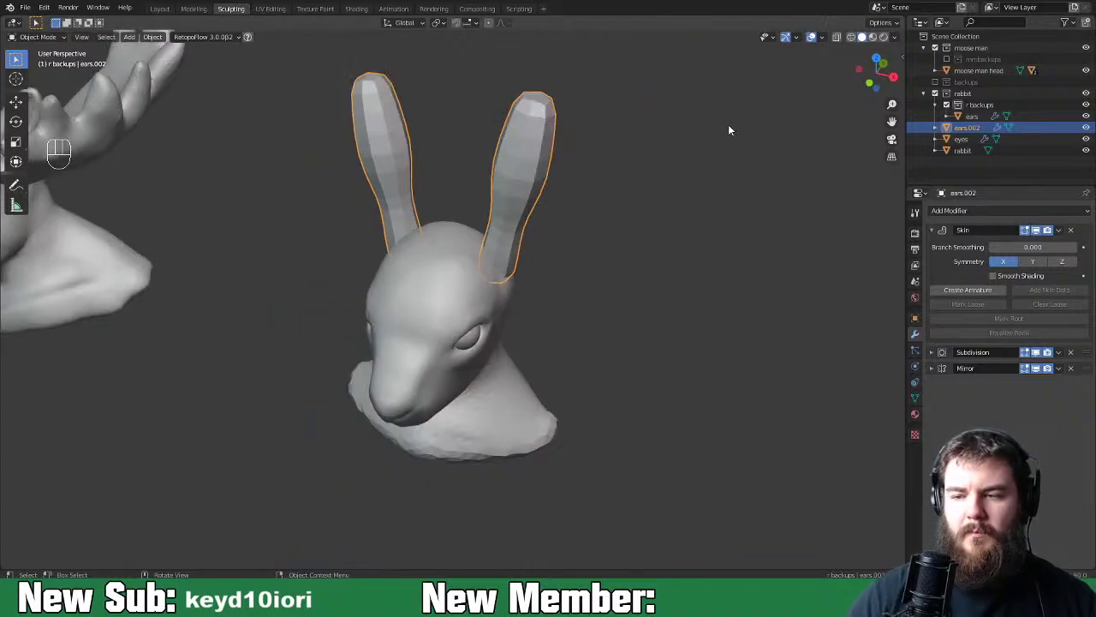
left_click(946, 105)
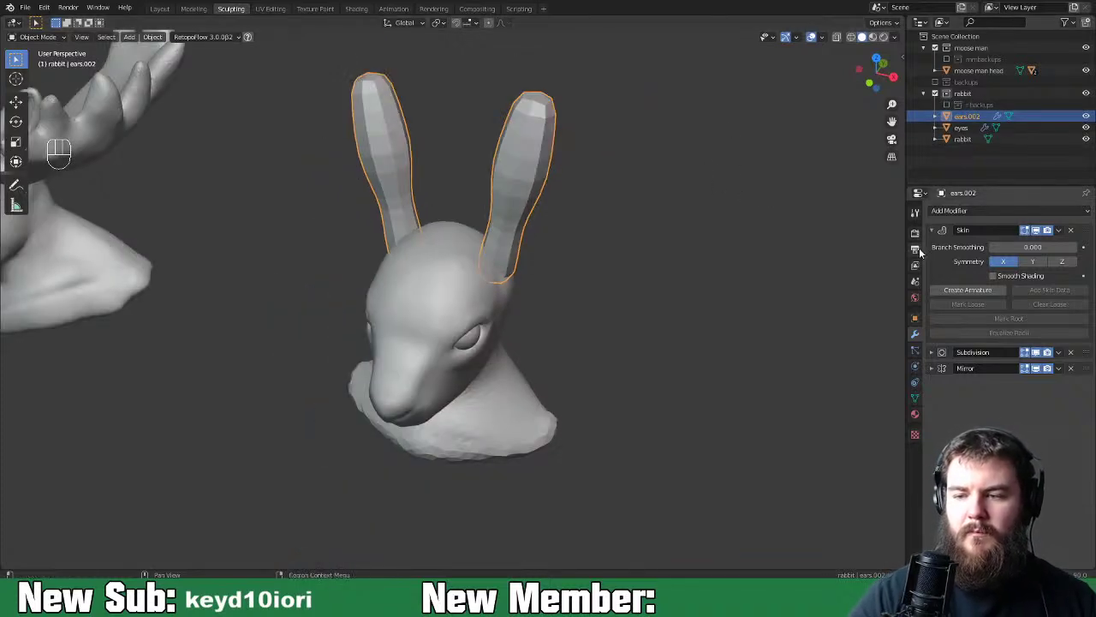
left_click(1058, 230)
left_click(1010, 244)
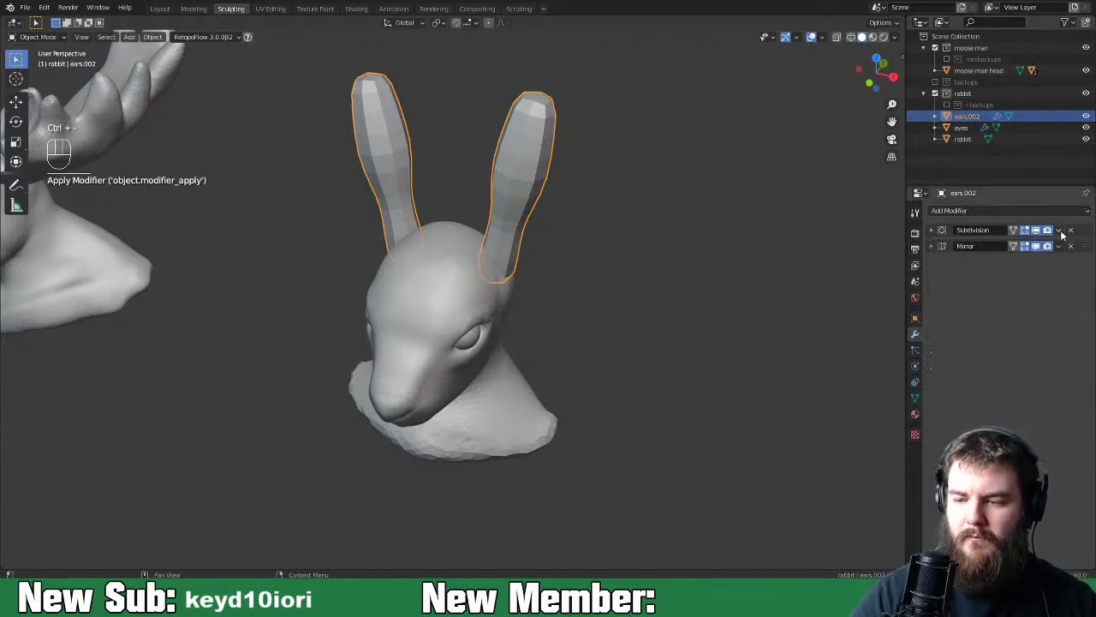
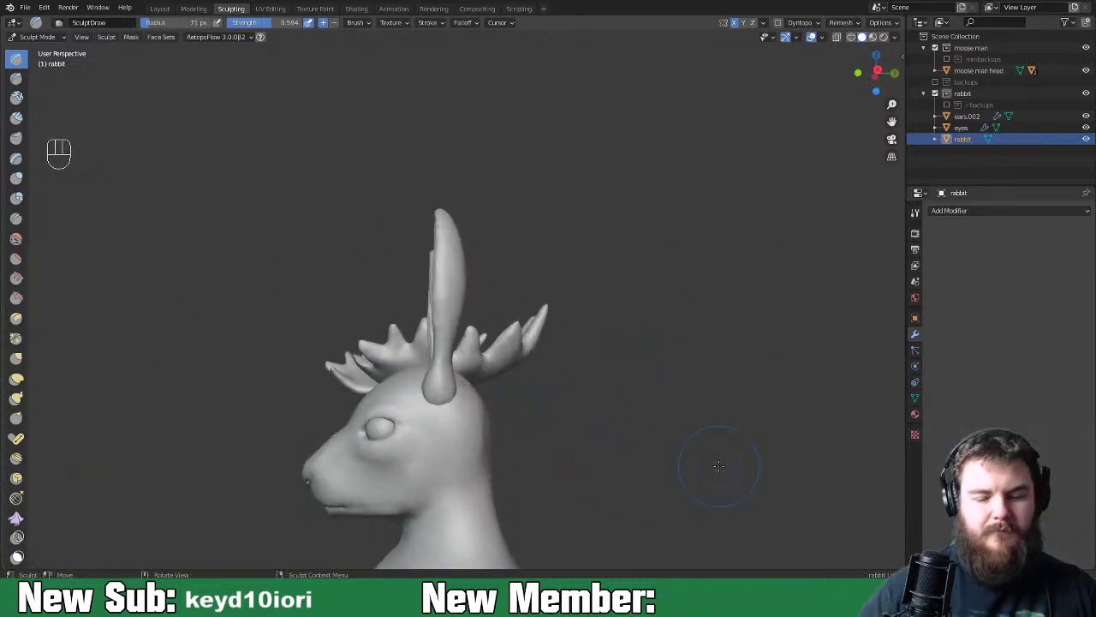
Reshape the rabbit's throat below the jaw with the Grab brush at an 85 px radius, working from several angles
scroll(564, 434, "up", 4)
middle_click_drag(530, 478, 558, 388)
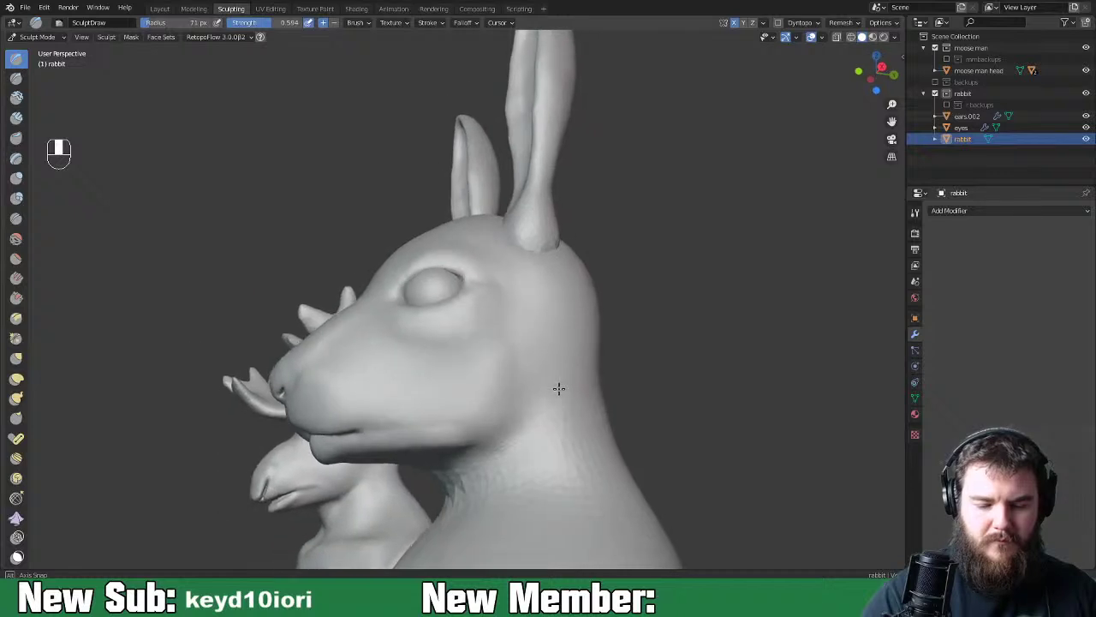
middle_click_drag(541, 471, 613, 414, "shift")
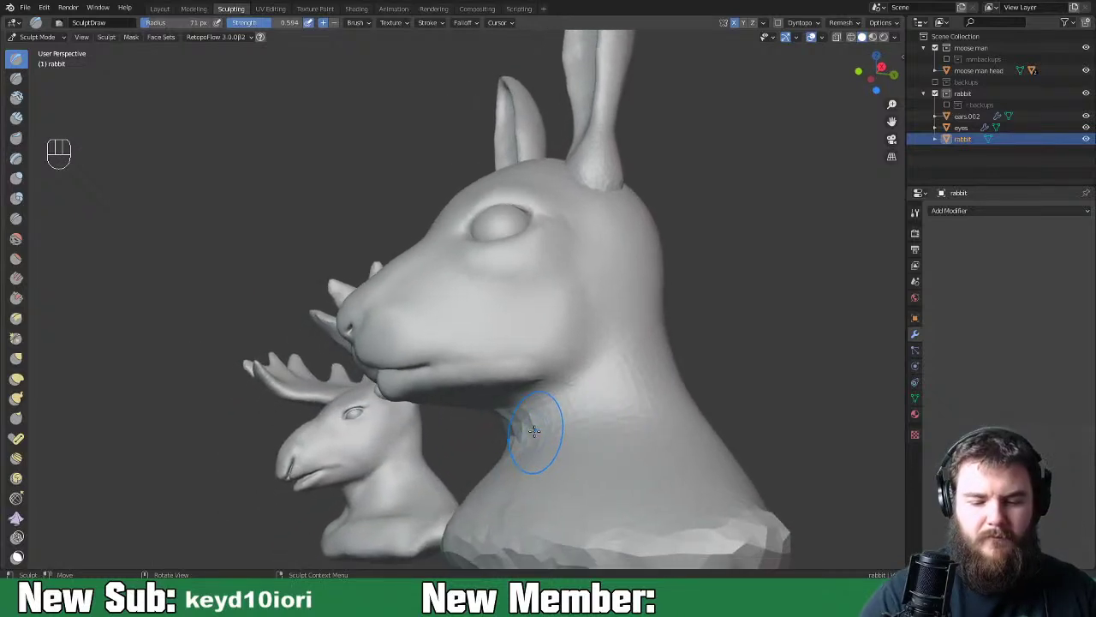
key("f")
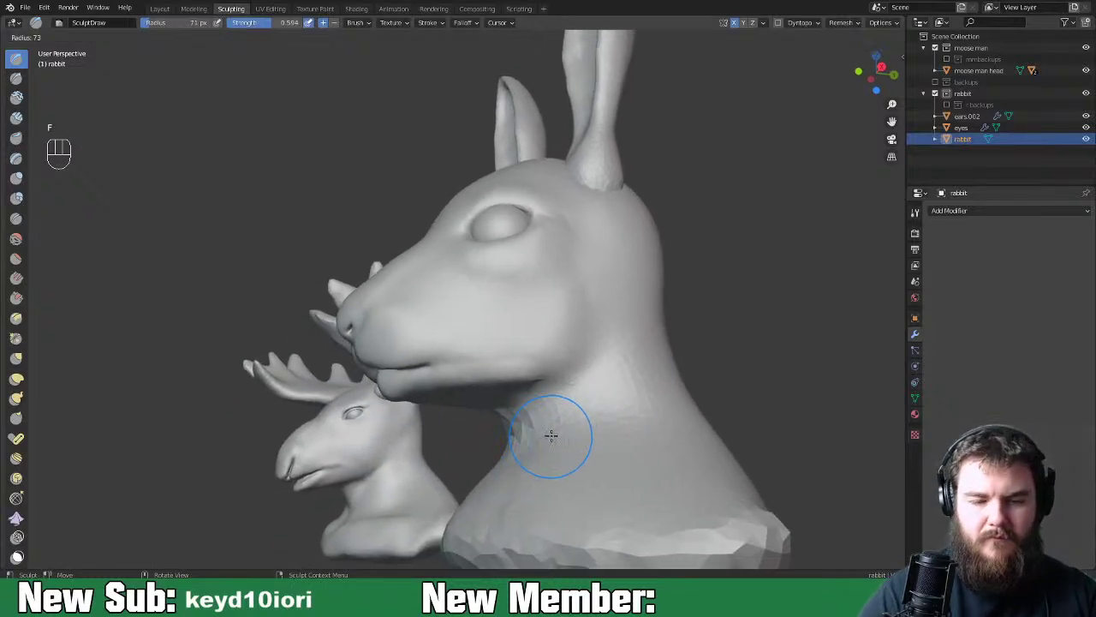
left_click(556, 440)
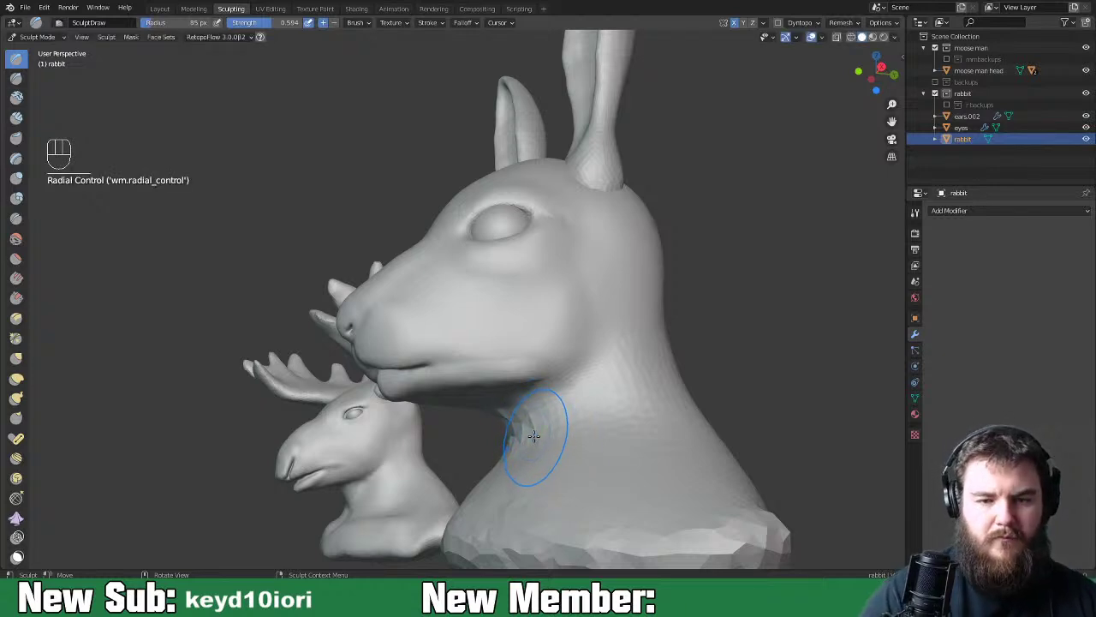
key("space")
key("space")
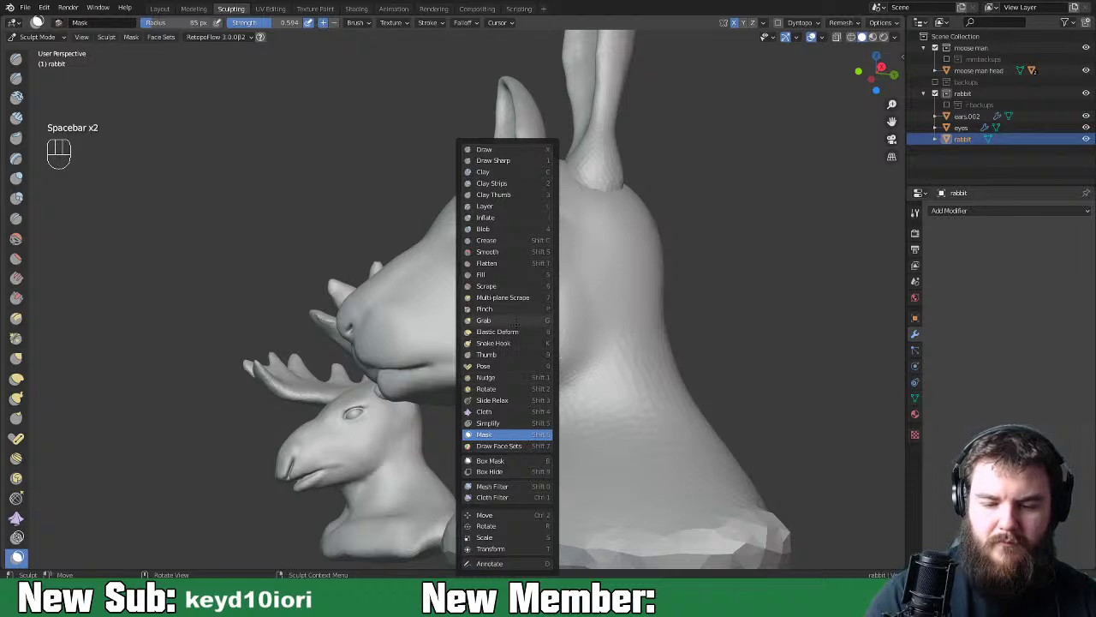
left_click(517, 321)
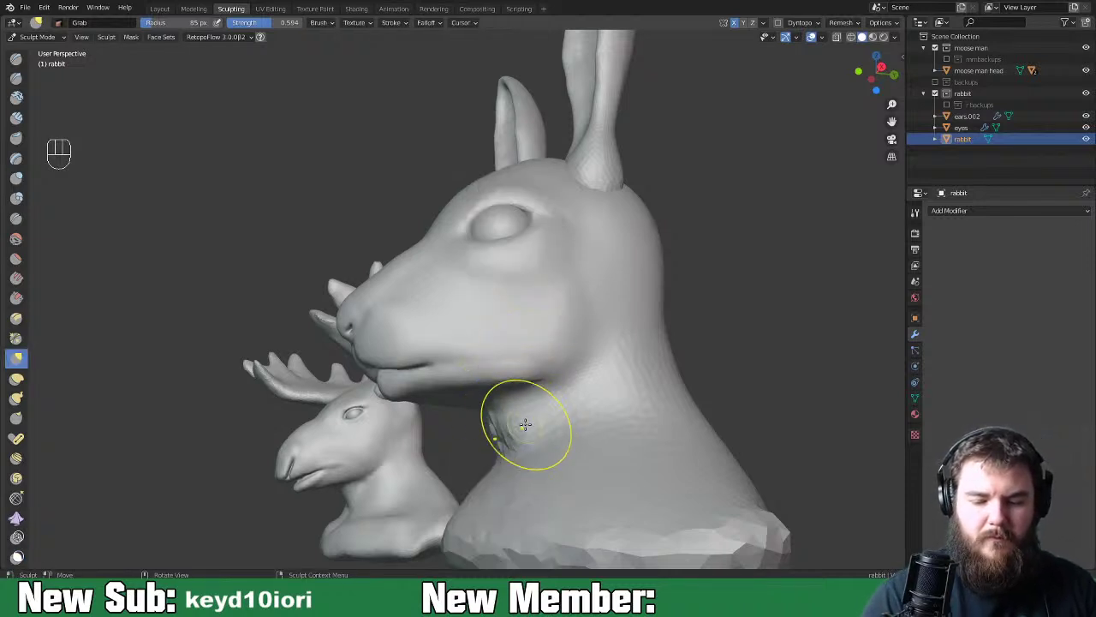
middle_click_drag(583, 416, 521, 441)
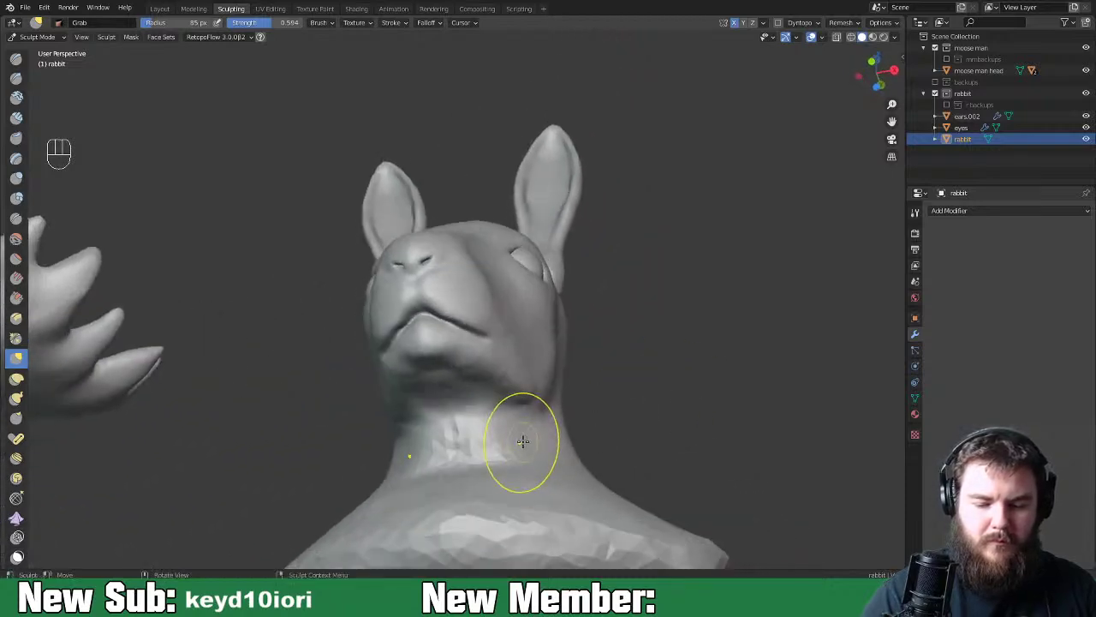
middle_click_drag(521, 436, 493, 425)
mouse_move(483, 421)
left_mouse_down()
mouse_move(470, 412)
mouse_move(508, 404)
mouse_move(506, 419)
left_mouse_up()
mouse_move(506, 418)
middle_mouse_down()
mouse_move(574, 420)
mouse_move(615, 444)
middle_mouse_up()
mouse_move(485, 442)
left_mouse_down()
mouse_move(474, 439)
mouse_move(501, 453)
mouse_move(489, 436)
left_mouse_up()
middle_click_drag(489, 436, 481, 454)
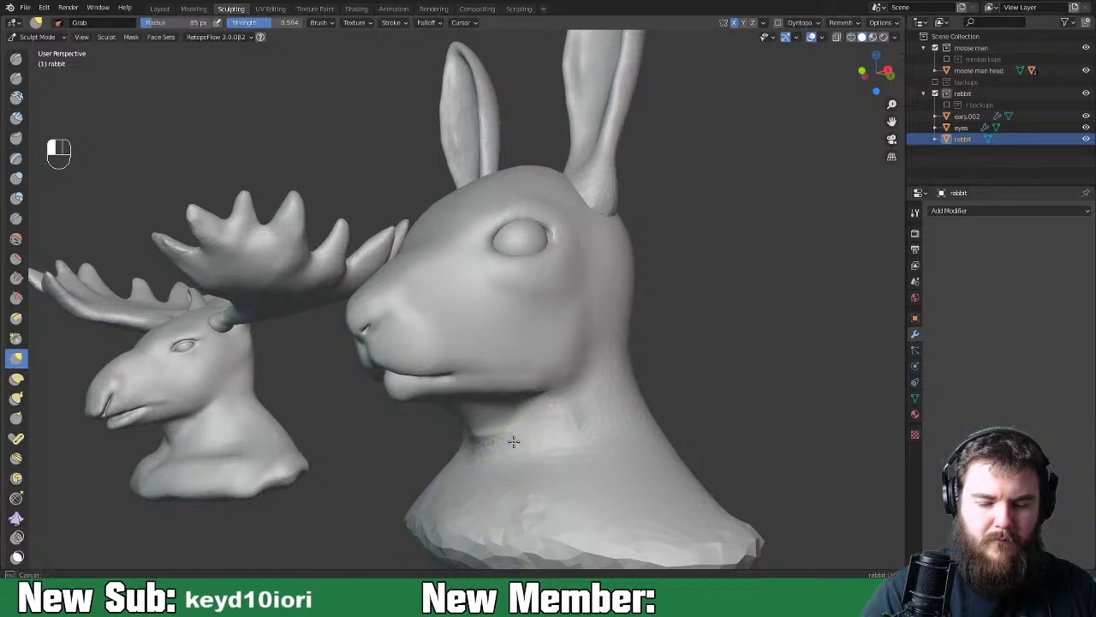
Build up the creased front of the neck with the Inflate brush at a 48 px radius
key("space")
key("space")
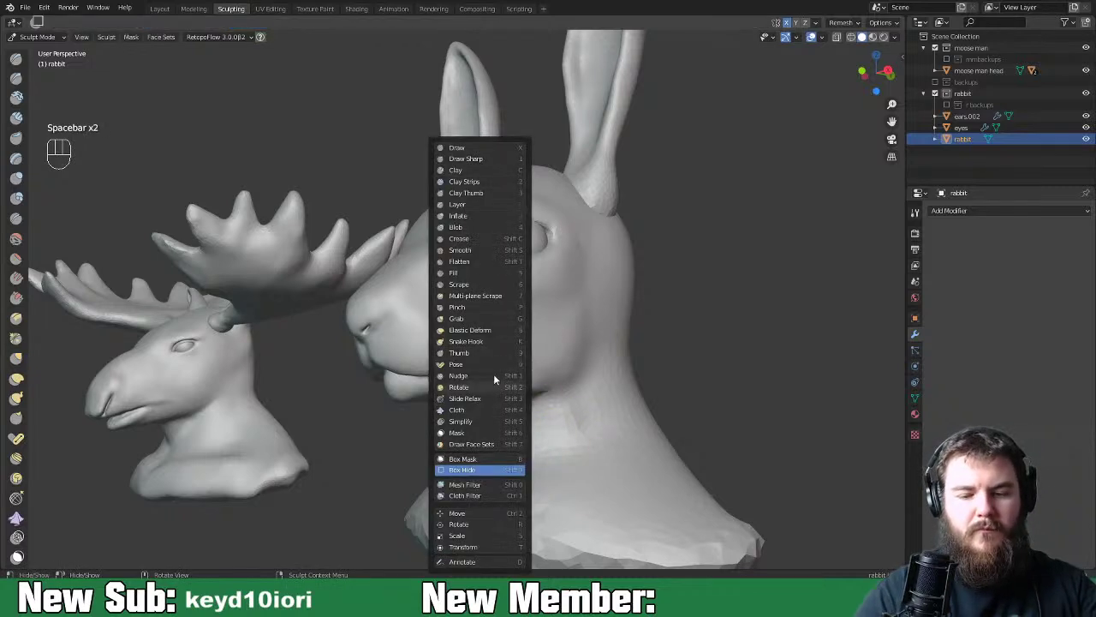
left_click(481, 219)
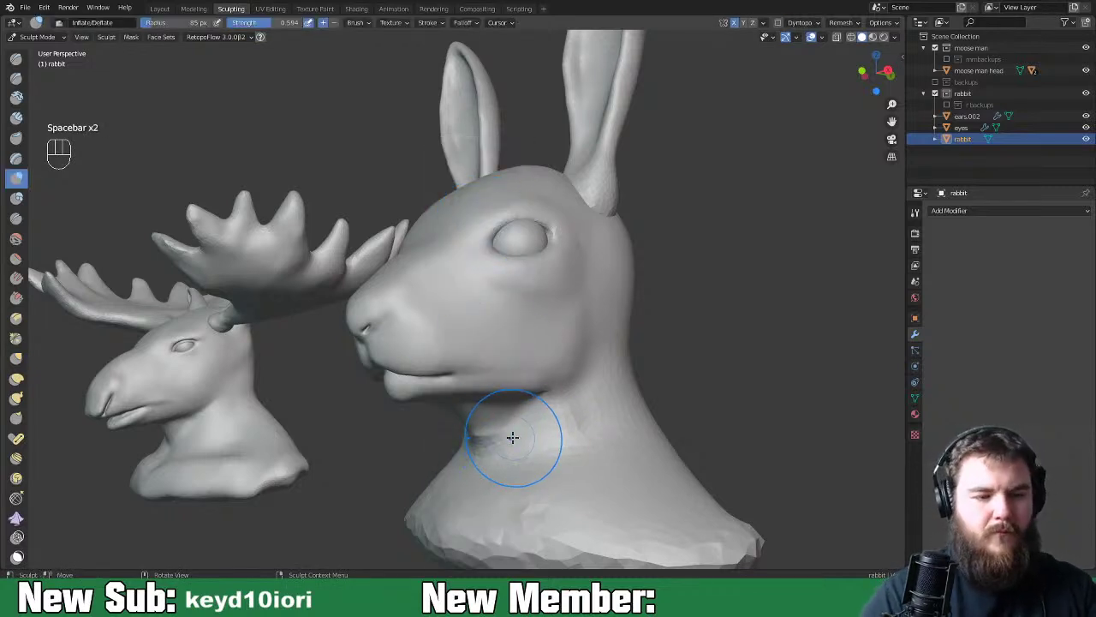
key("f")
left_click(497, 437)
middle_click_drag(495, 437, 544, 419)
left_click_drag(485, 447, 480, 459)
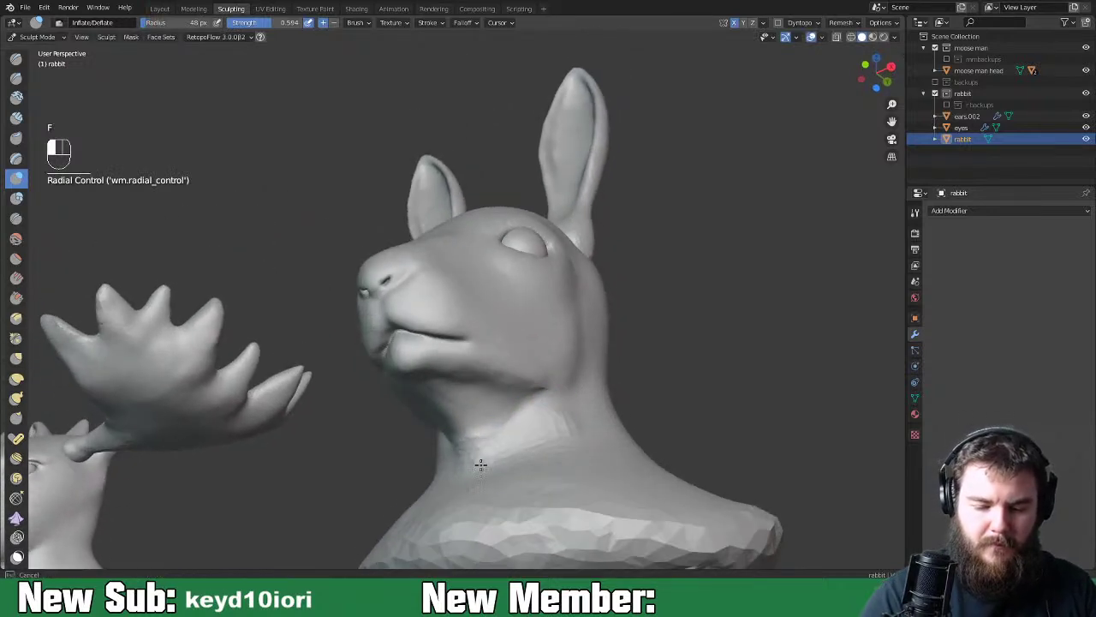
Enable dynamic topology and rework the throat surface under the jaw with the Inflate brush
left_click(778, 22)
left_click(754, 60)
mouse_move(505, 431)
left_mouse_down()
mouse_move(480, 421)
mouse_move(537, 420)
mouse_move(527, 402)
mouse_move(537, 421)
mouse_move(599, 416)
left_mouse_up()
mouse_move(600, 417)
middle_mouse_down()
mouse_move(534, 445)
mouse_move(692, 461)
mouse_move(520, 428)
mouse_move(600, 439)
middle_mouse_up()
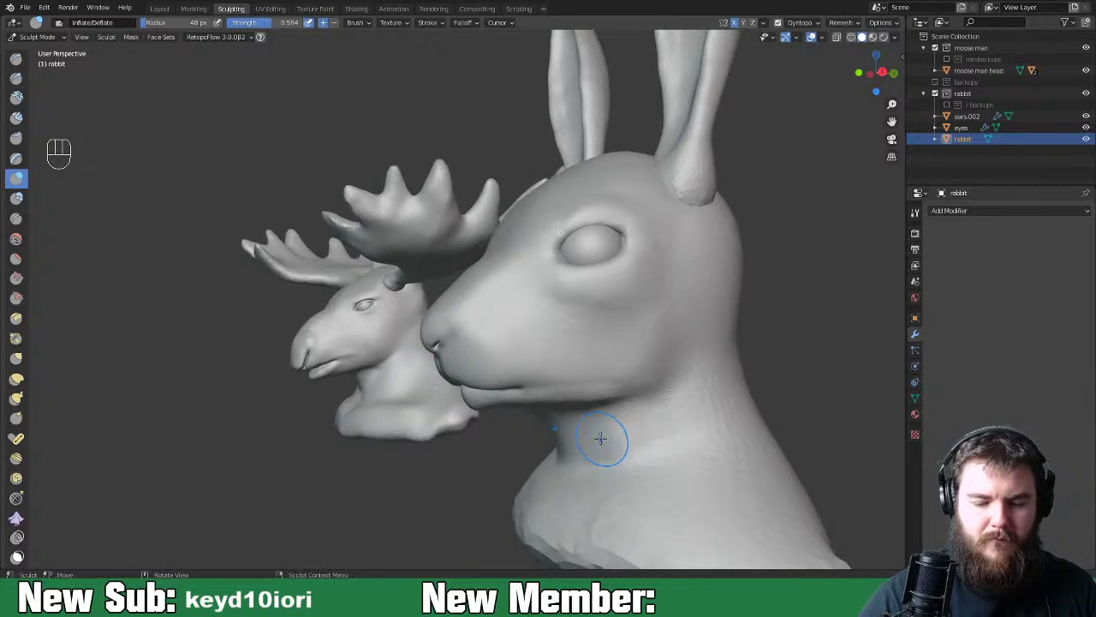
middle_click_drag(594, 393, 665, 357)
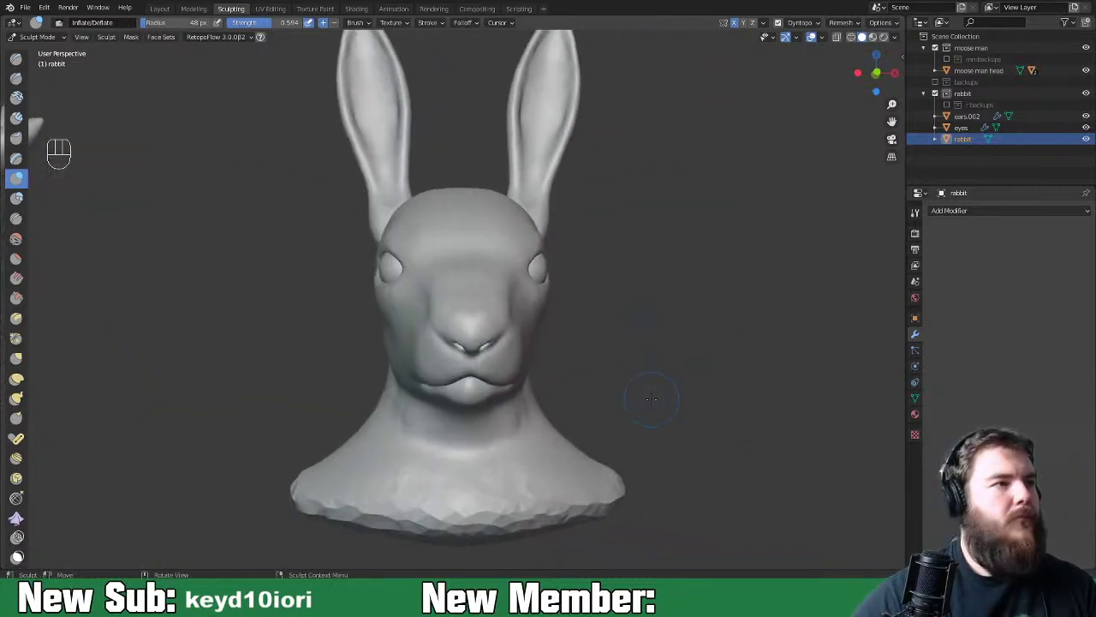
mouse_move(580, 391)
middle_mouse_down()
mouse_move(538, 374)
mouse_move(461, 374)
mouse_move(563, 411)
mouse_move(647, 415)
middle_mouse_up()
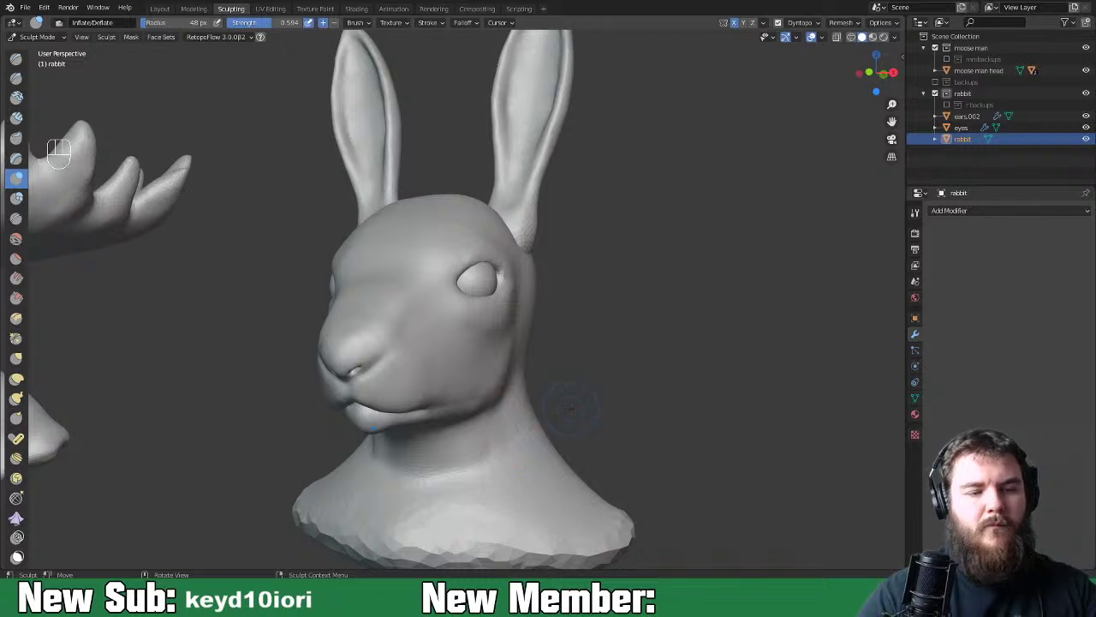
Add volume with Clay Strips from below the ear down the side of the head to the jaw corner
key("space")
key("space")
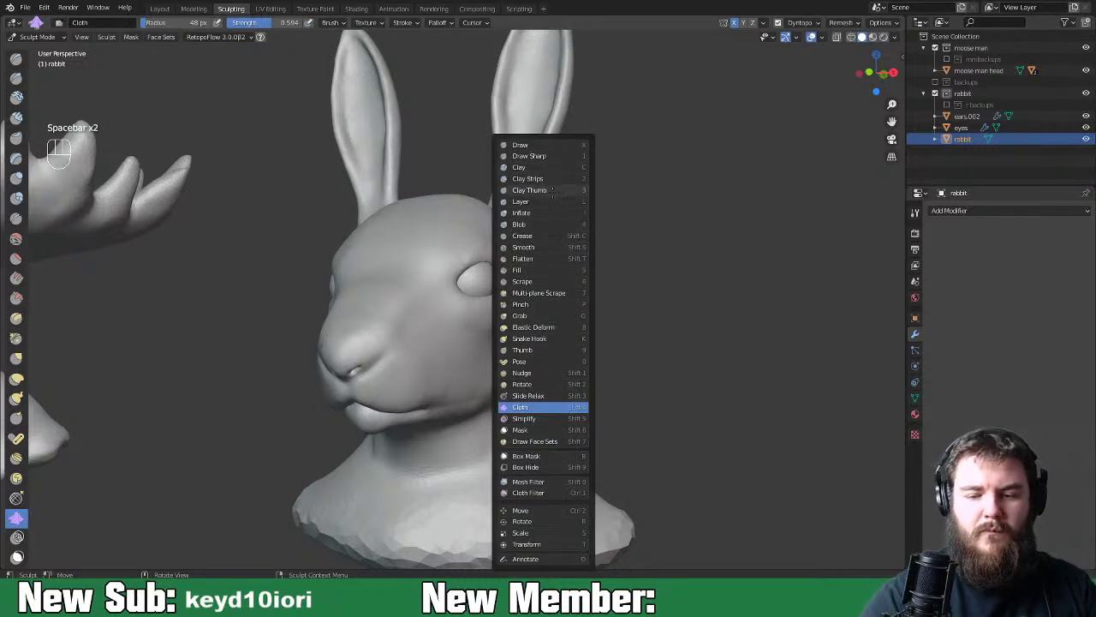
left_click(552, 178)
middle_click_drag(565, 232, 566, 329)
mouse_move(565, 330)
left_mouse_down()
mouse_move(558, 308)
mouse_move(584, 368)
mouse_move(581, 275)
mouse_move(573, 387)
mouse_move(540, 362)
mouse_move(565, 414)
mouse_move(526, 418)
mouse_move(578, 391)
left_mouse_up()
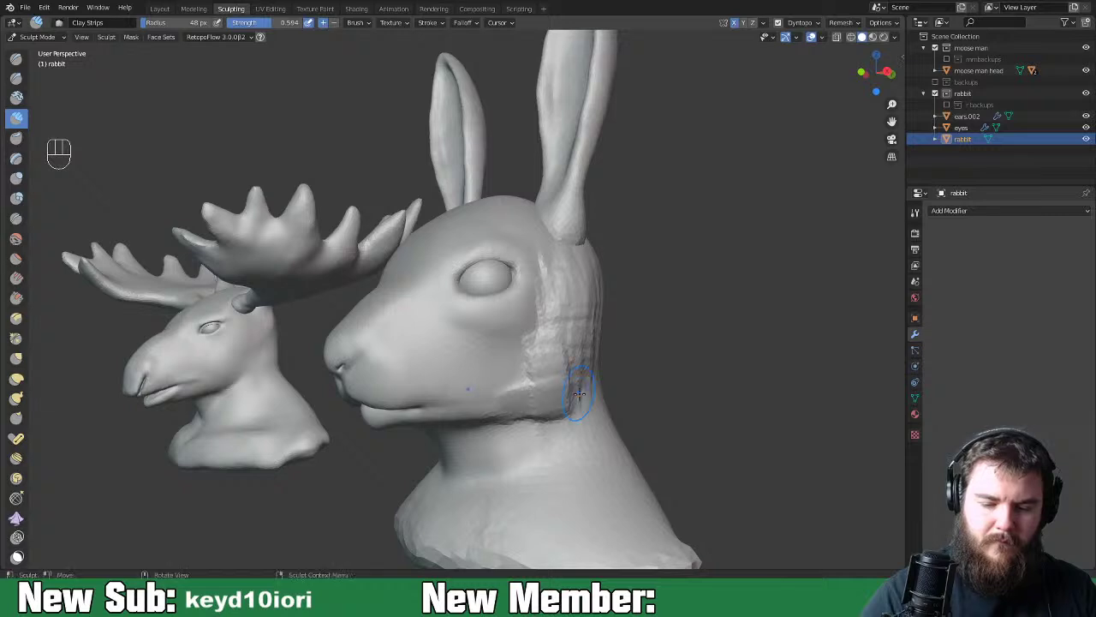
Extend the Clay Strips volume along the jawline and cheek, and up the side of the head behind the eye
mouse_move(604, 391)
middle_mouse_down()
mouse_move(639, 373)
mouse_move(630, 313)
middle_mouse_up()
key("ctrl+equal")
key("ctrl+equal")
key("ctrl+equal")
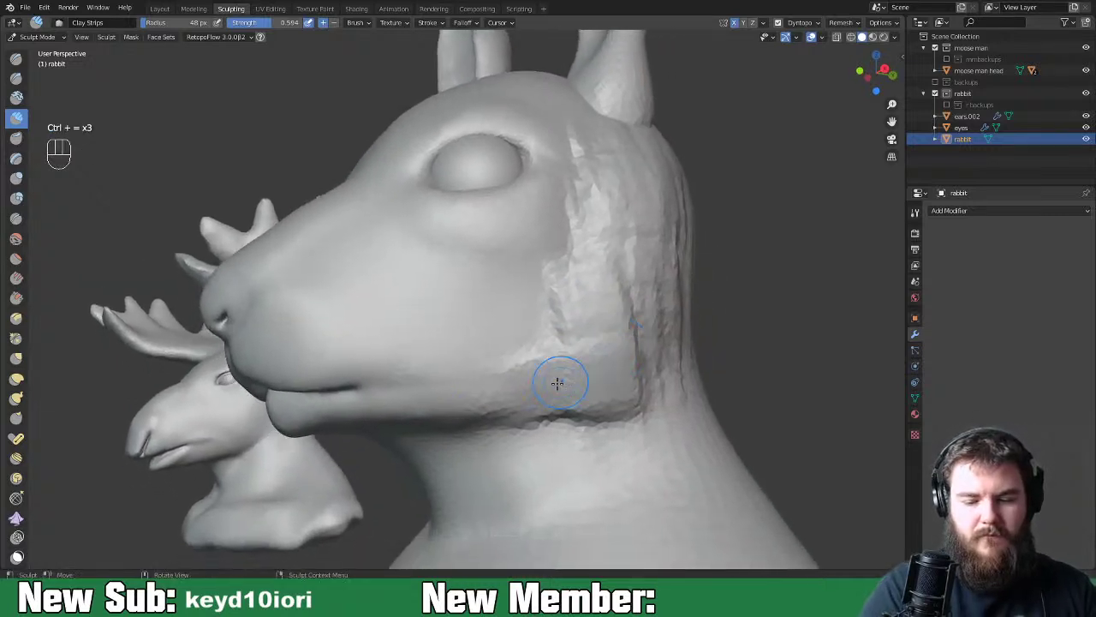
mouse_move(418, 403)
left_mouse_down()
mouse_move(507, 391)
mouse_move(452, 397)
mouse_move(530, 349)
mouse_move(464, 354)
mouse_move(465, 328)
mouse_move(540, 302)
mouse_move(640, 221)
left_mouse_up()
mouse_move(648, 179)
left_mouse_down()
mouse_move(623, 212)
mouse_move(660, 402)
mouse_move(673, 330)
left_mouse_up()
middle_click_drag(673, 330, 661, 331)
Smooth the clay strokes on the cheek, jaw and side of the head, enlarging the brush radius to 124 px
left_click_drag(660, 330, 712, 370, "shift")
left_click_drag(708, 261, 656, 311, "shift")
key("f")
left_click(660, 311)
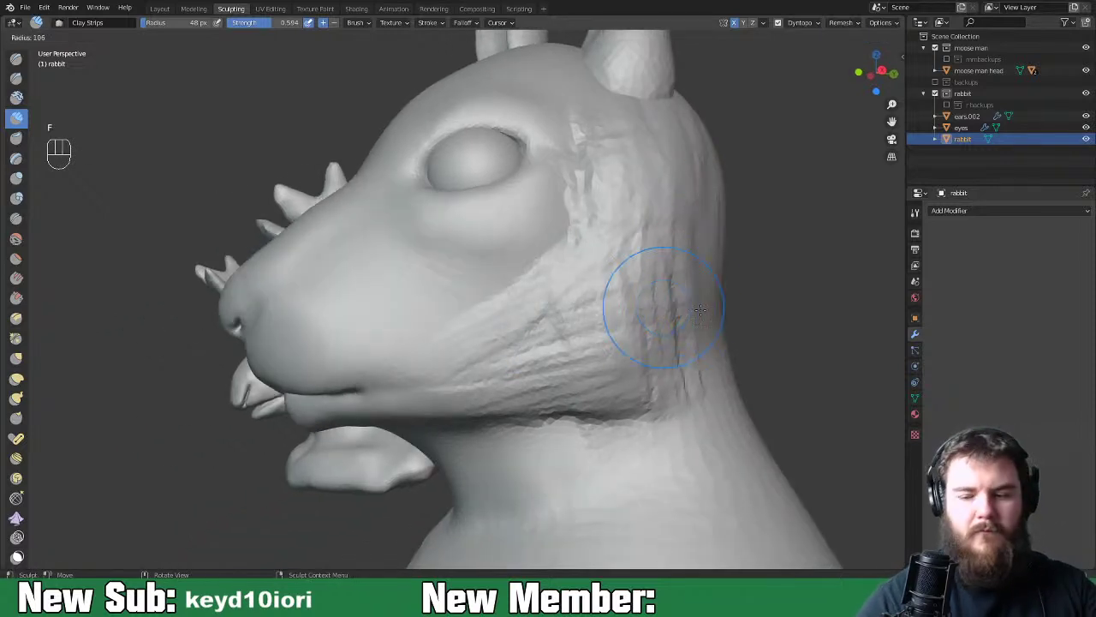
mouse_move(661, 183)
left_mouse_down("shift")
mouse_move(624, 213)
mouse_move(613, 201)
left_mouse_up("shift")
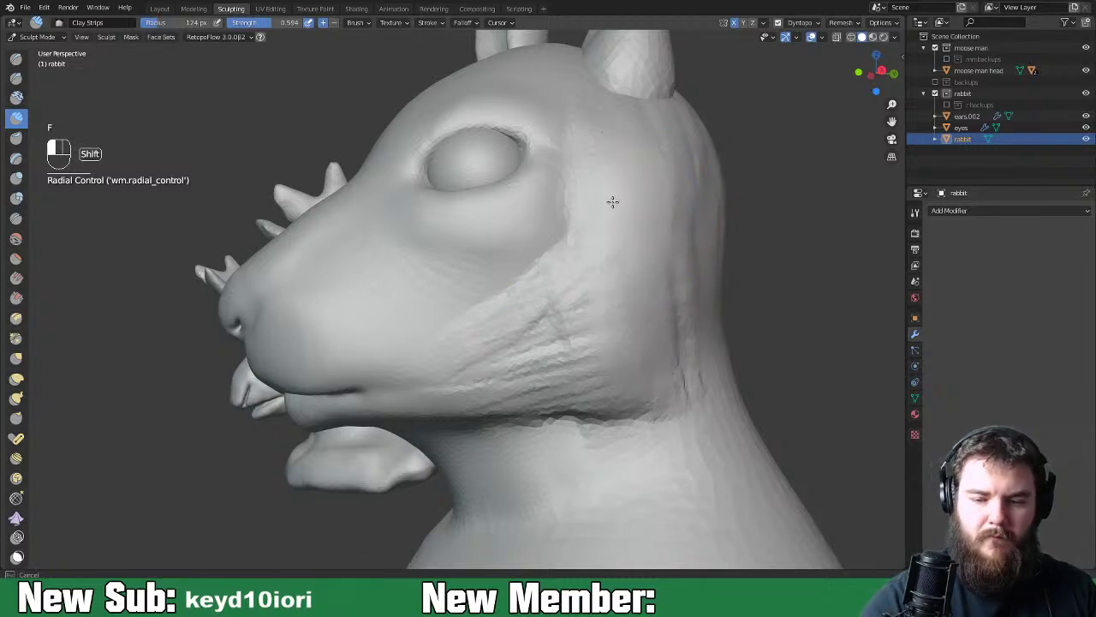
mouse_move(586, 362)
left_mouse_down("shift")
mouse_move(474, 317)
mouse_move(559, 374)
left_mouse_up("shift")
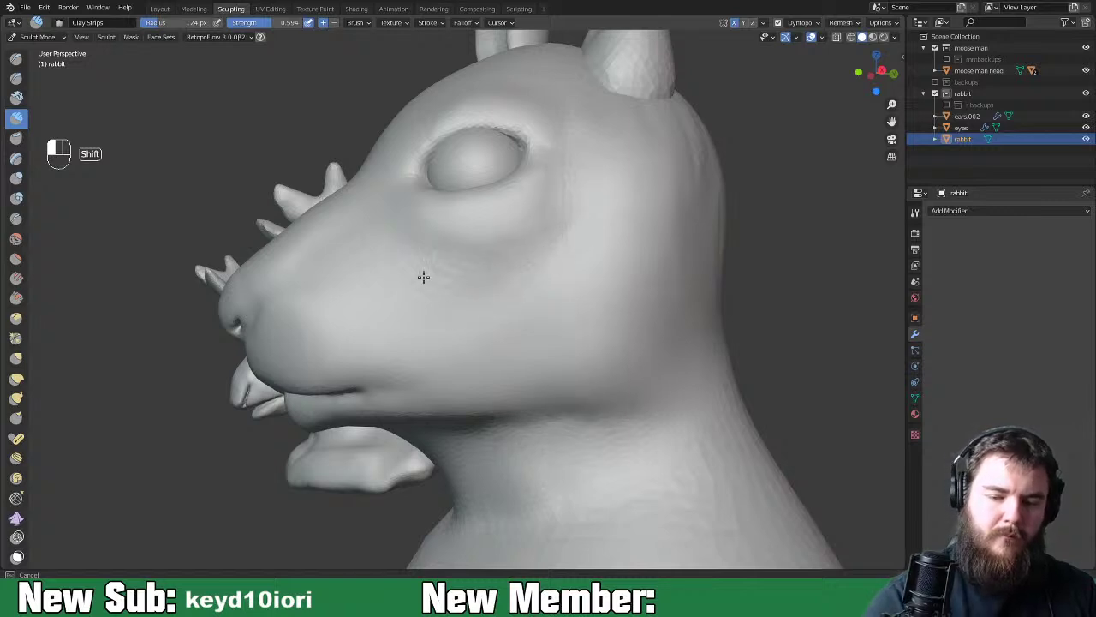
middle_click_drag(611, 141, 770, 277)
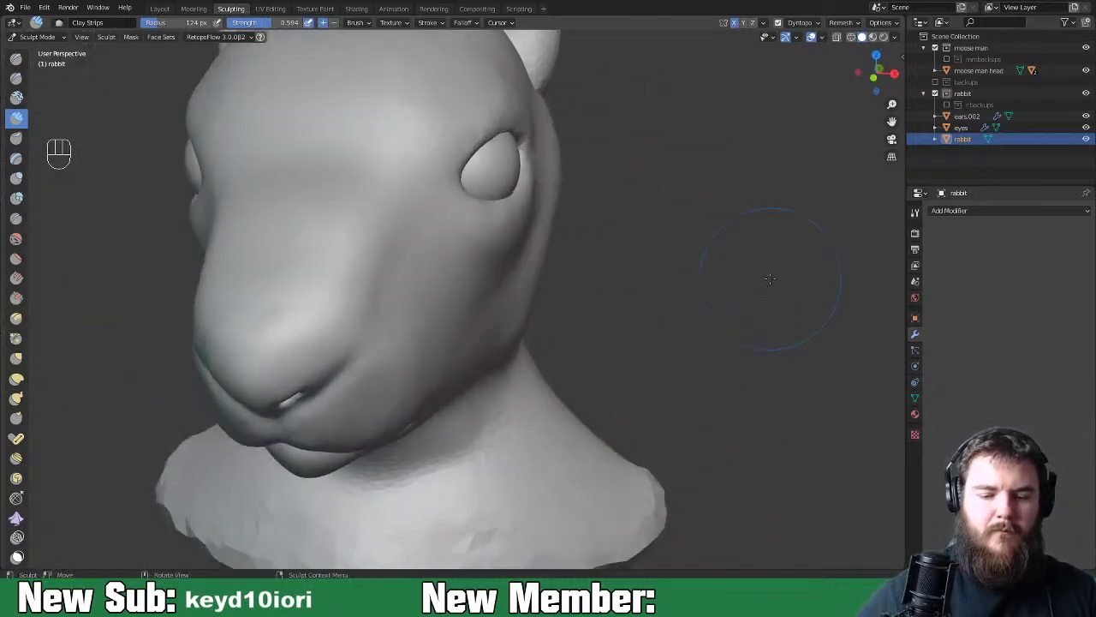
scroll(532, 258, "down", 5)
middle_click_drag(531, 258, 587, 346)
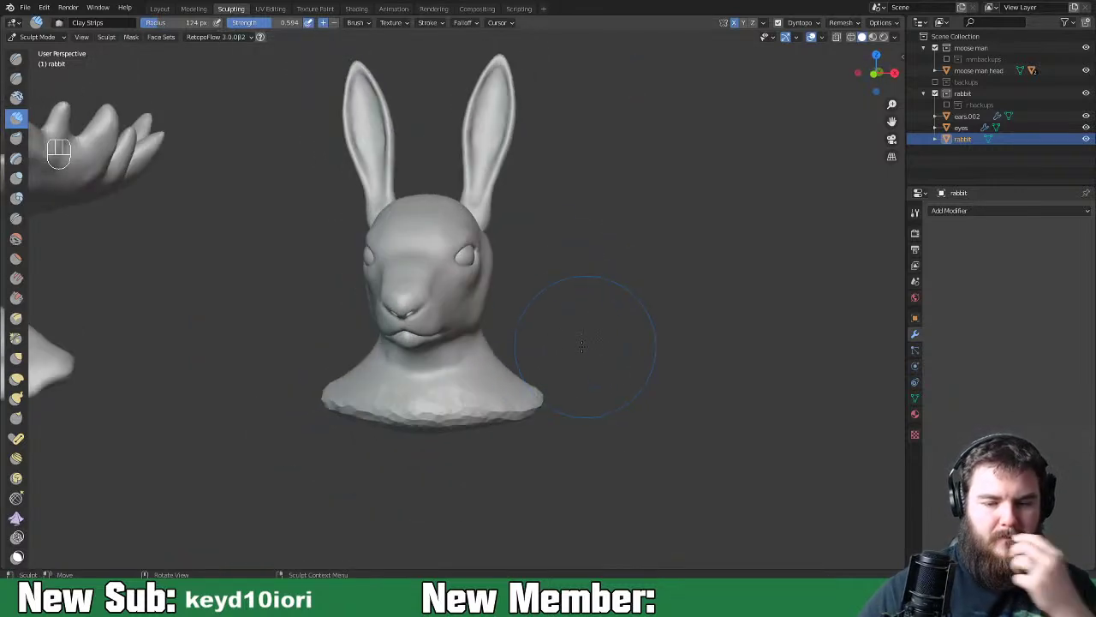
middle_click_drag(555, 264, 725, 217)
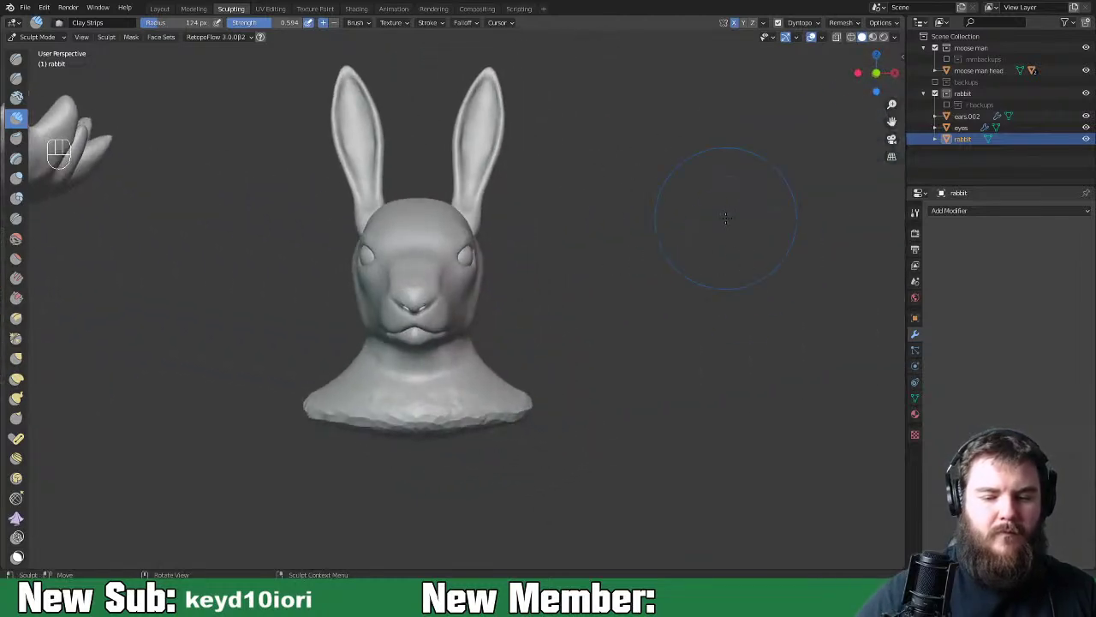
Reshape the contour of the rabbit's jaw corner and cheek below the eye with the Grab brush
scroll(548, 182, "up", 5)
middle_click_drag(548, 180, 489, 472)
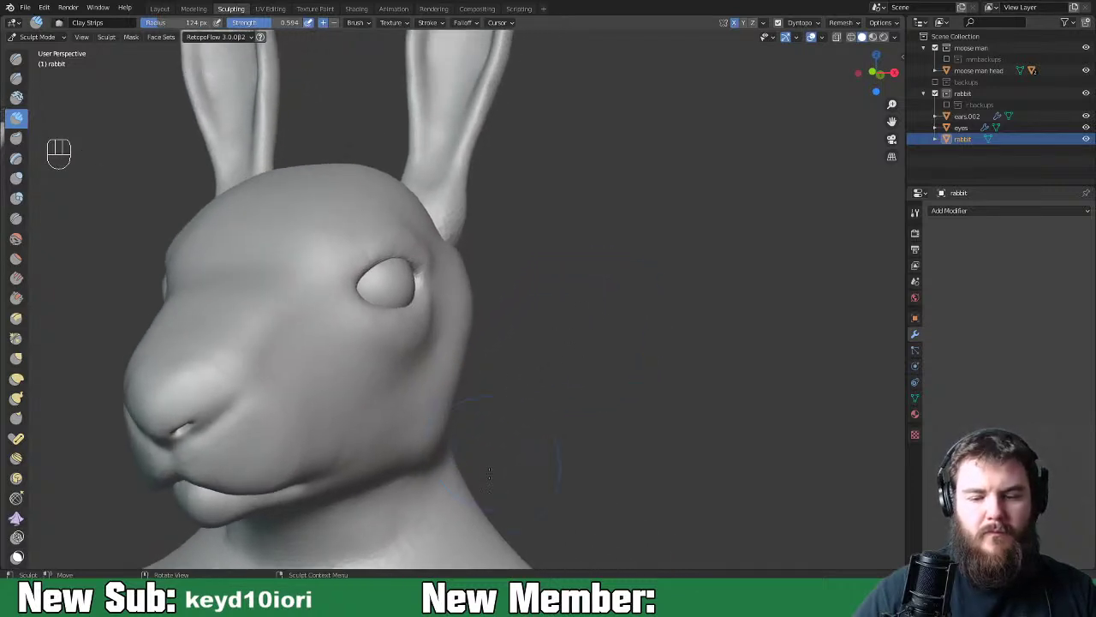
key("ctrl+equal")
key("ctrl+equal")
key("space")
key("space")
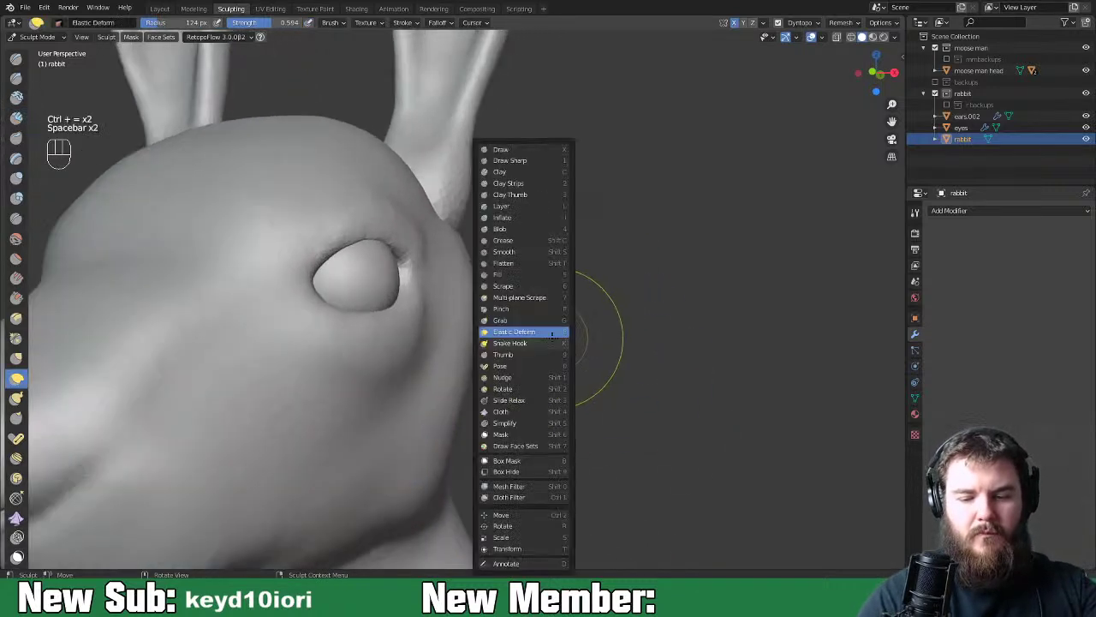
key("space")
left_click(518, 316)
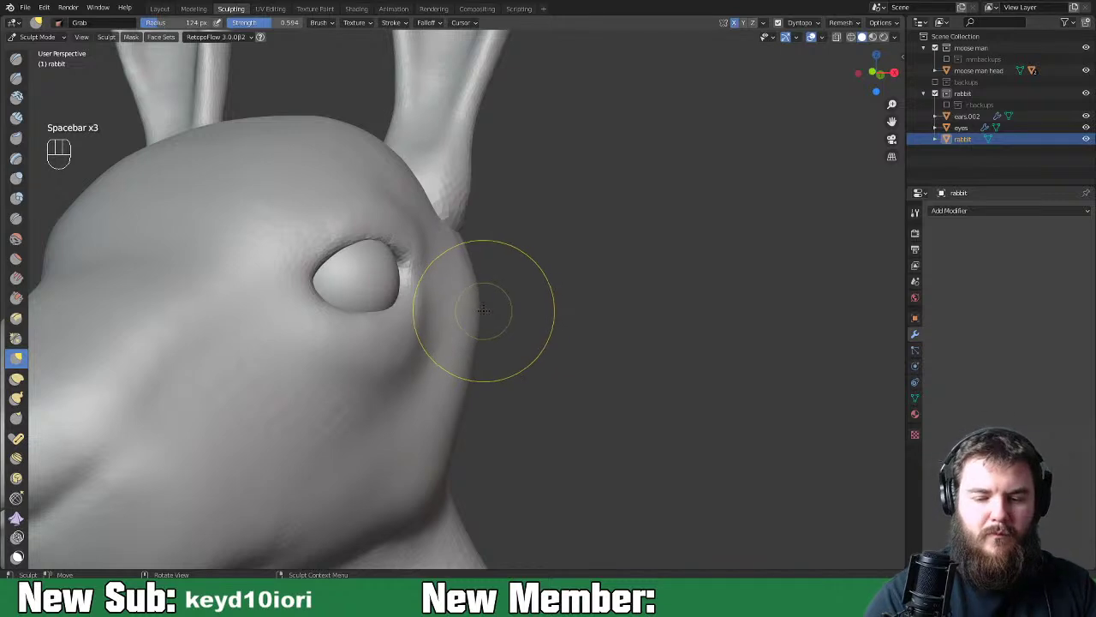
left_click_drag(460, 366, 435, 470)
mouse_move(448, 436)
middle_mouse_down()
mouse_move(380, 444)
mouse_move(436, 351)
middle_mouse_up()
left_click_drag(436, 350, 419, 313)
Smooth the side of the rabbit's head behind the eye, from below the ear down to the jaw corner
middle_click_drag(419, 313, 514, 274)
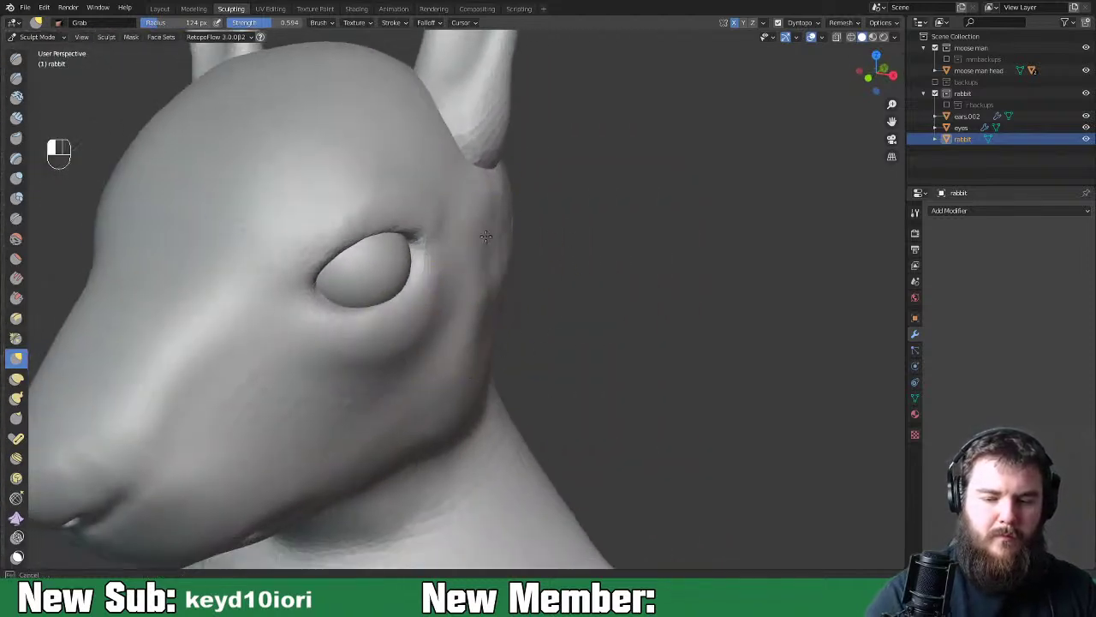
left_click_drag(499, 220, 483, 268, "shift")
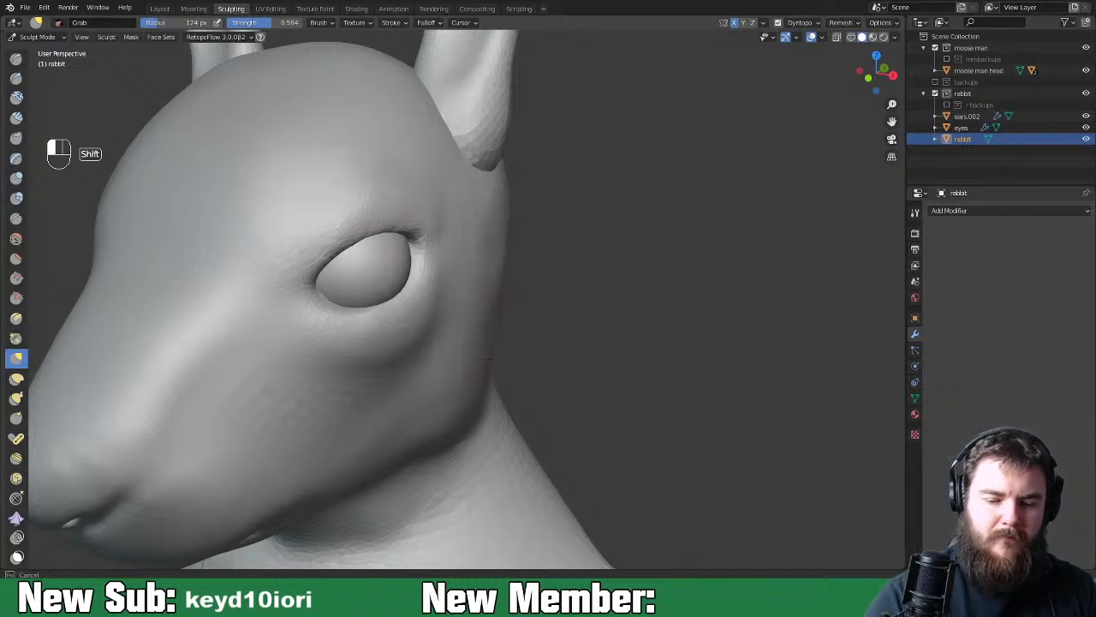
left_click_drag(445, 357, 470, 338, "shift")
Adjust the outline of the cheeks and sides of the head from the front with the Grab brush
middle_click_drag(470, 338, 624, 301)
scroll(699, 456, "down", 5)
middle_click_drag(698, 457, 583, 467)
scroll(626, 467, "down", 2)
scroll(583, 468, "up", 3)
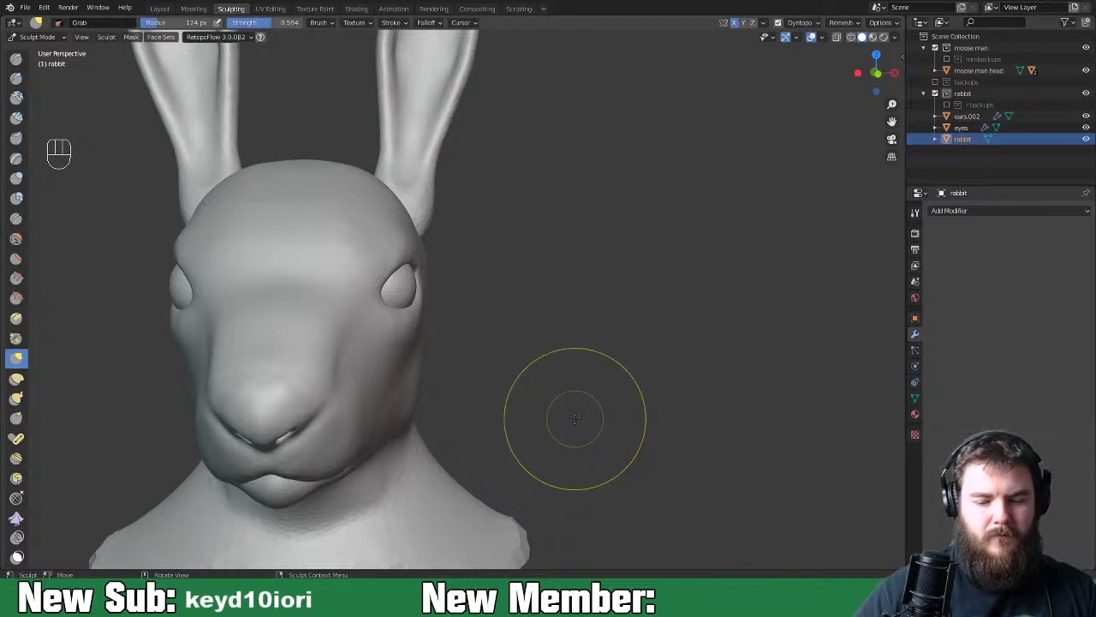
left_click_drag(430, 377, 419, 374)
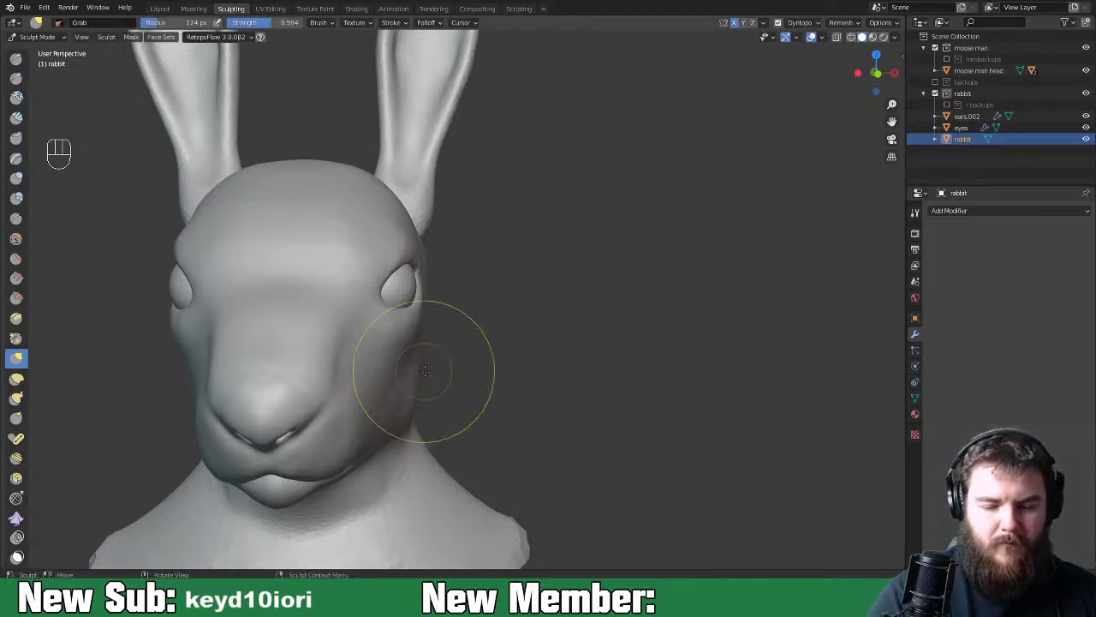
left_click_drag(434, 329, 428, 265)
mouse_move(436, 322)
left_mouse_down()
mouse_move(429, 315)
mouse_move(485, 338)
left_mouse_up()
mouse_move(514, 391)
middle_mouse_down()
mouse_move(571, 396)
mouse_move(562, 391)
middle_mouse_up()
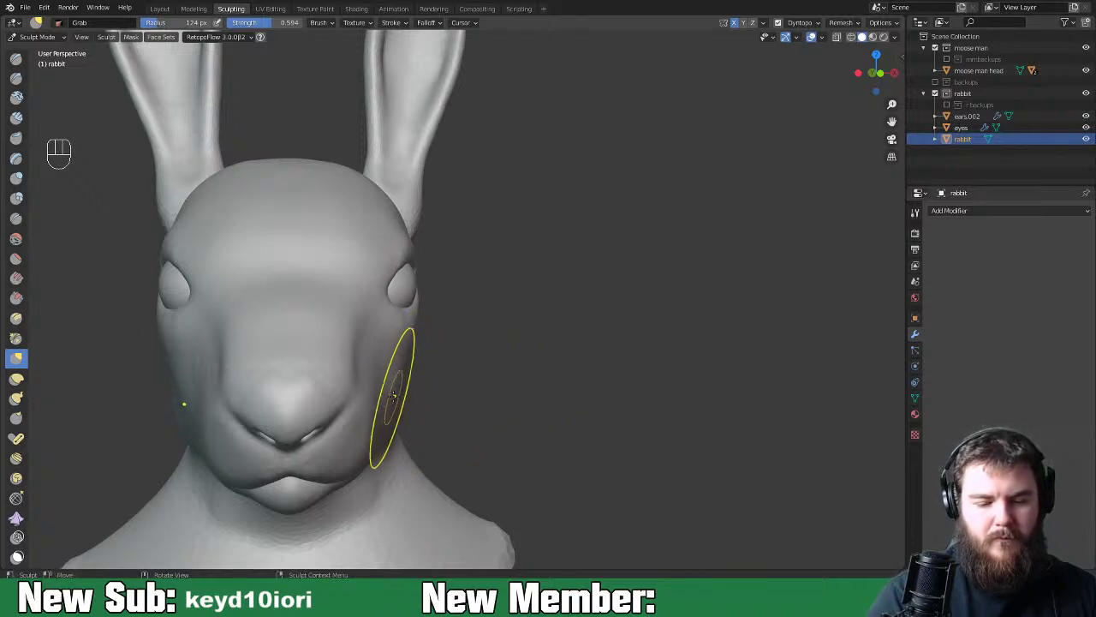
left_click_drag(393, 364, 386, 353)
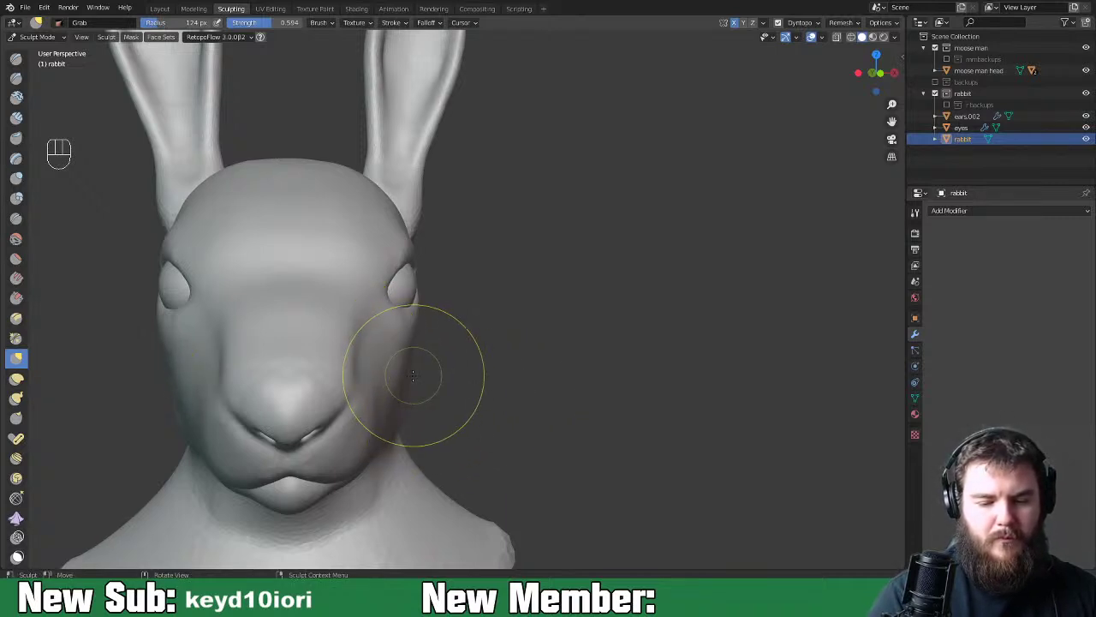
Smooth the reshaped cheek and the side of the face between the muzzle and the jaw corner
mouse_move(431, 391)
middle_mouse_down()
mouse_move(414, 393)
mouse_move(440, 351)
middle_mouse_up()
left_click_drag(440, 350, 425, 401, "shift")
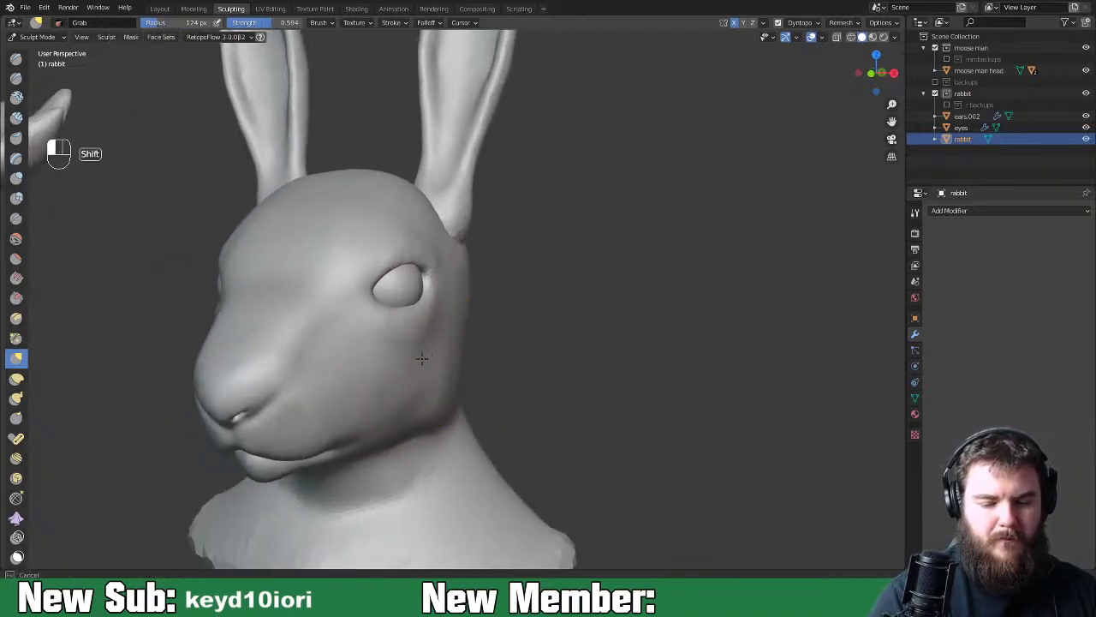
left_click_drag(326, 373, 422, 374, "shift")
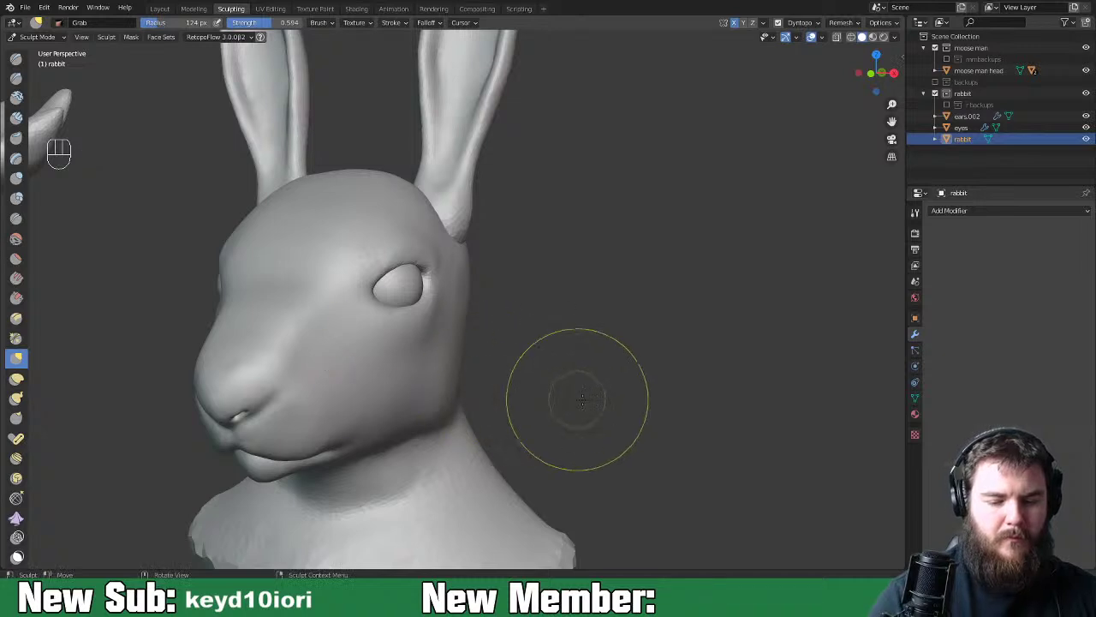
Examine the rabbit's head shape and proportions from the front and three-quarter angles, close up and beside the moose man
middle_click_drag(577, 399, 692, 391)
scroll(656, 521, "down", 3)
middle_click_drag(656, 522, 576, 470)
scroll(548, 476, "up", 5)
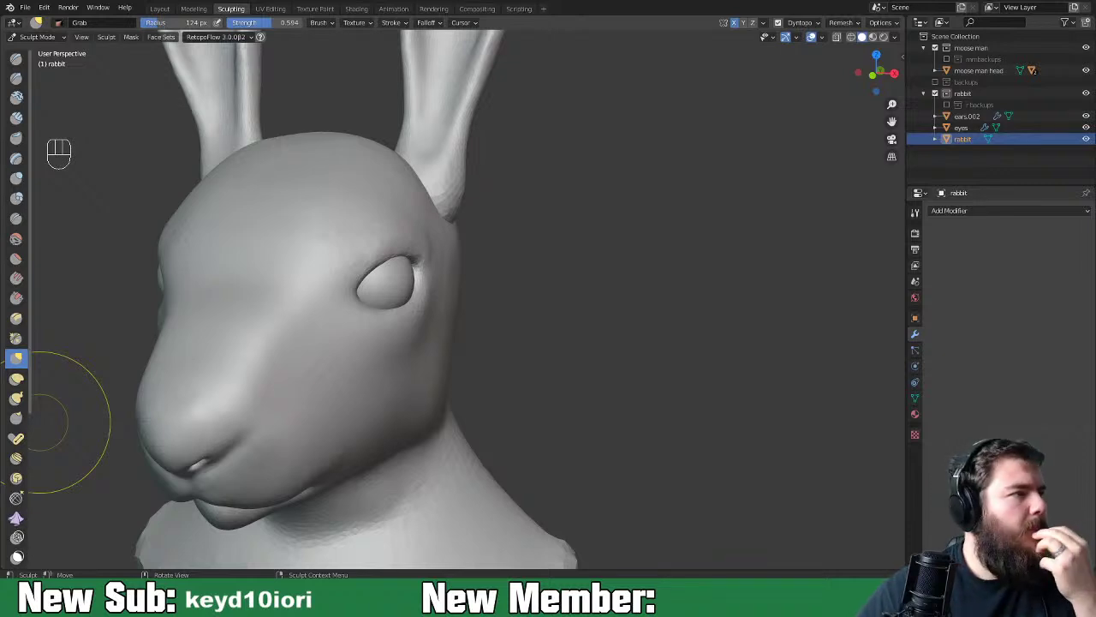
scroll(594, 282, "down", 4)
mouse_move(557, 333)
middle_mouse_down()
mouse_move(333, 321)
mouse_move(428, 313)
mouse_move(553, 323)
mouse_move(480, 342)
mouse_move(420, 337)
mouse_move(555, 330)
mouse_move(560, 353)
mouse_move(509, 377)
mouse_move(454, 370)
mouse_move(557, 353)
middle_mouse_up()
scroll(555, 330, "down", 4)
scroll(558, 353, "up", 8)
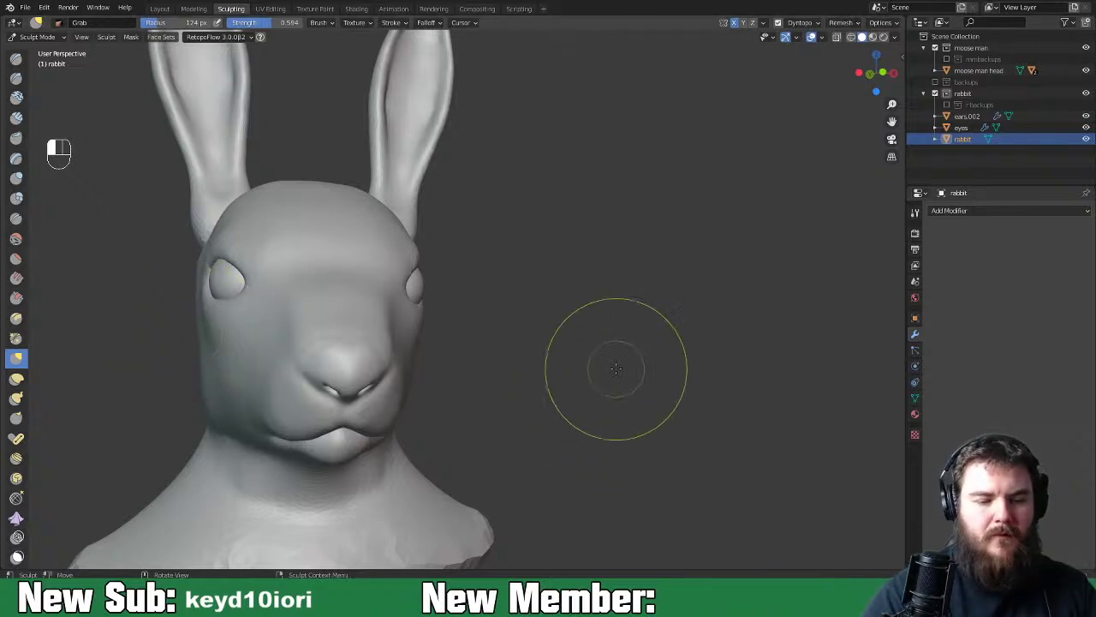
key("ctrl+equal")
key("ctrl+equal")
key("ctrl+equal")
key("ctrl+minus")
key("ctrl+minus")
key("ctrl+minus")
key("ctrl+minus")
key("ctrl+minus")
key("ctrl+minus")
key("ctrl+minus")
key("ctrl+minus")
mouse_move(644, 404)
middle_mouse_down()
mouse_move(458, 430)
mouse_move(560, 416)
middle_mouse_up()
Switch to Object Mode, duplicate ears.002 in place into the r backups collection, and leave that collection excluded from the view layer
key("ctrl+Tab")
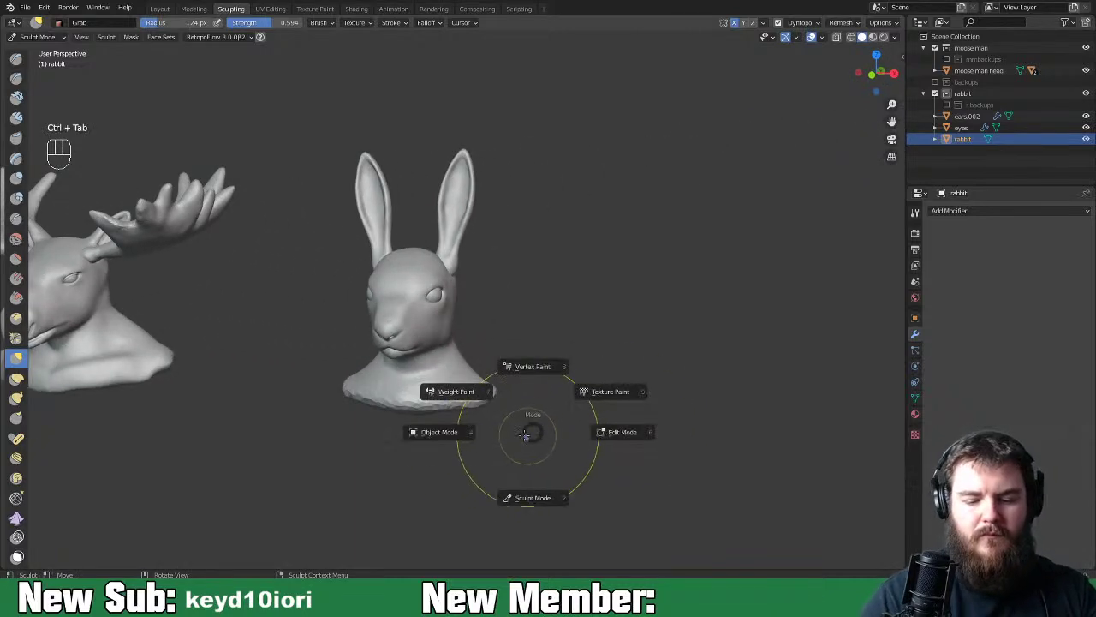
left_click(462, 257)
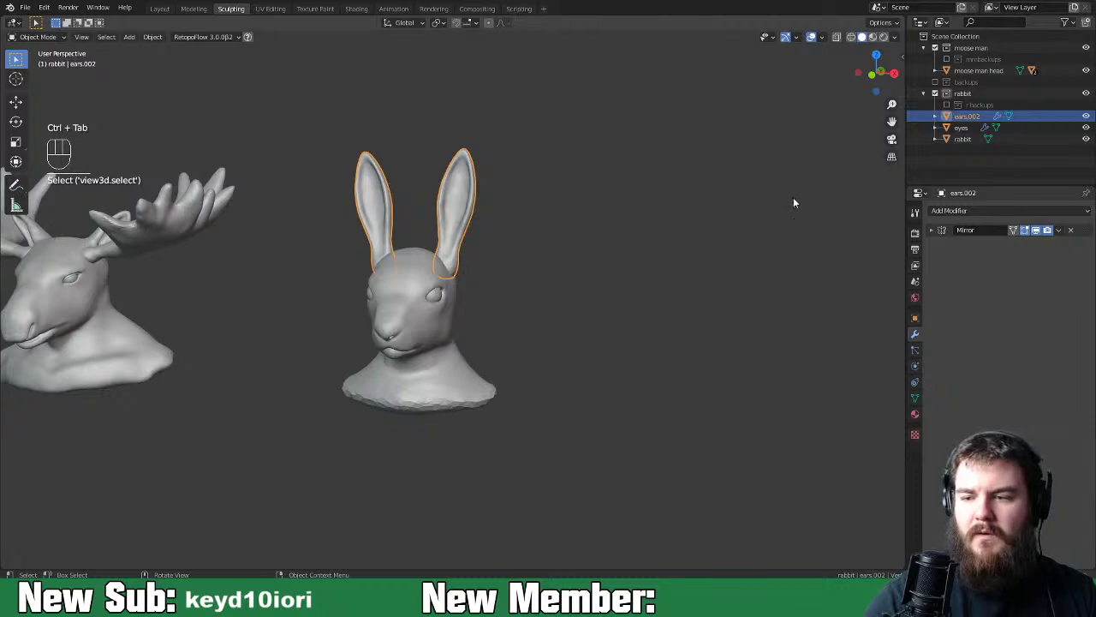
left_click(946, 105)
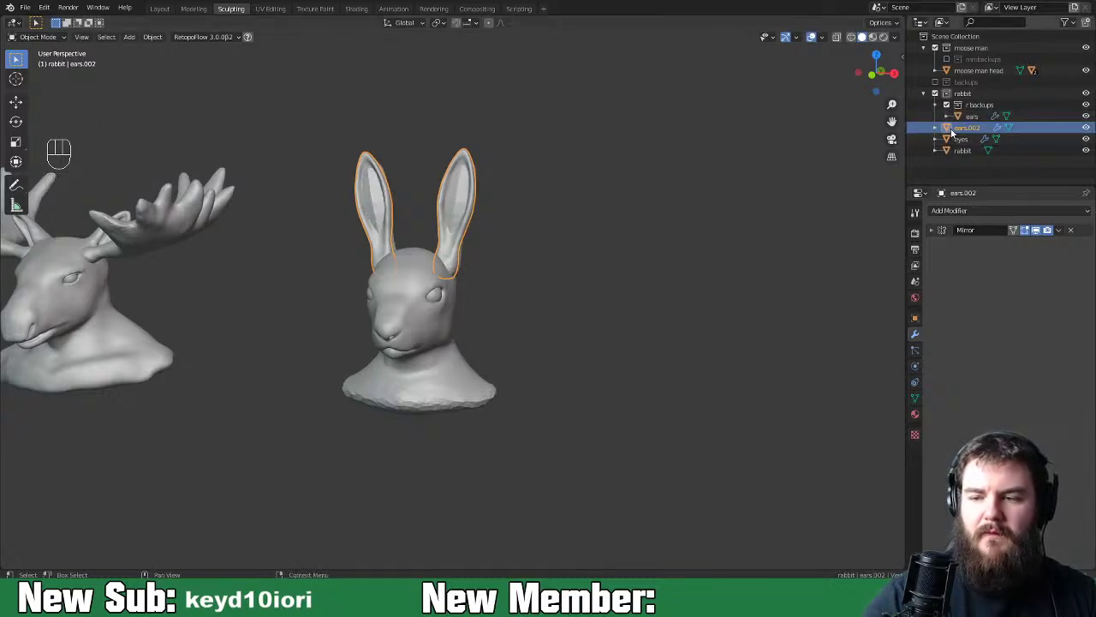
key("shift+d")
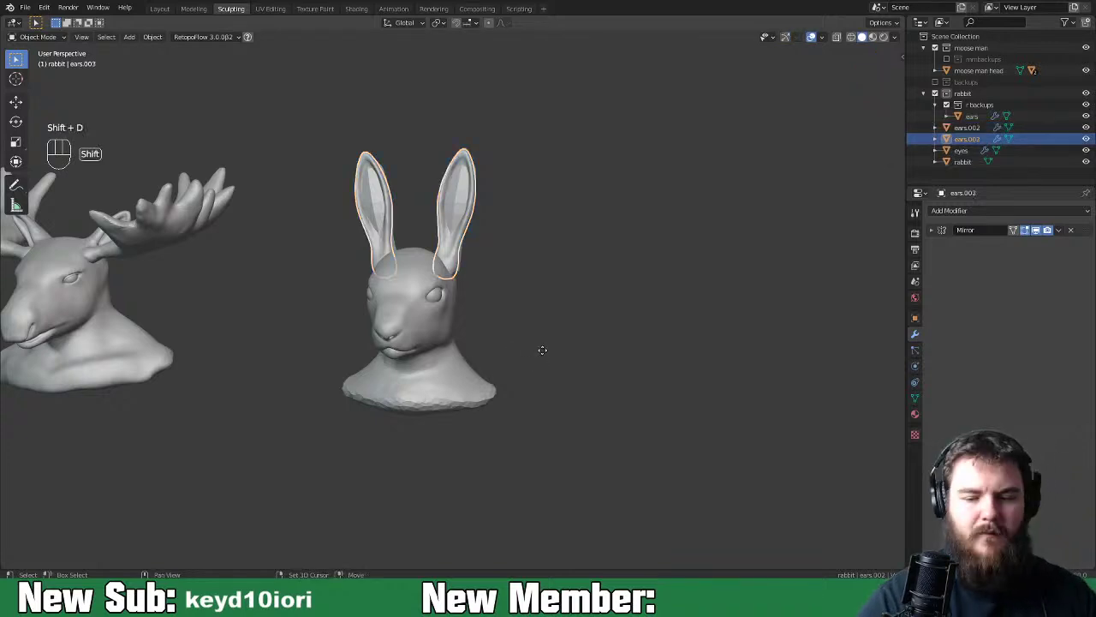
right_click(542, 350)
key("m")
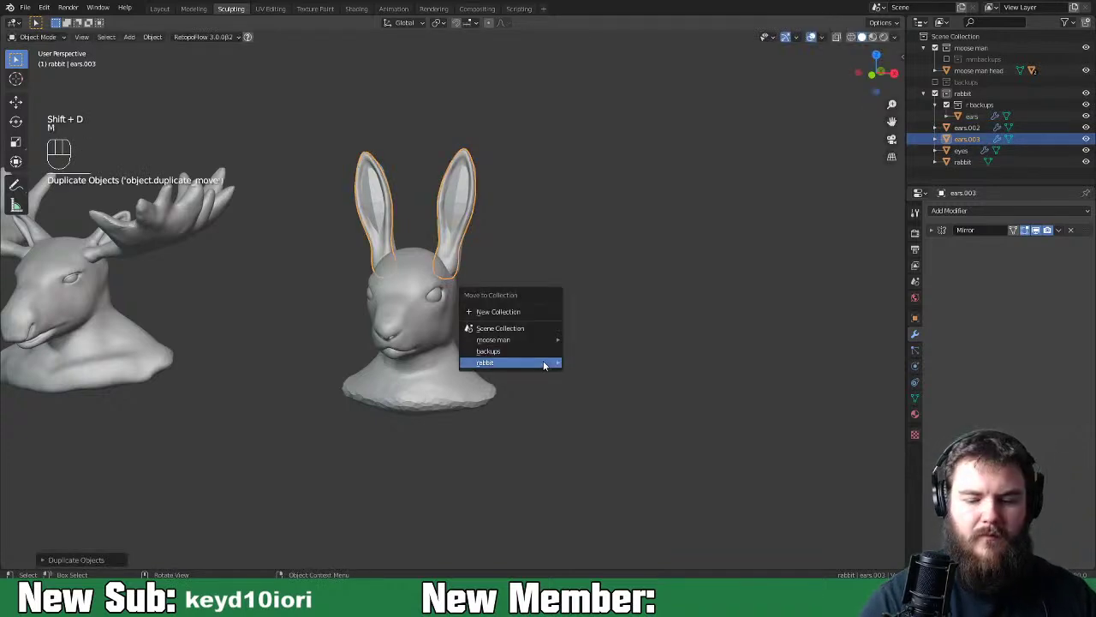
mouse_move(551, 363)
left_click(619, 390)
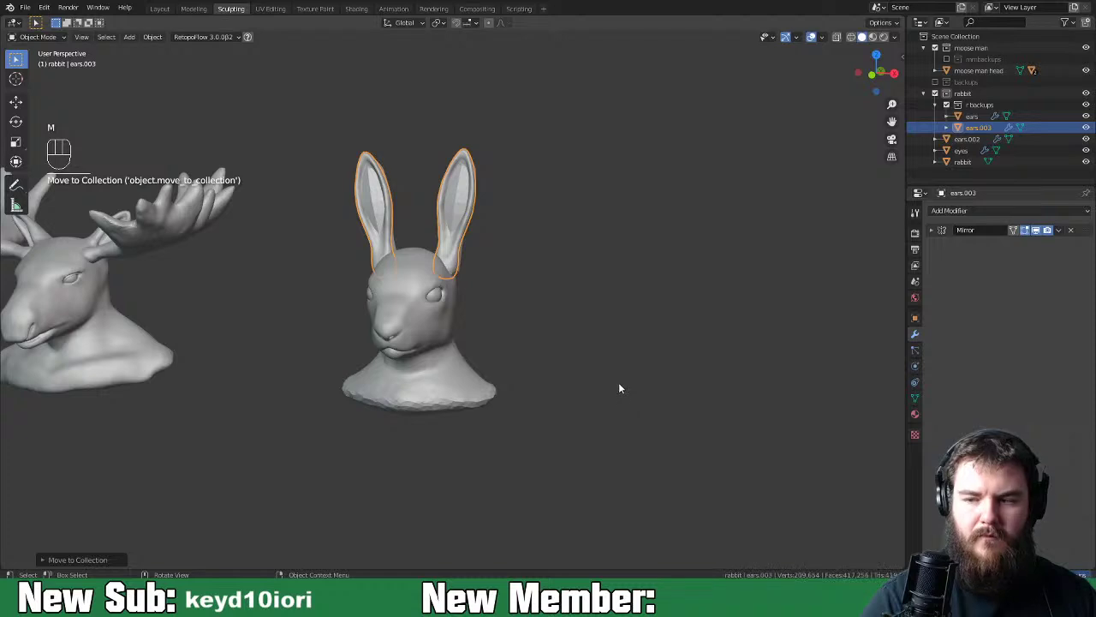
left_click(947, 104)
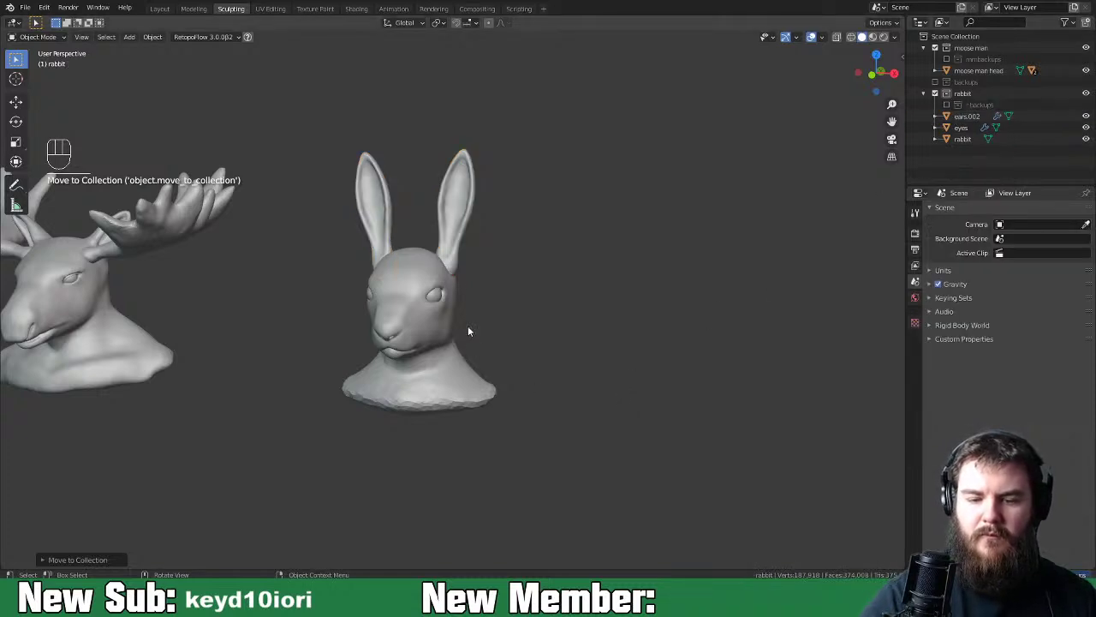
Merge ears.002 into the rabbit bust with a Boolean modifier set to Union, and apply the modifier
left_click(914, 211)
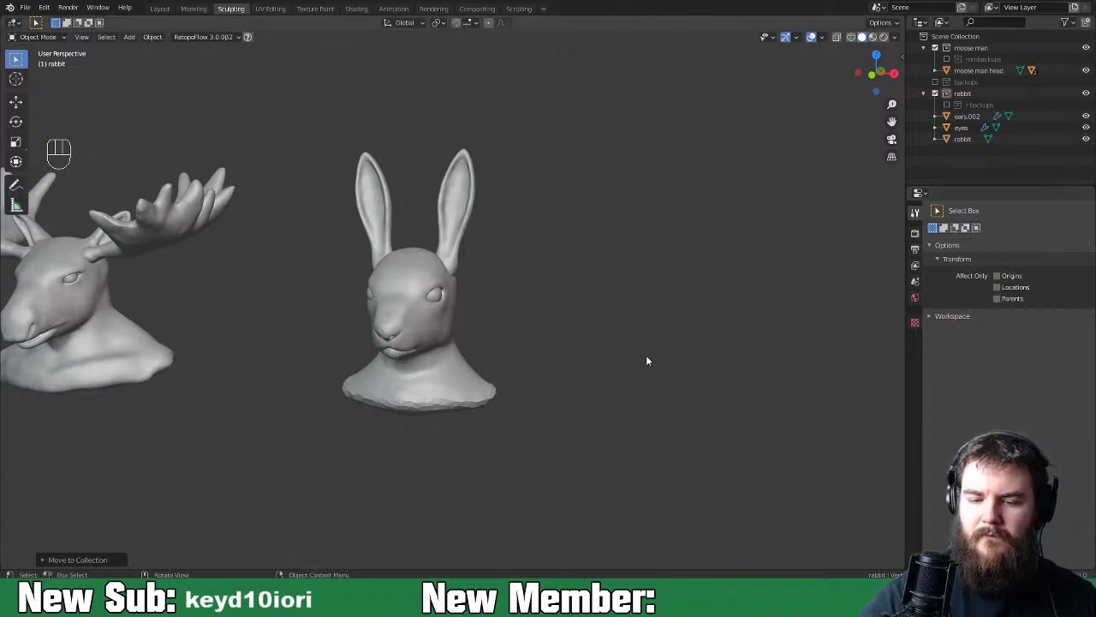
left_click(492, 387)
left_click(916, 336)
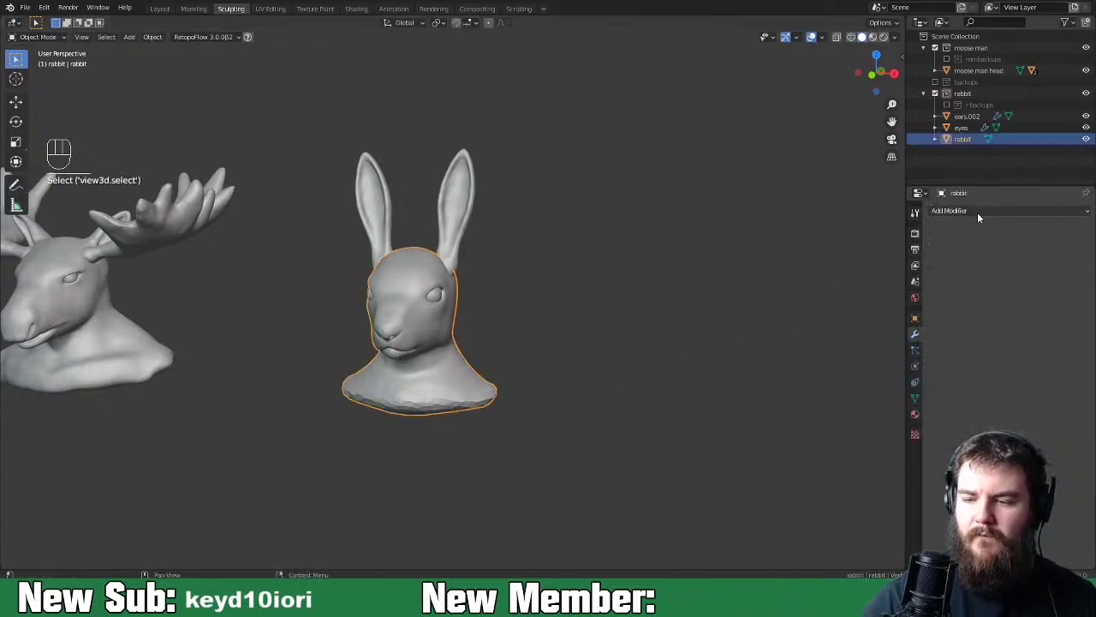
left_click(977, 212)
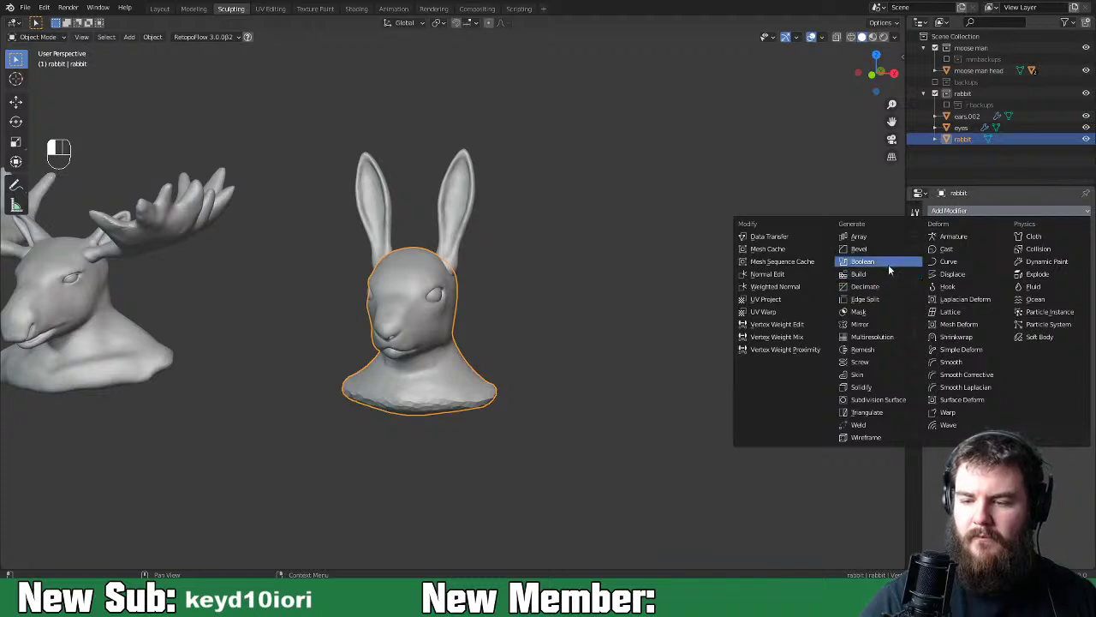
left_click(888, 261)
left_click(1072, 261)
left_click(470, 235)
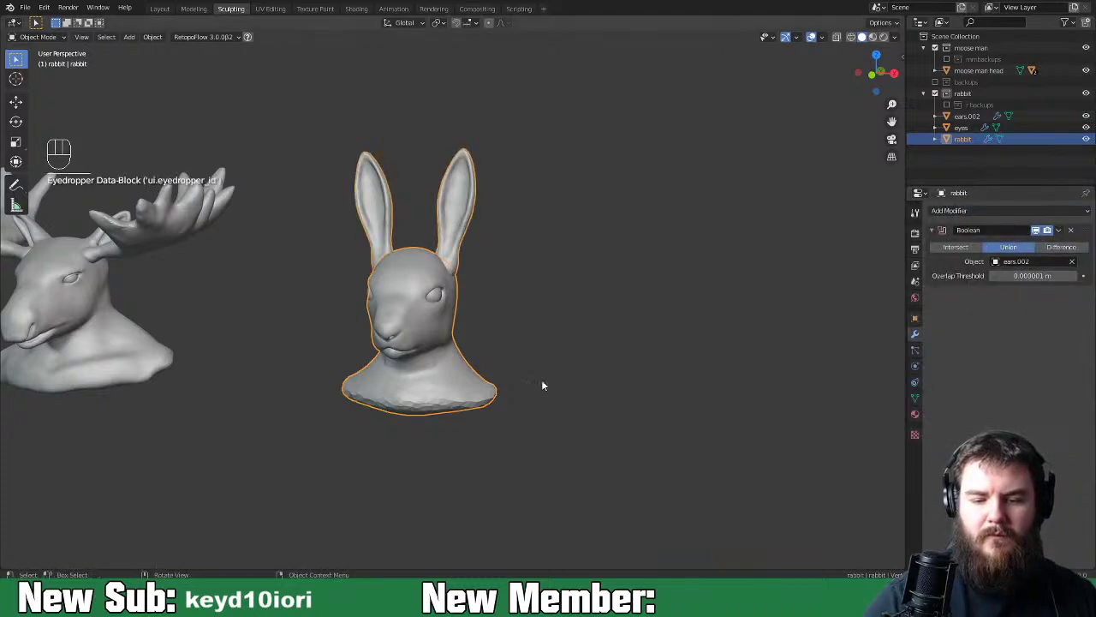
middle_click_drag(702, 331, 799, 296)
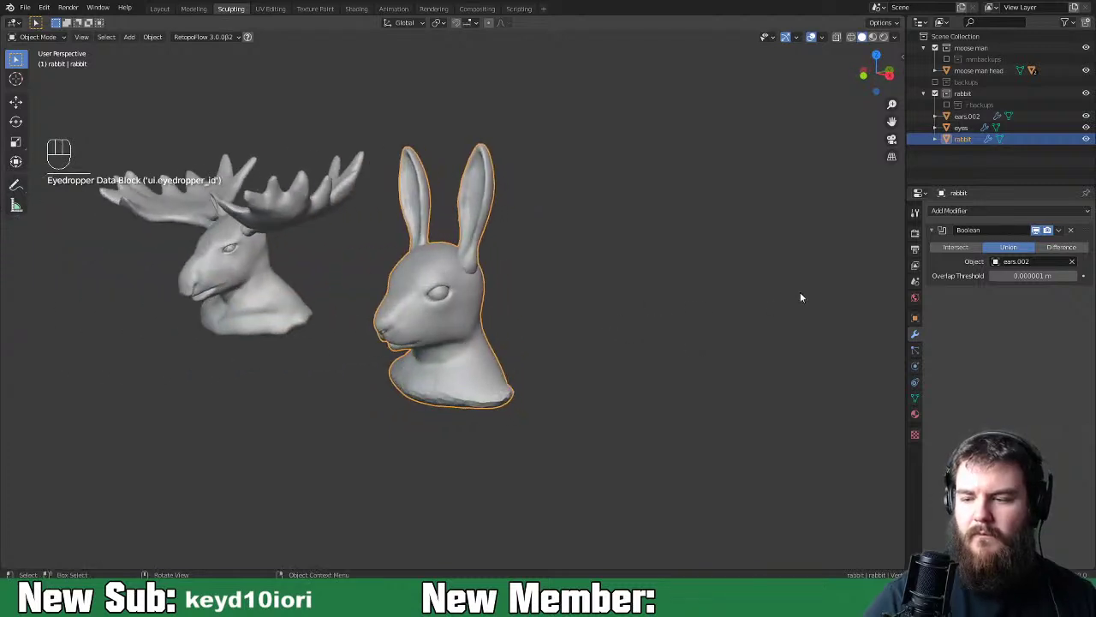
left_click(1058, 230)
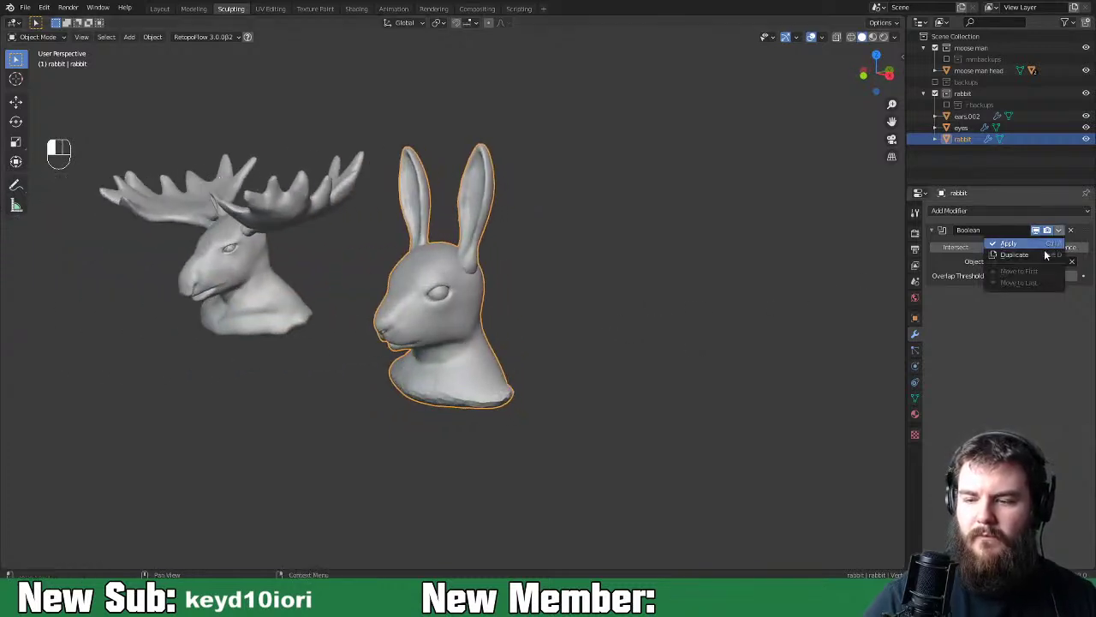
left_click(1038, 244)
Move the separate ears.002 object into the r backups collection
left_click(477, 239)
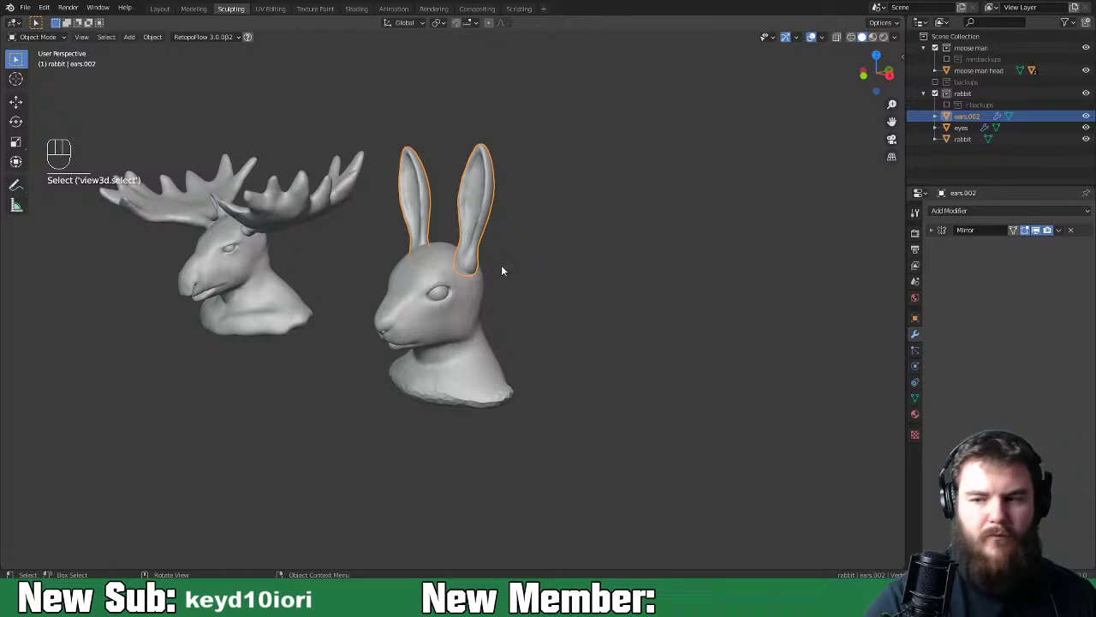
key("m")
mouse_move(504, 268)
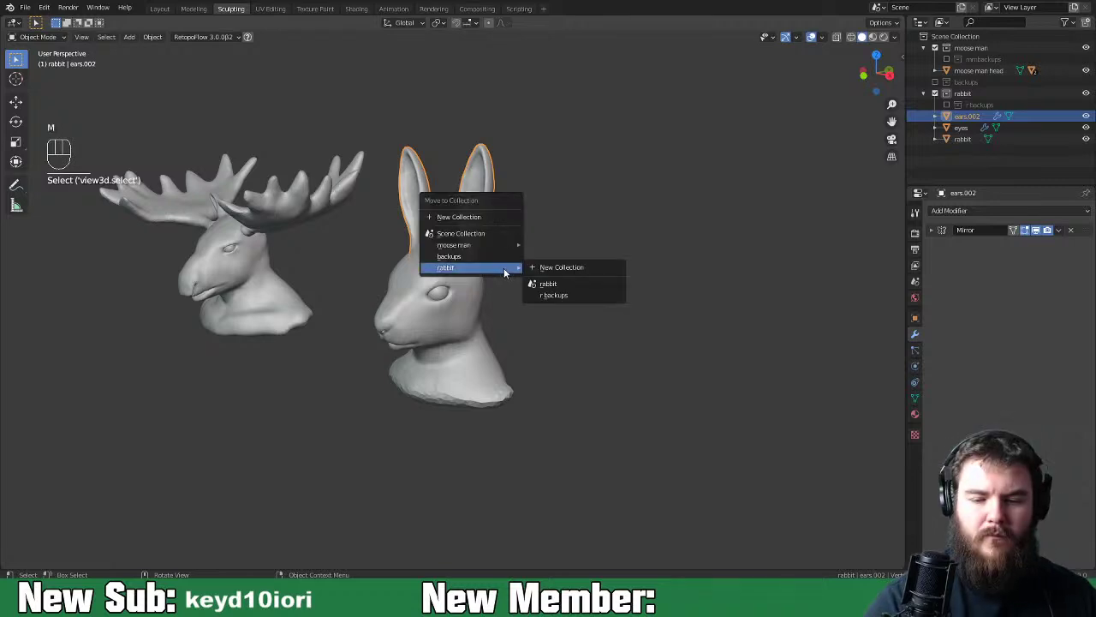
left_click(568, 298)
Return the merged rabbit bust to Sculpt Mode and enable dynamic topology, accepting the vertex data warning
middle_click_drag(575, 262, 585, 316, "shift")
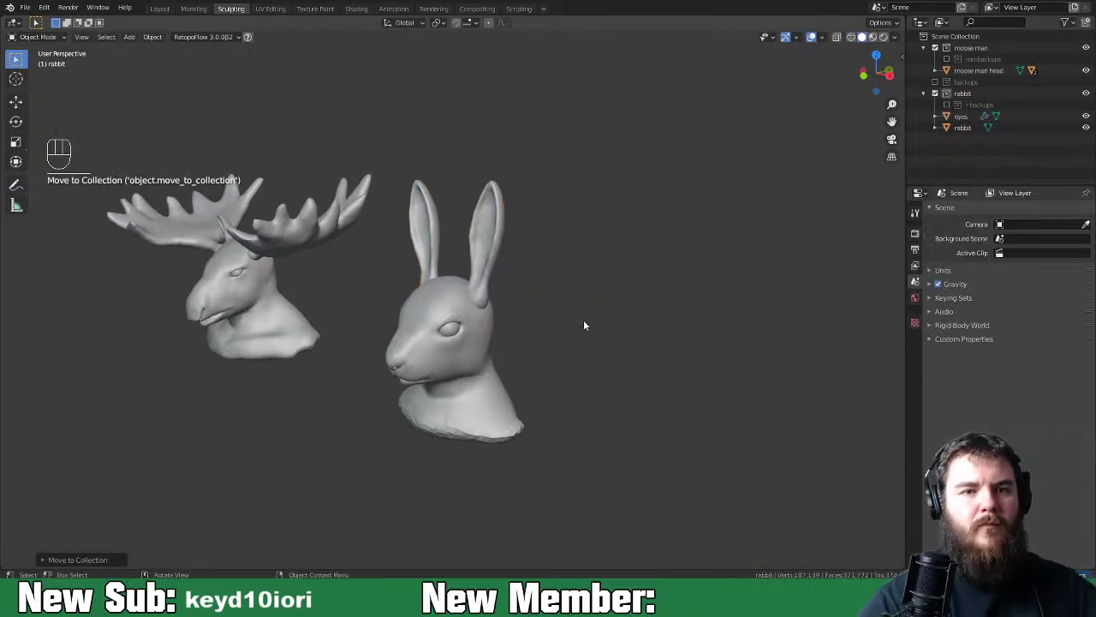
mouse_move(587, 331)
middle_mouse_down()
mouse_move(571, 340)
mouse_move(653, 321)
mouse_move(597, 331)
middle_mouse_up()
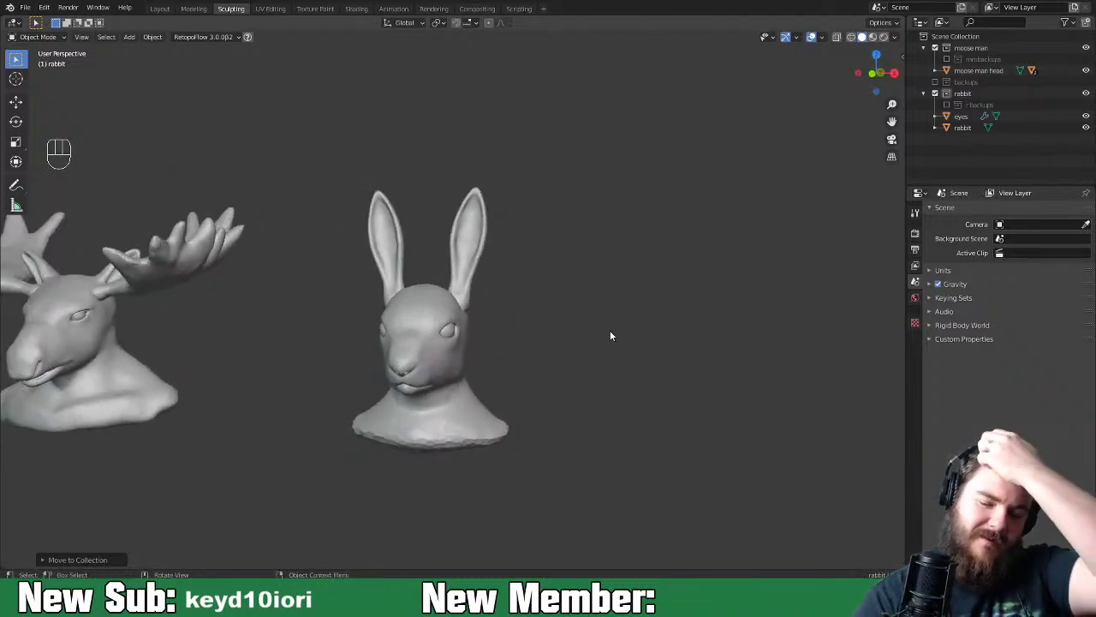
middle_click_drag(559, 356, 587, 390)
left_click(491, 360)
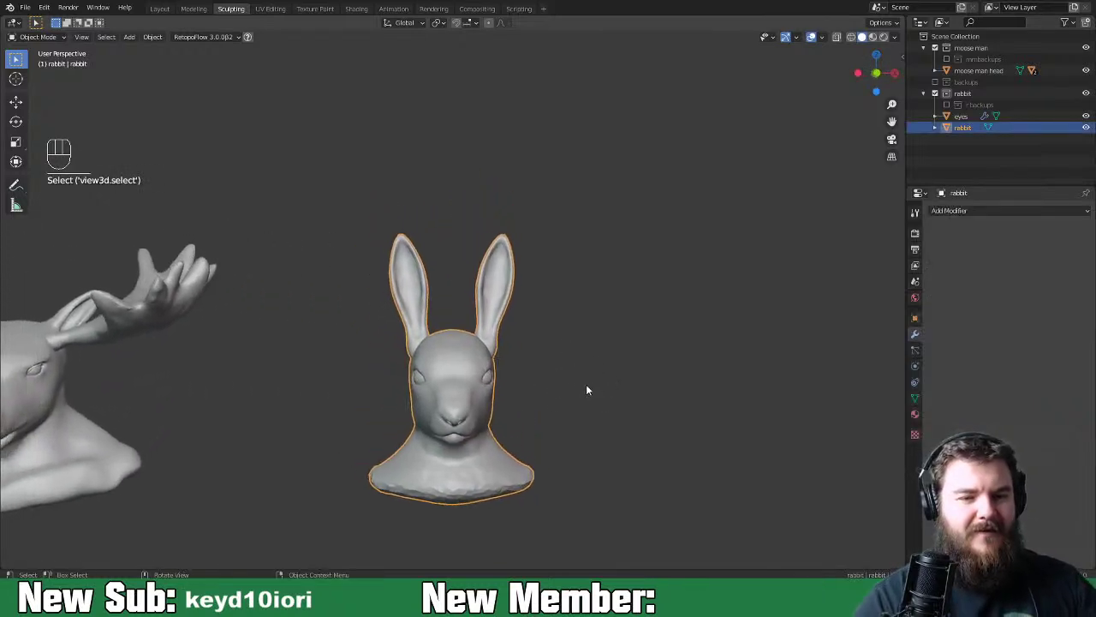
key("ctrl+Tab")
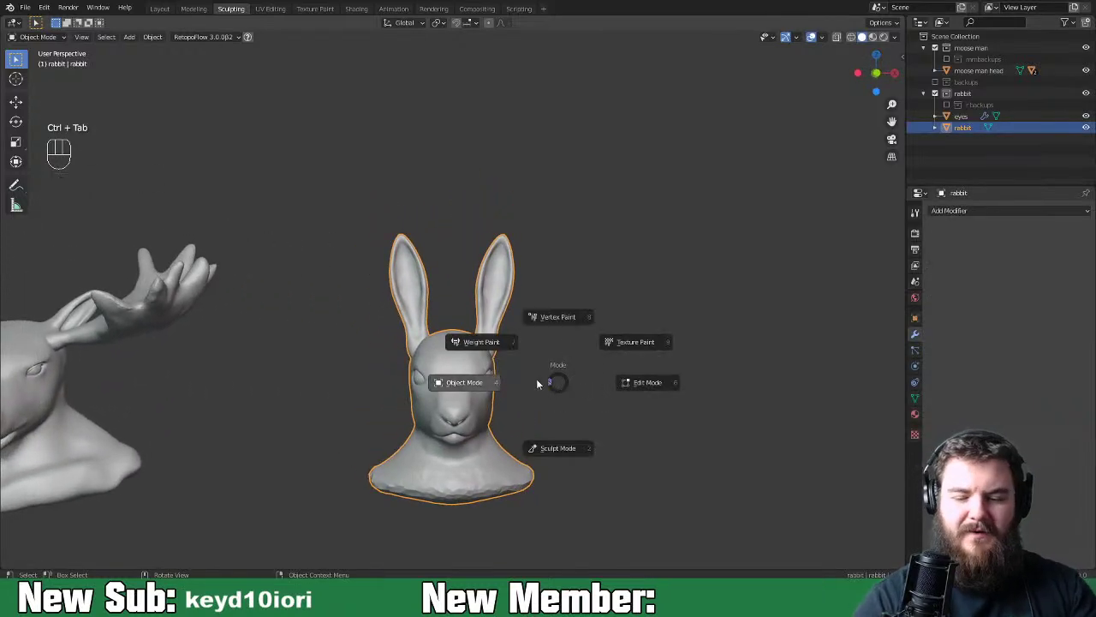
left_click(557, 452)
middle_click_drag(634, 344, 561, 276)
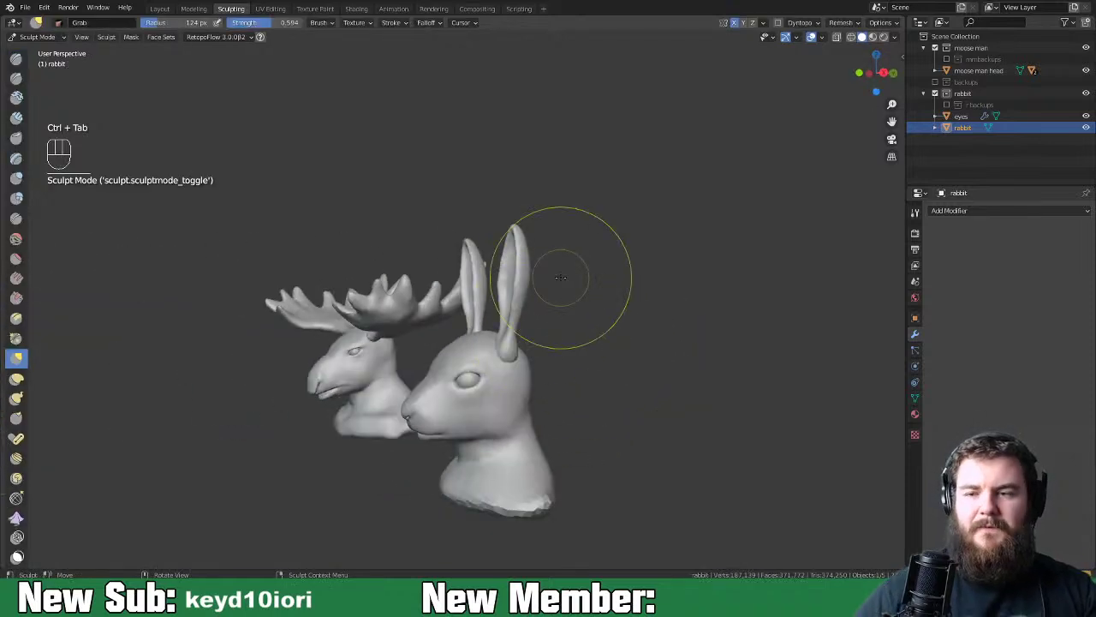
left_click(777, 22)
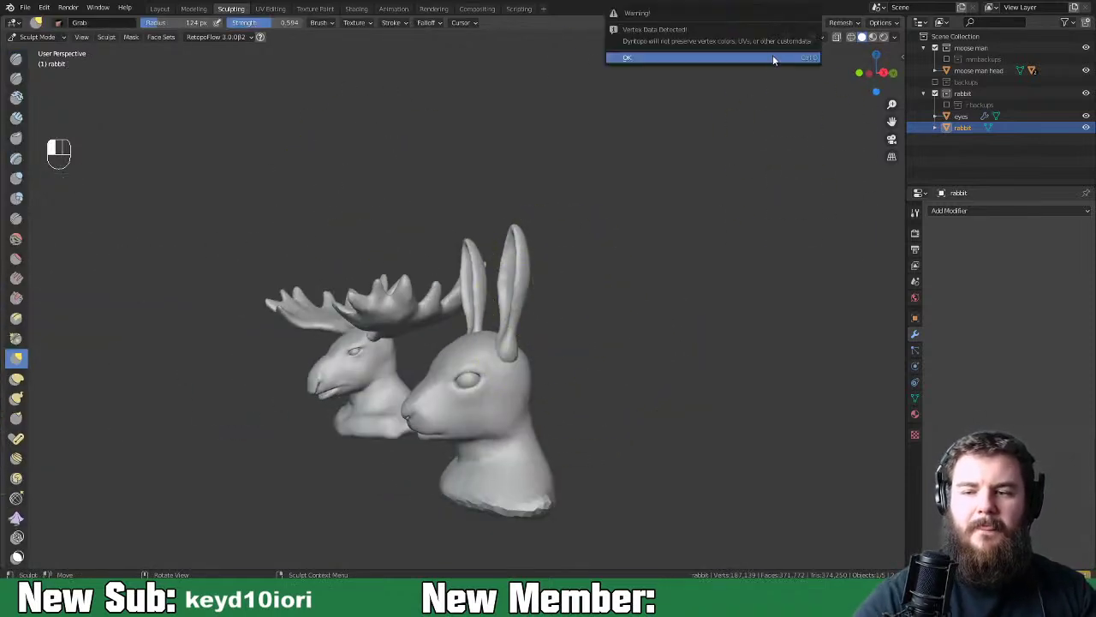
left_click(771, 55)
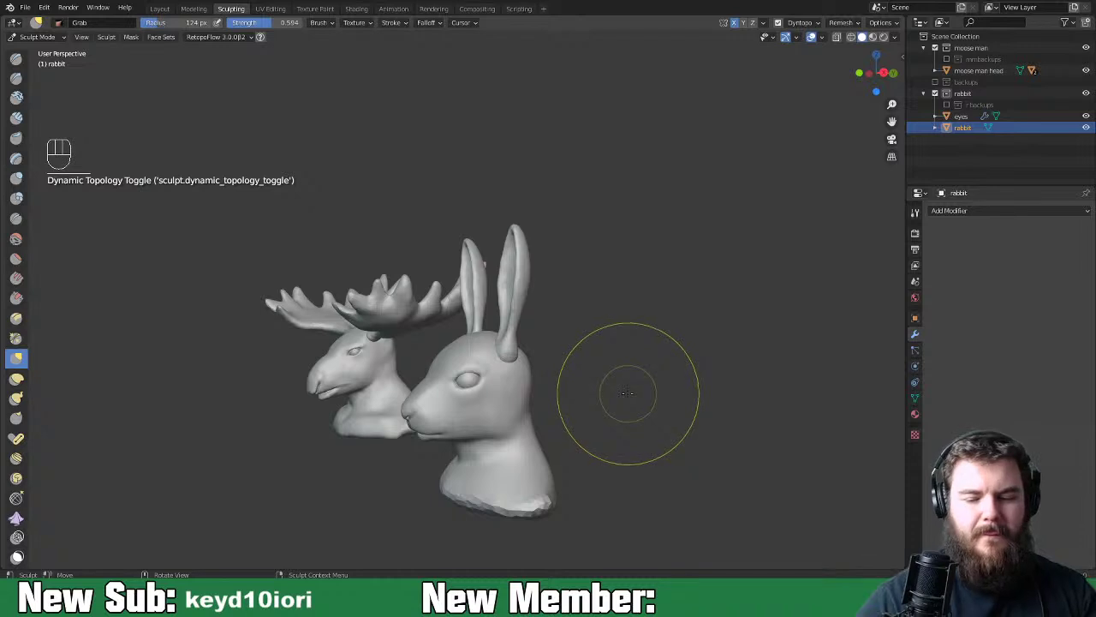
Build up the joint between the ear base and the rabbit's head with the Inflate brush at a 65 px radius
key("ctrl+equal")
key("ctrl+equal")
key("ctrl+equal")
key("ctrl+equal")
middle_click_drag(641, 440, 671, 382, "shift")
key("ctrl+equal")
key("ctrl+equal")
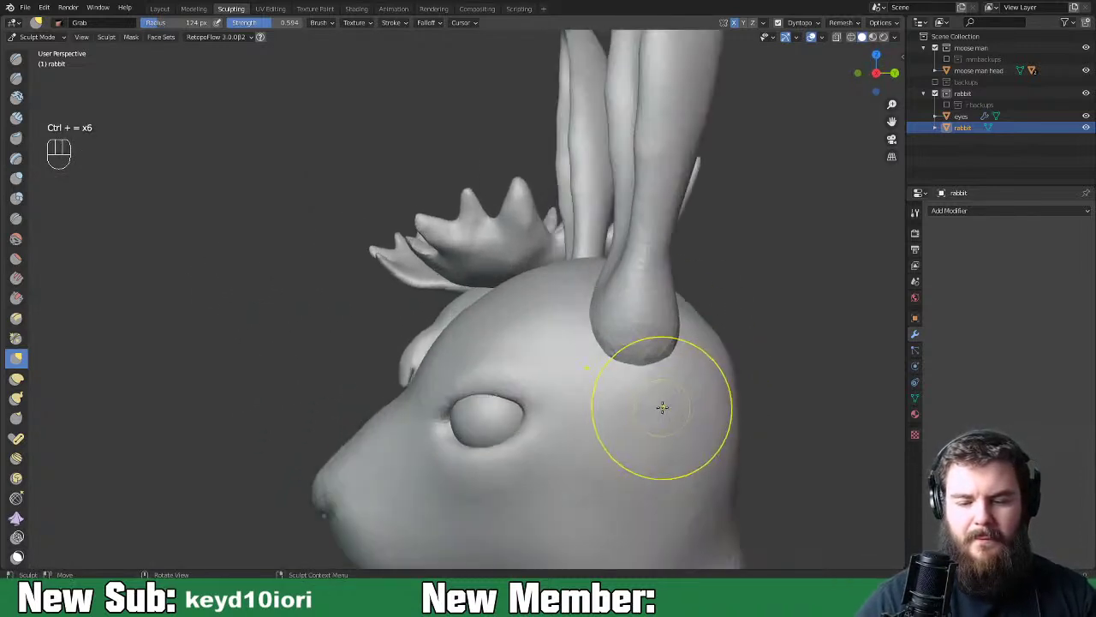
middle_click_drag(710, 391, 680, 380)
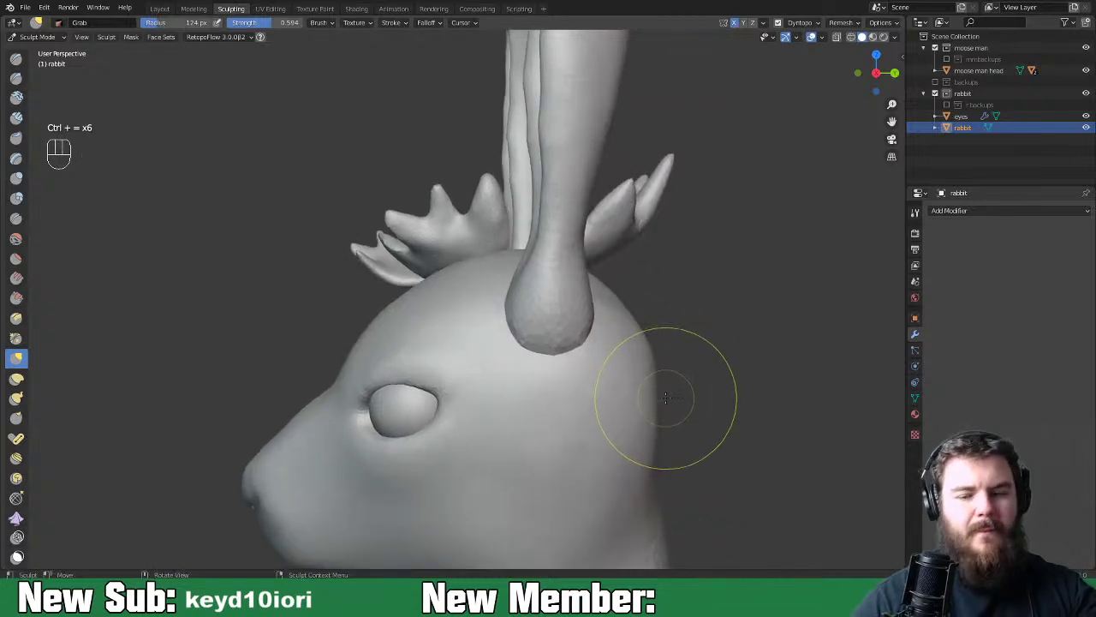
key("space")
left_click(639, 245)
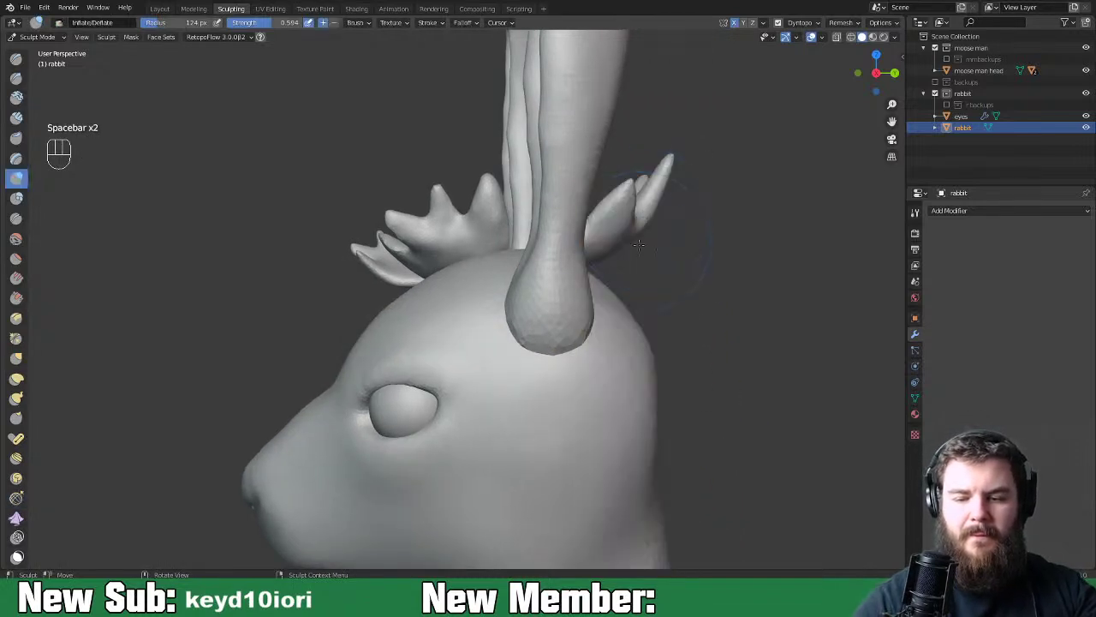
key("f")
left_click(587, 352)
mouse_move(550, 353)
left_mouse_down()
mouse_move(561, 346)
mouse_move(566, 360)
mouse_move(556, 344)
mouse_move(633, 339)
left_mouse_up()
Smooth the seams all around the ear bases so the ears blend into the head
middle_click_drag(634, 339, 523, 367)
left_click_drag(523, 367, 452, 360, "shift")
middle_click_drag(461, 323, 455, 386)
mouse_move(455, 386)
left_mouse_down("shift")
mouse_move(399, 392)
mouse_move(416, 368)
left_mouse_up("shift")
mouse_move(416, 367)
middle_mouse_down()
mouse_move(597, 369)
mouse_move(565, 270)
middle_mouse_up()
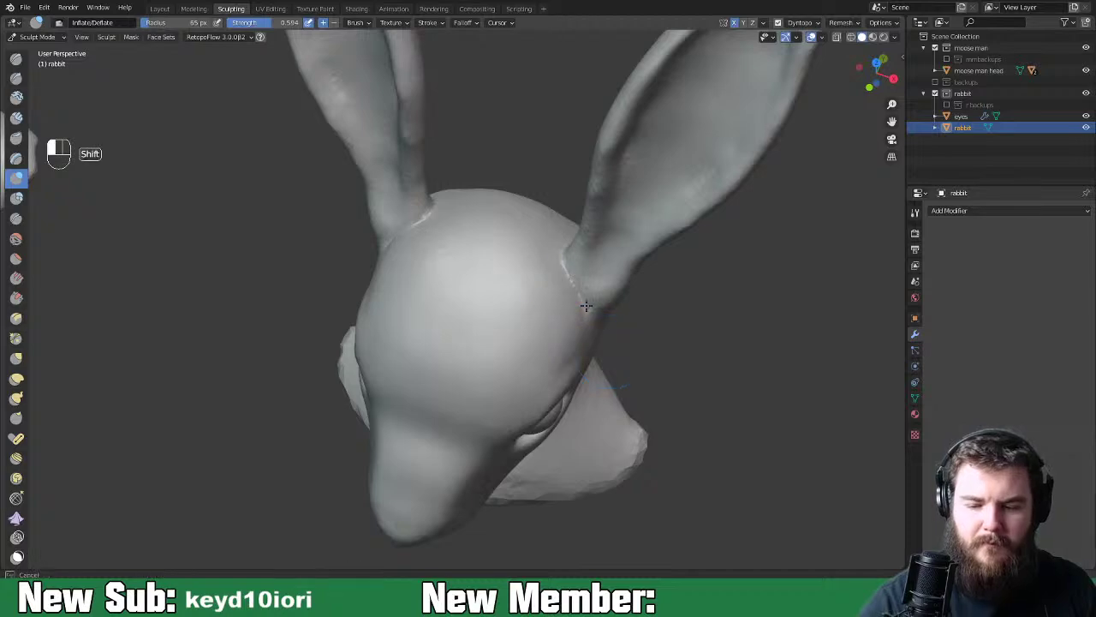
left_click_drag(568, 286, 572, 284, "shift")
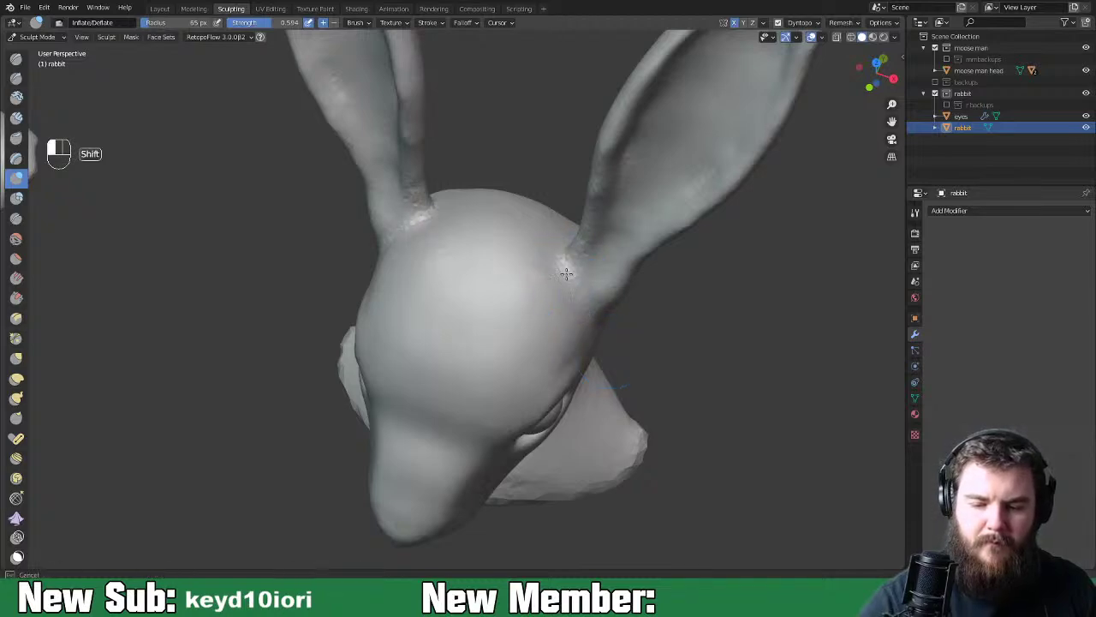
middle_click_drag(617, 310, 617, 393)
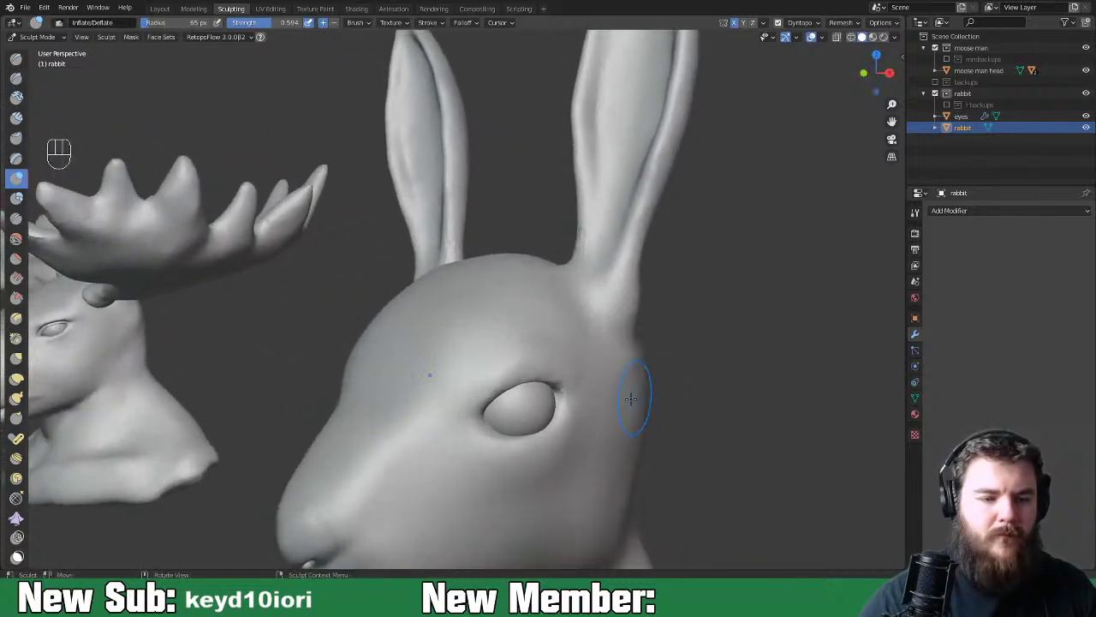
Add volume around and below the ear base with the Clay Strips brush
key("space")
left_click(535, 439)
key("space")
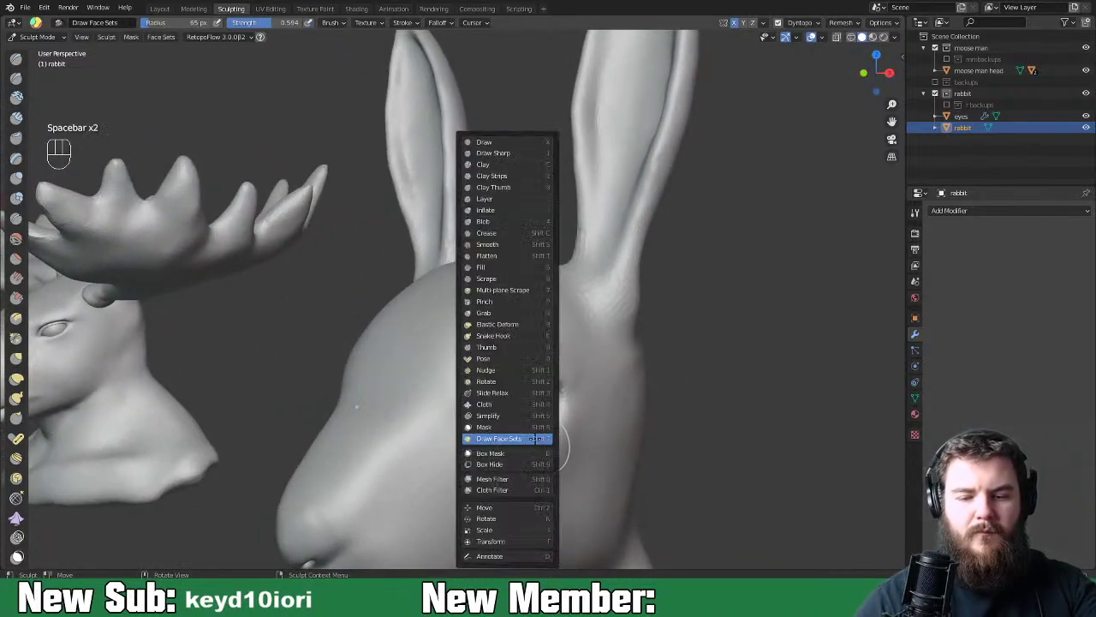
left_click(492, 176)
middle_click_drag(648, 331, 611, 306)
mouse_move(612, 306)
left_mouse_down()
mouse_move(599, 323)
mouse_move(625, 312)
mouse_move(643, 360)
mouse_move(637, 410)
left_mouse_up()
mouse_move(624, 350)
middle_mouse_down()
mouse_move(649, 351)
mouse_move(631, 362)
middle_mouse_up()
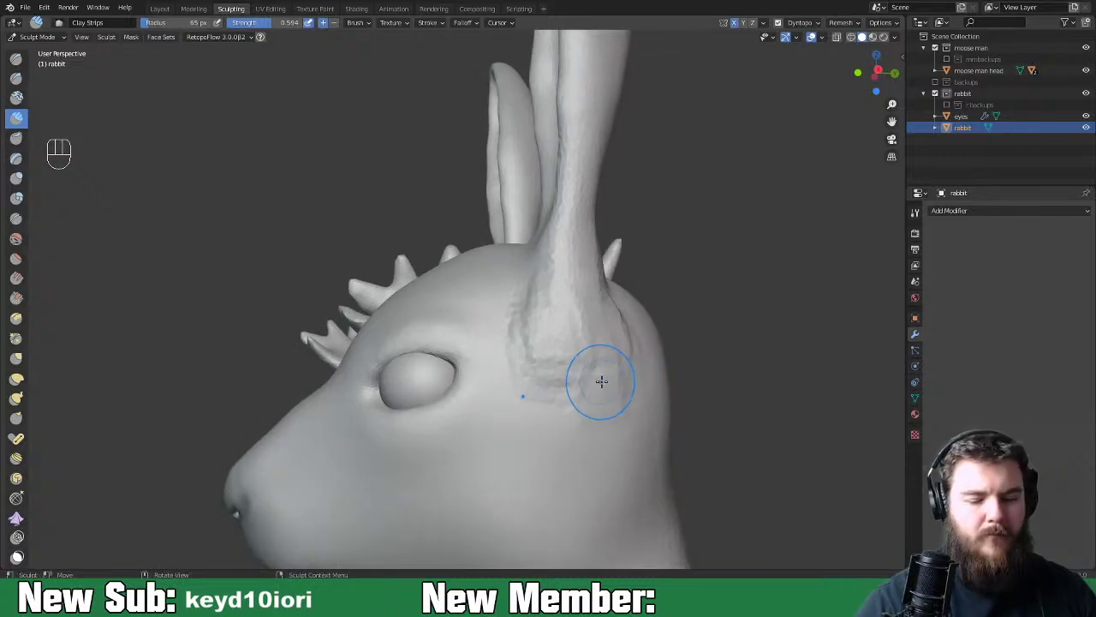
Smooth the strokes below the ear, and fill and blend the back of the ear base into the skull
mouse_move(560, 349)
left_mouse_down("shift")
mouse_move(534, 298)
mouse_move(517, 377)
left_mouse_up("shift")
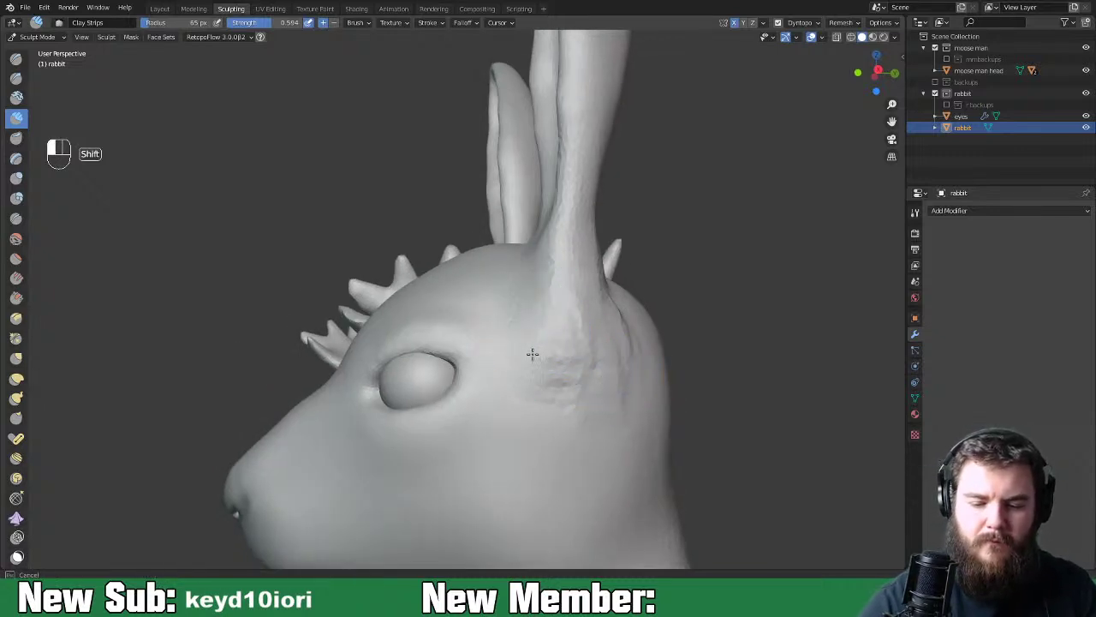
left_click_drag(600, 285, 632, 354, "shift")
middle_click_drag(631, 355, 557, 379)
mouse_move(558, 380)
left_mouse_down()
mouse_move(511, 337)
mouse_move(517, 313)
mouse_move(509, 330)
left_mouse_up()
middle_click_drag(509, 330, 436, 337)
mouse_move(436, 338)
left_mouse_down()
mouse_move(436, 318)
mouse_move(419, 367)
mouse_move(391, 369)
left_mouse_up()
left_click_drag(448, 319, 454, 317, "shift")
middle_click_drag(511, 333, 420, 384)
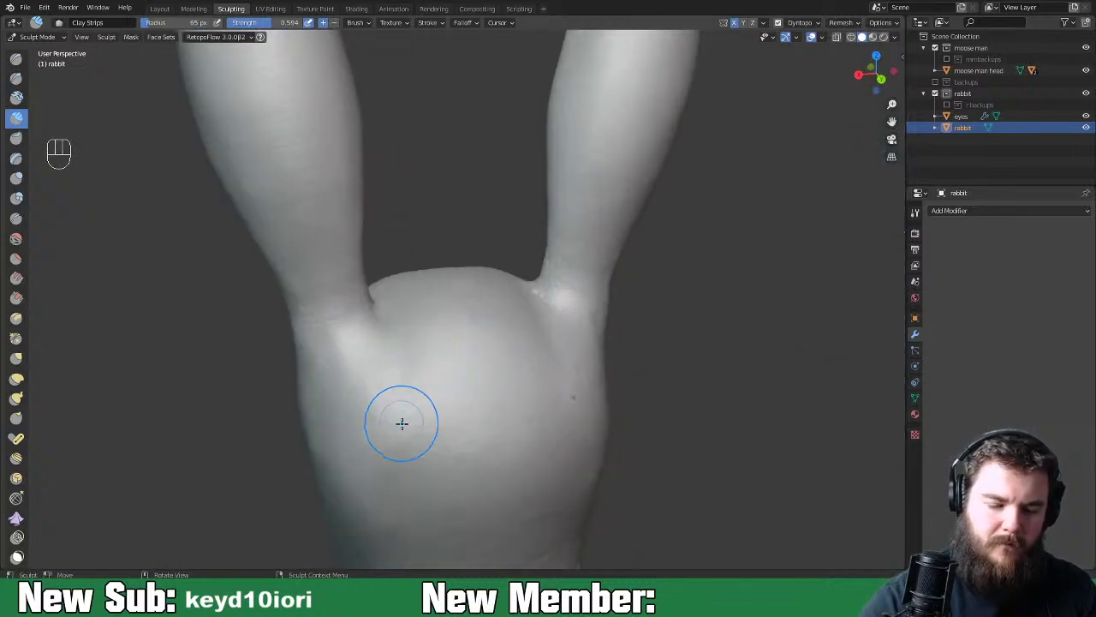
Carve into the back of the head below the ears with inverted Clay Strips and smooth the area
left_click_drag(399, 408, 353, 482, "ctrl")
mouse_move(328, 413)
middle_mouse_down()
mouse_move(463, 435)
mouse_move(543, 384)
middle_mouse_up()
mouse_move(492, 451)
left_mouse_down("ctrl")
mouse_move(420, 399)
mouse_move(457, 405)
left_mouse_up("ctrl")
left_click_drag(489, 365, 503, 426, "shift")
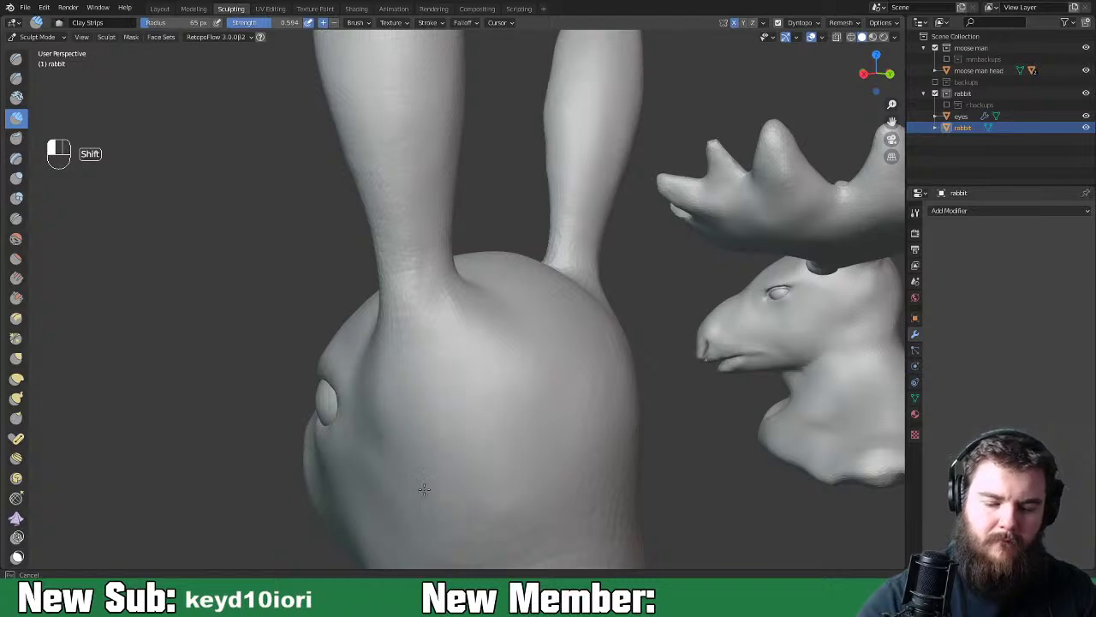
left_click_drag(467, 369, 577, 334, "shift")
middle_click_drag(577, 335, 786, 290)
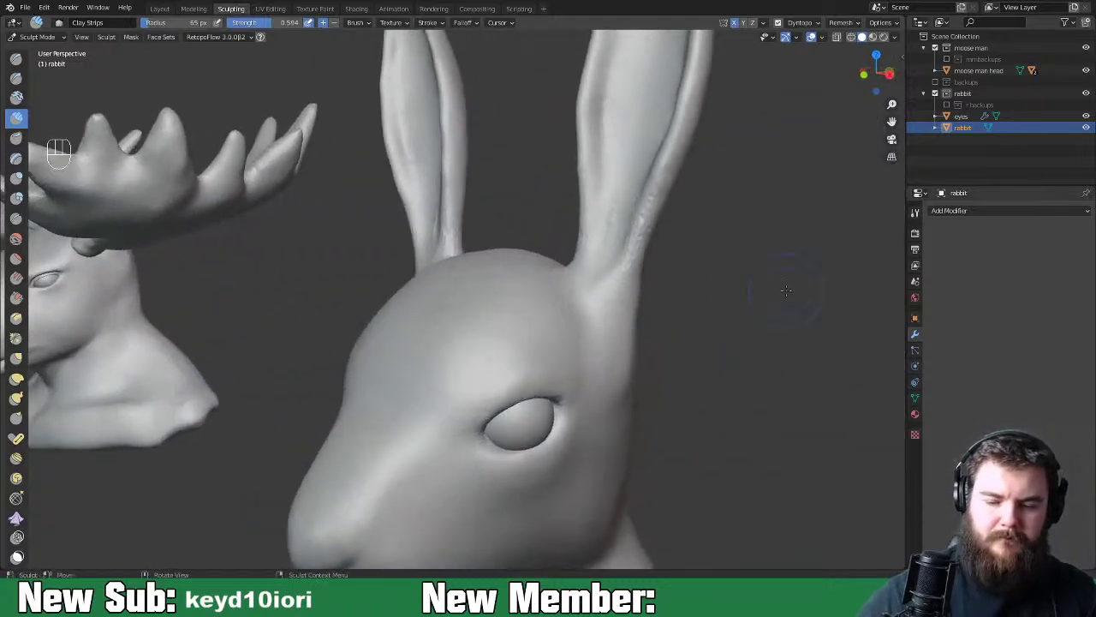
Build up the side of the head behind the eye and the brow area with Clay Strips
scroll(619, 276, "down", 5)
middle_click_drag(489, 299, 501, 411)
scroll(601, 427, "up", 2)
scroll(501, 412, "up", 4)
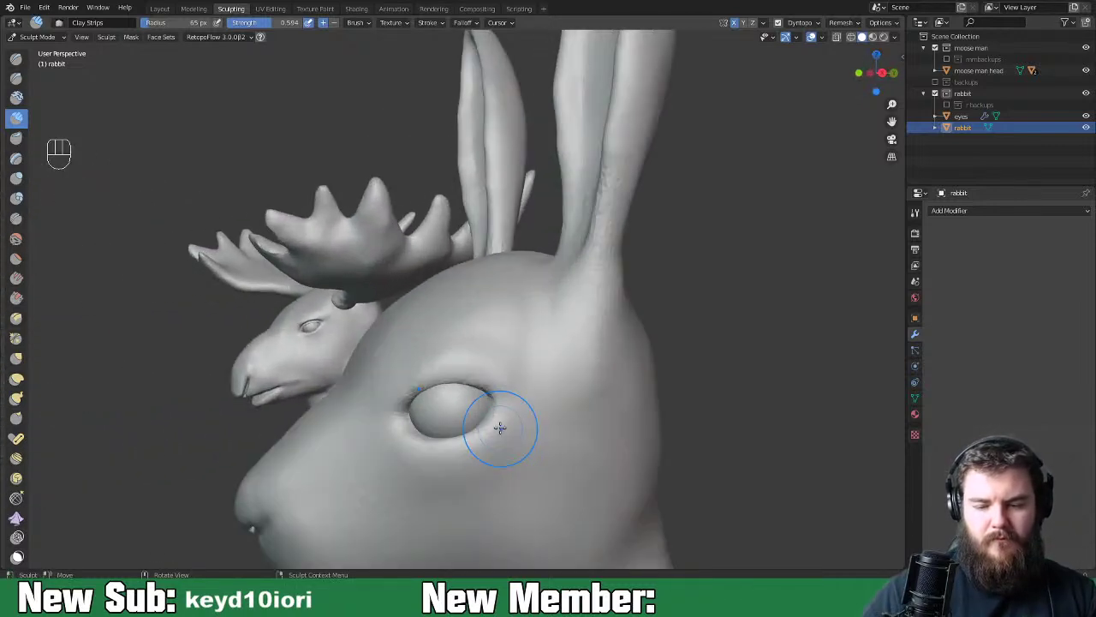
mouse_move(543, 454)
left_mouse_down()
mouse_move(524, 484)
mouse_move(600, 407)
mouse_move(560, 445)
mouse_move(638, 463)
left_mouse_up()
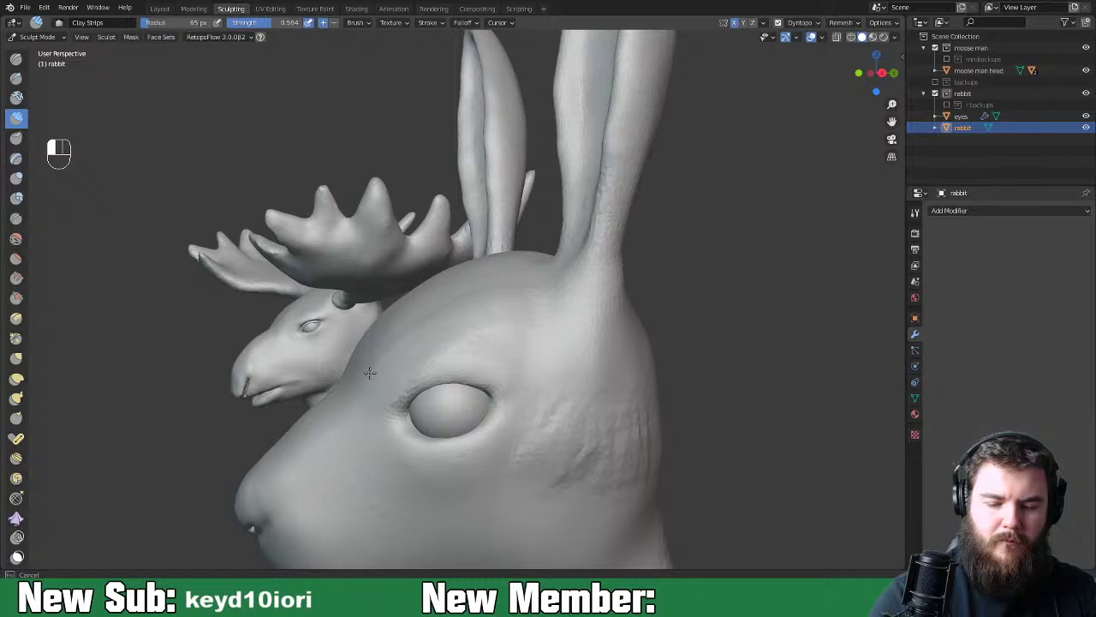
middle_click_drag(434, 335, 482, 362)
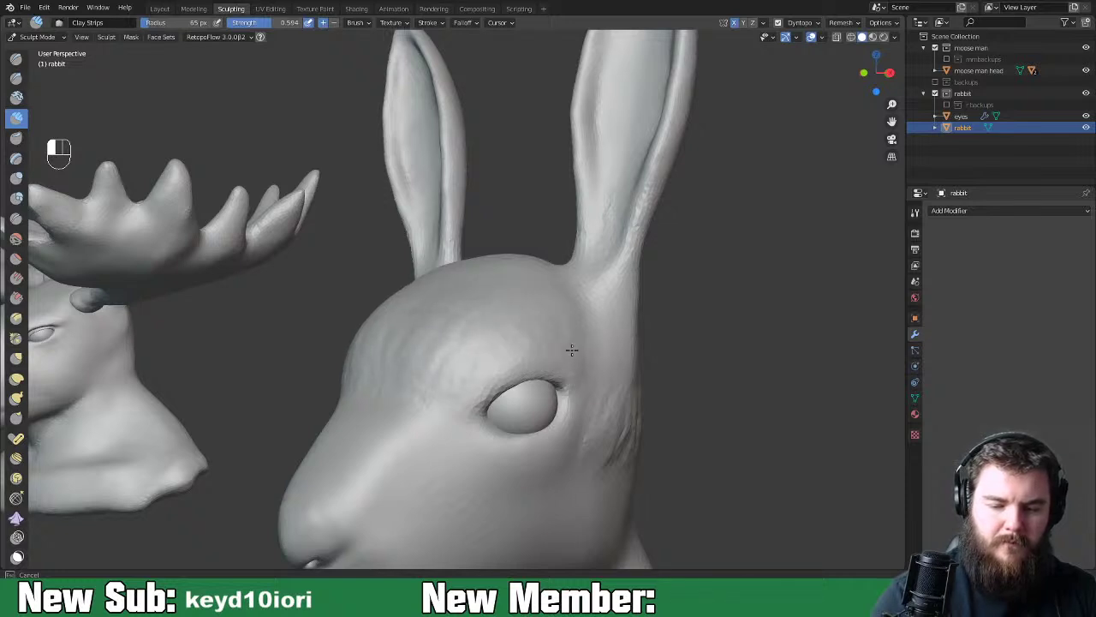
Refine the upper eyelid and brow with Clay Strips at a 39 px radius, smoothing the forehead strokes
key("f")
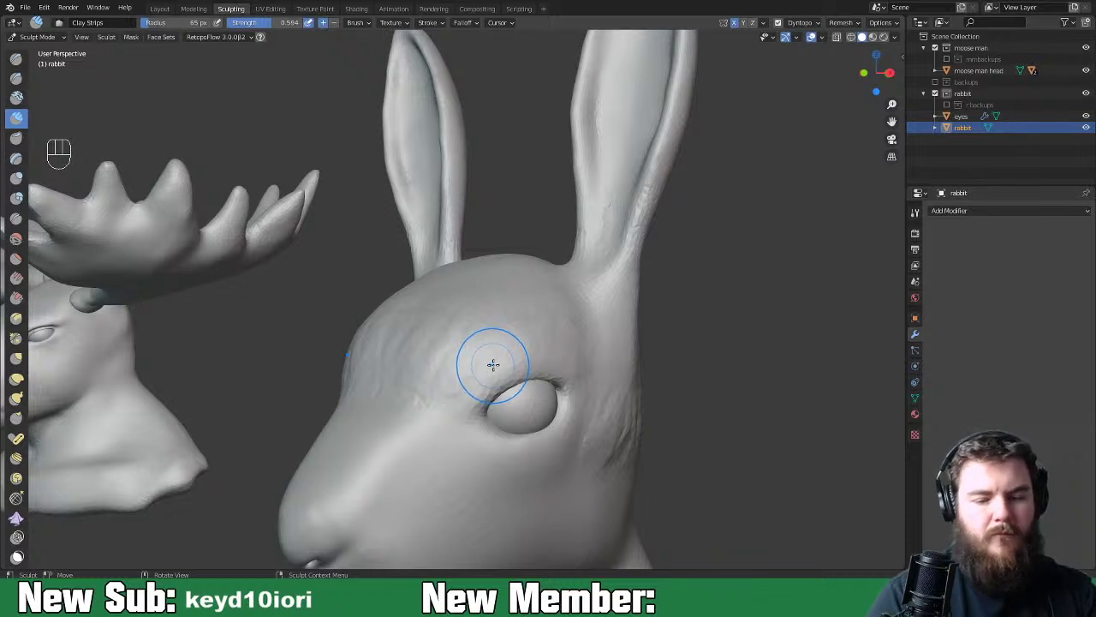
left_click(477, 371)
mouse_move(477, 370)
left_mouse_down()
mouse_move(553, 357)
mouse_move(575, 367)
left_mouse_up()
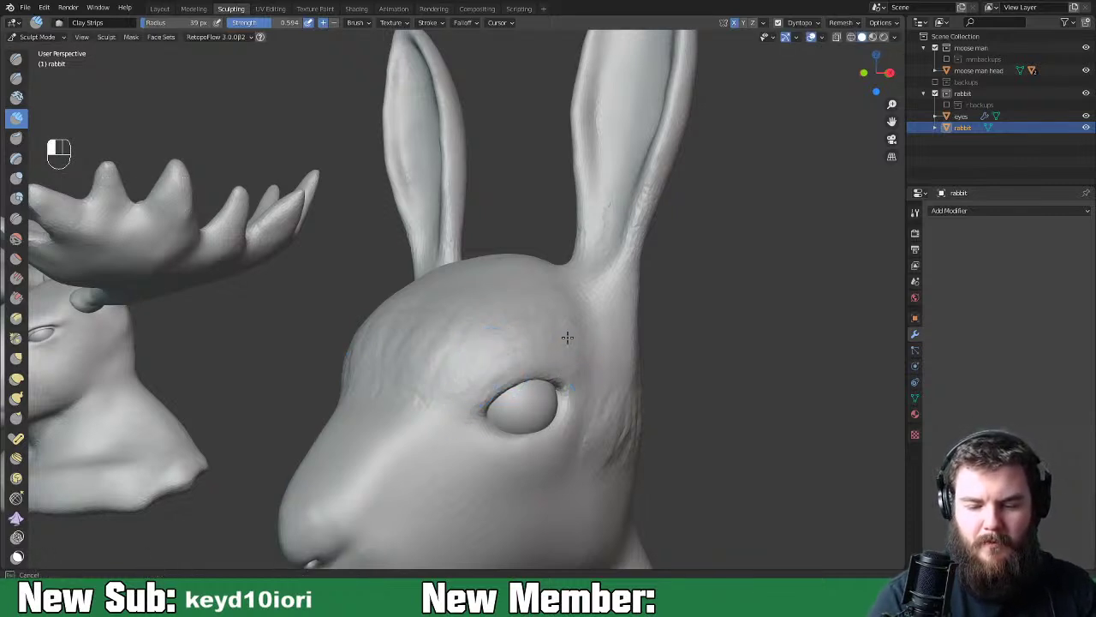
mouse_move(467, 374)
left_mouse_down()
mouse_move(443, 337)
mouse_move(446, 353)
mouse_move(405, 370)
left_mouse_up()
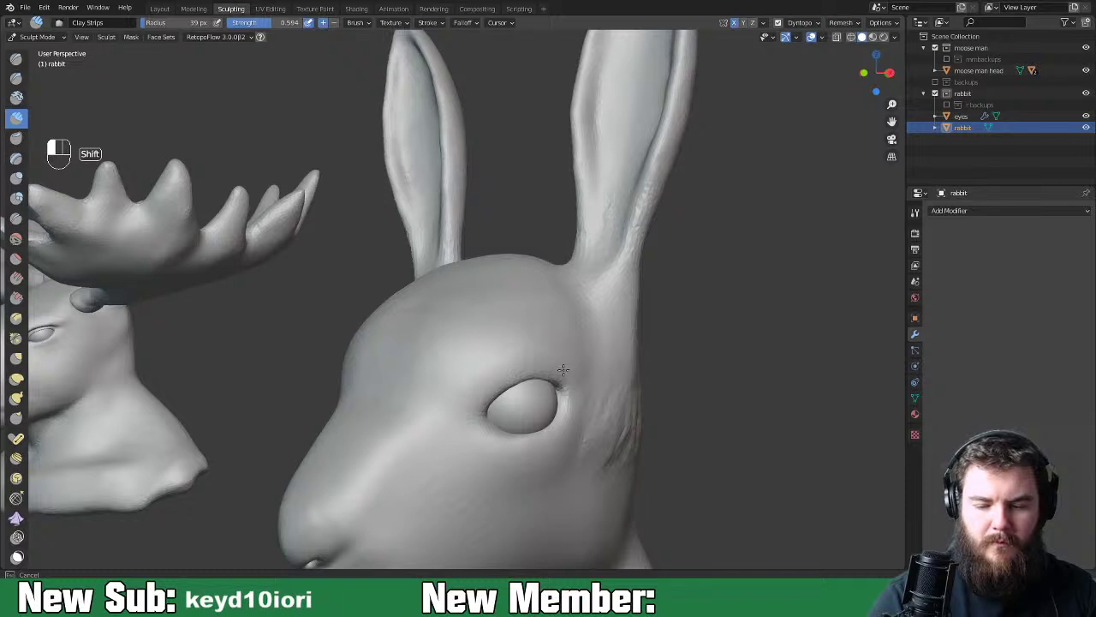
Even out the side of the head between the eye, ear base and neck, smoothing away the rough strokes
middle_click_drag(604, 451, 674, 382)
mouse_move(619, 342)
left_mouse_down()
mouse_move(587, 342)
mouse_move(610, 375)
left_mouse_up()
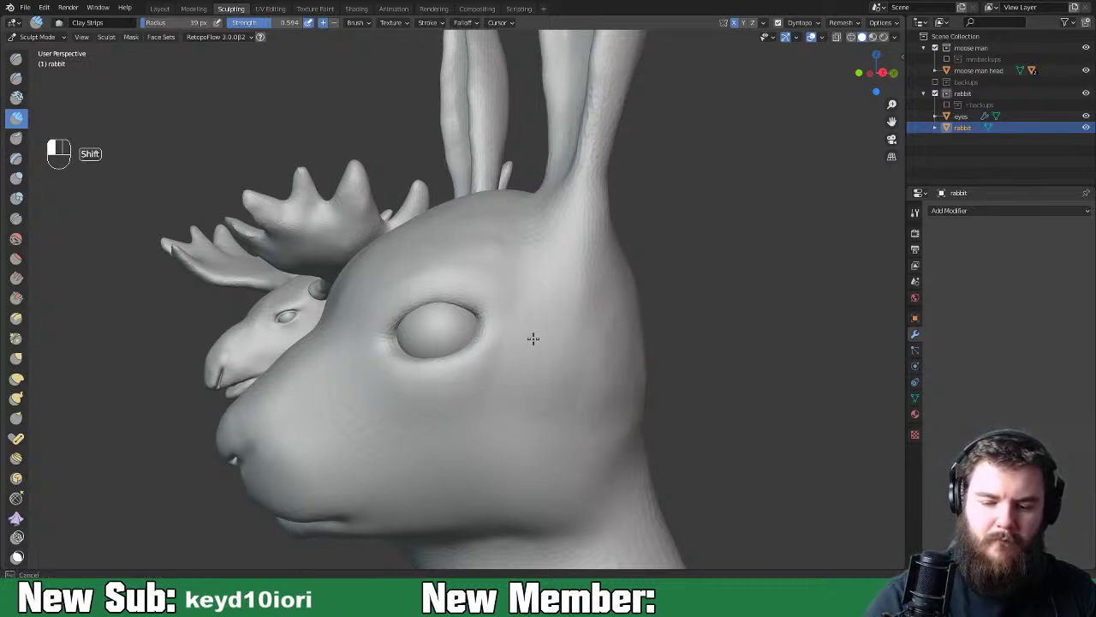
middle_click_drag(632, 391, 760, 395)
Smooth the inner surface at the lower end of the ears where they meet the head
scroll(599, 360, "down", 5)
middle_click_drag(465, 330, 544, 394)
scroll(544, 394, "up", 4)
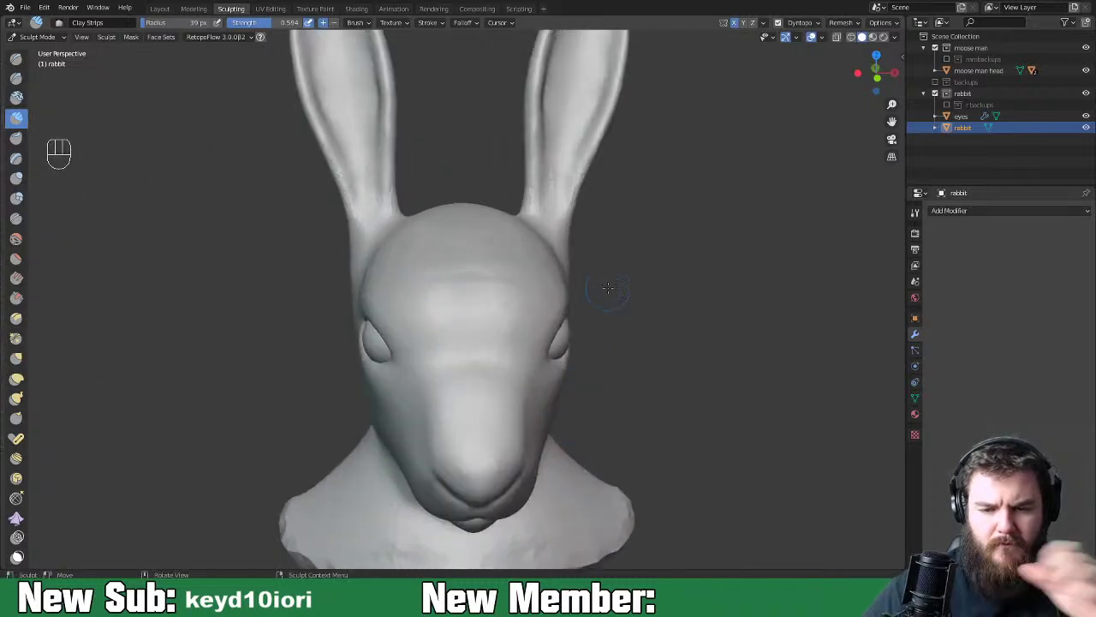
middle_click_drag(616, 243, 594, 354, "shift")
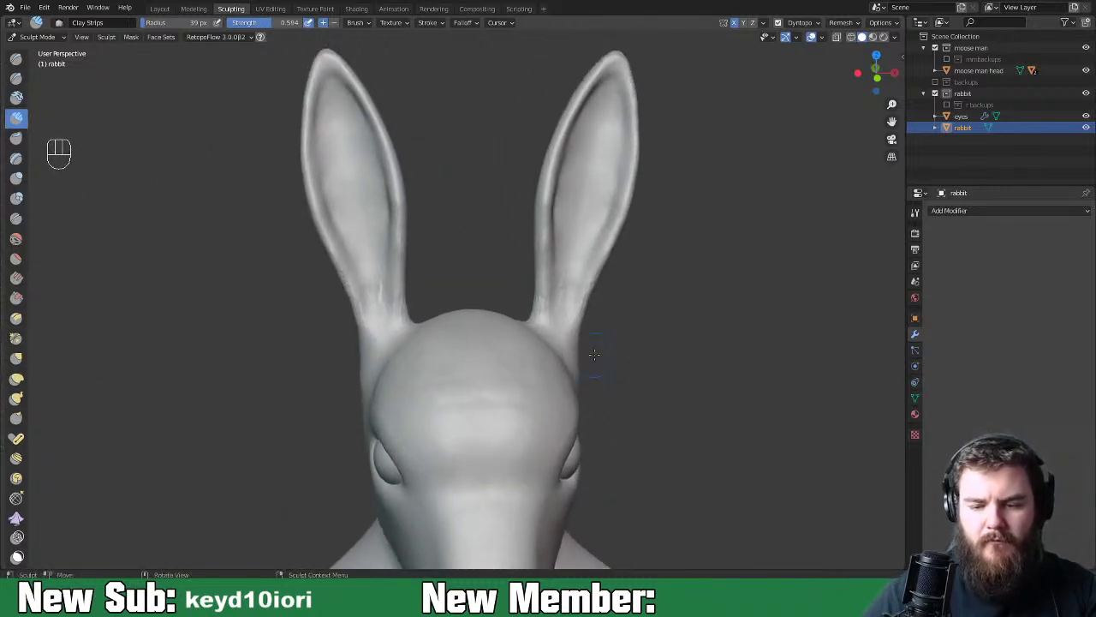
middle_click_drag(643, 328, 655, 287)
scroll(642, 285, "up", 2)
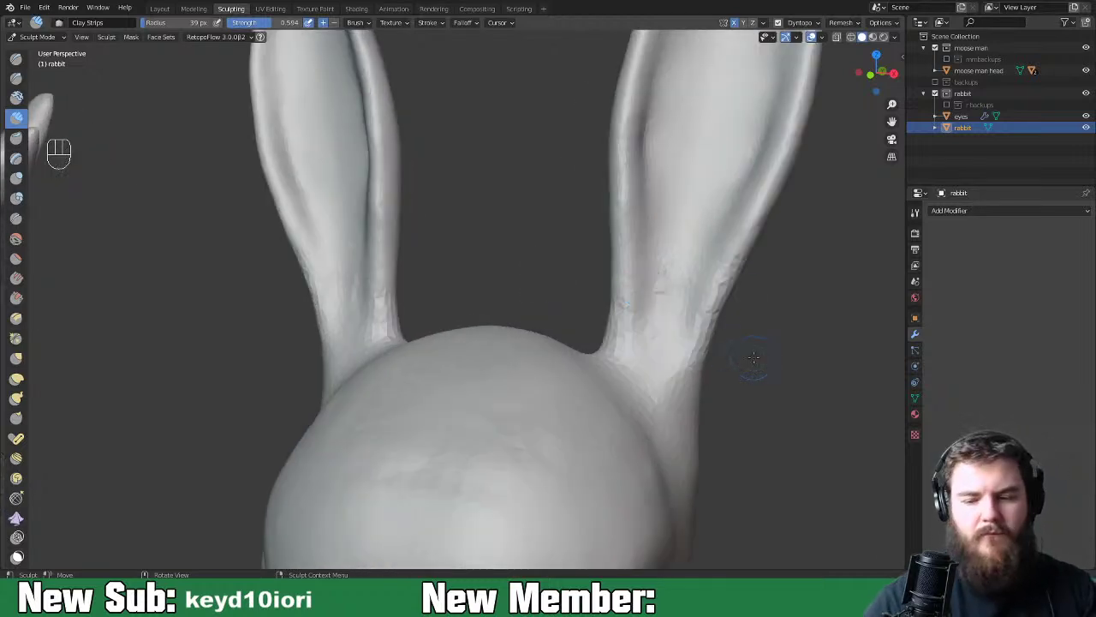
scroll(752, 360, "up", 2)
scroll(787, 354, "up", 3)
mouse_move(618, 419)
left_mouse_down("shift")
mouse_move(582, 399)
mouse_move(624, 351)
mouse_move(632, 300)
mouse_move(617, 354)
mouse_move(588, 323)
left_mouse_up("shift")
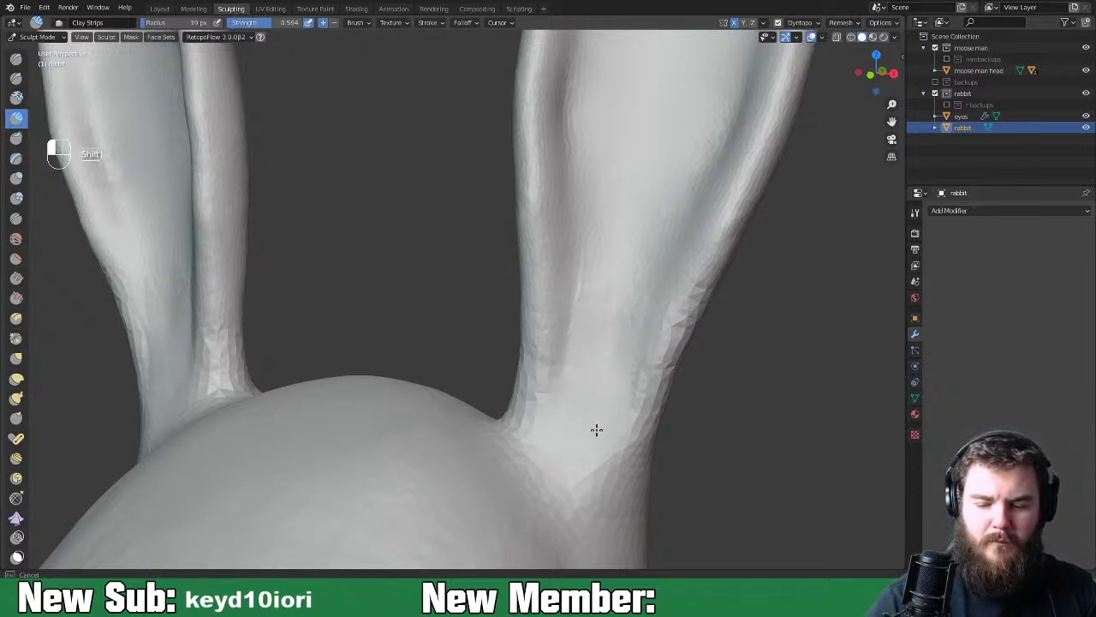
Carve the lower inner ear hollow with inverted Clay Strips and smooth its transition into the head
left_click_drag(592, 425, 594, 403, "ctrl")
mouse_move(582, 394)
left_mouse_down("ctrl")
mouse_move(590, 371)
mouse_move(580, 444)
left_mouse_up("ctrl")
middle_click_drag(590, 424, 603, 432)
mouse_move(603, 432)
left_mouse_down("shift")
mouse_move(553, 411)
mouse_move(553, 462)
mouse_move(574, 254)
mouse_move(619, 326)
mouse_move(596, 398)
left_mouse_up("shift")
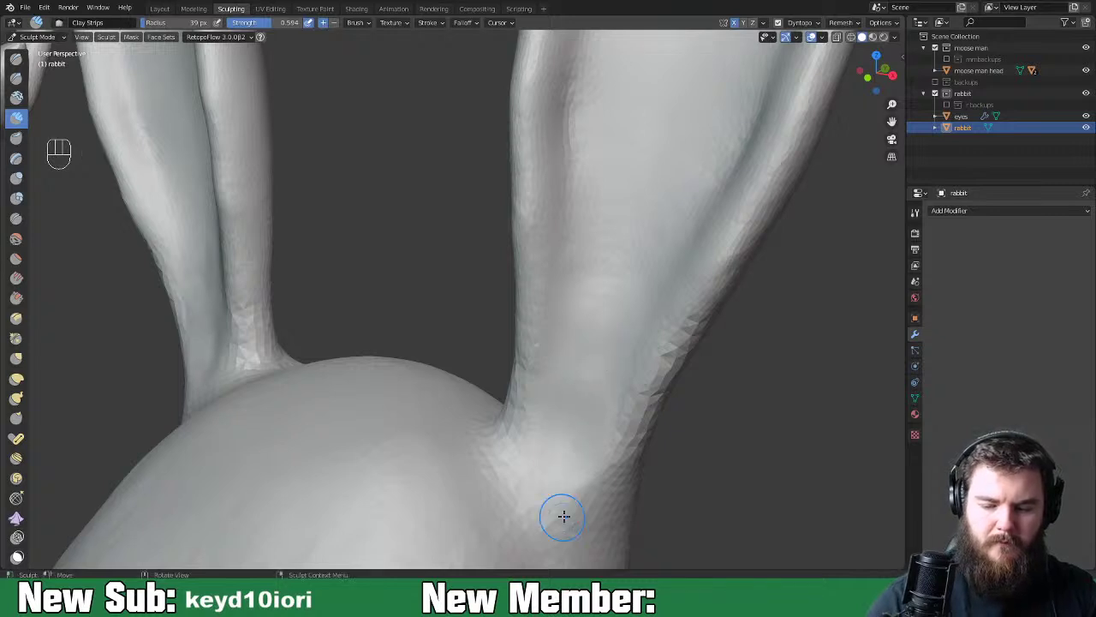
Save the file with the blended rabbit bust
scroll(615, 399, "down", 6)
scroll(599, 394, "down", 5)
middle_click_drag(543, 384, 531, 346)
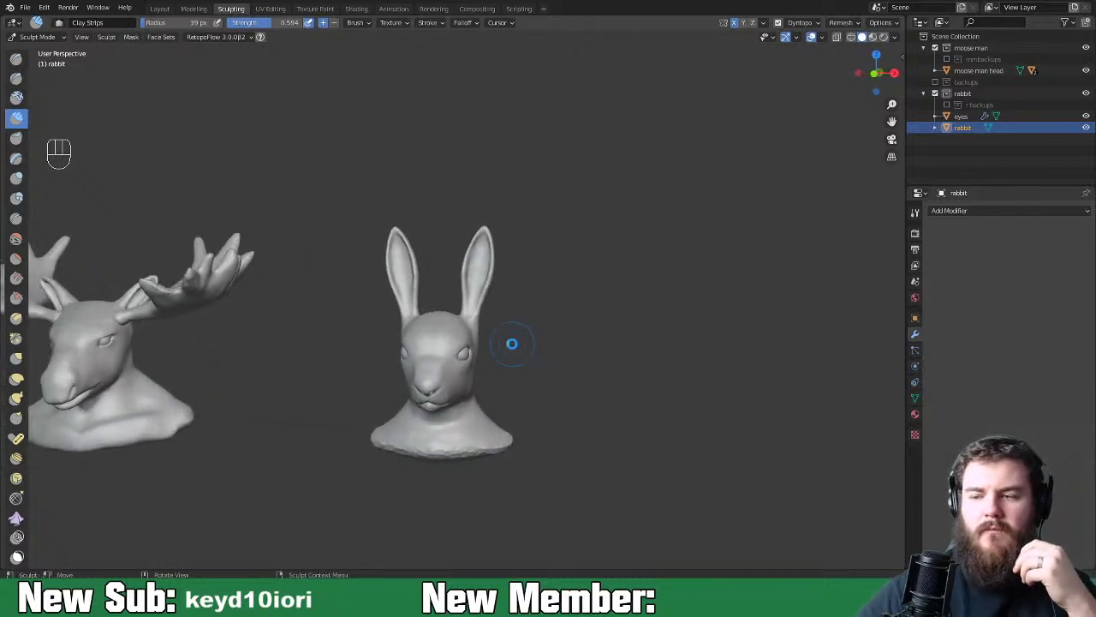
key("ctrl+s")
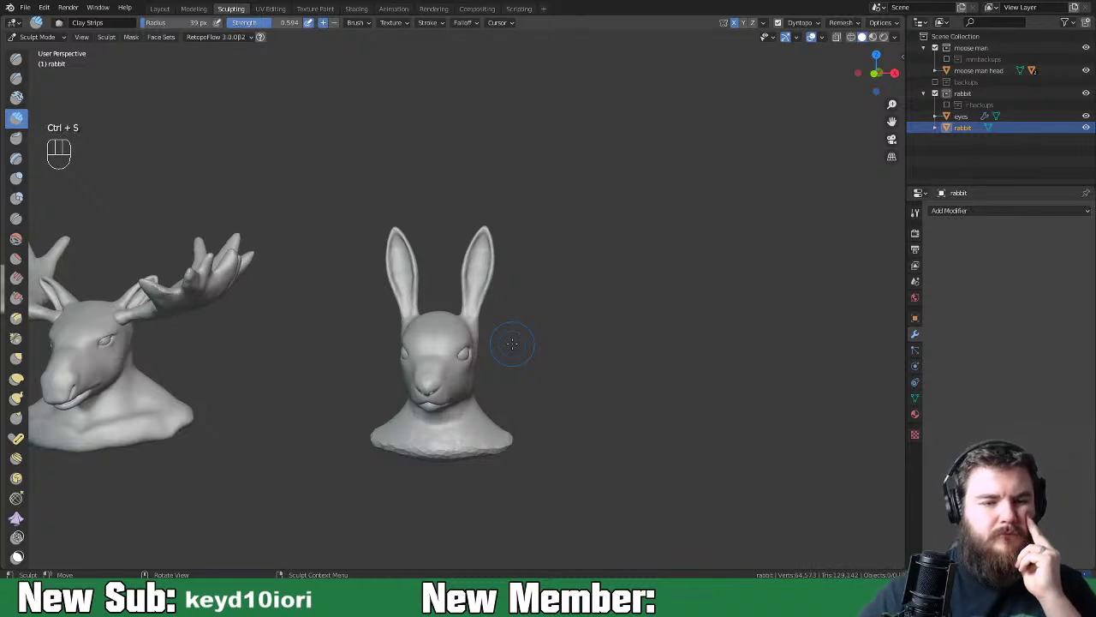
Switch to the Layout workspace and select the rabbit bust beside the moose man
key("Home")
middle_click_drag(363, 422, 526, 440, "shift")
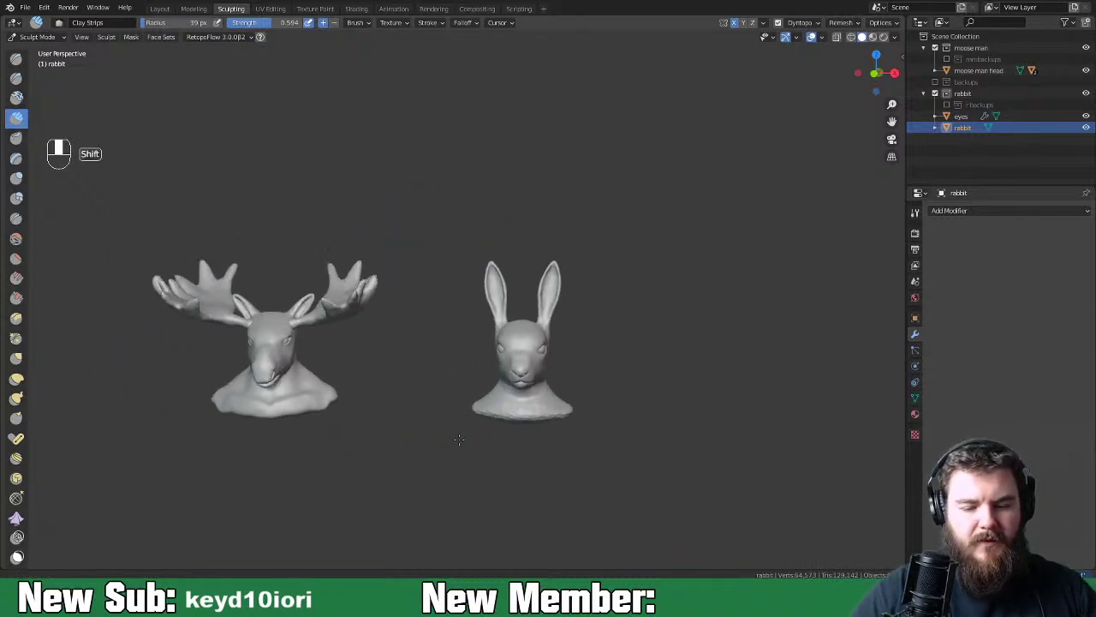
scroll(526, 440, "up", 2)
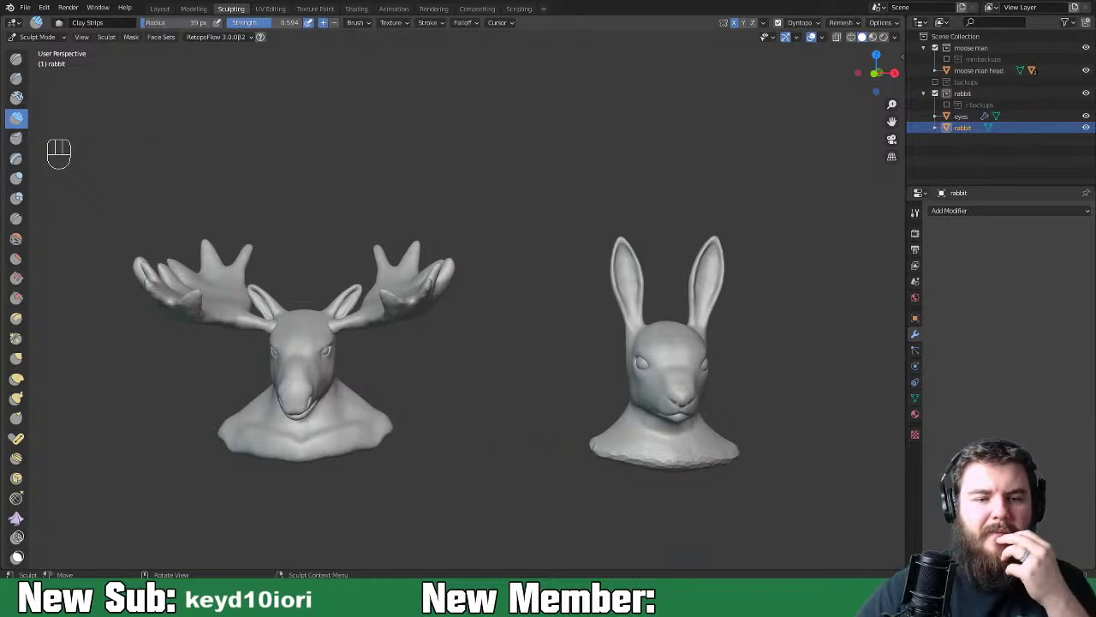
left_click(160, 9)
middle_click_drag(306, 353, 391, 360)
scroll(382, 348, "down", 3)
left_click(377, 411)
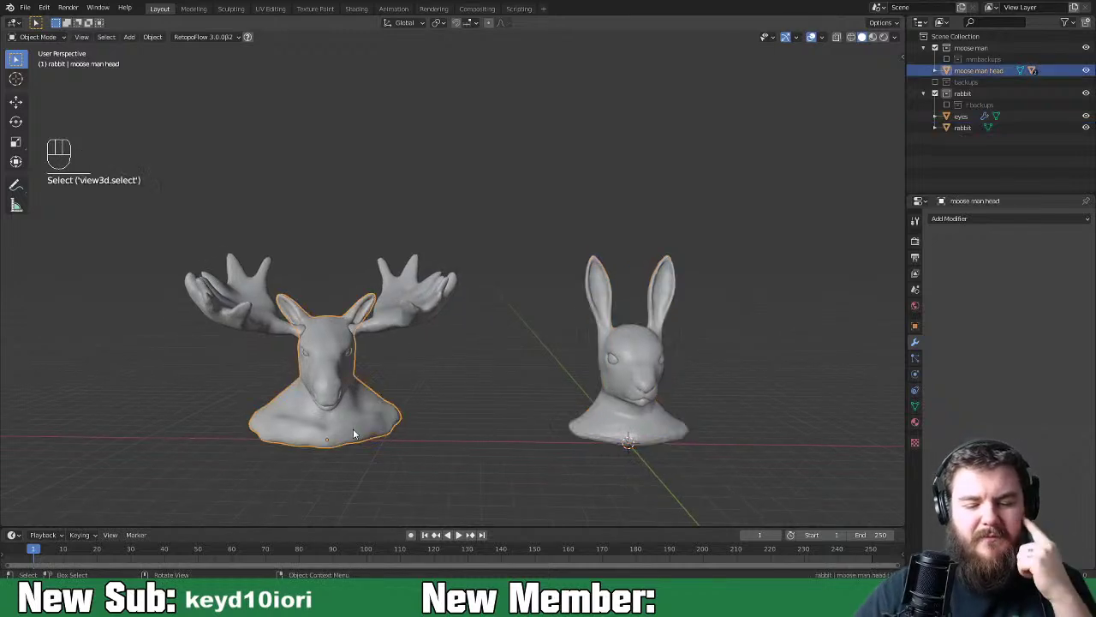
left_click(634, 412)
middle_click_drag(633, 412, 692, 402)
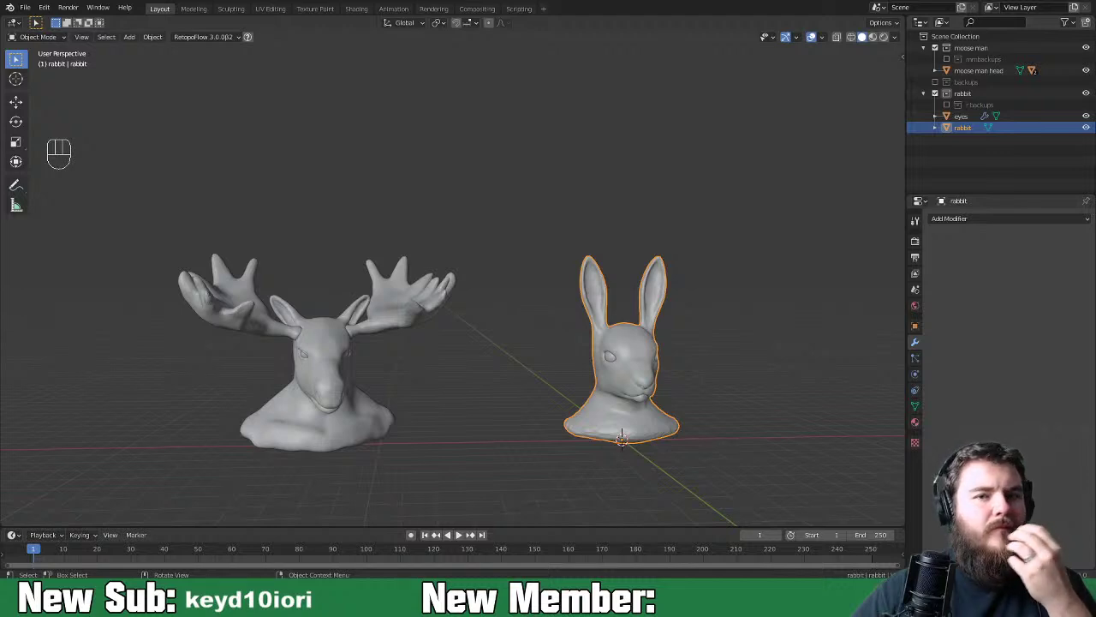
Compare the moose man and rabbit busts side by side from several distances and angles
scroll(540, 360, "down", 3)
middle_click_drag(540, 360, 501, 381)
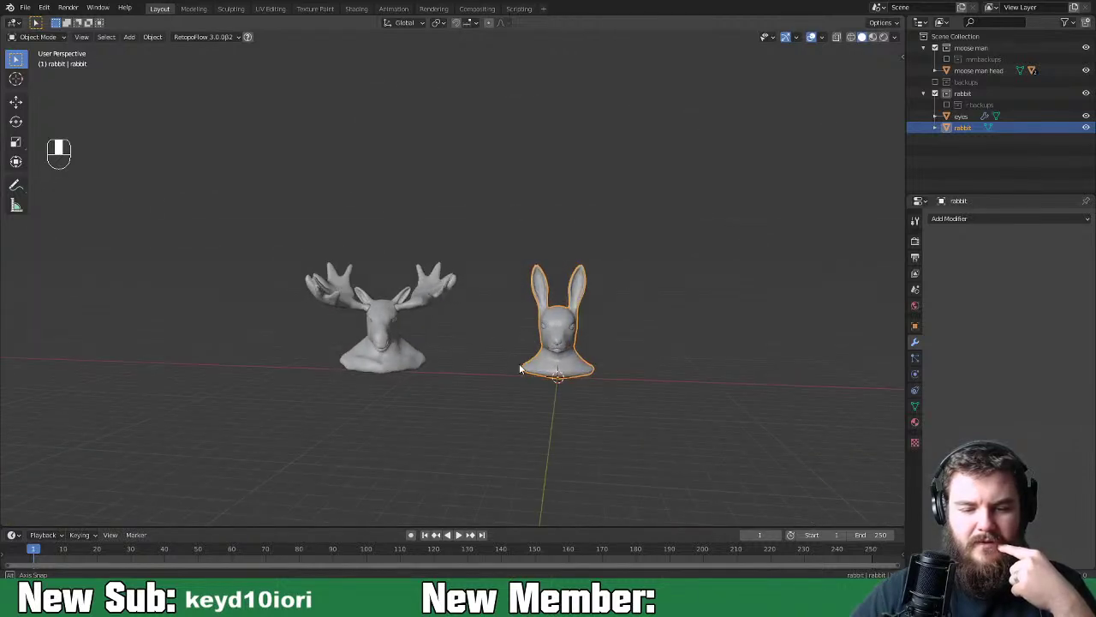
scroll(478, 394, "up", 3)
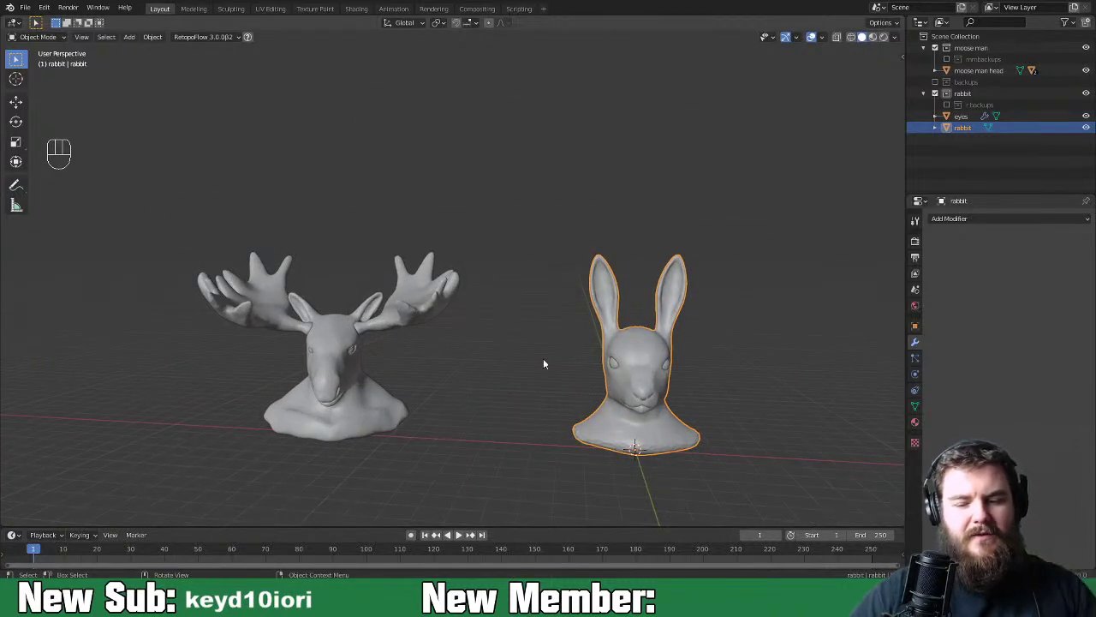
scroll(514, 377, "down", 1)
scroll(452, 360, "down", 1)
middle_click_drag(426, 353, 455, 340)
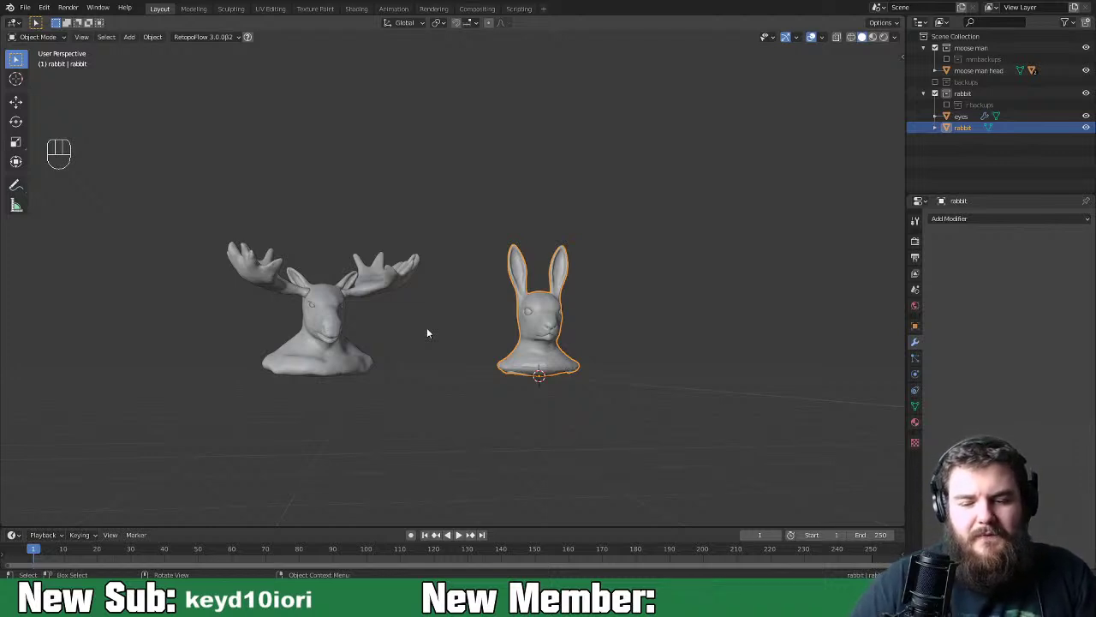
mouse_move(426, 333)
middle_mouse_down()
mouse_move(671, 425)
mouse_move(585, 431)
mouse_move(599, 446)
mouse_move(710, 448)
mouse_move(624, 456)
mouse_move(736, 440)
mouse_move(602, 453)
mouse_move(717, 457)
mouse_move(643, 447)
mouse_move(736, 437)
mouse_move(685, 426)
mouse_move(714, 448)
mouse_move(692, 426)
middle_mouse_up()
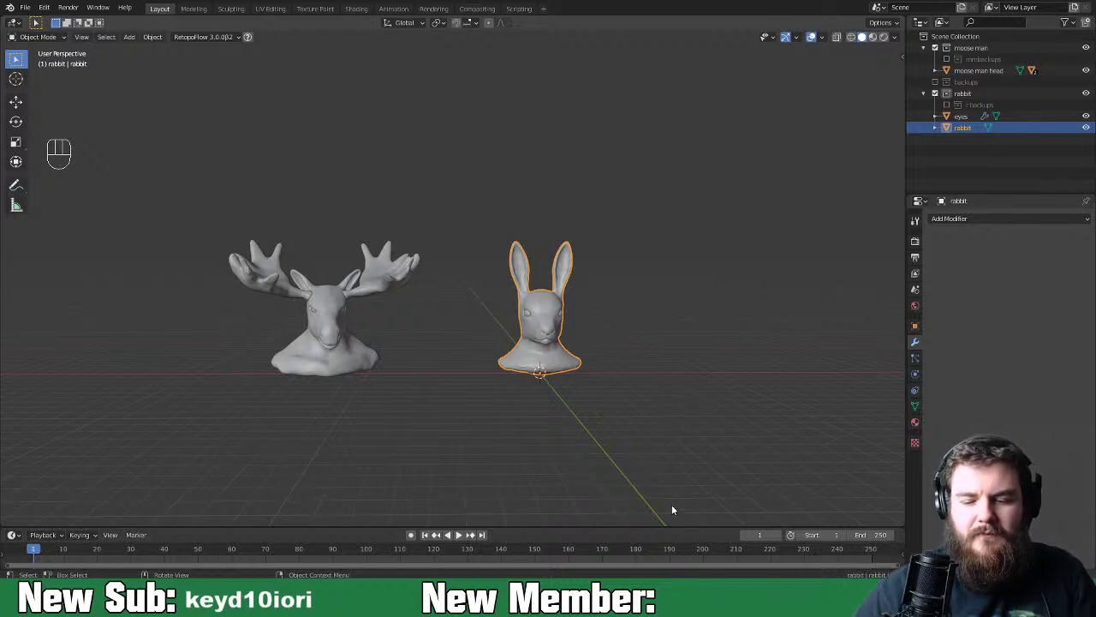
mouse_move(738, 471)
middle_mouse_down()
mouse_move(654, 486)
mouse_move(785, 448)
mouse_move(739, 460)
middle_mouse_up()
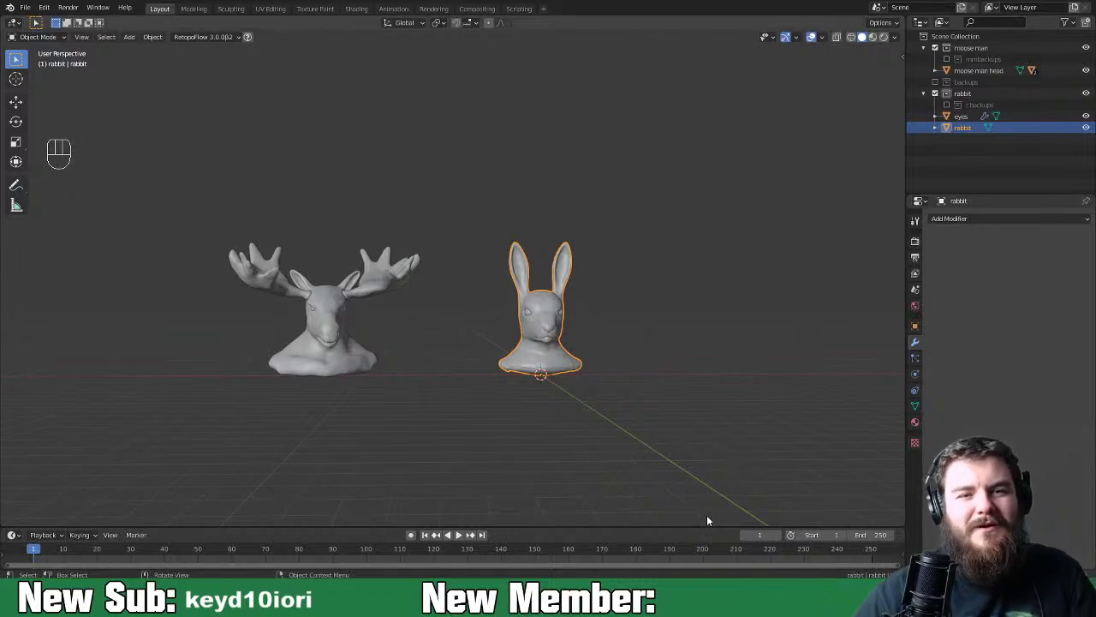
Save the file containing the finished moose man and rabbit busts
mouse_move(722, 500)
middle_mouse_down()
mouse_move(732, 470)
mouse_move(697, 499)
mouse_move(718, 493)
middle_mouse_up()
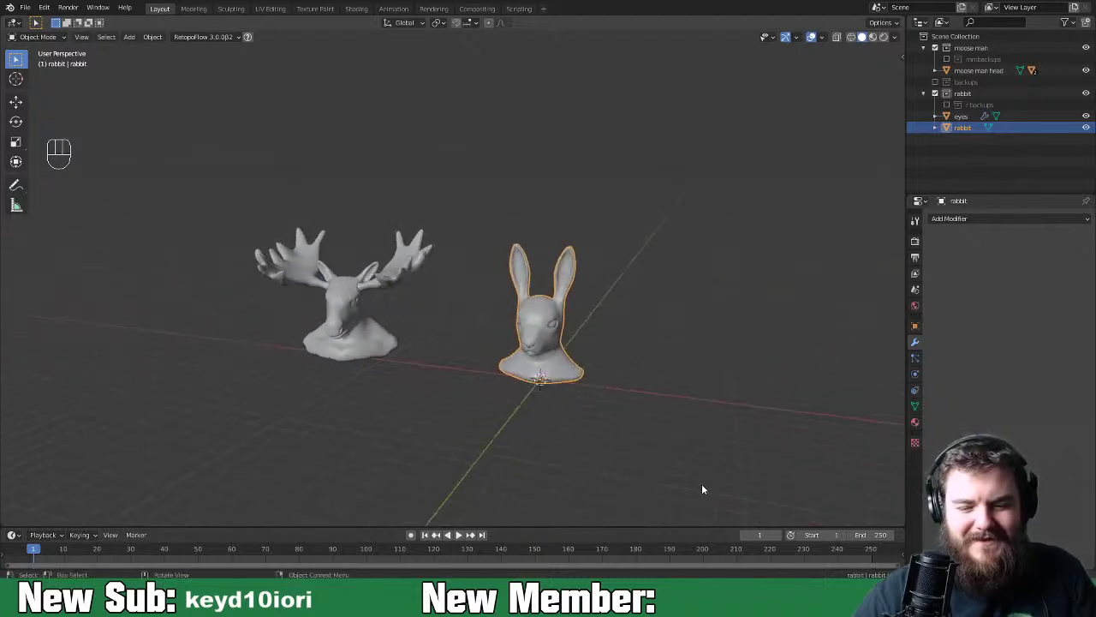
middle_click_drag(705, 491, 717, 488)
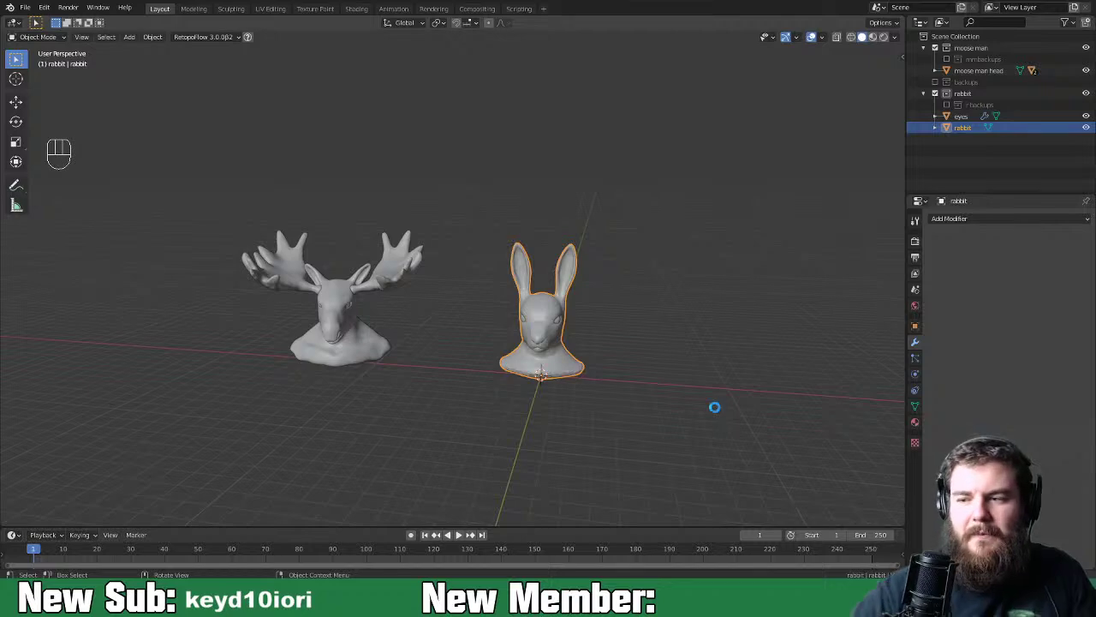
key("ctrl+s")
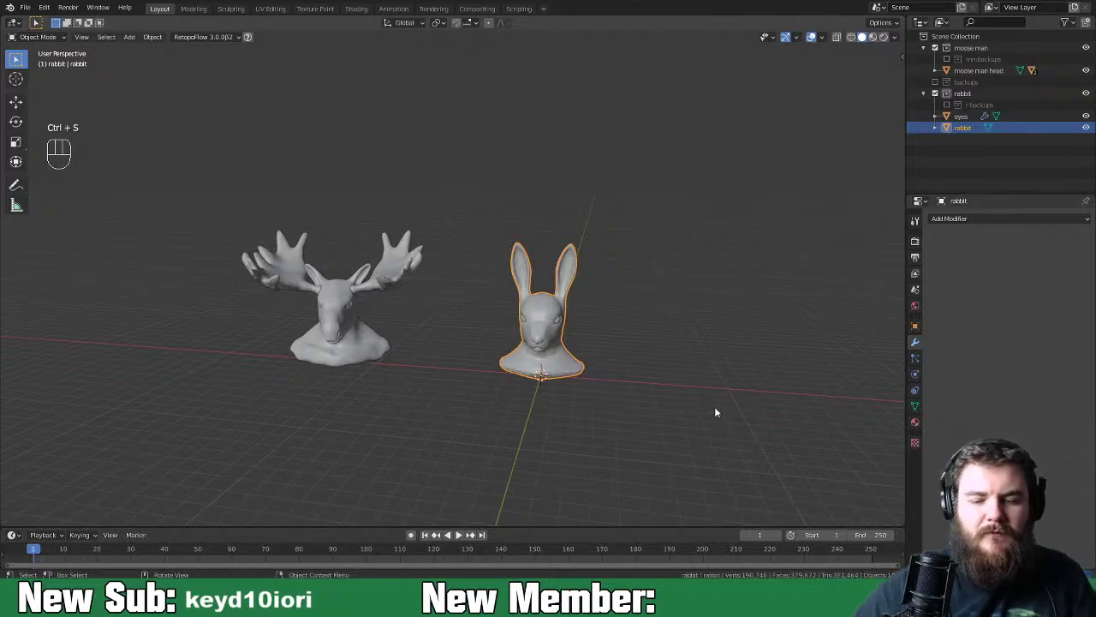
scroll(714, 412, "up", 3)
middle_click_drag(712, 405, 728, 398)
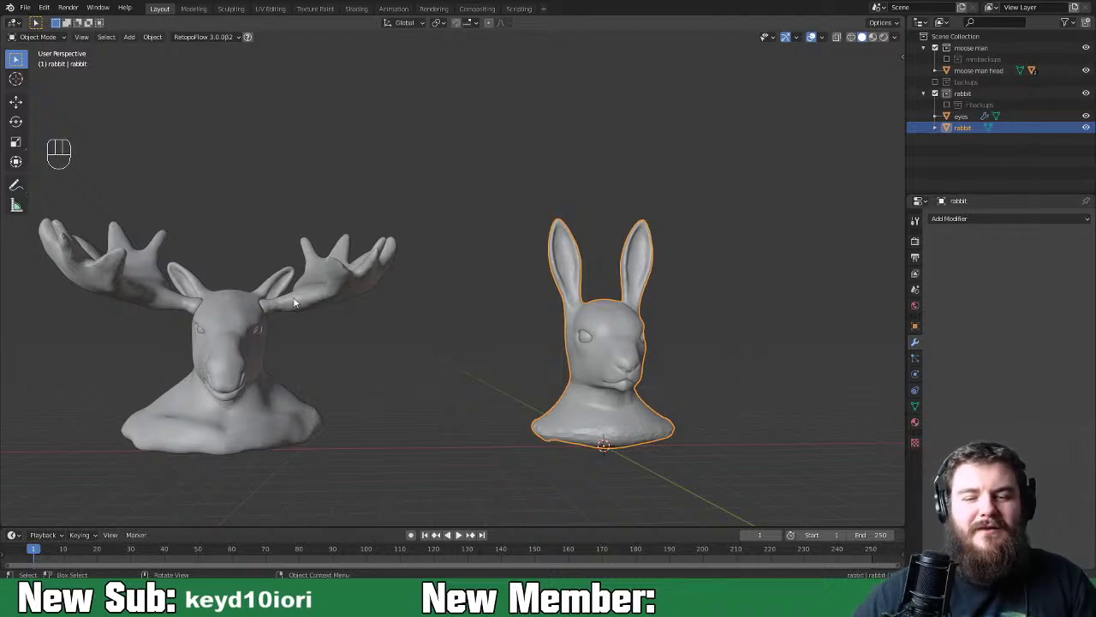
scroll(444, 272, "down", 3)
middle_click_drag(443, 273, 555, 272)
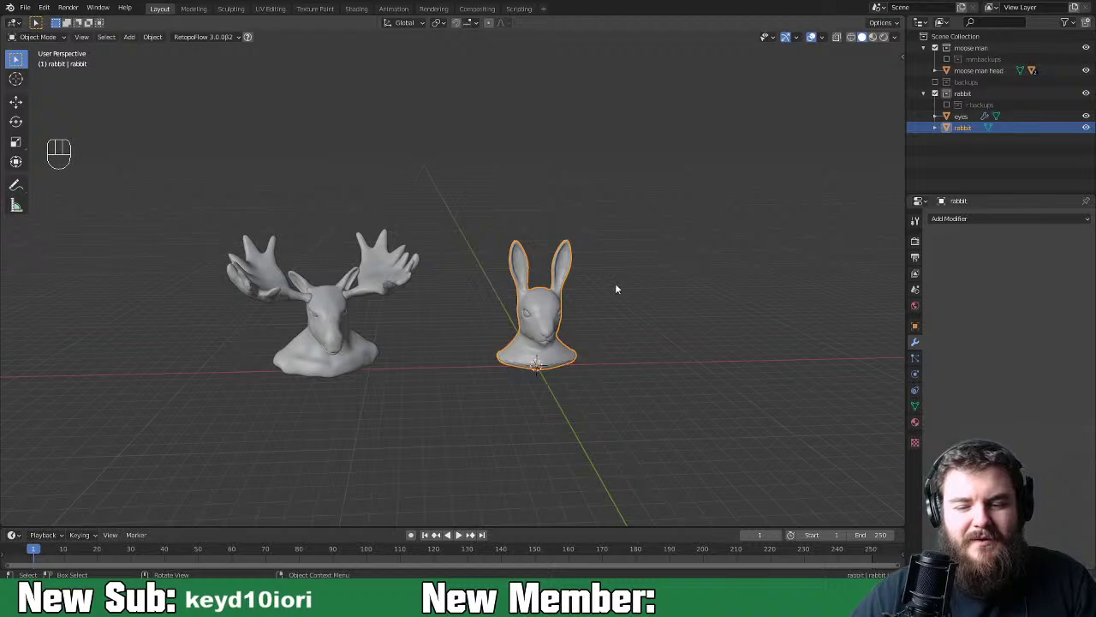
middle_click_drag(414, 409, 525, 382)
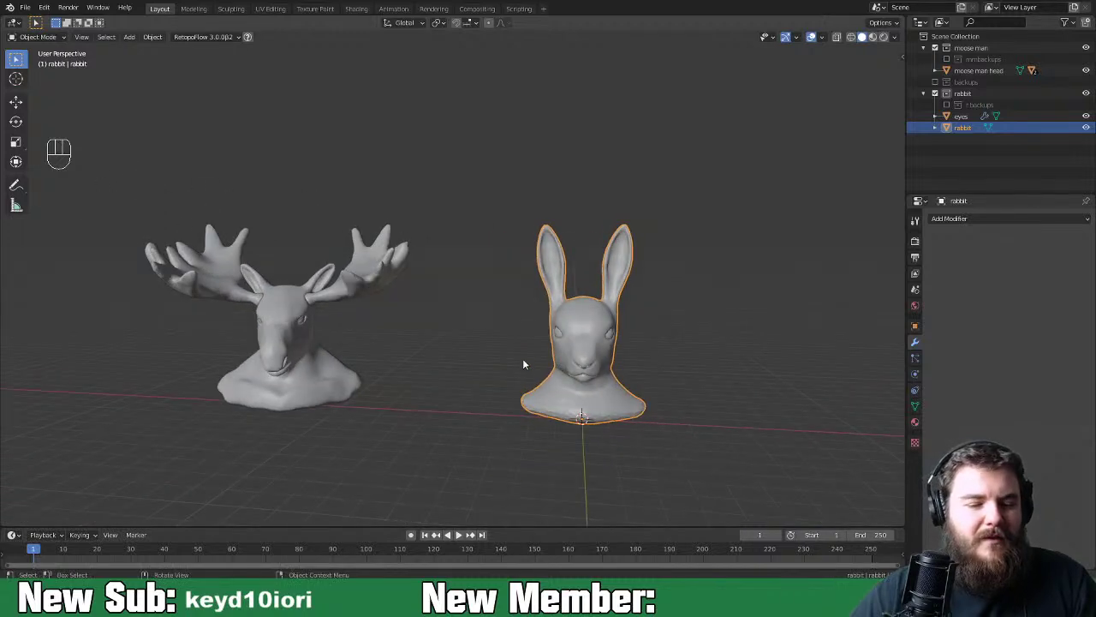